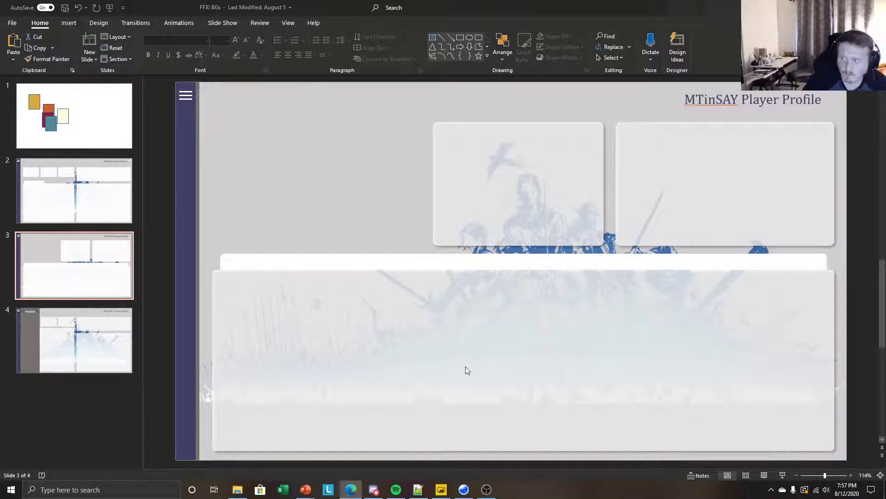
# Switch to Power BI Desktop to work on the FFXI report's Player Profile page
pyautogui.click(441, 489)
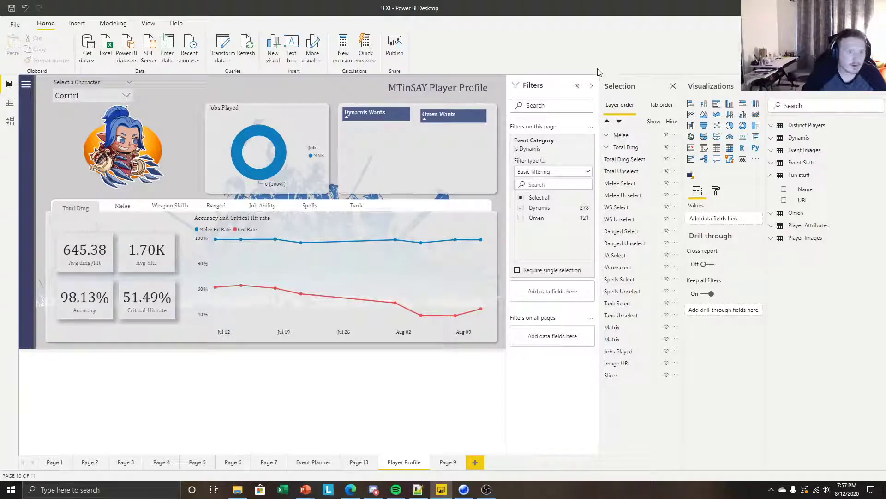
pyautogui.click(673, 86)
pyautogui.click(762, 90)
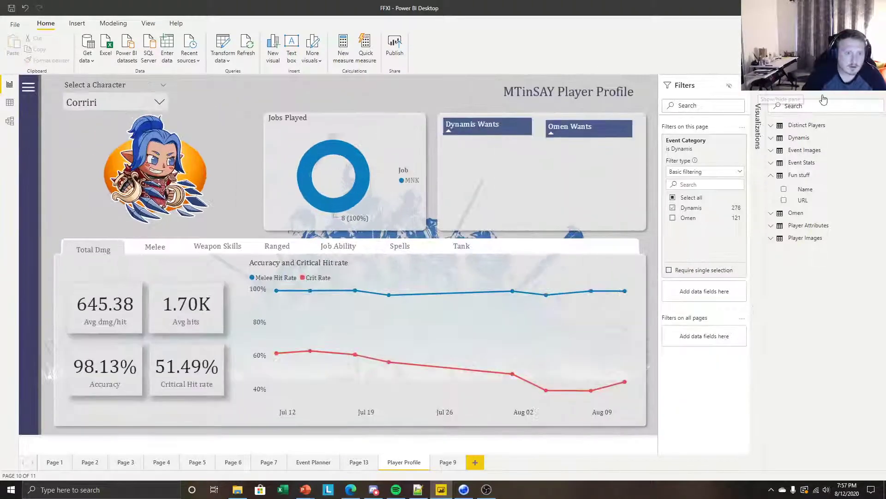
pyautogui.click(882, 91)
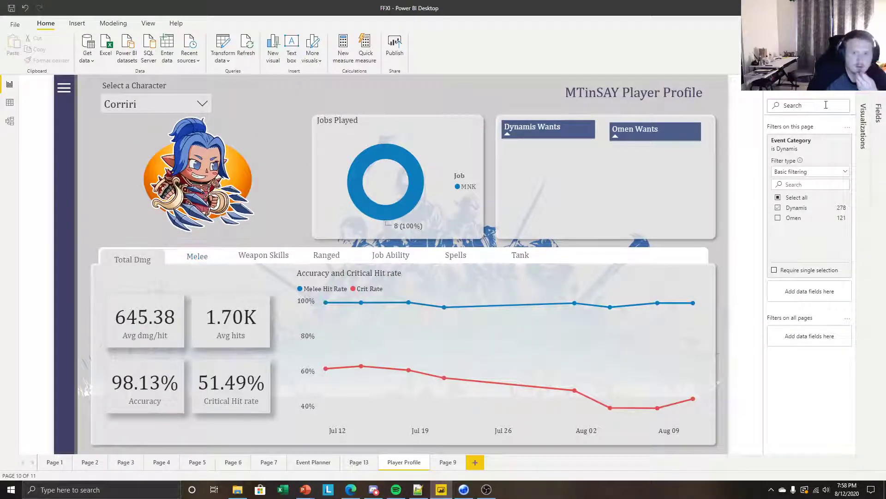
pyautogui.click(864, 103)
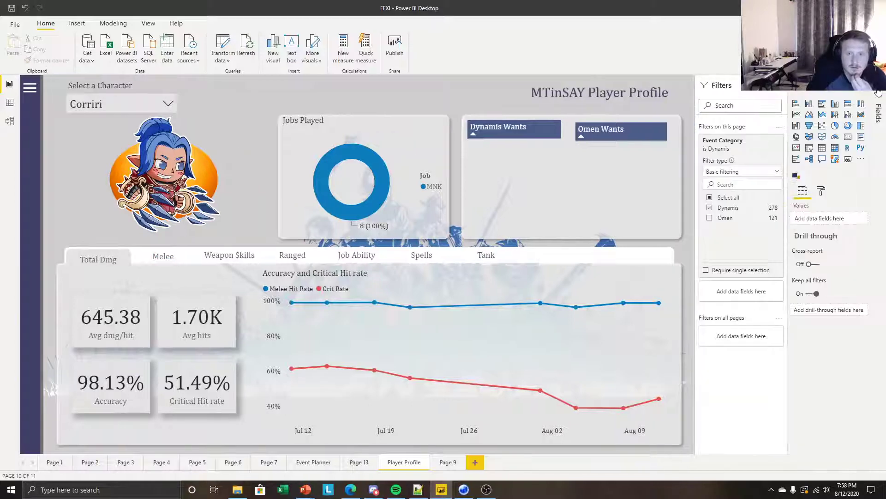
pyautogui.click(879, 113)
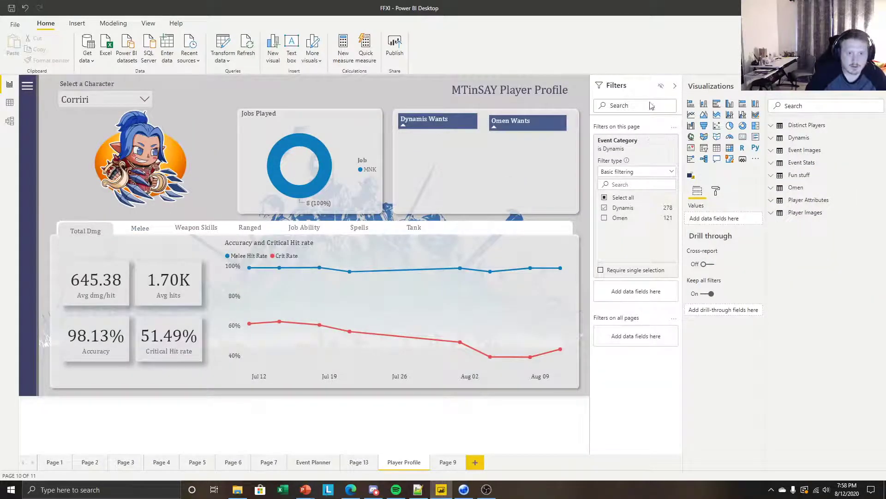
# Display the report's bookmarks and the layer order of the page's objects
pyautogui.click(149, 21)
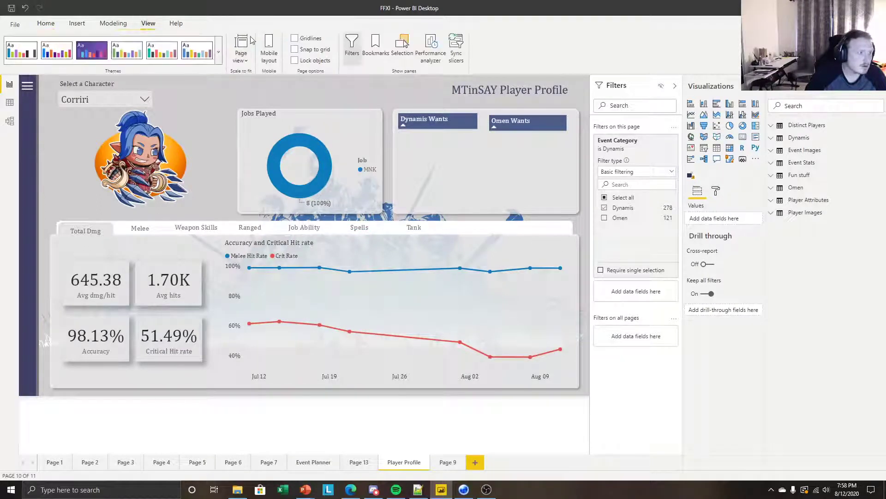
pyautogui.click(376, 50)
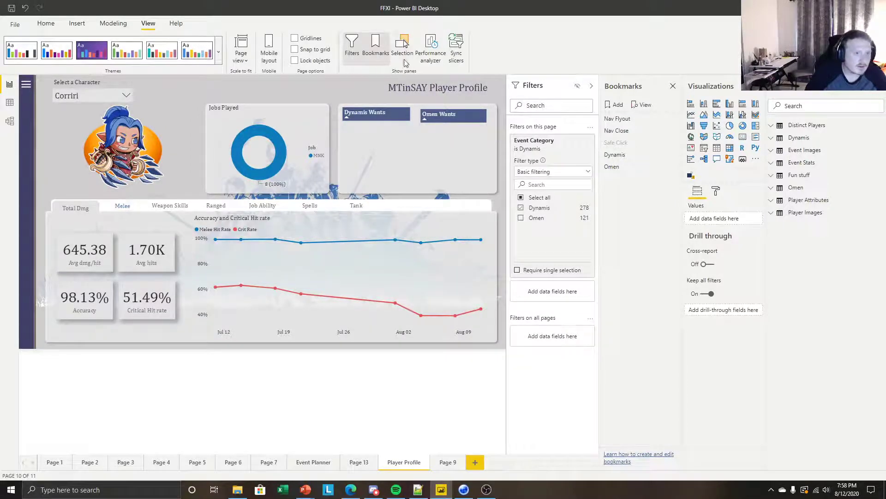
pyautogui.click(403, 51)
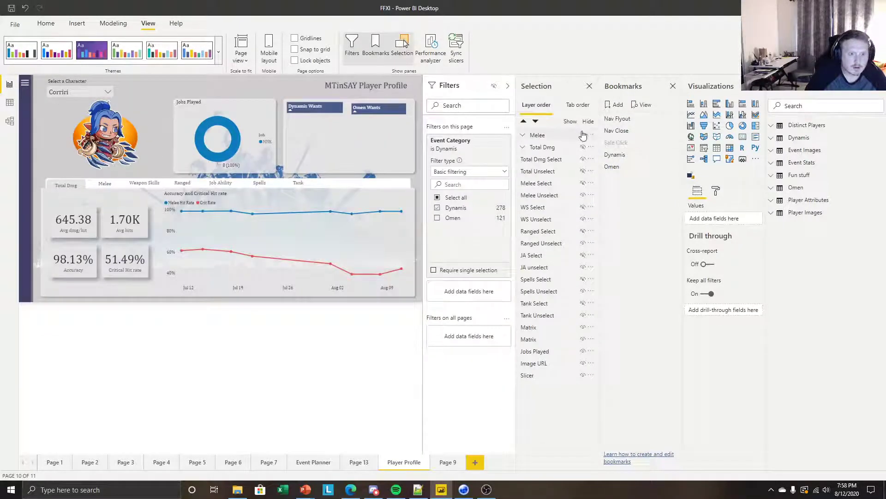
# Preview the Total Dmg group in place of the Melee group, and restore the Melee group's visibility
pyautogui.click(583, 147)
pyautogui.click(582, 146)
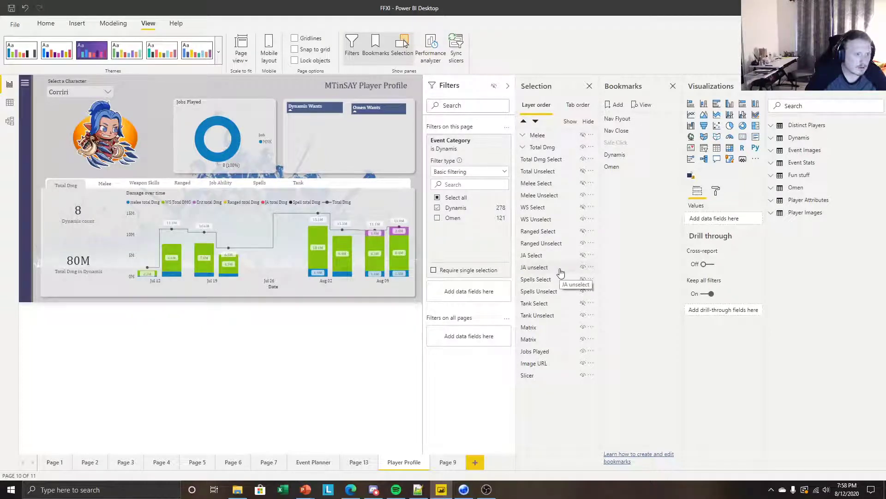
pyautogui.click(578, 134)
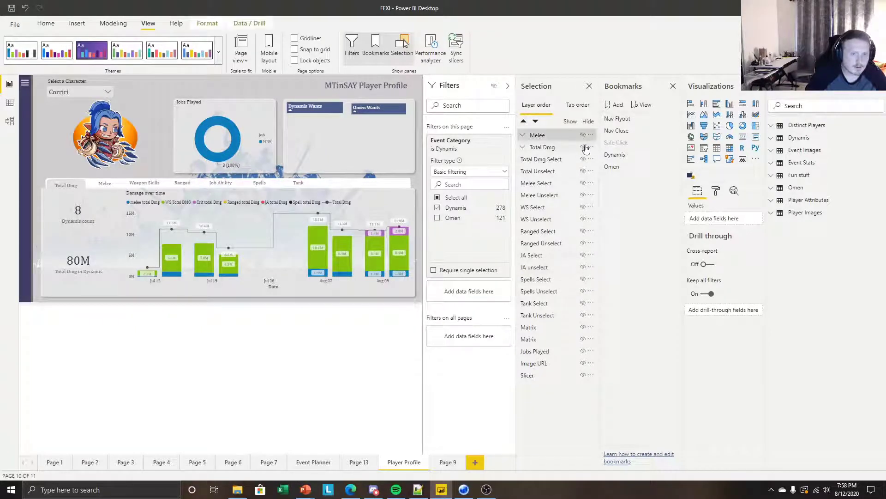
pyautogui.click(583, 147)
pyautogui.click(582, 135)
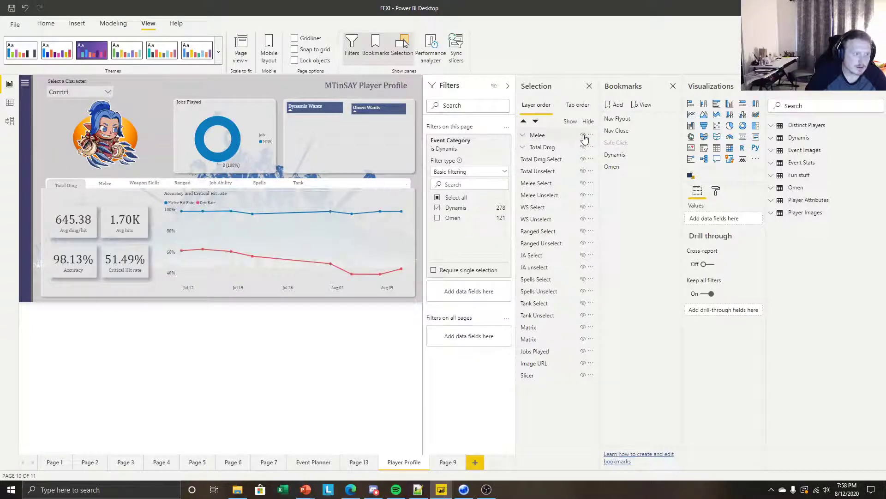
# Enlarge the report canvas by collapsing the filters, narrowing the fields list and closing the bookmarks
pyautogui.click(508, 88)
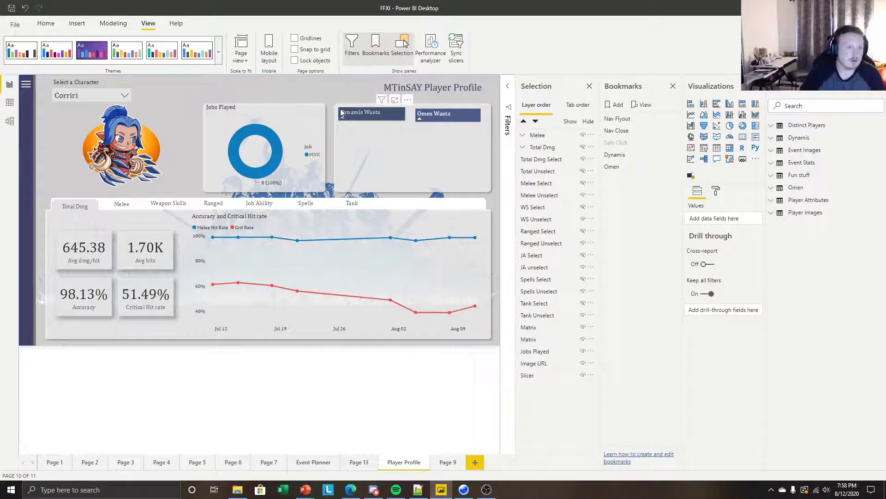
pyautogui.click(373, 107)
pyautogui.click(469, 89)
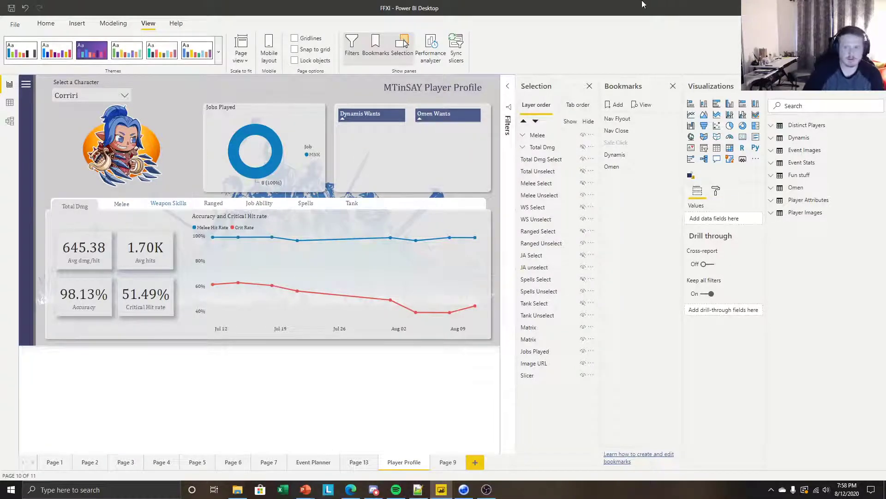
pyautogui.moveTo(584, 4); pyautogui.dragTo(556, 2)
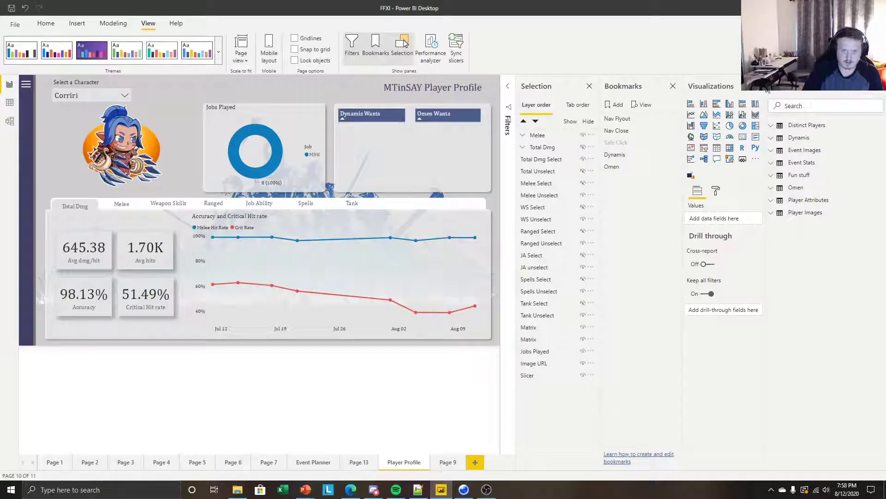
pyautogui.moveTo(765, 88); pyautogui.dragTo(802, 87)
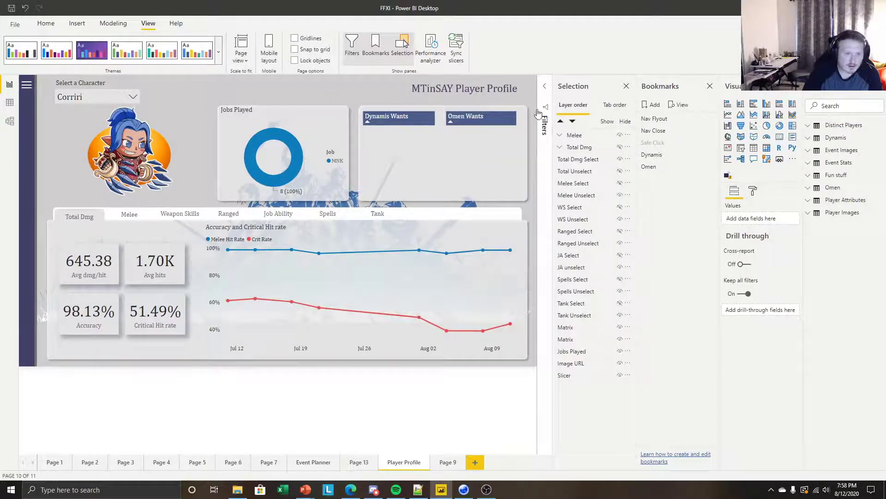
pyautogui.click(710, 86)
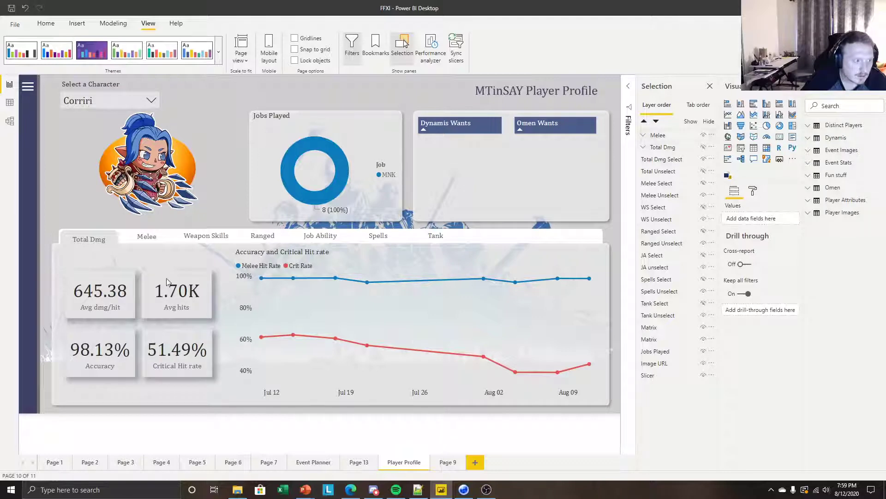
# Hide the Melee group of visuals on the Player Profile page
pyautogui.click(703, 135)
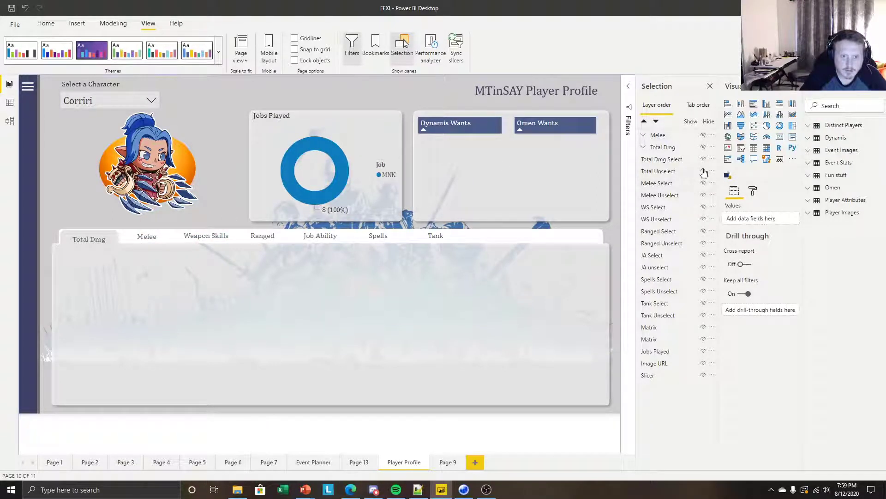
pyautogui.click(702, 197)
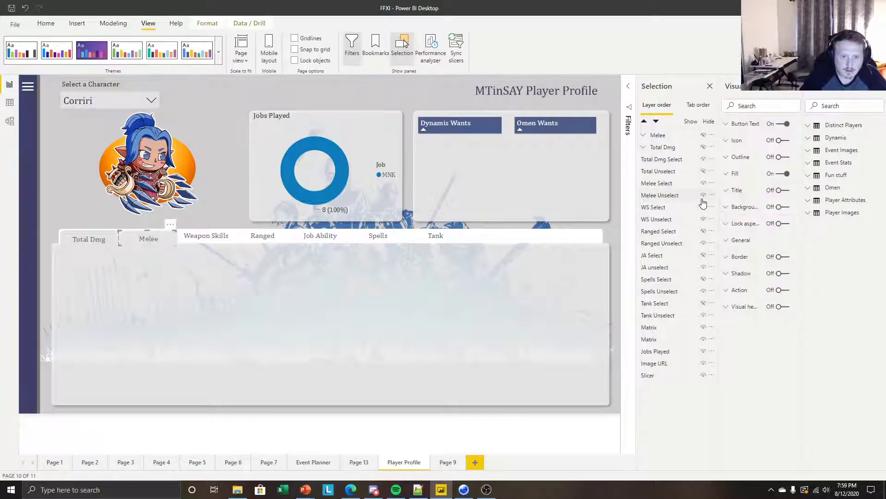
pyautogui.click(704, 196)
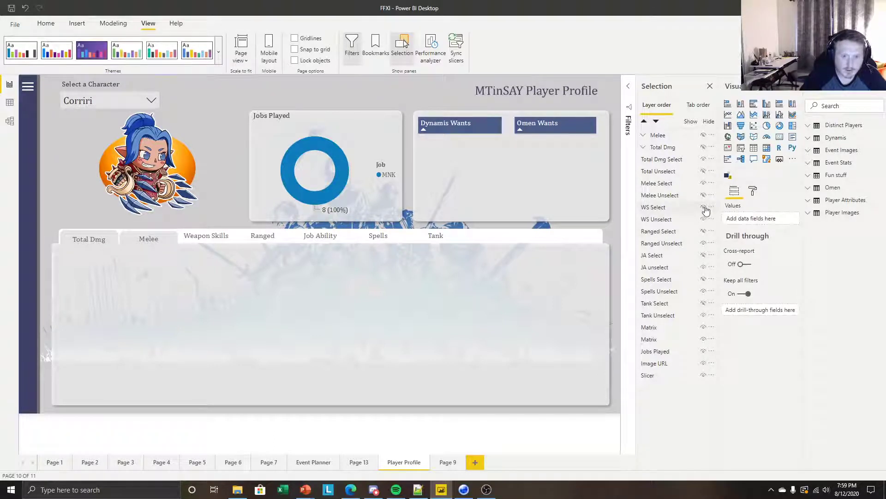
pyautogui.click(703, 184)
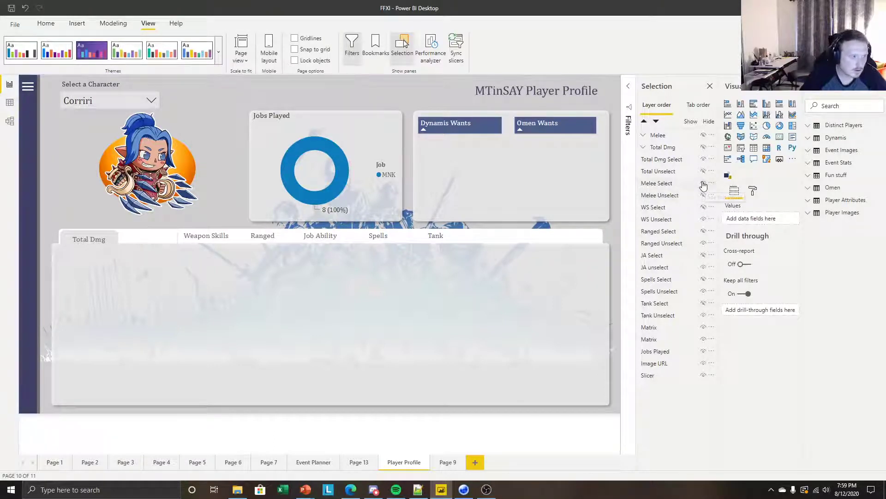
pyautogui.click(703, 183)
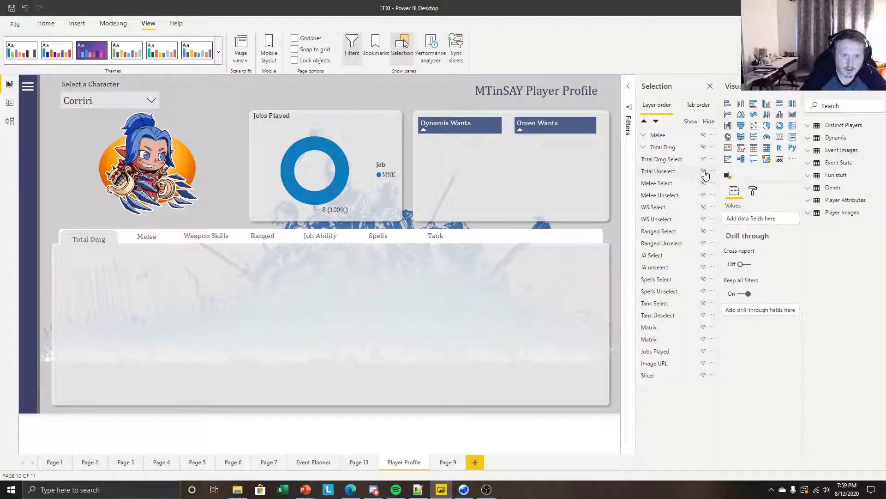
# Make Weapon Skills the highlighted tab by hiding Total Dmg Select and showing Total Unselect and WS Select
pyautogui.click(704, 161)
pyautogui.click(704, 173)
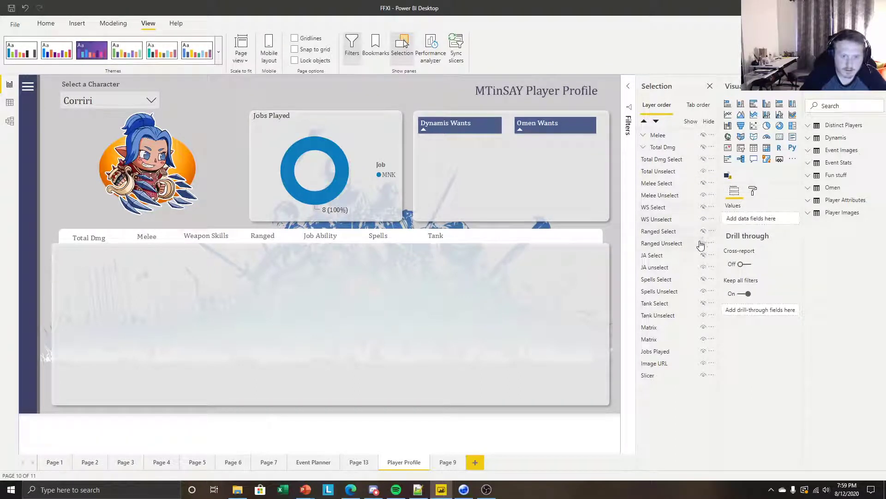
pyautogui.click(705, 208)
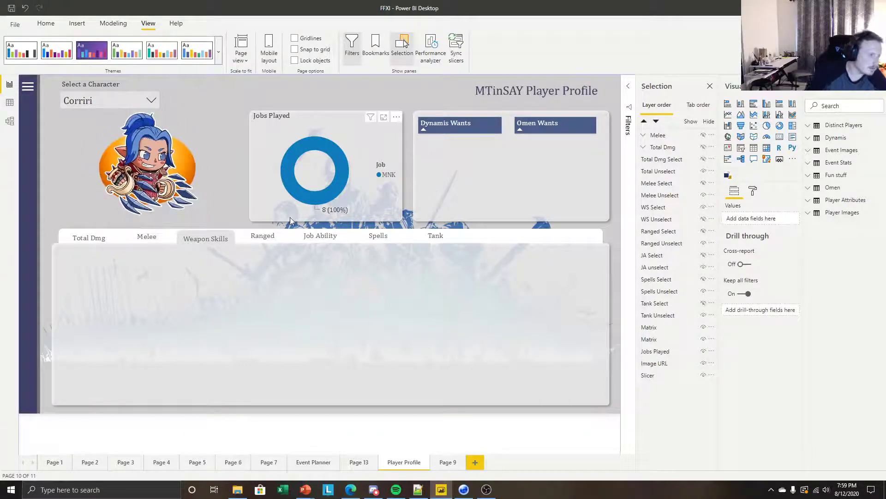
pyautogui.click(195, 243)
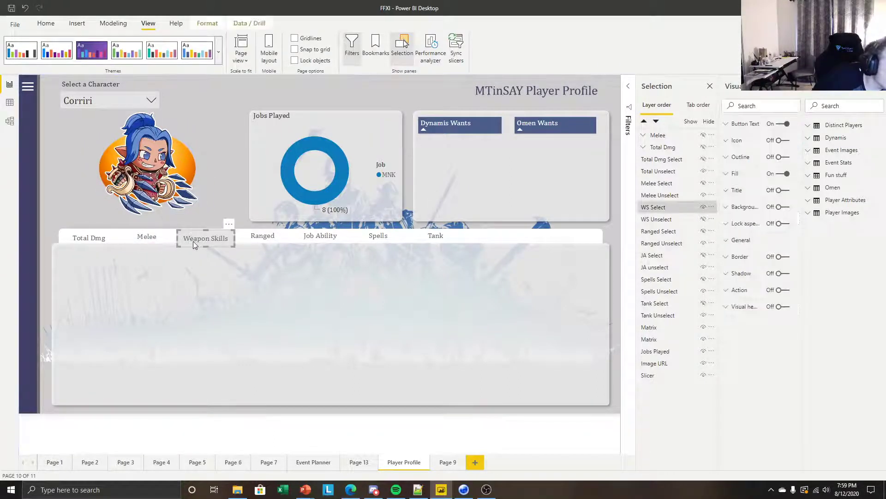
pyautogui.click(275, 443)
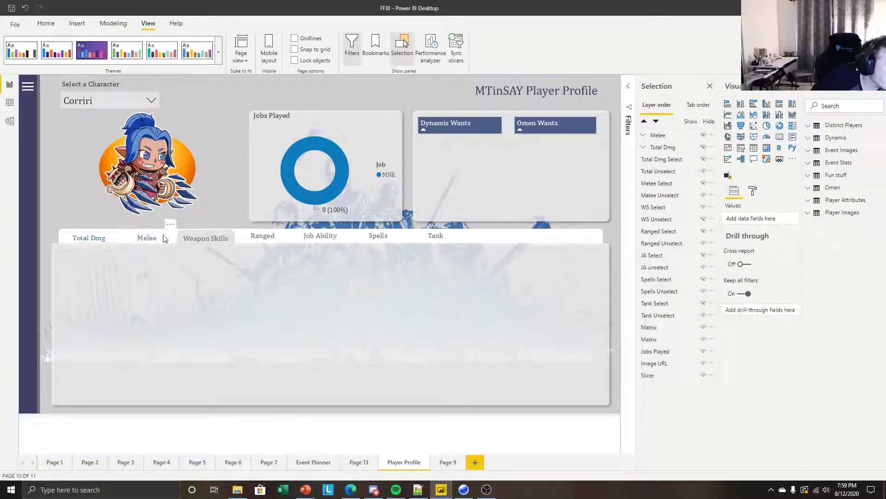
pyautogui.click(102, 244)
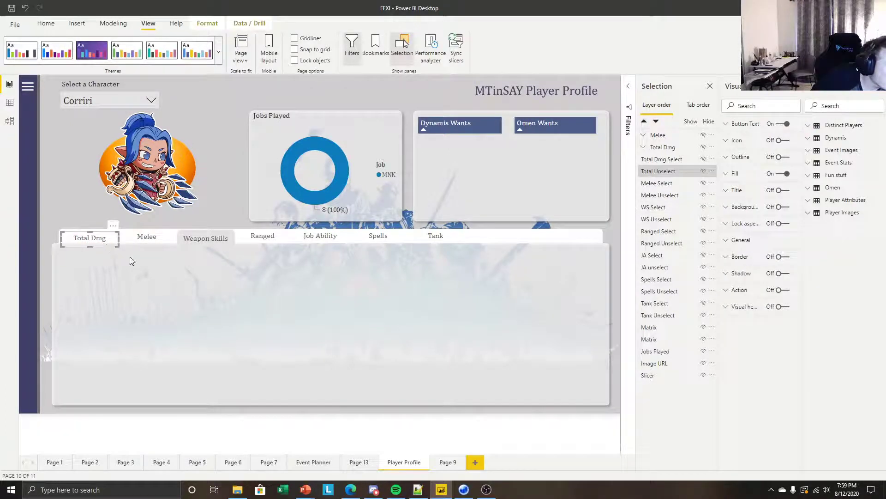
pyautogui.click(167, 414)
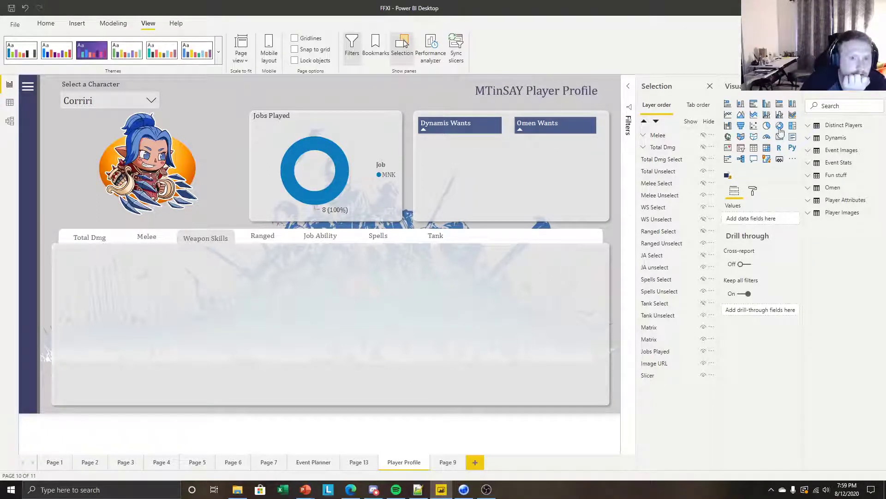
# Expand the Event Stats table and bring its weapon skill fields into view
pyautogui.click(810, 163)
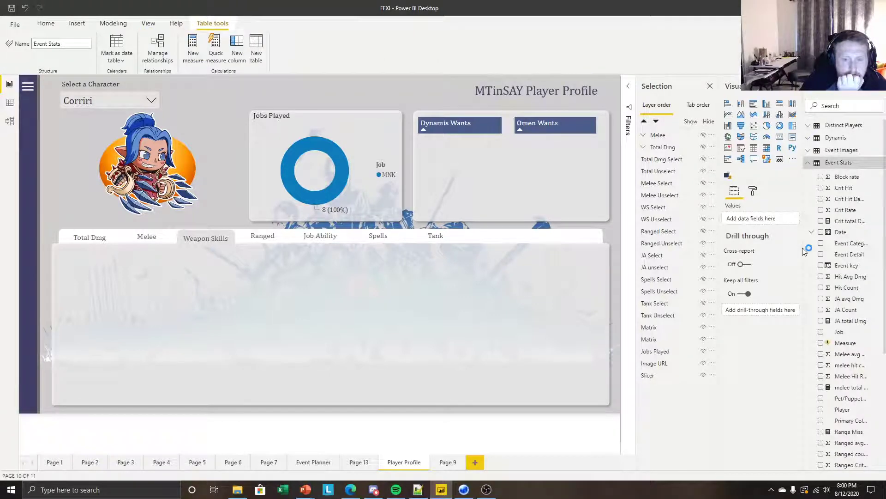
pyautogui.scroll(-5, 797, 254)
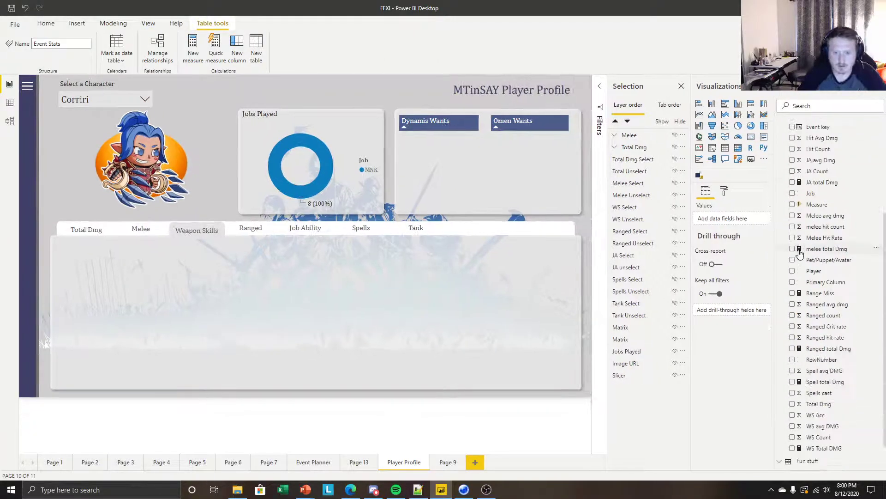
pyautogui.click(406, 410)
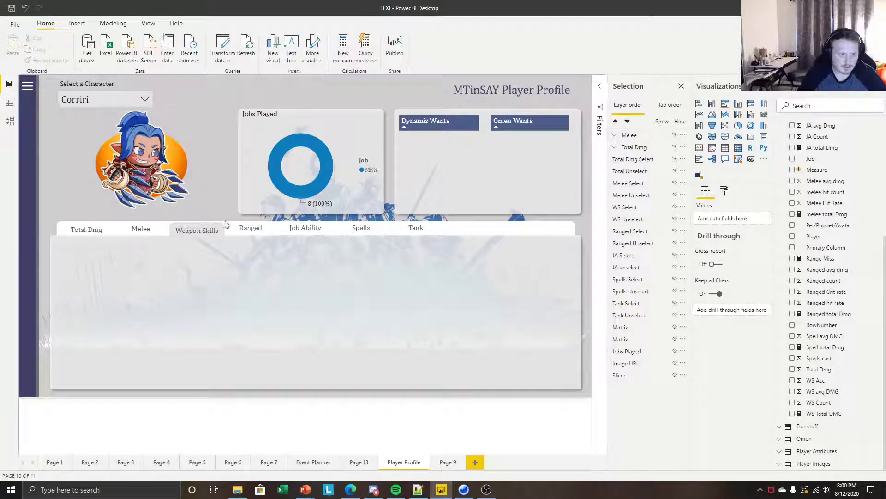
# Copy the Avg dmg/hit card from the hidden Melee group, re-hide the group, and place the copy at the Weapon Skills area's upper left
pyautogui.click(676, 135)
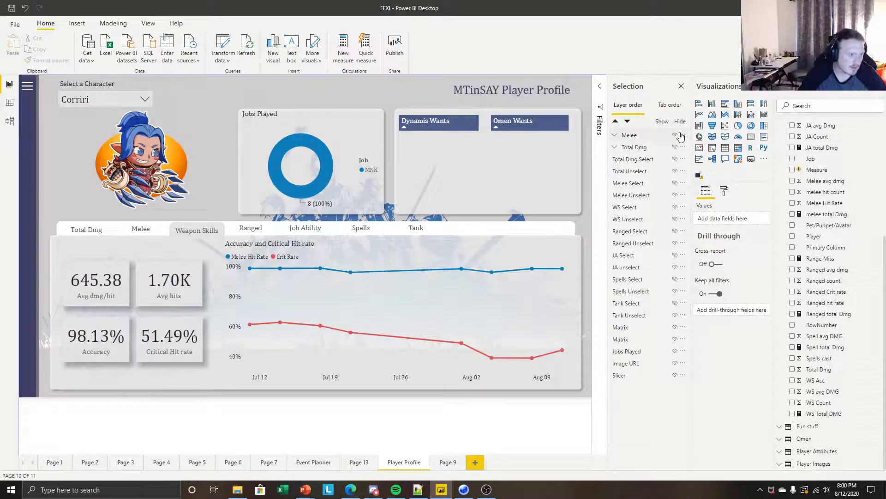
pyautogui.click(90, 286)
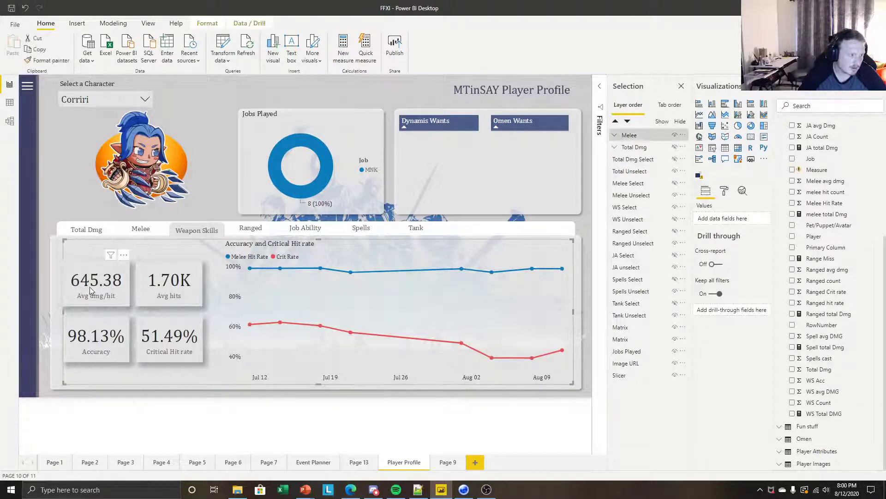
pyautogui.hotkey('ctrl', 'c')
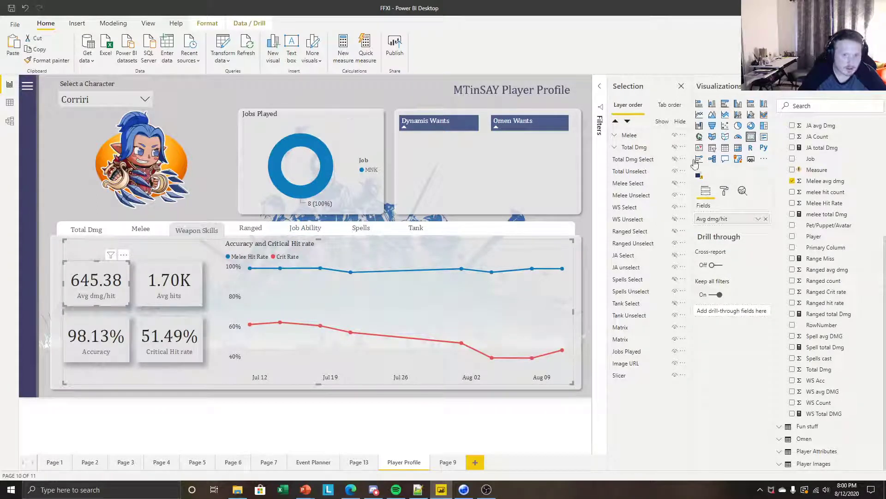
pyautogui.click(676, 136)
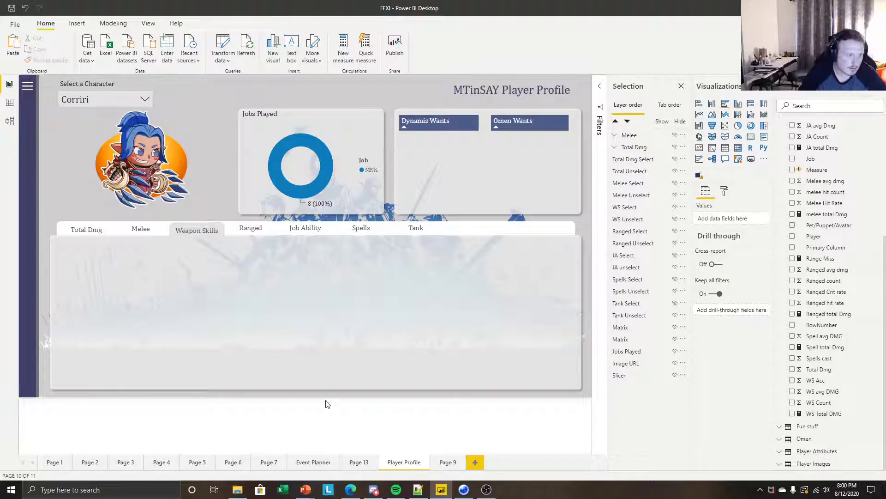
pyautogui.hotkey('ctrl', 'v')
pyautogui.moveTo(64, 147); pyautogui.dragTo(108, 276)
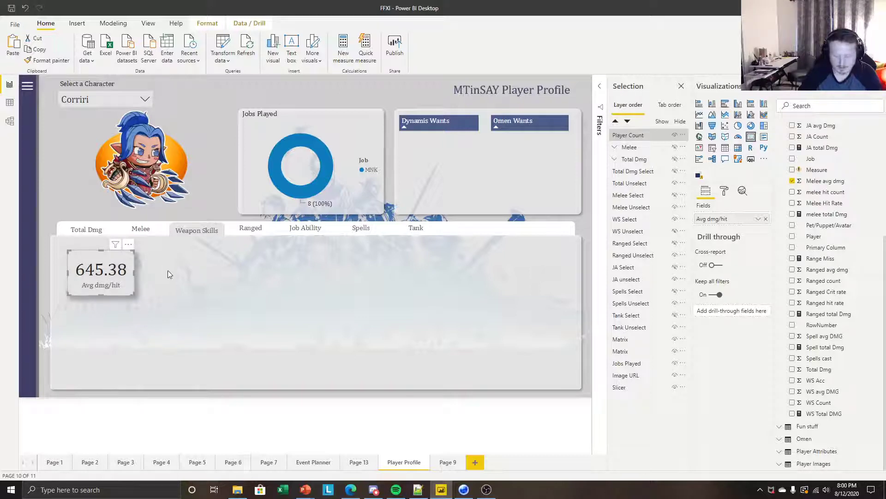
# Replace the single copied card with a duplicate of the whole Melee group, and show the duplicate
pyautogui.press('Delete')
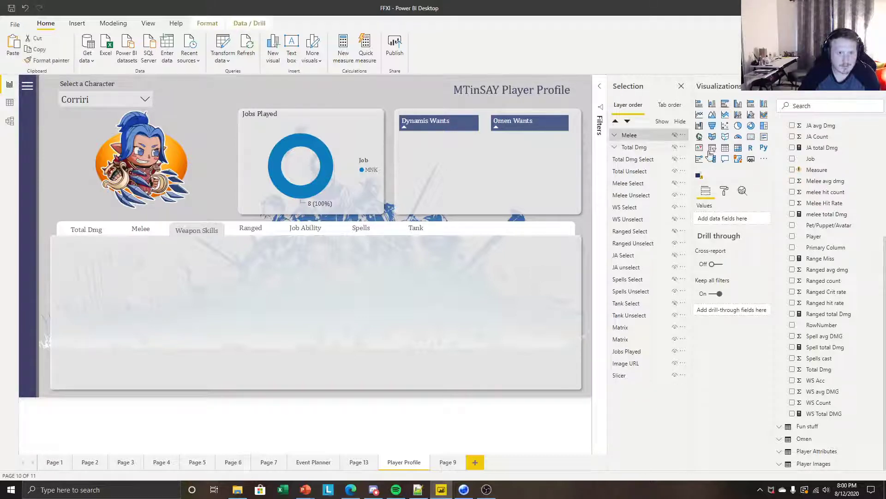
pyautogui.hotkey('ctrl', 'c')
pyautogui.hotkey('ctrl', 'v')
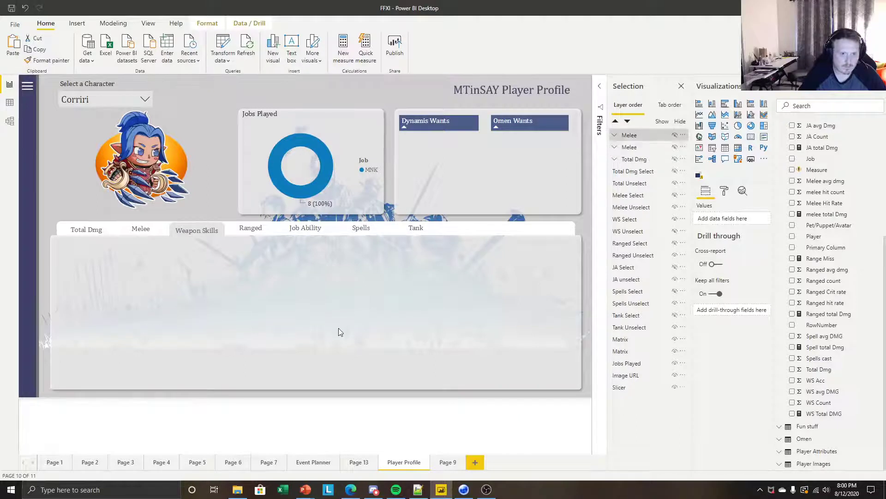
pyautogui.click(674, 135)
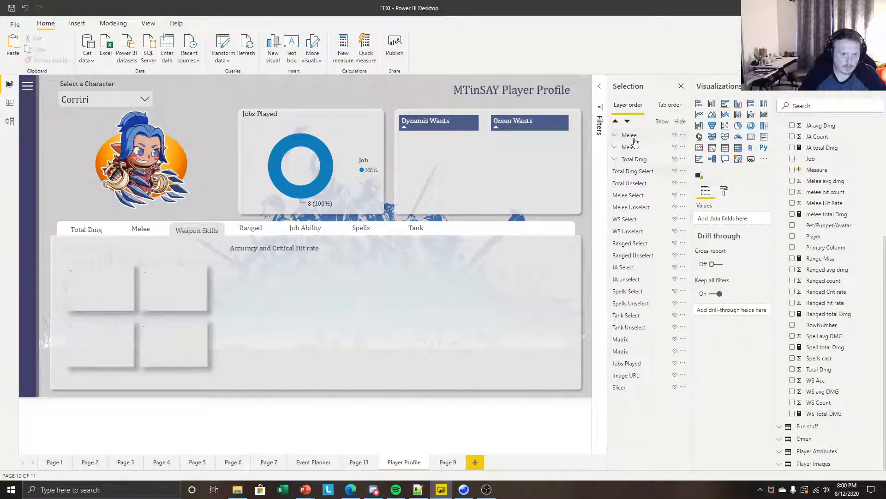
# Rename the duplicated Melee group as WS
pyautogui.doubleClick(641, 135)
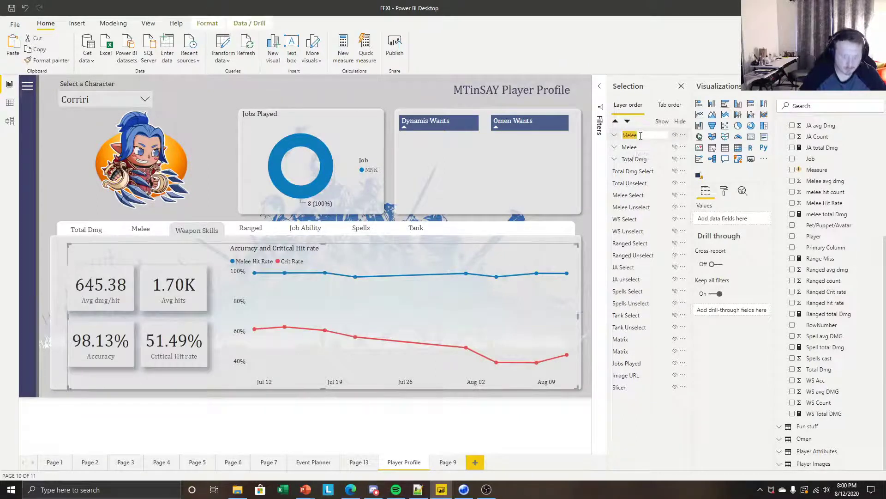
pyautogui.write('WS')
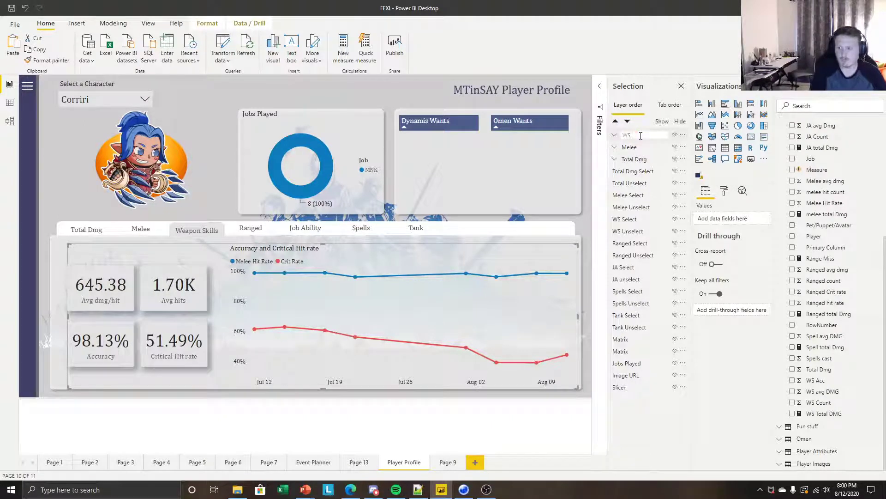
pyautogui.press('Return')
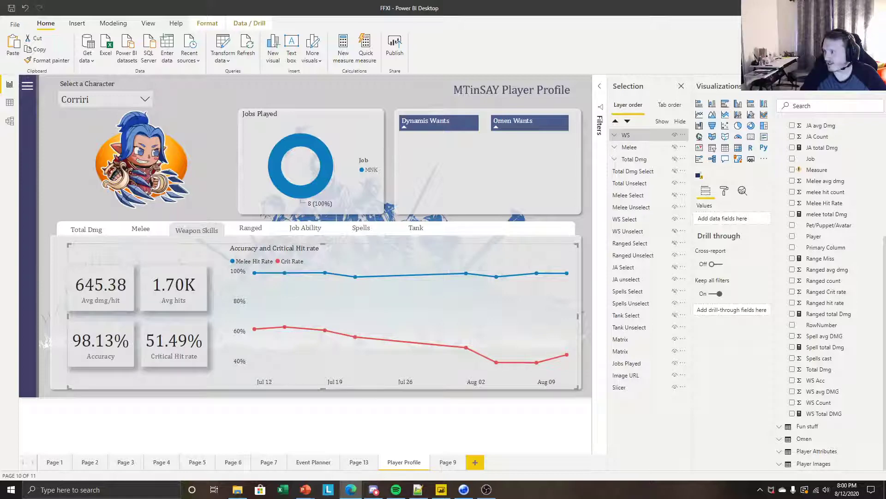
pyautogui.click(408, 419)
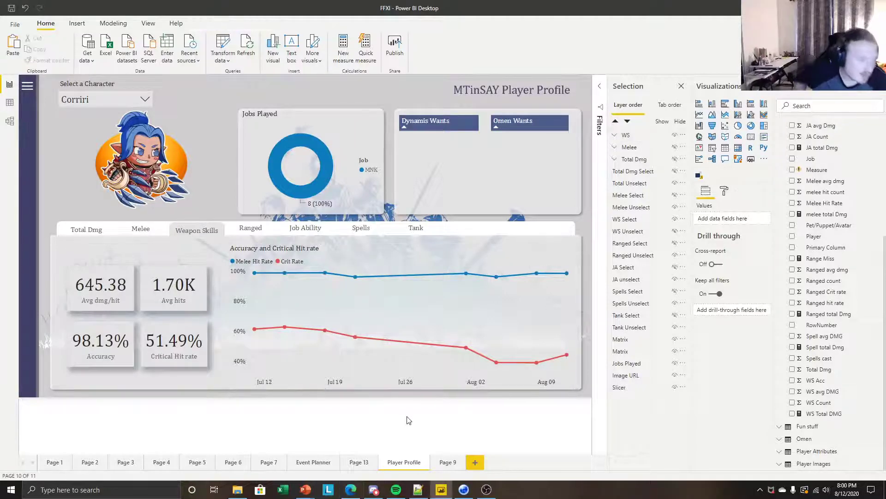
# Swap the field of the WS group's Avg dmg/hit card for WS avg DMG, aggregated as Average
pyautogui.click(284, 344)
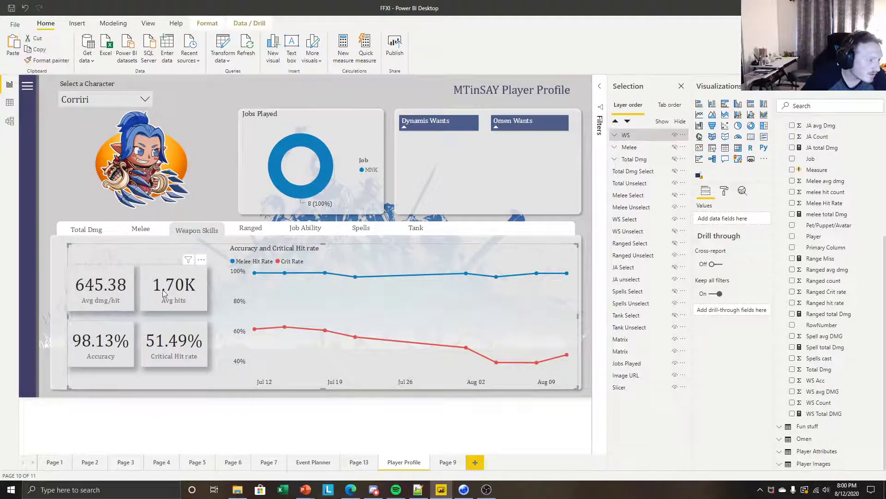
pyautogui.click(123, 287)
pyautogui.click(159, 431)
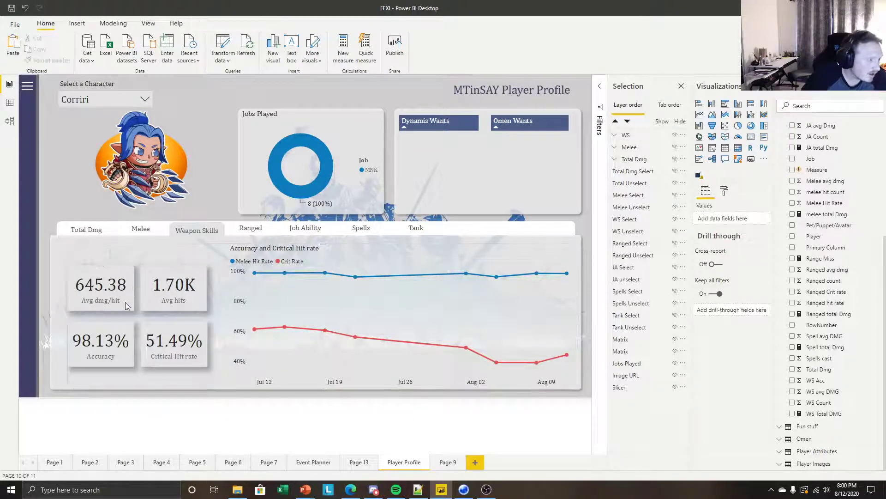
pyautogui.click(109, 301)
pyautogui.click(110, 301)
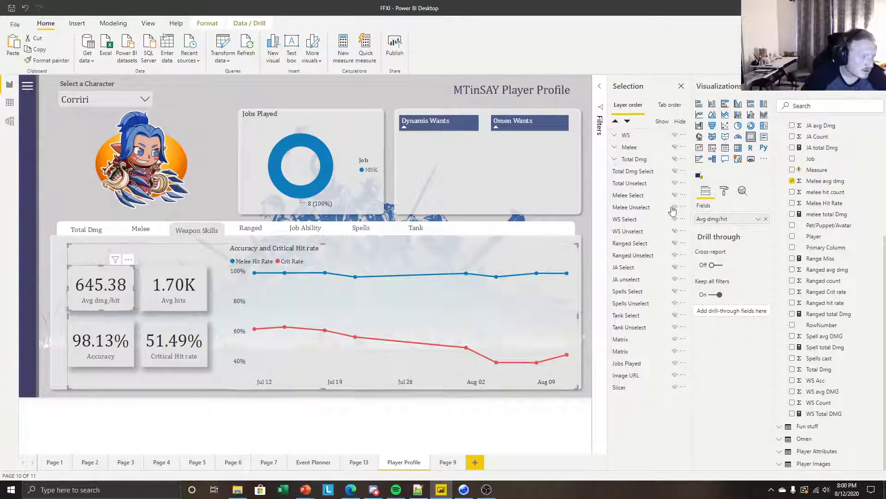
pyautogui.click(833, 109)
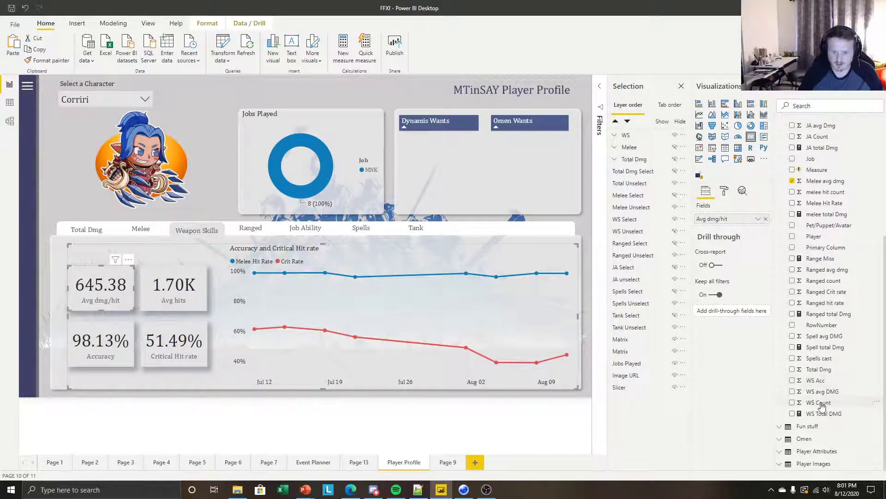
pyautogui.moveTo(823, 392); pyautogui.dragTo(737, 224)
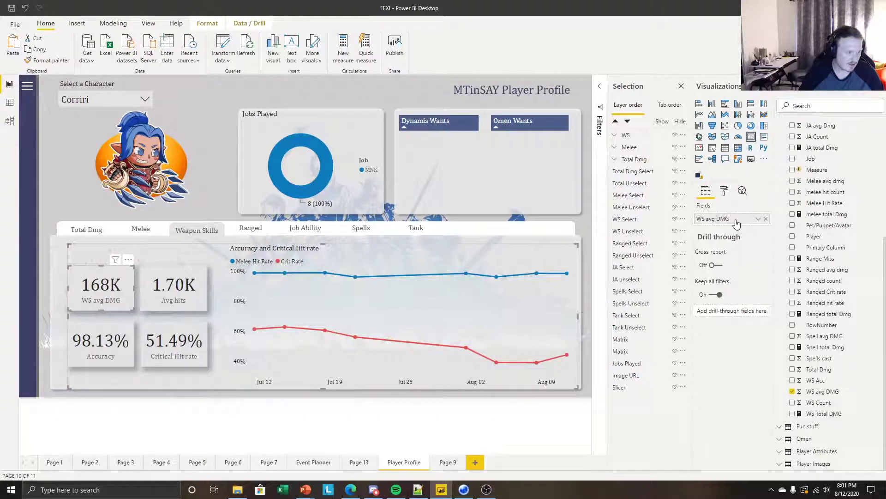
pyautogui.click(758, 218)
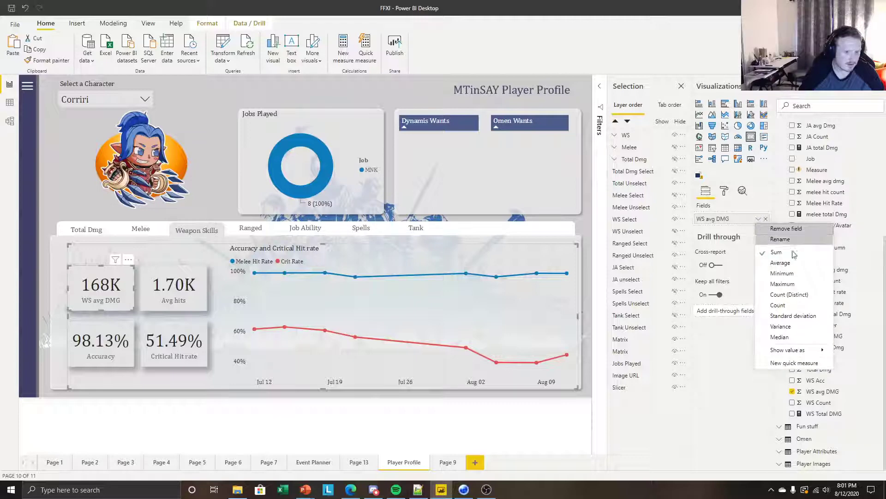
pyautogui.click(798, 266)
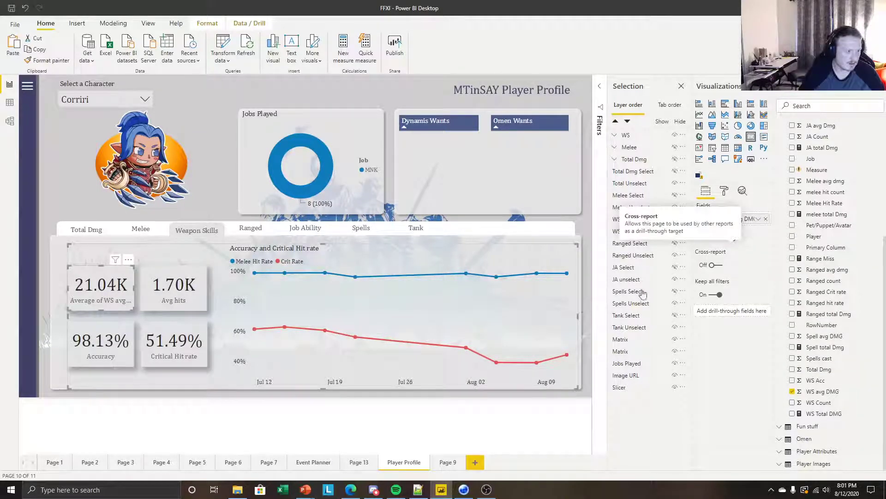
# Make the WS group's Accuracy card show WS Acc, aggregated as Average
pyautogui.click(324, 411)
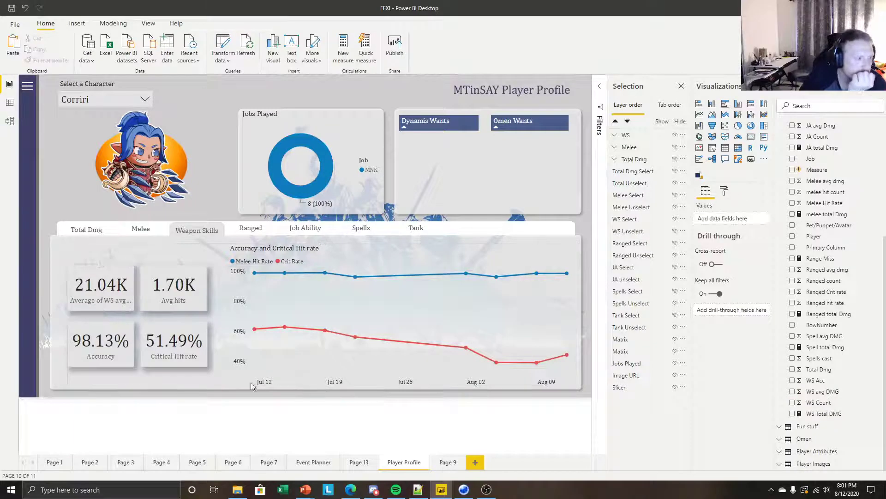
pyautogui.click(105, 296)
pyautogui.click(98, 350)
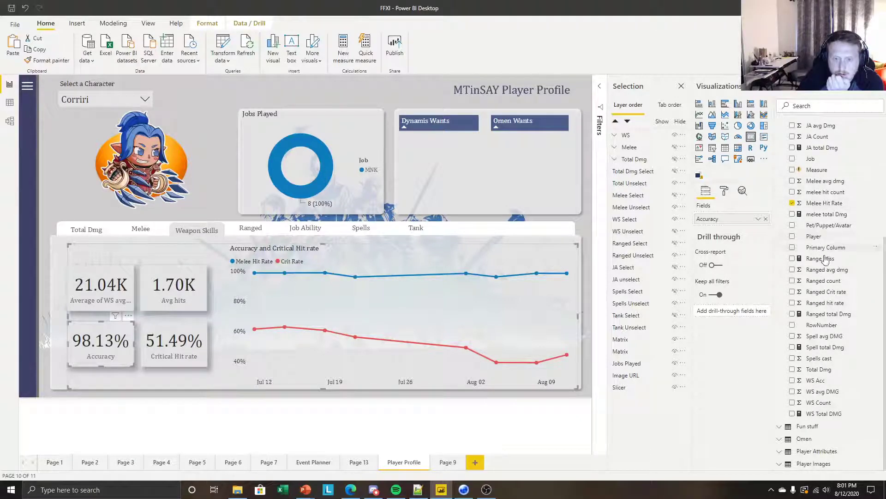
pyautogui.moveTo(817, 382); pyautogui.dragTo(761, 223)
pyautogui.click(759, 220)
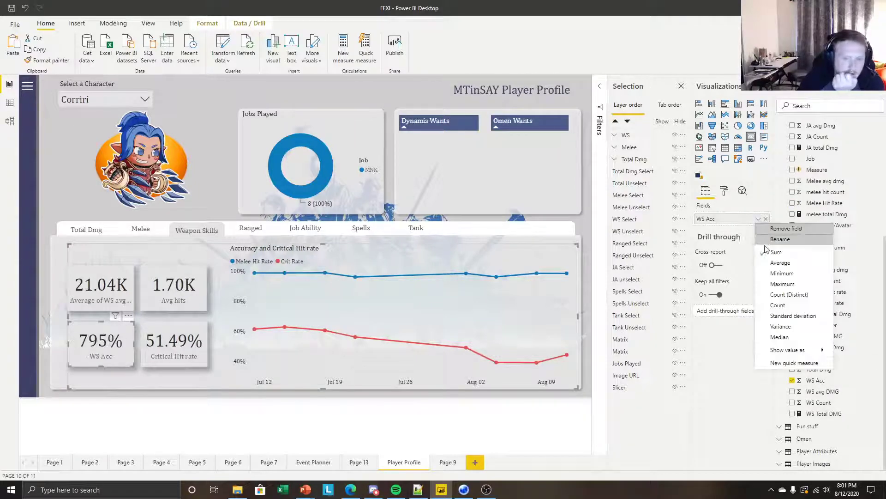
pyautogui.click(776, 263)
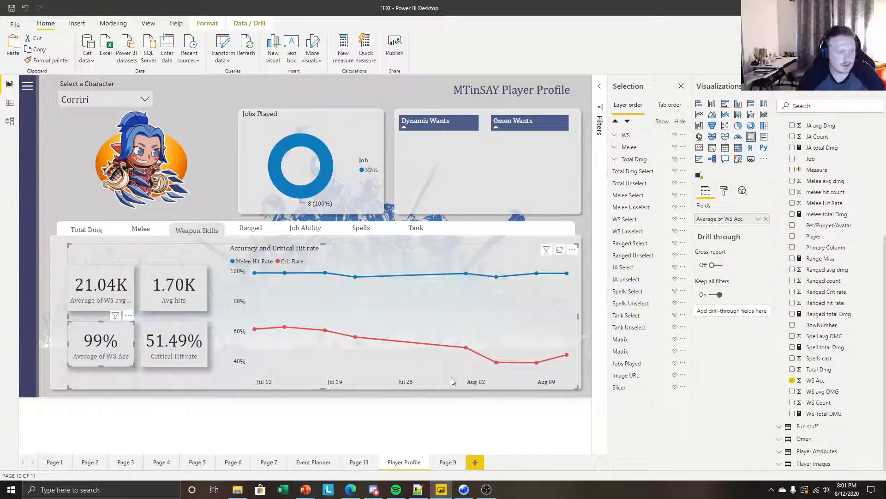
# Replace the Avg hits card's field with WS Count and summarize it as Average
pyautogui.click(186, 290)
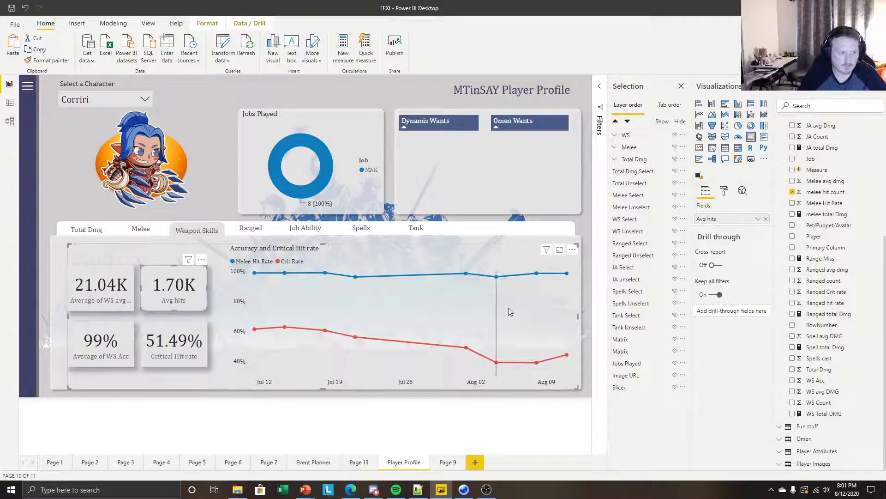
pyautogui.moveTo(813, 403); pyautogui.dragTo(721, 224)
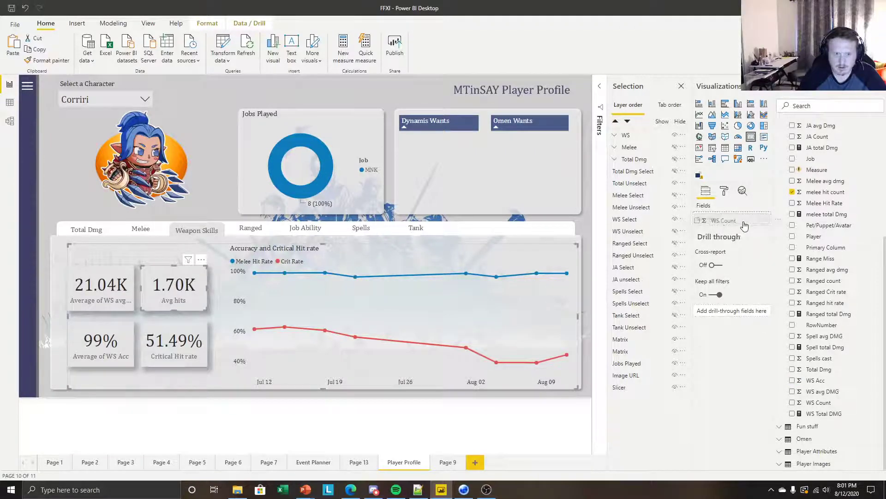
pyautogui.click(759, 219)
pyautogui.click(777, 268)
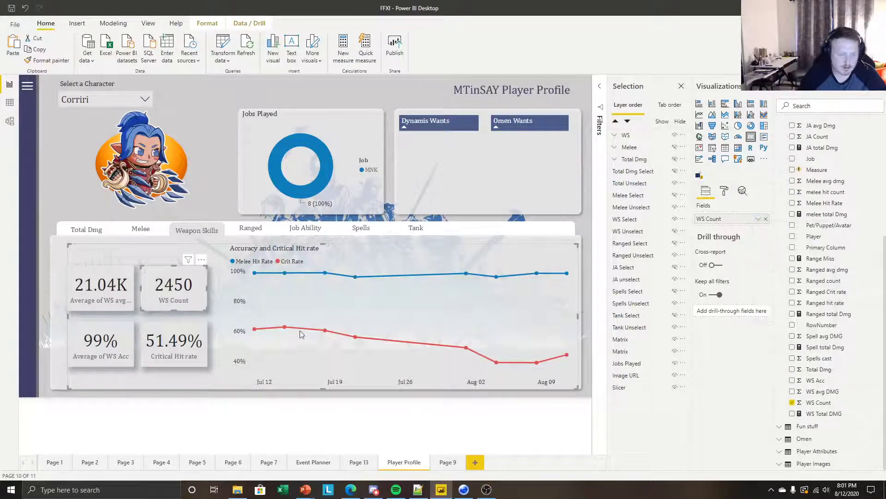
# Change the Critical Hit rate card to display WS Total DMG
pyautogui.click(169, 348)
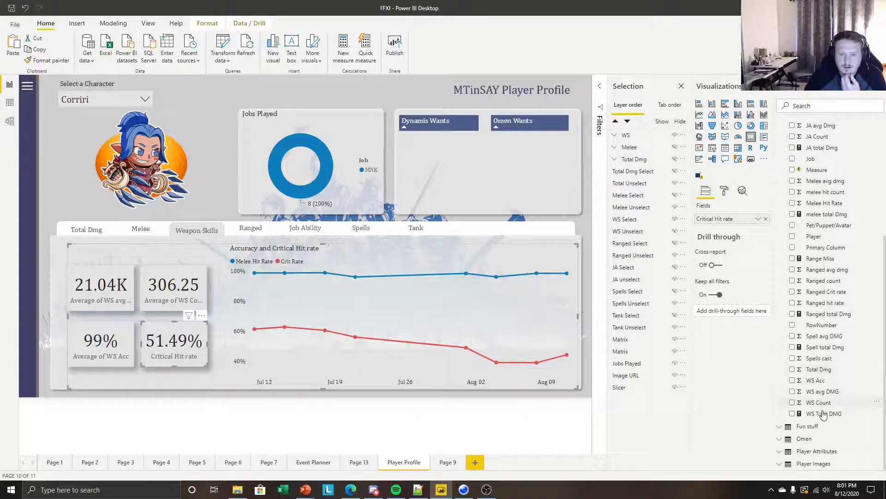
pyautogui.moveTo(824, 413); pyautogui.dragTo(729, 221)
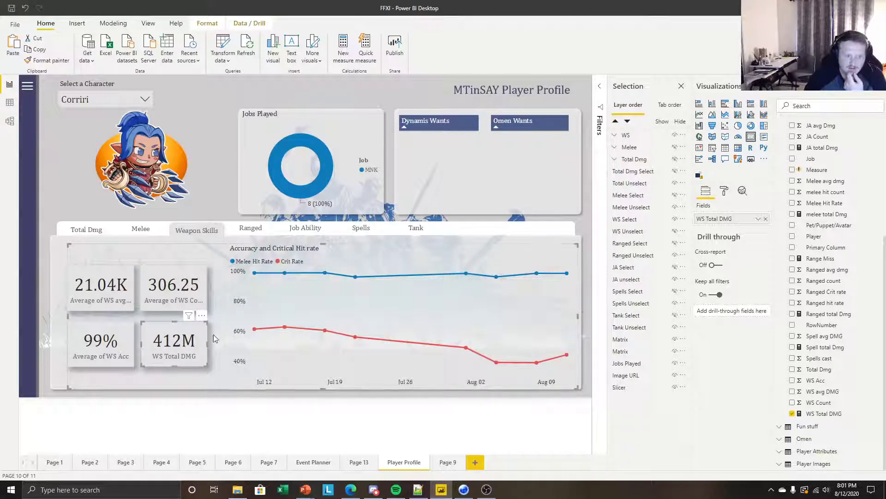
pyautogui.click(259, 411)
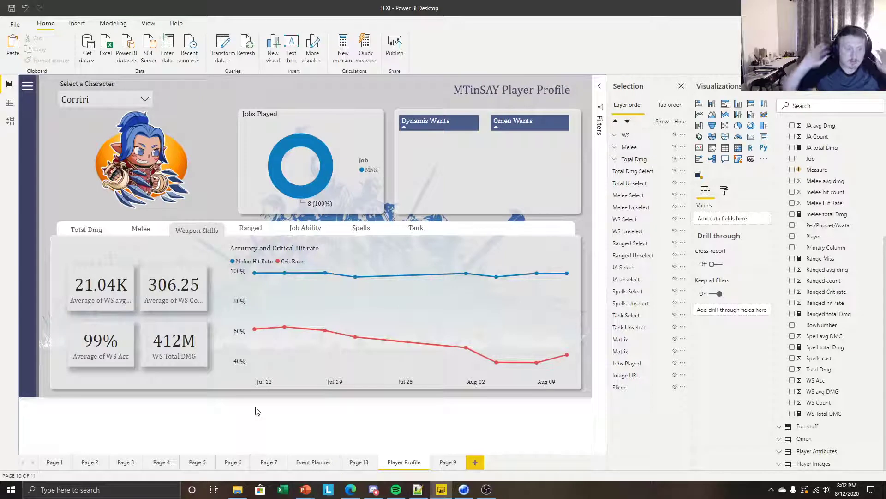
# Convert the WS group's line chart to a stacked column chart plotting WS avg DMG instead of Melee Hit Rate and Crit Rate
pyautogui.click(163, 355)
pyautogui.click(172, 300)
pyautogui.click(292, 252)
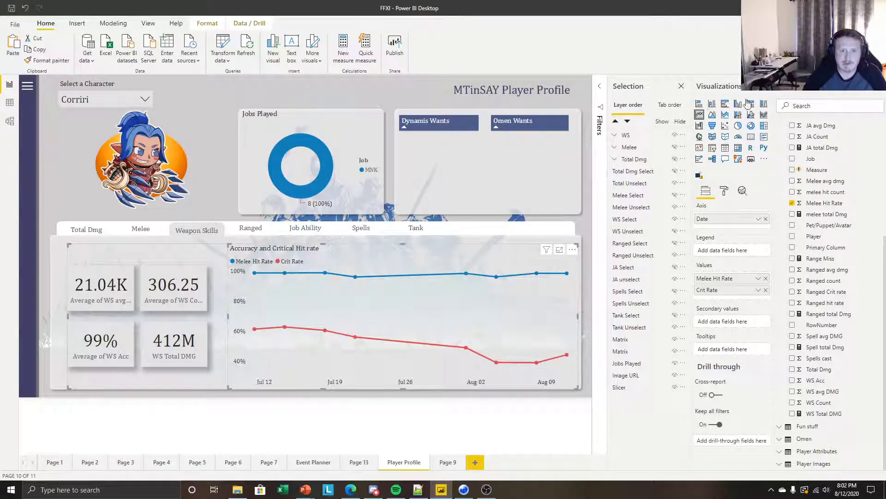
pyautogui.click(713, 105)
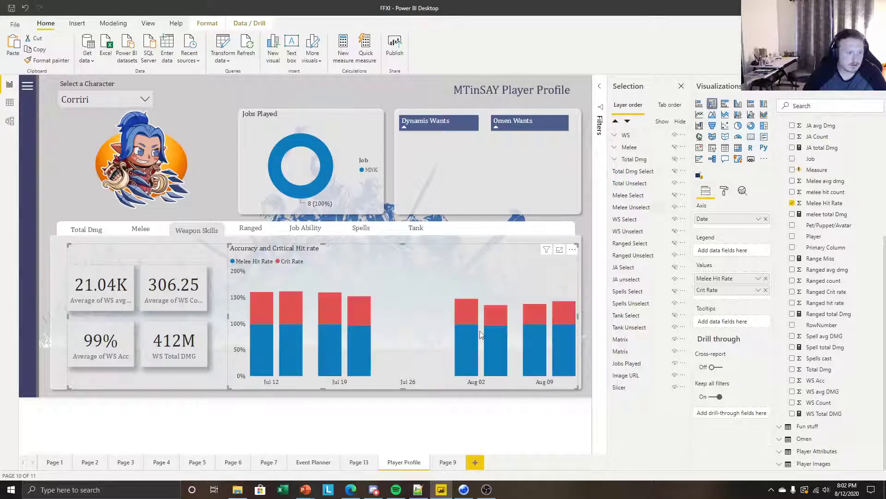
pyautogui.click(765, 291)
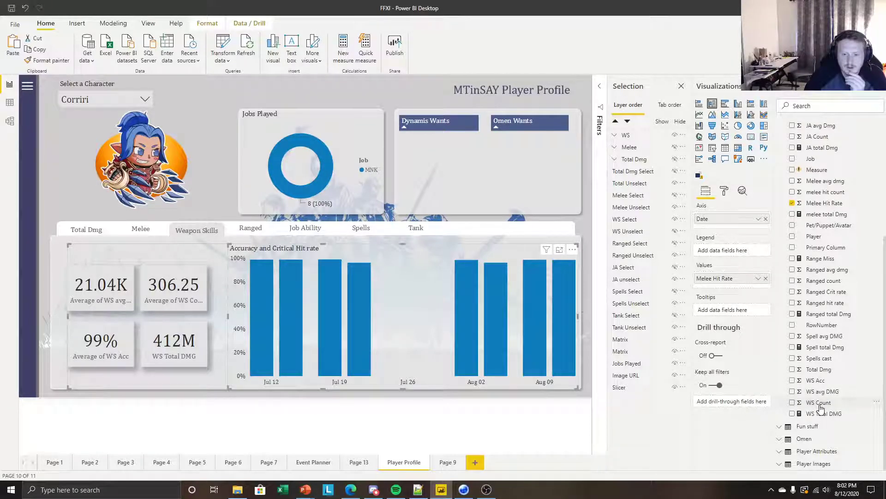
pyautogui.moveTo(820, 395); pyautogui.dragTo(738, 290)
pyautogui.click(766, 279)
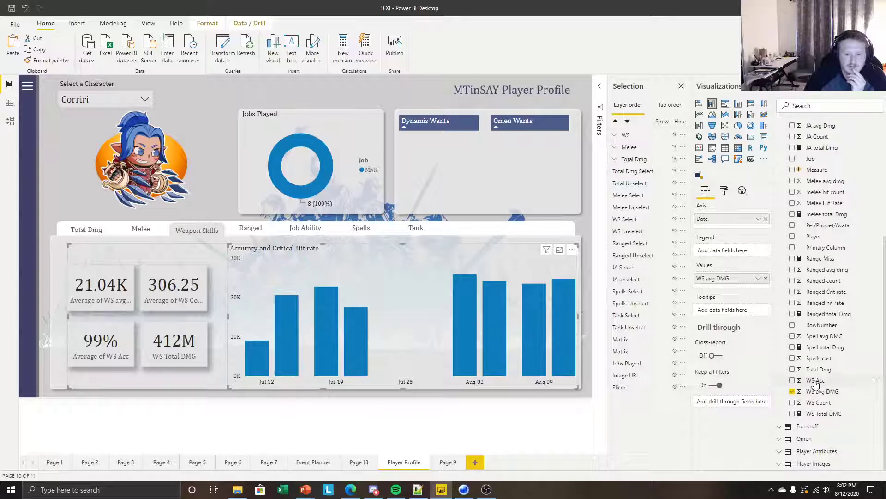
# Turn the column chart into a line and stacked column chart with WS Acc as its line values
pyautogui.click(738, 115)
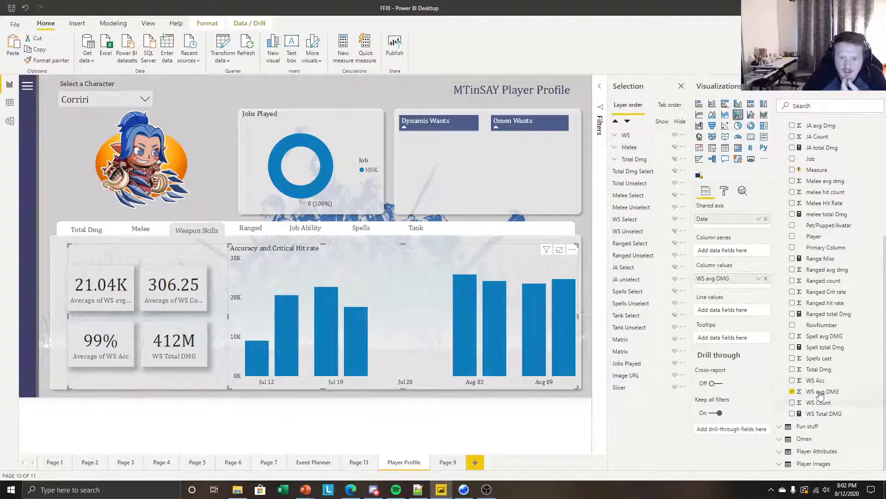
pyautogui.moveTo(817, 382); pyautogui.dragTo(723, 310)
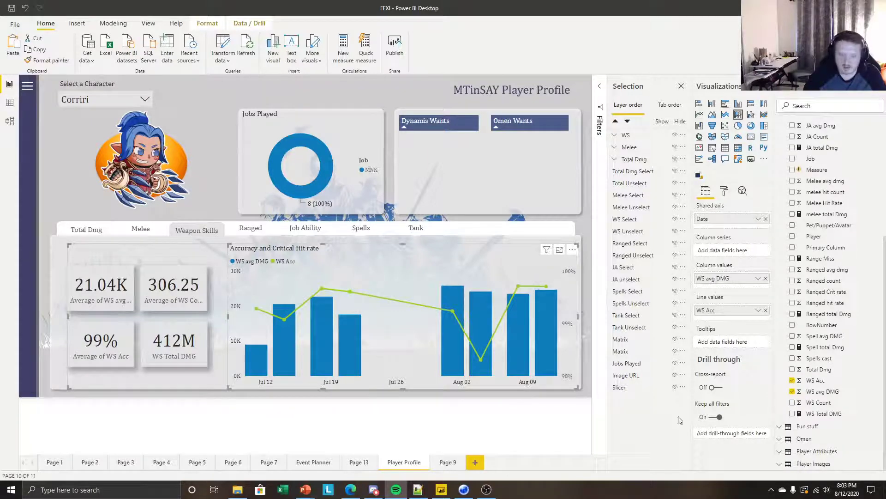
pyautogui.click(469, 425)
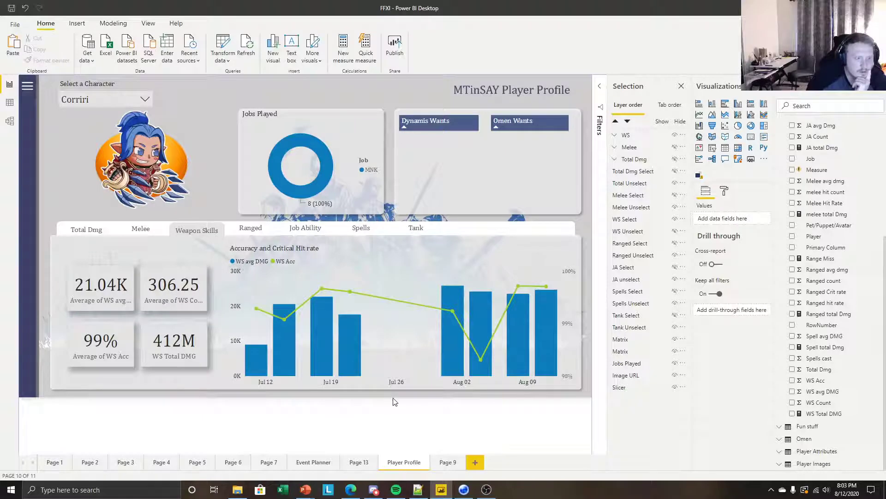
# Replace WS avg DMG with WS Total DMG as the combo chart's column values
pyautogui.click(409, 265)
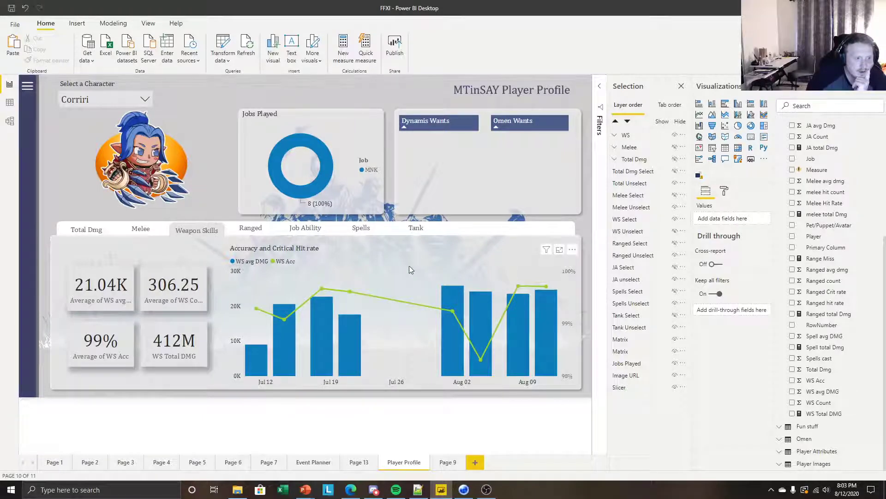
pyautogui.click(409, 268)
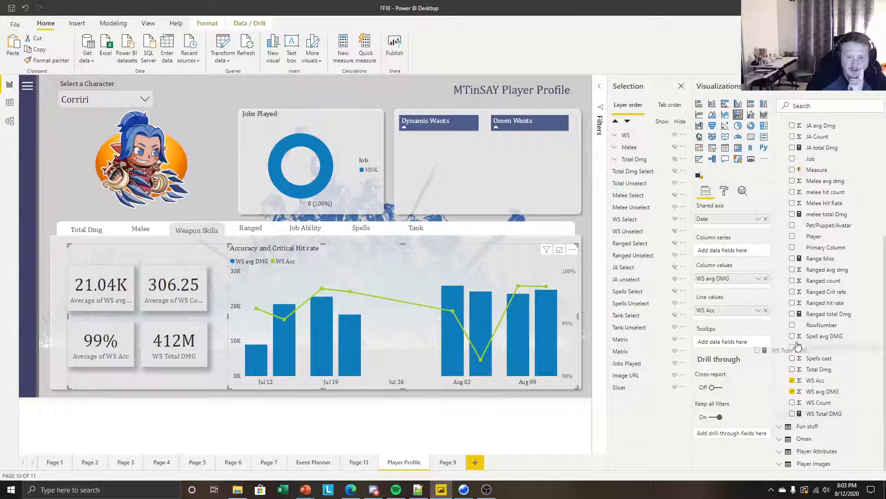
pyautogui.click(766, 278)
pyautogui.click(793, 413)
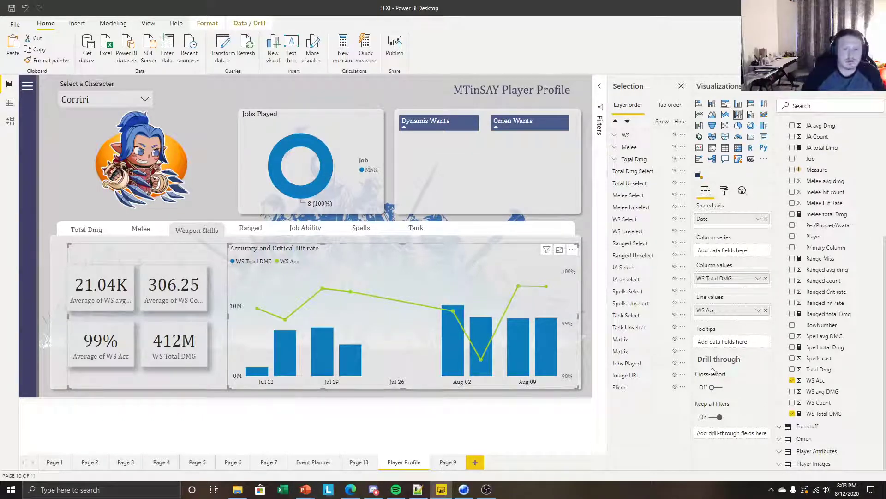
pyautogui.click(821, 404)
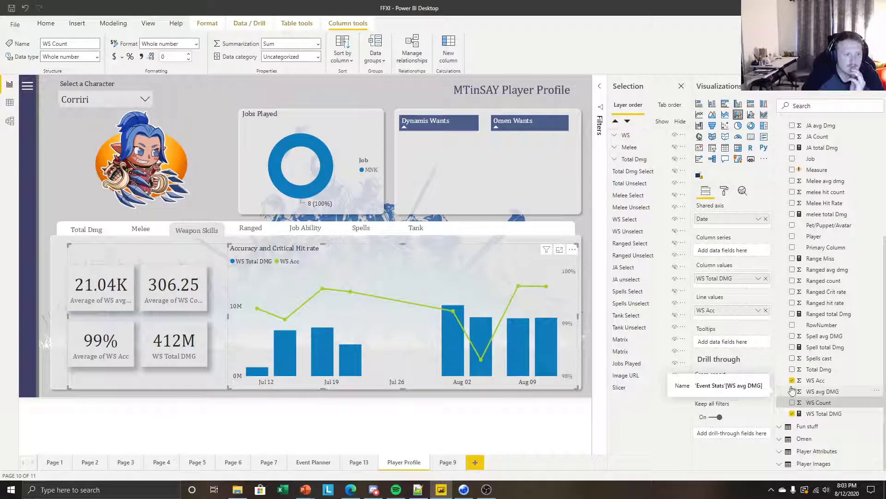
# Try shortening the combo chart from its upper edge and stretching the WS group taller, restoring the chart's original height
pyautogui.click(494, 405)
pyautogui.click(332, 259)
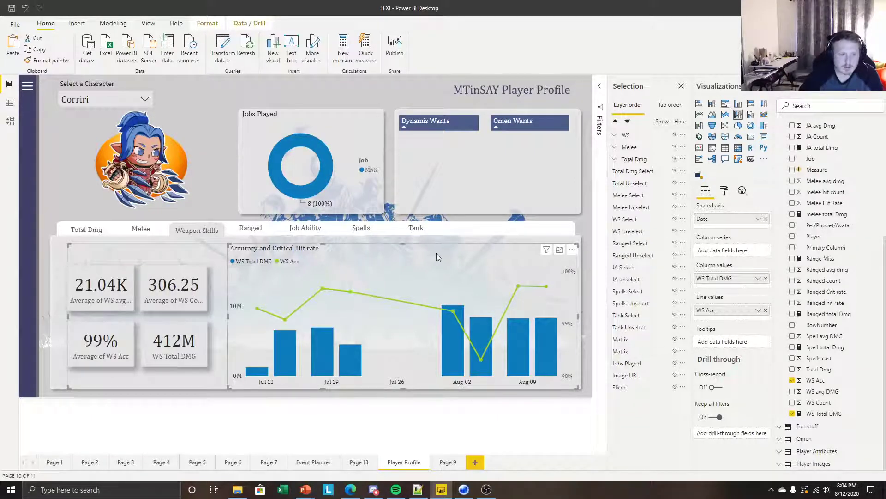
pyautogui.moveTo(403, 244); pyautogui.dragTo(406, 297)
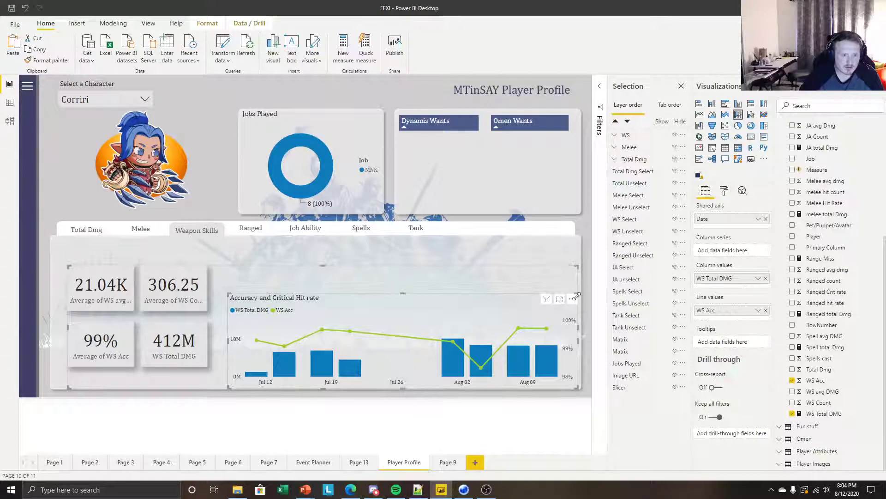
pyautogui.moveTo(321, 266)
pyautogui.mouseDown()
pyautogui.moveTo(325, 245)
pyautogui.moveTo(325, 253)
pyautogui.mouseUp()
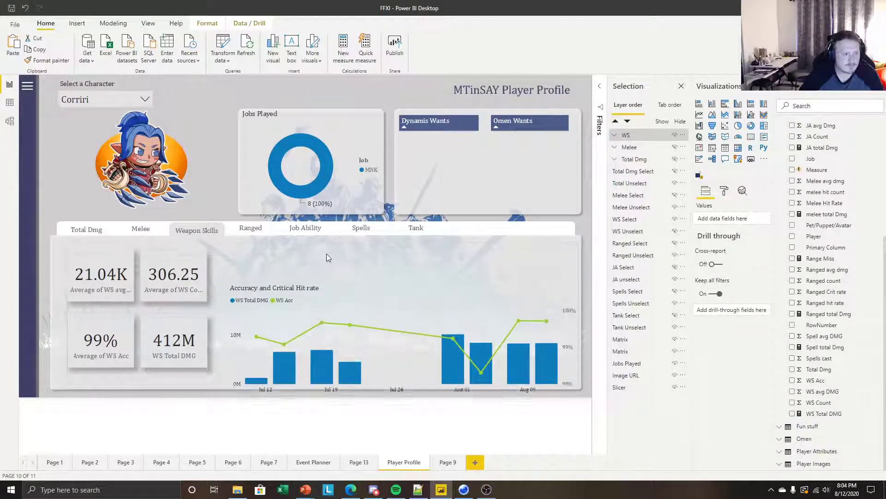
pyautogui.click(24, 8)
pyautogui.click(24, 8)
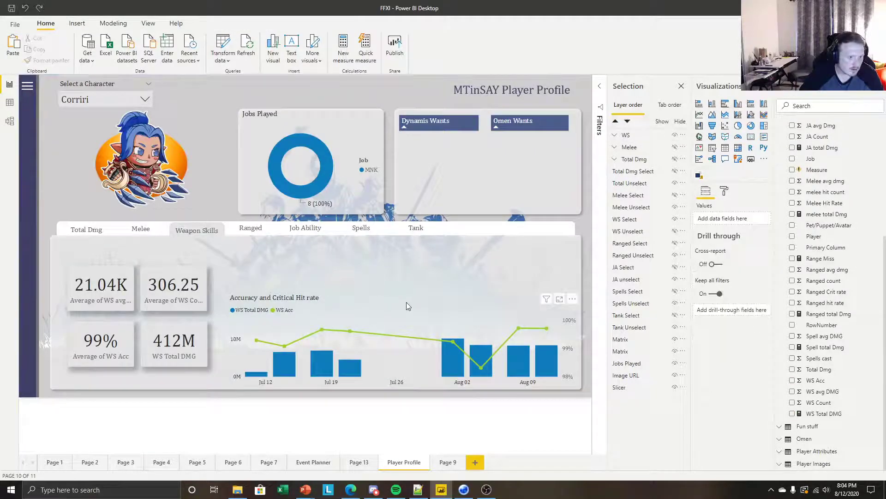
pyautogui.click(406, 306)
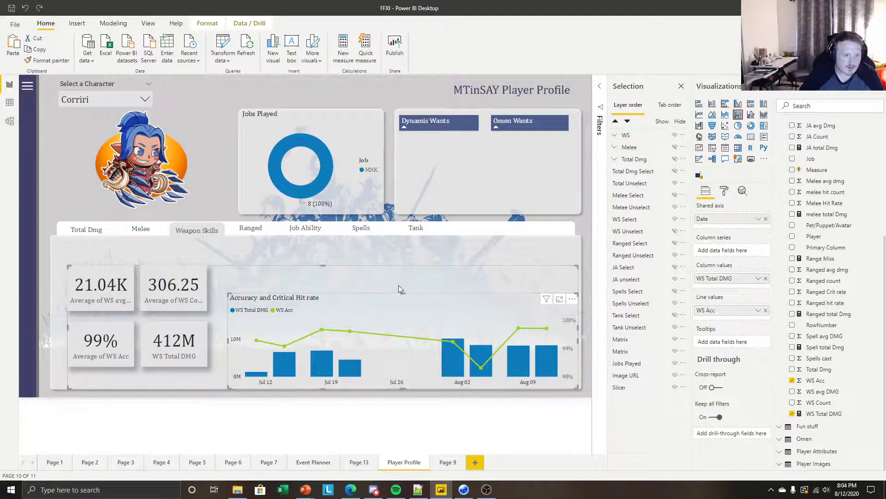
pyautogui.moveTo(400, 289); pyautogui.dragTo(369, 246)
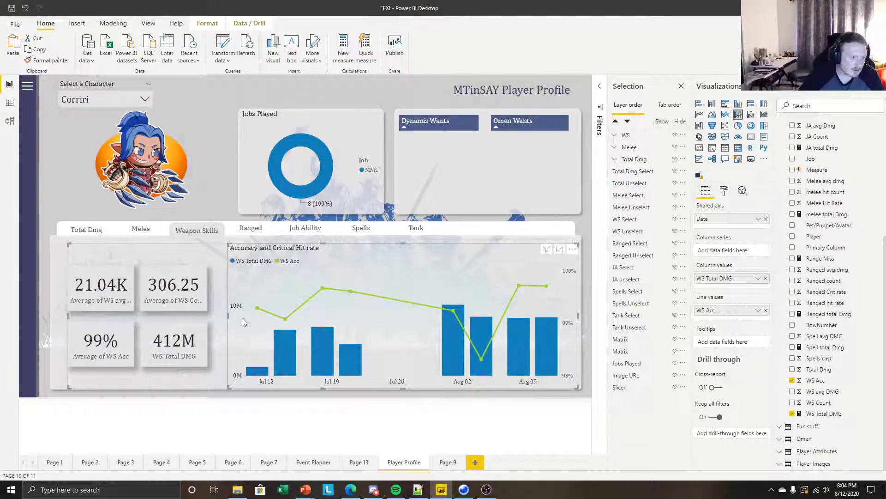
# Shift the combo chart slightly left toward the cards, and try narrowing it from its right edge
pyautogui.moveTo(250, 318); pyautogui.dragTo(243, 317)
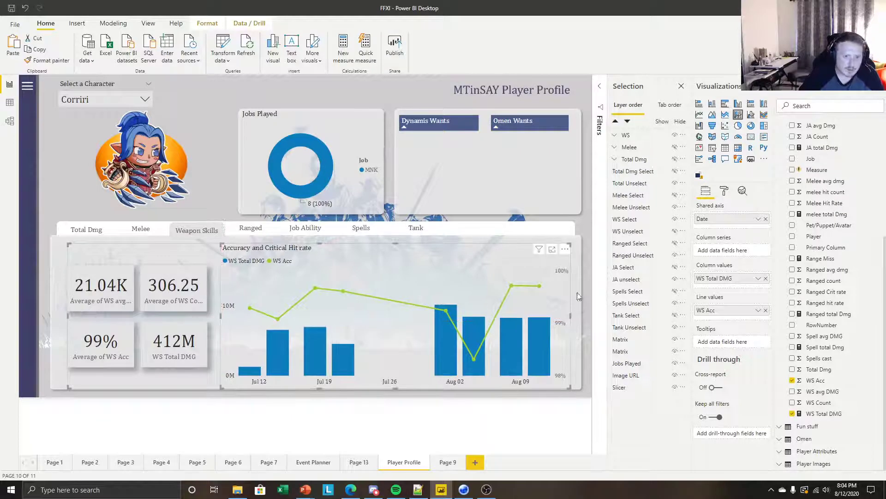
pyautogui.moveTo(571, 315); pyautogui.dragTo(513, 315)
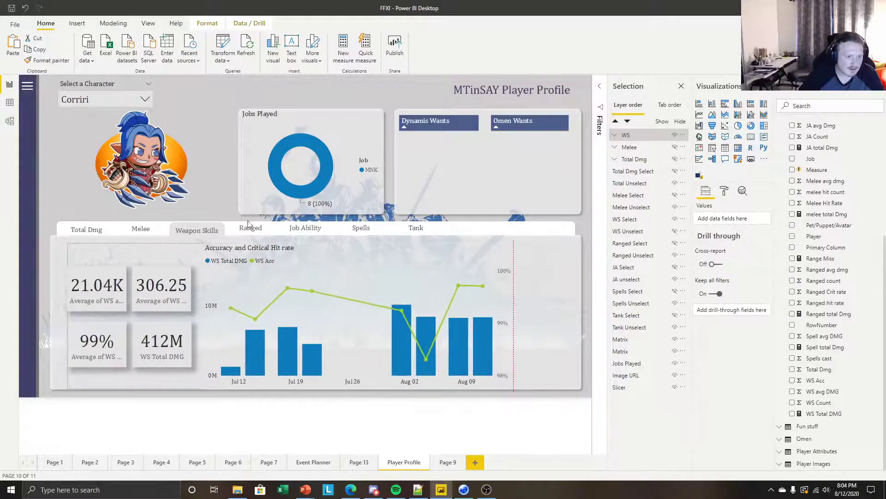
pyautogui.click(25, 9)
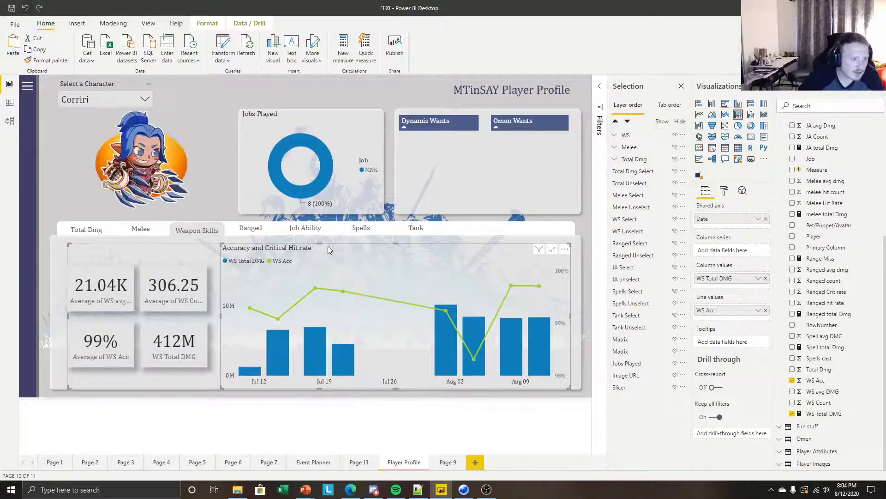
# Try moving the combo chart further left over the cards and adjusting its right edge, undoing both changes
pyautogui.moveTo(295, 266); pyautogui.dragTo(271, 269)
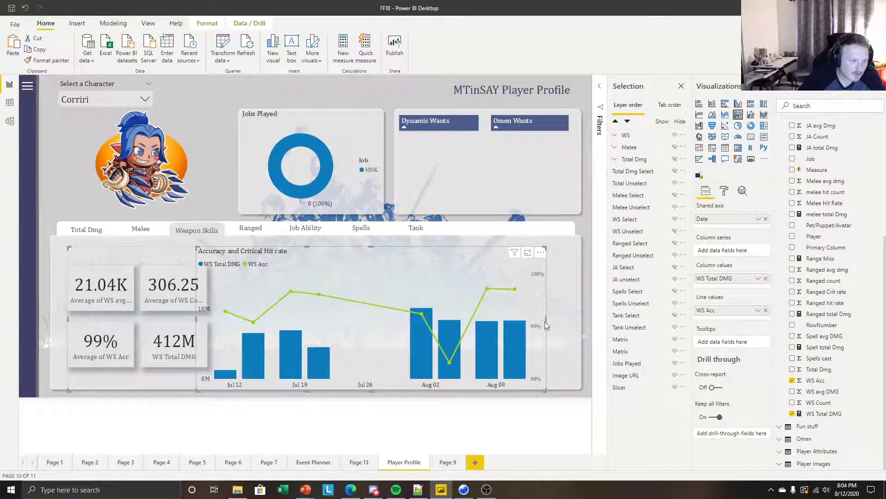
pyautogui.moveTo(543, 321); pyautogui.dragTo(549, 322)
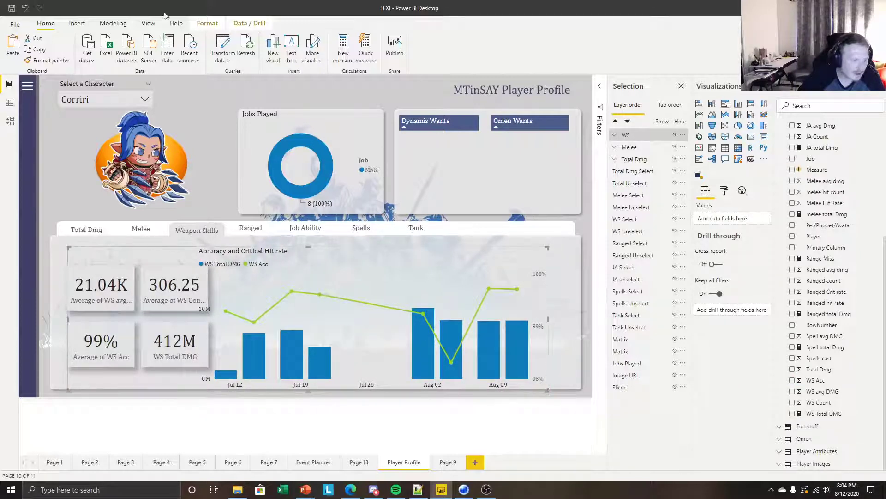
pyautogui.click(26, 8)
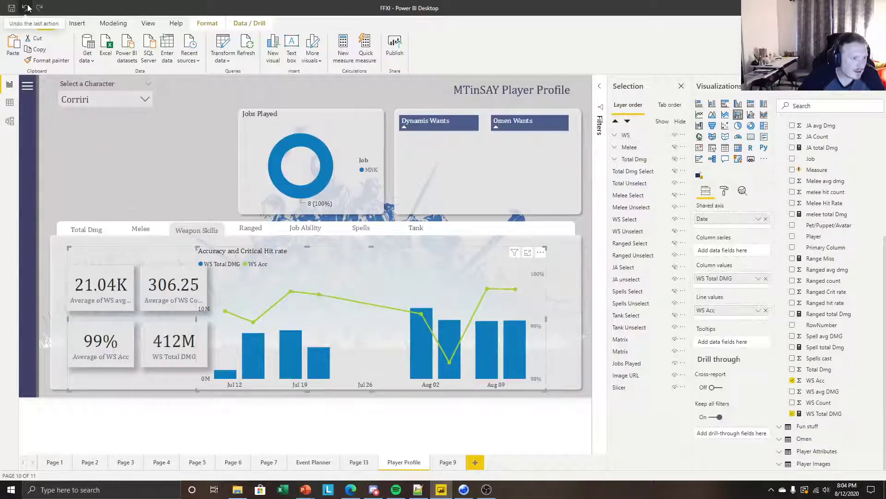
pyautogui.click(27, 8)
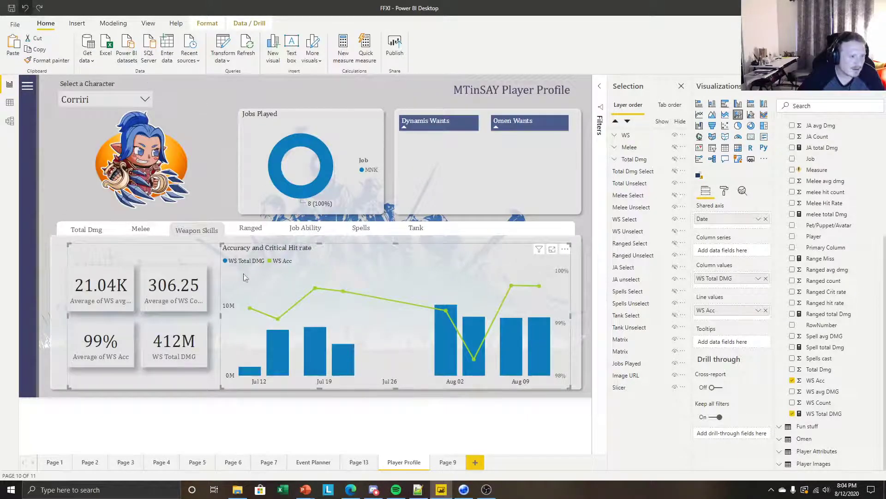
# Paste a duplicate of the average WS Count card onto the page
pyautogui.click(179, 303)
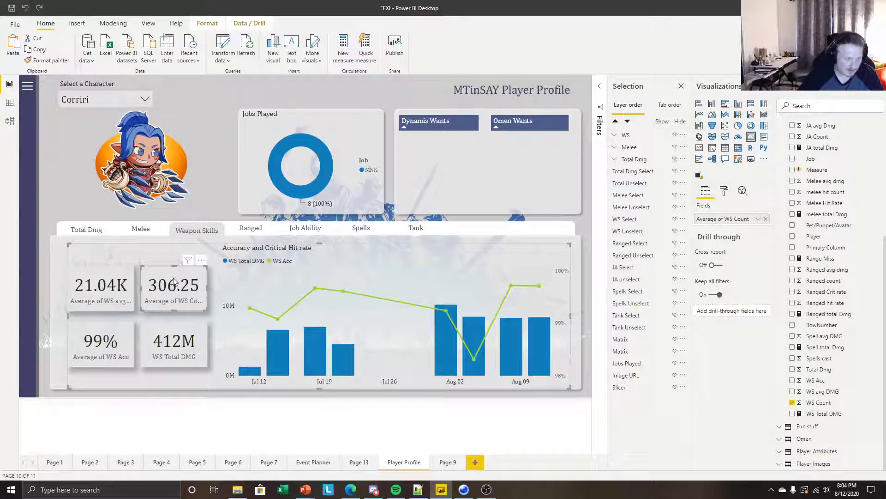
pyautogui.hotkey('ctrl', 'v')
# Nudge the WS group slightly up and ungroup its cards and combo chart
pyautogui.moveTo(321, 275)
pyautogui.mouseDown()
pyautogui.moveTo(342, 253)
pyautogui.moveTo(304, 269)
pyautogui.mouseUp()
pyautogui.click(442, 279)
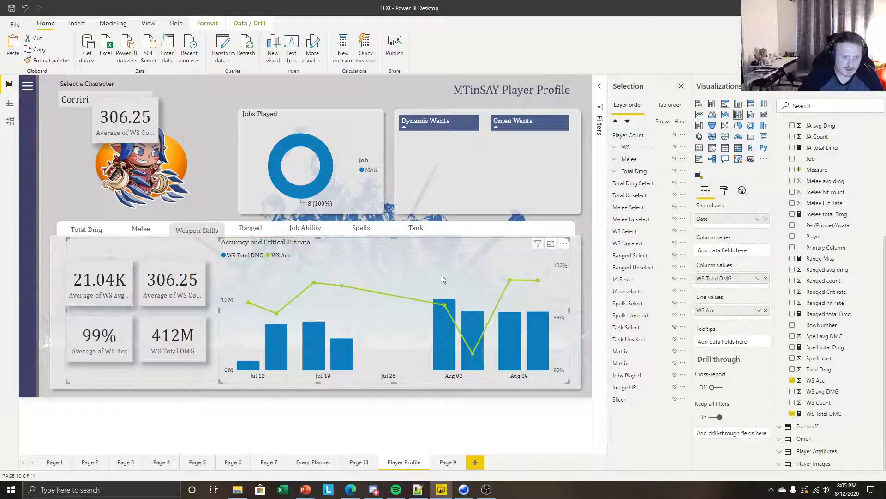
pyautogui.rightClick(329, 270)
pyautogui.moveTo(365, 297)
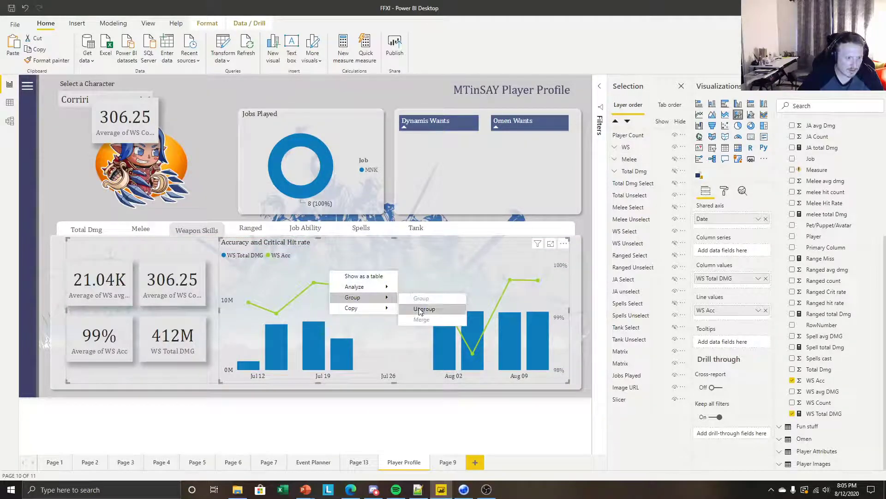
pyautogui.click(423, 309)
# Delete the duplicate average WS Count card covering the character picture
pyautogui.click(364, 422)
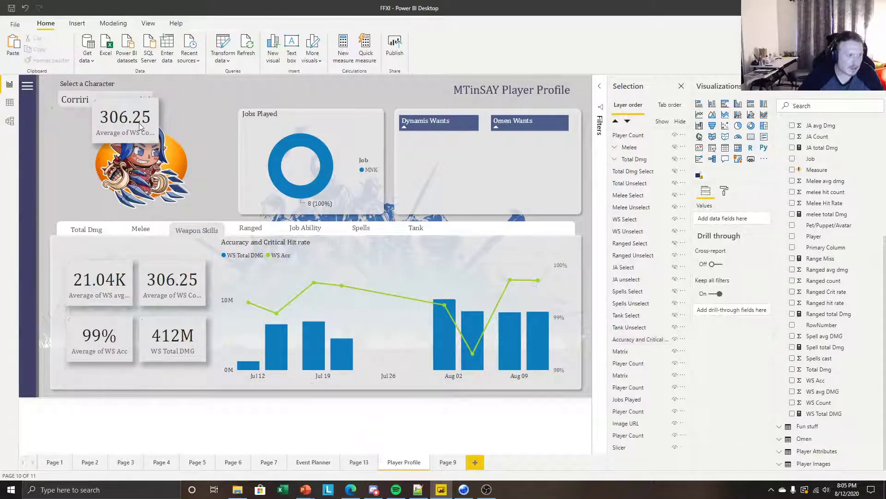
pyautogui.click(142, 126)
pyautogui.press('Delete')
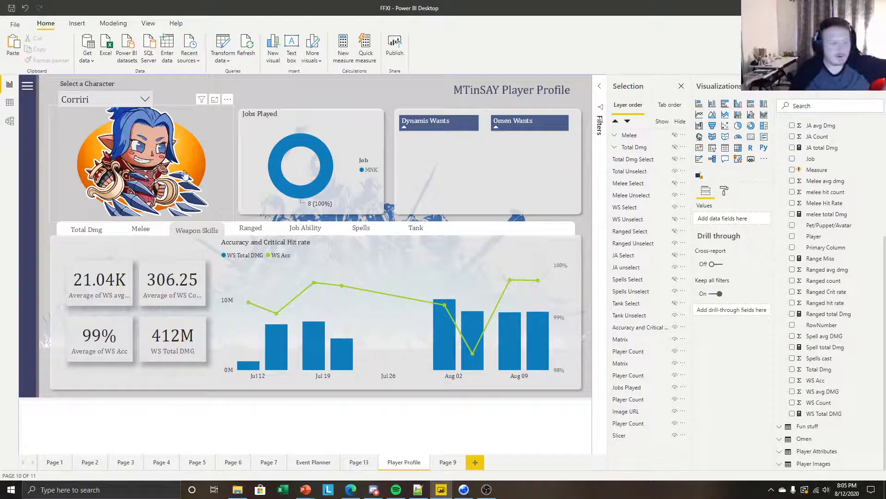
# Narrow the combo chart to about half its width and lower its upper edge slightly
pyautogui.click(341, 275)
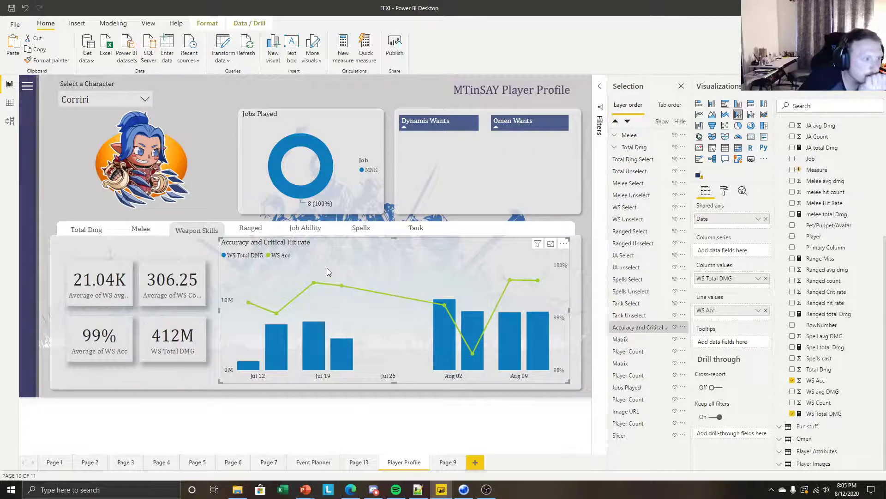
pyautogui.moveTo(563, 306); pyautogui.dragTo(401, 342)
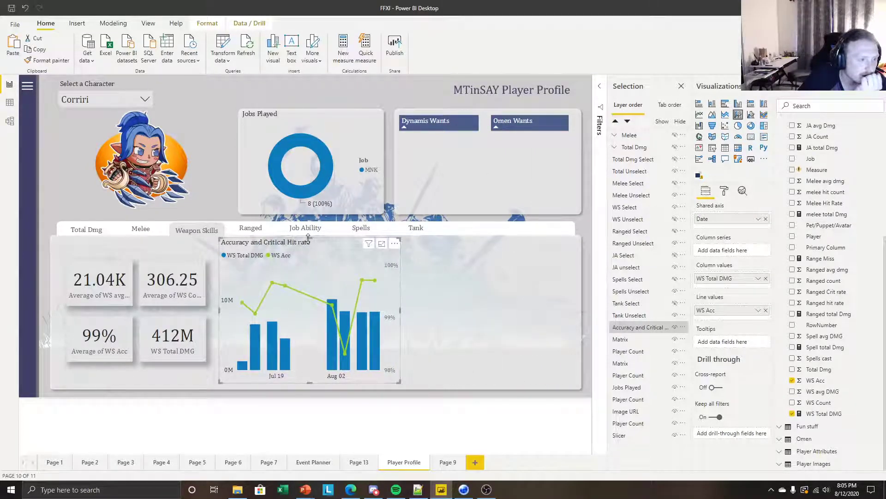
pyautogui.moveTo(309, 238)
pyautogui.mouseDown()
pyautogui.moveTo(308, 247)
pyautogui.moveTo(308, 240)
pyautogui.mouseUp()
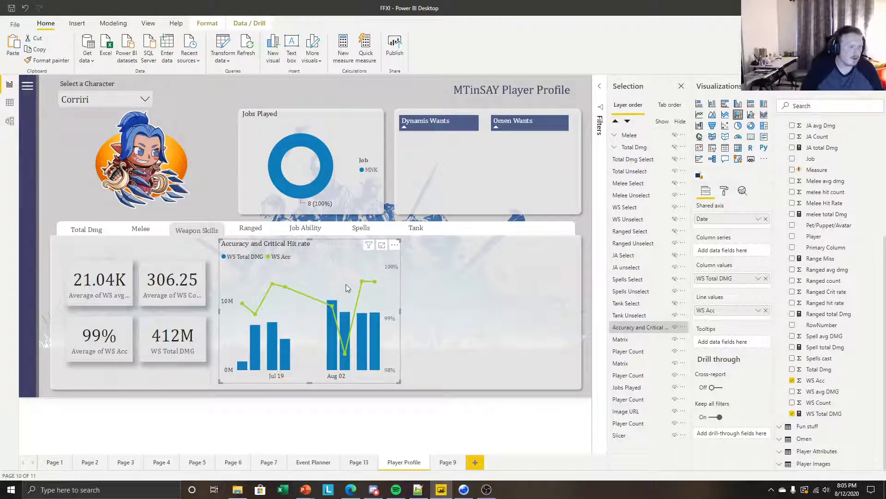
# Rename the average weapon skill damage card's field to "Avg. WS DMG"
pyautogui.click(109, 291)
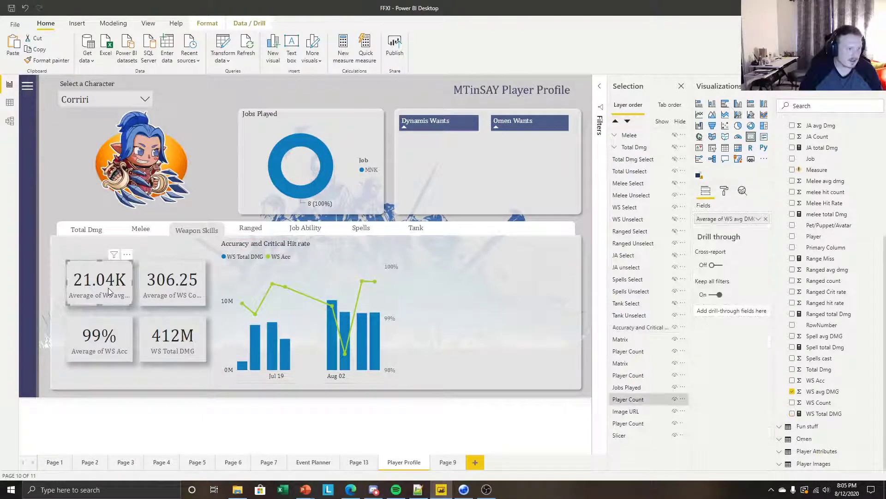
pyautogui.doubleClick(721, 220)
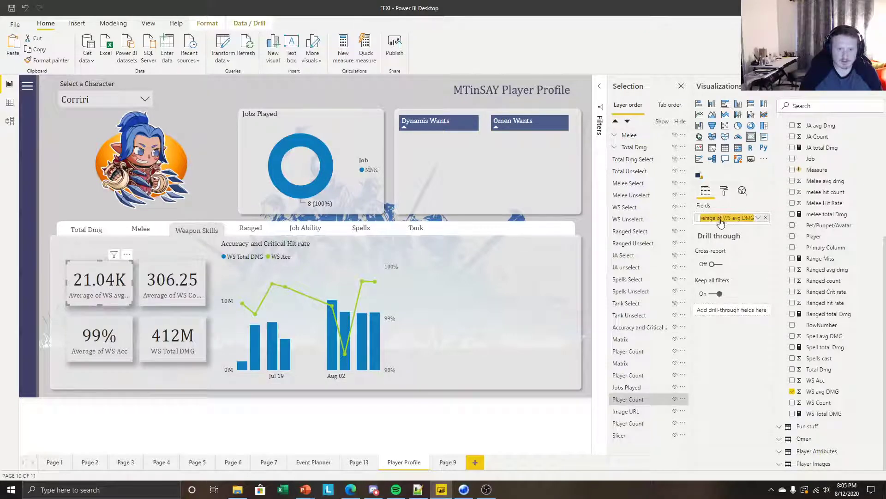
pyautogui.write('Avg')
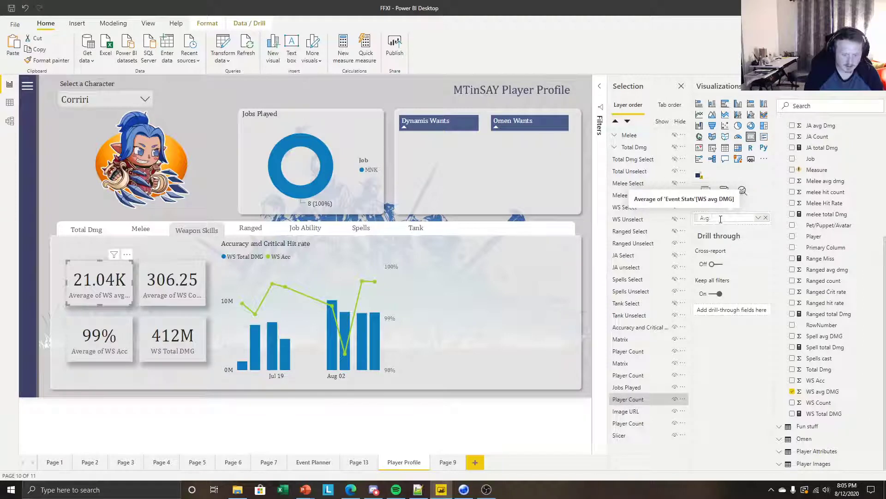
pyautogui.write('. WS DMG')
pyautogui.press('Return')
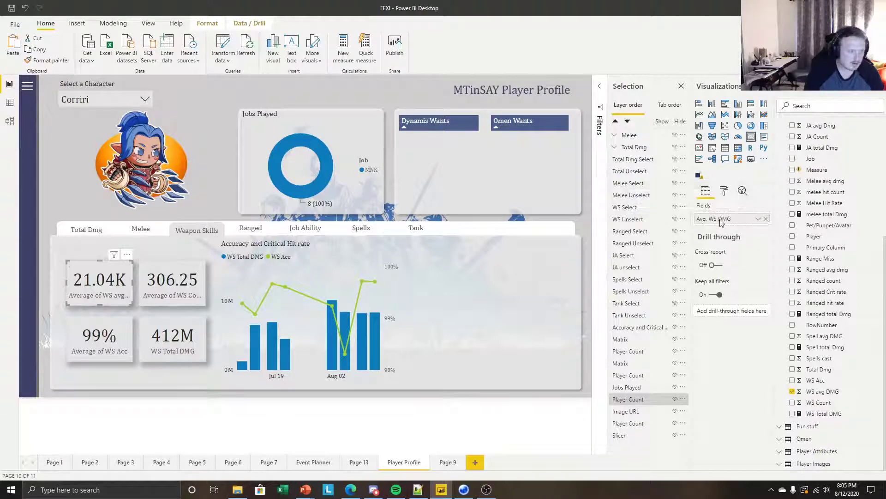
# Rename the average weapon skill count card's field to "Avg WS count"
pyautogui.click(203, 284)
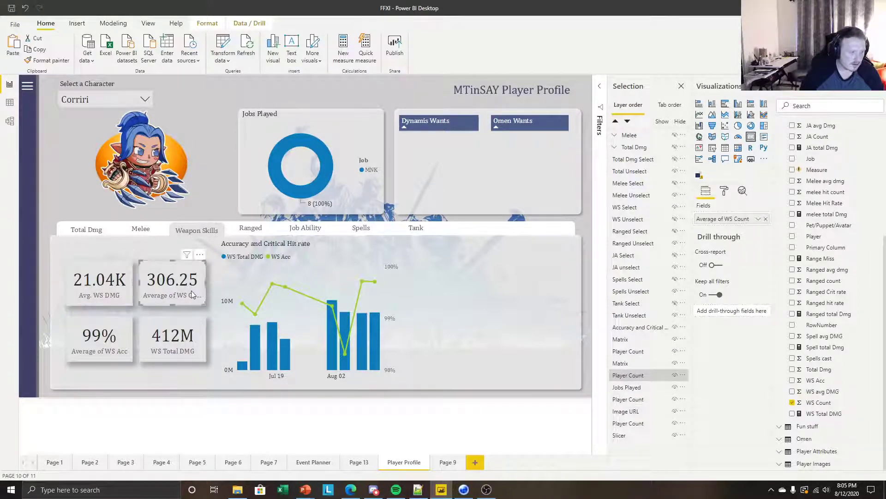
pyautogui.doubleClick(723, 217)
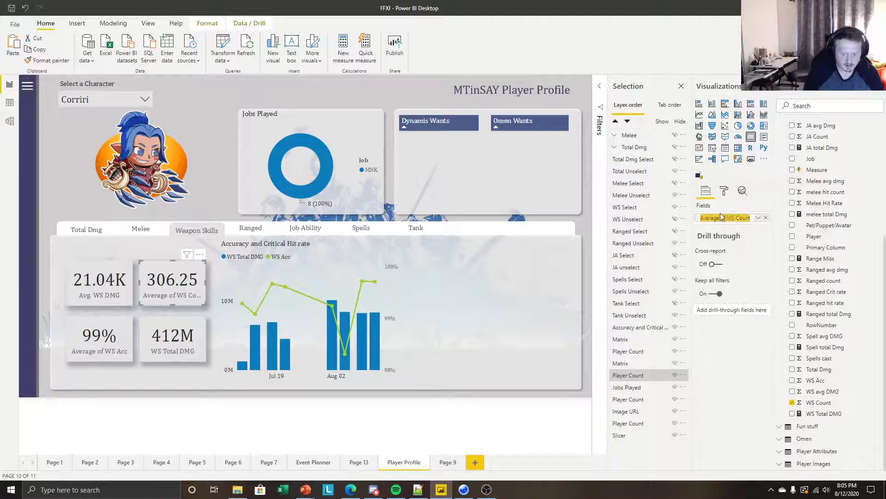
pyautogui.write('Avg WS')
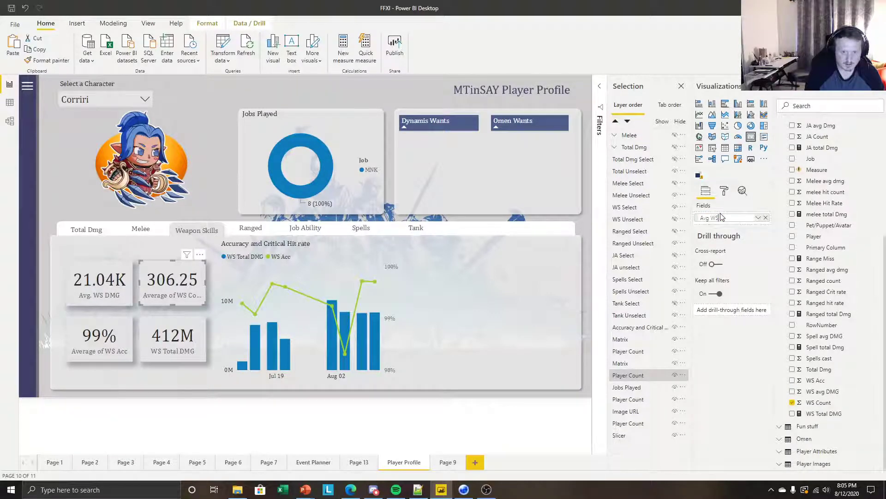
pyautogui.write(' count')
pyautogui.press('Return')
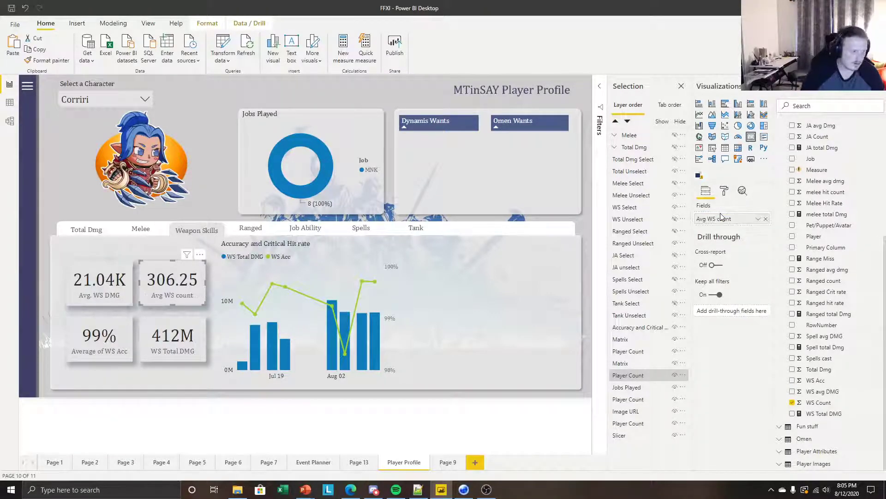
# Rename the "Average of WS Acc" card's field to "Accuracy"
pyautogui.click(90, 363)
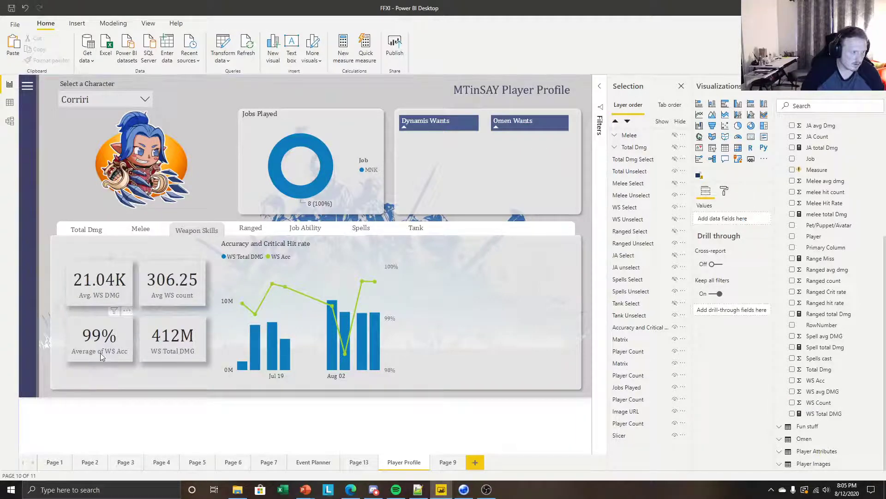
pyautogui.doubleClick(733, 221)
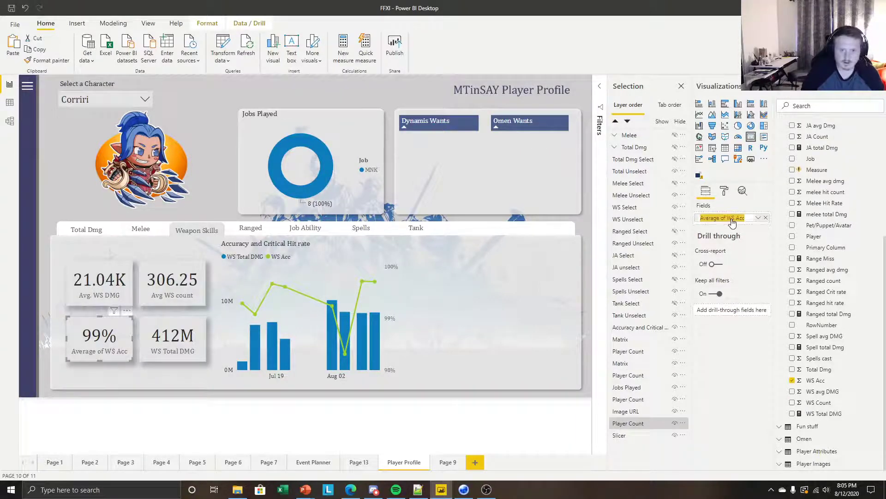
pyautogui.write('Accuracy')
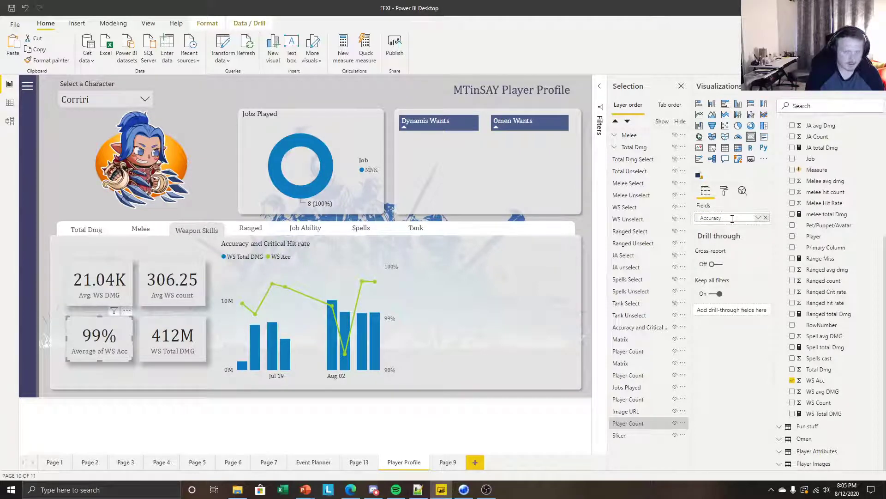
pyautogui.press('Return')
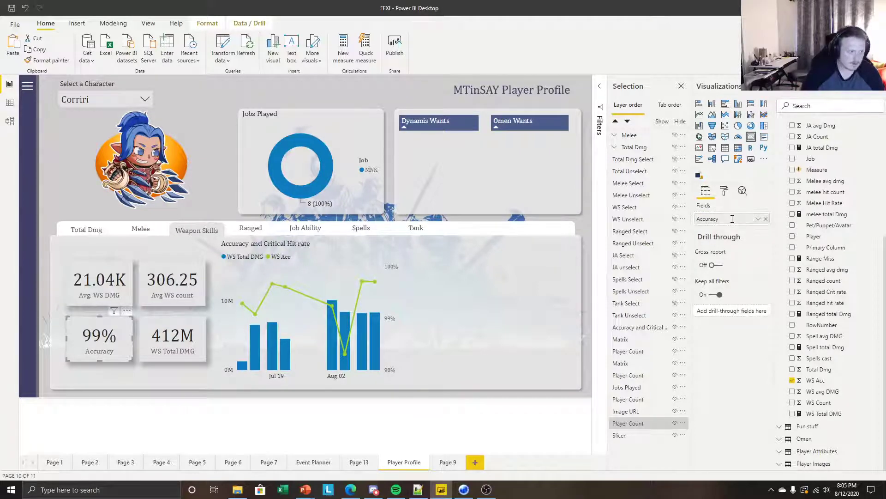
# Rename the WS Total DMG card's field to "Total WS Dmg"
pyautogui.click(161, 339)
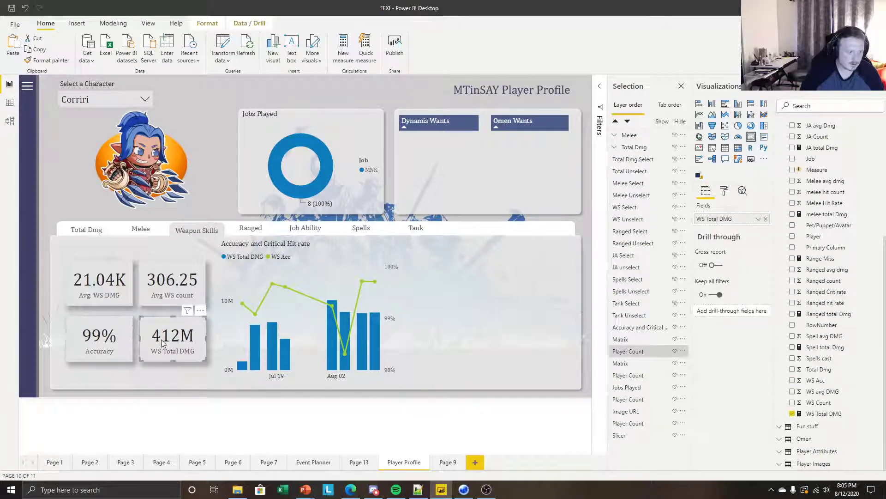
pyautogui.doubleClick(721, 218)
pyautogui.write('T')
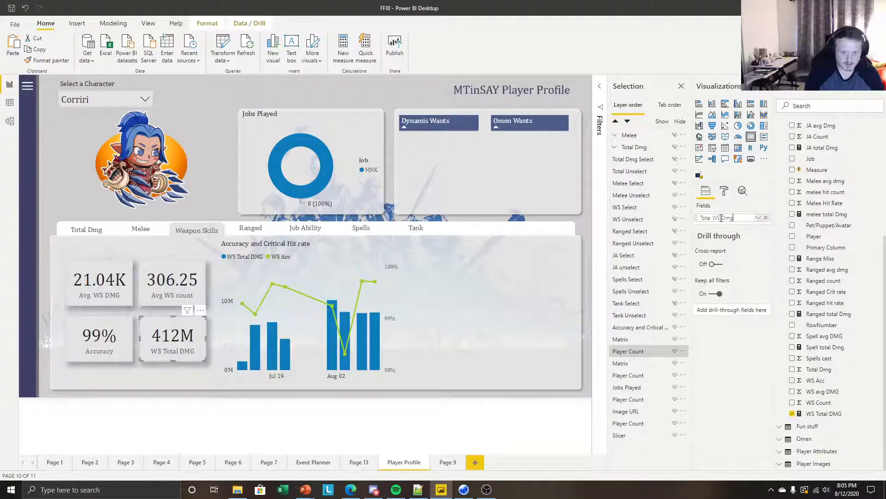
pyautogui.press('BackSpace')
pyautogui.press('BackSpace')
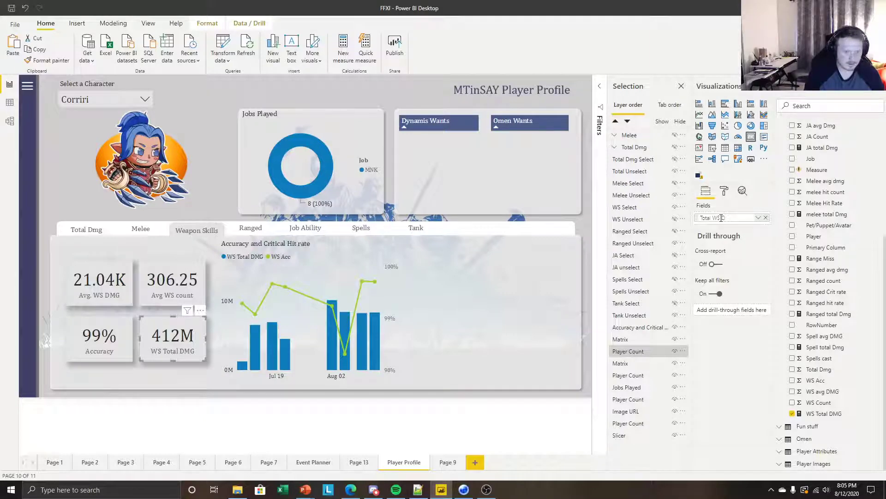
pyautogui.press('Return')
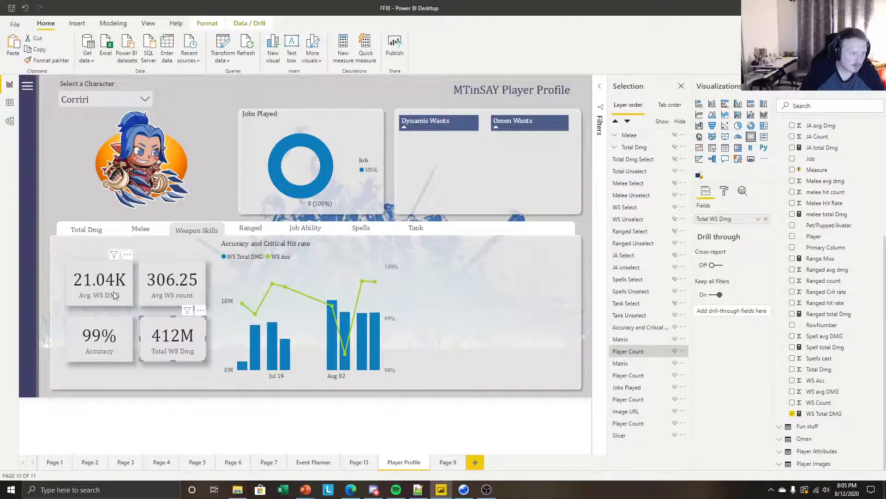
# Rename the average weapon skill damage card's field to "Avg WS Dmg"
pyautogui.click(113, 292)
pyautogui.doubleClick(725, 220)
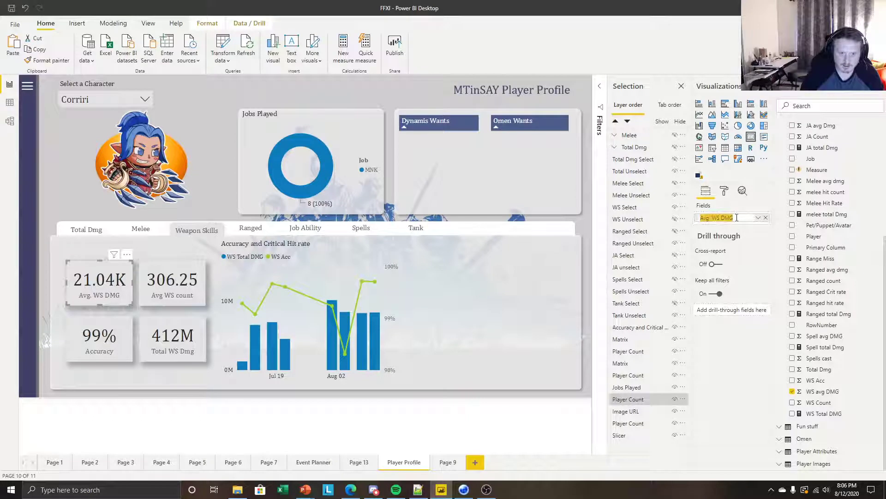
pyautogui.click(736, 217)
pyautogui.press('BackSpace')
pyautogui.write('mg')
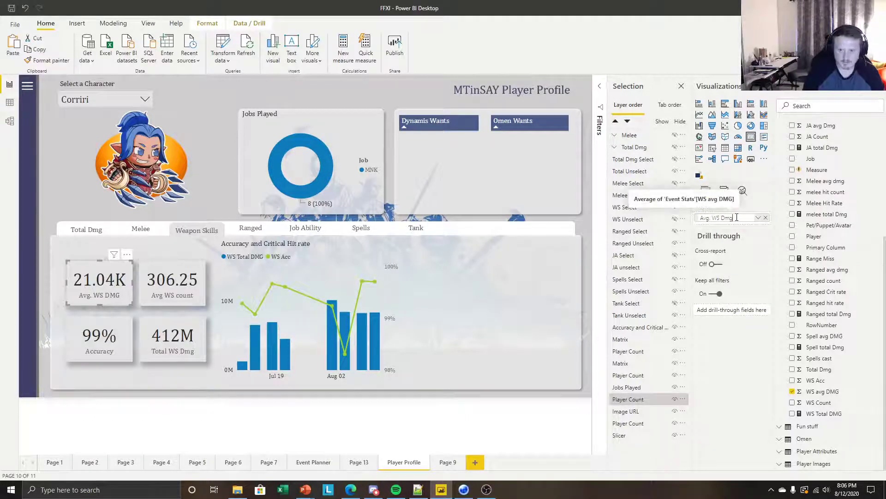
pyautogui.press('Return')
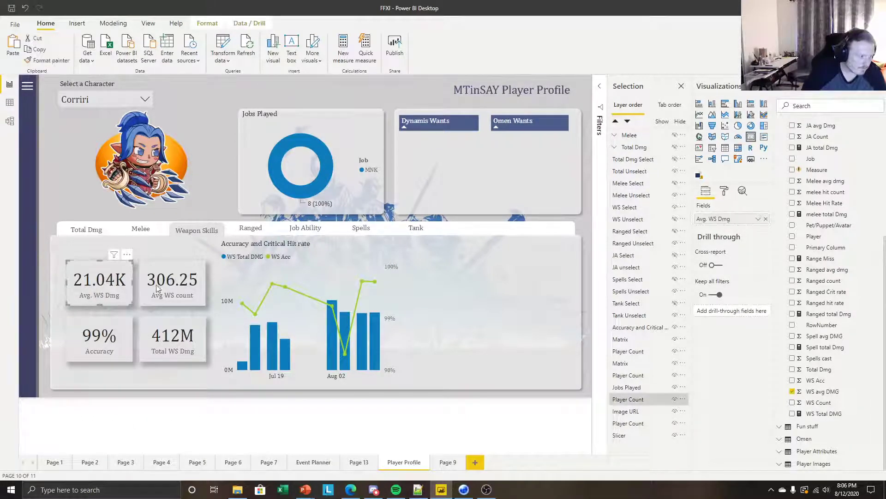
pyautogui.doubleClick(715, 219)
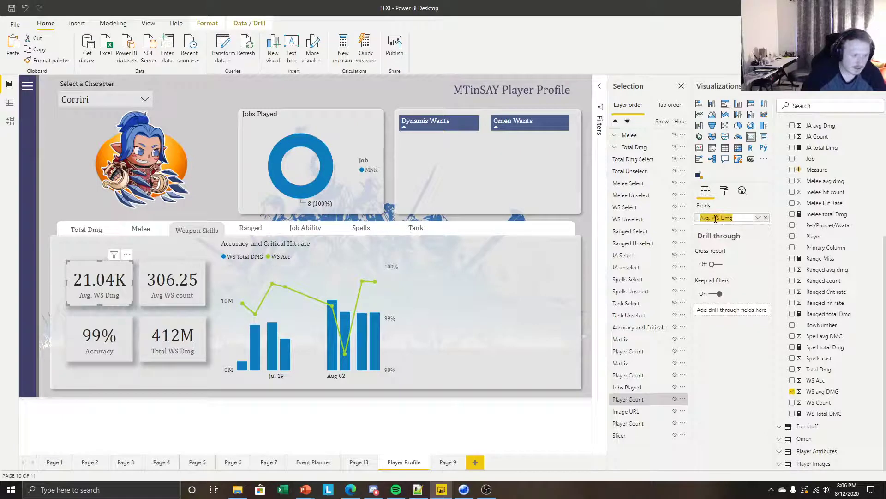
pyautogui.click(716, 218)
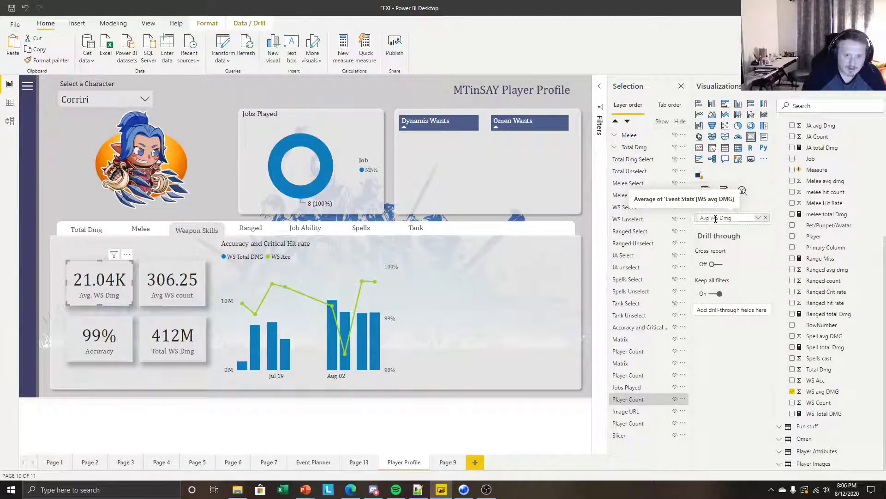
pyautogui.press('Return')
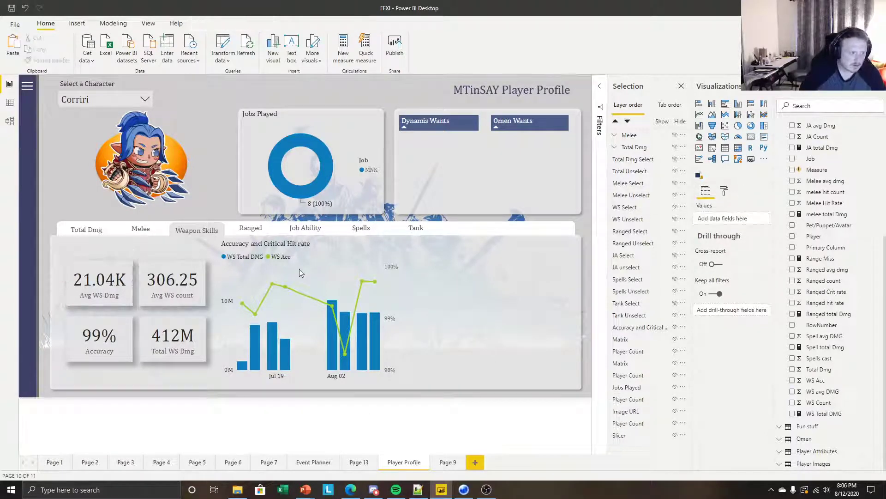
# Remove WS Acc from the combo chart's line values and resize the chart wider and shorter, reaching almost to the panel's right edge
pyautogui.click(297, 268)
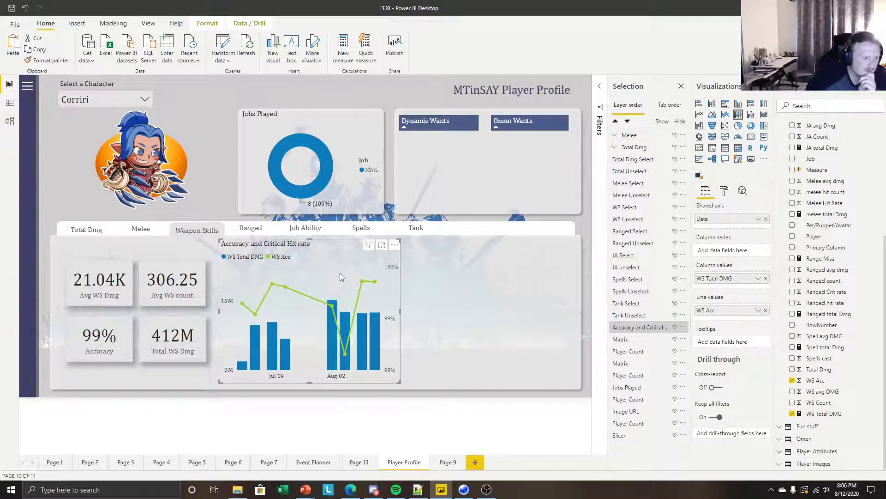
pyautogui.click(766, 311)
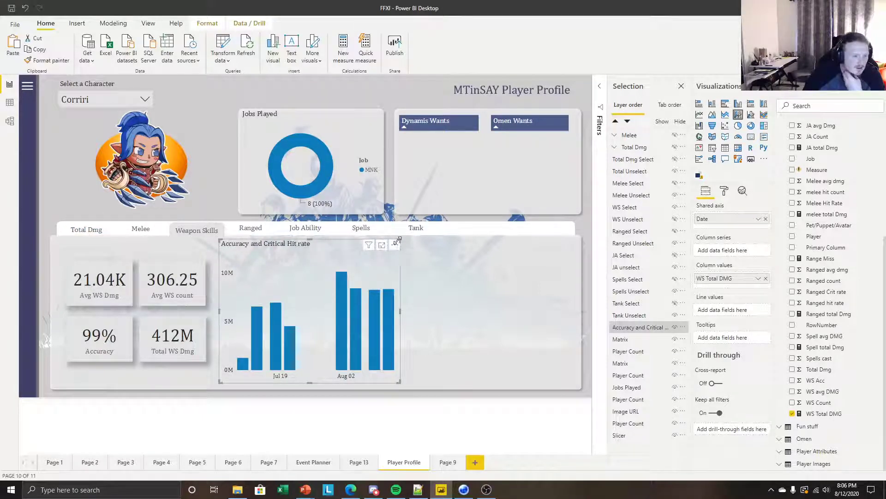
pyautogui.moveTo(398, 239); pyautogui.dragTo(569, 287)
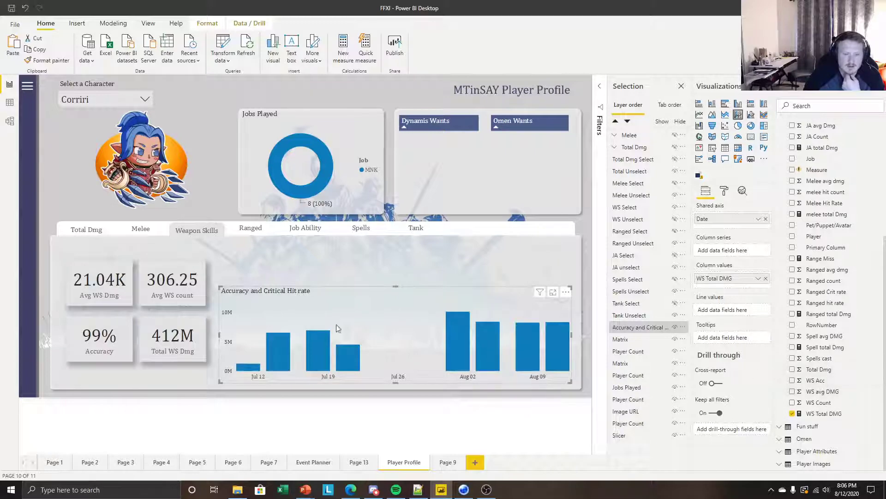
pyautogui.click(100, 342)
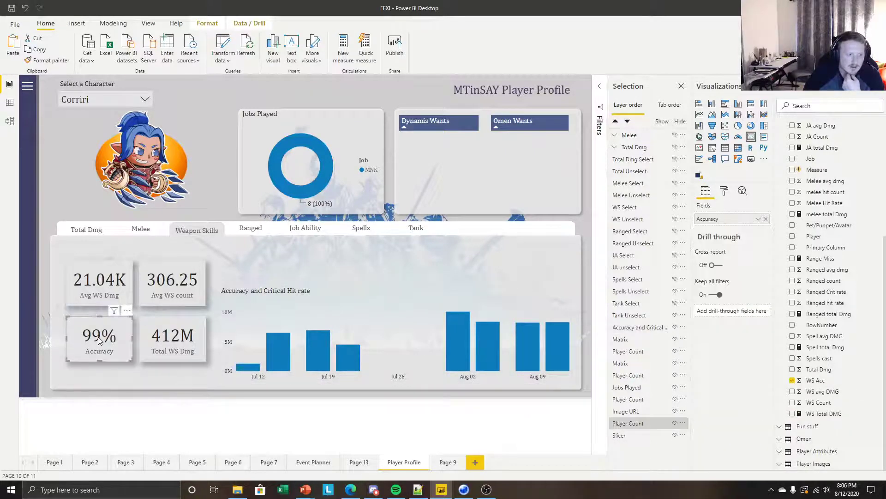
pyautogui.click(471, 293)
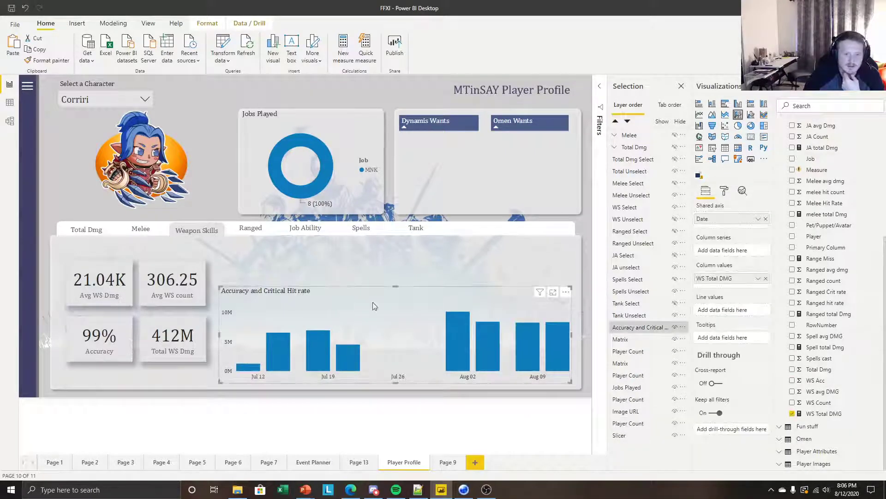
pyautogui.click(375, 407)
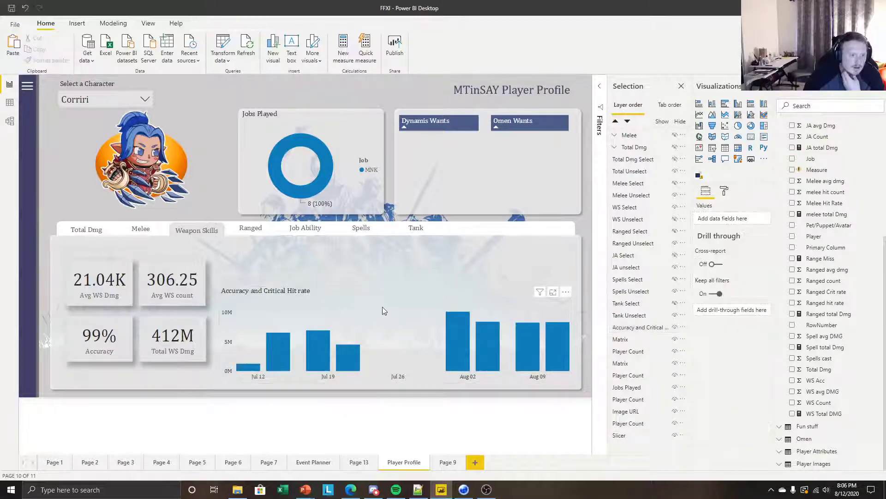
pyautogui.click(383, 306)
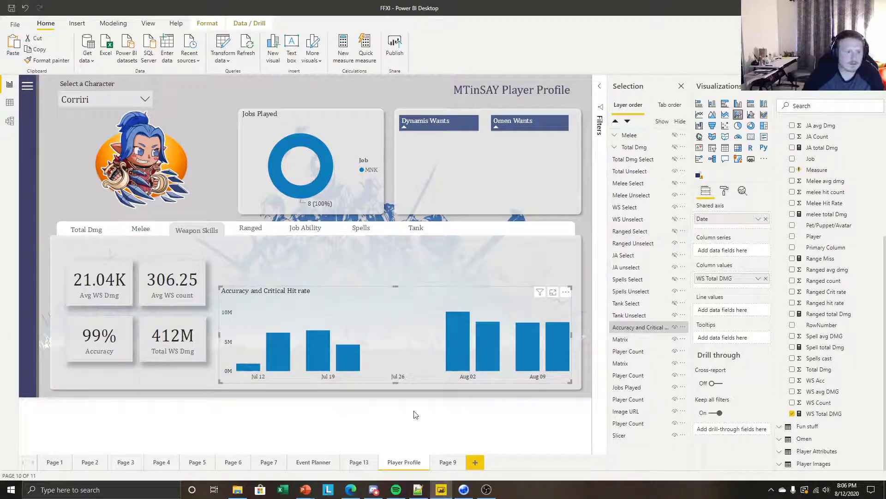
pyautogui.click(414, 414)
# Duplicate the WS Total DMG chart and move the copy up above the original
pyautogui.click(406, 303)
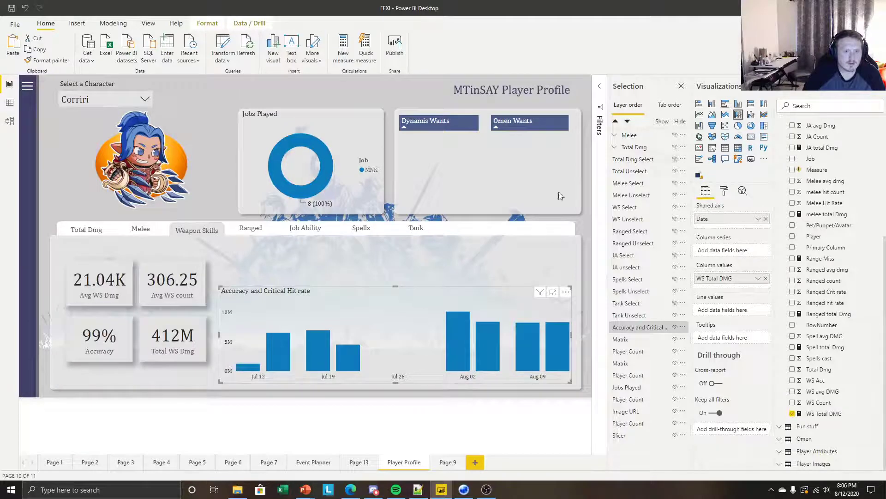
pyautogui.hotkey('ctrl', 'v')
pyautogui.moveTo(419, 332); pyautogui.dragTo(416, 287)
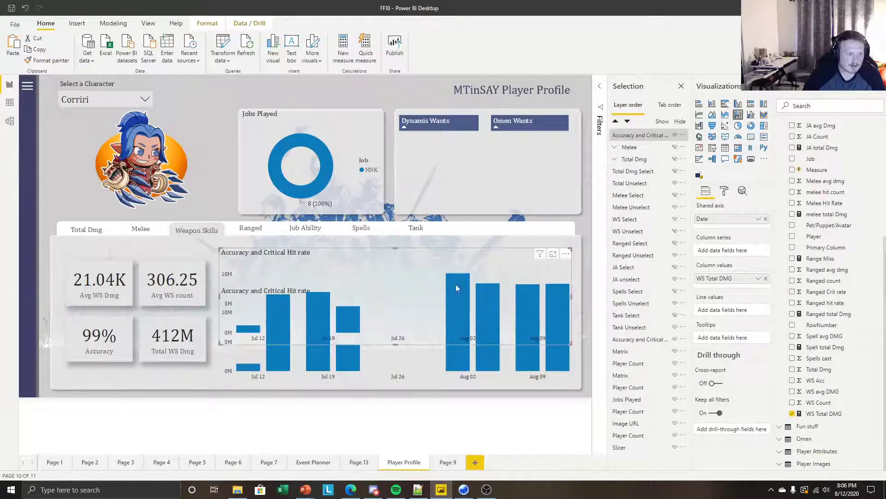
# Shorten both charts so they stack without overlapping, with the copy's upper edge just below the tab row
pyautogui.click(395, 347)
pyautogui.click(407, 262)
pyautogui.moveTo(406, 262); pyautogui.dragTo(400, 252)
pyautogui.moveTo(396, 330); pyautogui.dragTo(395, 304)
pyautogui.click(403, 309)
pyautogui.click(395, 285)
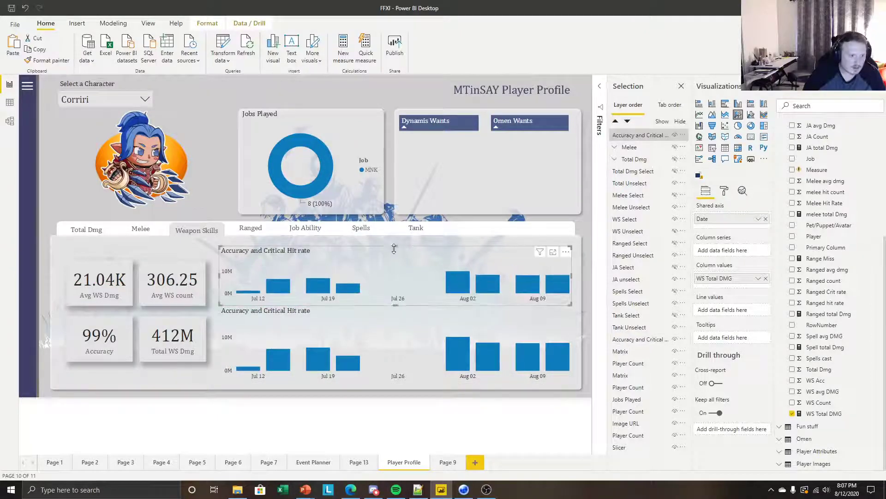
pyautogui.moveTo(394, 249); pyautogui.dragTo(395, 240)
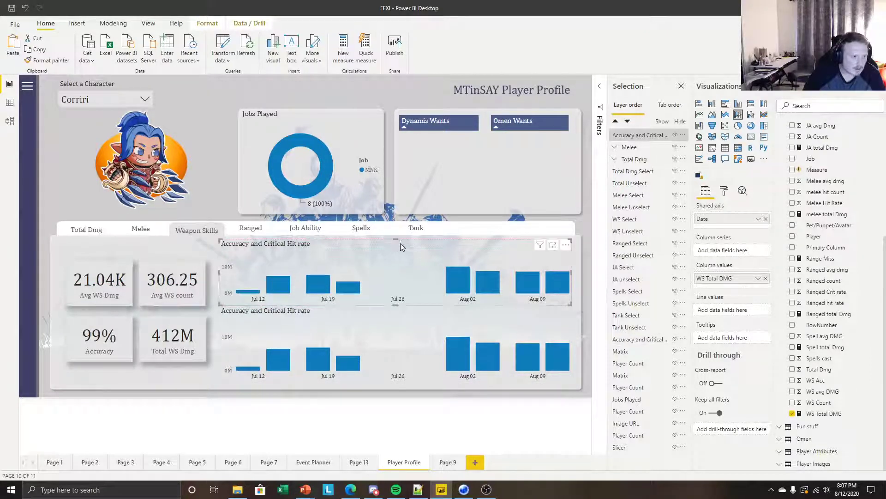
# Convert the upper chart to a line chart and replace its WS Total DMG value with WS Acc
pyautogui.click(699, 115)
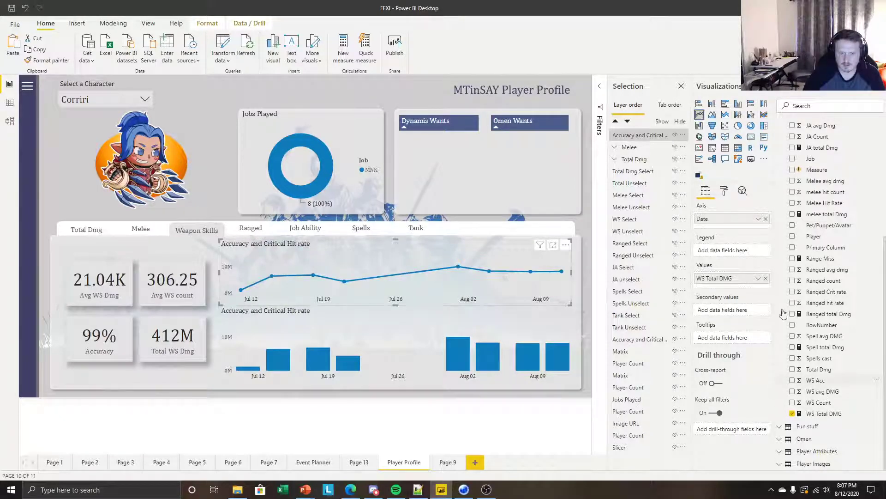
pyautogui.moveTo(782, 311); pyautogui.dragTo(742, 281)
pyautogui.click(767, 280)
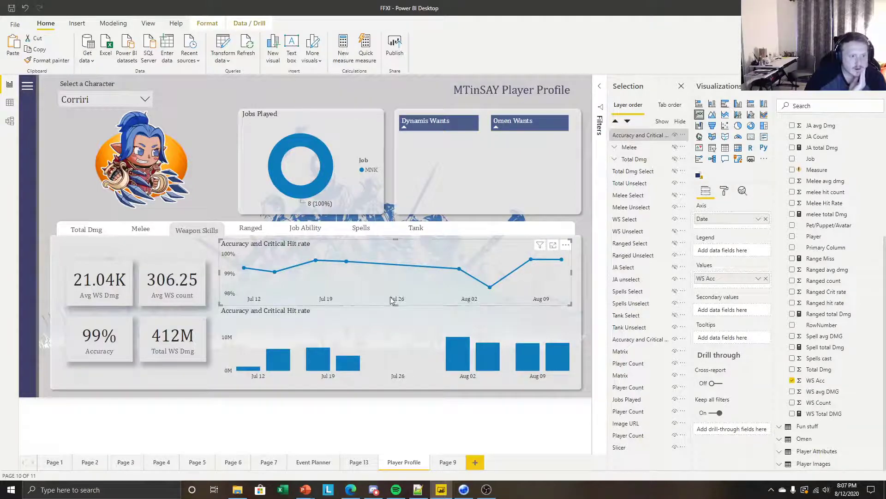
# Turn off the title of the upper line chart
pyautogui.click(724, 190)
pyautogui.click(753, 359)
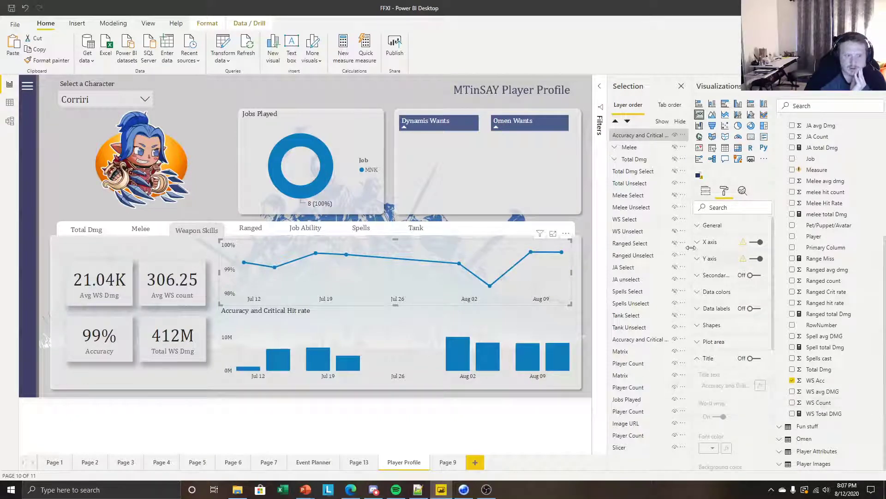
pyautogui.click(705, 191)
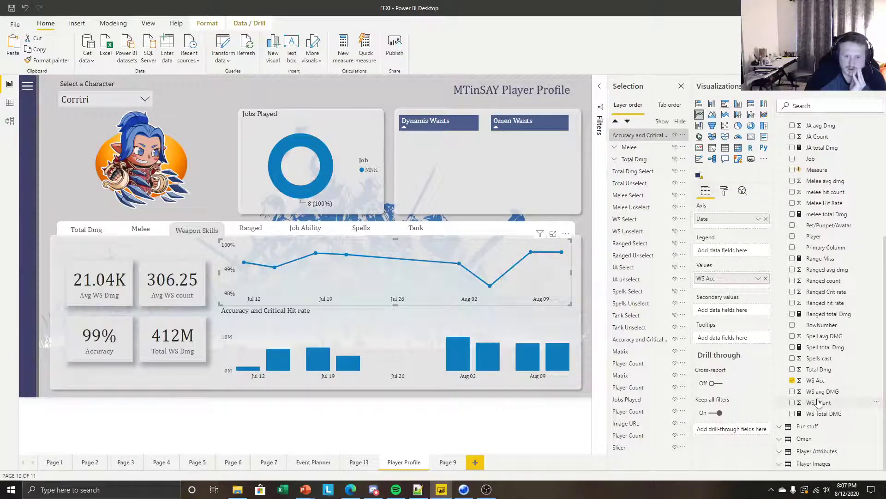
# Try WS Count as the secondary value beside WS Acc in the upper line chart, then remove it
pyautogui.moveTo(819, 405); pyautogui.dragTo(739, 314)
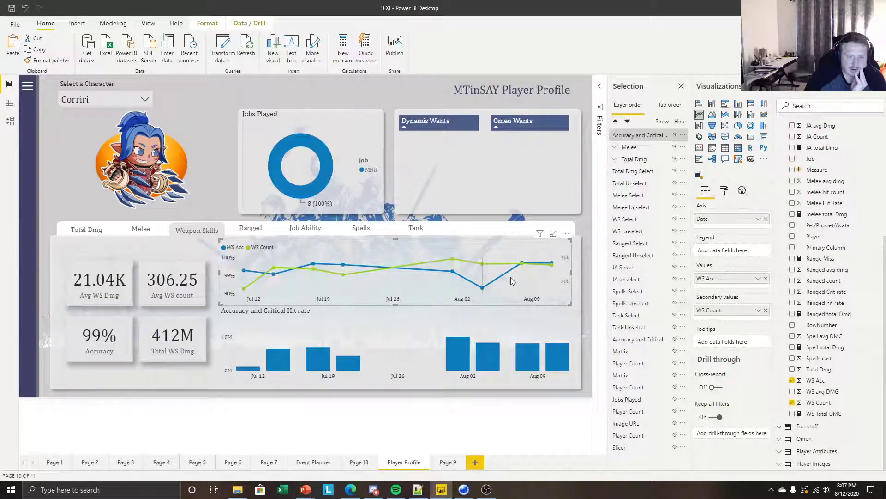
pyautogui.click(765, 316)
pyautogui.click(516, 326)
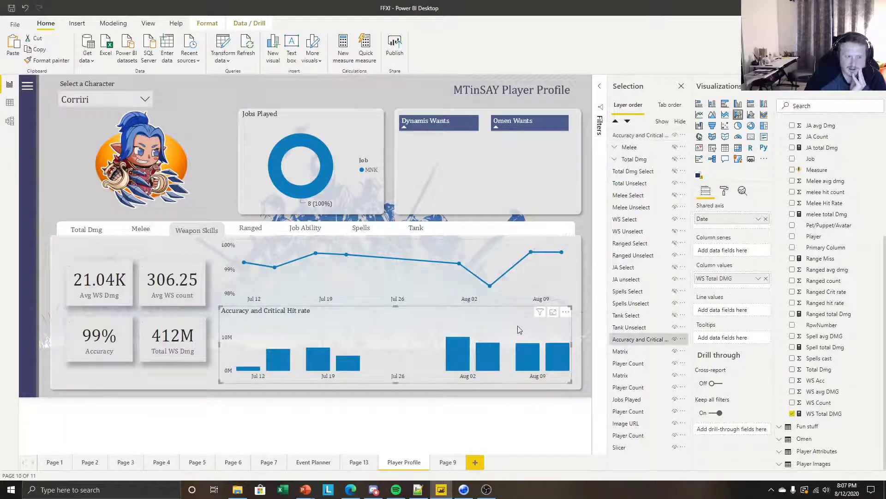
# Turn the upper chart into a line and stacked column chart with WS avg DMG as columns and WS Count as the line
pyautogui.click(461, 286)
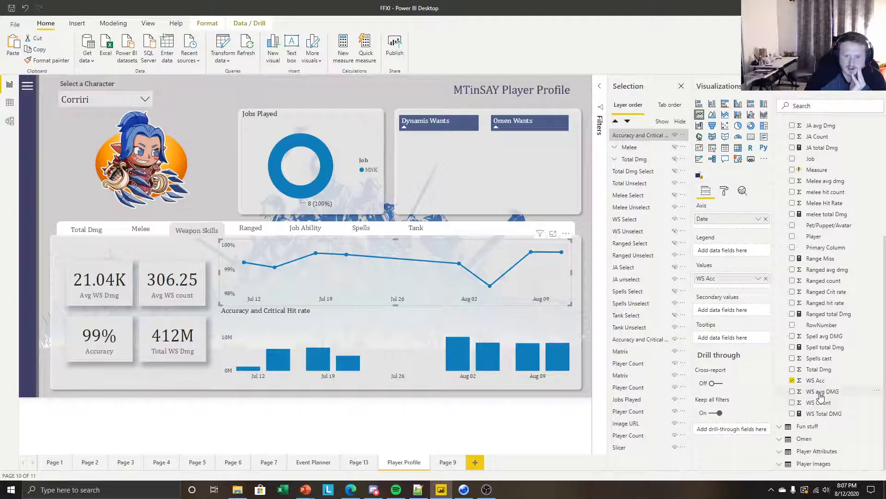
pyautogui.moveTo(820, 396); pyautogui.dragTo(727, 282)
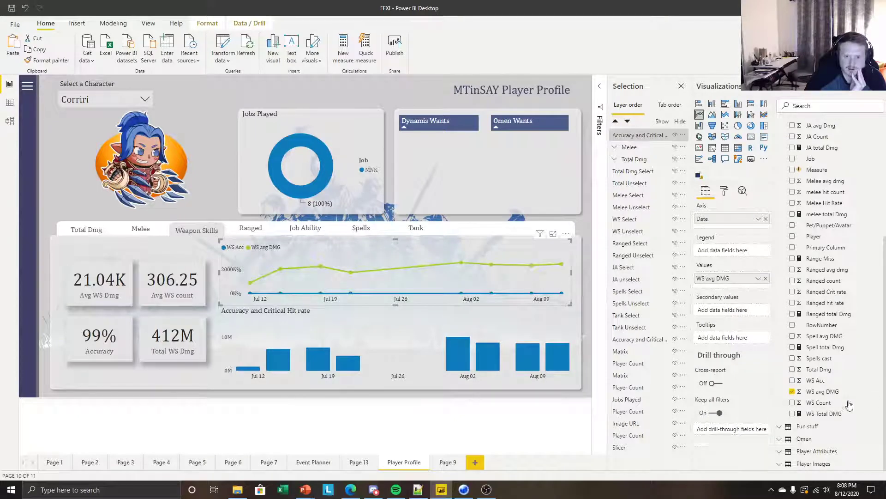
pyautogui.moveTo(827, 402); pyautogui.dragTo(742, 314)
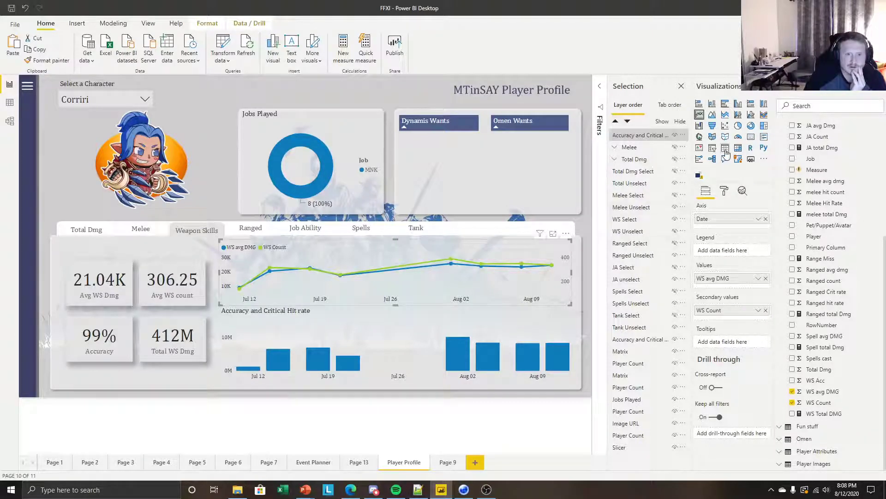
pyautogui.click(739, 116)
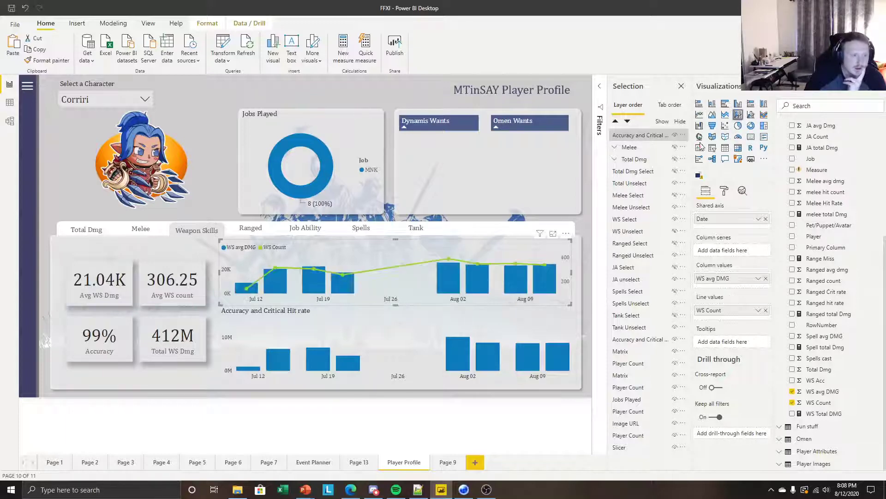
# Delete the lower WS Total DMG chart and extend the remaining combo chart down to fill the panel
pyautogui.click(420, 318)
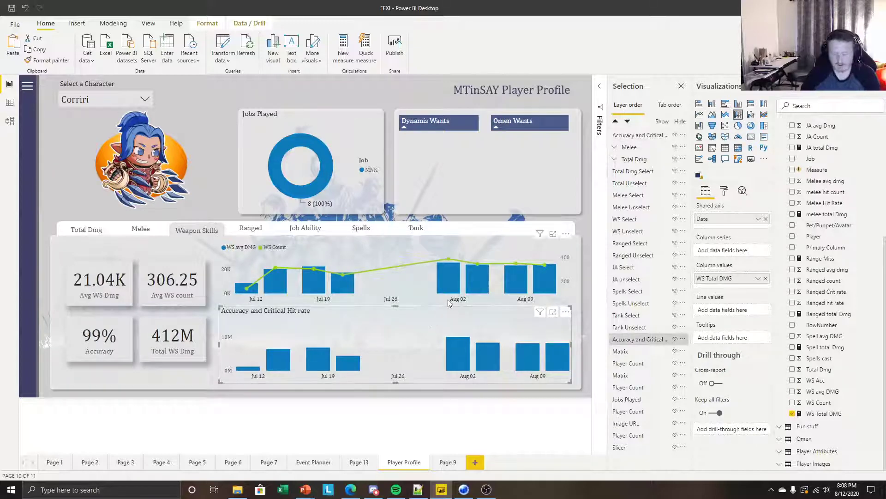
pyautogui.press('Delete')
pyautogui.click(393, 305)
pyautogui.moveTo(392, 306); pyautogui.dragTo(395, 375)
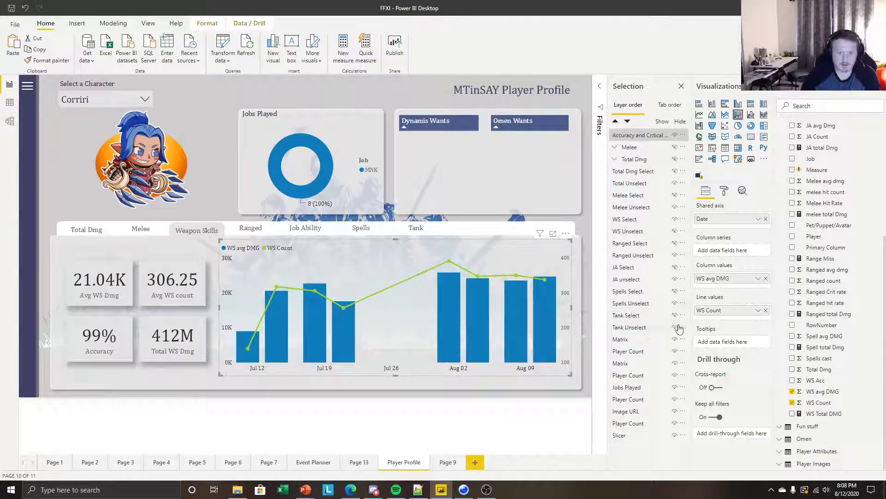
# Change the WS Count line in the combo chart from green to a gold theme color
pyautogui.click(724, 190)
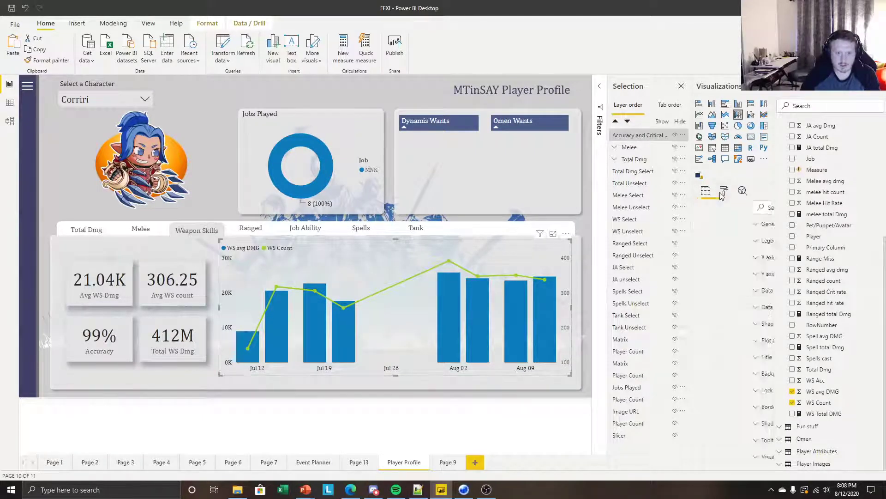
pyautogui.click(717, 291)
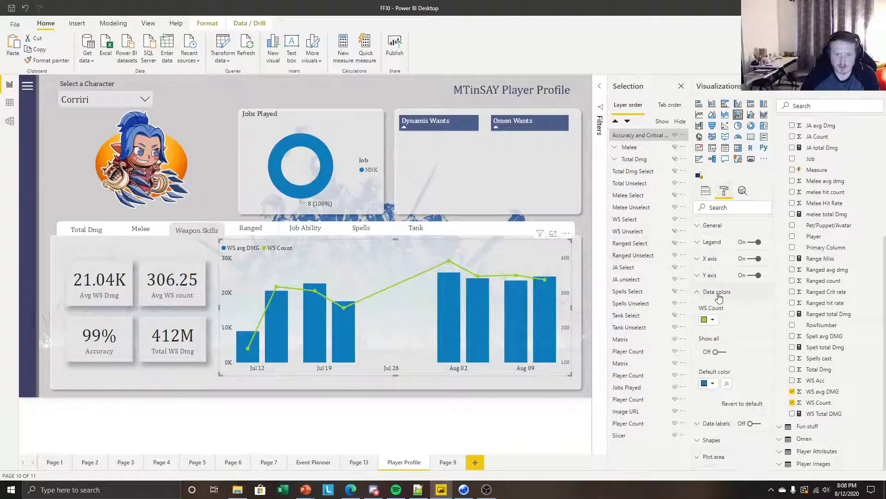
pyautogui.click(709, 319)
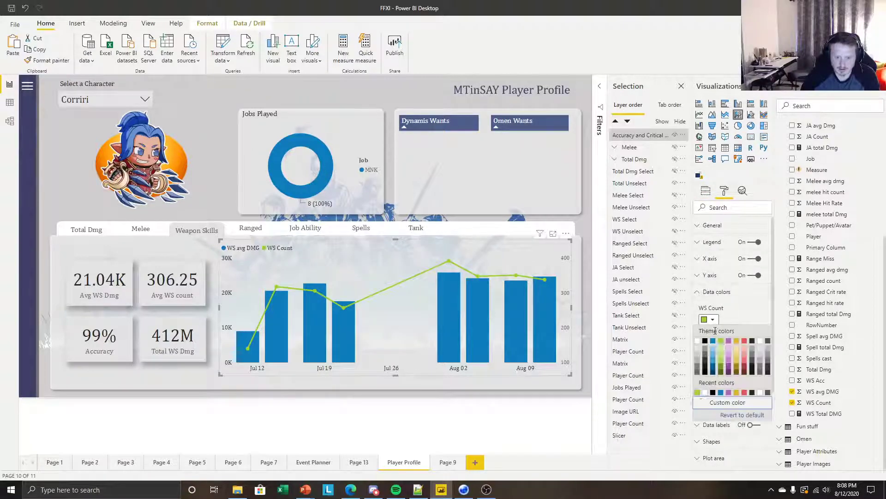
pyautogui.click(737, 345)
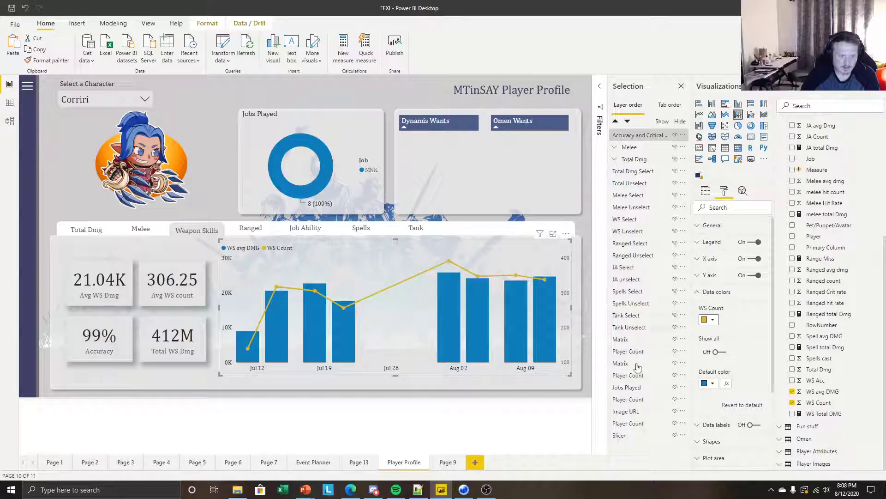
pyautogui.click(519, 417)
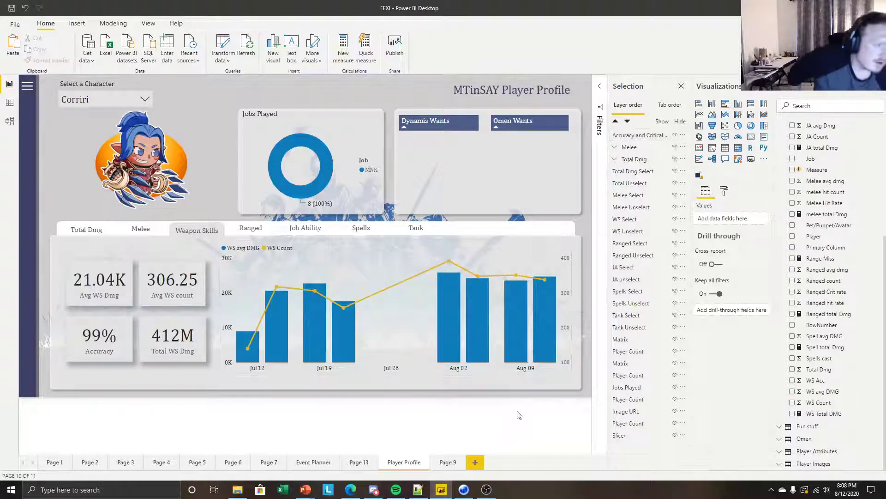
# Move the combo chart slightly down in the Weapon Skills panel and add WS Acc to its tooltips
pyautogui.click(374, 248)
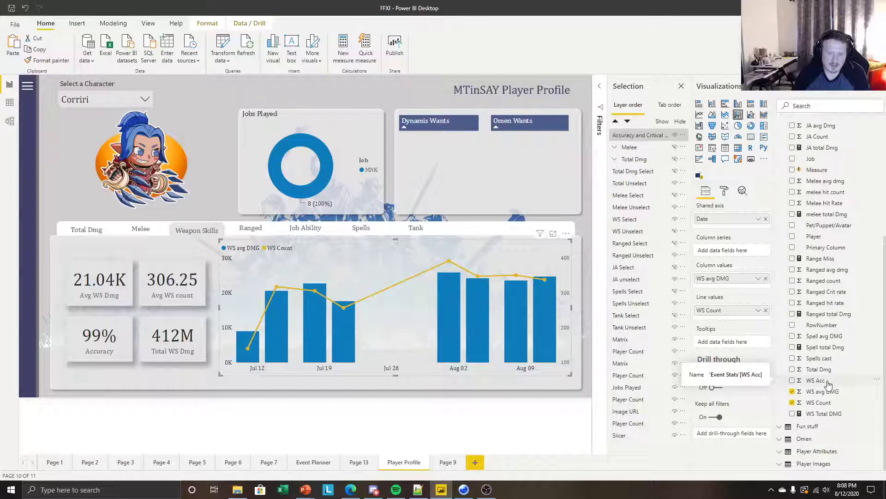
pyautogui.moveTo(821, 379); pyautogui.dragTo(819, 382)
pyautogui.click(441, 423)
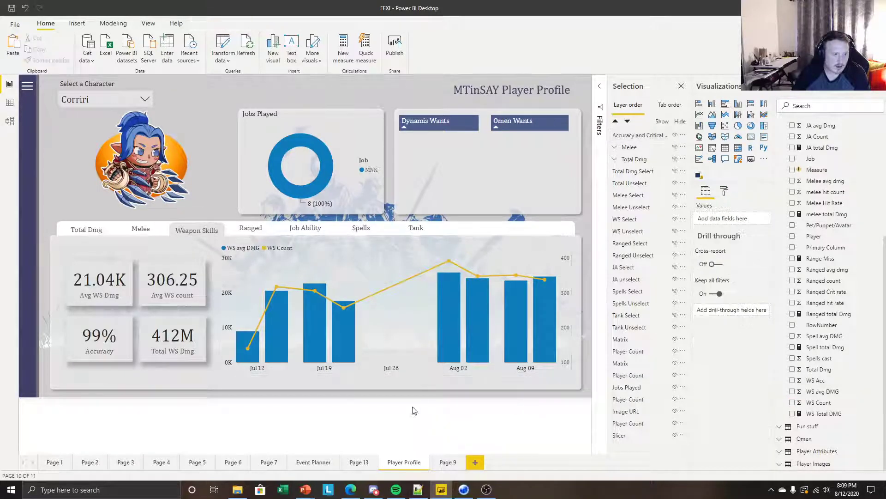
pyautogui.moveTo(392, 266); pyautogui.dragTo(393, 279)
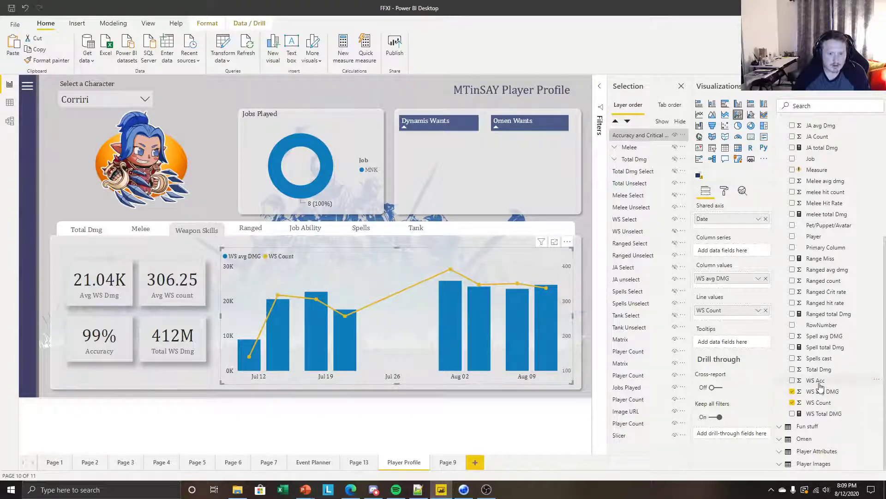
pyautogui.moveTo(719, 340); pyautogui.dragTo(720, 341)
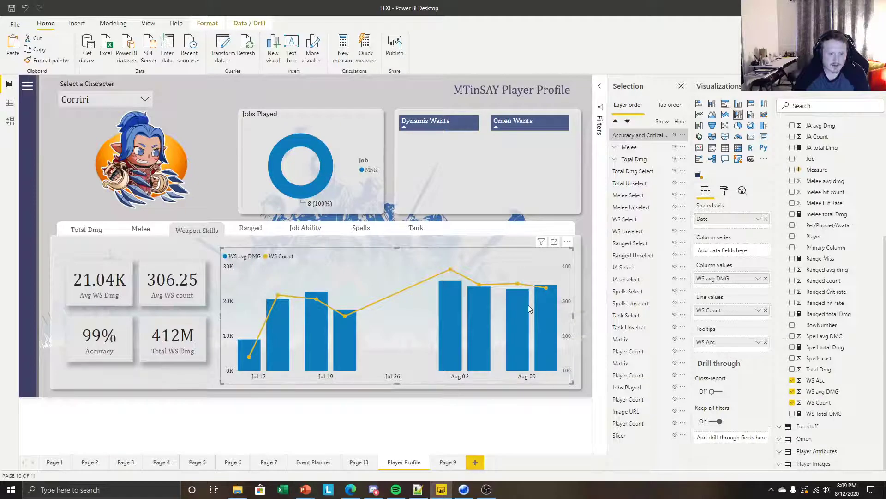
# Swap the combo chart's fields so WS Acc is the line value and WS Count is the tooltip
pyautogui.moveTo(516, 283)
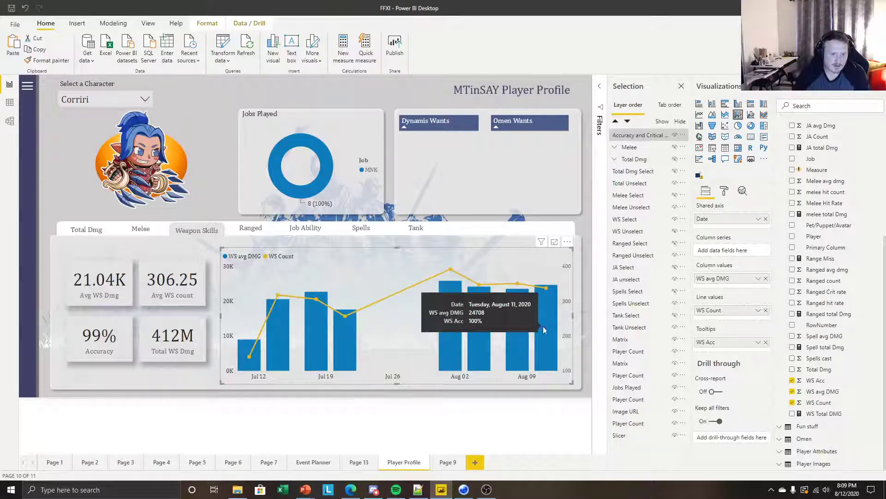
pyautogui.moveTo(523, 333)
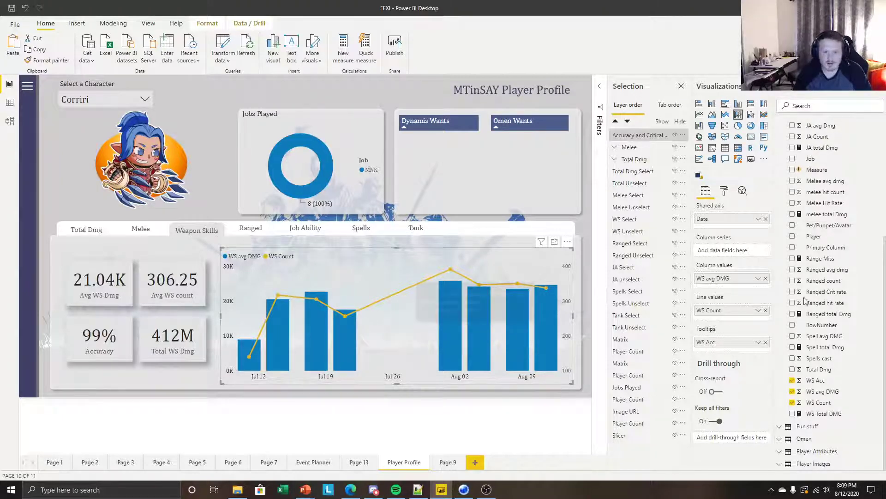
pyautogui.moveTo(732, 342)
pyautogui.mouseDown()
pyautogui.moveTo(742, 314)
pyautogui.moveTo(746, 355)
pyautogui.moveTo(729, 345)
pyautogui.mouseUp()
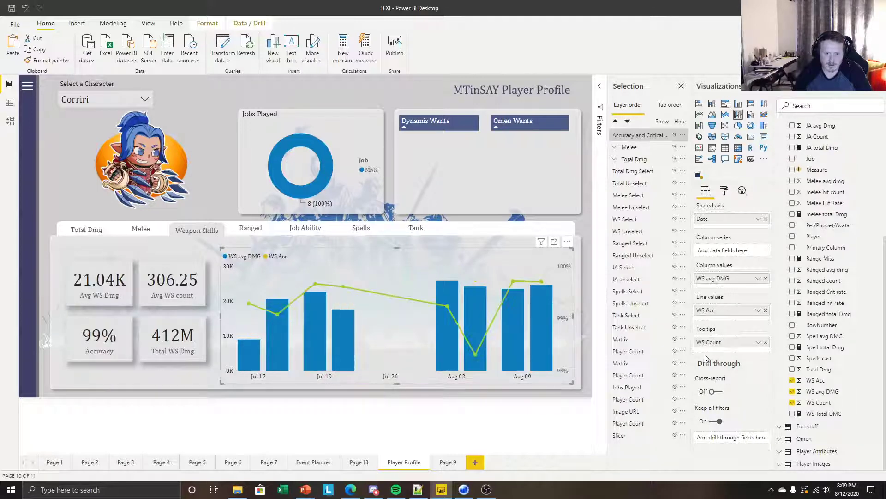
pyautogui.click(510, 245)
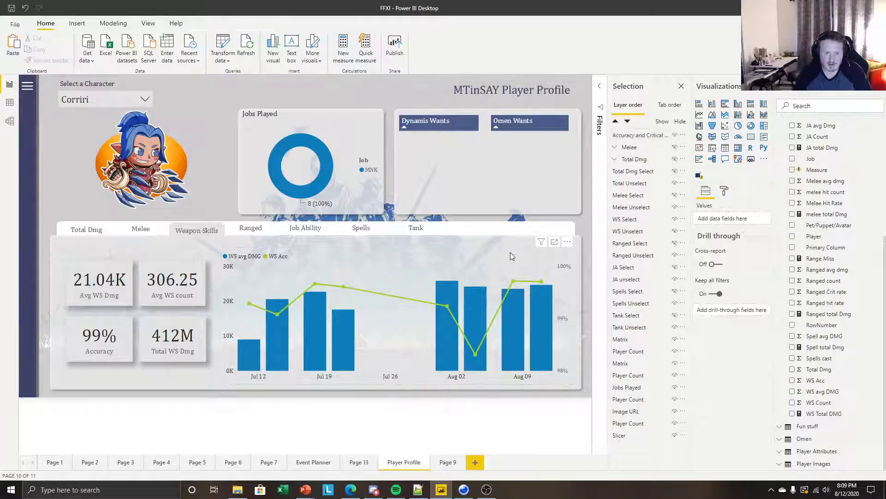
# Recolor the WS Acc line in the combo chart with a gold theme color
pyautogui.click(511, 252)
pyautogui.click(725, 191)
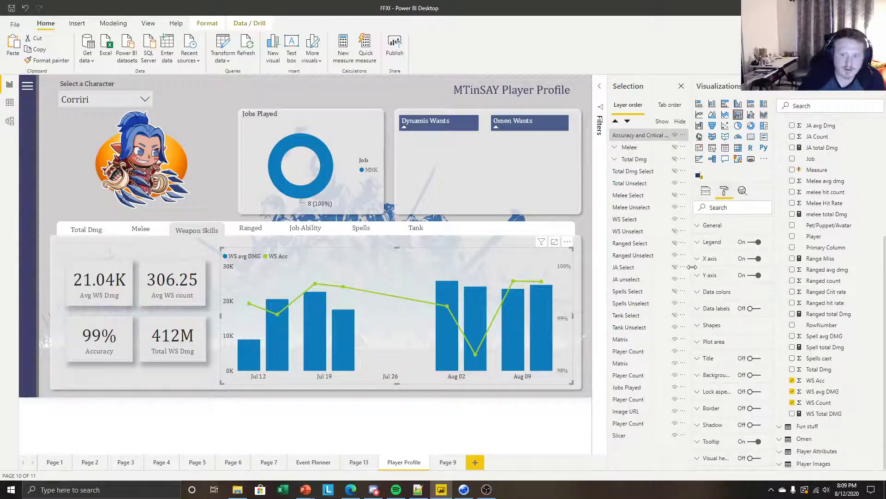
pyautogui.click(715, 294)
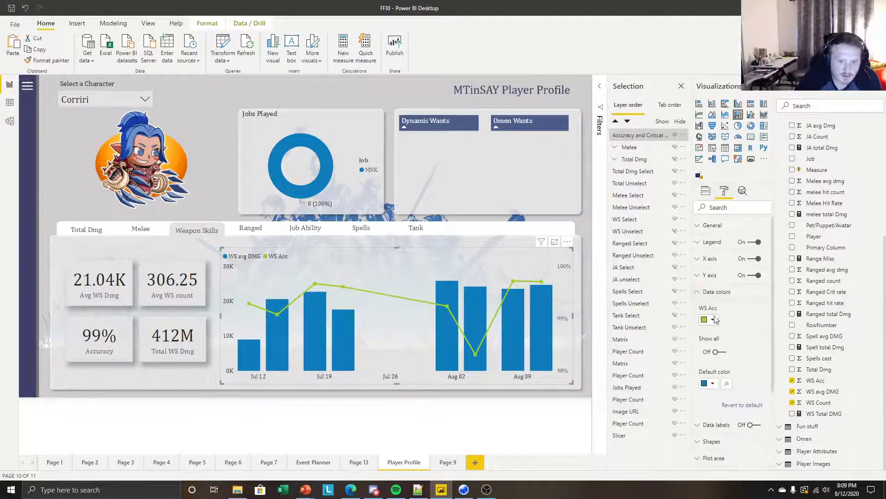
pyautogui.click(712, 318)
pyautogui.click(736, 346)
pyautogui.click(530, 420)
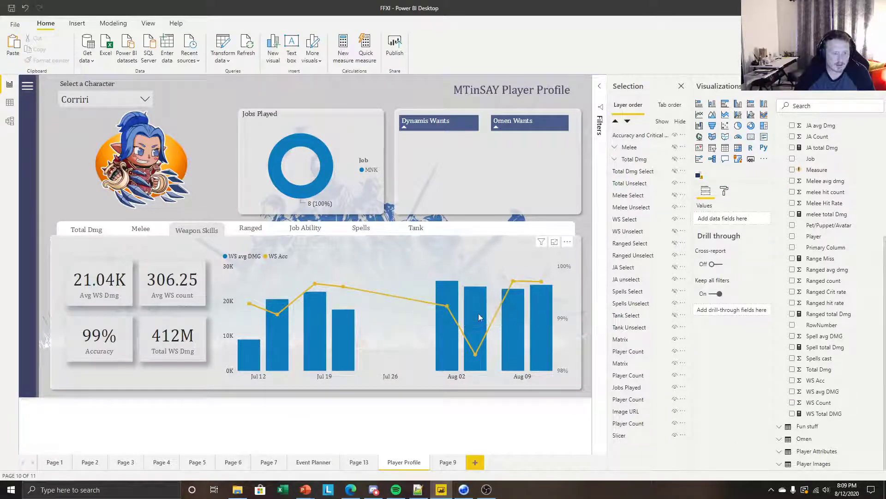
# Examine the tooltips of the August columns and the field setup of the combo chart
pyautogui.moveTo(446, 336)
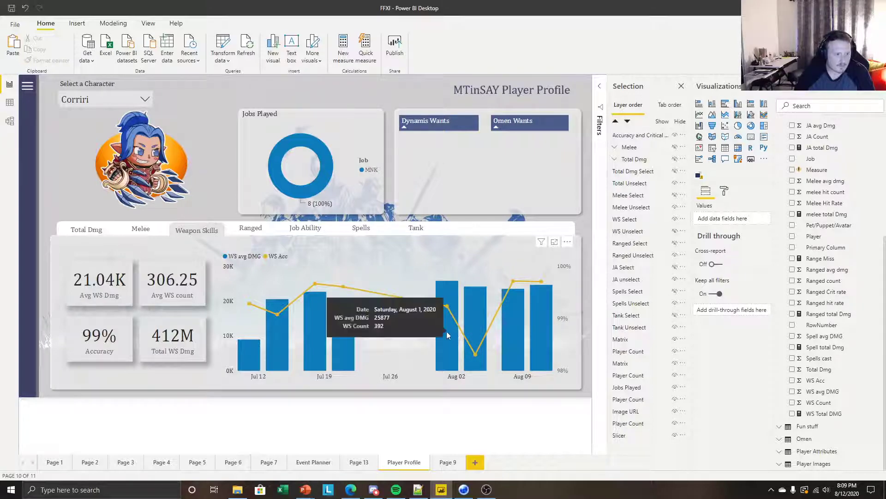
pyautogui.click(380, 251)
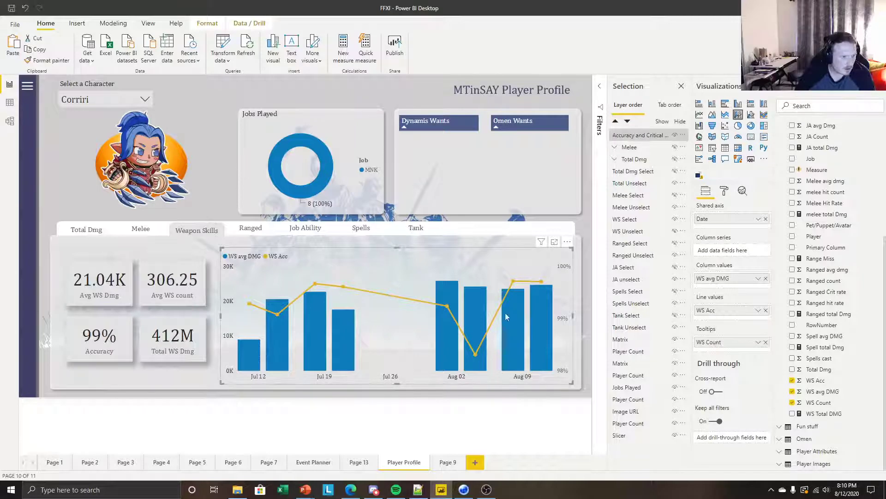
pyautogui.click(472, 422)
pyautogui.moveTo(543, 300)
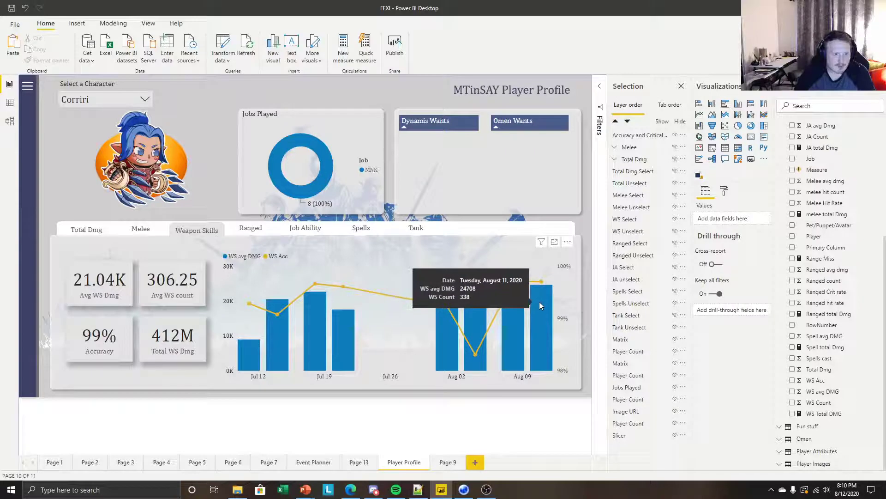
pyautogui.moveTo(517, 311)
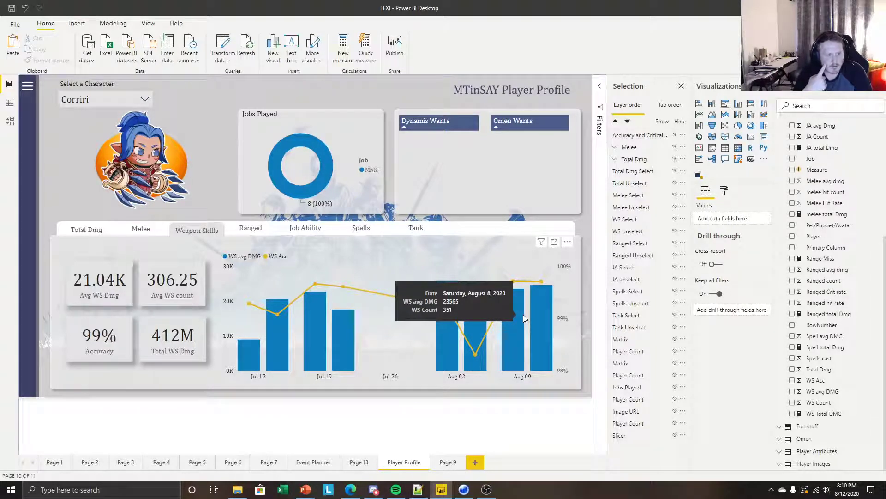
pyautogui.click(492, 253)
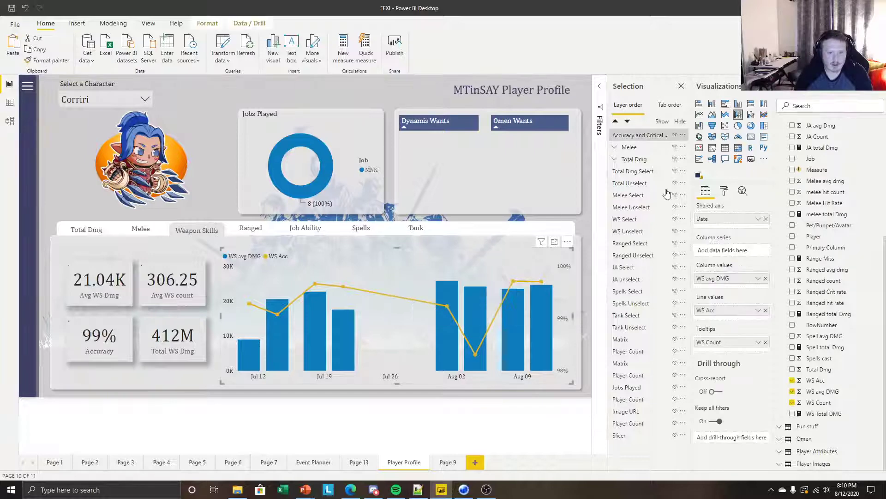
pyautogui.click(724, 195)
pyautogui.click(706, 191)
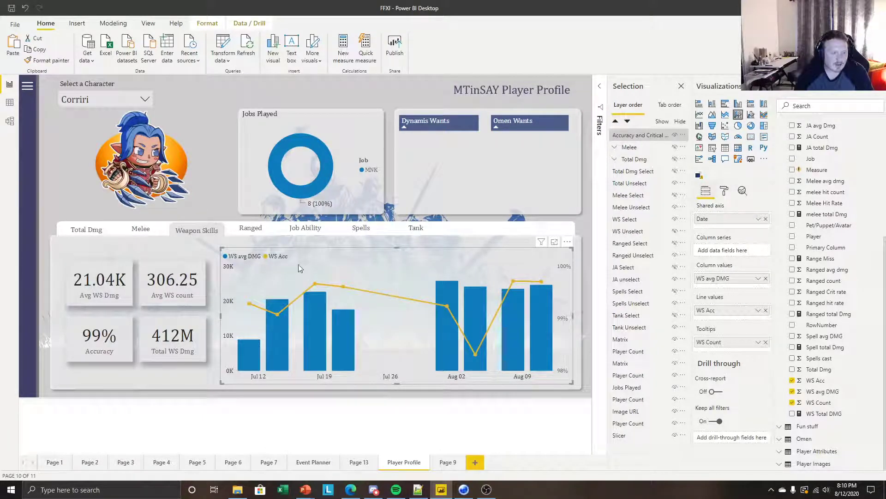
pyautogui.click(484, 427)
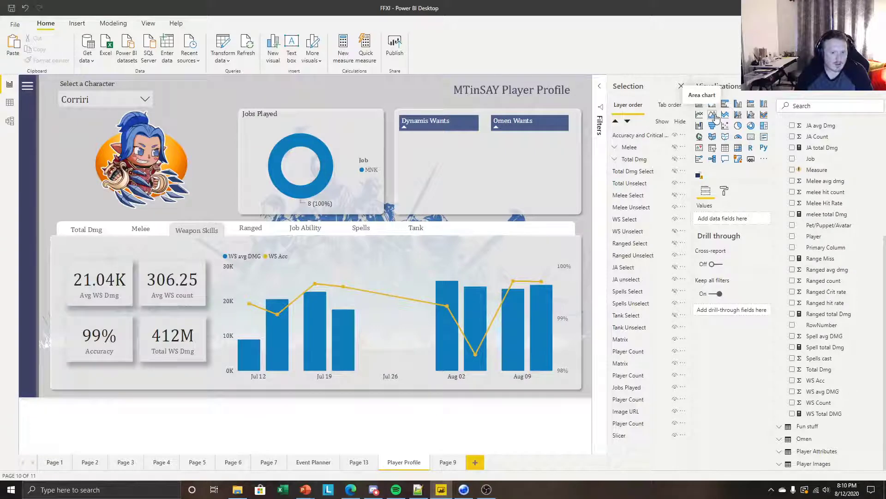
pyautogui.click(712, 115)
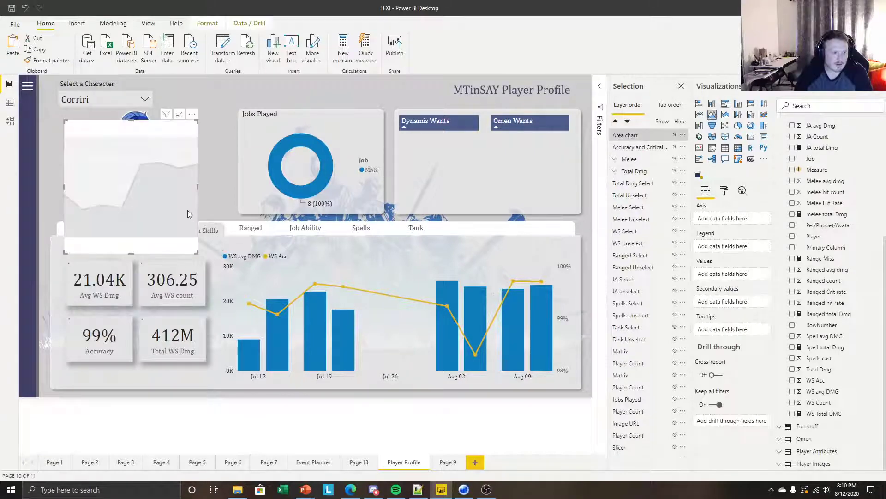
pyautogui.moveTo(189, 213); pyautogui.dragTo(342, 330)
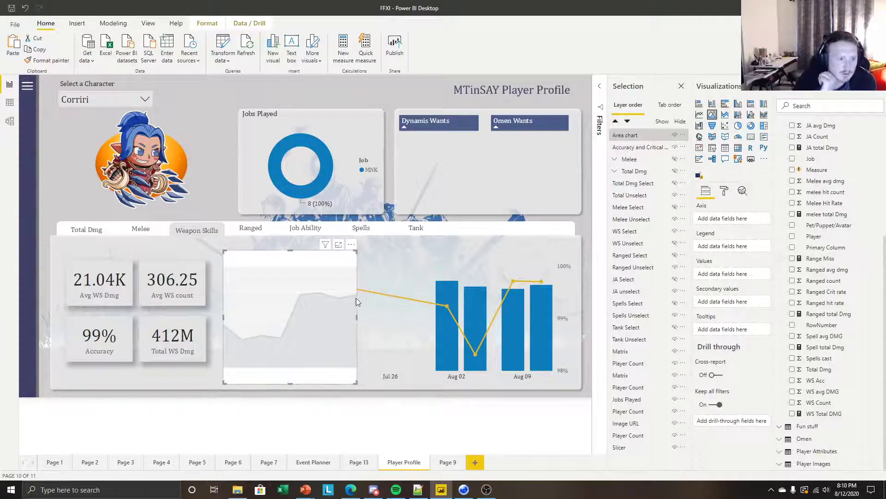
pyautogui.press('Delete')
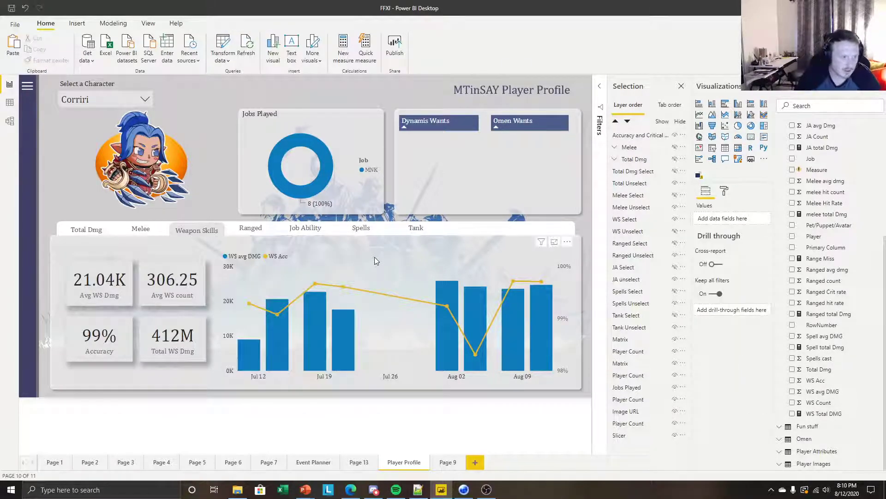
# Duplicate the WS avg DMG and WS Acc combo chart and align the copy exactly over the original
pyautogui.click(375, 257)
pyautogui.hotkey('ctrl', 'c')
pyautogui.hotkey('ctrl', 'v')
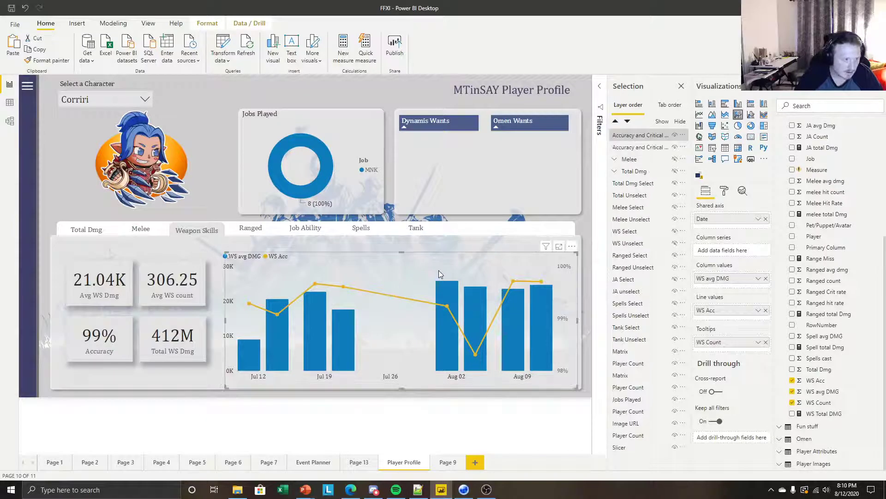
pyautogui.moveTo(439, 270)
pyautogui.mouseDown()
pyautogui.moveTo(429, 267)
pyautogui.moveTo(436, 266)
pyautogui.mouseUp()
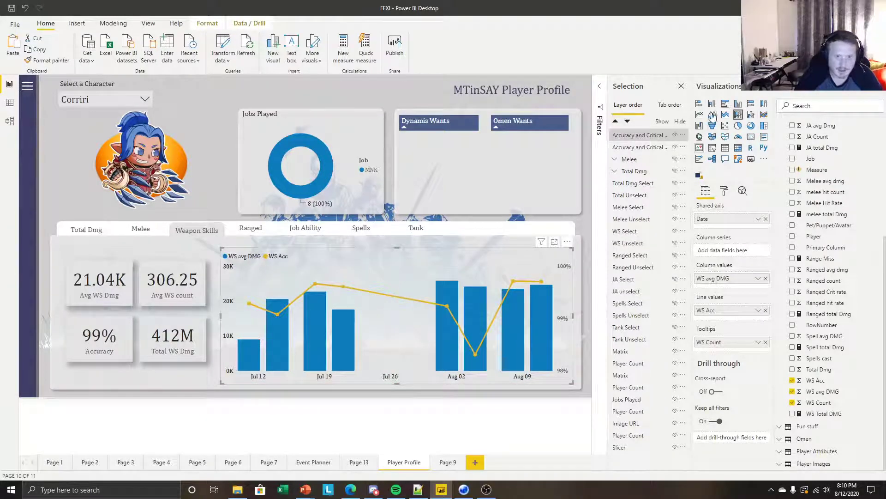
# Clear the copied chart's line, column and tooltip values and convert it to an area chart of WS Count by Date
pyautogui.click(766, 311)
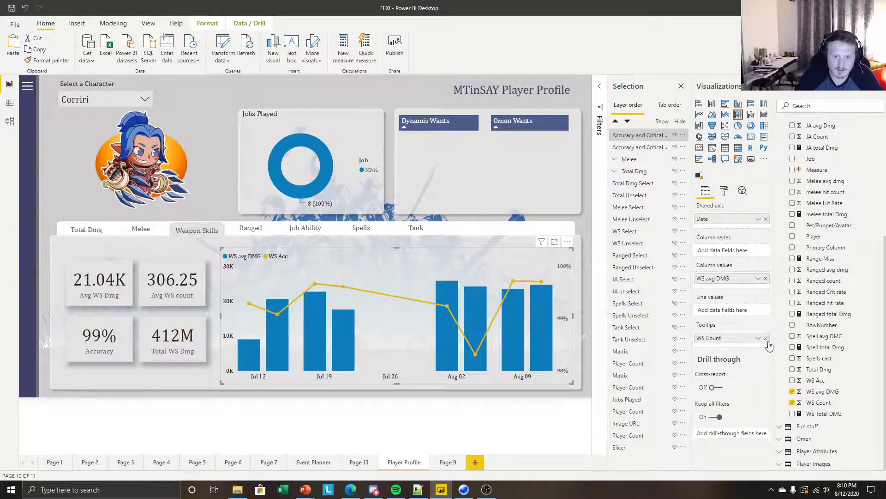
pyautogui.click(766, 339)
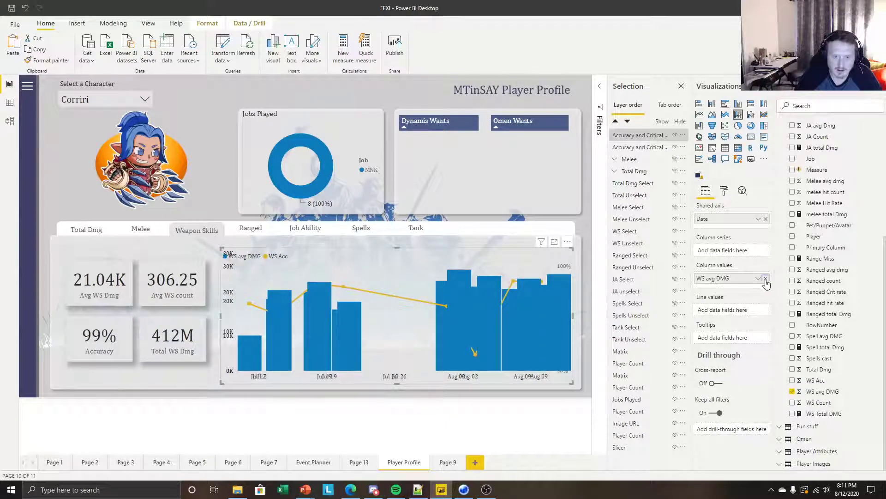
pyautogui.click(766, 283)
pyautogui.click(713, 115)
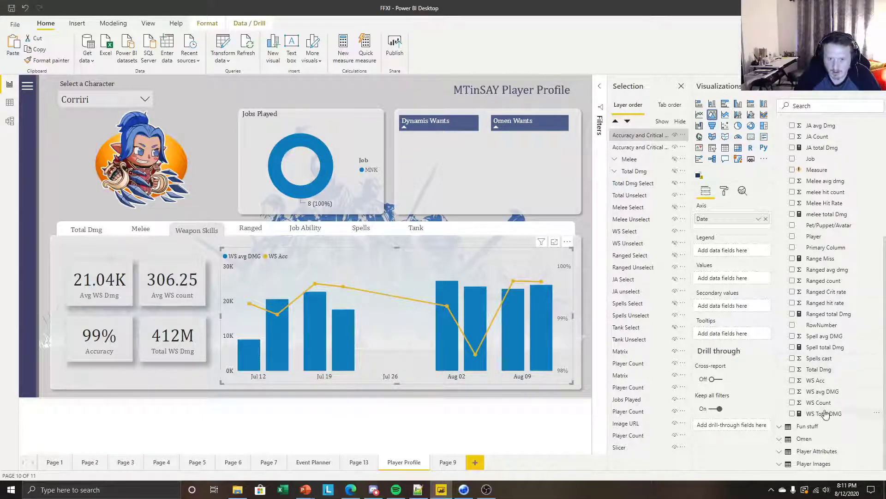
pyautogui.moveTo(826, 415); pyautogui.dragTo(741, 281)
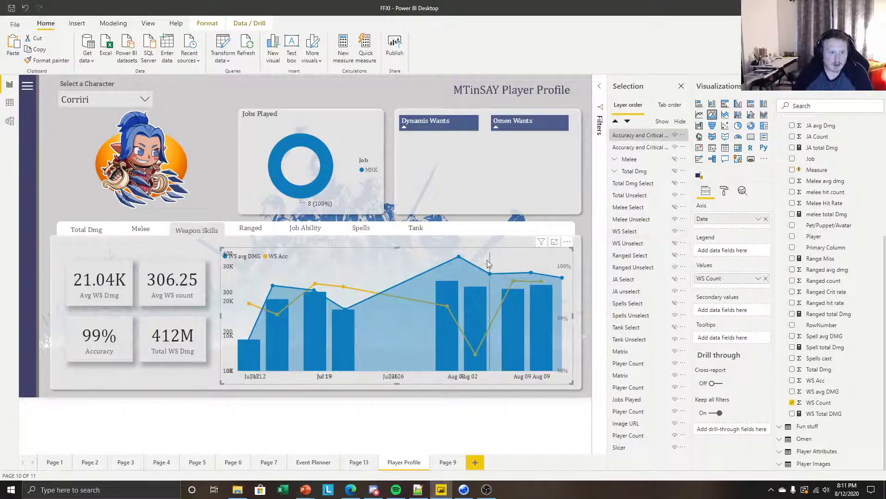
pyautogui.moveTo(488, 262)
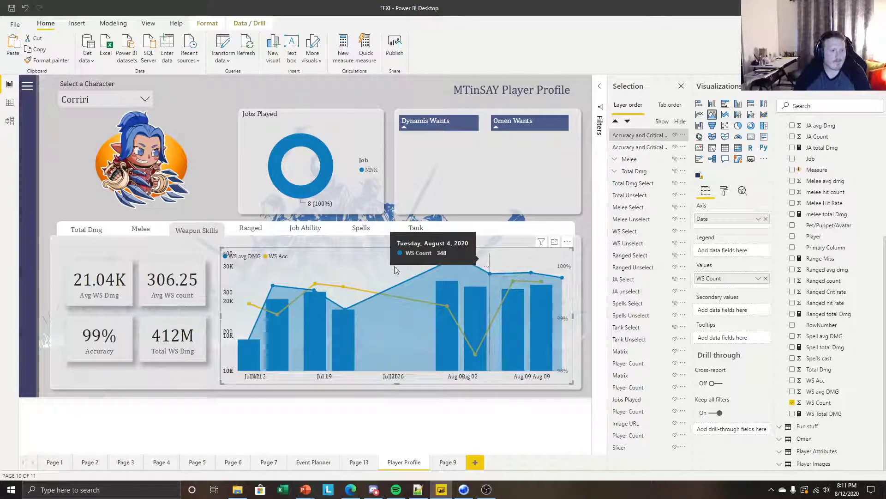
pyautogui.moveTo(387, 263)
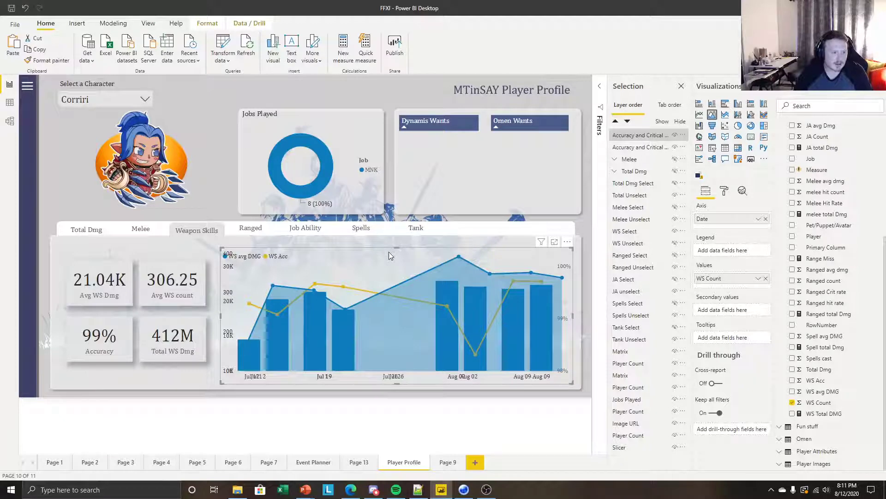
# Recolor the WS Count area chart black and move it behind the WS avg DMG and WS Acc combo chart
pyautogui.click(724, 191)
pyautogui.click(716, 292)
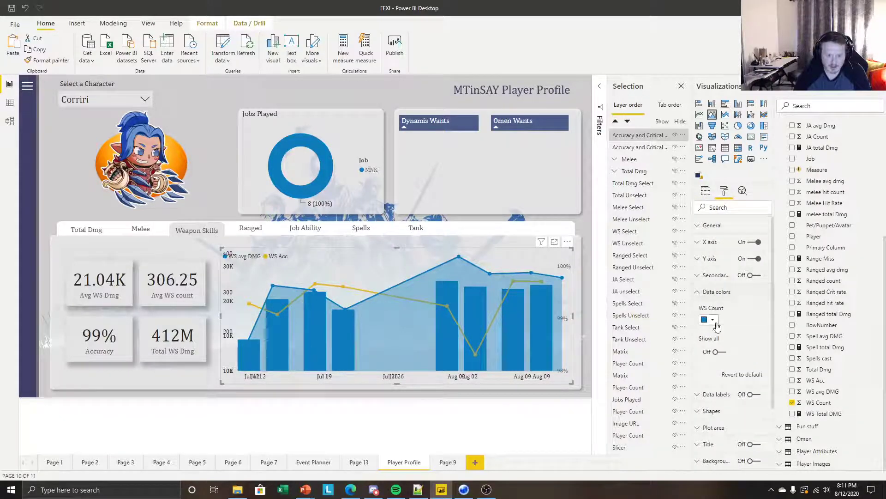
pyautogui.click(711, 319)
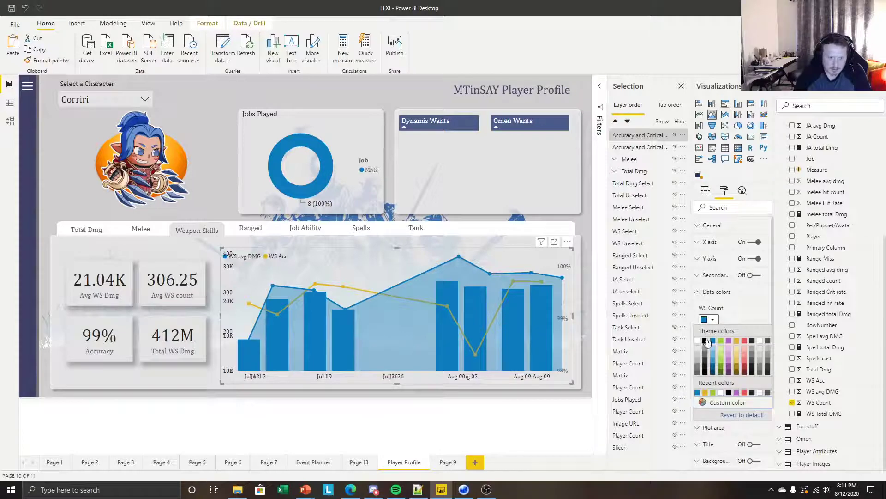
pyautogui.click(705, 340)
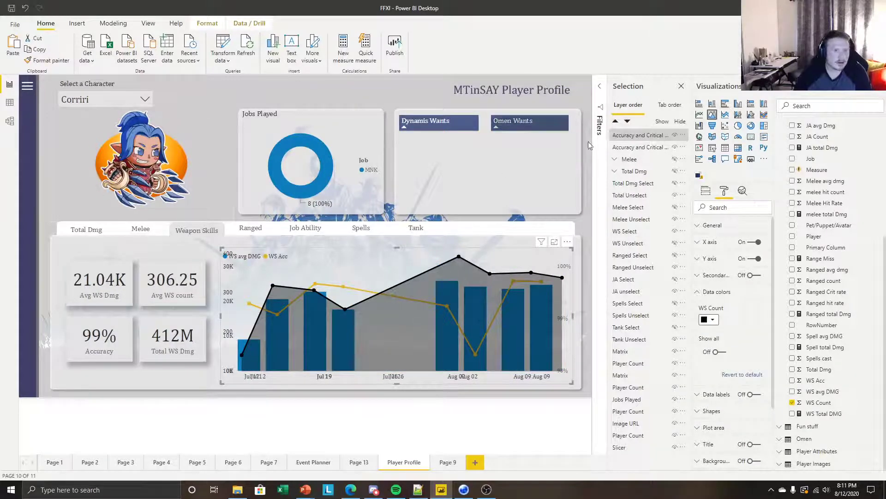
pyautogui.click(645, 148)
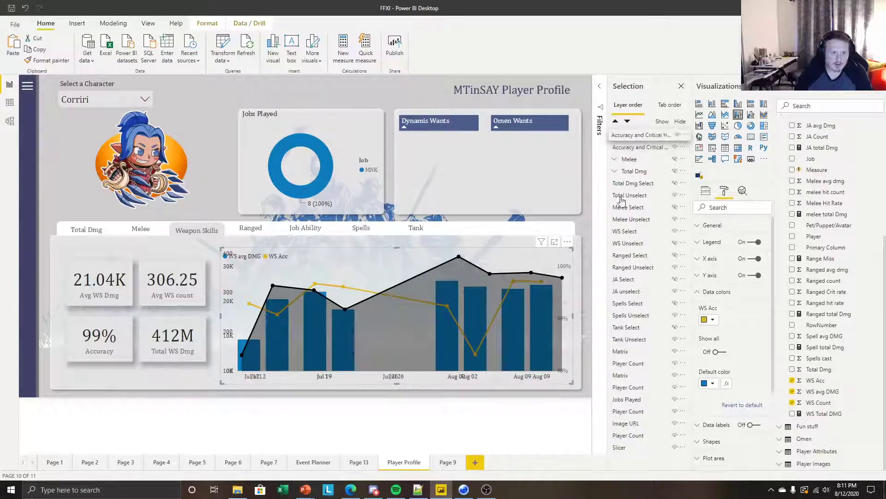
pyautogui.click(449, 423)
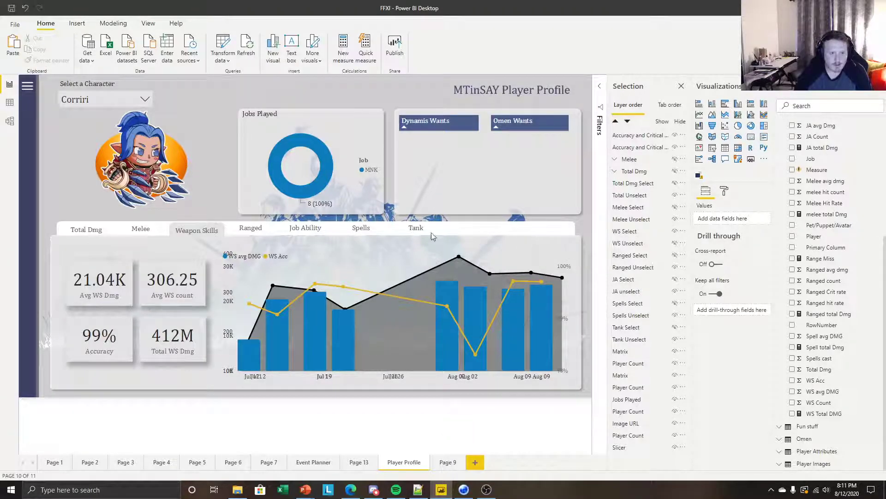
# Turn off both the Y axis and the X axis of the WS Count area chart
pyautogui.click(653, 147)
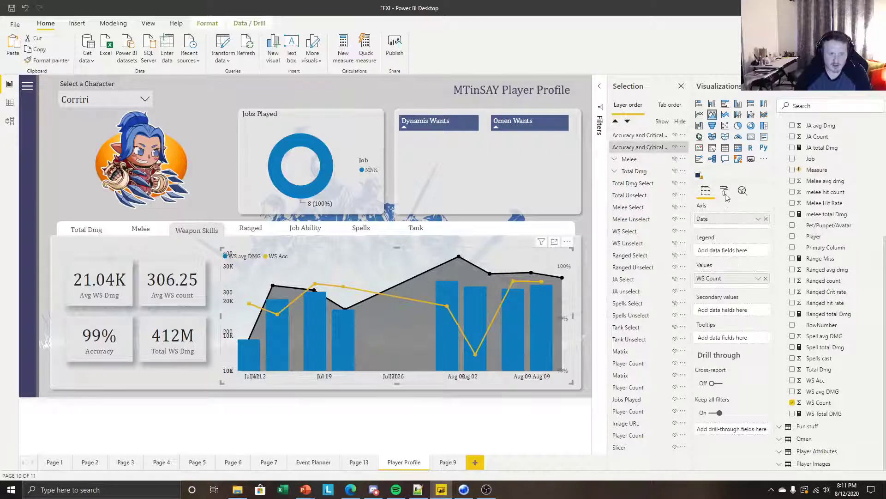
pyautogui.click(725, 191)
pyautogui.click(764, 257)
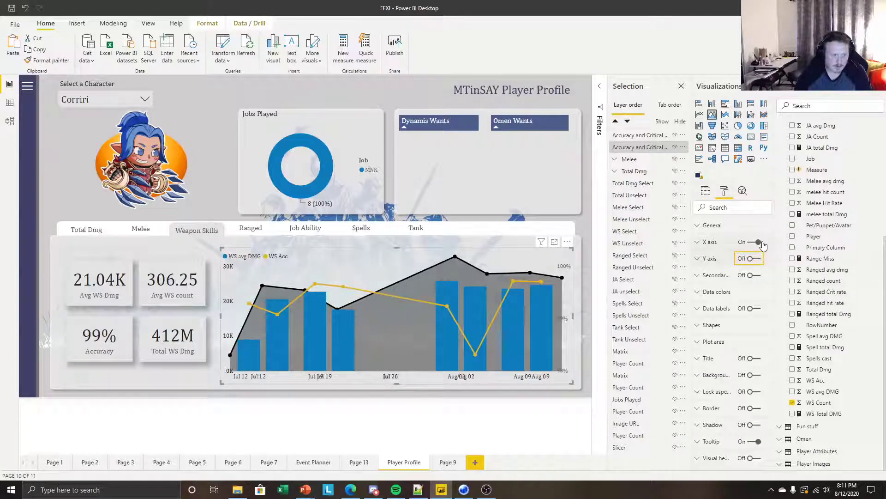
pyautogui.click(758, 242)
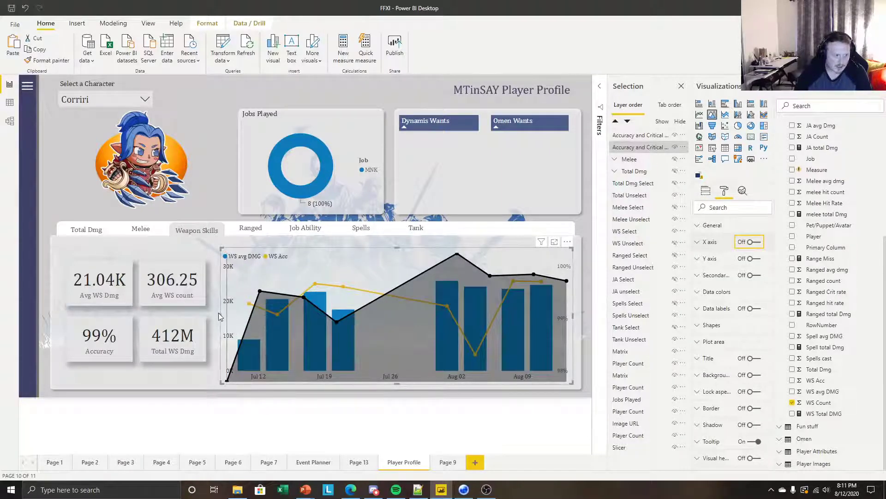
# Shrink the WS Count area chart from its left, right and bottom sides to fit the combo chart's plot area
pyautogui.moveTo(221, 314); pyautogui.dragTo(235, 315)
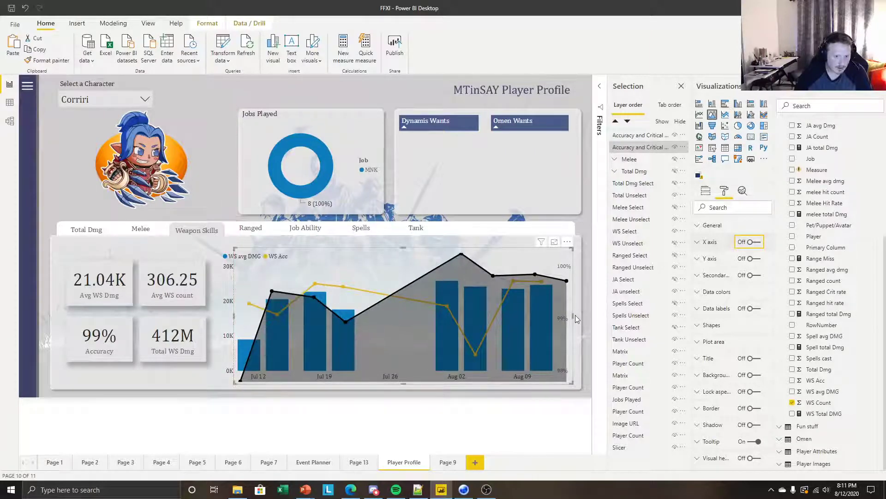
pyautogui.moveTo(573, 316); pyautogui.dragTo(557, 317)
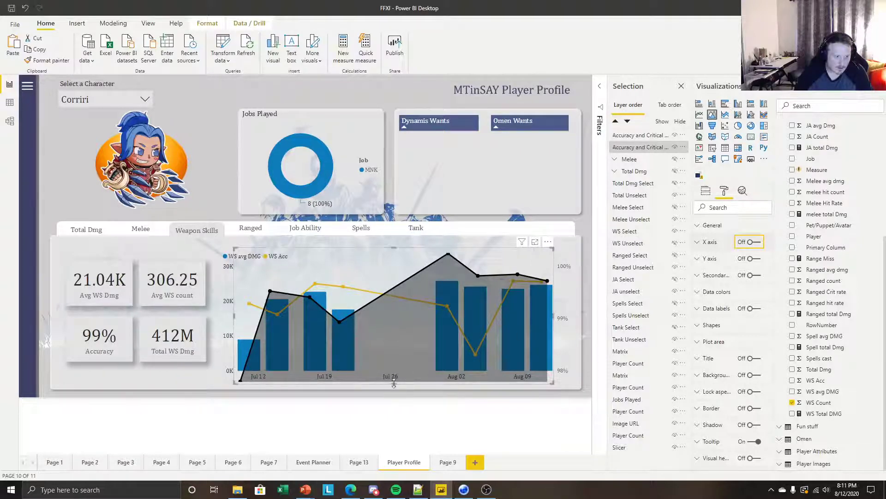
pyautogui.moveTo(394, 383); pyautogui.dragTo(398, 371)
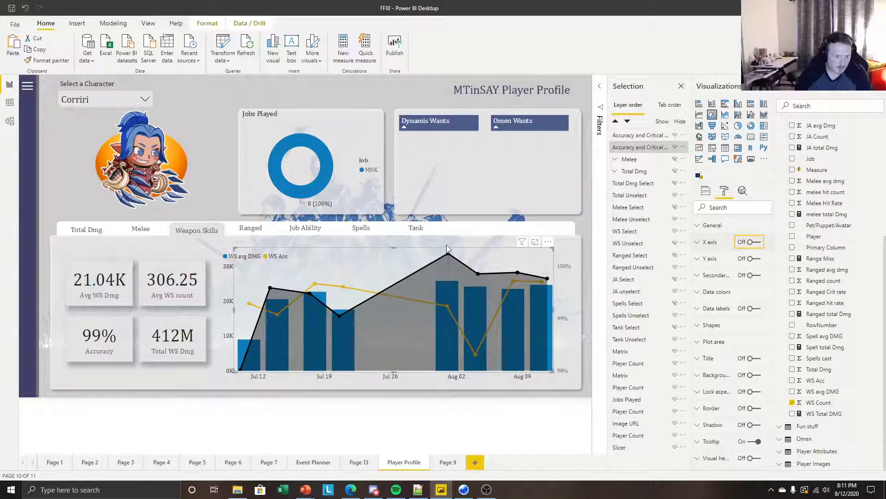
pyautogui.click(484, 415)
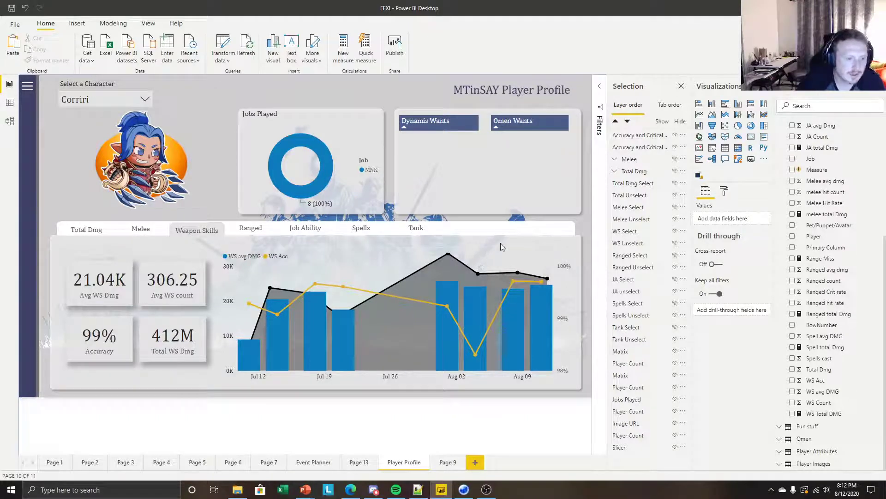
pyautogui.click(646, 147)
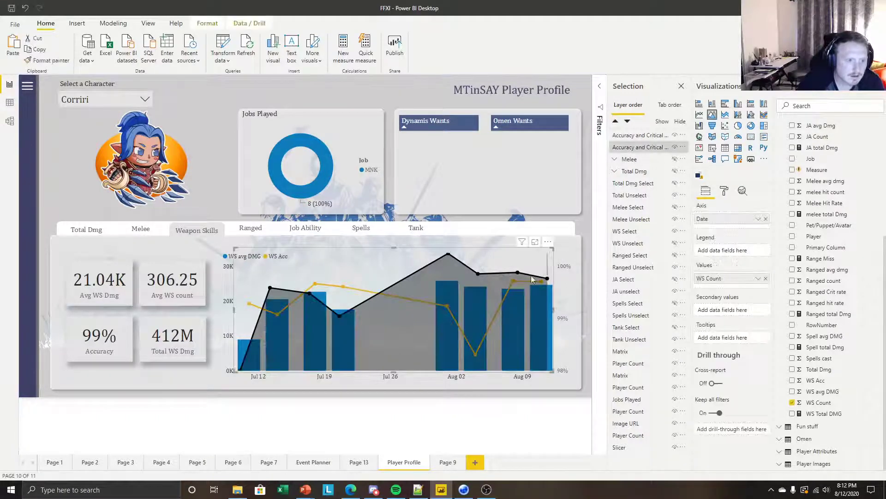
pyautogui.click(459, 411)
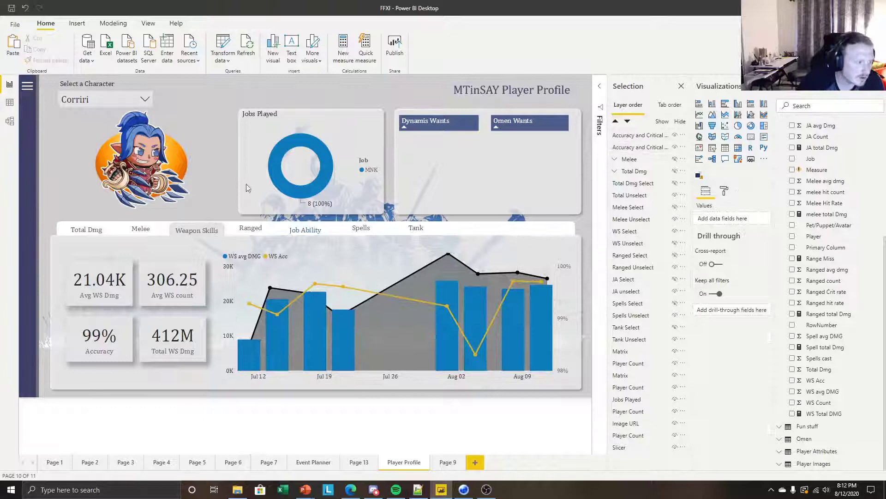
# Switch the character slicer through Bohla, Covid, Elvaanking and Tpolomn to check how the overlaid weapon skill charts line up
pyautogui.click(130, 101)
pyautogui.click(87, 128)
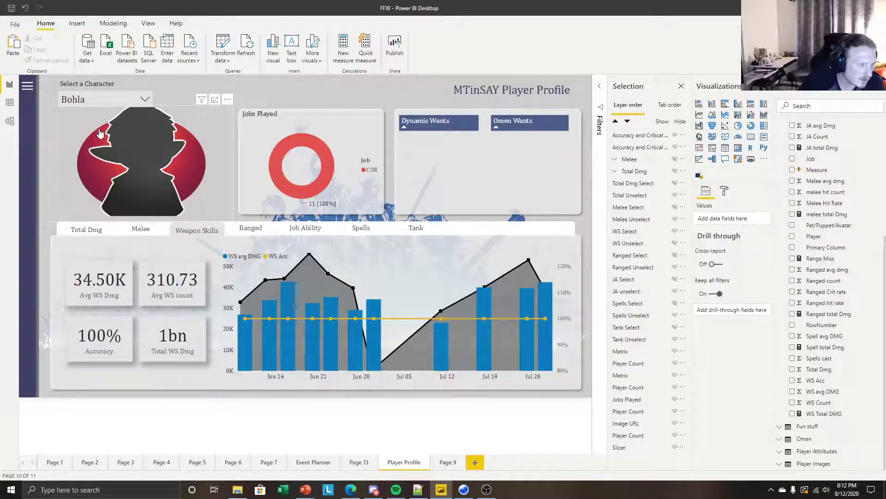
pyautogui.click(118, 100)
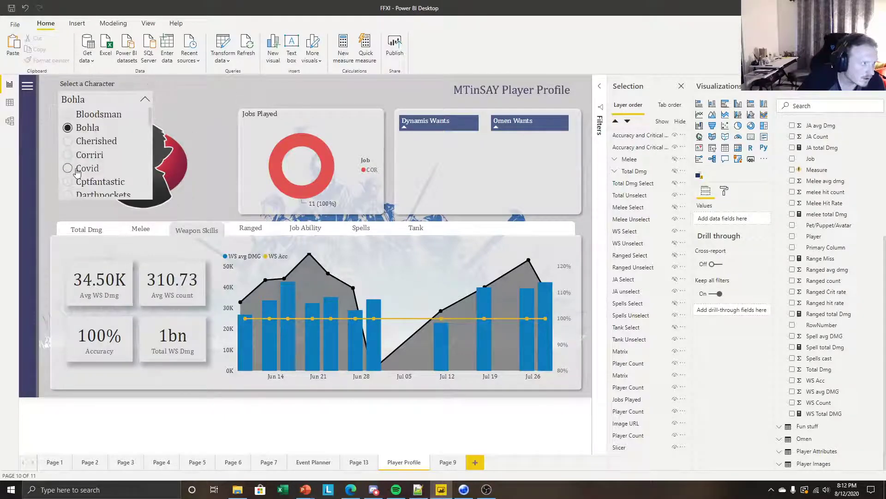
pyautogui.click(77, 169)
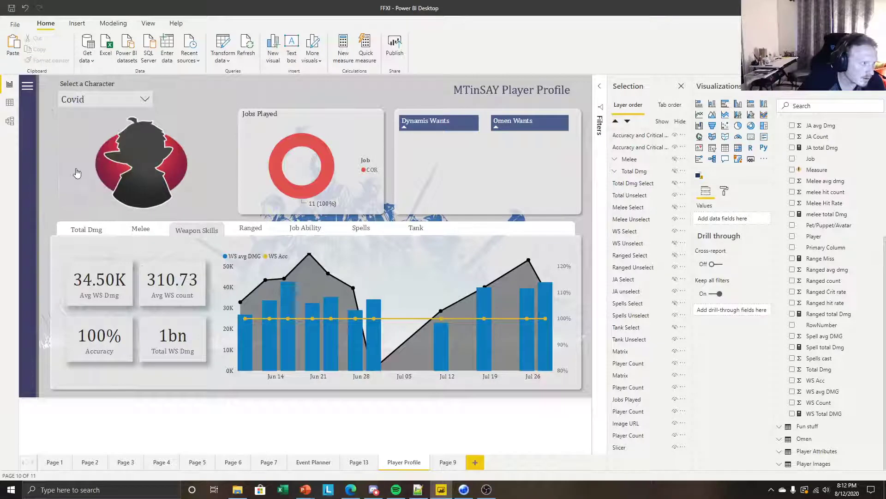
pyautogui.click(110, 98)
pyautogui.scroll(-2, 94, 163)
pyautogui.click(95, 162)
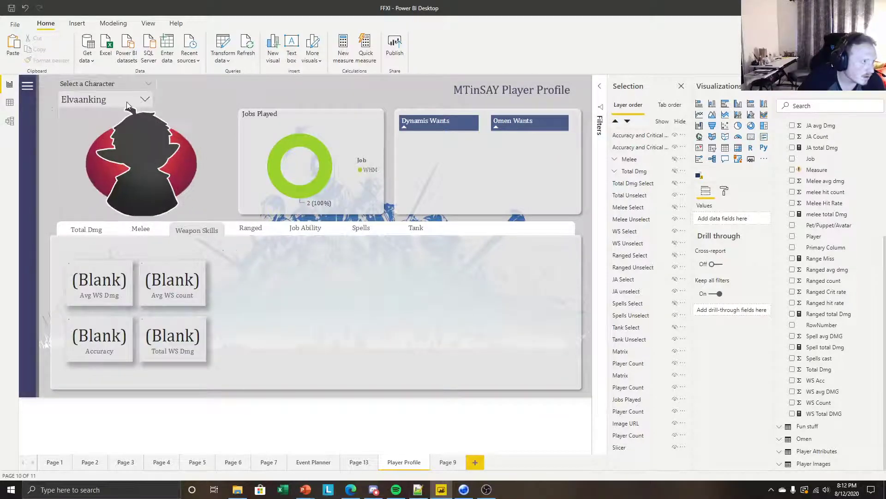
pyautogui.click(126, 102)
pyautogui.scroll(-5, 102, 152)
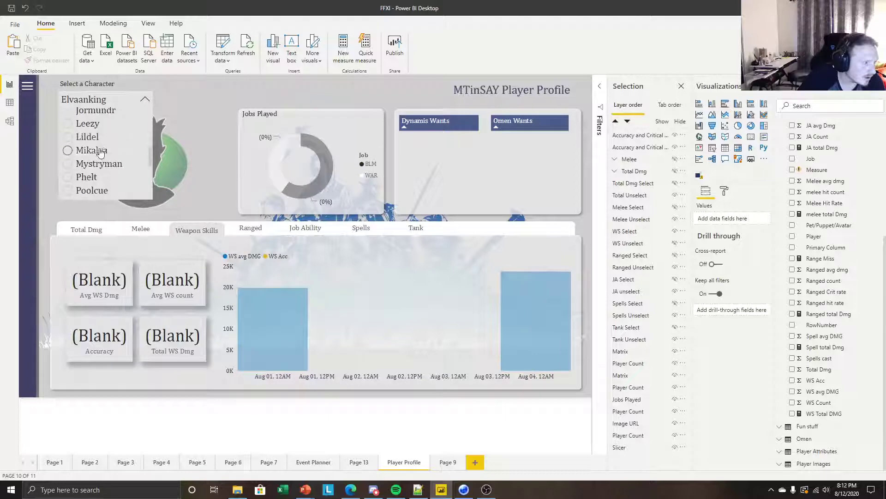
pyautogui.click(87, 177)
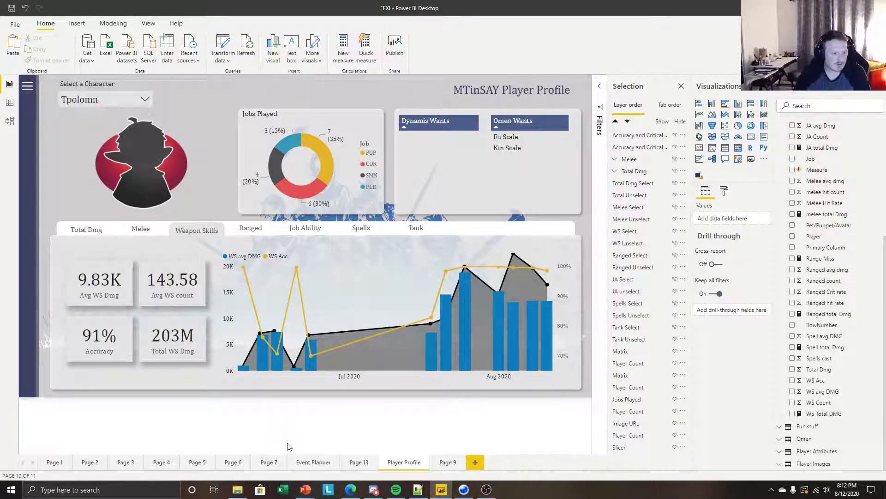
# Filter the page to Phelt and then Poolcue to compare their weapon skill cards and overlaid charts
pyautogui.click(93, 106)
pyautogui.click(109, 98)
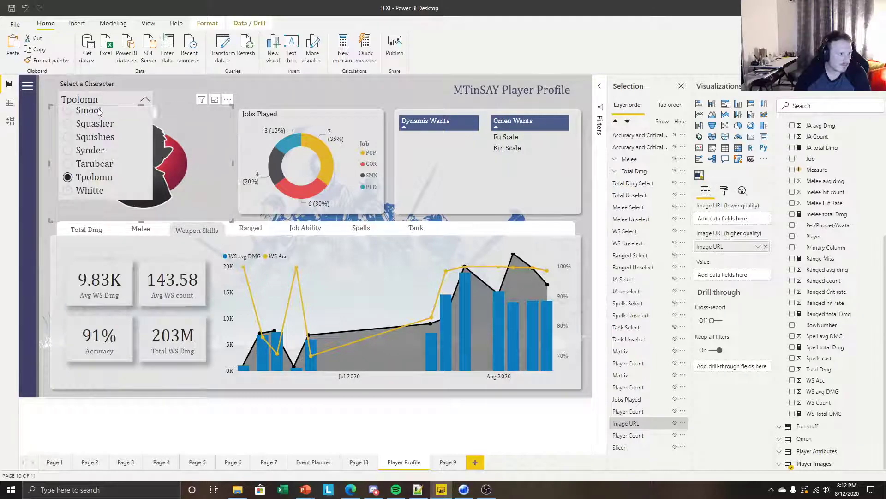
pyautogui.scroll(5, 96, 148)
pyautogui.click(88, 177)
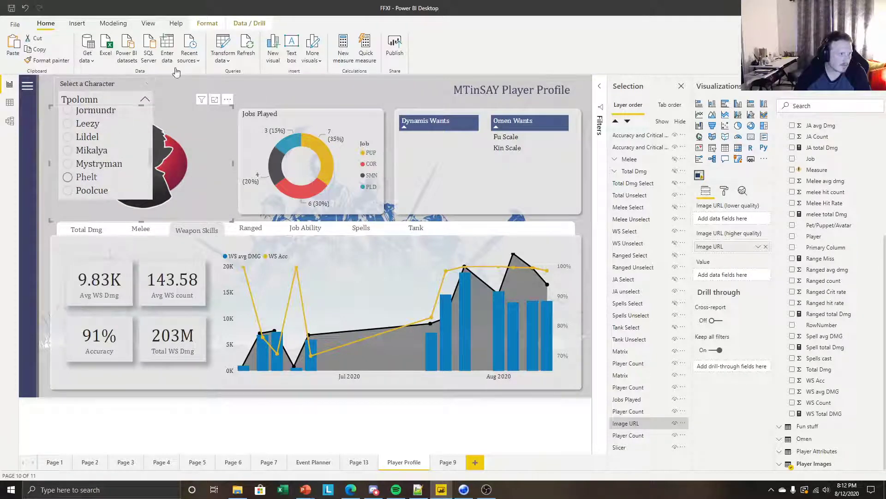
pyautogui.click(143, 100)
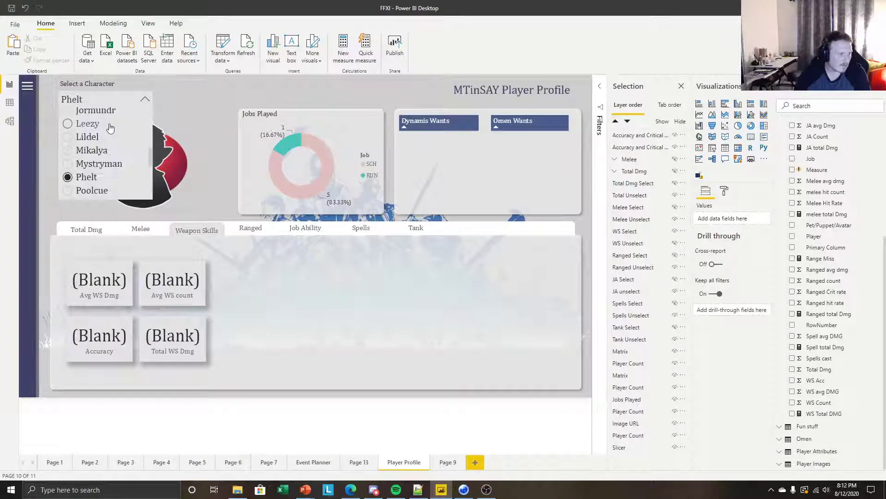
pyautogui.scroll(8, 92, 138)
pyautogui.scroll(-10, 92, 144)
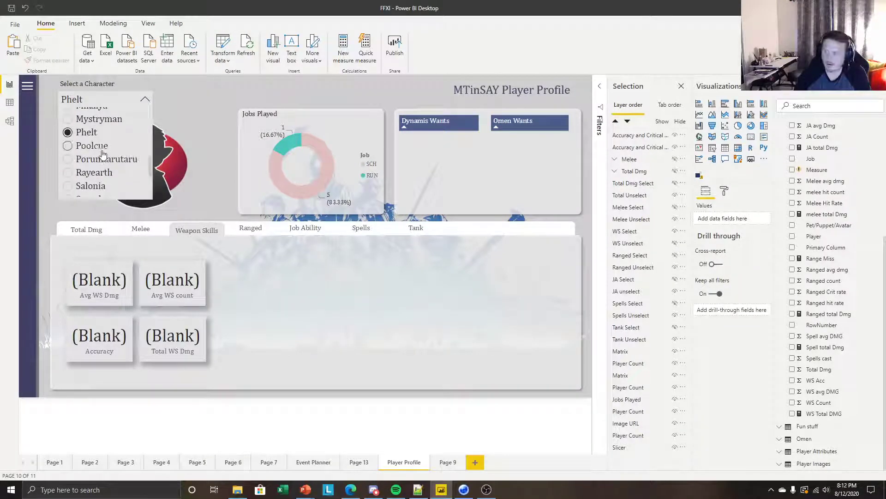
pyautogui.scroll(-3, 99, 155)
pyautogui.scroll(3, 98, 147)
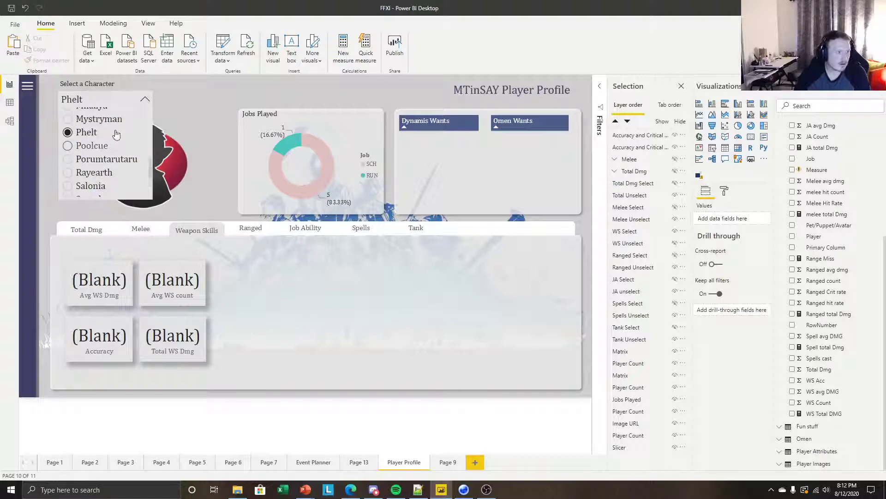
pyautogui.click(98, 146)
pyautogui.click(145, 100)
pyautogui.click(146, 101)
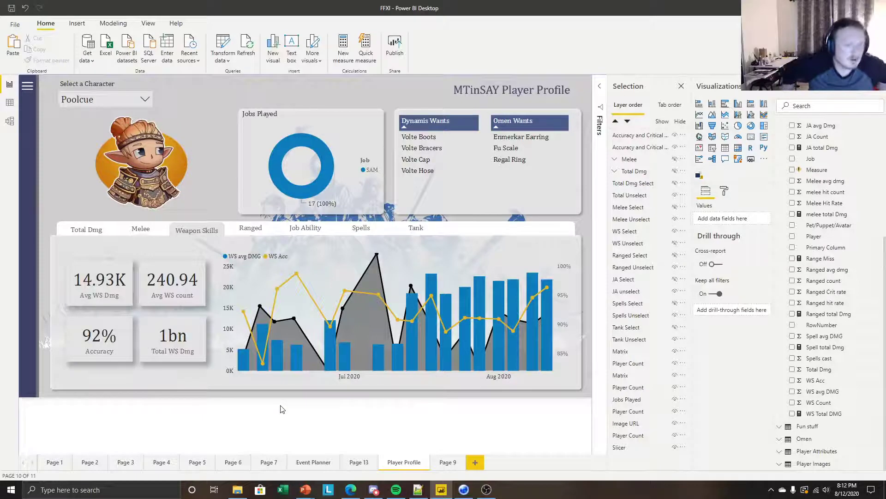
# Enable the Stepped shape option on the WS Count area chart and check its June 27 tooltip
pyautogui.click(639, 147)
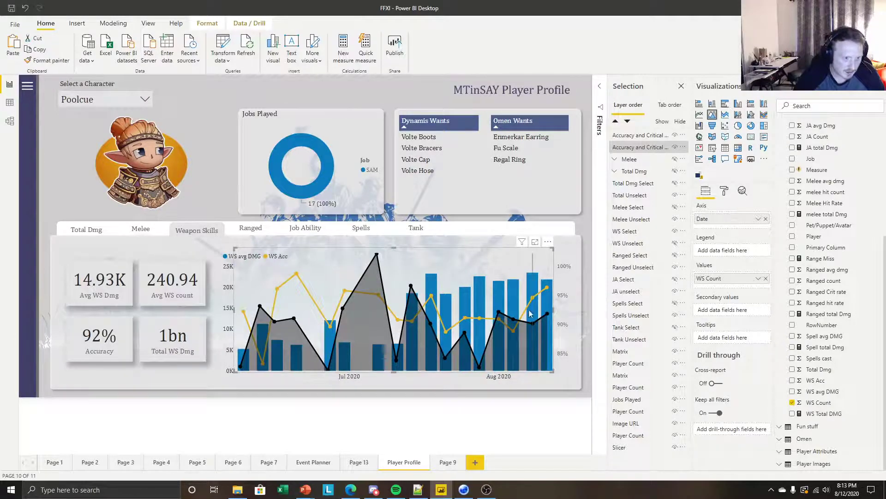
pyautogui.click(725, 193)
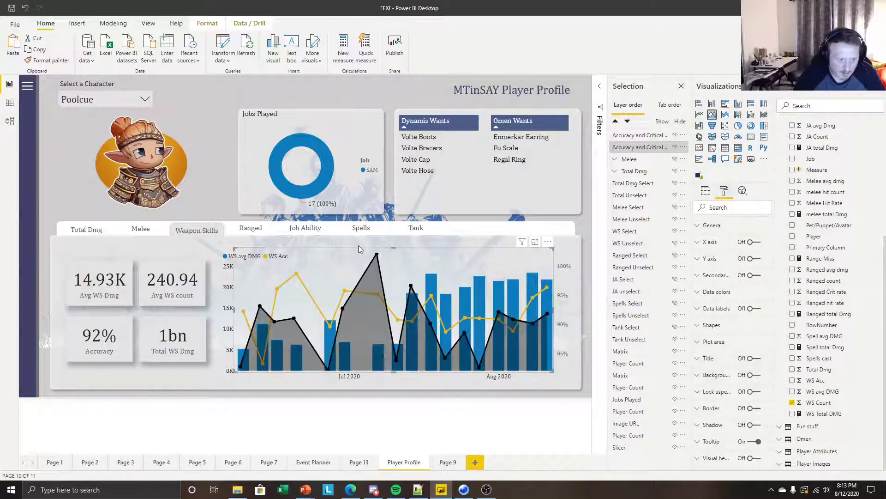
pyautogui.click(706, 328)
pyautogui.click(707, 329)
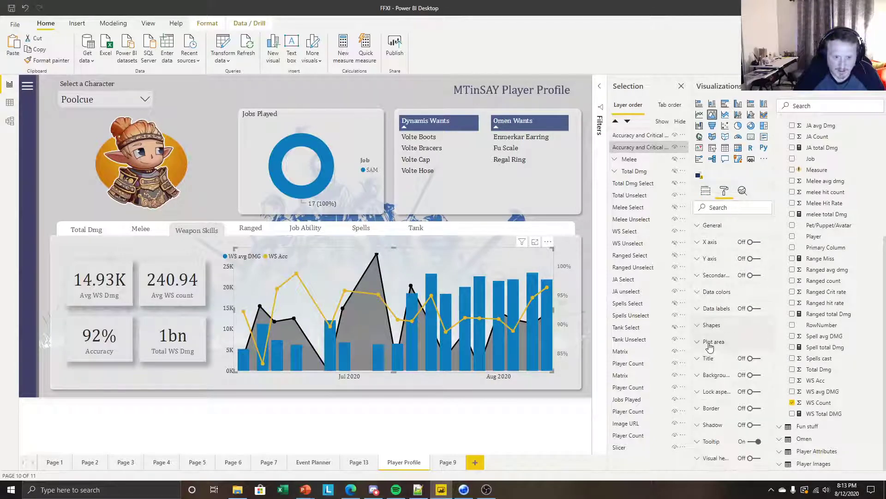
pyautogui.click(709, 346)
pyautogui.click(711, 326)
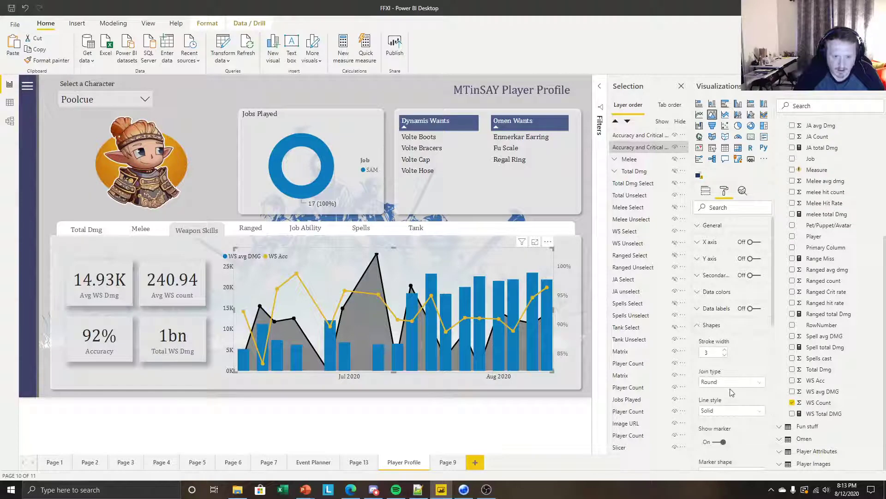
pyautogui.scroll(-3, 731, 374)
pyautogui.scroll(-1, 738, 398)
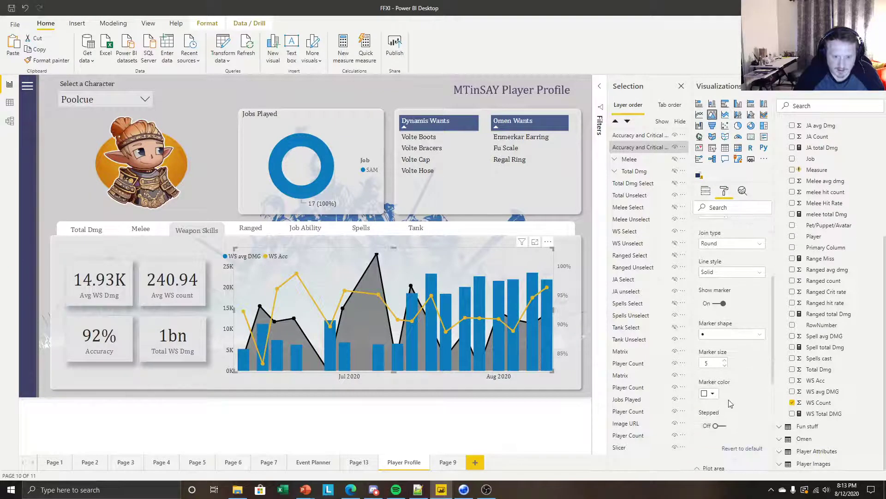
pyautogui.click(719, 425)
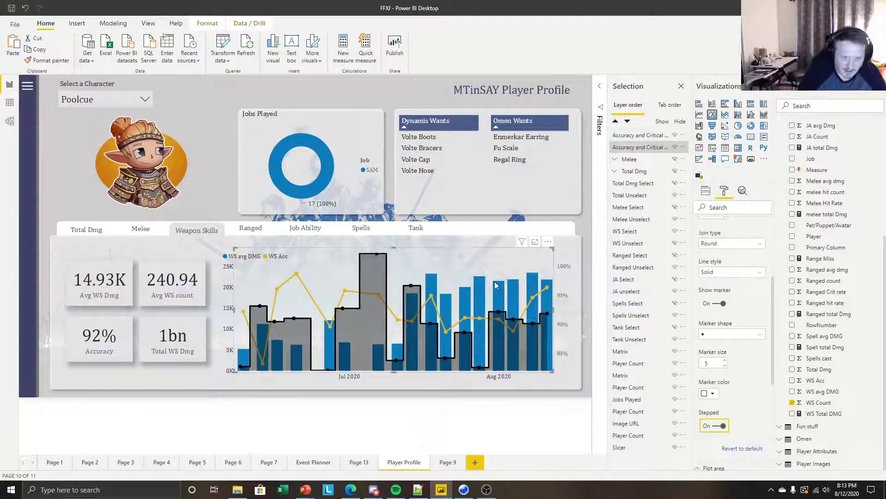
pyautogui.moveTo(298, 303)
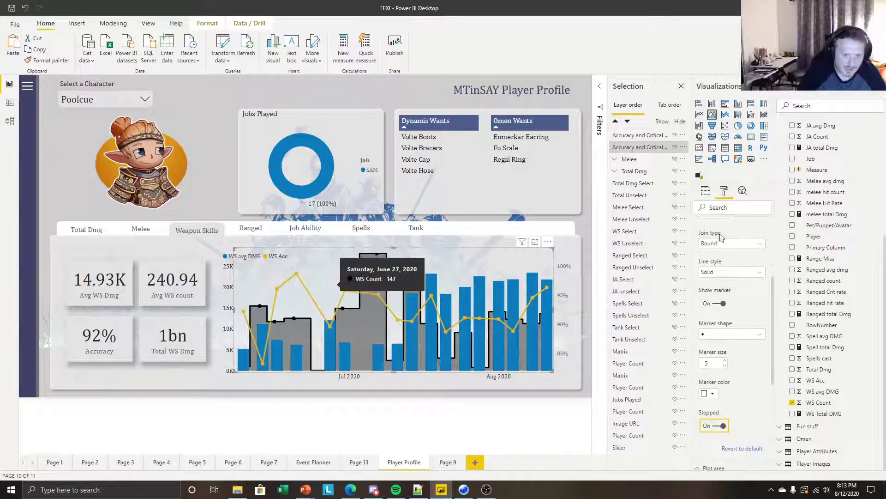
# Turn the Y axis and X axis of the WS Count area chart back on
pyautogui.scroll(3, 729, 286)
pyautogui.click(754, 257)
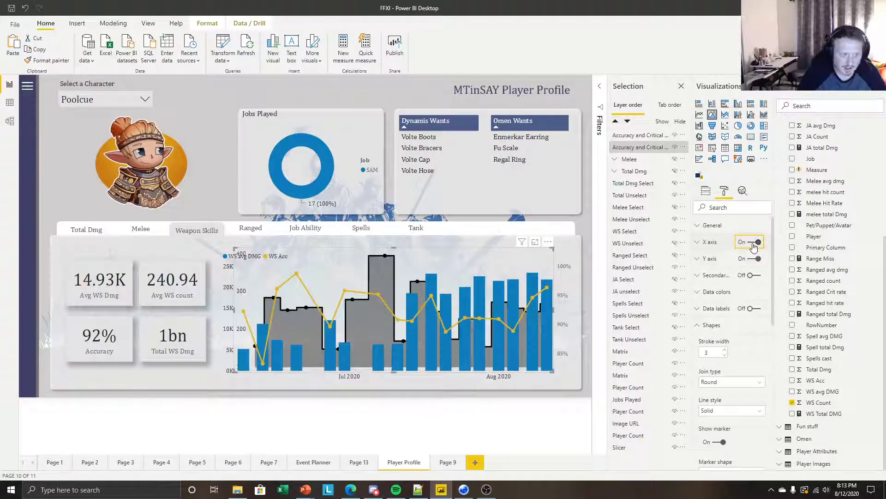
pyautogui.click(754, 241)
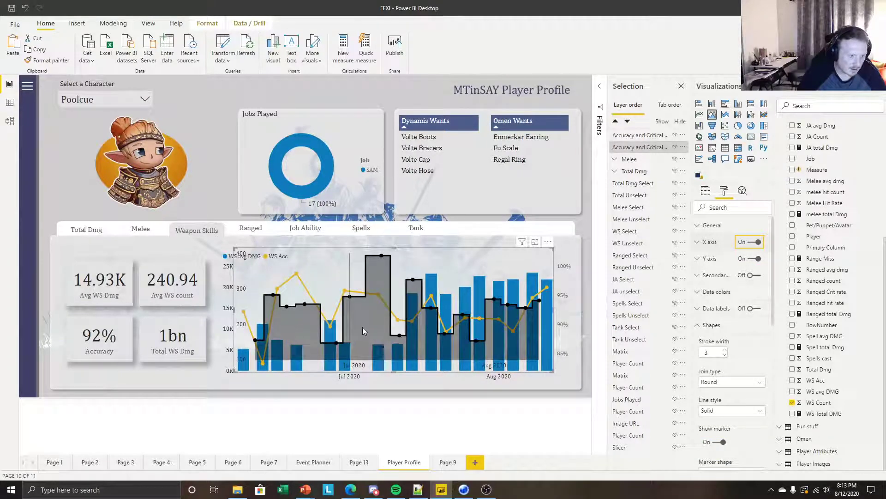
# Turn off the WS Count area chart's Y axis and stretch its lower and right edges to line up with the combo chart's plot
pyautogui.click(753, 258)
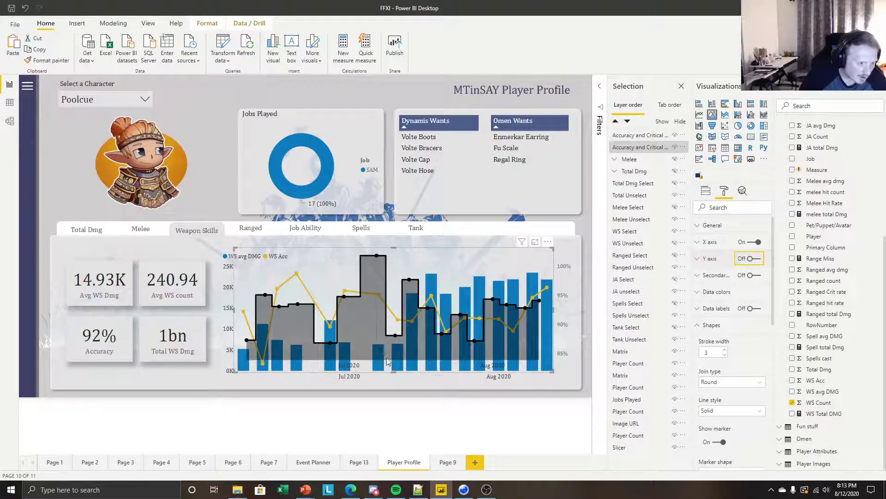
pyautogui.moveTo(394, 371); pyautogui.dragTo(398, 383)
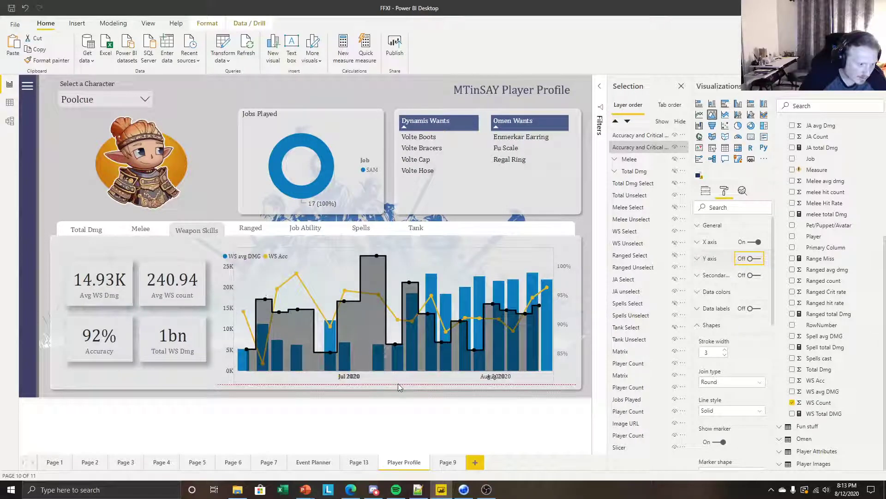
pyautogui.moveTo(552, 384); pyautogui.dragTo(560, 383)
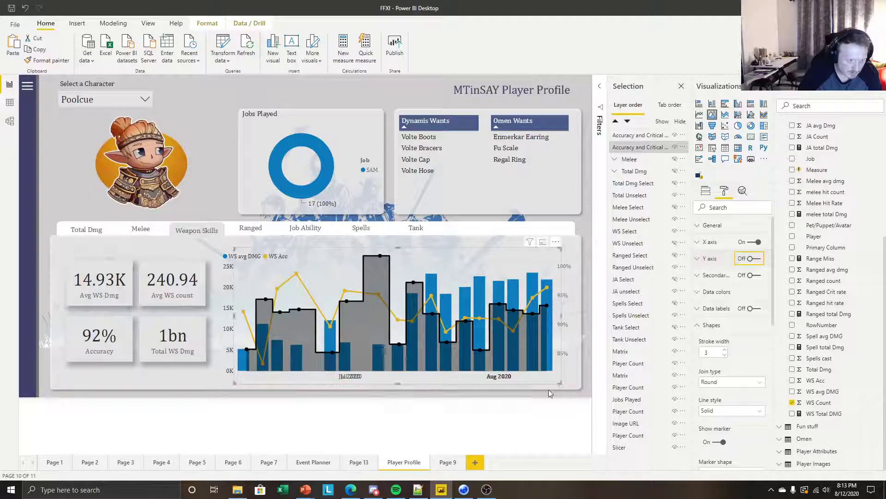
pyautogui.click(638, 138)
pyautogui.click(639, 146)
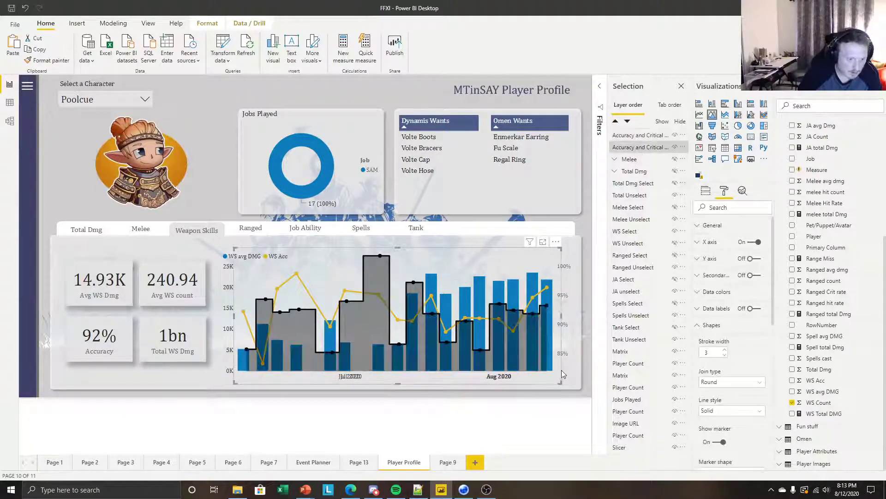
pyautogui.moveTo(560, 383)
pyautogui.mouseDown()
pyautogui.moveTo(569, 385)
pyautogui.moveTo(559, 385)
pyautogui.mouseUp()
# Turn the area chart's Y axis back on and widen the chart leftward so its steps align with the combo chart's columns
pyautogui.click(752, 258)
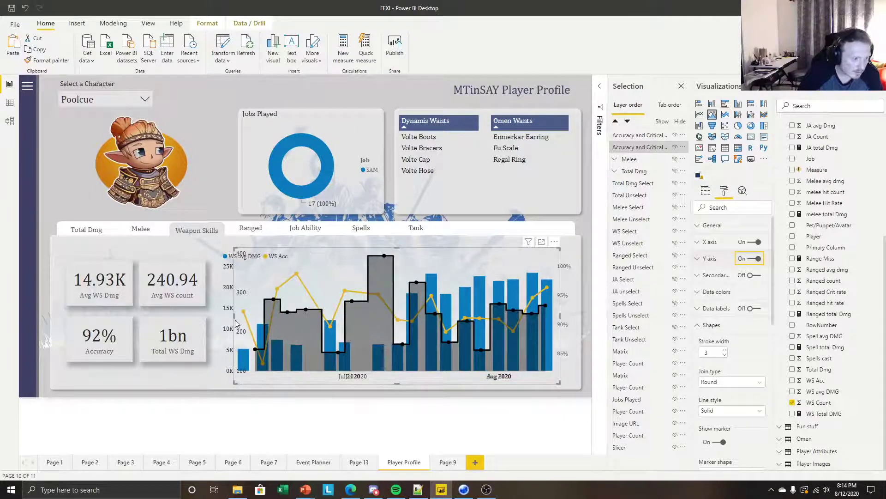
pyautogui.moveTo(234, 322); pyautogui.dragTo(220, 322)
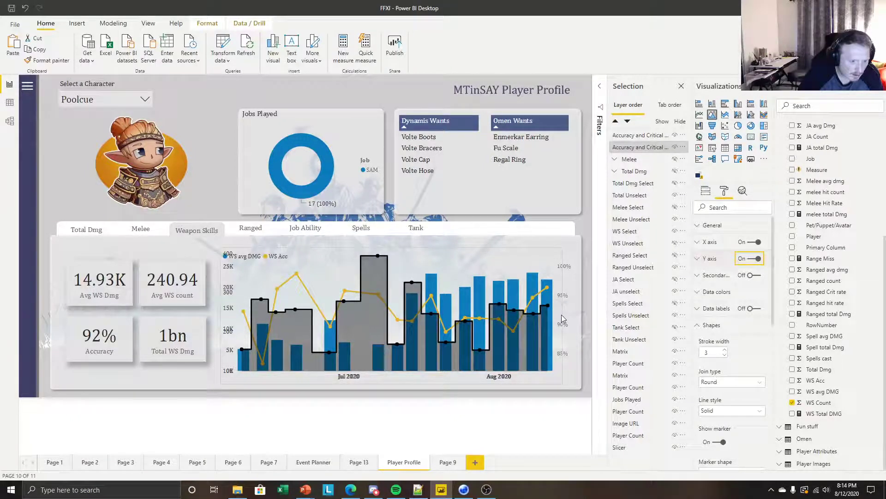
pyautogui.click(561, 314)
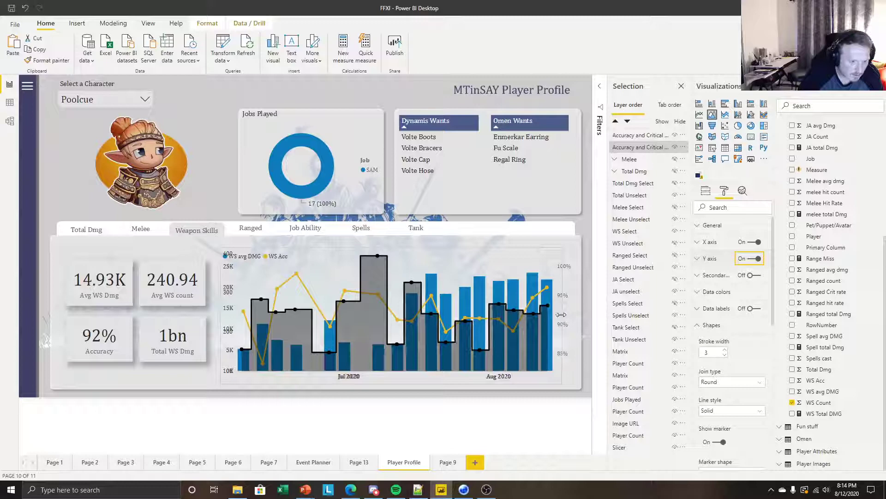
pyautogui.click(531, 399)
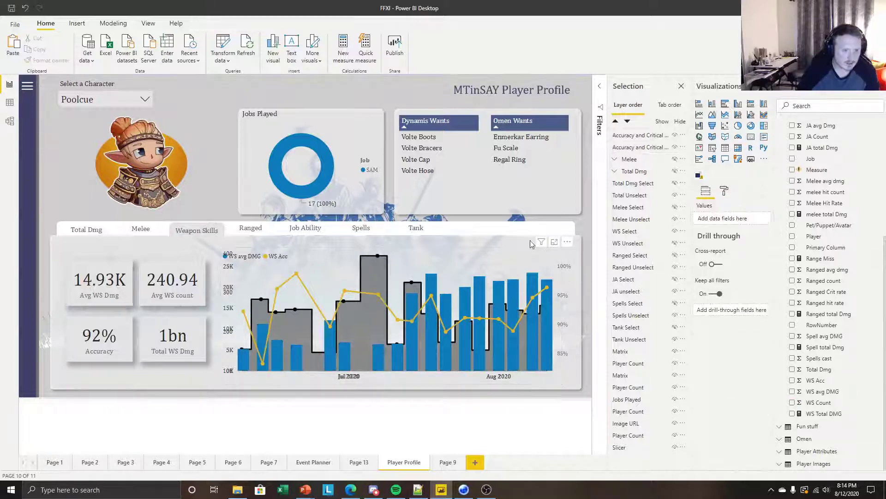
# Launch the pixie.exe colour picker and move its read-out window clear of the report canvas
pyautogui.click(646, 146)
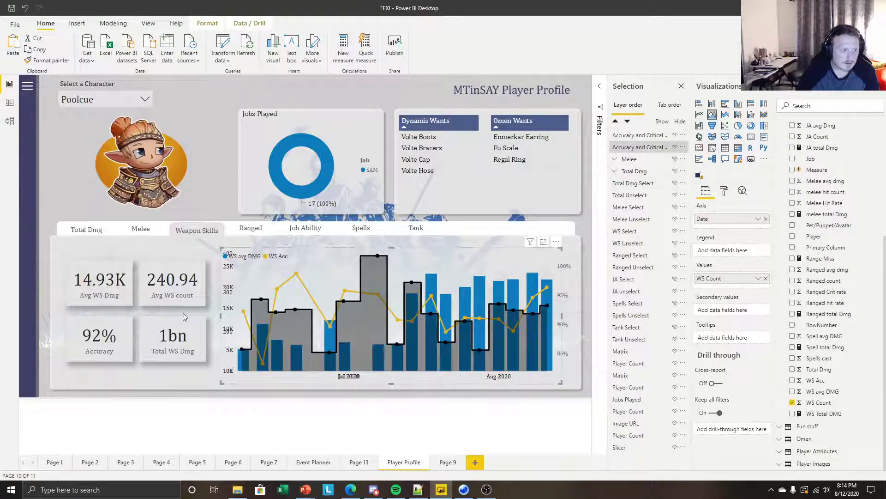
pyautogui.click(163, 491)
pyautogui.write('pixi')
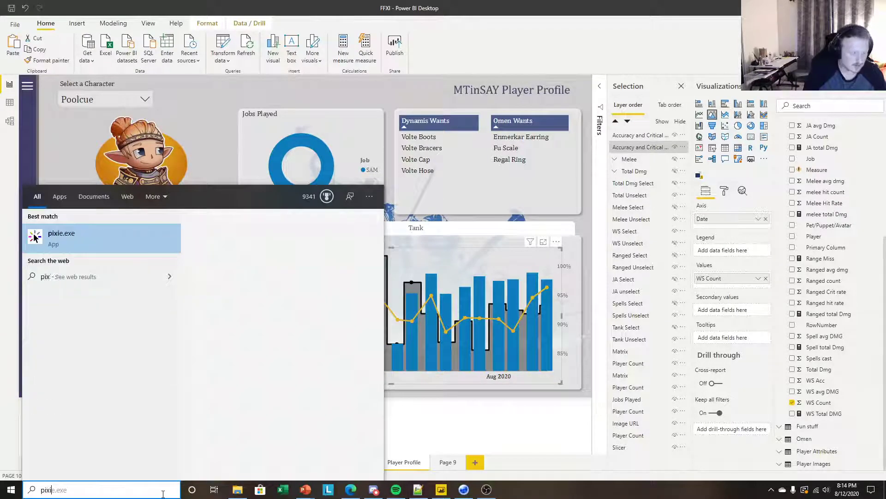
pyautogui.press('Return')
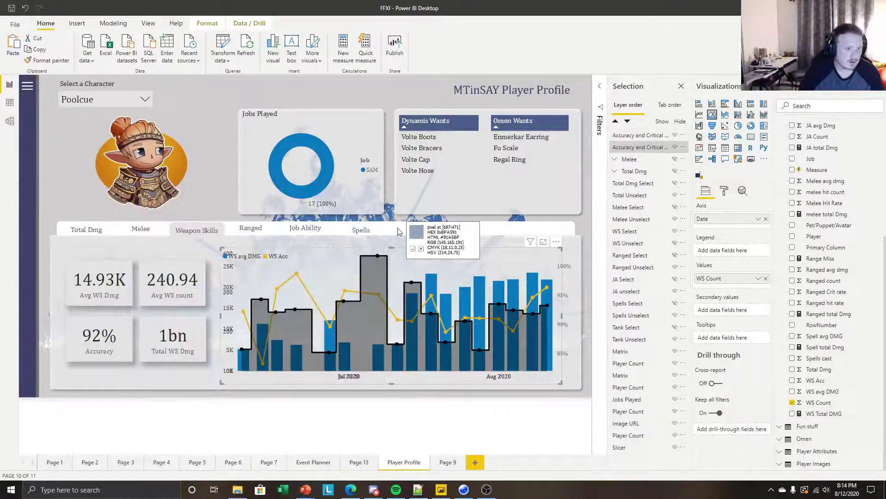
pyautogui.moveTo(471, 70); pyautogui.dragTo(700, 40)
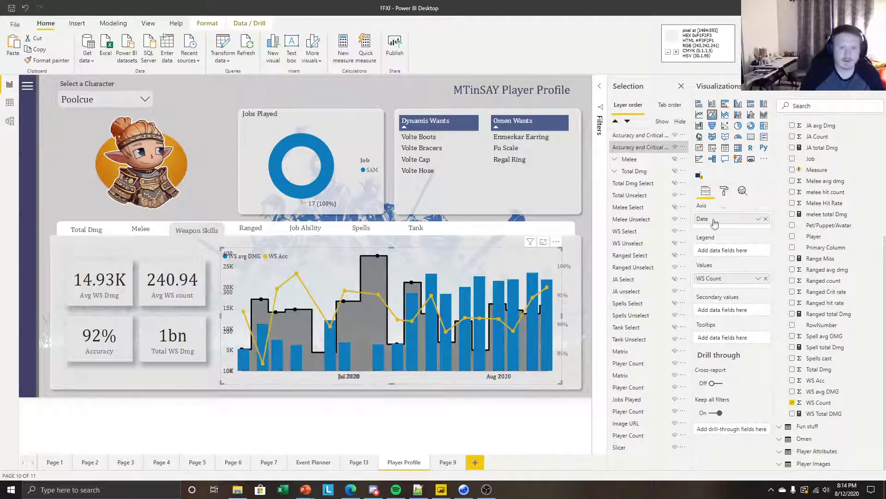
# Set the WS Count area chart's Y axis label colour to the custom colour E4E3E3 so it blends into the background
pyautogui.click(724, 191)
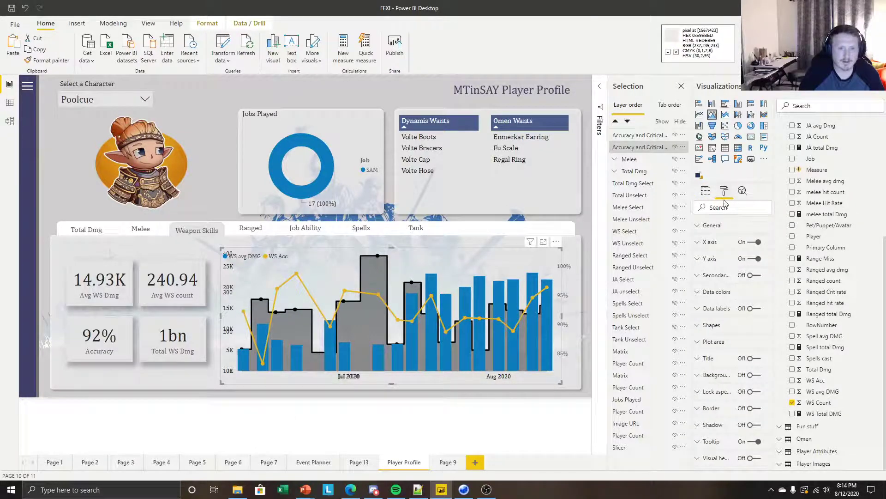
pyautogui.click(719, 260)
pyautogui.click(712, 401)
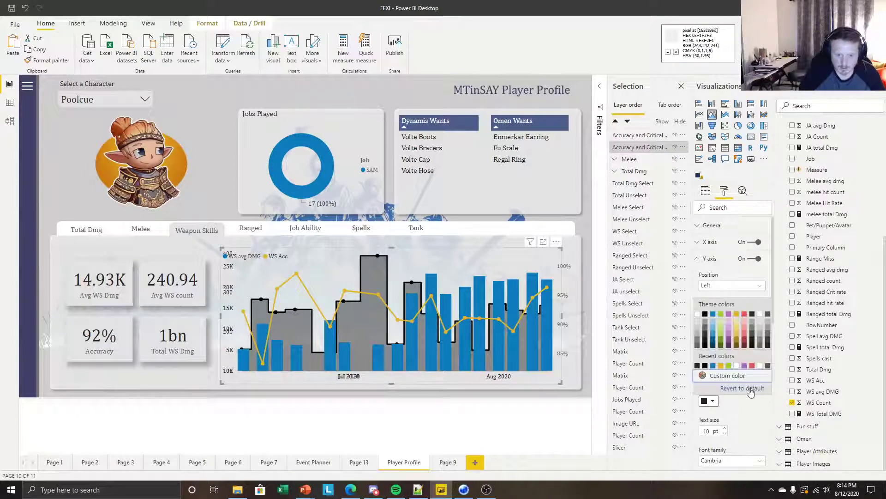
pyautogui.click(724, 390)
pyautogui.doubleClick(724, 389)
pyautogui.hotkey('ctrl', 'v')
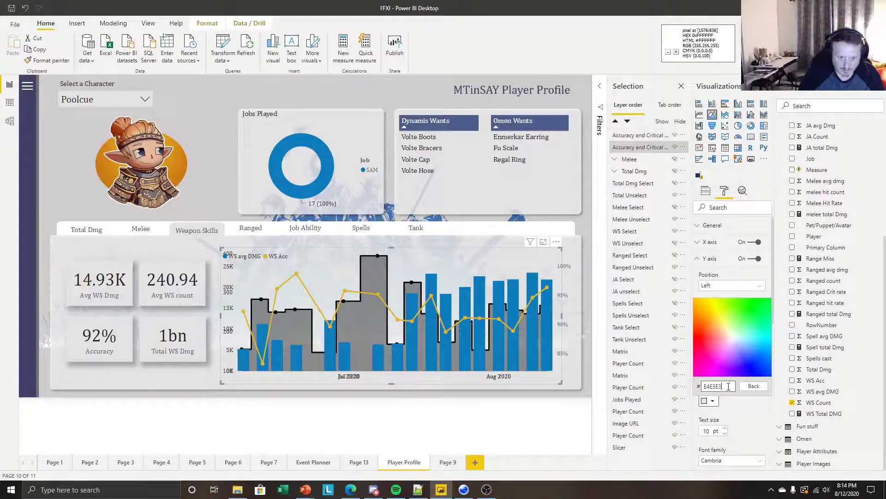
pyautogui.press('Return')
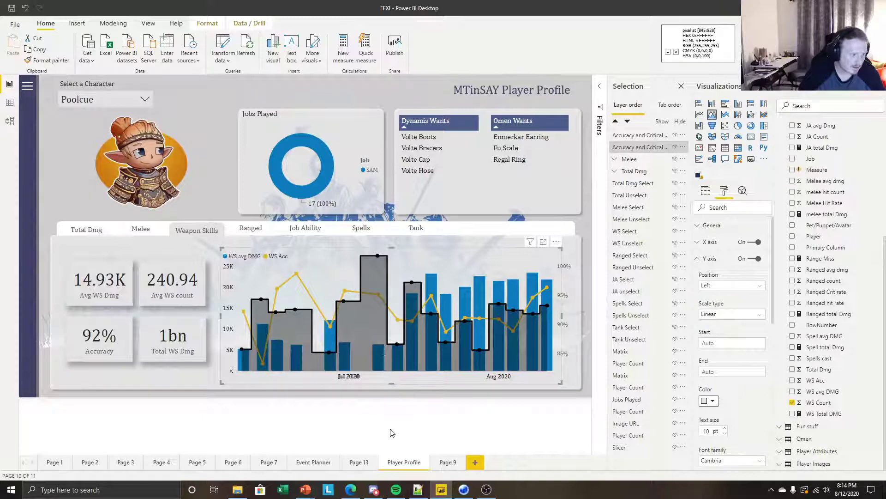
pyautogui.click(391, 432)
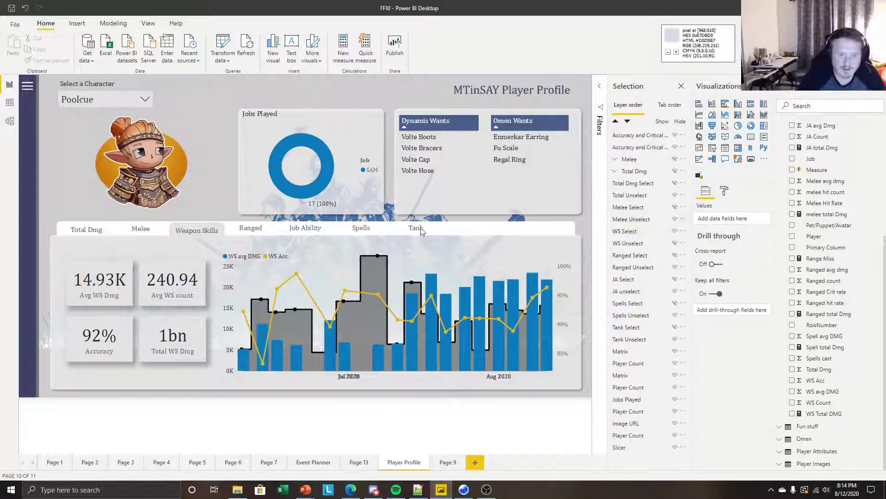
# Set the WS Count area chart's X axis label colour to the same recent light grey as its Y axis labels
pyautogui.click(552, 258)
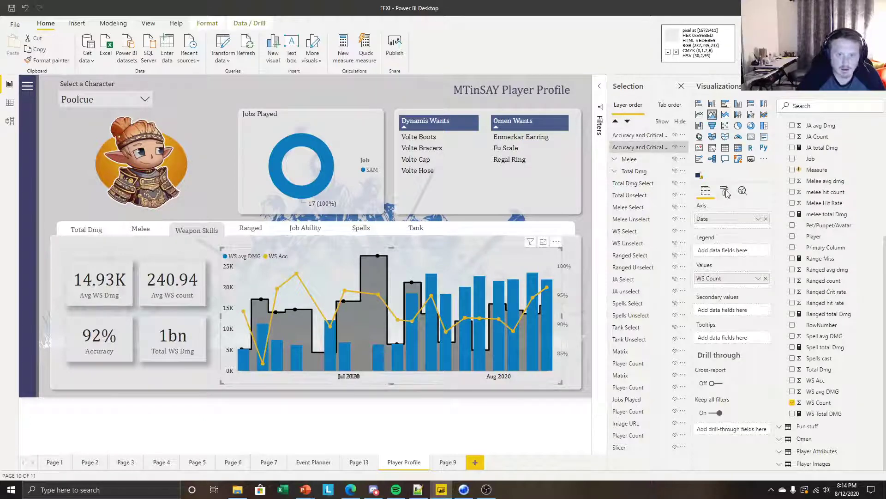
pyautogui.click(724, 191)
pyautogui.click(710, 242)
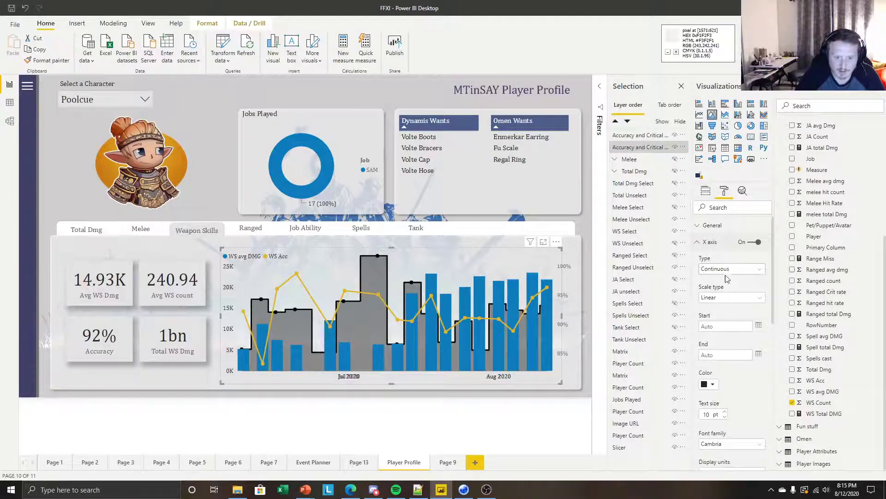
pyautogui.click(709, 384)
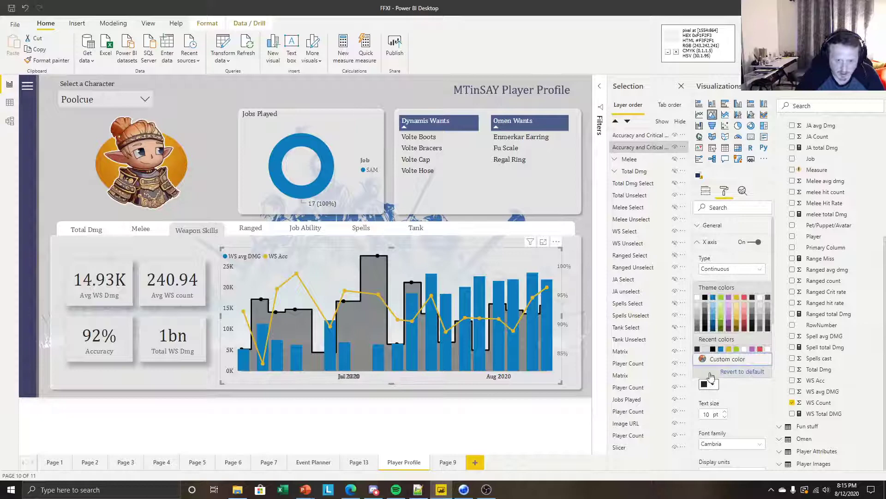
pyautogui.click(705, 350)
pyautogui.click(494, 414)
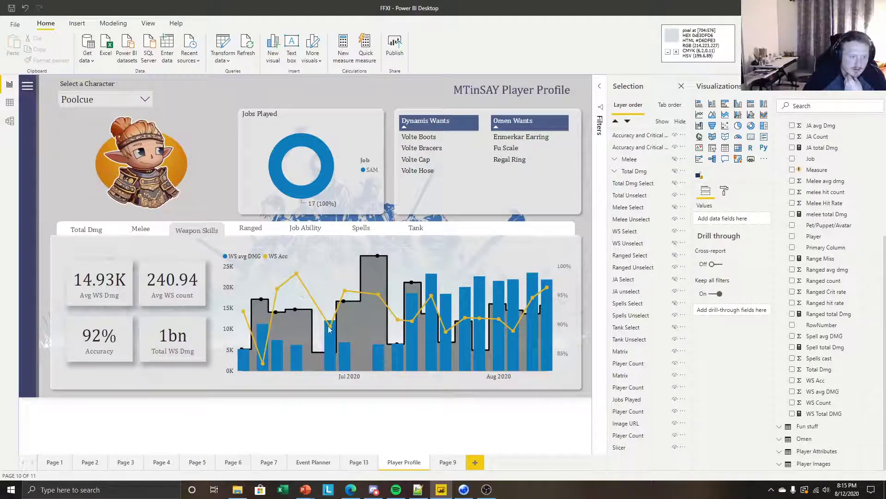
# Turn off the tooltip of the WS Count area chart behind the combo chart
pyautogui.click(294, 253)
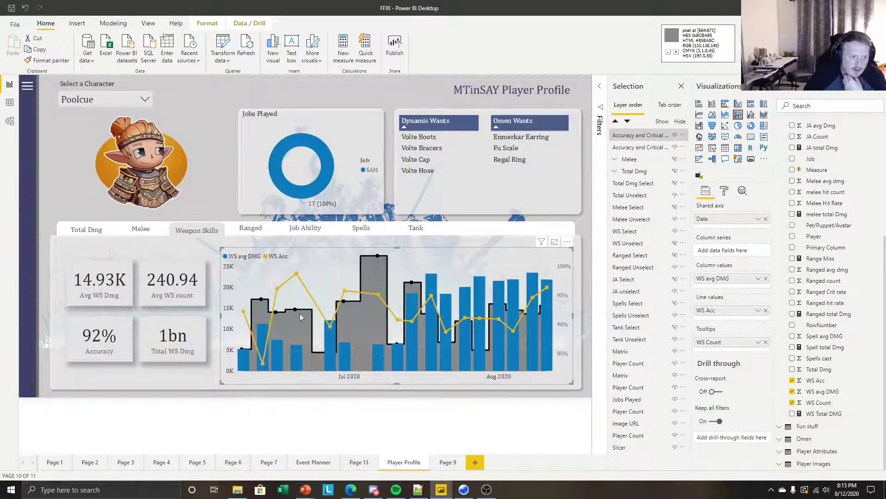
pyautogui.click(451, 419)
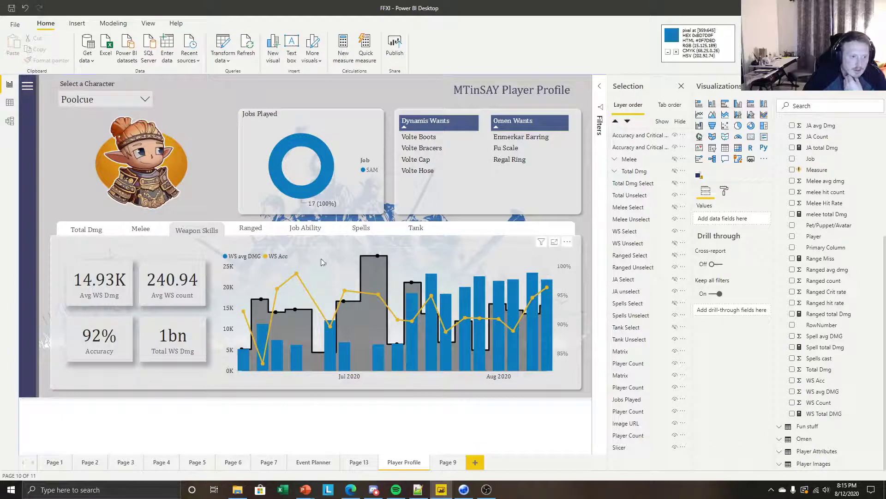
pyautogui.click(657, 146)
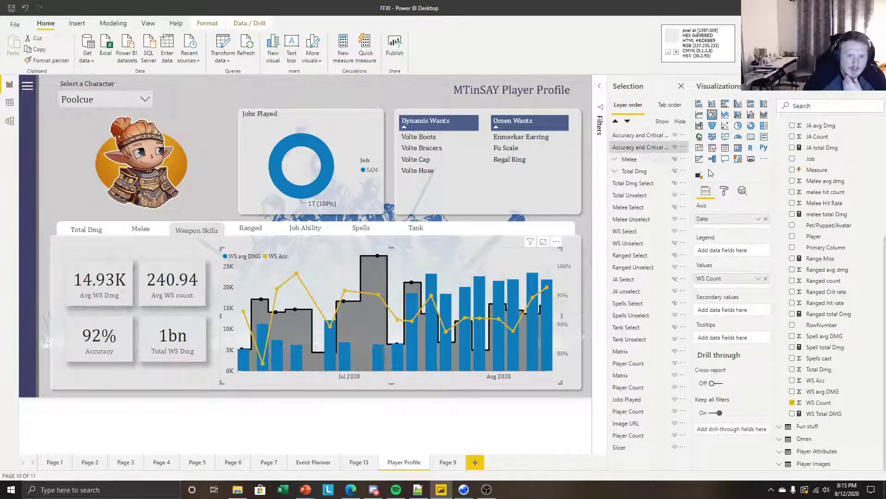
pyautogui.click(728, 192)
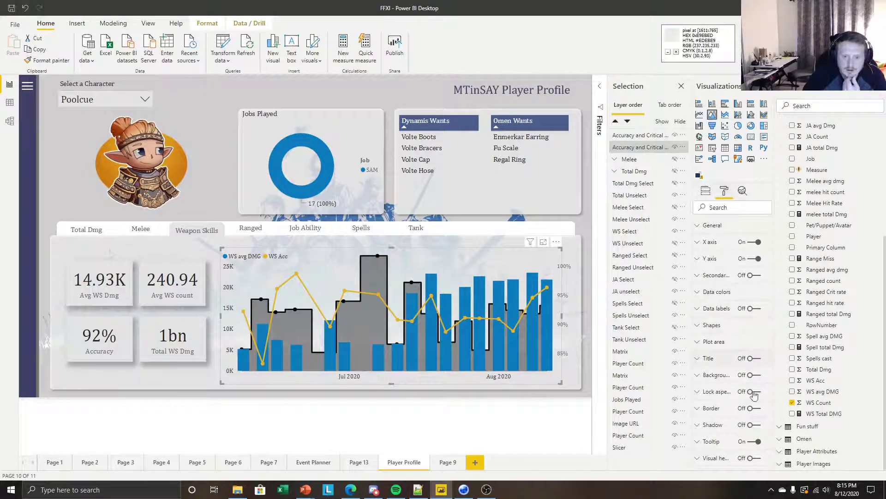
pyautogui.click(752, 441)
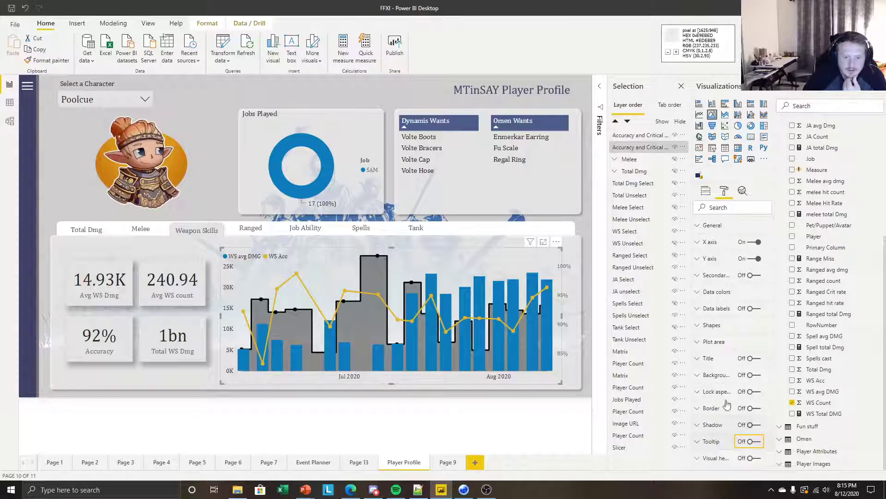
# Set the area chart's stroke width to 0 and turn off its markers
pyautogui.click(723, 321)
pyautogui.scroll(-1, 724, 319)
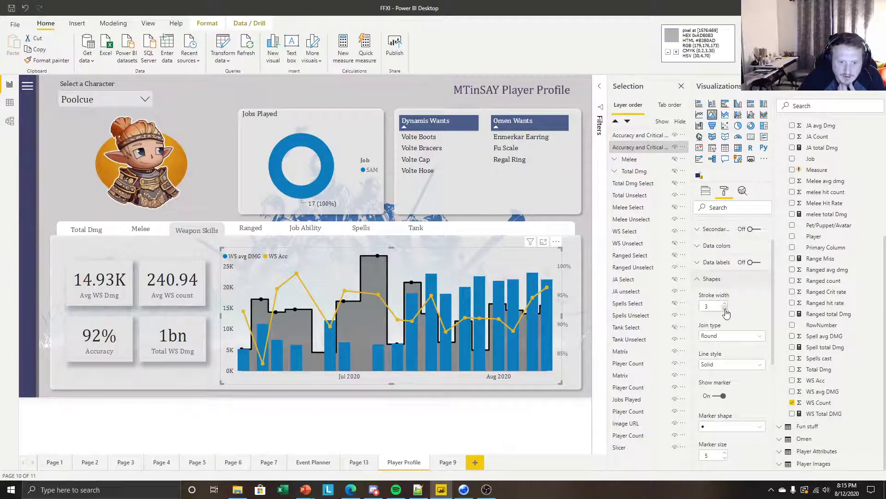
pyautogui.click(724, 310)
pyautogui.click(724, 309)
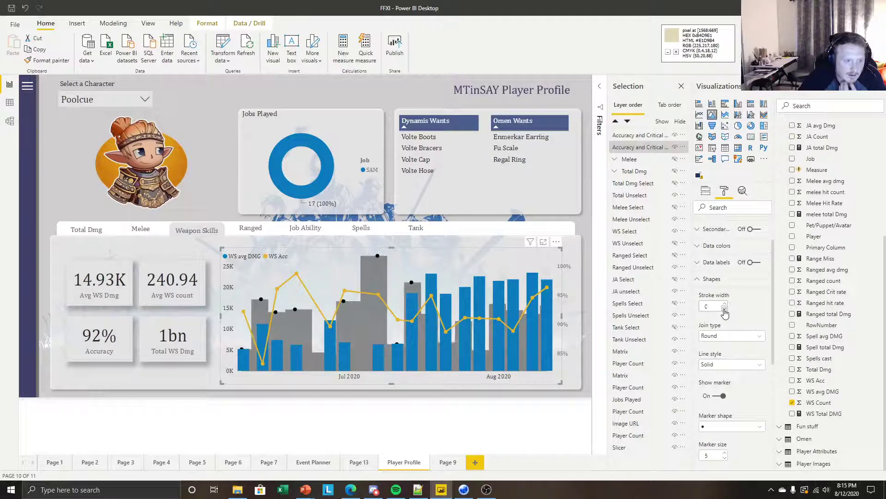
pyautogui.click(719, 395)
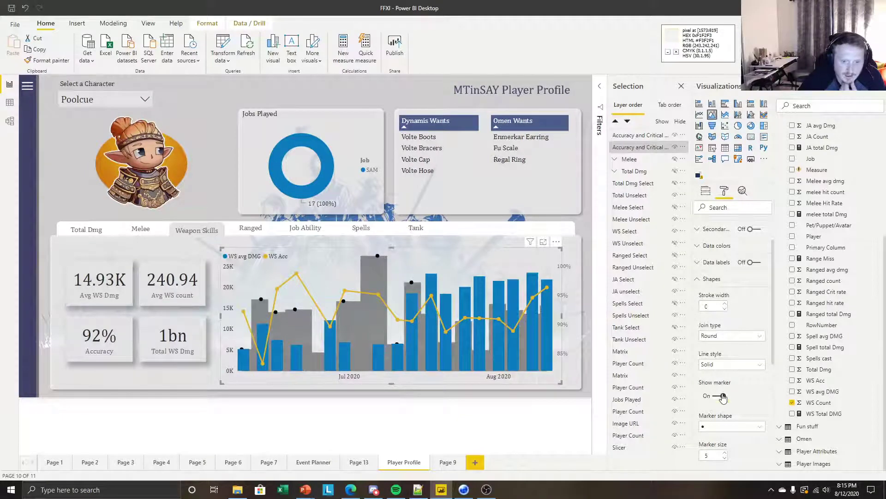
pyautogui.click(539, 430)
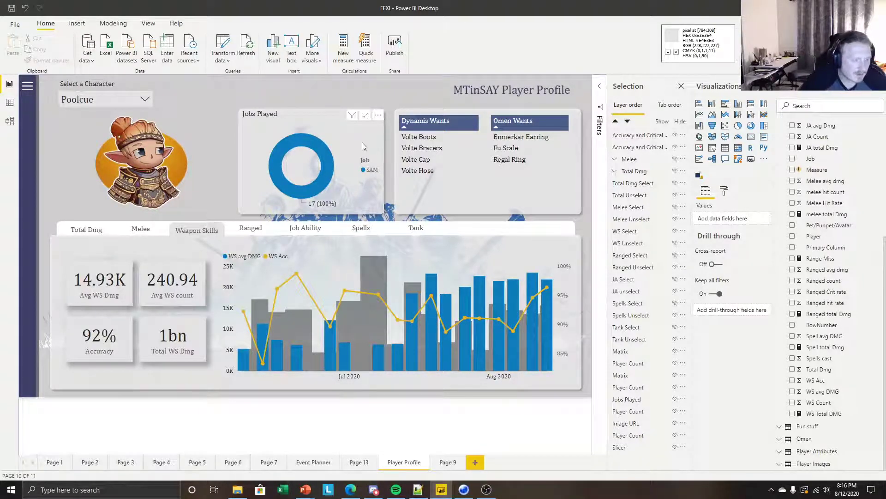
# Check the combo chart's tooltip for August 11, 2020 and review how it overlays the WS Count area chart
pyautogui.moveTo(300, 359)
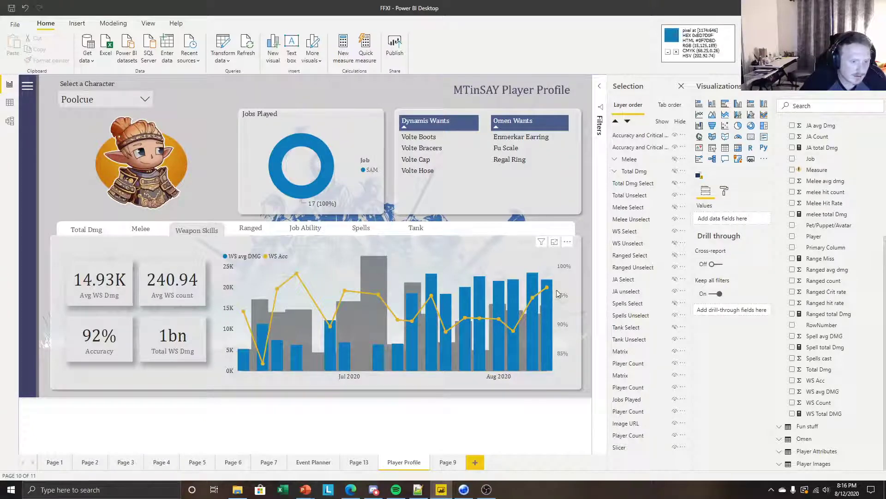
pyautogui.moveTo(546, 292)
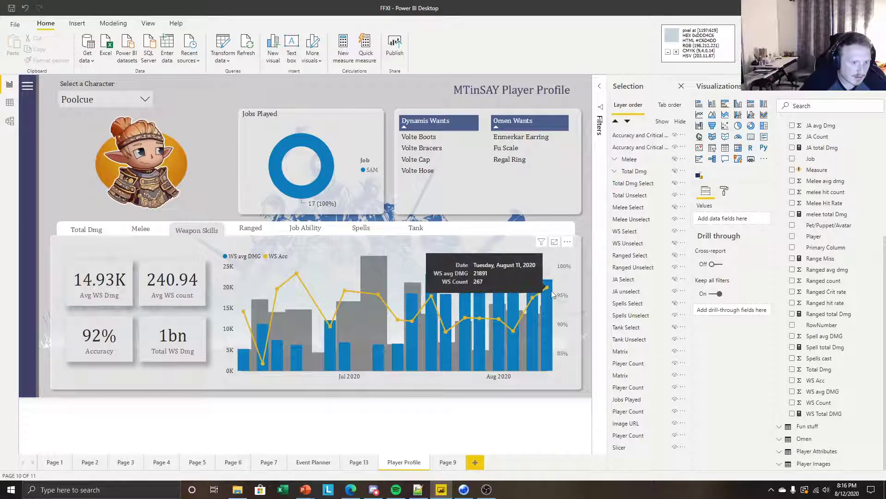
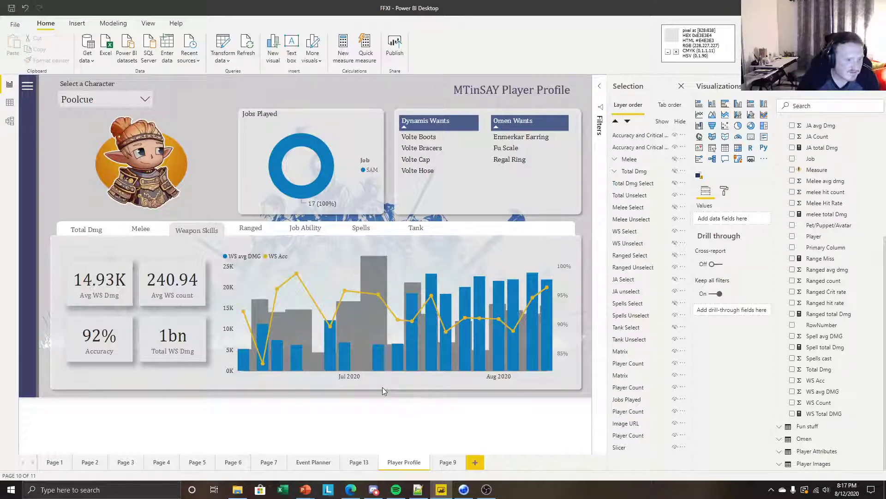
pyautogui.click(544, 260)
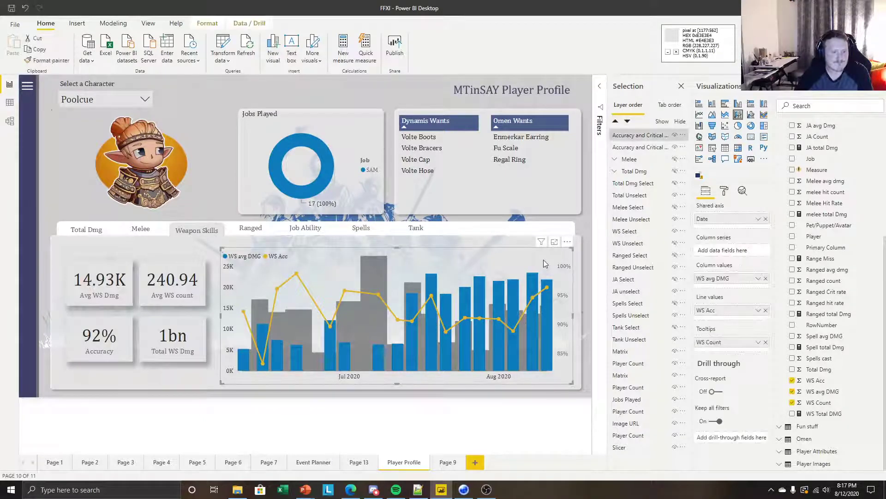
pyautogui.click(496, 418)
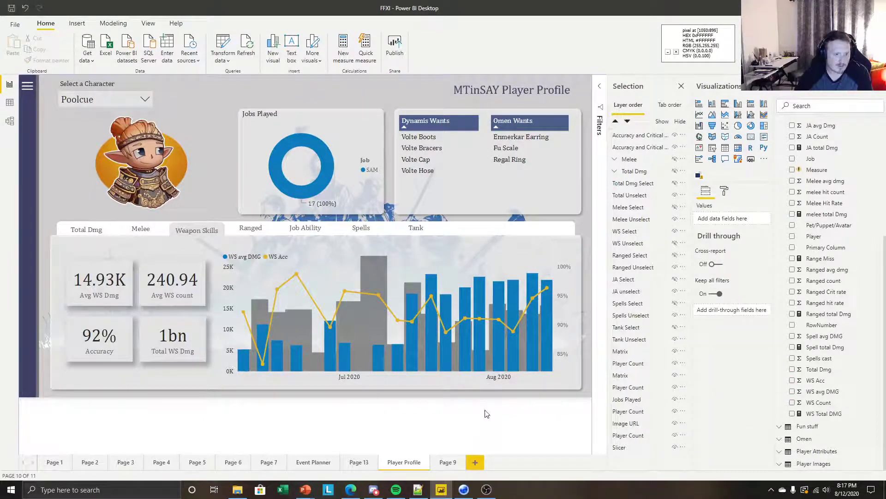
# Add a new blank page to the report
pyautogui.click(522, 257)
pyautogui.click(504, 424)
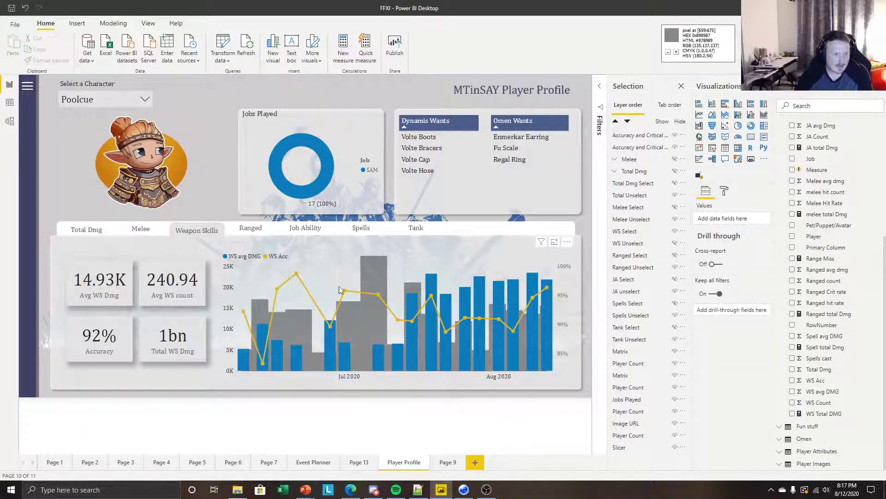
pyautogui.click(475, 463)
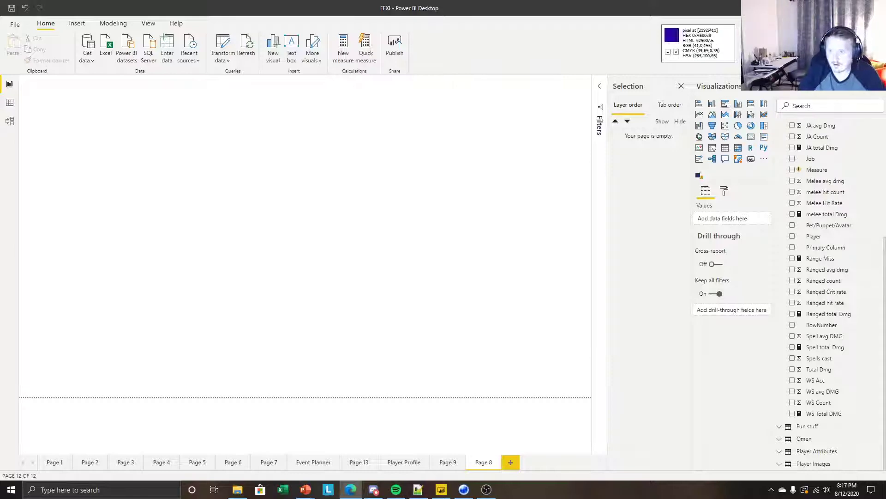
# Switch to the browser, open the "Use report page tooltips" article in the Power BI guidance documentation, and read its suggestions and example scenarios
pyautogui.moveTo(885, 5); pyautogui.dragTo(369, 2)
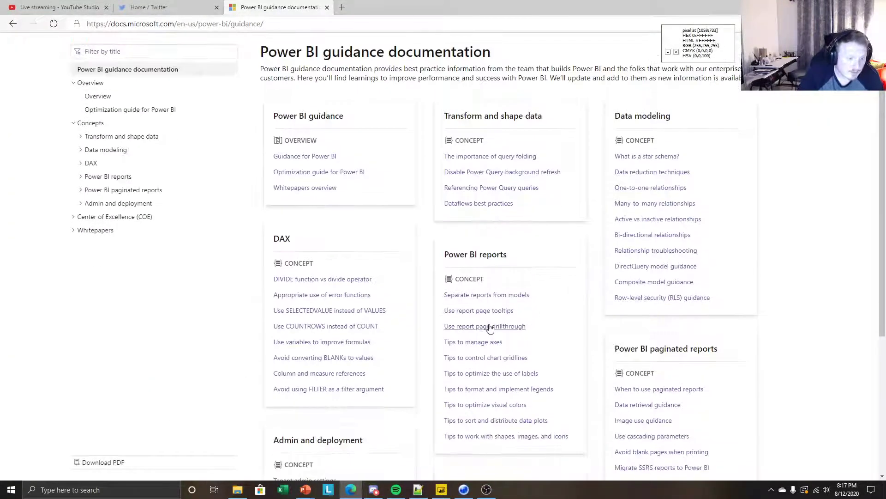
pyautogui.click(485, 312)
pyautogui.scroll(-3, 439, 272)
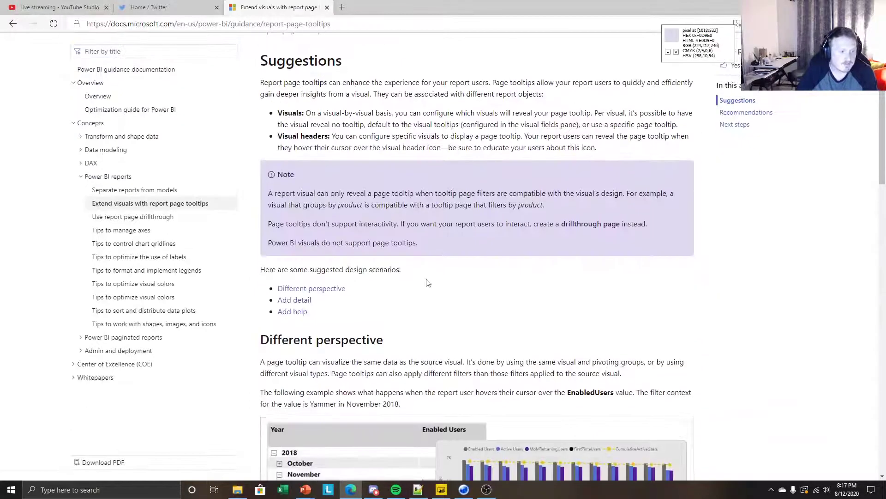
pyautogui.scroll(3, 415, 280)
pyautogui.scroll(-7, 438, 240)
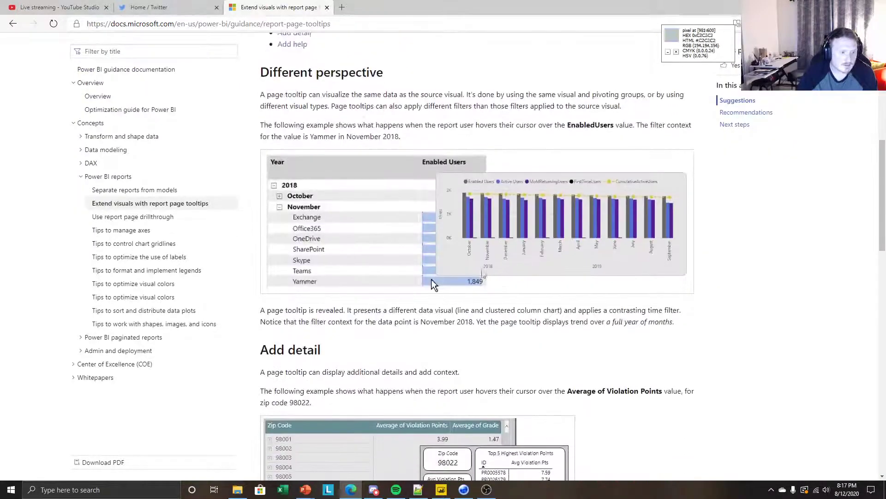
pyautogui.scroll(3, 383, 279)
pyautogui.scroll(3, 383, 279)
pyautogui.scroll(-4, 401, 276)
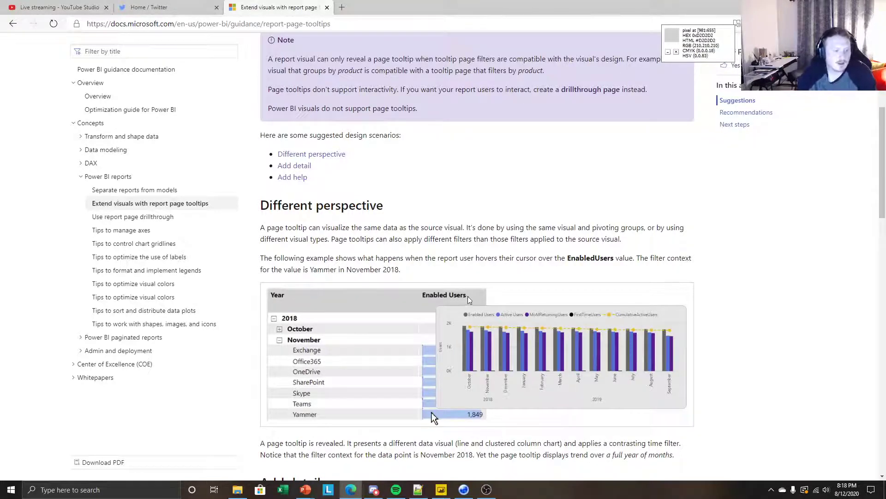
pyautogui.scroll(-3, 461, 244)
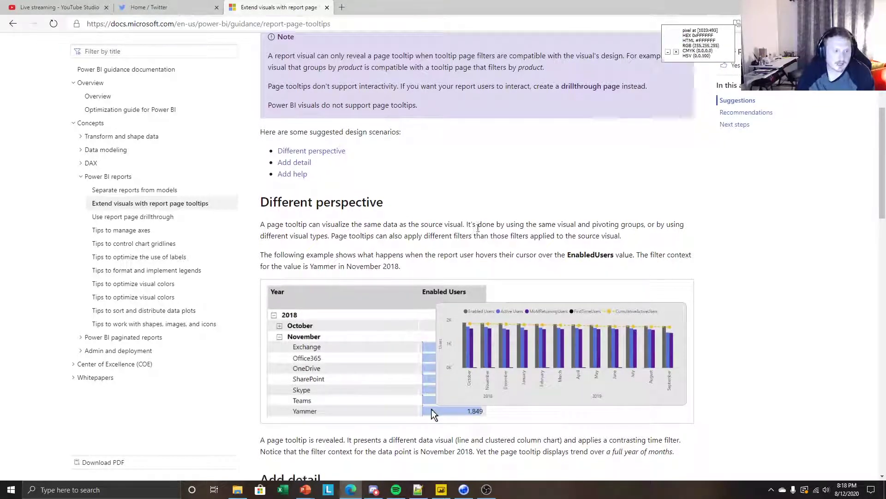
pyautogui.scroll(-3, 474, 346)
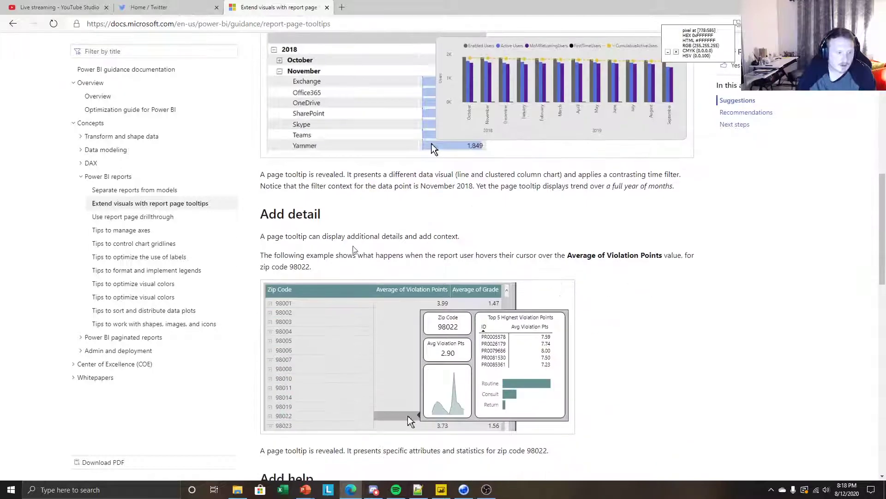
pyautogui.scroll(-9, 646, 303)
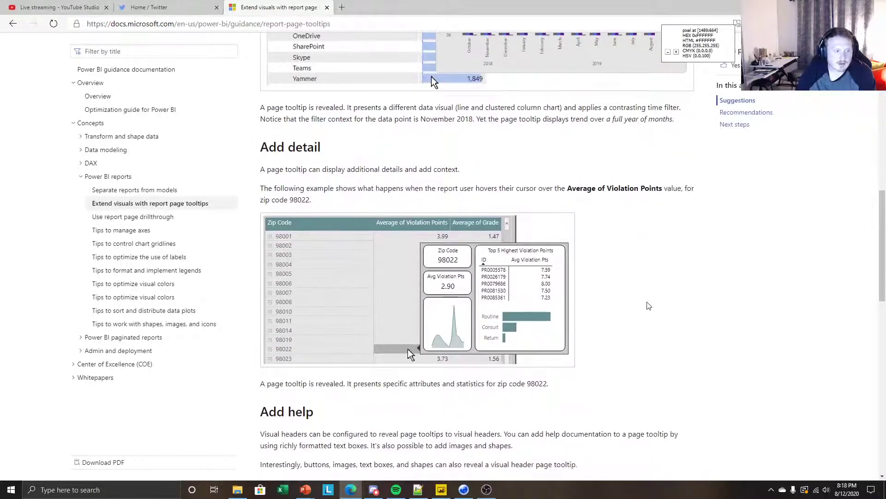
pyautogui.scroll(3, 446, 337)
pyautogui.scroll(-9, 447, 334)
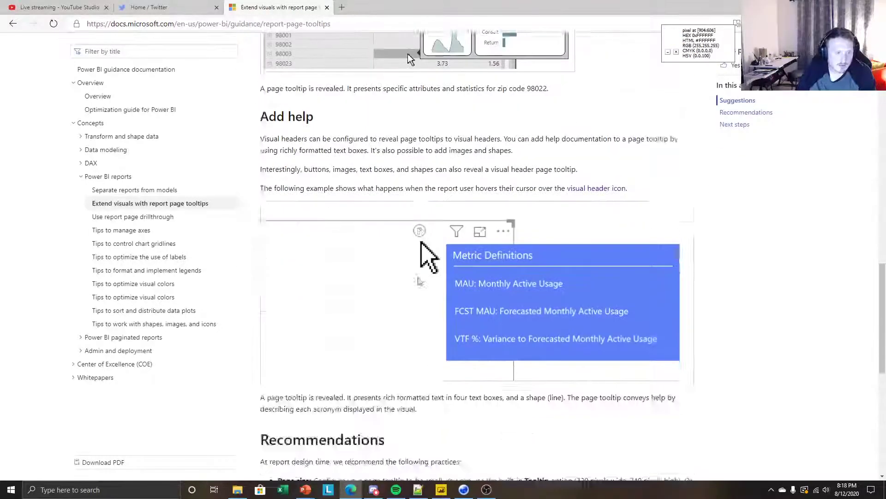
pyautogui.scroll(9, 403, 237)
pyautogui.scroll(15, 404, 239)
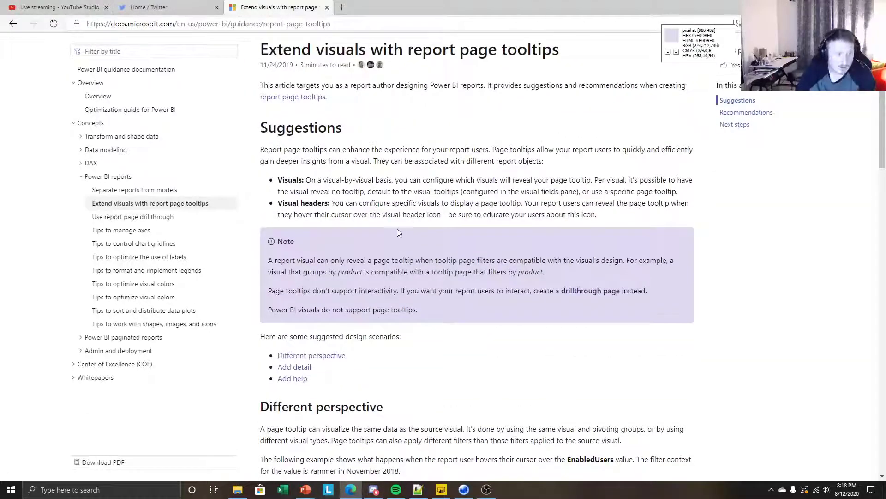
pyautogui.scroll(2, 397, 229)
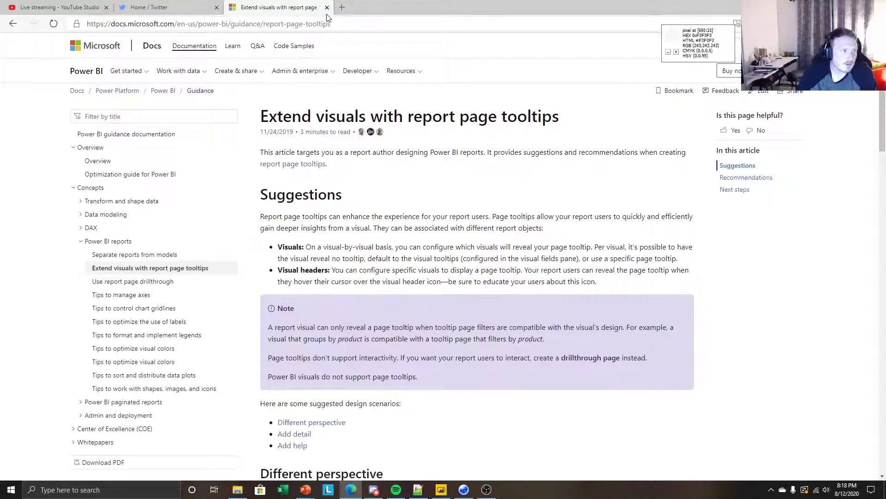
# Switch back to Power BI Desktop and set the new blank page's size type to Tooltip
pyautogui.hotkey('alt', 'Tab')
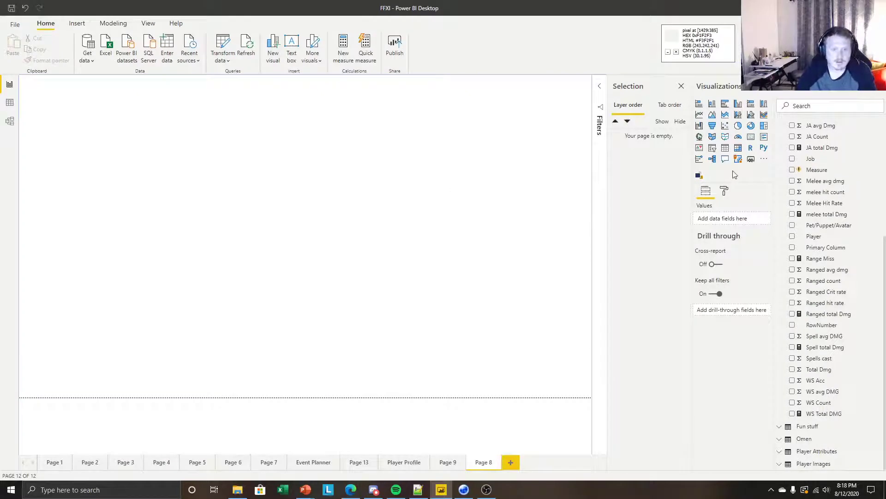
pyautogui.click(724, 191)
pyautogui.click(714, 241)
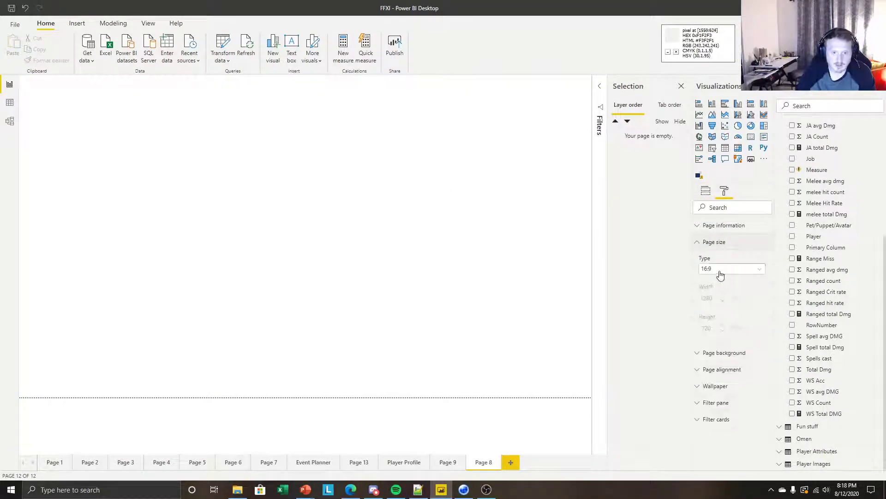
pyautogui.click(720, 269)
pyautogui.click(711, 309)
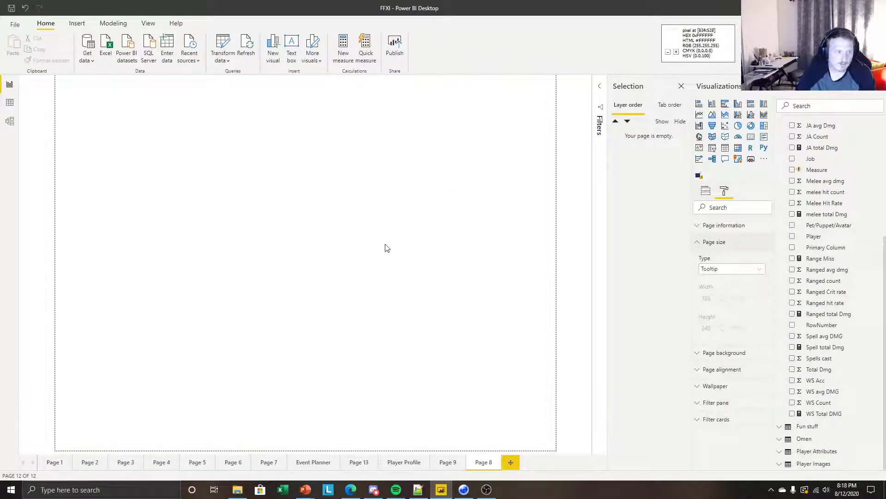
# Set the view of the tooltip-sized page to Actual size
pyautogui.click(147, 23)
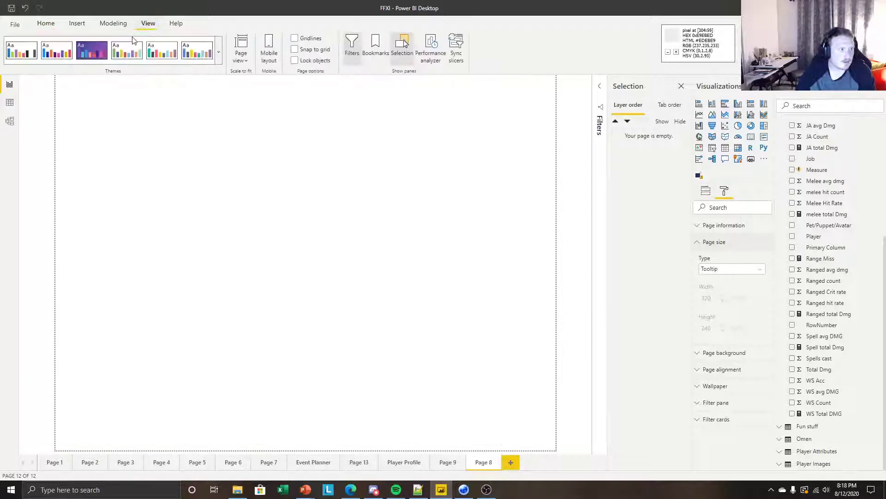
pyautogui.click(241, 54)
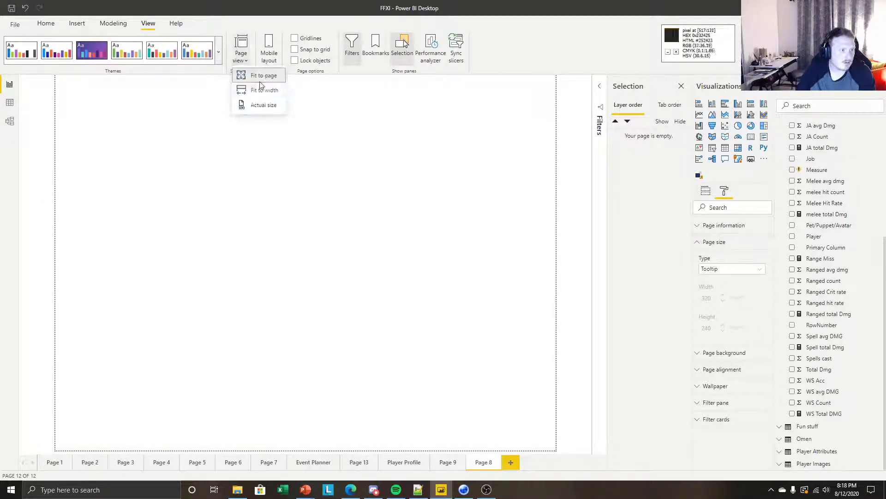
pyautogui.click(255, 106)
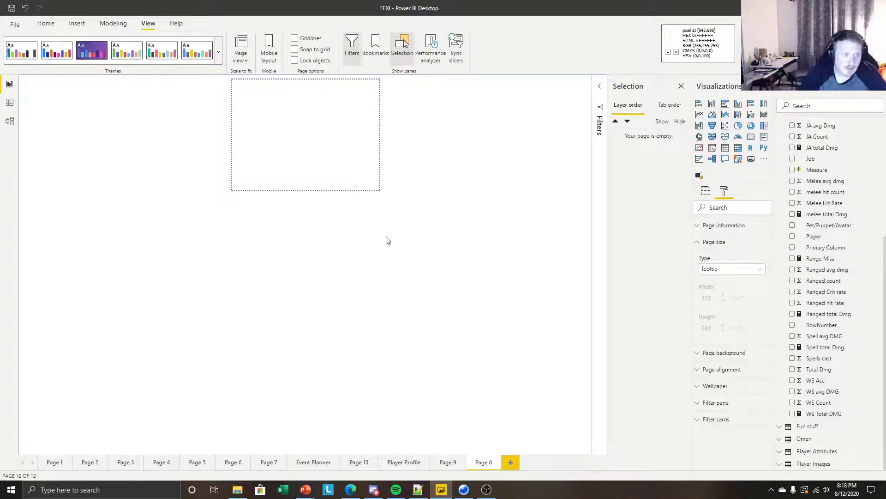
# Try the Custom page size type to see its width and height options, and restore the Tooltip type
pyautogui.click(732, 270)
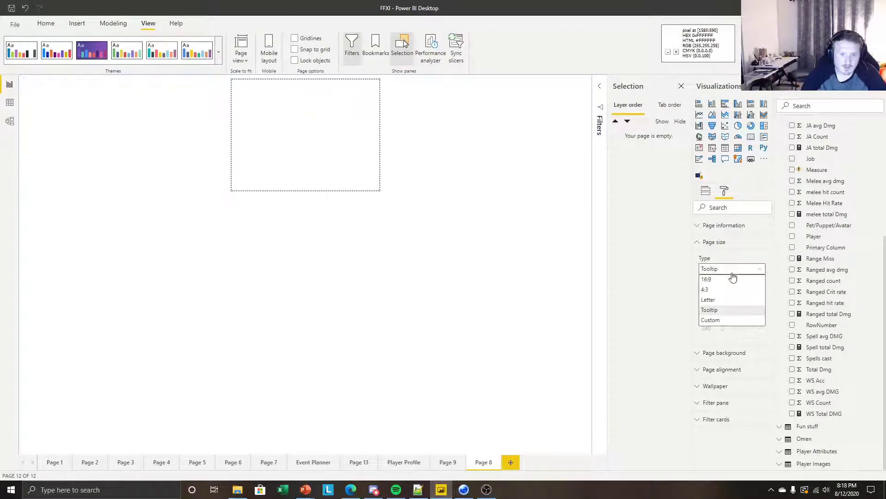
pyautogui.click(723, 320)
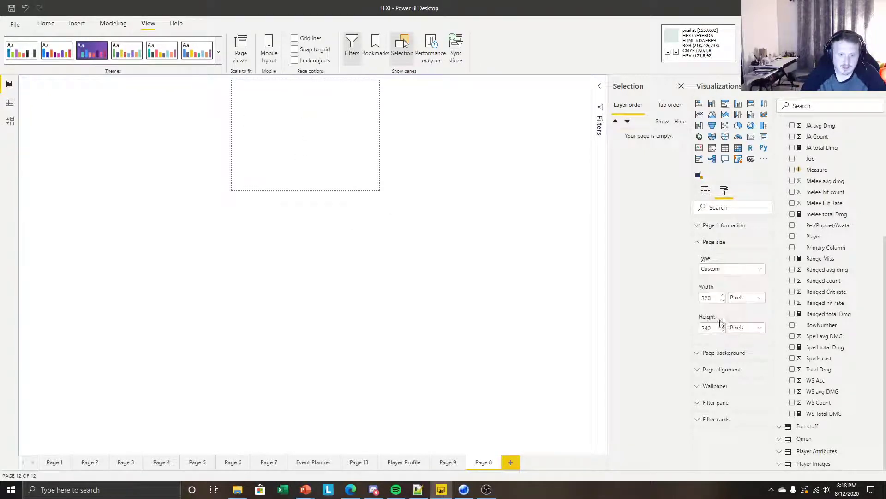
pyautogui.click(724, 270)
pyautogui.click(709, 309)
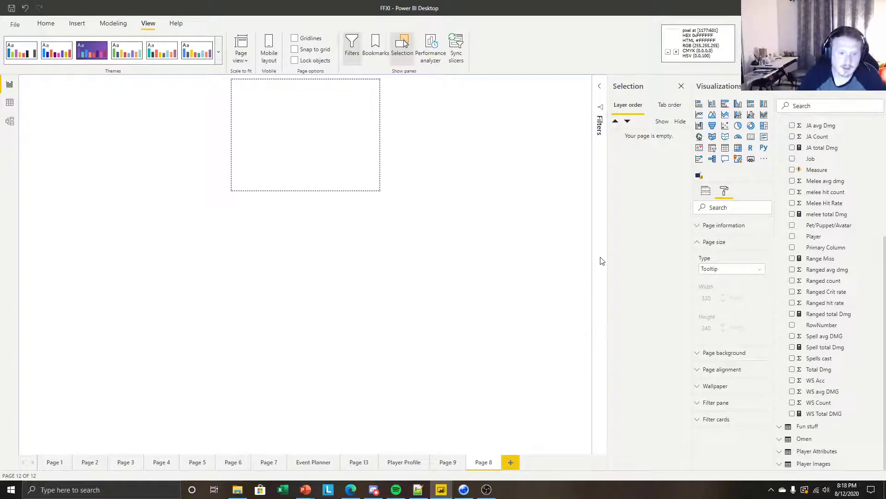
# Turn on the Tooltip option in the page information of Page 8
pyautogui.click(713, 226)
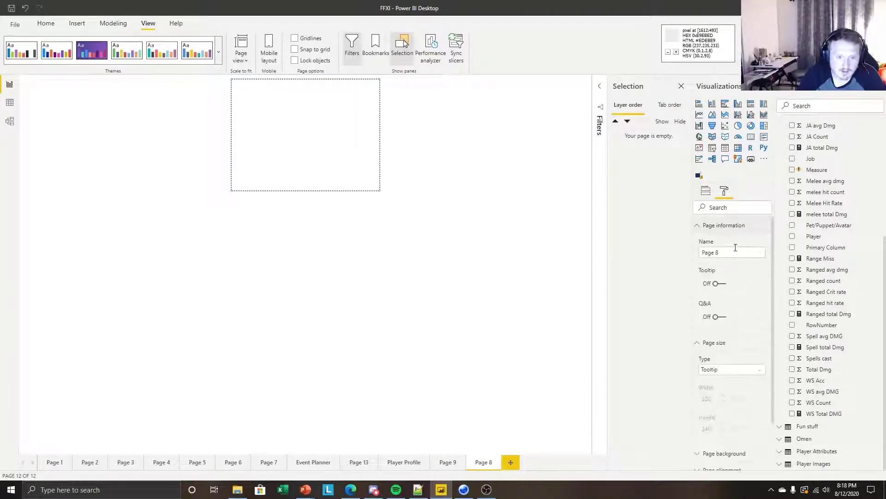
pyautogui.click(716, 284)
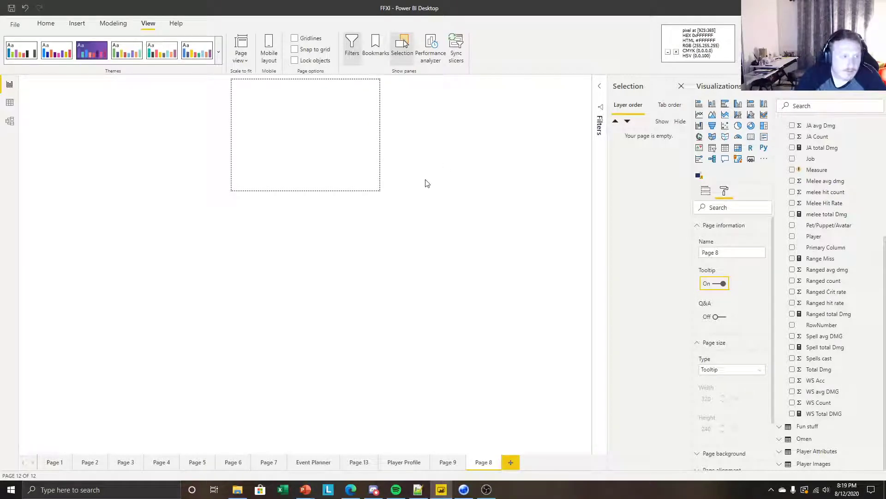
# Review the Weapon Skills combo chart on the Player Profile page and glance at the tooltip article in the browser
pyautogui.click(472, 200)
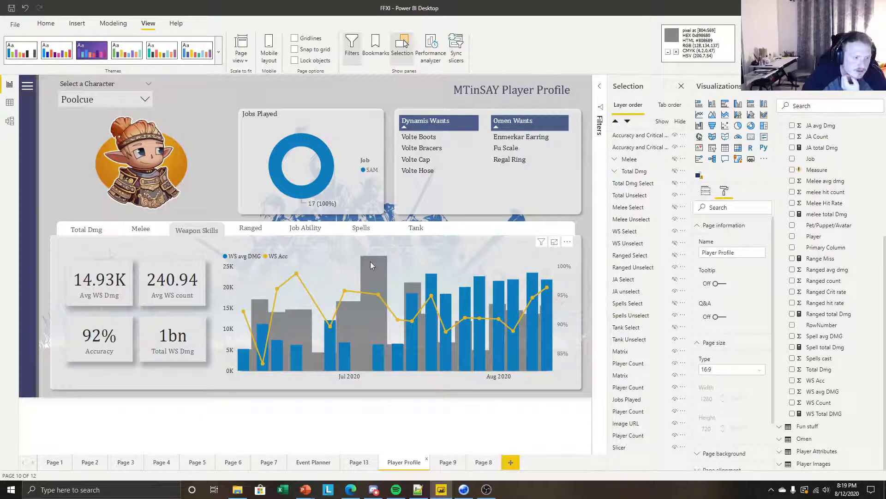
pyautogui.moveTo(378, 294)
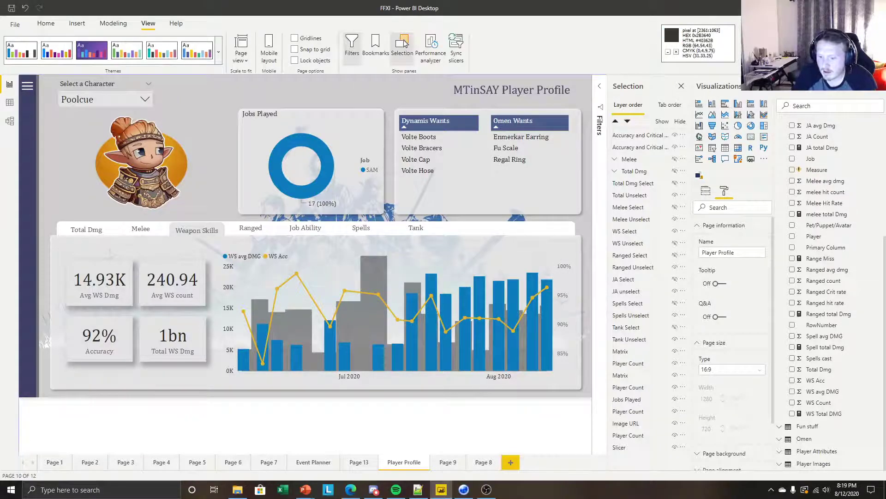
pyautogui.hotkey('alt', 'Tab')
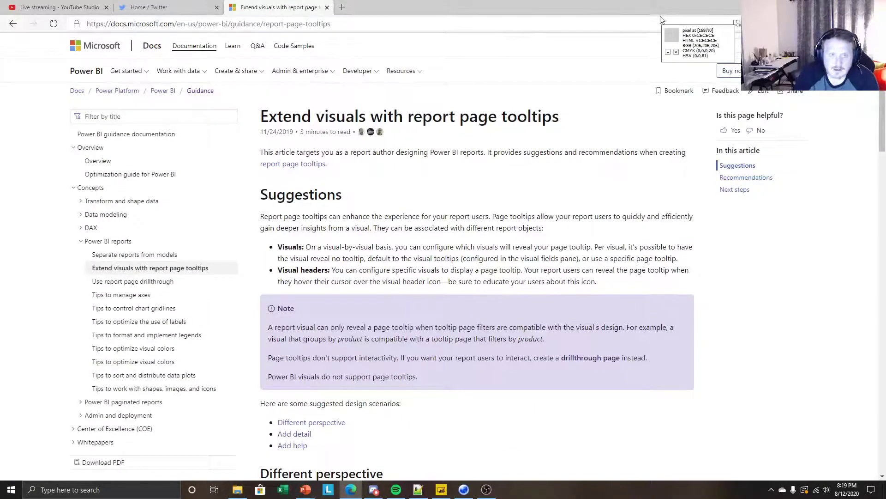
pyautogui.hotkey('alt', 'Tab')
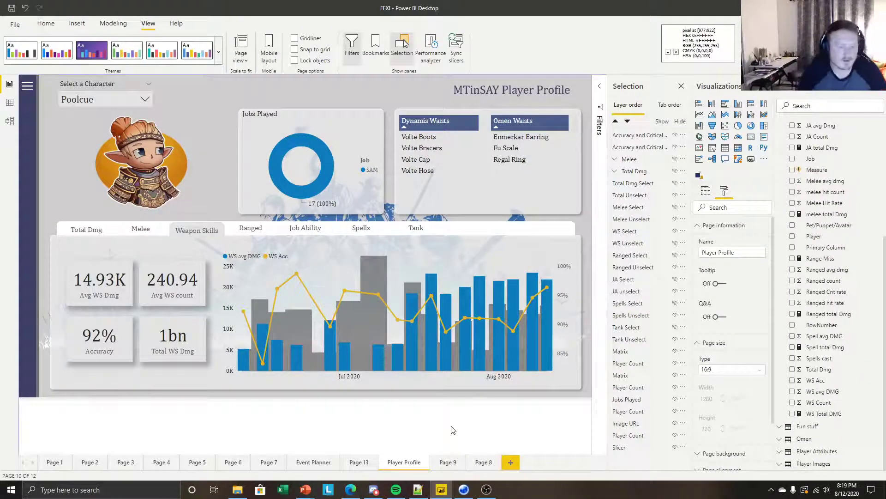
# Rename Page 8 as "WS Tooltip"
pyautogui.click(482, 462)
pyautogui.rightClick(480, 464)
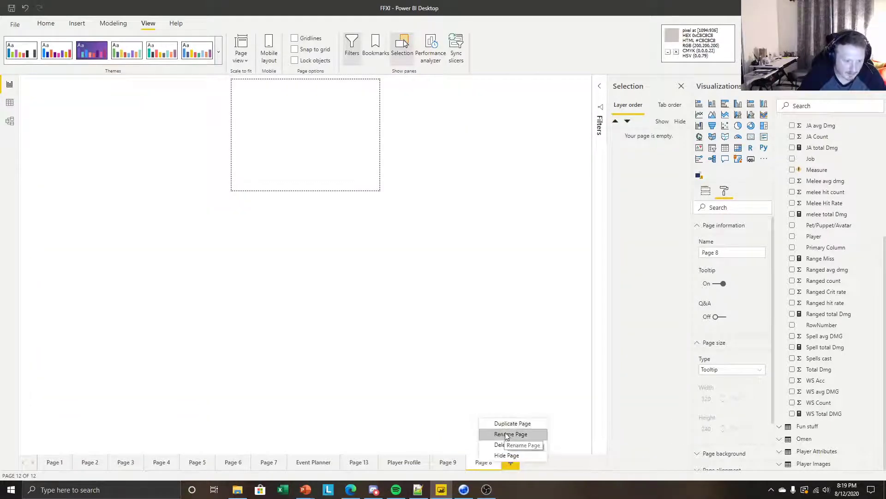
pyautogui.click(499, 431)
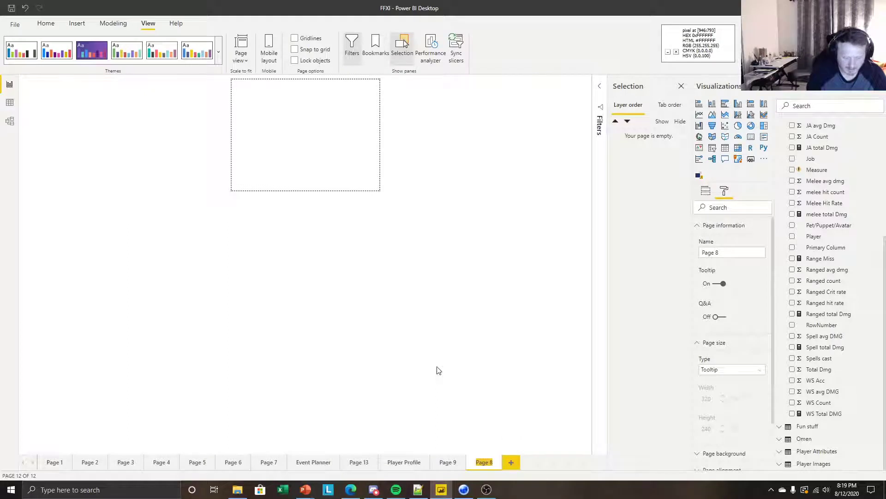
pyautogui.write('WS T')
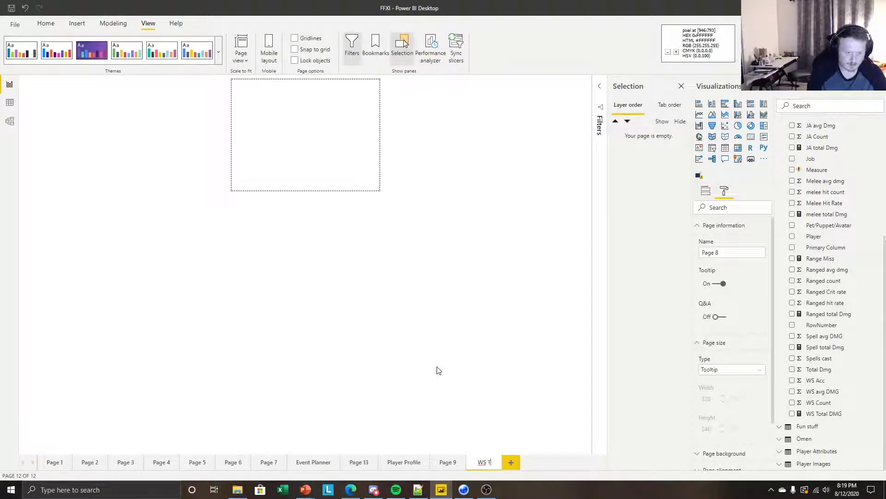
pyautogui.write('ooltip')
pyautogui.press('Return')
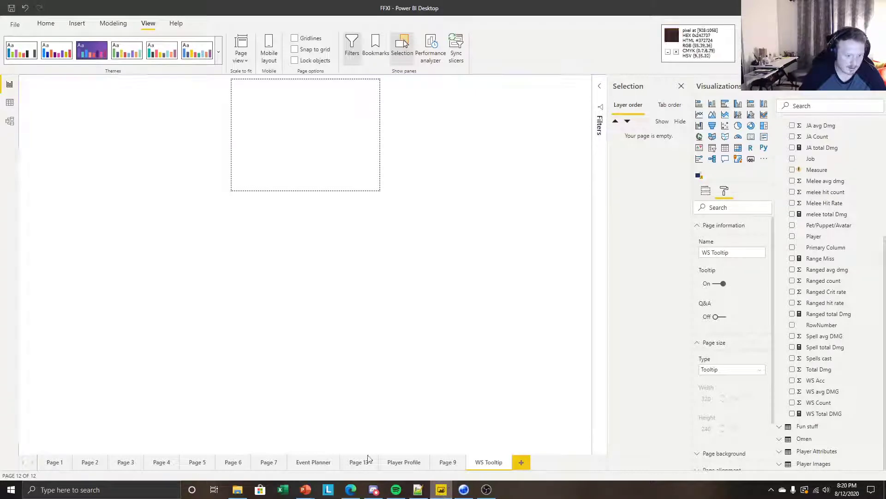
# Look at the Weapon Skills chart on the Player Profile page, return to WS Tooltip and check its field settings
pyautogui.click(406, 462)
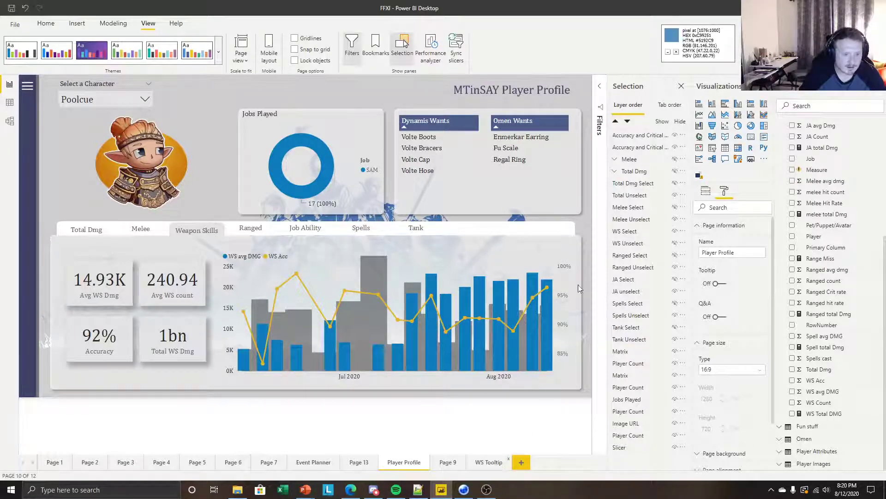
pyautogui.click(497, 462)
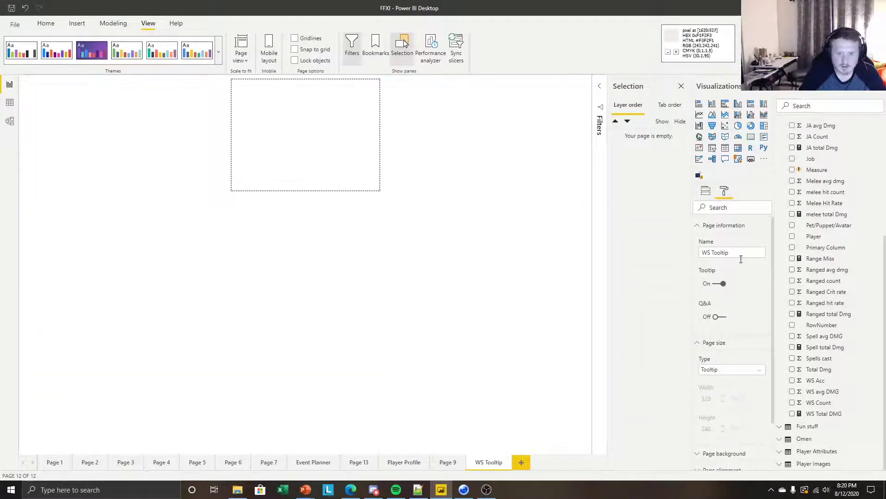
pyautogui.click(706, 193)
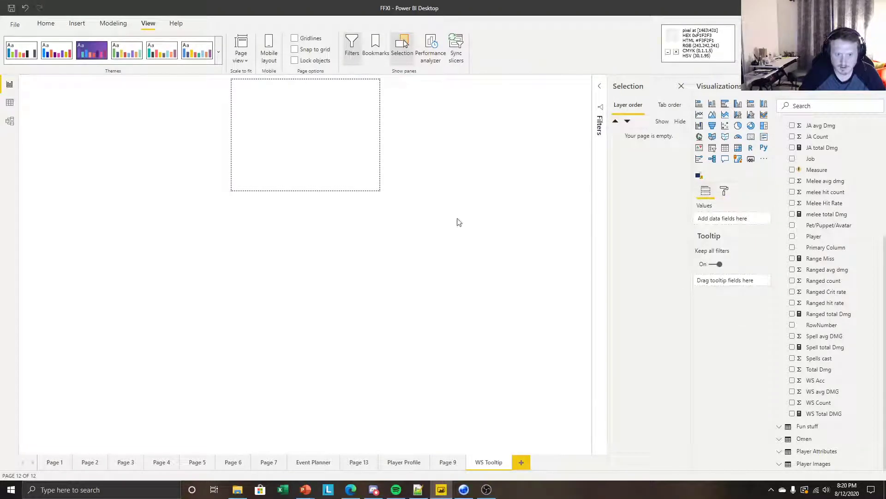
# Give the WS Tooltip page background the copied grey as a custom color and set its transparency to 0%
pyautogui.click(724, 192)
pyautogui.click(729, 259)
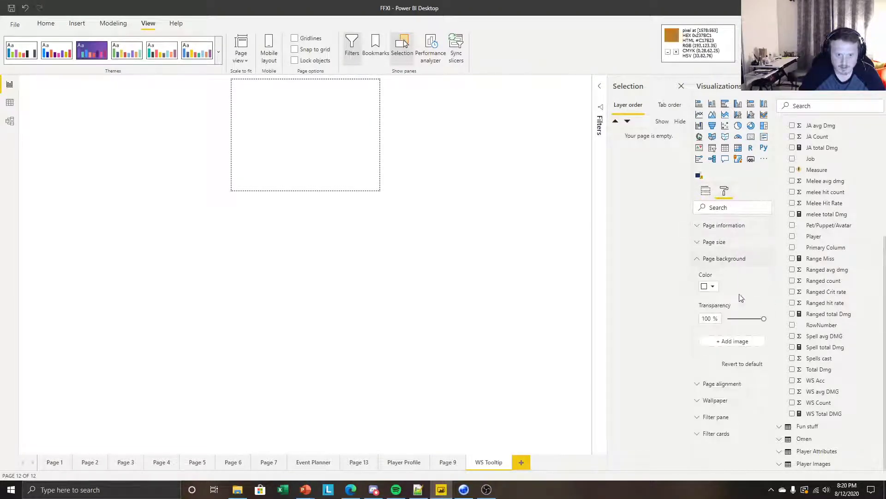
pyautogui.click(713, 287)
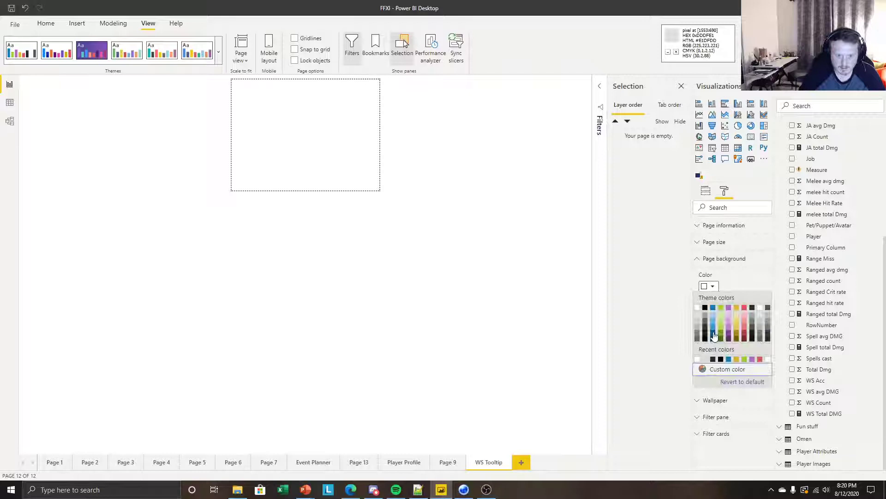
pyautogui.click(722, 368)
pyautogui.hotkey('ctrl', 'v')
pyautogui.click(753, 382)
pyautogui.click(625, 331)
pyautogui.moveTo(764, 317); pyautogui.dragTo(661, 327)
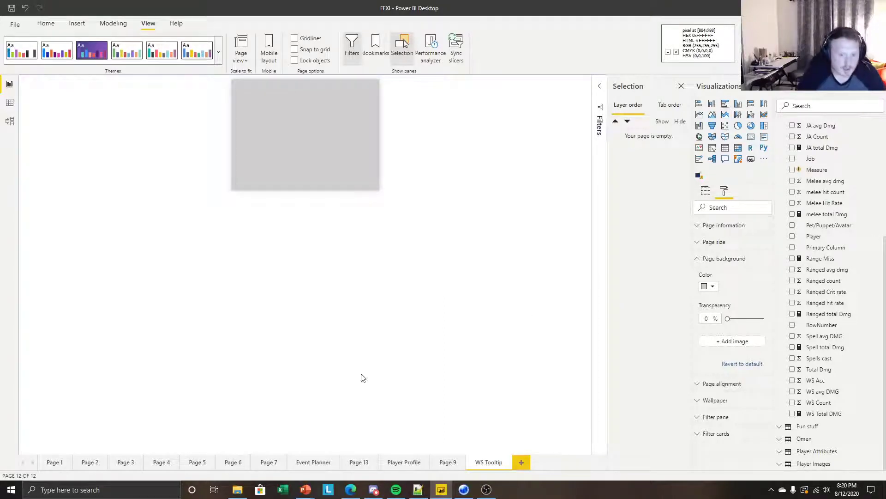
# Add a WS Count card to the tooltip page, sized to about half the page and placed in its upper-left corner
pyautogui.moveTo(796, 392); pyautogui.dragTo(318, 132)
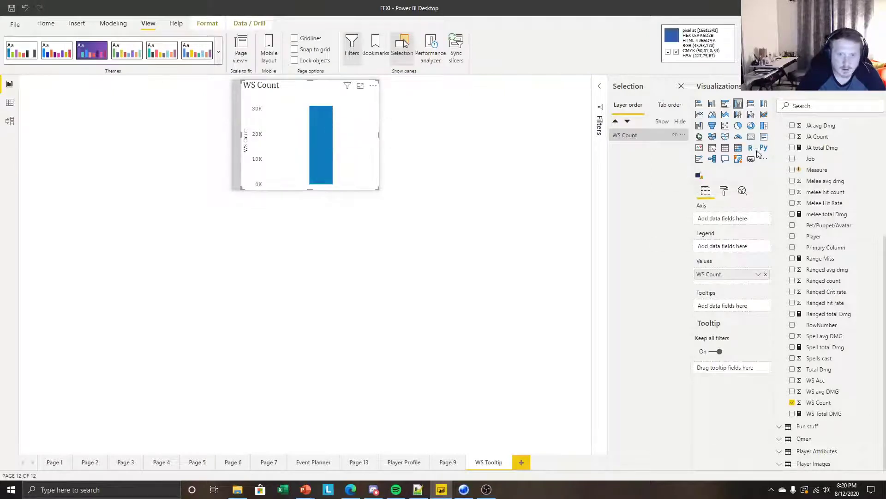
pyautogui.click(751, 137)
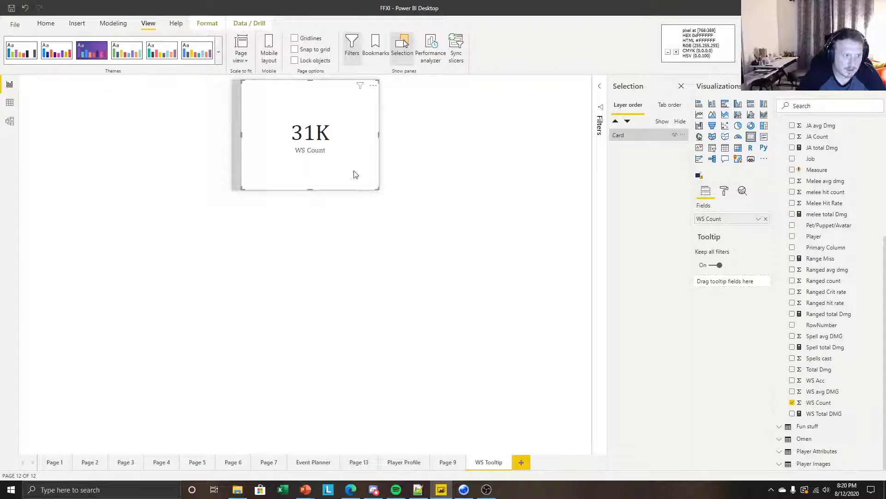
pyautogui.moveTo(378, 188); pyautogui.dragTo(299, 117)
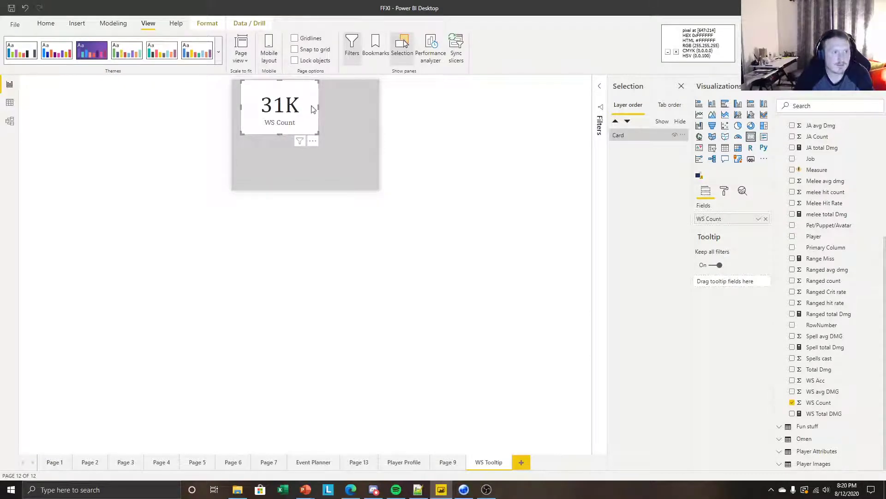
pyautogui.moveTo(312, 128); pyautogui.dragTo(304, 123)
# Set the WS Count card's data label text size to 12 pt and turn off the card's background
pyautogui.click(724, 191)
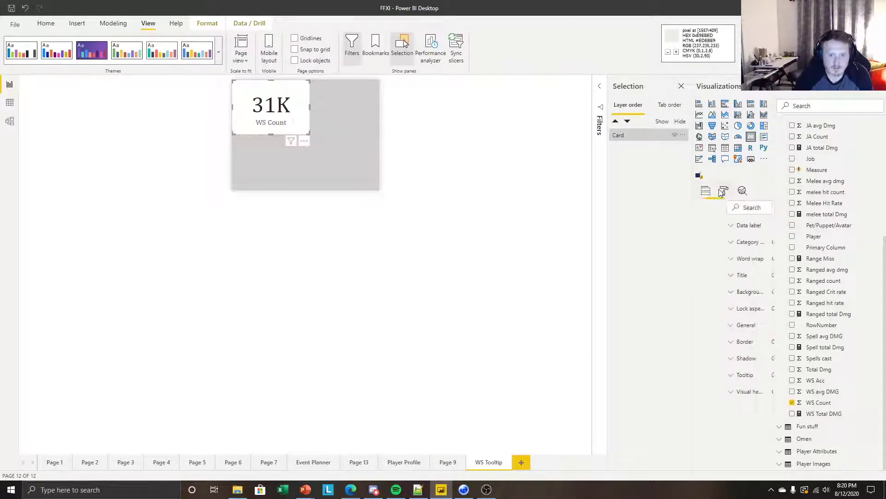
pyautogui.click(703, 227)
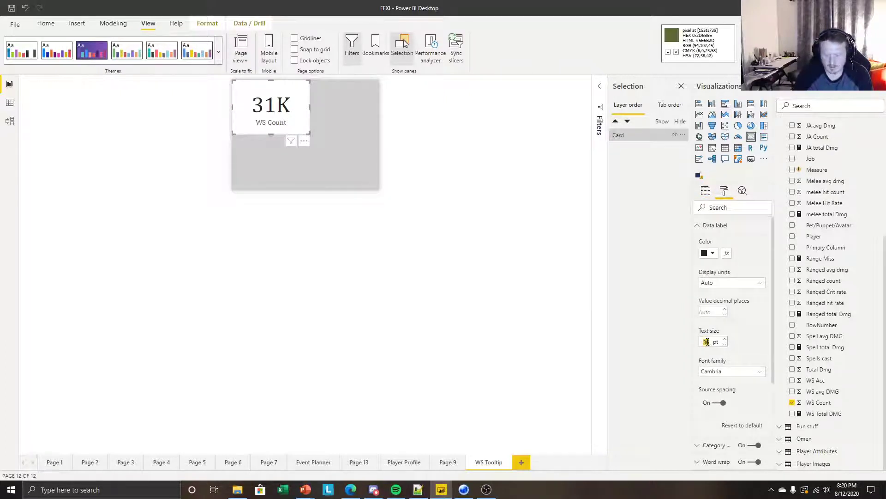
pyautogui.write('12')
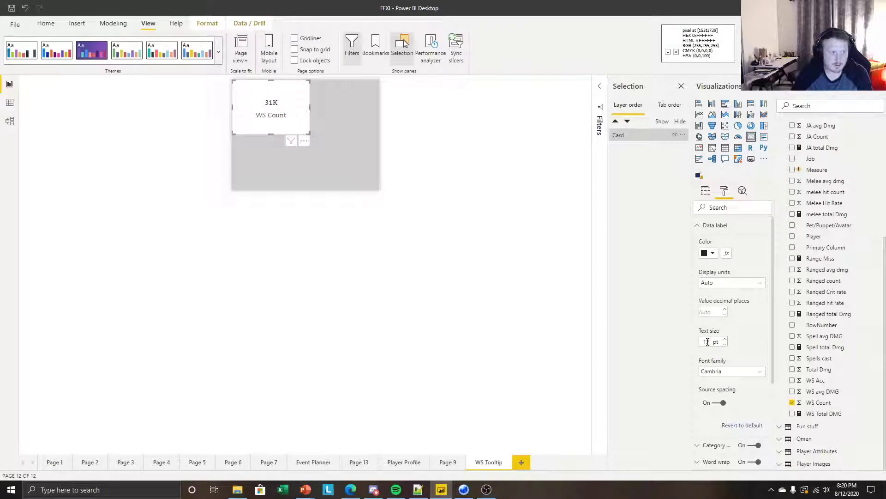
pyautogui.moveTo(299, 111); pyautogui.dragTo(299, 154)
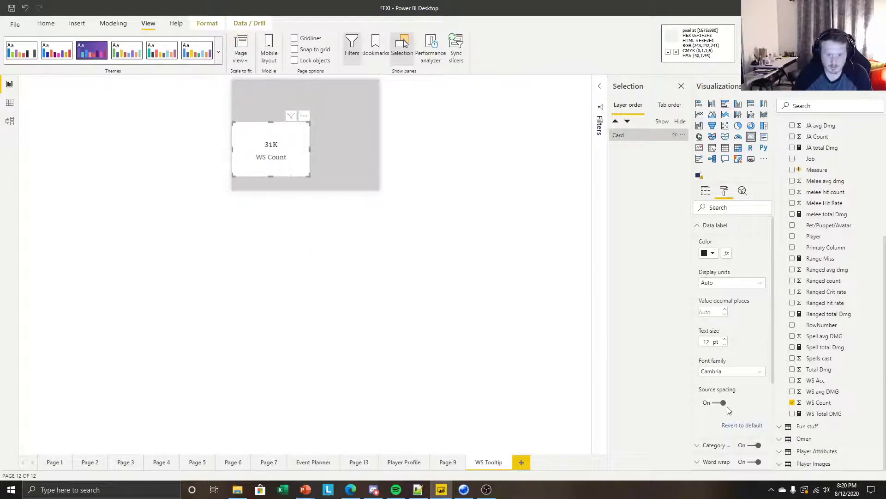
pyautogui.scroll(-3, 734, 402)
pyautogui.click(758, 363)
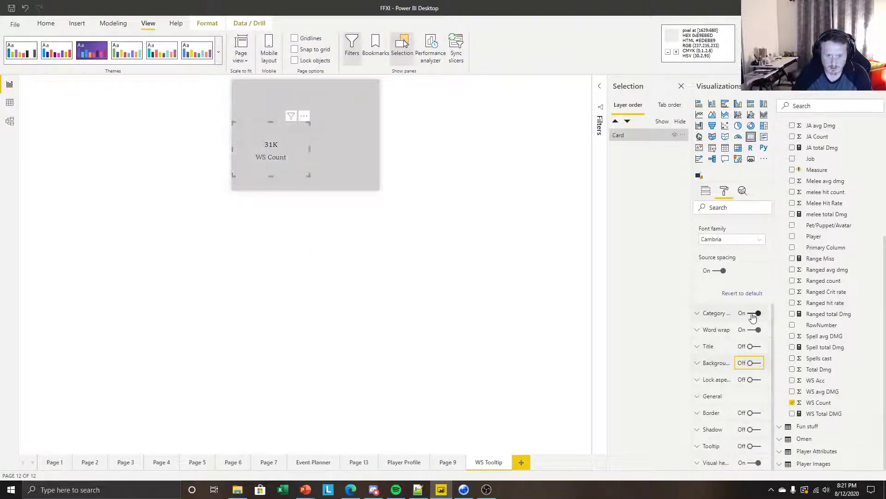
# Shrink the WS Count card to fit closely around its text and place it in the page's upper-left corner
pyautogui.moveTo(314, 158); pyautogui.dragTo(318, 173)
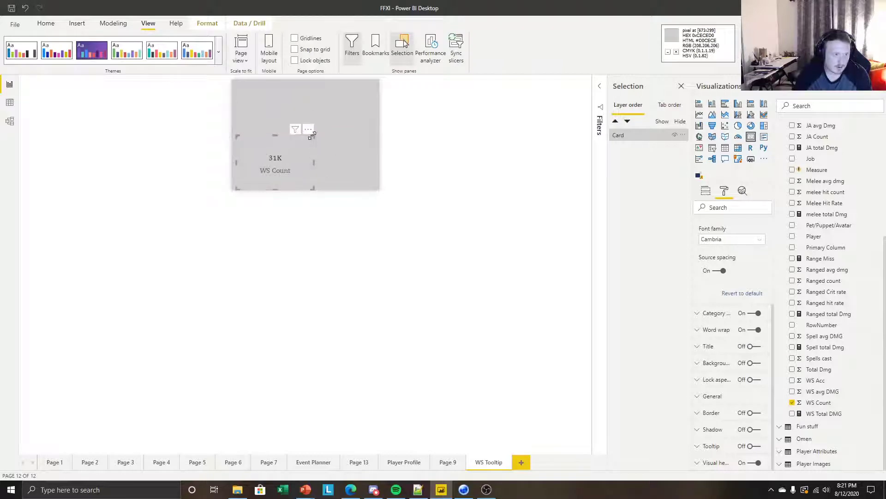
pyautogui.moveTo(313, 135); pyautogui.dragTo(284, 152)
pyautogui.moveTo(270, 109); pyautogui.dragTo(265, 78)
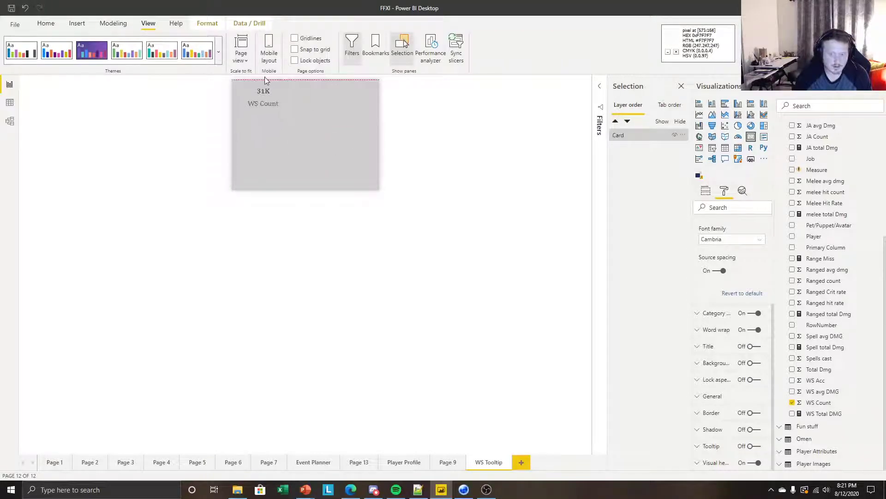
pyautogui.moveTo(238, 120); pyautogui.dragTo(248, 99)
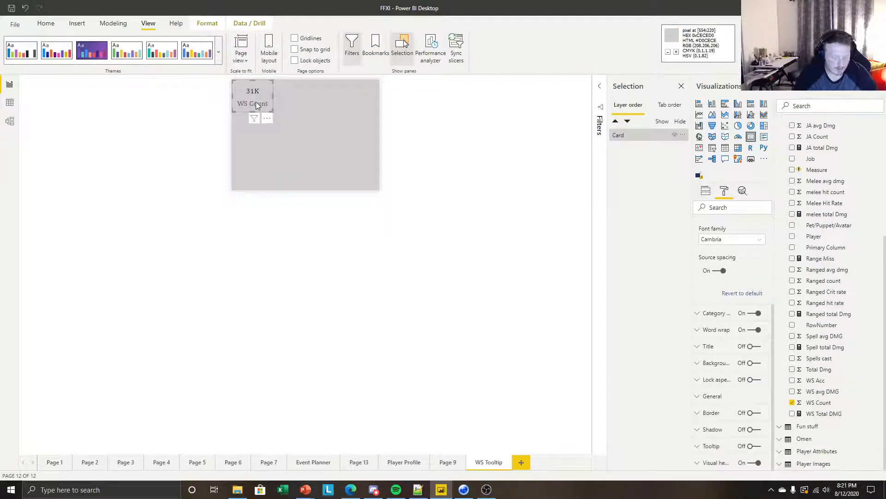
# Duplicate the WS Count card and line up both cards side by side along the page's lower edge
pyautogui.hotkey('ctrl', 'v')
pyautogui.moveTo(256, 104); pyautogui.dragTo(242, 170)
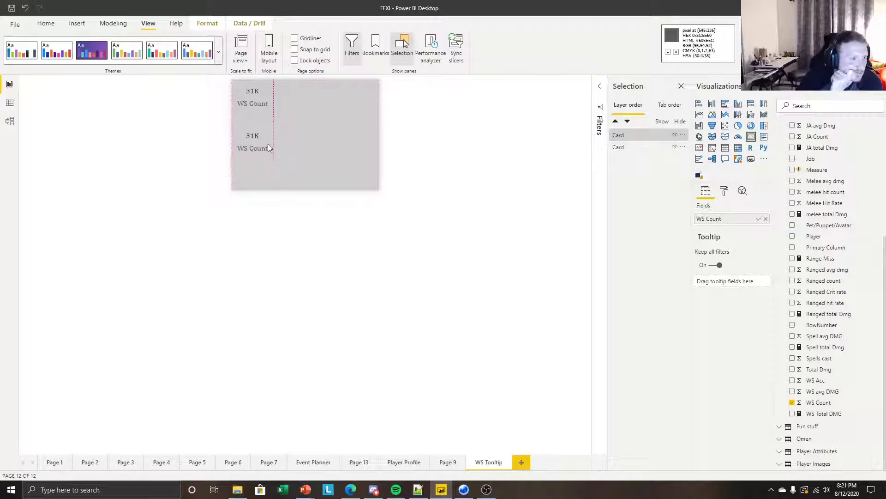
pyautogui.moveTo(270, 148); pyautogui.dragTo(269, 181)
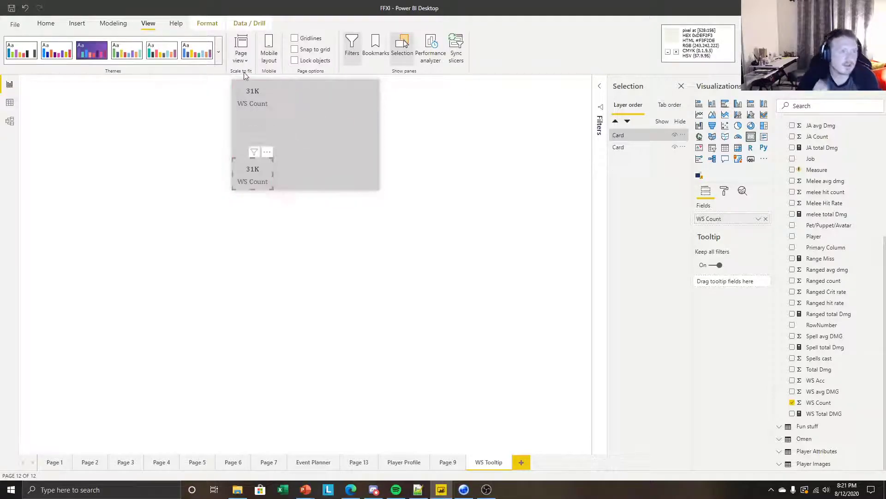
pyautogui.moveTo(244, 96); pyautogui.dragTo(245, 123)
pyautogui.moveTo(289, 173); pyautogui.dragTo(291, 173)
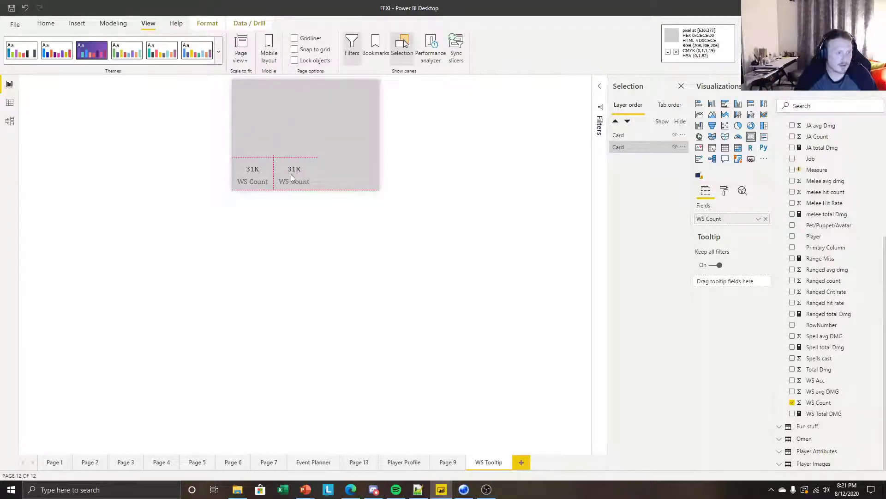
pyautogui.click(291, 214)
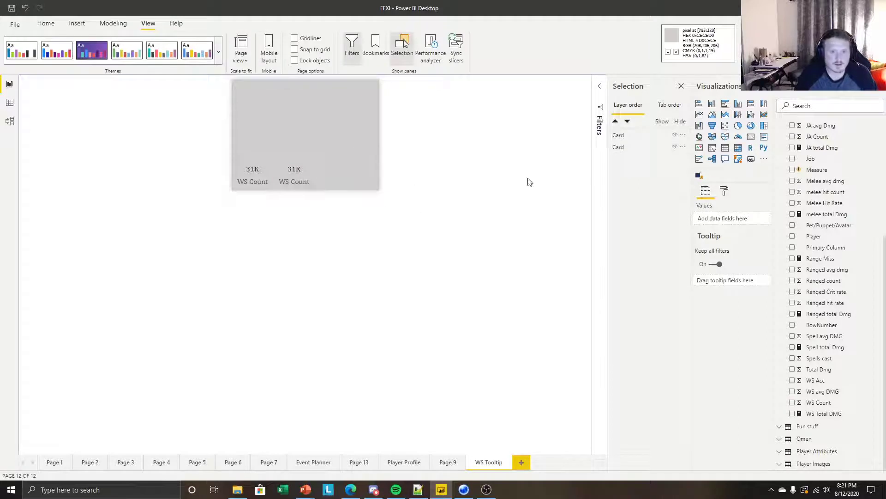
# Add an Image Grid visual using URL from the Fun stuff table as the higher quality image URL
pyautogui.click(699, 175)
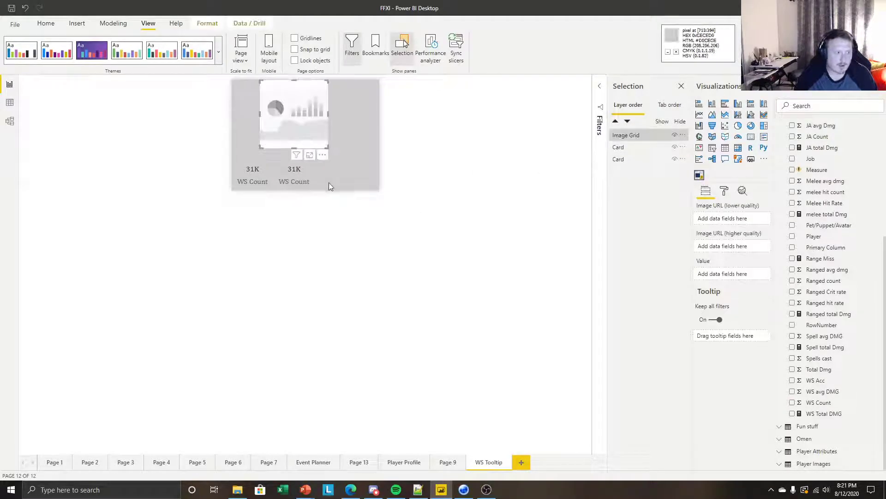
pyautogui.scroll(4, 796, 283)
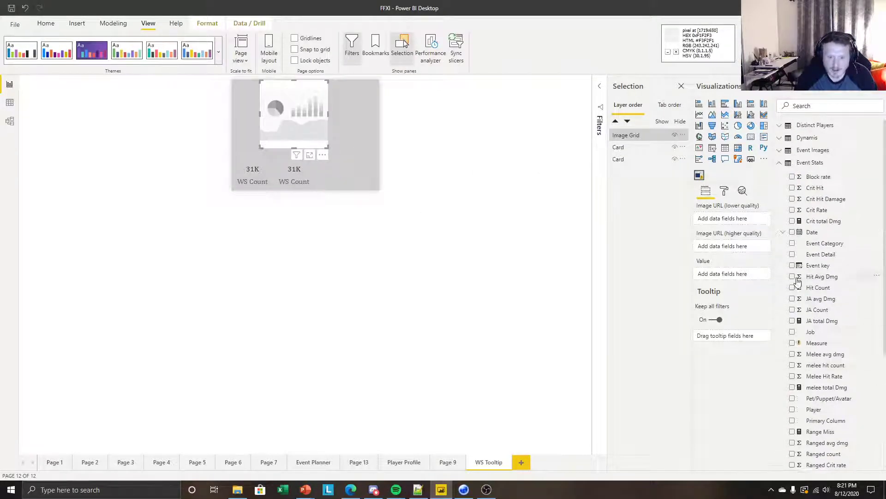
pyautogui.scroll(-4, 795, 295)
pyautogui.click(780, 428)
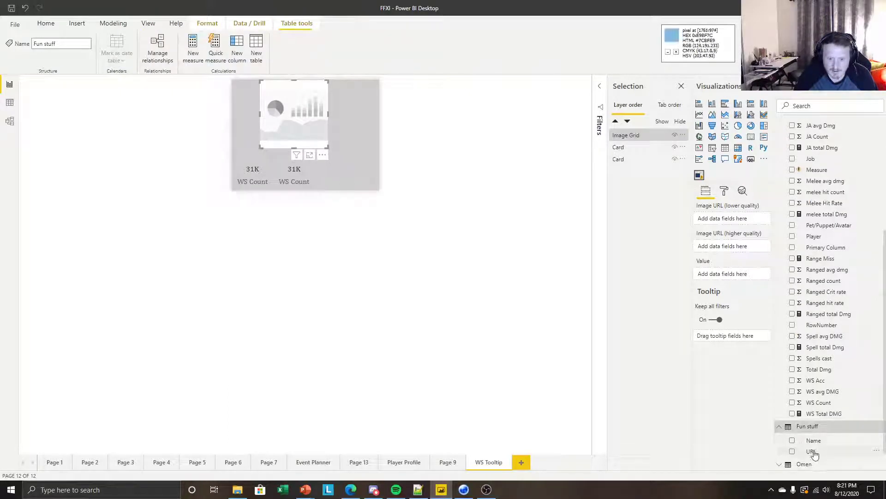
pyautogui.moveTo(810, 455); pyautogui.dragTo(727, 247)
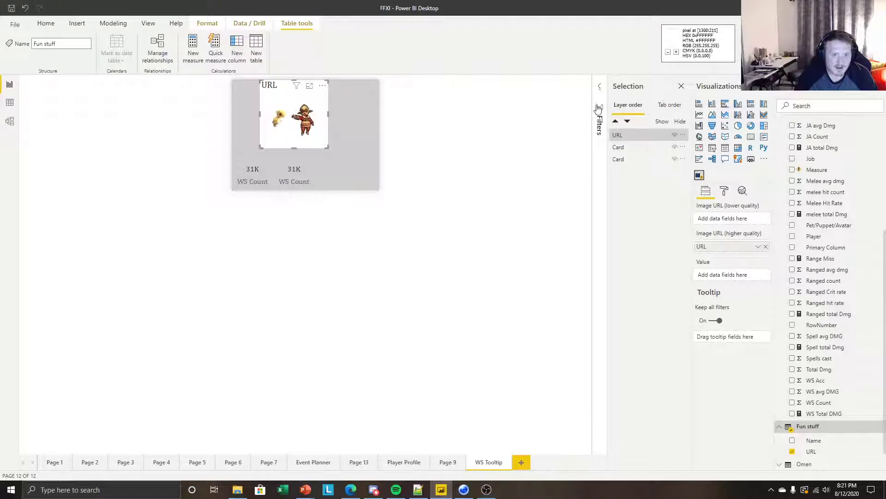
# Filter the image grid by URL to only the character in the red outfit
pyautogui.click(600, 88)
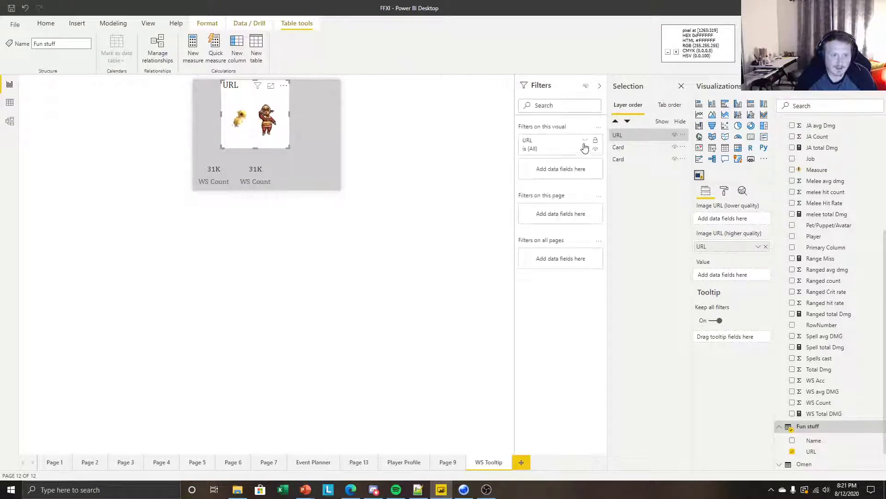
pyautogui.click(585, 141)
pyautogui.scroll(-1, 549, 245)
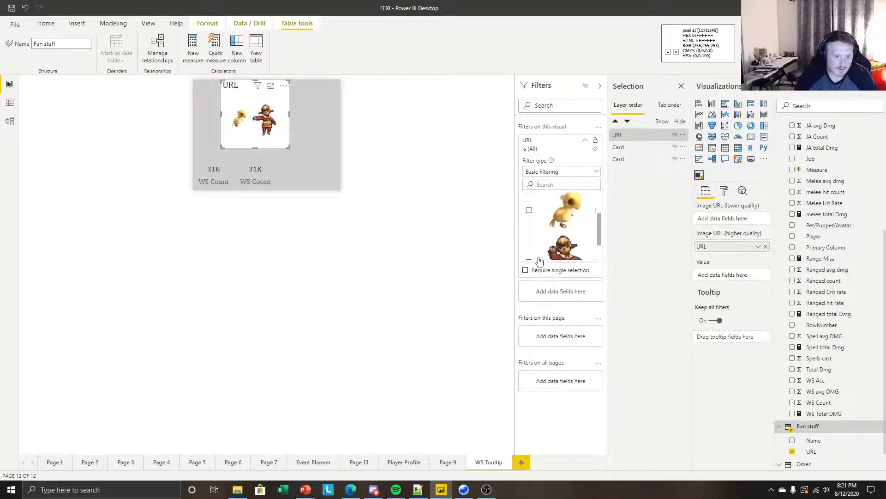
pyautogui.click(529, 259)
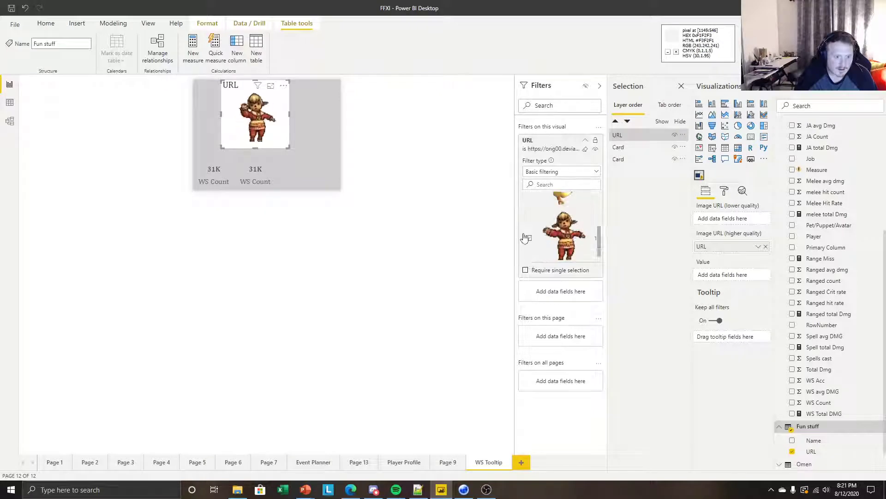
pyautogui.click(357, 204)
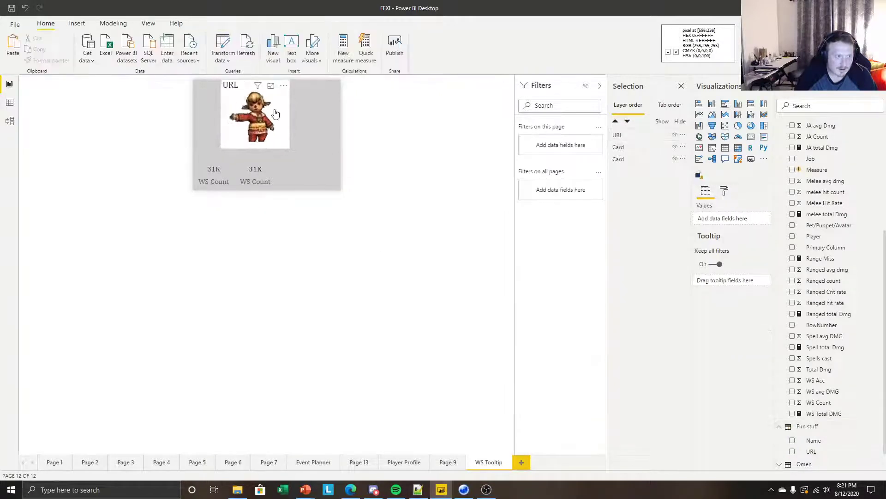
# Turn off the image grid's title, background and visual header
pyautogui.click(724, 191)
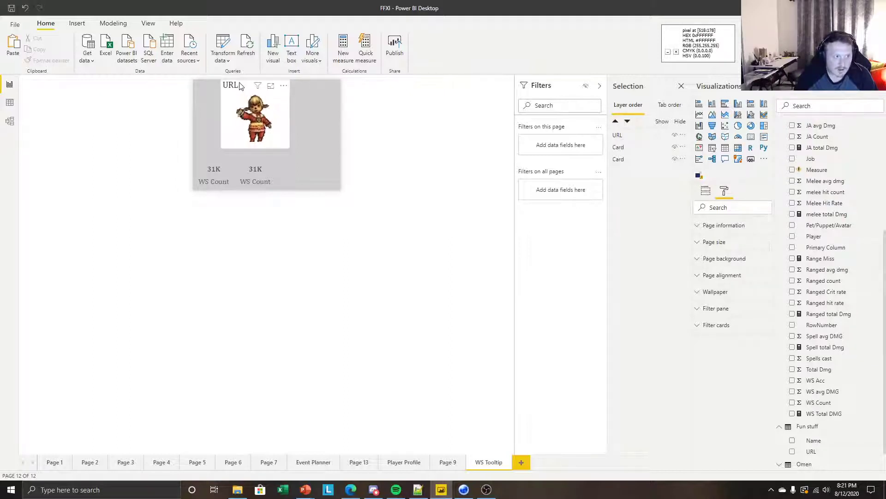
pyautogui.click(237, 108)
pyautogui.click(725, 191)
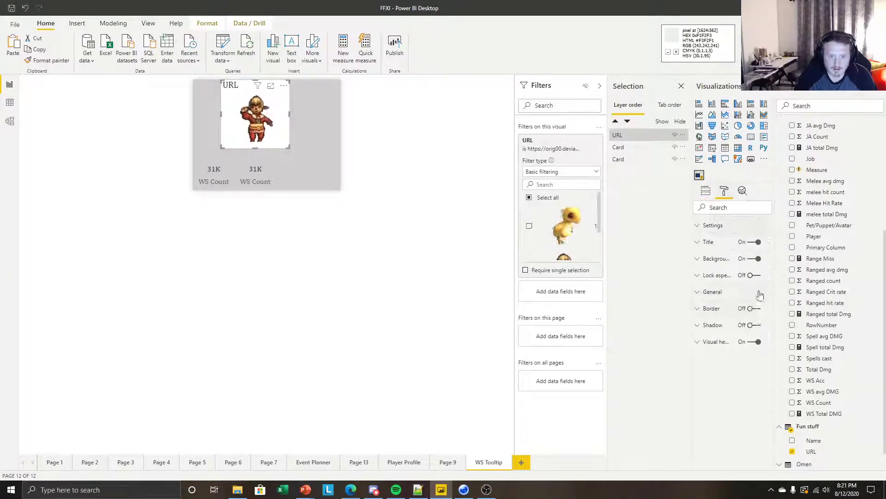
pyautogui.click(751, 258)
pyautogui.click(751, 341)
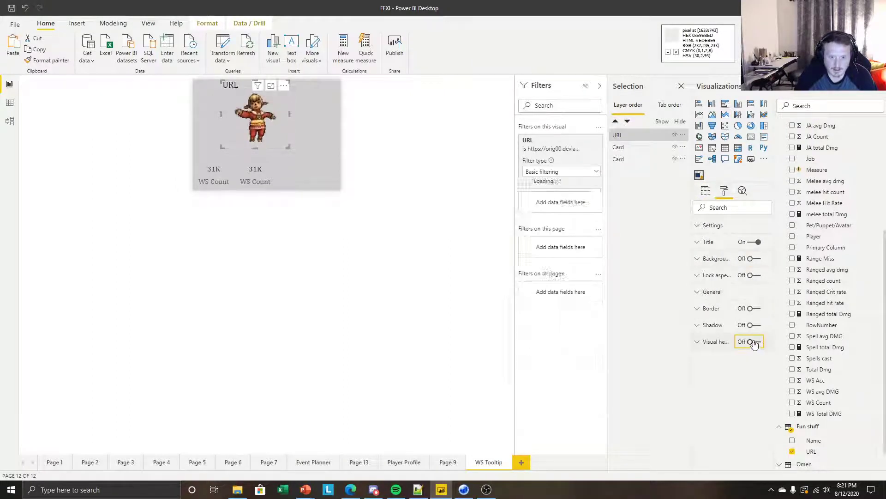
pyautogui.click(376, 272)
# Shrink the character image and position it near the middle of the tooltip page's upper edge
pyautogui.click(223, 150)
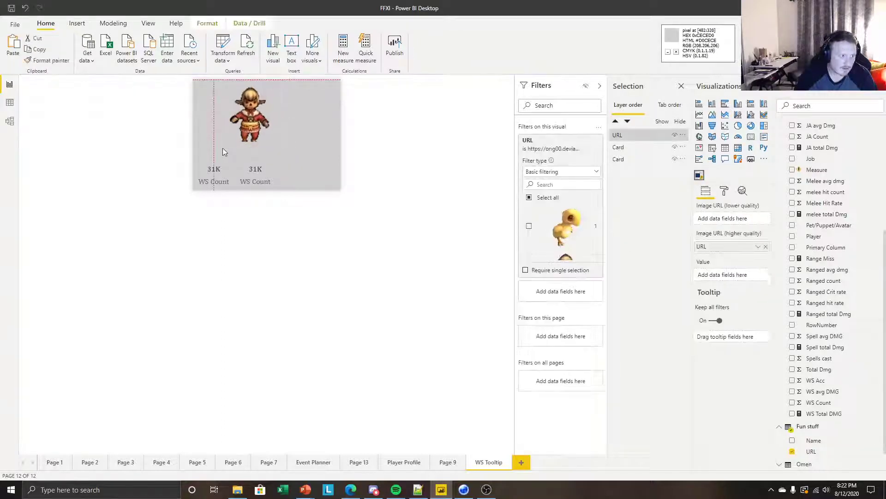
pyautogui.moveTo(220, 148); pyautogui.dragTo(245, 128)
pyautogui.click(458, 146)
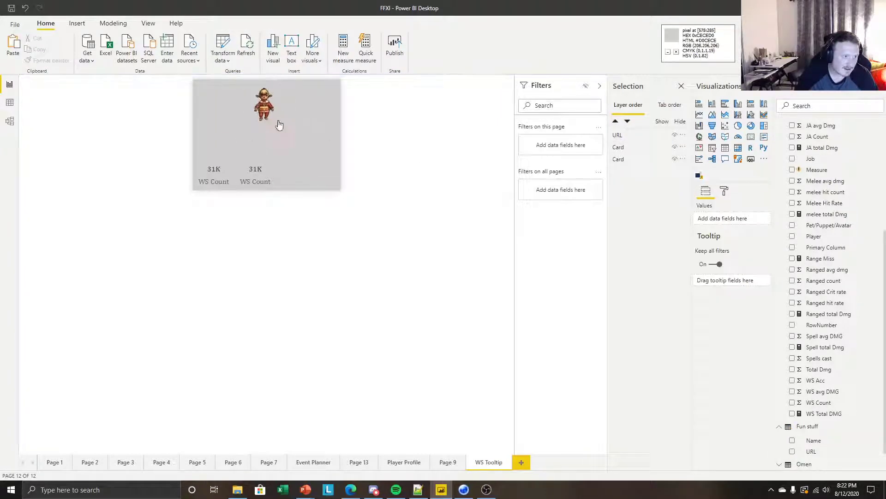
pyautogui.click(279, 125)
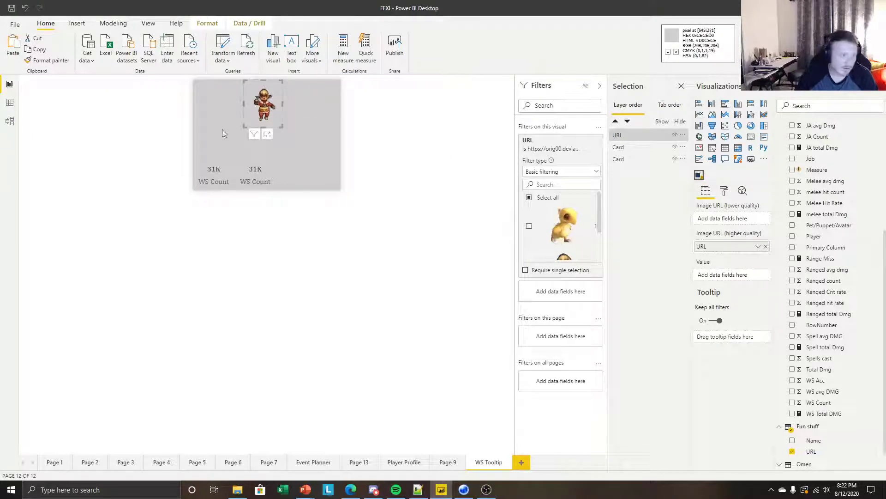
# Move the character image to the tooltip page's upper-right corner and place an enlarged WS Count card in the upper-left corner
pyautogui.moveTo(254, 137); pyautogui.dragTo(349, 137)
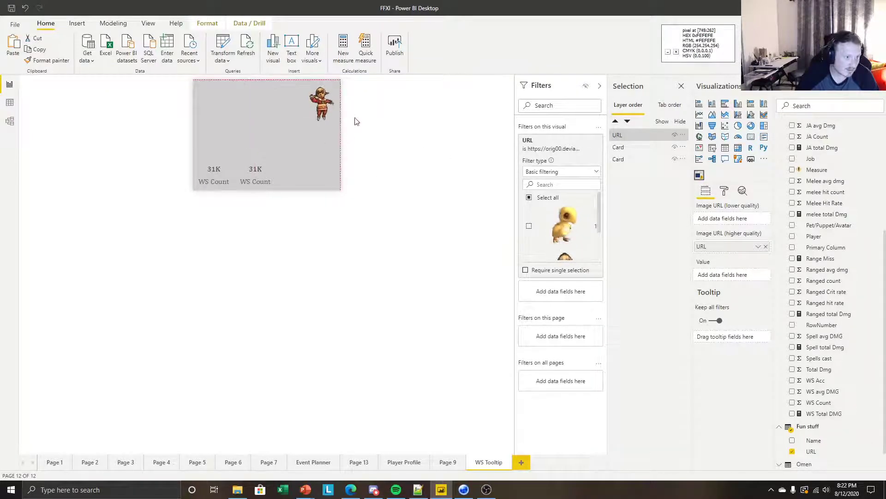
pyautogui.click(433, 161)
pyautogui.moveTo(208, 170); pyautogui.dragTo(206, 93)
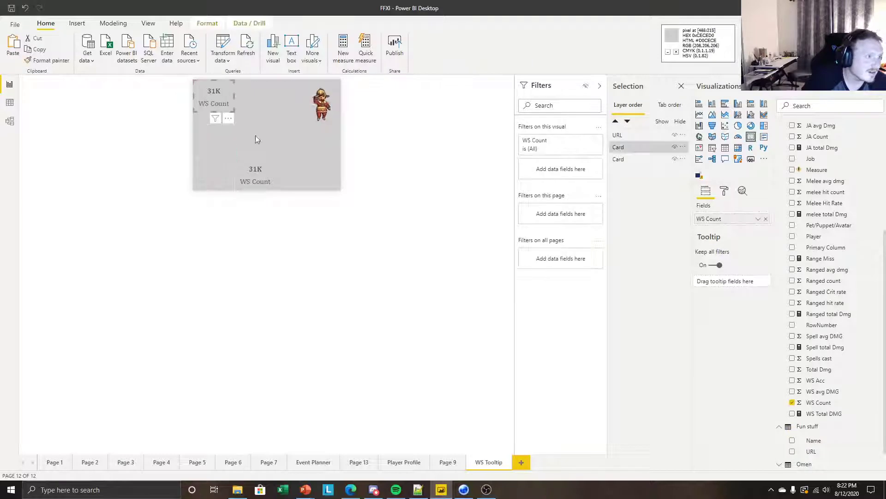
pyautogui.moveTo(253, 172); pyautogui.dragTo(320, 168)
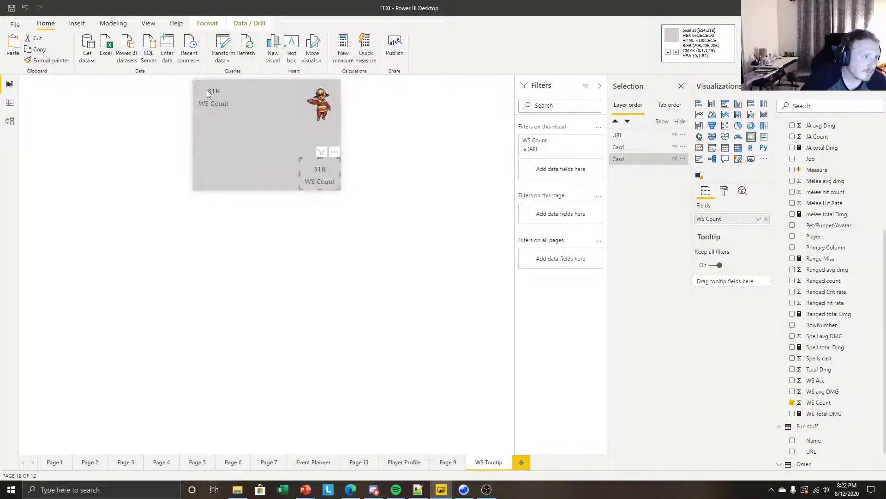
pyautogui.moveTo(199, 93); pyautogui.dragTo(222, 123)
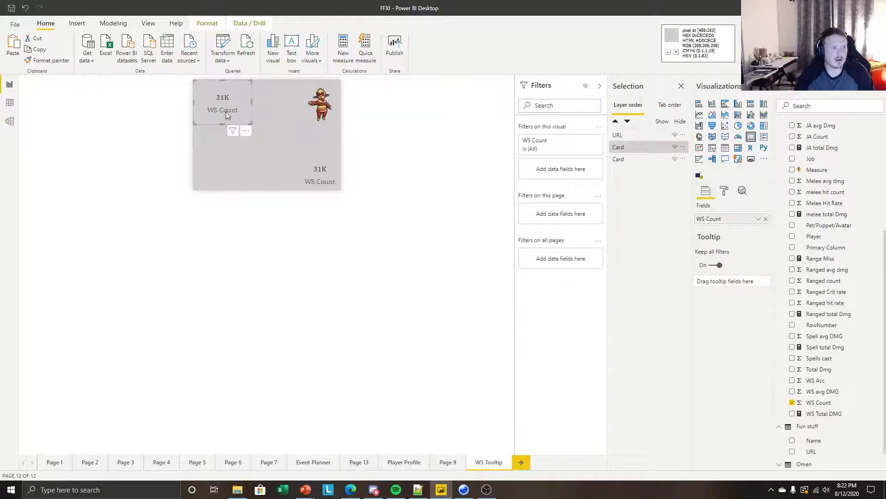
# Switch the second card to WS Total DMG and enlarge it near the tooltip page's lower-left corner, in line with the WS Count card
pyautogui.moveTo(319, 178); pyautogui.dragTo(212, 178)
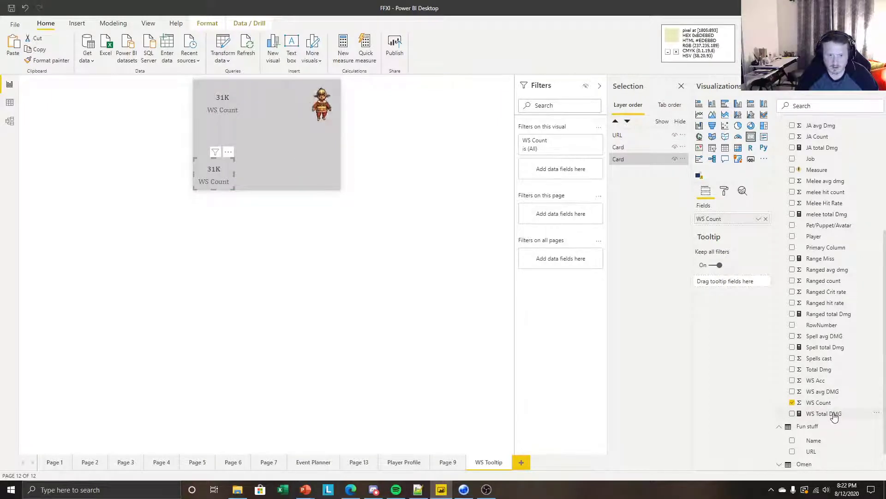
pyautogui.moveTo(835, 414); pyautogui.dragTo(732, 220)
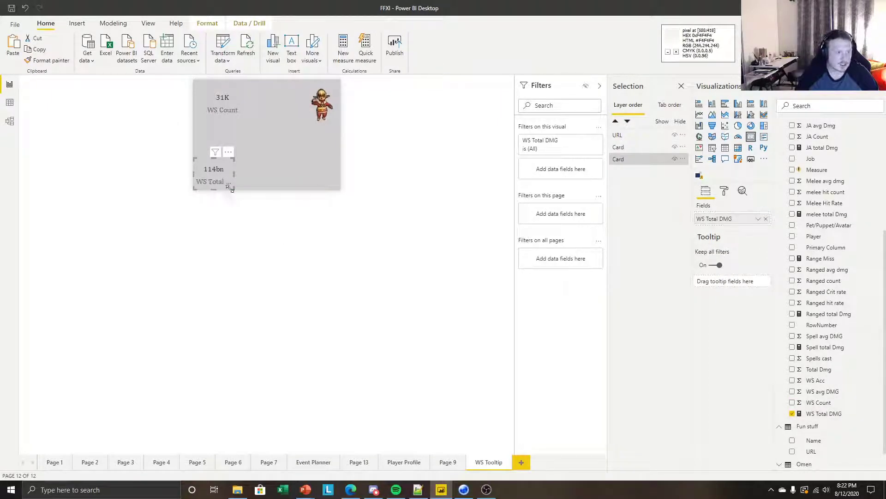
pyautogui.moveTo(233, 145); pyautogui.dragTo(254, 151)
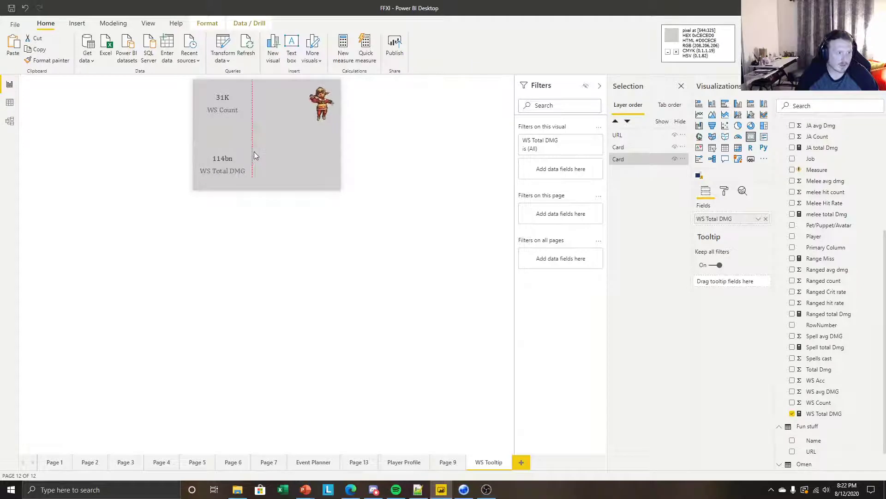
pyautogui.click(223, 177)
pyautogui.moveTo(223, 176)
pyautogui.mouseDown()
pyautogui.moveTo(226, 190)
pyautogui.moveTo(224, 162)
pyautogui.mouseUp()
pyautogui.click(241, 204)
pyautogui.click(354, 248)
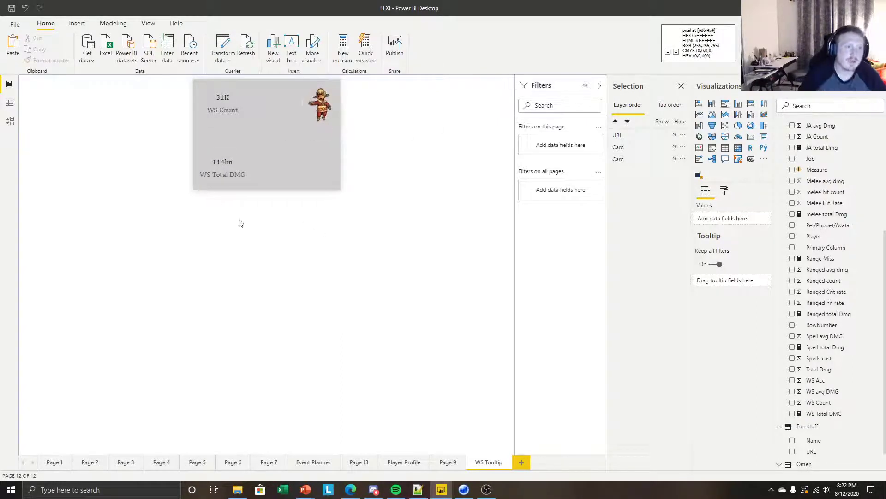
# Check the tooltip of the weapon skills combo chart's last column on the Player Profile page
pyautogui.click(408, 464)
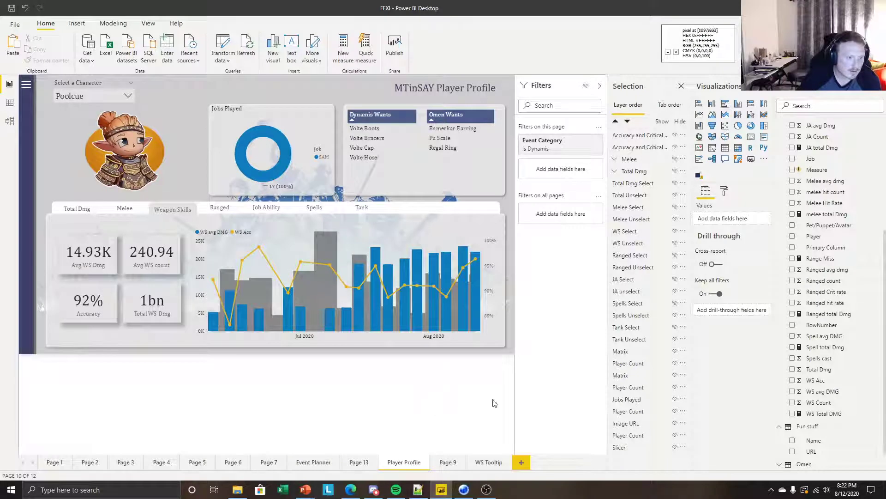
pyautogui.click(82, 82)
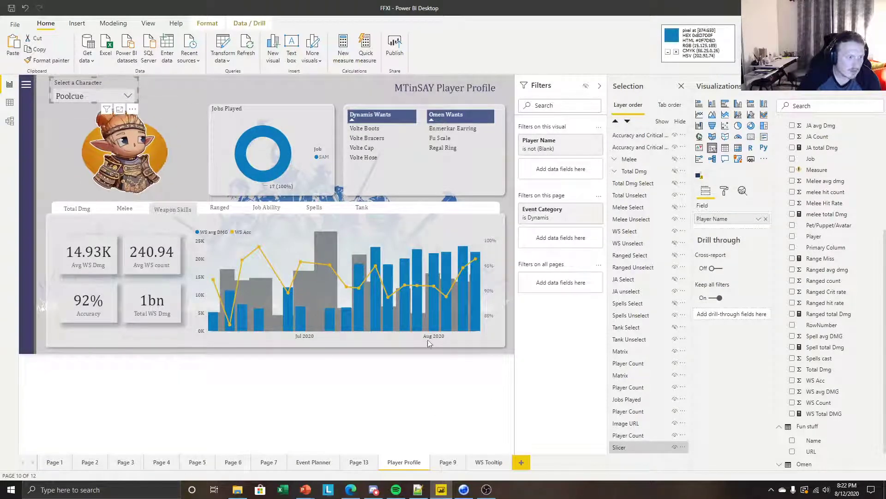
pyautogui.moveTo(474, 317)
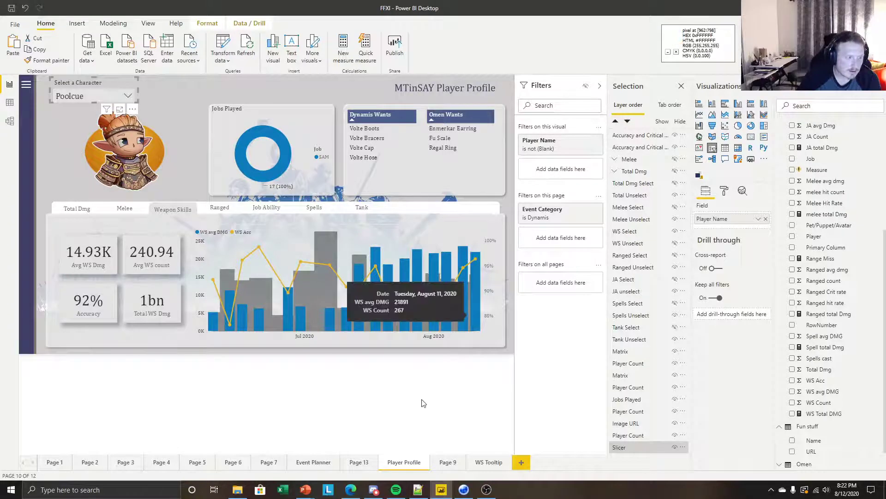
pyautogui.click(439, 418)
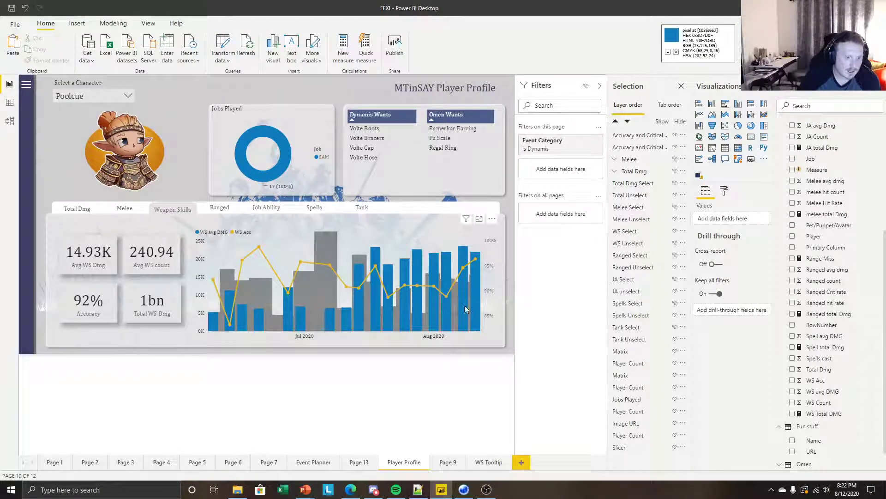
# Return to the WS Tooltip page and search the data fields for "charac" and "pla"
pyautogui.click(489, 462)
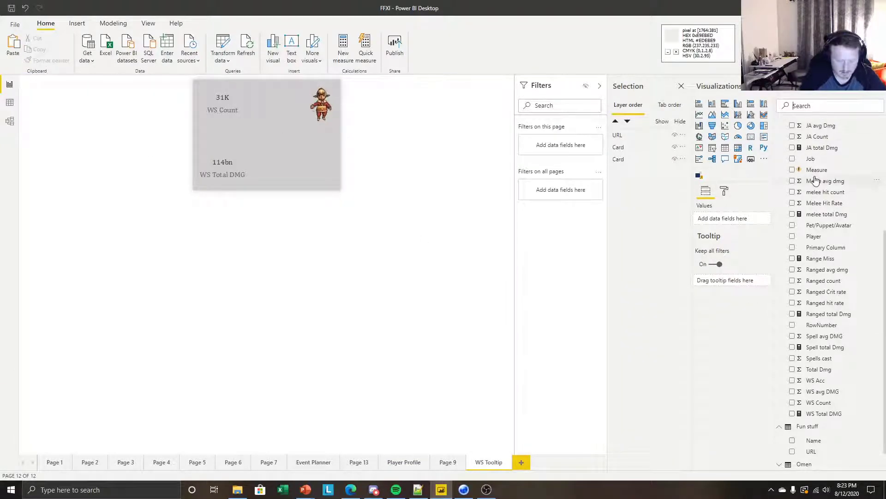
pyautogui.write('charac')
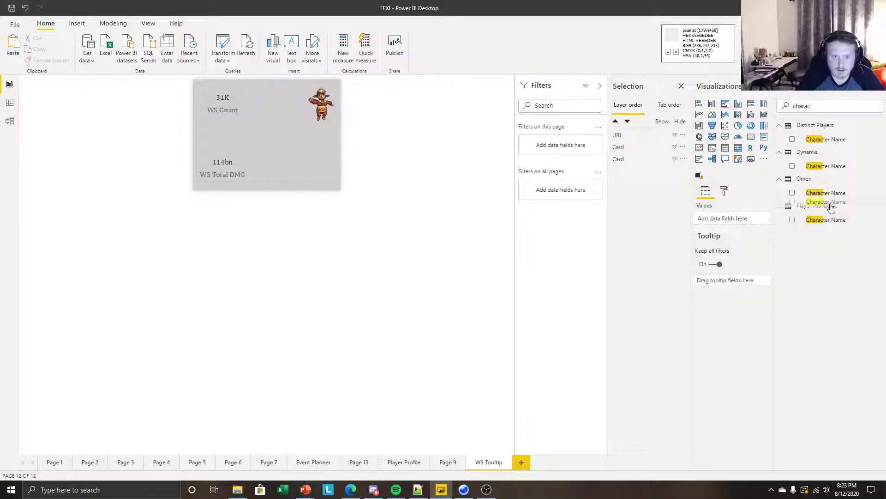
pyautogui.write('pla')
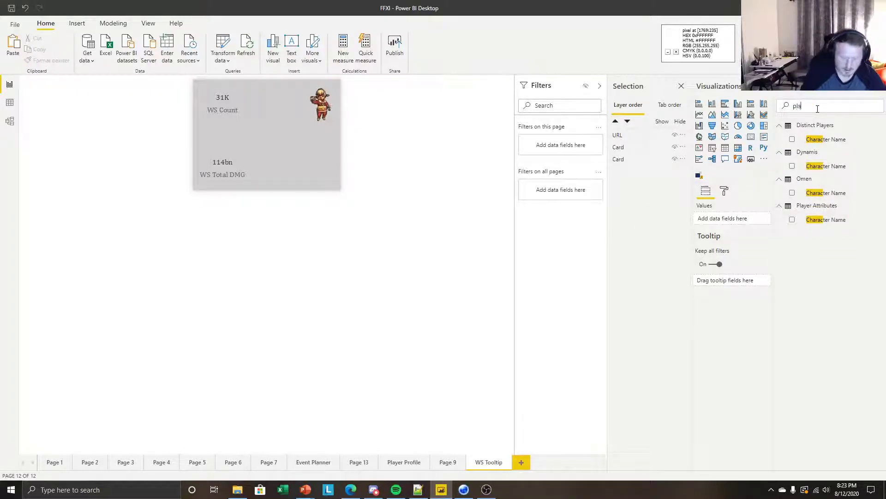
# Add the Player field from Event Stats as a filter on this page, keeping only Poolcue, and collapse the filter
pyautogui.write('yer')
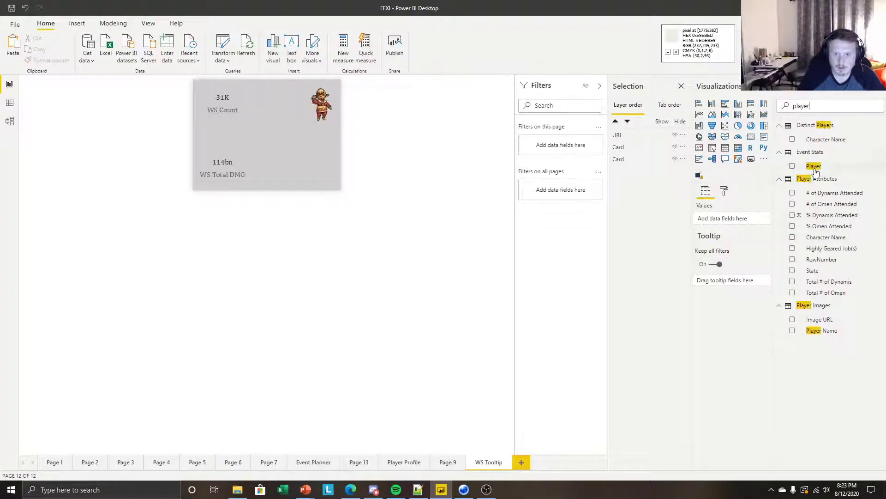
pyautogui.moveTo(813, 166); pyautogui.dragTo(559, 148)
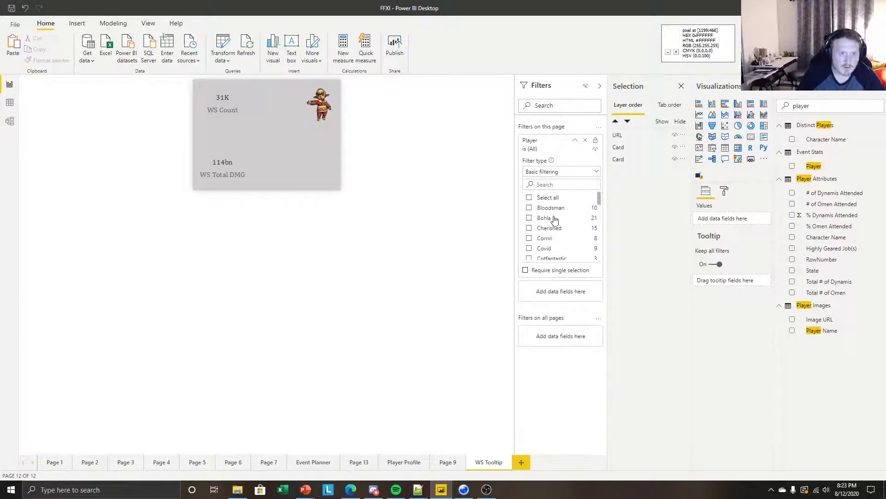
pyautogui.scroll(-3, 555, 220)
pyautogui.scroll(-2, 554, 243)
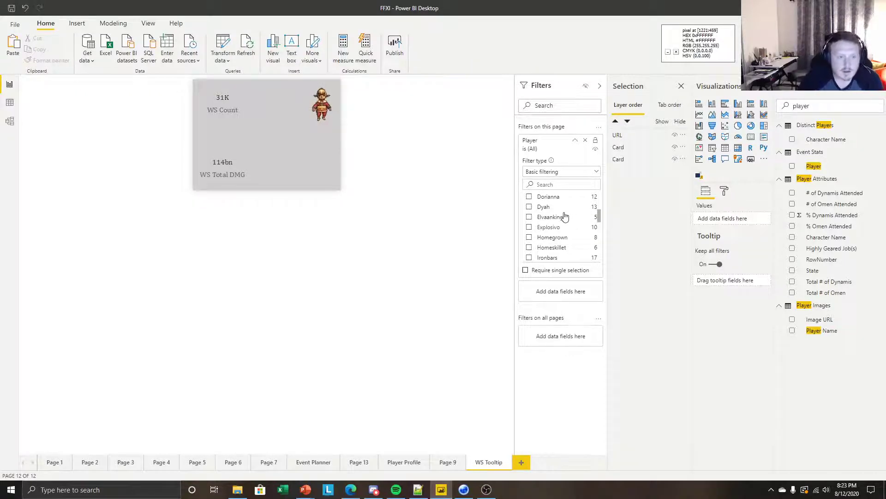
pyautogui.scroll(2, 563, 213)
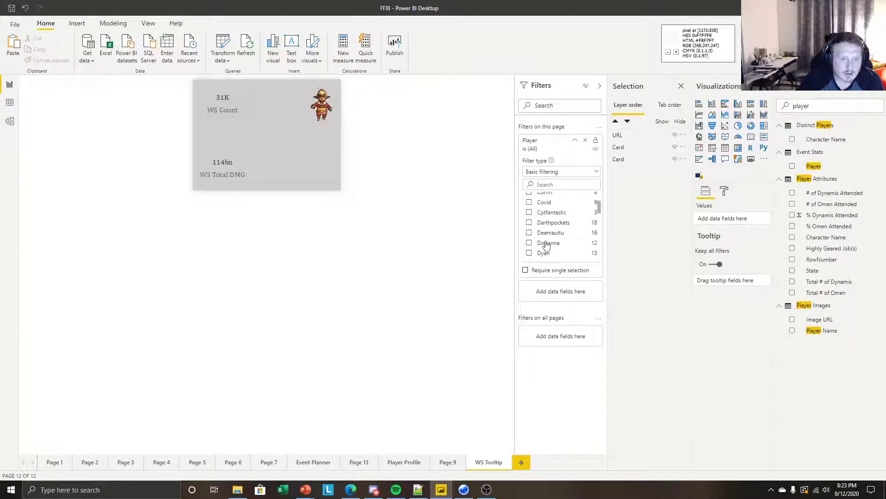
pyautogui.scroll(2, 548, 226)
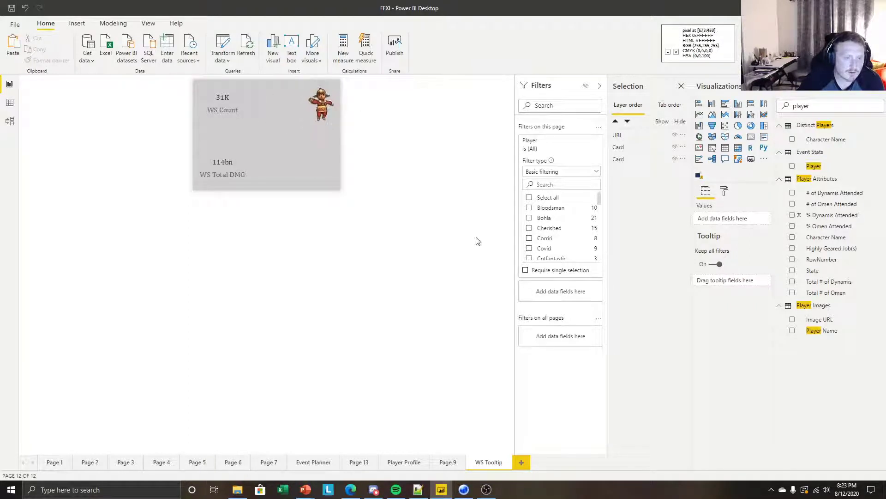
pyautogui.scroll(-2, 550, 233)
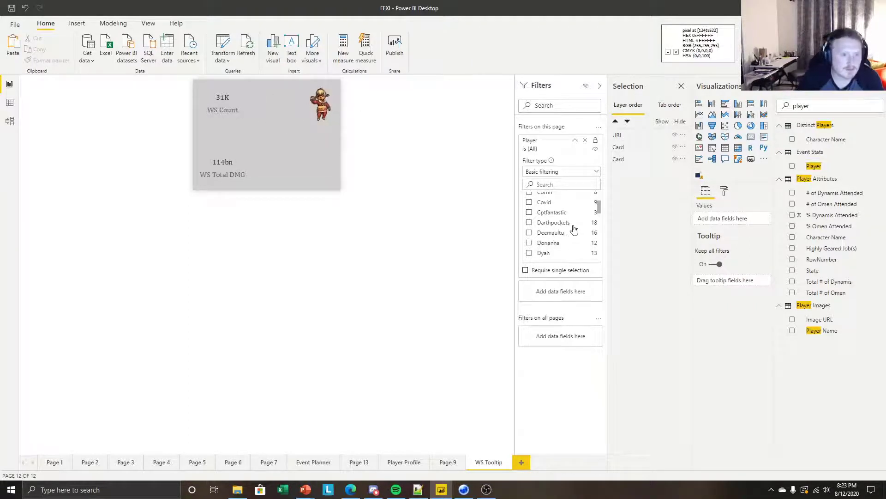
pyautogui.scroll(-2, 574, 229)
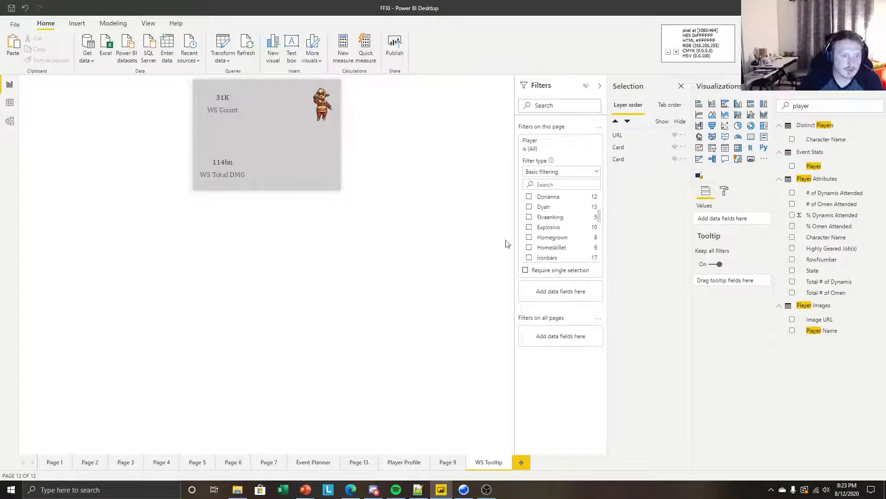
pyautogui.scroll(-2, 550, 230)
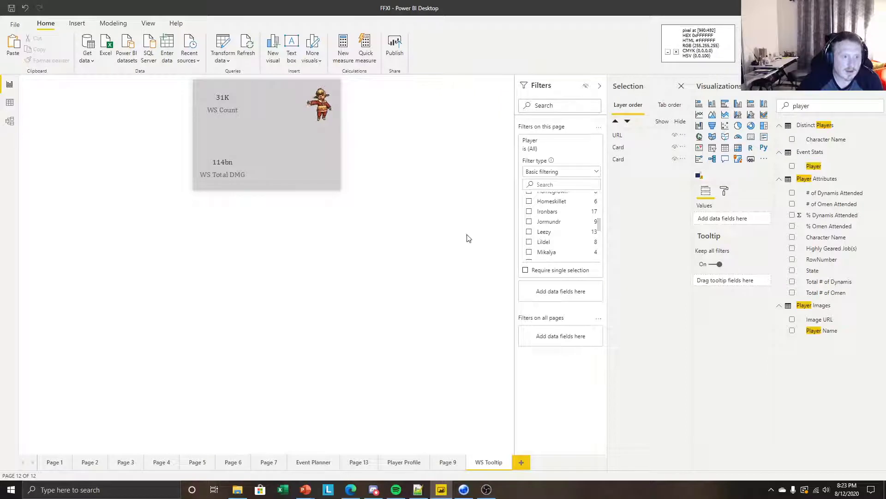
pyautogui.scroll(3, 561, 229)
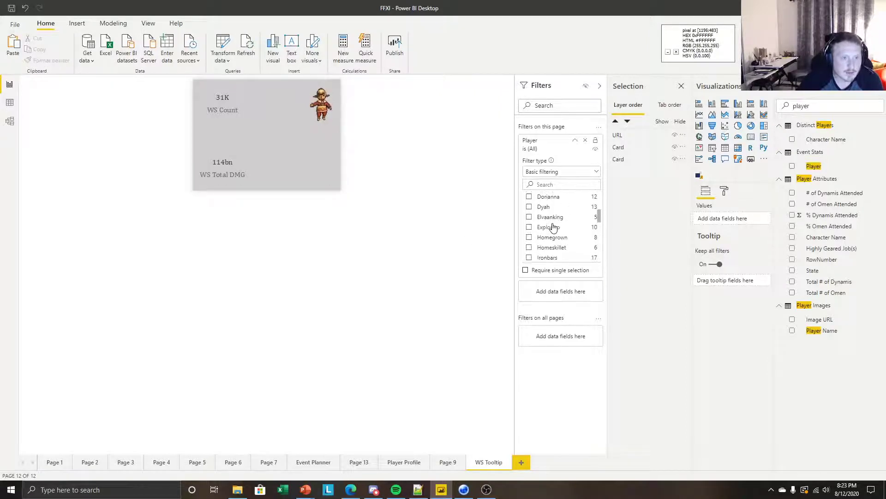
pyautogui.scroll(-2, 561, 231)
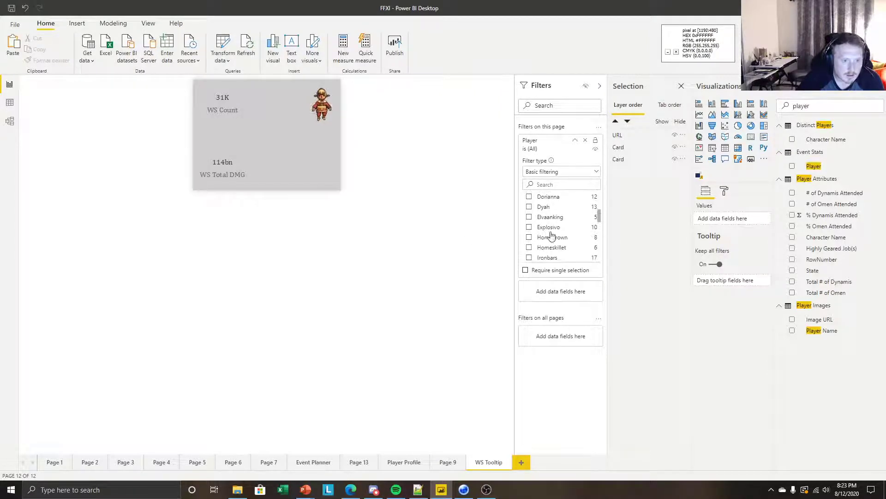
pyautogui.scroll(-4, 558, 241)
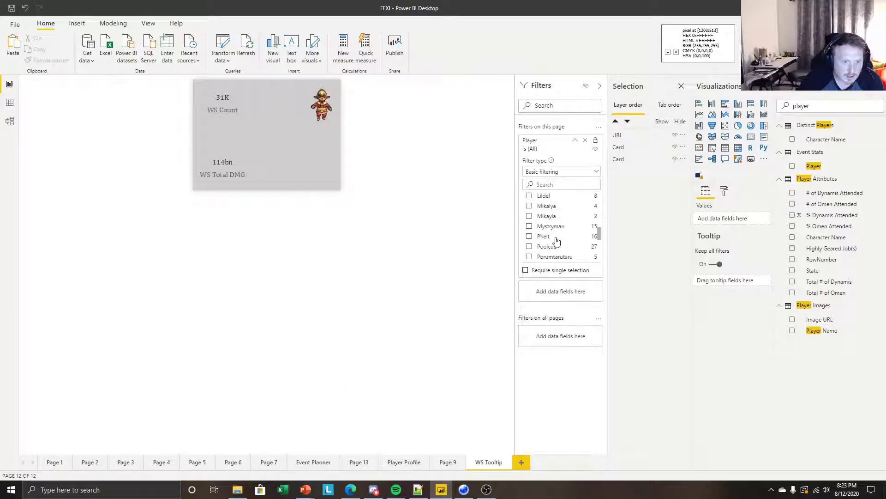
pyautogui.click(549, 247)
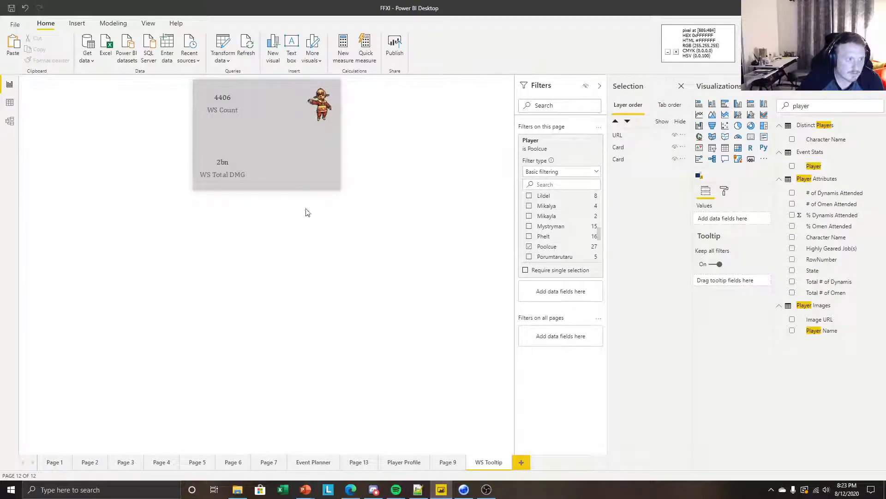
pyautogui.click(226, 167)
pyautogui.click(423, 217)
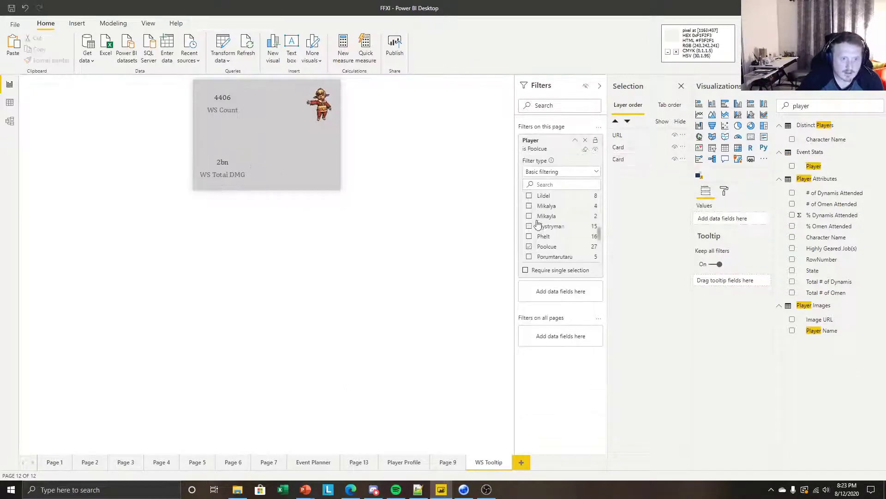
pyautogui.click(575, 141)
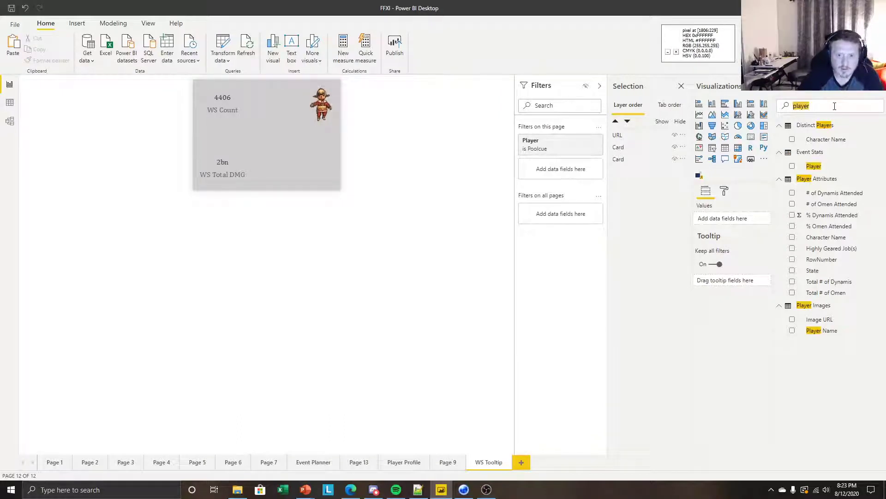
# Find the Event Stats Date field and add it as a page filter limited to Tuesday, August 11
pyautogui.click(835, 105)
pyautogui.write('da')
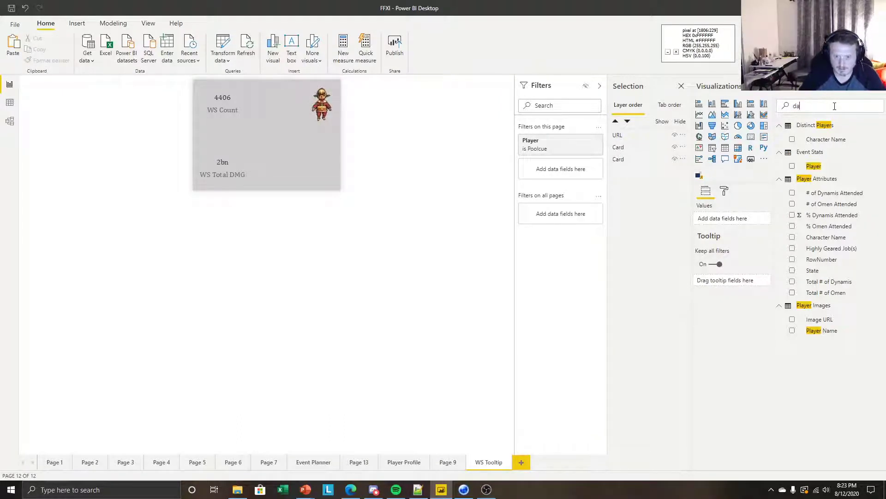
pyautogui.write('te')
pyautogui.moveTo(818, 145); pyautogui.dragTo(561, 169)
pyautogui.scroll(-10, 554, 203)
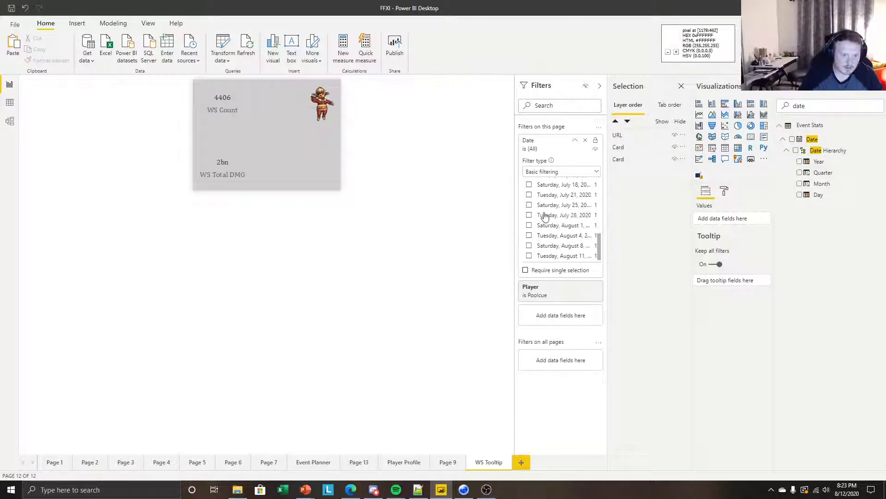
pyautogui.click(545, 255)
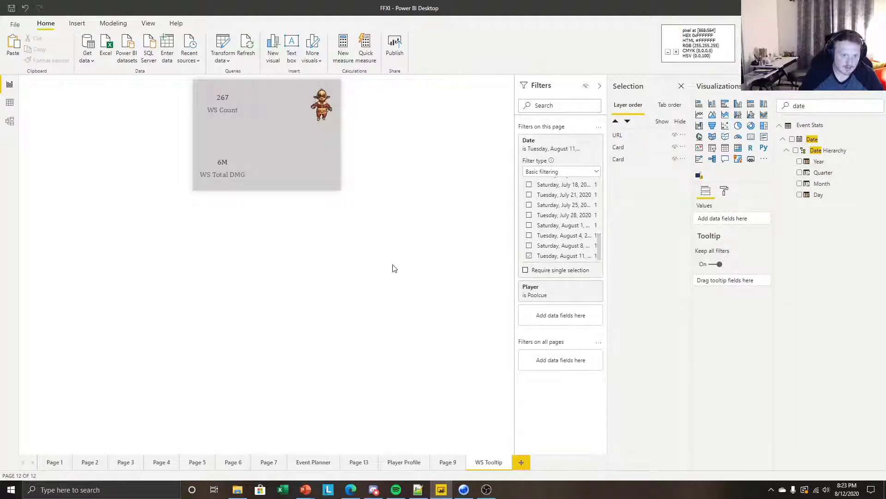
# Shift the WS Count card slightly down, make the WS Total DMG card slightly taller, and move it up closer to WS Count
pyautogui.click(222, 104)
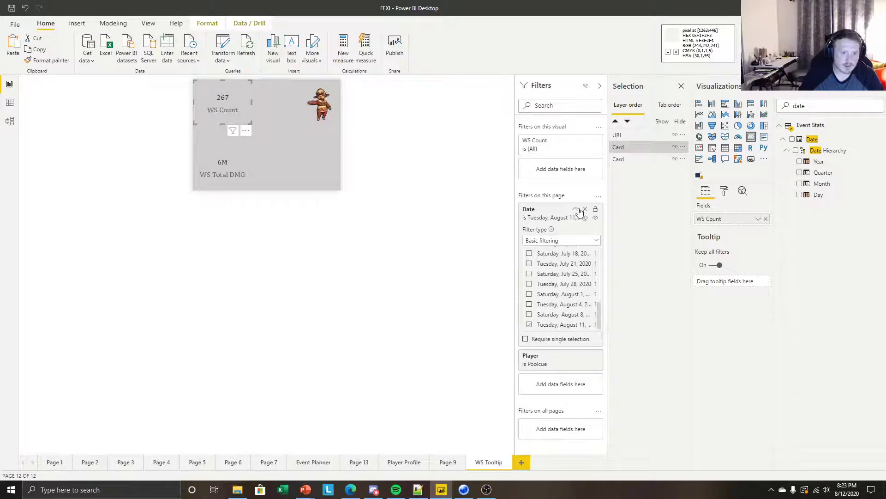
pyautogui.click(397, 226)
pyautogui.click(229, 163)
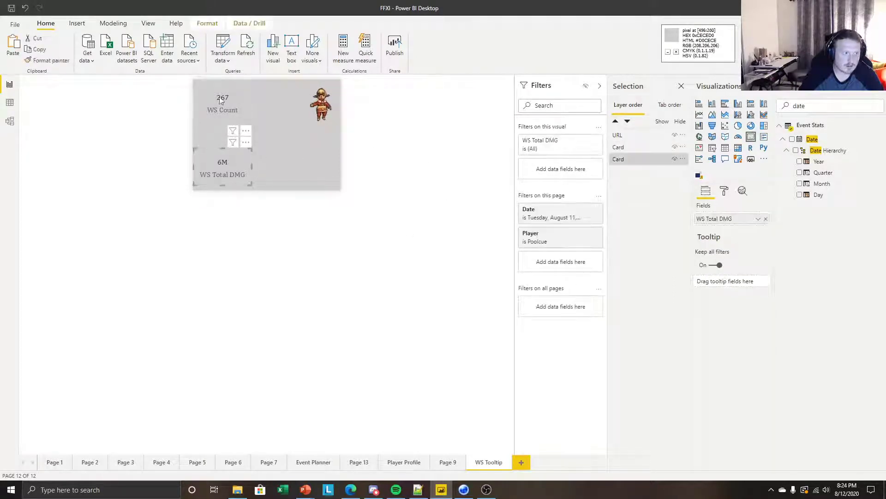
pyautogui.click(220, 102)
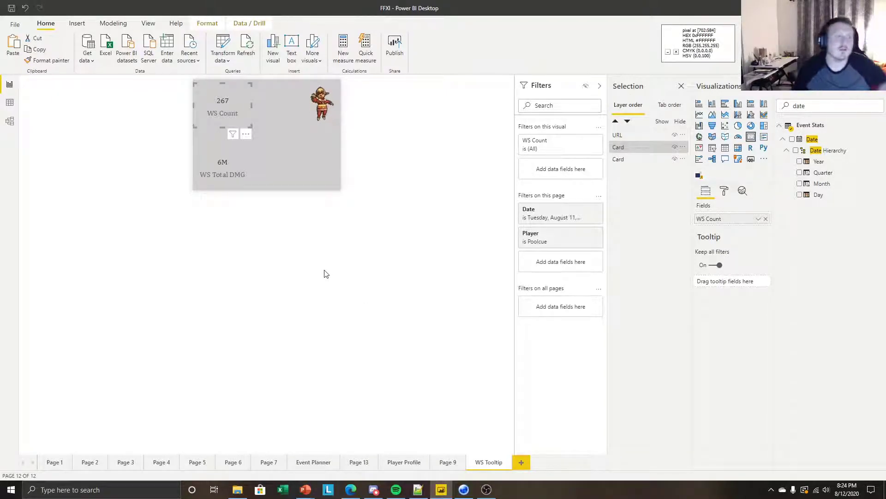
pyautogui.click(220, 161)
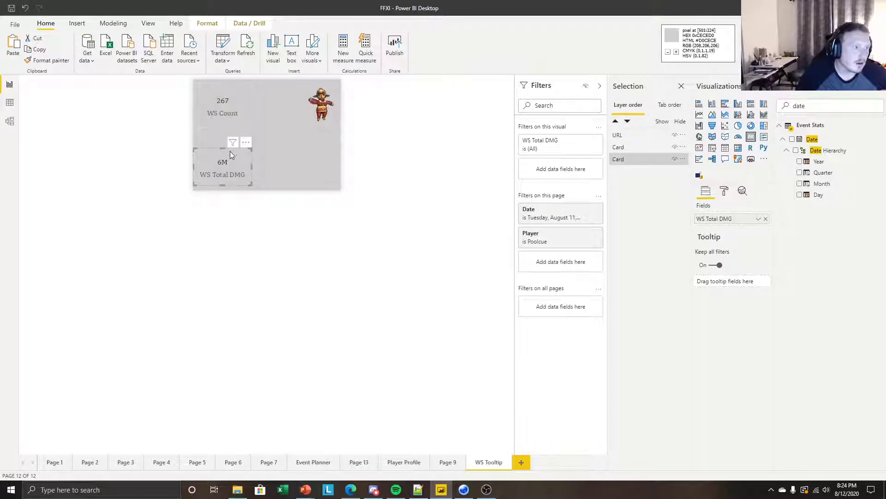
pyautogui.moveTo(223, 149); pyautogui.dragTo(231, 170)
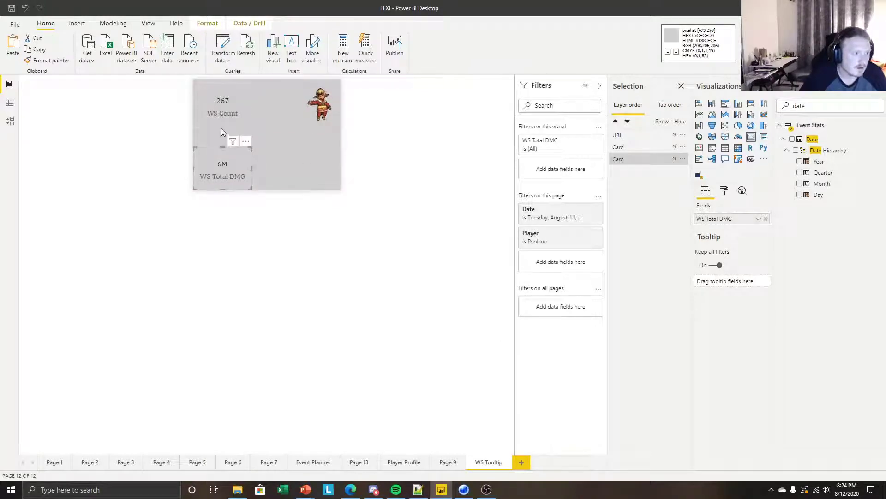
pyautogui.moveTo(244, 165); pyautogui.dragTo(238, 155)
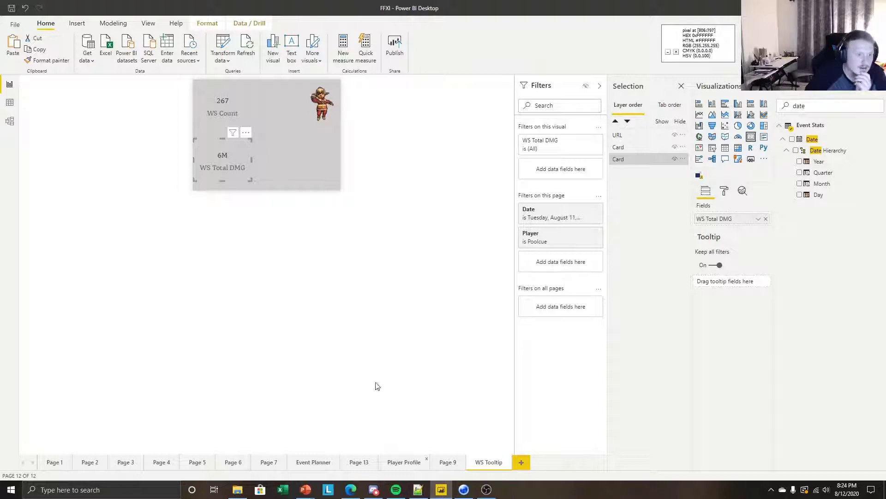
# Clear the field search while reviewing the Player Profile page and the available fields, and return to the WS Tooltip page
pyautogui.click(401, 462)
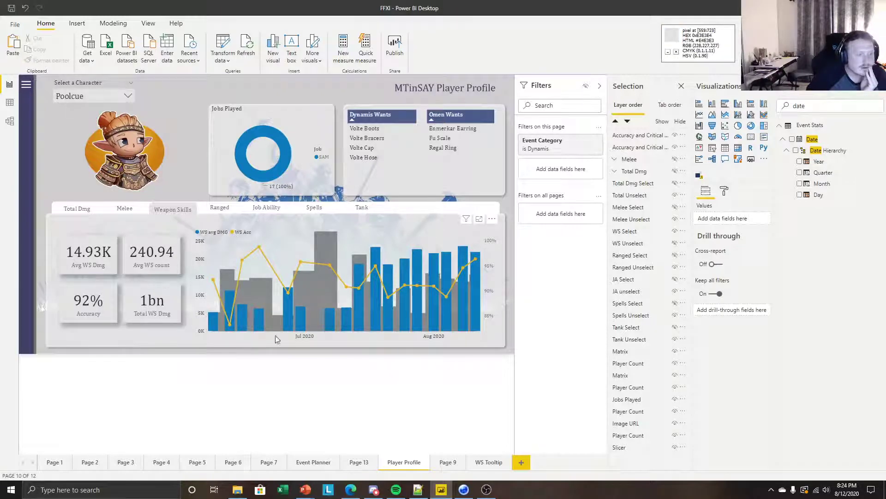
pyautogui.doubleClick(821, 107)
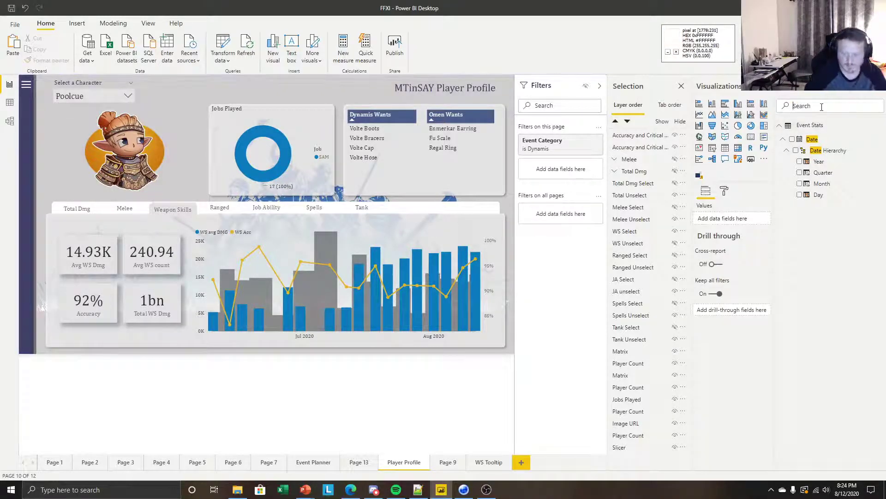
pyautogui.scroll(-5, 836, 289)
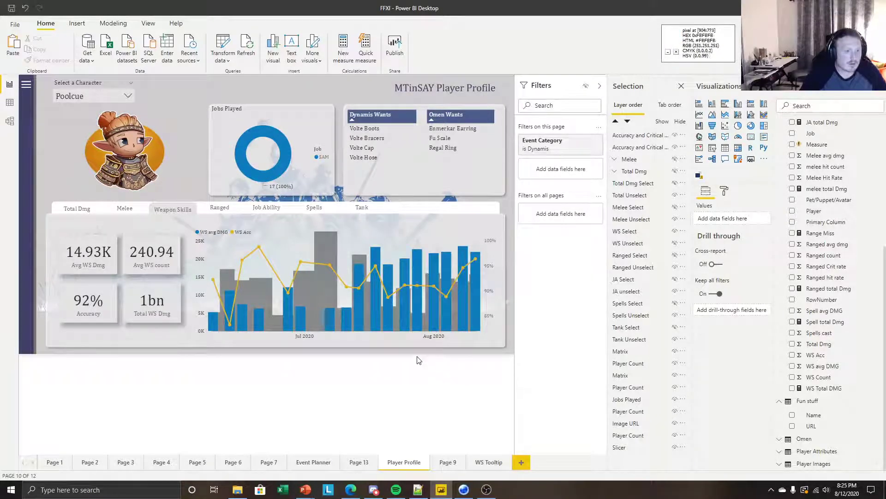
pyautogui.click(487, 461)
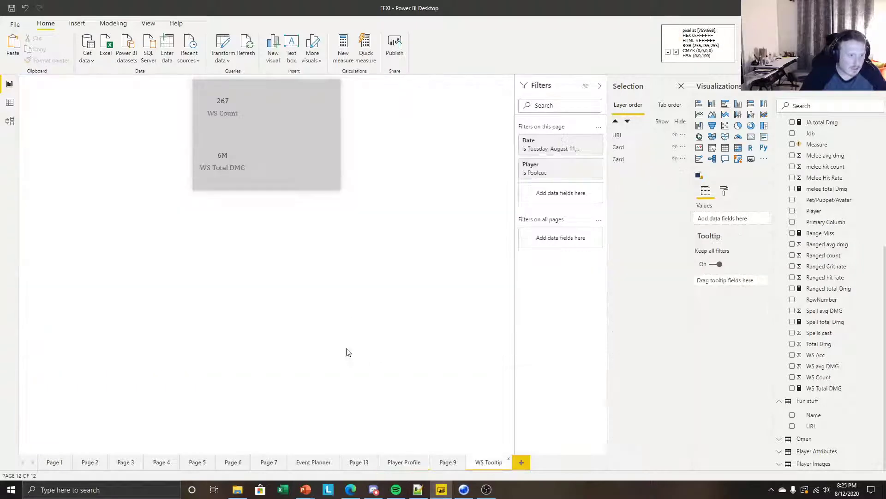
# Place the WS Total DMG card in the tooltip's bottom-left corner and the WS Count card in its top-left corner
pyautogui.moveTo(257, 138); pyautogui.dragTo(294, 187)
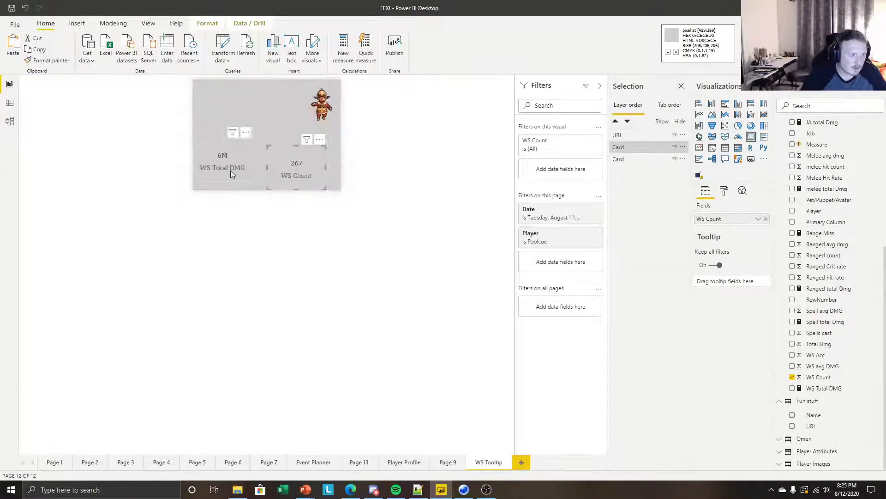
pyautogui.moveTo(231, 171); pyautogui.dragTo(215, 179)
pyautogui.moveTo(316, 167); pyautogui.dragTo(225, 108)
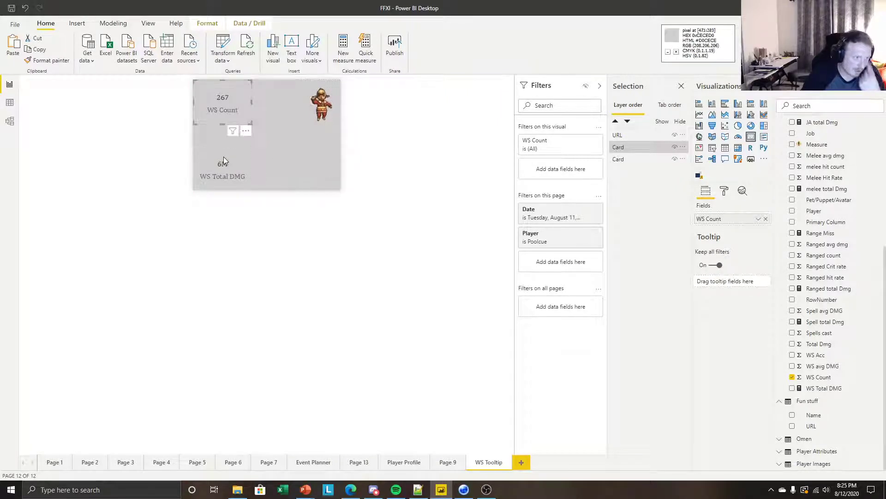
# Duplicate the WS Total DMG card into the tooltip's bottom-right corner and replace the copy's field with WS Acc
pyautogui.click(224, 162)
pyautogui.hotkey('ctrl', 'c')
pyautogui.hotkey('ctrl', 'v')
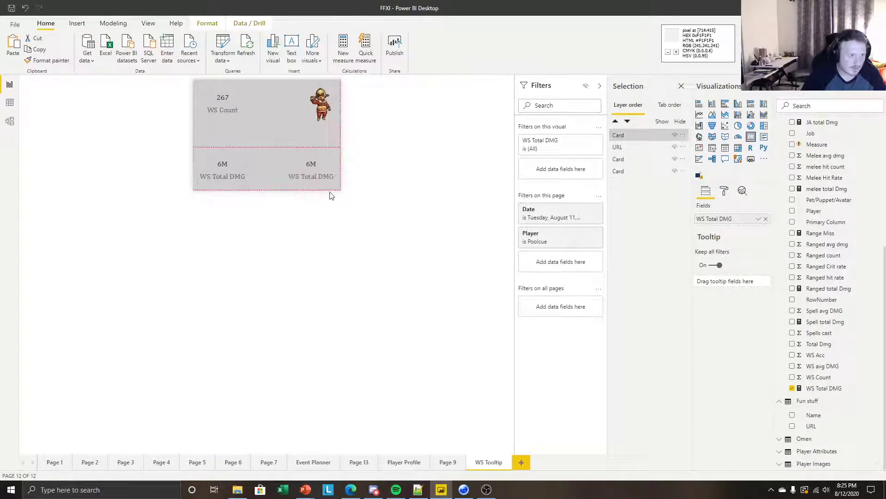
pyautogui.moveTo(816, 354); pyautogui.dragTo(732, 224)
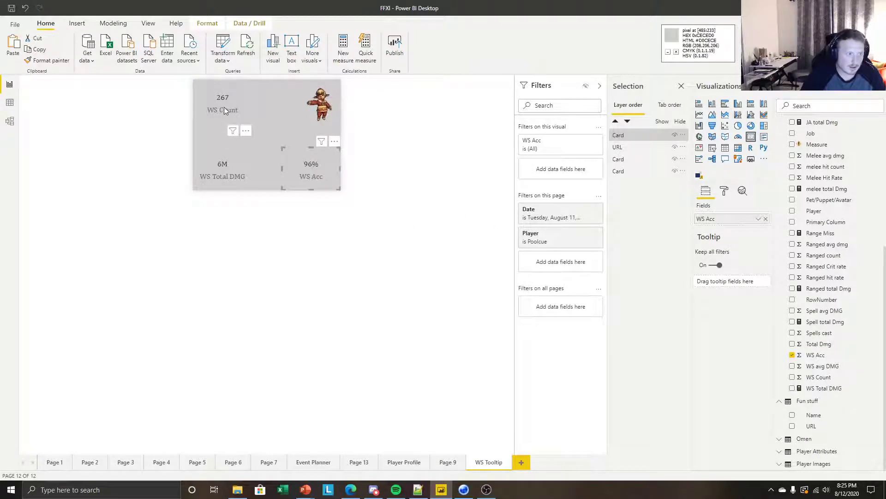
# Arrange the WS Count, WS Total DMG and WS Acc cards side by side in one row along the tooltip's bottom edge
pyautogui.moveTo(223, 110); pyautogui.dragTo(224, 135)
pyautogui.moveTo(228, 178); pyautogui.dragTo(264, 184)
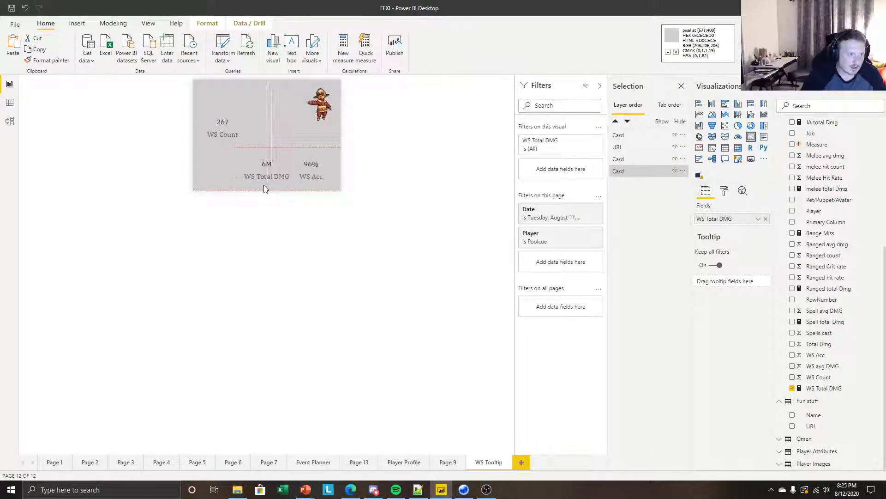
pyautogui.moveTo(221, 136); pyautogui.dragTo(237, 170)
pyautogui.click(272, 172)
pyautogui.moveTo(296, 169)
pyautogui.mouseDown()
pyautogui.moveTo(284, 173)
pyautogui.moveTo(294, 168)
pyautogui.mouseUp()
pyautogui.click(288, 173)
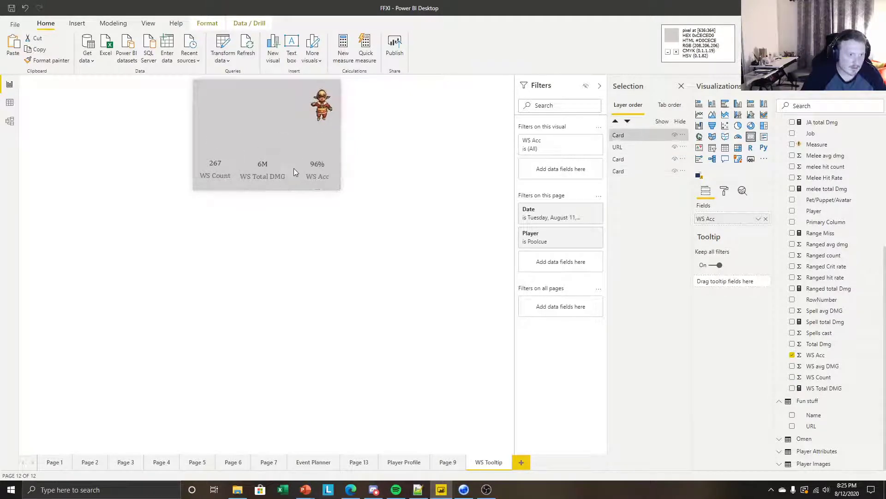
pyautogui.click(279, 212)
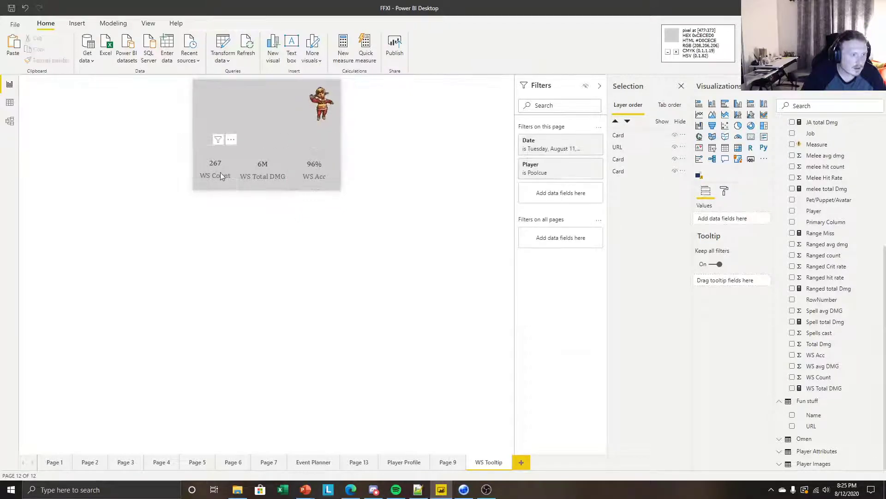
# Duplicate the WS Count card, place the copy directly above the original, and replace its field with WS avg DMG
pyautogui.click(221, 174)
pyautogui.hotkey('ctrl', 'c')
pyautogui.hotkey('ctrl', 'v')
pyautogui.moveTo(219, 157); pyautogui.dragTo(206, 134)
pyautogui.moveTo(822, 366); pyautogui.dragTo(732, 217)
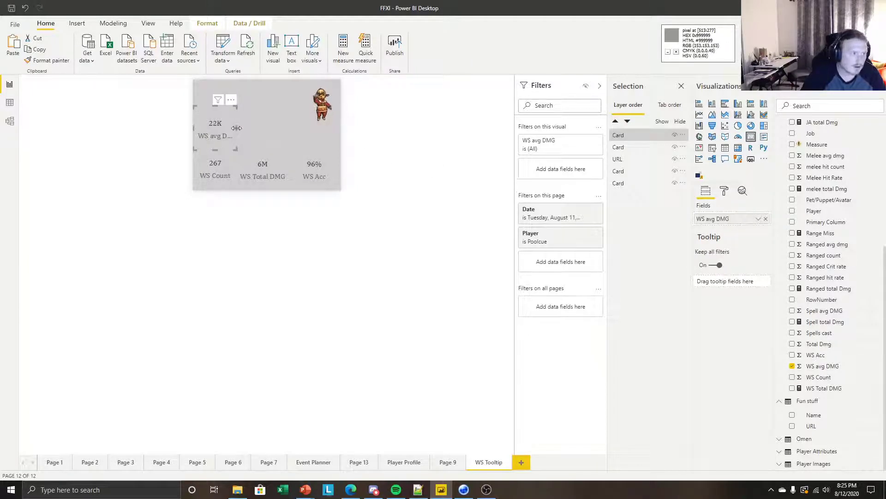
# Widen the WS avg DMG card to fit its full label and centre it above the row of cards in the tooltip
pyautogui.moveTo(236, 131); pyautogui.dragTo(279, 143)
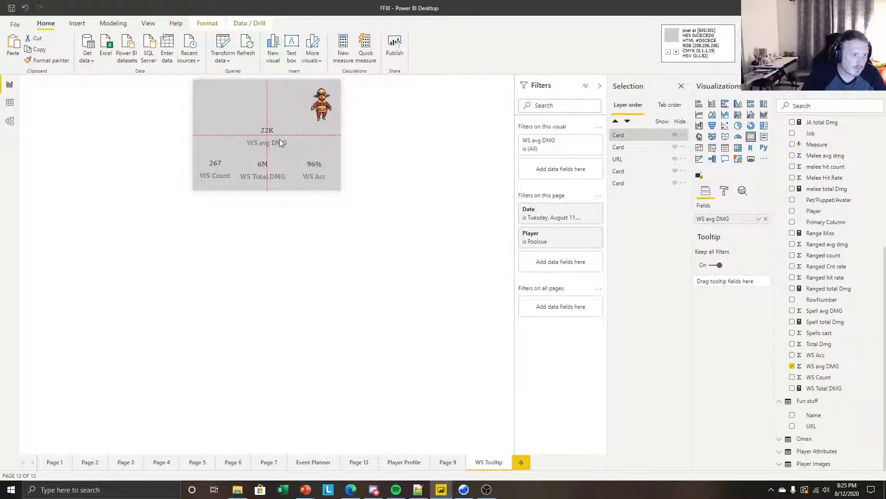
pyautogui.click(259, 212)
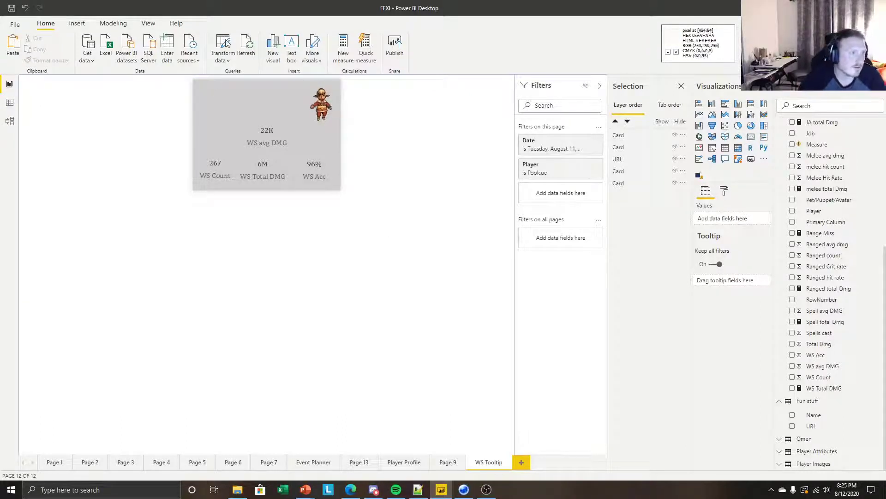
# Insert a blank button on the tooltip page and turn off its icon, outline, background and visual header
pyautogui.click(148, 23)
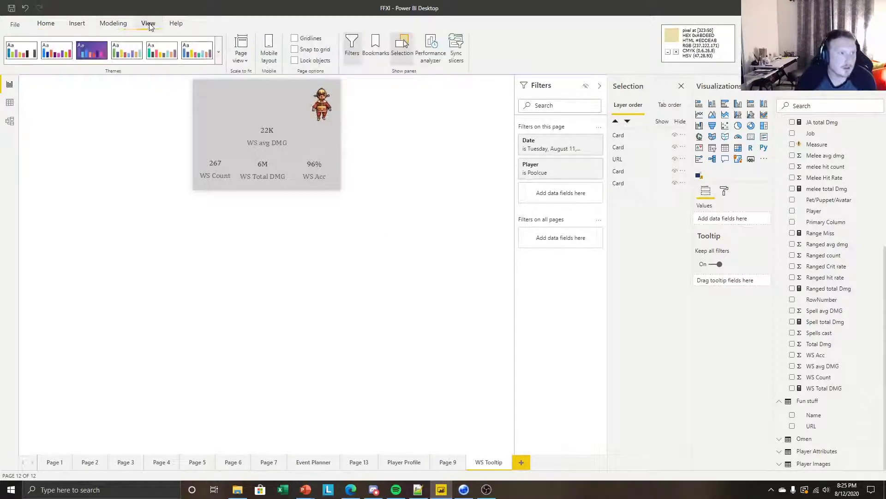
pyautogui.click(51, 24)
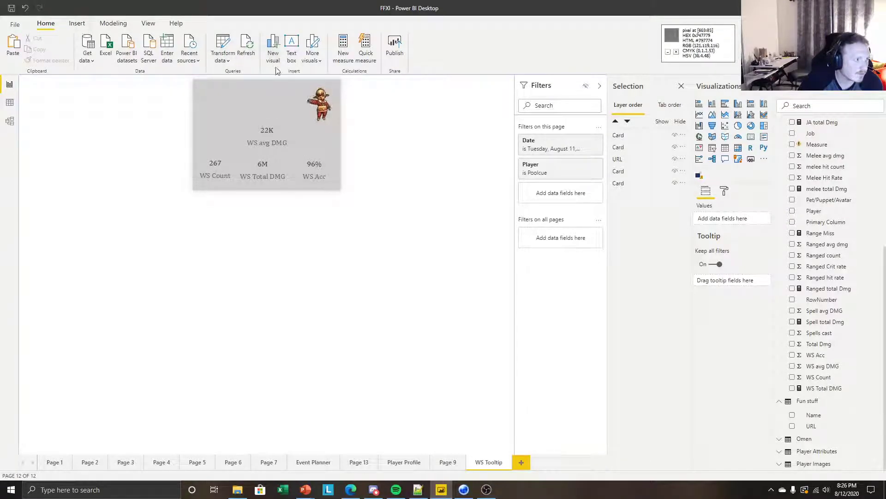
pyautogui.click(77, 23)
pyautogui.click(241, 55)
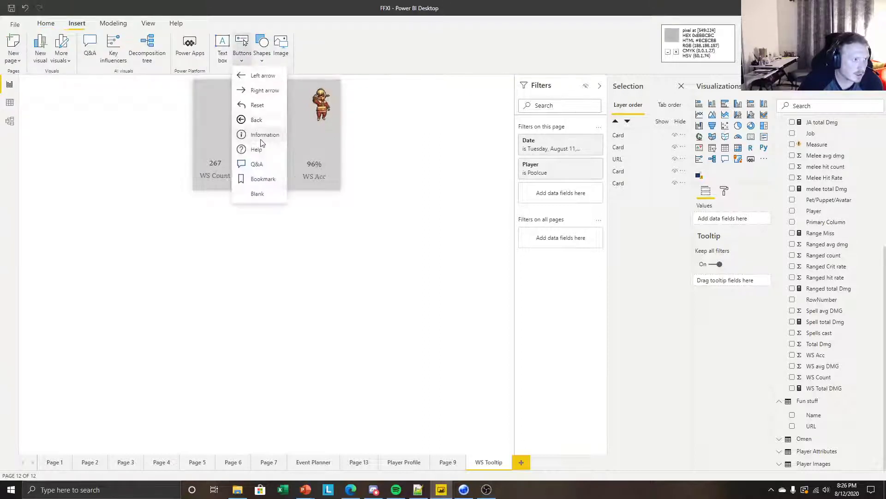
pyautogui.click(257, 193)
pyautogui.click(755, 140)
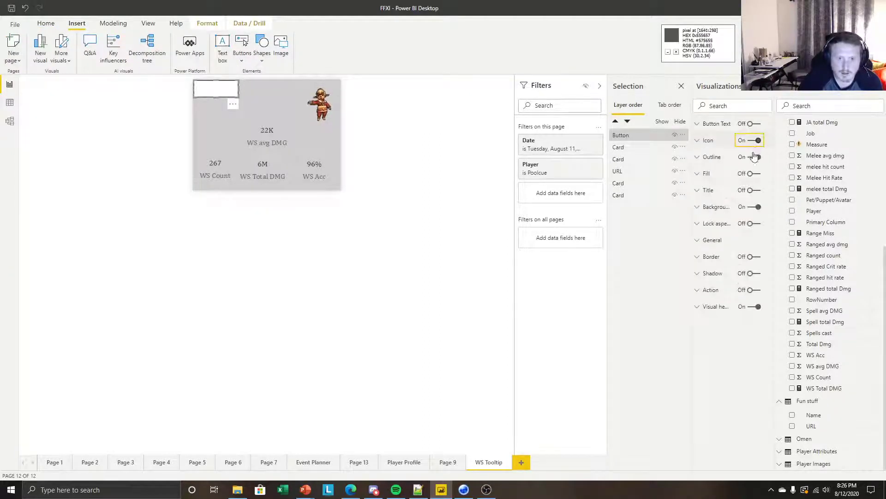
pyautogui.click(755, 207)
pyautogui.click(754, 306)
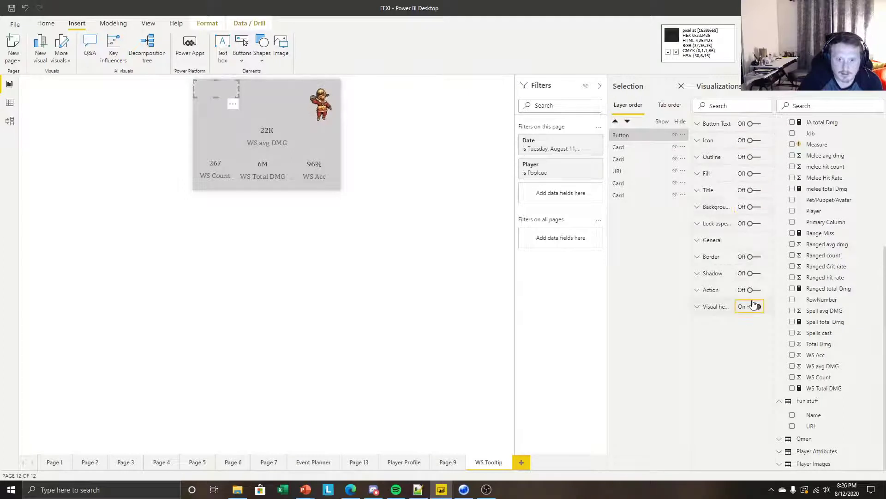
# Enable the button's text and base it on the field value of Event Detail from Event Images, summarized as First
pyautogui.click(752, 123)
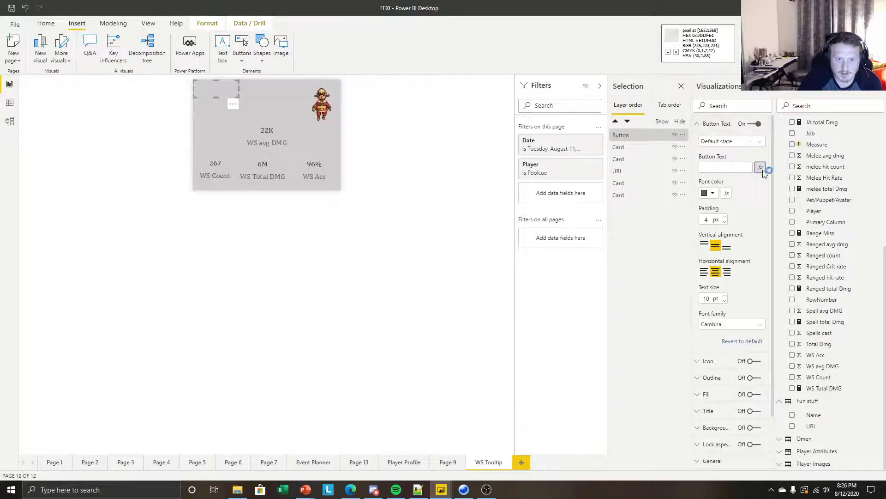
pyautogui.click(760, 168)
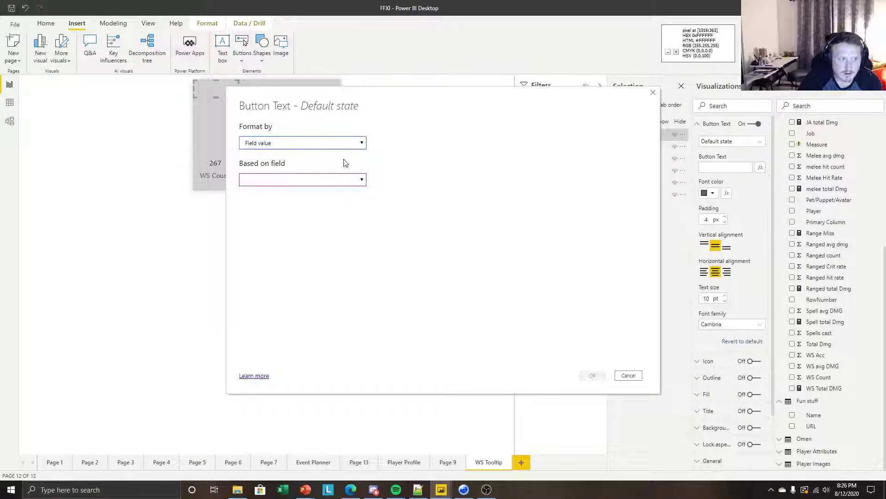
pyautogui.click(339, 144)
pyautogui.click(339, 144)
pyautogui.click(333, 184)
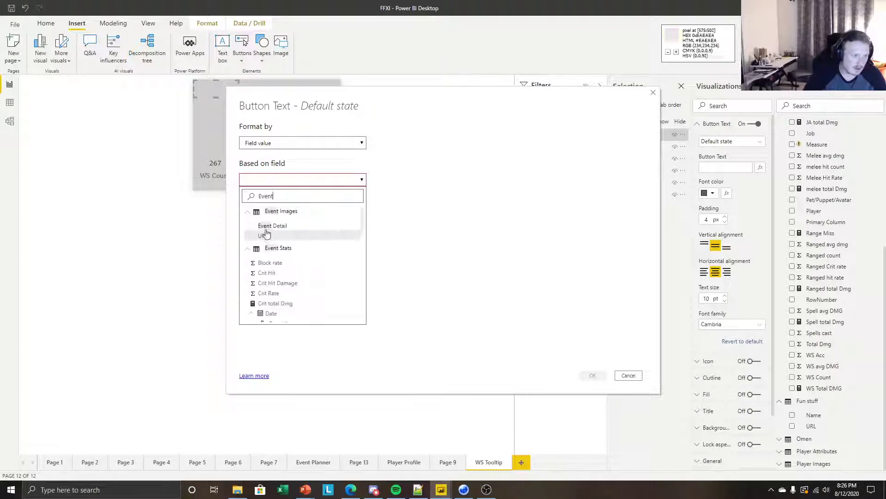
pyautogui.click(267, 225)
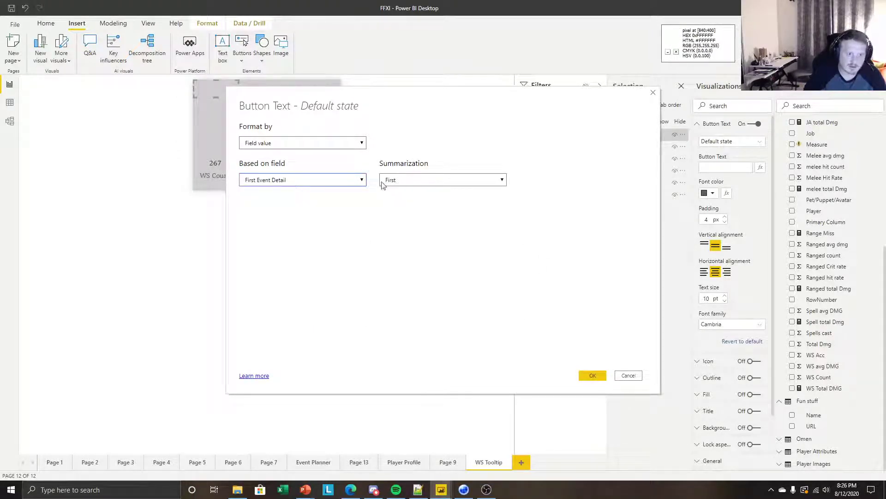
pyautogui.click(592, 375)
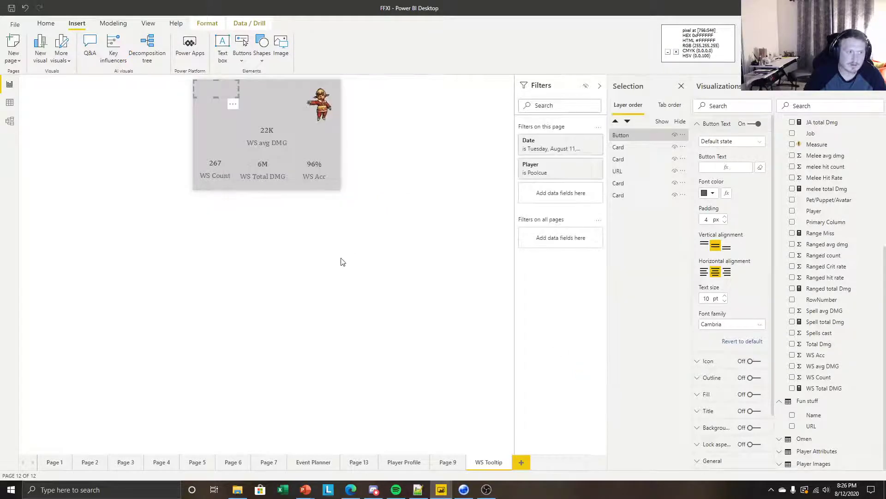
# Enlarge the button to fit the event name and left-align its text in the default state
pyautogui.moveTo(238, 98); pyautogui.dragTo(279, 99)
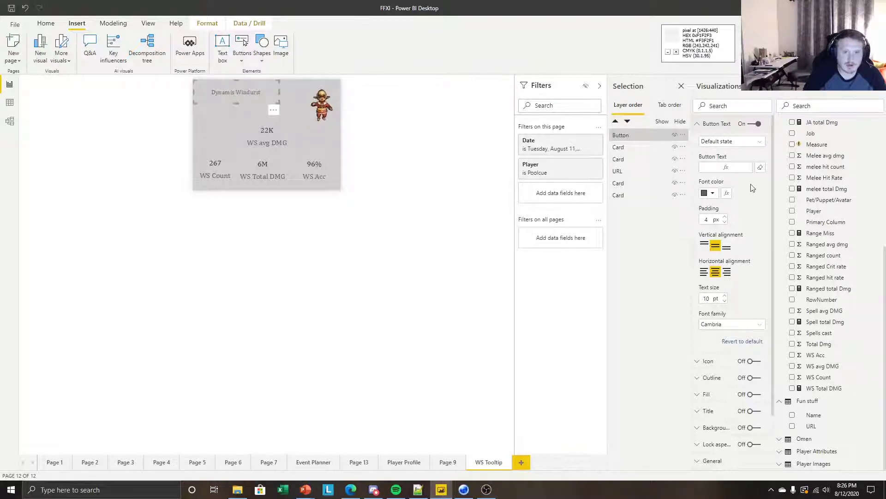
pyautogui.click(703, 271)
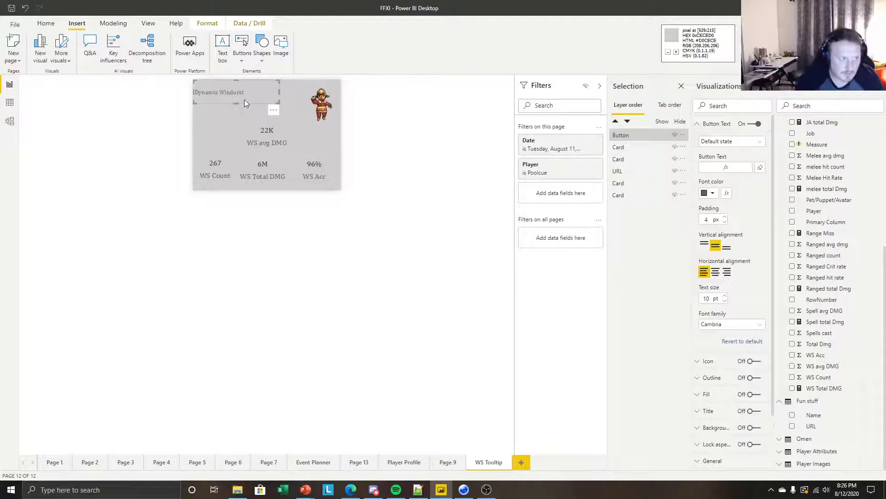
pyautogui.click(738, 142)
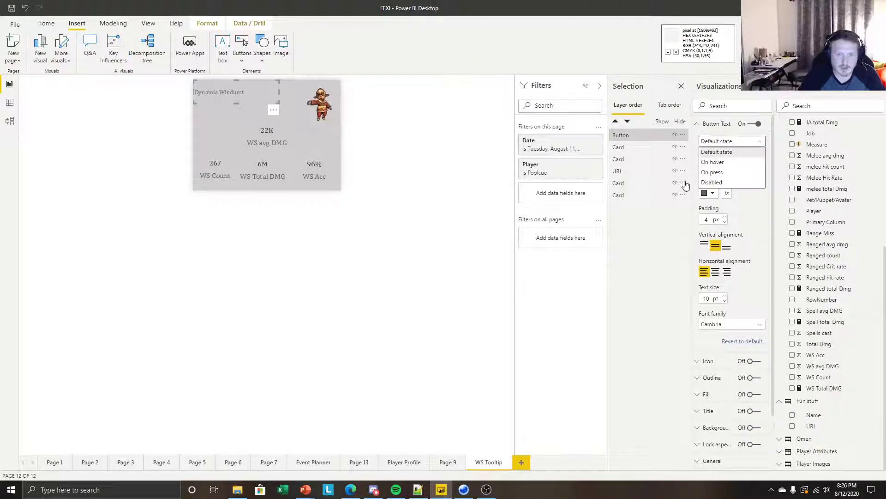
pyautogui.click(717, 162)
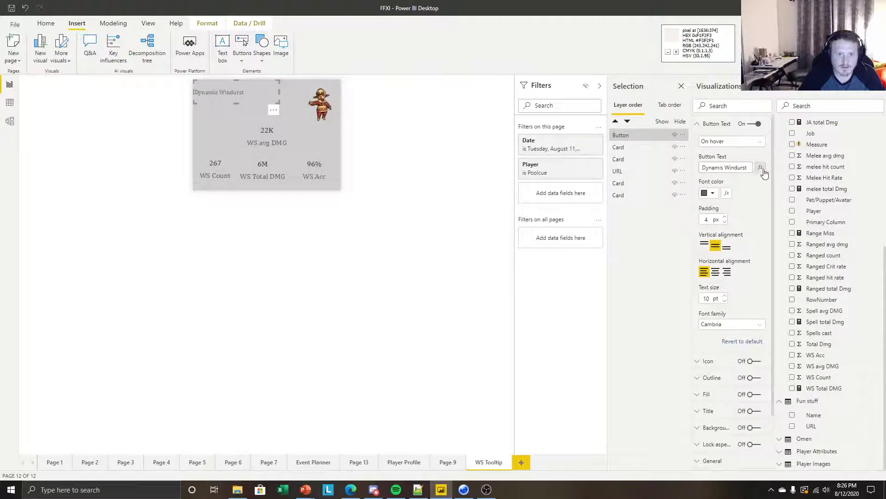
pyautogui.click(734, 141)
pyautogui.click(716, 151)
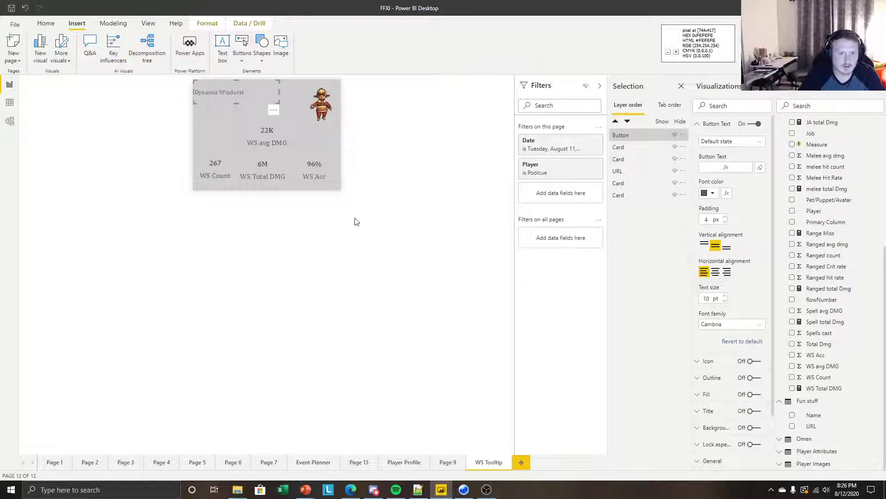
# Set the event name button's text size to 14 pt
pyautogui.click(392, 155)
pyautogui.click(233, 96)
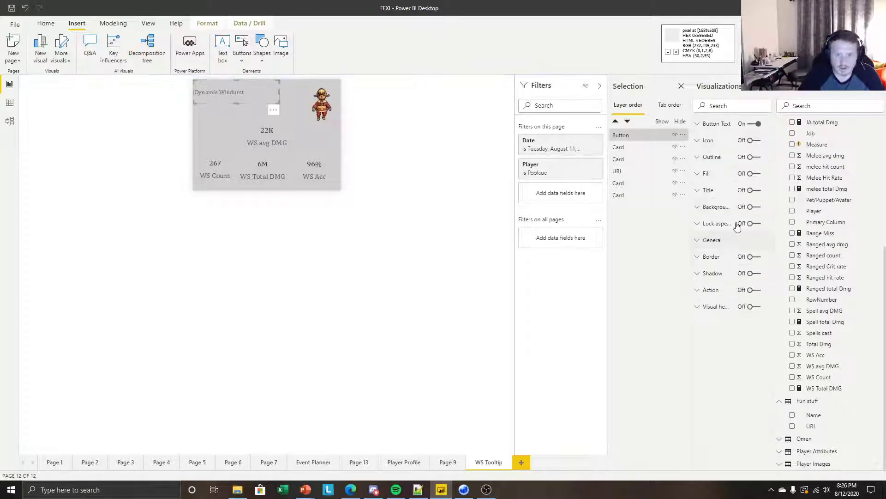
pyautogui.click(716, 125)
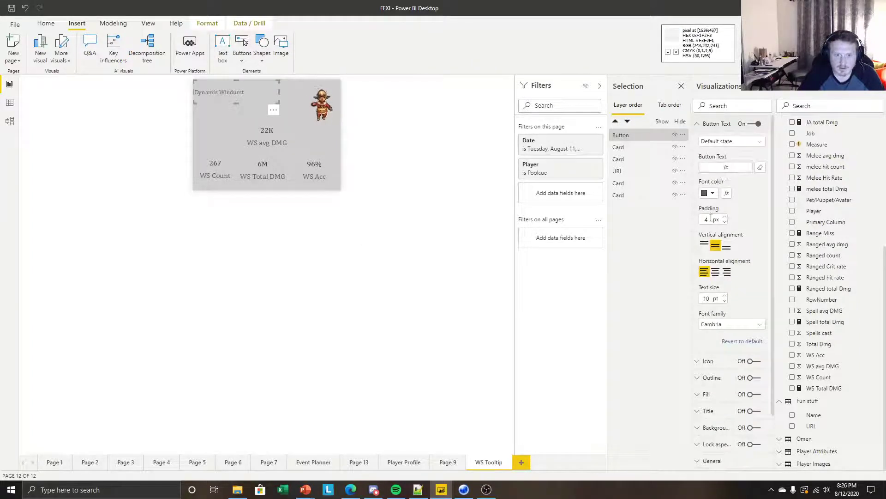
pyautogui.click(722, 297)
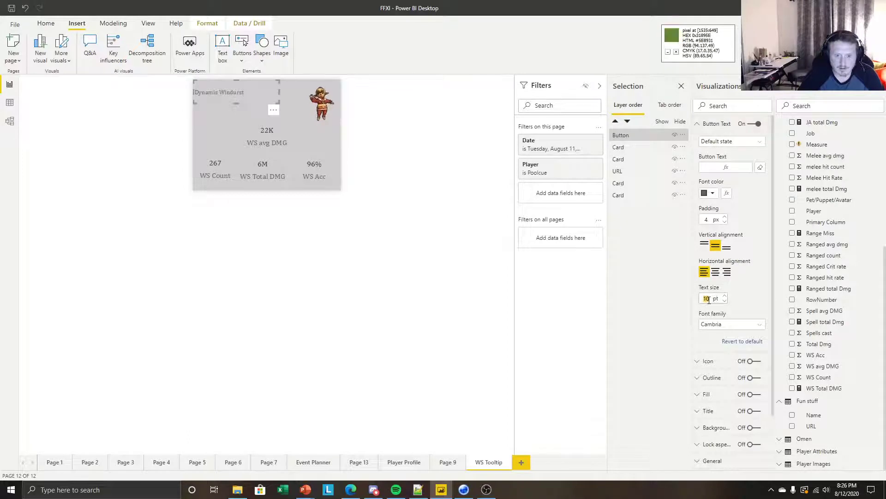
pyautogui.write('14')
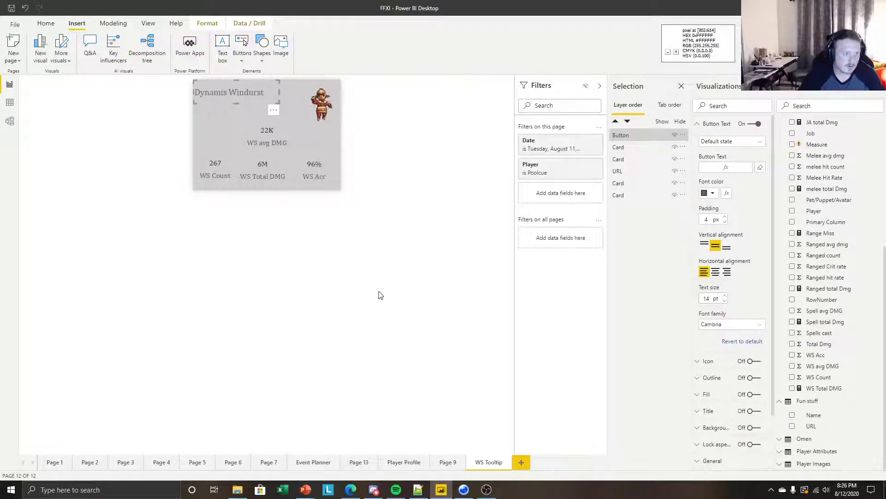
pyautogui.click(364, 297)
pyautogui.click(259, 84)
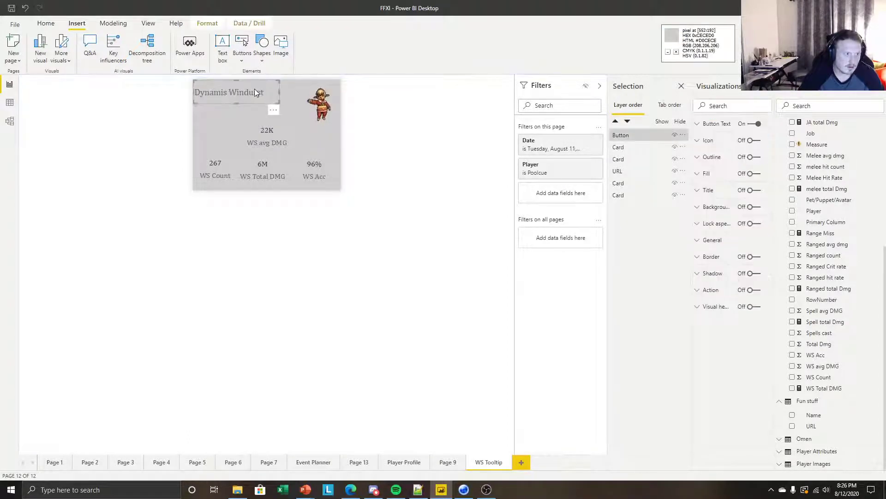
# Arrange the cards in a two-by-two grid, with WS avg DMG and WS Total DMG above WS Count and WS Acc
pyautogui.moveTo(262, 132); pyautogui.dragTo(212, 137)
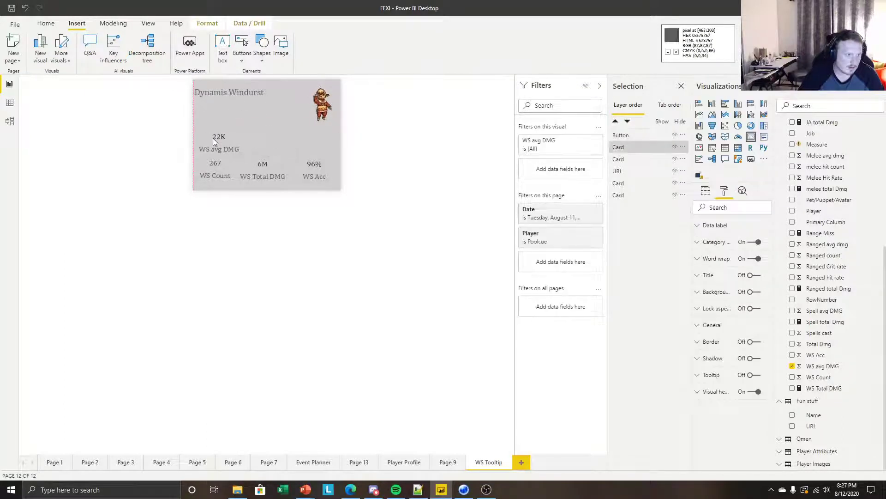
pyautogui.click(254, 175)
pyautogui.moveTo(271, 148); pyautogui.dragTo(292, 132)
pyautogui.moveTo(224, 145); pyautogui.dragTo(232, 165)
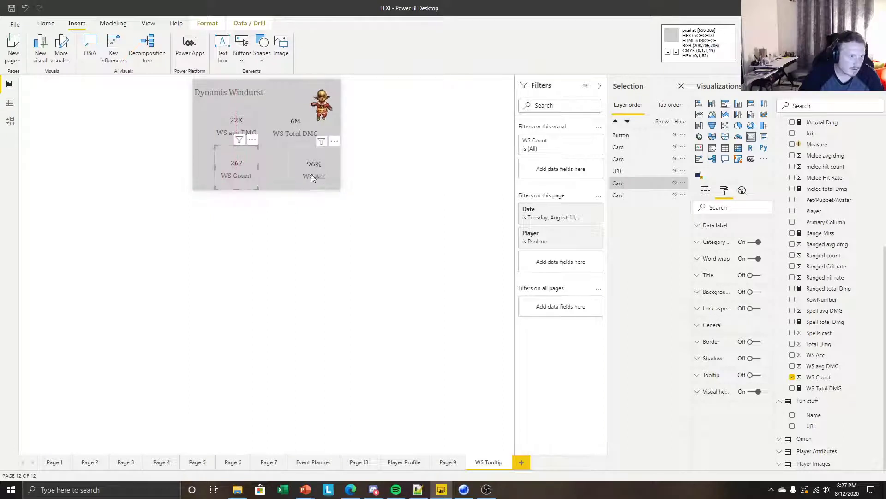
pyautogui.moveTo(319, 176); pyautogui.dragTo(295, 175)
pyautogui.moveTo(297, 175); pyautogui.dragTo(297, 170)
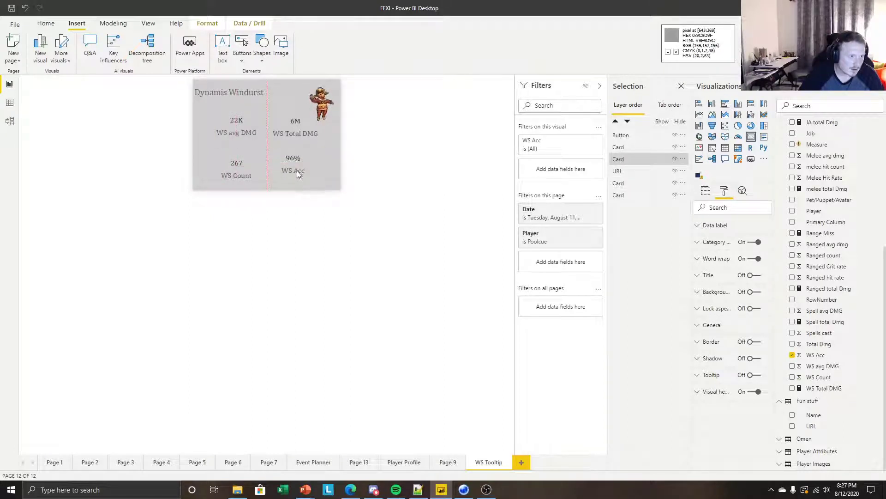
pyautogui.click(303, 204)
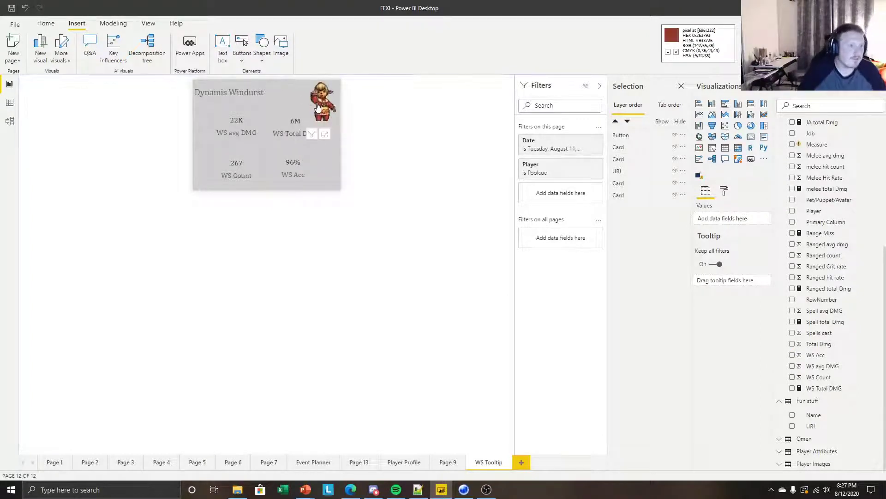
# Move the character image to the tooltip's bottom-left corner and the event name button to its top-right corner
pyautogui.moveTo(310, 134); pyautogui.dragTo(207, 217)
pyautogui.click(207, 217)
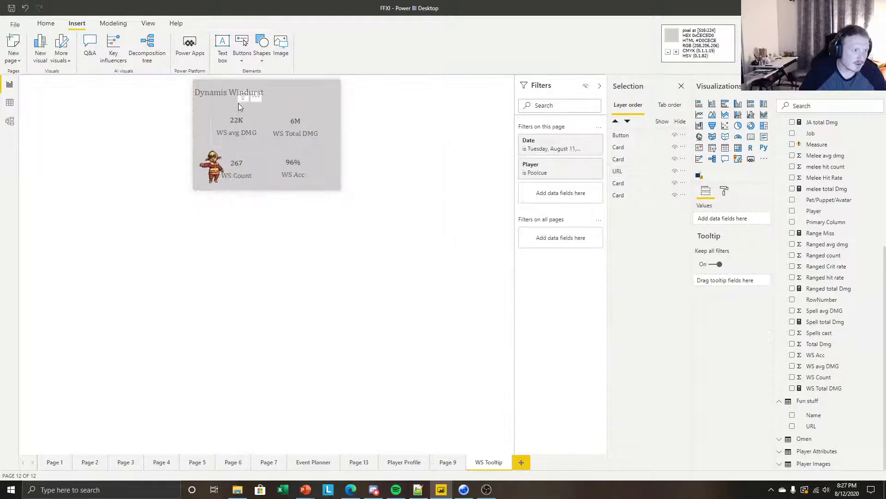
pyautogui.click(228, 93)
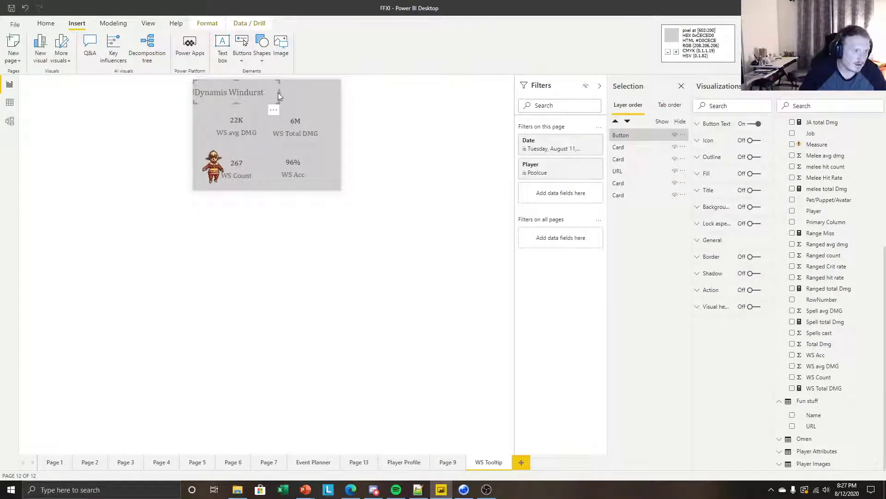
pyautogui.moveTo(278, 92); pyautogui.dragTo(334, 89)
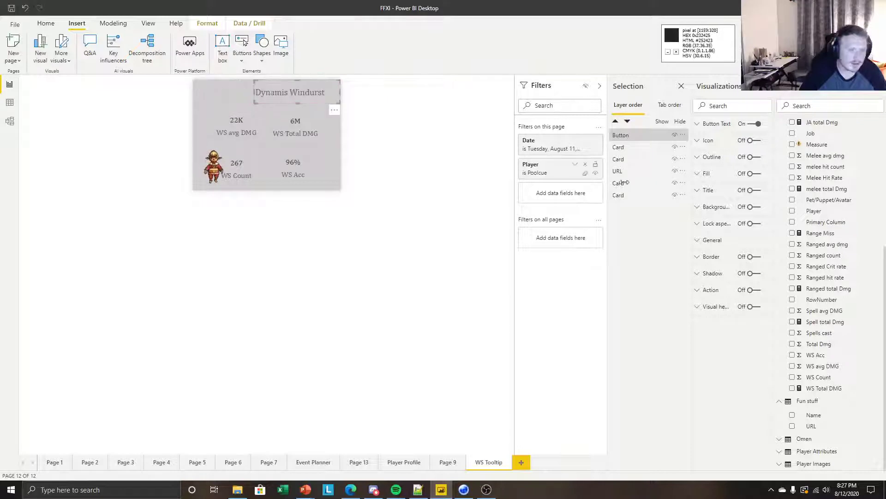
# Right-align the event name button's text and extend the button's left edge to the middle of the WS avg DMG card
pyautogui.click(711, 124)
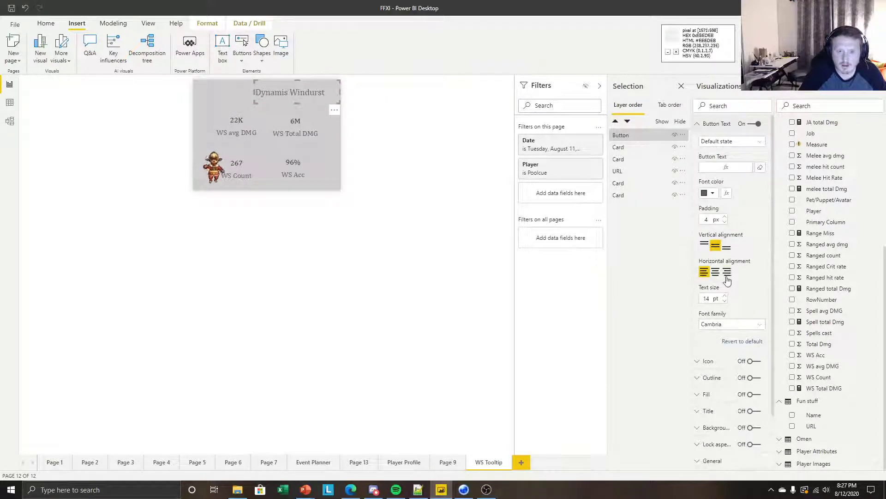
pyautogui.click(727, 272)
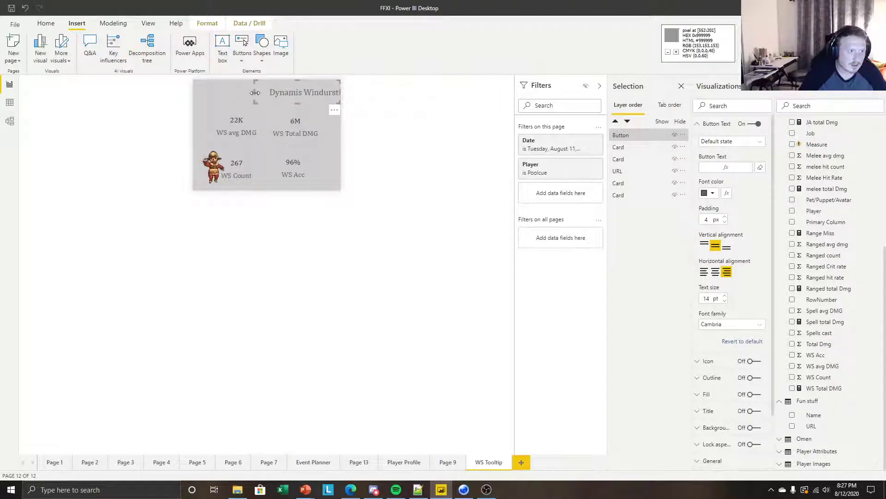
pyautogui.moveTo(254, 92); pyautogui.dragTo(239, 95)
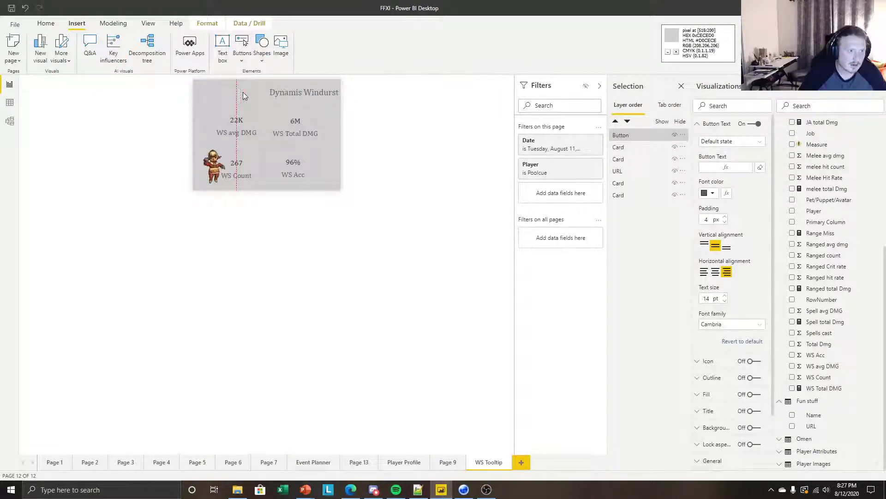
pyautogui.click(425, 192)
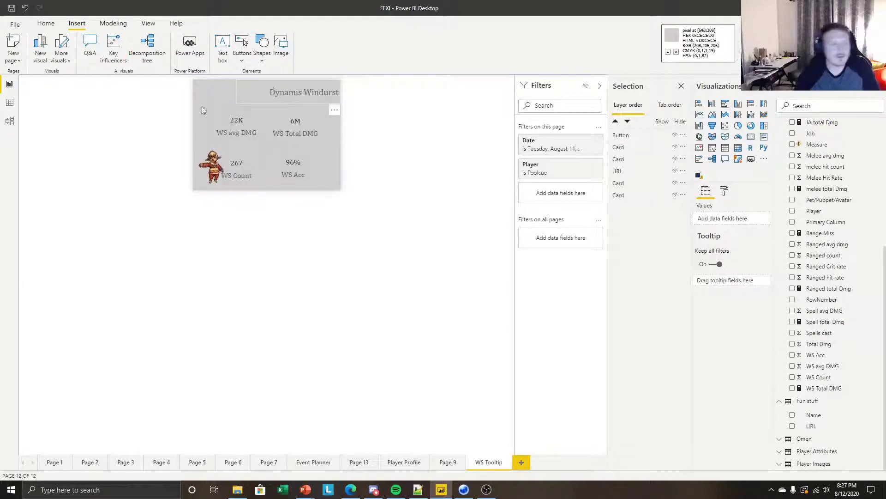
# Move the character image to the tooltip's top-left corner, beside the event name button
pyautogui.click(277, 92)
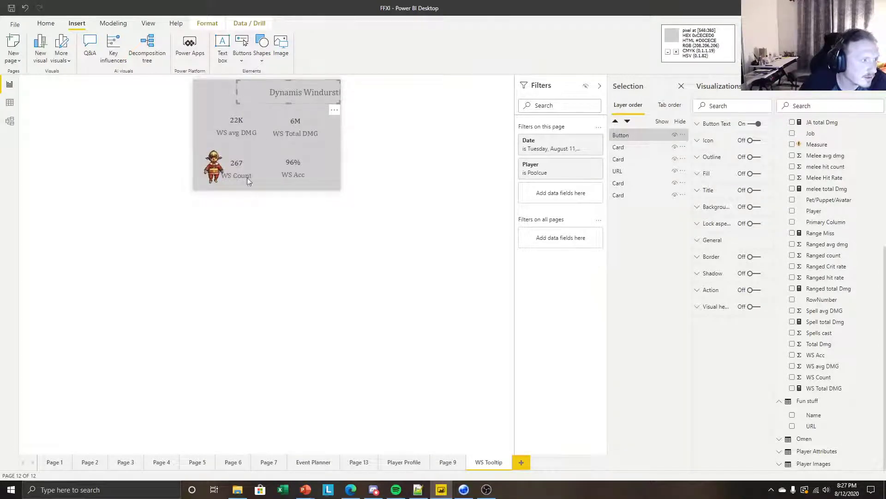
pyautogui.click(206, 186)
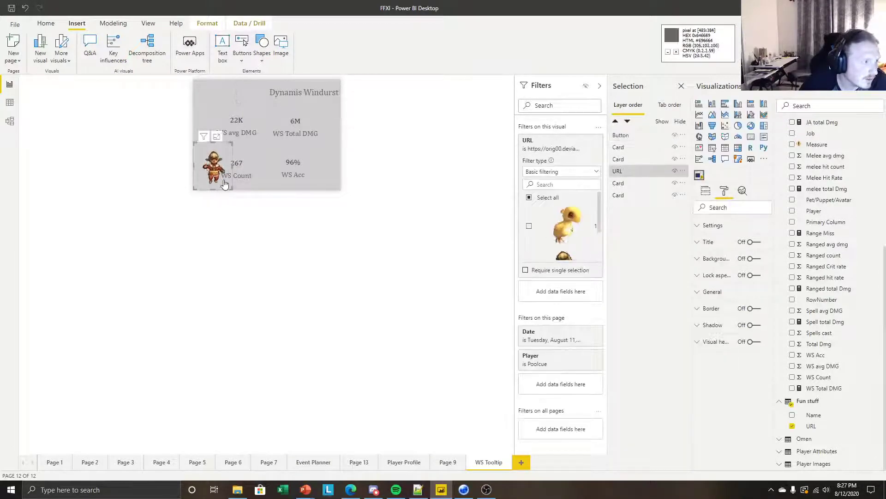
pyautogui.moveTo(207, 144); pyautogui.dragTo(205, 91)
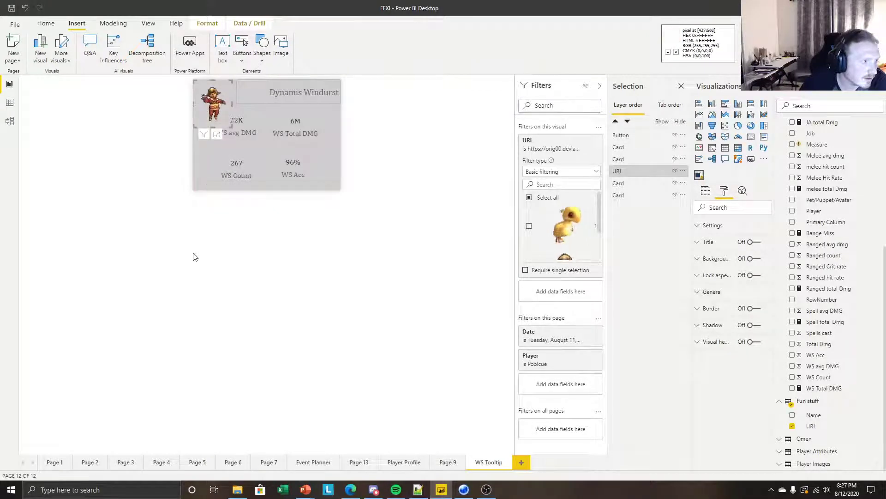
pyautogui.click(202, 243)
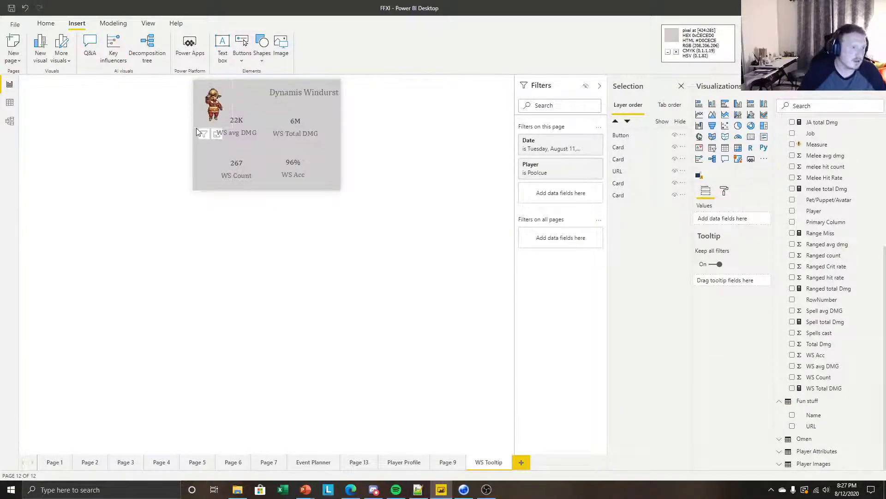
# Shorten the character image from its lower edge to a height of about 85
pyautogui.click(204, 125)
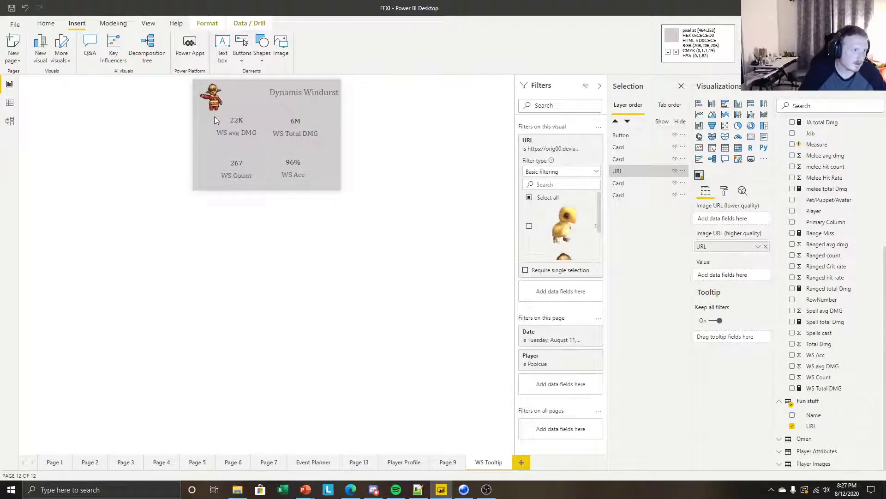
pyautogui.click(200, 226)
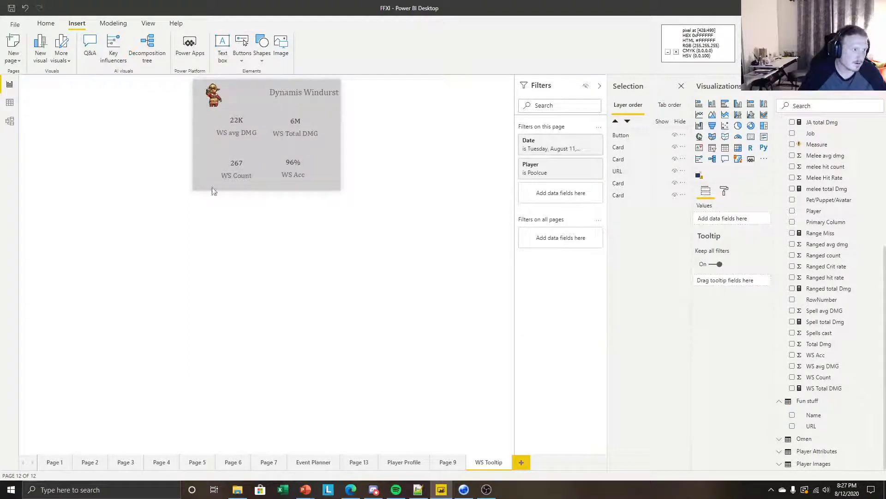
pyautogui.click(231, 94)
pyautogui.moveTo(211, 134); pyautogui.dragTo(227, 116)
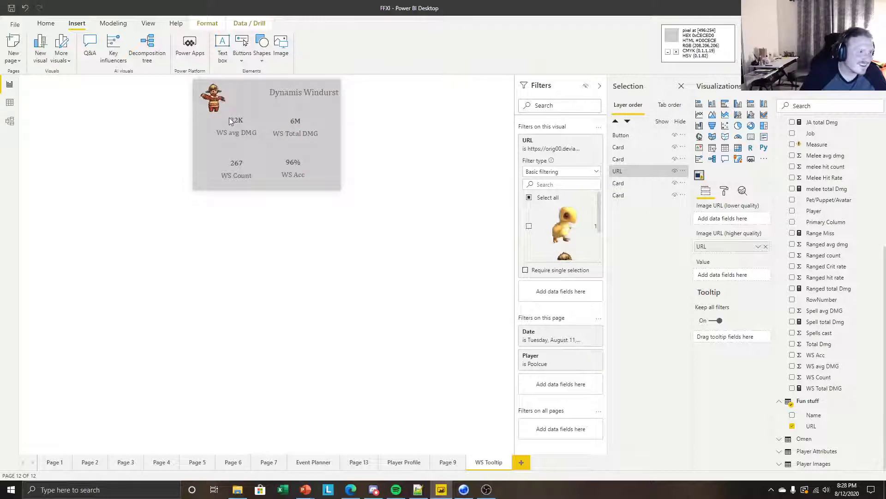
# Examine the character image's render type, size and position settings
pyautogui.click(723, 191)
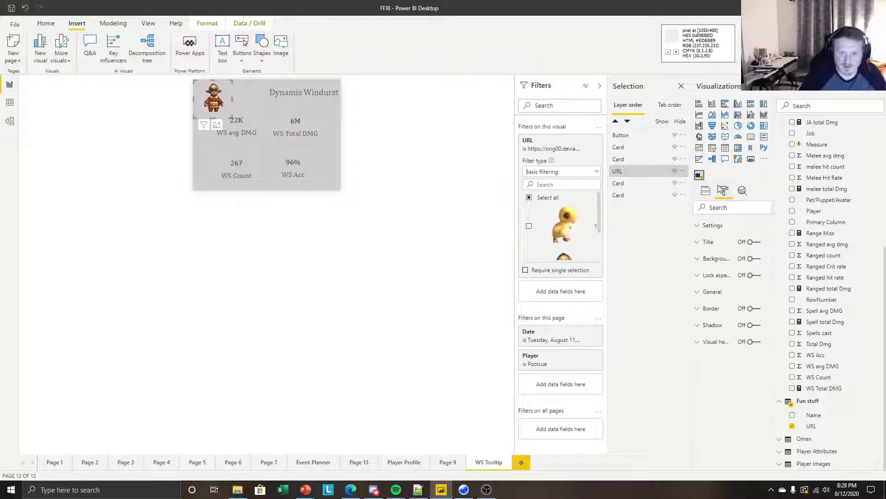
pyautogui.click(720, 228)
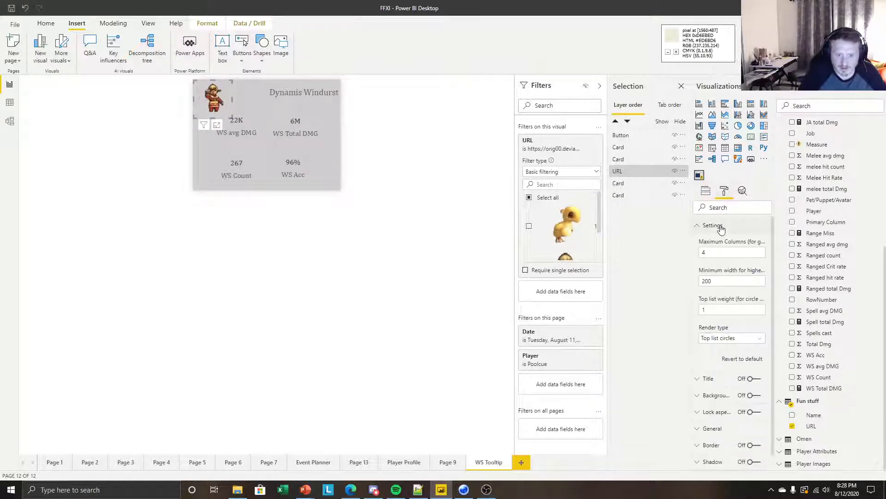
pyautogui.click(734, 338)
pyautogui.click(715, 229)
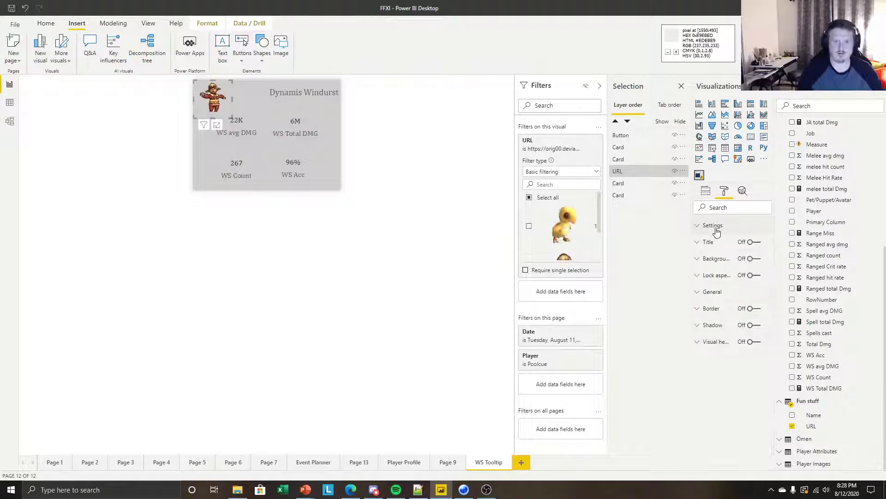
pyautogui.click(712, 291)
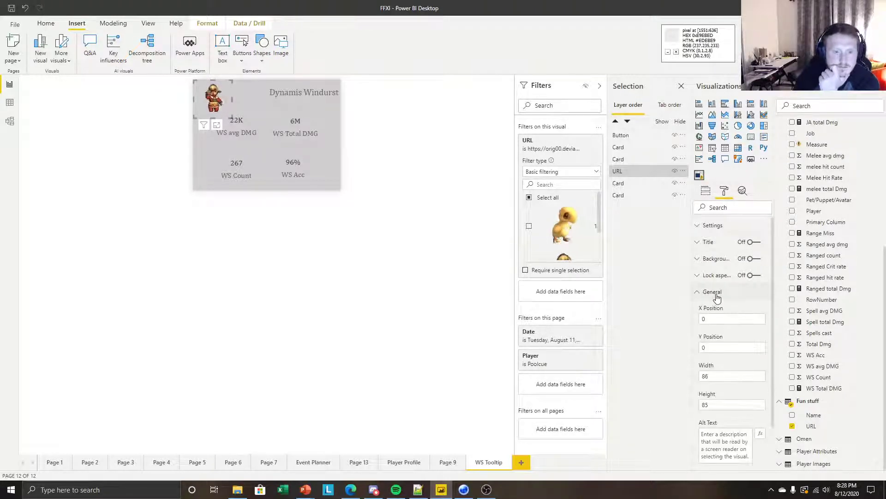
pyautogui.click(713, 291)
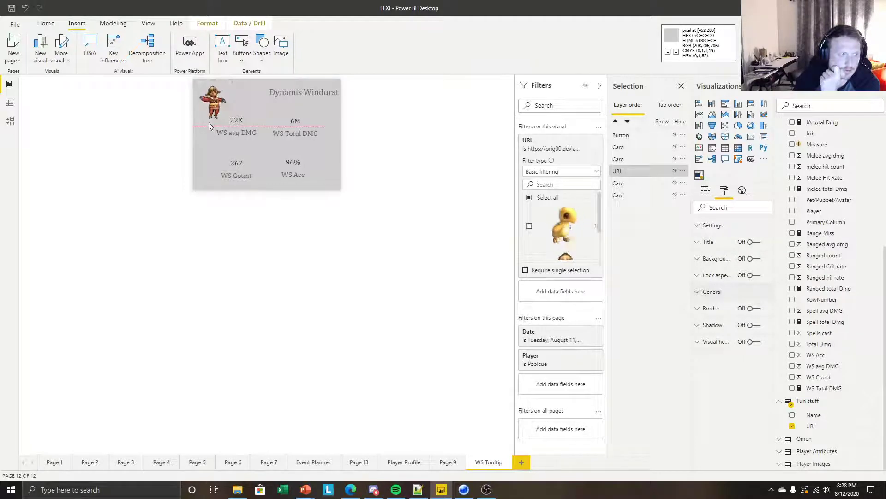
# Spread the cards outward, with WS avg DMG and WS Count below the character image and WS Total DMG and WS Acc along the opposite edge
pyautogui.click(223, 213)
pyautogui.moveTo(223, 145); pyautogui.dragTo(208, 151)
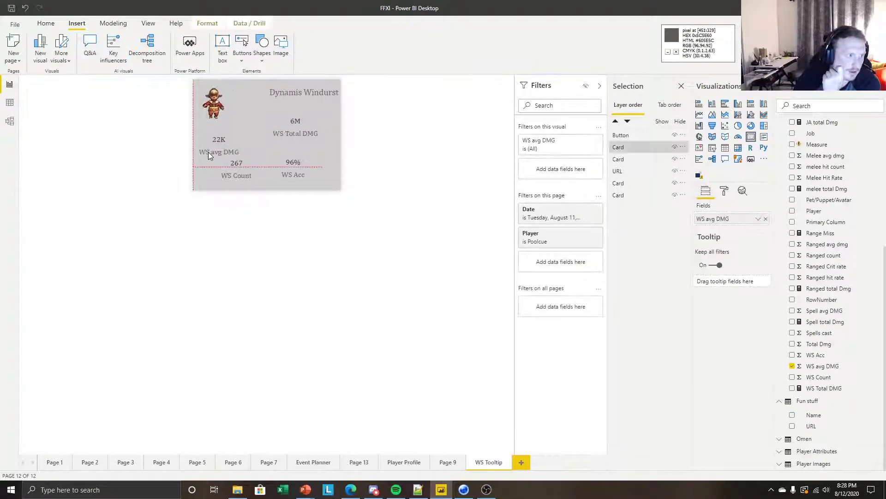
pyautogui.moveTo(315, 136); pyautogui.dragTo(334, 145)
pyautogui.moveTo(239, 172); pyautogui.dragTo(200, 192)
pyautogui.moveTo(286, 174); pyautogui.dragTo(308, 175)
pyautogui.moveTo(311, 127)
pyautogui.mouseDown()
pyautogui.moveTo(277, 127)
pyautogui.moveTo(313, 127)
pyautogui.mouseUp()
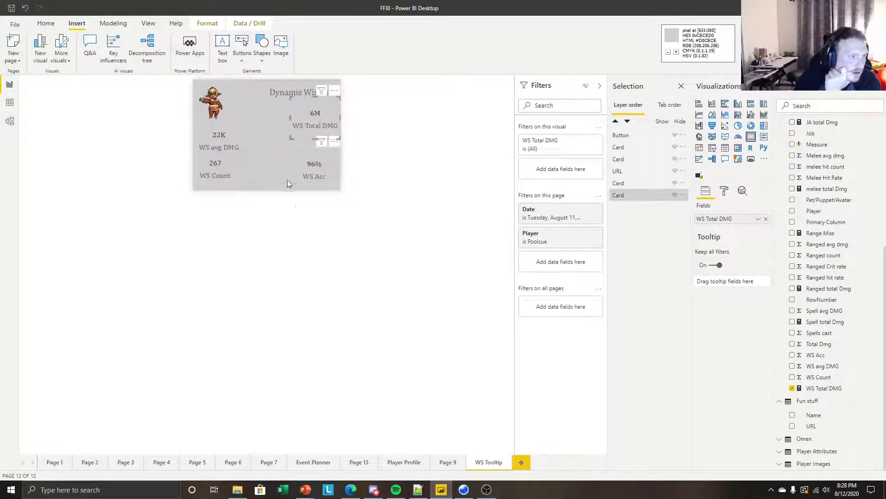
pyautogui.click(296, 245)
# Try other spots for the WS avg DMG and WS Total DMG cards, ending with WS Total DMG between WS Count and WS Acc
pyautogui.moveTo(223, 148); pyautogui.dragTo(264, 124)
pyautogui.moveTo(222, 171)
pyautogui.mouseDown()
pyautogui.moveTo(264, 167)
pyautogui.moveTo(213, 178)
pyautogui.mouseUp()
pyautogui.click(325, 168)
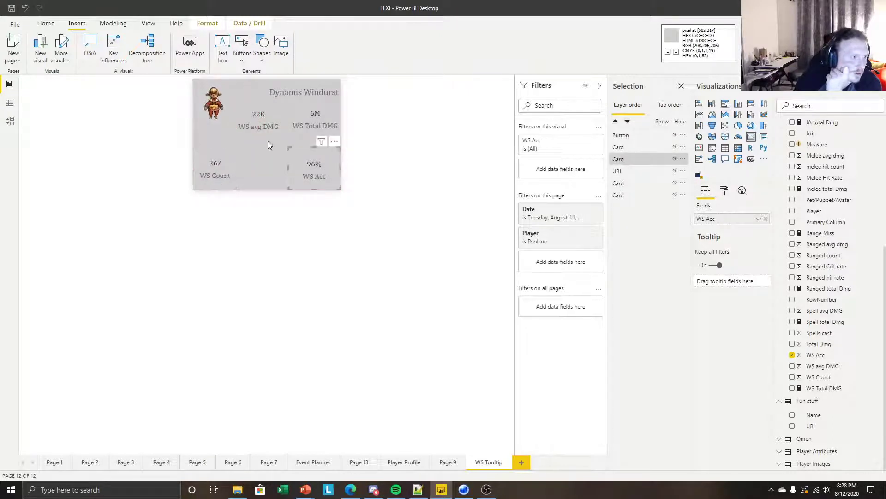
pyautogui.moveTo(266, 128); pyautogui.dragTo(222, 156)
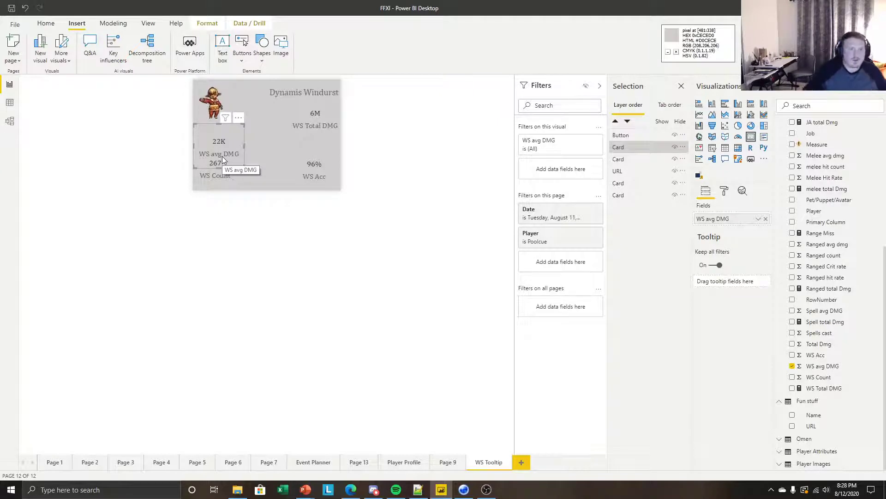
pyautogui.moveTo(329, 121); pyautogui.dragTo(271, 163)
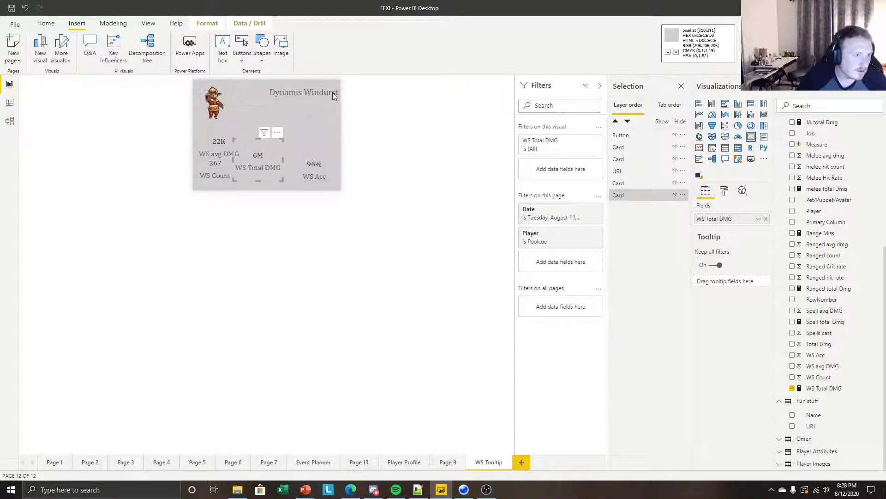
# Duplicate the event name button and place the copy directly below the original
pyautogui.click(334, 86)
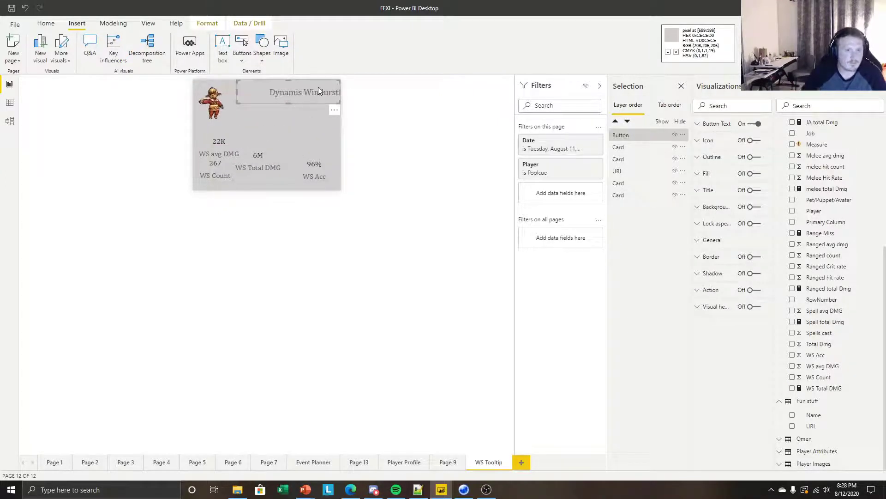
pyautogui.hotkey('ctrl', 'c')
pyautogui.hotkey('ctrl', 'v')
pyautogui.moveTo(316, 95); pyautogui.dragTo(327, 115)
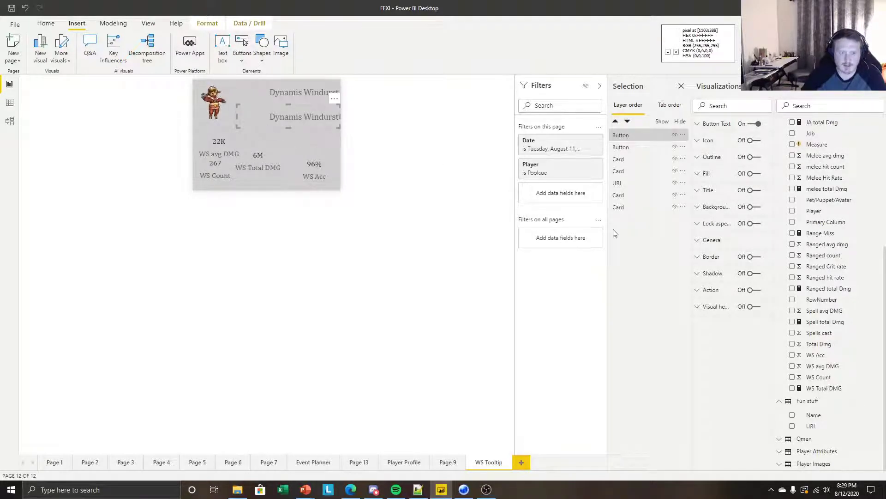
# Try to base the copied button's text on the Date field, and discard the text settings
pyautogui.click(713, 124)
pyautogui.click(738, 169)
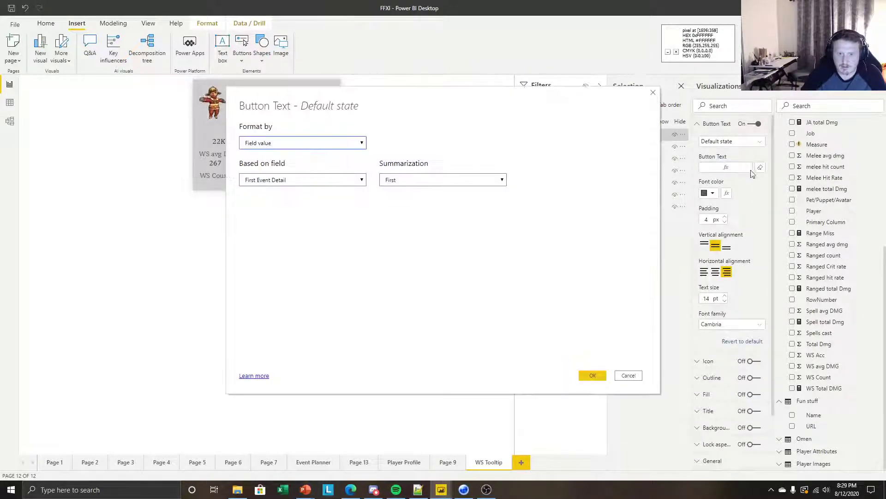
pyautogui.click(312, 179)
pyautogui.click(293, 195)
pyautogui.write('Date')
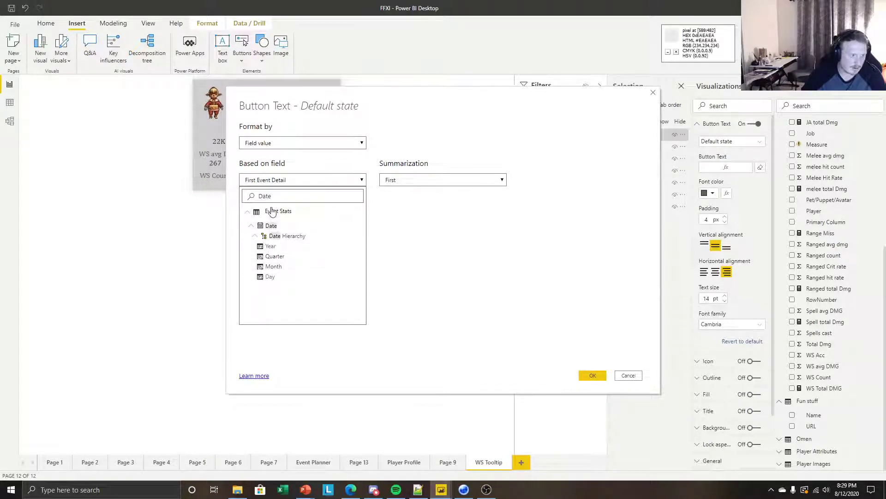
pyautogui.click(283, 180)
pyautogui.click(283, 180)
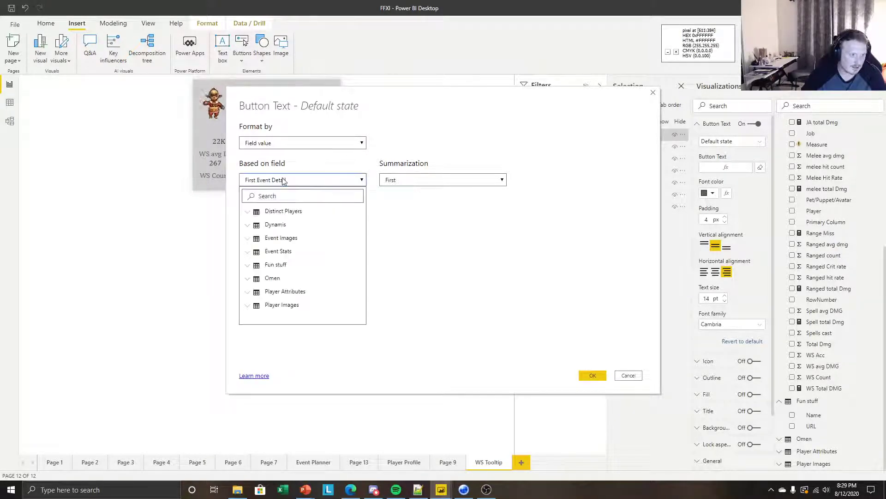
pyautogui.click(287, 142)
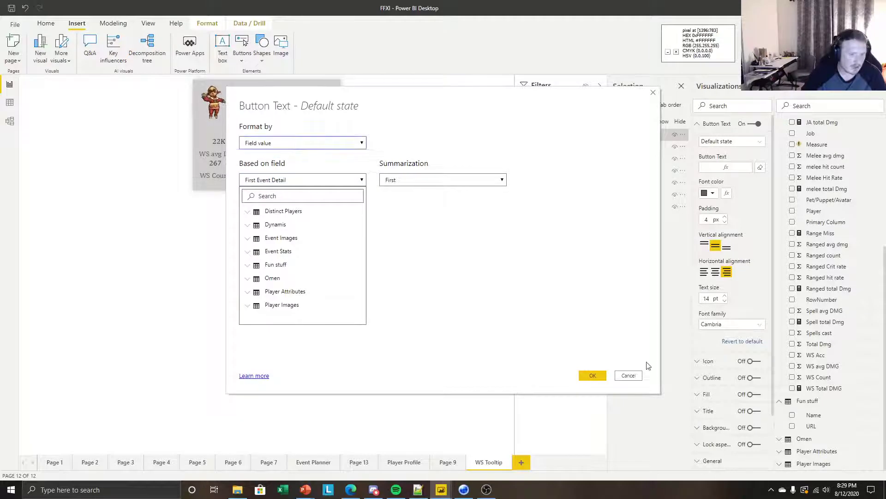
pyautogui.click(629, 375)
# Look through the Event Stats fields and delete the duplicate event name button
pyautogui.click(308, 269)
pyautogui.click(257, 116)
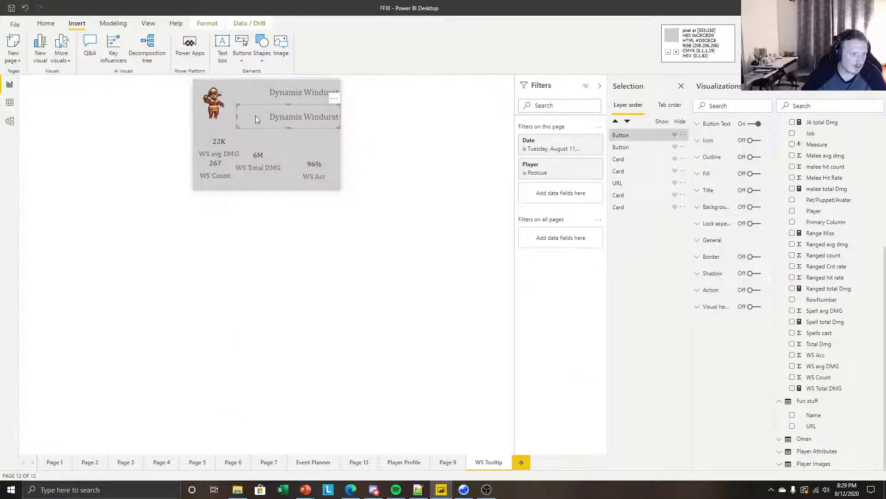
pyautogui.click(253, 102)
pyautogui.click(249, 107)
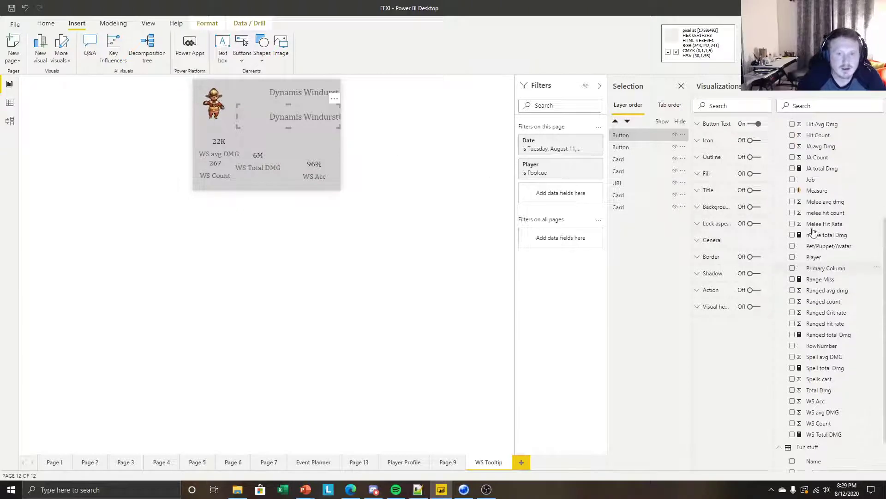
pyautogui.scroll(5, 819, 212)
pyautogui.scroll(-1, 820, 205)
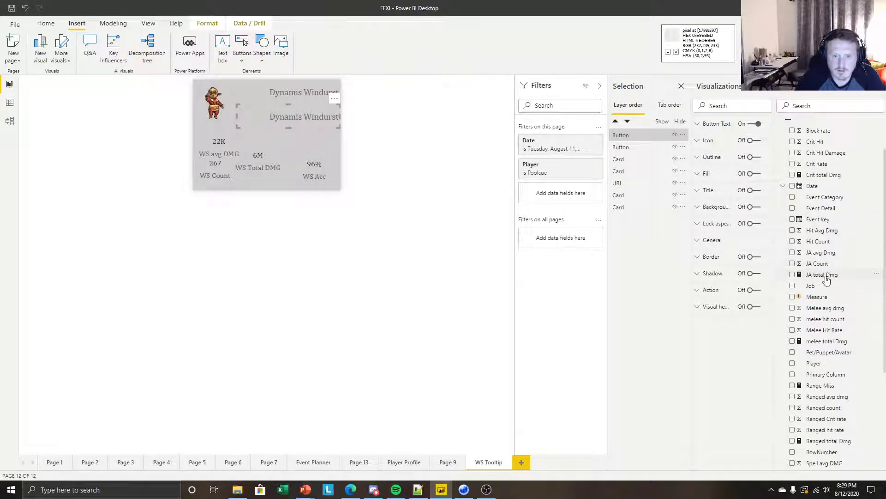
pyautogui.scroll(-3, 817, 233)
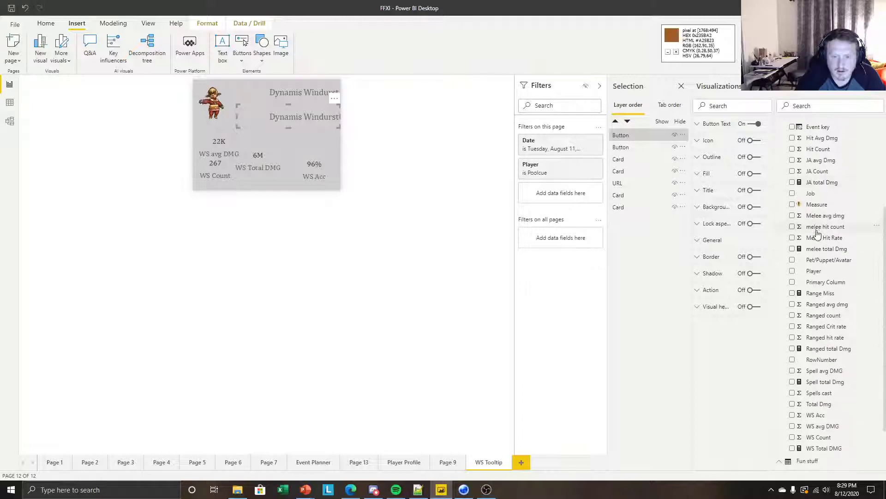
pyautogui.scroll(-2, 819, 237)
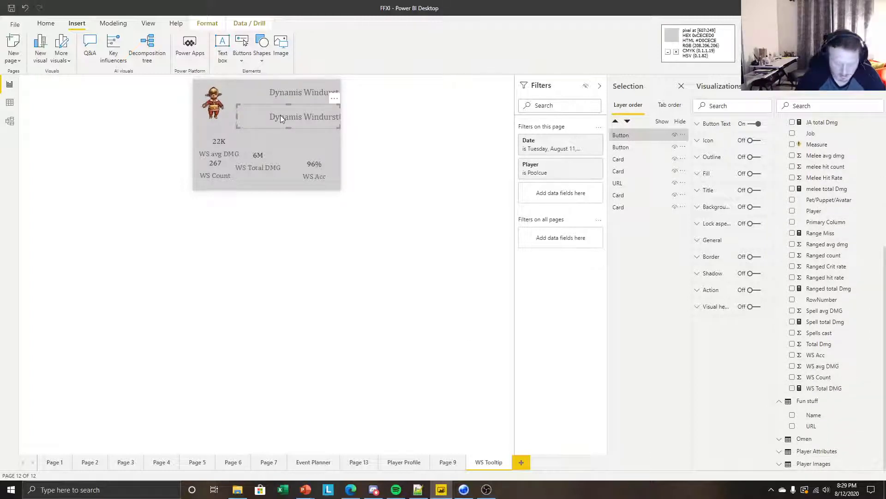
pyautogui.press('Delete')
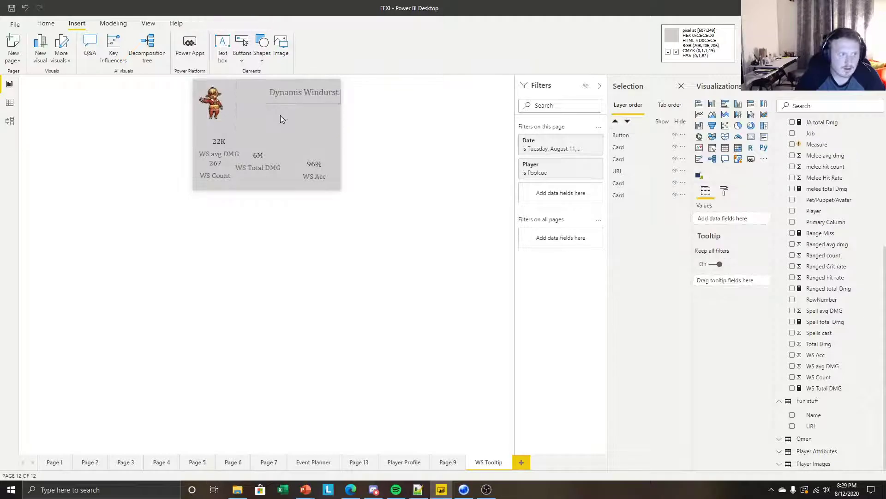
# Shift the event name button toward the character image and set the four cards in a compact two-by-two grid beneath them
pyautogui.click(311, 98)
pyautogui.click(214, 137)
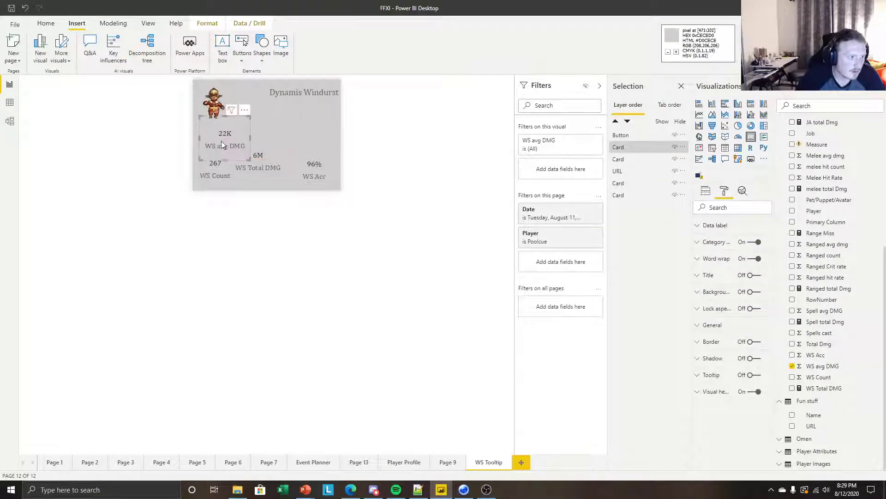
pyautogui.moveTo(204, 144)
pyautogui.mouseDown()
pyautogui.moveTo(230, 121)
pyautogui.moveTo(197, 133)
pyautogui.mouseUp()
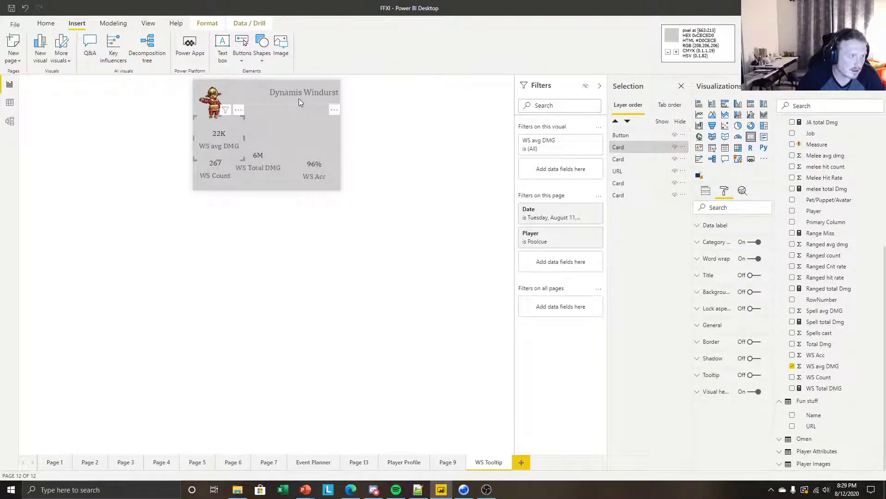
pyautogui.moveTo(298, 99); pyautogui.dragTo(278, 87)
pyautogui.moveTo(278, 163)
pyautogui.mouseDown()
pyautogui.moveTo(282, 140)
pyautogui.moveTo(305, 141)
pyautogui.moveTo(281, 176)
pyautogui.mouseUp()
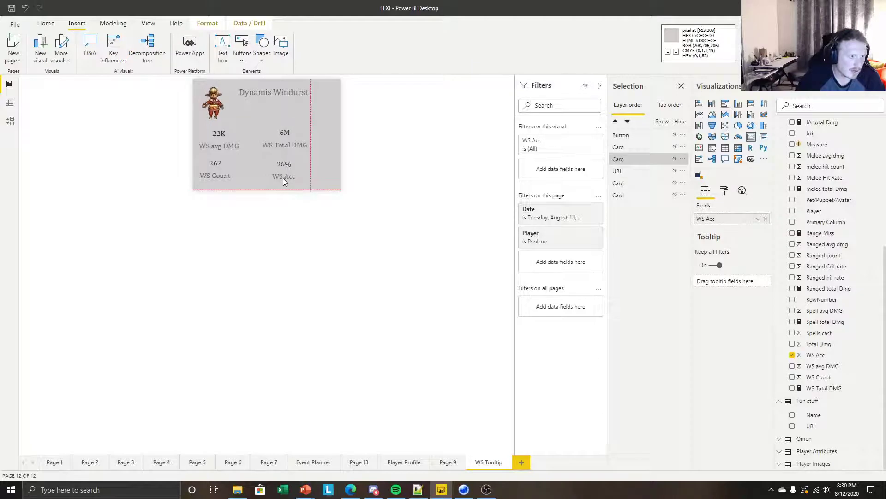
pyautogui.press('Escape')
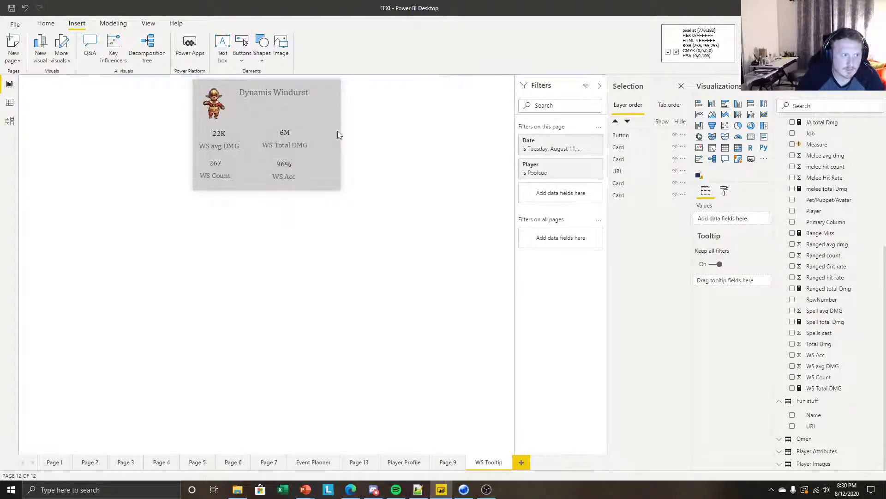
# Switch the tooltip page size to Custom and set the page width to 270 pixels
pyautogui.click(724, 191)
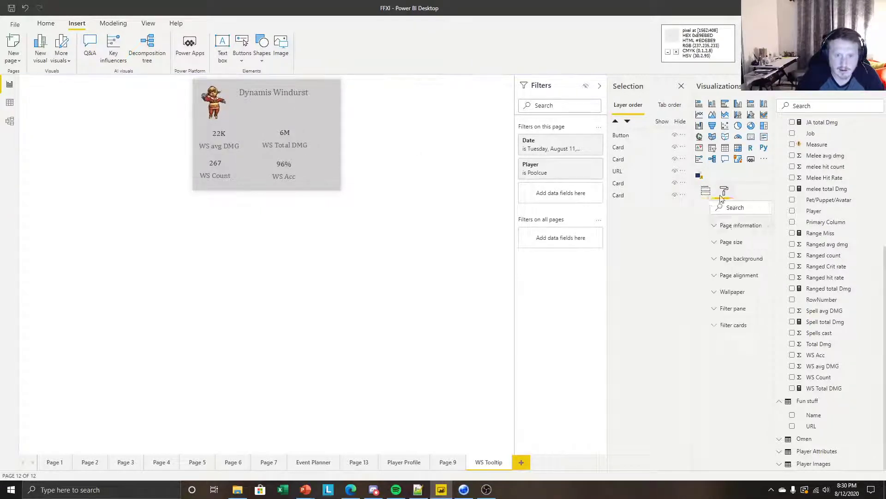
pyautogui.click(724, 245)
pyautogui.click(738, 269)
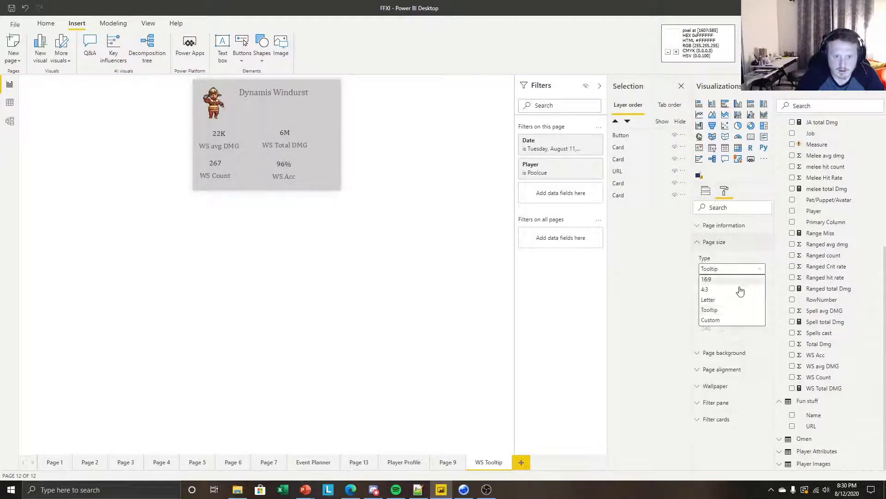
pyautogui.click(716, 319)
pyautogui.doubleClick(710, 299)
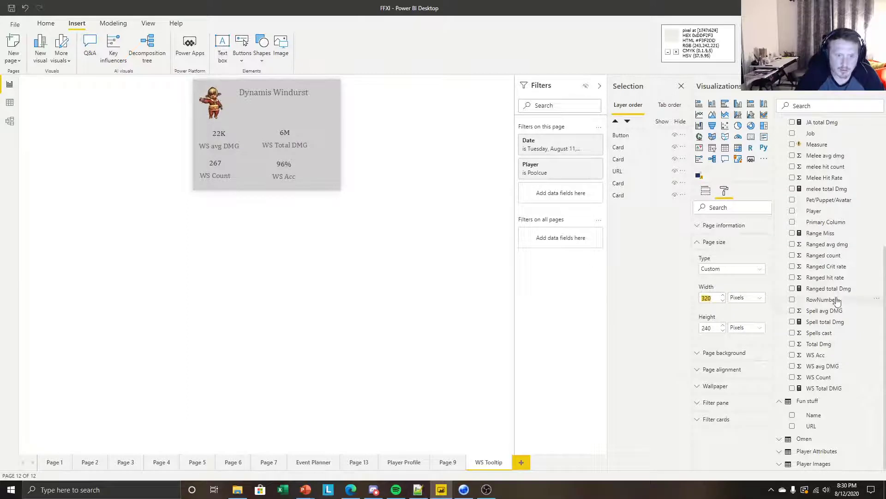
pyautogui.write('300')
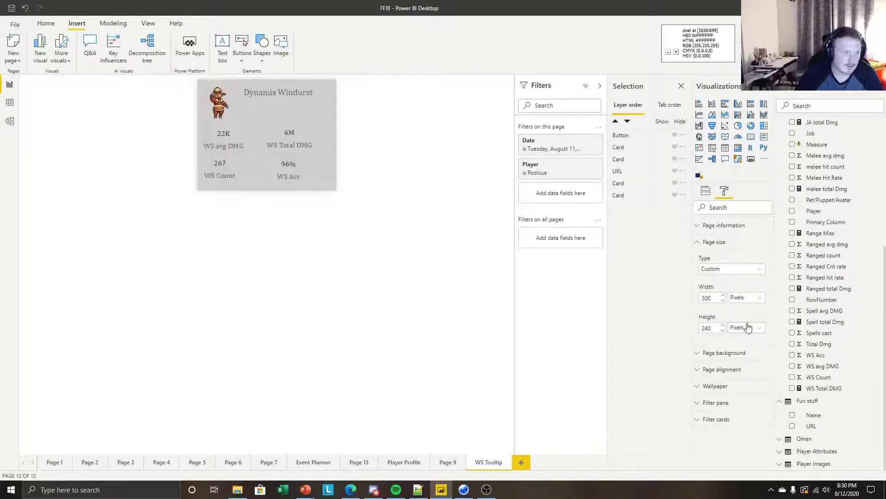
pyautogui.press('BackSpace')
pyautogui.press('BackSpace')
pyautogui.press('BackSpace')
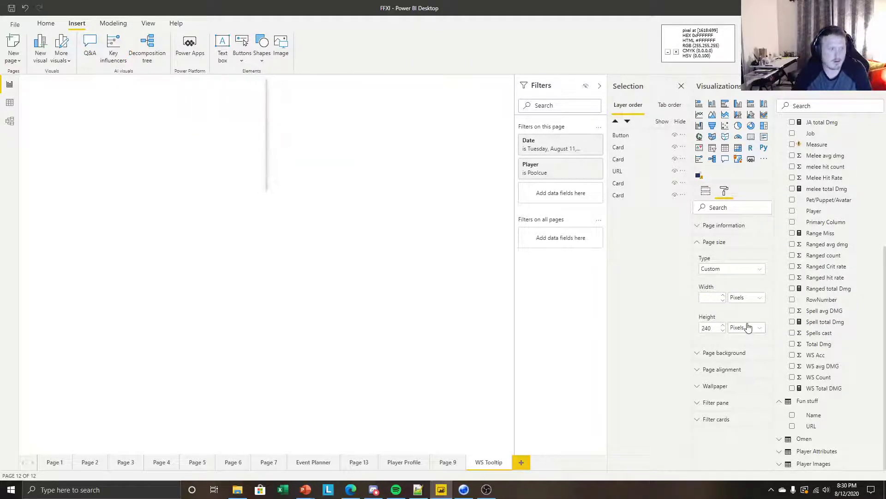
pyautogui.write('28')
pyautogui.press('BackSpace')
pyautogui.press('BackSpace')
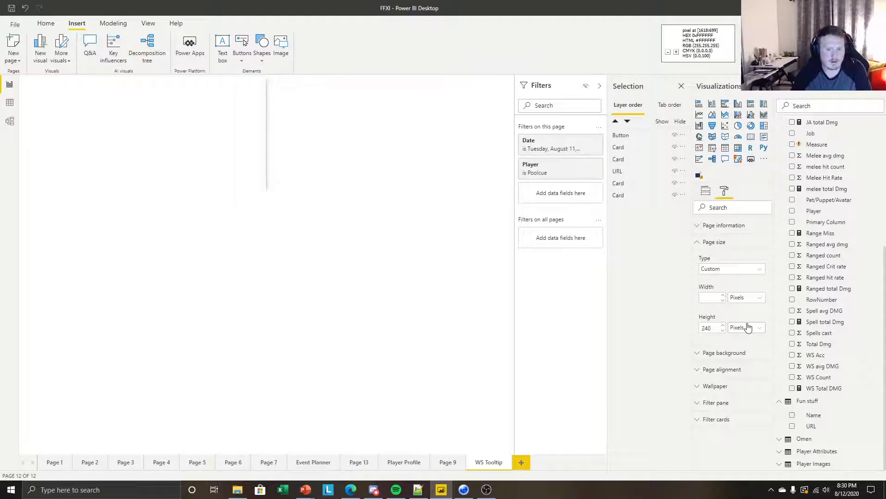
pyautogui.write('270')
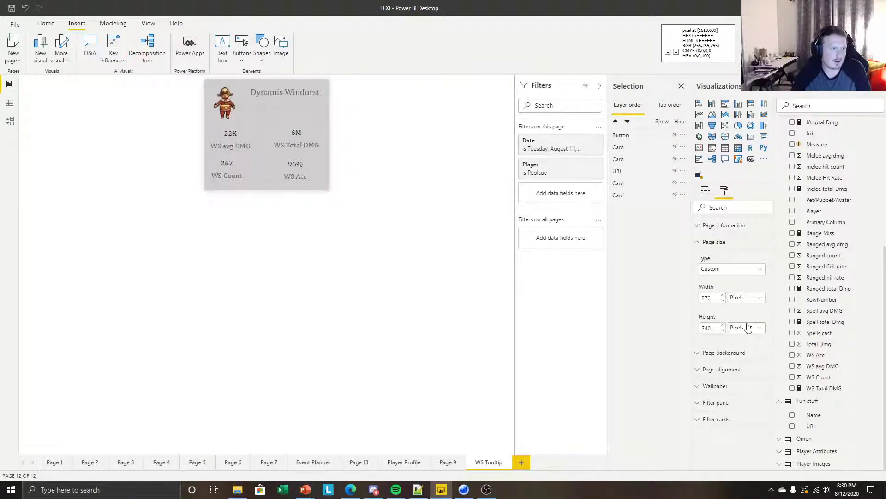
# Set the tooltip page height to 280 pixels
pyautogui.doubleClick(715, 329)
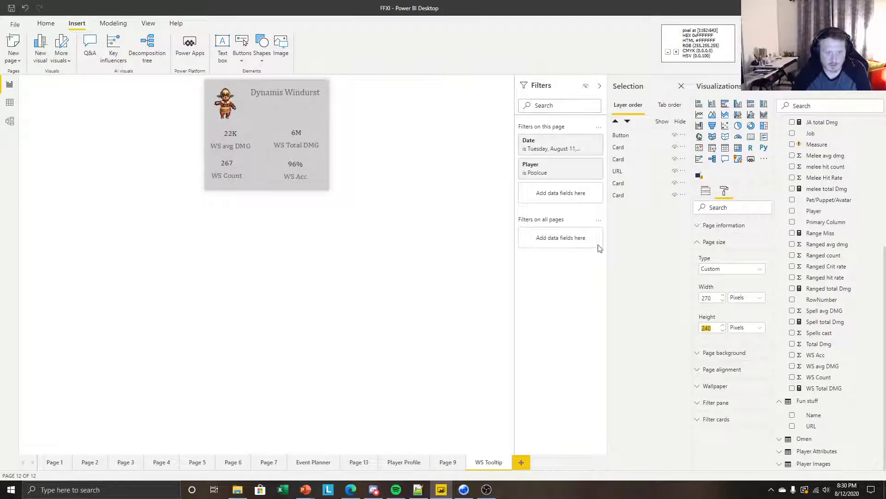
pyautogui.press('BackSpace')
pyautogui.write('2')
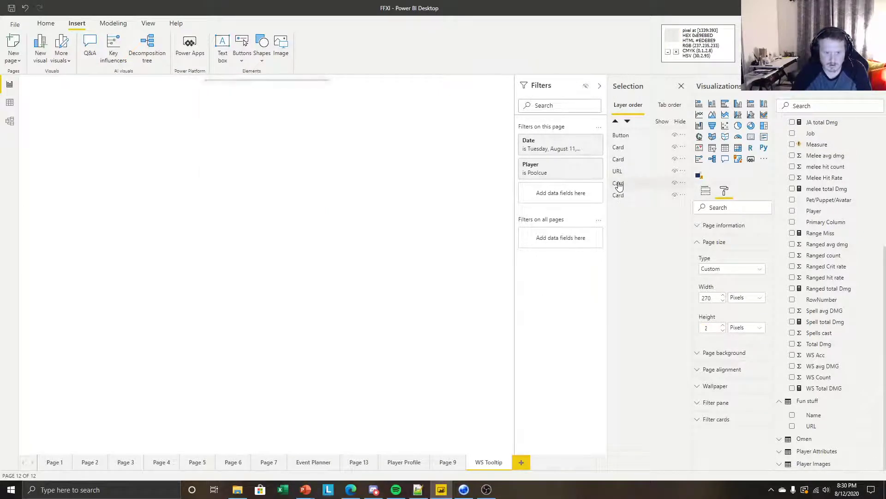
pyautogui.write('80')
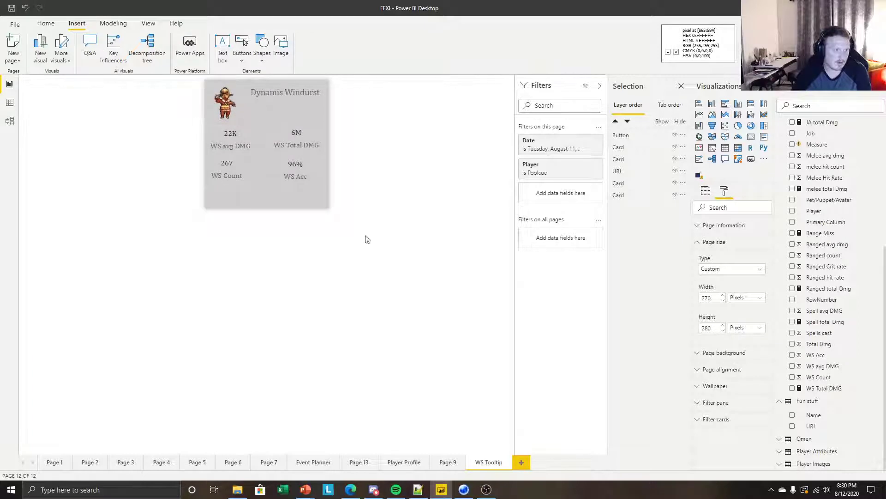
# Spread the four metric cards over the resized page, moving WS Count and WS Acc down toward its lower edge
pyautogui.moveTo(296, 174); pyautogui.dragTo(304, 193)
pyautogui.moveTo(213, 174); pyautogui.dragTo(220, 193)
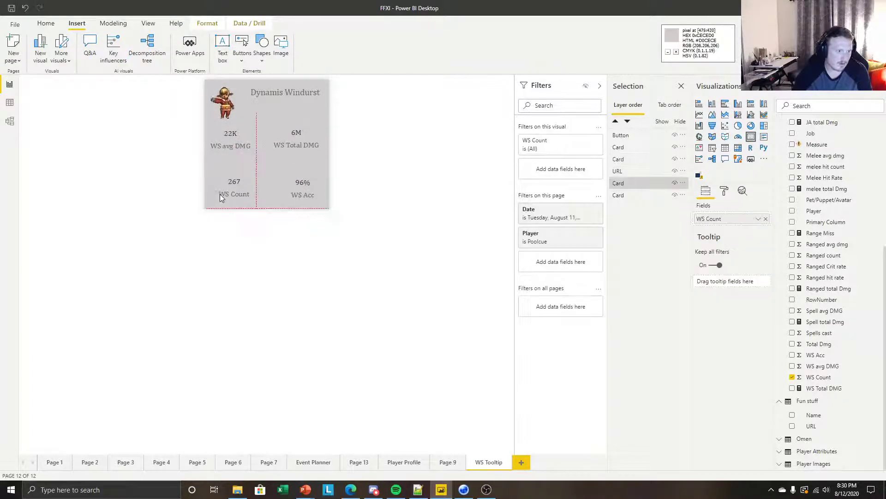
pyautogui.moveTo(226, 148); pyautogui.dragTo(231, 152)
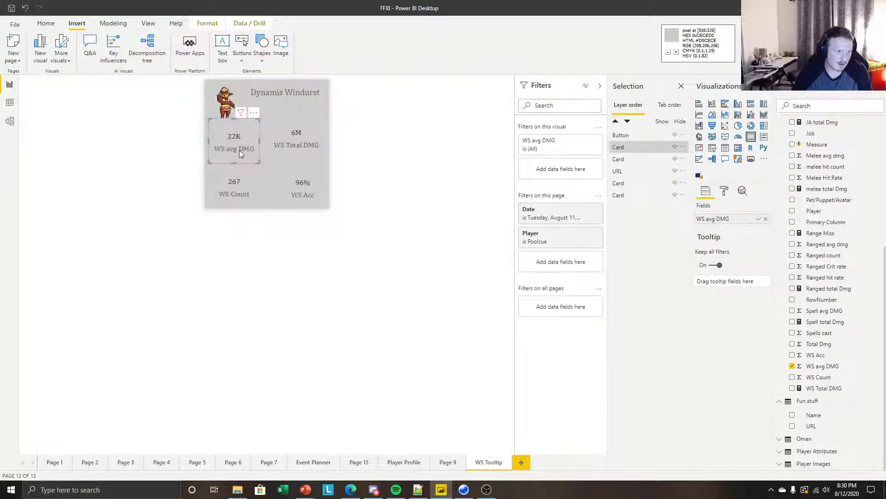
pyautogui.moveTo(294, 145); pyautogui.dragTo(301, 150)
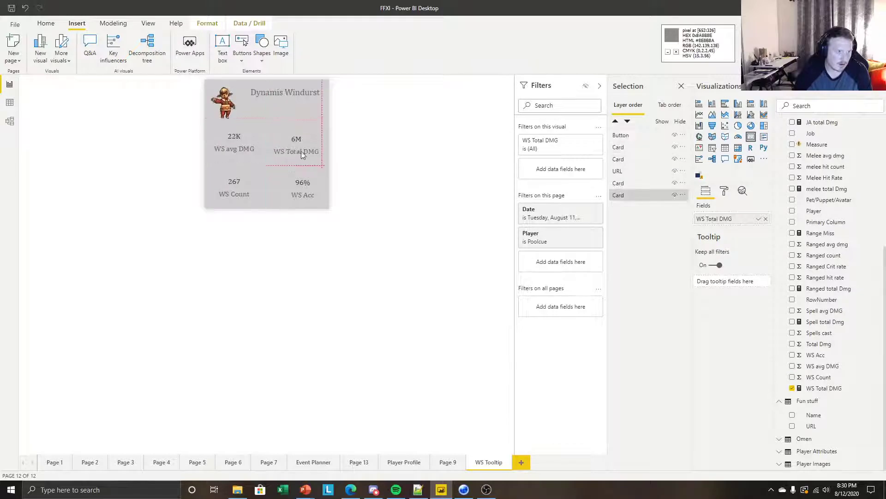
pyautogui.moveTo(301, 190); pyautogui.dragTo(295, 187)
pyautogui.click(246, 204)
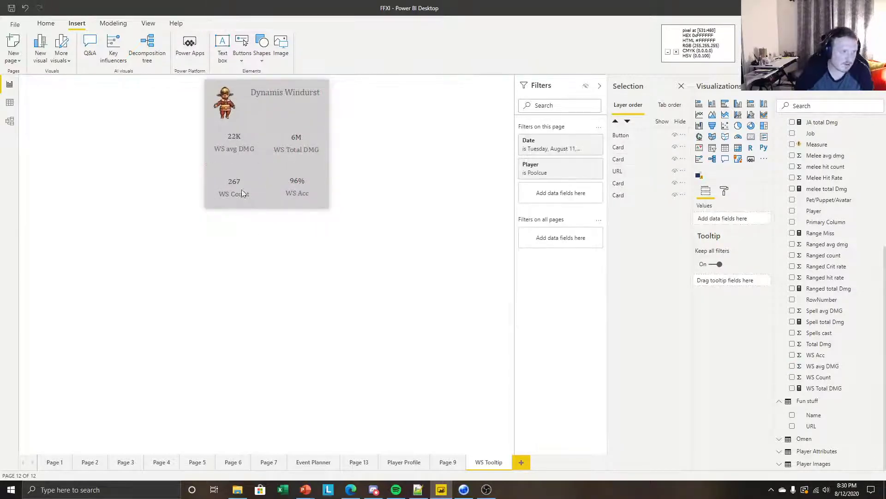
# Turn on the shadow for the WS avg DMG card
pyautogui.click(218, 147)
pyautogui.click(724, 192)
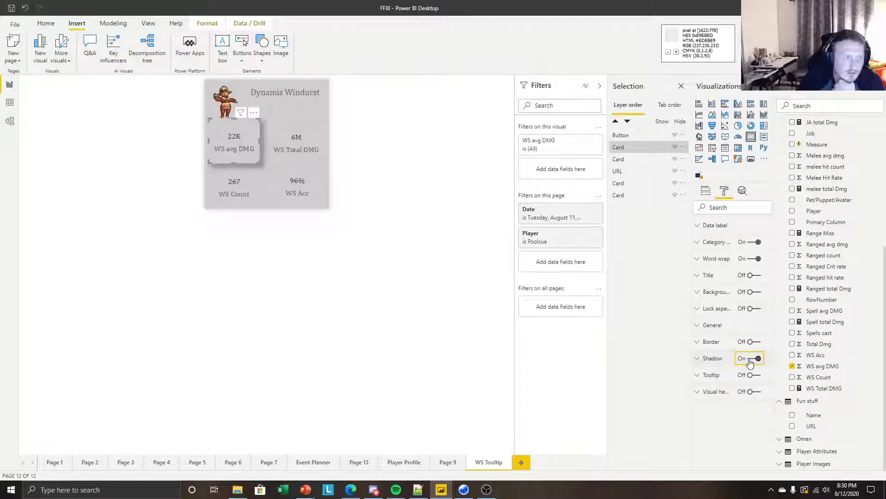
pyautogui.click(432, 319)
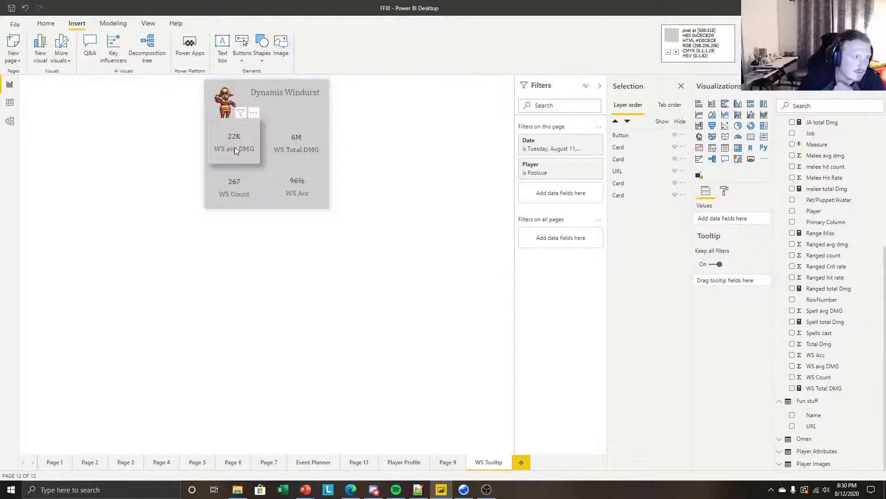
# Nudge the WS avg DMG card inward from the page edge and reduce its height to fit closely around its text
pyautogui.moveTo(234, 146); pyautogui.dragTo(235, 148)
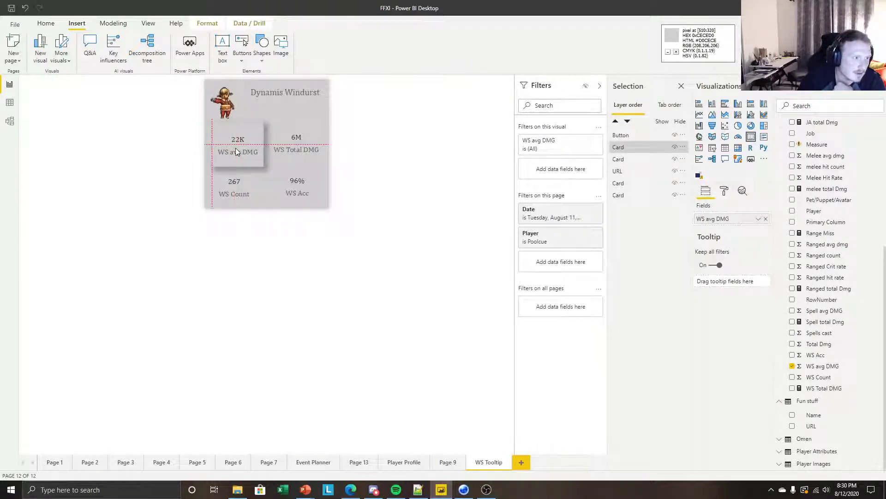
pyautogui.click(309, 149)
pyautogui.click(240, 150)
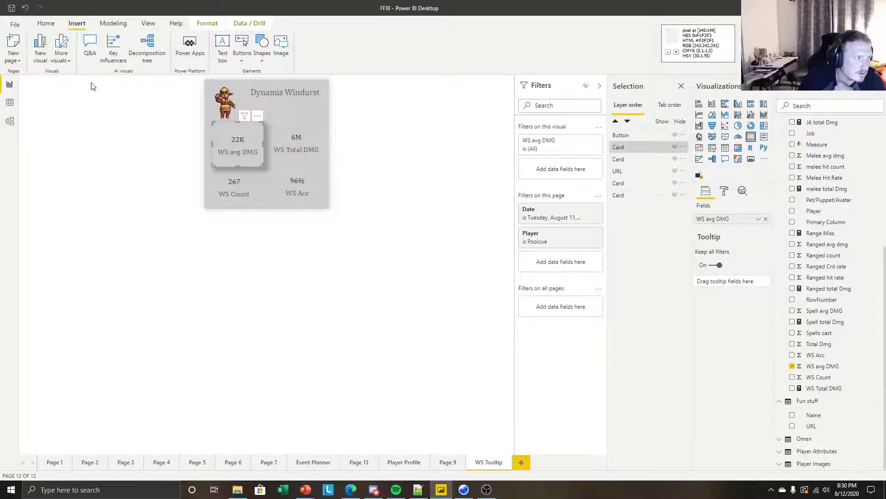
pyautogui.moveTo(234, 161); pyautogui.dragTo(229, 146)
pyautogui.click(298, 149)
# Copy the WS avg DMG card's formatting to the WS Total DMG card with Format Painter and match their heights and alignment
pyautogui.click(240, 150)
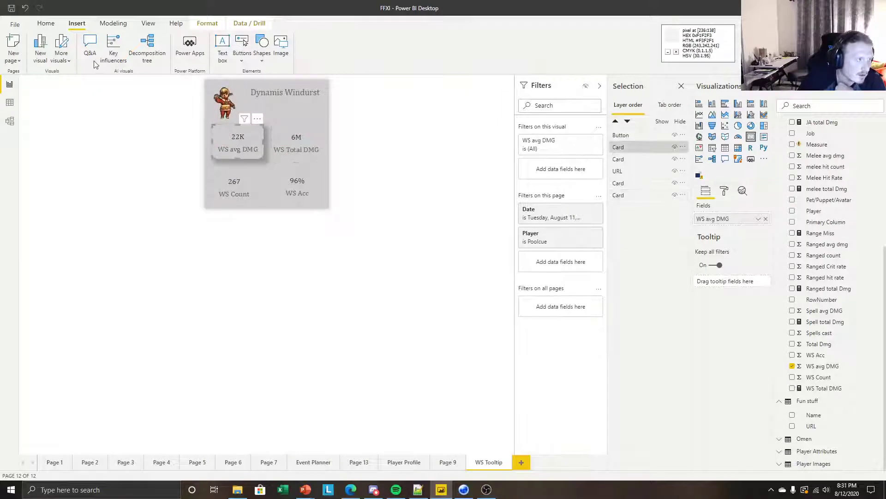
pyautogui.click(46, 23)
pyautogui.click(305, 148)
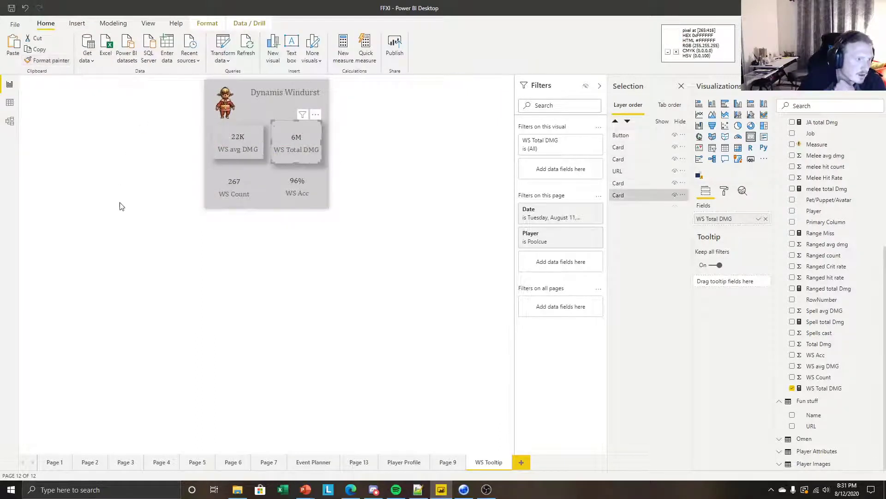
pyautogui.click(119, 204)
pyautogui.moveTo(300, 145); pyautogui.dragTo(293, 159)
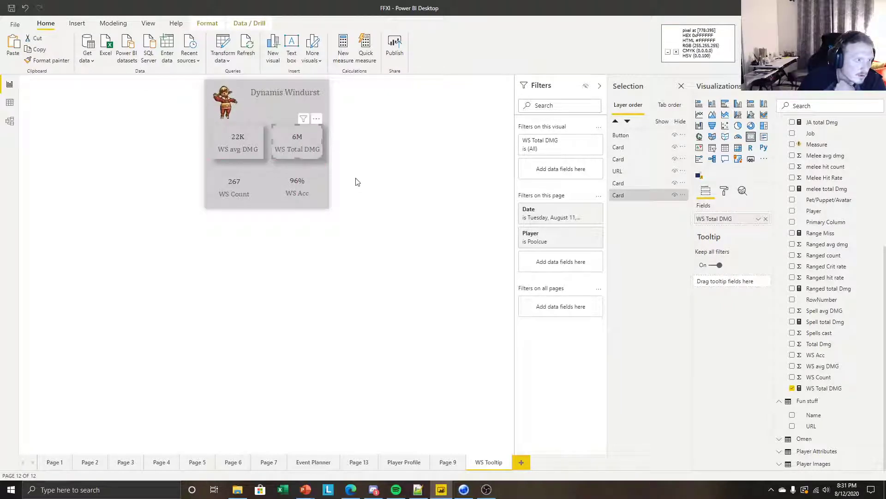
pyautogui.click(231, 235)
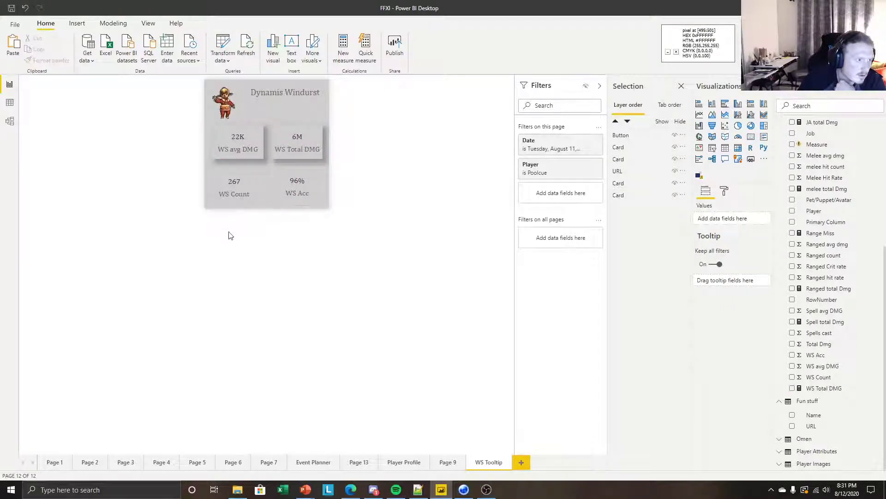
# Apply the shadowed card formatting to the WS Count and WS Acc cards with Format Painter
pyautogui.click(242, 185)
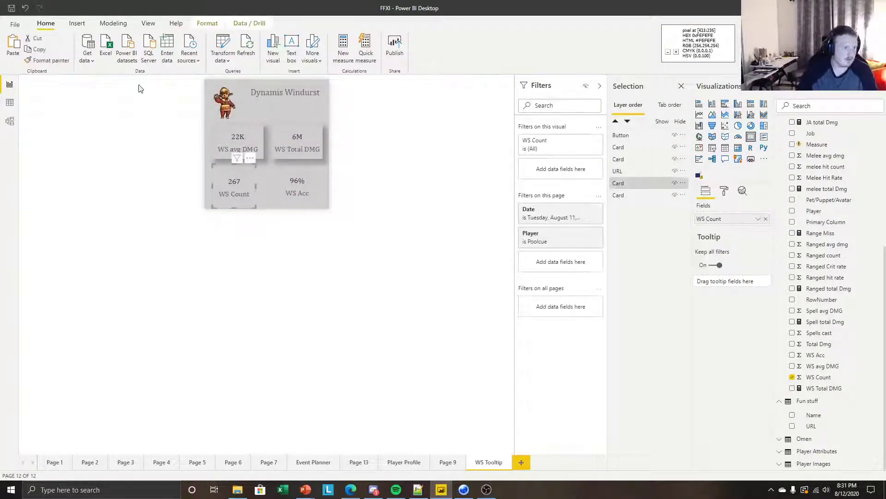
pyautogui.click(240, 144)
pyautogui.click(220, 180)
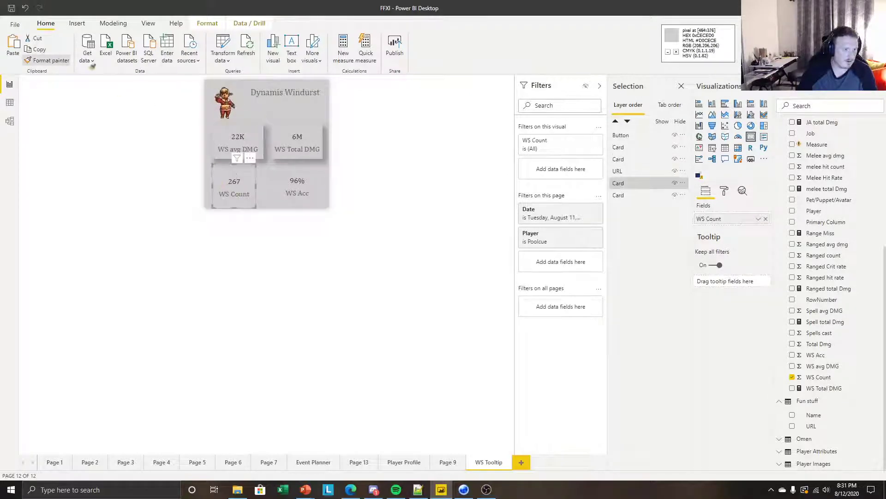
pyautogui.click(48, 60)
pyautogui.click(303, 191)
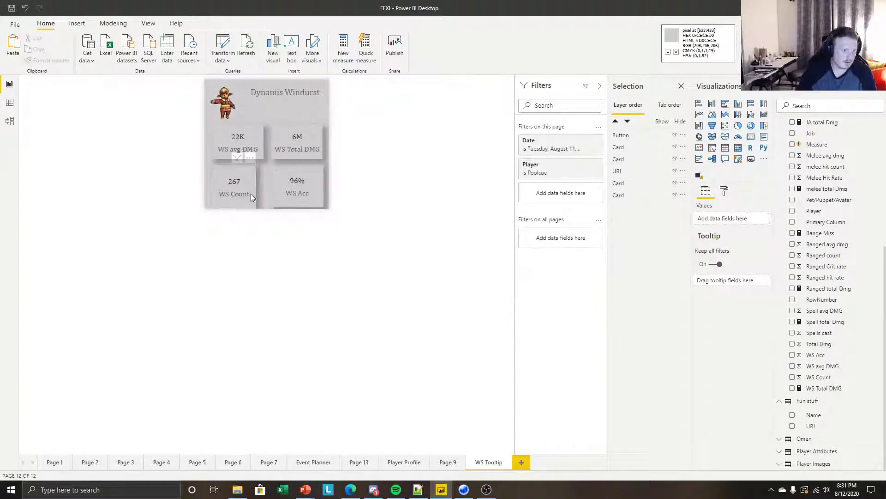
# Resize the WS Count and WS Acc cards to match the two cards above and align them in an even grid
pyautogui.click(241, 196)
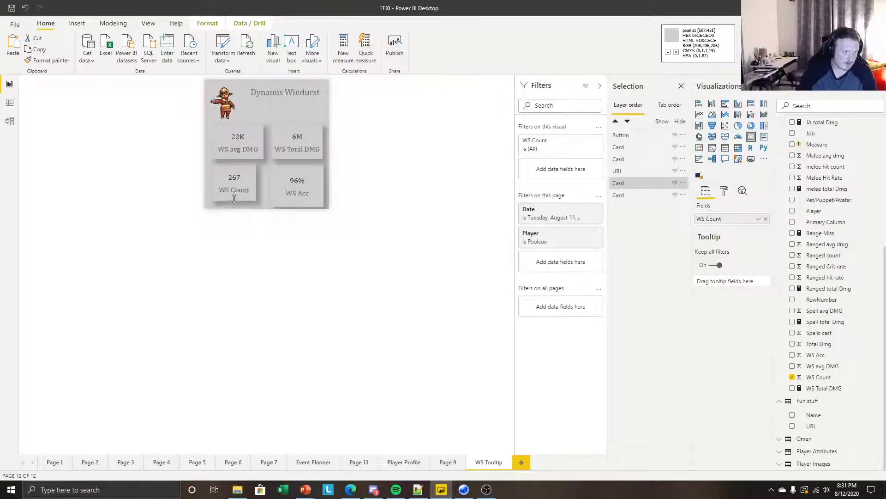
pyautogui.moveTo(258, 181); pyautogui.dragTo(235, 184)
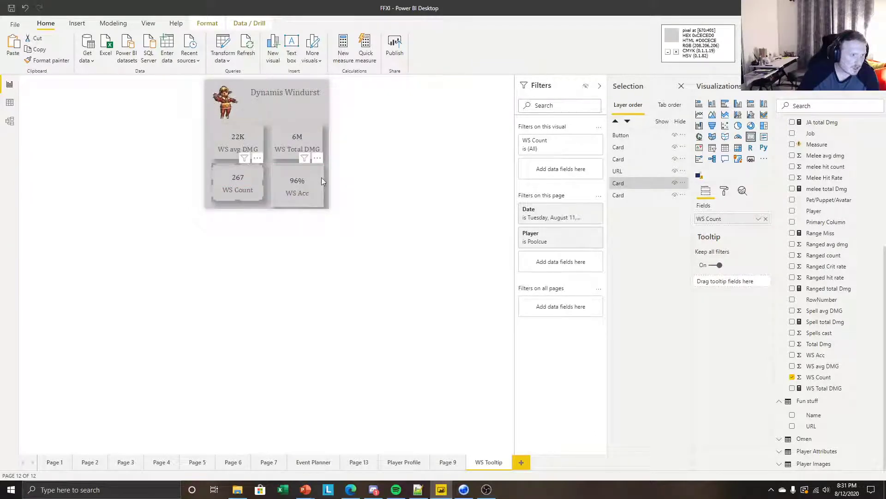
pyautogui.moveTo(303, 184); pyautogui.dragTo(318, 201)
pyautogui.click(326, 213)
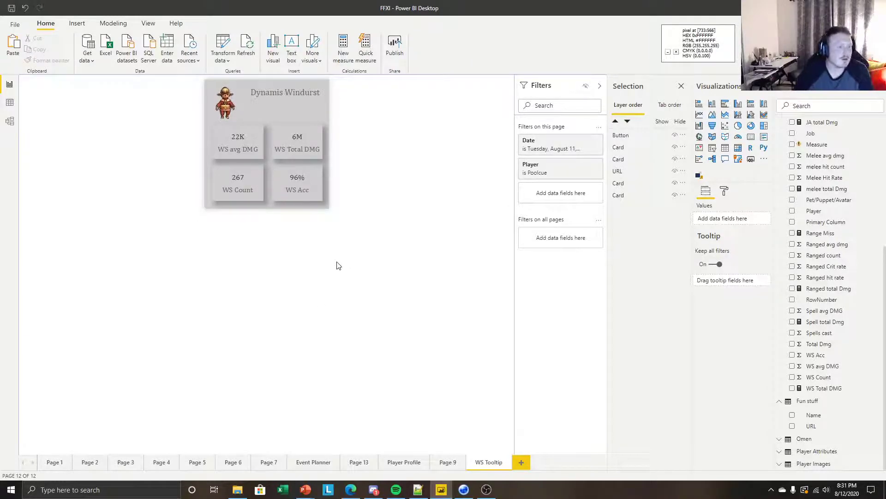
# Turn on the WS avg DMG card's background and give it a light gray theme color
pyautogui.click(248, 141)
pyautogui.click(724, 190)
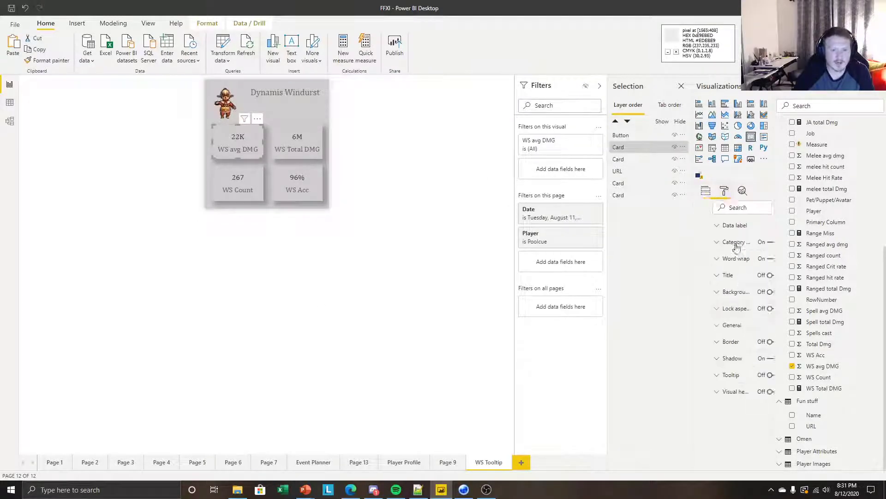
pyautogui.click(751, 292)
pyautogui.click(713, 294)
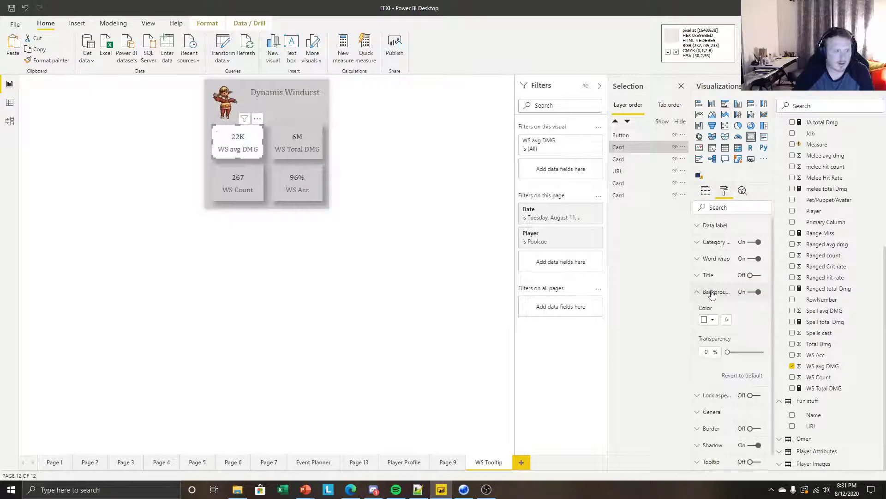
pyautogui.click(711, 320)
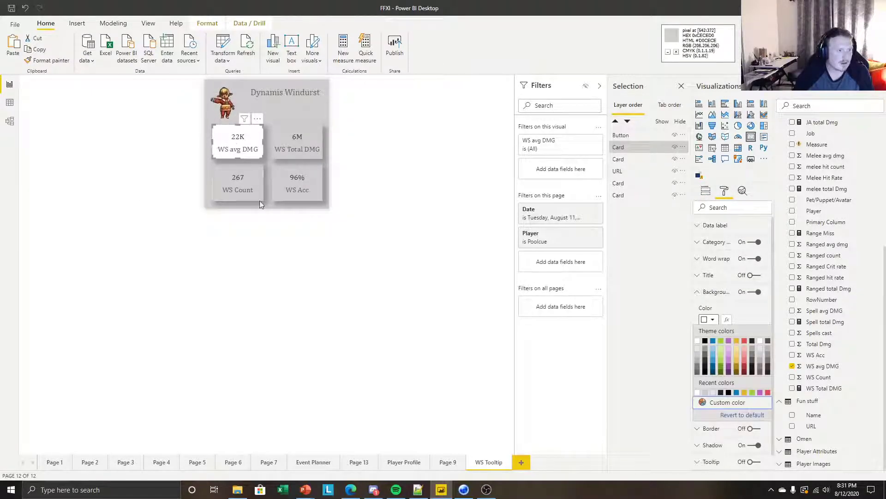
pyautogui.click(705, 356)
pyautogui.click(356, 239)
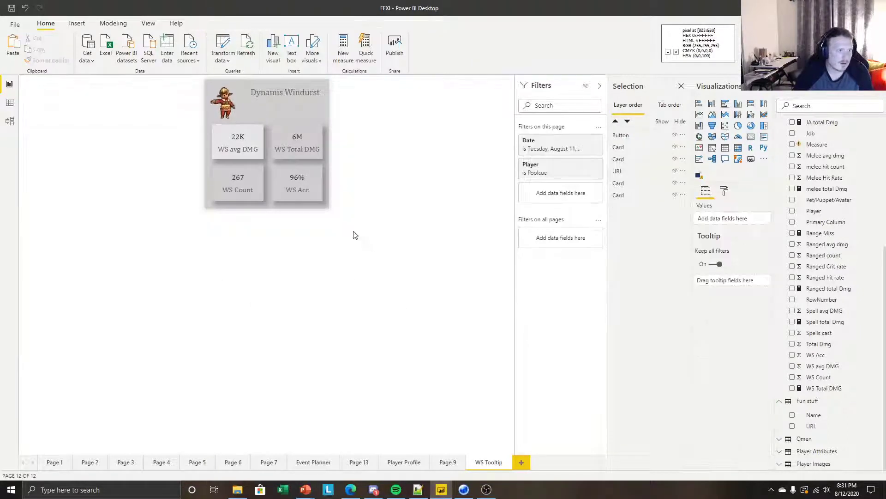
# Try two darker gray theme shades as the WS avg DMG card's background color
pyautogui.click(252, 149)
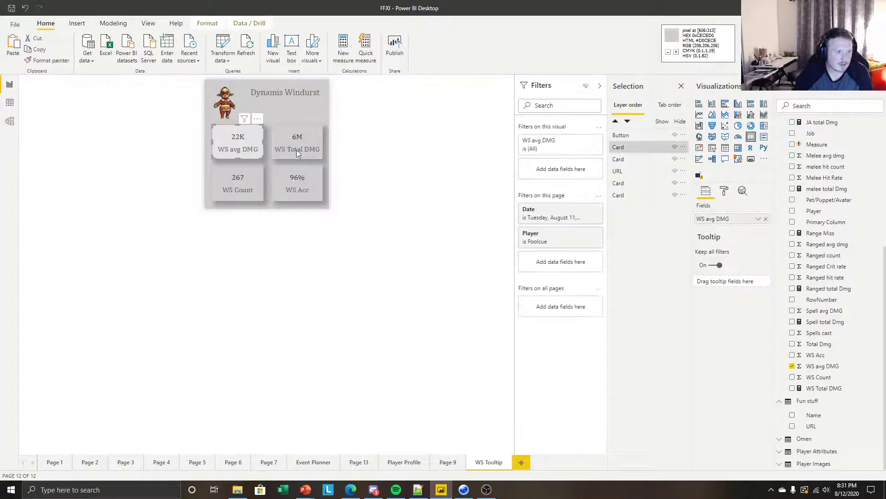
pyautogui.click(724, 191)
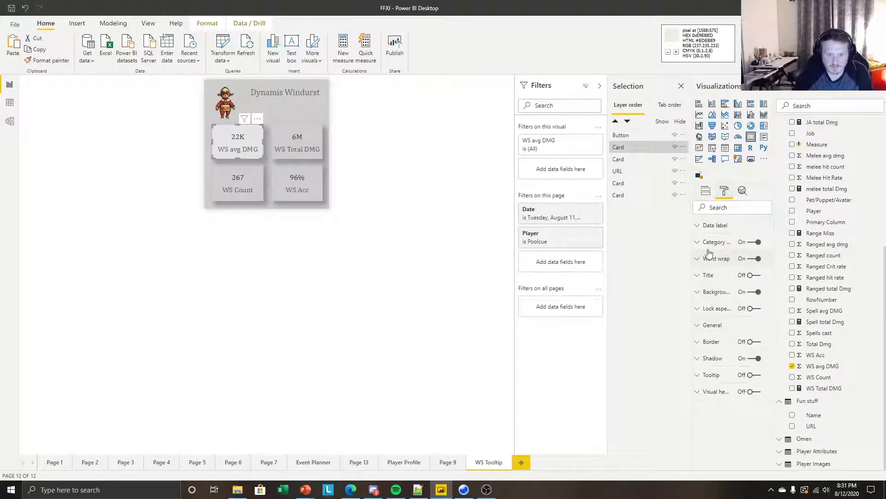
pyautogui.click(716, 292)
pyautogui.click(714, 319)
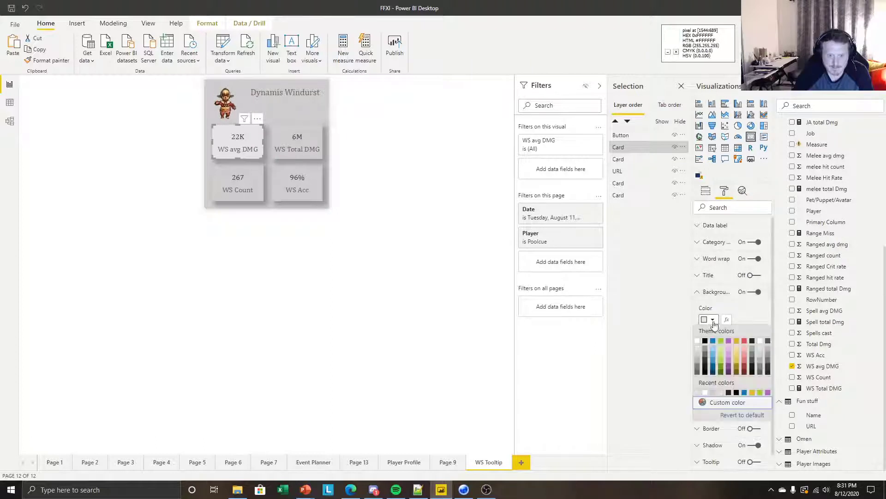
pyautogui.click(698, 357)
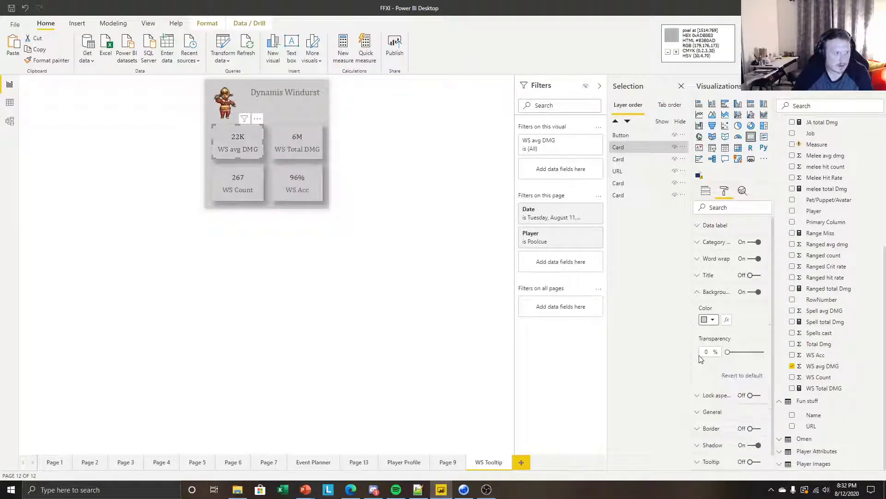
pyautogui.click(712, 320)
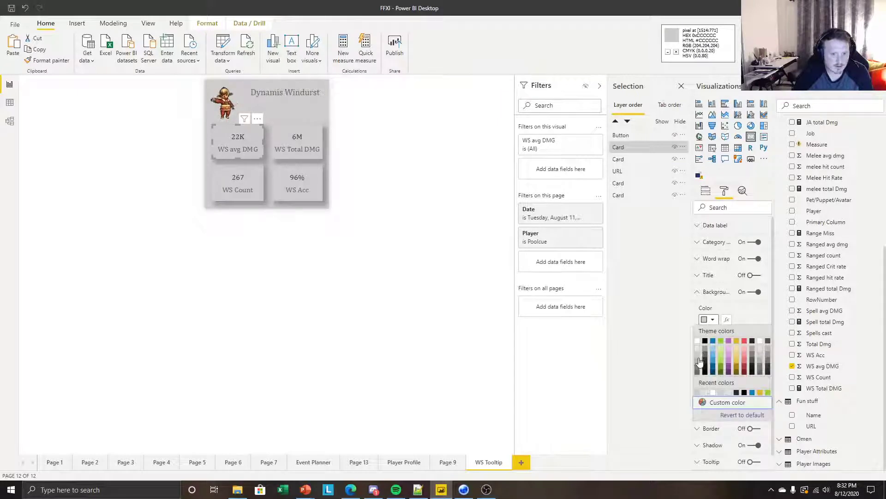
pyautogui.click(698, 364)
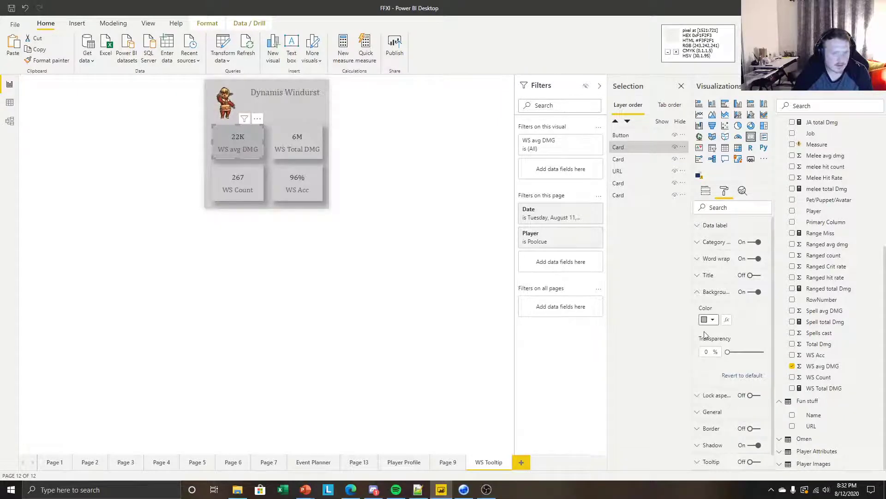
# Set the WS avg DMG card's background to the solid blue theme color
pyautogui.click(709, 319)
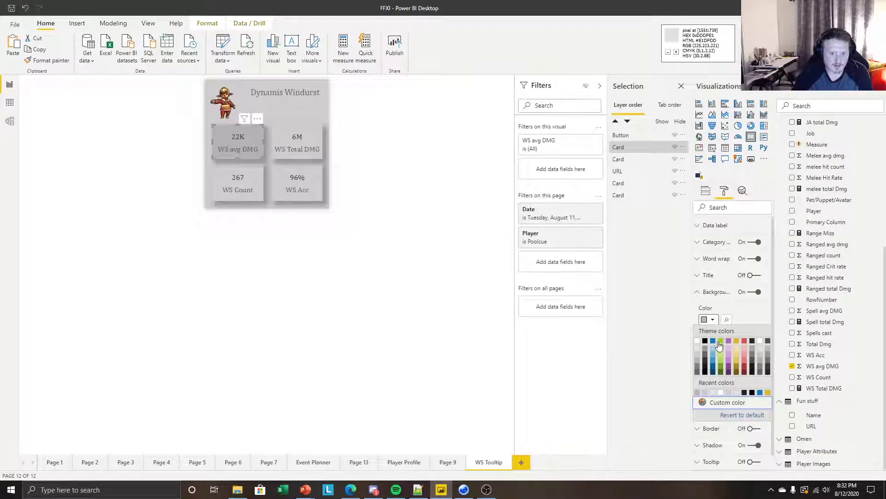
pyautogui.click(713, 341)
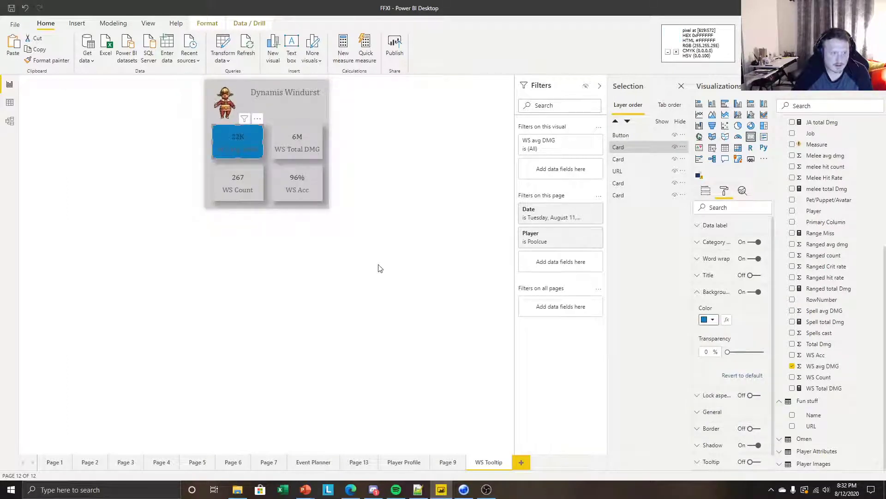
pyautogui.click(358, 264)
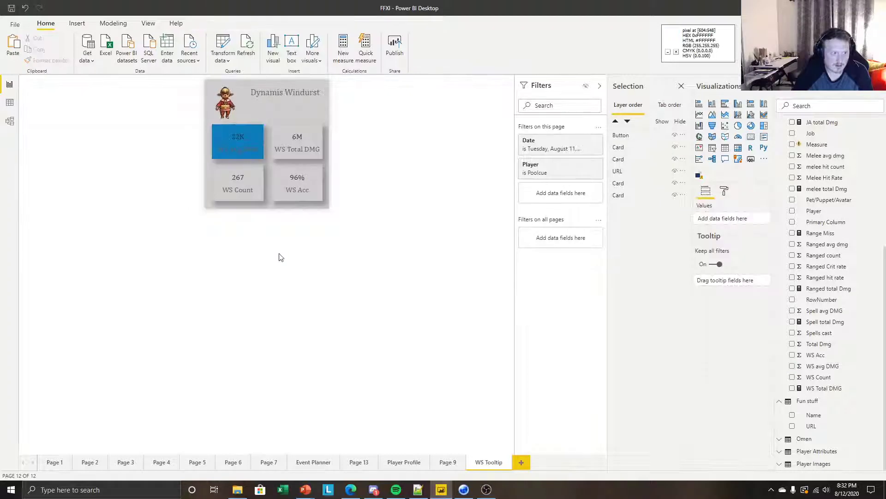
pyautogui.click(248, 145)
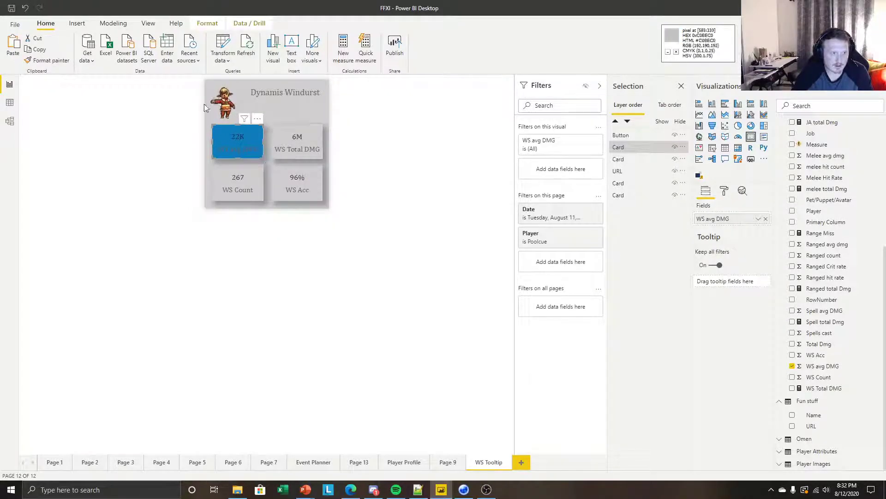
pyautogui.click(245, 179)
pyautogui.click(236, 139)
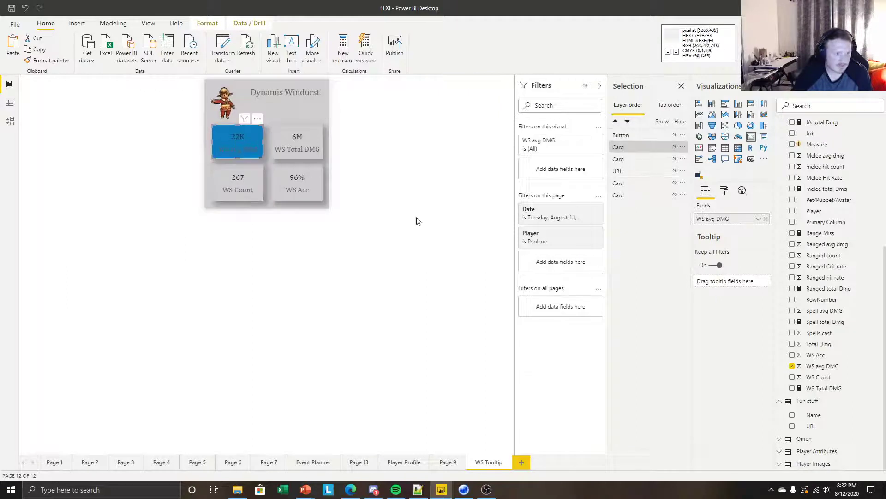
pyautogui.click(306, 231)
# Examine the position, width and height values of the WS avg DMG and WS Count cards for size mismatches
pyautogui.click(249, 150)
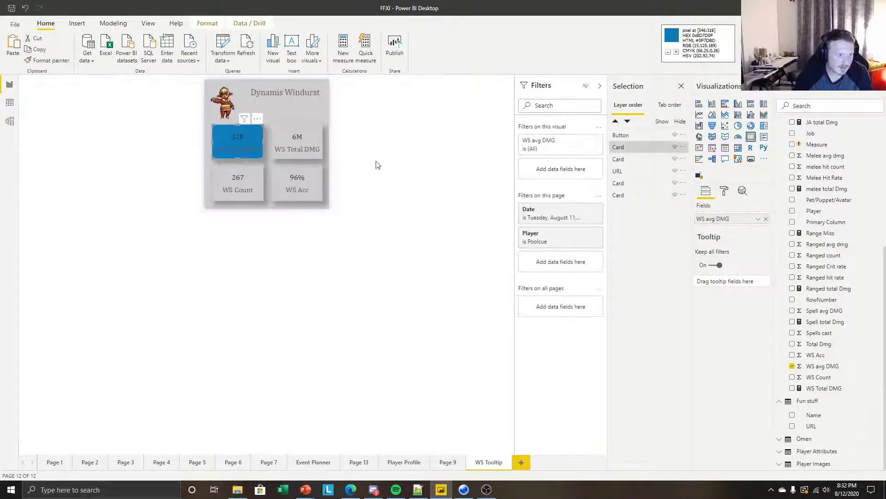
pyautogui.click(724, 191)
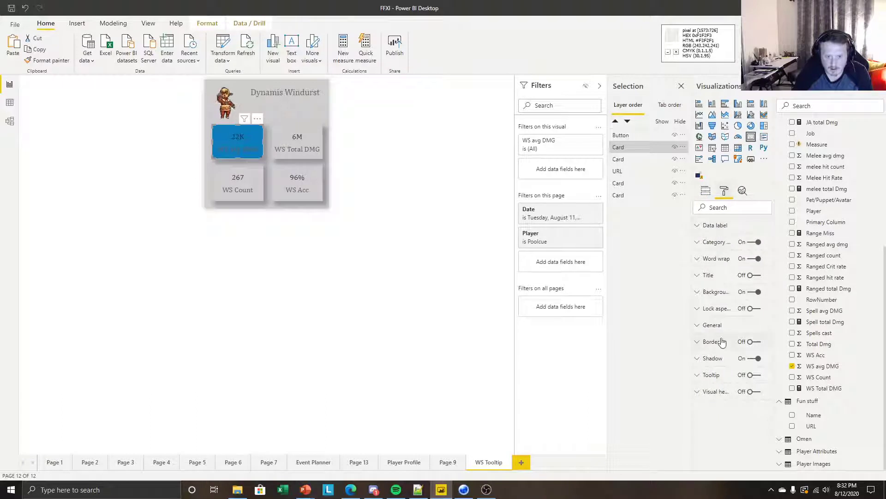
pyautogui.click(713, 325)
pyautogui.scroll(-4, 732, 369)
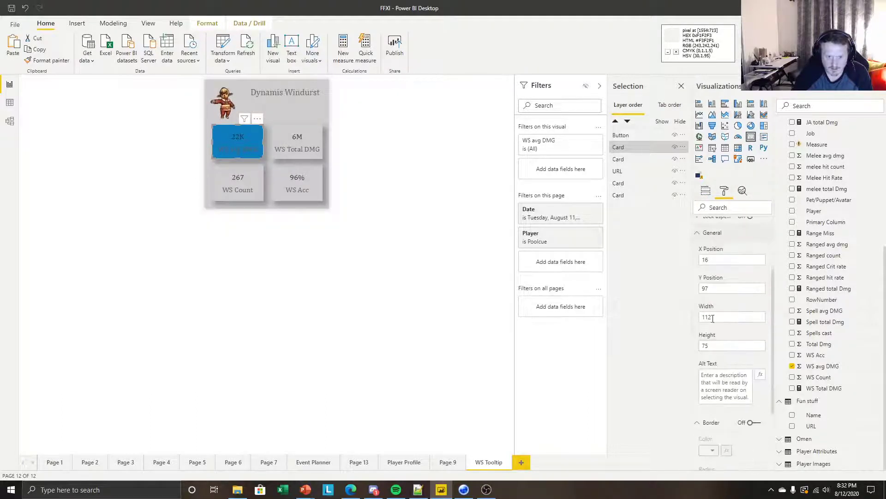
pyautogui.click(716, 317)
pyautogui.click(726, 345)
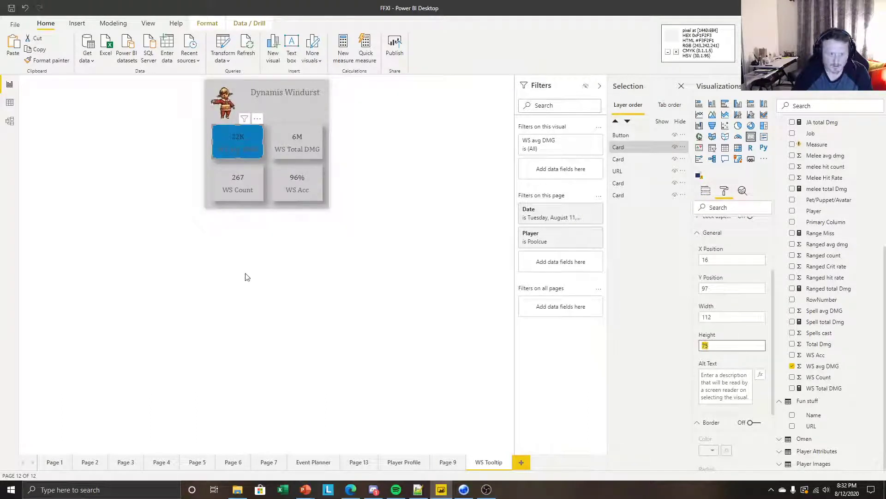
pyautogui.click(229, 192)
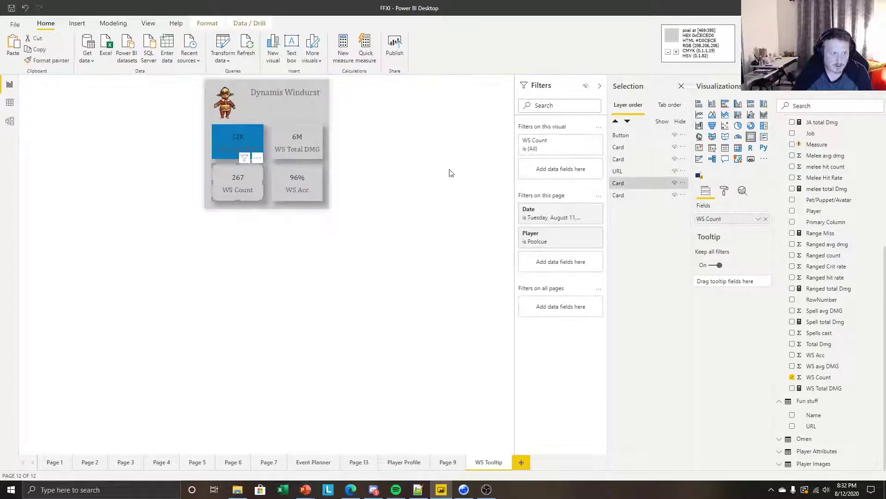
pyautogui.click(724, 191)
pyautogui.click(713, 326)
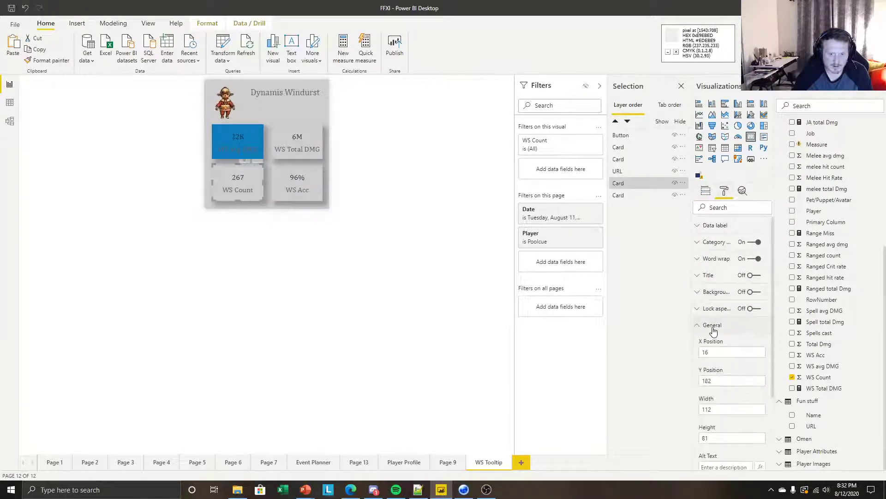
# Set the WS Total DMG card's width to 112
pyautogui.click(294, 146)
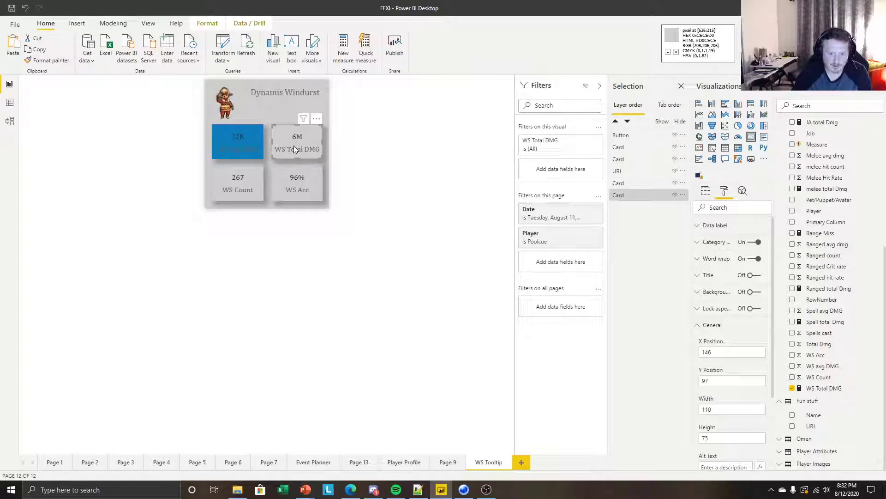
pyautogui.click(719, 409)
pyautogui.write('112')
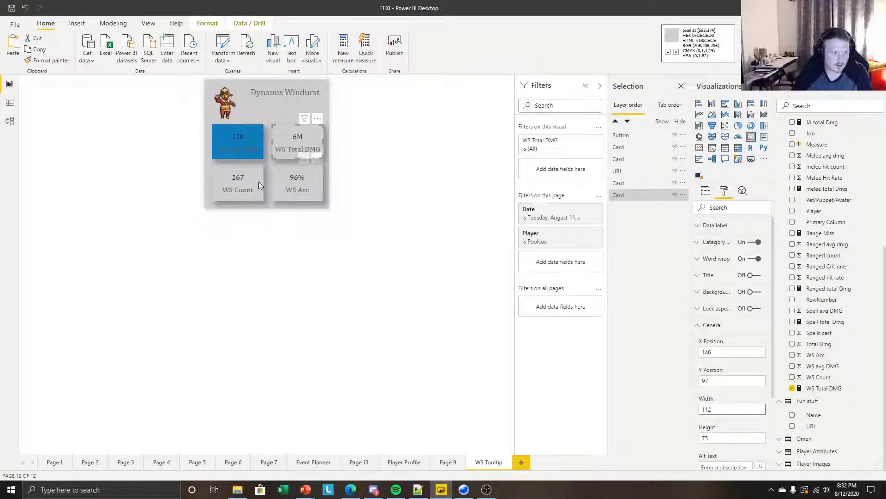
# Set the heights of the WS Count and WS Acc cards to 75, like the two cards above them
pyautogui.click(258, 181)
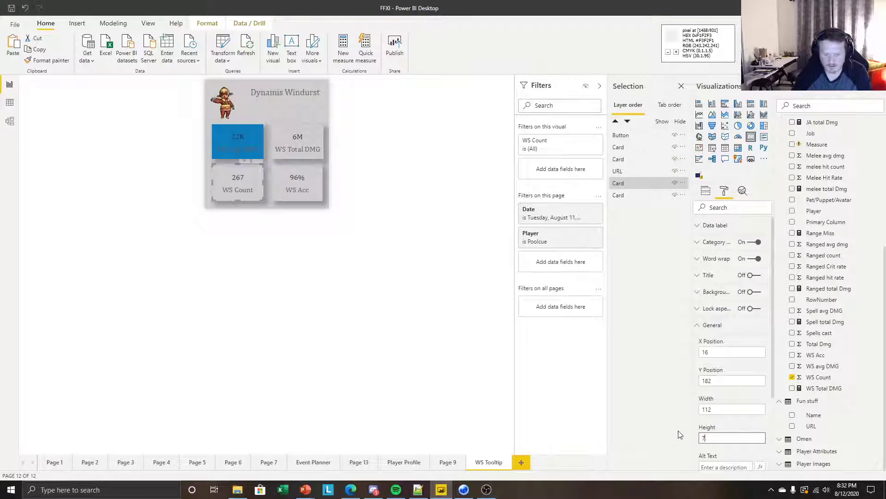
pyautogui.write('7')
pyautogui.click(281, 192)
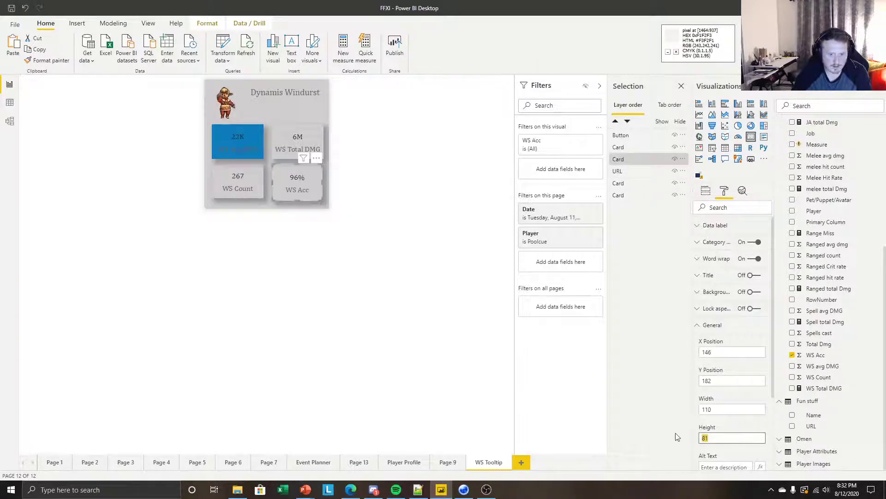
pyautogui.click(356, 346)
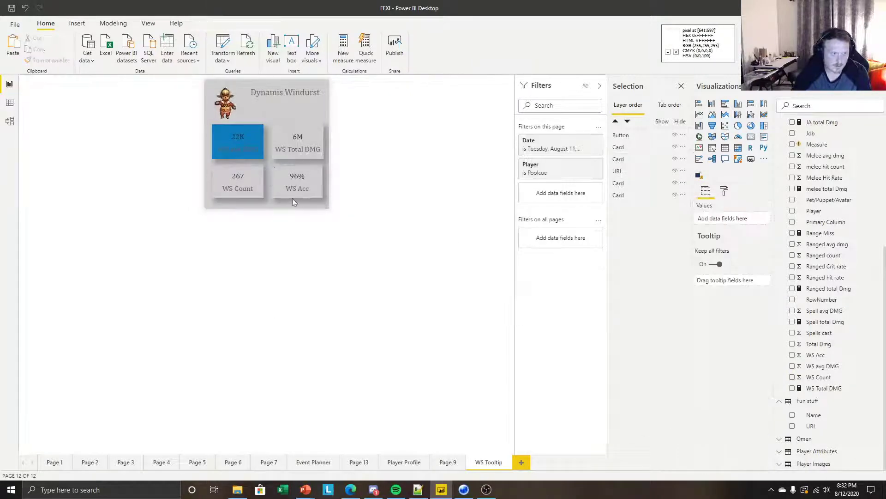
# Align the WS avg DMG and WS Total DMG cards with each other by their middles
pyautogui.click(259, 145)
pyautogui.keyDown('ctrl'); pyautogui.click(297, 145); pyautogui.keyUp('ctrl')
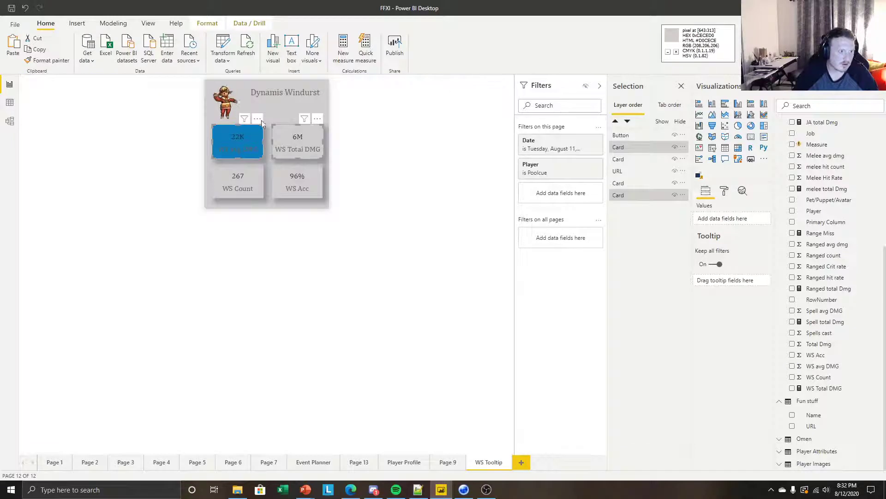
pyautogui.click(146, 23)
pyautogui.click(207, 23)
pyautogui.click(199, 46)
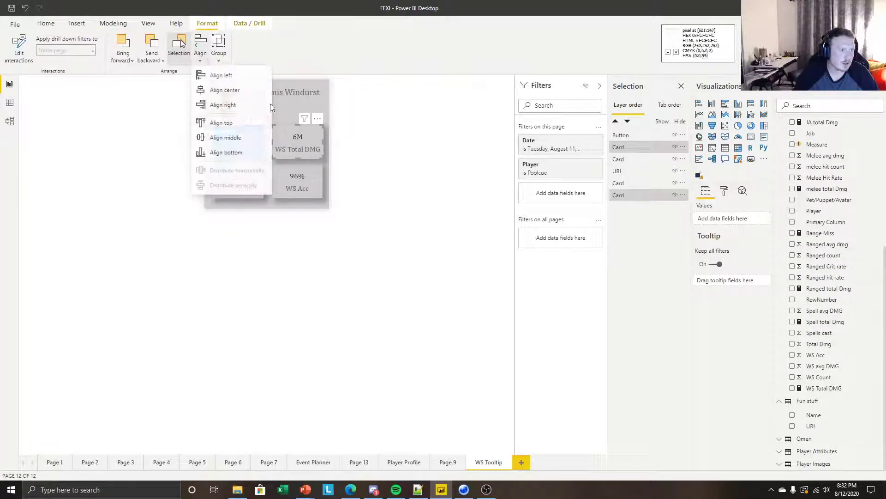
pyautogui.click(230, 137)
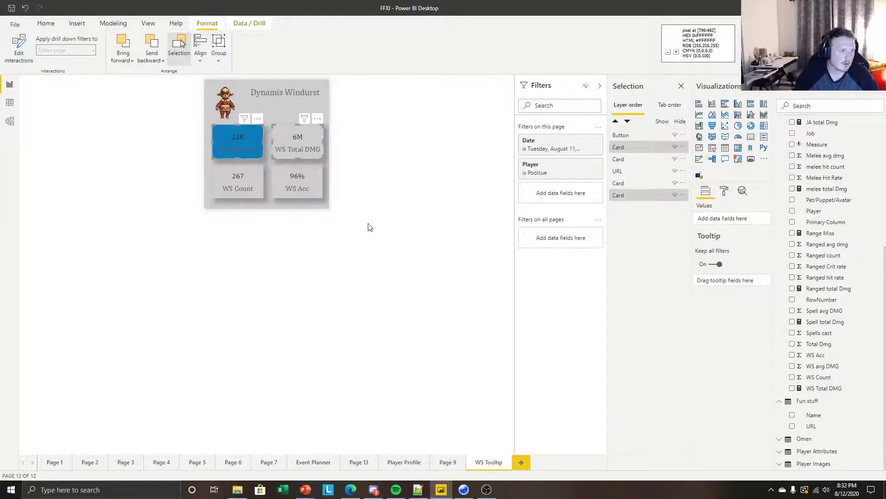
pyautogui.click(369, 227)
# Align the WS avg DMG and WS Count cards with each other by their centers
pyautogui.click(253, 170)
pyautogui.keyDown('ctrl'); pyautogui.click(311, 183); pyautogui.keyUp('ctrl')
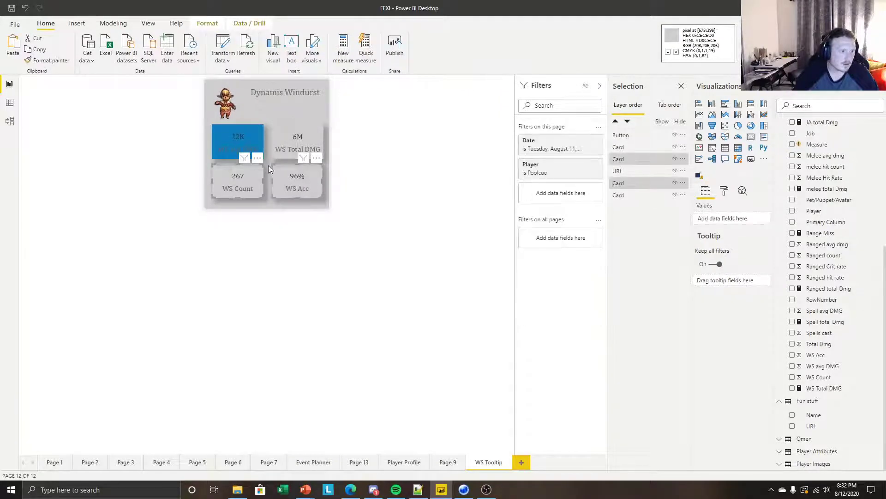
pyautogui.click(246, 146)
pyautogui.keyDown('ctrl'); pyautogui.click(244, 176); pyautogui.keyUp('ctrl')
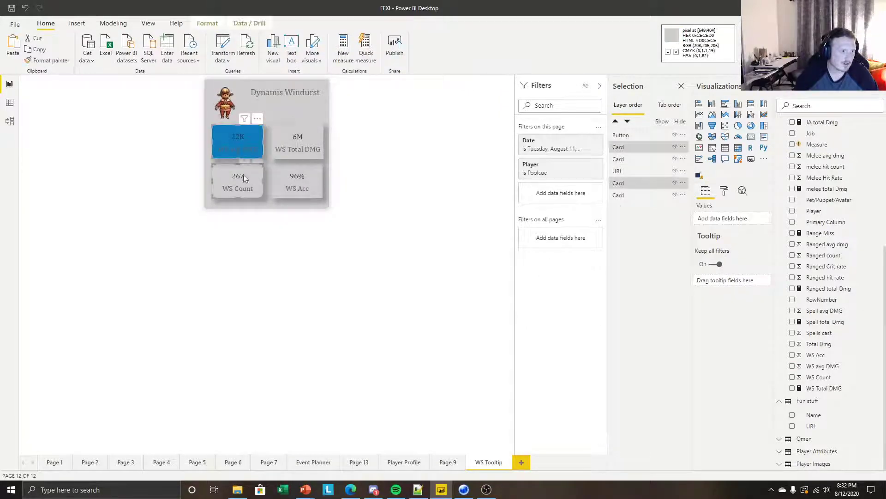
pyautogui.click(207, 24)
pyautogui.click(198, 58)
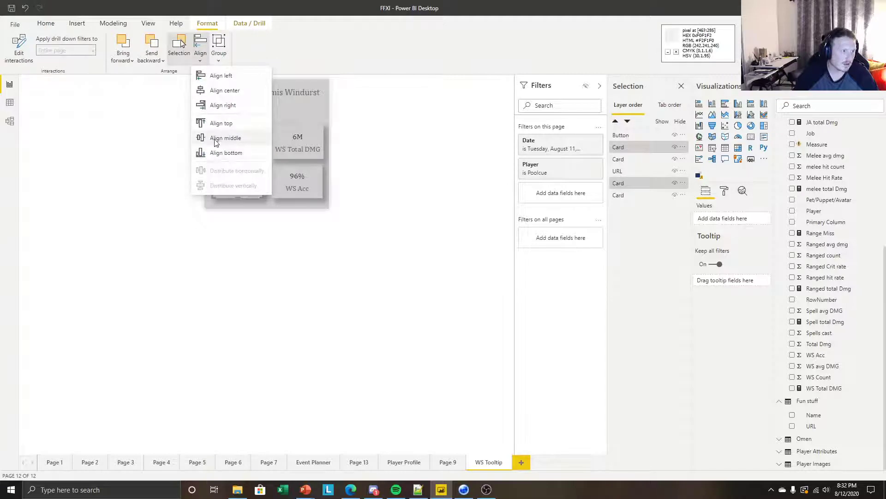
pyautogui.click(216, 93)
# Align the WS Total DMG and WS Acc cards with each other by their centers
pyautogui.click(291, 143)
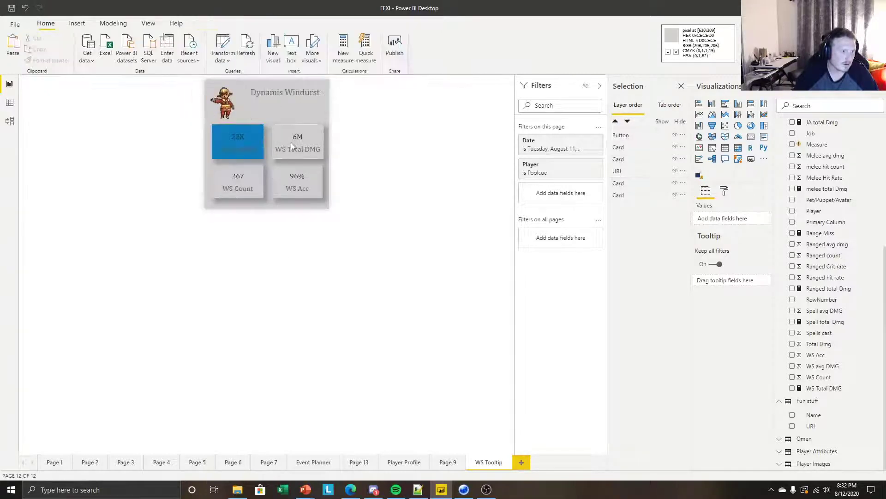
pyautogui.keyDown('ctrl'); pyautogui.click(301, 186); pyautogui.keyUp('ctrl')
pyautogui.click(208, 24)
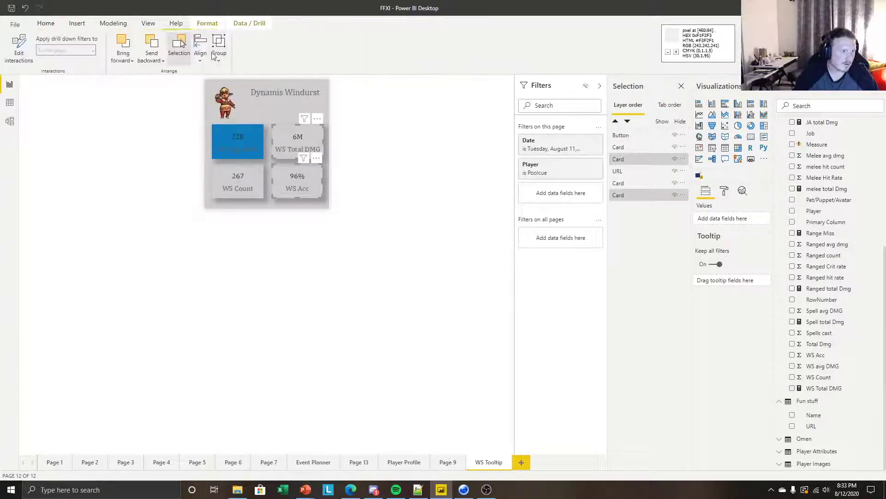
pyautogui.click(198, 56)
pyautogui.click(224, 90)
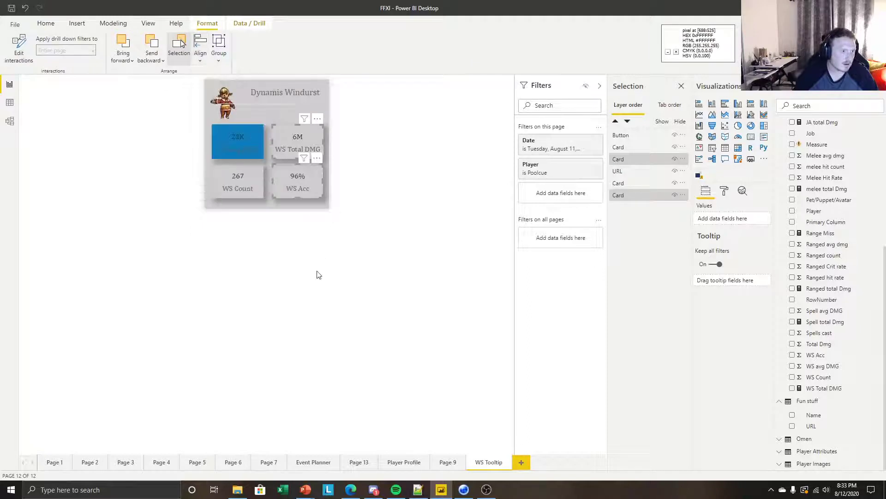
pyautogui.click(323, 283)
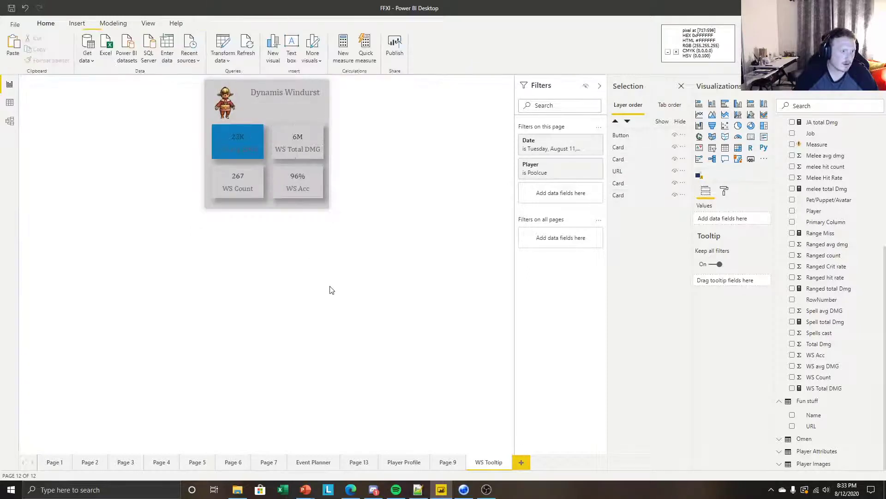
# Move the event name button slightly lower in the tooltip header and set its text size to 16 pt
pyautogui.click(239, 143)
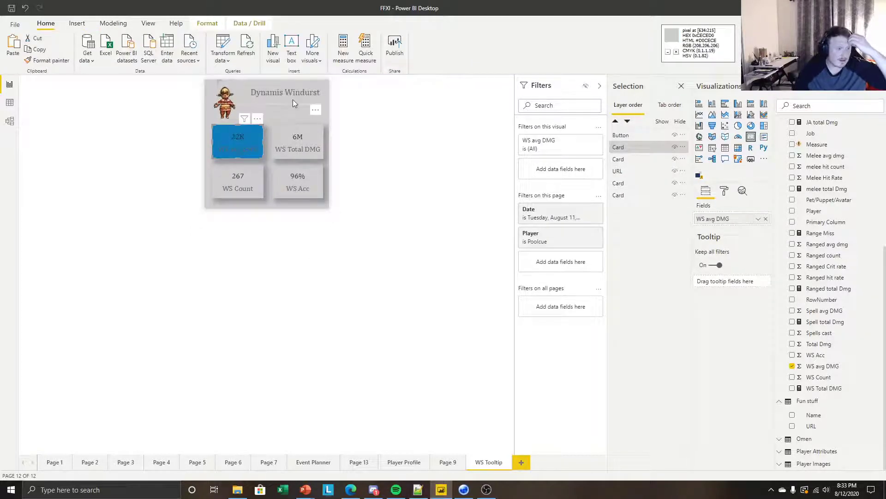
pyautogui.moveTo(293, 99); pyautogui.dragTo(300, 104)
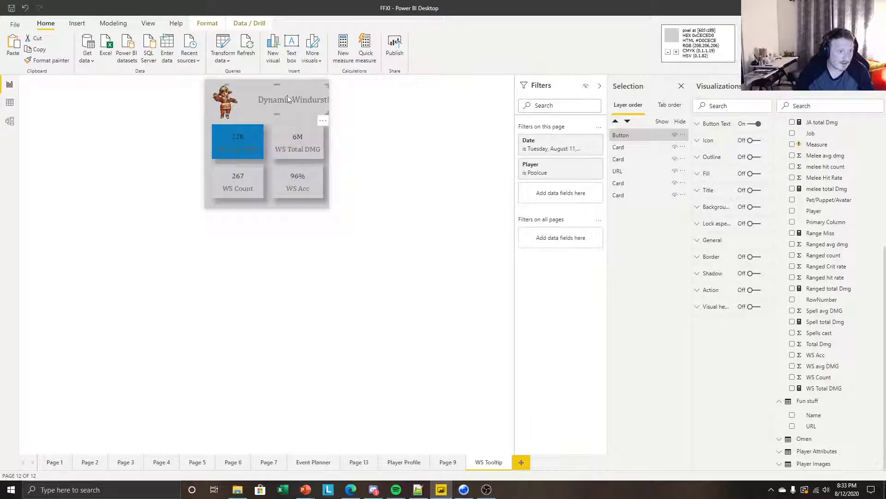
pyautogui.click(732, 123)
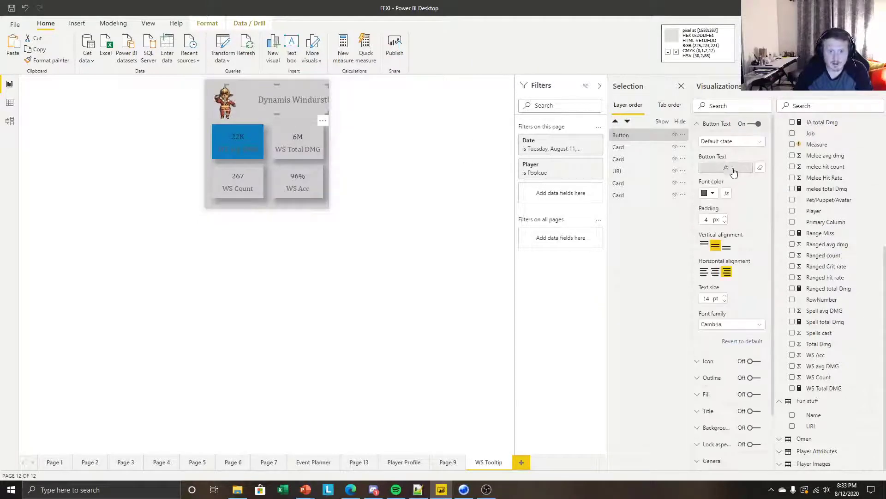
pyautogui.doubleClick(724, 297)
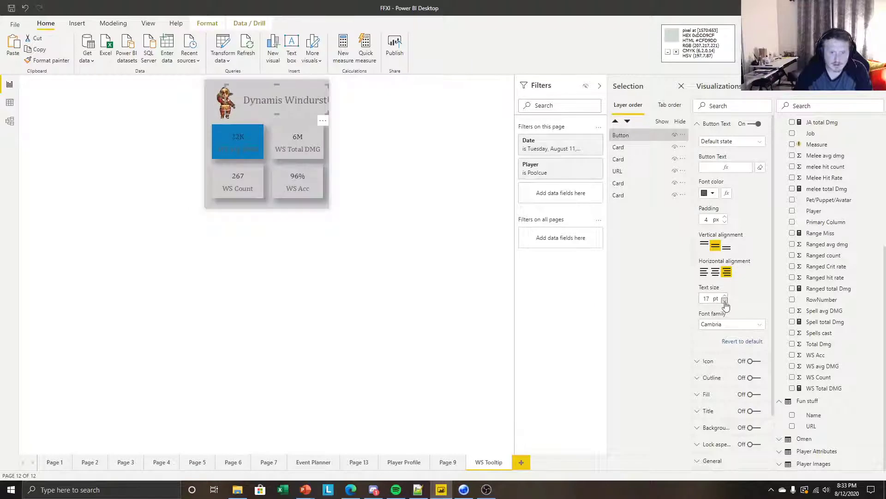
pyautogui.click(393, 202)
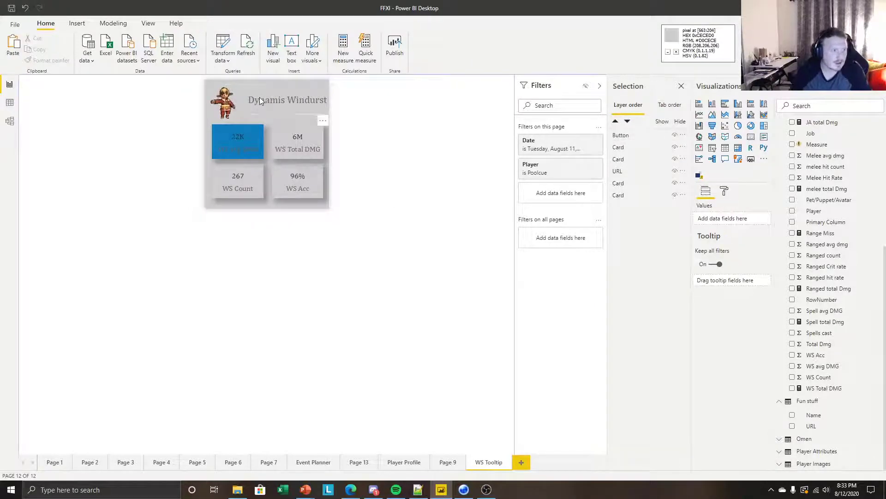
# Change the event name button's font color to the blue theme color
pyautogui.click(291, 87)
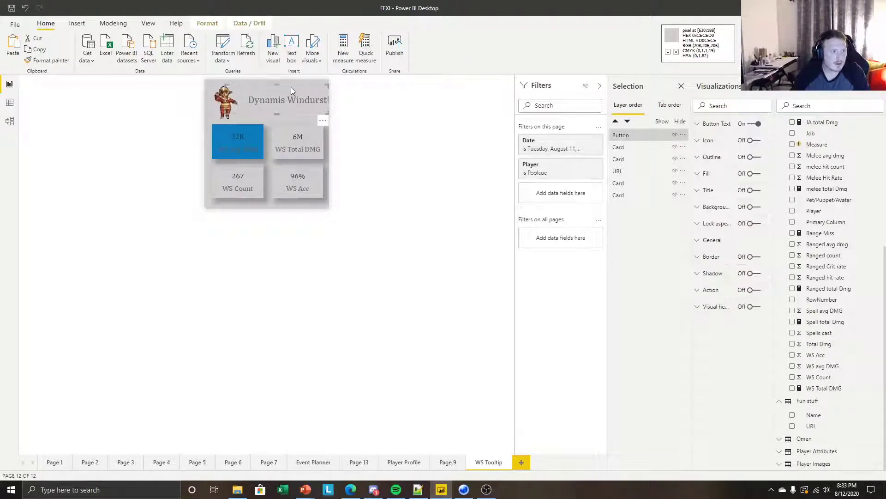
pyautogui.click(720, 123)
pyautogui.click(711, 195)
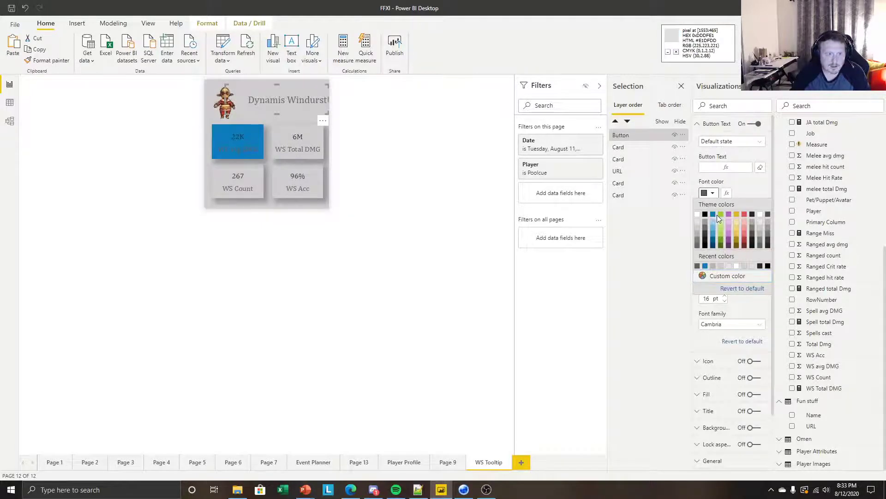
pyautogui.click(714, 214)
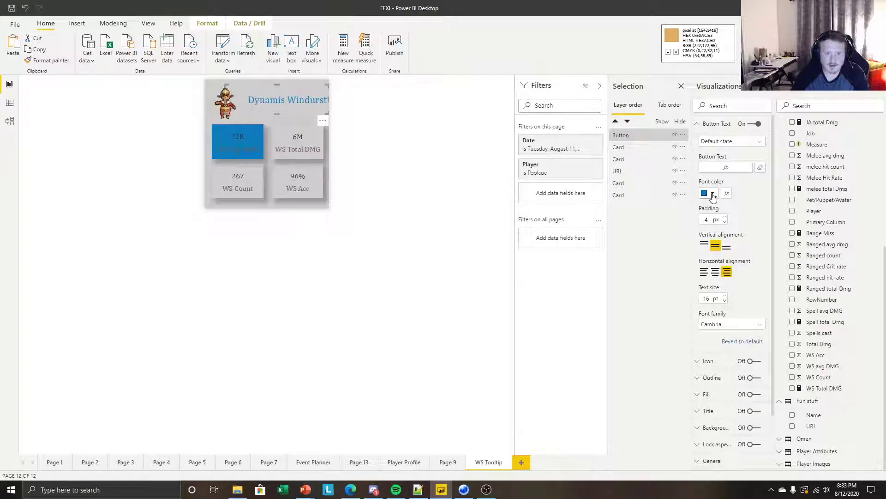
# Shrink the event name button so it starts beside the character image, and set its text size to 14 pt
pyautogui.moveTo(275, 112); pyautogui.dragTo(278, 109)
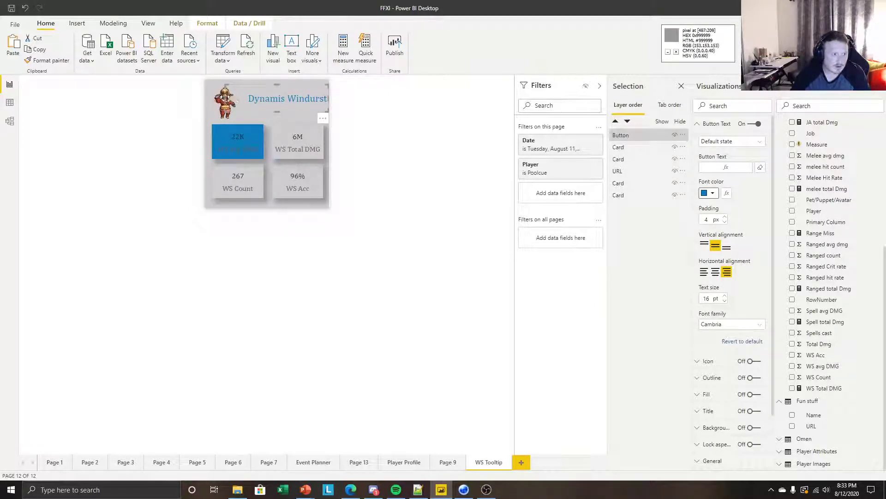
pyautogui.moveTo(226, 98); pyautogui.dragTo(238, 98)
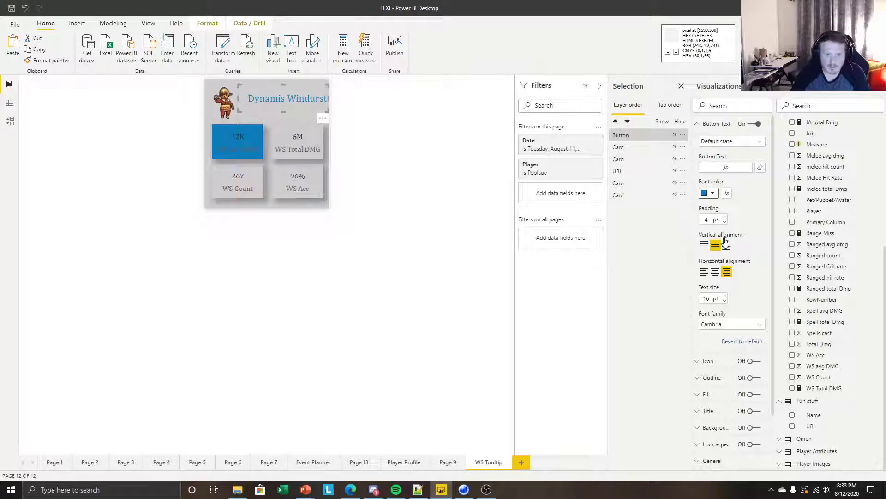
pyautogui.click(724, 300)
pyautogui.click(724, 301)
pyautogui.scroll(-1, 732, 332)
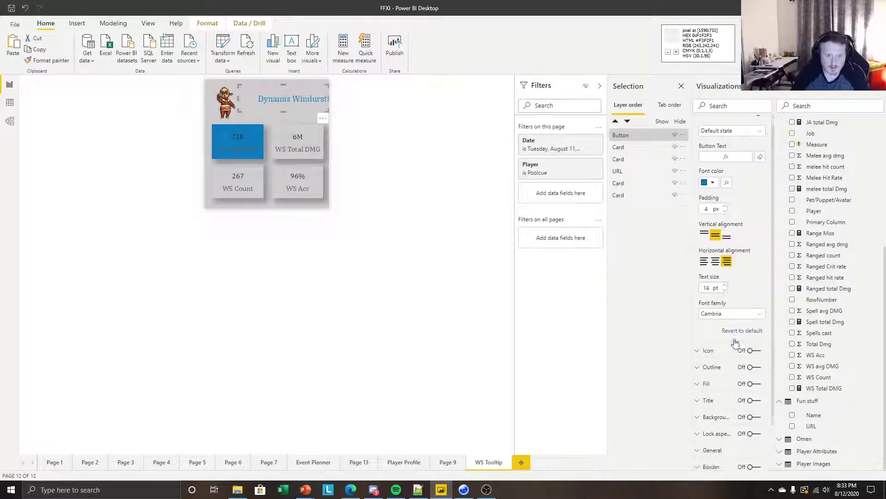
# Turn on the event name button's fill and reduce the button's height from its upper edge
pyautogui.click(752, 348)
pyautogui.click(708, 348)
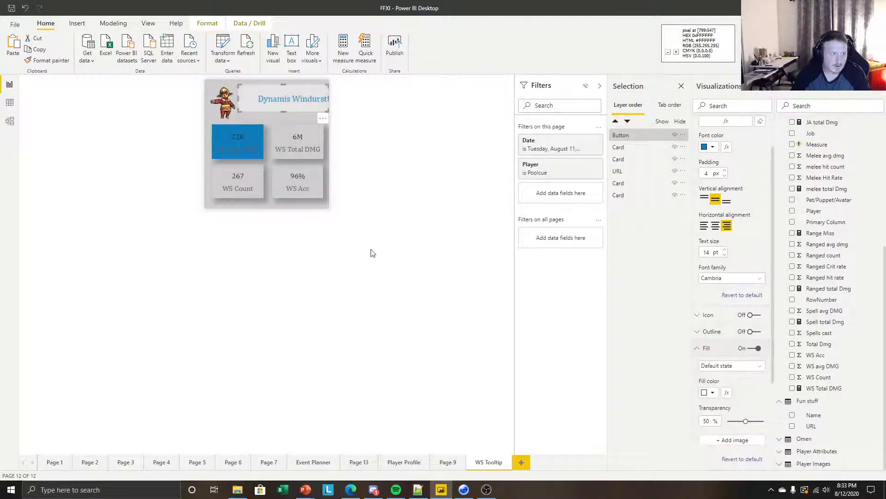
pyautogui.click(415, 152)
pyautogui.click(306, 96)
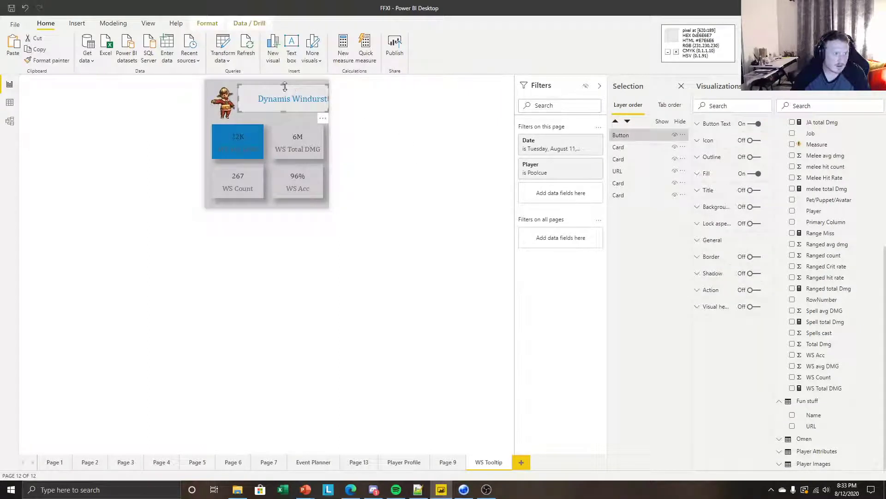
pyautogui.moveTo(285, 88); pyautogui.dragTo(297, 98)
pyautogui.click(464, 197)
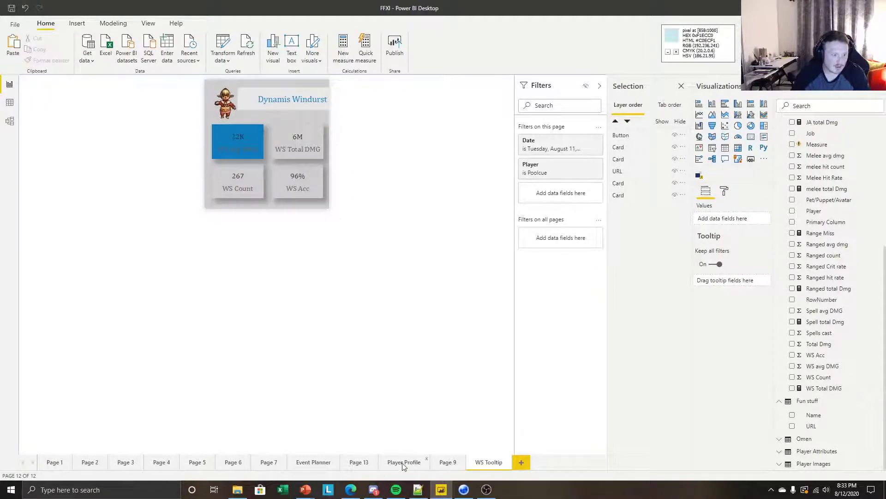
# Set the WS Tooltip page's background color to 767171, matching the navigation panel on the Event Planner page
pyautogui.click(301, 463)
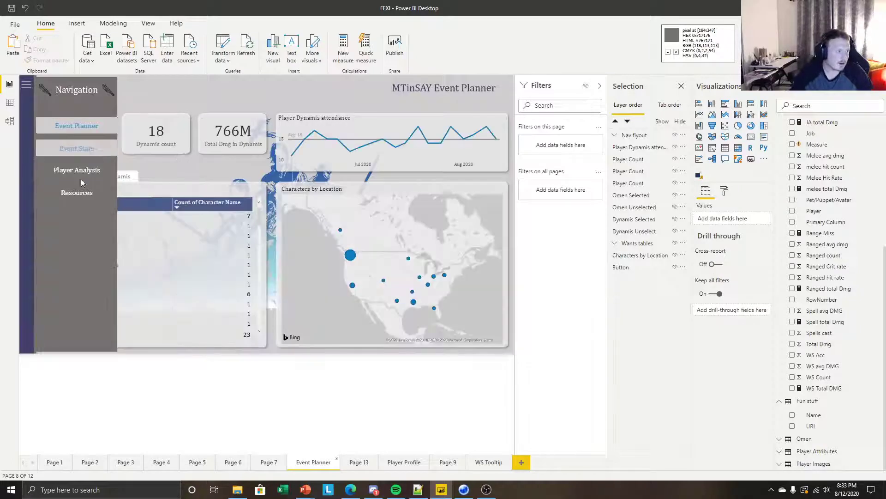
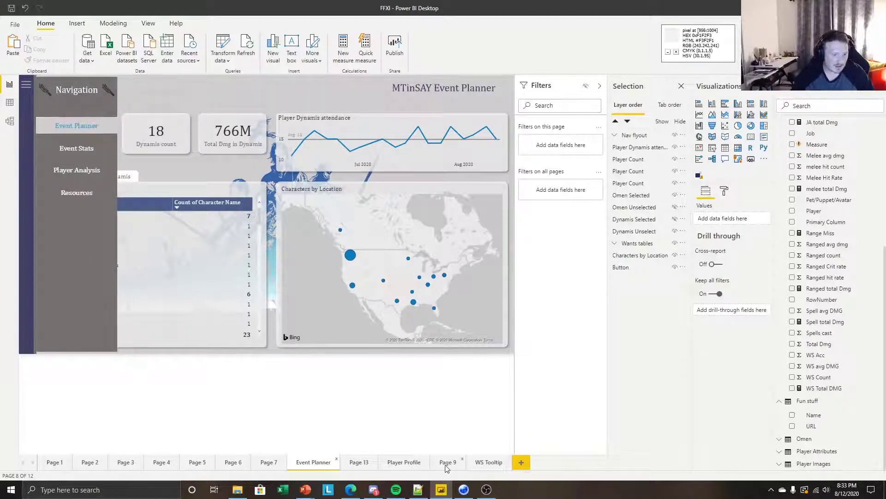
pyautogui.click(476, 462)
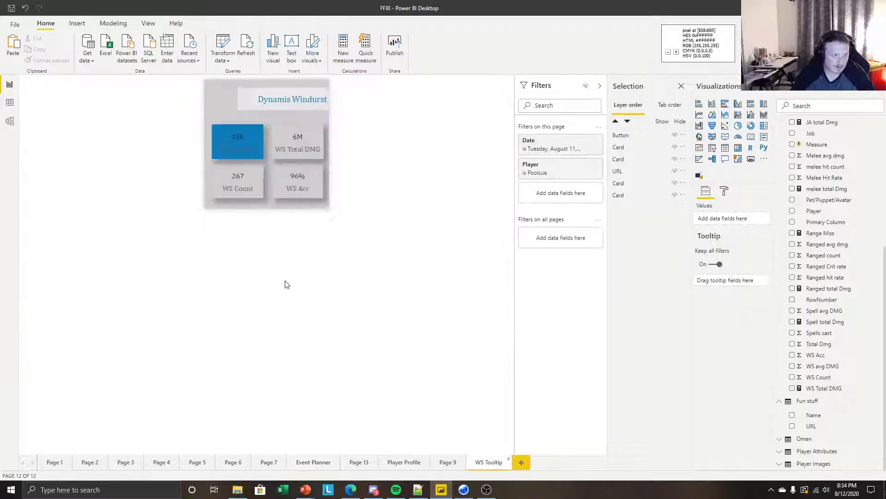
pyautogui.click(725, 192)
pyautogui.click(726, 258)
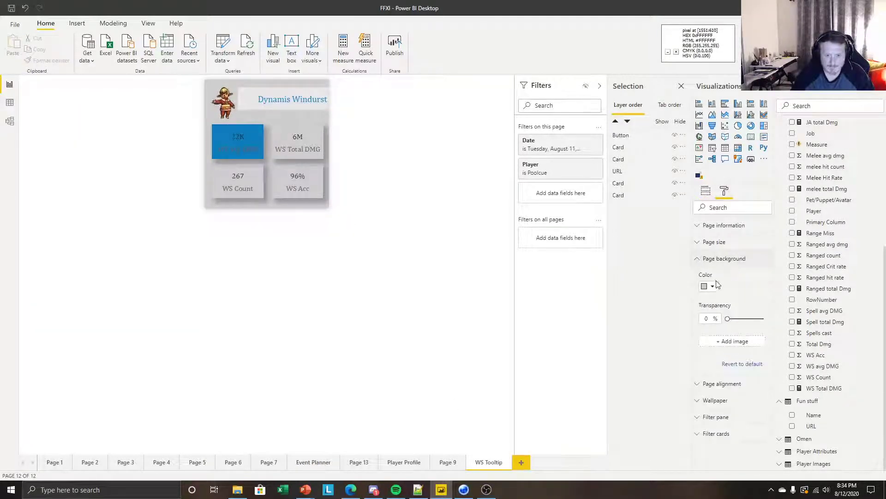
pyautogui.click(711, 286)
pyautogui.click(721, 367)
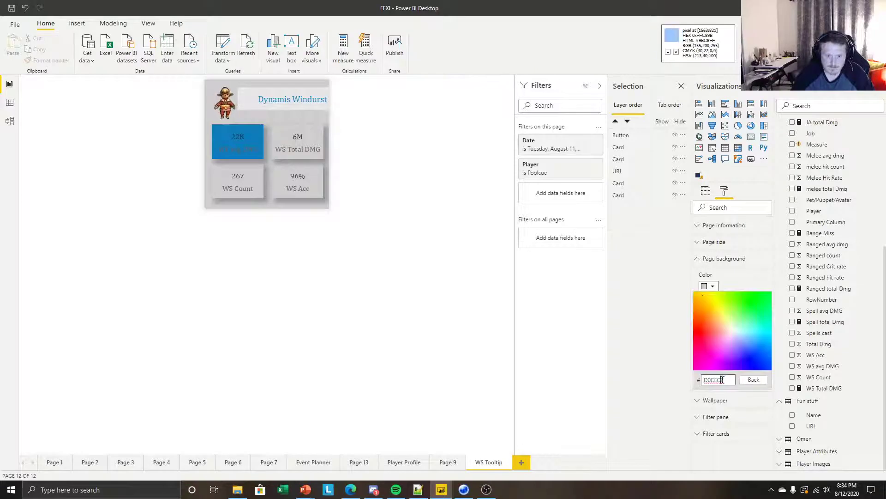
pyautogui.doubleClick(724, 379)
pyautogui.write('767171')
pyautogui.click(373, 336)
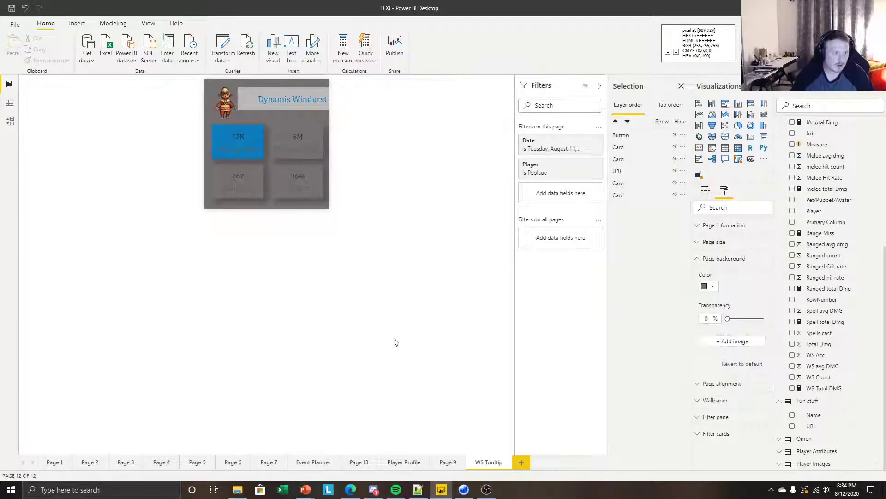
# Trim the event name button's height a little more and set its fill transparency to 0%
pyautogui.click(286, 101)
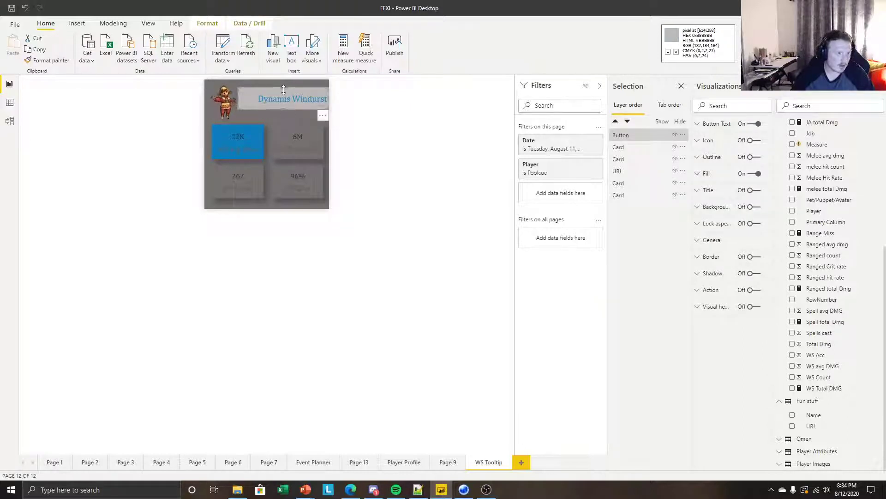
pyautogui.moveTo(292, 99); pyautogui.dragTo(298, 100)
pyautogui.click(260, 143)
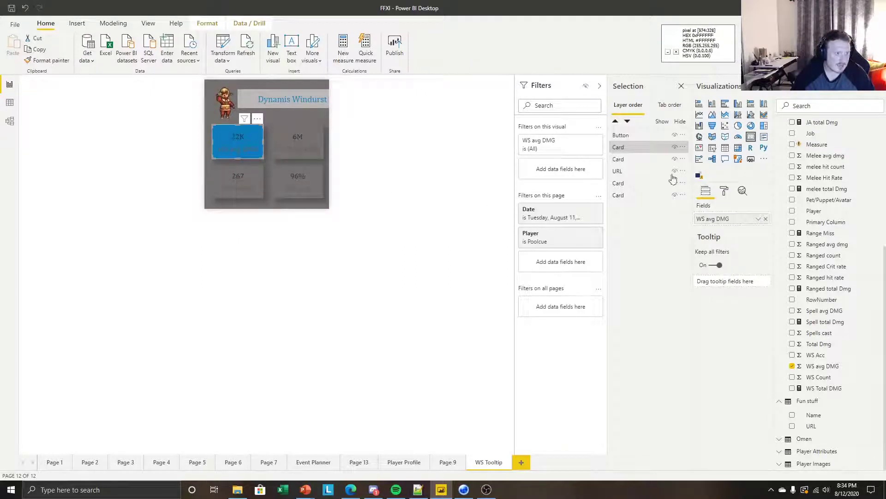
pyautogui.click(724, 190)
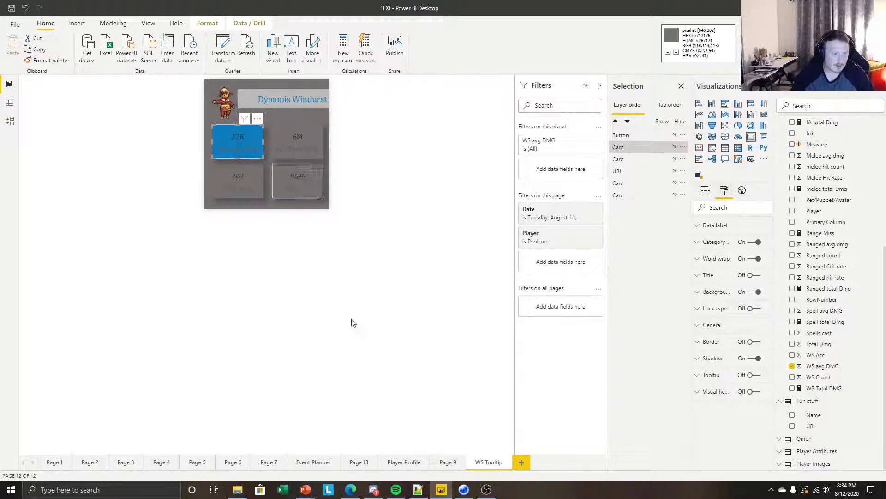
pyautogui.click(286, 103)
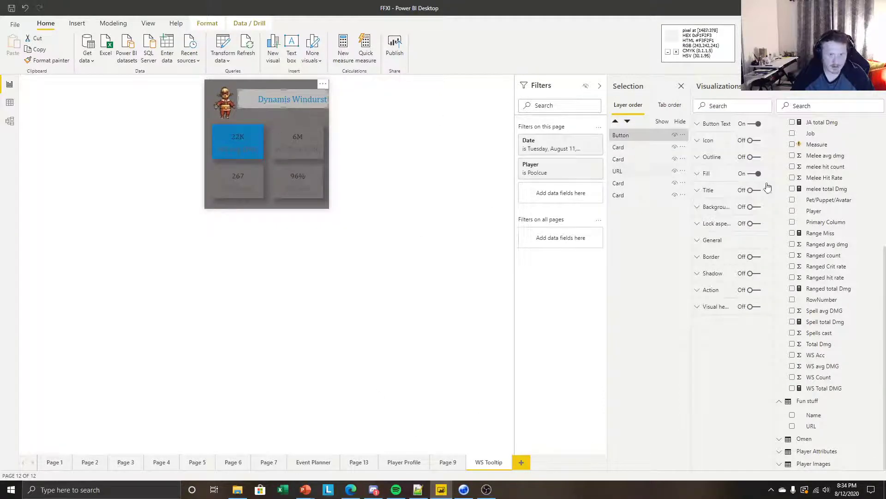
pyautogui.click(707, 174)
pyautogui.moveTo(746, 246); pyautogui.dragTo(724, 247)
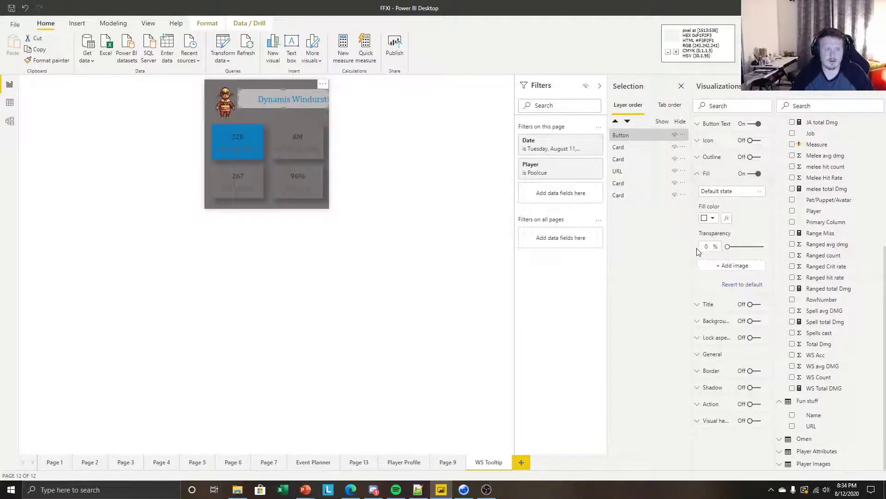
pyautogui.click(449, 271)
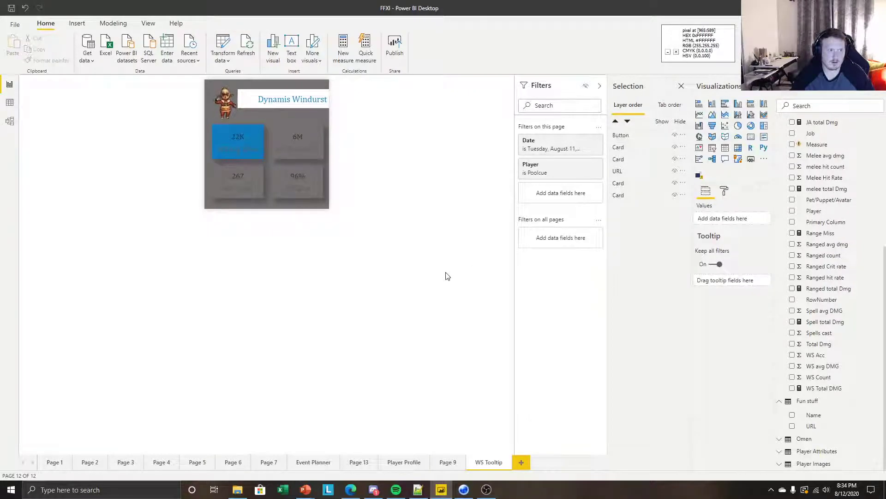
# Check the Event Planner page's colors and set the event name button's fill color to D0CECE
pyautogui.click(325, 466)
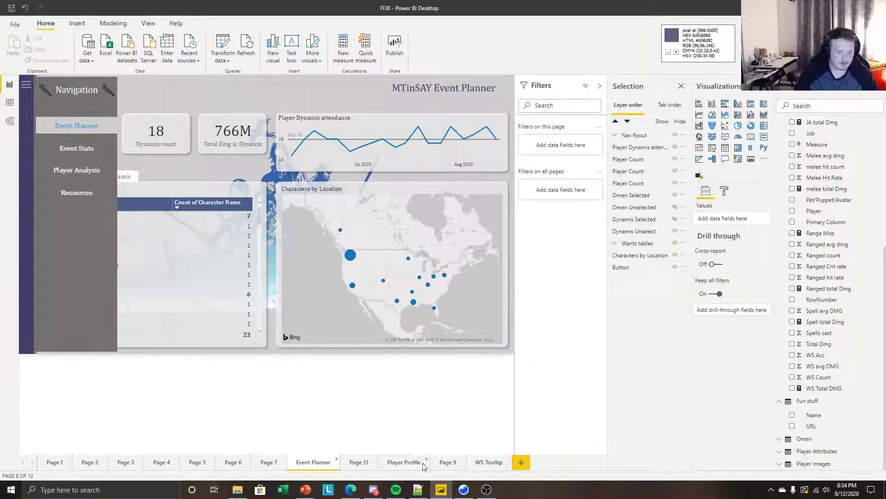
pyautogui.click(477, 463)
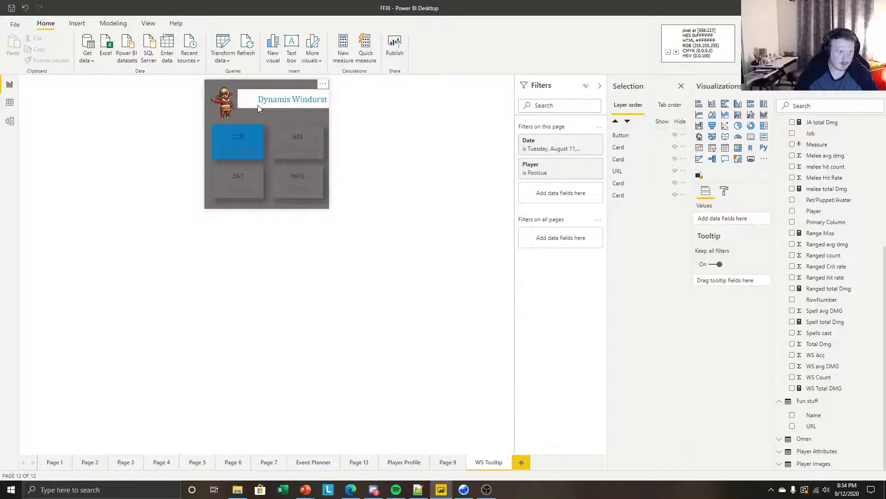
pyautogui.click(258, 105)
pyautogui.click(704, 174)
pyautogui.click(710, 218)
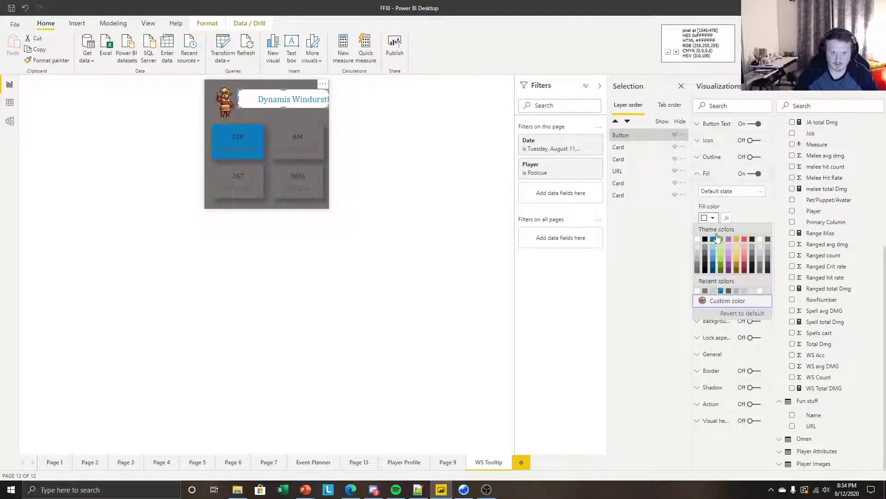
pyautogui.click(717, 302)
pyautogui.doubleClick(716, 311)
pyautogui.hotkey('ctrl', 'v')
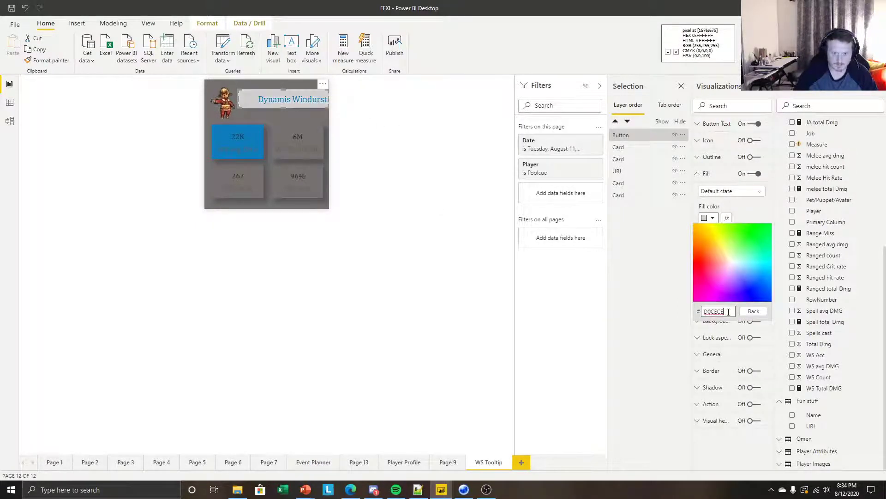
pyautogui.press('Return')
# Change the WS avg DMG card's background color to the same light gray, D0CECE
pyautogui.click(236, 136)
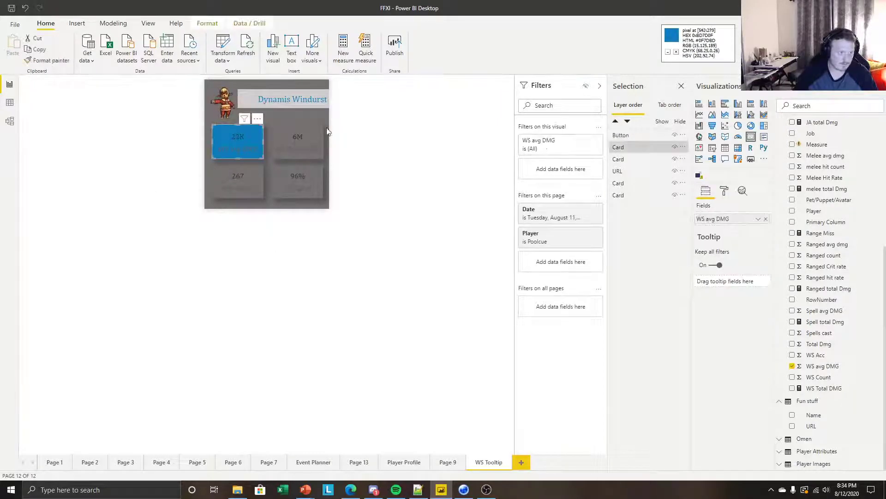
pyautogui.click(724, 191)
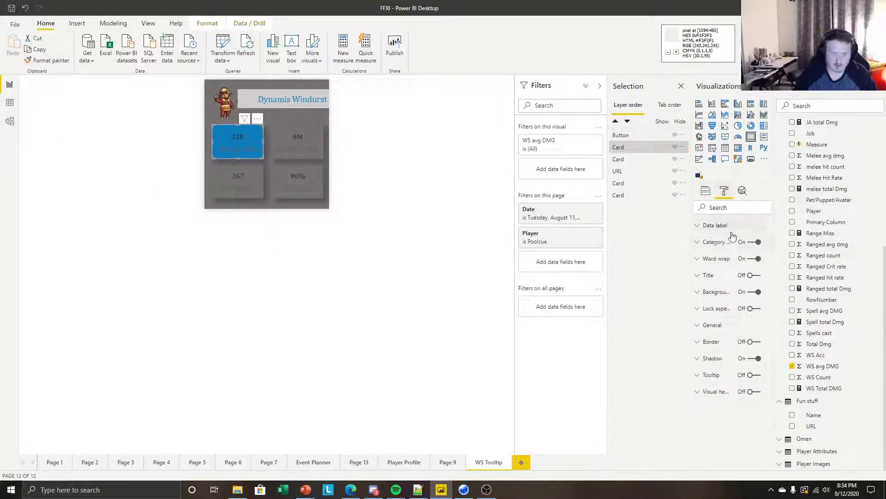
pyautogui.click(728, 296)
pyautogui.click(709, 319)
pyautogui.click(711, 408)
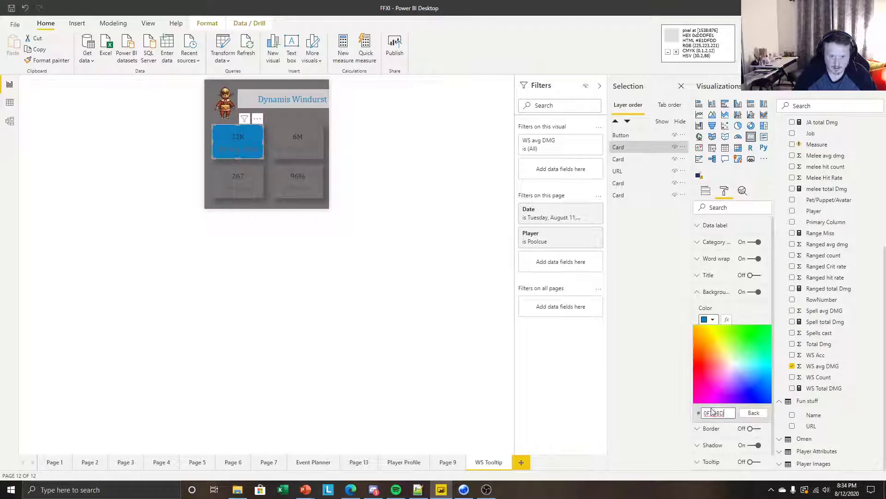
pyautogui.doubleClick(713, 413)
pyautogui.hotkey('ctrl', 'v')
pyautogui.click(680, 401)
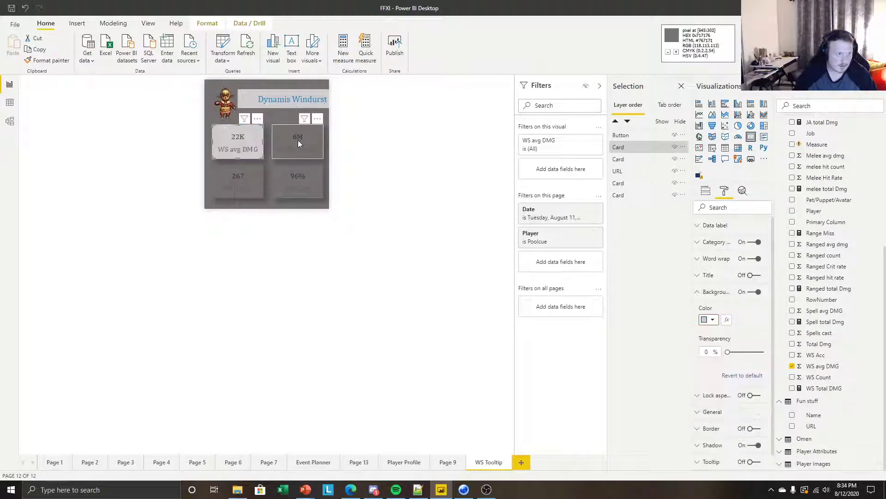
# Set the WS avg DMG card's data label color to the theme blue and its text size to 16 pt
pyautogui.click(47, 60)
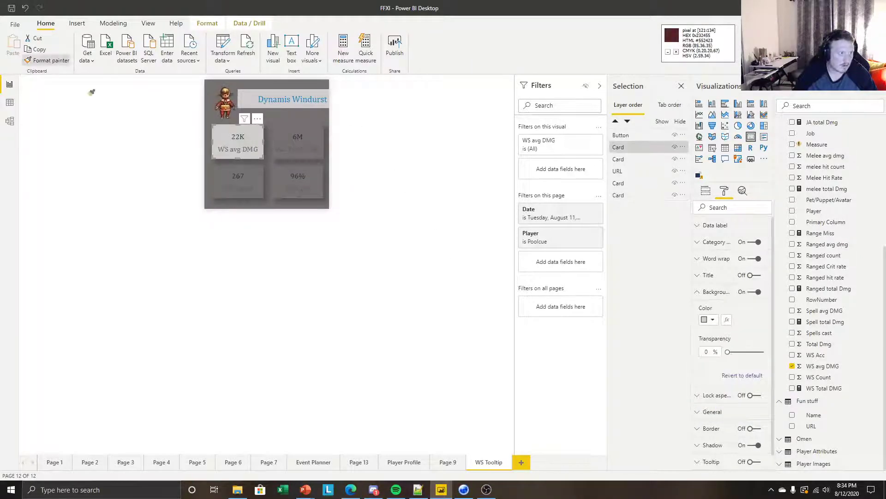
pyautogui.click(275, 137)
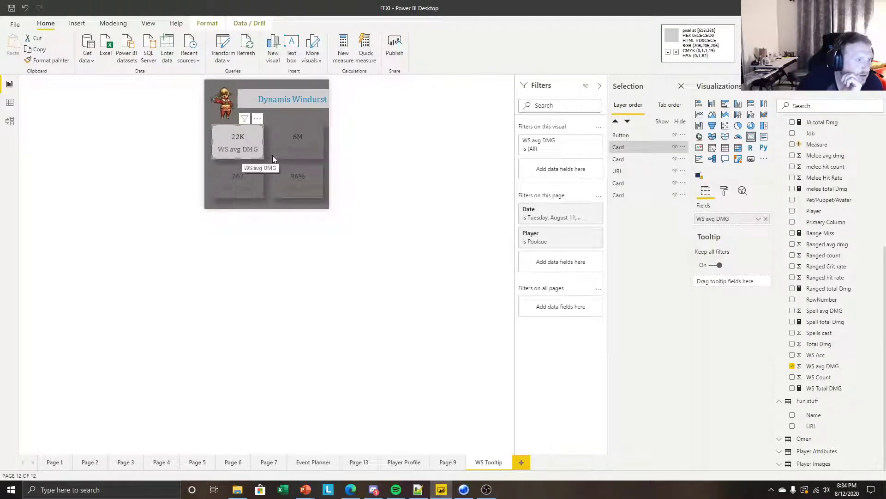
pyautogui.click(725, 193)
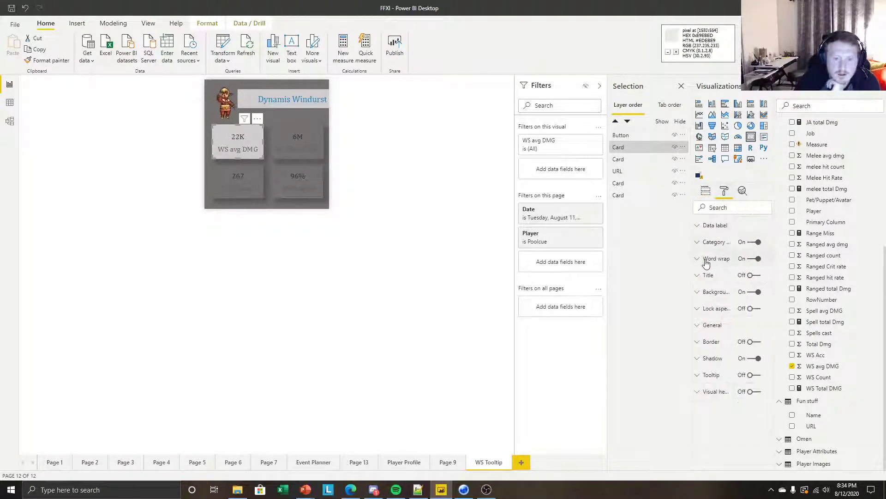
pyautogui.click(716, 231)
pyautogui.click(706, 254)
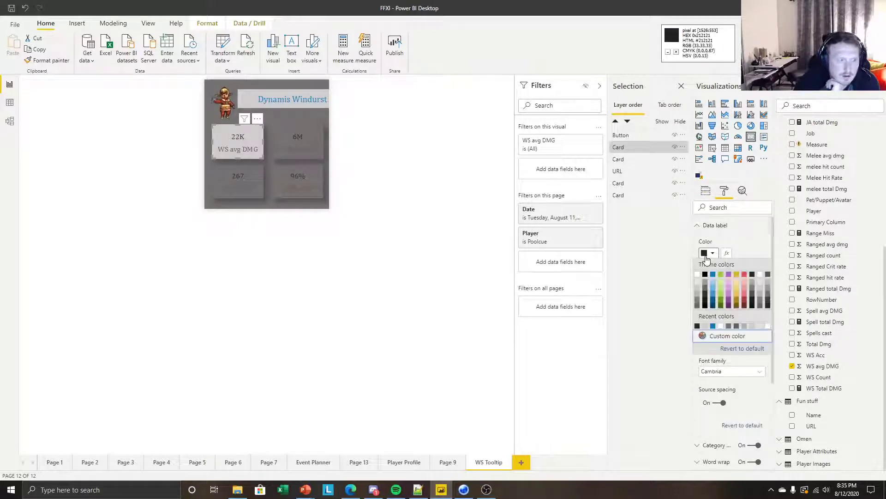
pyautogui.click(713, 274)
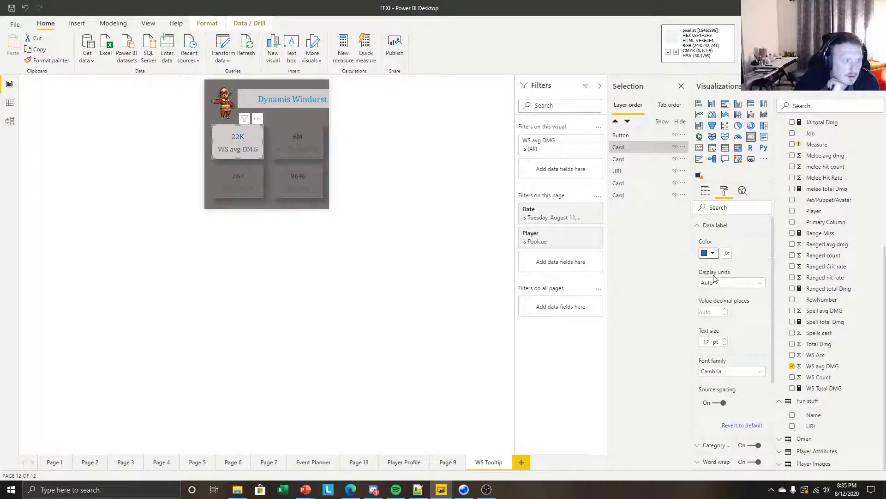
pyautogui.click(726, 339)
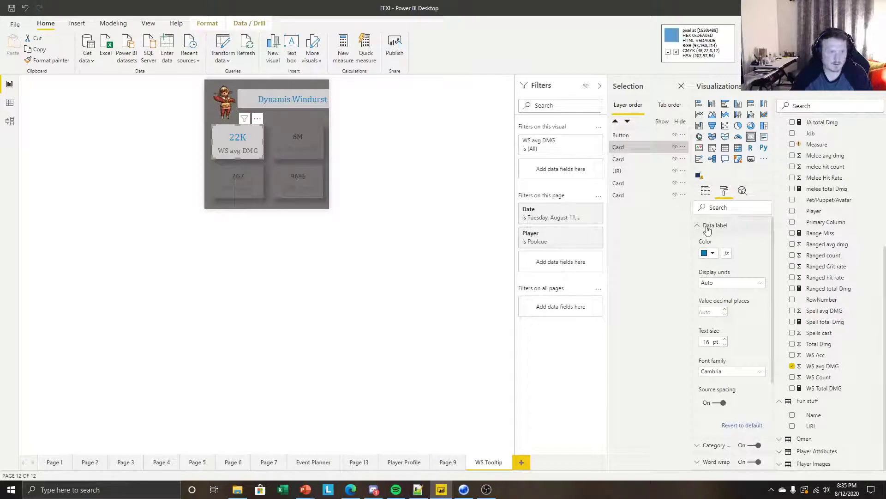
# Copy the WS avg DMG card's formatting to the WS Total DMG, WS Count and WS Acc cards
pyautogui.click(47, 60)
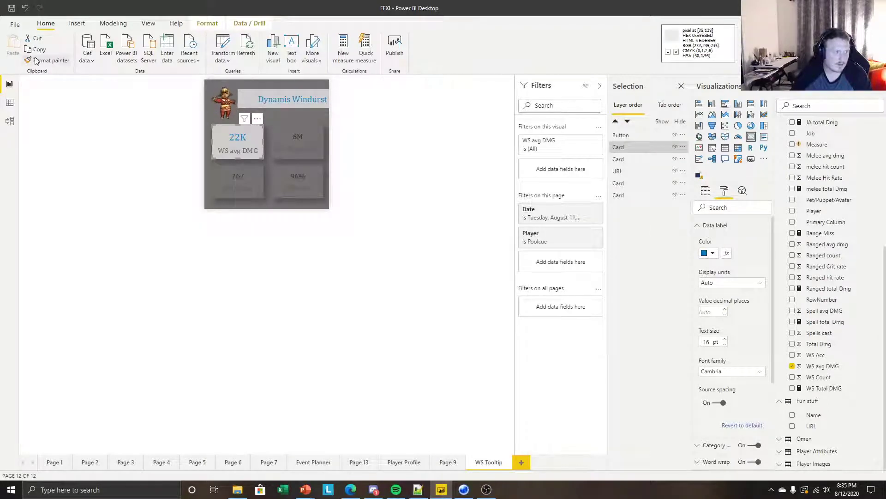
pyautogui.click(298, 139)
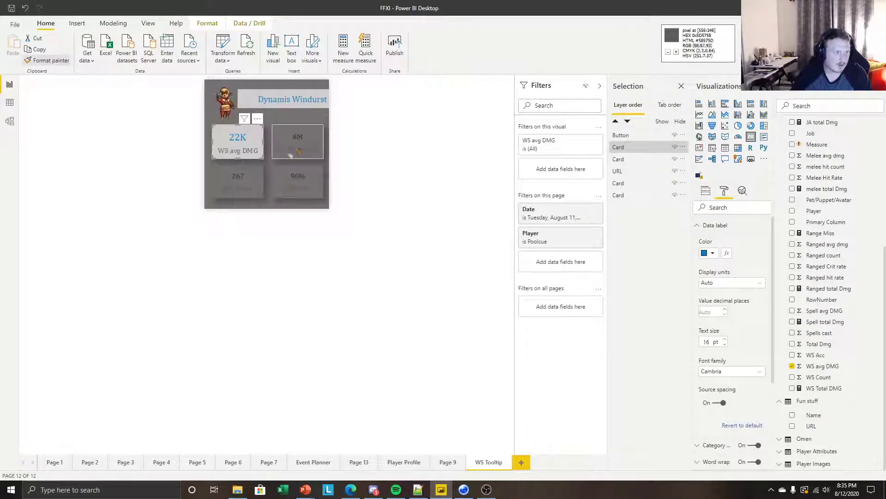
pyautogui.click(57, 62)
pyautogui.click(238, 181)
pyautogui.click(47, 60)
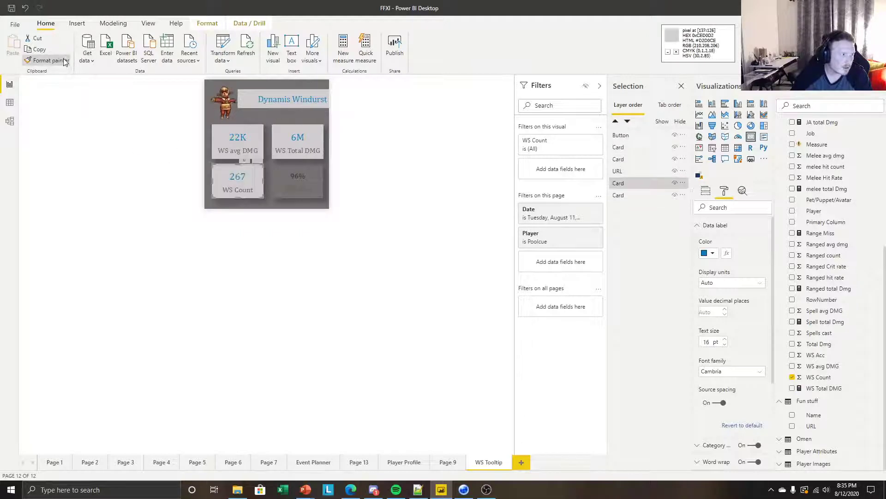
pyautogui.click(277, 183)
pyautogui.click(271, 249)
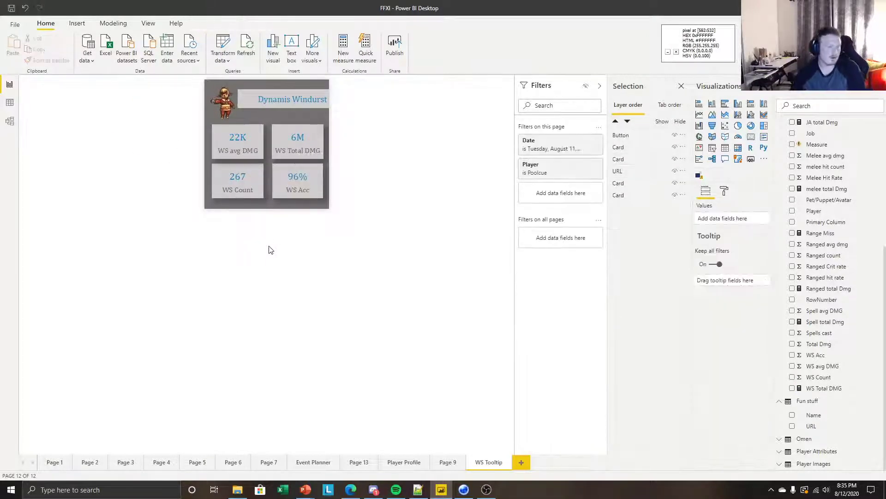
# Turn on the shadow for the event name button on the tooltip page
pyautogui.click(262, 91)
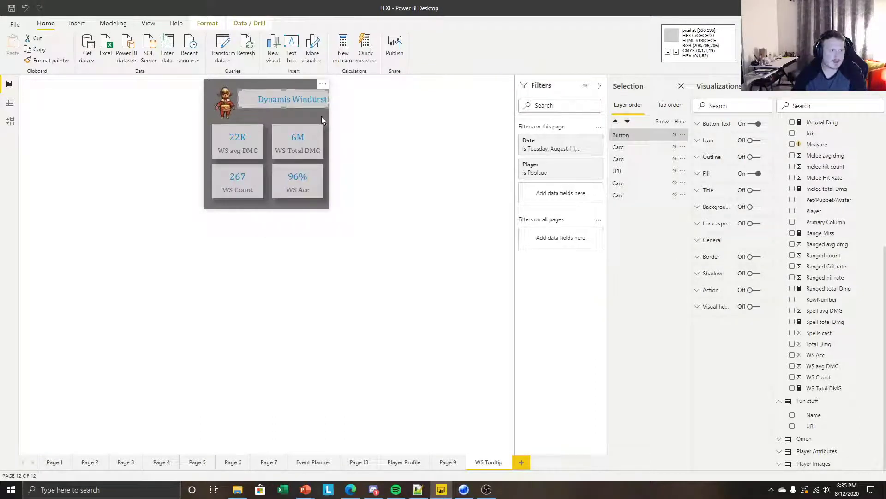
pyautogui.click(386, 199)
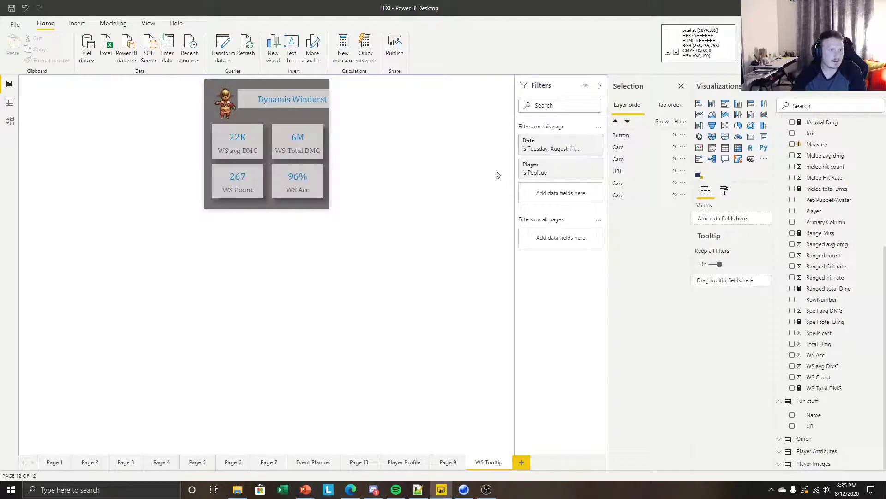
pyautogui.click(301, 98)
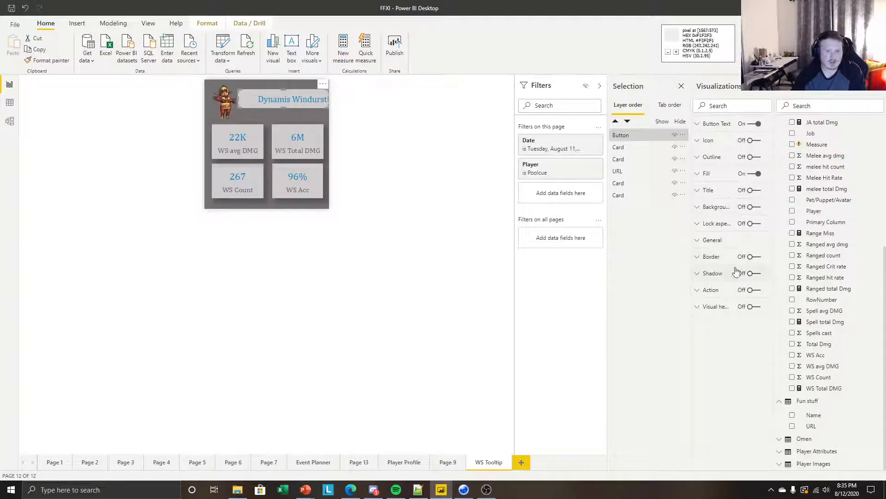
pyautogui.click(447, 285)
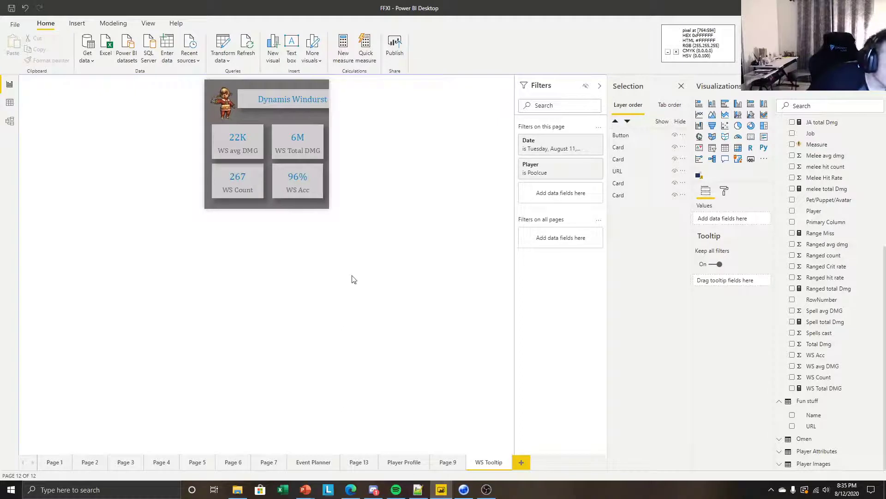
# Nudge the WS Count and WS Acc cards slightly down, level with each other, to widen the gap below the upper cards
pyautogui.click(248, 181)
pyautogui.click(333, 212)
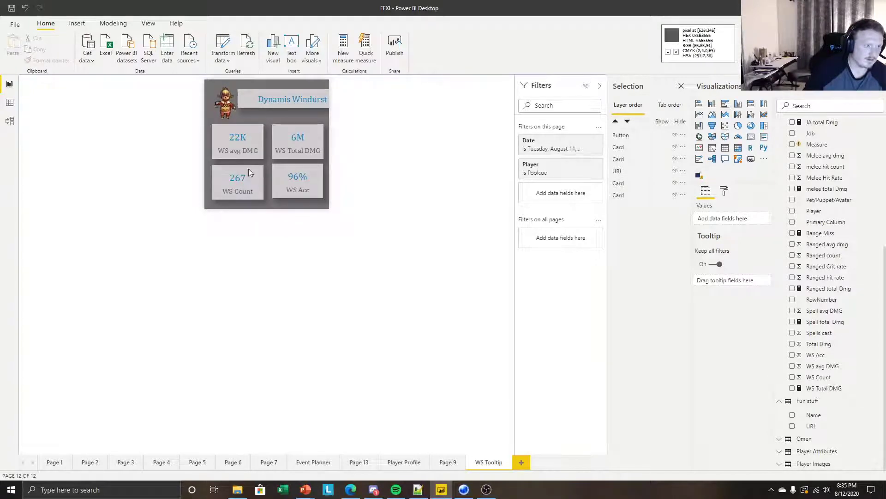
pyautogui.click(309, 190)
pyautogui.click(347, 219)
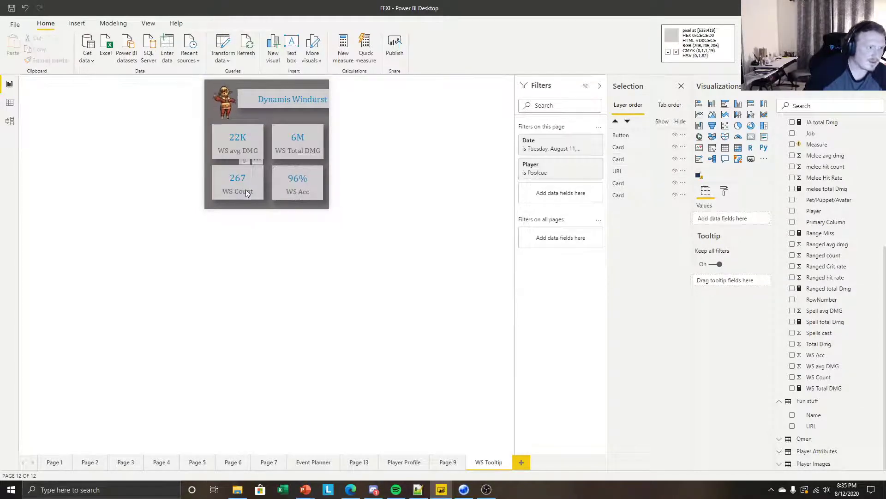
pyautogui.click(246, 189)
pyautogui.click(261, 219)
pyautogui.click(298, 199)
pyautogui.press('Down')
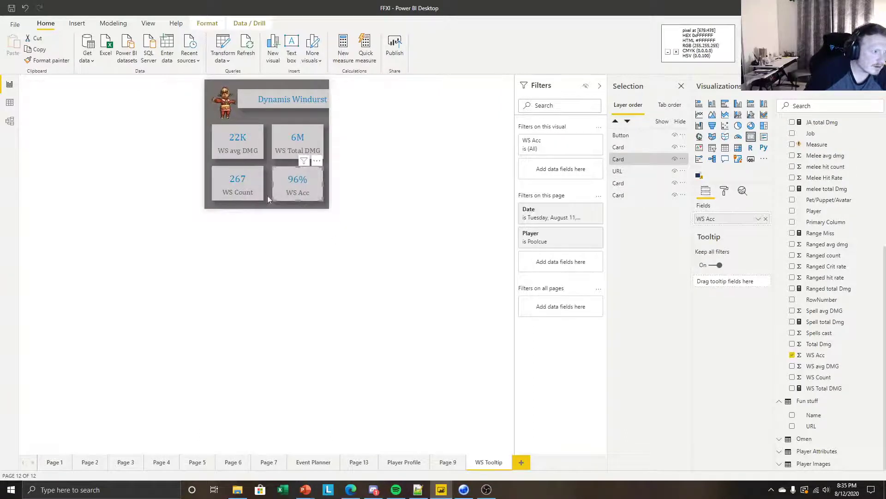
pyautogui.click(268, 195)
pyautogui.moveTo(252, 188); pyautogui.dragTo(252, 189)
pyautogui.click(369, 256)
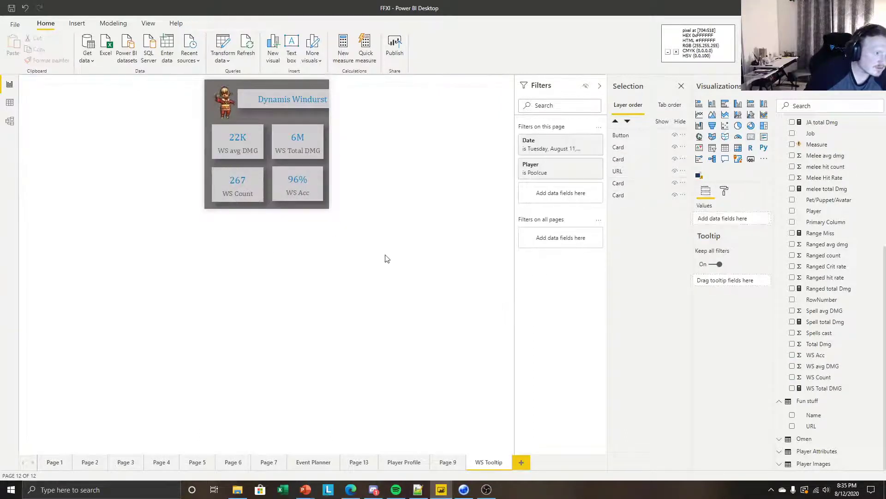
pyautogui.click(314, 194)
pyautogui.press('Down')
pyautogui.click(355, 238)
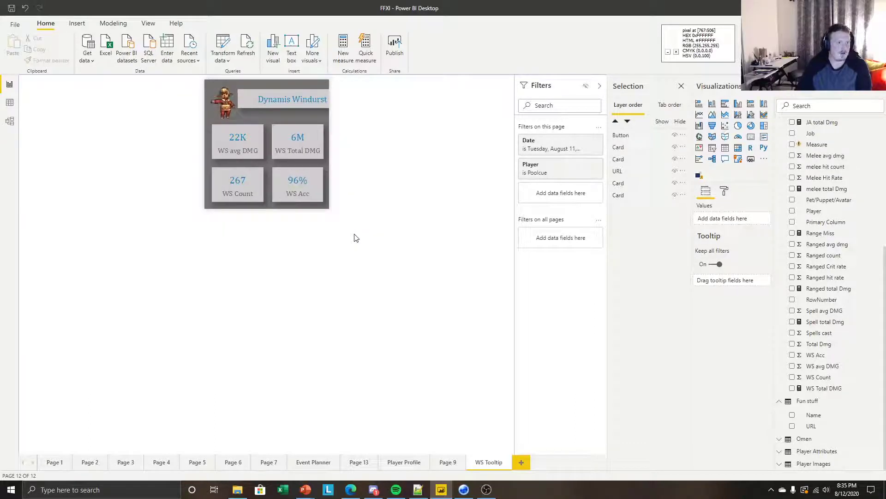
# Narrow the event name button slightly from its left edge, leaving more room beside the character image
pyautogui.click(254, 104)
pyautogui.moveTo(237, 100); pyautogui.dragTo(242, 100)
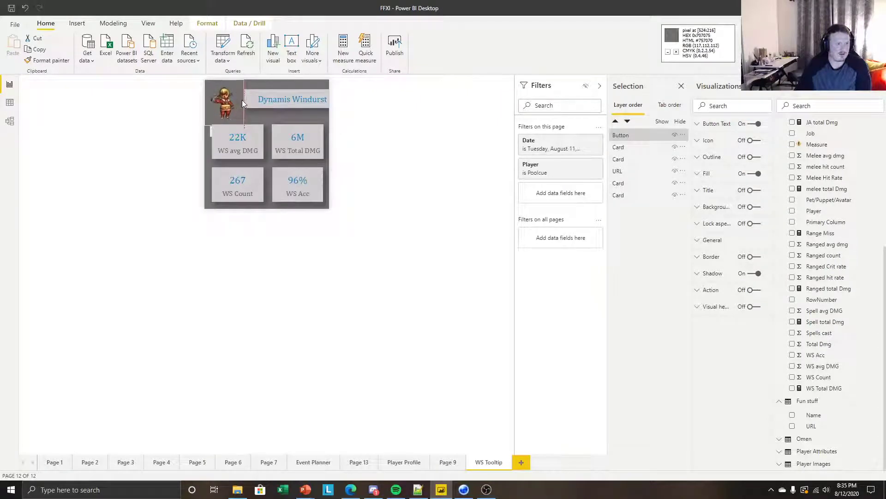
pyautogui.click(367, 172)
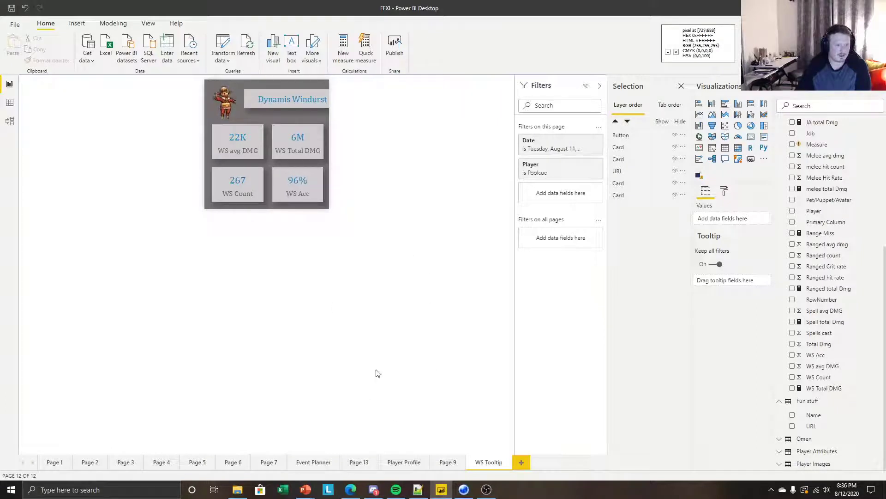
# Assign the WS Tooltip report page as the tooltip of the WS avg DMG and WS Acc chart on the Player Profile page
pyautogui.click(403, 464)
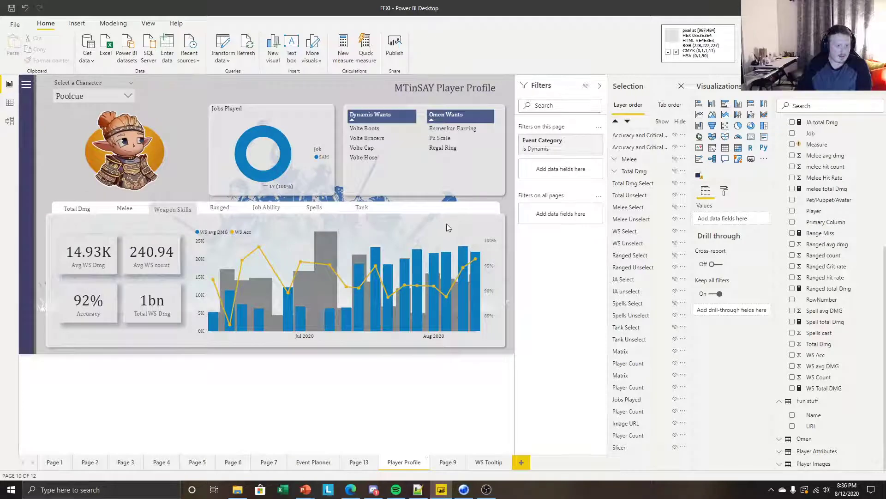
pyautogui.click(435, 238)
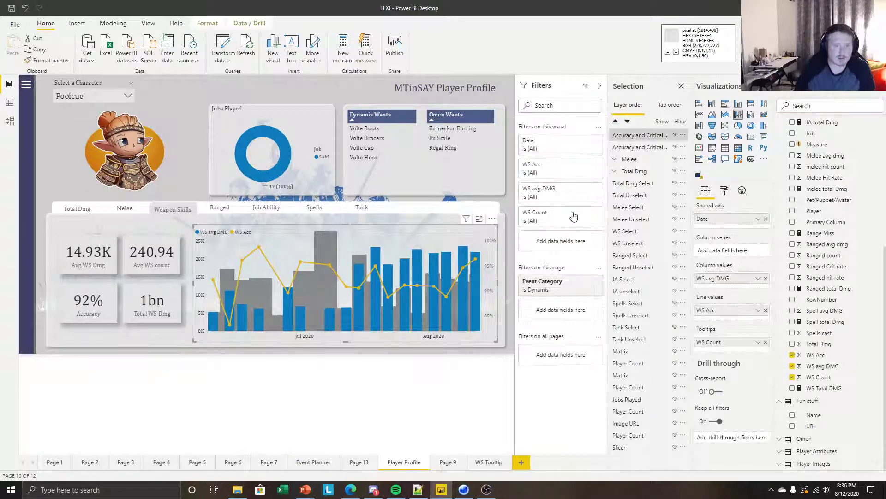
pyautogui.click(726, 190)
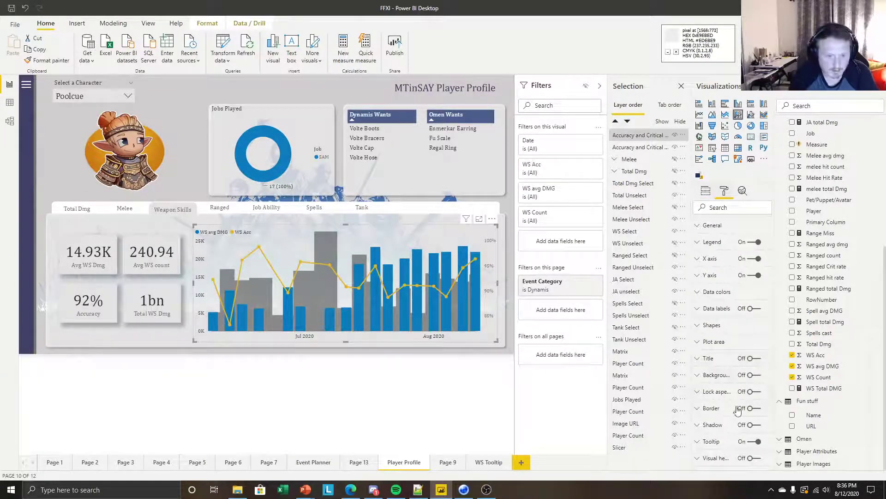
pyautogui.click(723, 438)
pyautogui.scroll(-5, 738, 323)
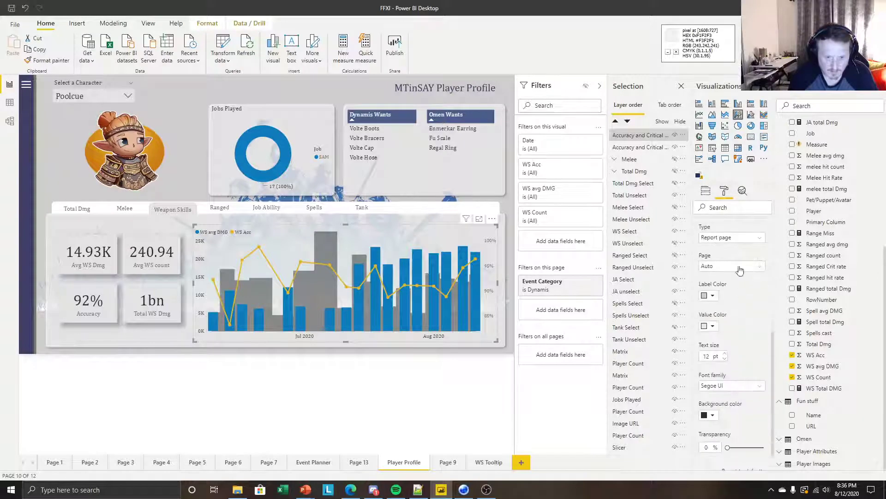
pyautogui.click(738, 238)
pyautogui.click(734, 258)
pyautogui.click(738, 266)
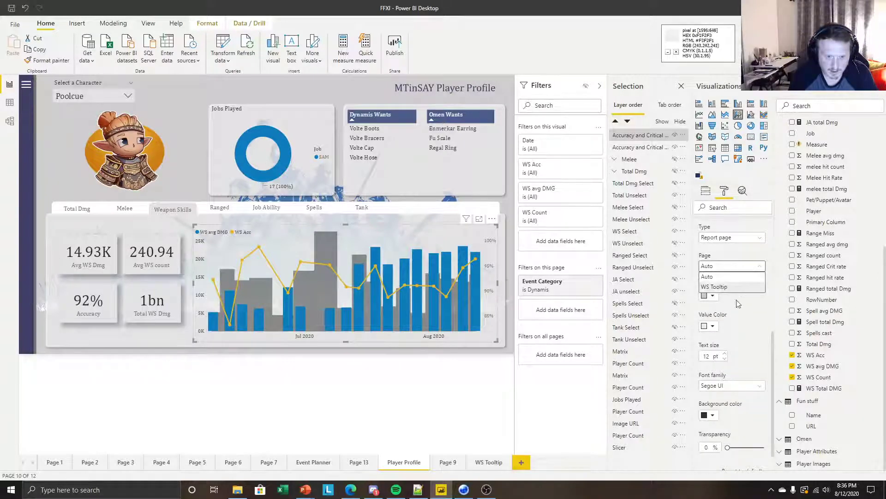
pyautogui.click(729, 288)
pyautogui.click(436, 383)
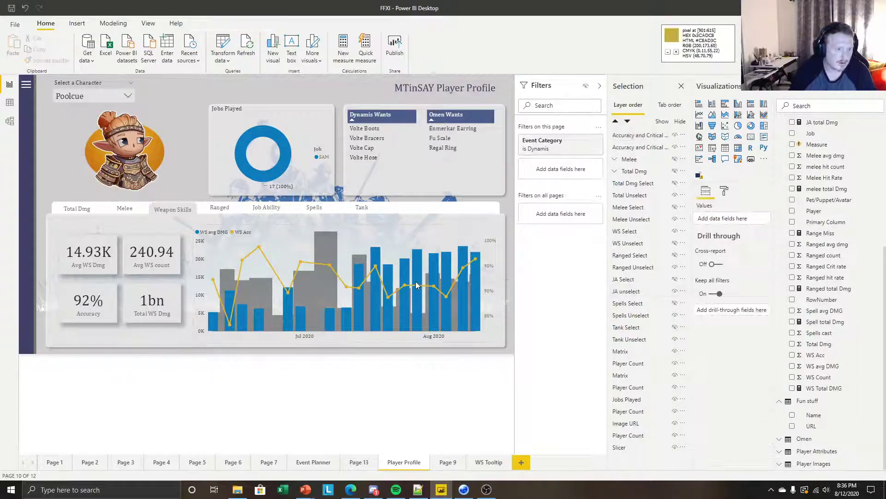
# Preview the tooltip on the chart, and clear the Date and Player page filters on the WS Tooltip page
pyautogui.moveTo(416, 282)
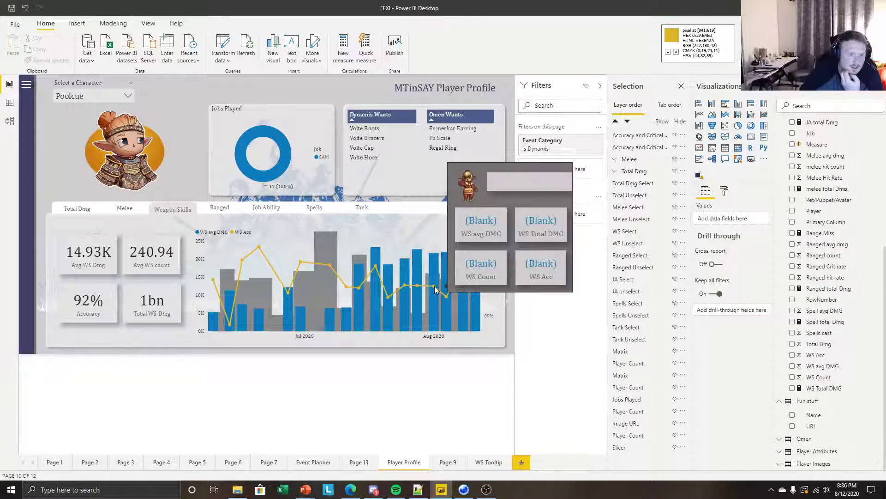
pyautogui.click(488, 463)
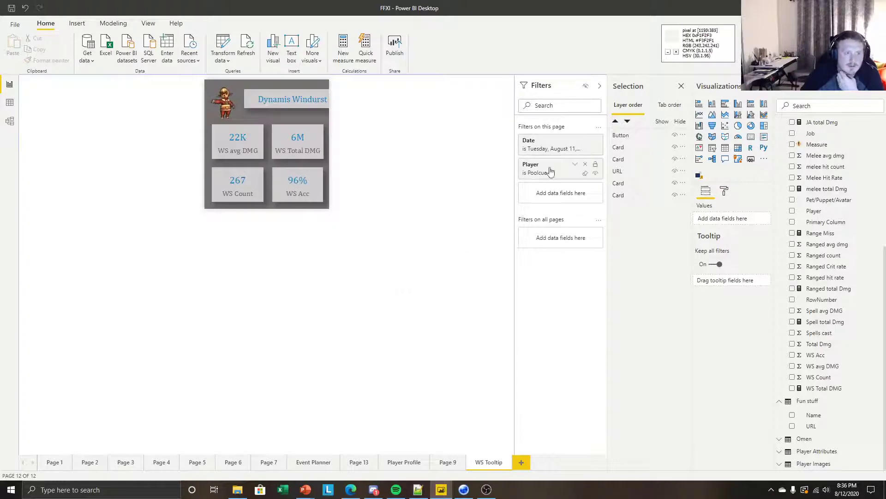
pyautogui.click(589, 148)
pyautogui.click(589, 173)
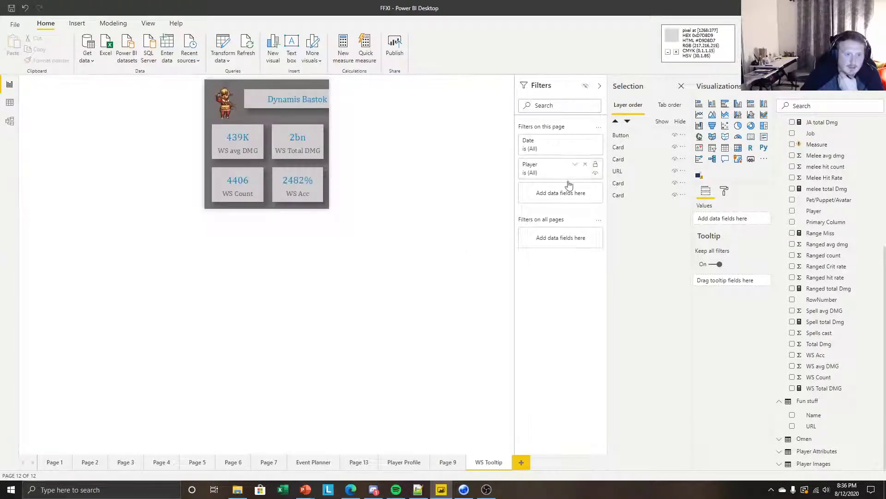
# Check the weapon skill tooltip on several columns of the Player Profile page's chart
pyautogui.click(407, 462)
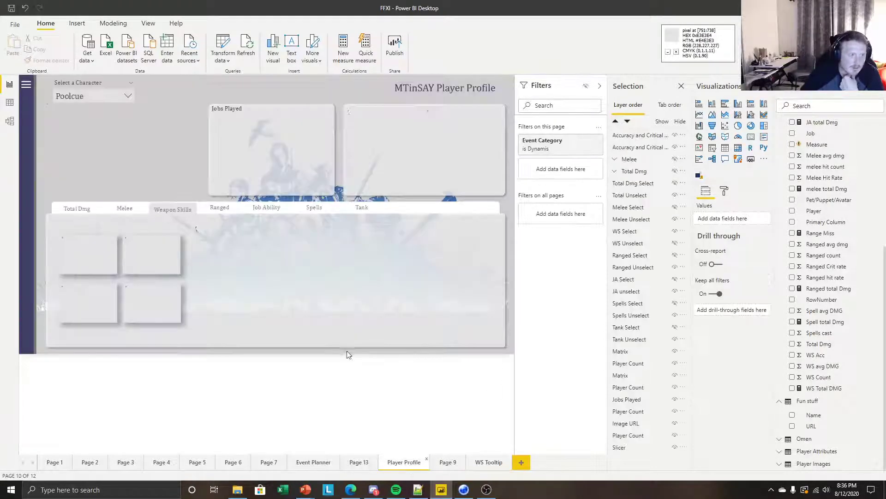
pyautogui.moveTo(375, 299)
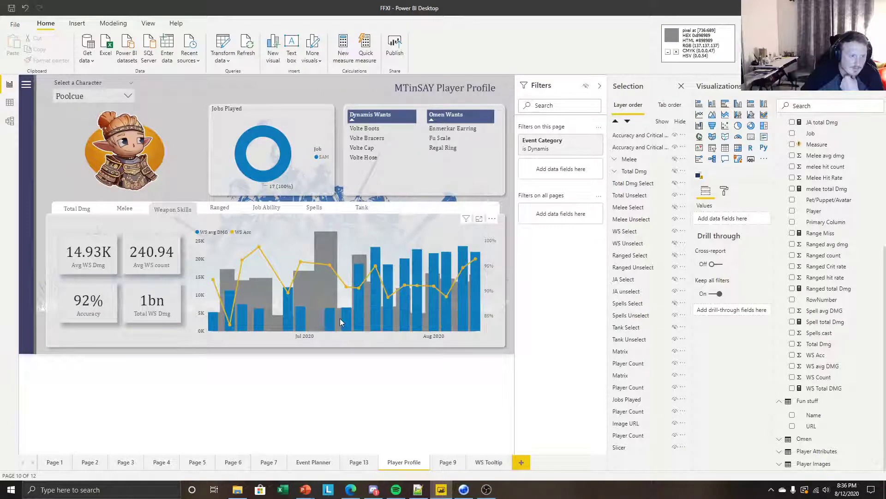
pyautogui.moveTo(344, 319)
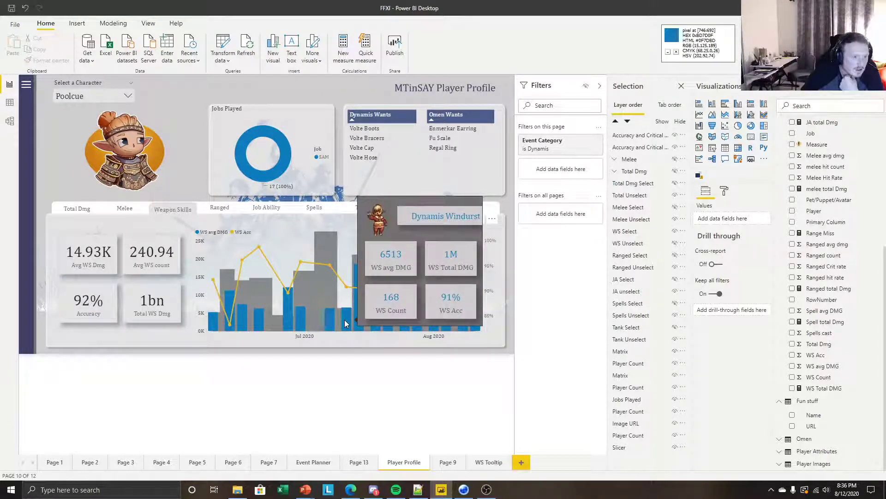
pyautogui.moveTo(290, 320)
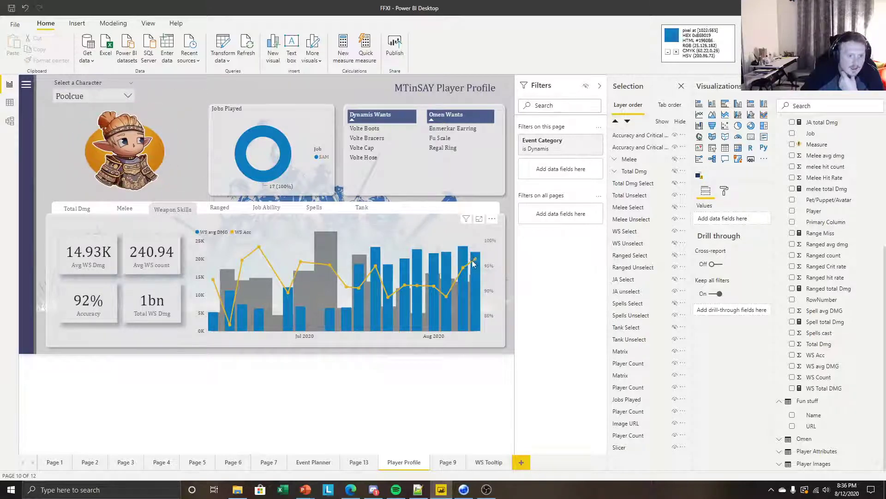
pyautogui.moveTo(480, 266)
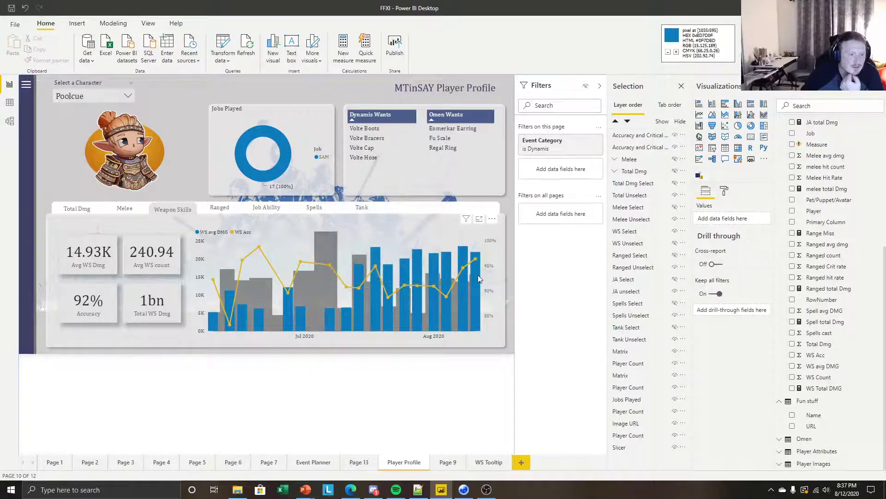
# Set the value decimal places of the WS avg DMG card on the WS Tooltip page to 2
pyautogui.click(482, 462)
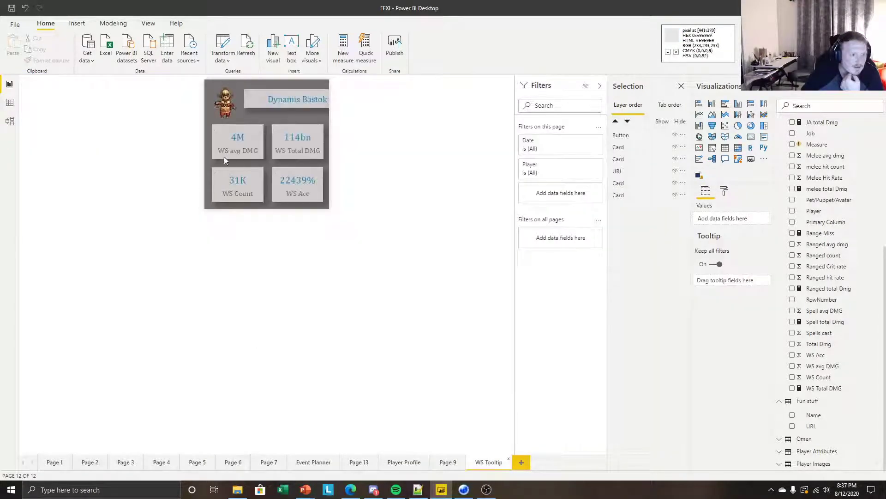
pyautogui.click(236, 149)
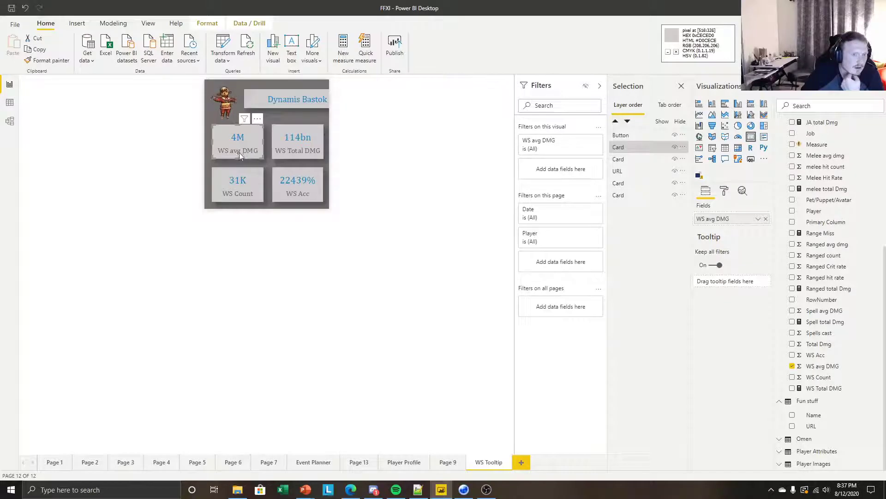
pyautogui.click(723, 190)
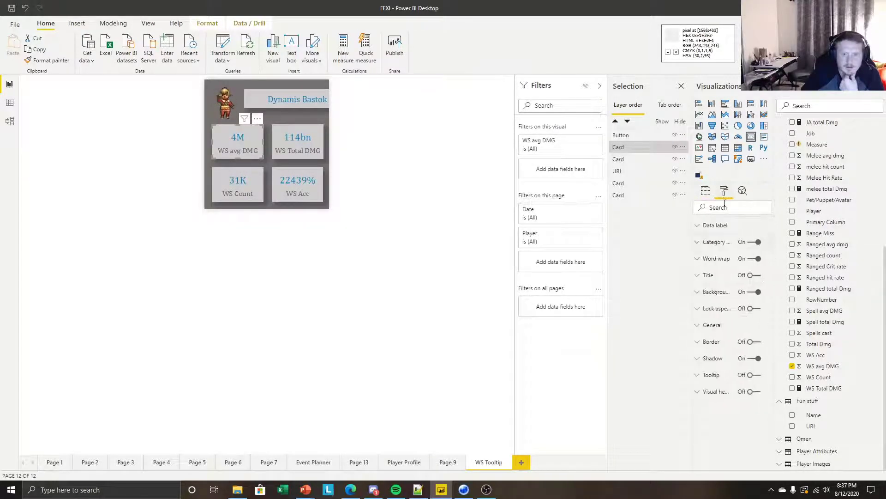
pyautogui.click(704, 226)
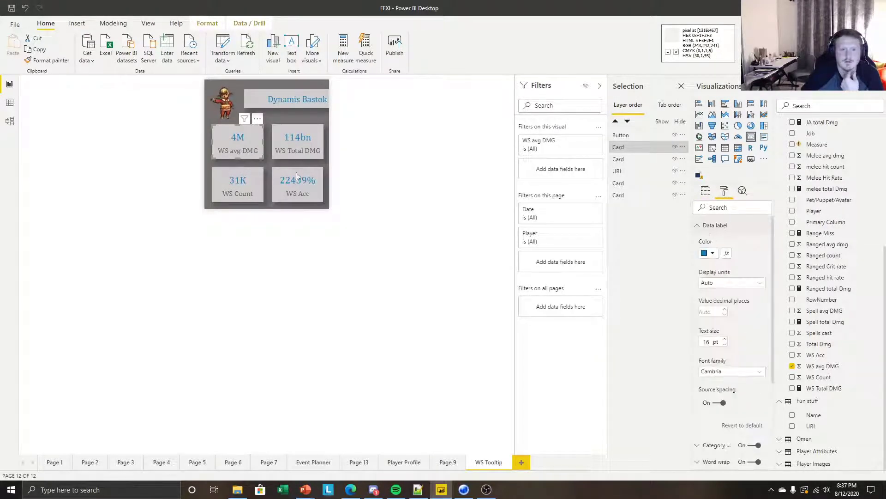
pyautogui.click(700, 311)
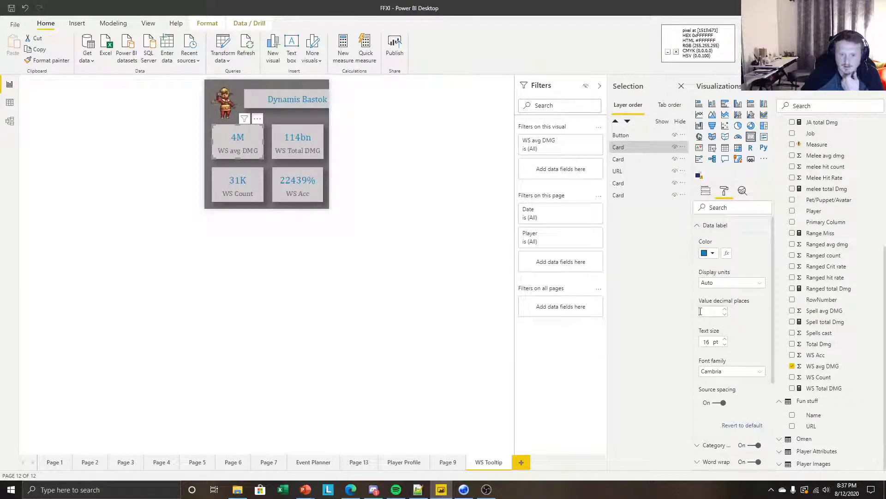
pyautogui.write('2')
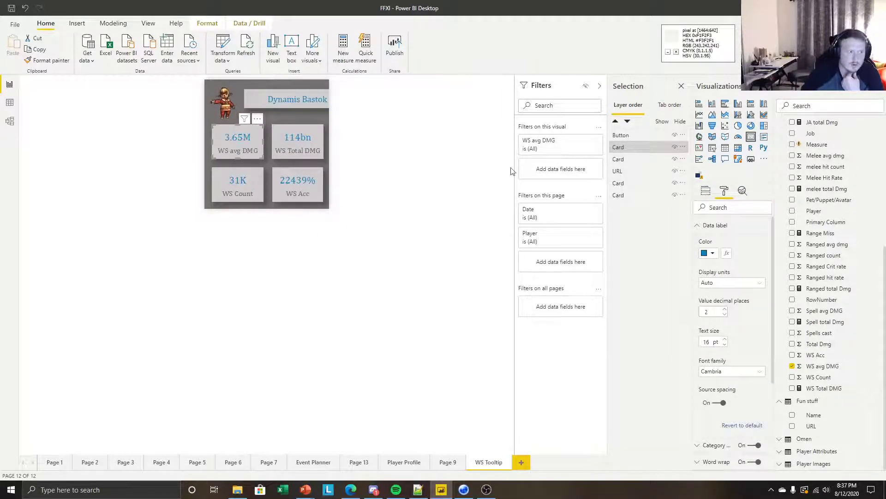
# Set the value decimal places of the WS Total DMG and WS Count cards to 2
pyautogui.click(309, 141)
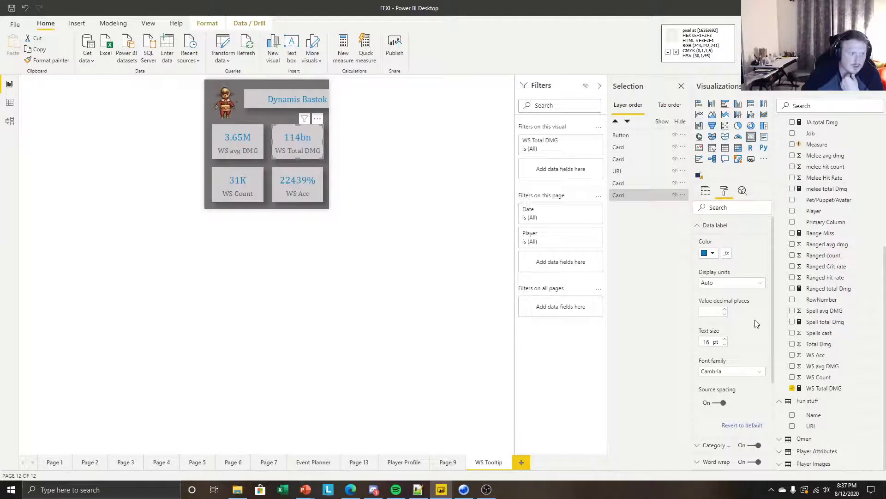
pyautogui.write('2')
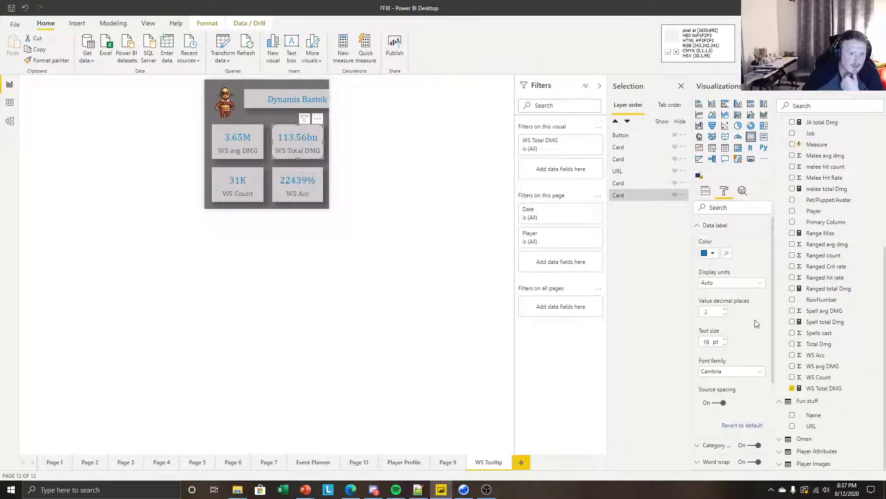
pyautogui.click(249, 193)
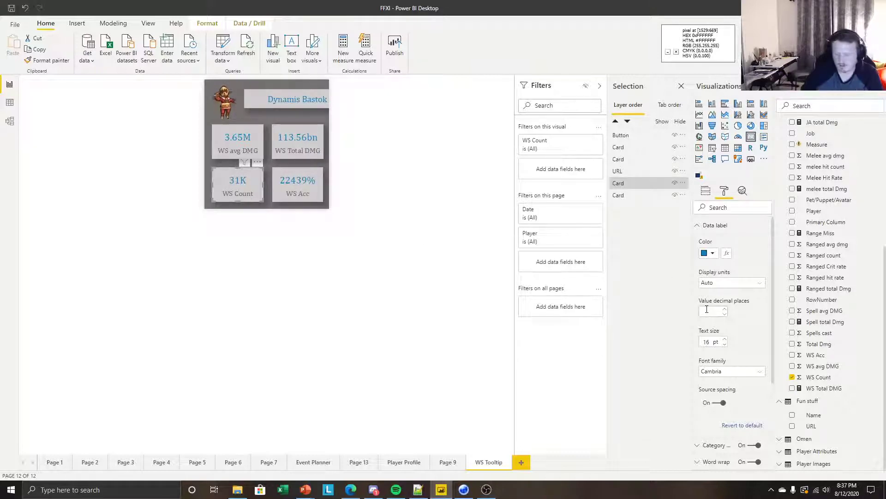
pyautogui.write('2')
pyautogui.press('Escape')
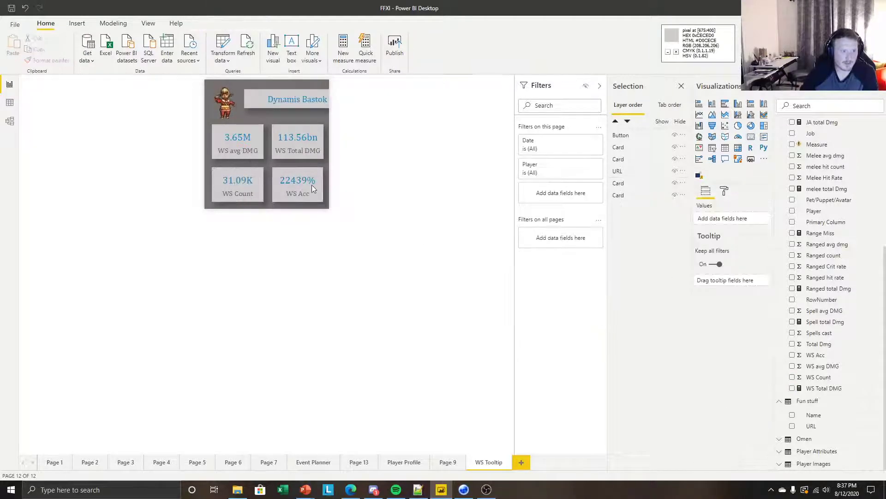
pyautogui.click(312, 185)
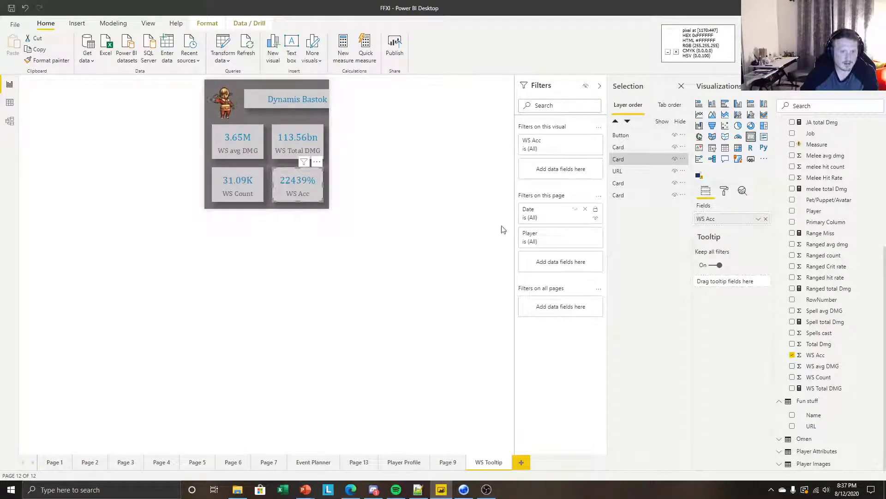
pyautogui.click(376, 281)
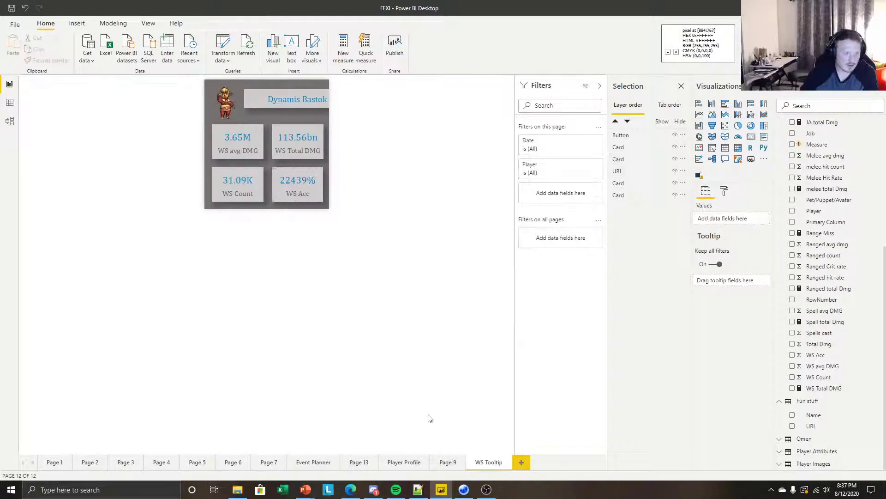
# Check the updated weapon skill tooltip on several columns of the Player Profile page's chart
pyautogui.click(400, 463)
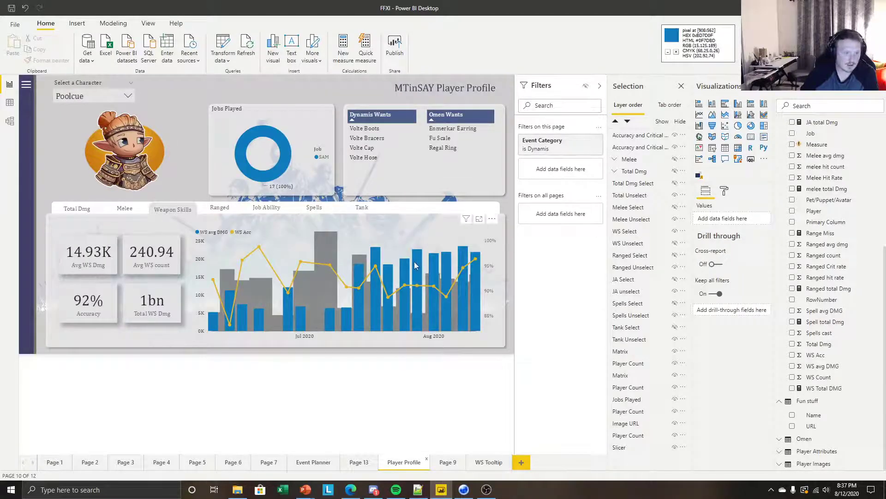
pyautogui.moveTo(418, 265)
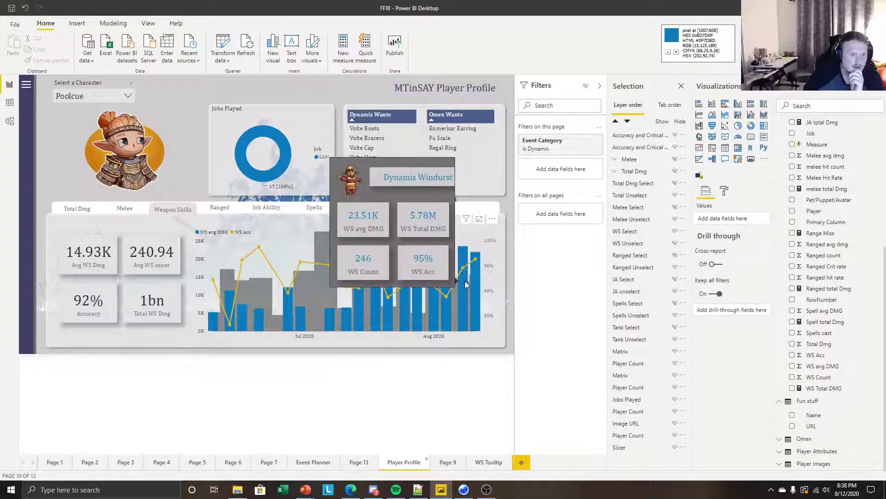
pyautogui.moveTo(419, 286)
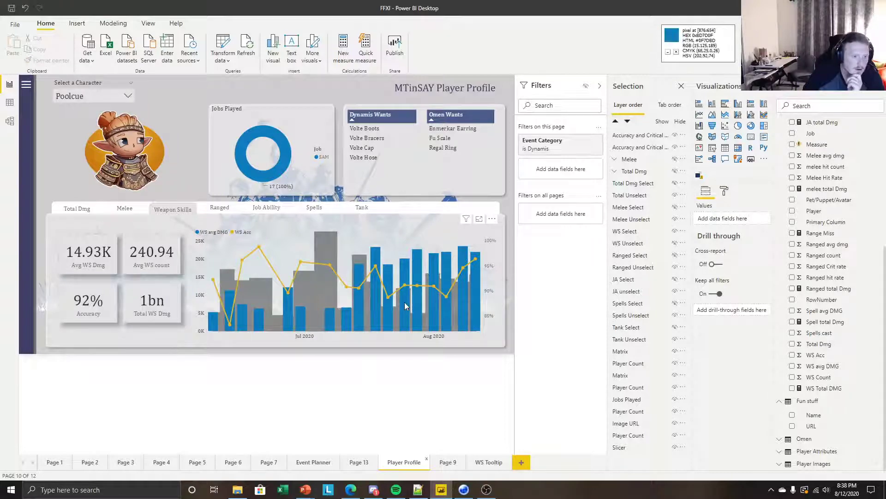
pyautogui.moveTo(405, 302)
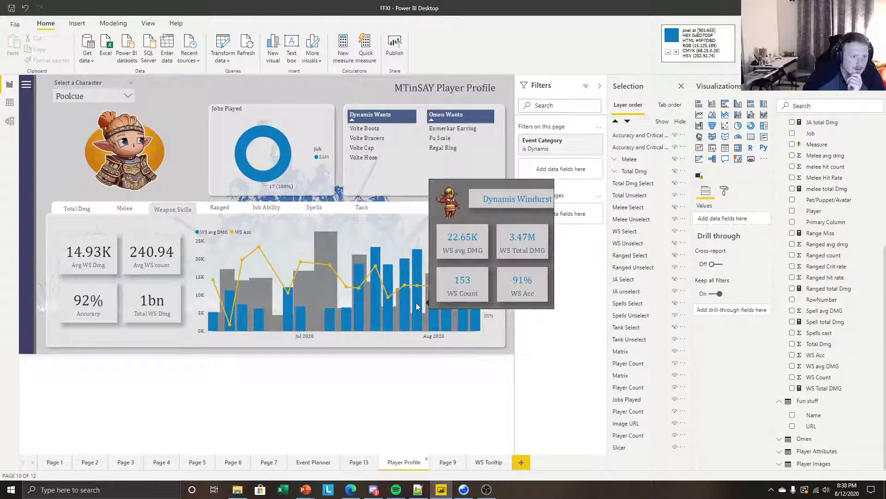
pyautogui.moveTo(475, 311)
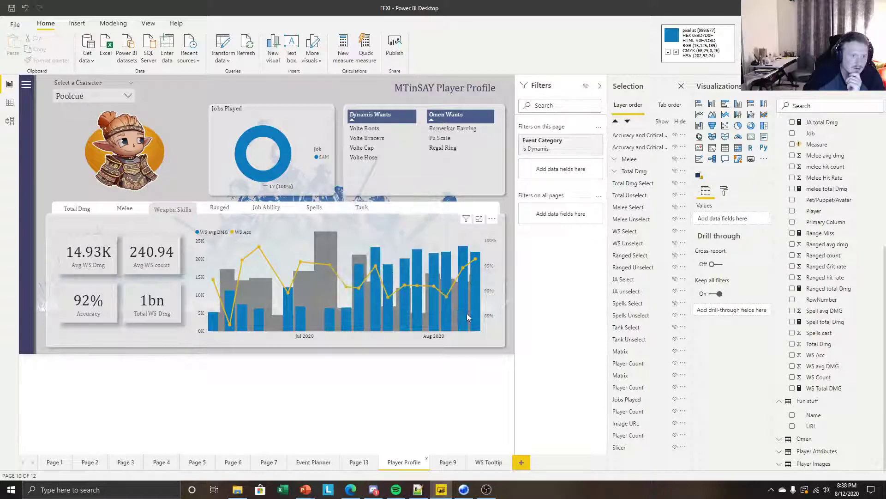
pyautogui.click(465, 340)
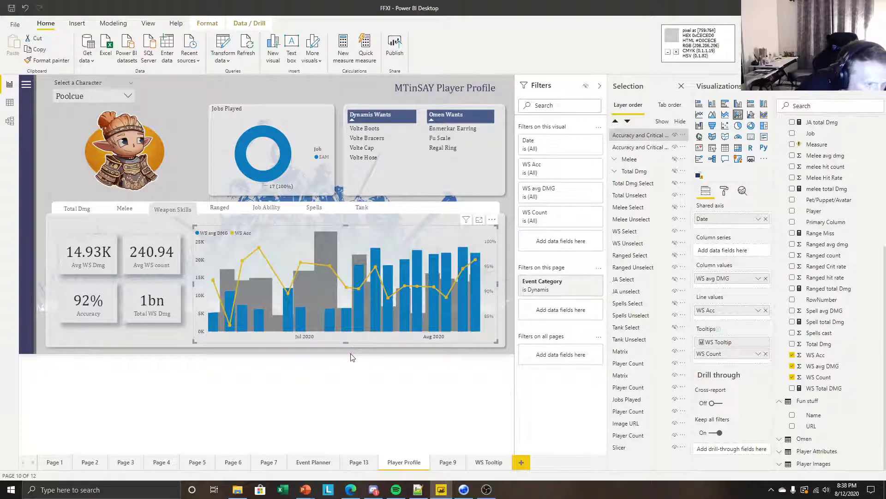
pyautogui.click(350, 367)
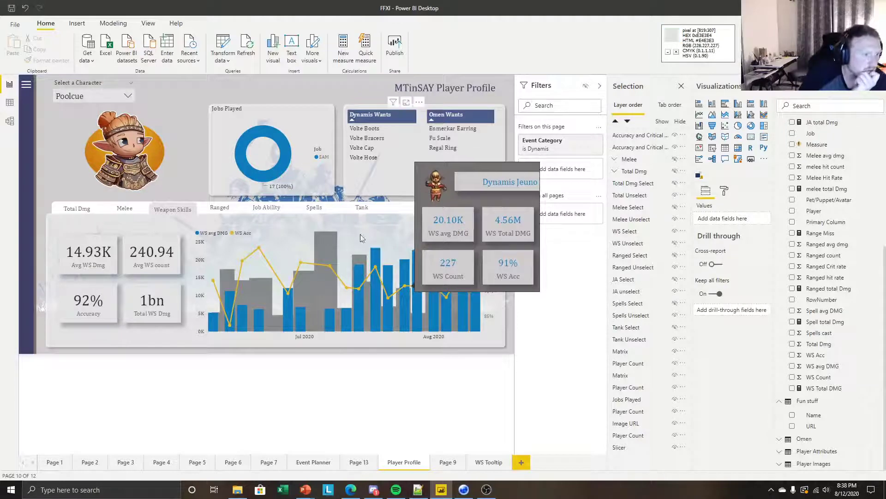
pyautogui.moveTo(329, 317)
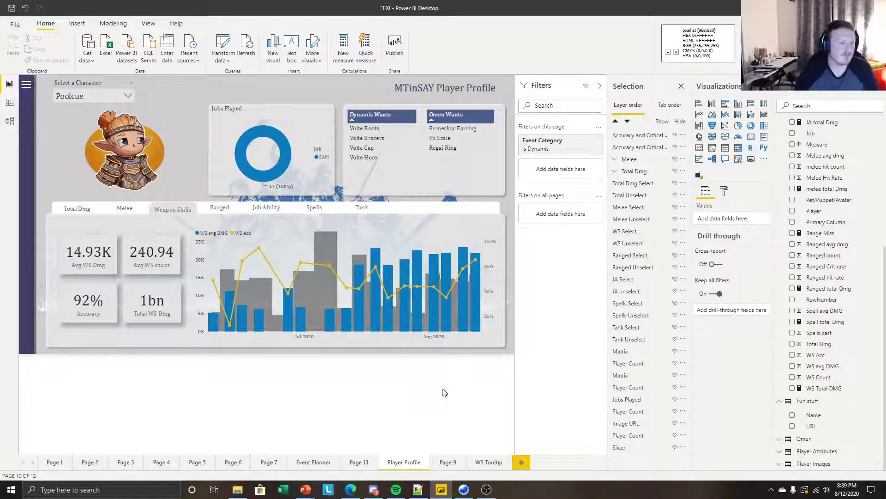
# Switch the Player Profile page to the character Corriri and check the weapon skill tooltip on the chart
pyautogui.click(128, 96)
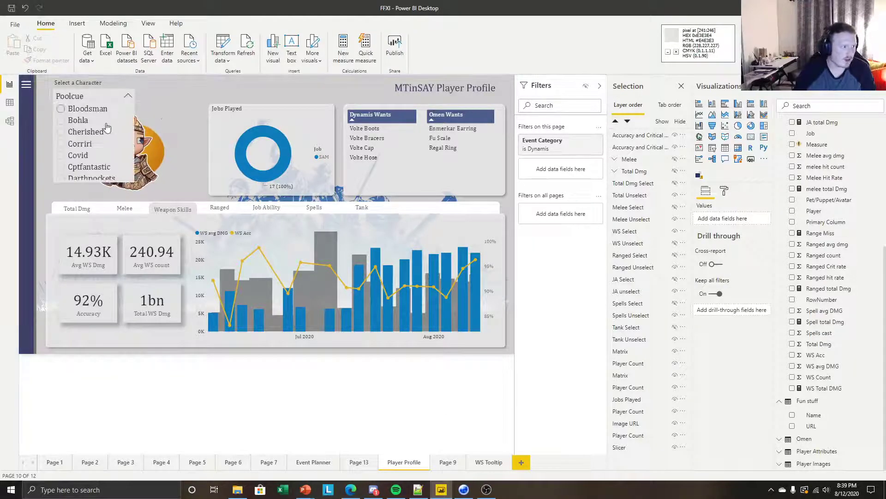
pyautogui.click(97, 147)
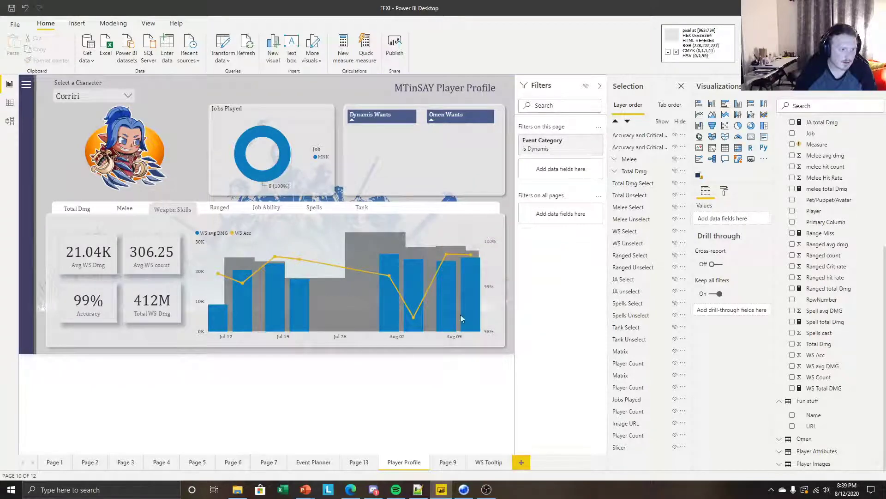
pyautogui.moveTo(447, 288)
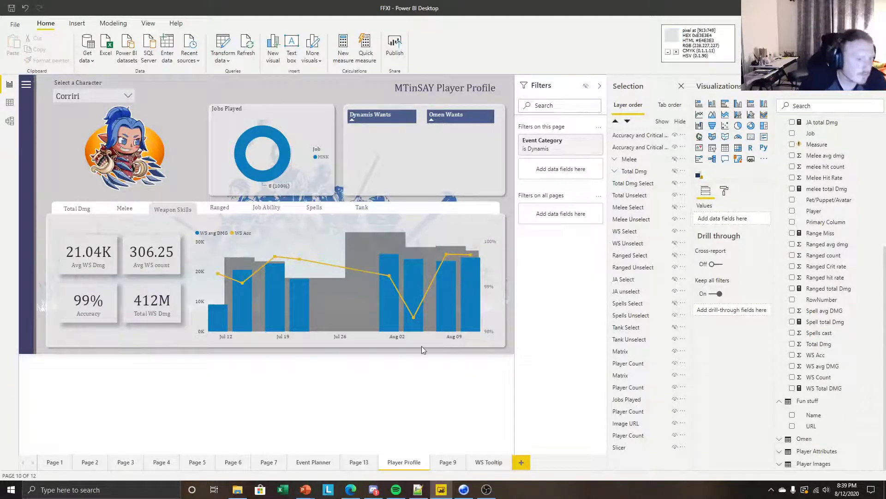
# Cross-filter the page by each of the chart's two latest columns in turn, and clear the selection
pyautogui.click(478, 278)
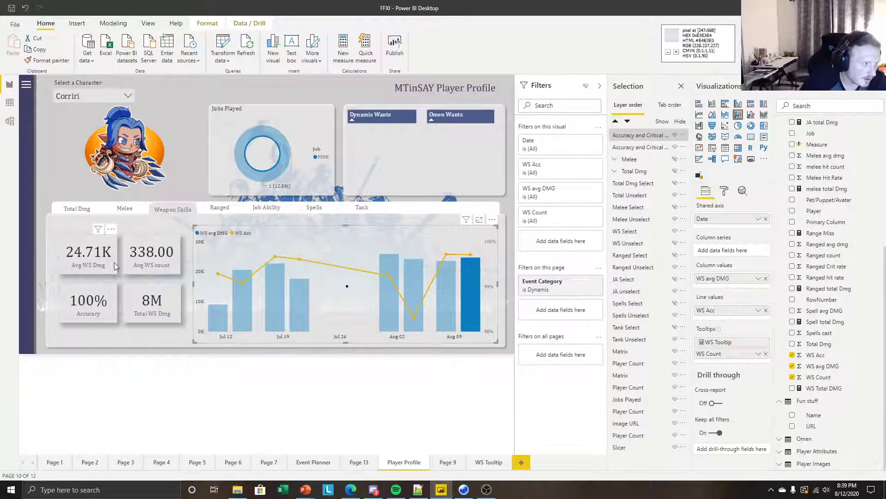
pyautogui.click(446, 297)
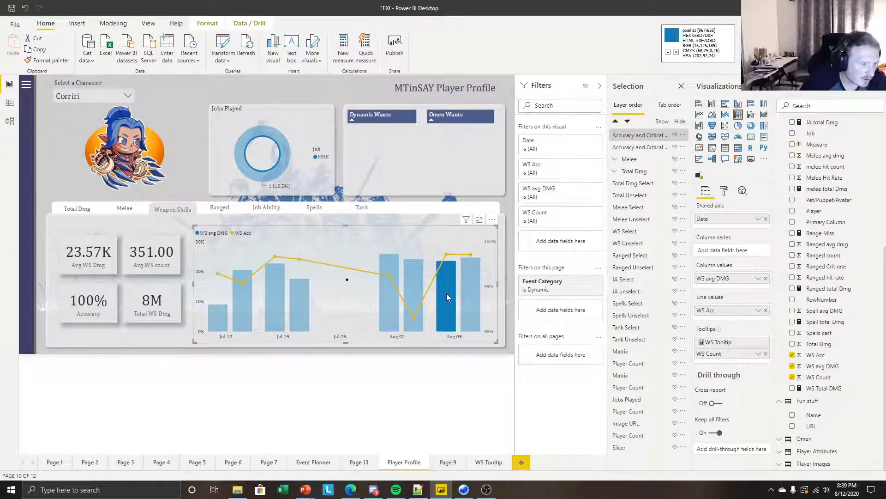
pyautogui.click(447, 292)
pyautogui.click(207, 376)
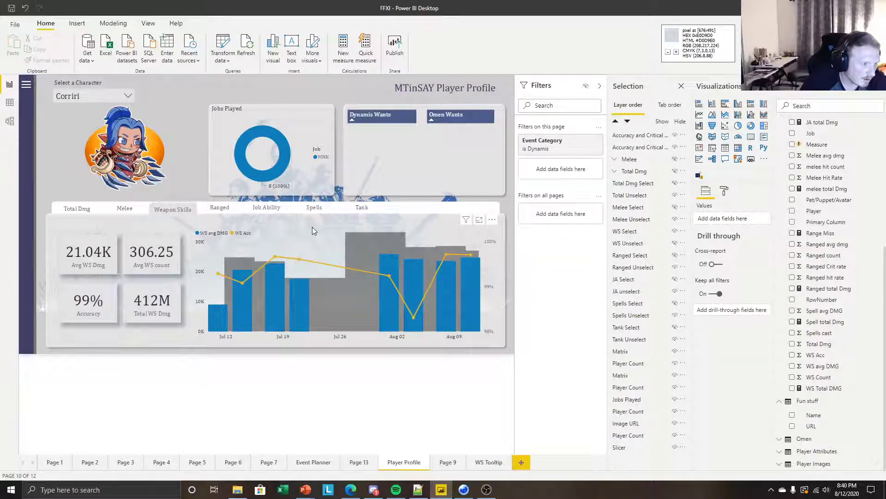
# Edit the weapon skills chart's interactions so that it does not filter the Dynamis Wants and Omen Wants tables
pyautogui.click(423, 234)
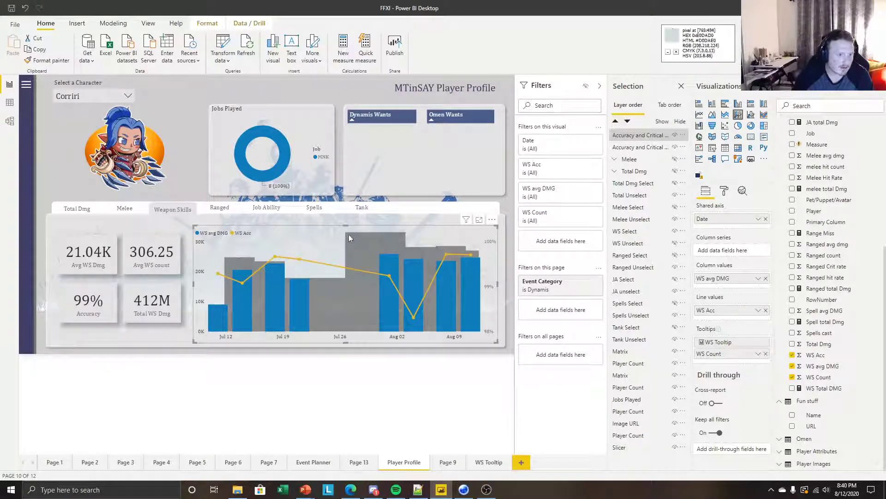
pyautogui.moveTo(333, 244); pyautogui.dragTo(310, 245)
pyautogui.click(207, 23)
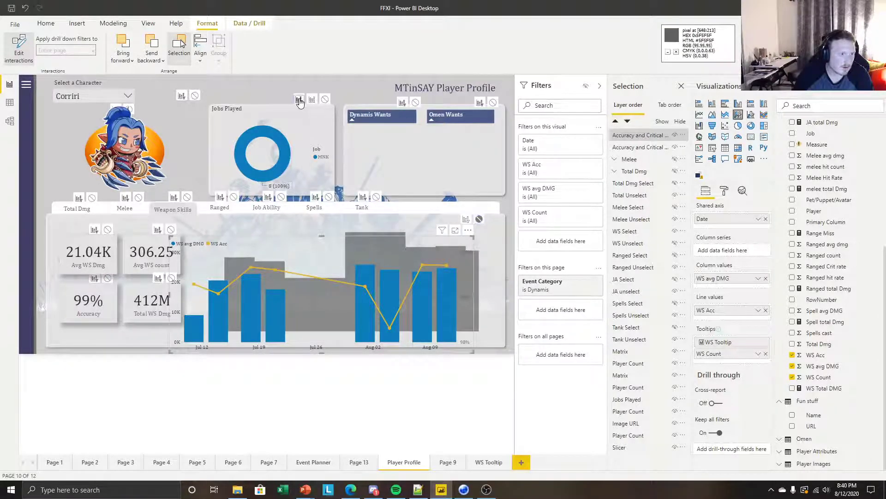
pyautogui.click(416, 102)
pyautogui.click(493, 103)
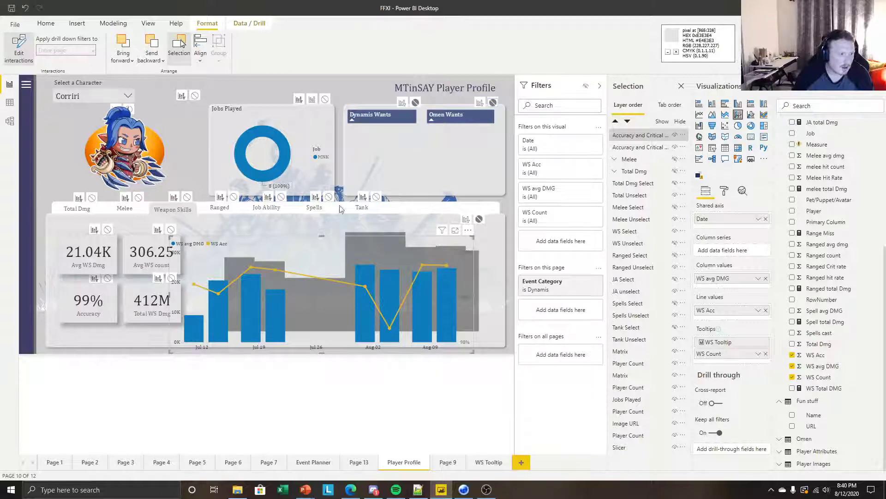
pyautogui.click(327, 381)
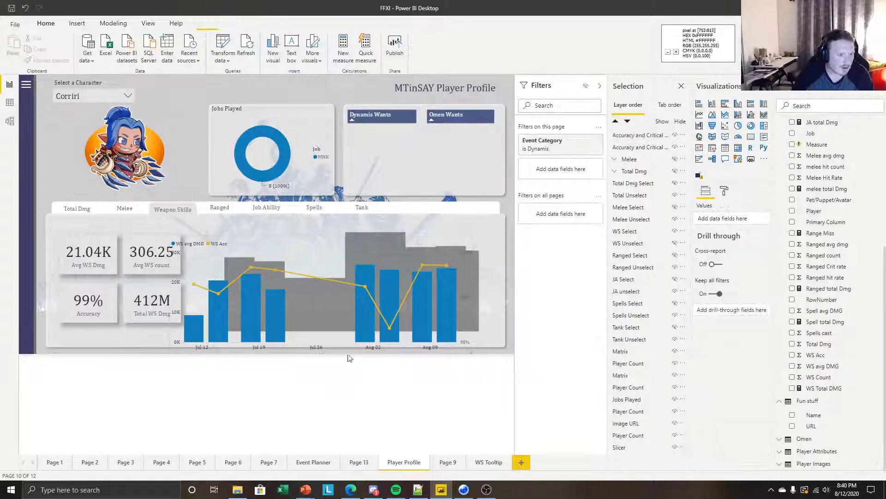
# Move the weapon skills combo chart up and nudge it sideways to line its columns up with the grey WS Count area chart behind it
pyautogui.click(416, 243)
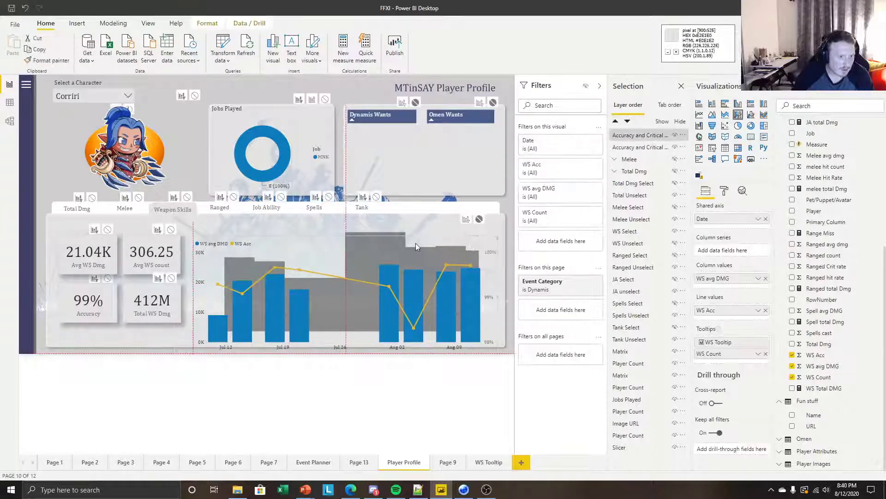
pyautogui.moveTo(473, 221); pyautogui.dragTo(487, 219)
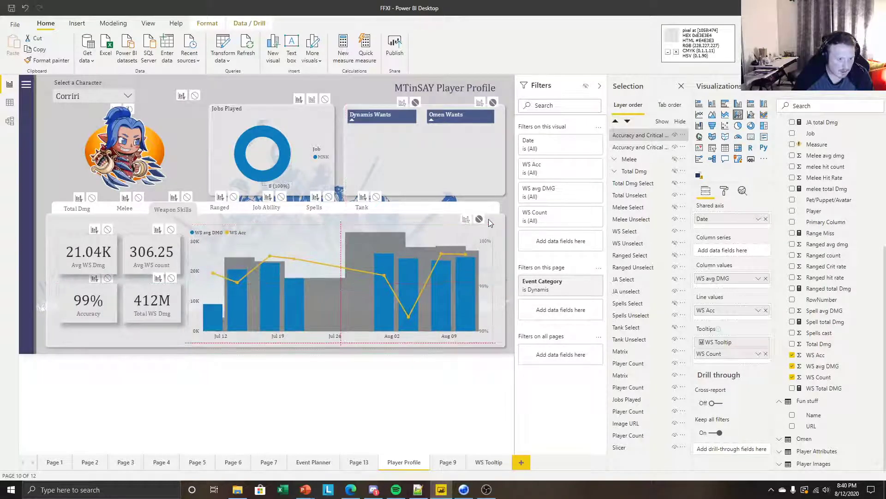
pyautogui.press('Right')
pyautogui.press('Right')
pyautogui.press('Right')
pyautogui.press('Right')
pyautogui.press('Right')
pyautogui.press('Right')
pyautogui.press('Right')
pyautogui.press('Right')
pyautogui.press('Right')
pyautogui.press('Right')
pyautogui.press('Right')
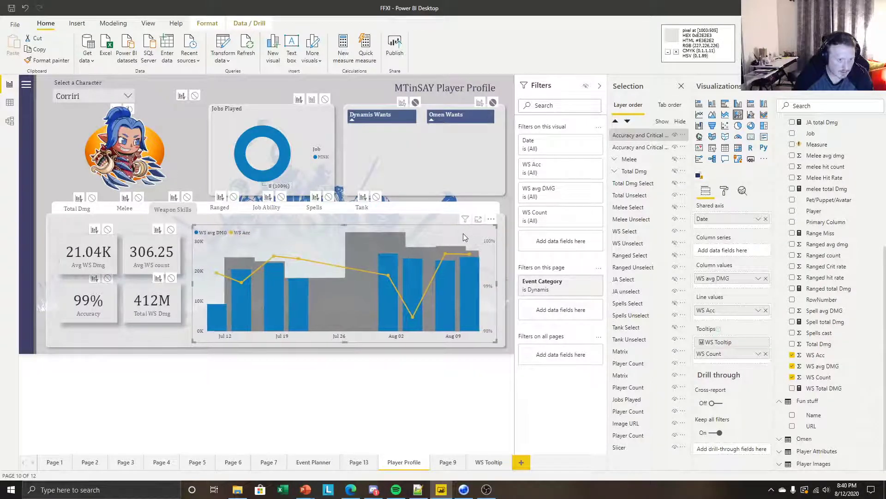
pyautogui.press('Right')
pyautogui.press('Right')
pyautogui.press('Right')
pyautogui.press('Right')
pyautogui.press('Right')
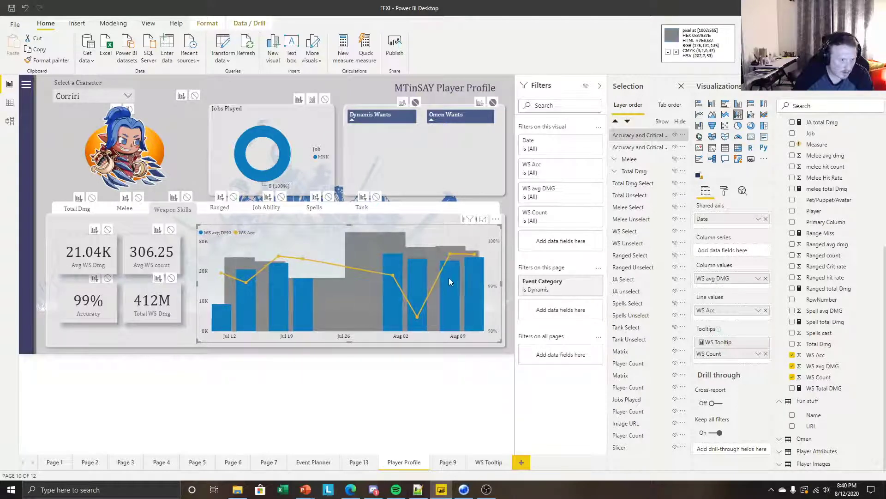
pyautogui.press('Left')
pyautogui.press('Left')
pyautogui.press('Left')
pyautogui.press('Left')
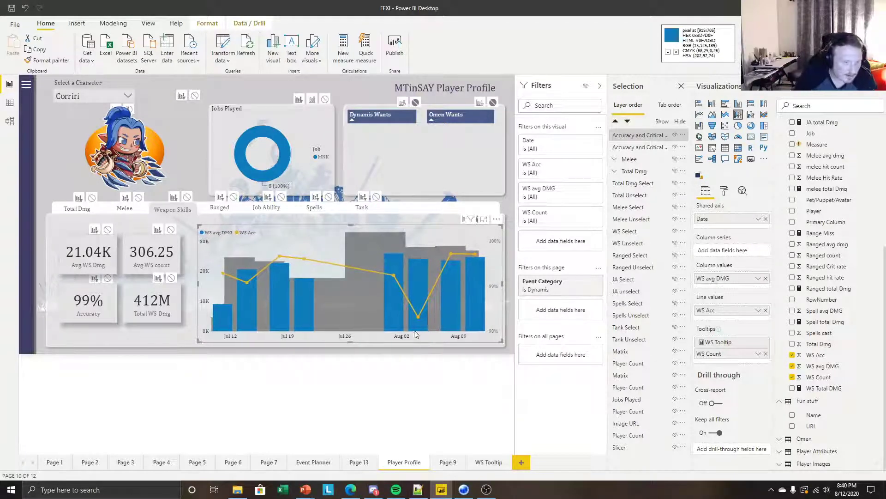
pyautogui.press('Right')
pyautogui.press('Right')
pyautogui.press('Right')
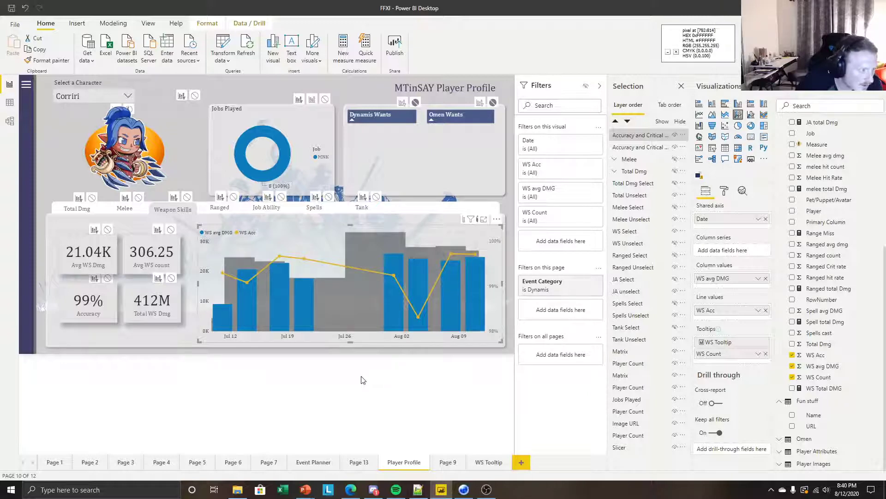
pyautogui.press('Left')
pyautogui.press('Left')
pyautogui.press('Left')
pyautogui.press('Left')
pyautogui.press('Left')
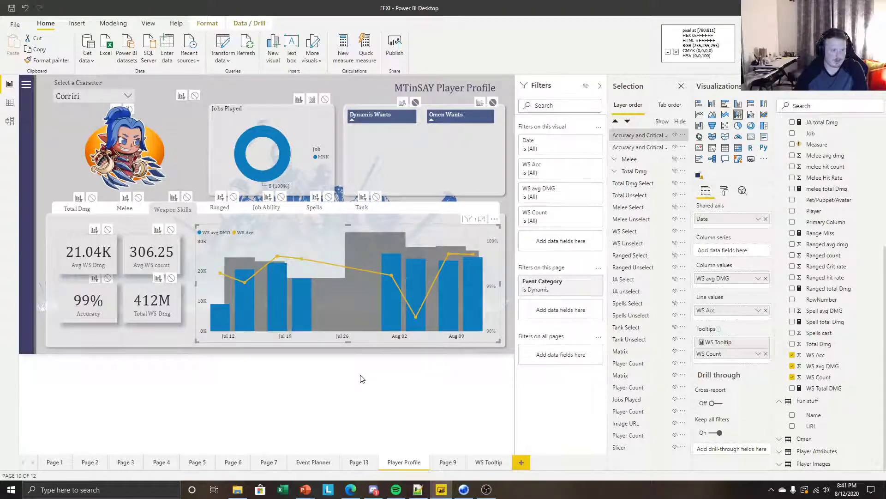
pyautogui.click(377, 353)
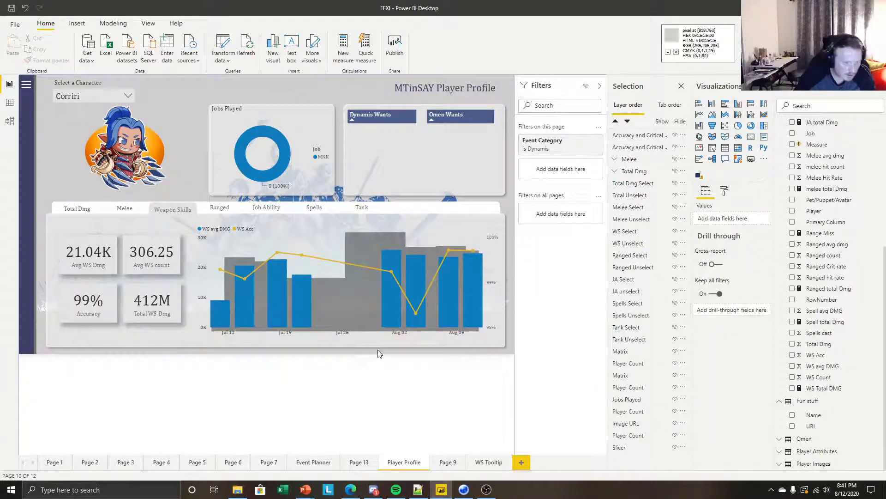
# Set the X-axis label color of the WS Count area chart to black
pyautogui.click(641, 148)
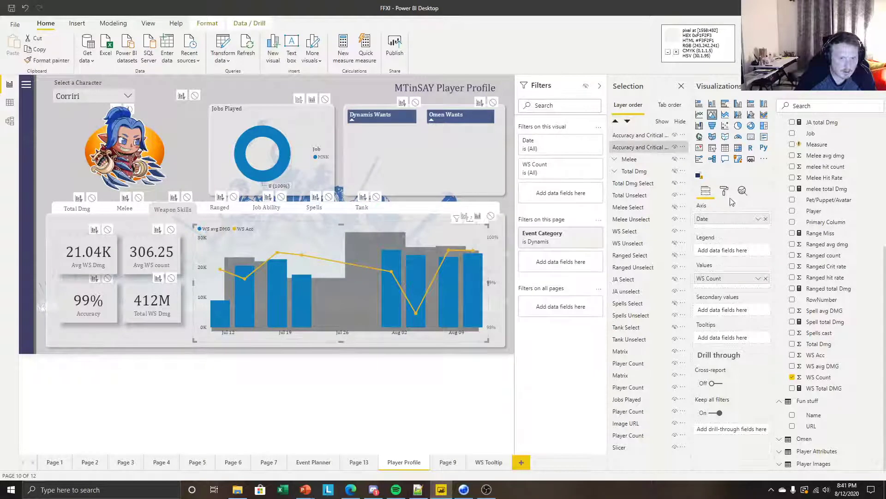
pyautogui.click(725, 192)
pyautogui.click(717, 247)
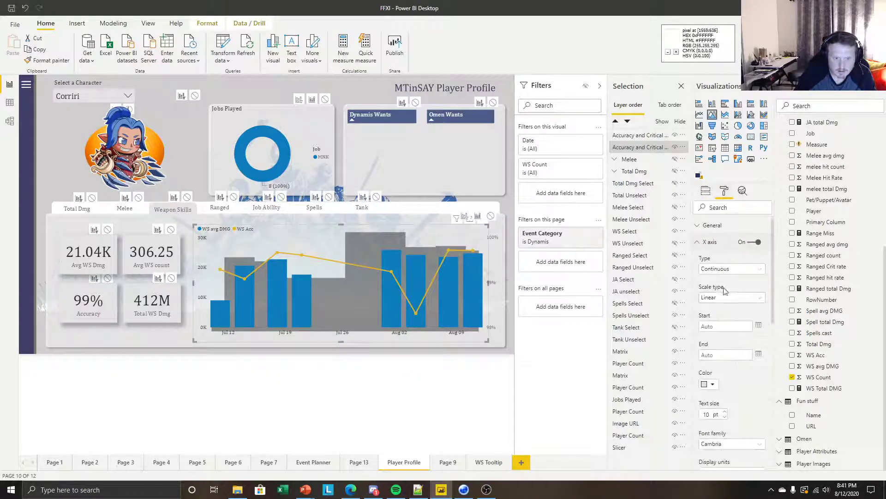
pyautogui.click(711, 384)
pyautogui.click(705, 296)
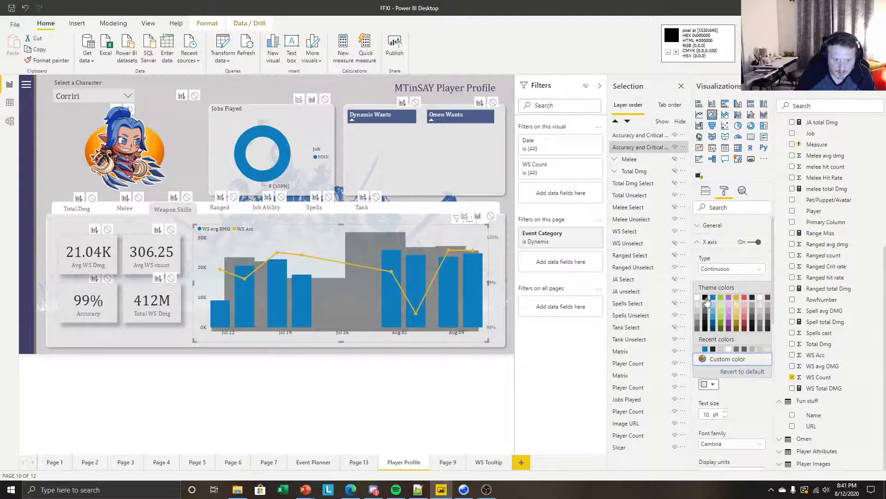
pyautogui.click(349, 387)
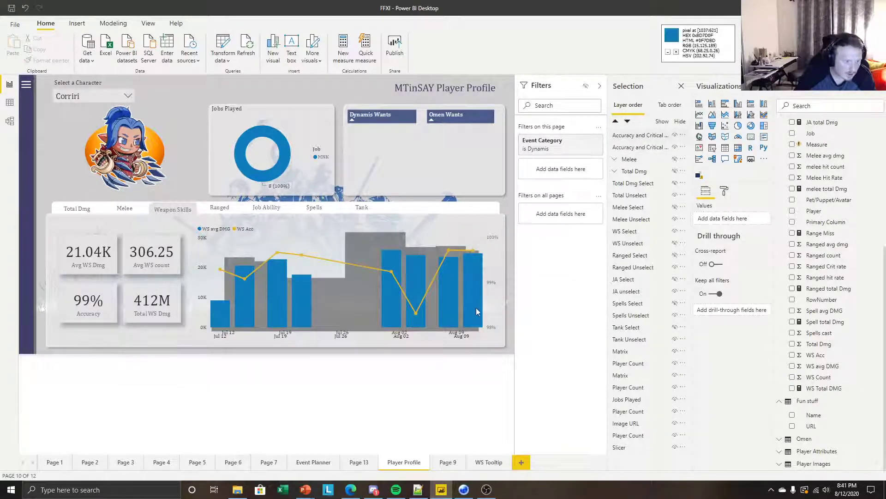
# Reposition and slightly widen the combo chart to match its date axis with the WS Count area chart's date labels
pyautogui.click(466, 319)
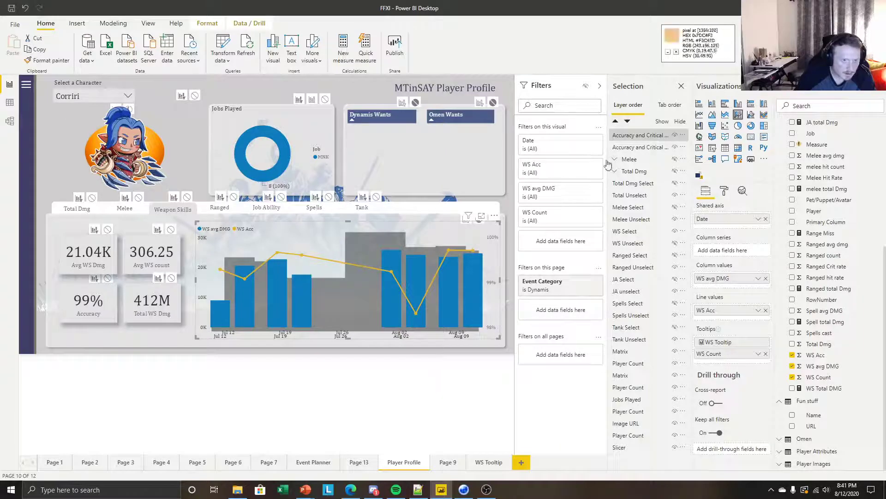
pyautogui.moveTo(498, 225); pyautogui.dragTo(502, 229)
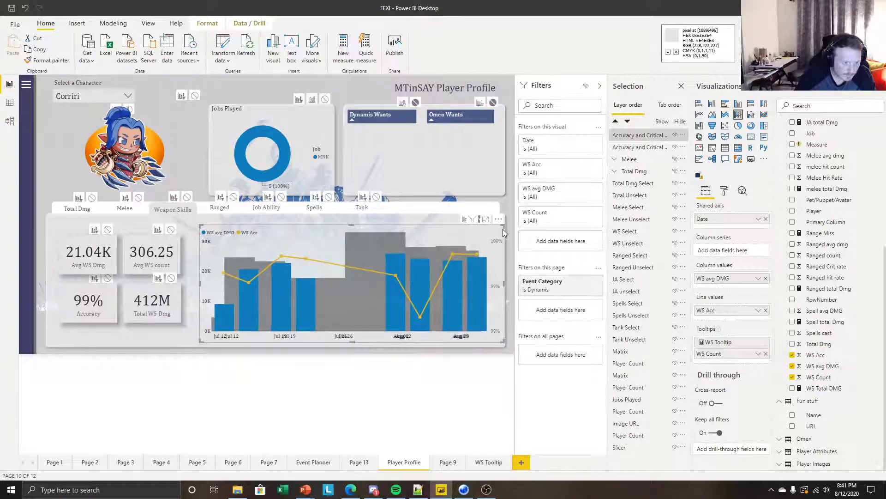
pyautogui.press('Left')
pyautogui.press('Left')
pyautogui.press('Left')
pyautogui.press('Left')
pyautogui.press('Left')
pyautogui.press('Left')
pyautogui.press('Left')
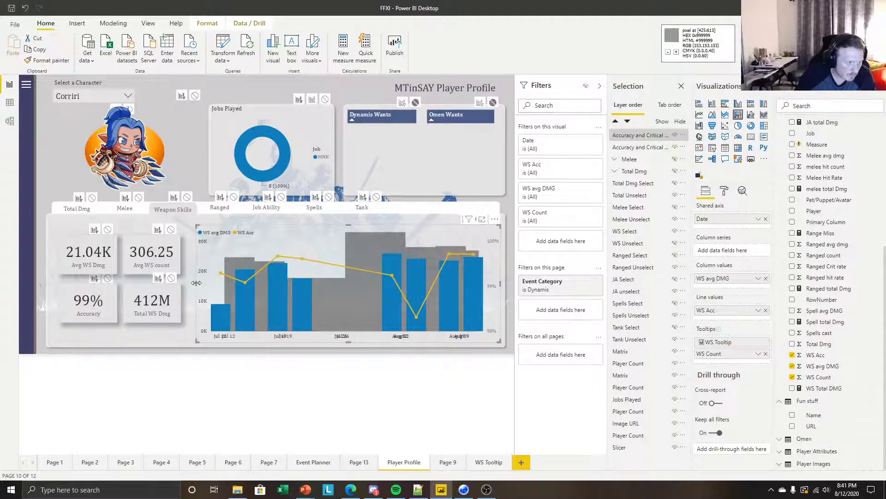
pyautogui.moveTo(196, 282); pyautogui.dragTo(194, 283)
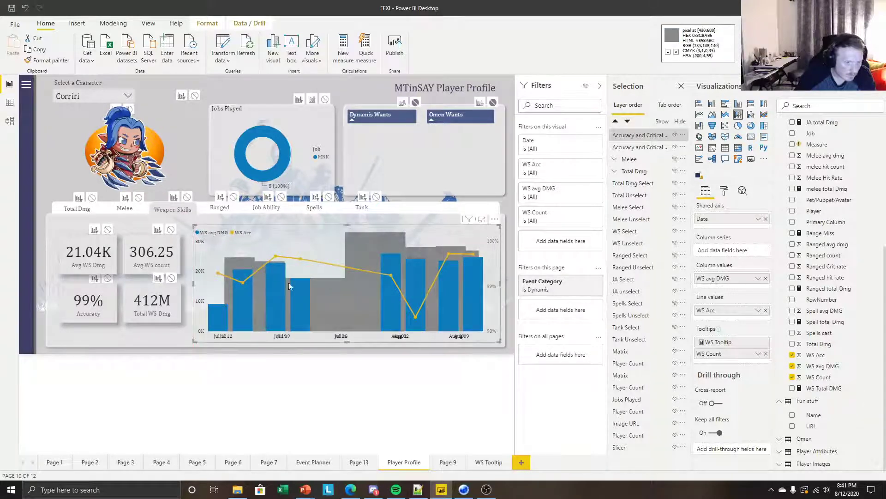
pyautogui.moveTo(502, 284); pyautogui.dragTo(503, 281)
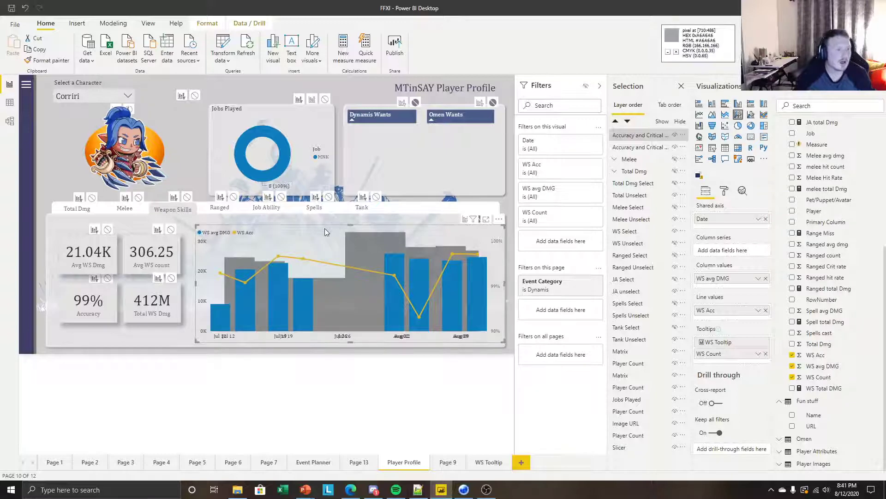
pyautogui.moveTo(315, 236)
pyautogui.mouseDown()
pyautogui.moveTo(325, 227)
pyautogui.moveTo(313, 244)
pyautogui.moveTo(311, 234)
pyautogui.mouseUp()
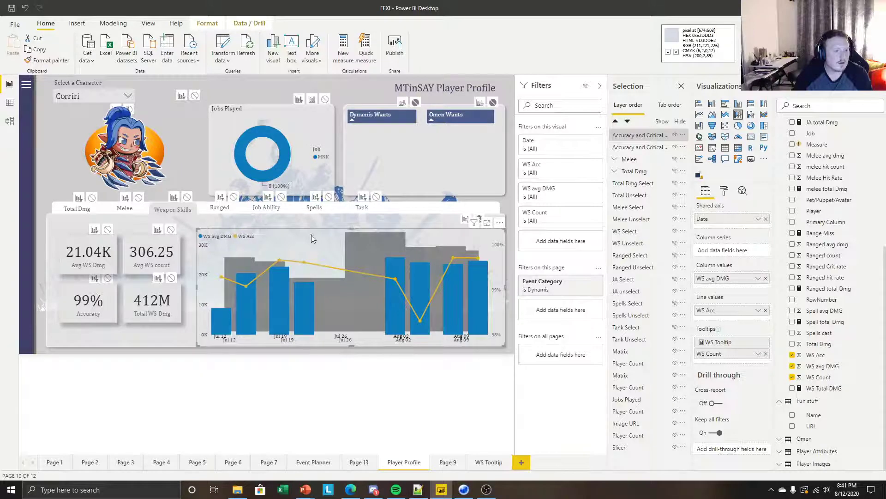
# Hide the combo chart and set the WS Count area chart's Y-axis label color to black
pyautogui.click(426, 224)
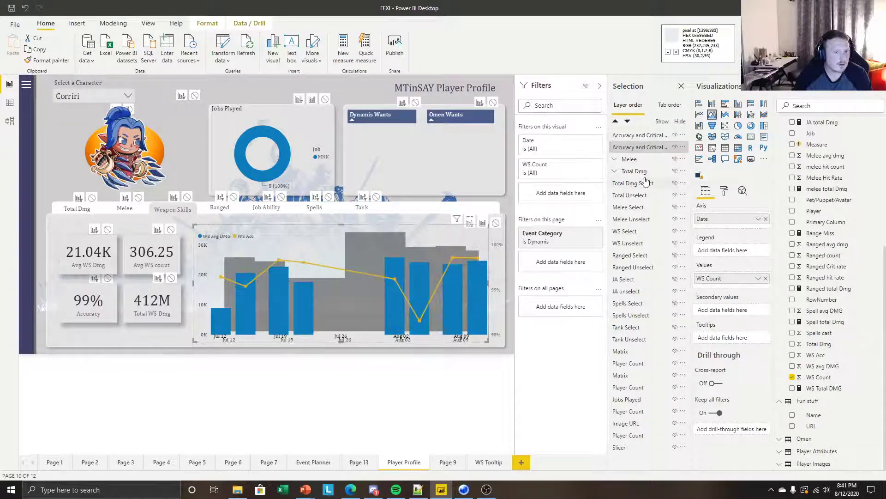
pyautogui.click(675, 135)
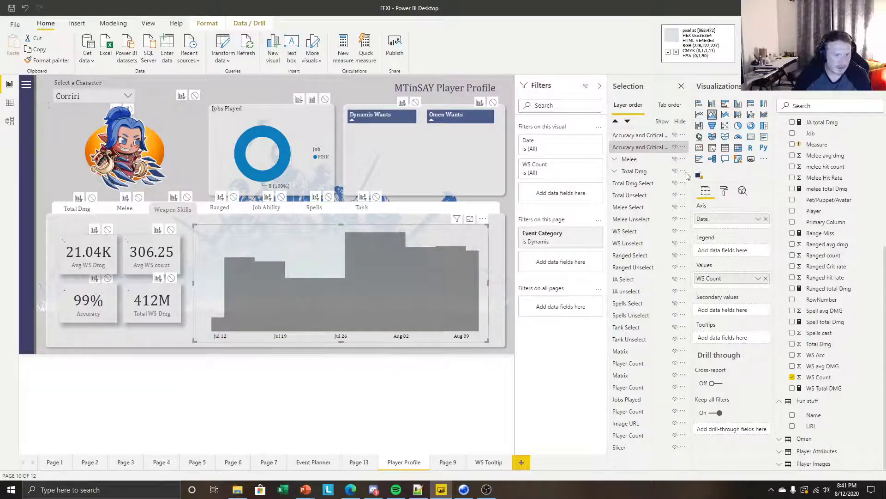
pyautogui.click(724, 191)
pyautogui.click(724, 261)
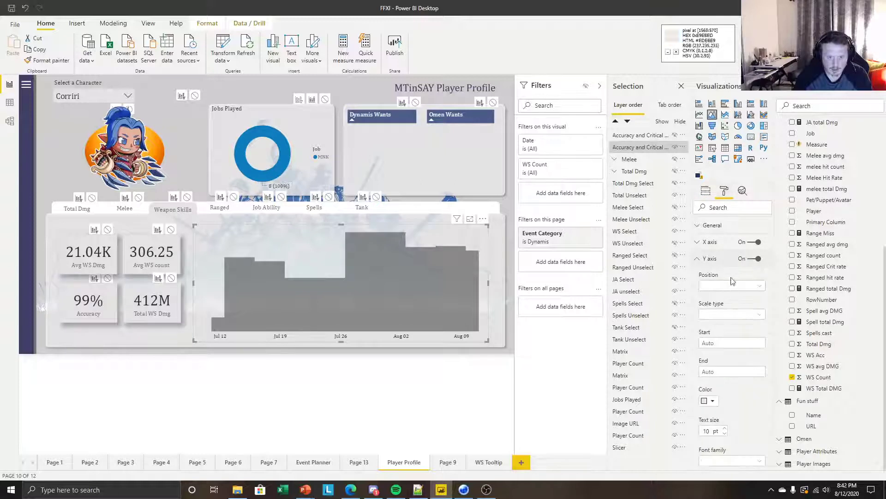
pyautogui.click(713, 402)
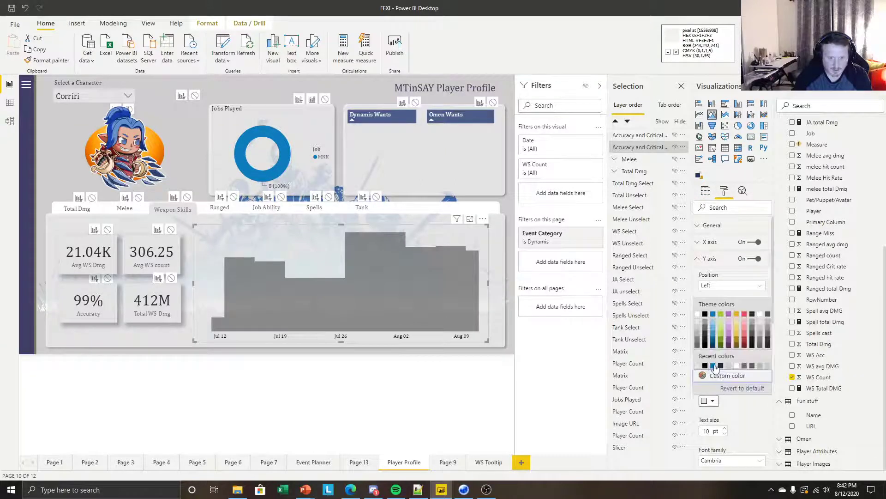
pyautogui.click(705, 370)
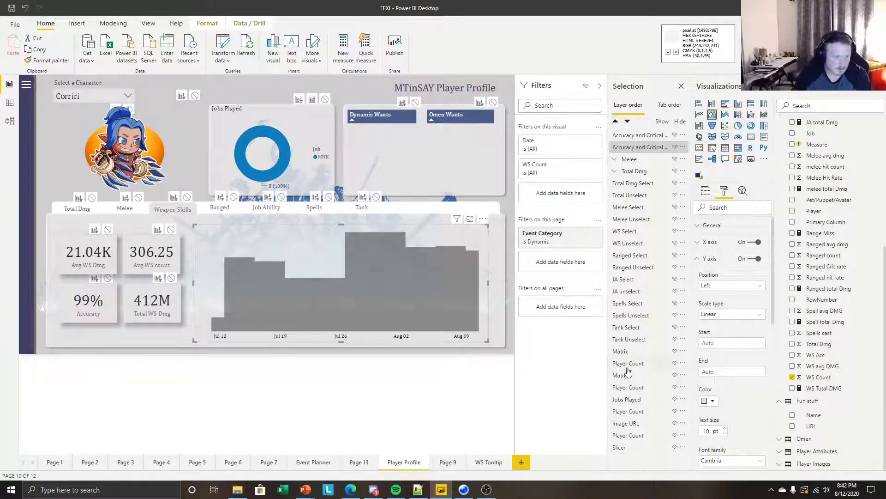
pyautogui.click(712, 403)
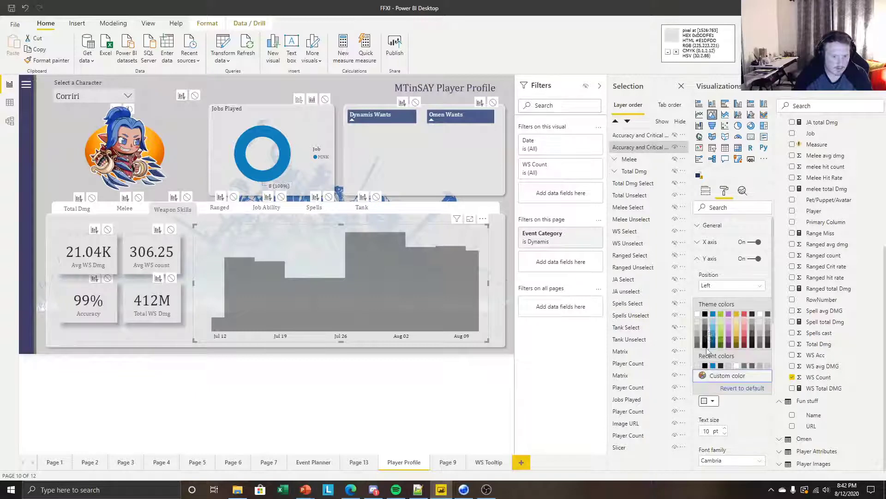
pyautogui.click(706, 318)
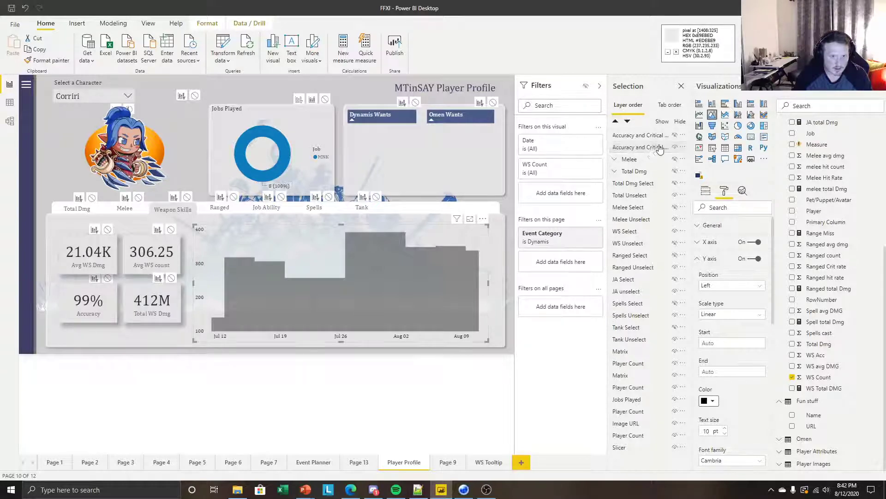
# Show the combo chart again, then move and resize the WS Count area chart to match the combo chart's axes
pyautogui.click(674, 147)
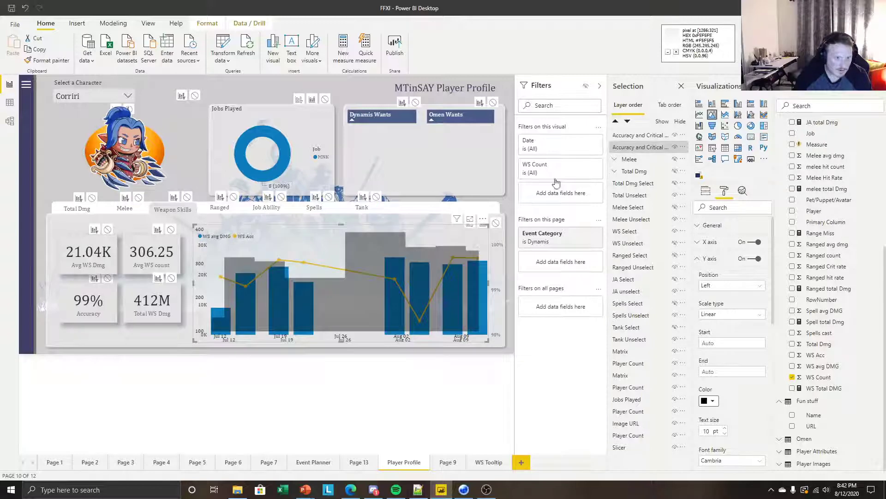
pyautogui.moveTo(484, 220); pyautogui.dragTo(488, 225)
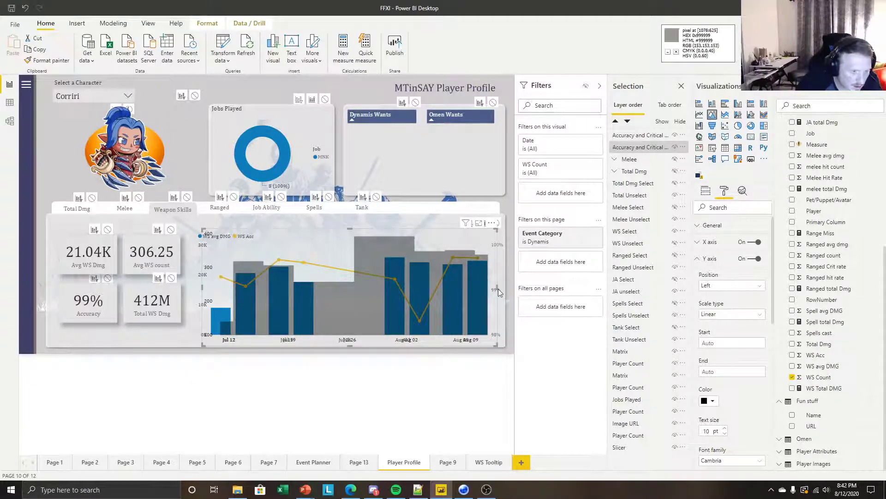
pyautogui.moveTo(498, 285)
pyautogui.mouseDown()
pyautogui.moveTo(507, 283)
pyautogui.moveTo(486, 281)
pyautogui.mouseUp()
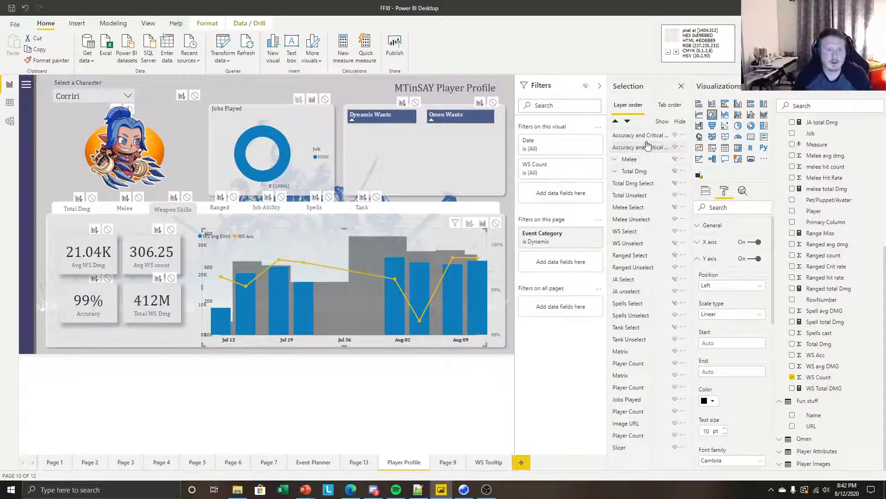
# Set the WS Count area chart's Y-axis and X-axis label colors back to the recently used light grey
pyautogui.click(713, 400)
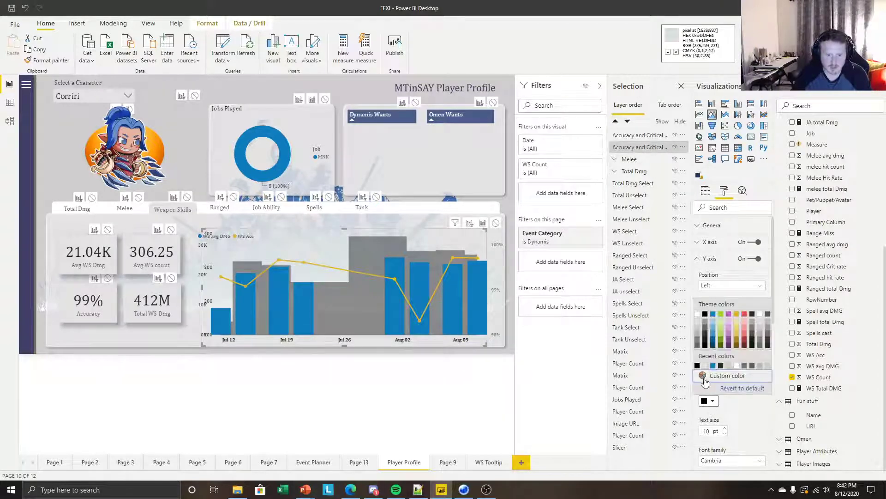
pyautogui.click(704, 365)
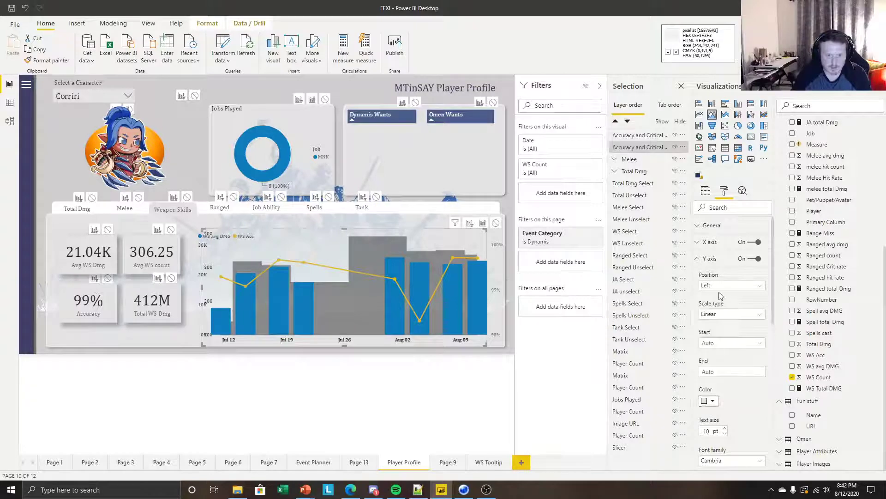
pyautogui.click(710, 242)
pyautogui.click(711, 385)
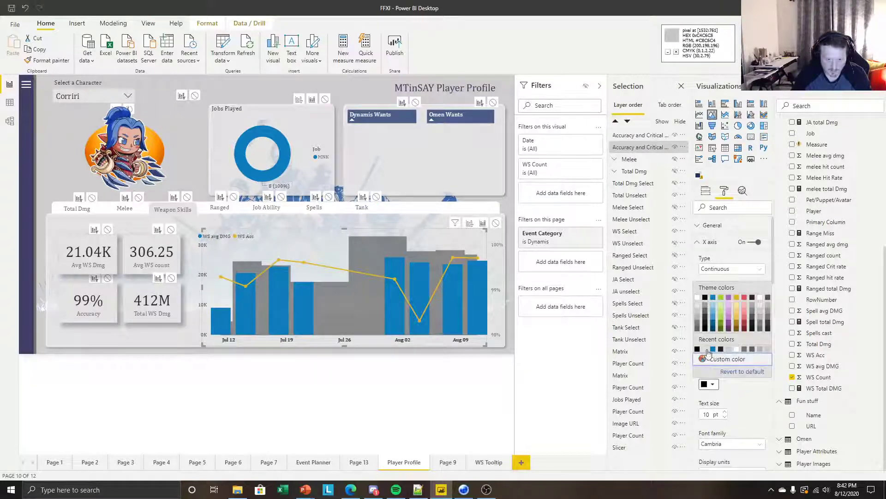
pyautogui.click(706, 352)
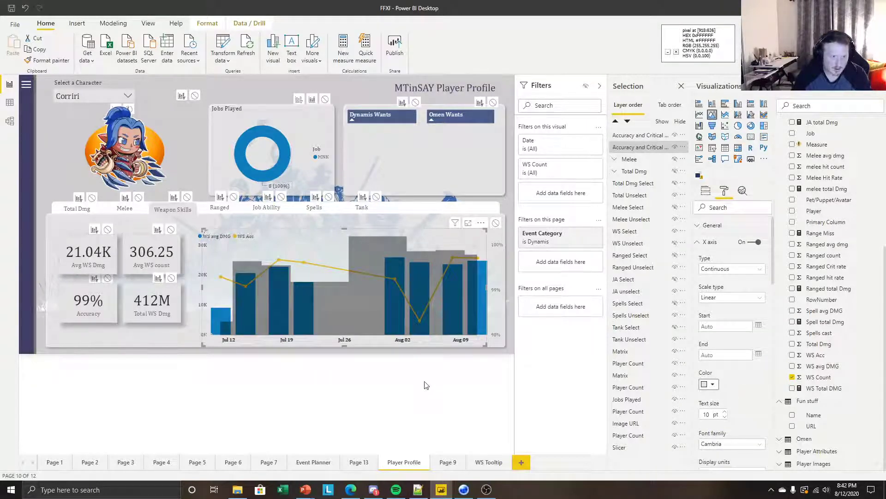
# Clear the selection and check the weapon skill tooltip on several July columns of the aligned chart
pyautogui.click(426, 385)
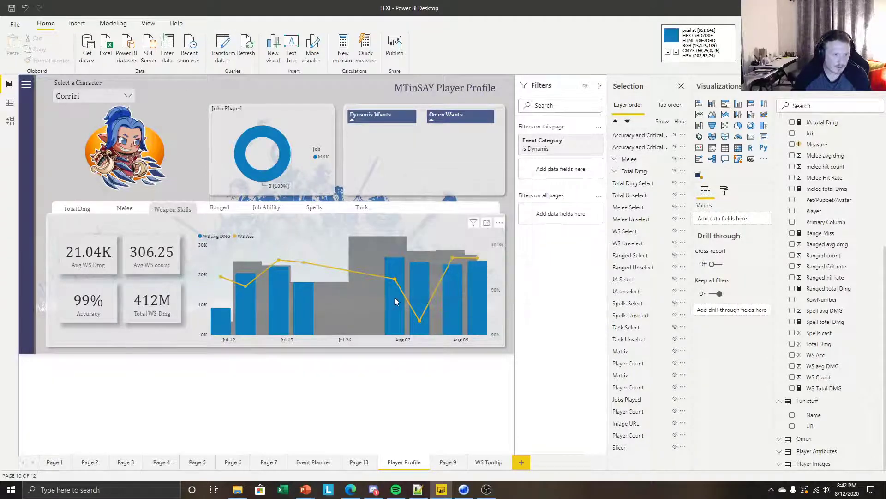
pyautogui.moveTo(298, 303)
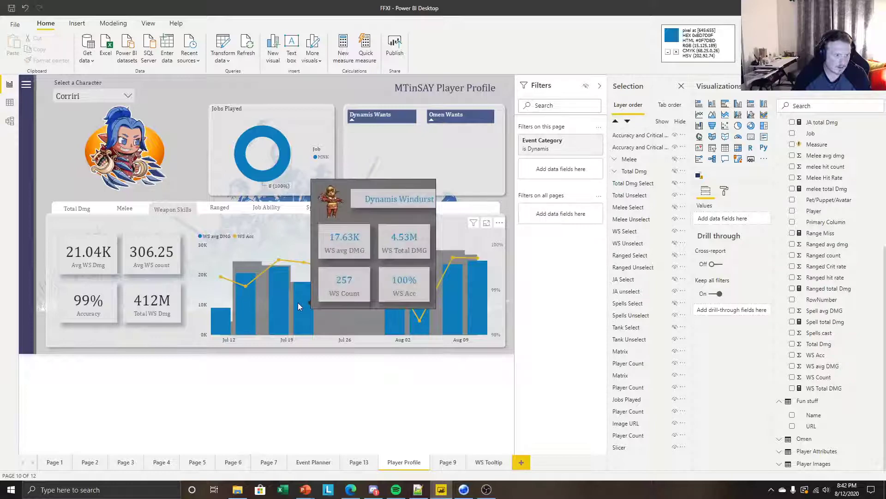
pyautogui.moveTo(246, 309)
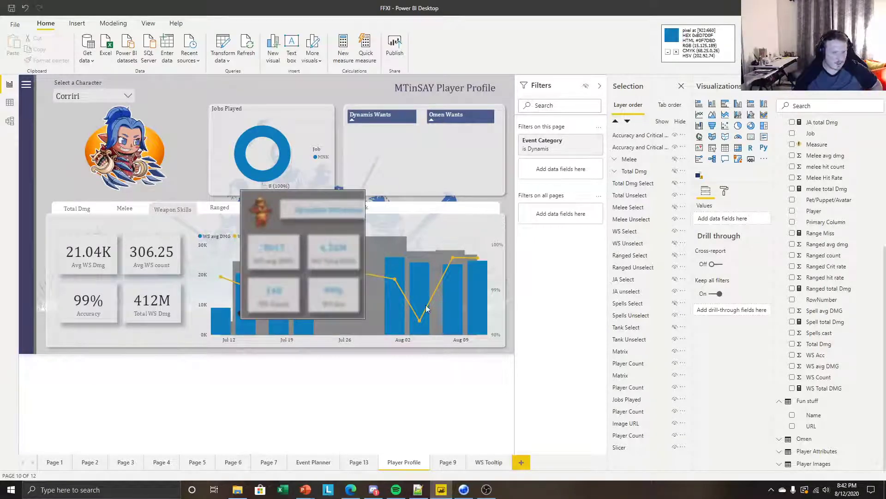
# Check the weapon skill tooltip on the August columns of the combo chart
pyautogui.moveTo(448, 309)
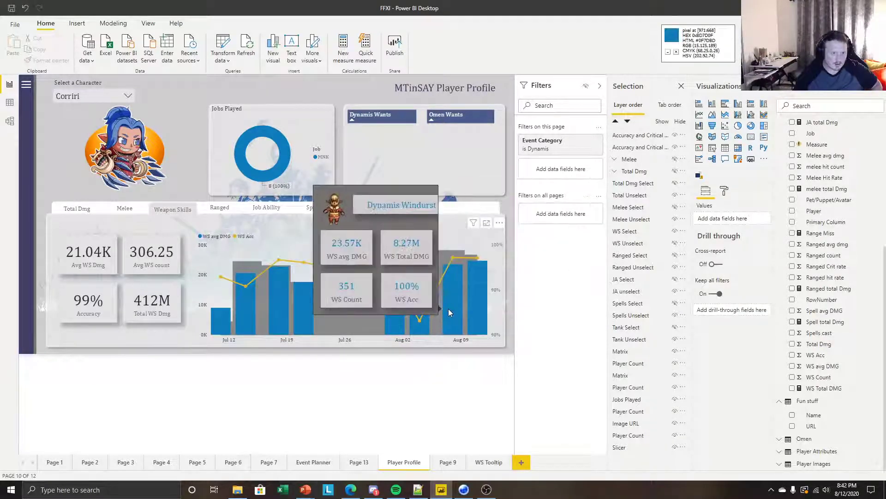
pyautogui.moveTo(475, 304)
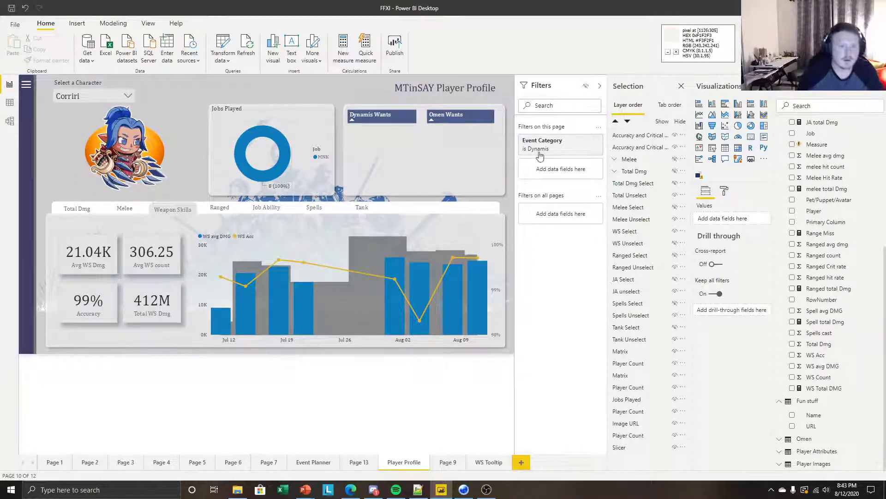
# Move the four weapon skill cards (Avg WS Dmg, Avg WS count, Accuracy, Total WS Dmg) to the front of the layer order
pyautogui.click(91, 244)
pyautogui.keyDown('ctrl'); pyautogui.click(160, 255); pyautogui.keyUp('ctrl')
pyautogui.keyDown('ctrl'); pyautogui.click(88, 302); pyautogui.keyUp('ctrl')
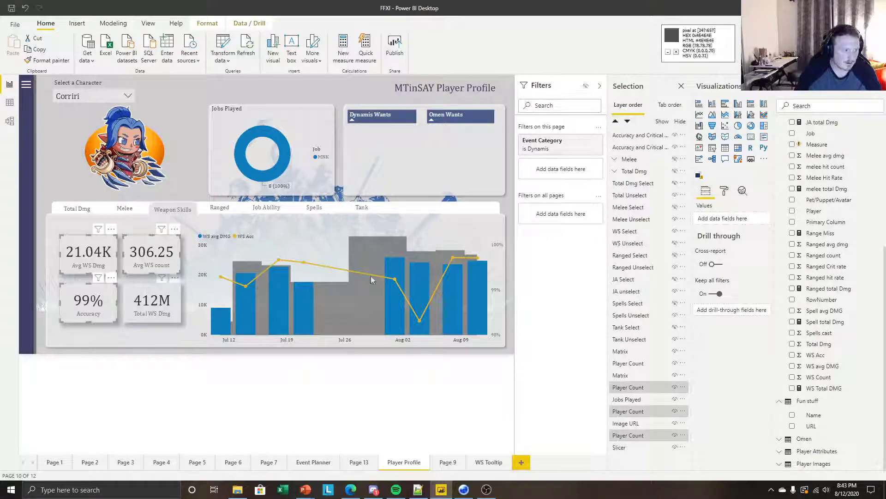
pyautogui.keyDown('ctrl'); pyautogui.click(151, 303); pyautogui.keyUp('ctrl')
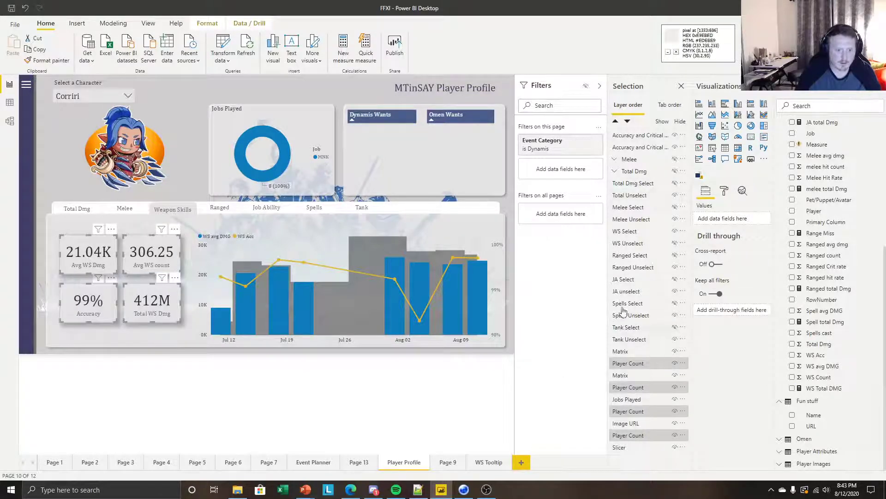
pyautogui.click(617, 122)
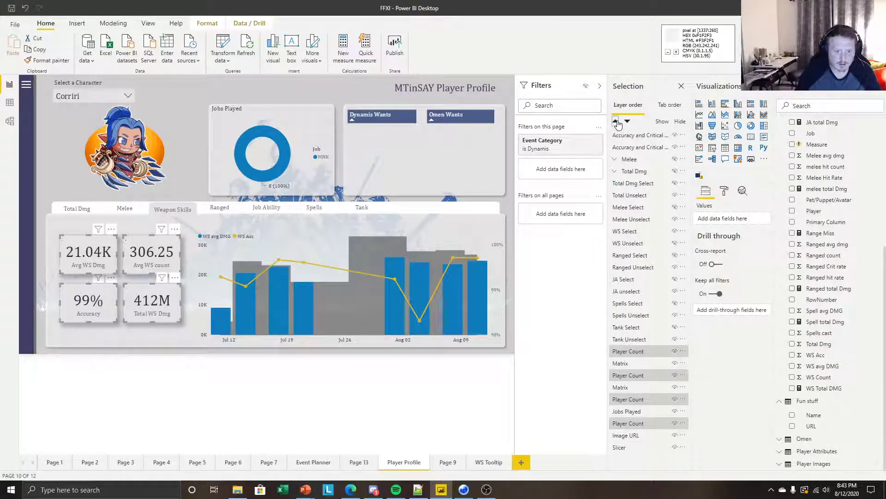
pyautogui.click(617, 122)
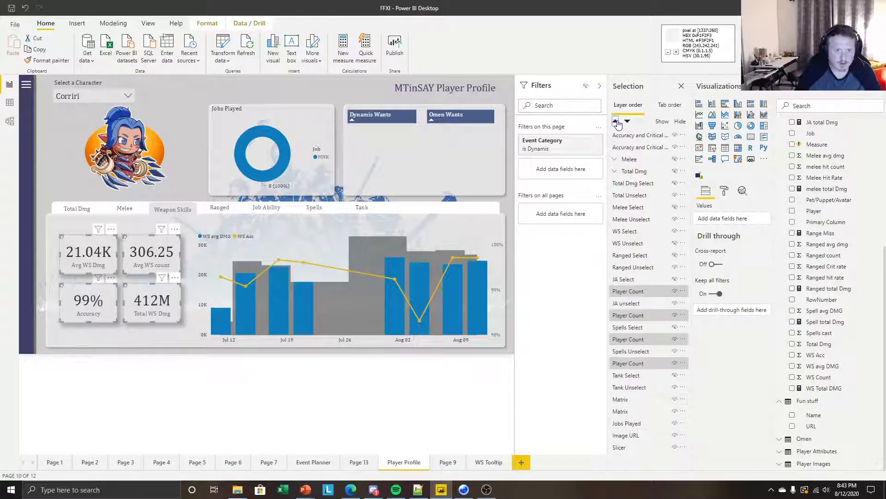
pyautogui.click(617, 122)
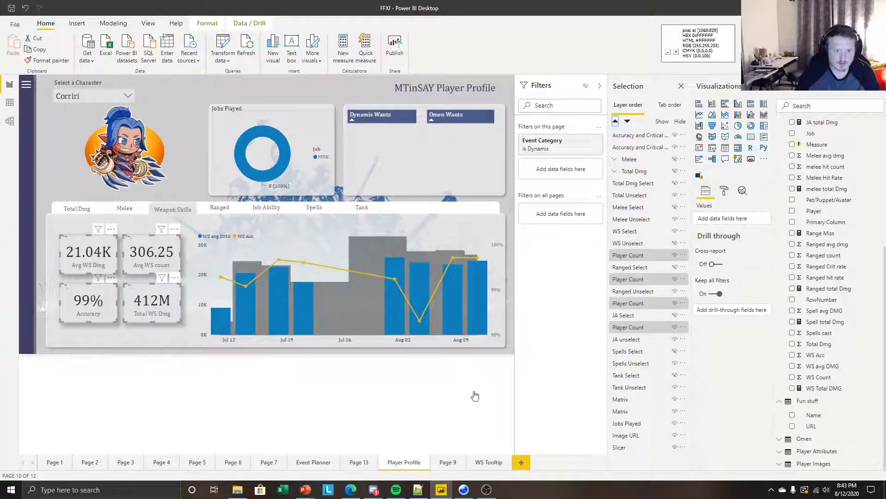
pyautogui.click(373, 404)
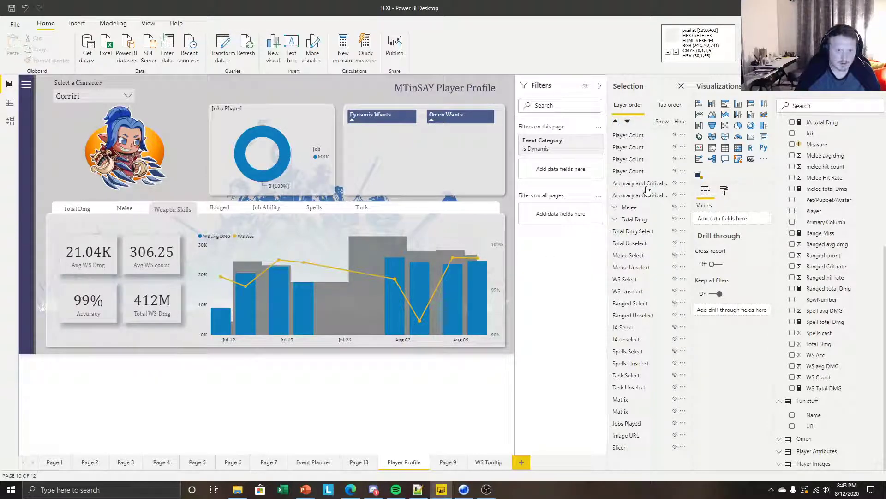
# Group the four weapon skill cards with the two overlaid weapon skill charts
pyautogui.click(639, 136)
pyautogui.keyDown('shift'); pyautogui.click(639, 158); pyautogui.keyUp('shift')
pyautogui.keyDown('shift'); pyautogui.click(639, 171); pyautogui.keyUp('shift')
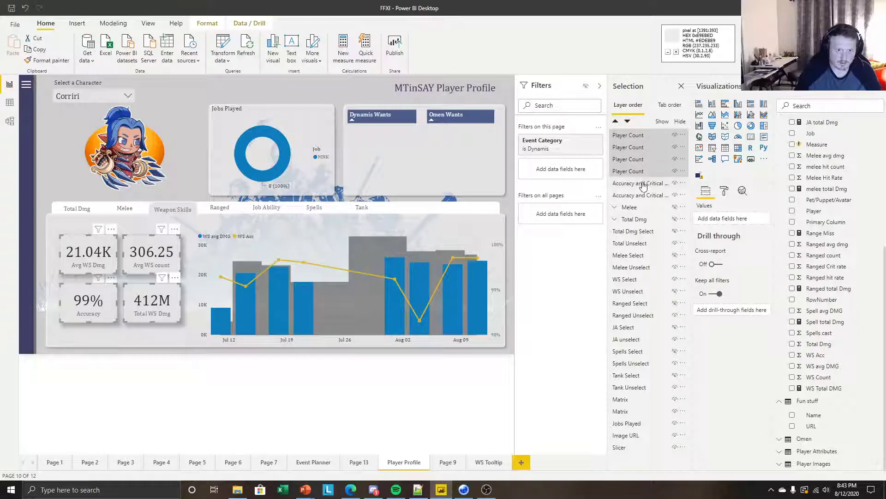
pyautogui.keyDown('shift'); pyautogui.click(642, 183); pyautogui.keyUp('shift')
pyautogui.keyDown('shift'); pyautogui.click(641, 195); pyautogui.keyUp('shift')
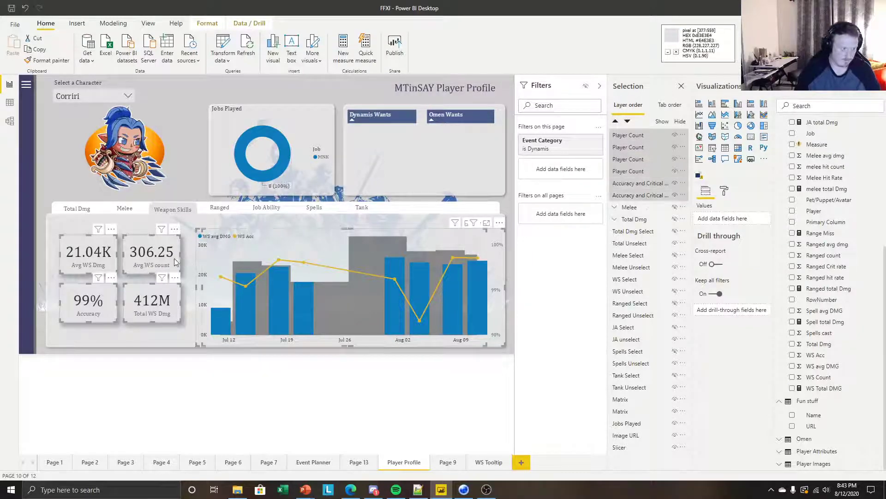
pyautogui.rightClick(174, 258)
pyautogui.moveTo(217, 265)
pyautogui.click(265, 265)
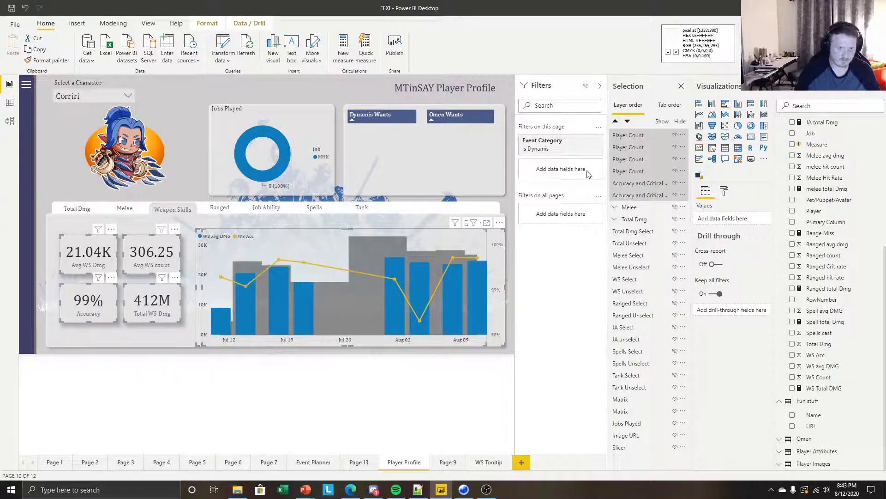
# Rename the new weapon skills group as WS and hide it
pyautogui.doubleClick(652, 134)
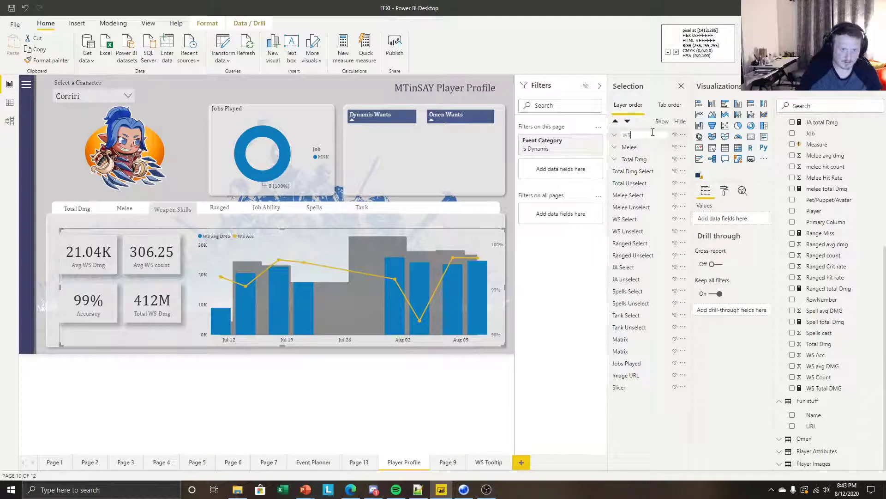
pyautogui.press('Return')
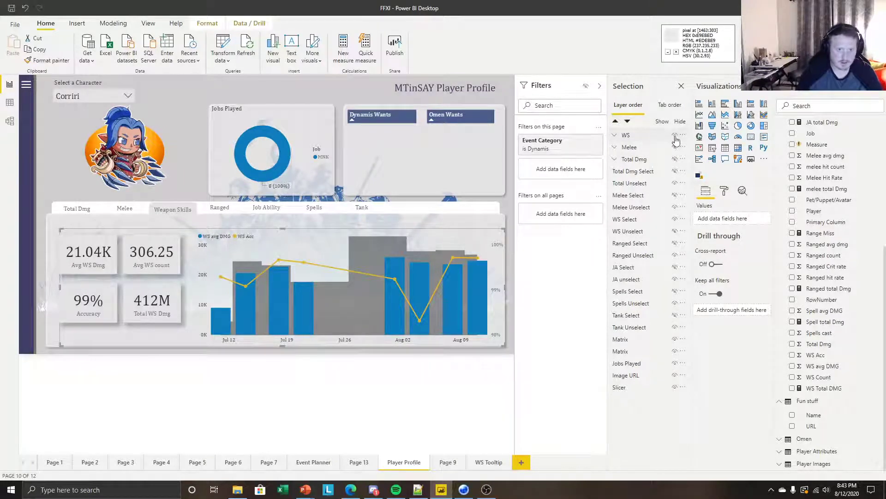
pyautogui.click(208, 405)
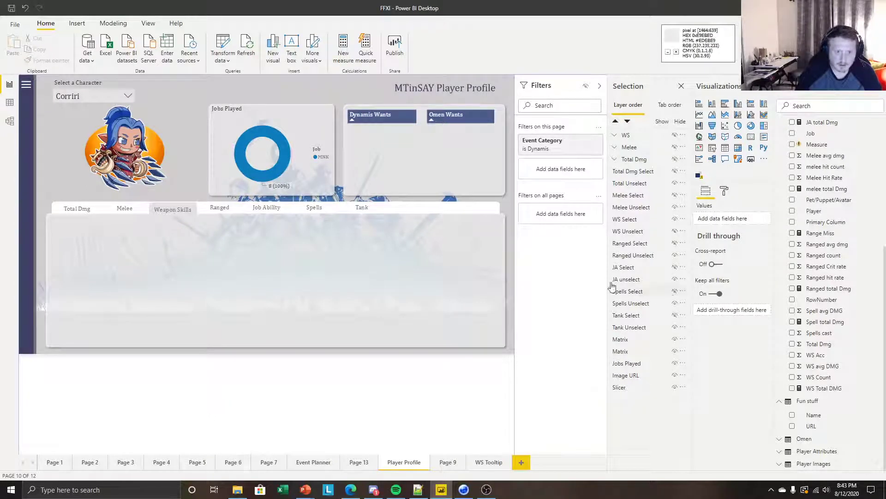
# Switch the highlighted tab from Weapon Skills to Ranged by showing WS Unselect and Ranged Select and hiding WS Select and Ranged Unselect
pyautogui.click(675, 231)
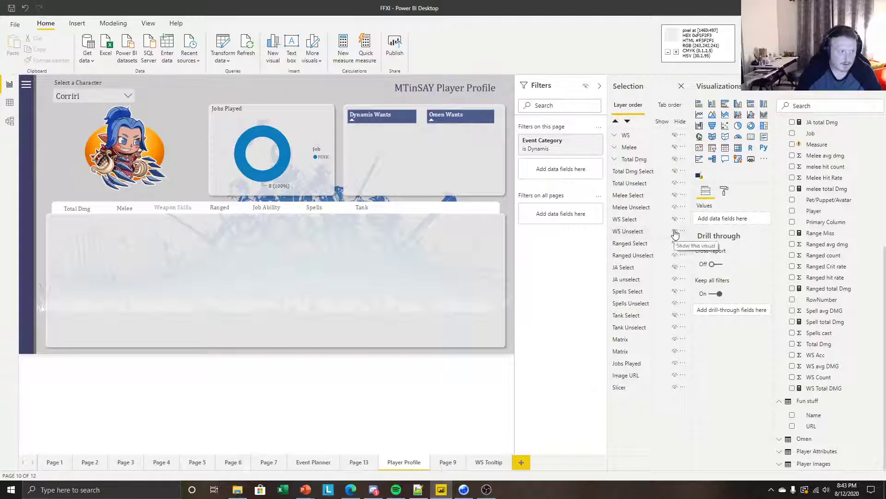
pyautogui.click(675, 255)
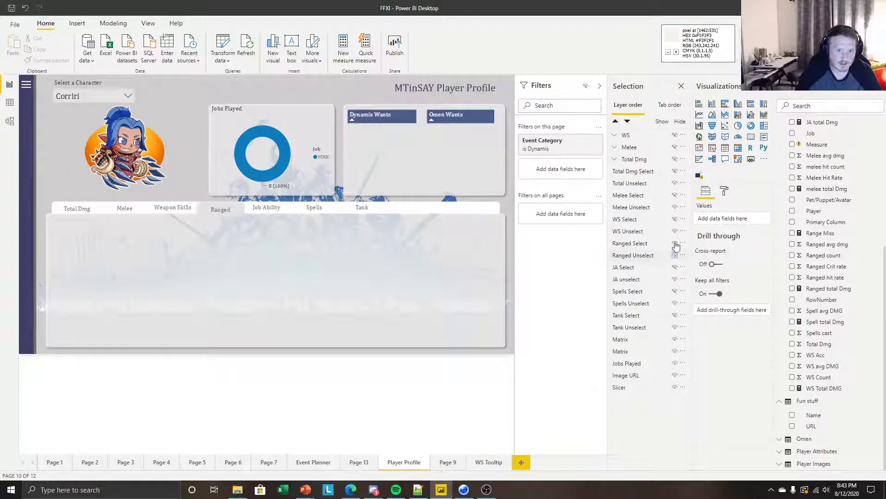
pyautogui.click(677, 259)
pyautogui.click(676, 257)
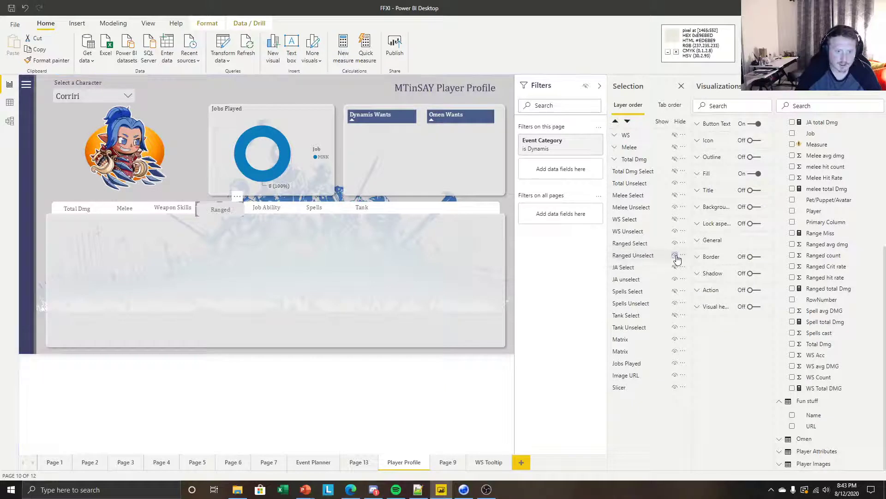
pyautogui.click(223, 211)
pyautogui.click(457, 392)
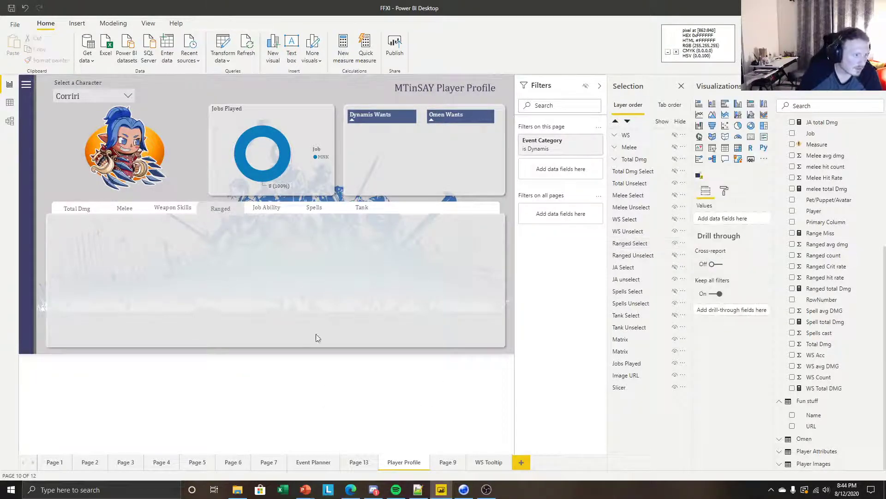
pyautogui.click(221, 209)
pyautogui.click(247, 368)
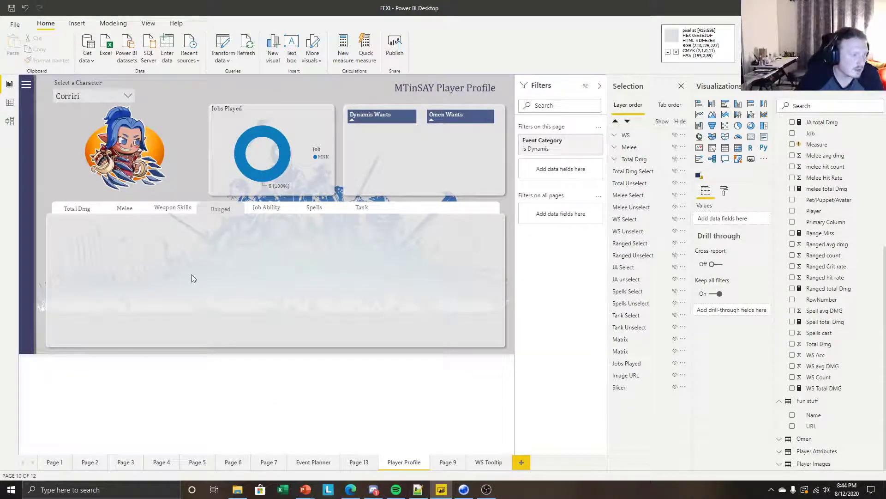
# Show the WS Select button alongside Ranged Select and hide Melee Unselect
pyautogui.click(210, 211)
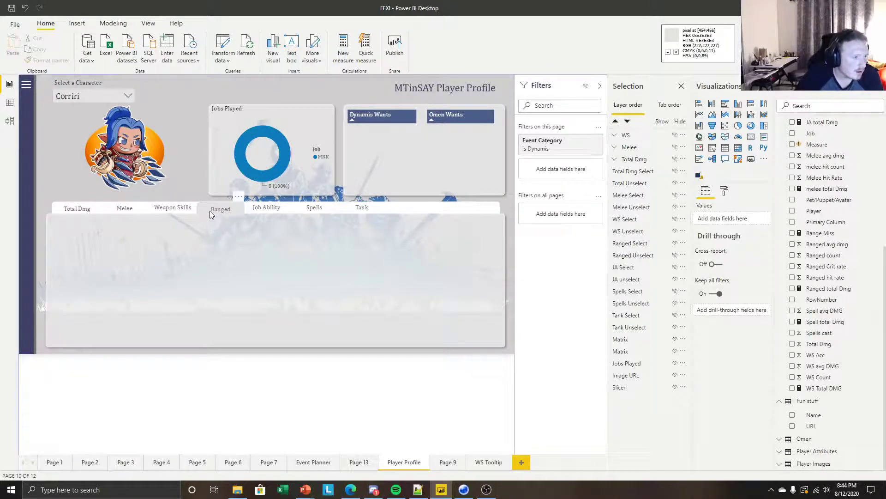
pyautogui.click(675, 220)
pyautogui.click(675, 207)
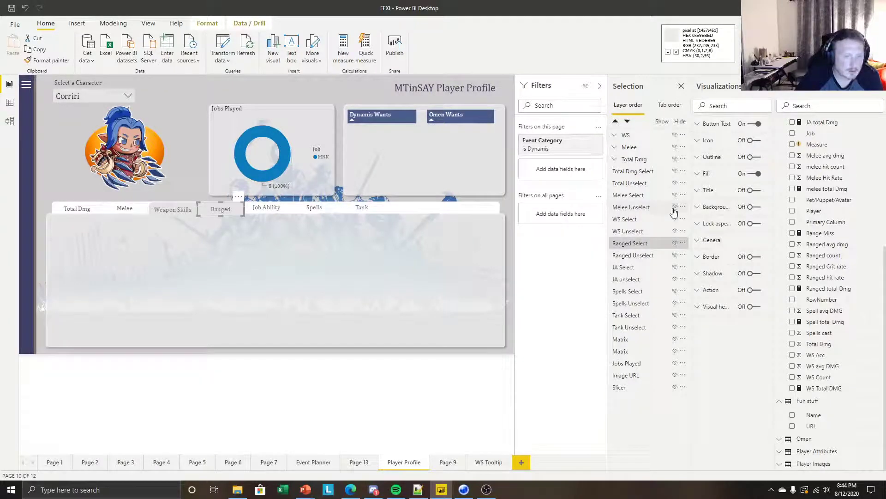
# Open the default-state Fill settings of the WS Select and Ranged Select buttons to compare their fill colors
pyautogui.click(155, 210)
pyautogui.click(706, 174)
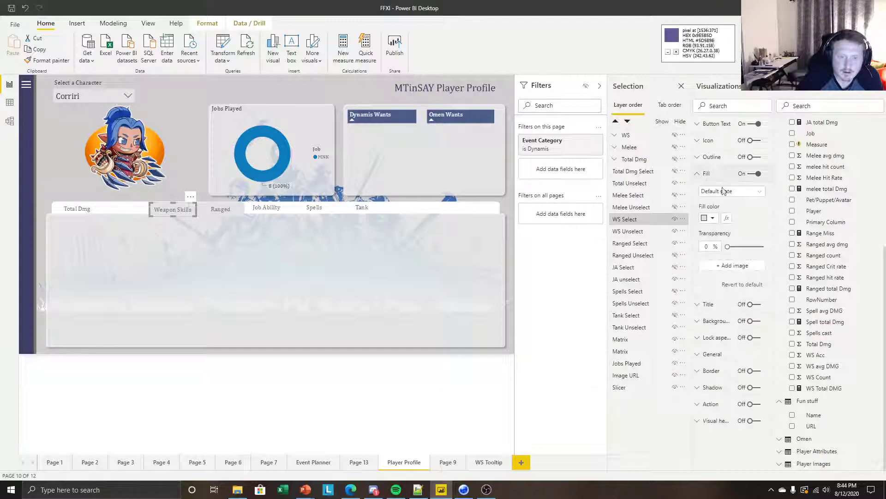
pyautogui.click(210, 209)
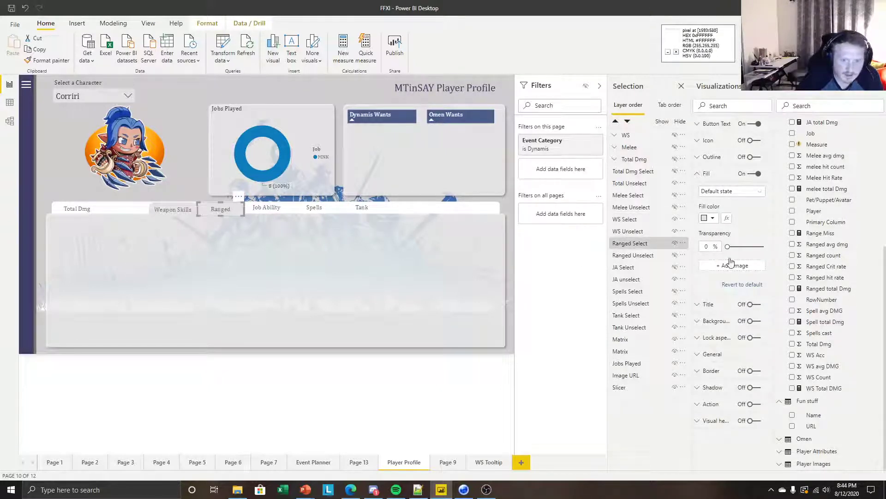
# Set the Ranged Select button's fill transparency to 20% and compare the button with the panel below it
pyautogui.moveTo(710, 247); pyautogui.dragTo(687, 244)
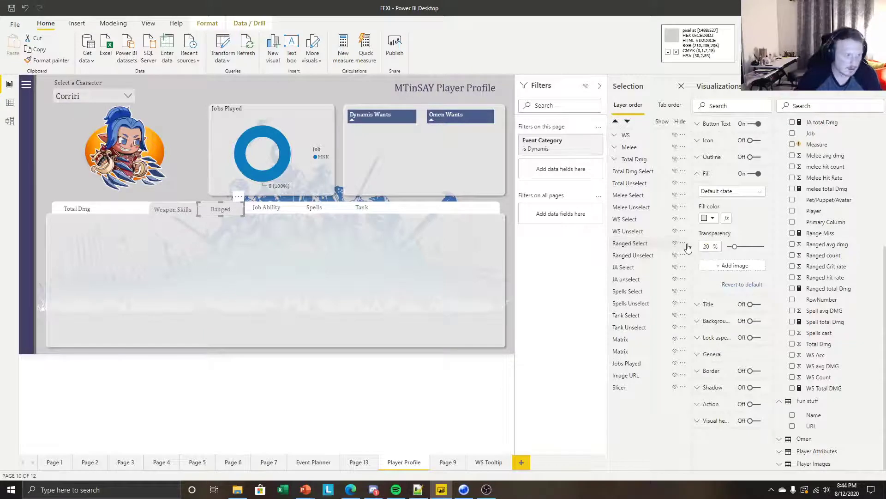
pyautogui.click(383, 368)
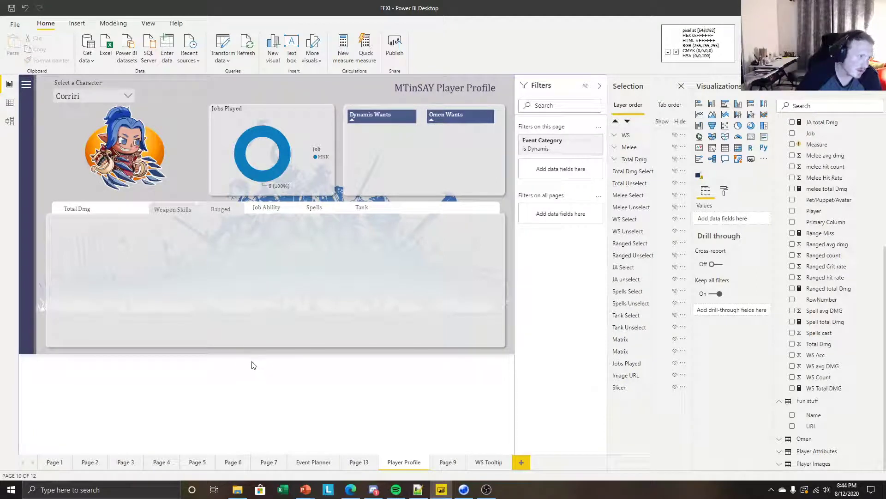
pyautogui.click(231, 213)
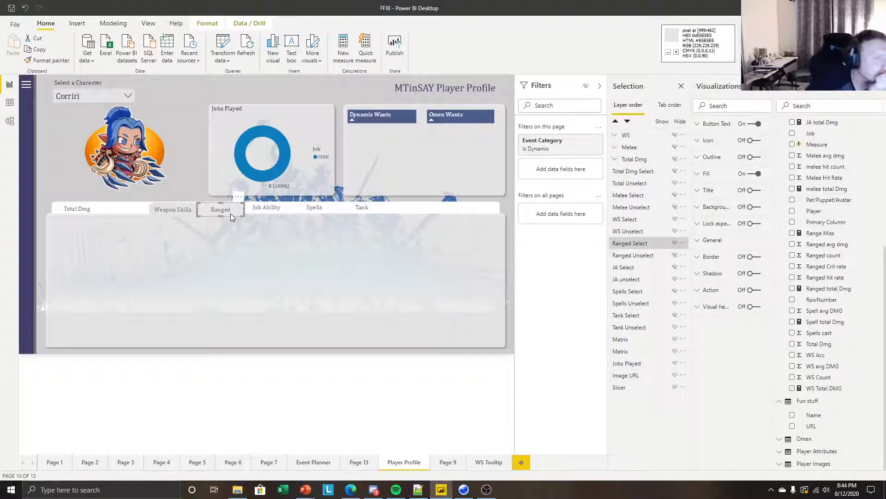
pyautogui.click(298, 404)
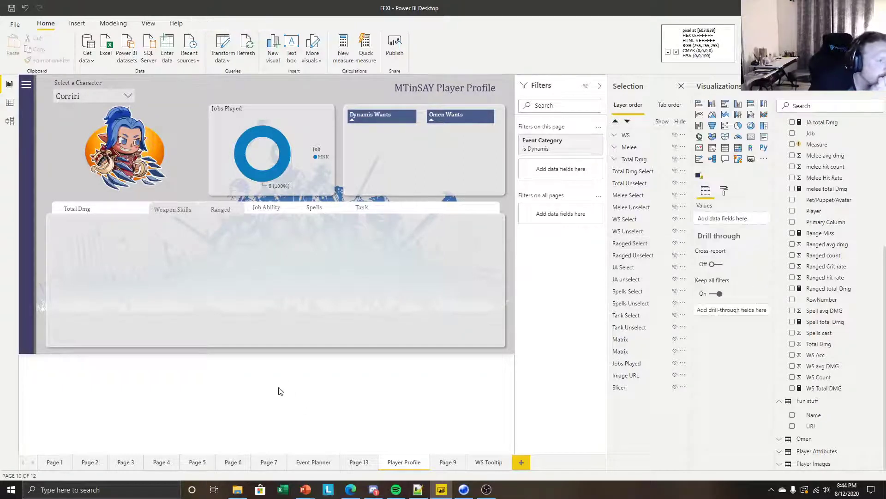
pyautogui.click(222, 206)
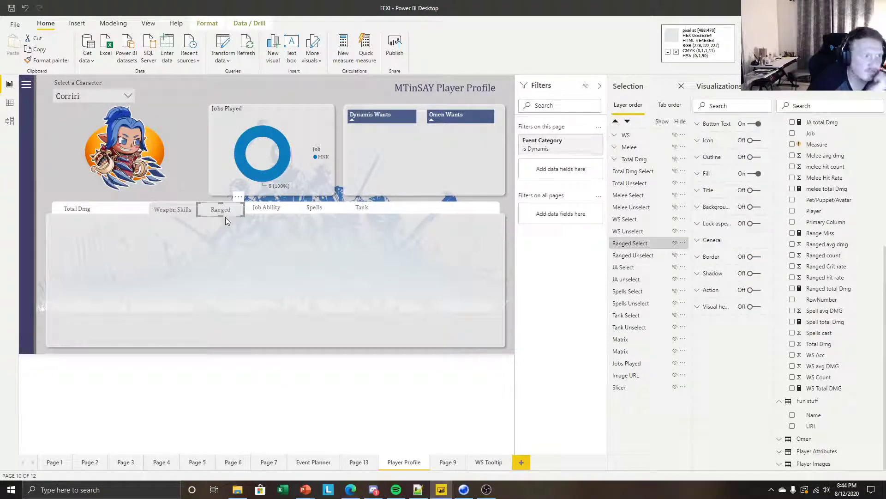
pyautogui.click(265, 358)
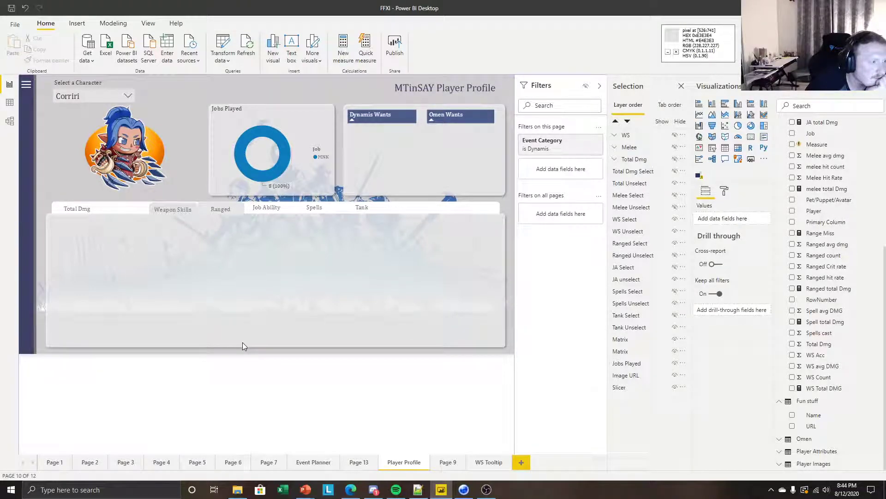
# Hide the WS Select button so that the plain Weapon Skills tab shows in the tab row
pyautogui.click(217, 212)
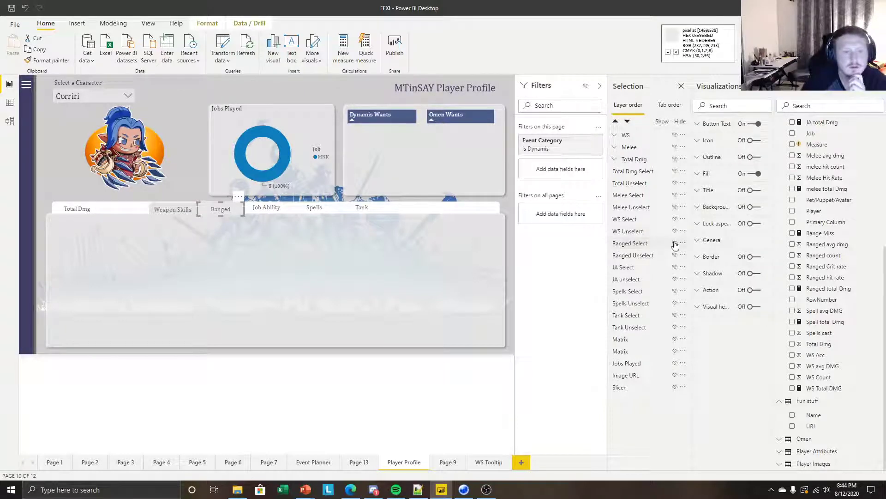
pyautogui.click(675, 219)
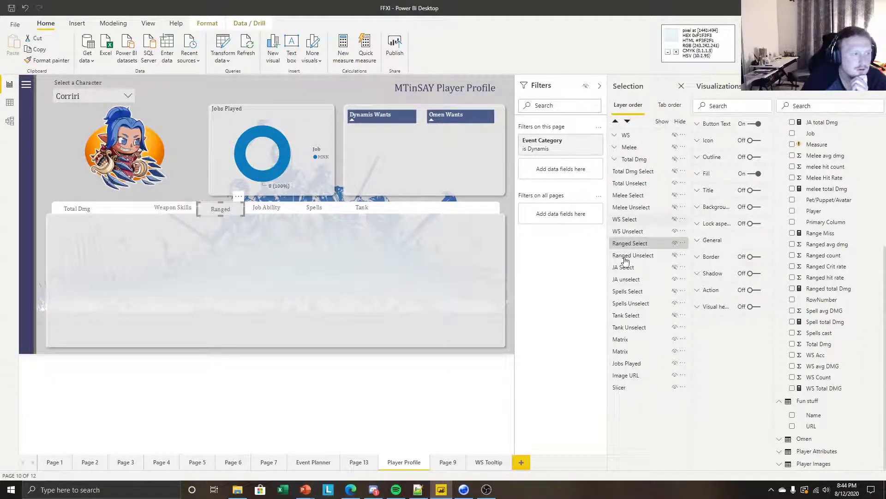
pyautogui.click(439, 366)
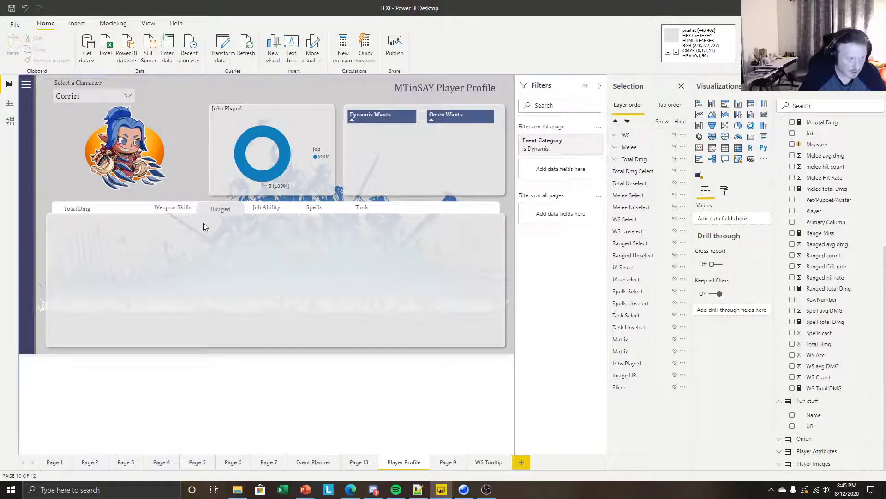
# Set the Ranged Select button's default-state fill to the custom color E4E3E3
pyautogui.click(212, 210)
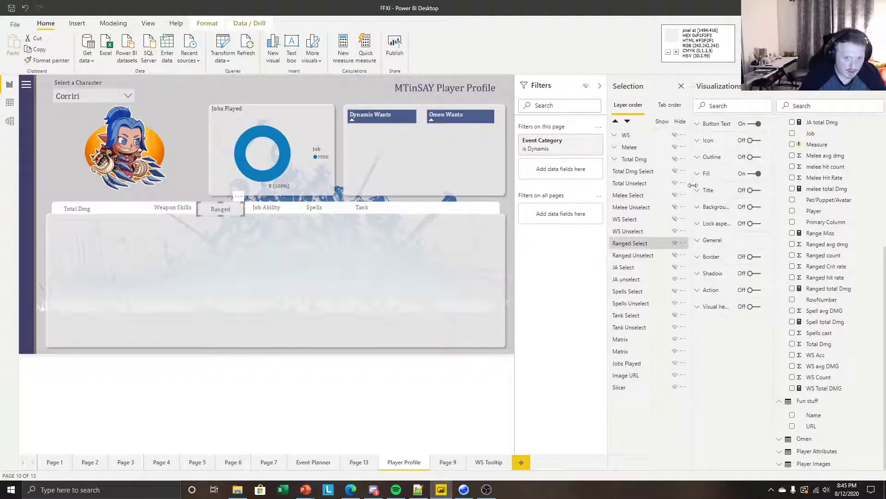
pyautogui.click(705, 174)
pyautogui.click(713, 219)
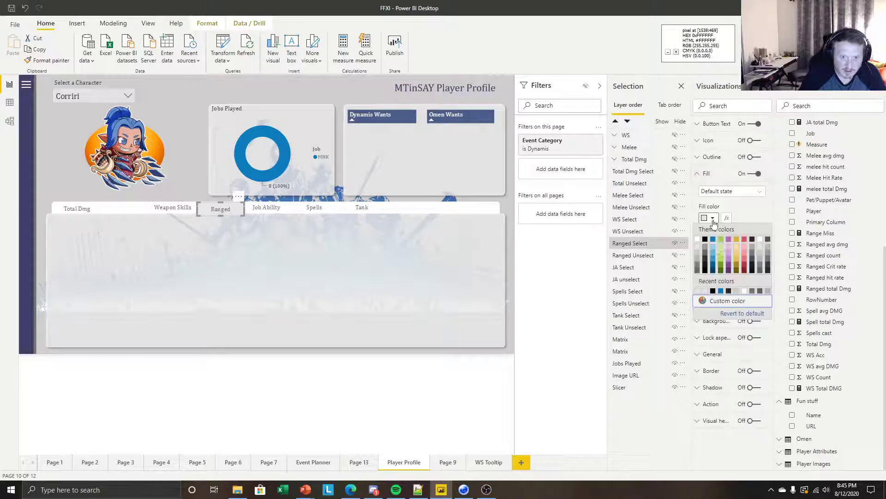
pyautogui.click(718, 301)
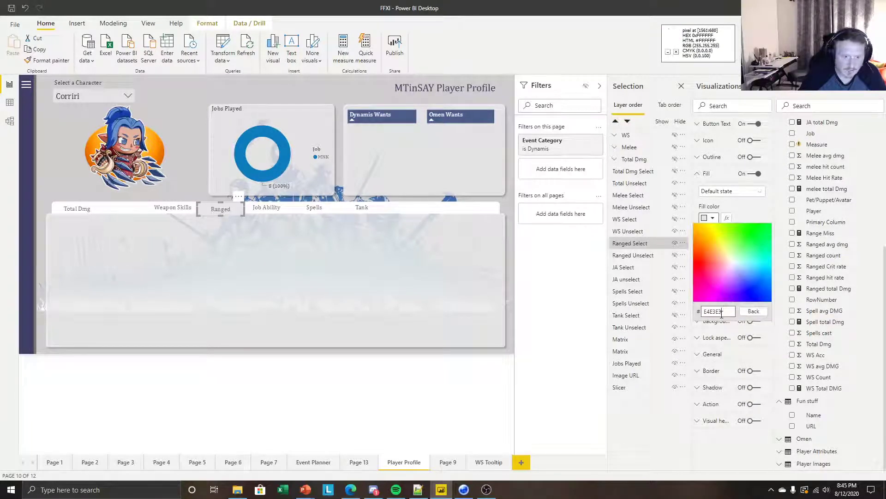
pyautogui.press('Return')
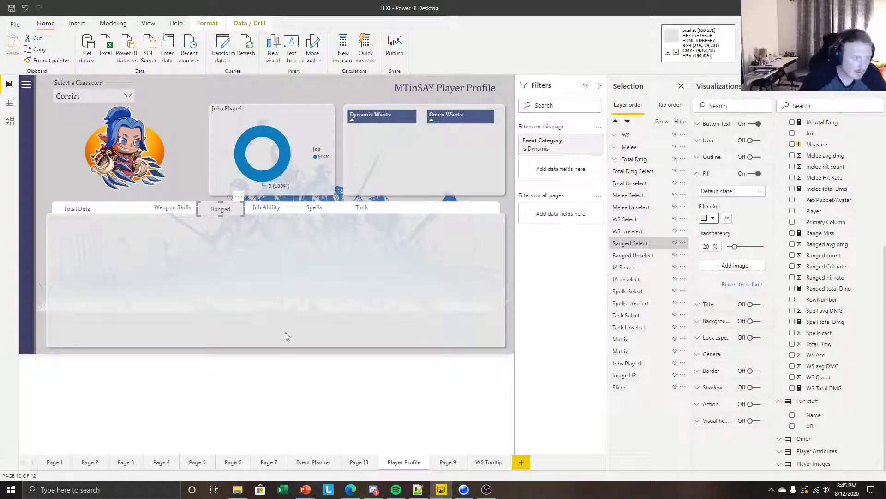
pyautogui.click(245, 332)
# Change the Ranged Select button's default-state fill to the custom color EBEBEB
pyautogui.click(224, 207)
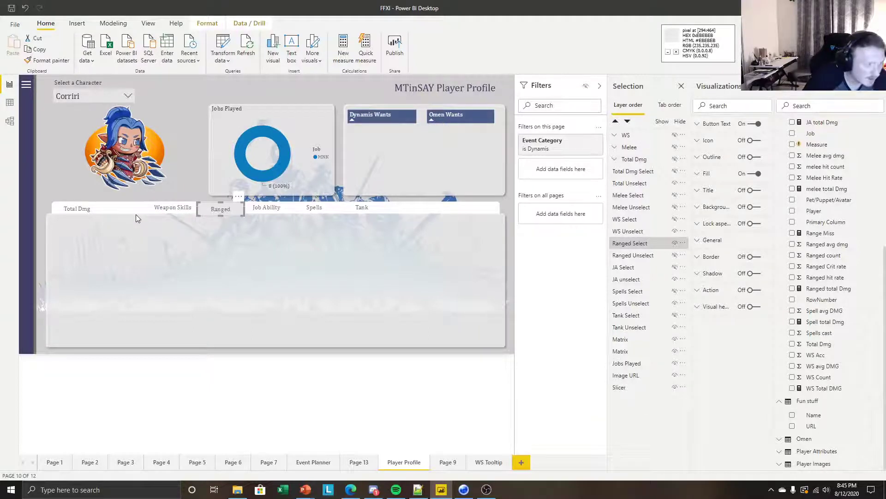
pyautogui.click(713, 175)
pyautogui.click(709, 218)
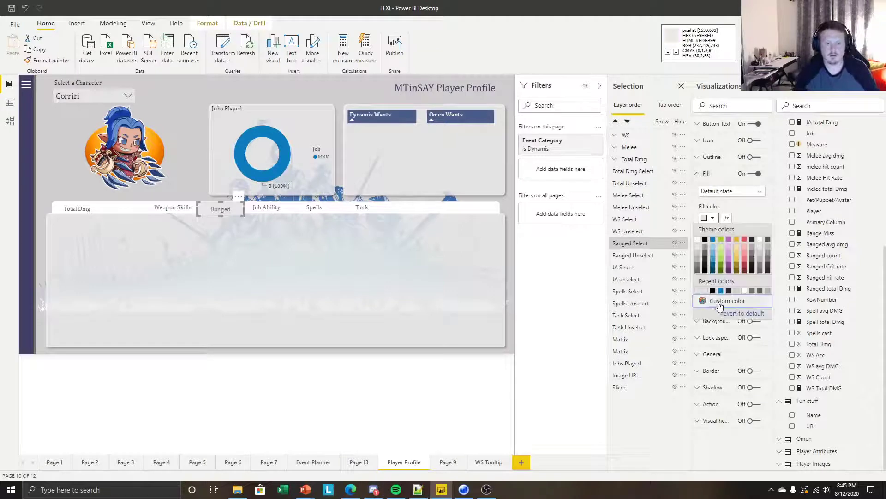
pyautogui.click(716, 301)
pyautogui.doubleClick(717, 313)
pyautogui.hotkey('ctrl', 'v')
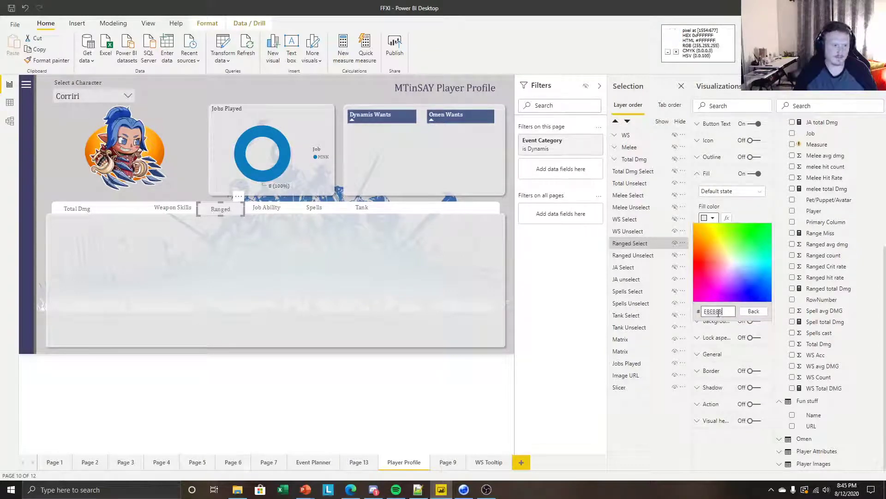
pyautogui.press('Return')
pyautogui.click(366, 392)
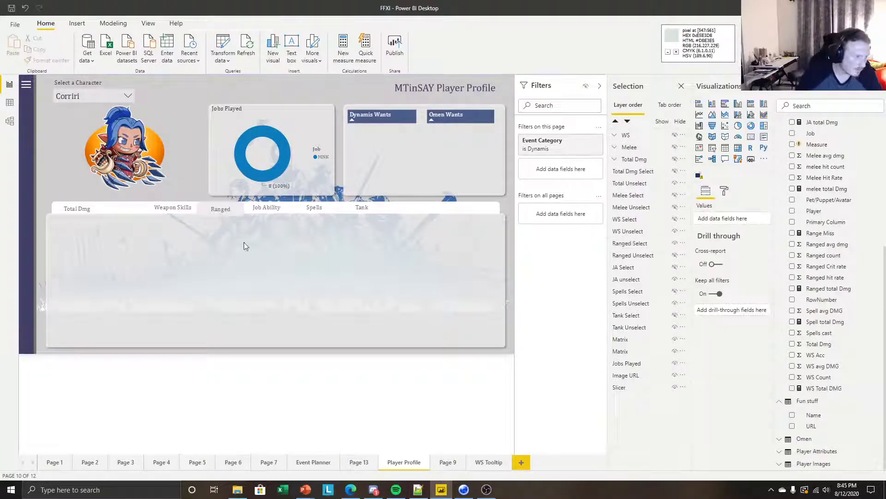
# Undo the last fill color change on the Ranged Select button and compare it with the panel below
pyautogui.click(220, 210)
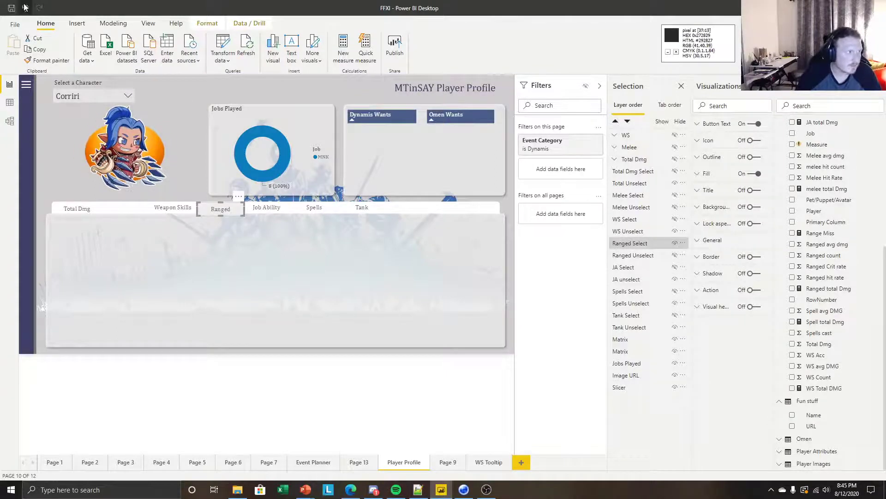
pyautogui.click(218, 422)
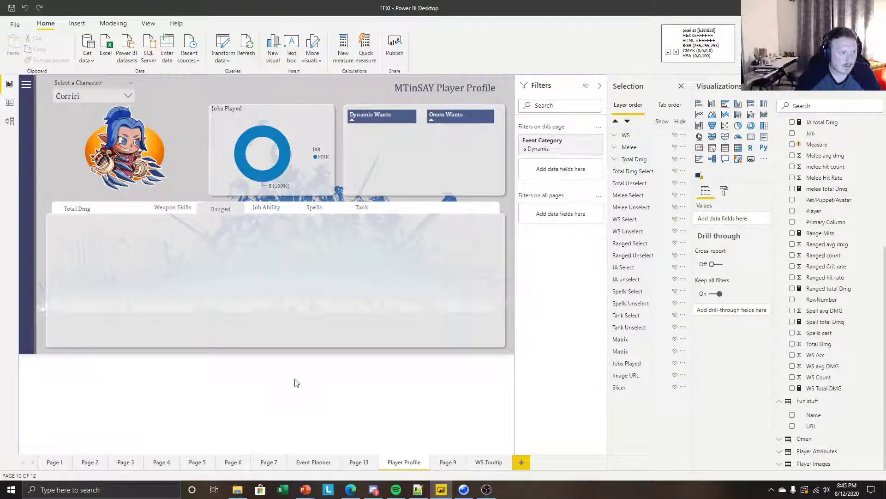
pyautogui.click(226, 212)
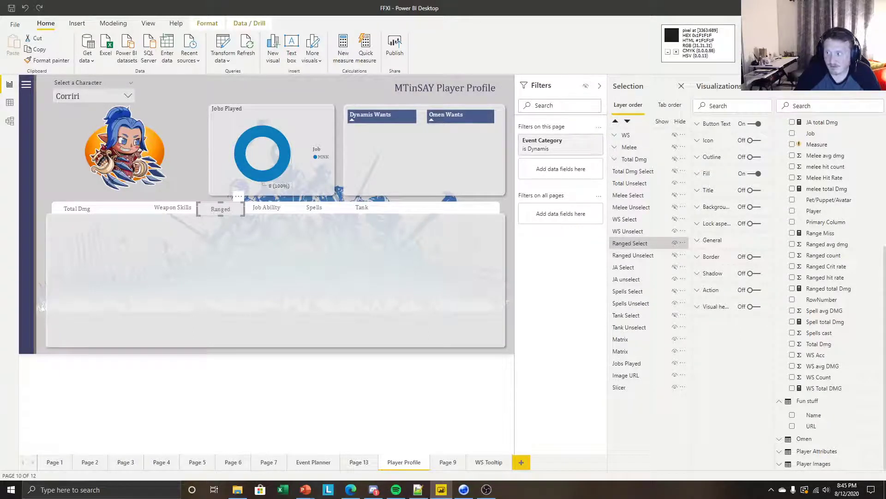
pyautogui.click(366, 379)
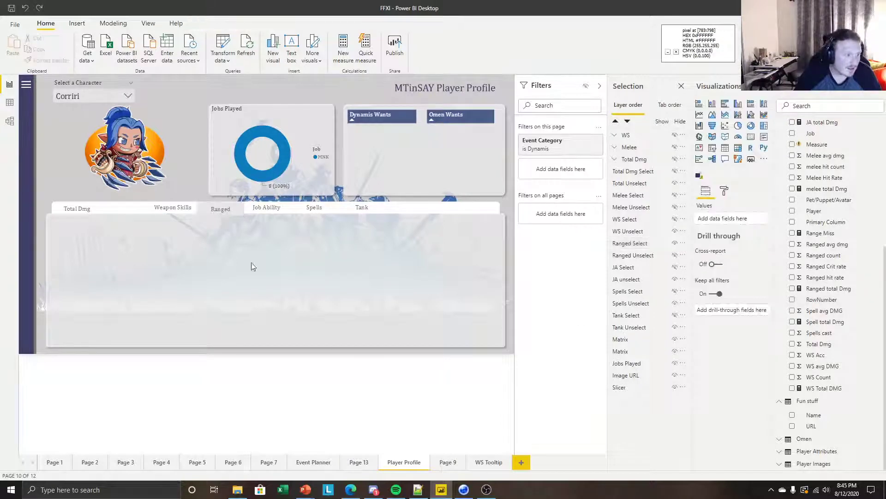
pyautogui.click(222, 213)
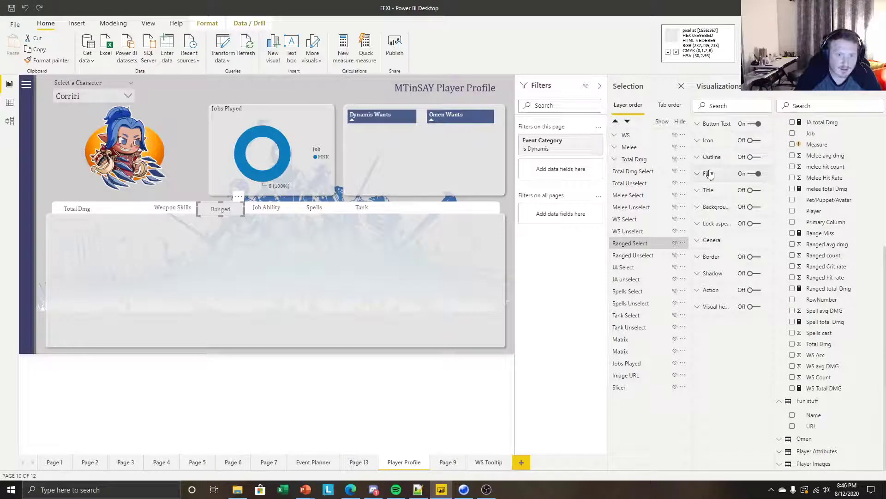
pyautogui.click(240, 352)
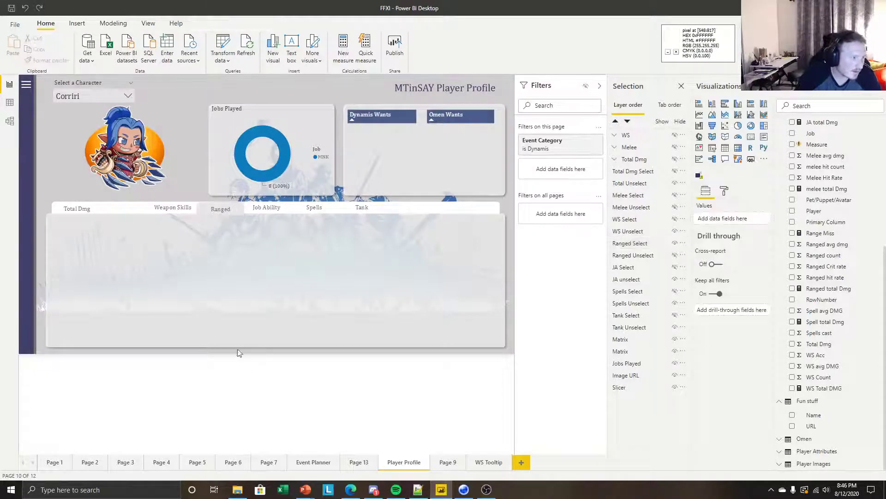
# Set the Ranged Select button's fill transparency to 40% and check how it blends with the panel
pyautogui.click(219, 212)
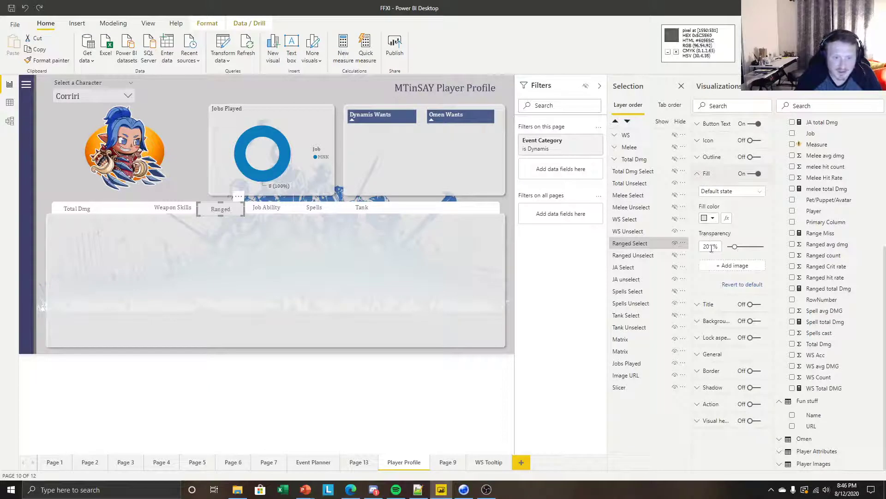
pyautogui.doubleClick(709, 248)
pyautogui.write('40')
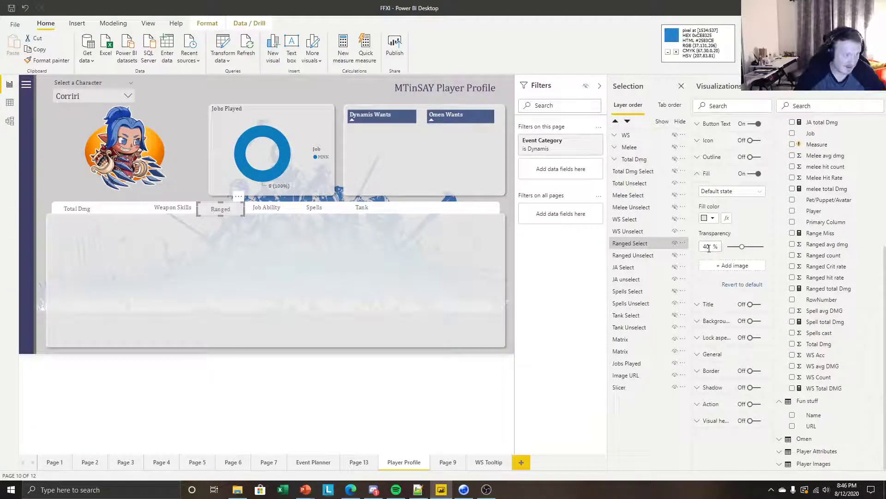
pyautogui.click(340, 379)
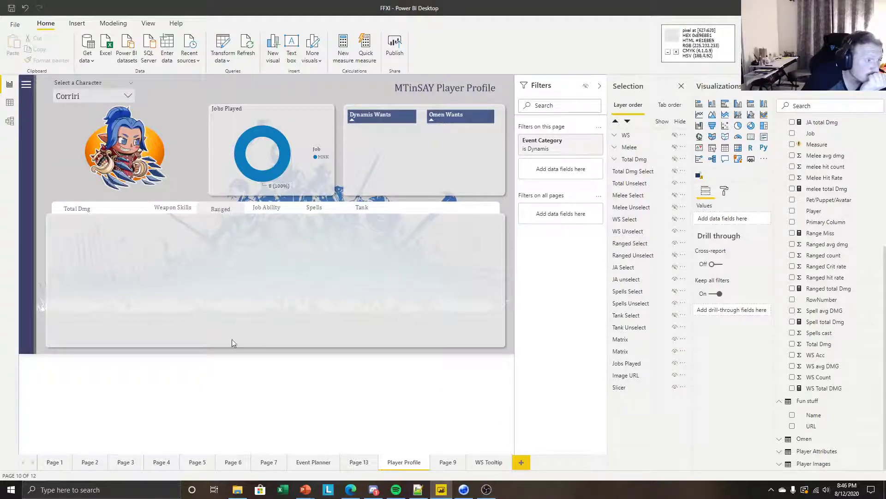
# Set the Ranged Select button's fill transparency to 0% and check its match with the panel
pyautogui.click(234, 209)
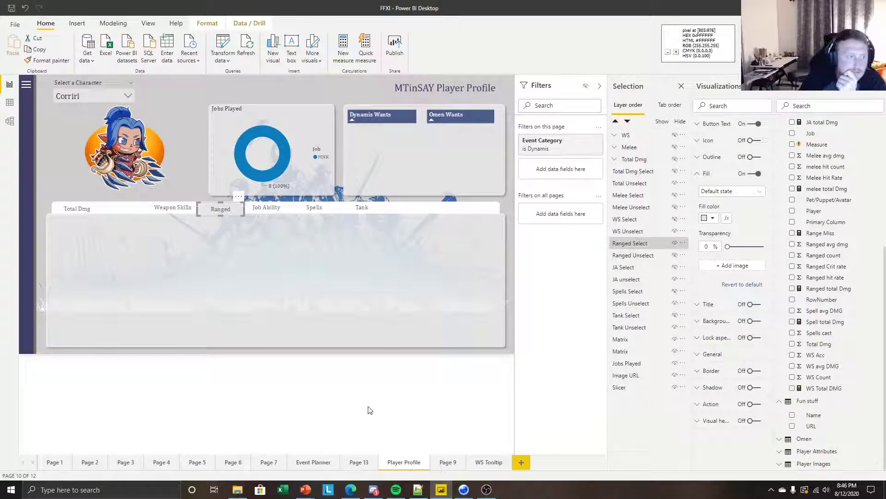
pyautogui.click(367, 387)
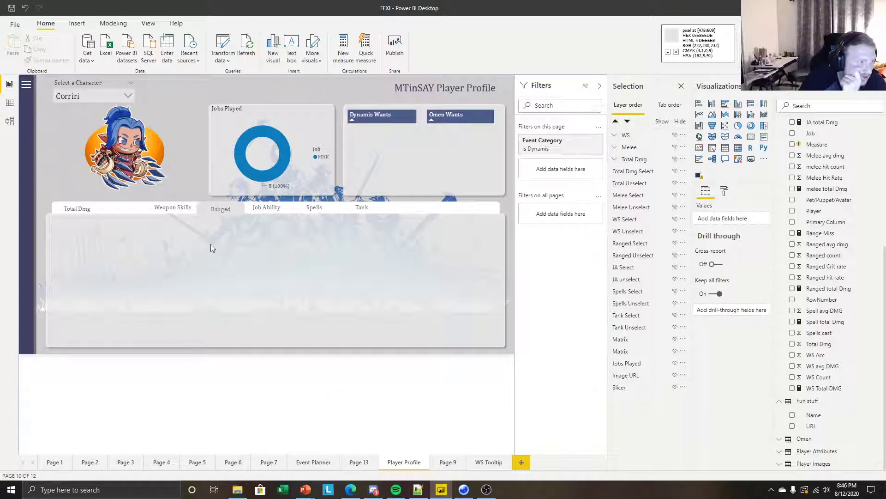
pyautogui.click(236, 215)
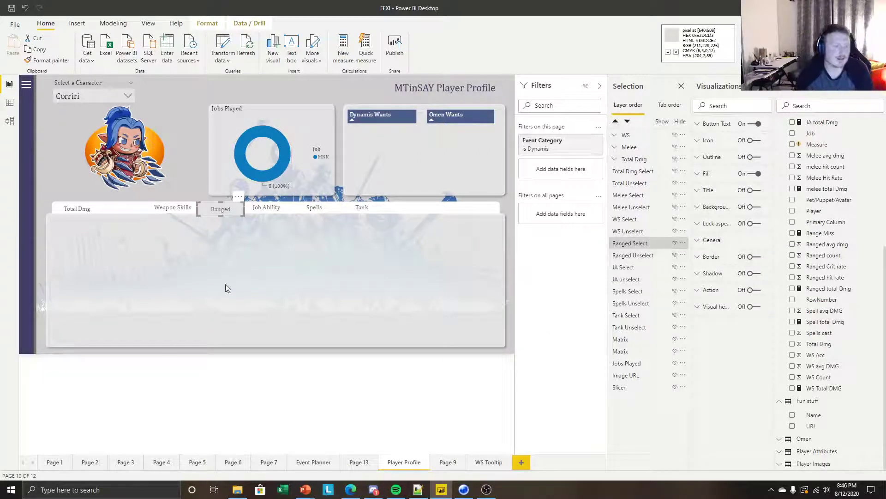
pyautogui.click(224, 346)
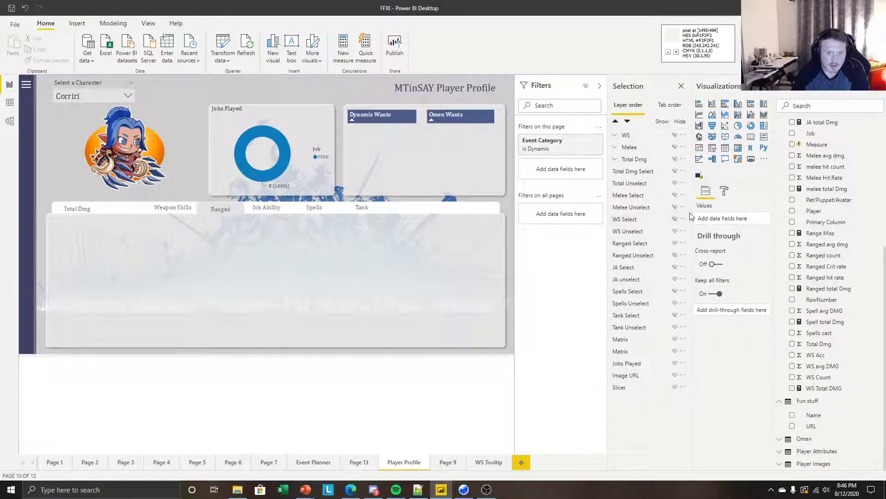
# Show the Melee Unselect button in the tab row and make the Melee visuals group visible
pyautogui.click(671, 210)
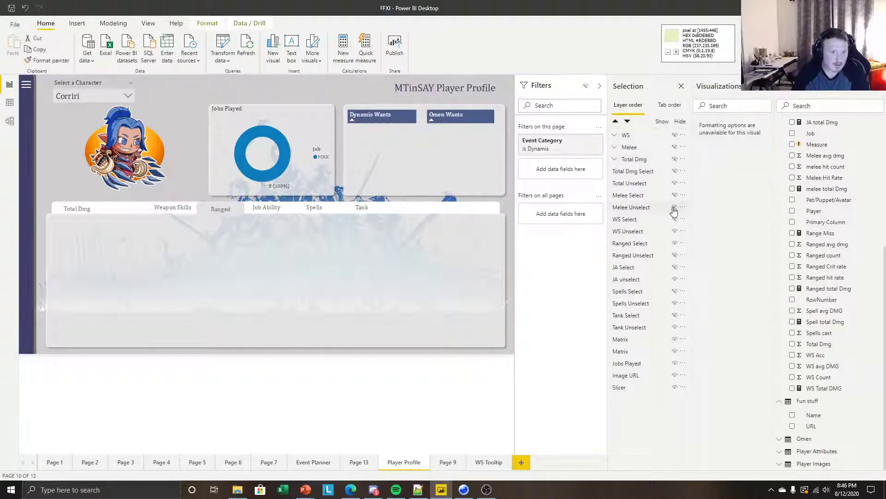
pyautogui.click(160, 213)
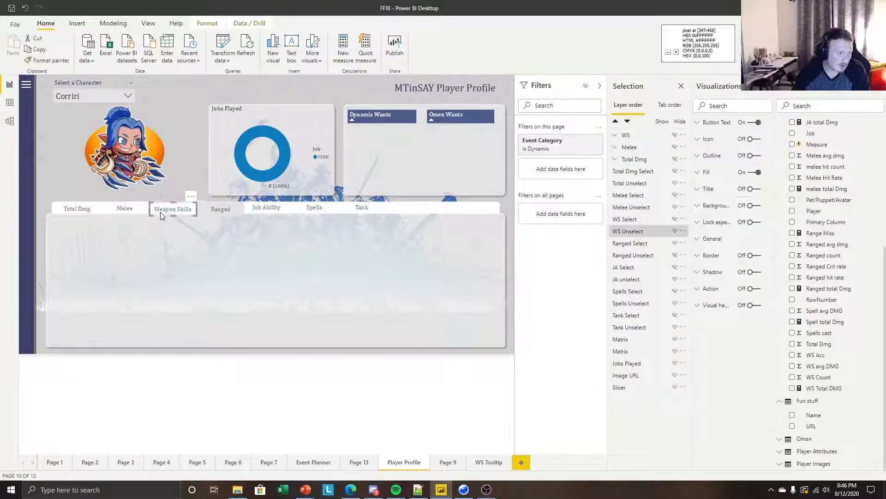
pyautogui.click(179, 393)
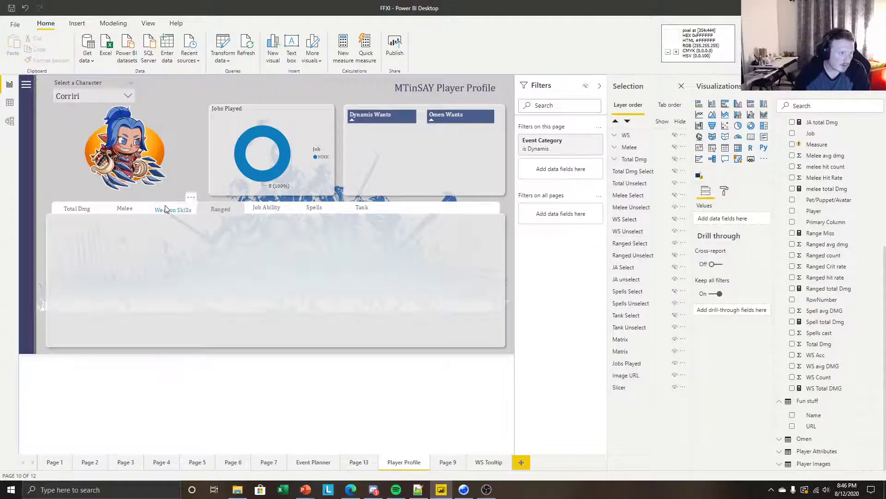
pyautogui.click(637, 148)
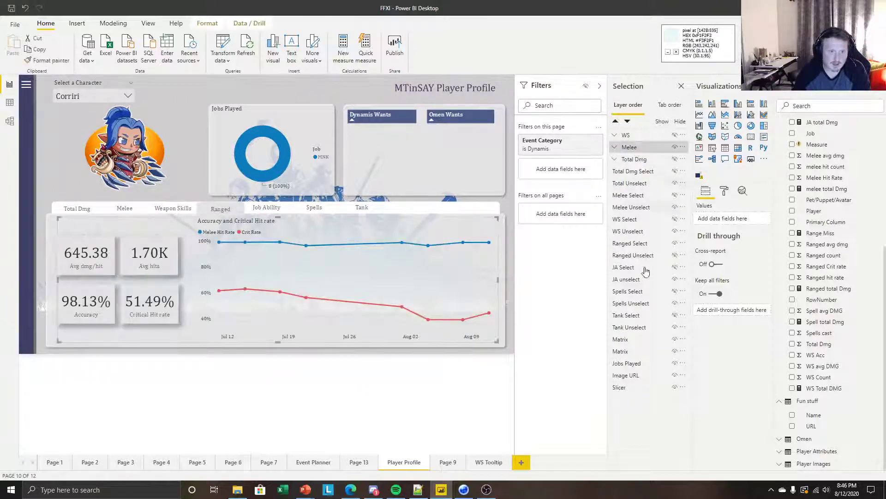
pyautogui.click(675, 147)
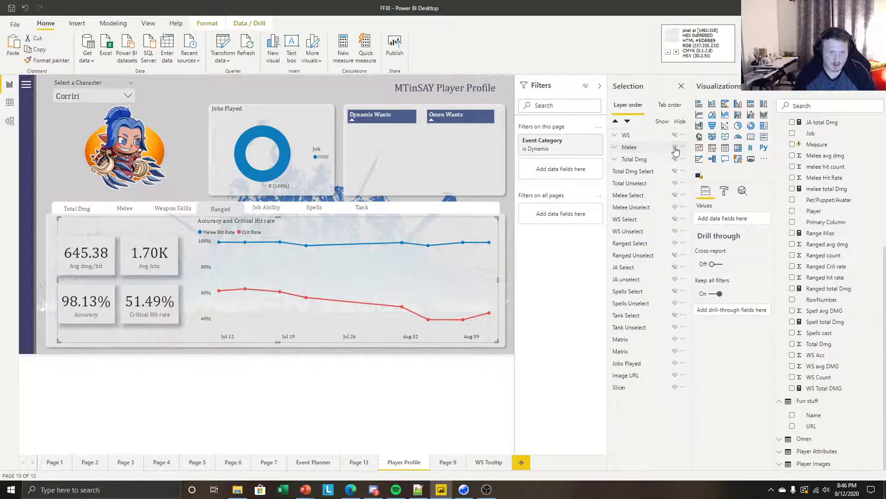
# Paste a copy of the Melee visuals group and rename the new group Ranged
pyautogui.hotkey('ctrl', 'v')
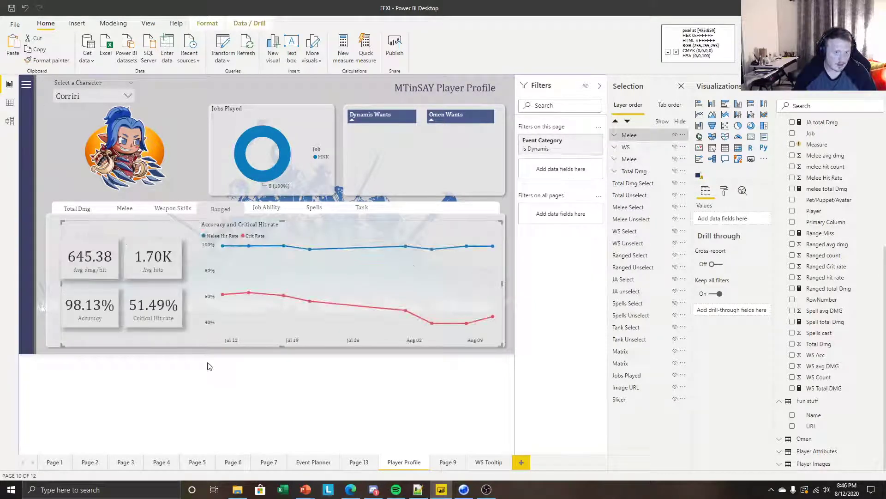
pyautogui.doubleClick(639, 136)
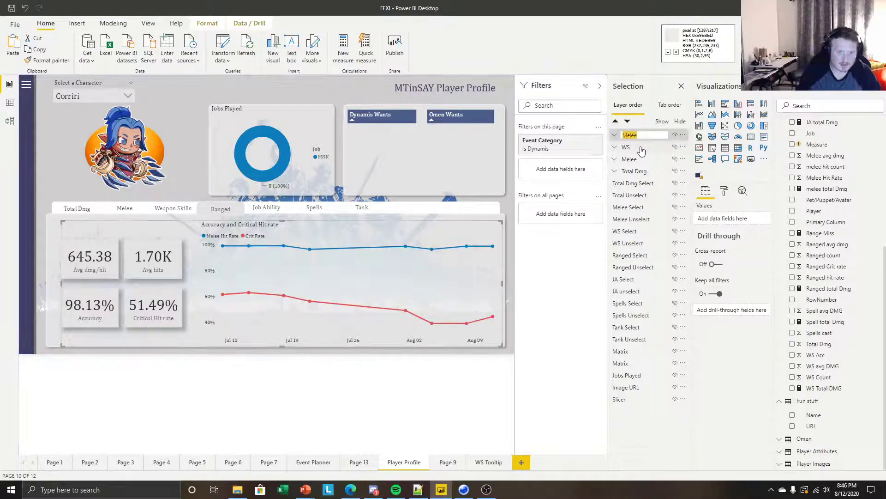
pyautogui.write('Ranged')
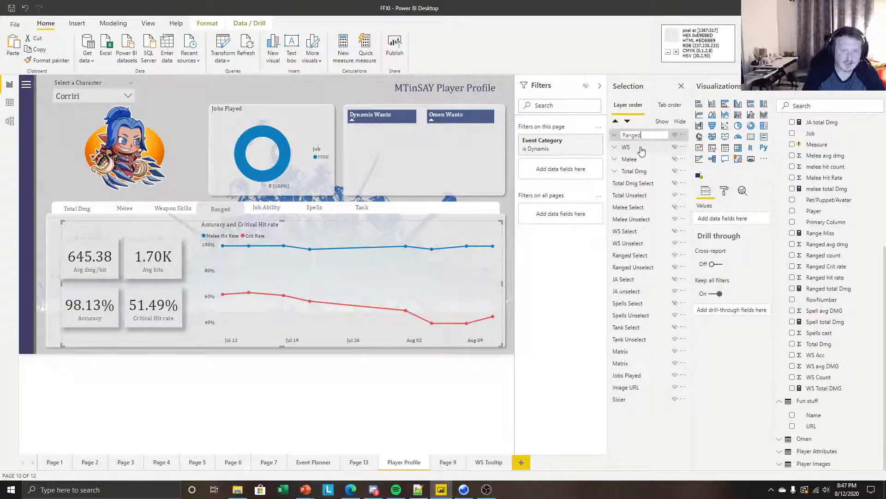
pyautogui.click(360, 363)
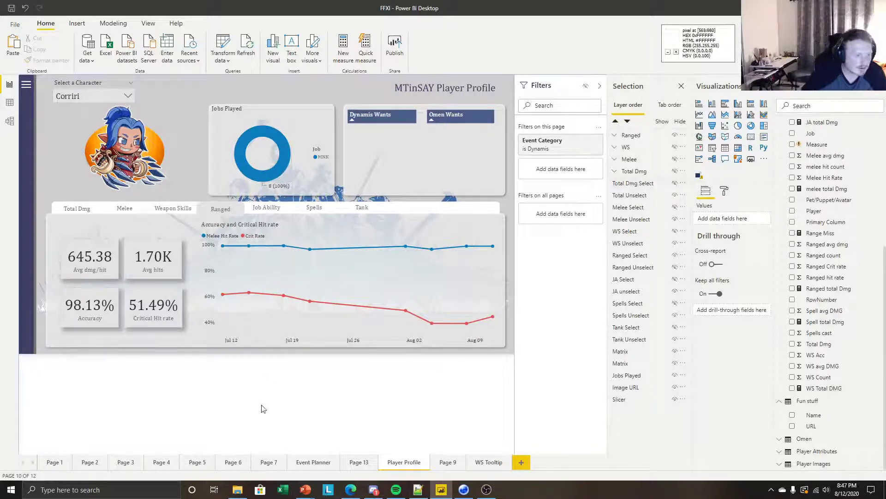
# Replace the Avg dmg/hit card's field with Ranged avg dmg, aggregated as an average
pyautogui.click(99, 271)
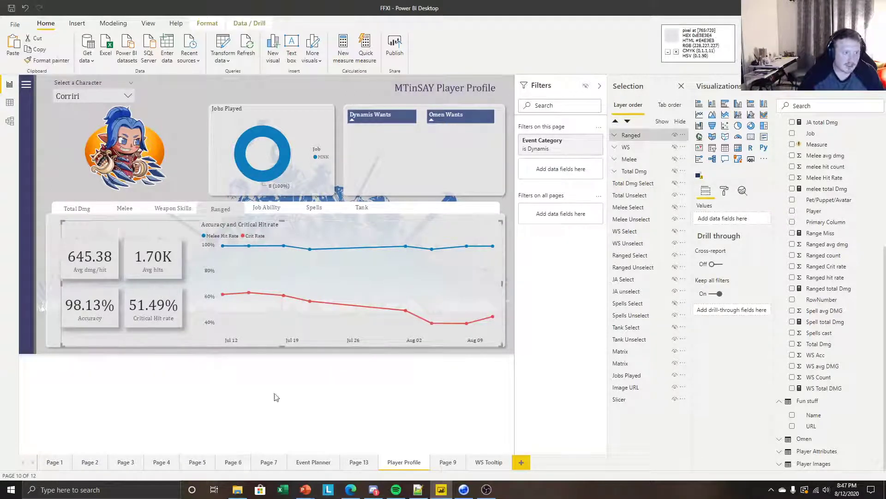
pyautogui.click(90, 259)
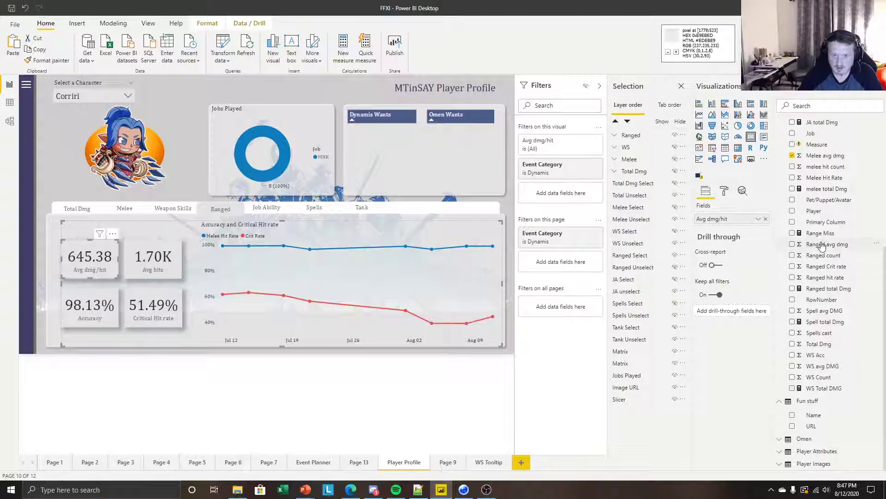
pyautogui.moveTo(822, 245); pyautogui.dragTo(731, 220)
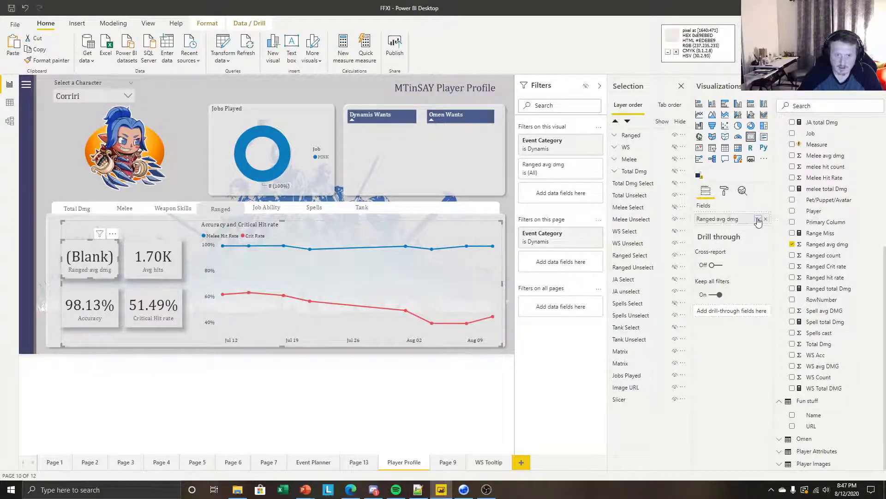
pyautogui.click(758, 221)
pyautogui.click(781, 266)
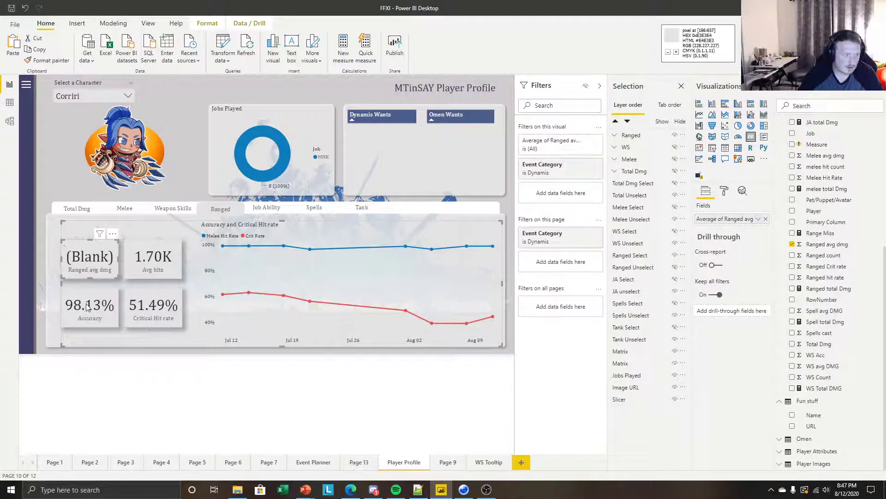
# Filter the page to the character Bohla with the character slicer
pyautogui.click(106, 96)
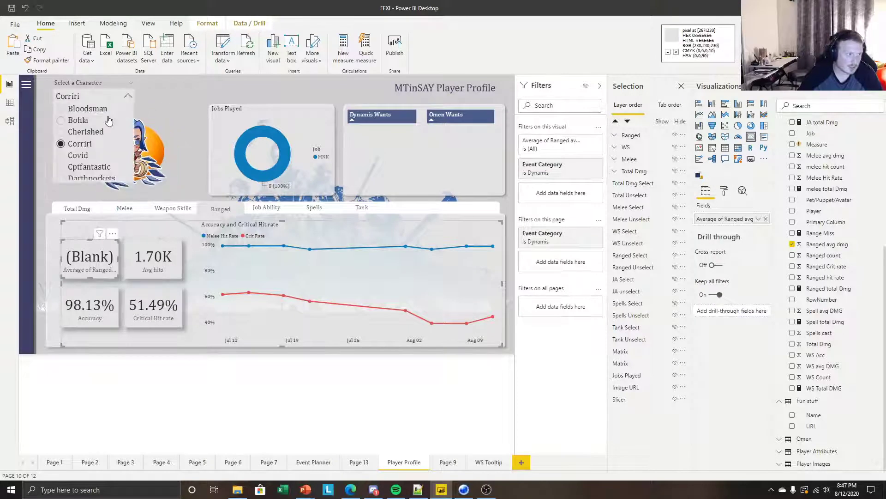
pyautogui.click(97, 121)
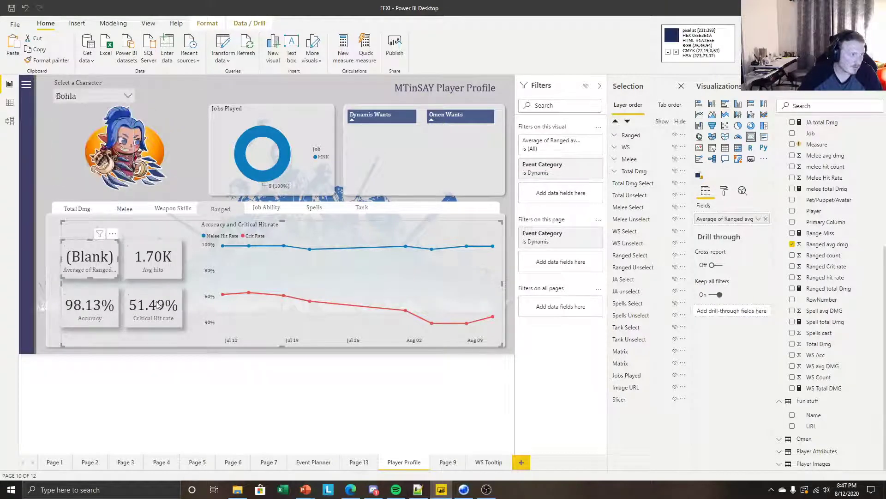
pyautogui.click(165, 390)
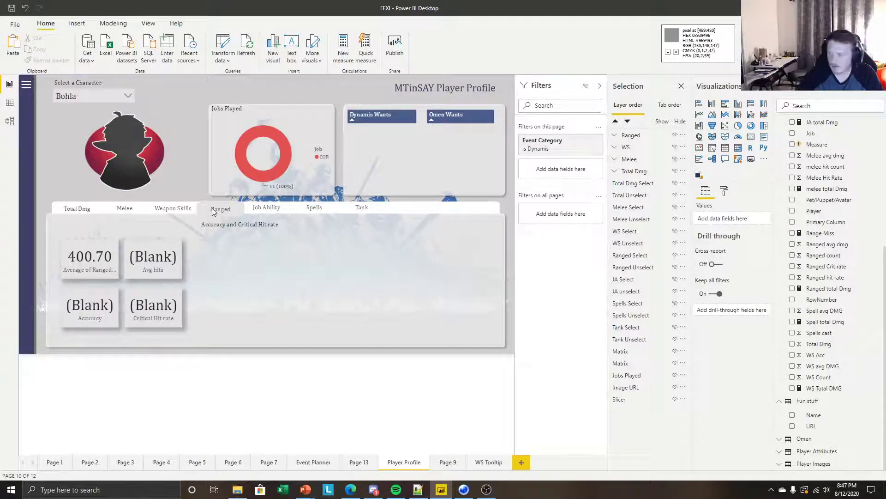
# Ungroup the Ranged visuals group into its individual cards and chart
pyautogui.click(143, 262)
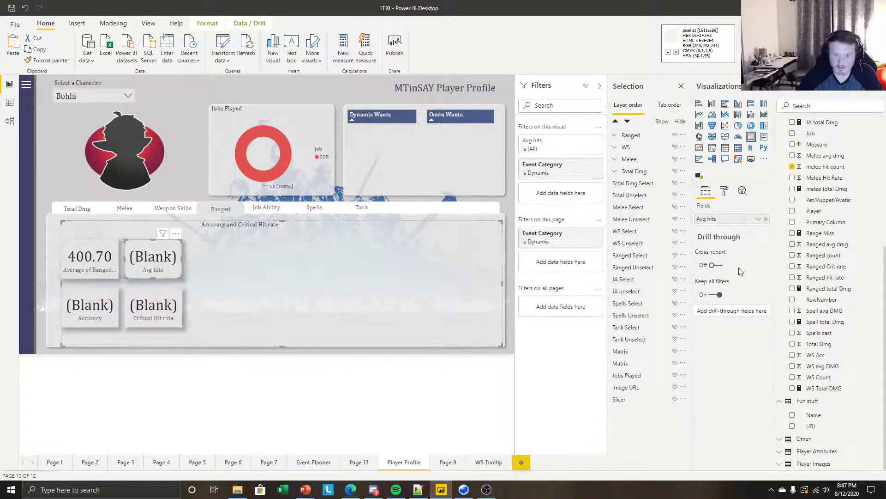
pyautogui.rightClick(646, 135)
pyautogui.moveTo(666, 138)
pyautogui.click(728, 155)
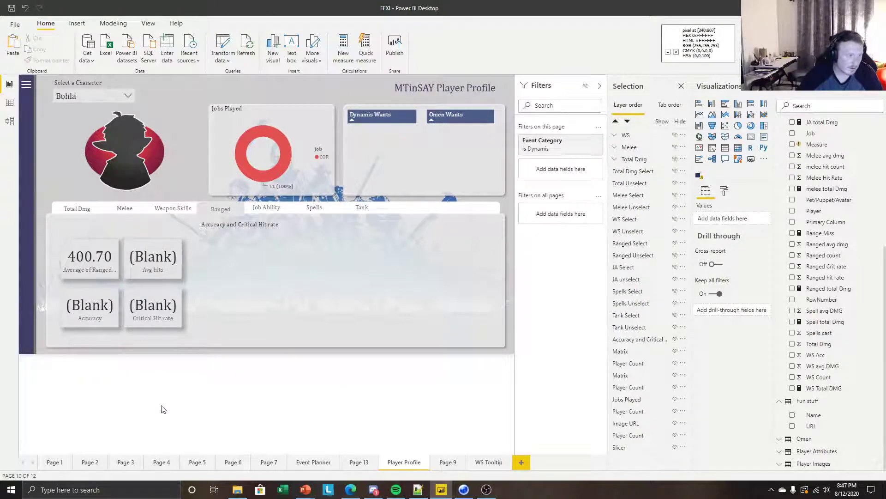
# Replace the Avg hits card's field with Ranged count, aggregated as an average
pyautogui.click(151, 266)
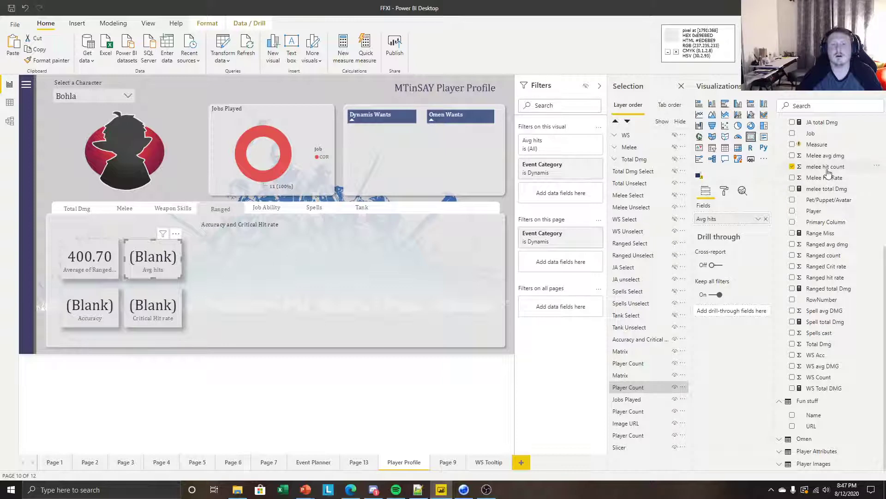
pyautogui.scroll(1, 831, 182)
pyautogui.scroll(-1, 828, 217)
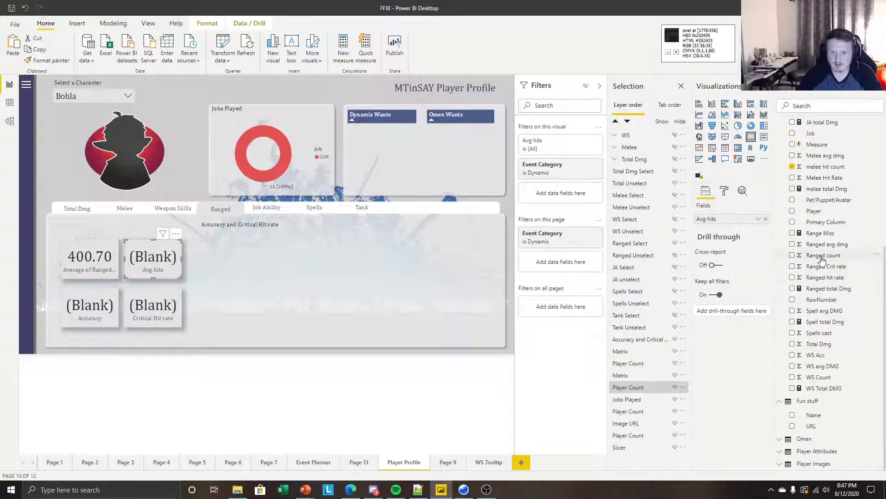
pyautogui.moveTo(735, 219); pyautogui.dragTo(731, 218)
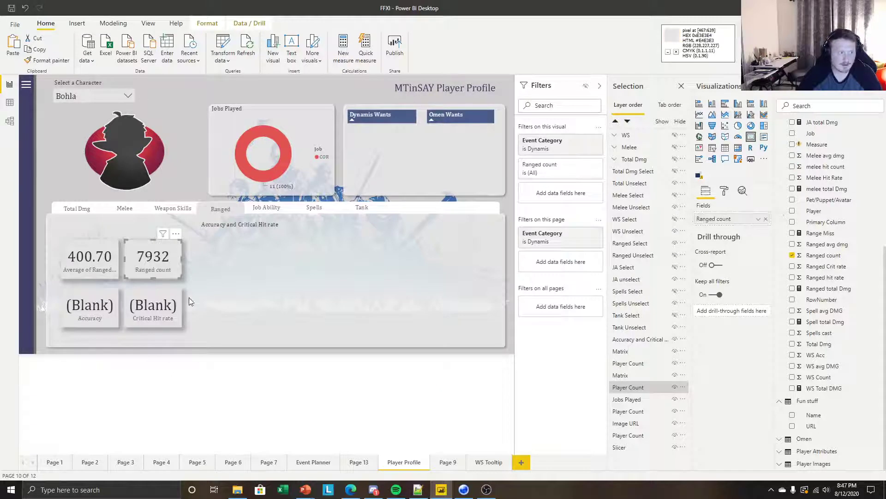
pyautogui.click(251, 385)
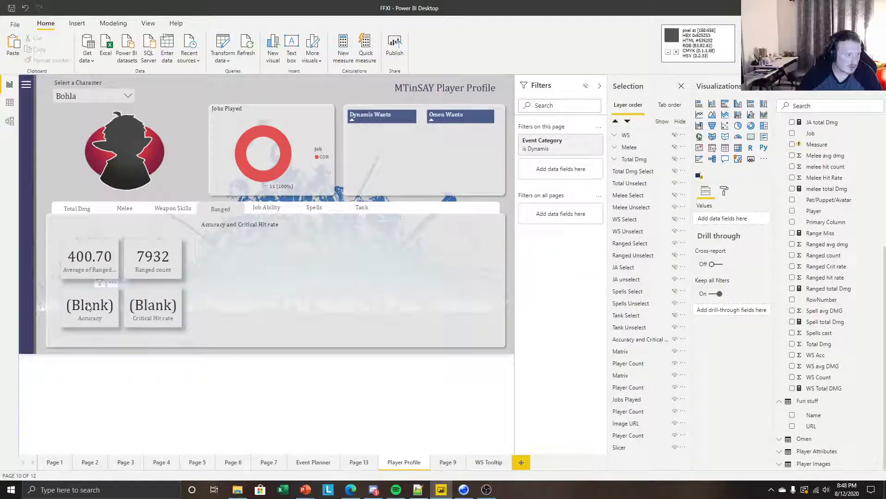
pyautogui.click(171, 237)
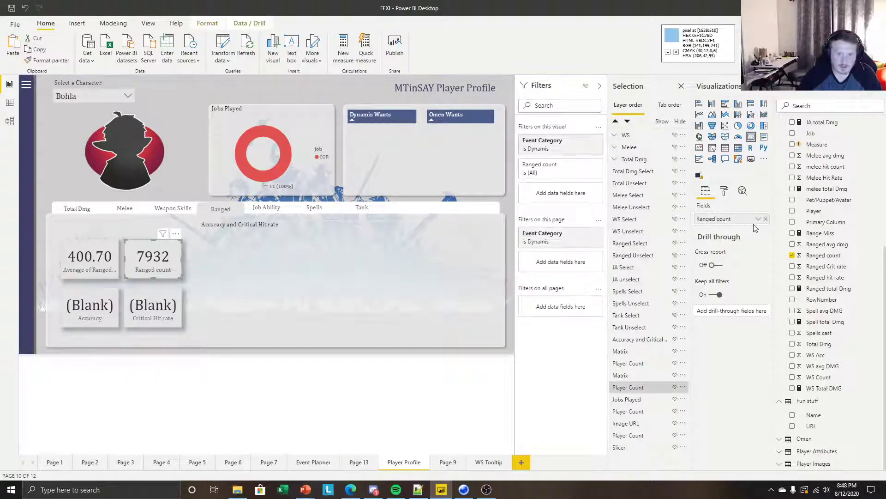
pyautogui.click(759, 218)
pyautogui.click(781, 263)
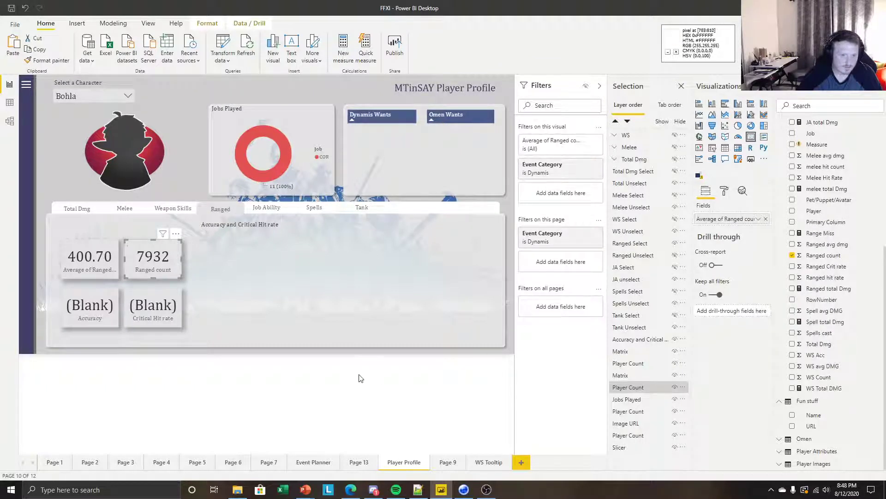
# Replace the Accuracy card's field with Ranged hit rate, aggregated as an average
pyautogui.click(76, 312)
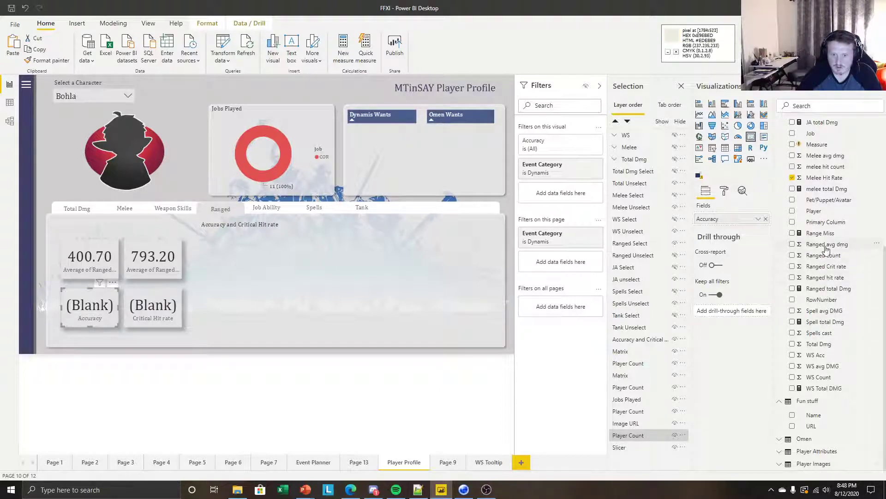
pyautogui.moveTo(826, 281); pyautogui.dragTo(744, 220)
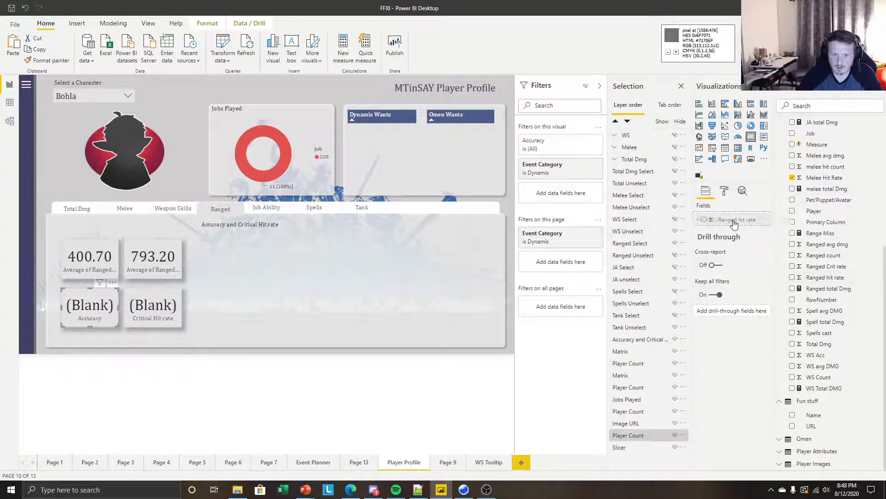
pyautogui.click(759, 220)
pyautogui.click(780, 264)
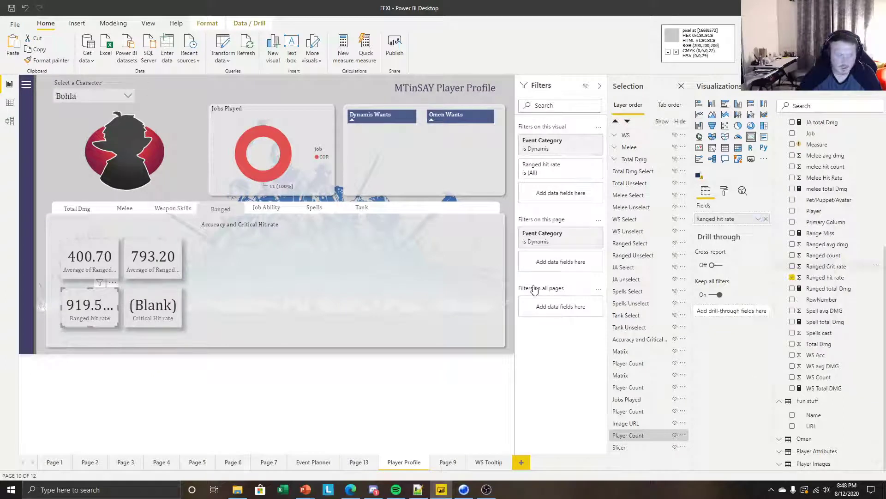
# Replace the Critical Hit rate card's field with the average of Ranged Crit rate and compare it with the hit rate card
pyautogui.click(152, 319)
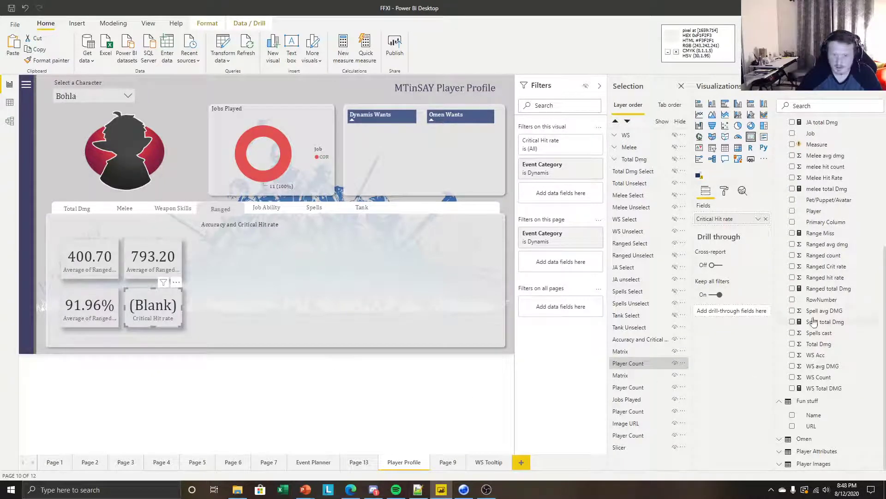
pyautogui.moveTo(829, 267); pyautogui.dragTo(730, 219)
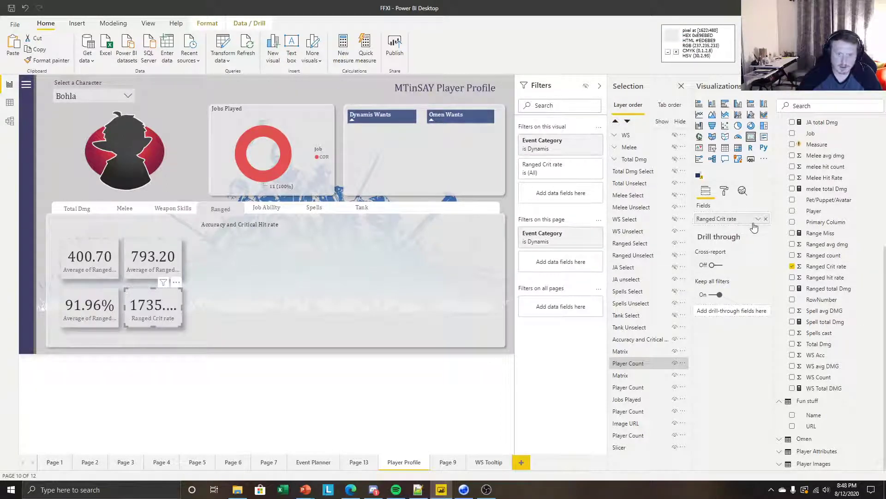
pyautogui.click(758, 219)
pyautogui.click(803, 263)
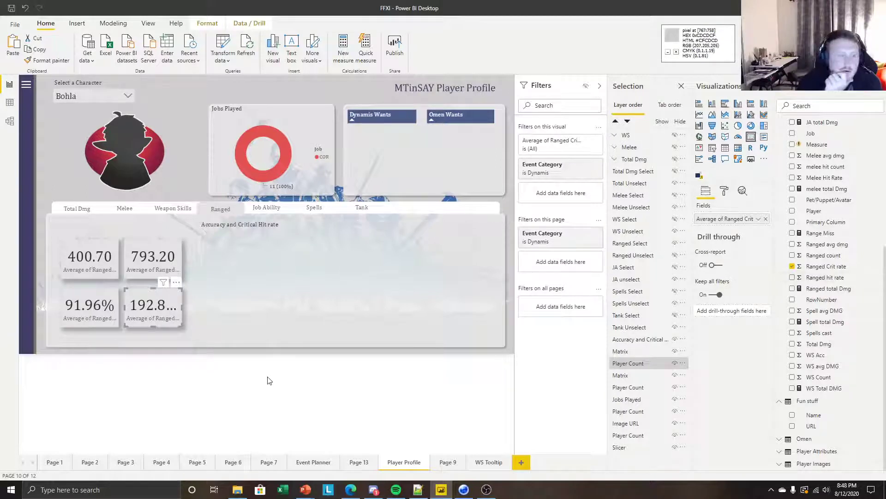
pyautogui.click(253, 358)
pyautogui.click(101, 292)
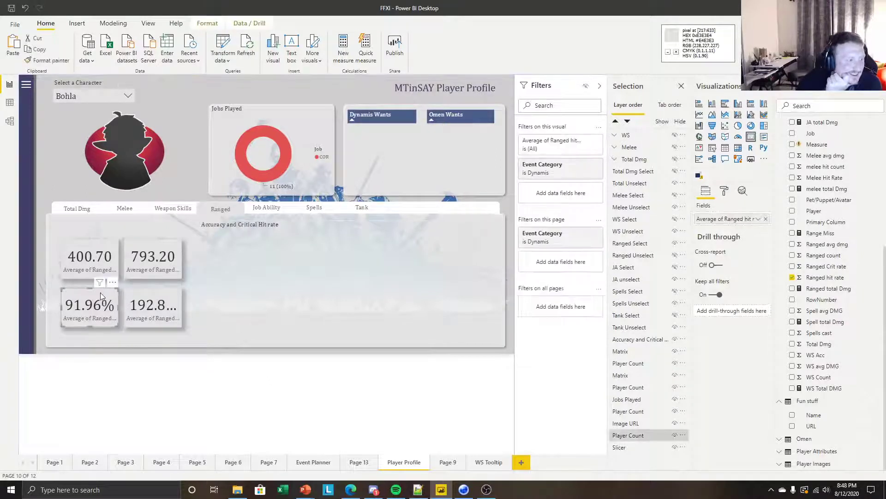
pyautogui.click(157, 313)
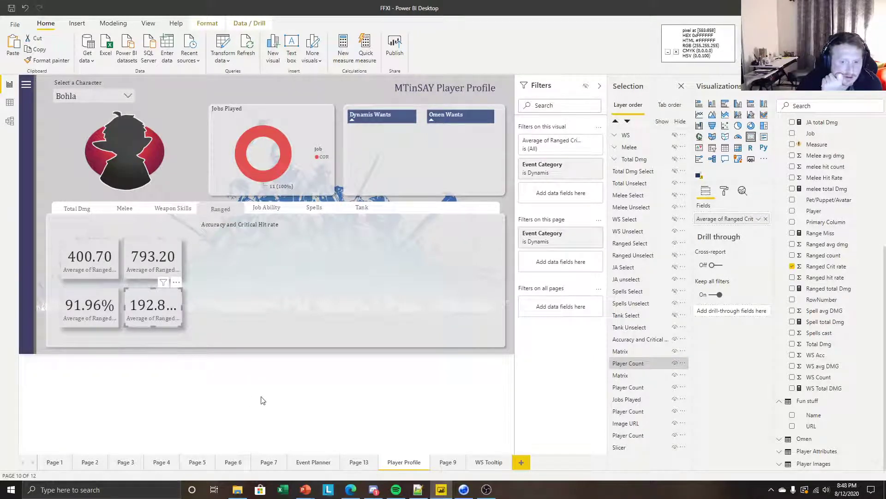
pyautogui.click(298, 412)
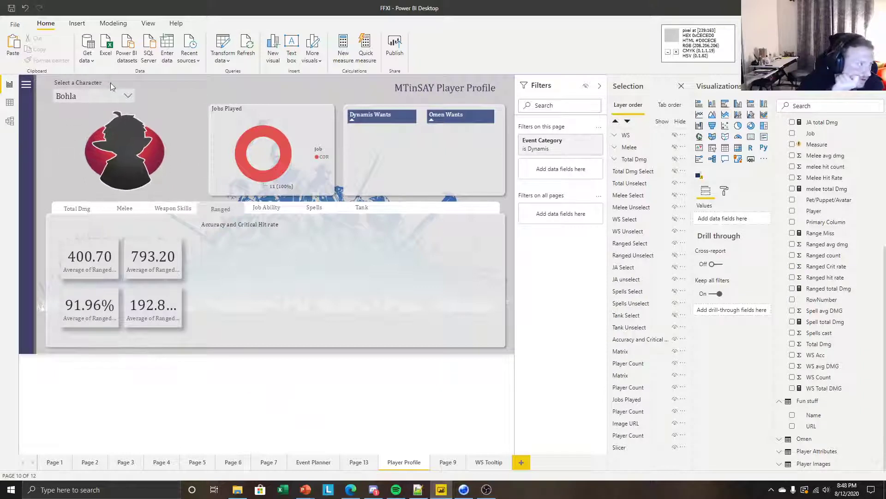
# Look through the character slicer's list and filter the profile page to the character Tpolomn
pyautogui.click(103, 96)
pyautogui.scroll(-4, 97, 138)
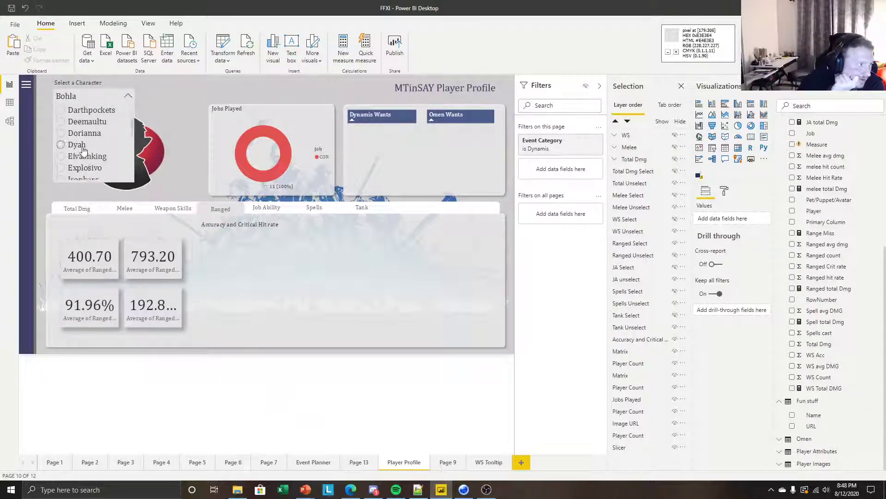
pyautogui.scroll(-1, 92, 161)
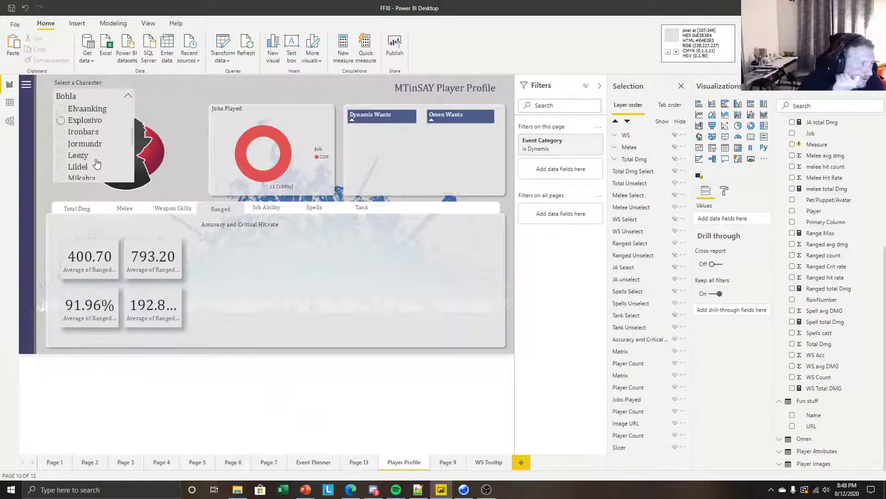
pyautogui.scroll(-1, 90, 152)
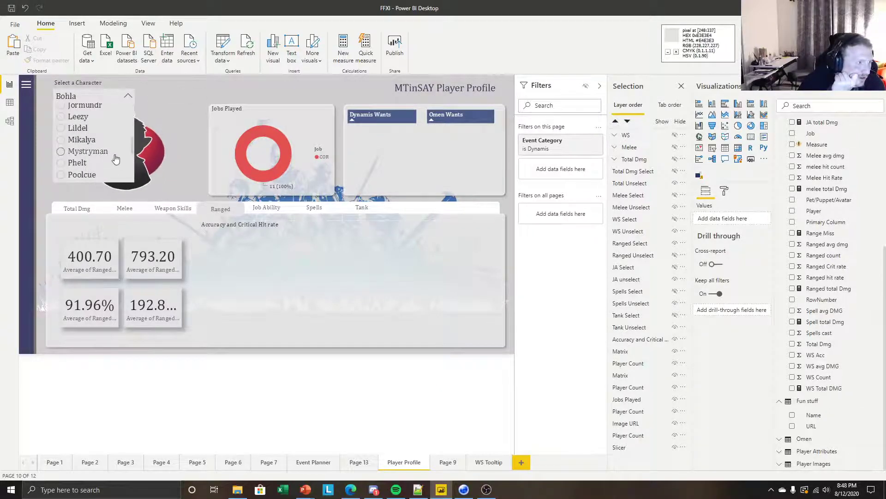
pyautogui.scroll(-1, 115, 159)
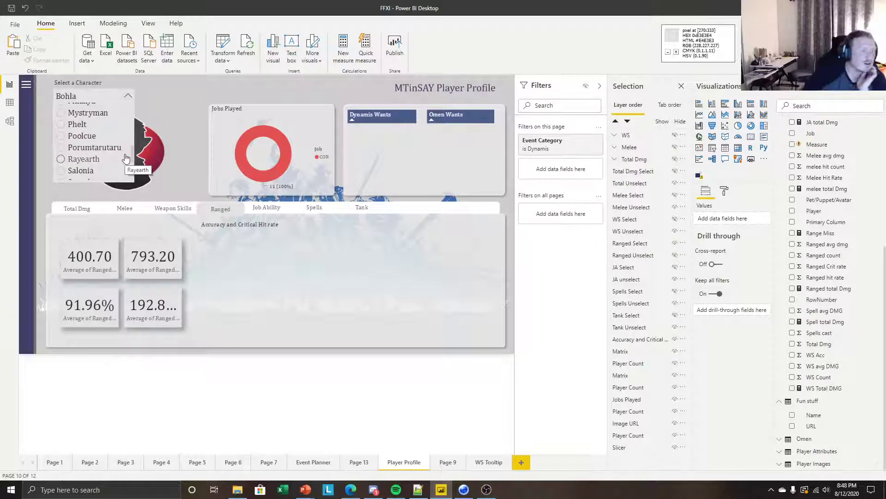
pyautogui.scroll(-1, 92, 138)
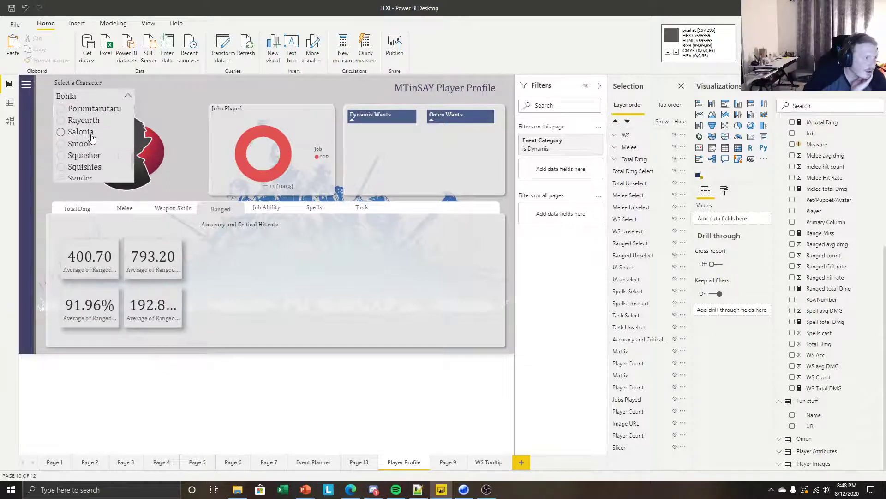
pyautogui.scroll(-1, 92, 138)
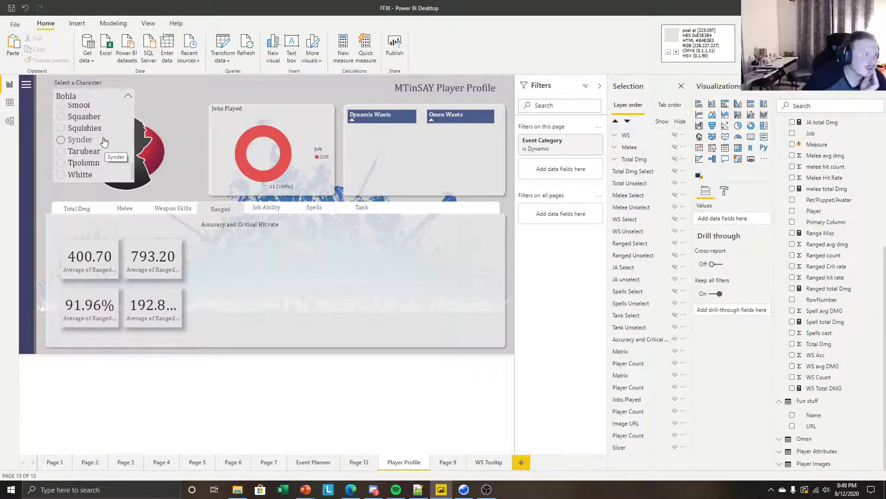
pyautogui.scroll(2, 116, 169)
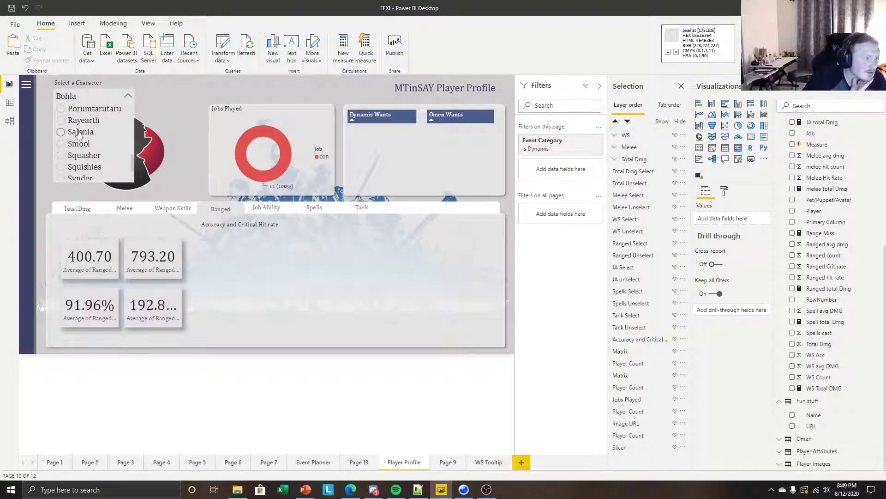
pyautogui.scroll(5, 80, 133)
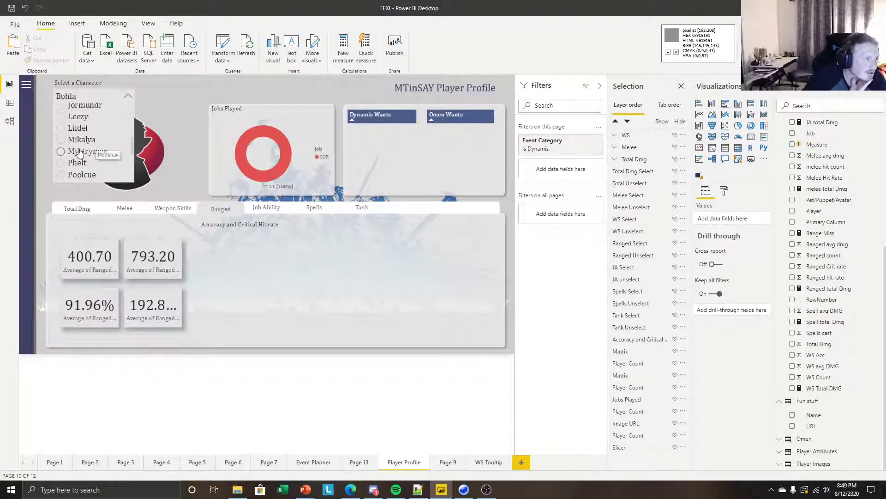
pyautogui.scroll(10, 85, 143)
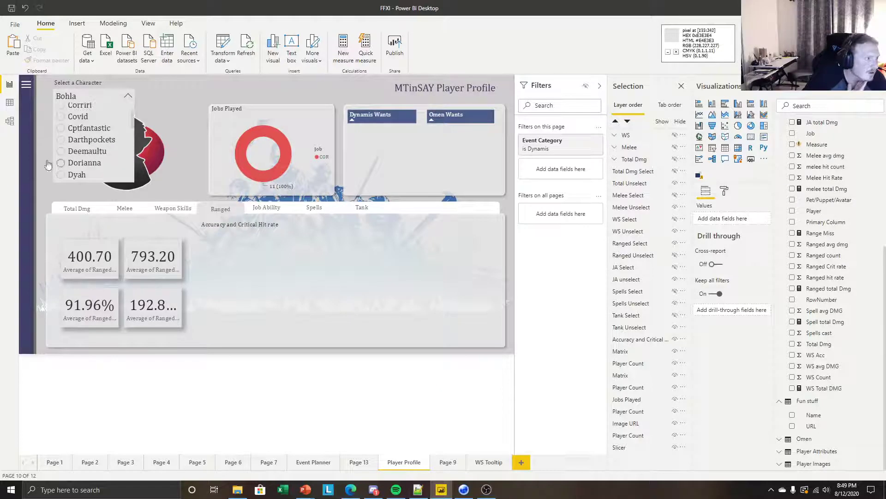
pyautogui.scroll(3, 87, 139)
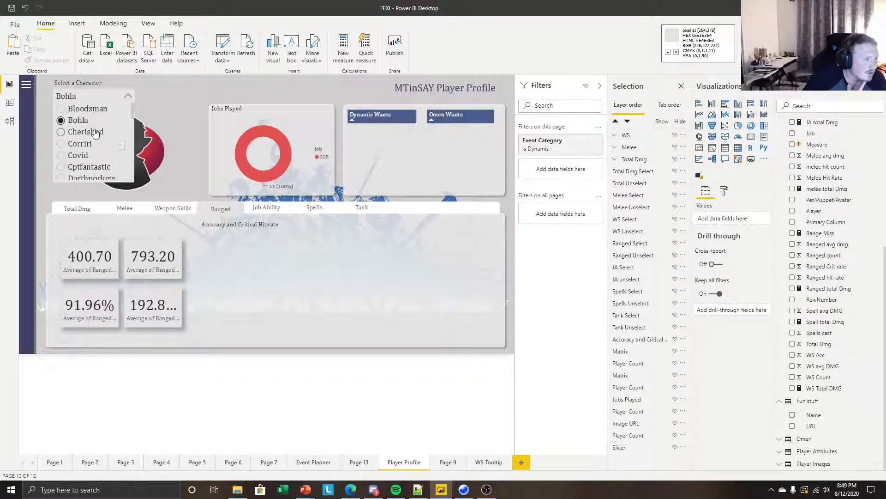
pyautogui.scroll(-4, 93, 147)
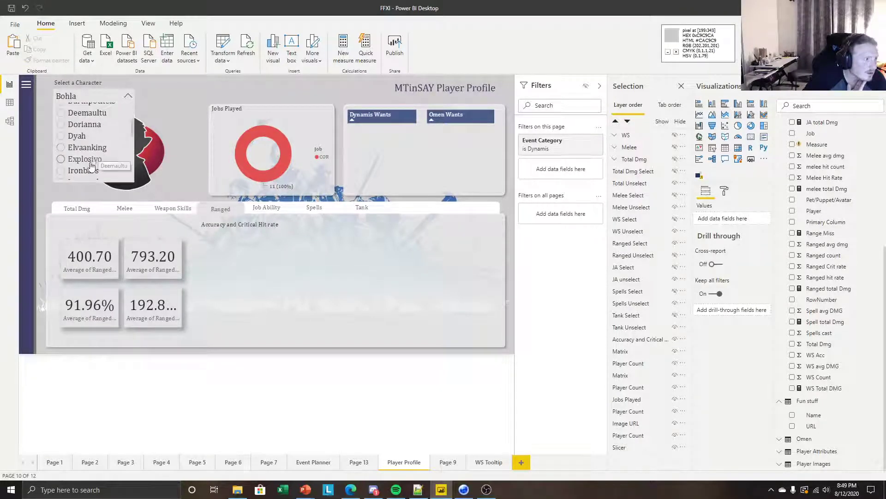
pyautogui.scroll(-4, 92, 166)
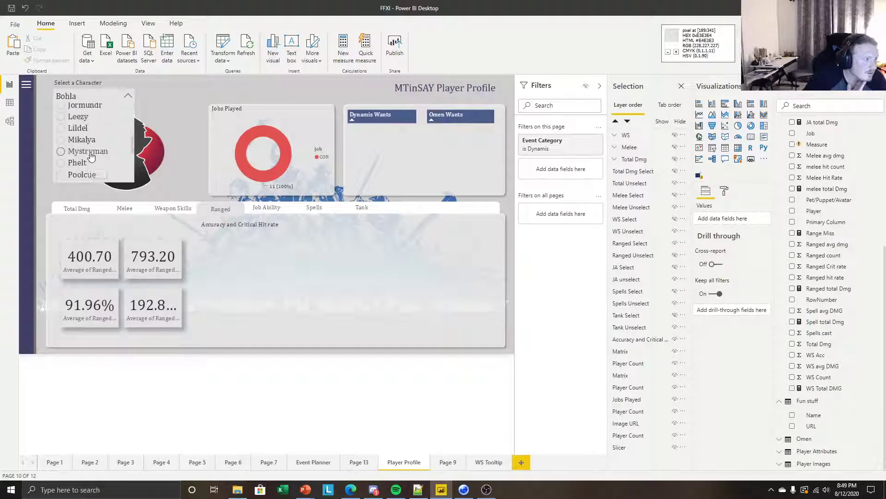
pyautogui.scroll(-6, 91, 157)
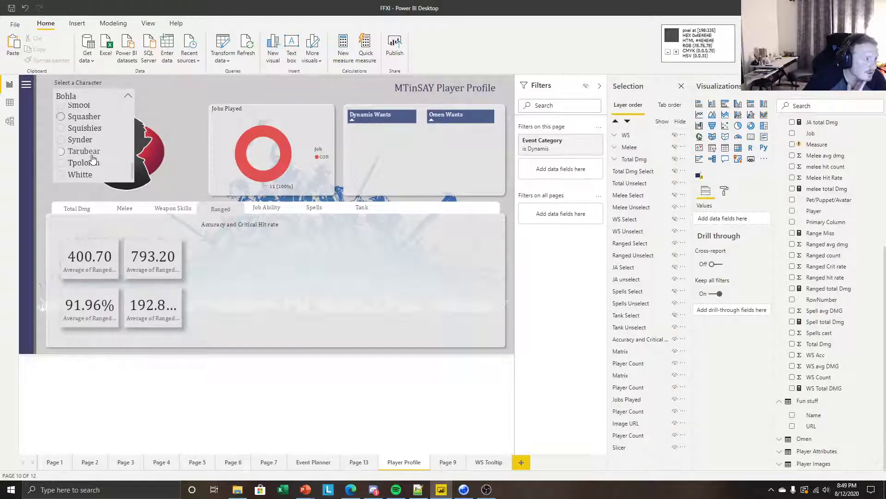
pyautogui.click(86, 162)
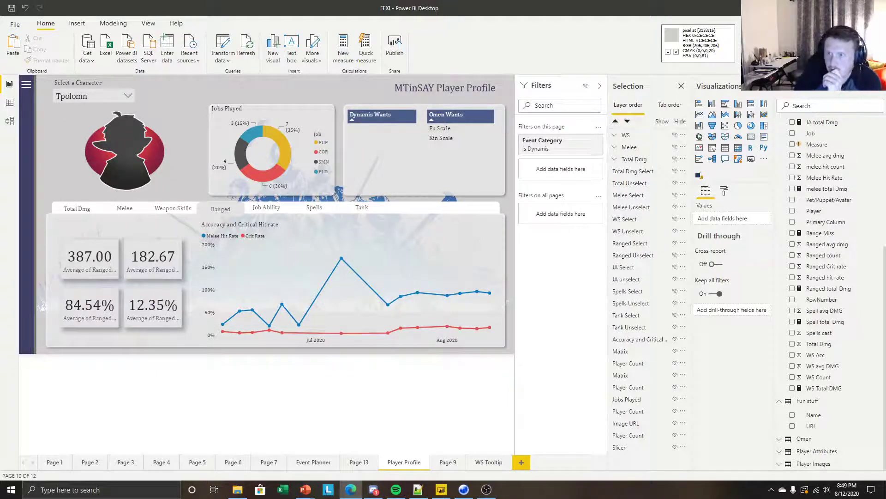
# Switch to the Event Stats sheet in Smartsheet and locate the Ranged Crit rate column
pyautogui.moveTo(885, 2); pyautogui.dragTo(568, 0)
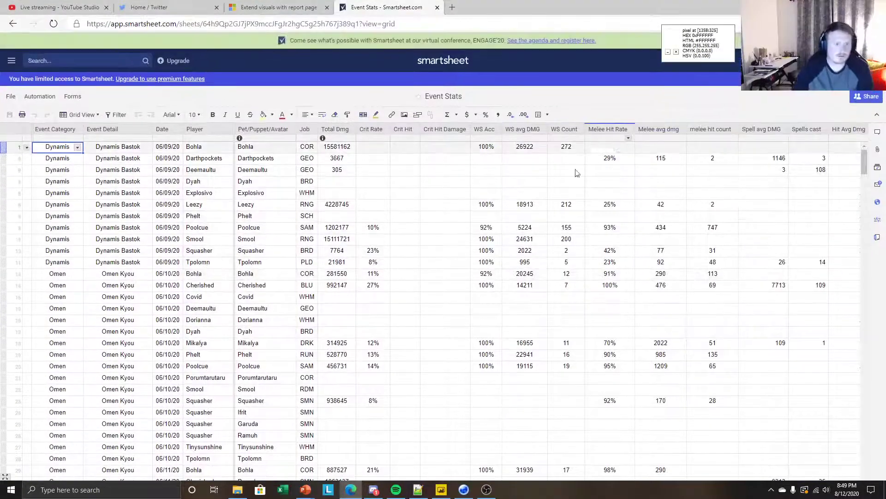
pyautogui.press('Right')
pyautogui.press('Right')
pyautogui.press('Right')
pyautogui.press('Right')
pyautogui.press('Right')
pyautogui.press('Right')
pyautogui.press('Right')
pyautogui.press('Right')
pyautogui.press('Right')
pyautogui.press('Right')
pyautogui.press('Right')
pyautogui.press('Right')
pyautogui.press('Right')
pyautogui.press('Right')
pyautogui.press('Right')
pyautogui.press('Right')
pyautogui.press('Right')
pyautogui.press('Right')
pyautogui.press('Right')
pyautogui.press('Right')
pyautogui.press('Right')
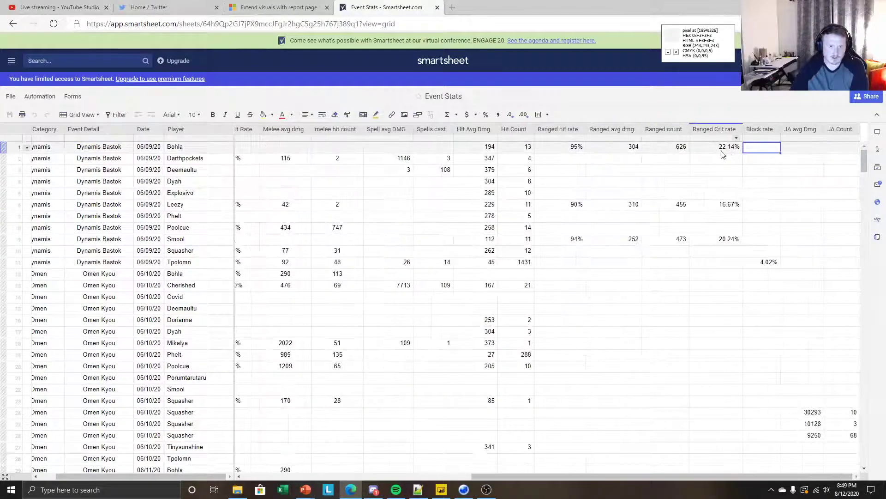
# Filter the sheet to rows where Ranged Crit rate is greater than 1
pyautogui.click(737, 139)
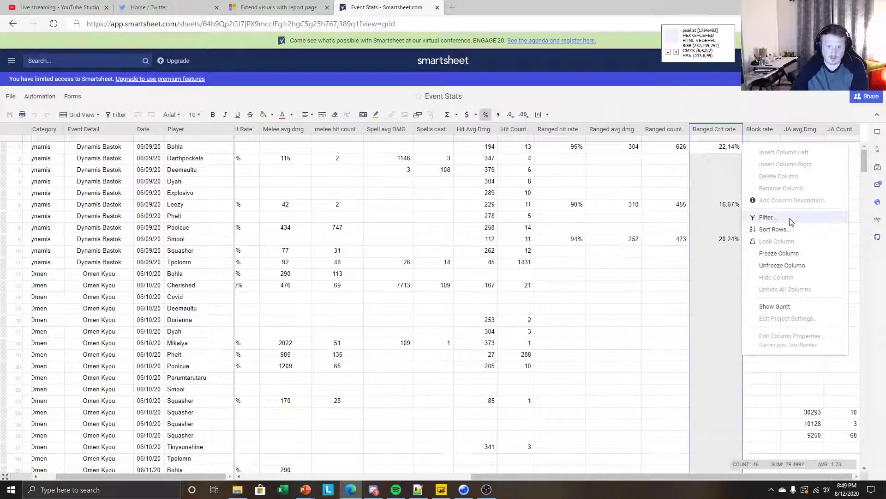
pyautogui.click(768, 217)
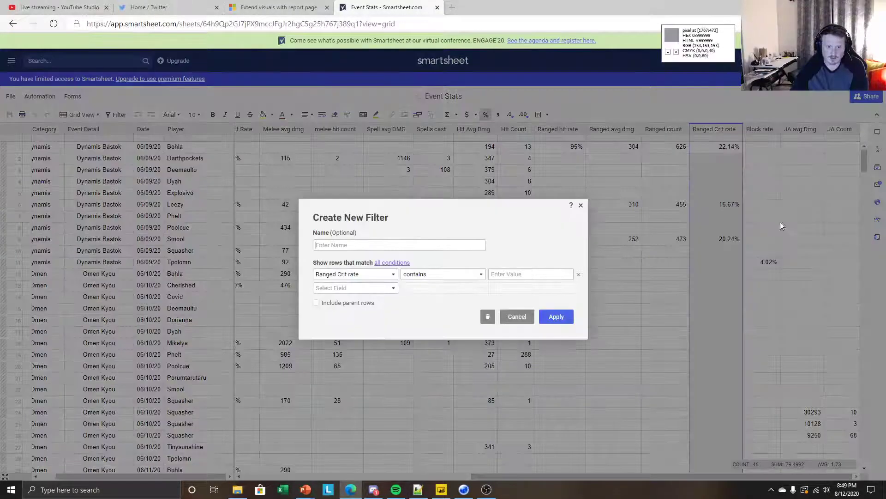
pyautogui.click(450, 274)
pyautogui.click(455, 298)
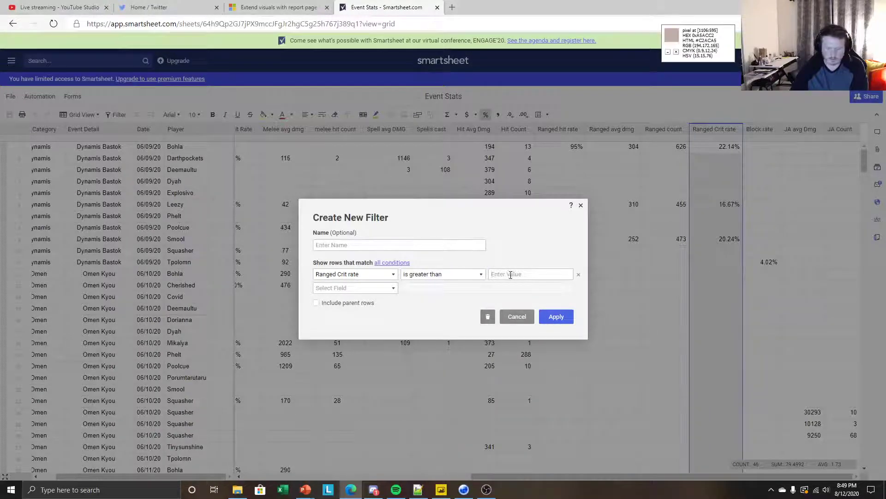
pyautogui.click(510, 274)
pyautogui.write('100')
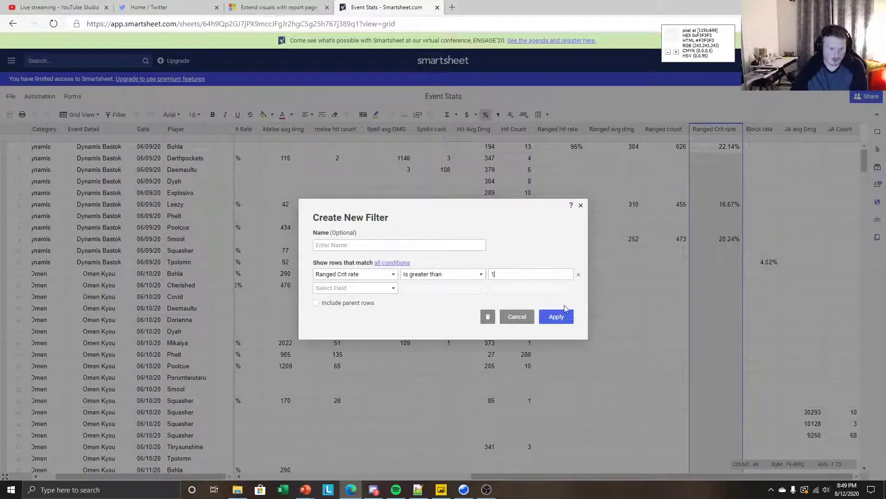
pyautogui.click(556, 316)
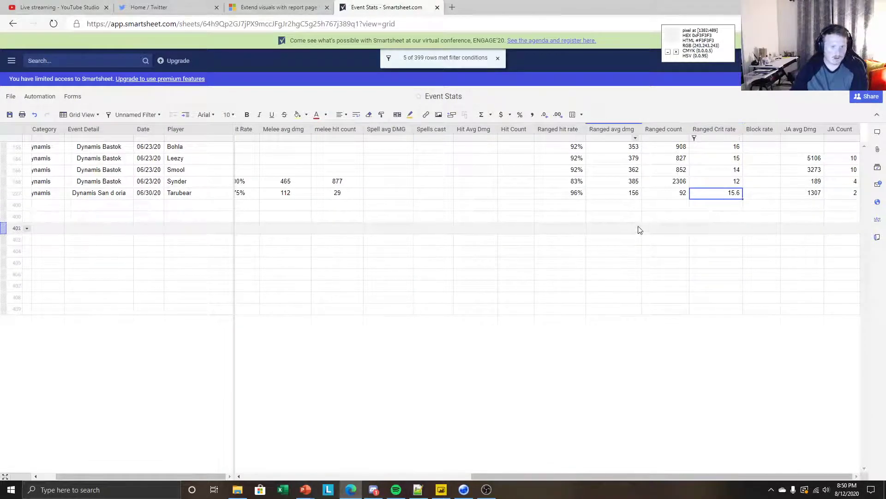
# Set the Ranged Crit rate in Tarubear's 06/30/20 row to 15.6%
pyautogui.write('1')
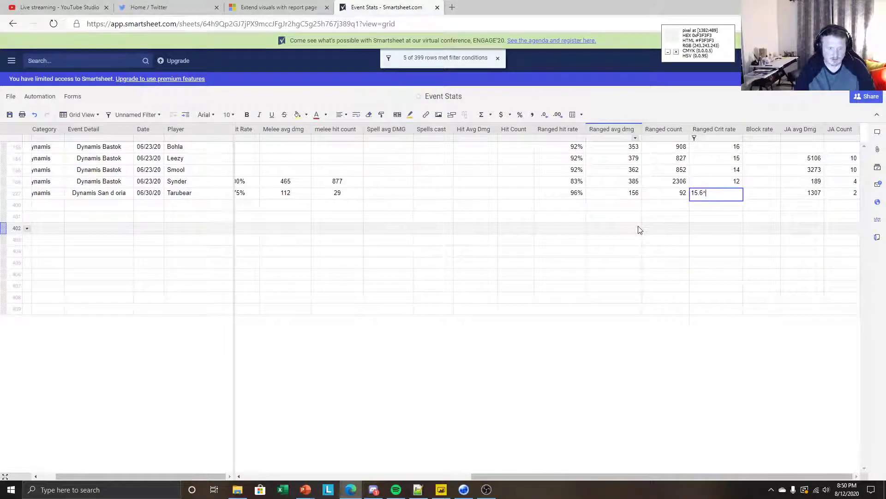
pyautogui.press('Up')
pyautogui.write('1')
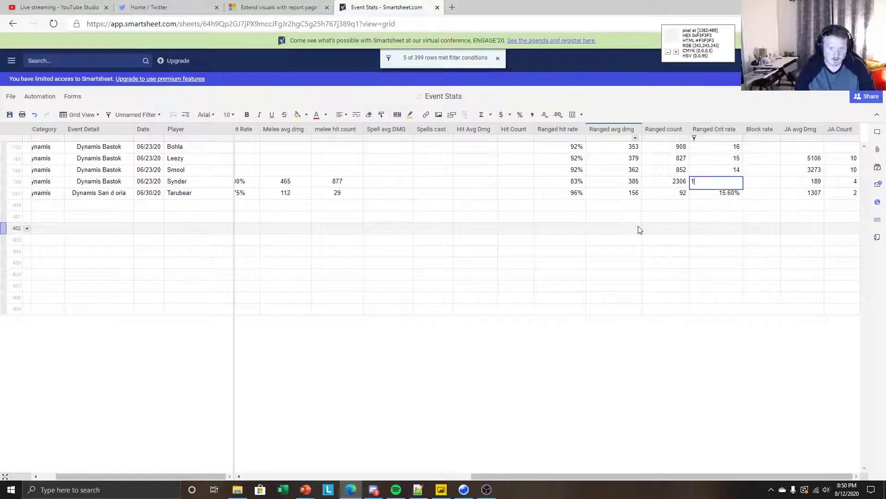
pyautogui.write('2$')
pyautogui.press('Up')
pyautogui.write('1')
pyautogui.press('Down')
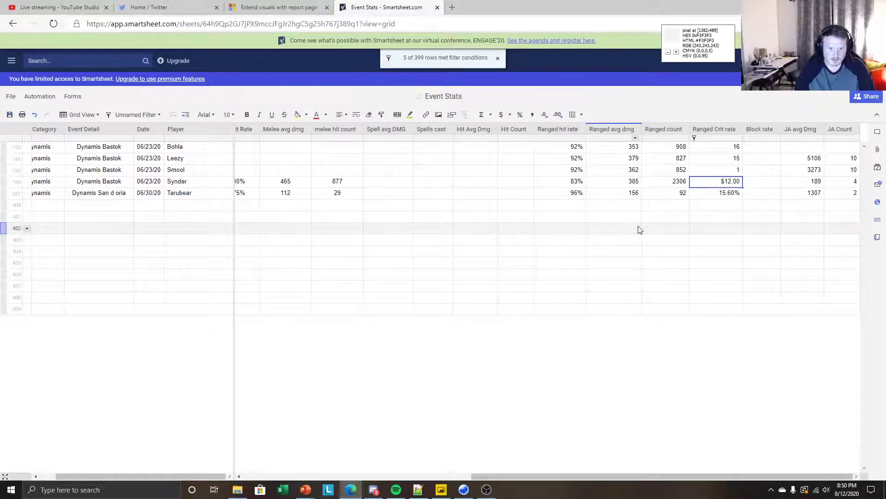
pyautogui.write('14')
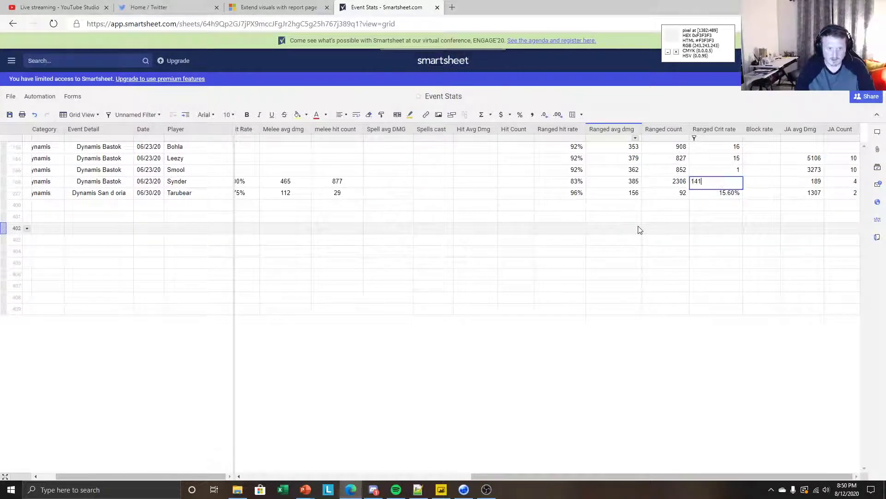
pyautogui.write('%')
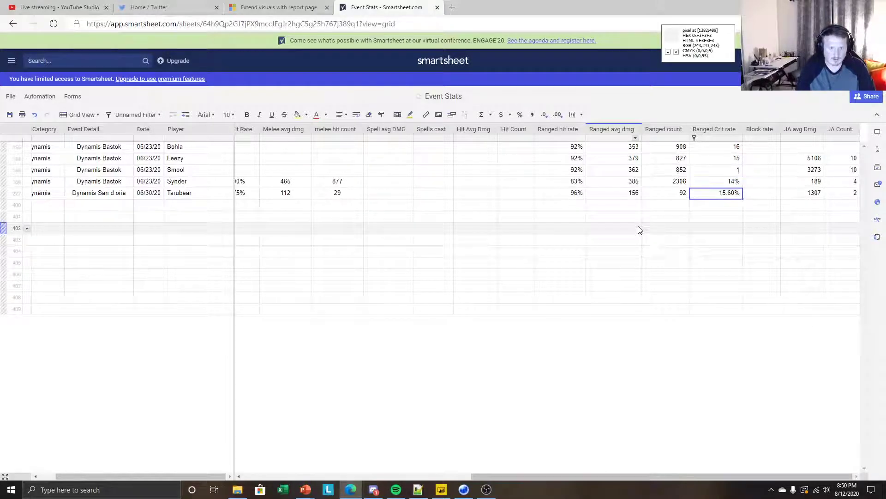
pyautogui.press('Up')
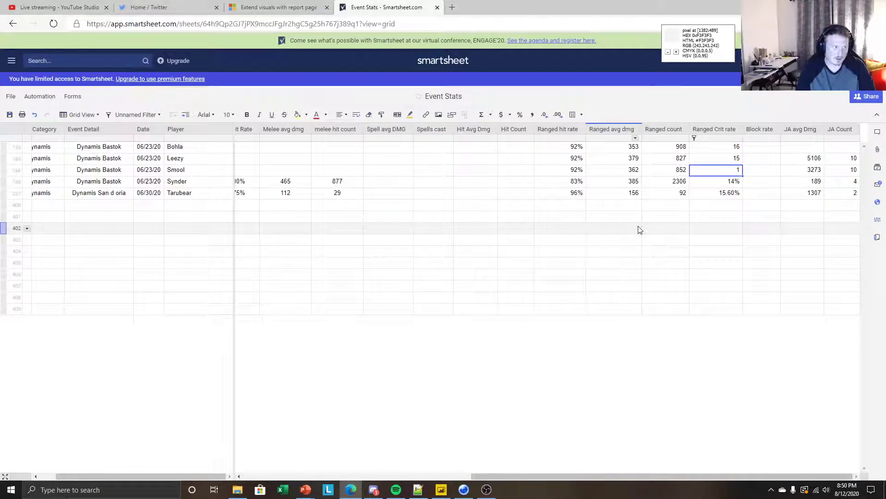
pyautogui.click(40, 117)
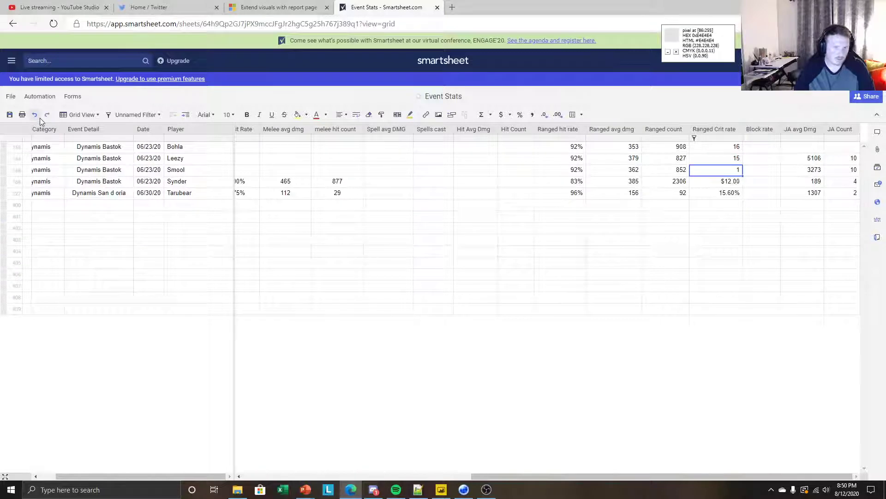
pyautogui.click(40, 118)
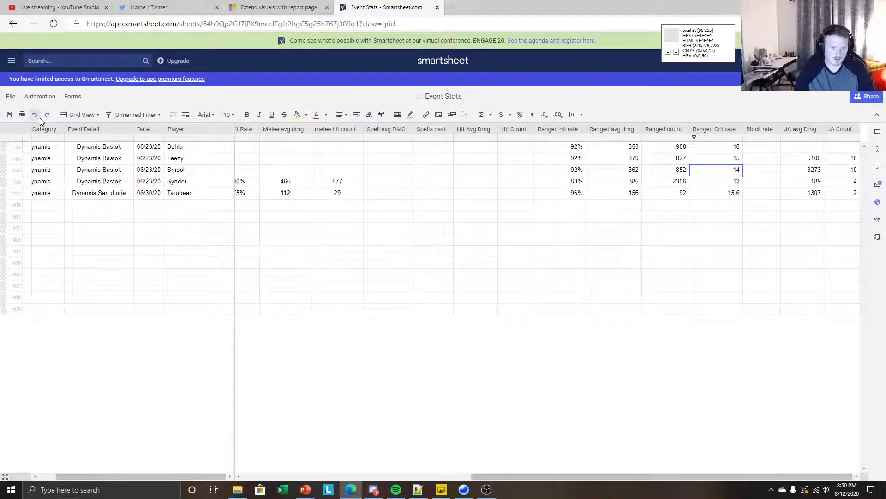
pyautogui.click(51, 117)
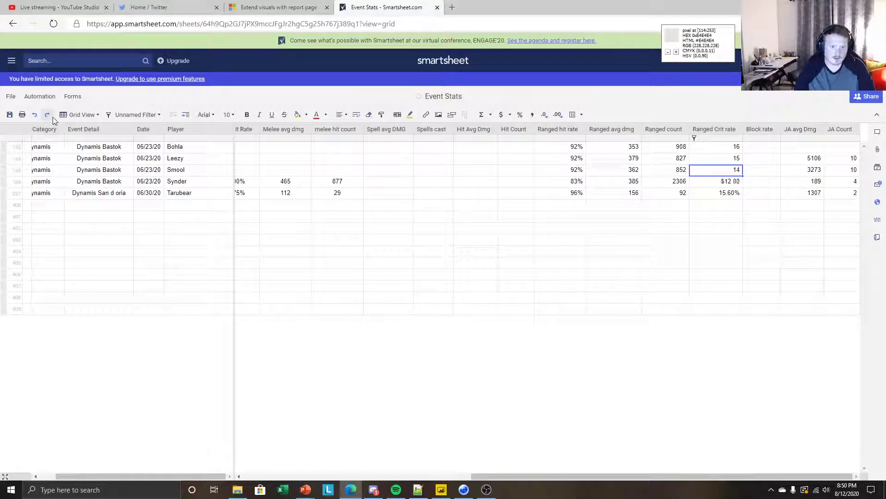
# Set the 06/23/20 Ranged Crit rates to 12% for Synder and 14% for Smool
pyautogui.click(709, 182)
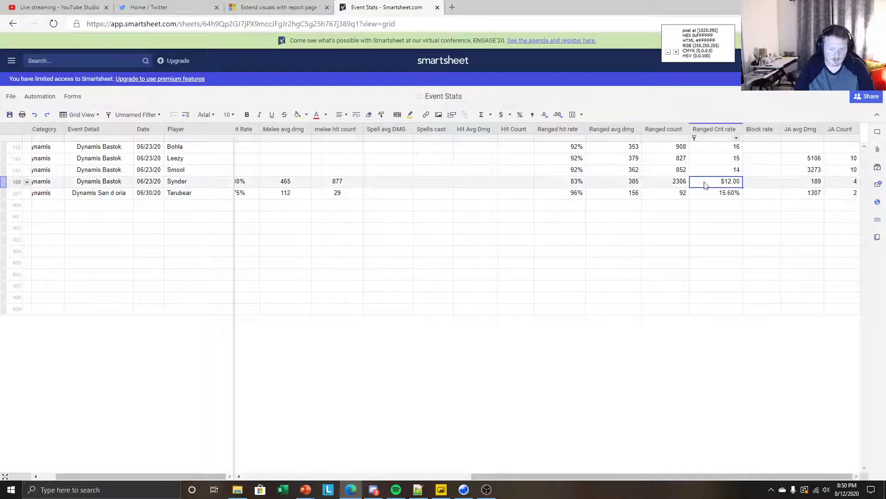
pyautogui.doubleClick(705, 182)
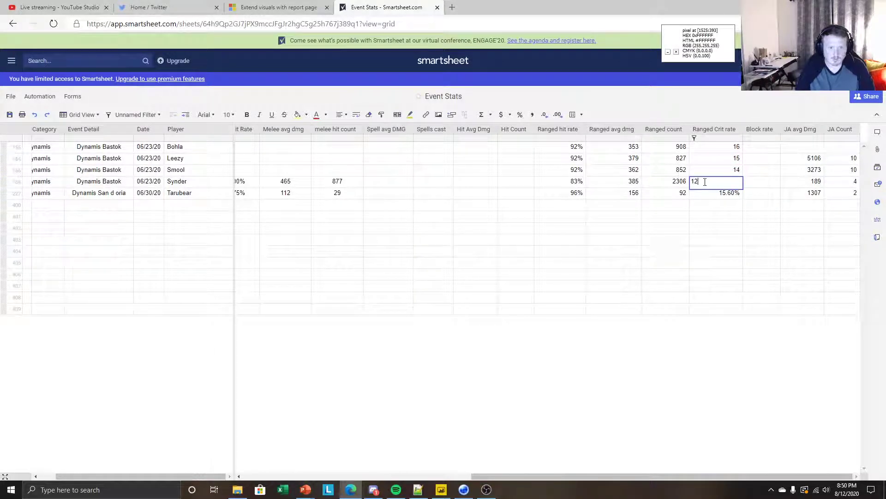
pyautogui.write('%')
pyautogui.hotkey('shift', 'Return')
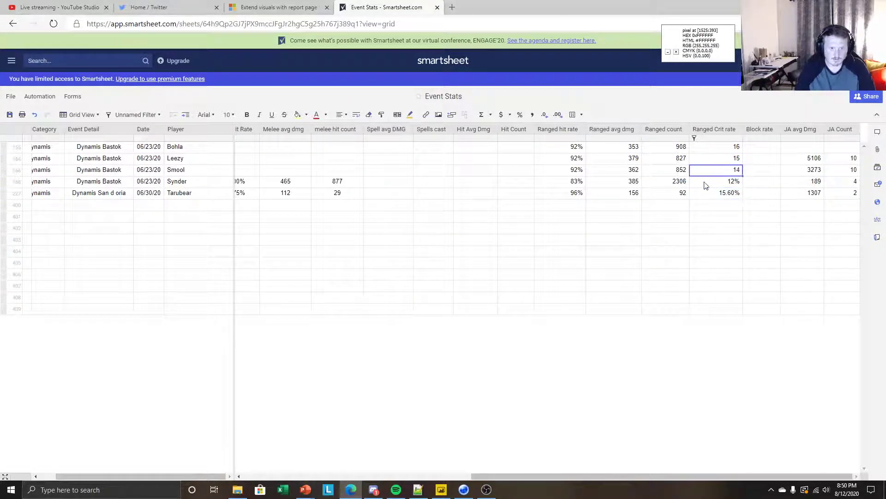
pyautogui.press('F2')
pyautogui.write('%')
pyautogui.hotkey('shift', 'Return')
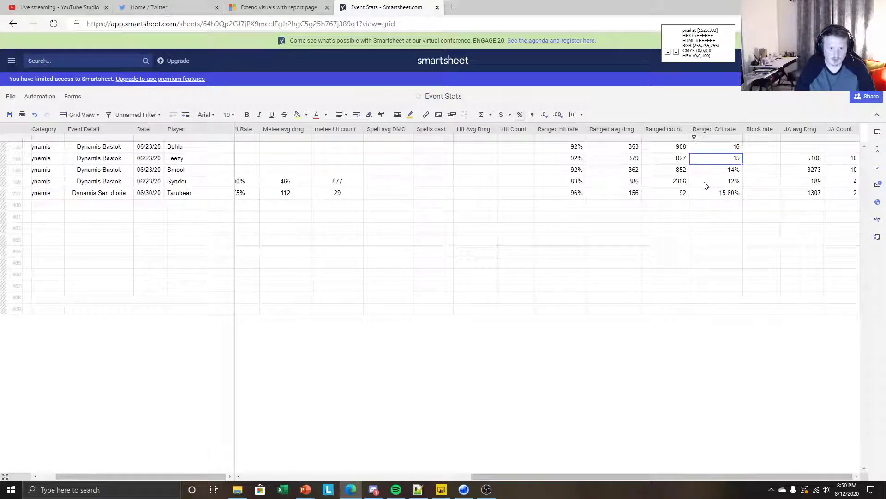
# Set the 06/23/20 Ranged Crit rates to 15% for Leezy and 16% for Bohla, and save the sheet
pyautogui.press('F2')
pyautogui.write('%')
pyautogui.hotkey('shift', 'Return')
pyautogui.press('F2')
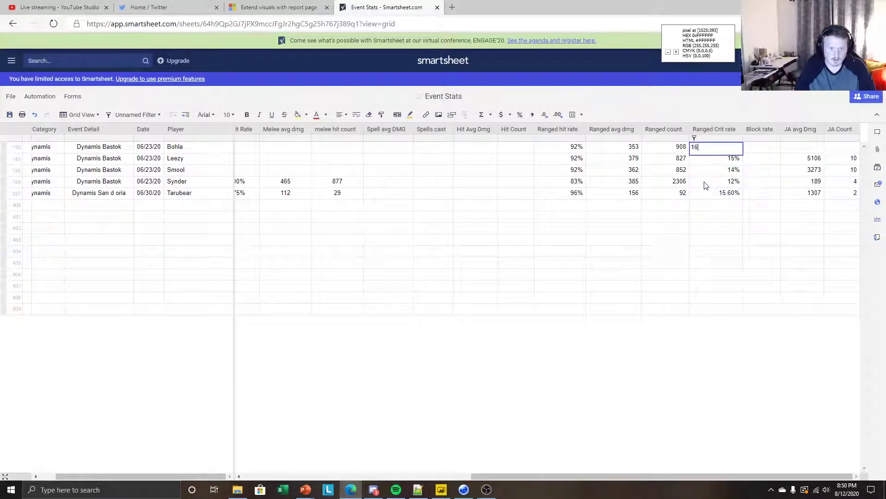
pyautogui.write('%')
pyautogui.press('Return')
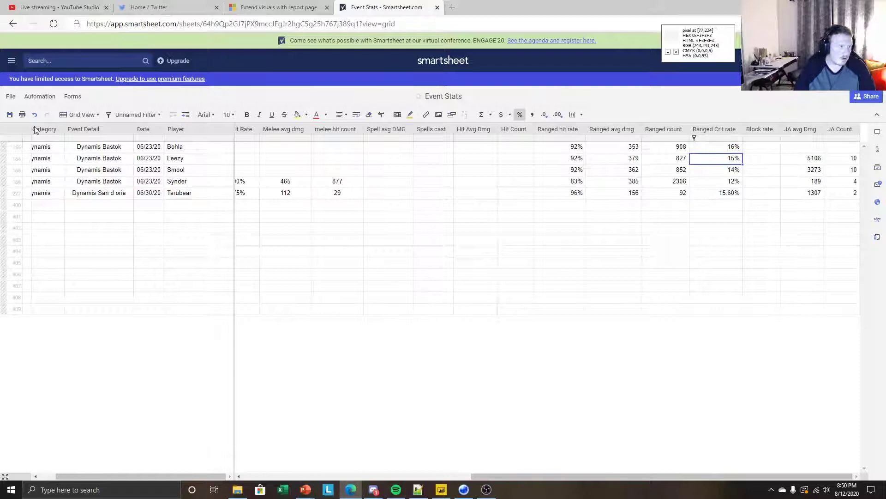
pyautogui.click(9, 115)
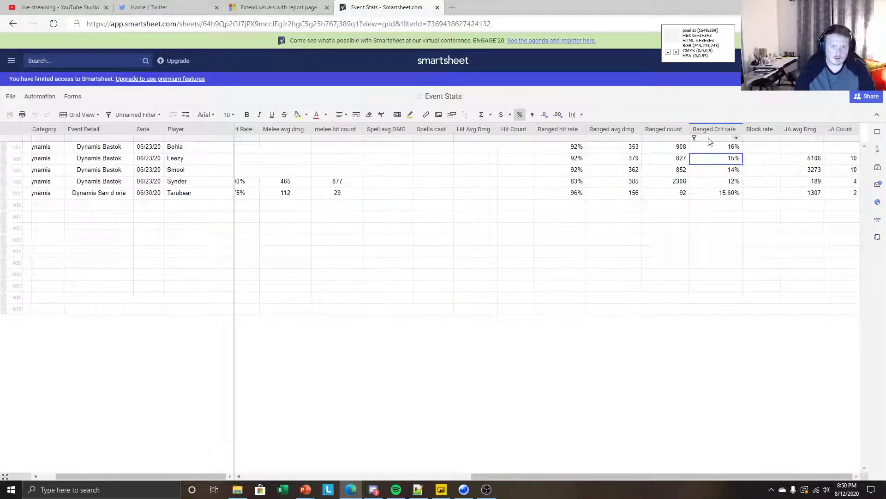
# Delete the unnamed Ranged Crit rate filter from the Event Stats sheet and save it
pyautogui.click(695, 138)
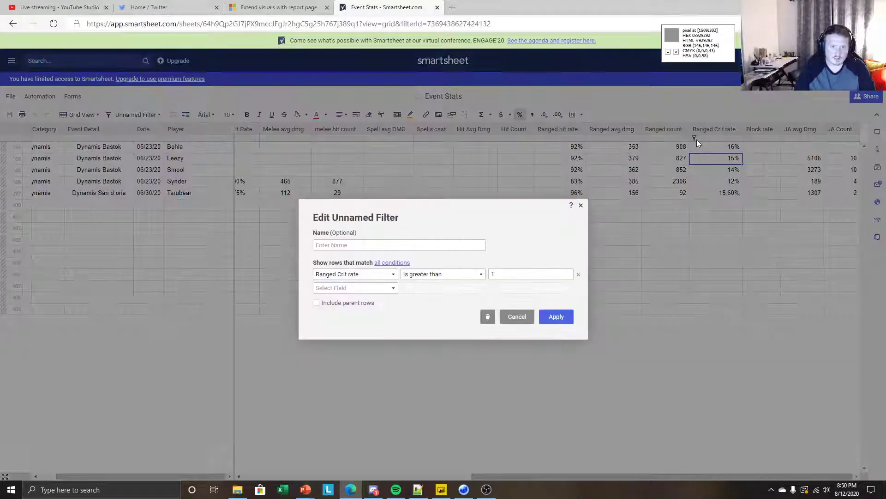
pyautogui.click(487, 319)
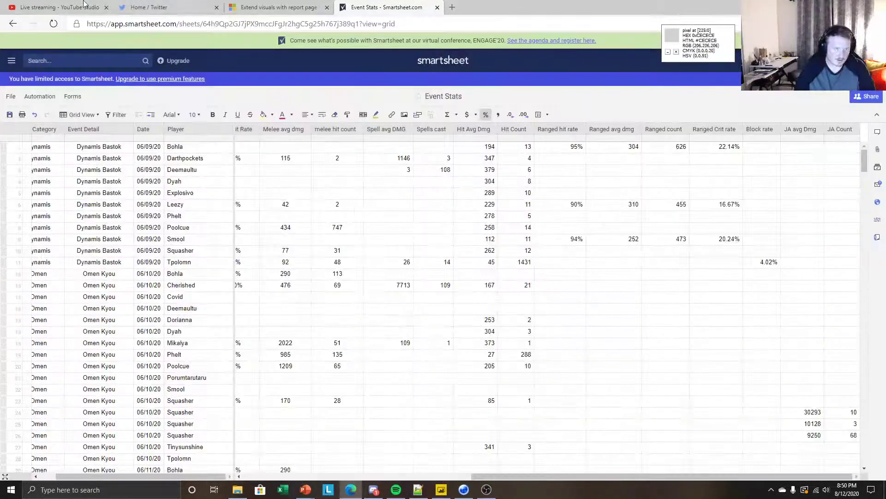
pyautogui.click(9, 114)
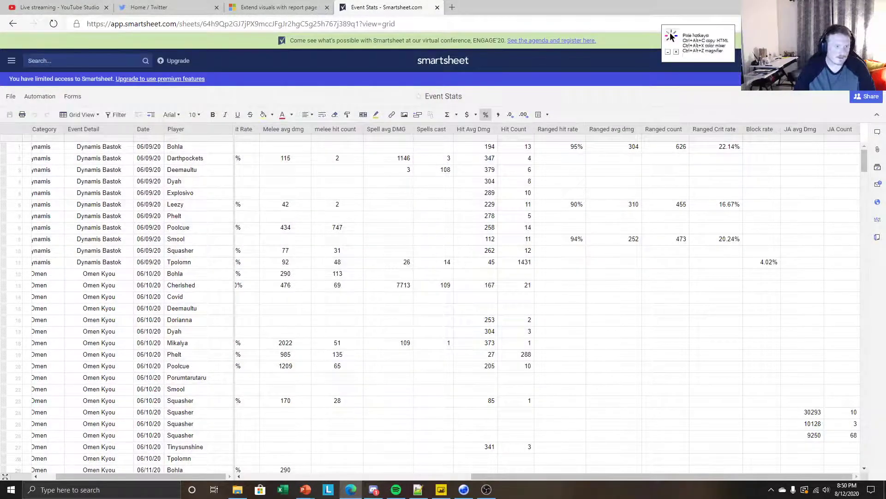
# Switch to Power BI Desktop, refresh the report data and select Bohla in the character slicer
pyautogui.hotkey('alt', 'Tab')
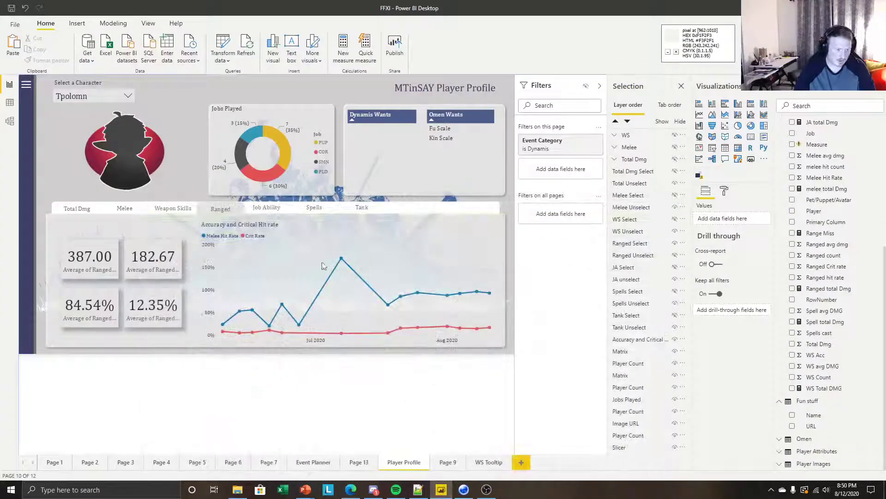
pyautogui.click(246, 48)
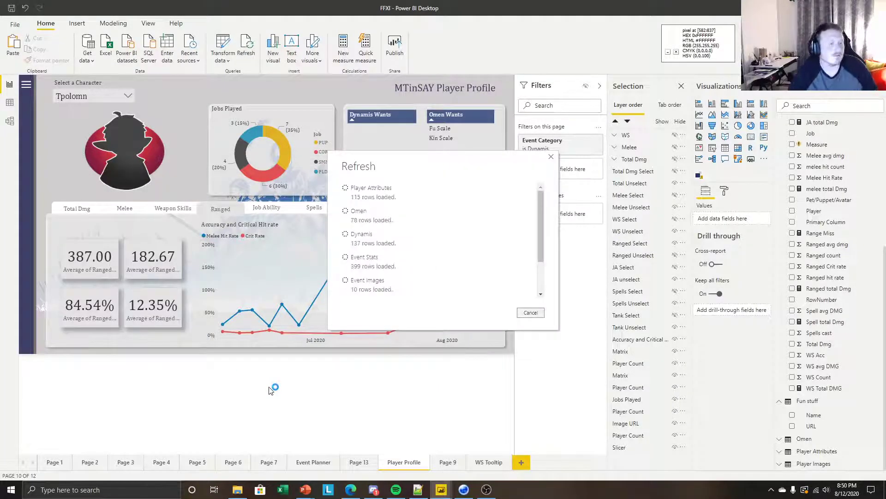
pyautogui.click(99, 98)
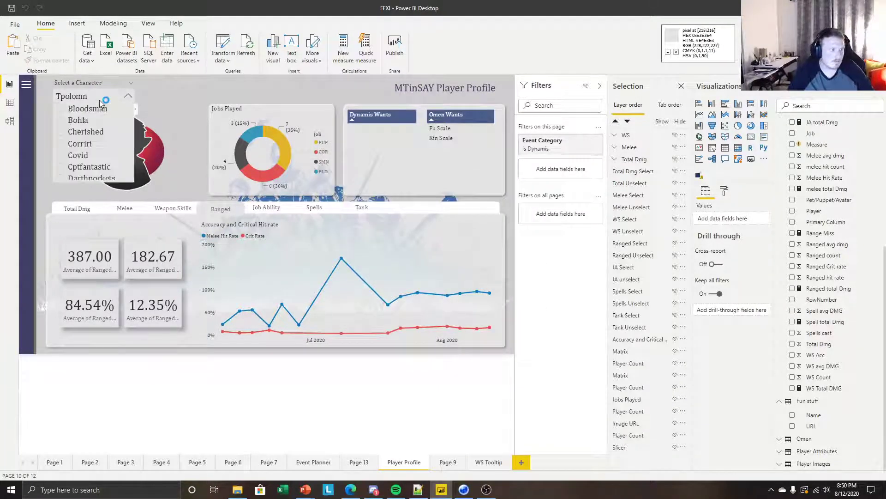
pyautogui.scroll(-3, 92, 141)
pyautogui.scroll(6, 90, 139)
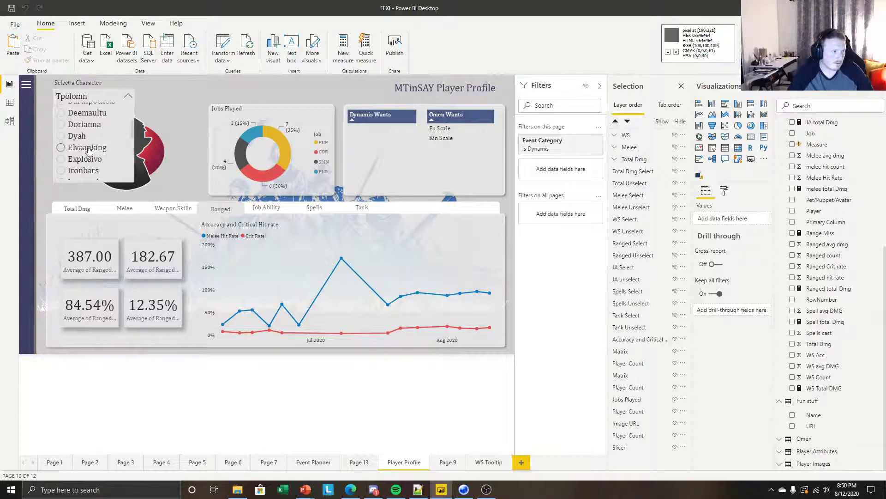
pyautogui.click(78, 120)
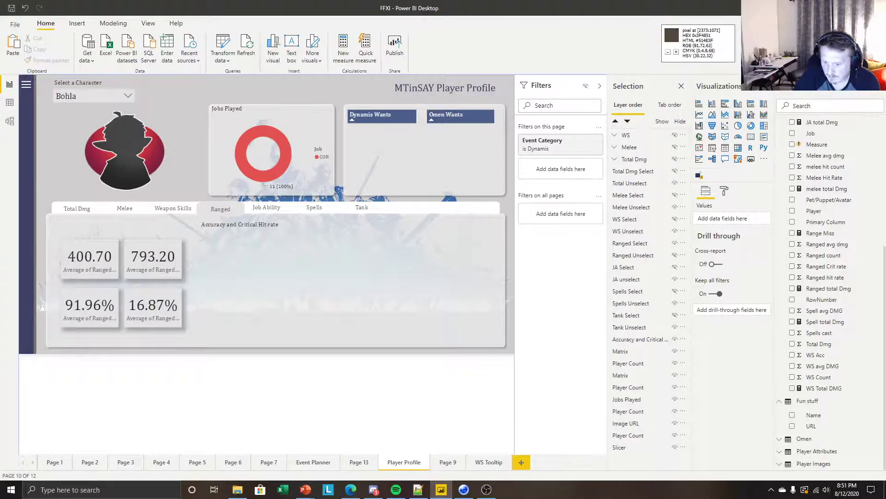
pyautogui.hotkey('alt', 'Tab')
pyautogui.moveTo(554, 4); pyautogui.dragTo(885, 6)
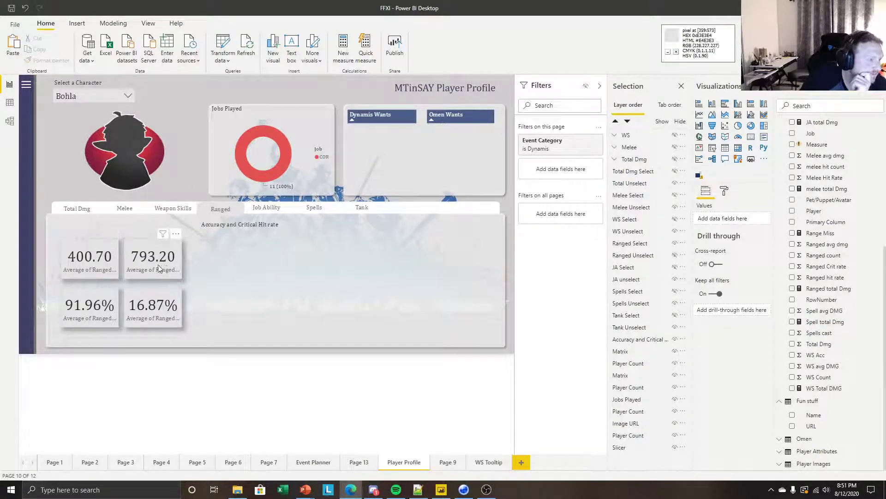
# Rename the average ranged damage card's field to "Ranged Avg Dmg"
pyautogui.click(90, 272)
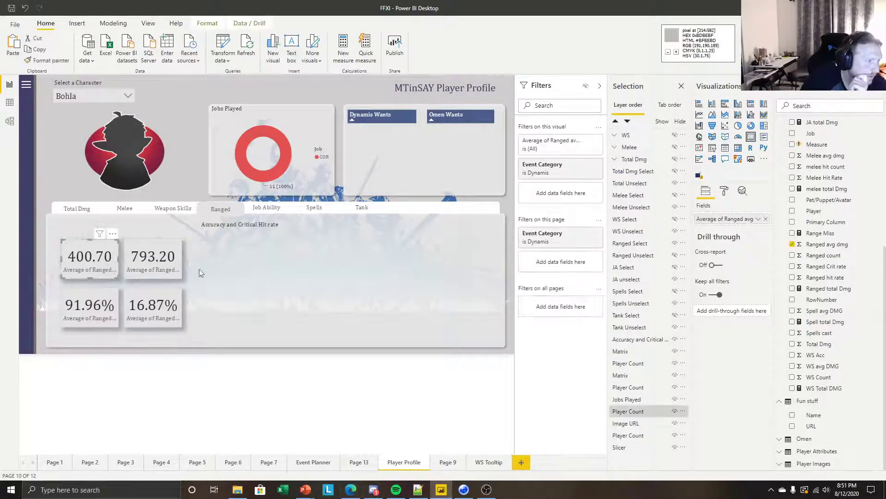
pyautogui.click(730, 224)
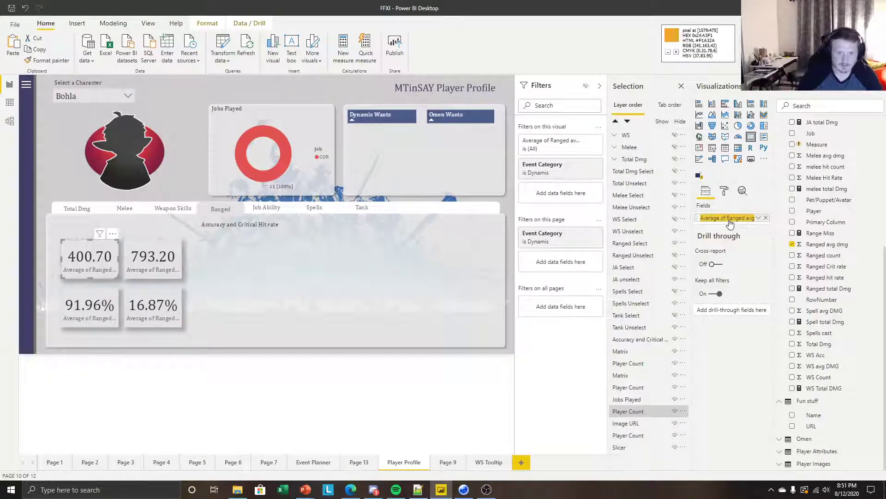
pyautogui.write('Ranged Avg Dm')
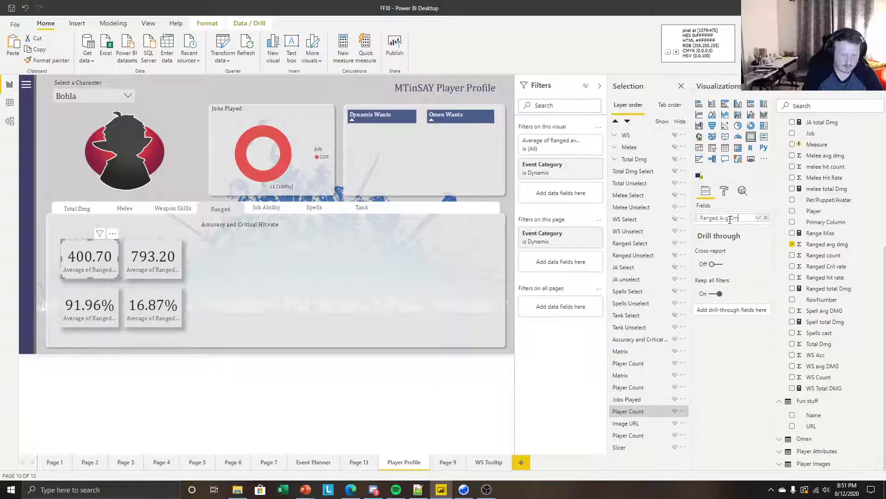
pyautogui.write('g')
pyautogui.press('Return')
# Rename the average Ranged count card's field to "Ranged Att count" so the label fits the card
pyautogui.click(152, 259)
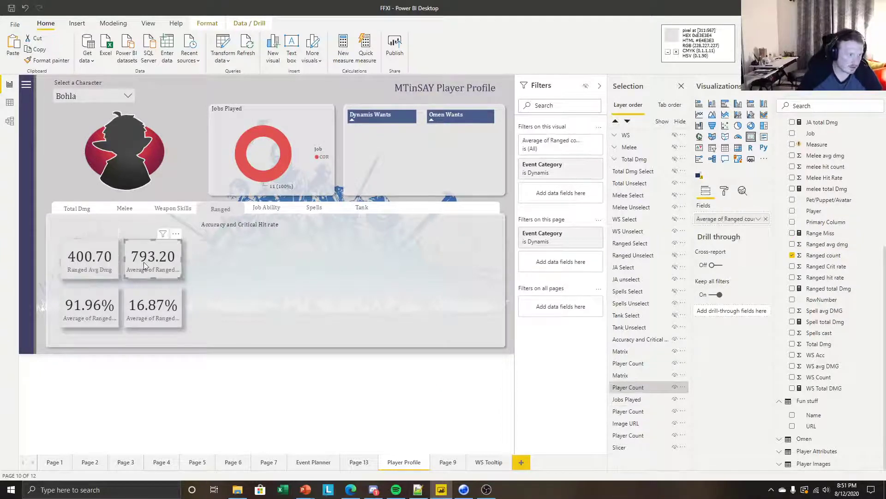
pyautogui.doubleClick(710, 219)
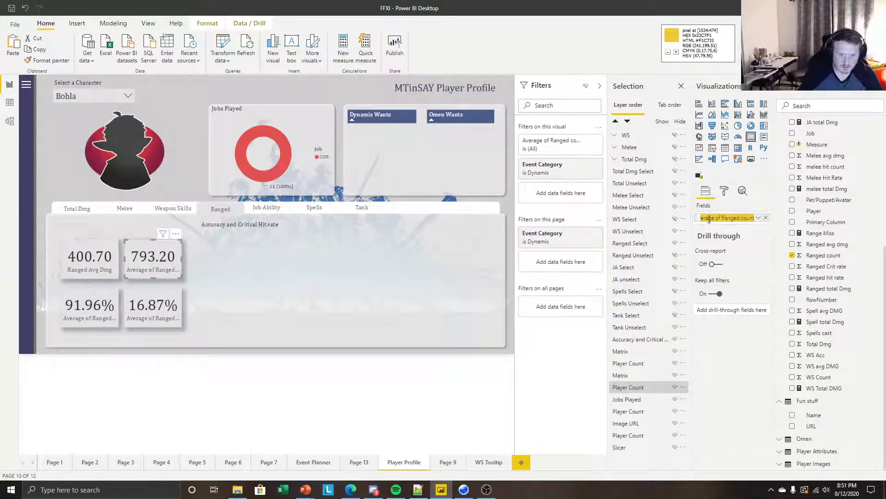
pyautogui.write('Ranged Attack co')
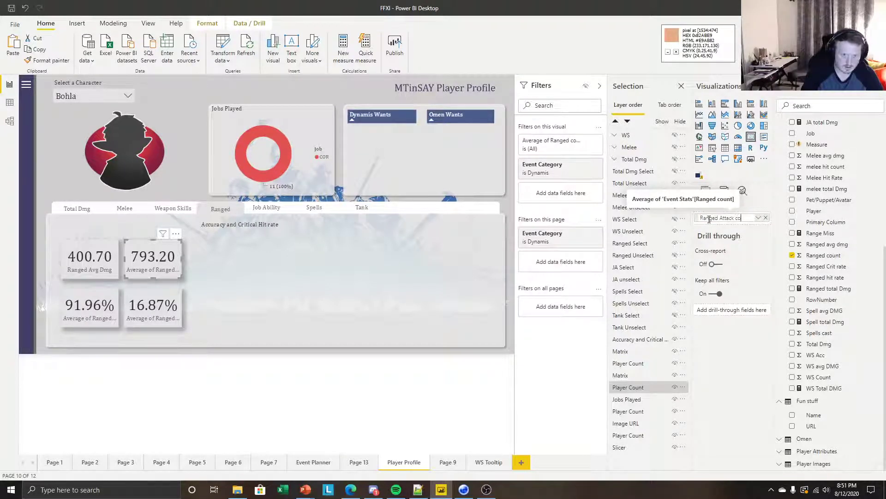
pyautogui.press('Return')
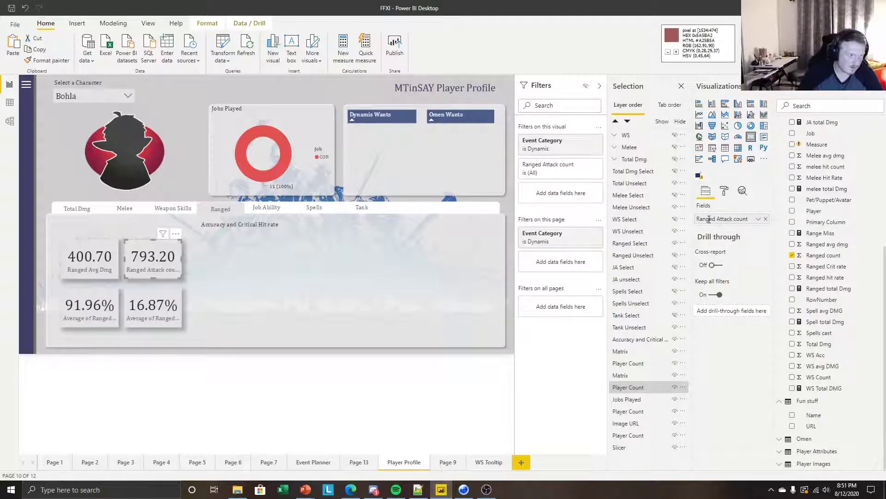
pyautogui.doubleClick(709, 219)
pyautogui.click(741, 218)
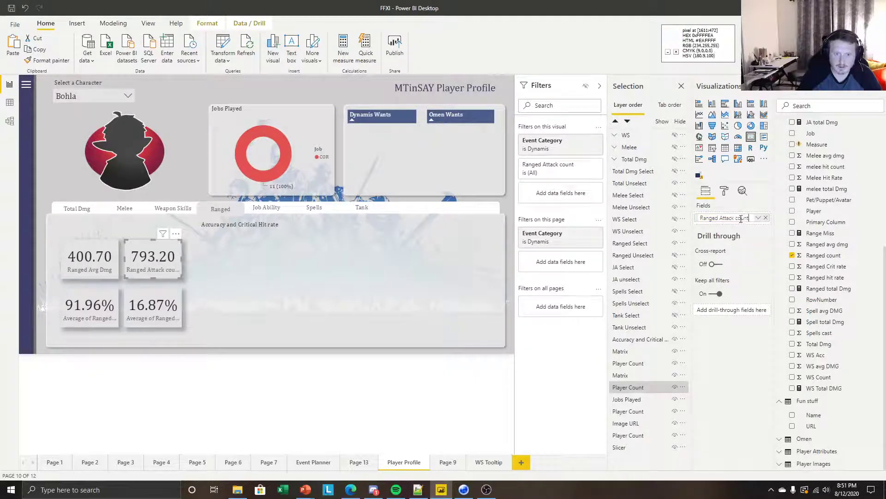
pyautogui.press('BackSpace')
pyautogui.press('BackSpace')
pyautogui.press('BackSpace')
pyautogui.press('Return')
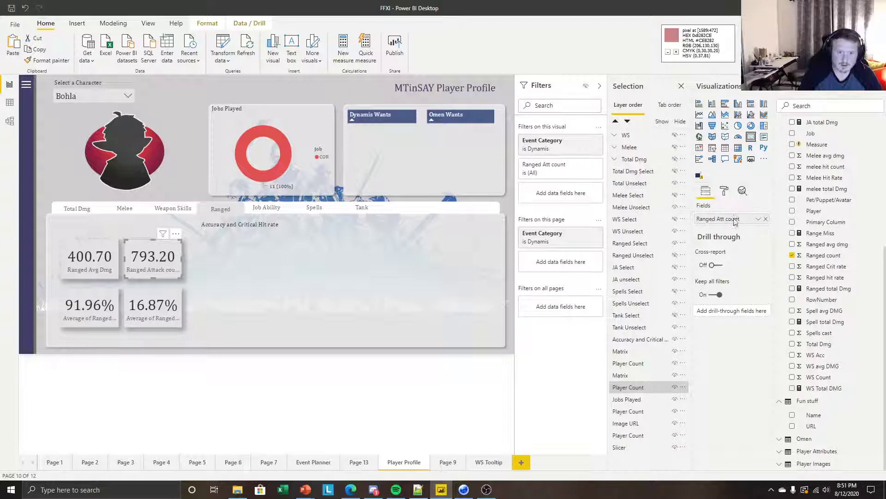
# Rename the average Ranged hit rate card's field to "Ranged Acc"
pyautogui.click(96, 321)
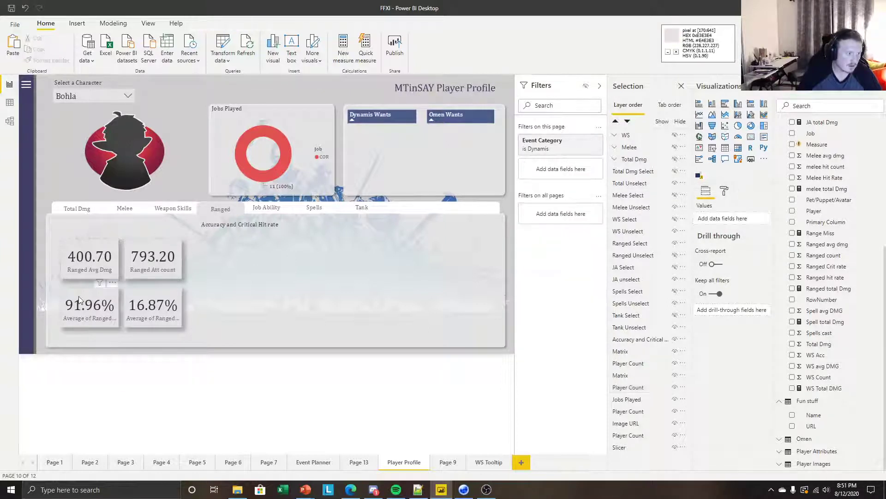
pyautogui.doubleClick(741, 217)
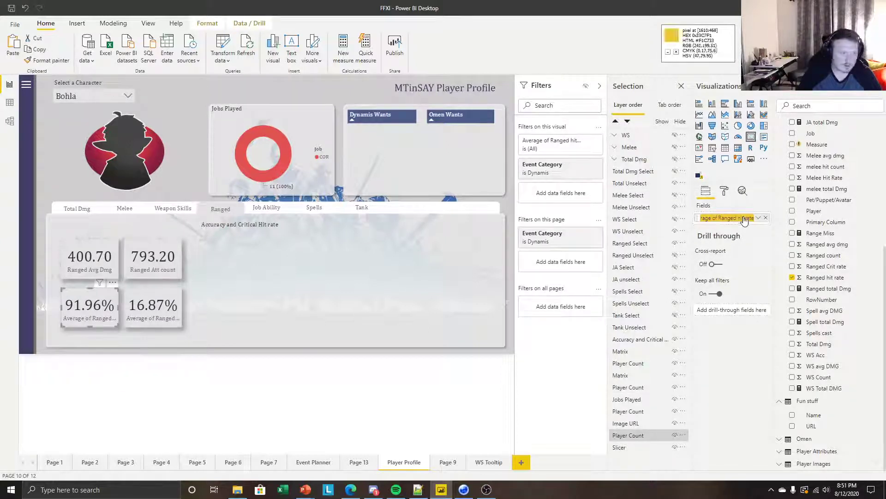
pyautogui.press('End')
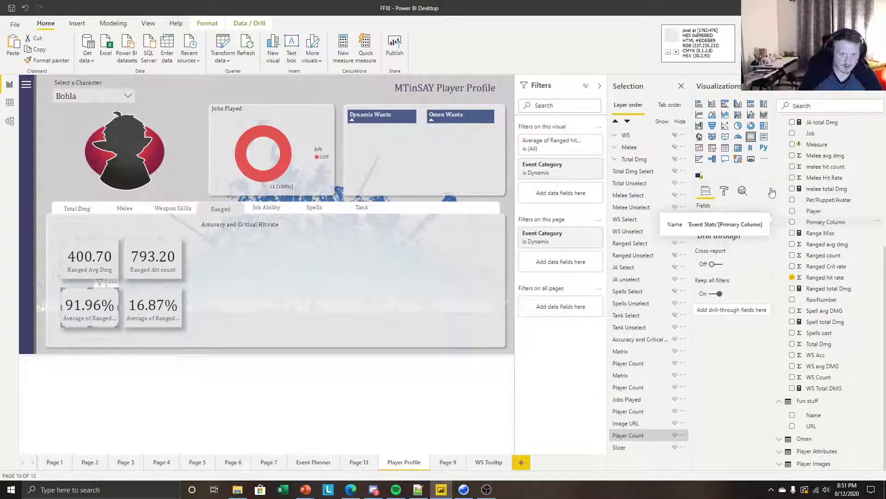
pyautogui.write('Ranged Acc')
pyautogui.press('Return')
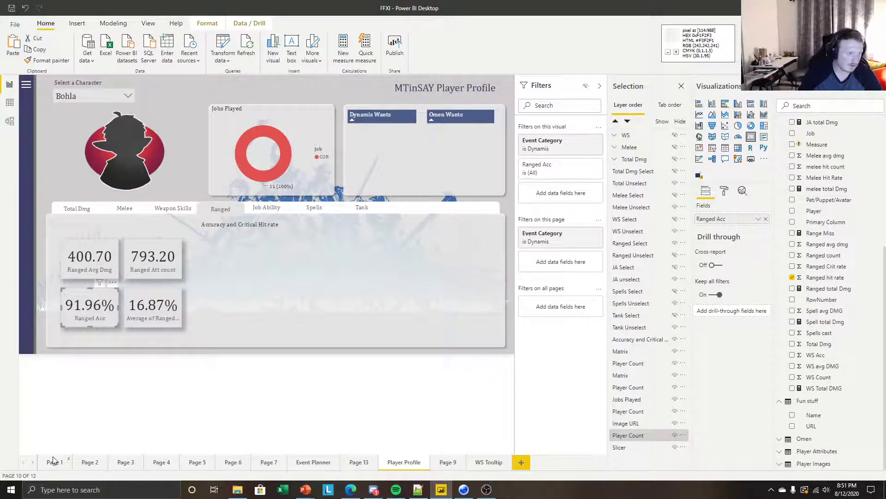
# Rename the average Ranged Crit rate card's field to "Ranged crit rate"
pyautogui.click(153, 307)
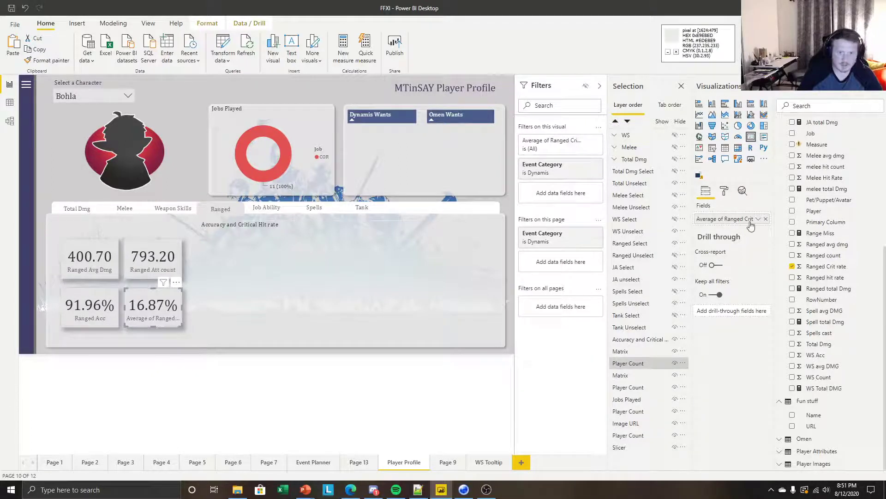
pyautogui.doubleClick(750, 221)
pyautogui.write('Range')
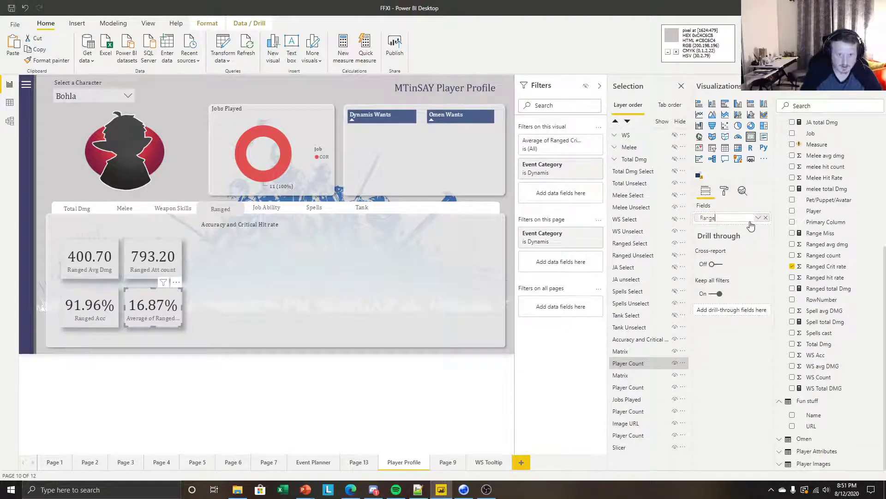
pyautogui.write('d crit rate')
pyautogui.press('Return')
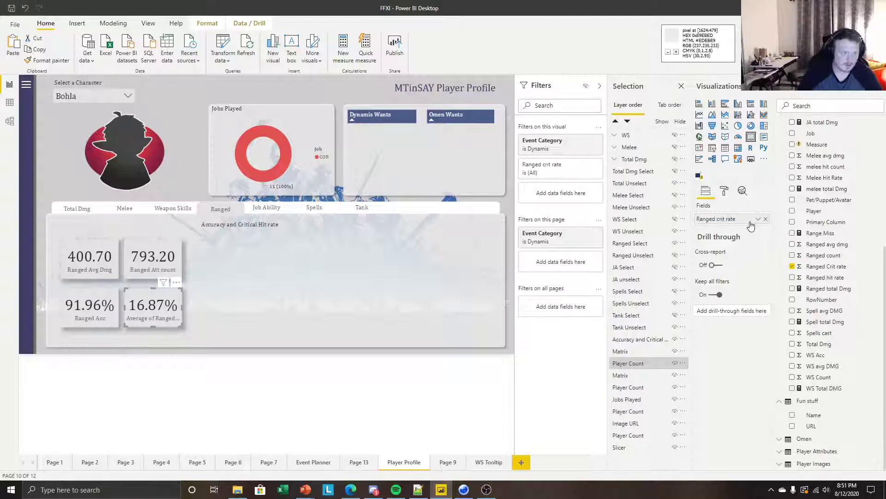
pyautogui.click(253, 369)
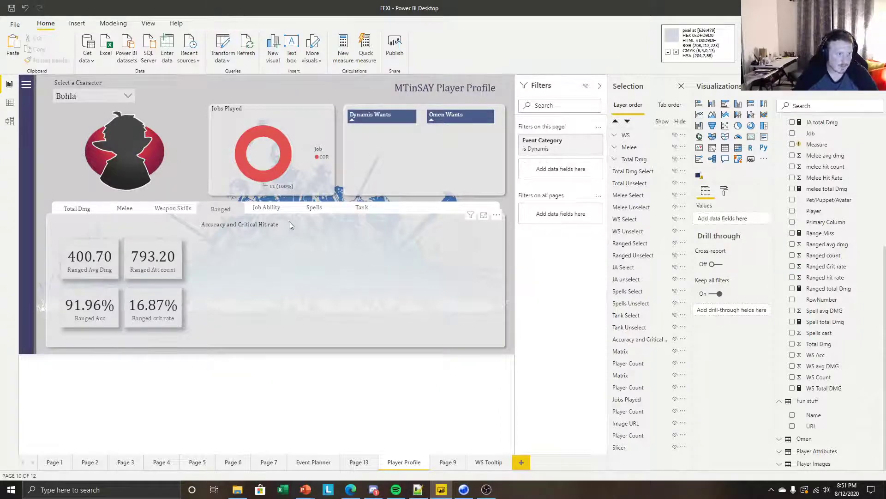
# Replace Melee Hit Rate and Crit Rate in the Accuracy and Critical Hit rate line chart with Ranged hit rate and Ranged Crit rate
pyautogui.click(291, 222)
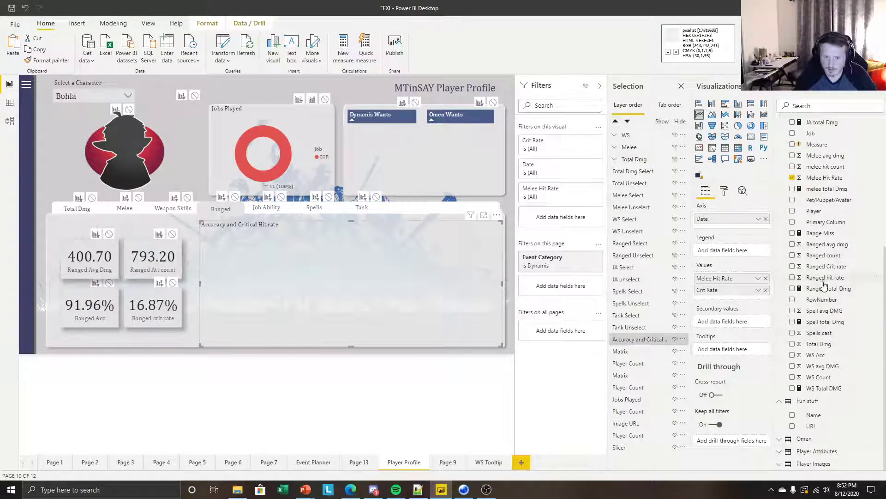
pyautogui.moveTo(826, 282); pyautogui.dragTo(768, 282)
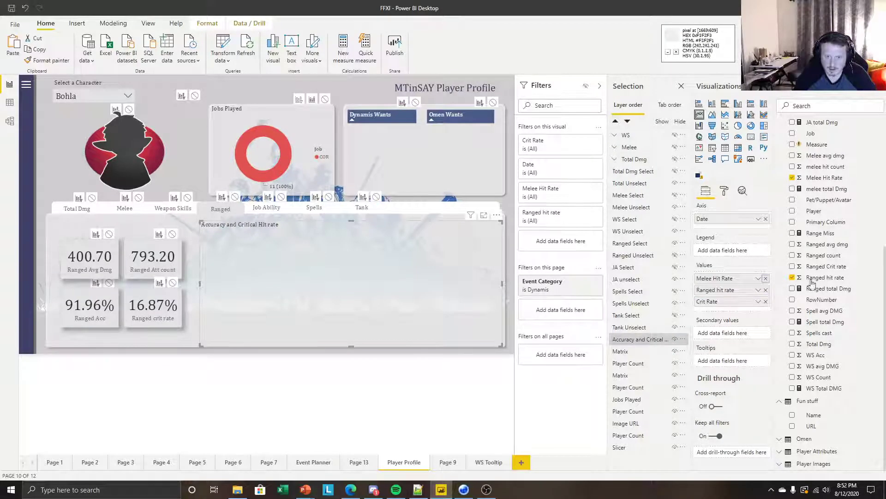
pyautogui.moveTo(827, 269); pyautogui.dragTo(755, 296)
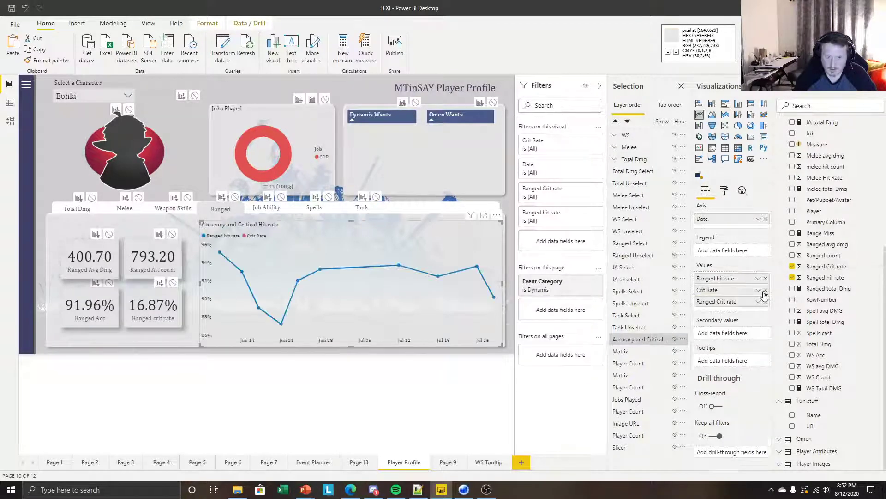
pyautogui.click(765, 291)
pyautogui.click(309, 396)
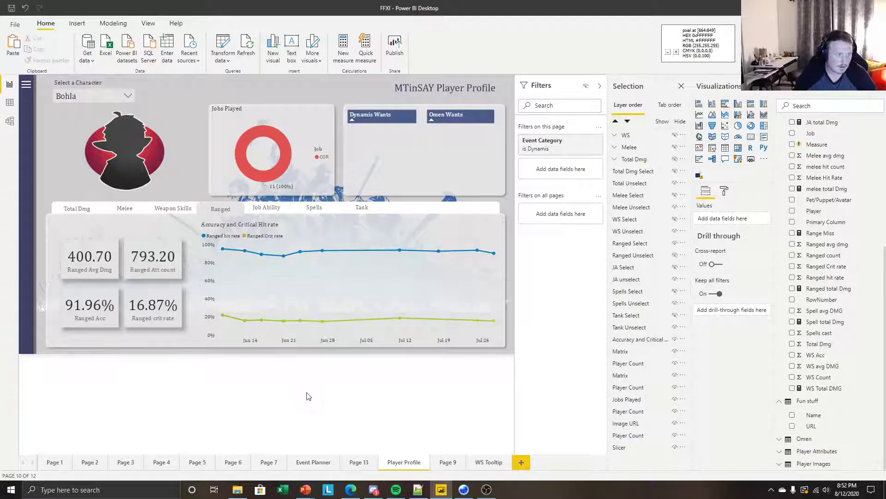
# Change the data color of Ranged Crit rate in the Accuracy and Critical Hit rate line chart from the green to yellow
pyautogui.click(376, 234)
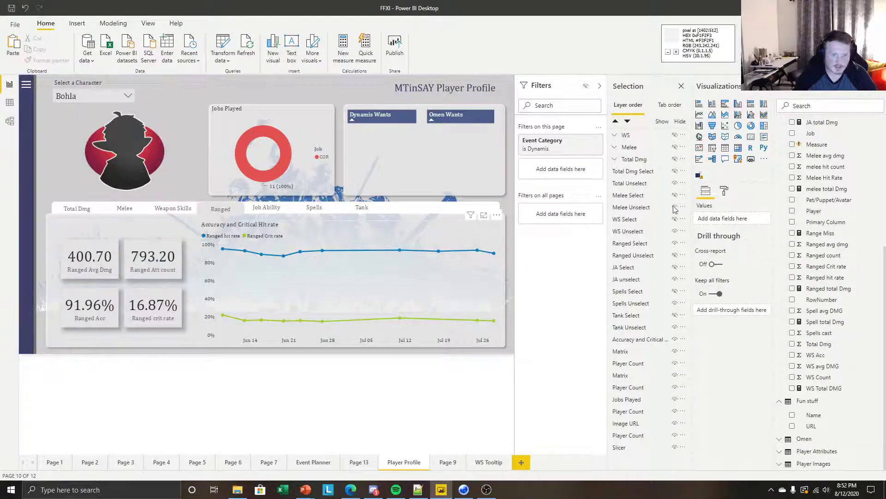
pyautogui.click(725, 191)
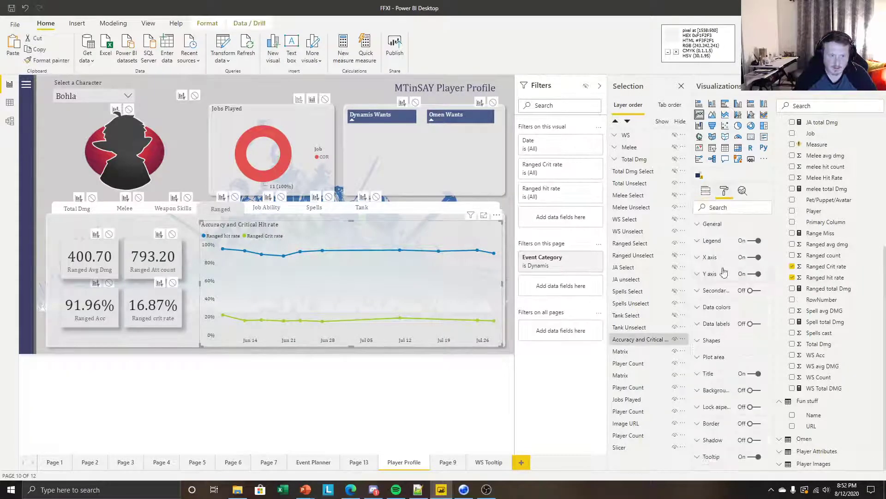
pyautogui.click(716, 309)
pyautogui.click(711, 368)
pyautogui.click(737, 391)
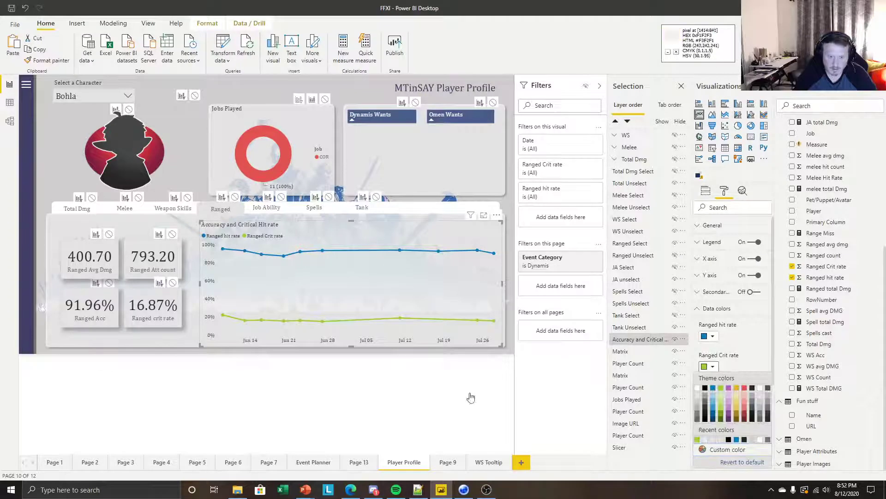
pyautogui.click(304, 400)
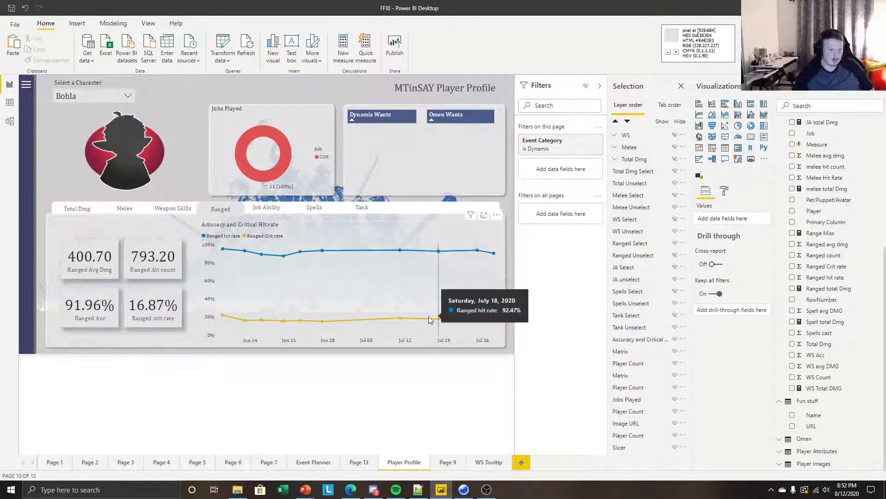
pyautogui.moveTo(476, 319)
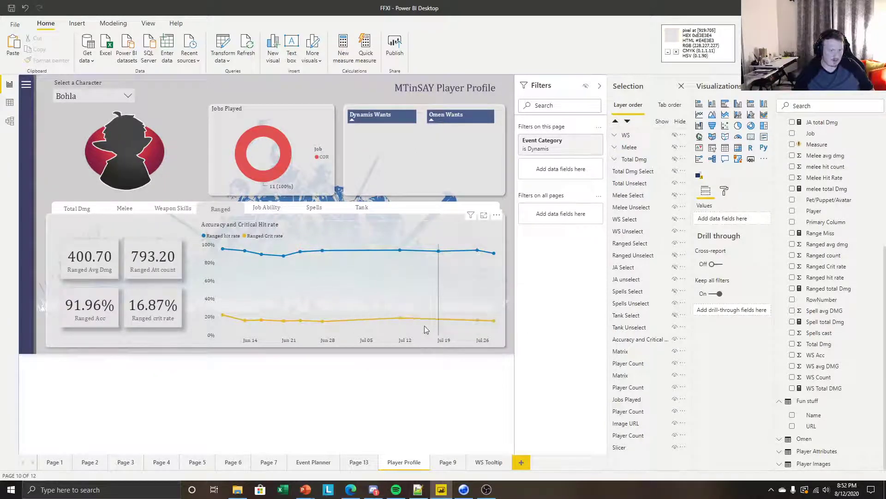
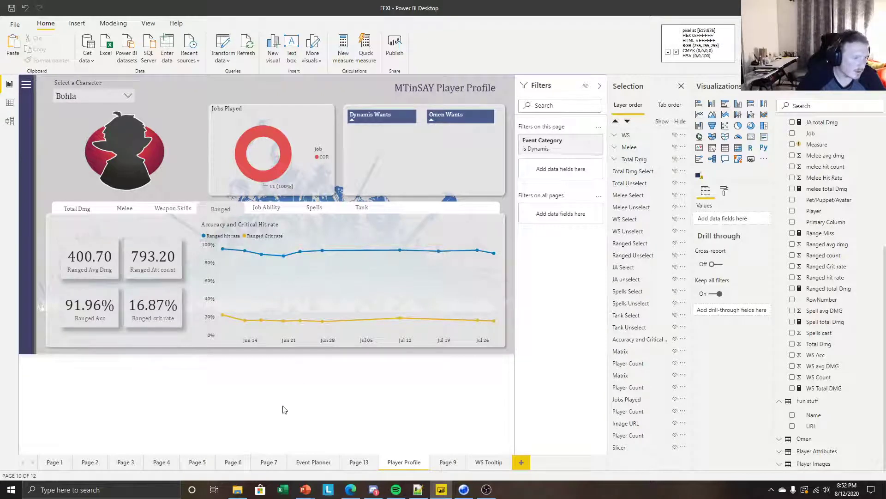
# Set the line chart's title text to "Ranged Accuracy and Critical Hit rate"
pyautogui.click(724, 191)
pyautogui.click(710, 378)
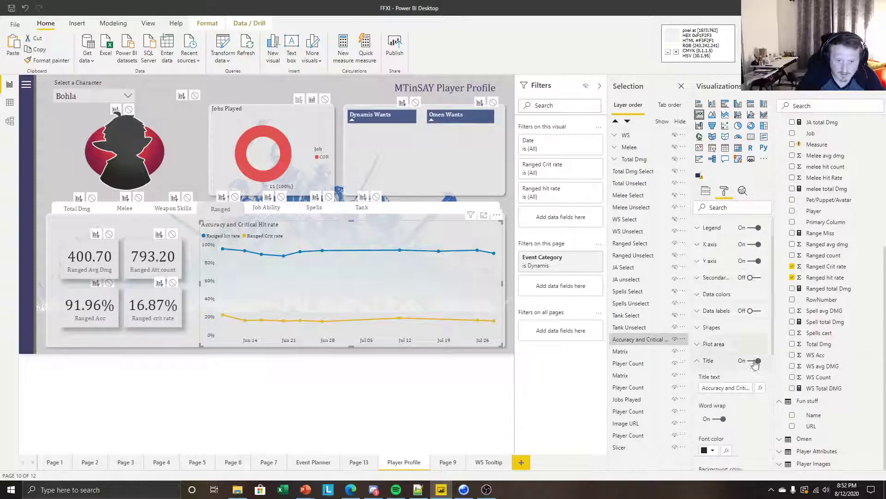
pyautogui.scroll(-2, 720, 351)
pyautogui.click(700, 309)
pyautogui.write('r')
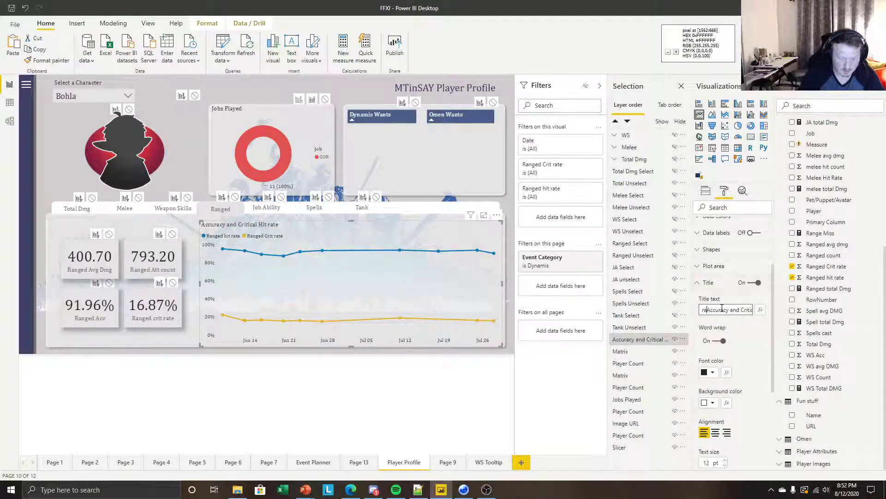
pyautogui.write('An')
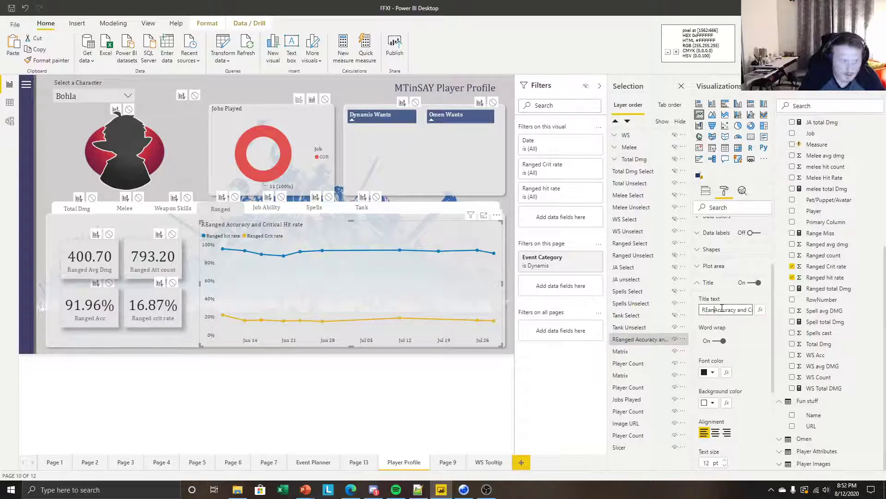
pyautogui.write('ged')
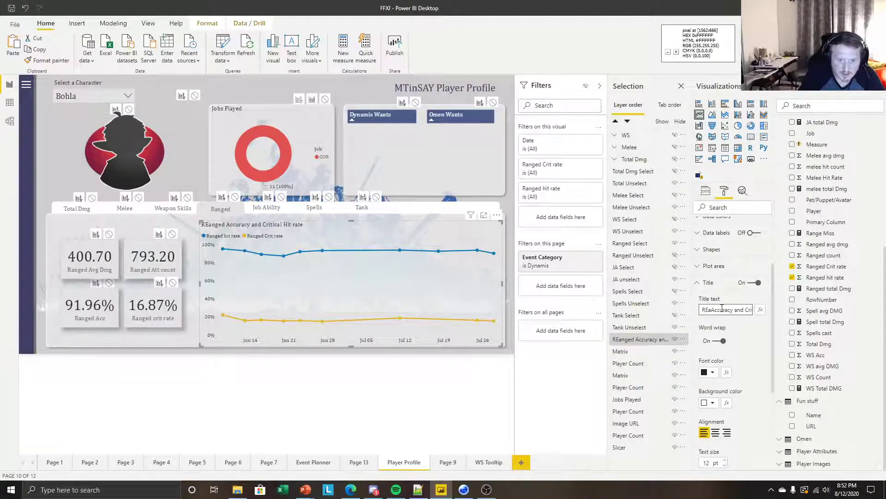
pyautogui.write('n')
pyautogui.press('BackSpace')
pyautogui.press('BackSpace')
pyautogui.write('Ranged')
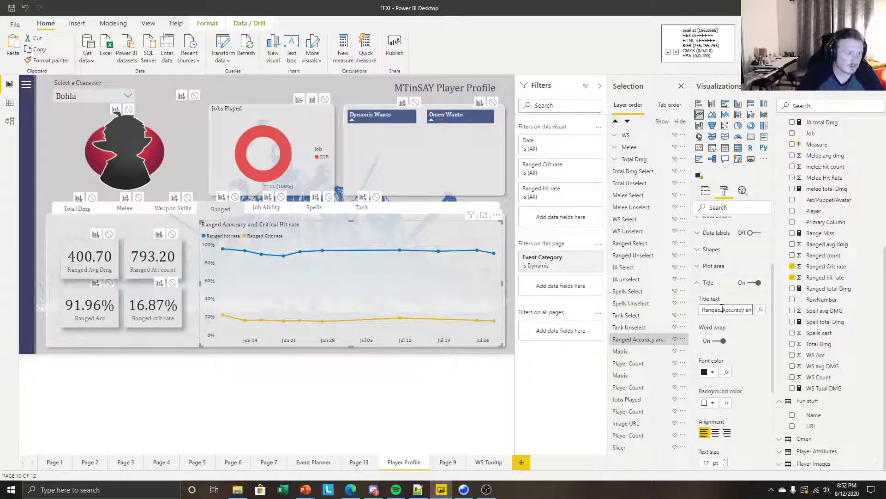
pyautogui.click(397, 388)
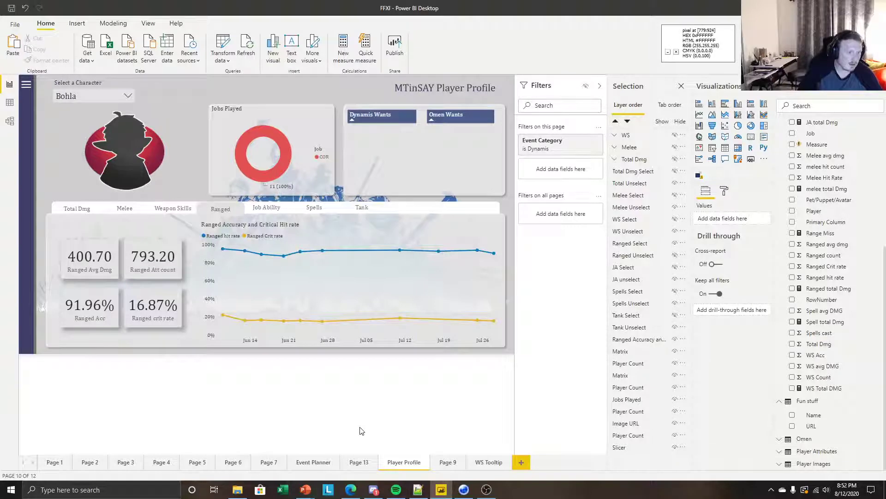
# Turn off Edit interactions so the interaction controls no longer overlay the visuals when the Ranged line chart is selected
pyautogui.click(362, 227)
pyautogui.click(257, 430)
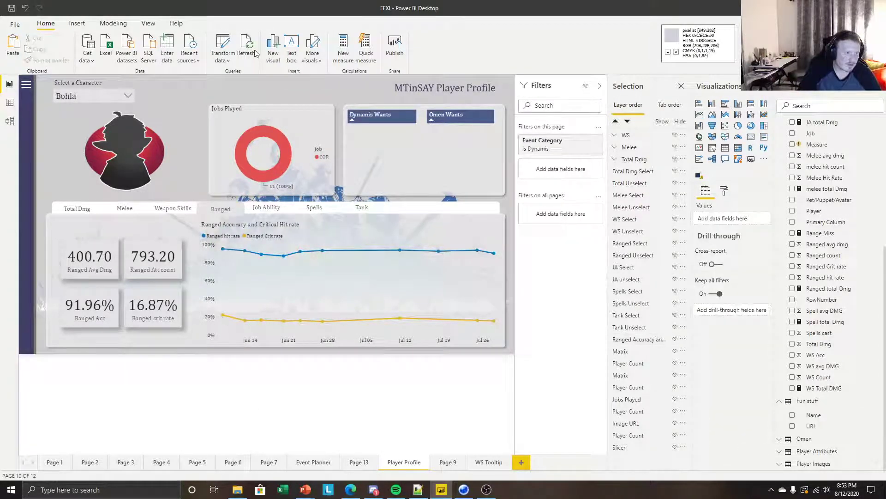
pyautogui.click(436, 247)
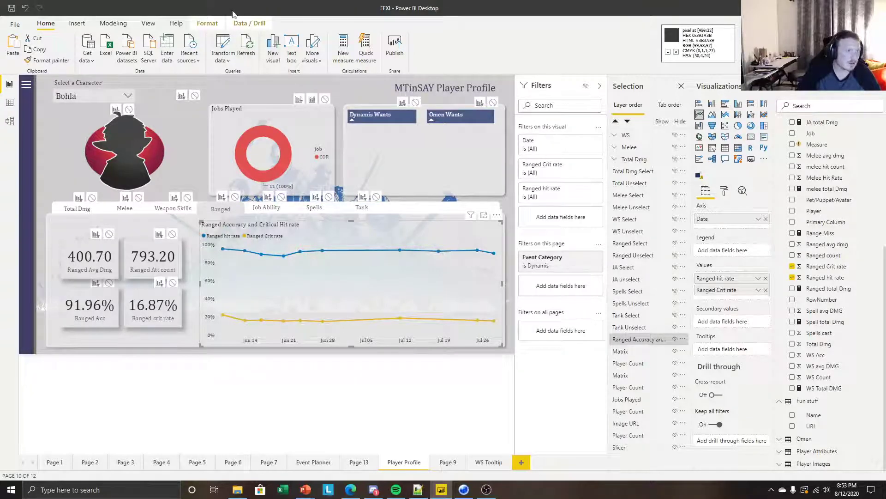
pyautogui.click(245, 23)
pyautogui.click(207, 23)
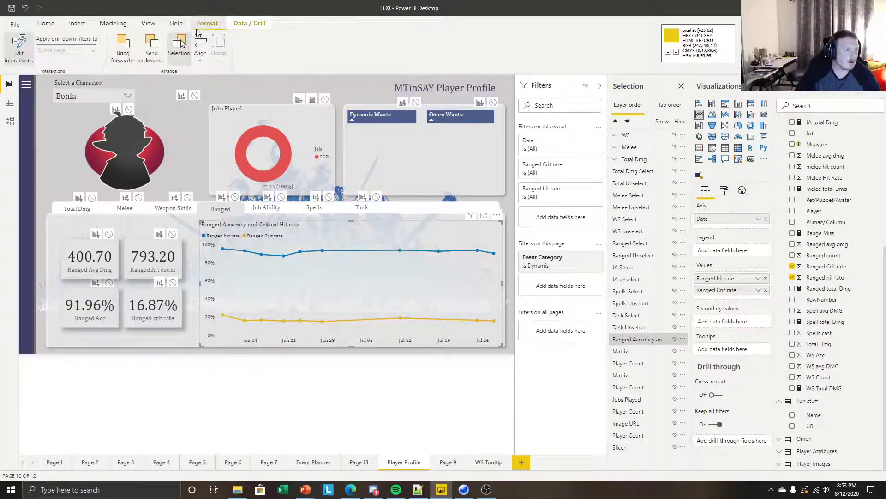
pyautogui.click(18, 46)
pyautogui.click(457, 217)
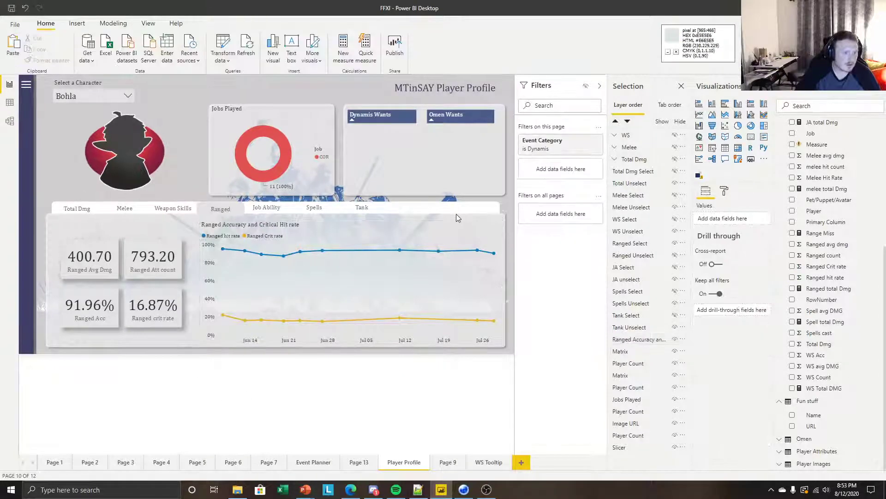
pyautogui.click(369, 226)
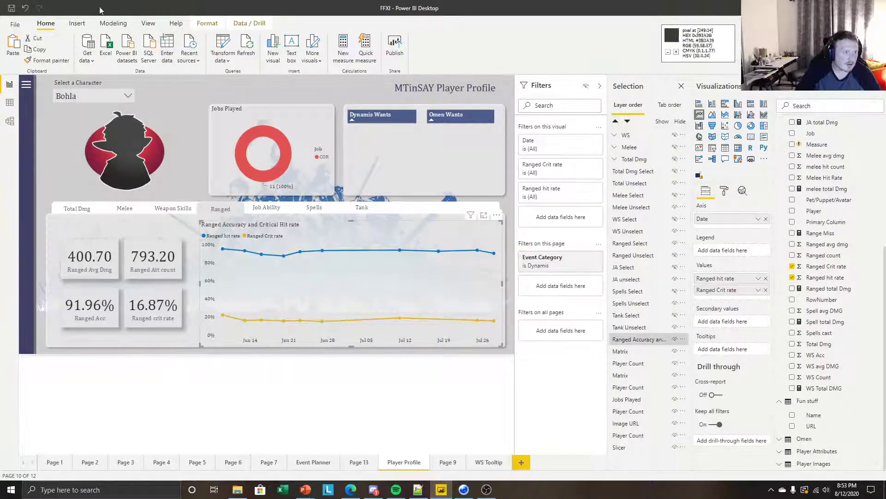
pyautogui.click(206, 23)
pyautogui.click(19, 48)
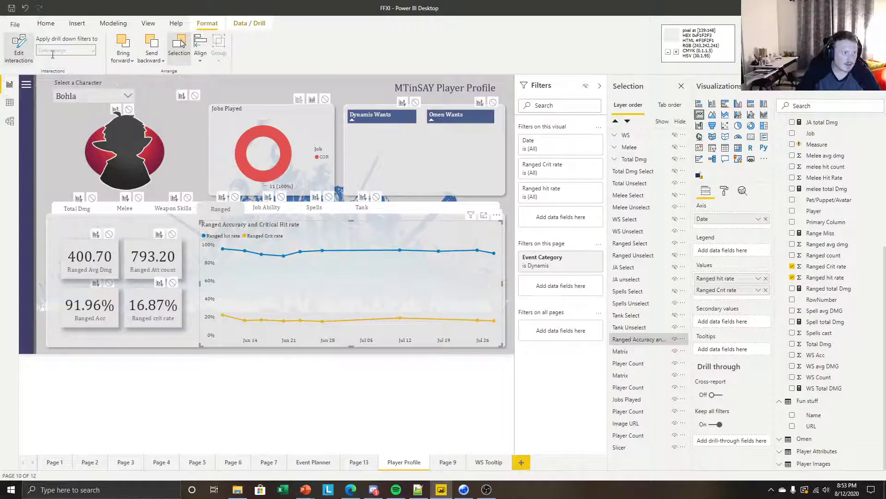
pyautogui.click(343, 399)
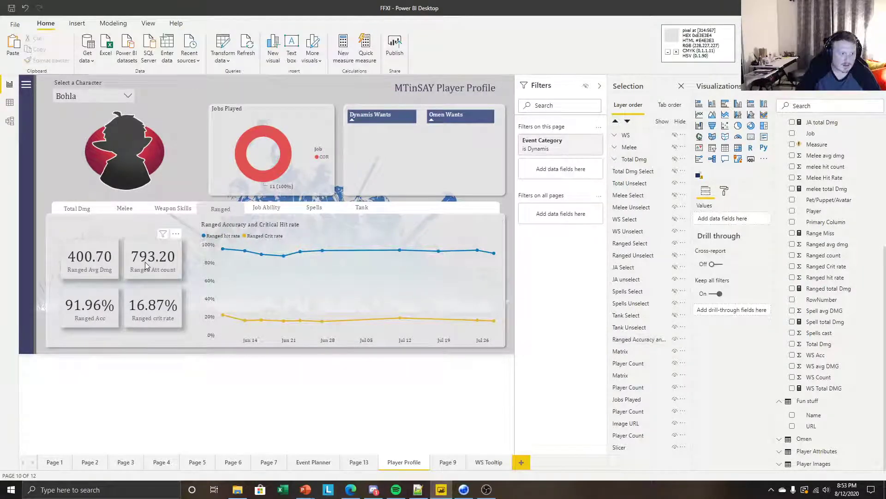
pyautogui.click(149, 267)
pyautogui.click(297, 230)
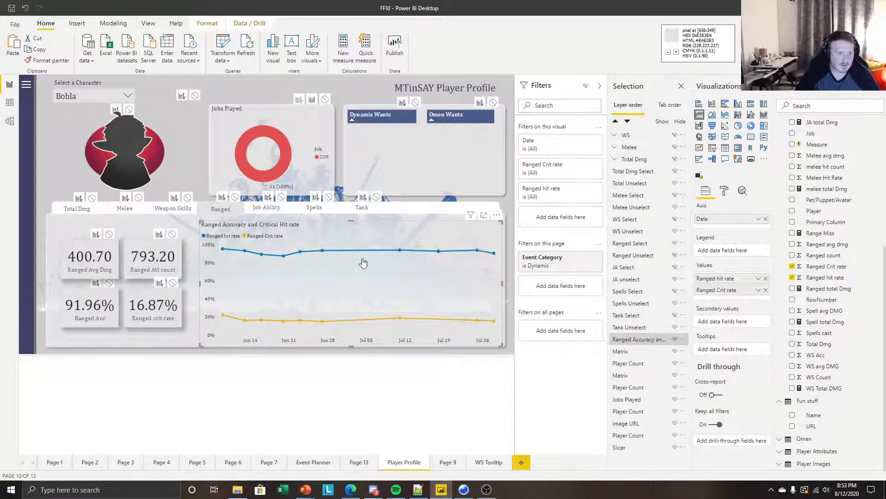
pyautogui.click(393, 379)
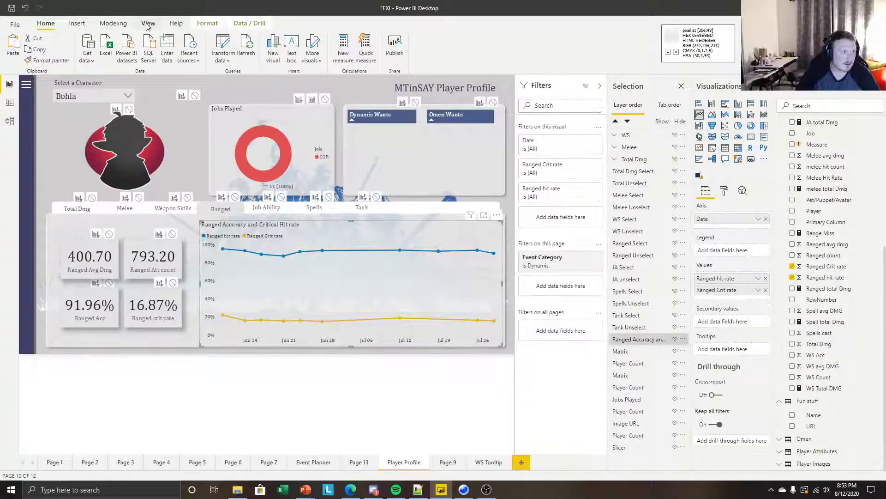
pyautogui.click(207, 23)
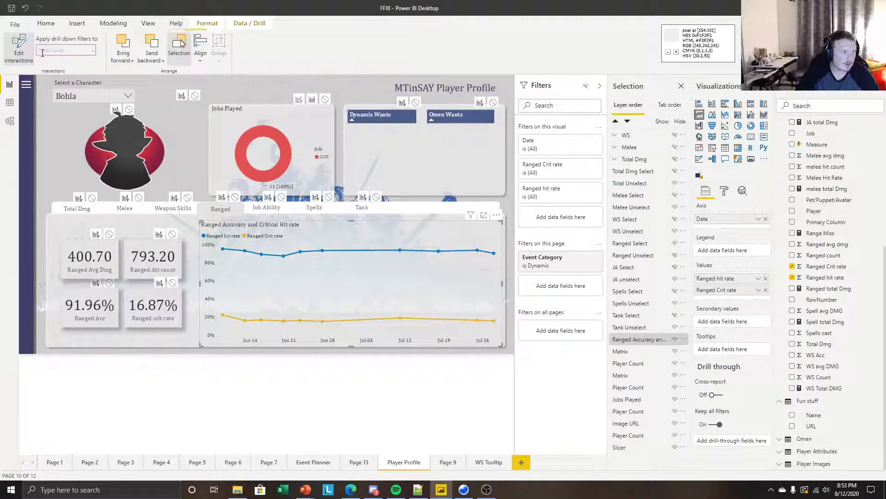
pyautogui.click(283, 395)
# Turn on data labels for the Ranged Accuracy and Critical Hit rate line chart
pyautogui.click(339, 220)
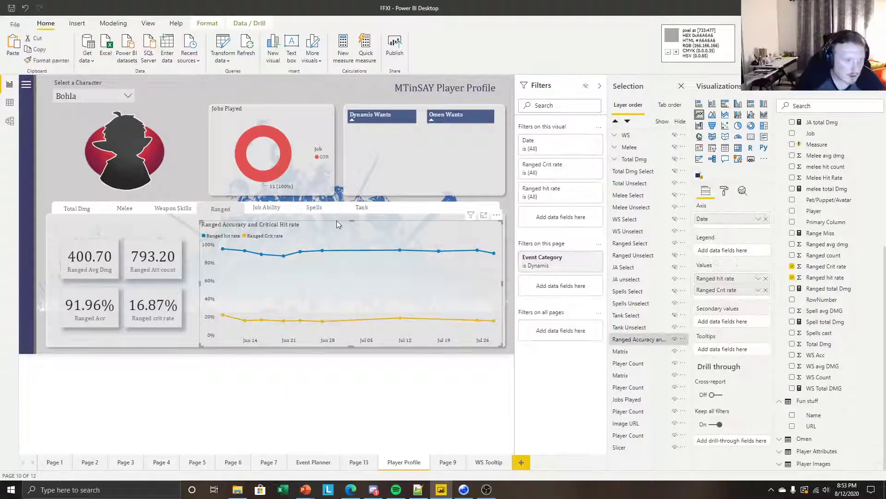
pyautogui.click(723, 195)
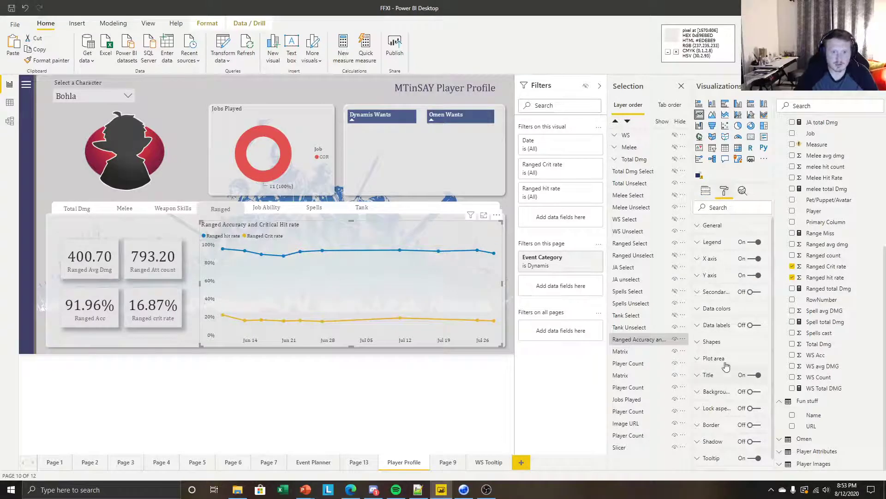
pyautogui.scroll(-1, 730, 351)
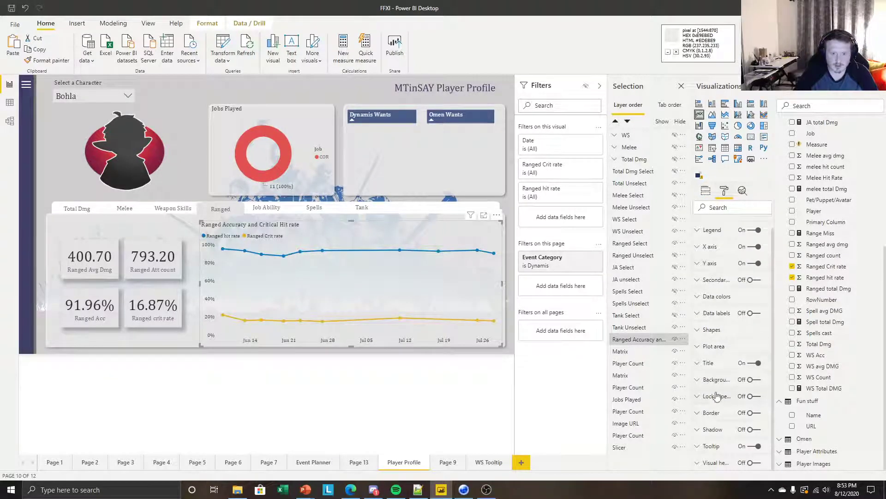
pyautogui.scroll(1, 721, 360)
pyautogui.click(751, 325)
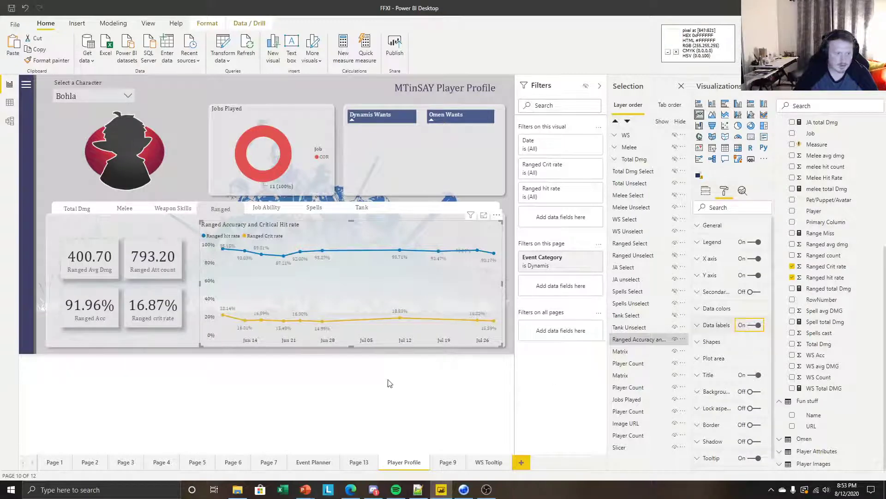
# Set the line chart's data label color to black and their position to Above
pyautogui.click(713, 323)
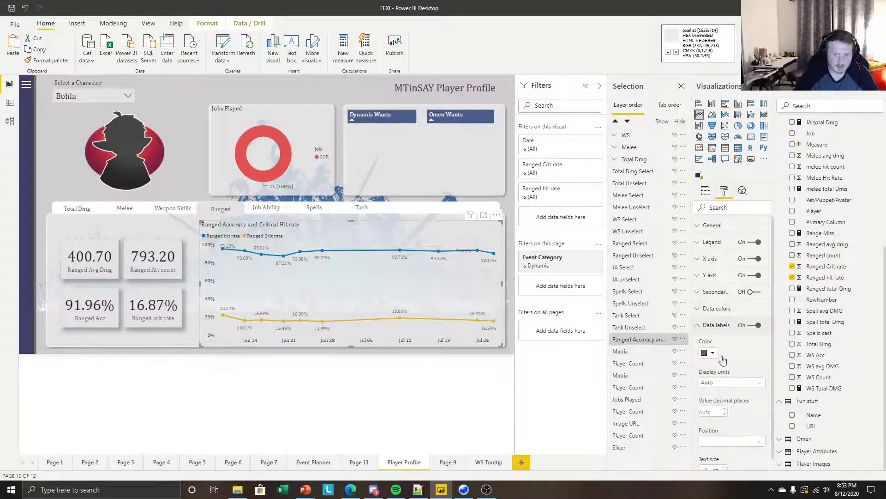
pyautogui.click(711, 354)
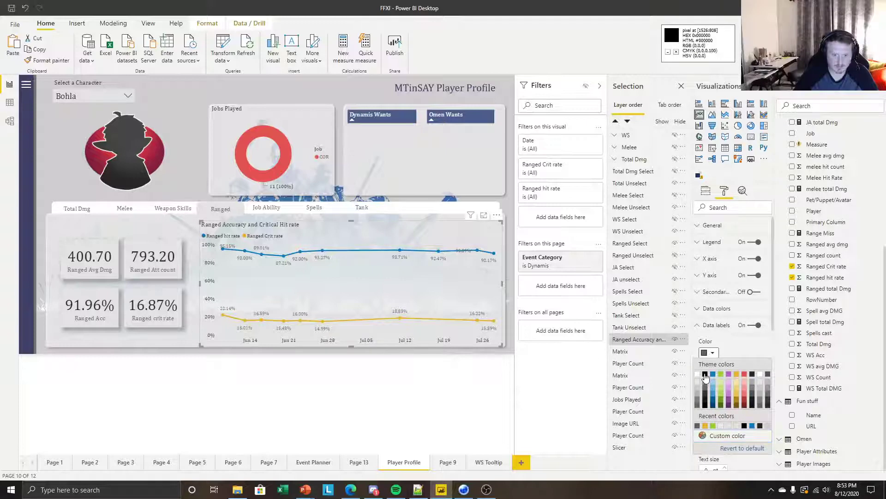
pyautogui.click(705, 374)
pyautogui.scroll(-1, 748, 369)
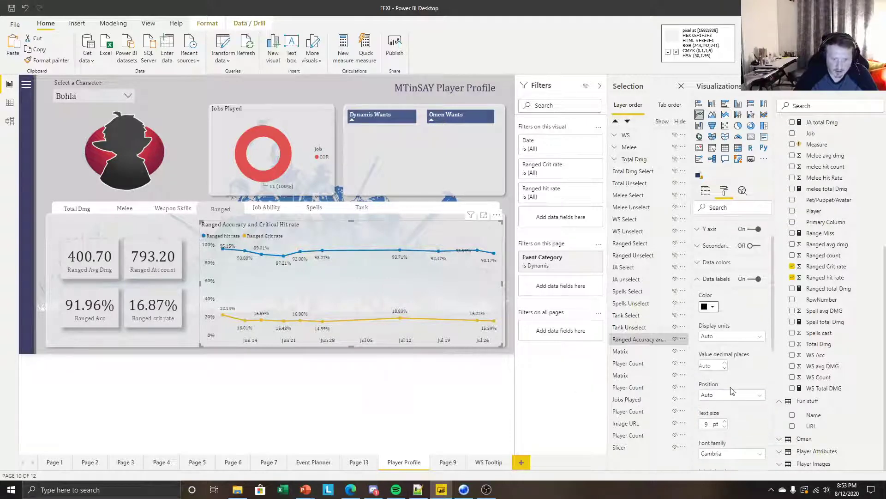
pyautogui.click(730, 395)
pyautogui.click(719, 416)
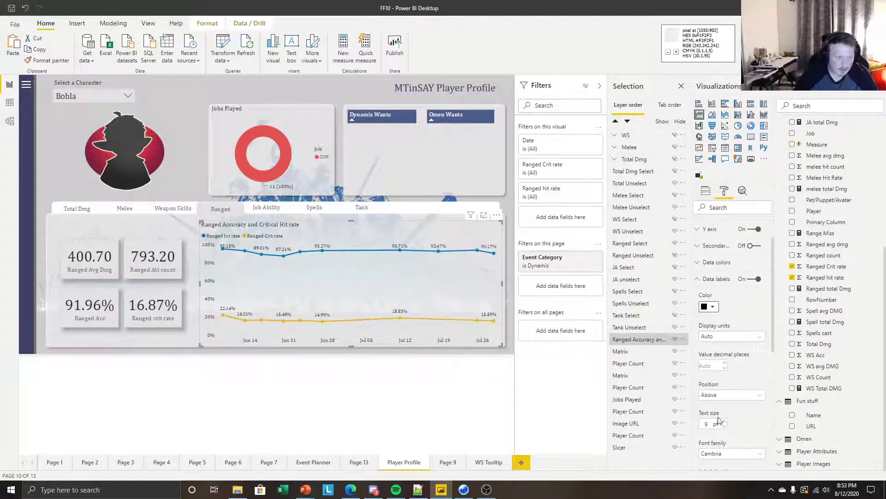
pyautogui.click(365, 397)
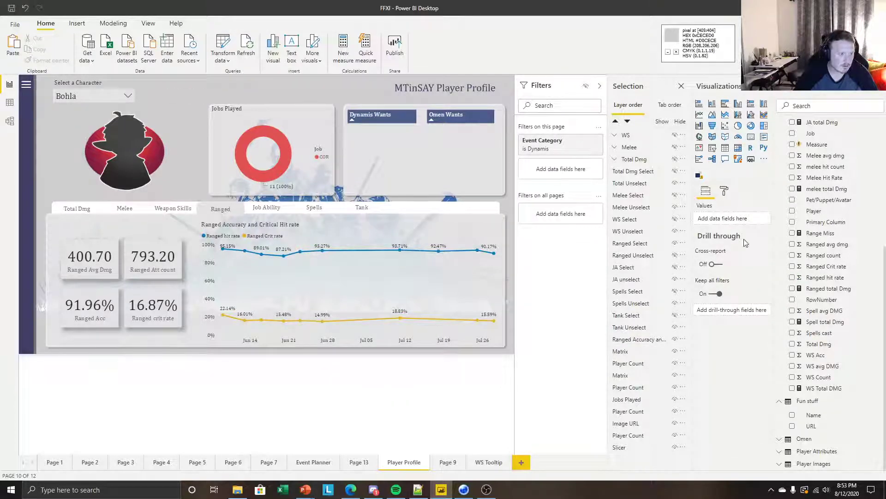
# Group the four Ranged cards together with the Ranged Accuracy and Critical Hit rate line chart
pyautogui.click(87, 256)
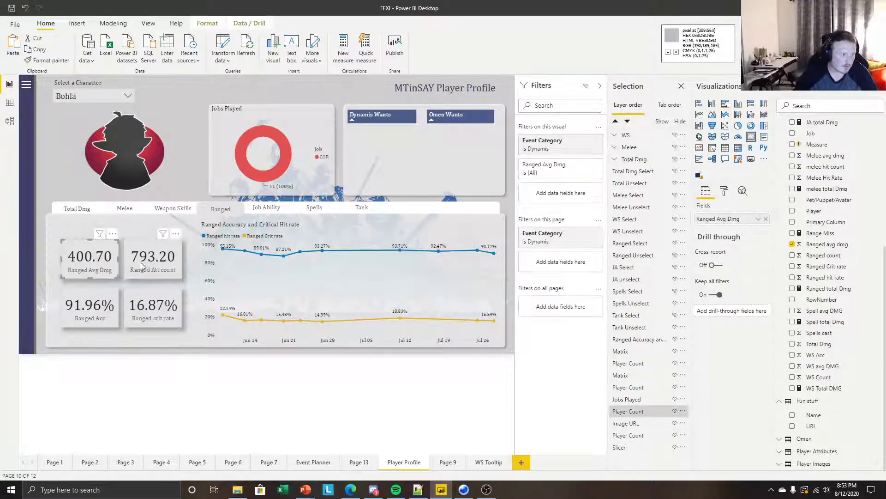
pyautogui.keyDown('ctrl'); pyautogui.click(149, 259); pyautogui.keyUp('ctrl')
pyautogui.keyDown('ctrl'); pyautogui.click(149, 306); pyautogui.keyUp('ctrl')
pyautogui.keyDown('ctrl'); pyautogui.click(81, 306); pyautogui.keyUp('ctrl')
pyautogui.keyDown('ctrl'); pyautogui.click(336, 226); pyautogui.keyUp('ctrl')
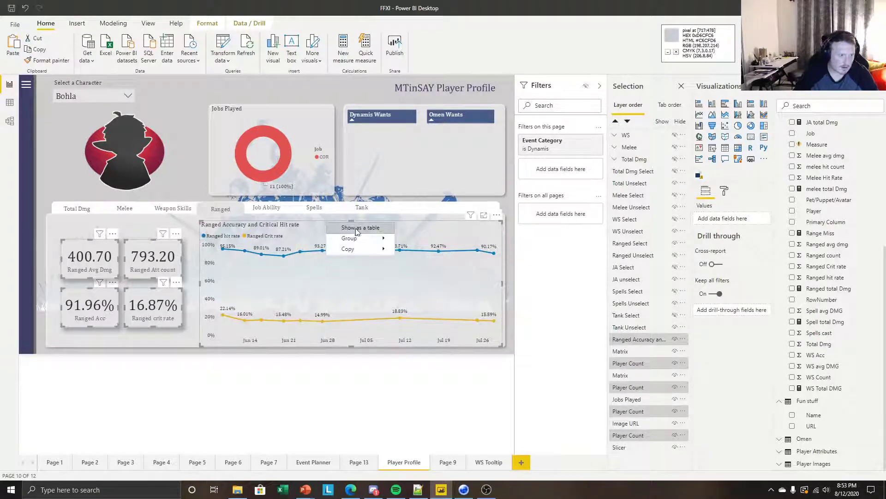
pyautogui.hotkey('ctrl', 'g')
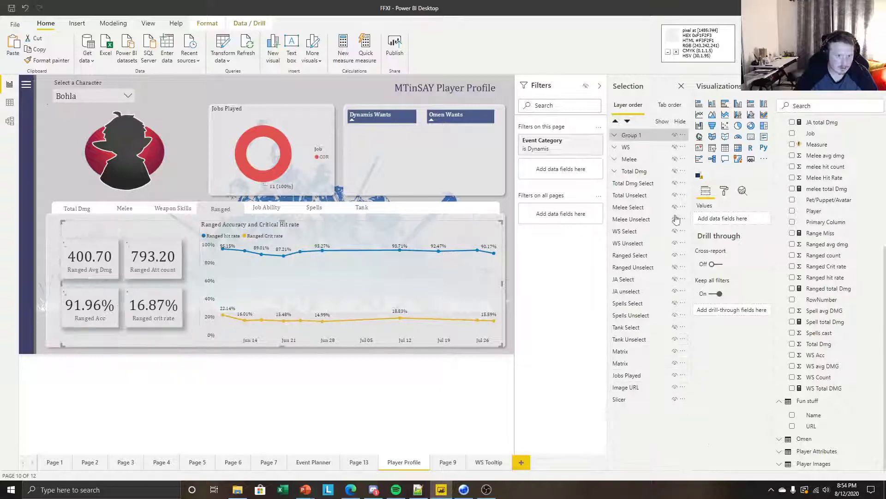
# Rename the newly created group in the selection list to Ranged
pyautogui.doubleClick(652, 136)
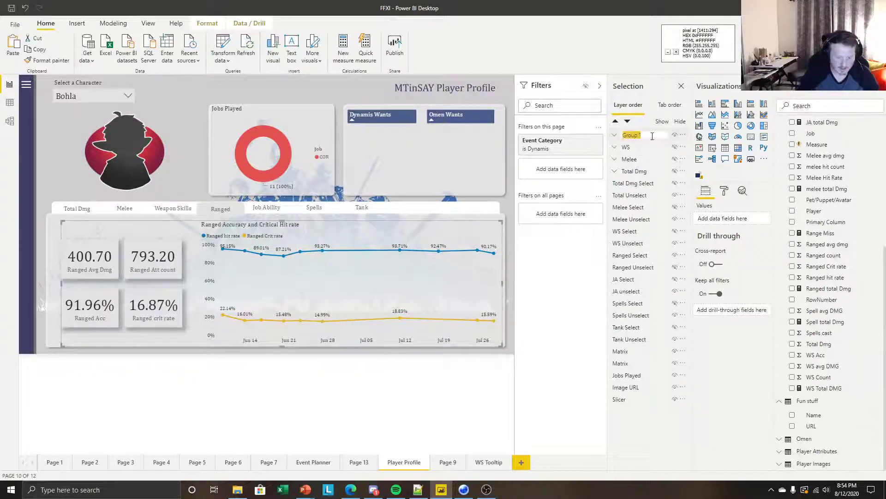
pyautogui.write('Ranged')
pyautogui.press('Return')
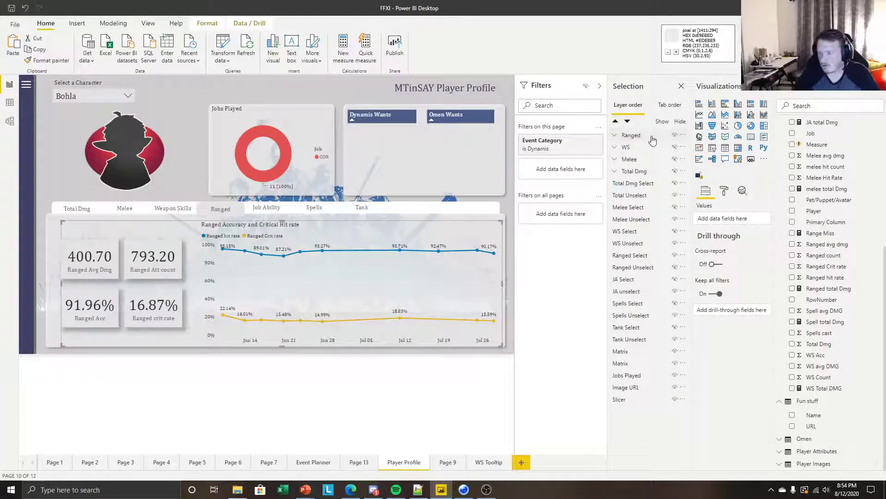
pyautogui.click(439, 395)
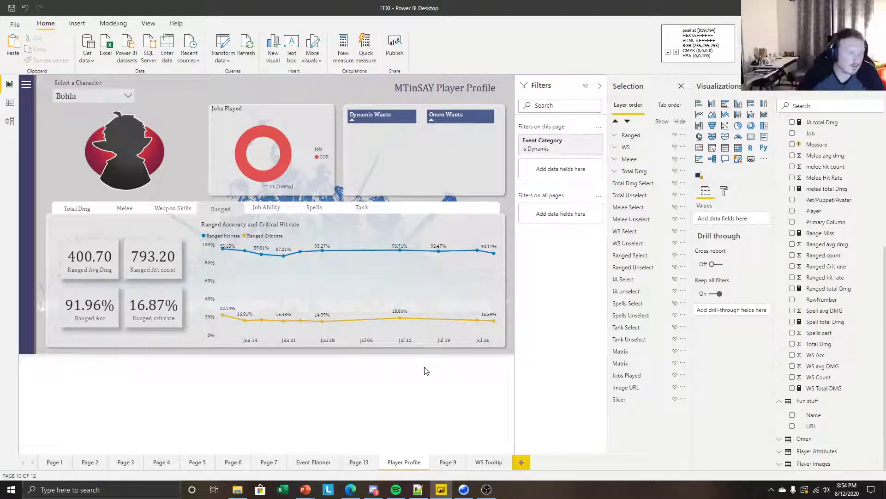
pyautogui.click(364, 209)
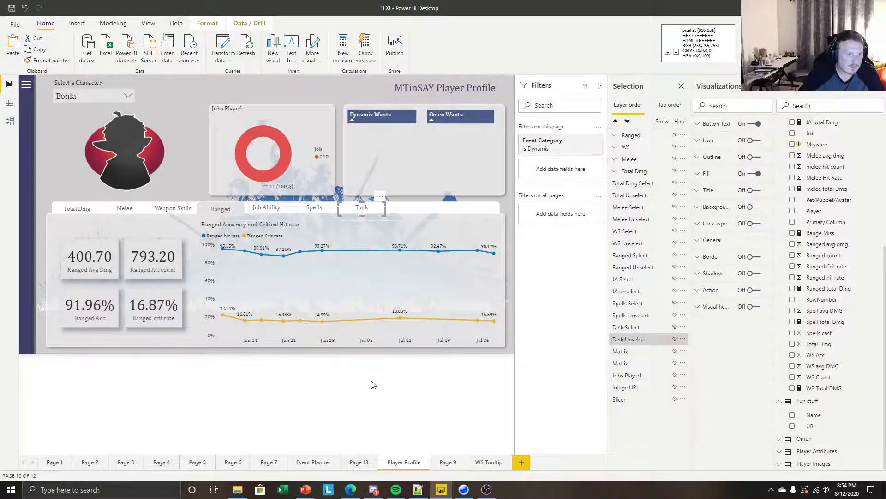
pyautogui.click(373, 384)
pyautogui.click(367, 212)
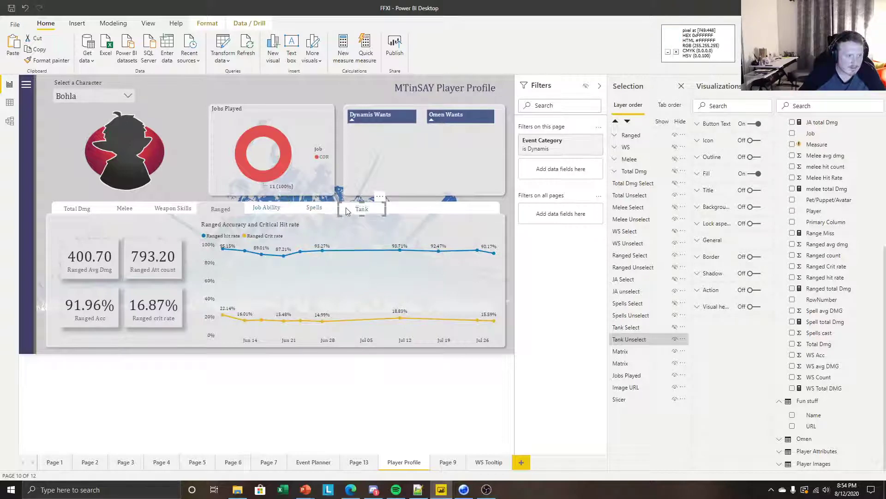
pyautogui.click(452, 363)
# Hide the Ranged group and swap the tab buttons' visibility so Tank appears selected and Ranged appears unselected
pyautogui.click(368, 210)
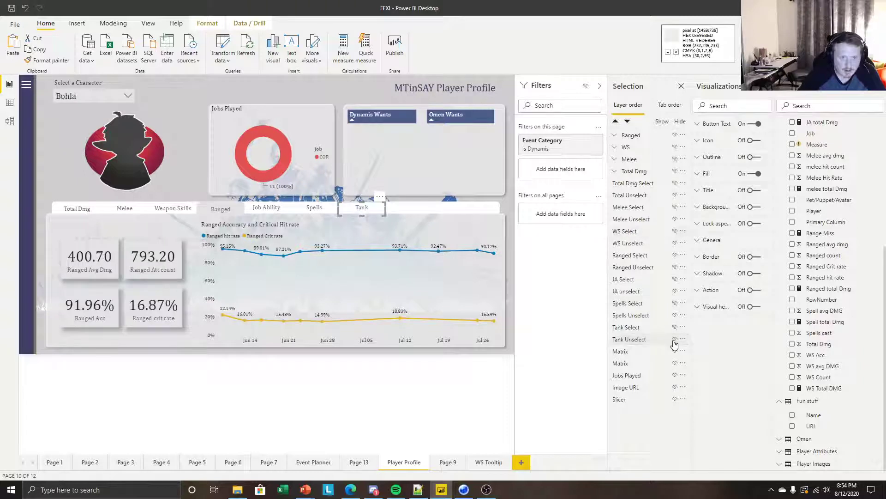
pyautogui.click(675, 135)
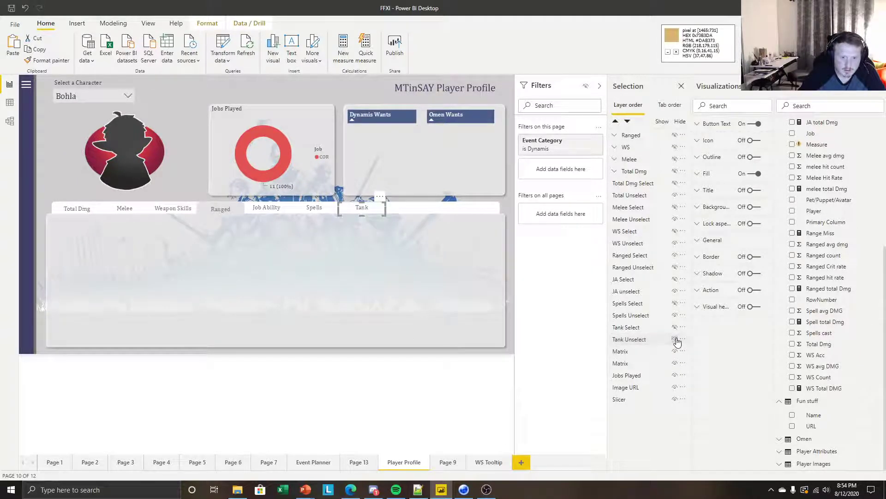
pyautogui.click(675, 339)
pyautogui.click(674, 328)
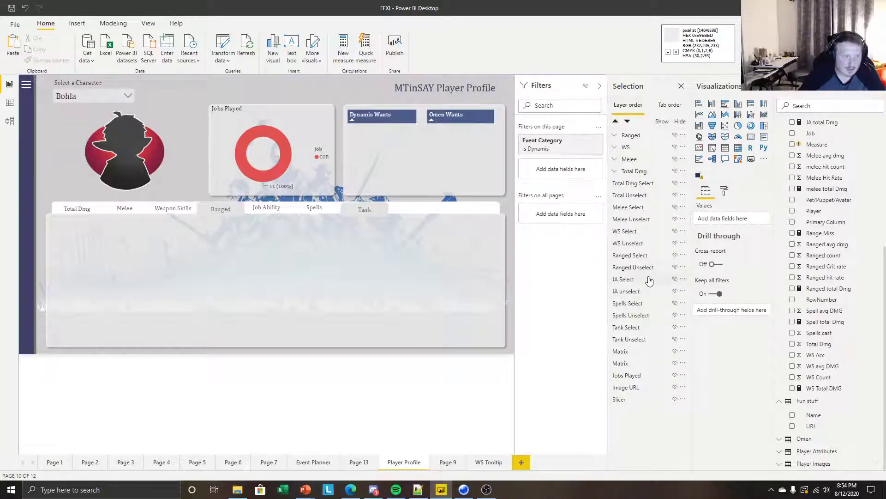
pyautogui.click(676, 255)
pyautogui.click(675, 267)
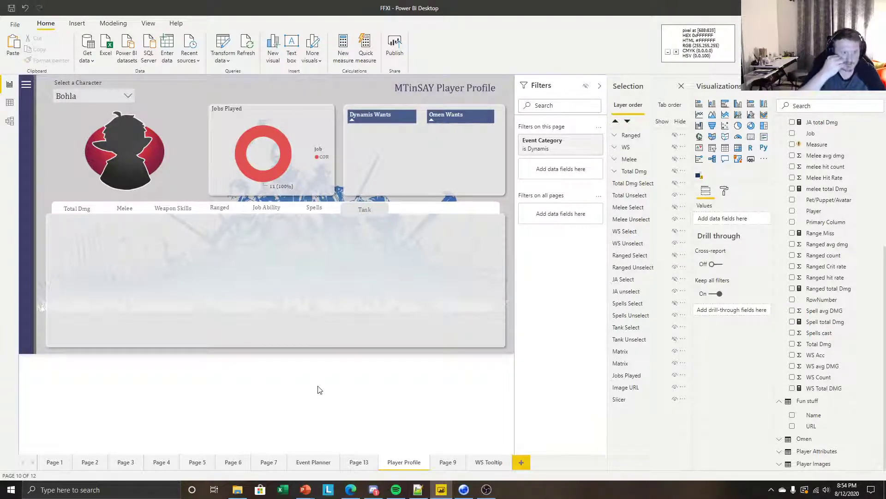
# Try to move the selected-state Tank tab button slightly upward
pyautogui.click(367, 213)
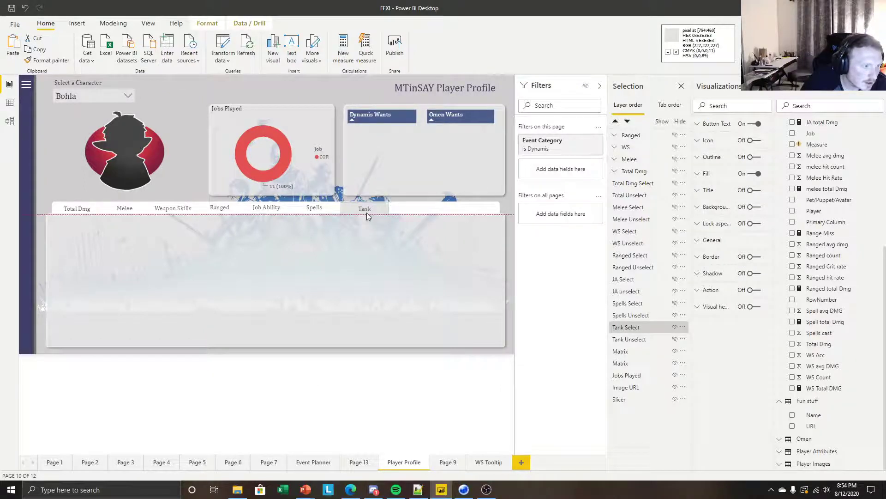
pyautogui.click(300, 363)
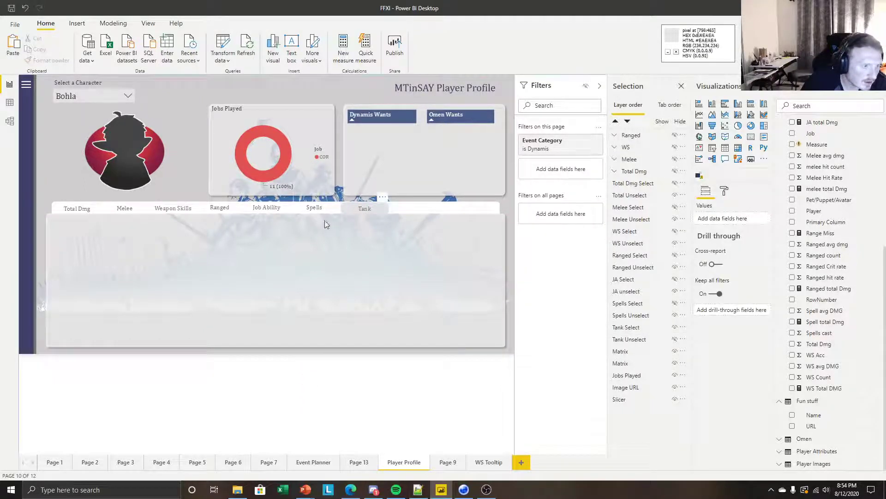
pyautogui.click(26, 8)
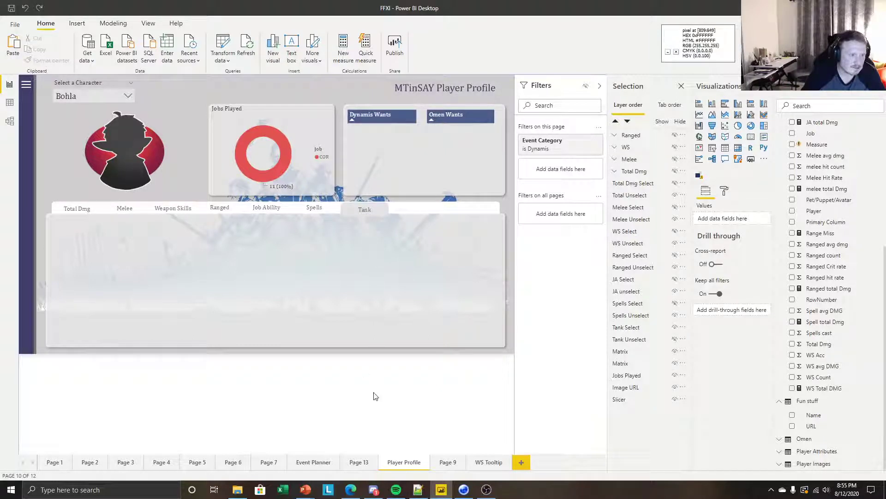
# Switch to the FFXI BGs presentation in PowerPoint and set the fill transparency of slide 3's large lower panel to 0%
pyautogui.moveTo(302, 490)
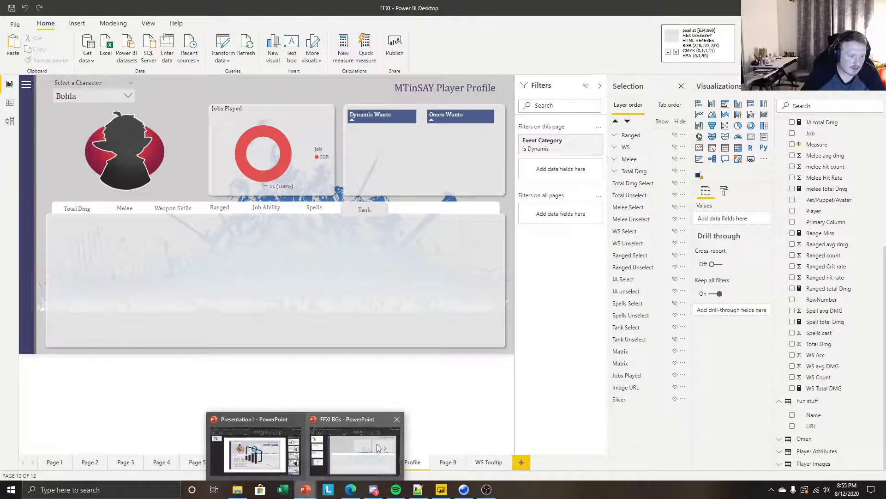
pyautogui.click(353, 444)
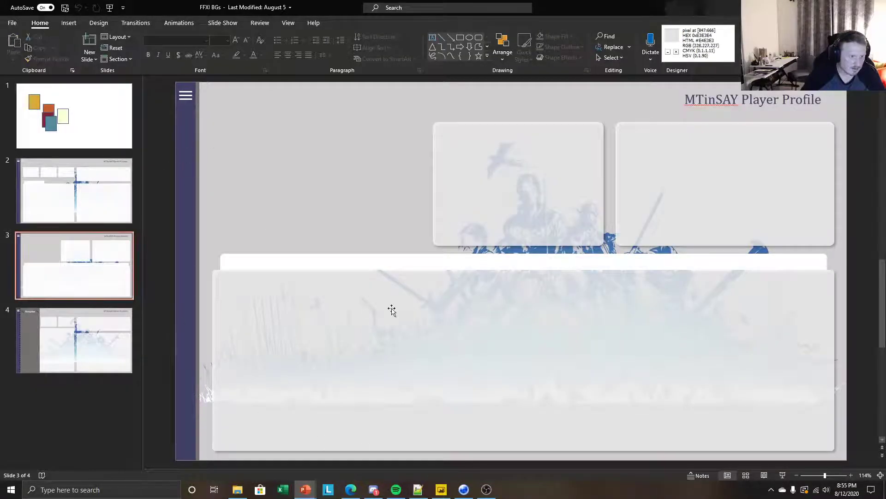
pyautogui.rightClick(391, 308)
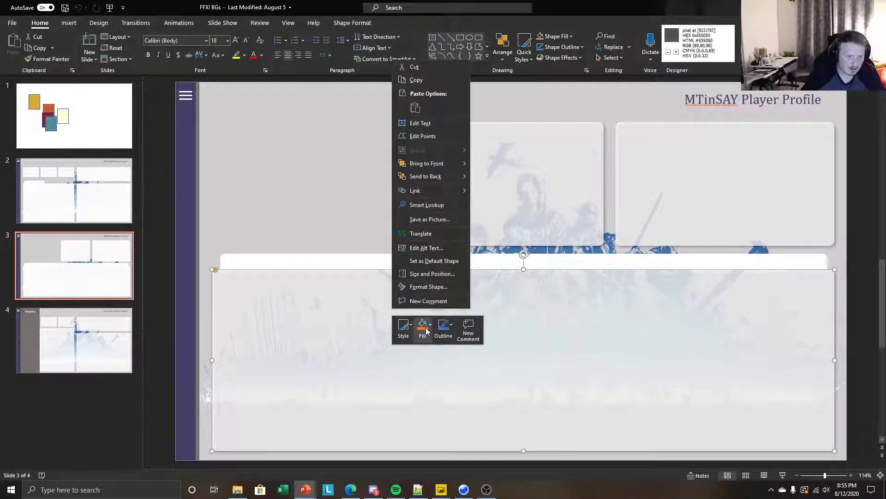
pyautogui.click(424, 327)
pyautogui.click(362, 321)
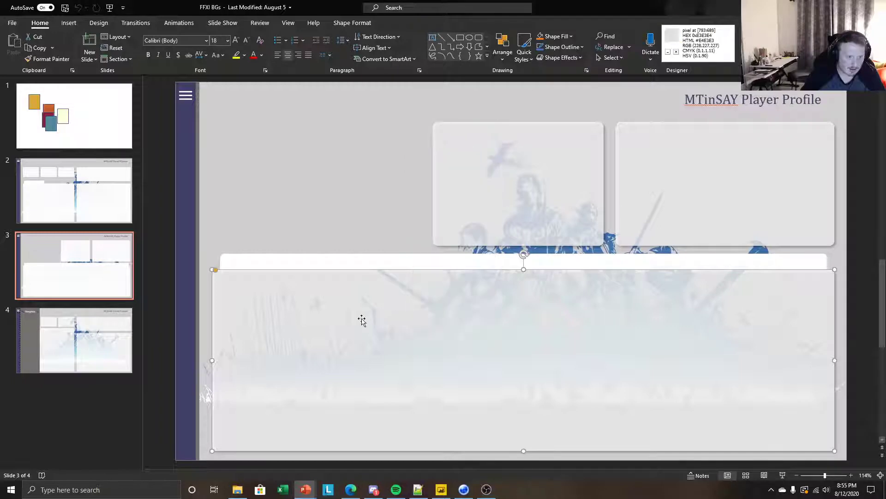
pyautogui.rightClick(258, 318)
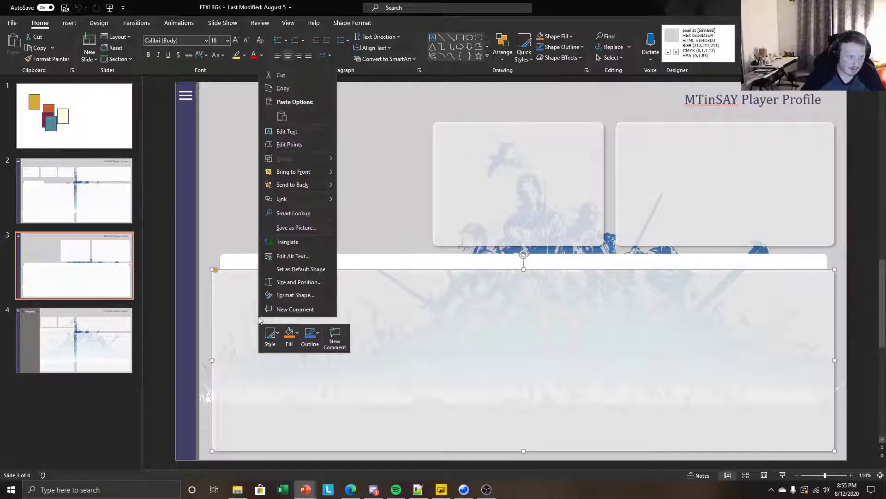
pyautogui.click(294, 295)
pyautogui.click(795, 138)
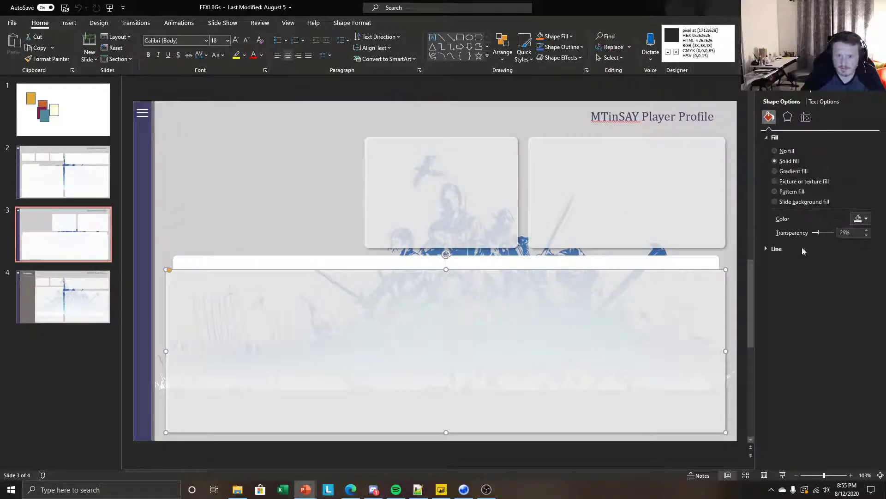
pyautogui.doubleClick(844, 232)
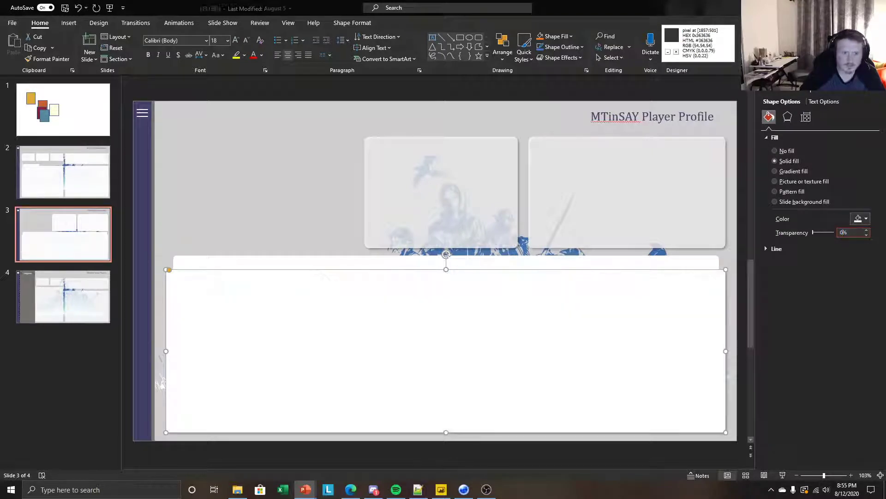
pyautogui.write('0')
pyautogui.press('Return')
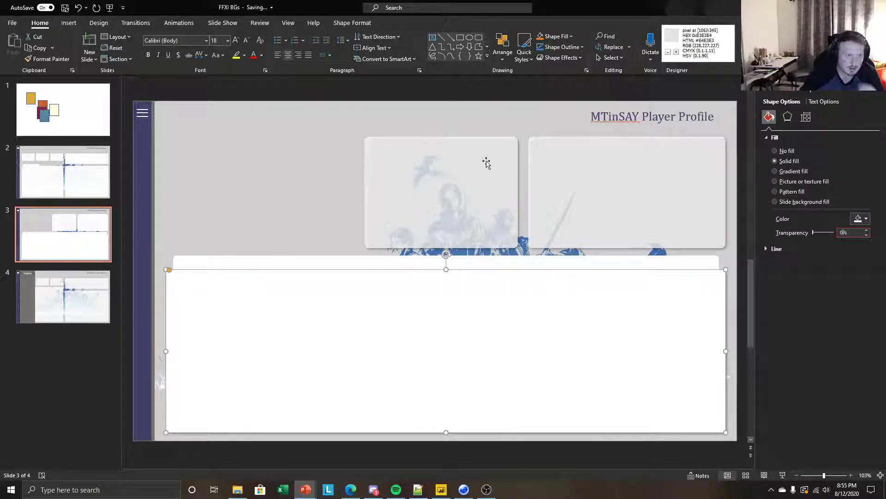
# Recolor the large lower panel's fill with the Eyedropper, sampling the light gray of the panel above it
pyautogui.click(861, 219)
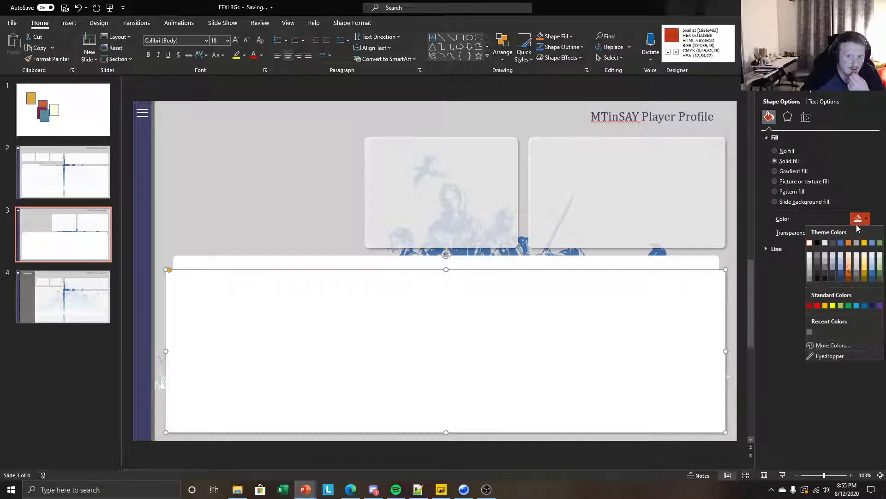
pyautogui.click(826, 357)
pyautogui.click(505, 155)
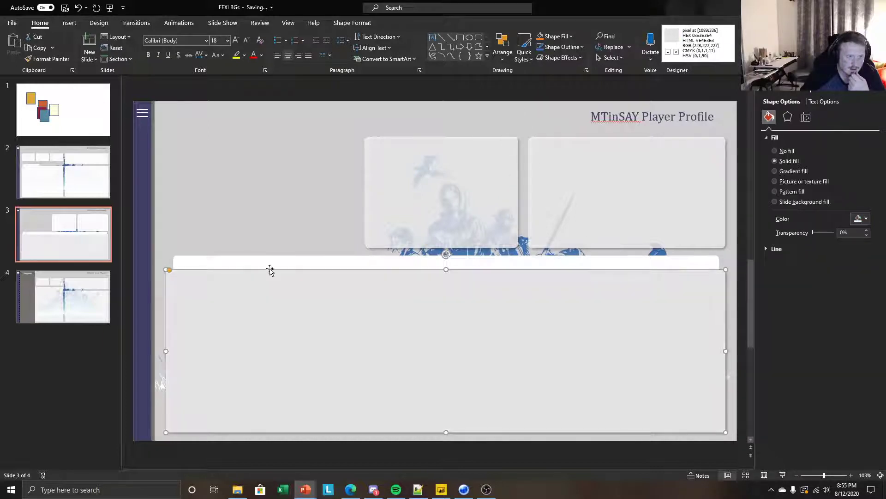
pyautogui.click(70, 386)
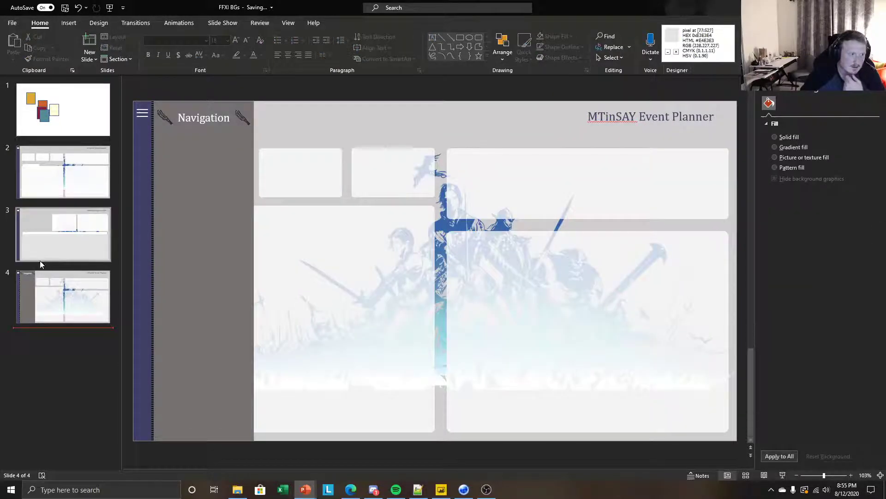
pyautogui.click(57, 231)
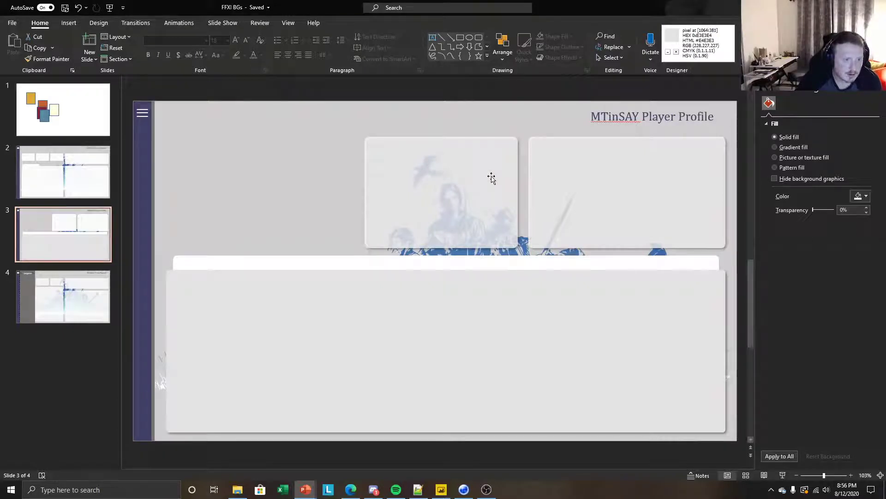
# Set the fill transparency of the white tab strip above the large panel on slide 3 to 25%
pyautogui.click(404, 263)
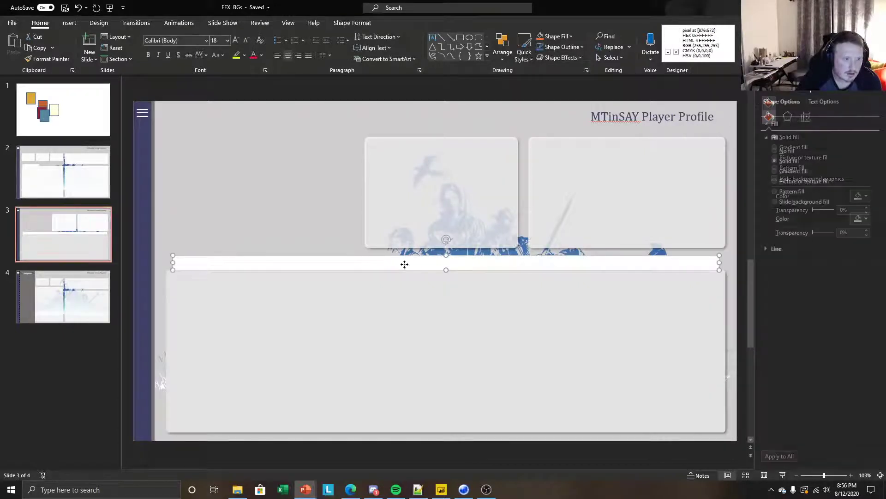
pyautogui.click(845, 233)
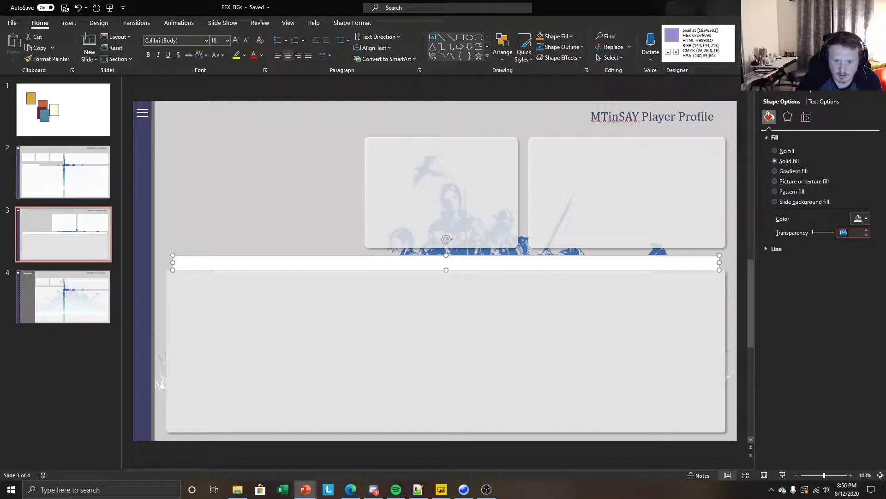
pyautogui.write('25')
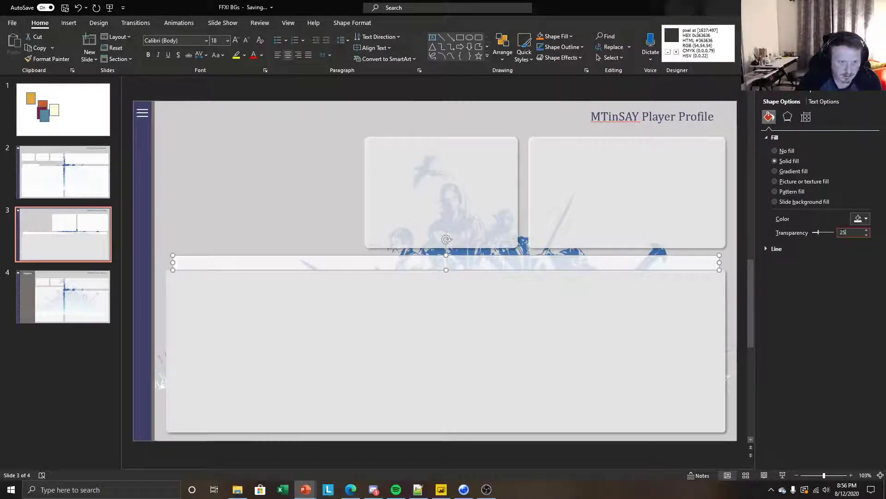
pyautogui.click(105, 373)
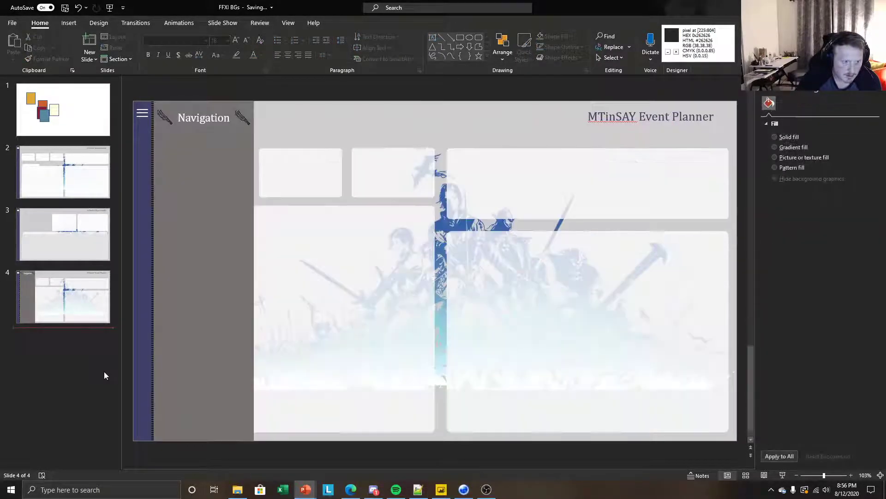
pyautogui.click(71, 238)
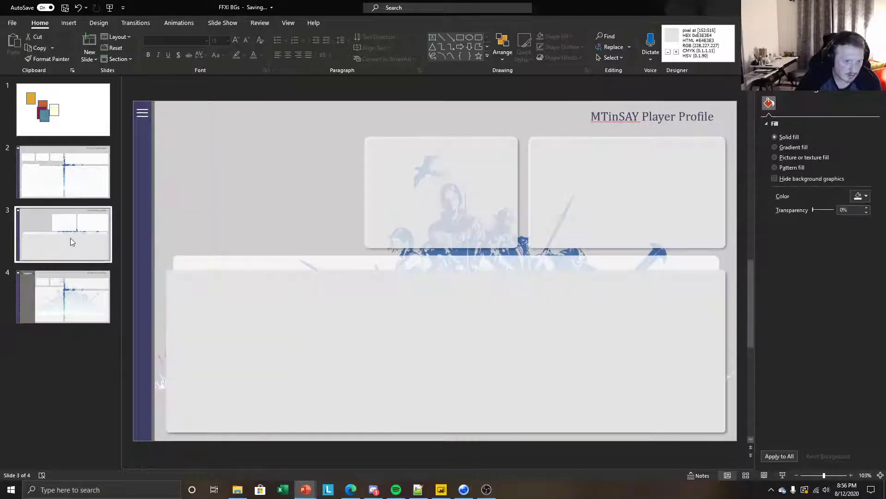
# Export all the objects on slide 3 together as a PNG picture named Profile BG v2 in the FFXI report assets folder
pyautogui.click(236, 201)
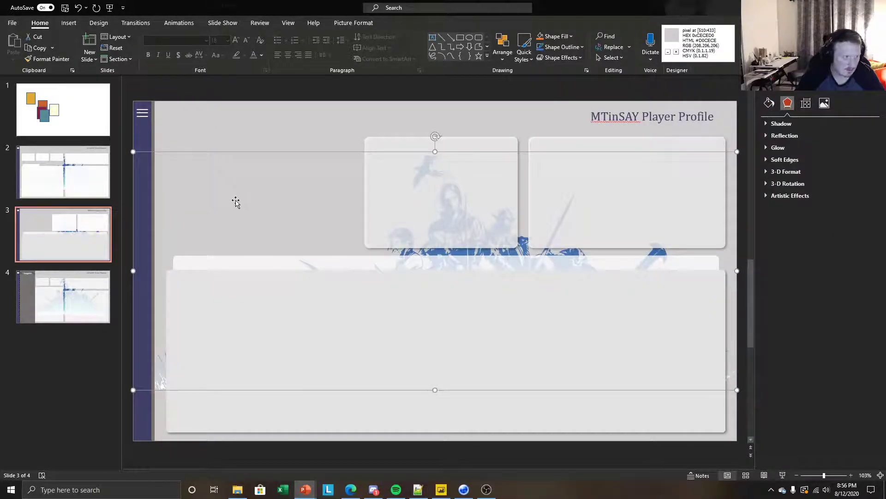
pyautogui.hotkey('ctrl', 'a')
pyautogui.rightClick(236, 203)
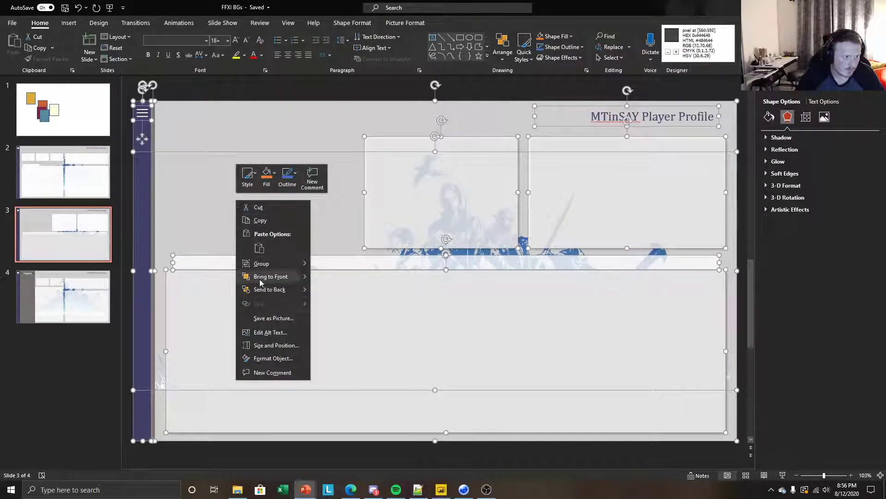
pyautogui.click(273, 318)
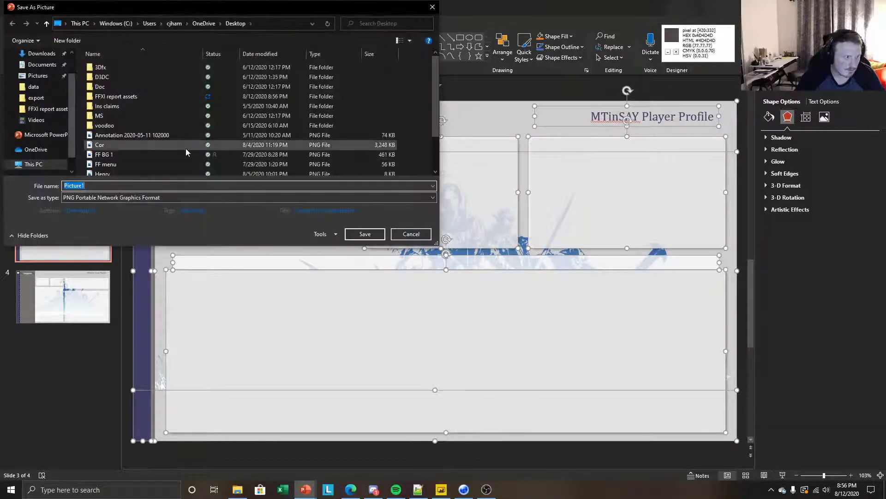
pyautogui.click(46, 111)
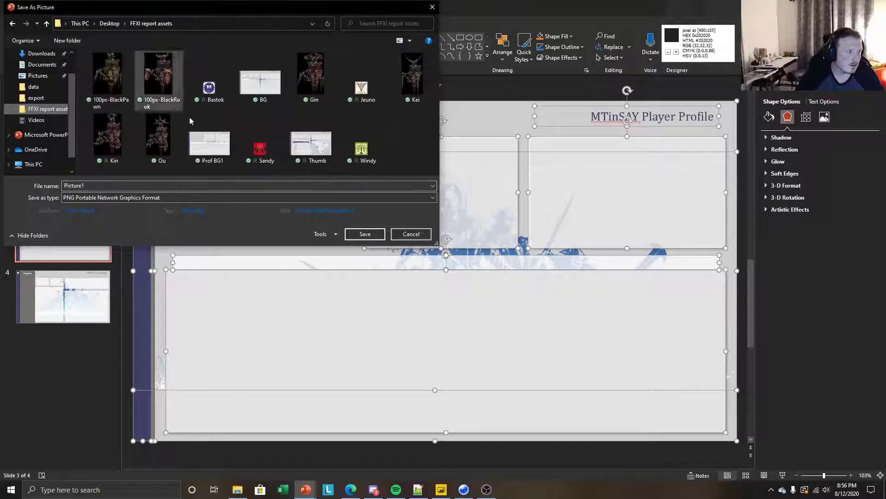
pyautogui.click(250, 187)
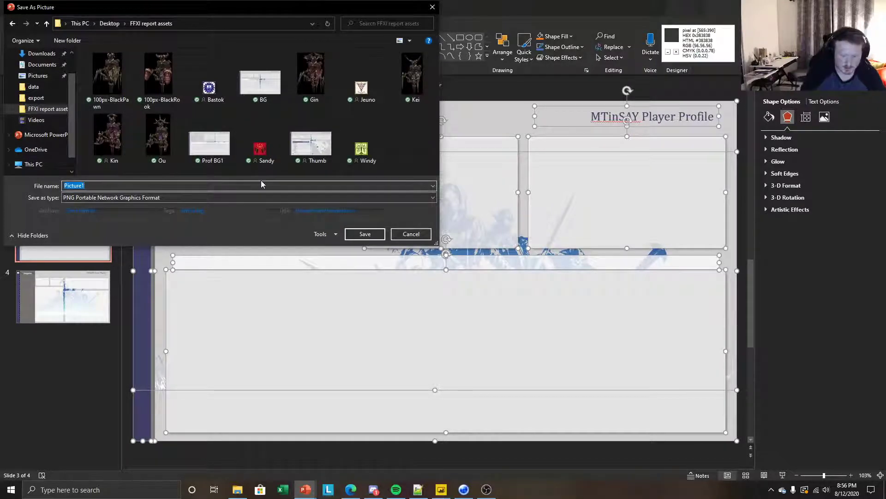
pyautogui.write('Profile BG v2')
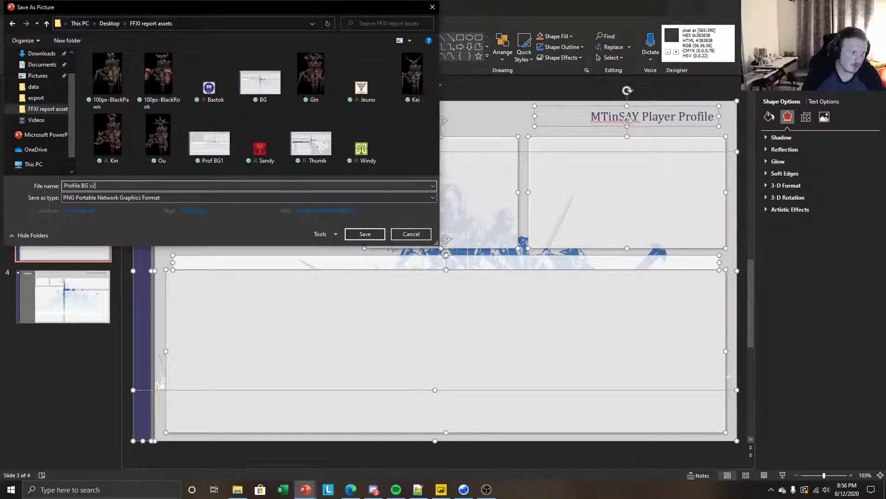
pyautogui.press('Return')
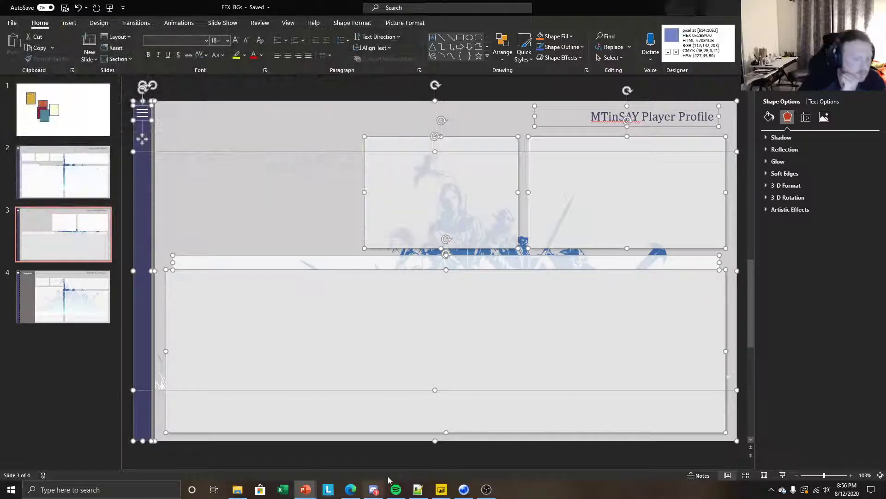
# Switch to Power BI and replace the Player Profile page background image with Profile BG v2, setting its image fit to Fit
pyautogui.click(441, 490)
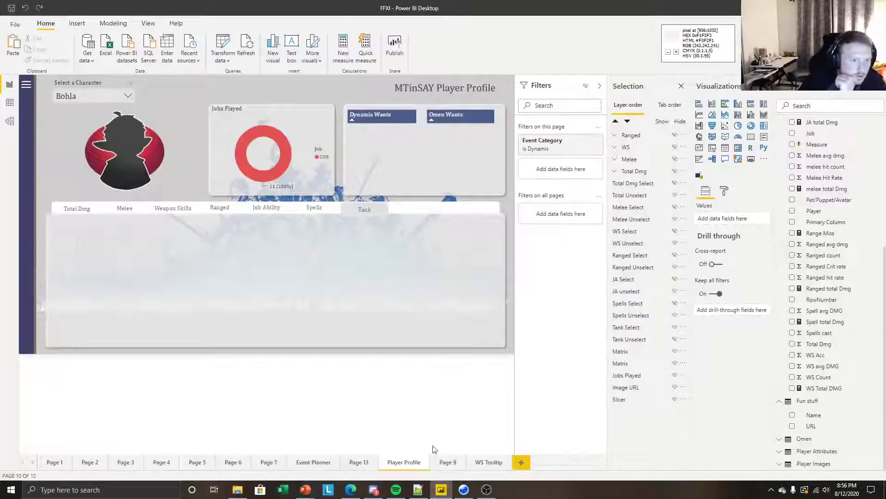
pyautogui.click(724, 191)
pyautogui.click(735, 258)
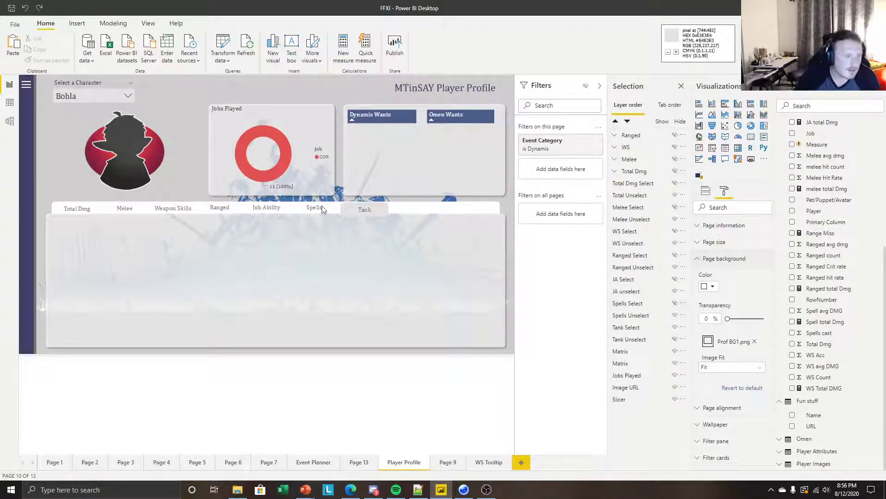
pyautogui.click(755, 342)
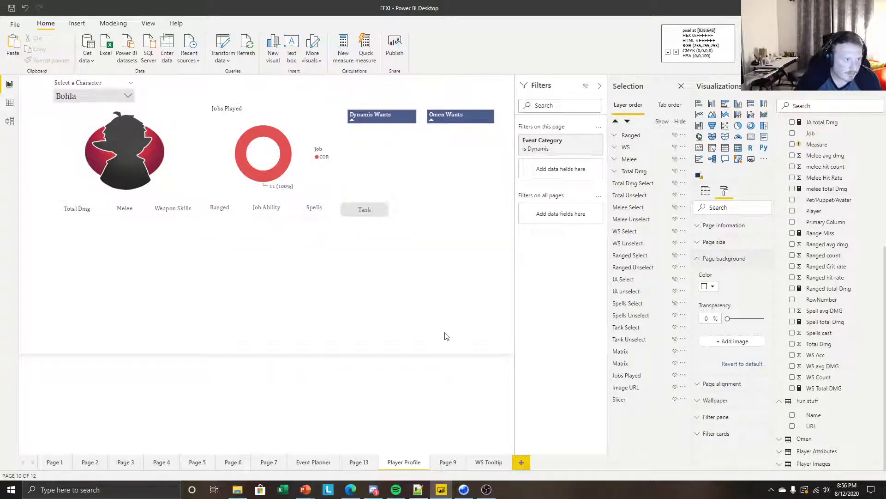
pyautogui.click(734, 341)
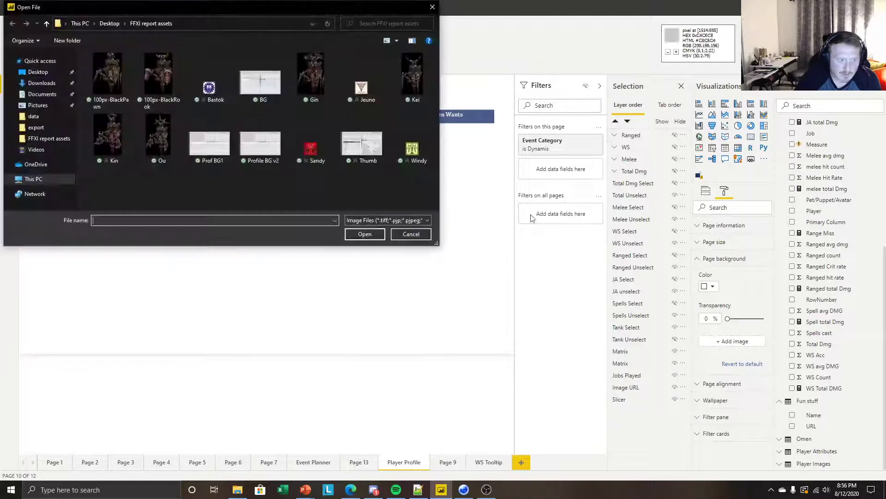
pyautogui.click(270, 142)
pyautogui.click(365, 234)
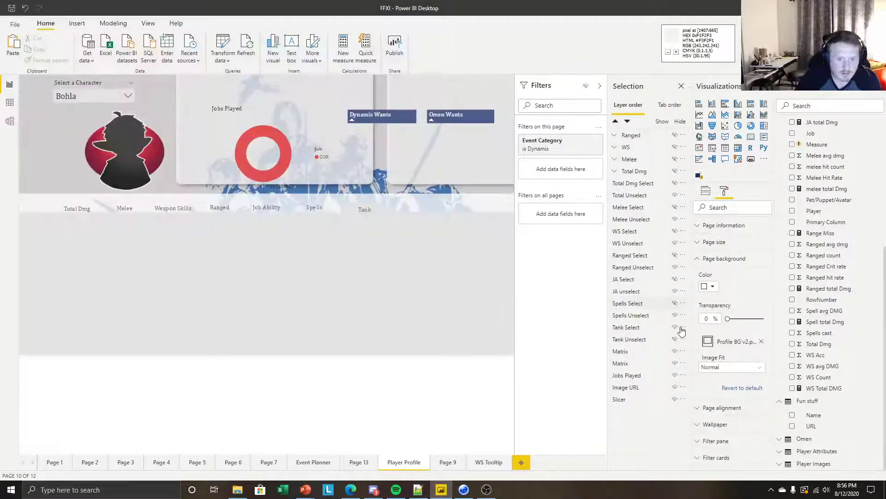
pyautogui.click(717, 367)
pyautogui.click(712, 388)
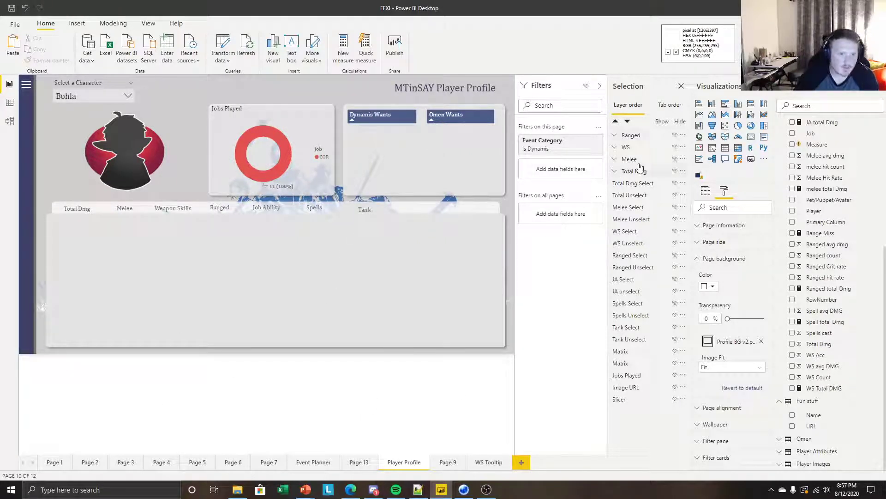
# Show the Ranged group on the Player Profile page and compare the page's look with the Event Planner page
pyautogui.click(675, 136)
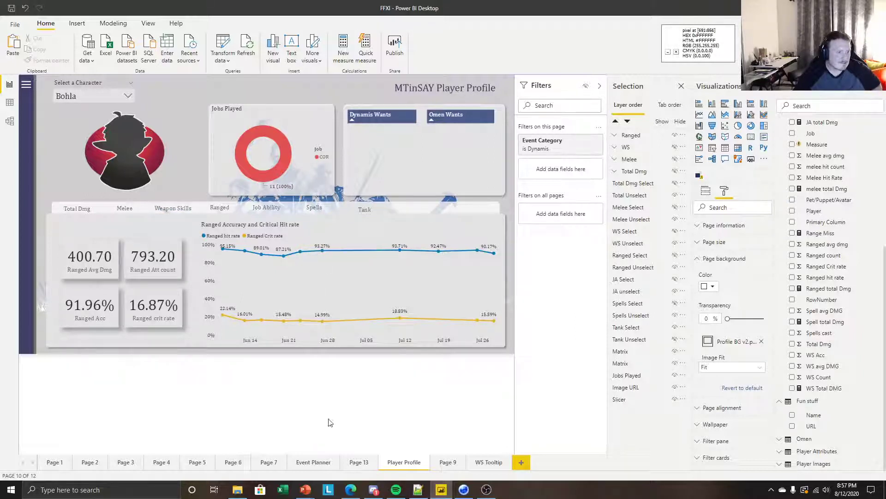
pyautogui.click(319, 465)
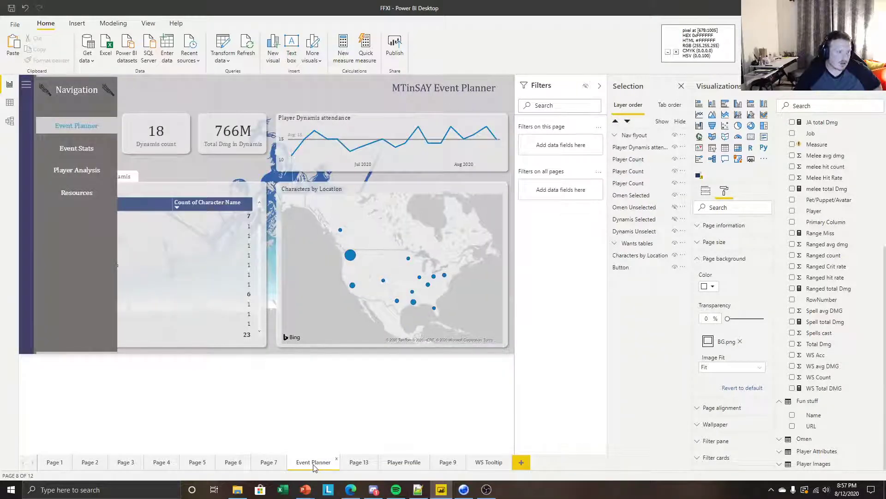
pyautogui.click(210, 172)
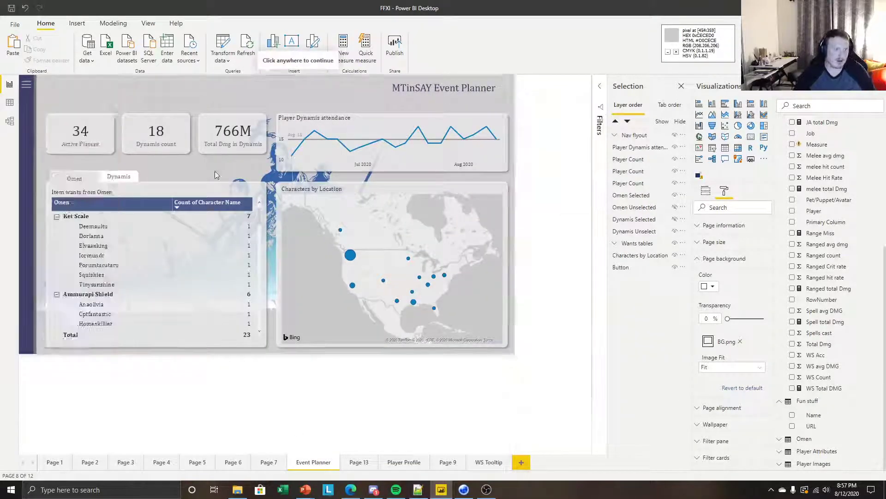
pyautogui.click(404, 464)
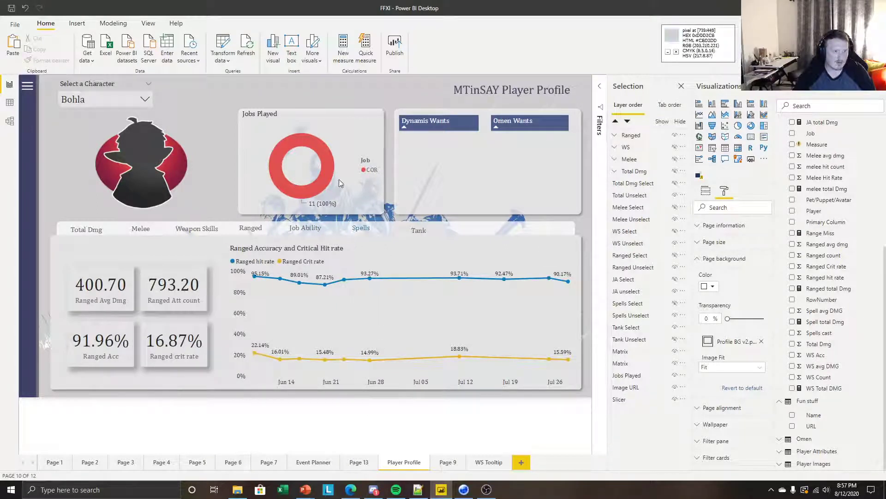
# Try small vertical nudges on the Jobs Played donut chart within its panel
pyautogui.click(296, 123)
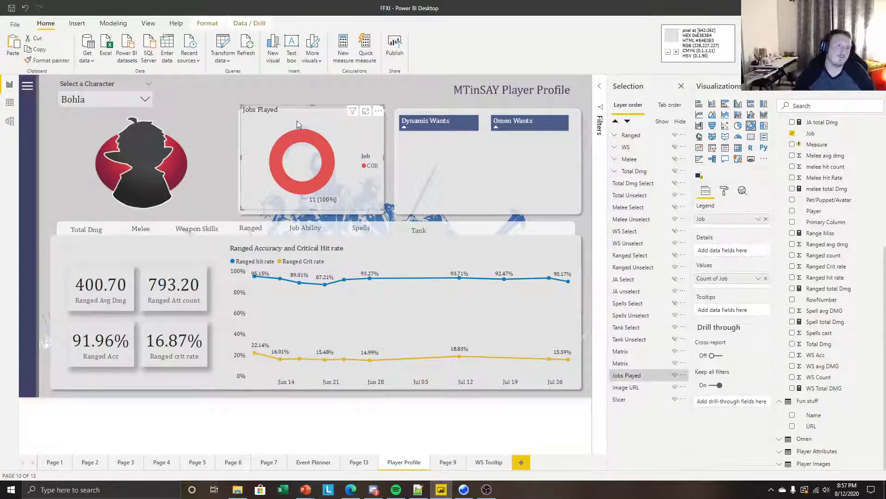
pyautogui.press('Down')
pyautogui.press('Down')
pyautogui.press('Down')
pyautogui.press('Down')
pyautogui.press('Down')
pyautogui.press('Down')
pyautogui.press('Down')
pyautogui.press('Down')
pyautogui.press('Down')
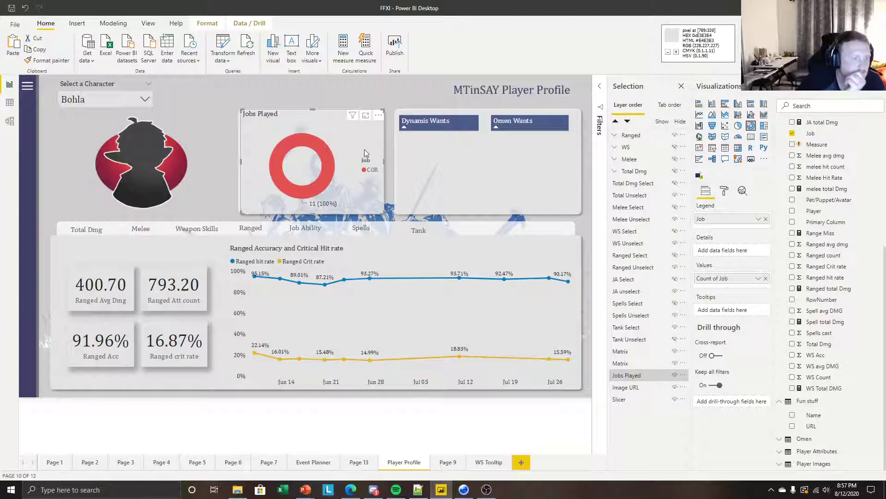
pyautogui.click(421, 425)
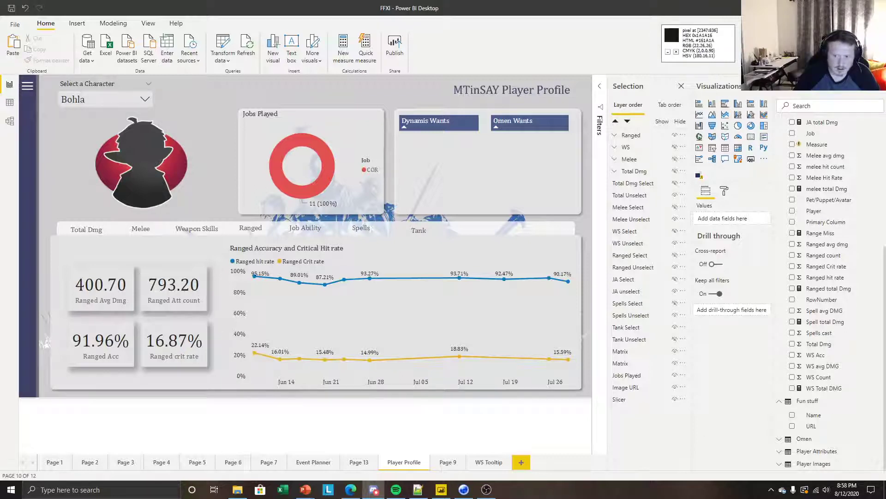
pyautogui.click(413, 425)
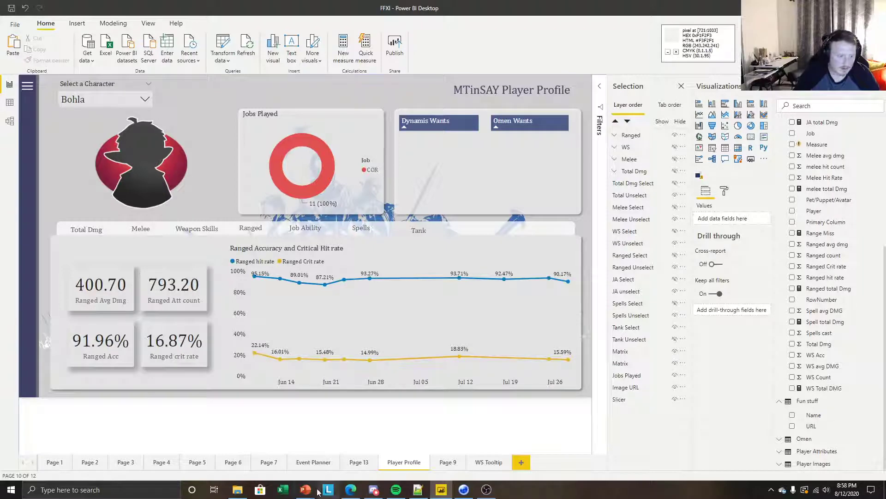
# Switch to the FFXI BGs presentation in PowerPoint and set the fill transparency of slide 3's white tab strip to 0%
pyautogui.moveTo(306, 489)
pyautogui.click(355, 456)
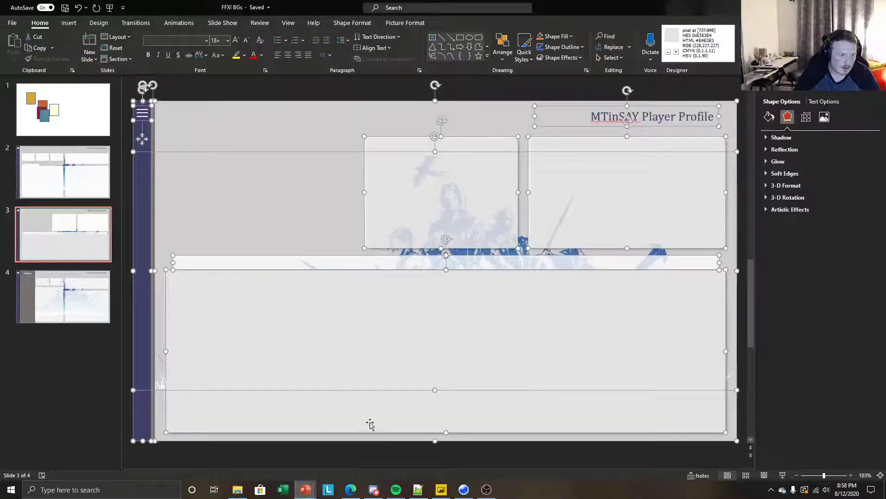
pyautogui.scroll(-1, 296, 289)
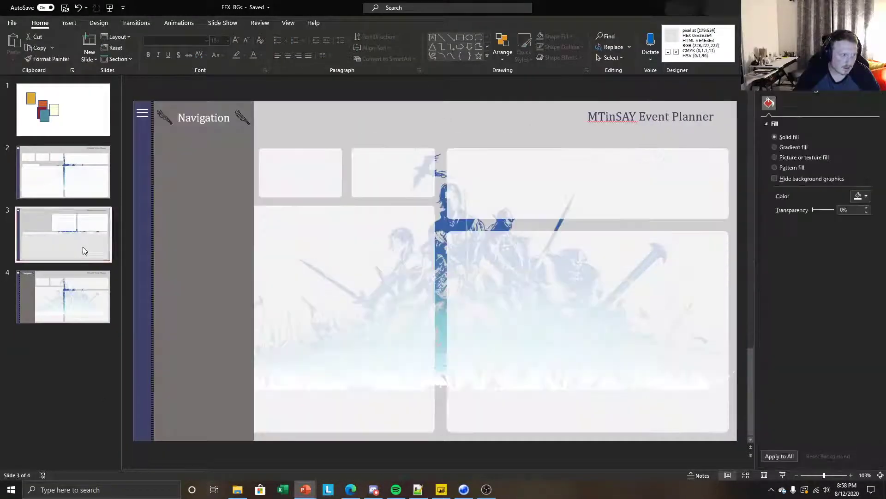
pyautogui.click(83, 249)
pyautogui.click(356, 260)
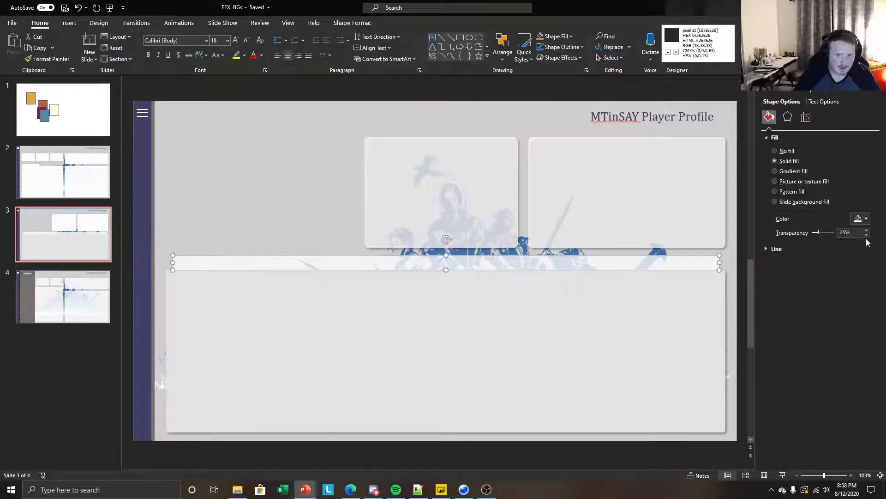
pyautogui.doubleClick(844, 232)
pyautogui.write('0')
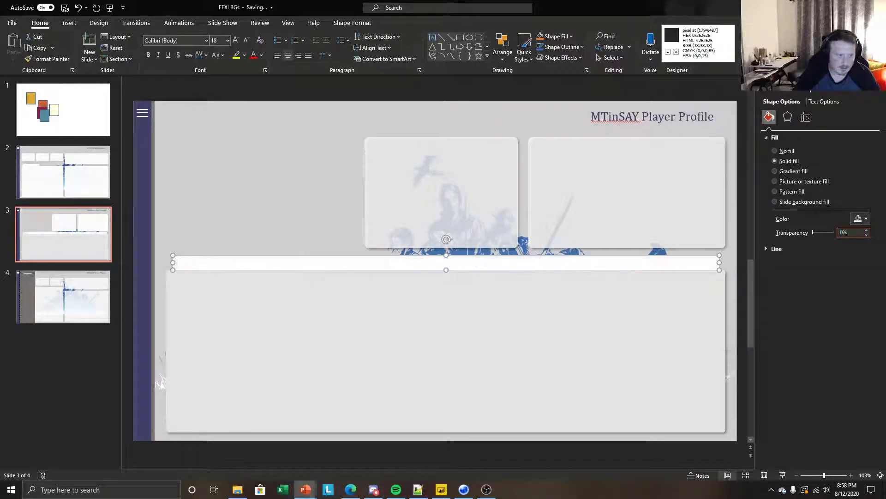
pyautogui.click(60, 359)
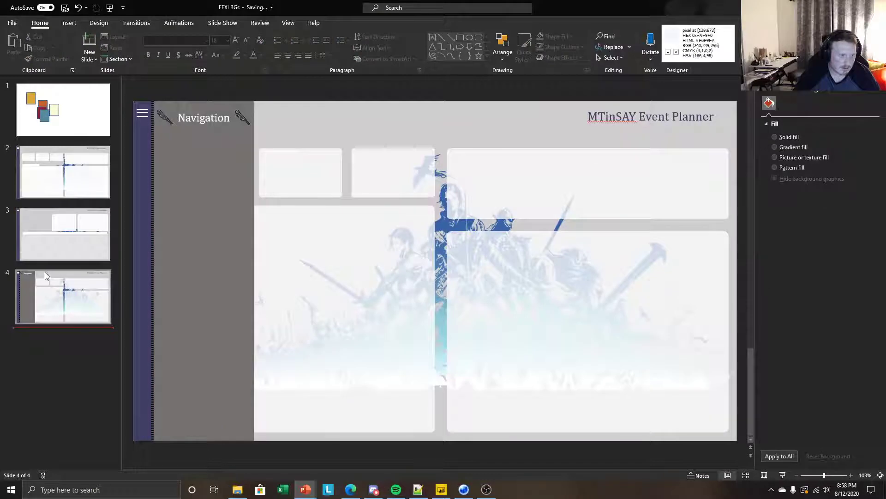
# Export all the objects on slide 3 as a picture again, overwriting the Profile BG v2 file
pyautogui.click(72, 249)
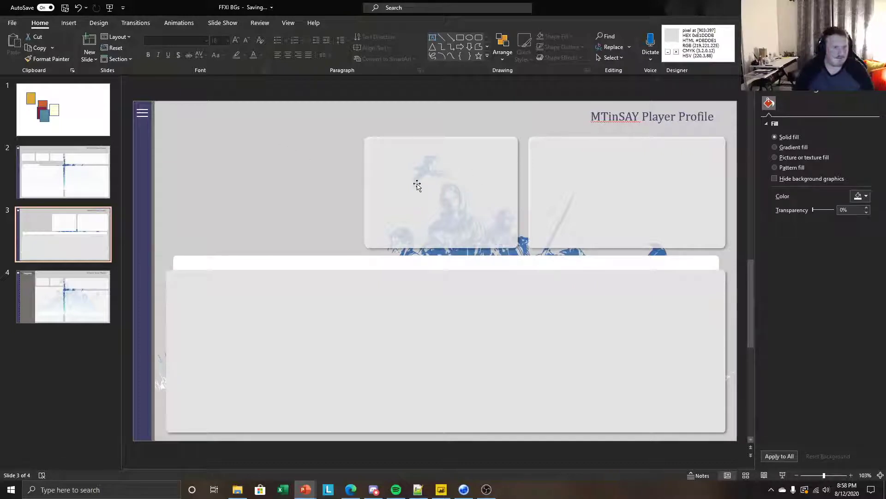
pyautogui.click(267, 175)
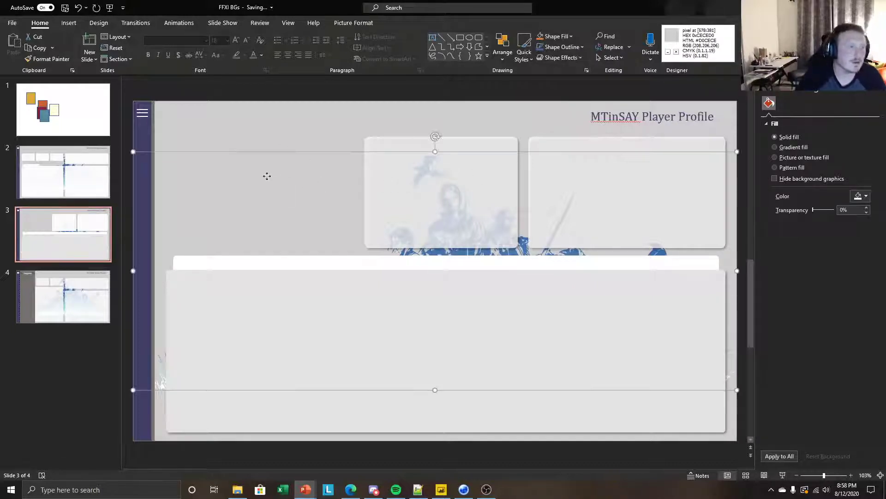
pyautogui.hotkey('ctrl', 'a')
pyautogui.rightClick(267, 176)
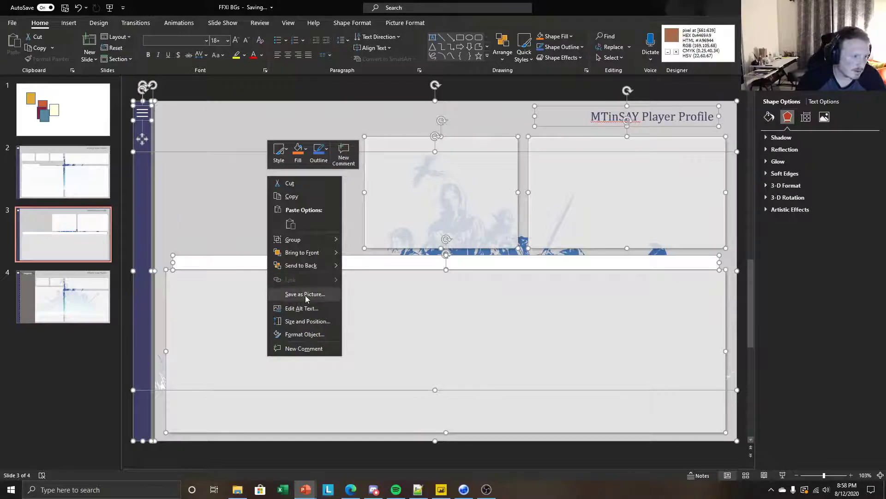
pyautogui.click(280, 294)
pyautogui.click(365, 234)
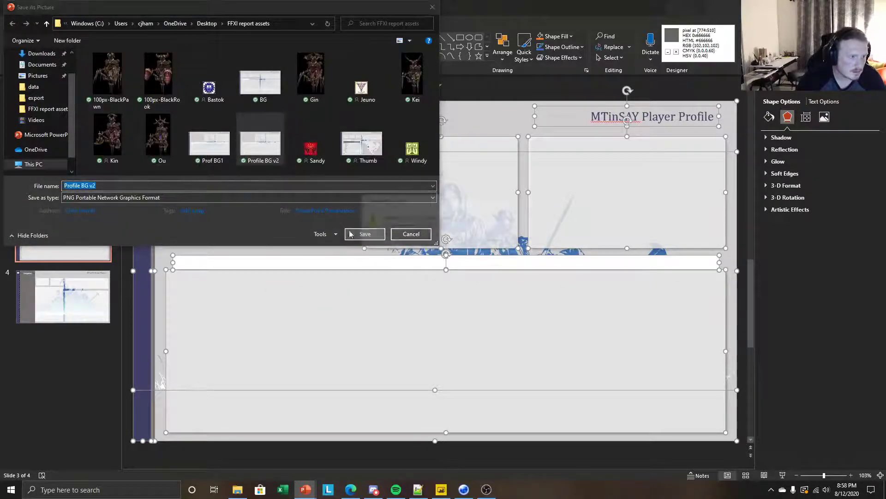
pyautogui.click(464, 246)
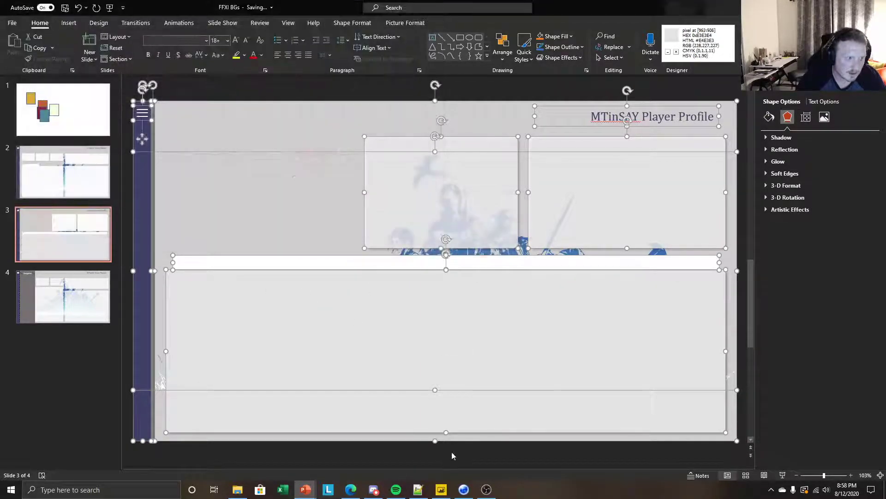
# Switch to Power BI, replace the Player Profile page background with the re-exported Profile BG v2 image and set its image fit to Fit
pyautogui.click(442, 490)
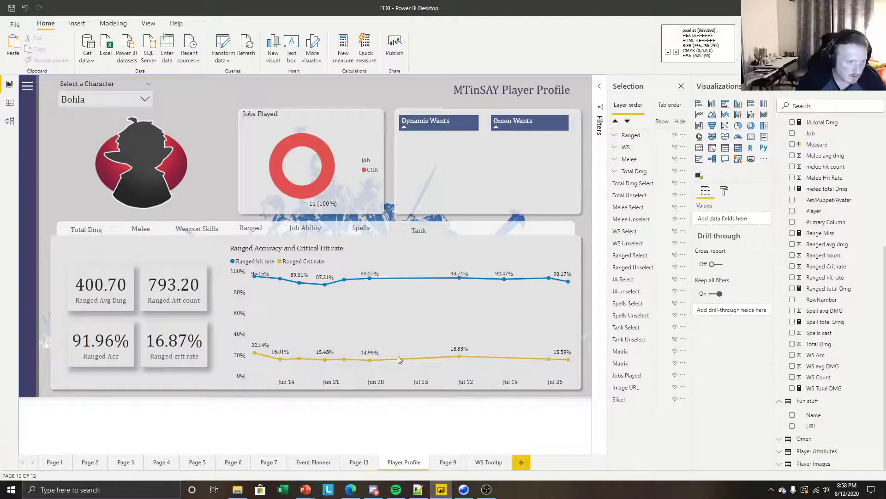
pyautogui.click(725, 191)
pyautogui.click(724, 258)
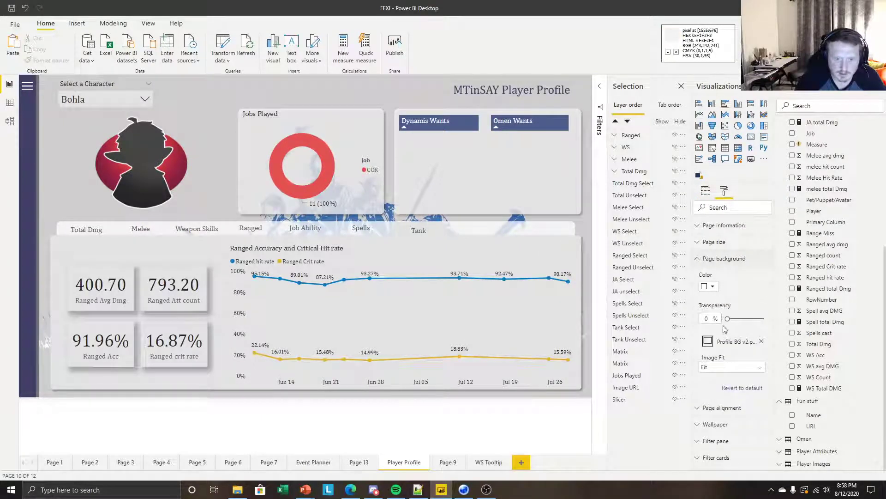
pyautogui.click(758, 343)
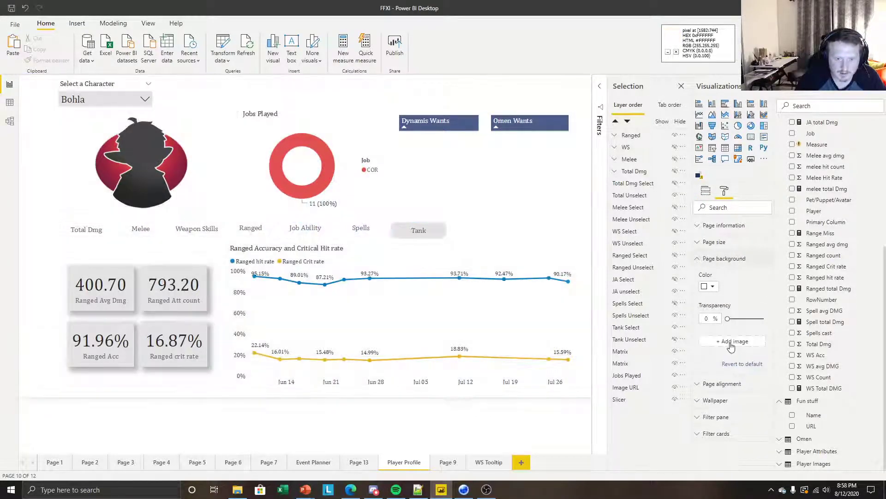
pyautogui.click(734, 341)
pyautogui.click(261, 141)
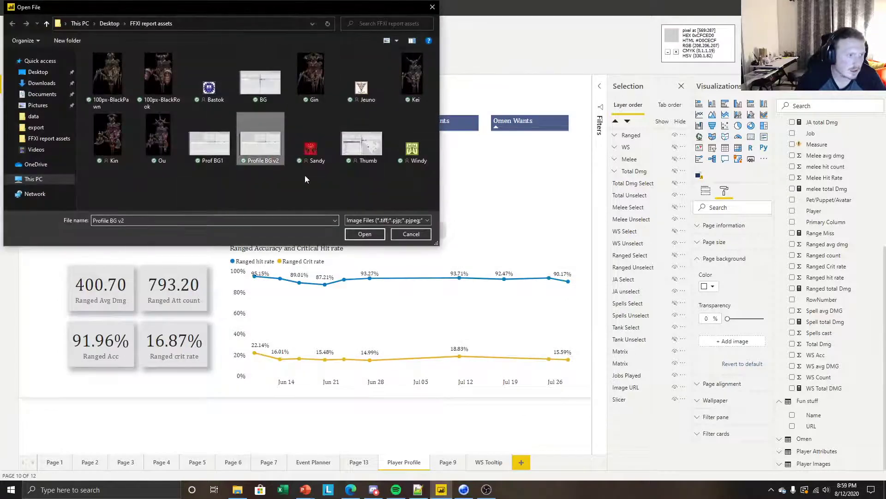
pyautogui.click(365, 234)
pyautogui.click(713, 367)
pyautogui.click(710, 389)
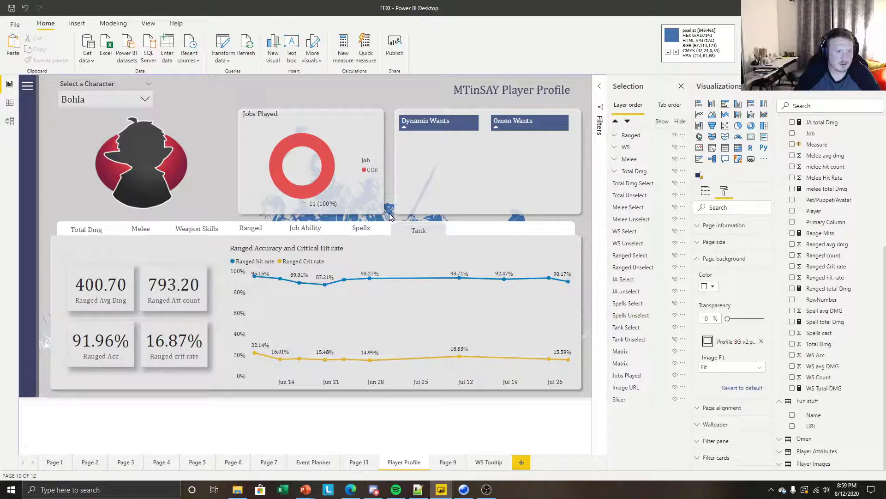
# Filter the Player Profile page by character, trying Covid before selecting Corriri
pyautogui.click(97, 100)
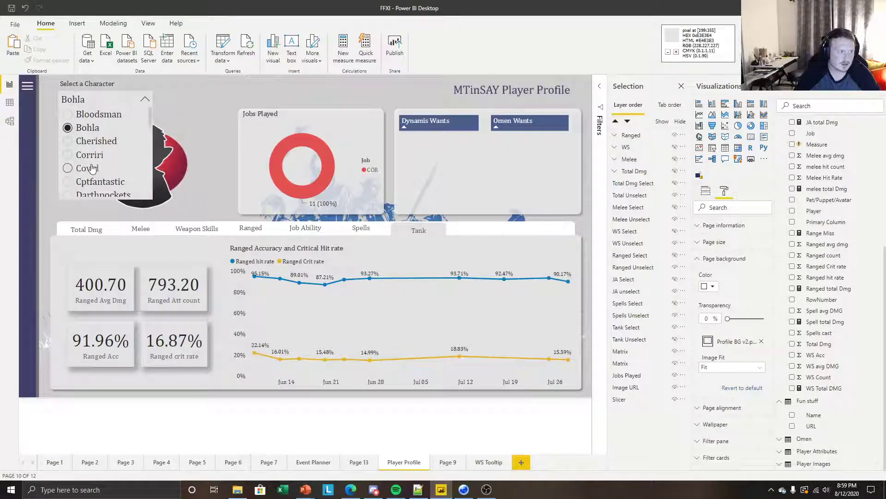
pyautogui.click(93, 167)
pyautogui.click(127, 101)
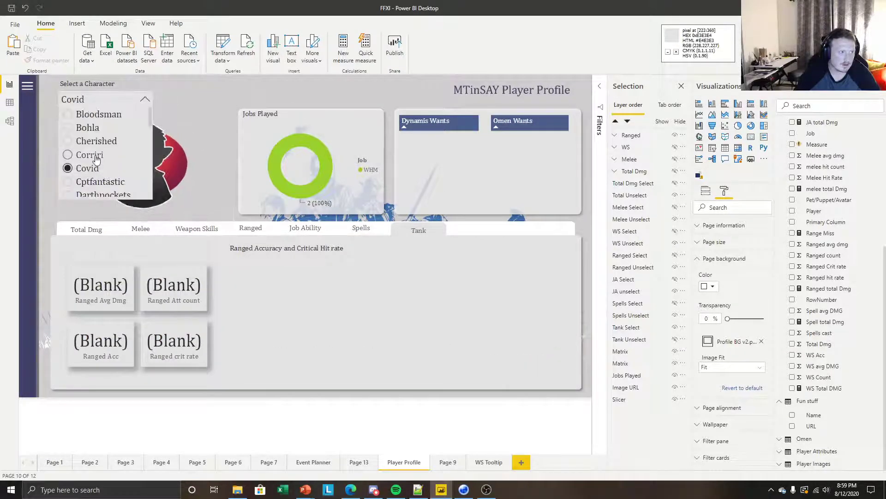
pyautogui.click(93, 155)
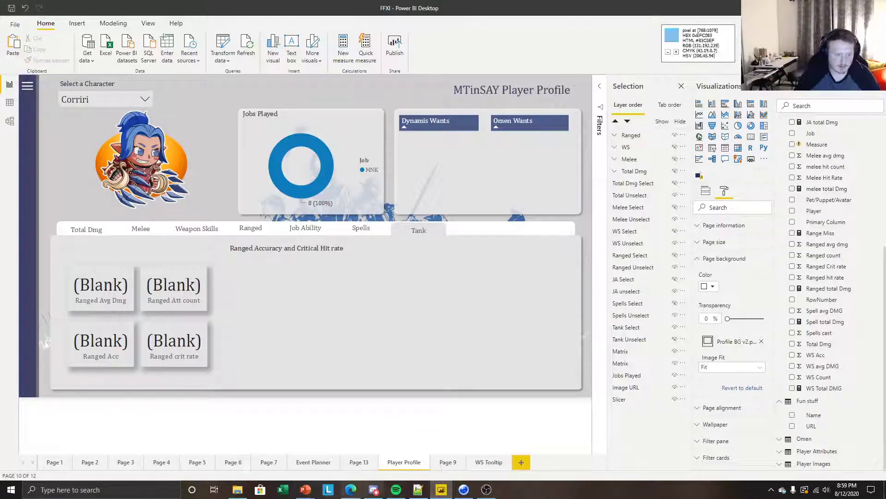
# Switch to the FFXI BGs presentation in PowerPoint and delete the blue character artwork behind the panels on slide 3
pyautogui.moveTo(306, 488)
pyautogui.click(341, 456)
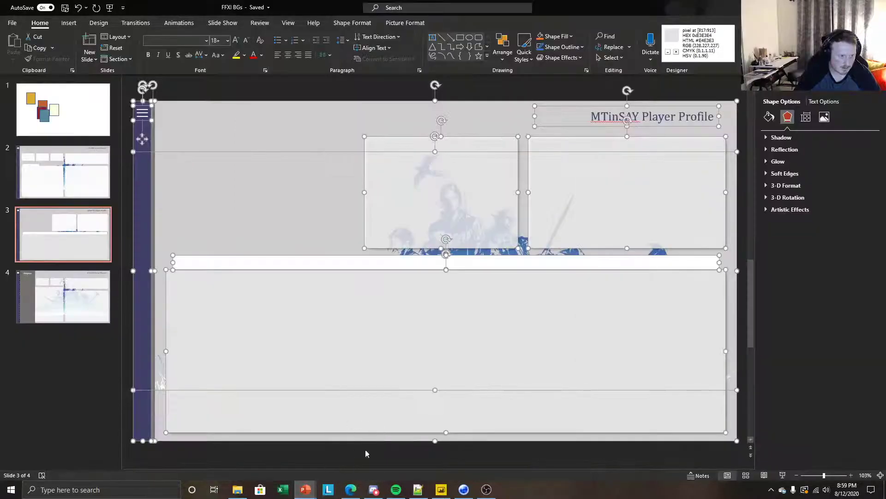
pyautogui.click(449, 256)
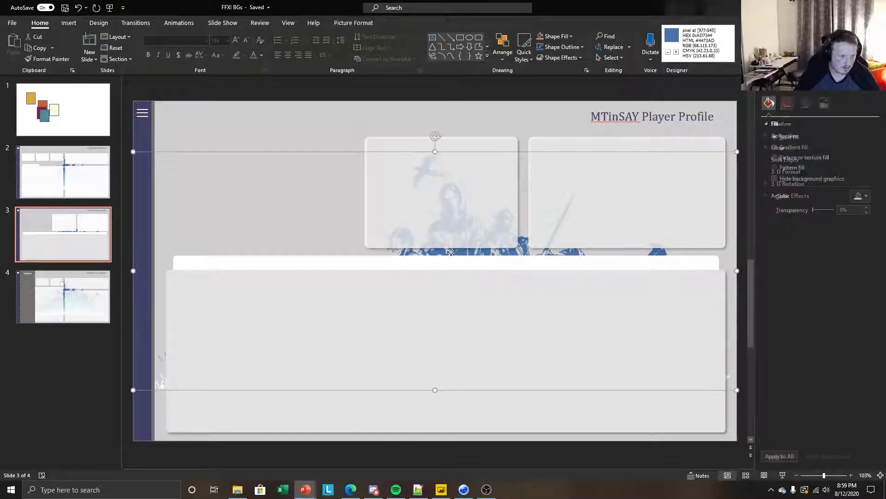
pyautogui.press('Delete')
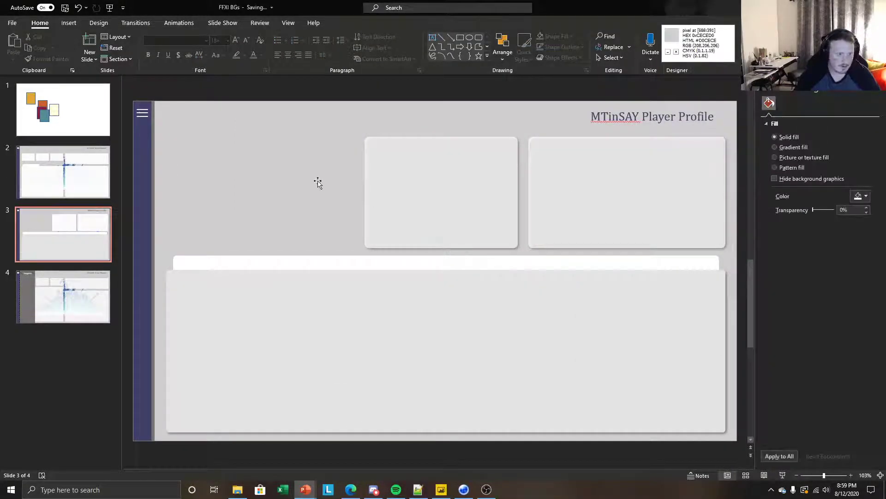
# Export all remaining objects on slide 3 as a PNG picture, overwriting the Profile BG v2 file
pyautogui.click(318, 180)
pyautogui.hotkey('ctrl', 'a')
pyautogui.rightClick(317, 181)
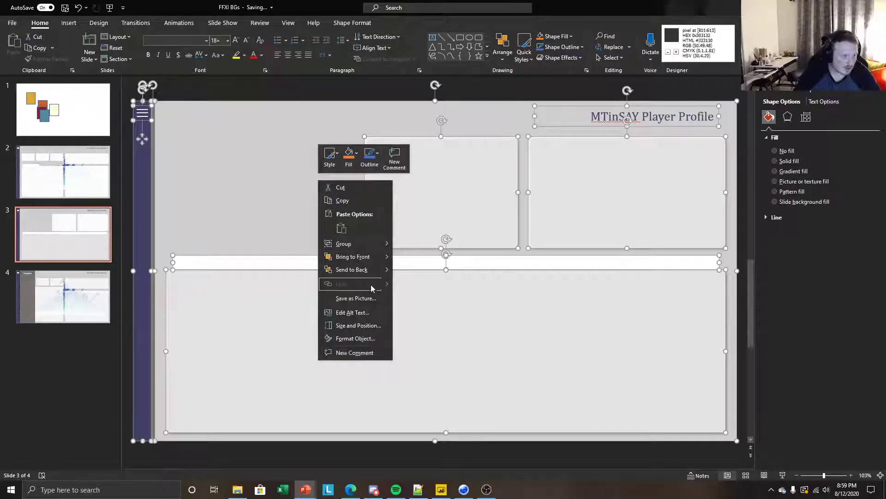
pyautogui.click(355, 298)
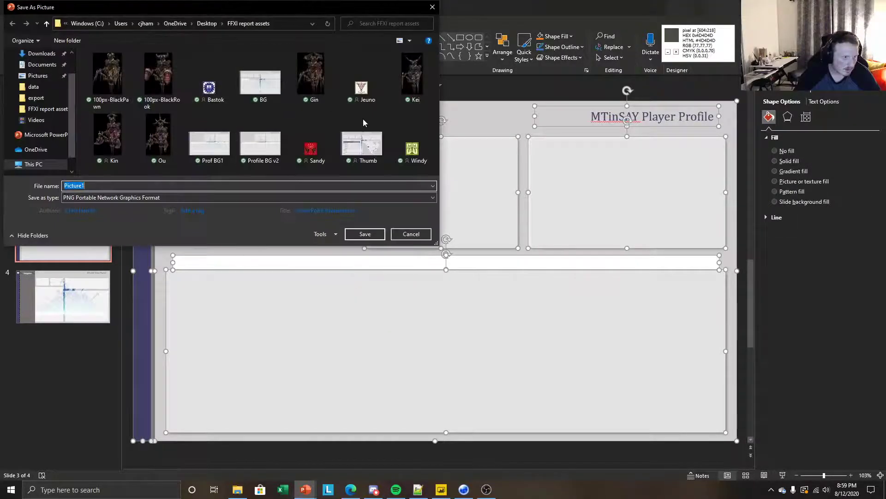
pyautogui.click(276, 151)
pyautogui.click(365, 234)
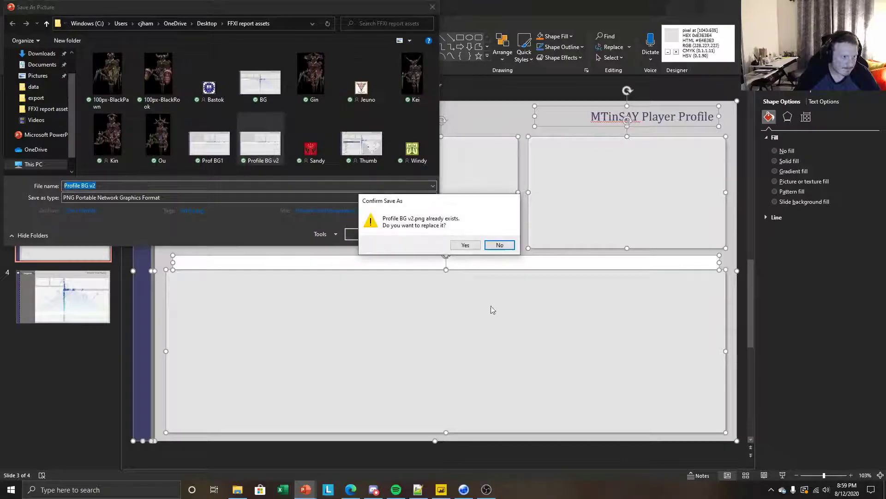
pyautogui.click(466, 246)
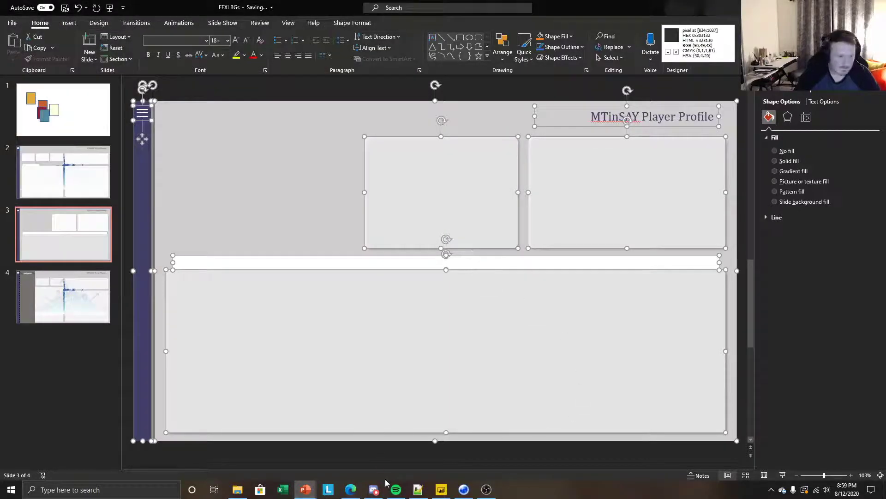
# Switch to Power BI and reload the page background from the artwork-free Profile BG v2 image, with image fit set to Fit
pyautogui.click(441, 490)
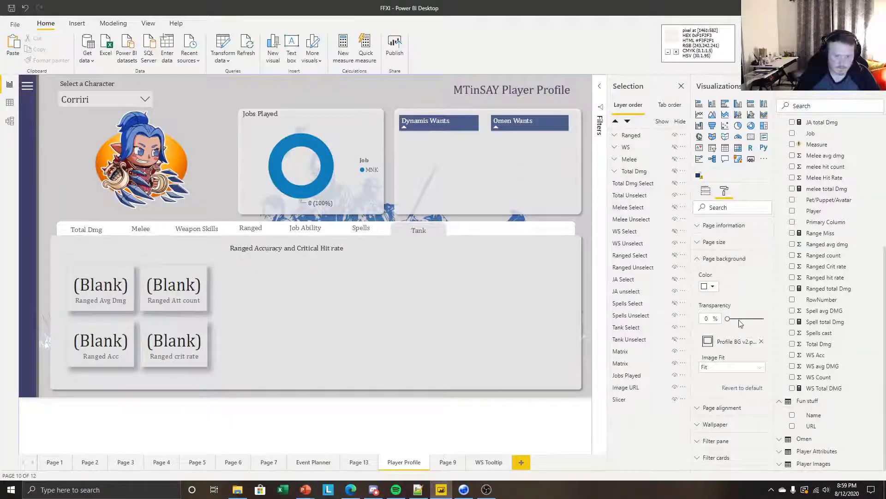
pyautogui.click(759, 342)
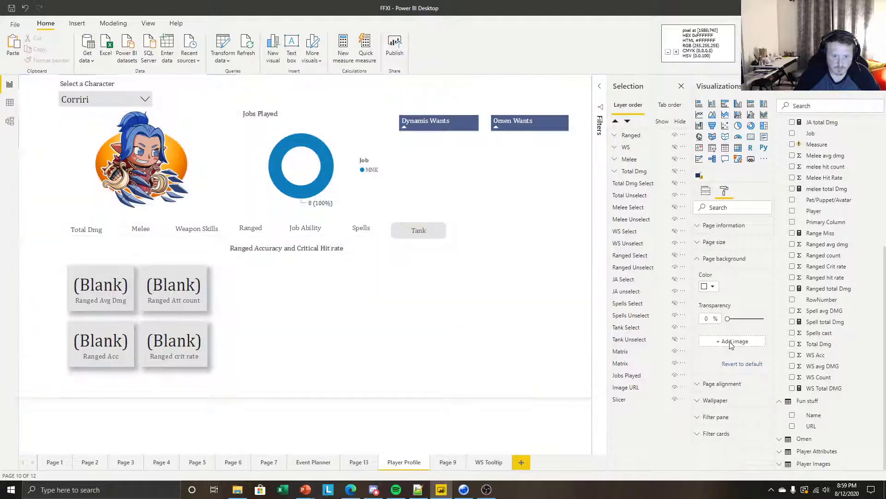
pyautogui.click(734, 342)
pyautogui.click(273, 140)
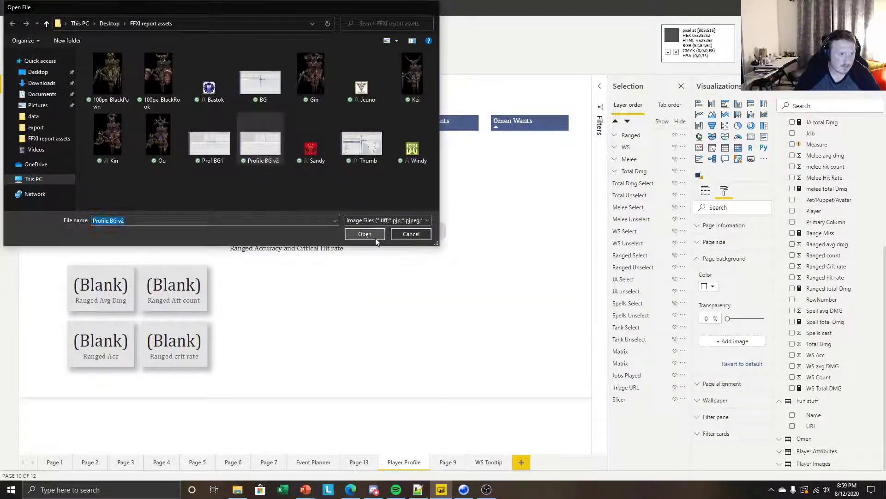
pyautogui.click(365, 234)
pyautogui.click(731, 367)
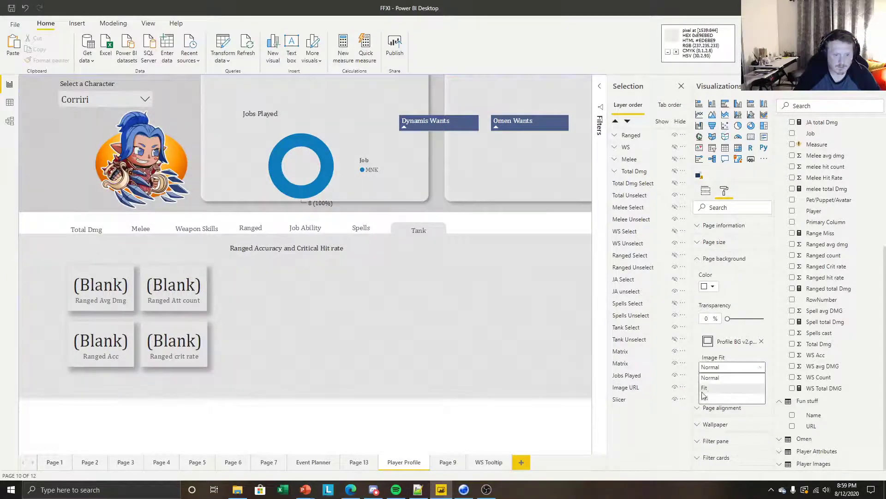
pyautogui.click(706, 388)
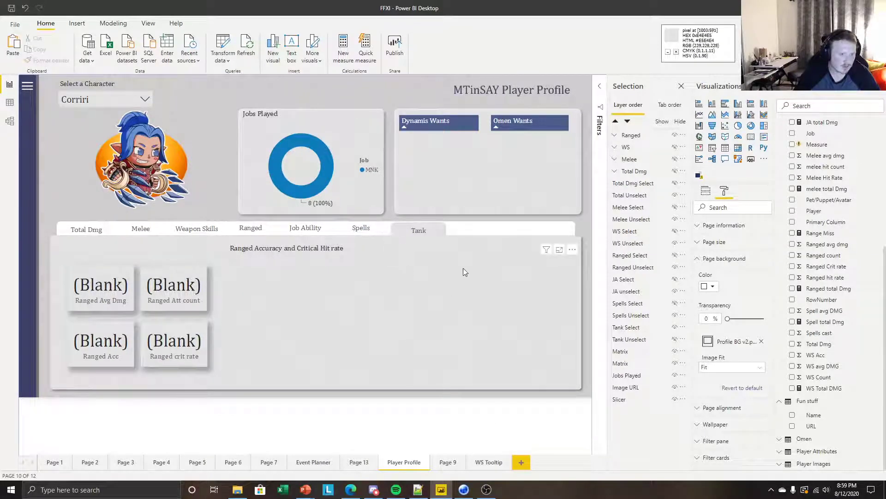
# Compare the Fit, Fill and Normal image fit options for the page background and return it to Fit
pyautogui.moveTo(504, 5)
pyautogui.mouseDown()
pyautogui.moveTo(522, 302)
pyautogui.moveTo(530, 307)
pyautogui.moveTo(499, 1)
pyautogui.mouseUp()
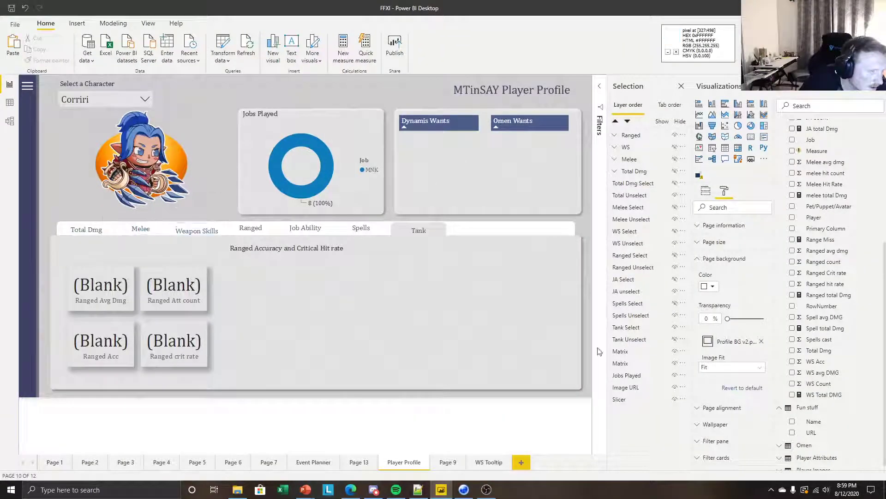
pyautogui.click(735, 372)
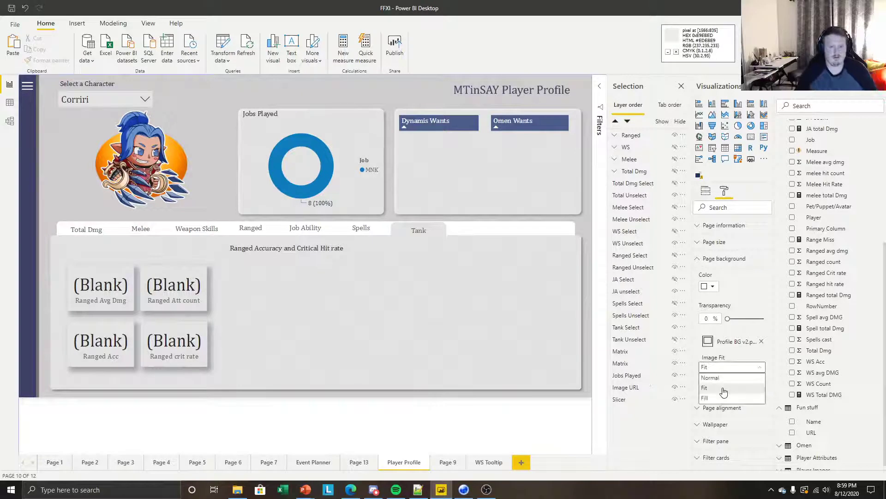
pyautogui.click(723, 388)
pyautogui.click(732, 369)
pyautogui.click(723, 398)
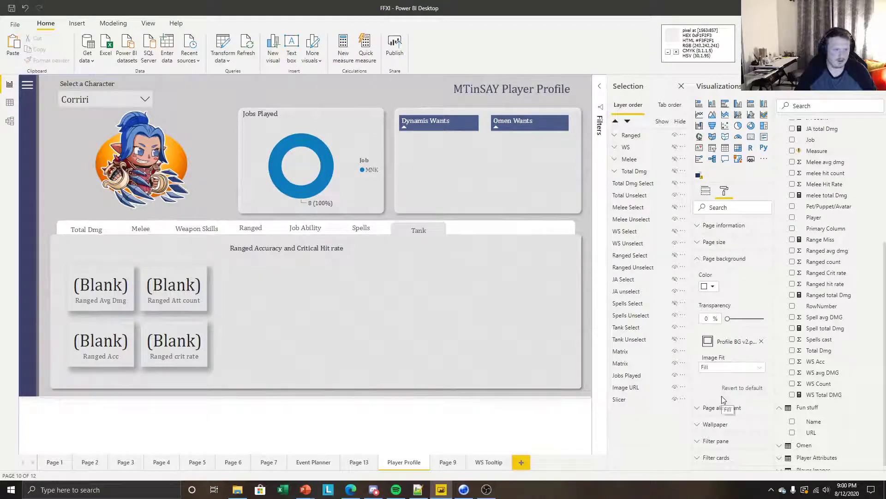
pyautogui.click(733, 372)
pyautogui.click(726, 378)
pyautogui.click(727, 368)
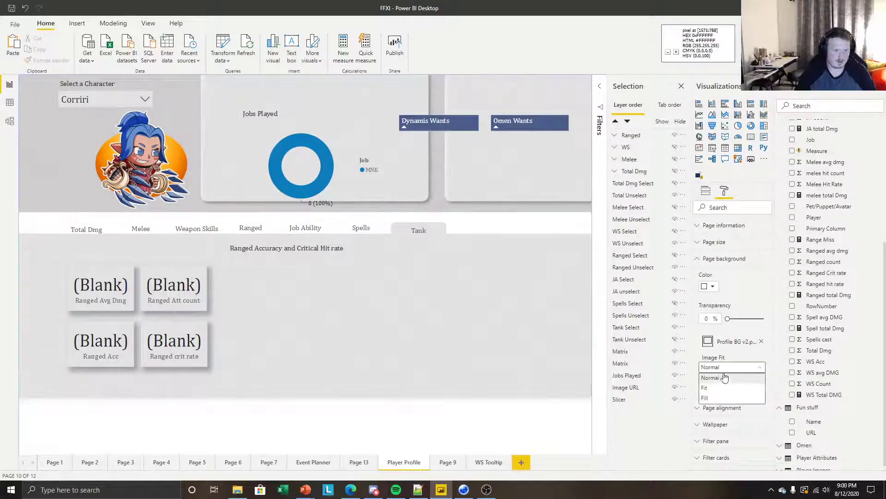
pyautogui.click(722, 388)
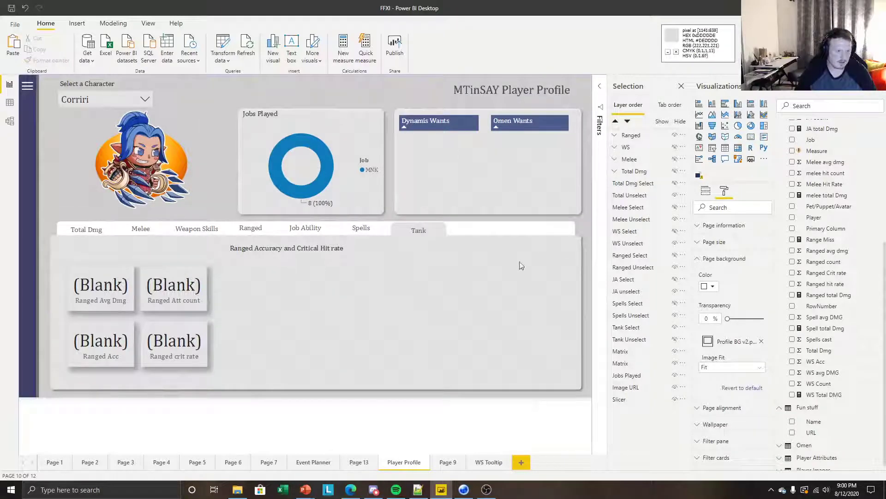
pyautogui.moveTo(590, 3); pyautogui.dragTo(885, 0)
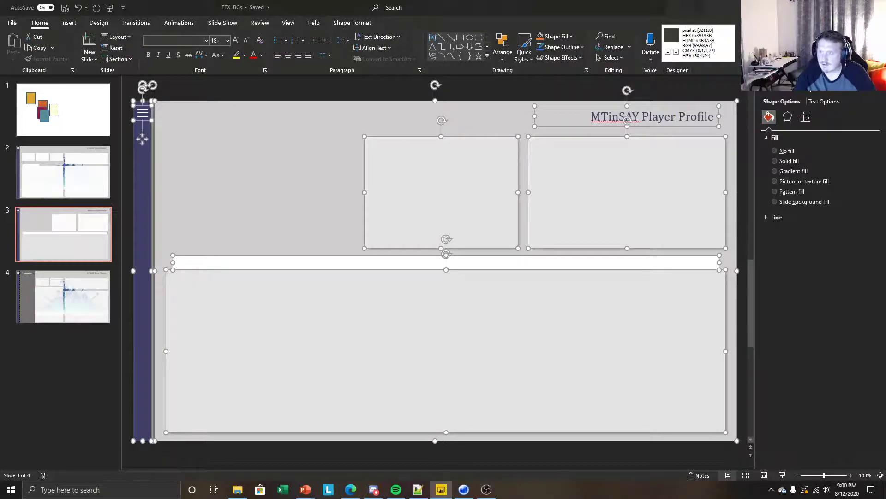
pyautogui.moveTo(885, 1); pyautogui.dragTo(578, 0)
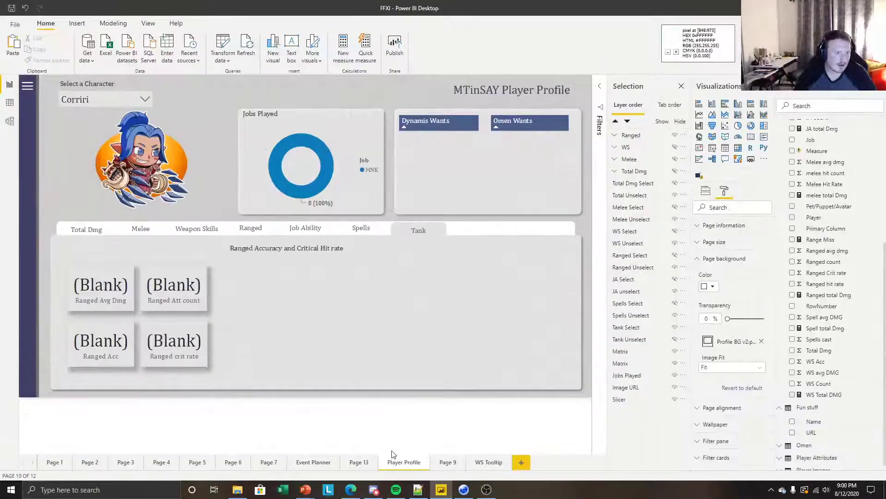
pyautogui.click(460, 493)
pyautogui.click(460, 493)
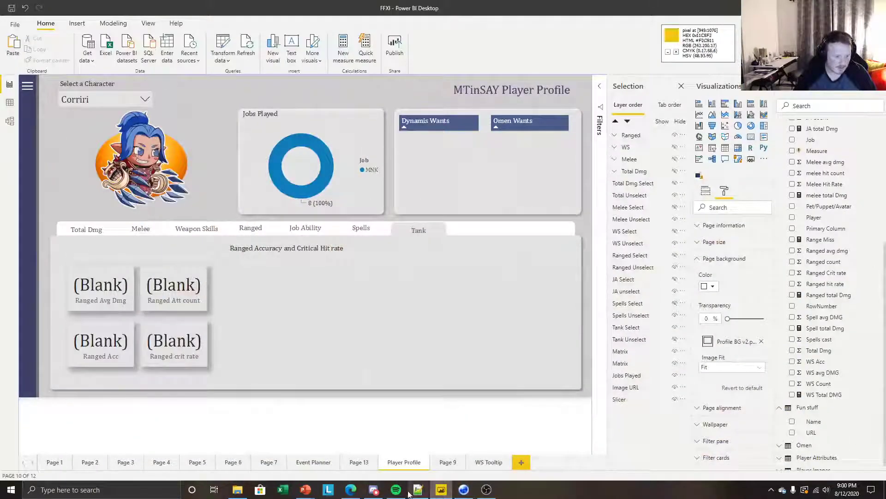
# Switch to the FFXI BGs presentation in PowerPoint and undo the deletion of slide 3's character artwork
pyautogui.moveTo(306, 489)
pyautogui.click(336, 447)
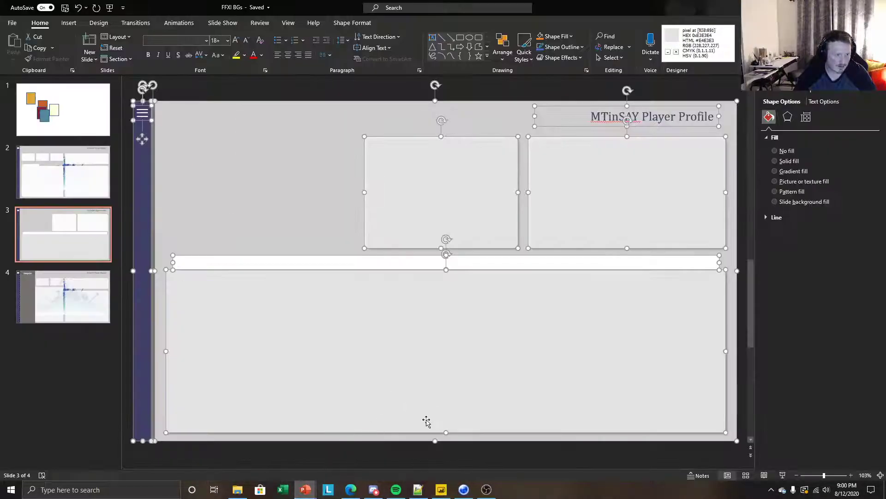
pyautogui.click(89, 302)
pyautogui.click(60, 243)
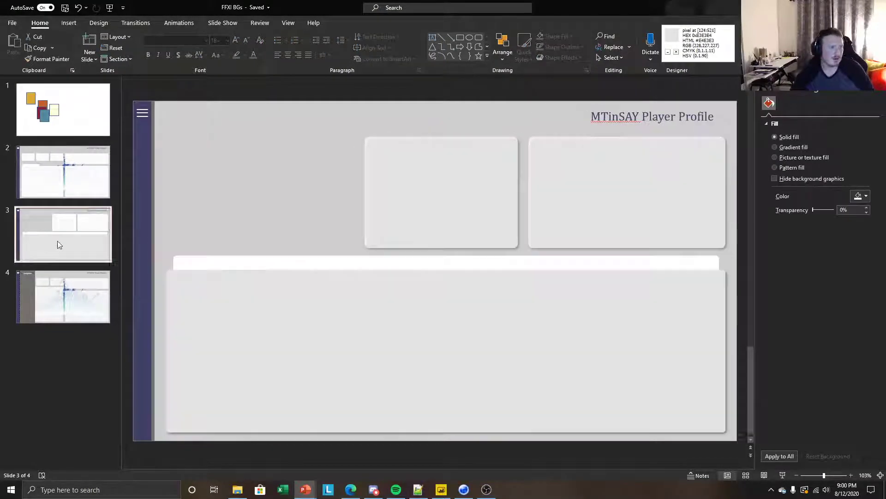
pyautogui.click(381, 278)
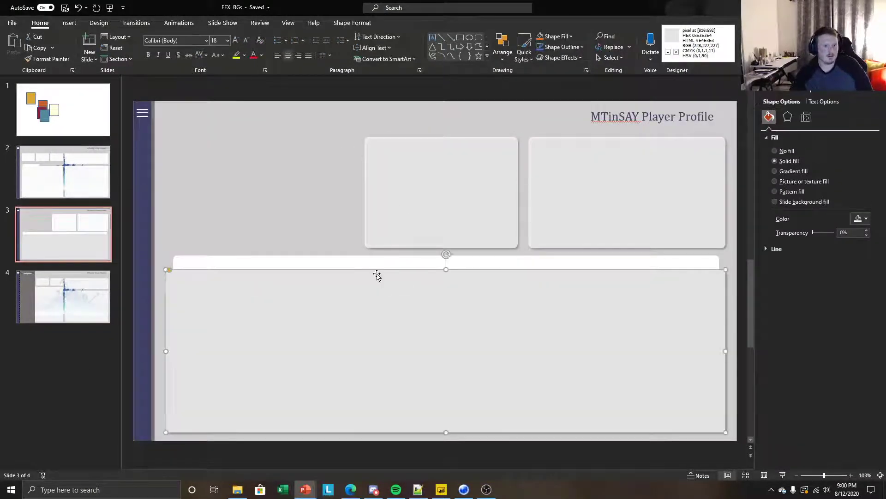
pyautogui.click(78, 8)
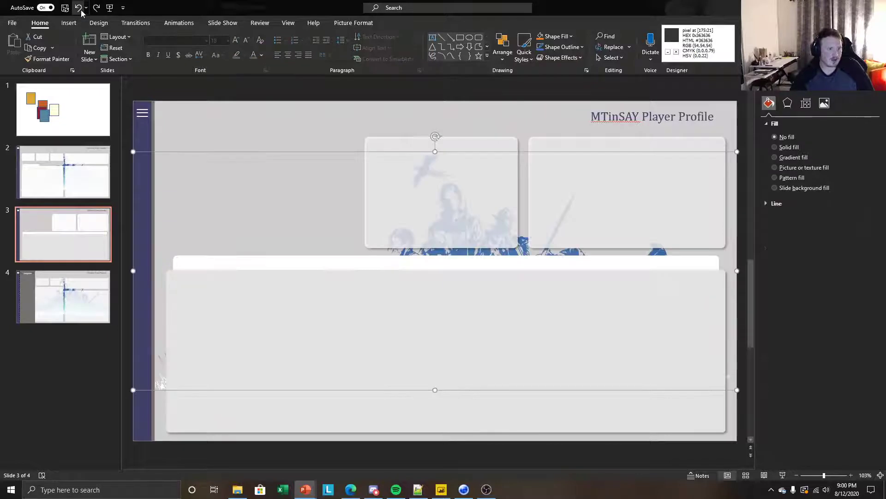
# Compare slide 3 with the Event Planner layout on slide 4 and select the character artwork on slide 3
pyautogui.click(75, 393)
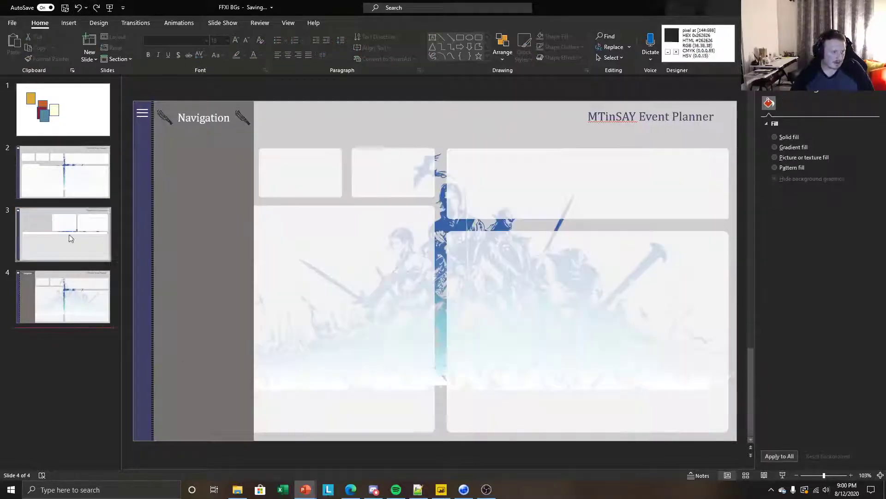
pyautogui.click(71, 235)
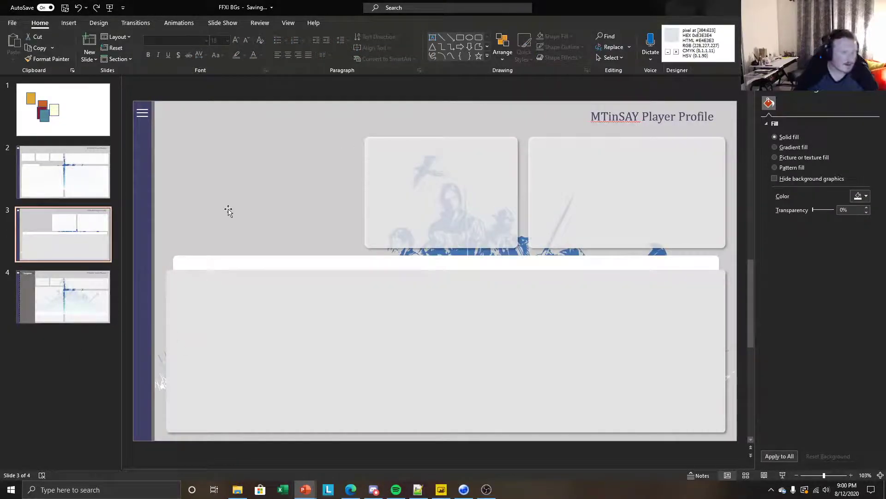
pyautogui.click(328, 214)
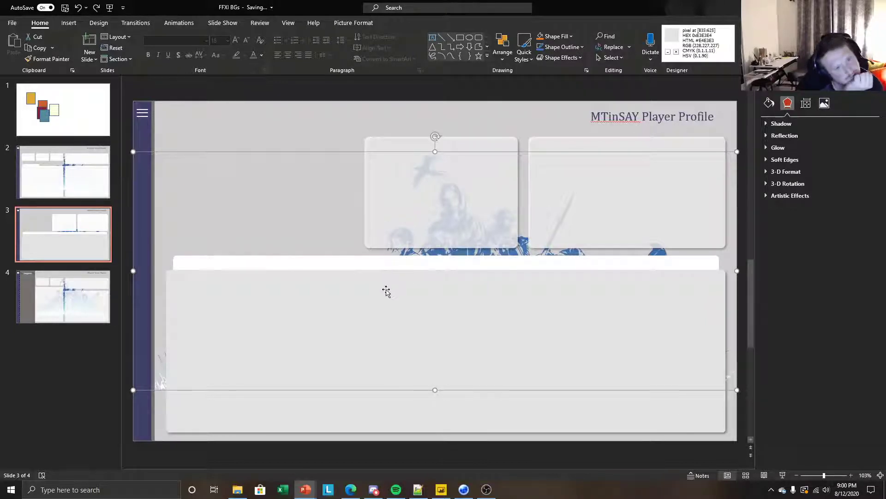
# Delete the character artwork from slide 3 and save all the slide's objects as a PNG picture, replacing Profile BG v2
pyautogui.press('Delete')
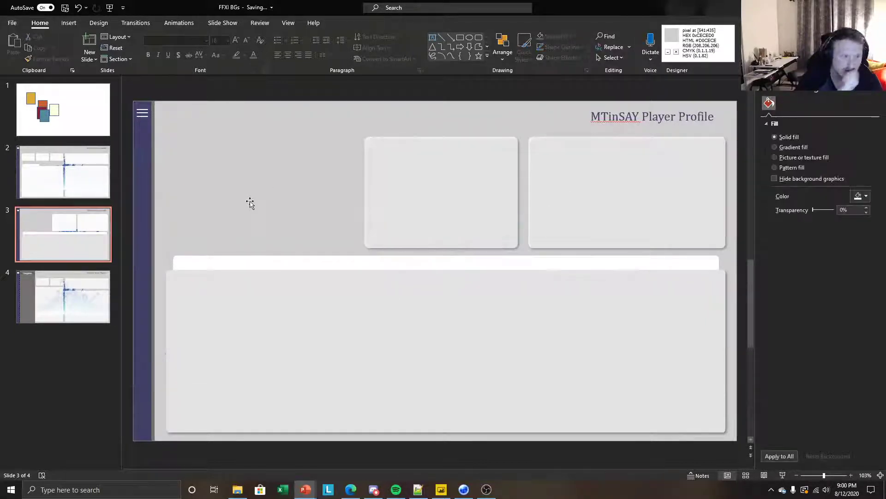
pyautogui.click(250, 202)
pyautogui.hotkey('ctrl', 'a')
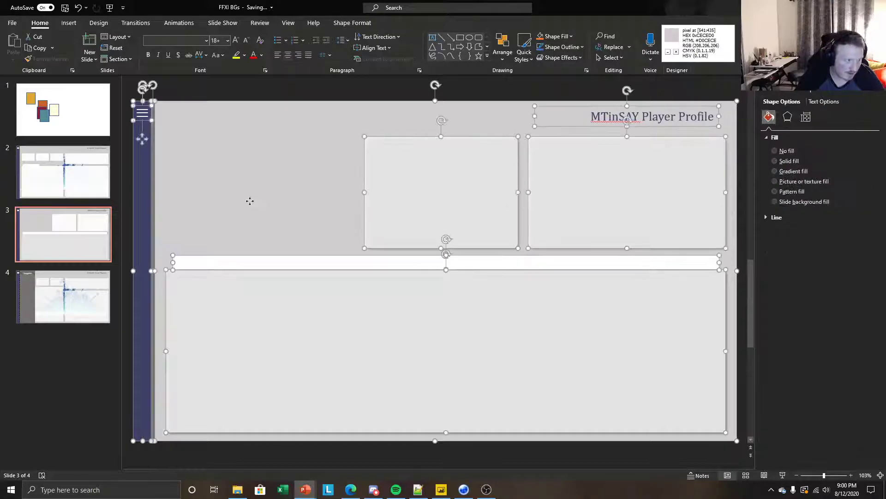
pyautogui.rightClick(249, 198)
pyautogui.click(277, 308)
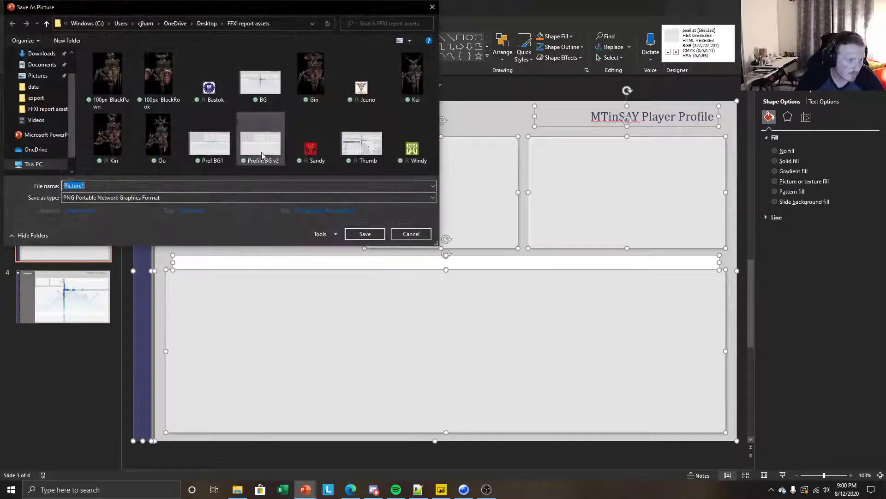
pyautogui.click(260, 141)
pyautogui.click(369, 234)
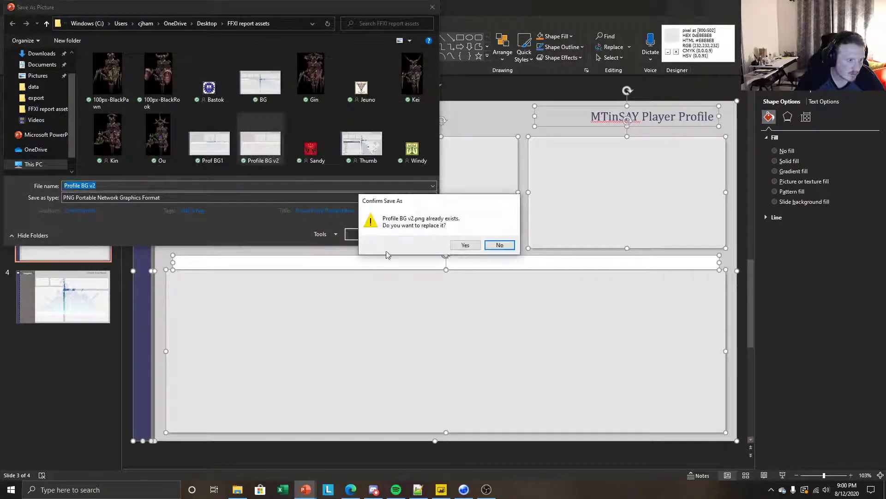
pyautogui.click(467, 244)
# Switch to Power BI and replace the Player Profile page background with the artwork-free Profile BG v2 image, with image fit set to Fit
pyautogui.click(442, 491)
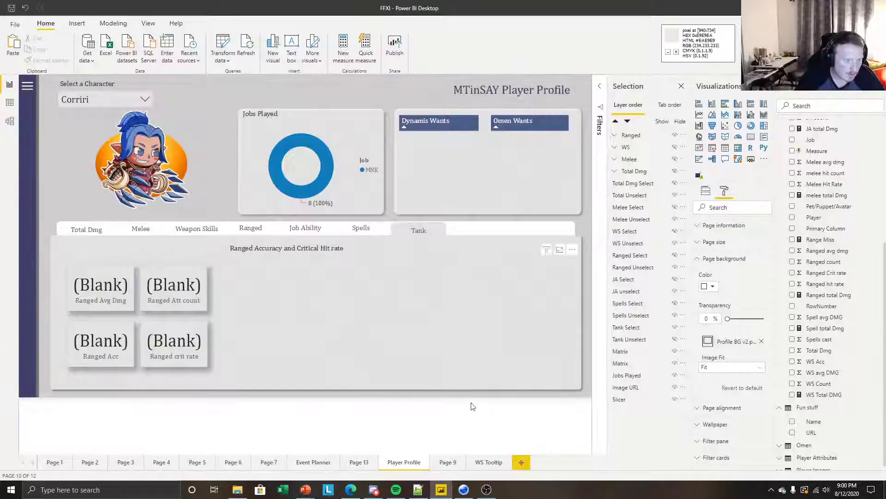
pyautogui.click(762, 341)
pyautogui.click(735, 341)
pyautogui.click(259, 138)
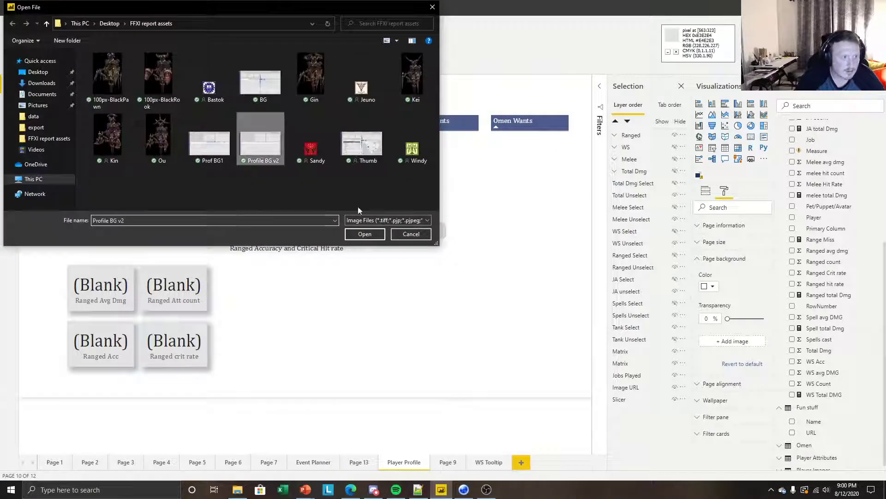
pyautogui.click(361, 233)
pyautogui.click(732, 367)
pyautogui.click(711, 389)
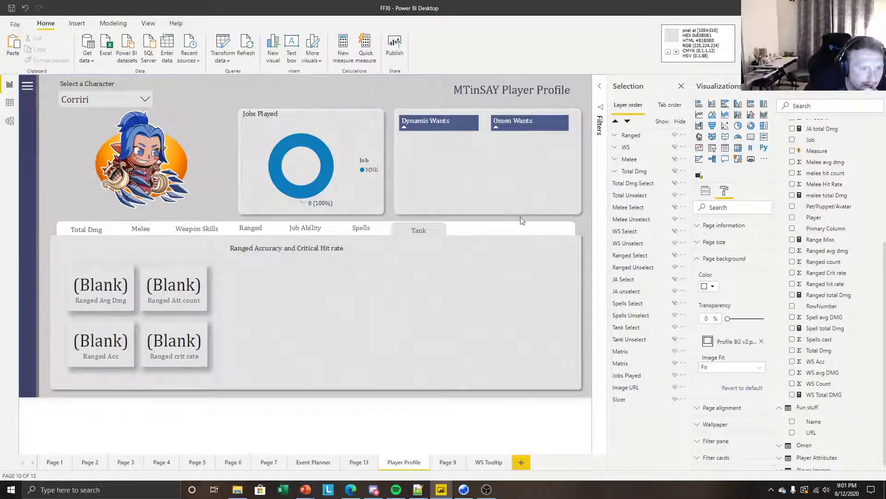
# Collapse the Fields pane to enlarge the report canvas, keeping the Visualizations pane expanded
pyautogui.click(774, 94)
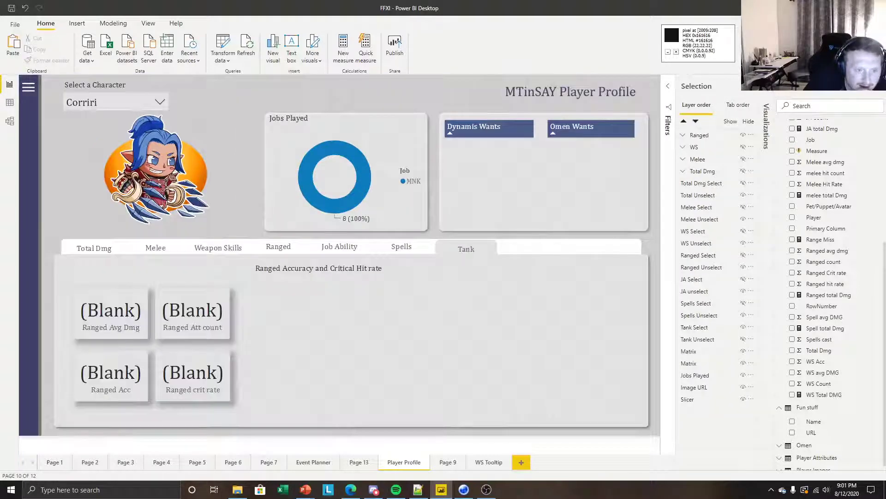
pyautogui.click(878, 91)
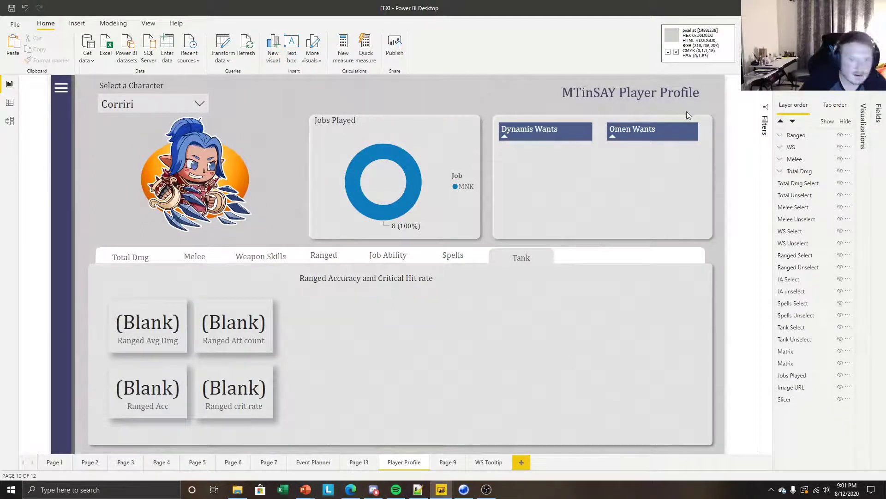
pyautogui.click(862, 123)
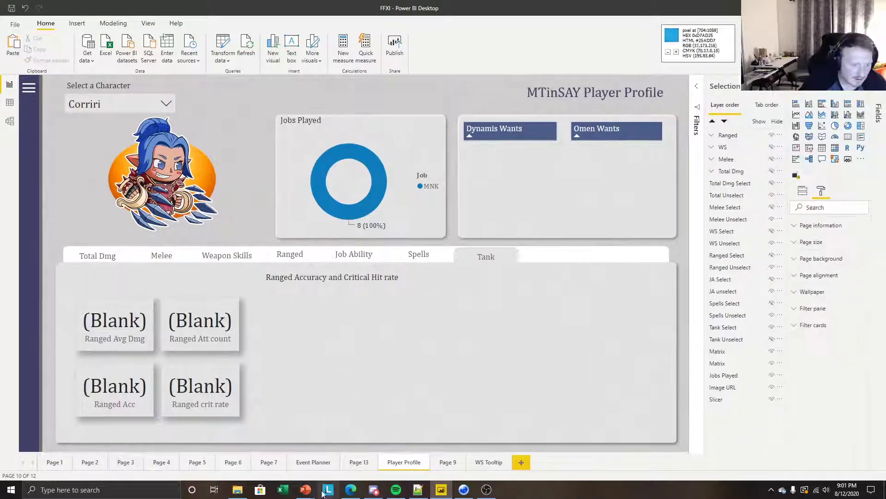
# Switch to the FFXI BGs presentation in PowerPoint and undo the deletion of slide 3's character artwork
pyautogui.click(345, 464)
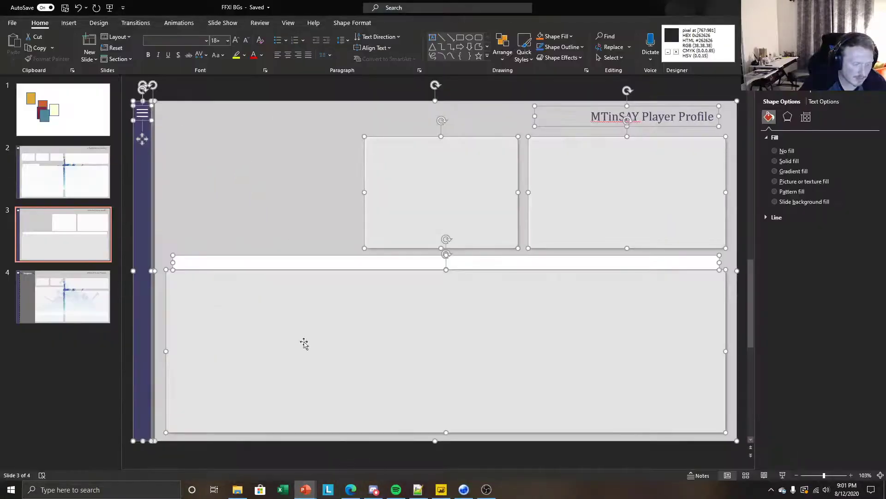
pyautogui.click(78, 8)
pyautogui.click(335, 421)
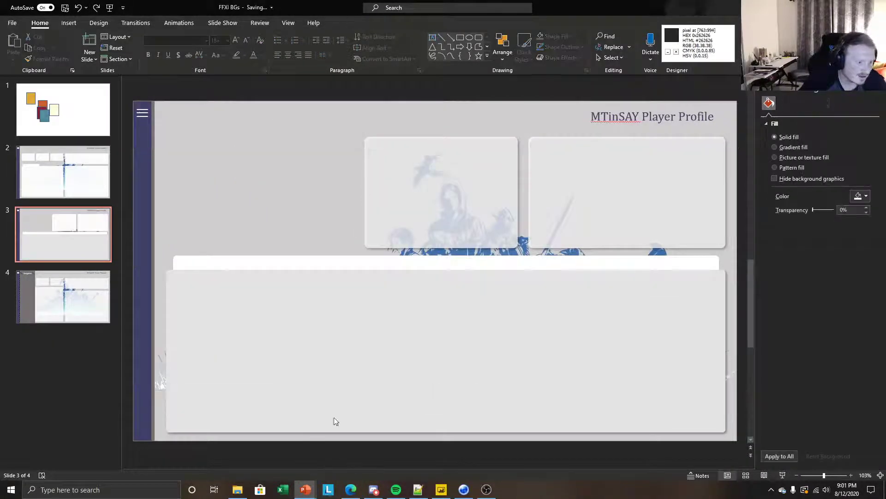
# Save all of slide 3's objects, including the character artwork, as a PNG picture replacing Profile BG v2
pyautogui.click(304, 198)
pyautogui.hotkey('ctrl', 'a')
pyautogui.rightClick(305, 198)
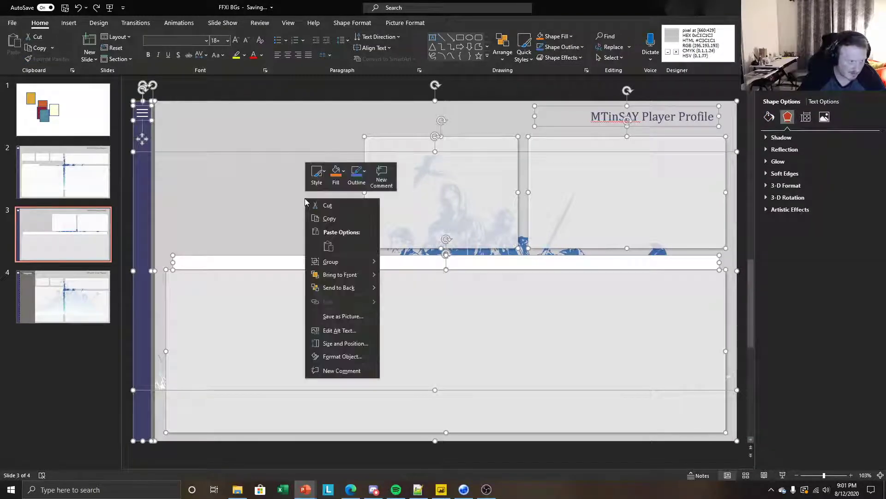
pyautogui.click(333, 317)
pyautogui.click(260, 143)
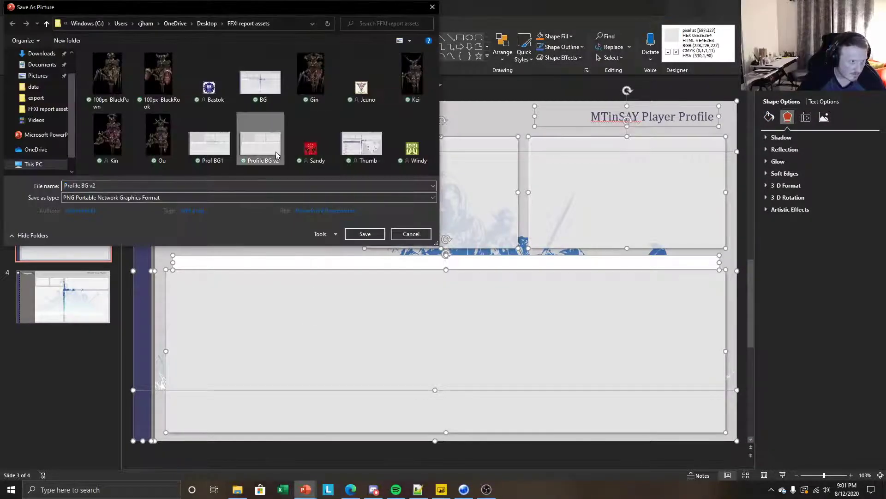
pyautogui.click(364, 234)
pyautogui.click(462, 246)
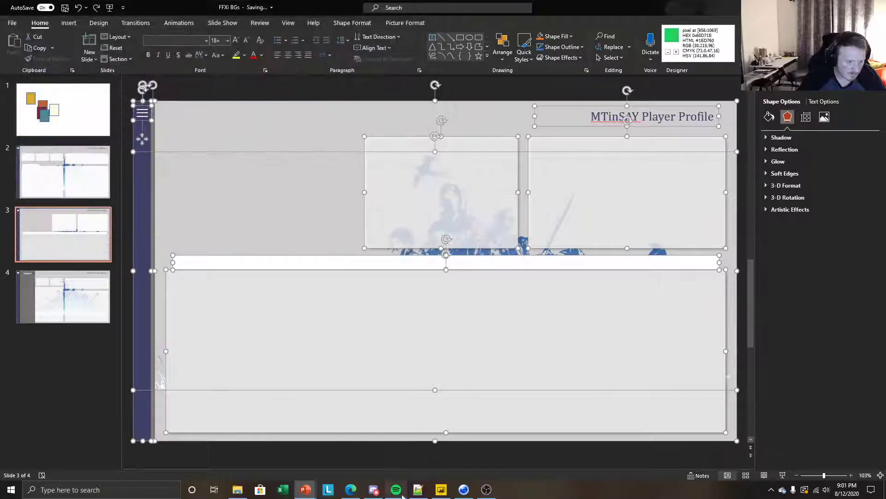
# Switch to Power BI and reload the page background from the Profile BG v2 image with character artwork, with image fit set to Fit
pyautogui.click(438, 490)
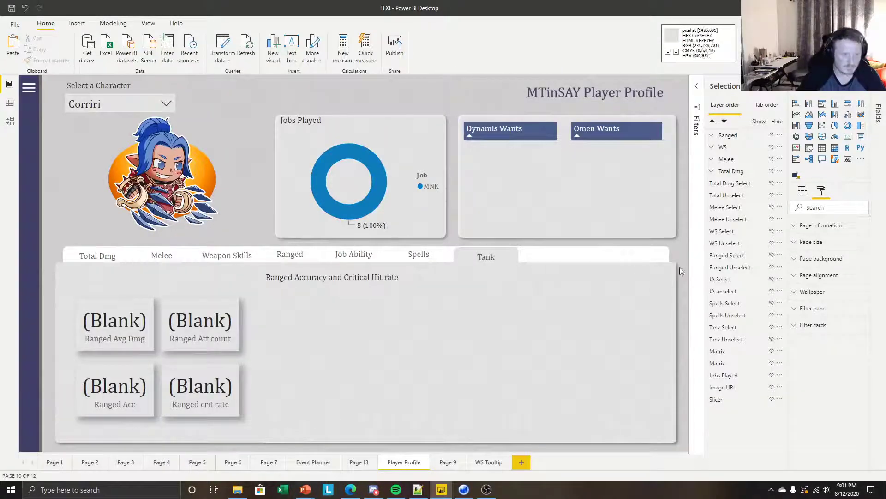
pyautogui.click(817, 258)
pyautogui.click(858, 342)
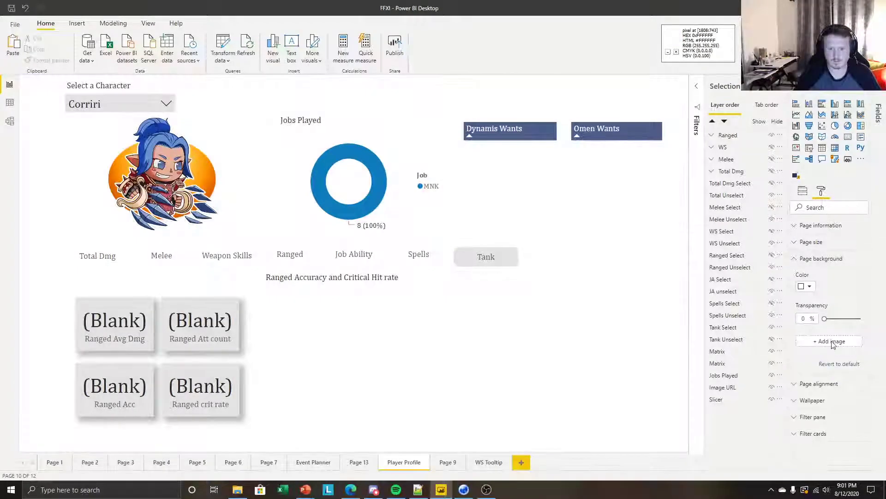
pyautogui.click(832, 341)
pyautogui.click(260, 138)
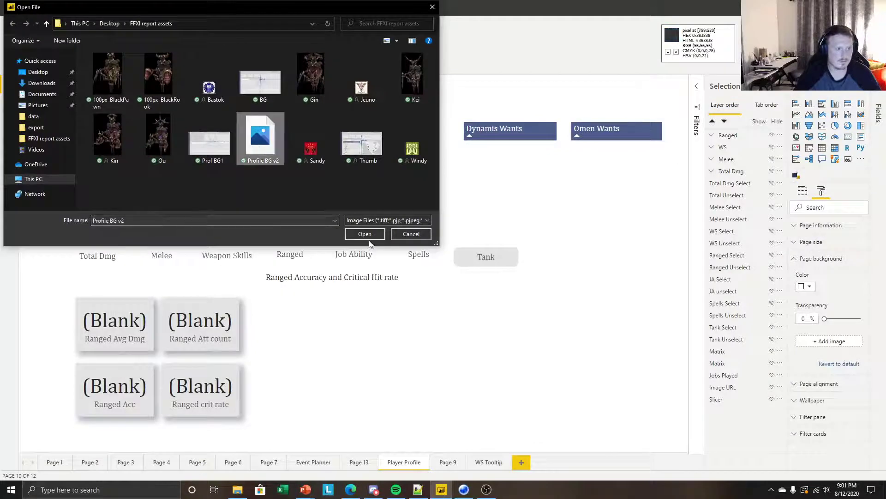
pyautogui.click(370, 235)
pyautogui.click(828, 367)
pyautogui.click(813, 389)
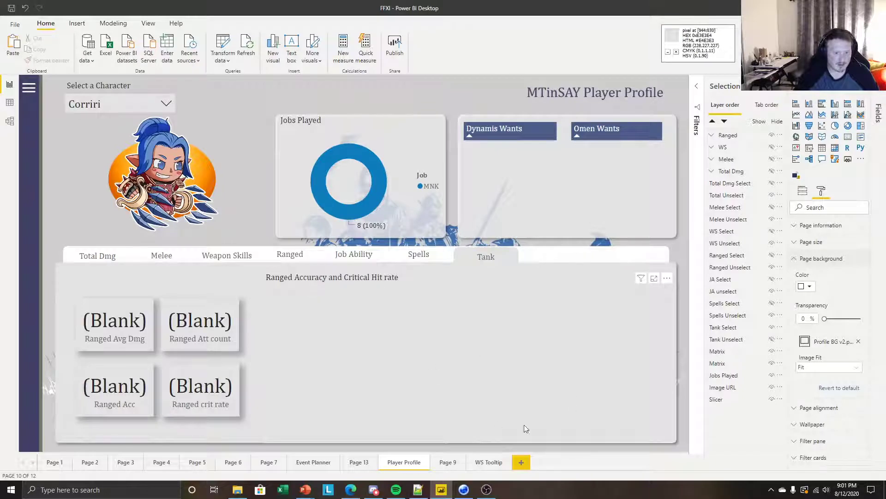
# Switch to the FFXI BGs presentation in PowerPoint and send slide 3's character artwork to the back
pyautogui.moveTo(305, 490)
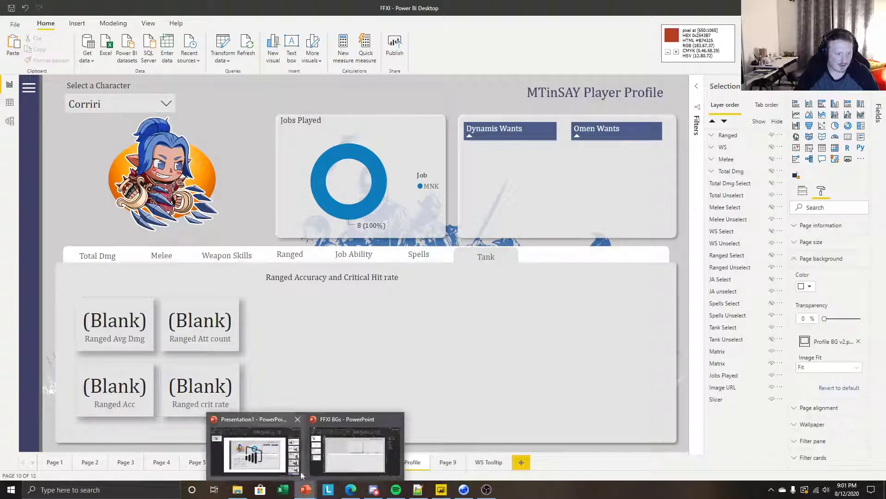
pyautogui.click(325, 462)
pyautogui.click(436, 443)
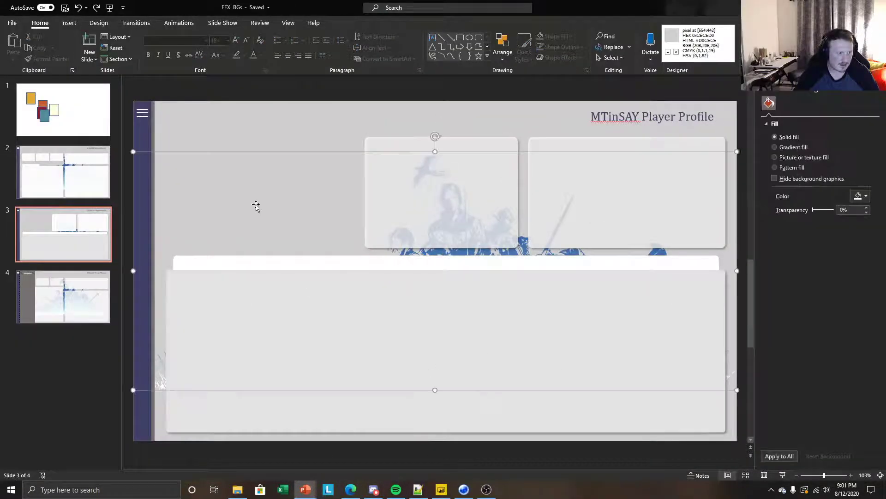
pyautogui.click(287, 127)
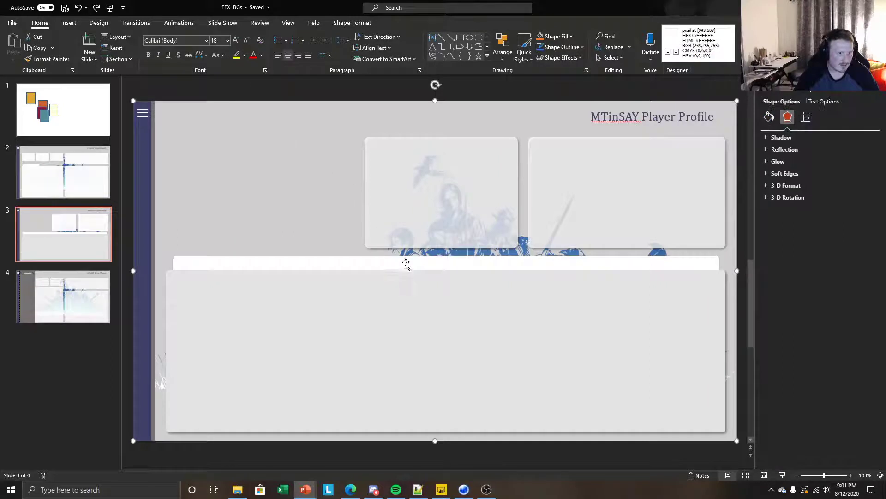
pyautogui.click(417, 253)
pyautogui.rightClick(418, 253)
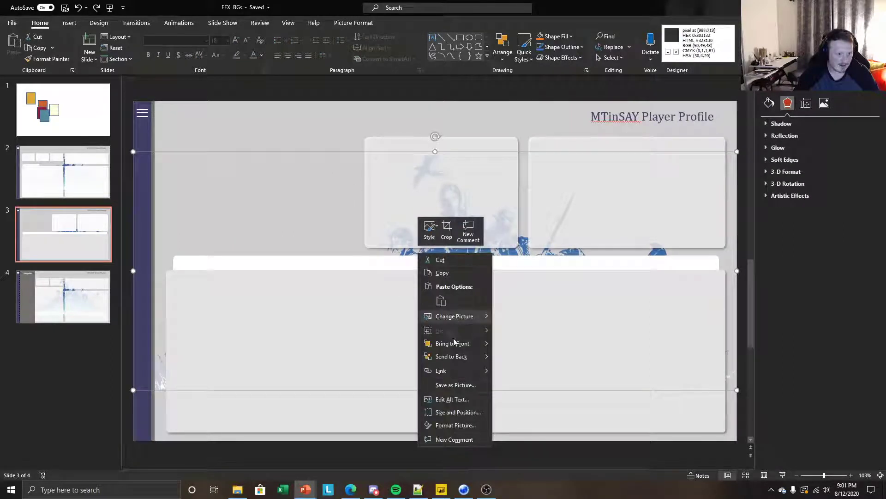
pyautogui.click(450, 356)
# Save all of slide 3's objects, with the artwork behind the background, as a PNG picture replacing Profile BG v2
pyautogui.scroll(-1, 298, 325)
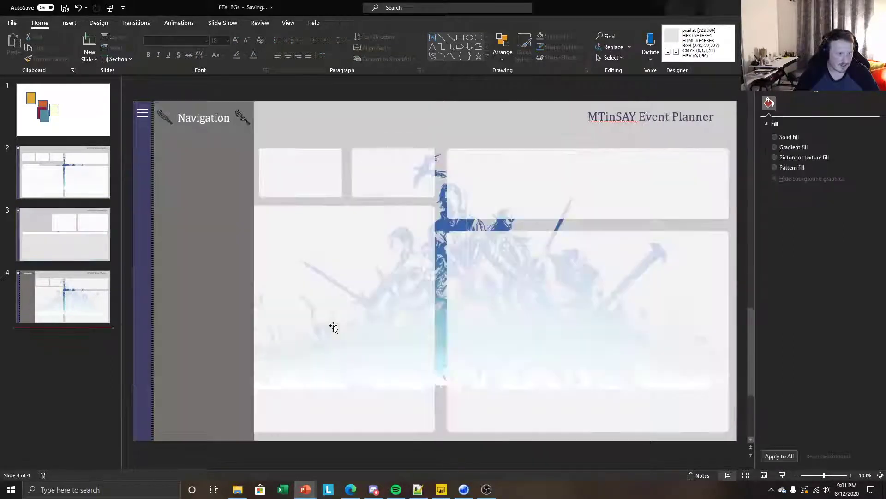
pyautogui.scroll(1, 294, 318)
pyautogui.click(364, 306)
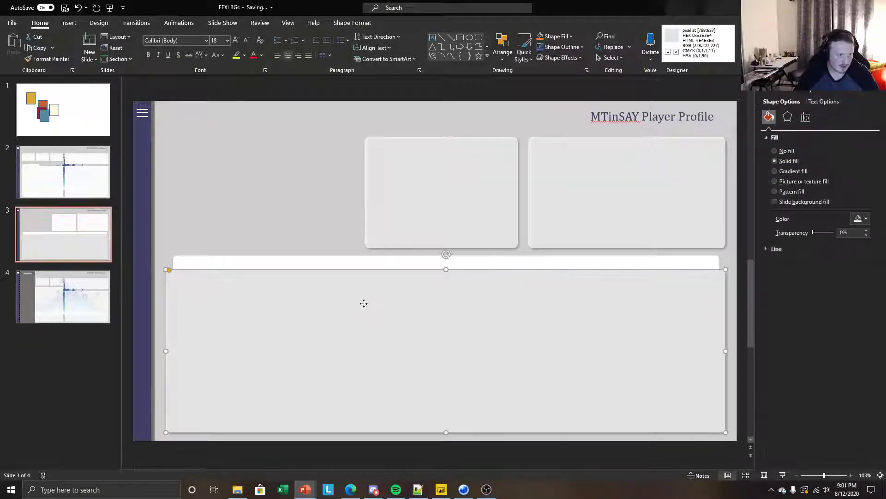
pyautogui.hotkey('ctrl', 'a')
pyautogui.rightClick(364, 306)
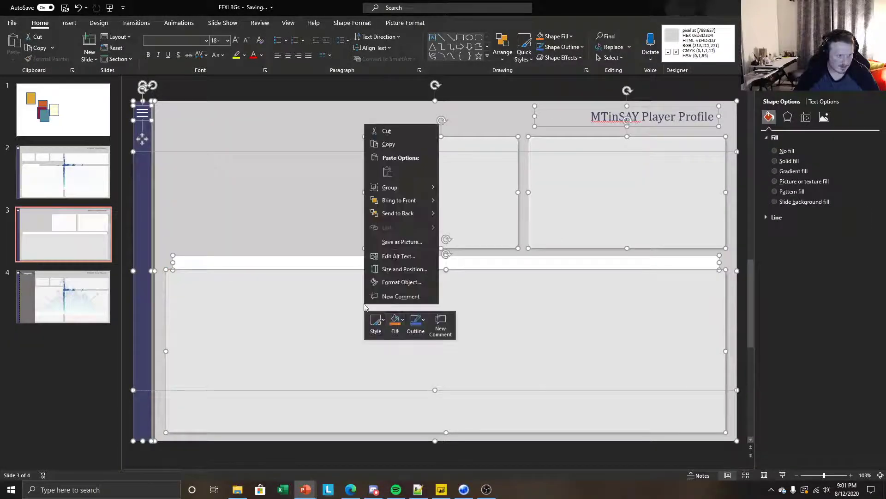
pyautogui.click(402, 241)
pyautogui.click(268, 140)
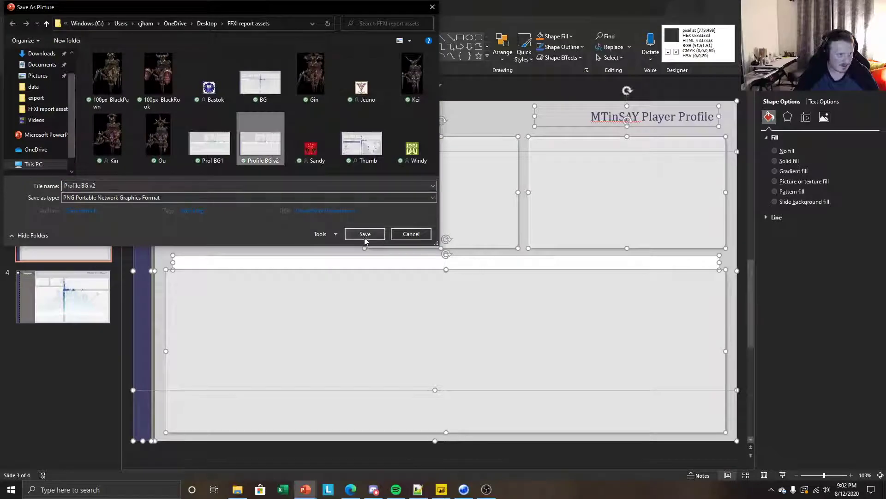
pyautogui.click(365, 234)
pyautogui.click(461, 246)
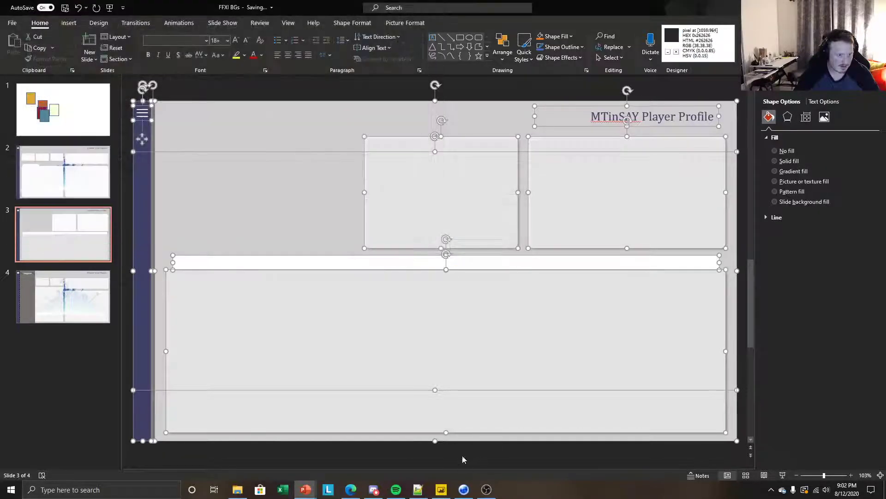
# Switch to Power BI and replace the page background image with the newly saved Profile BG v2, with image fit set to Fit
pyautogui.click(442, 489)
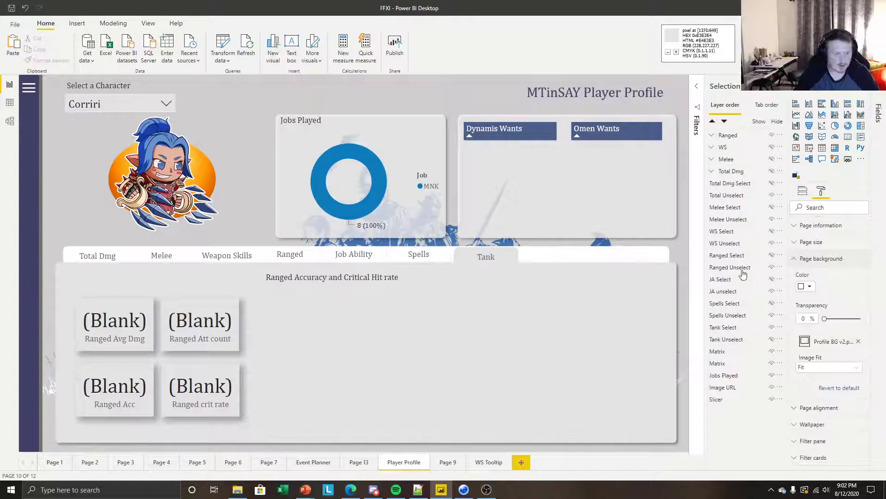
pyautogui.click(858, 342)
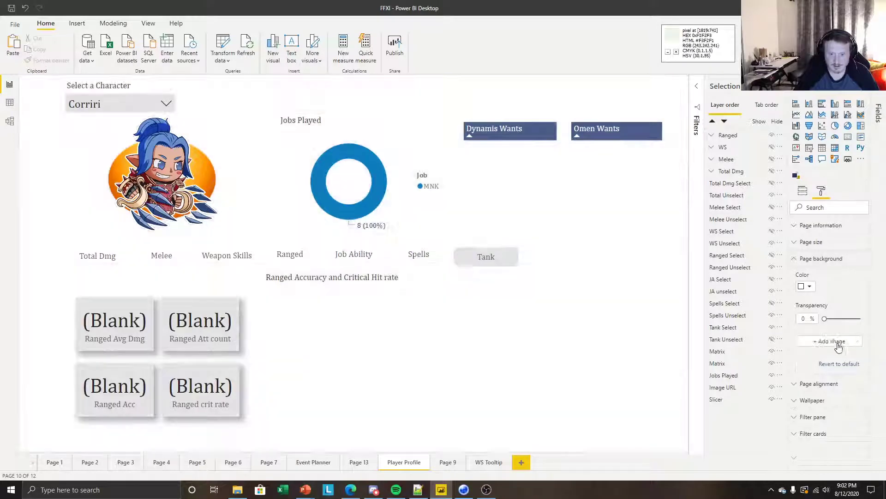
pyautogui.click(834, 341)
pyautogui.click(256, 147)
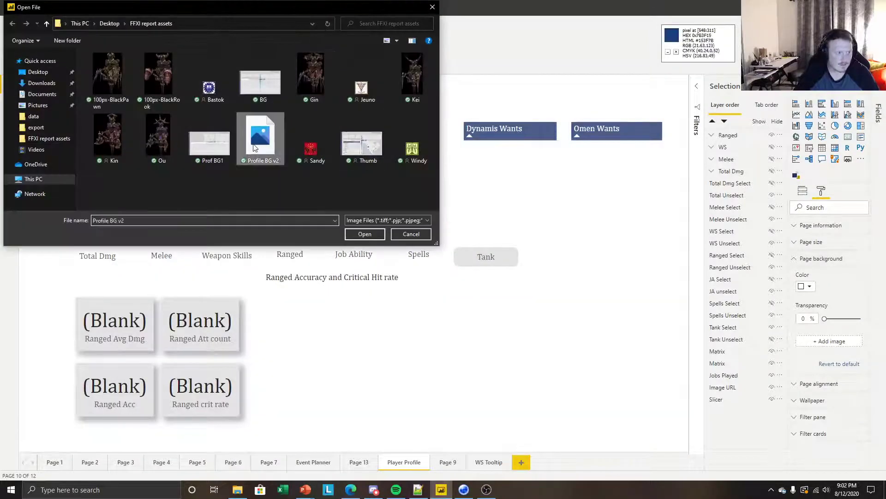
pyautogui.click(365, 233)
pyautogui.click(830, 367)
pyautogui.click(818, 389)
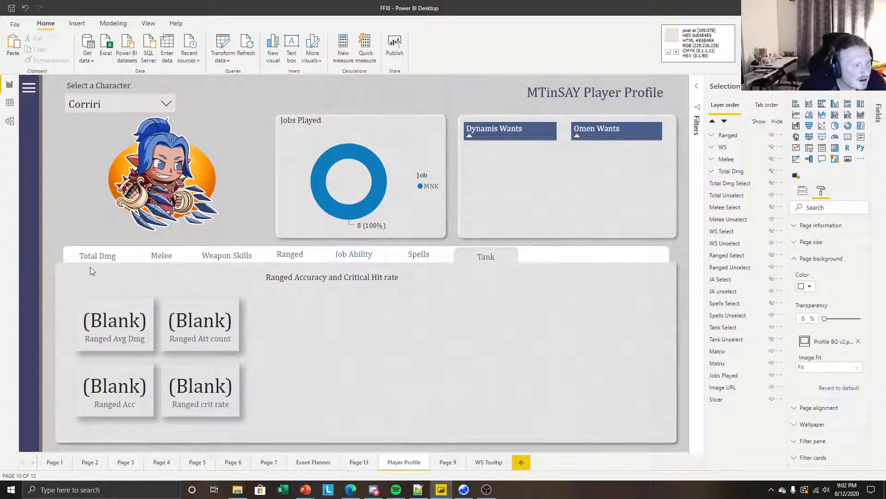
pyautogui.moveTo(406, 8); pyautogui.dragTo(331, 54)
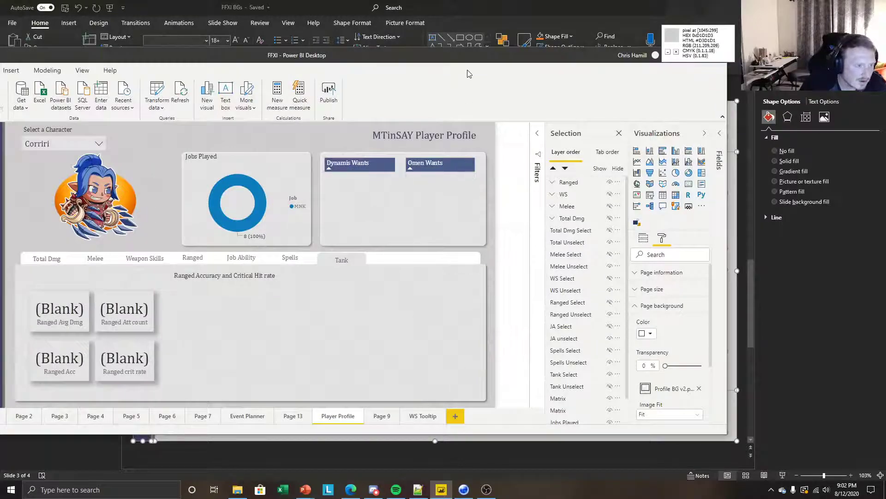
pyautogui.doubleClick(469, 56)
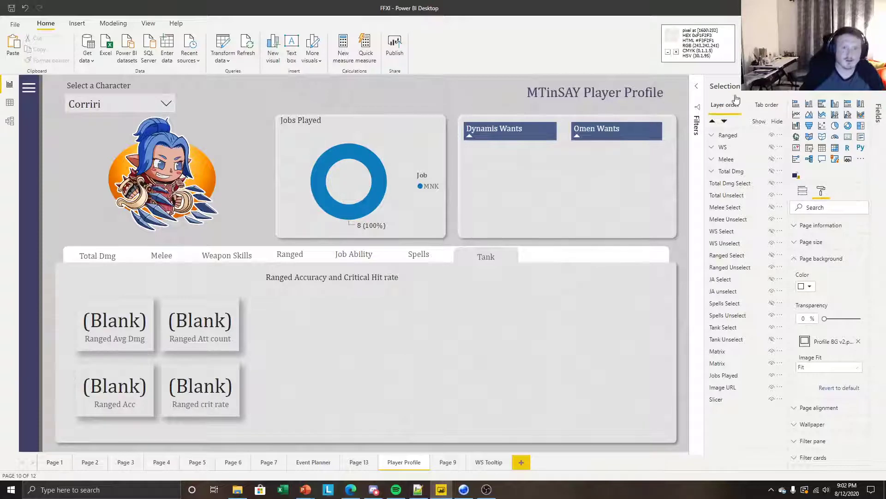
# Expand the Filters pane for the Player Profile page
pyautogui.click(696, 86)
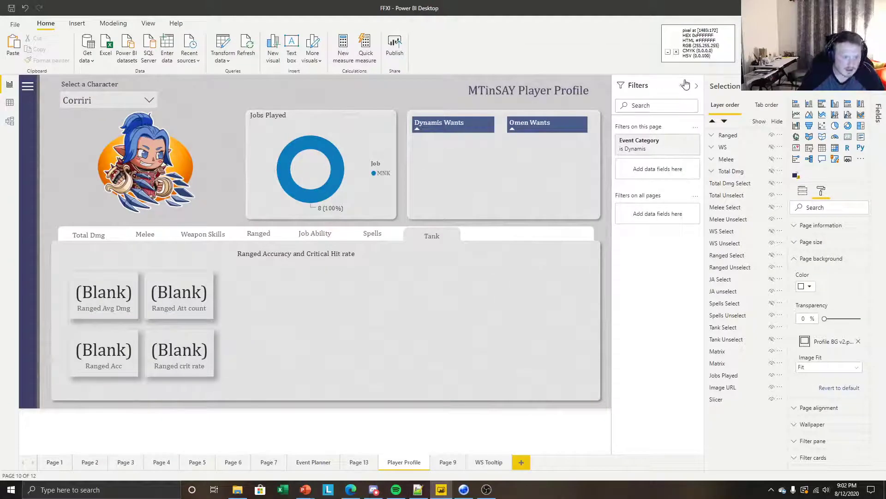
# Collapse the Filters pane and hide the Ranged group on the Player Profile page
pyautogui.click(696, 87)
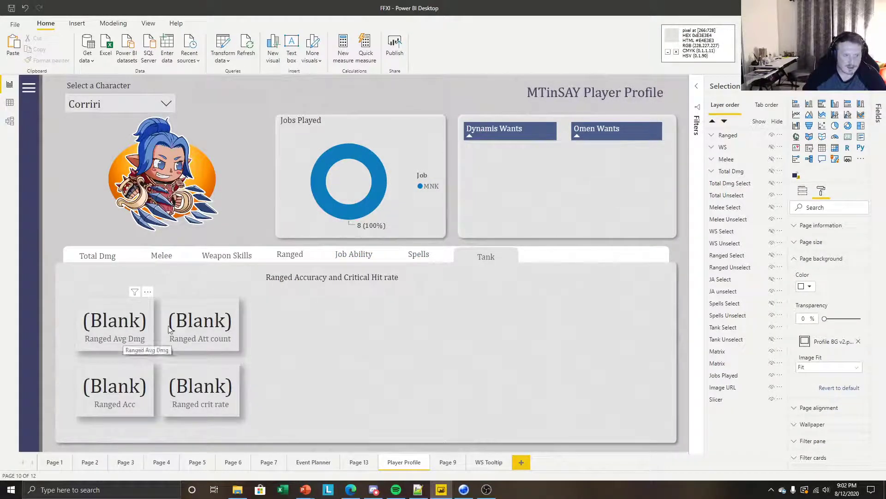
pyautogui.click(772, 135)
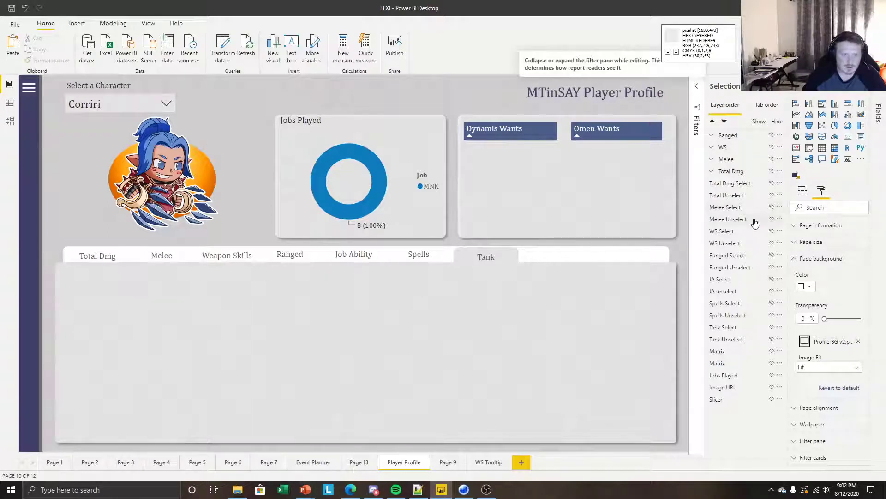
# Choose Ironbars in the Select a Character slicer to filter the page
pyautogui.click(155, 105)
pyautogui.scroll(-5, 120, 180)
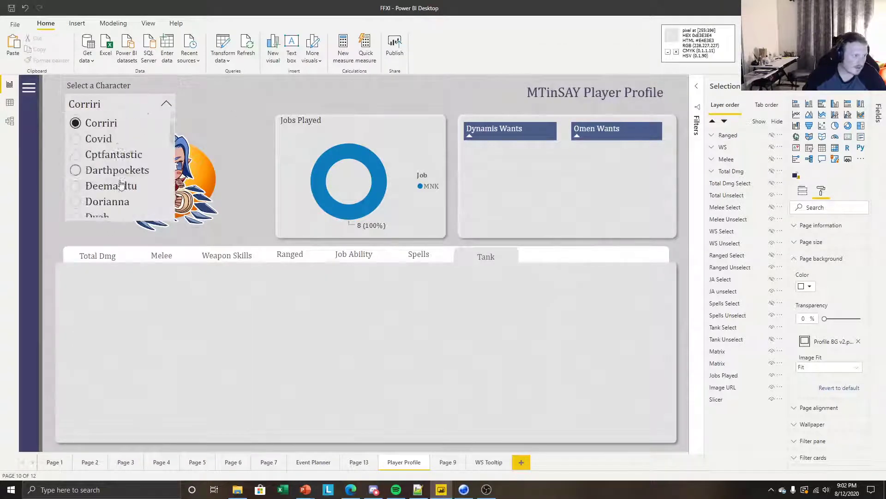
pyautogui.scroll(1, 122, 184)
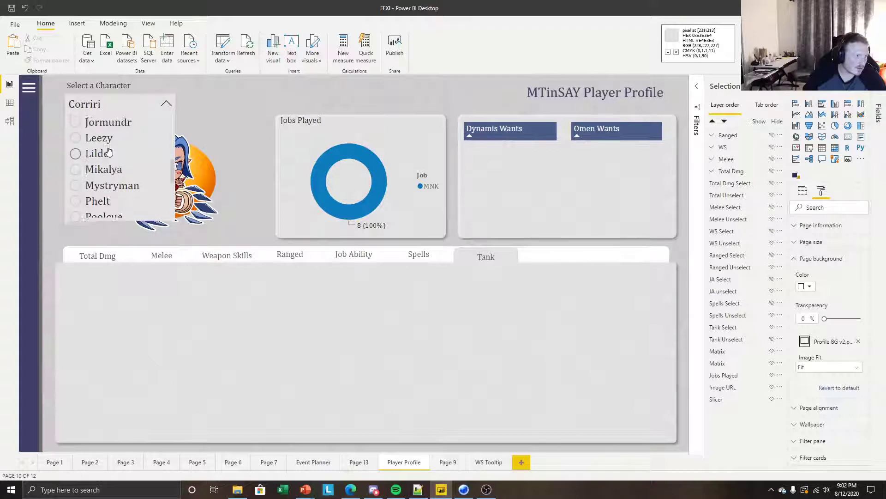
pyautogui.scroll(3, 109, 156)
pyautogui.click(109, 156)
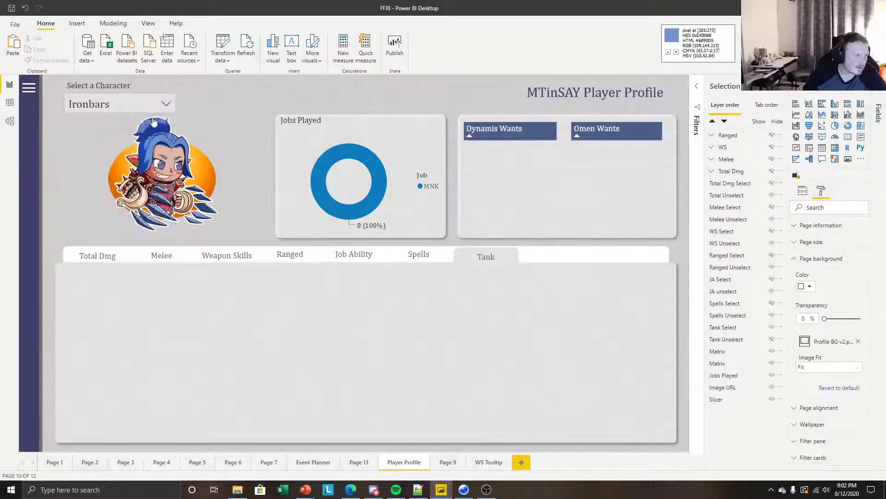
pyautogui.click(132, 93)
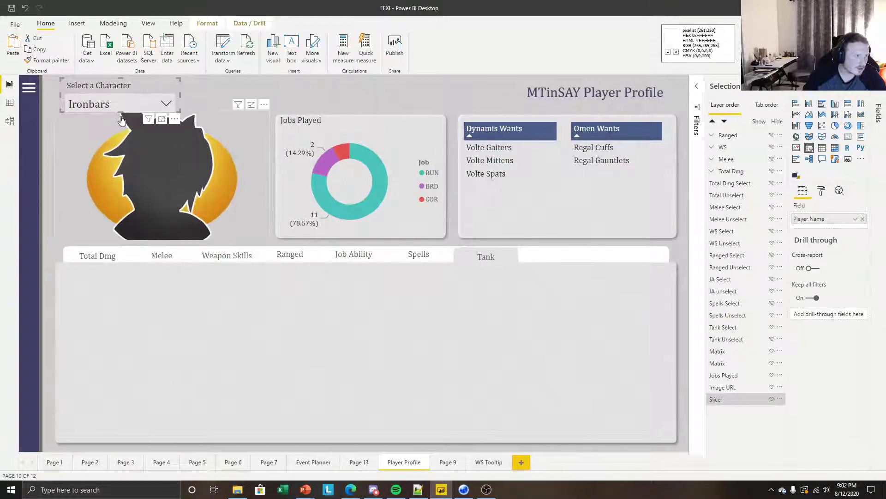
pyautogui.moveTo(120, 112)
pyautogui.mouseDown()
pyautogui.moveTo(108, 138)
pyautogui.moveTo(128, 117)
pyautogui.mouseUp()
pyautogui.click(214, 83)
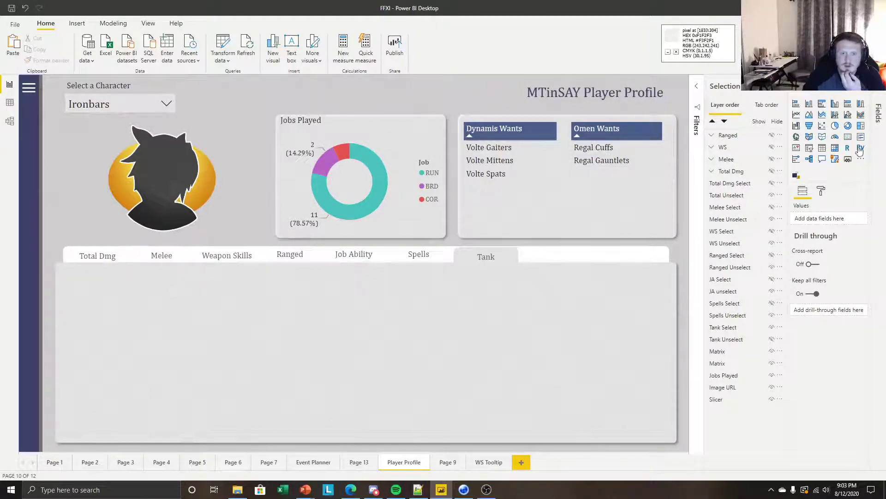
# Expand the Fields pane and show the Ranged group
pyautogui.click(879, 94)
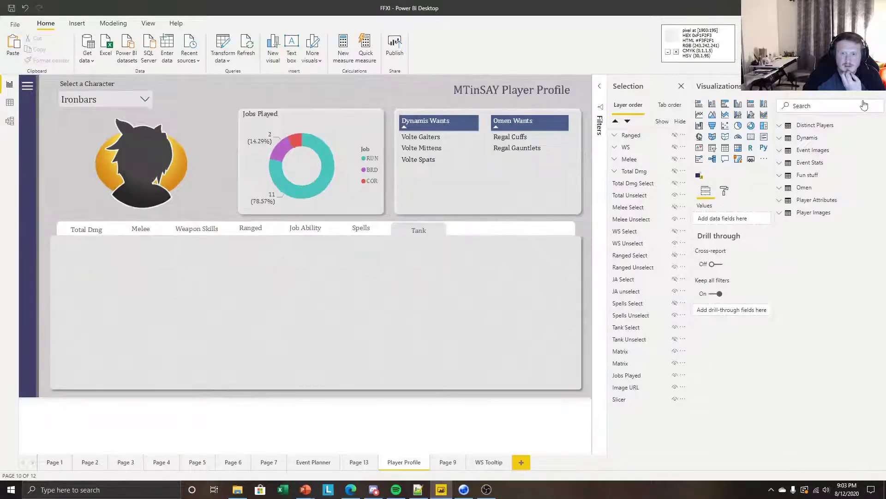
pyautogui.click(674, 138)
pyautogui.click(103, 282)
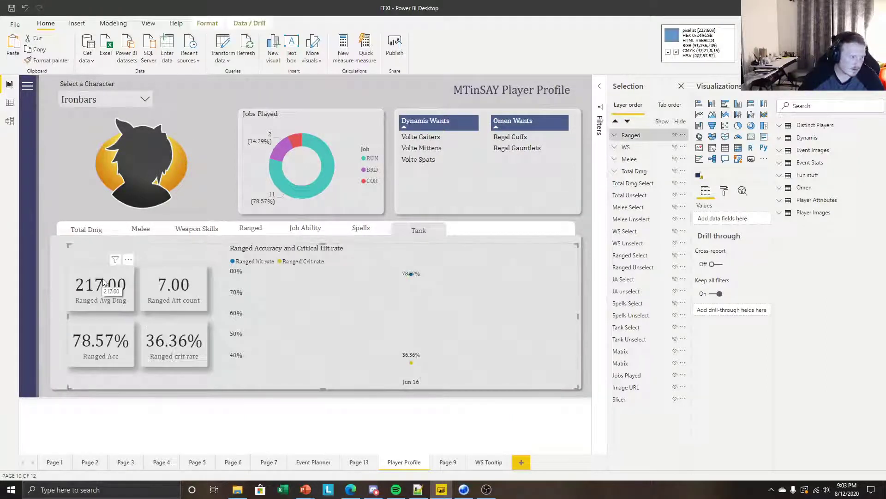
pyautogui.click(103, 279)
pyautogui.click(327, 435)
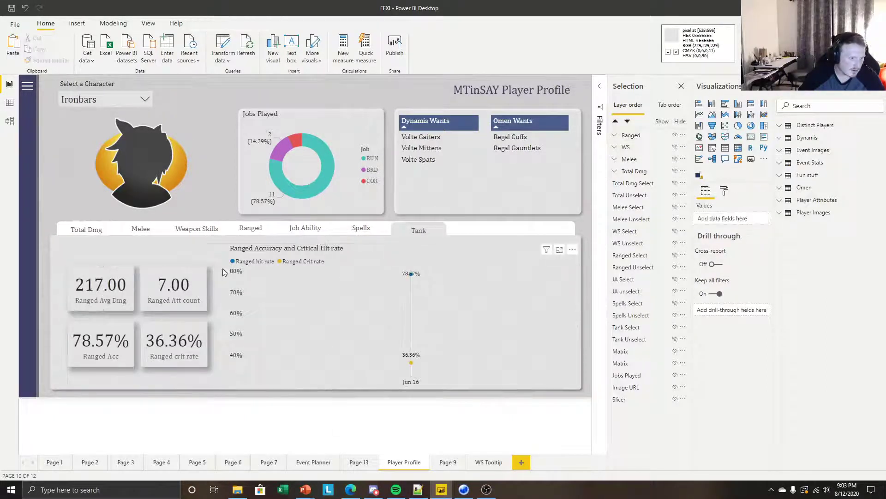
# Duplicate the Ranged group with the original hidden, and ungroup the copy into its separate cards and chart
pyautogui.click(300, 247)
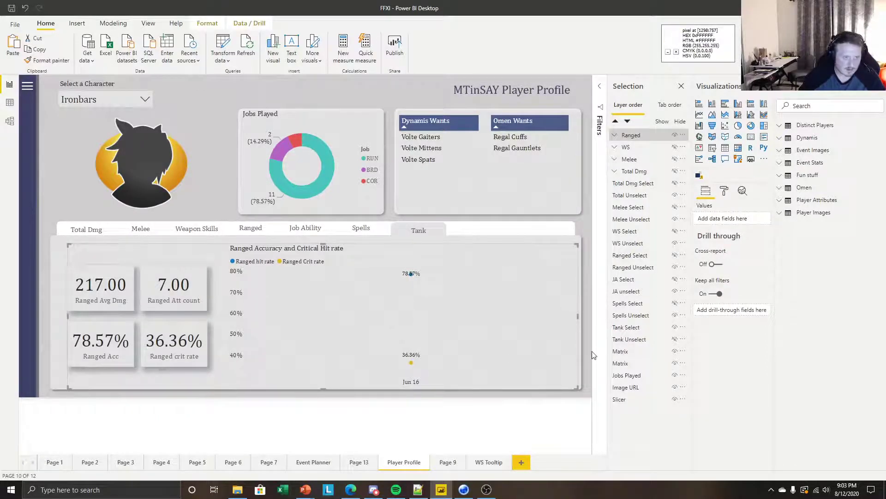
pyautogui.click(674, 135)
pyautogui.hotkey('ctrl', 'v')
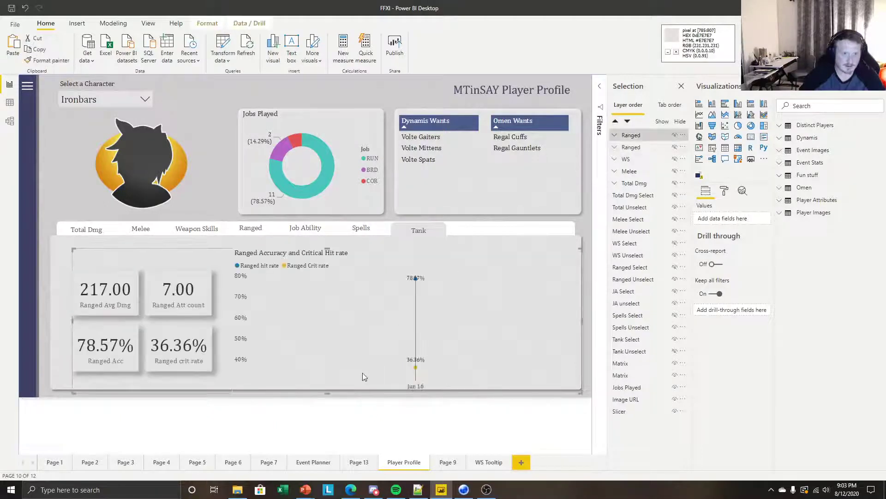
pyautogui.rightClick(644, 138)
pyautogui.moveTo(669, 142)
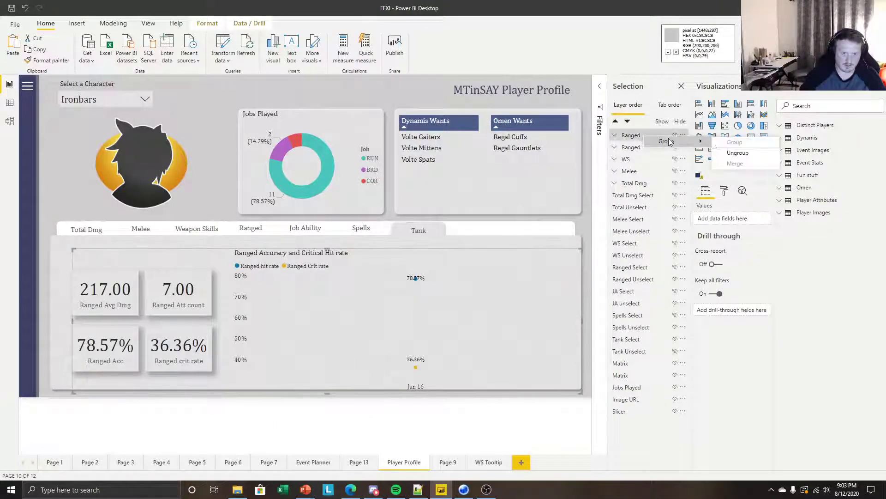
pyautogui.click(740, 154)
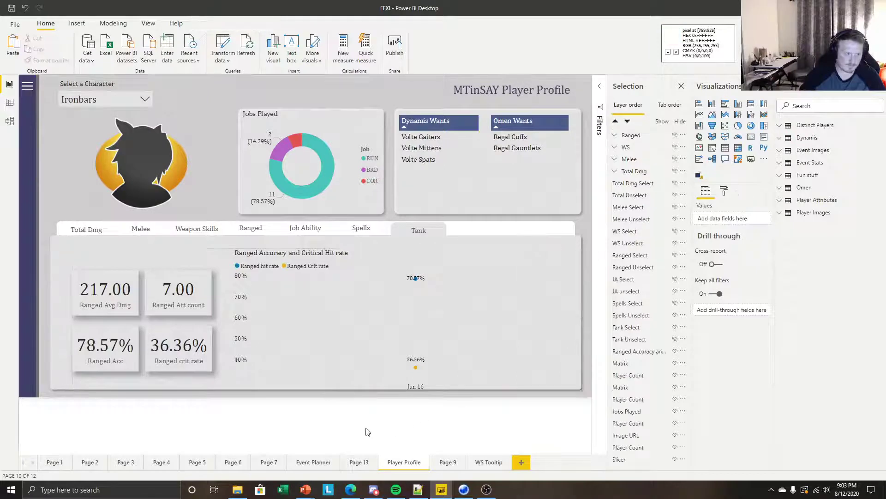
# Replace both values of the copied line chart with Hit Count from Event Stats, and move the chart slightly up and left within the Tank area
pyautogui.click(295, 288)
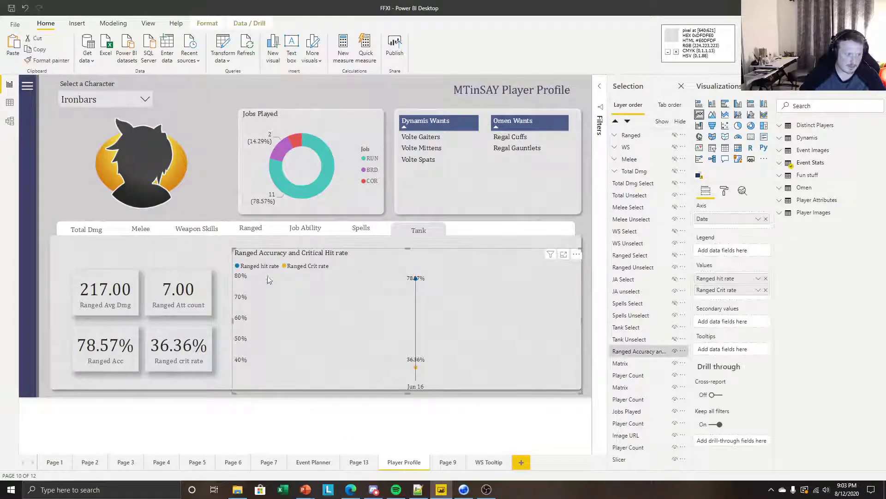
pyautogui.click(766, 279)
pyautogui.click(766, 279)
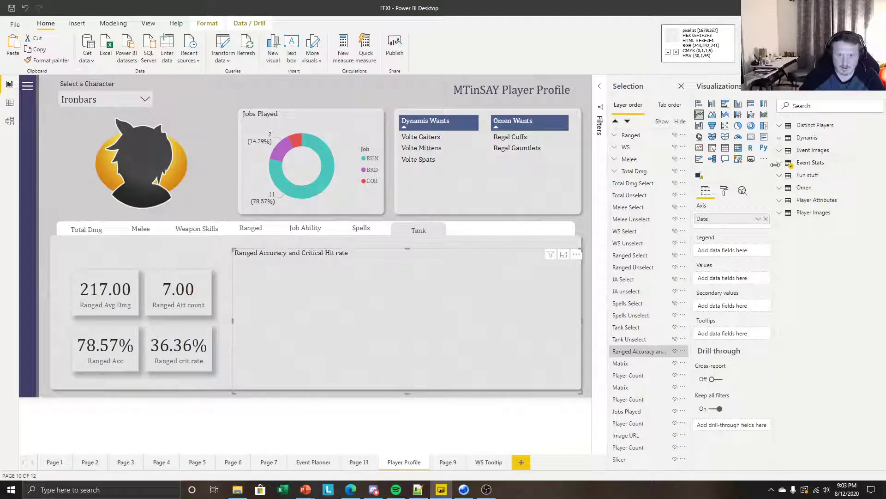
pyautogui.click(781, 166)
pyautogui.scroll(-5, 827, 323)
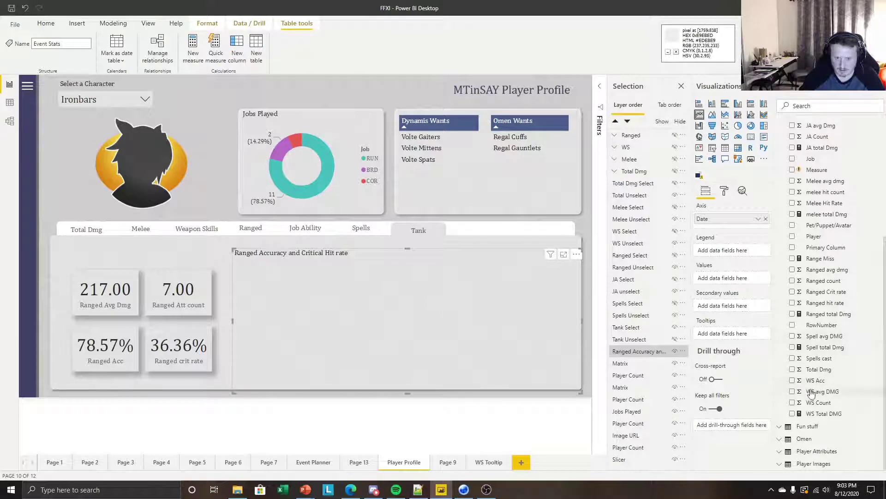
pyautogui.scroll(4, 814, 254)
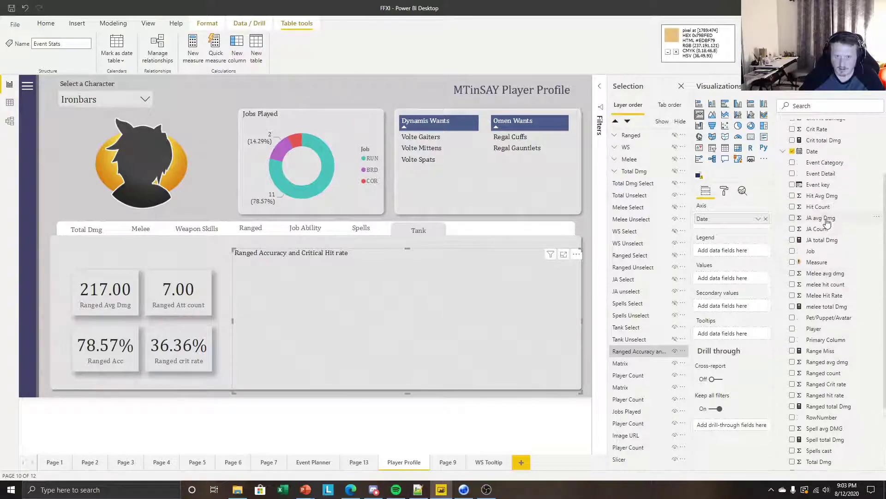
pyautogui.moveTo(822, 207); pyautogui.dragTo(746, 281)
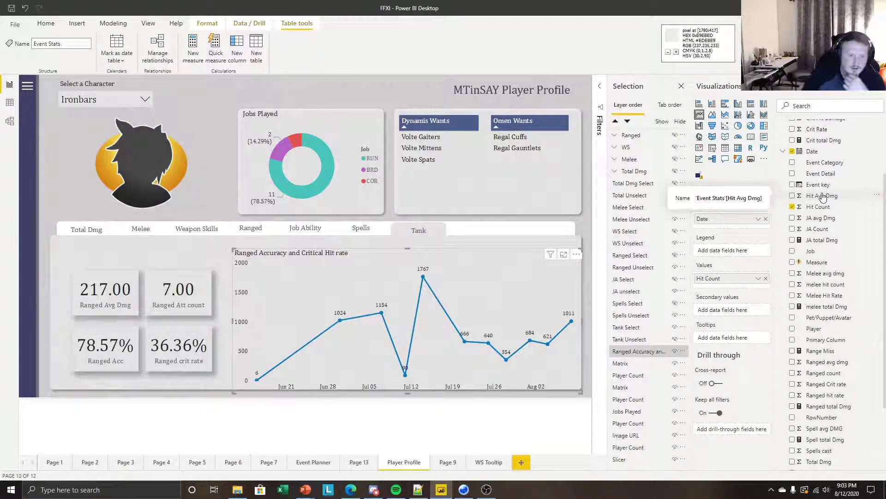
pyautogui.moveTo(423, 261); pyautogui.dragTo(411, 248)
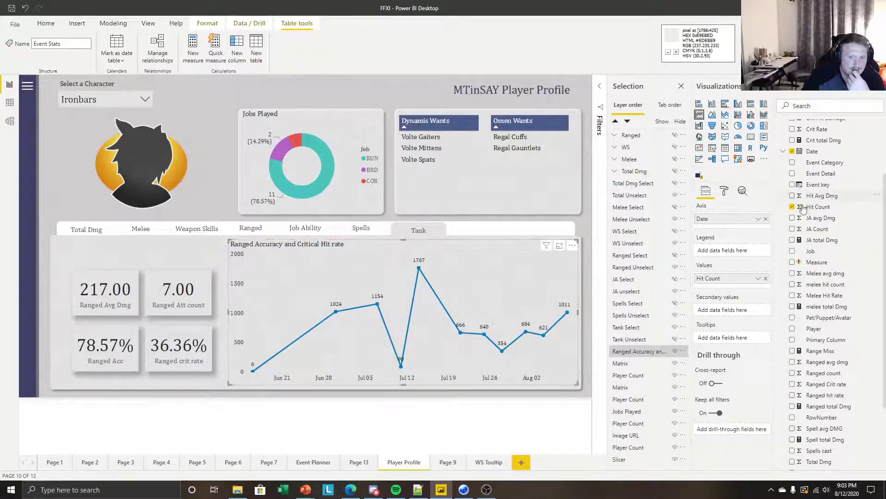
# Add Hit Avg Dmg and convert the chart to a line and stacked column chart, with Hit Count as columns and Hit Avg Dmg as line
pyautogui.moveTo(813, 196); pyautogui.dragTo(738, 296)
pyautogui.moveTo(741, 289); pyautogui.dragTo(735, 315)
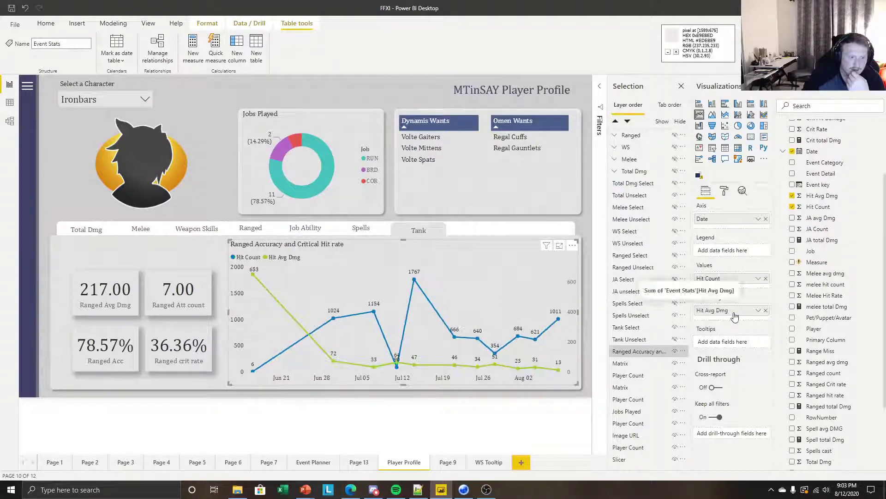
pyautogui.click(738, 116)
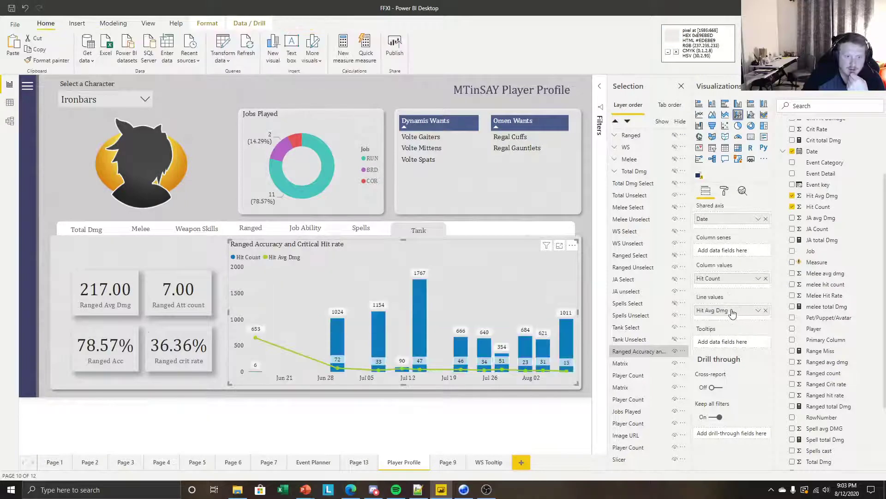
pyautogui.moveTo(735, 279)
pyautogui.mouseDown()
pyautogui.moveTo(730, 316)
pyautogui.moveTo(728, 282)
pyautogui.mouseUp()
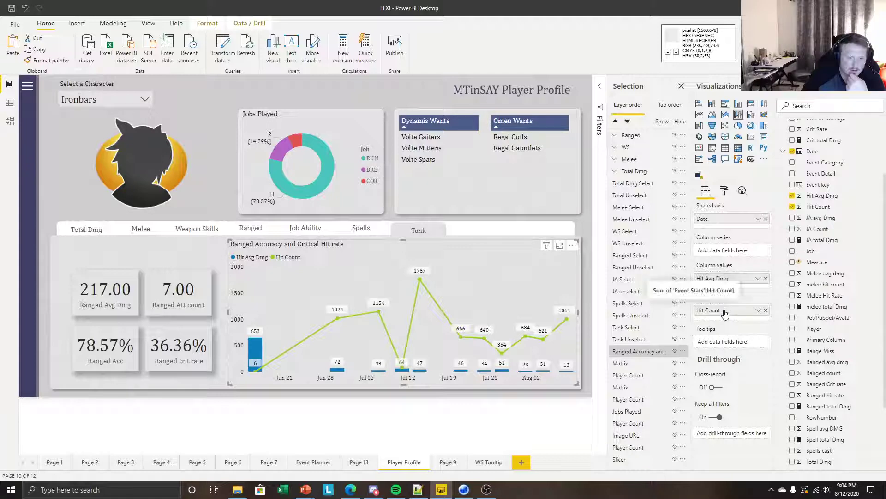
pyautogui.moveTo(733, 279)
pyautogui.mouseDown()
pyautogui.moveTo(729, 321)
pyautogui.moveTo(729, 285)
pyautogui.mouseUp()
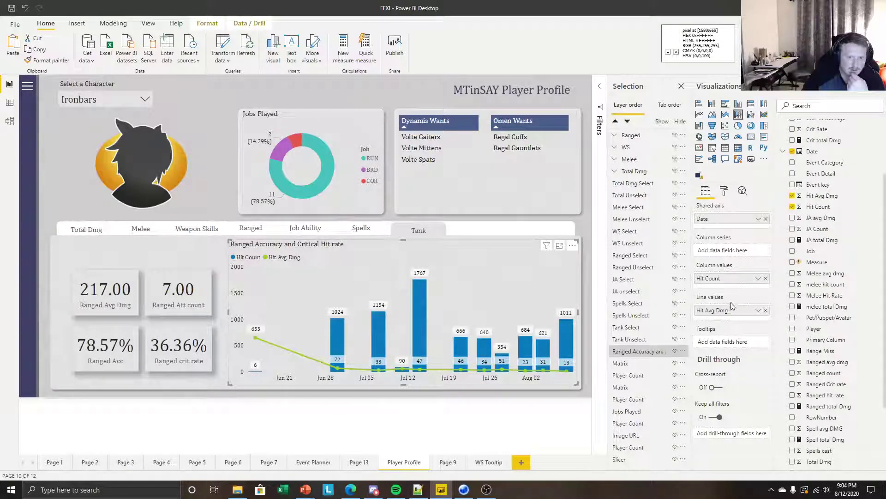
# Open the combo chart's Y axis formatting and bring up its secondary axis settings
pyautogui.click(724, 191)
pyautogui.click(710, 275)
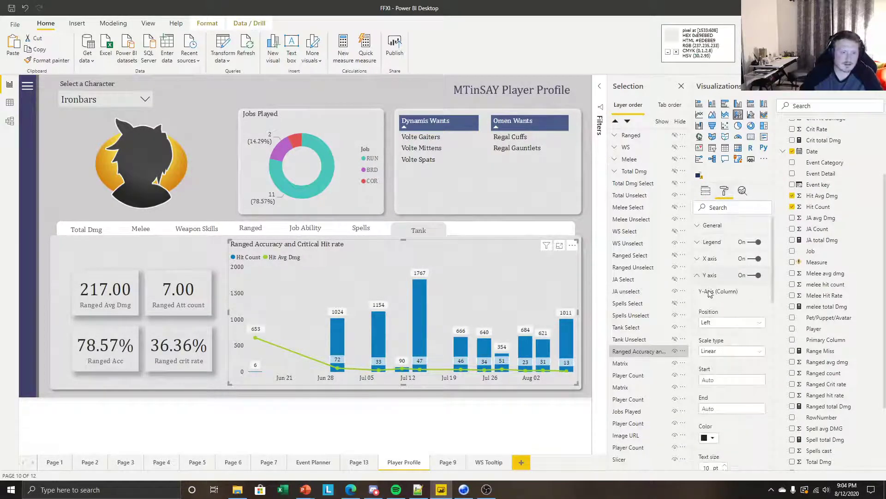
pyautogui.scroll(-5, 747, 296)
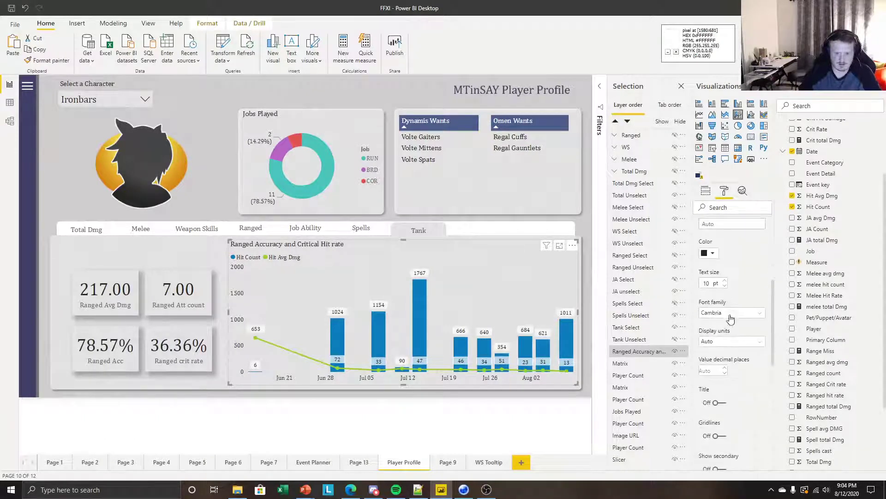
pyautogui.scroll(-1, 734, 355)
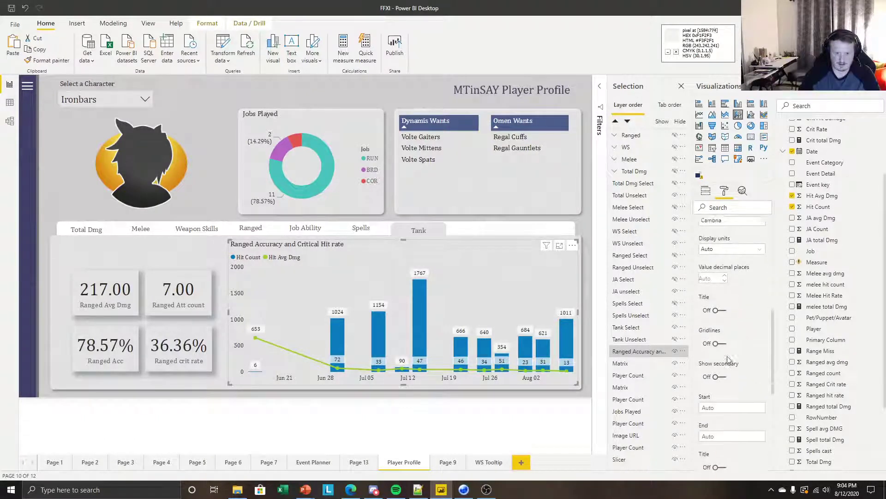
# Show the secondary Y axis on the Ranged Accuracy and Critical Hit rate chart and align its zeros
pyautogui.click(716, 376)
pyautogui.scroll(2, 727, 287)
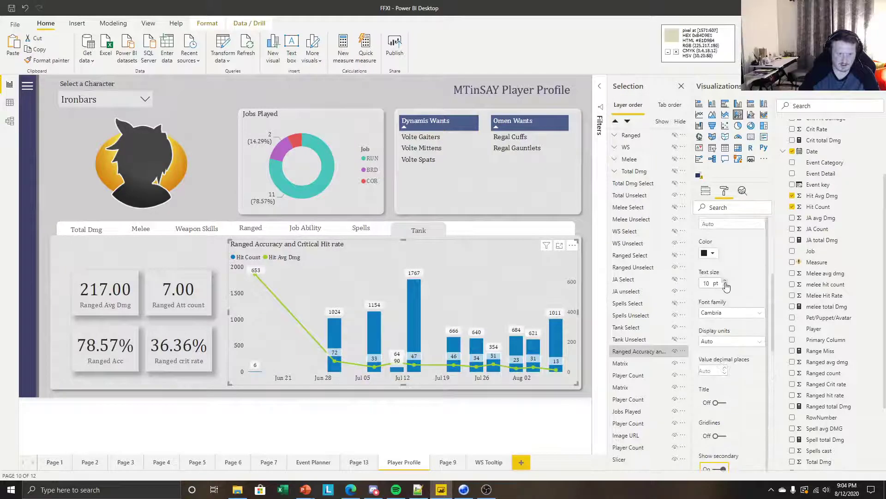
pyautogui.scroll(2, 726, 287)
pyautogui.scroll(-1, 726, 282)
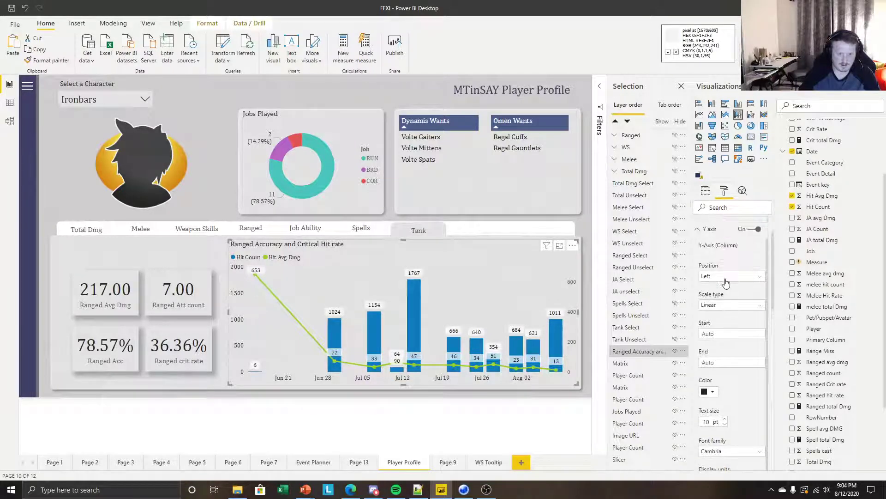
pyautogui.scroll(-4, 726, 288)
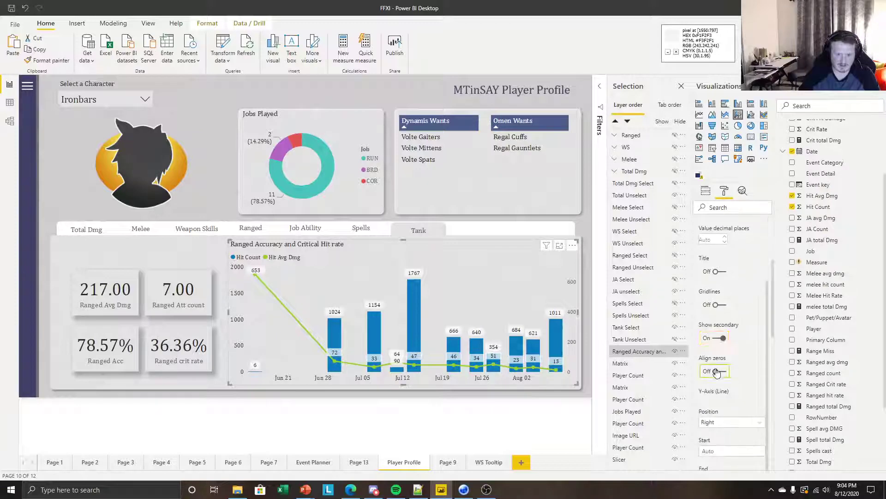
pyautogui.click(717, 371)
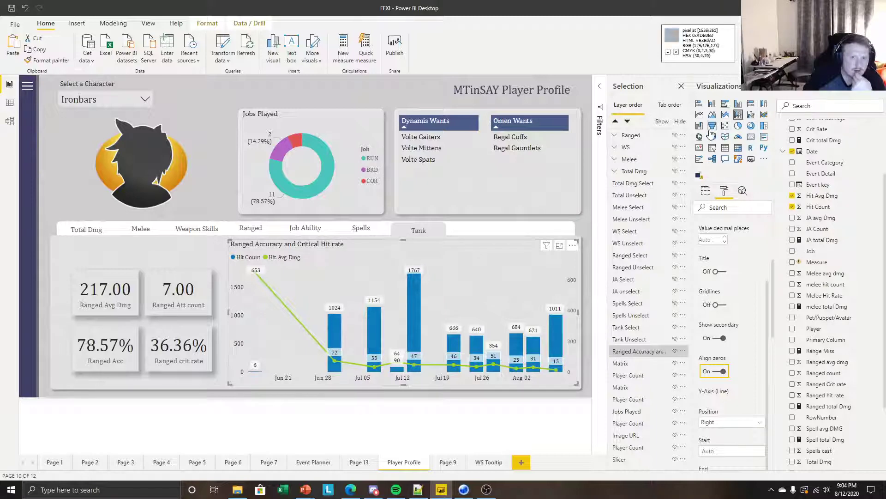
# Convert the Ranged Accuracy and Critical Hit rate combo chart into a line chart
pyautogui.click(700, 116)
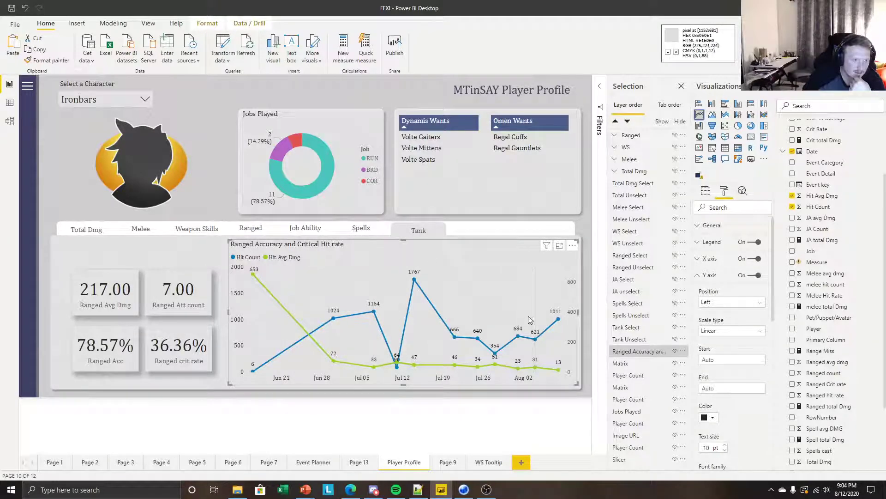
pyautogui.click(495, 412)
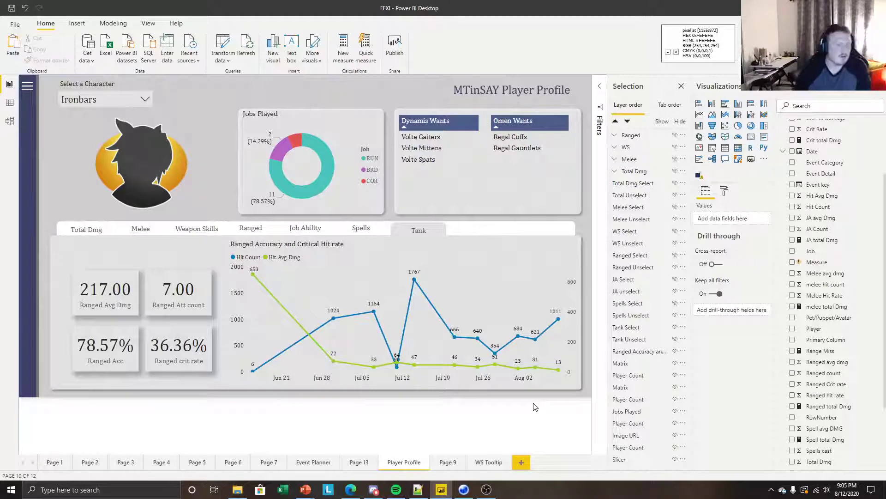
# Try hiding the markers and using stepped lines in the line chart's shape formatting
pyautogui.click(323, 252)
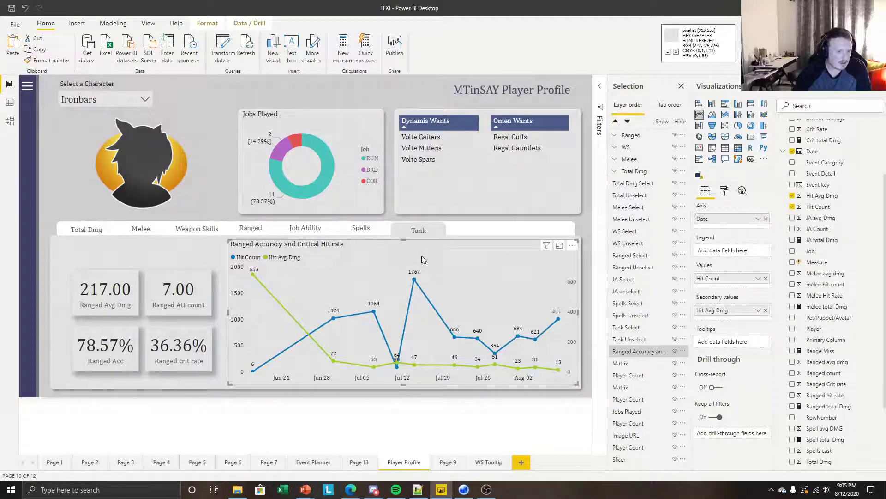
pyautogui.click(723, 192)
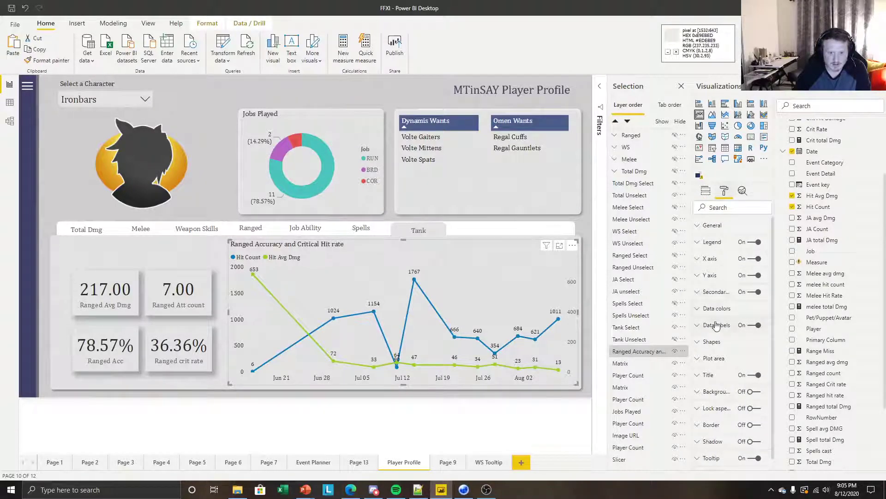
pyautogui.click(712, 341)
pyautogui.scroll(-2, 739, 370)
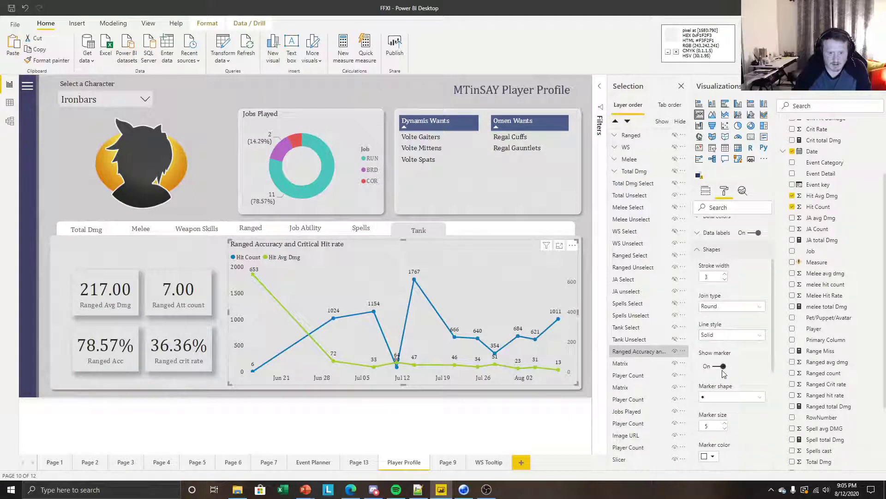
pyautogui.scroll(-2, 723, 374)
pyautogui.click(723, 277)
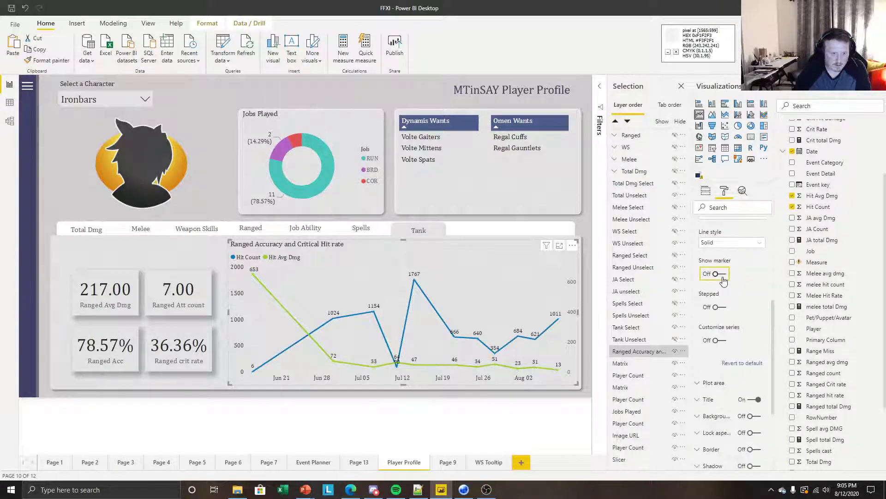
pyautogui.click(721, 277)
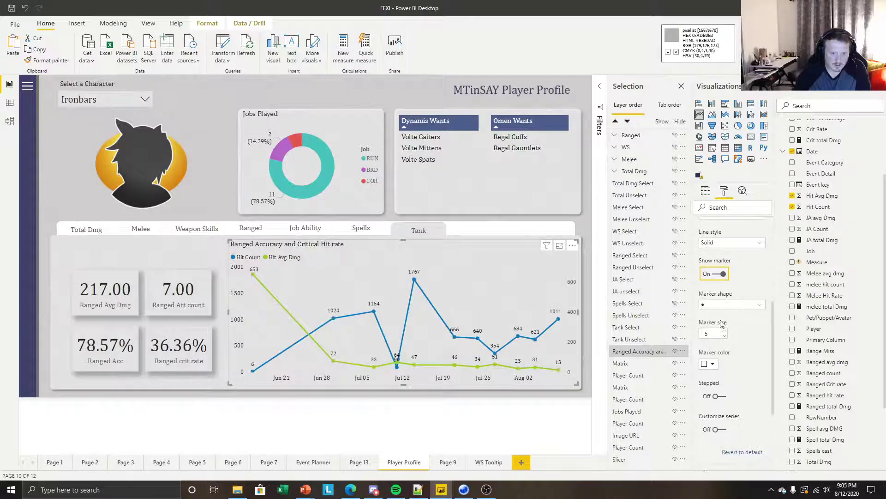
pyautogui.click(717, 397)
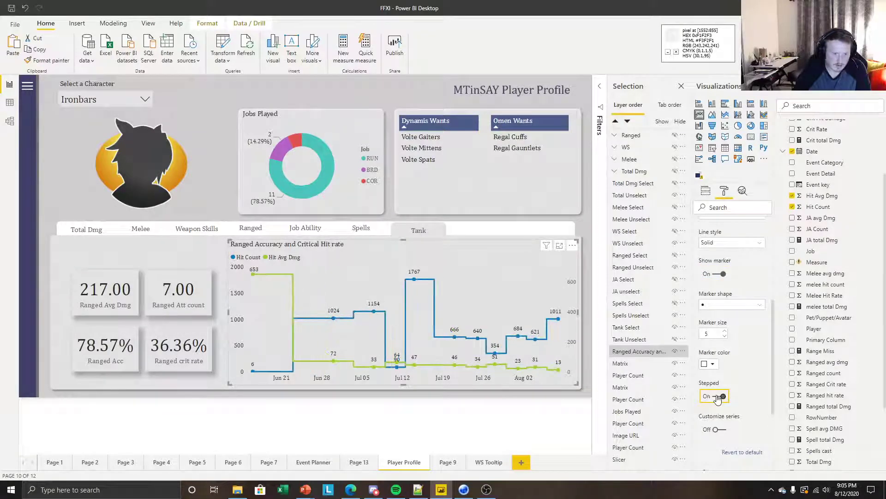
pyautogui.click(717, 398)
pyautogui.scroll(-2, 718, 392)
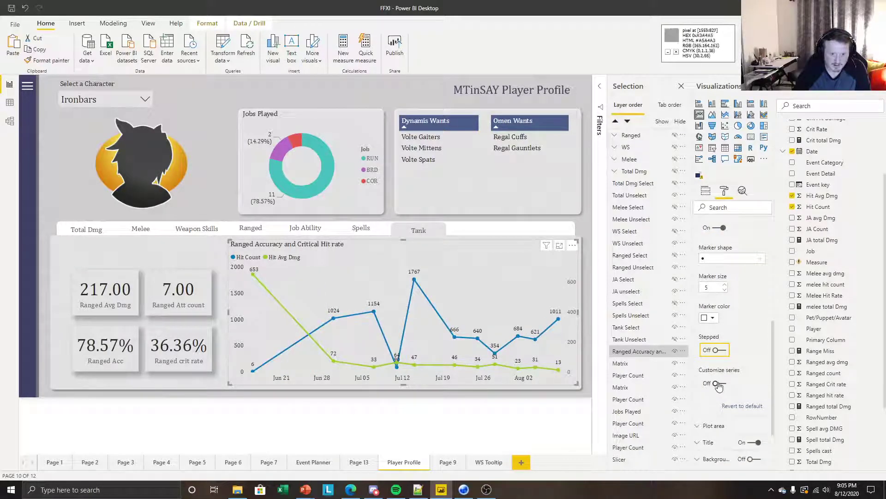
pyautogui.scroll(2, 722, 374)
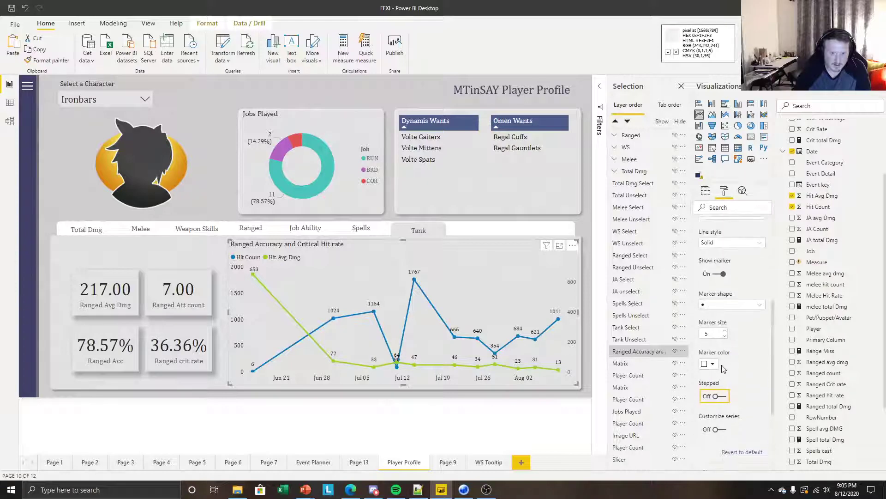
pyautogui.scroll(2, 724, 368)
pyautogui.scroll(2, 740, 318)
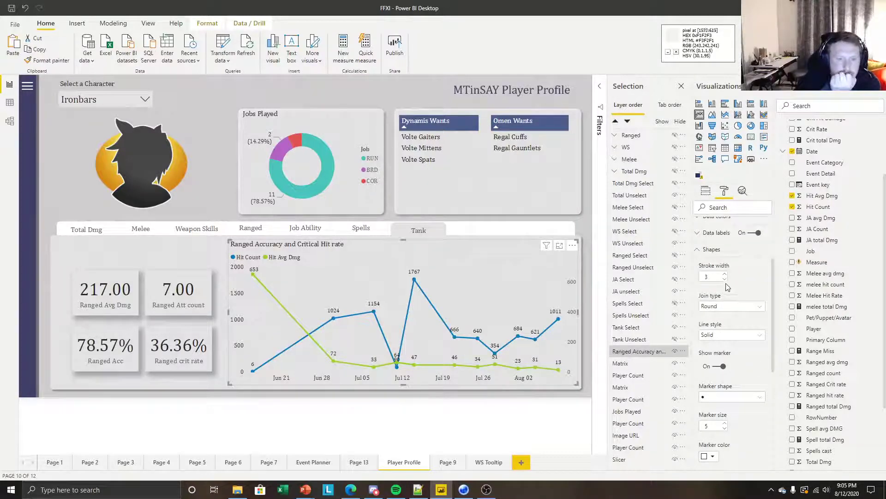
pyautogui.click(713, 249)
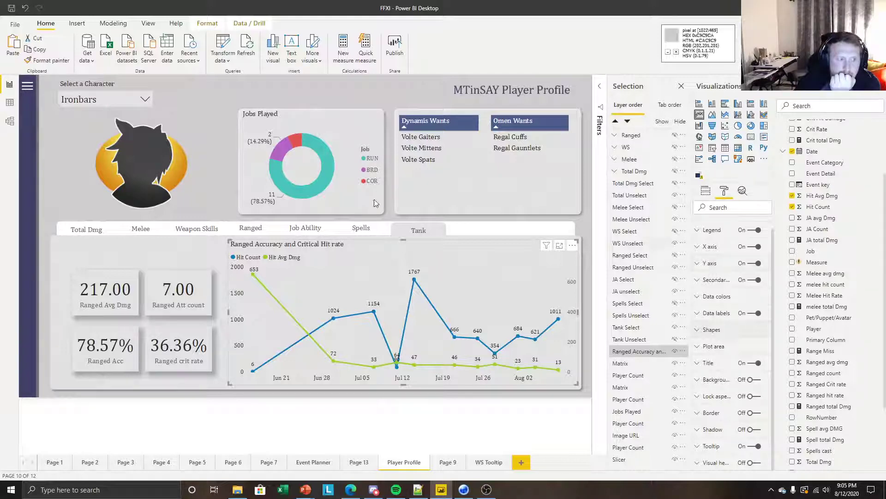
# Check how the Tank visuals respond to filtering by BRD and by RUN in Jobs Played, clearing each selection
pyautogui.click(366, 171)
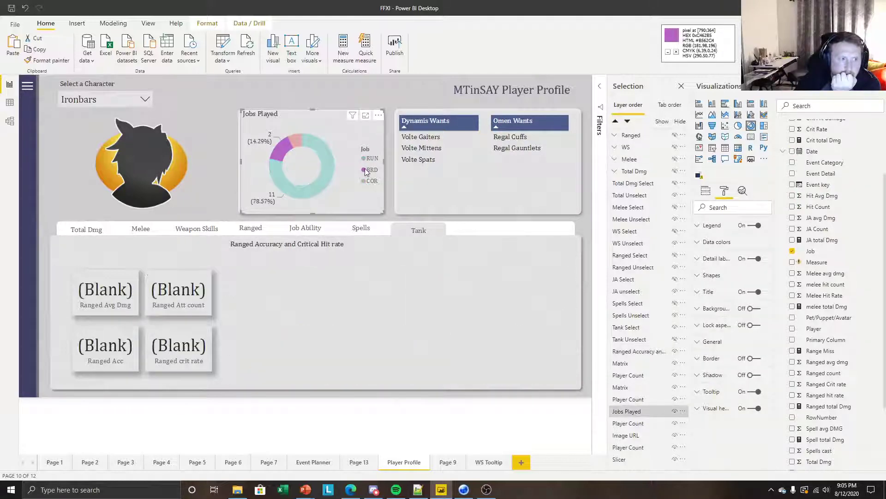
pyautogui.click(366, 170)
pyautogui.click(368, 158)
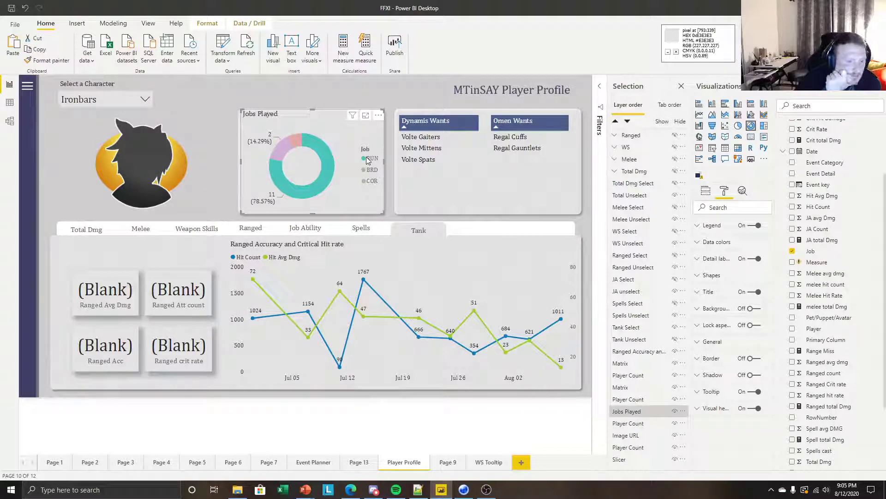
pyautogui.click(368, 159)
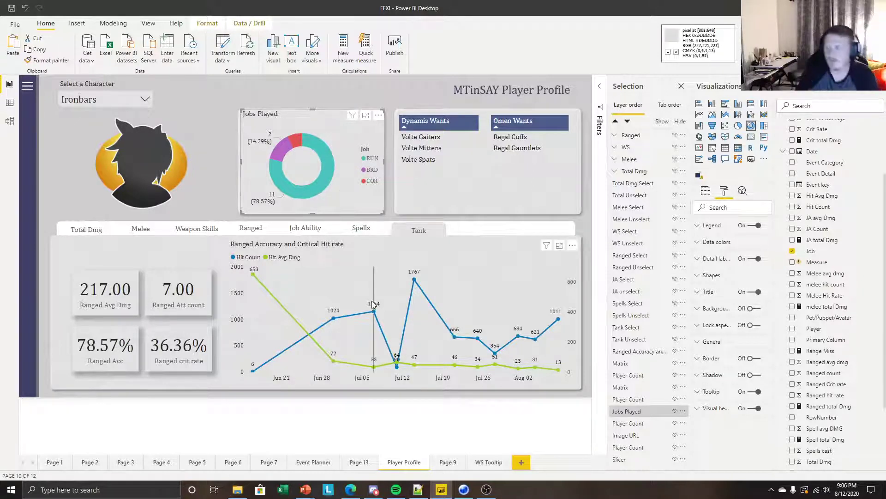
pyautogui.moveTo(365, 336)
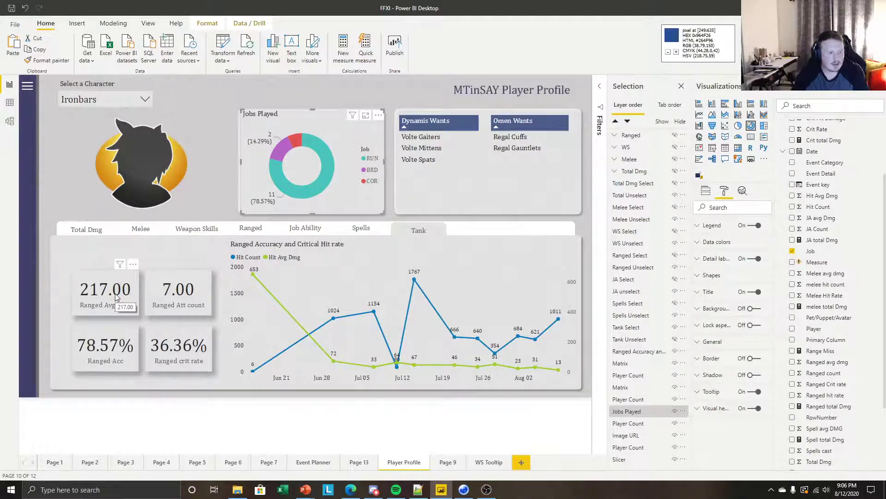
# Replace the field of the Ranged Avg Dmg card with Hit Count, aggregated as Average
pyautogui.click(134, 295)
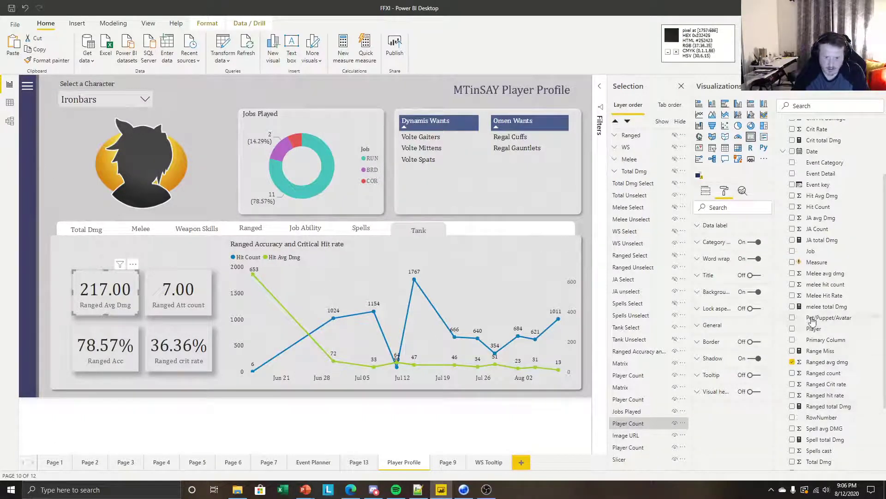
pyautogui.scroll(-2, 826, 370)
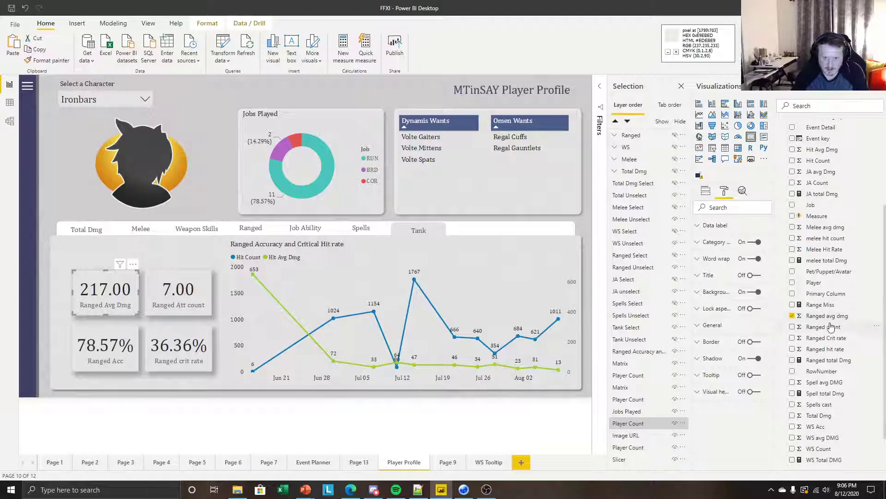
pyautogui.scroll(3, 833, 328)
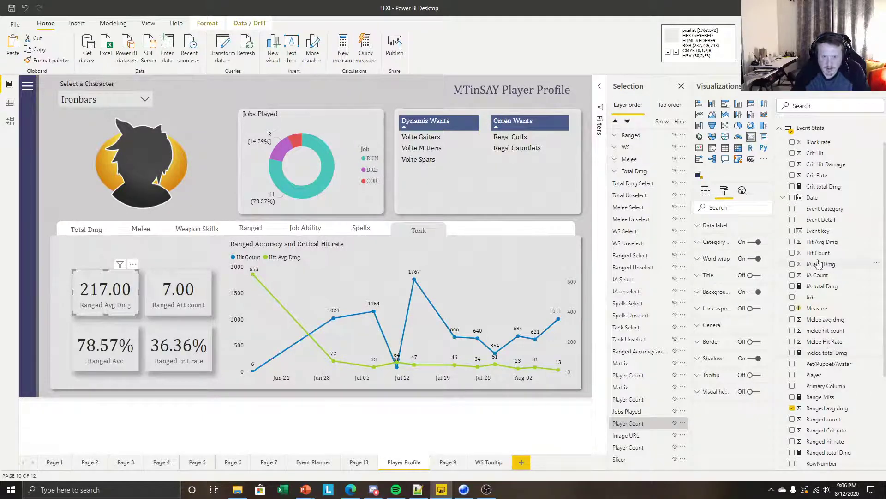
pyautogui.click(706, 191)
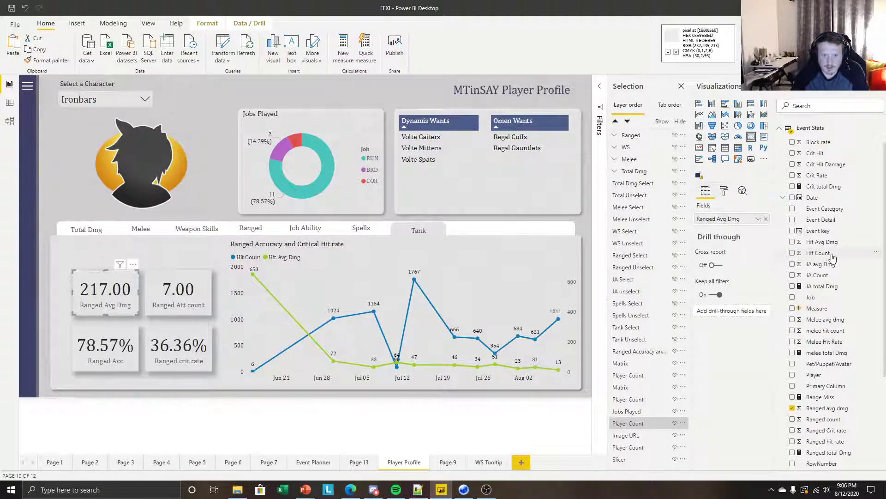
pyautogui.moveTo(815, 253); pyautogui.dragTo(729, 220)
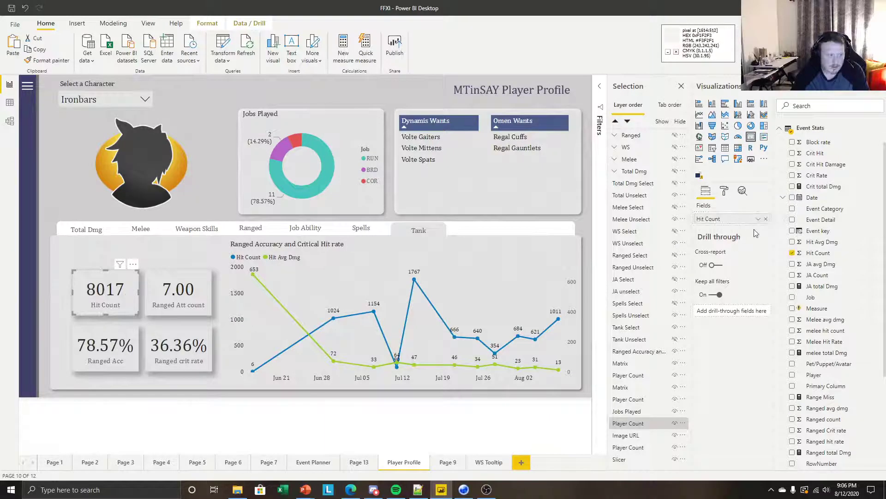
pyautogui.click(758, 220)
pyautogui.click(783, 264)
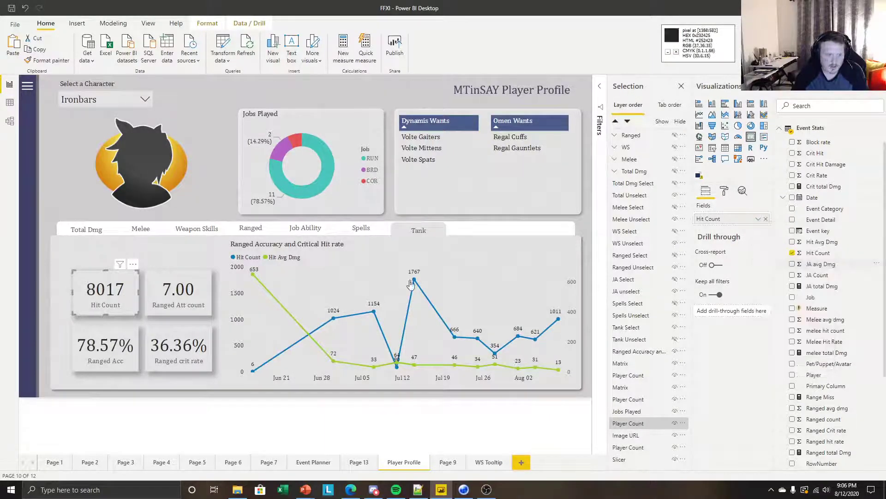
# Replace the field of the Ranged Acc card with Hit Avg Dmg, aggregated as Average
pyautogui.click(105, 349)
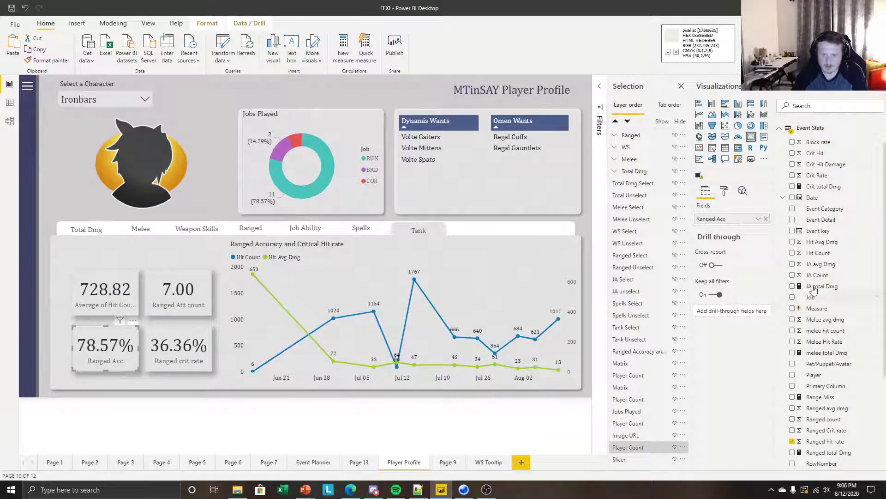
pyautogui.moveTo(855, 242); pyautogui.dragTo(739, 222)
pyautogui.click(759, 220)
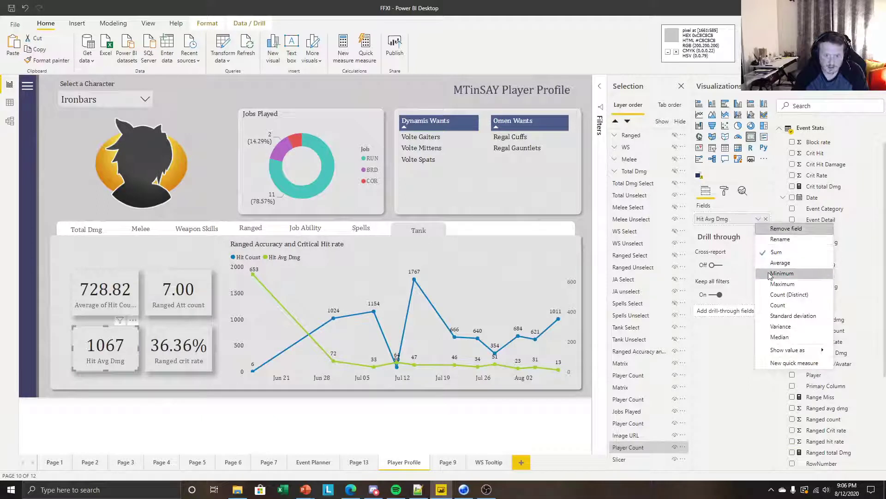
pyautogui.click(778, 261)
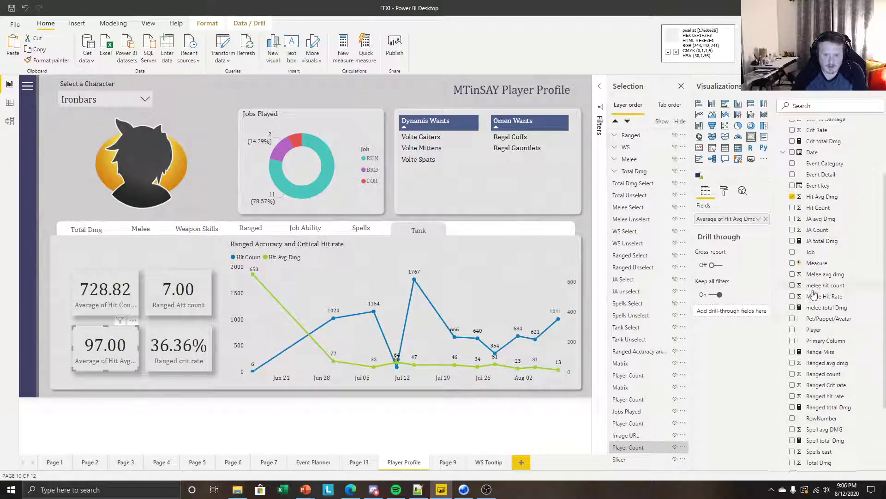
pyautogui.scroll(1, 823, 299)
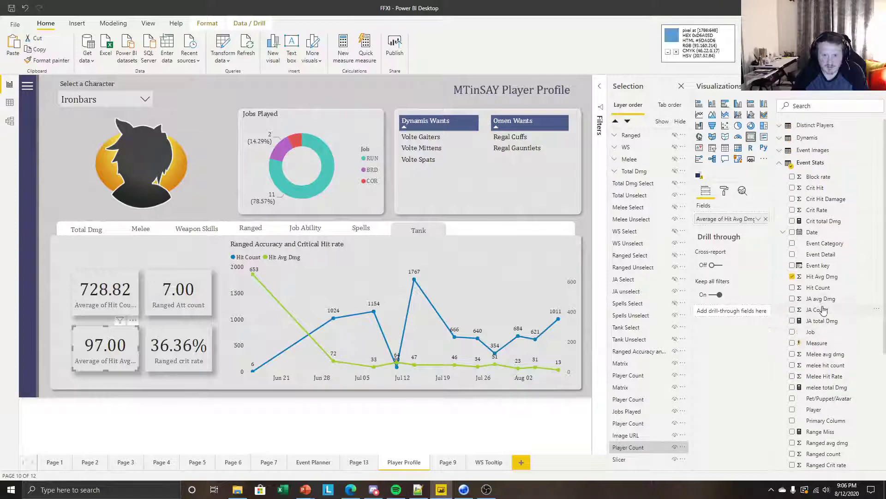
pyautogui.rightClick(816, 280)
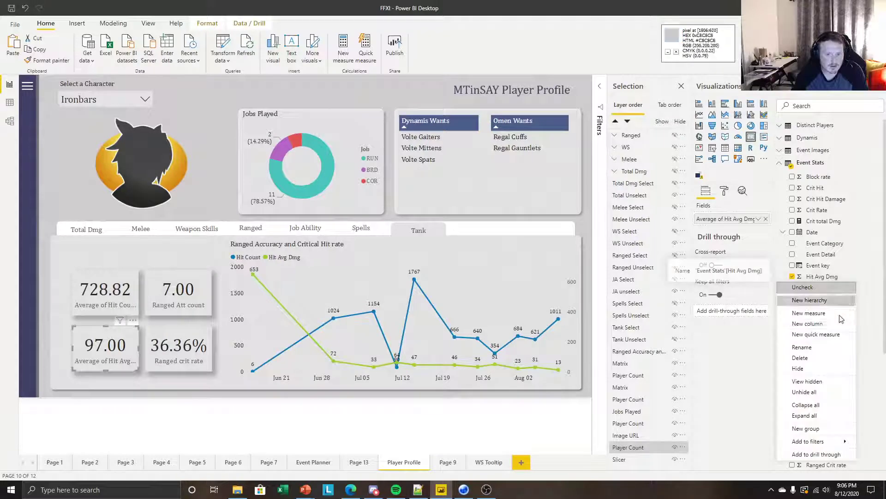
pyautogui.click(815, 313)
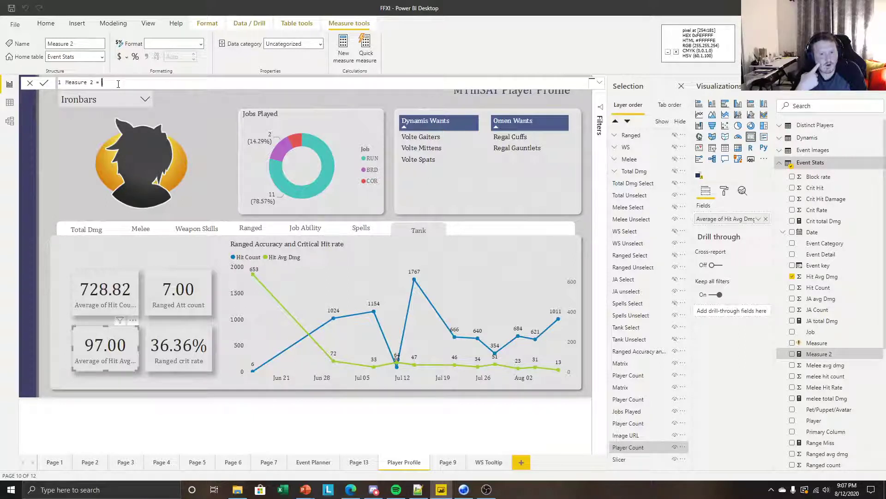
pyautogui.press('Escape')
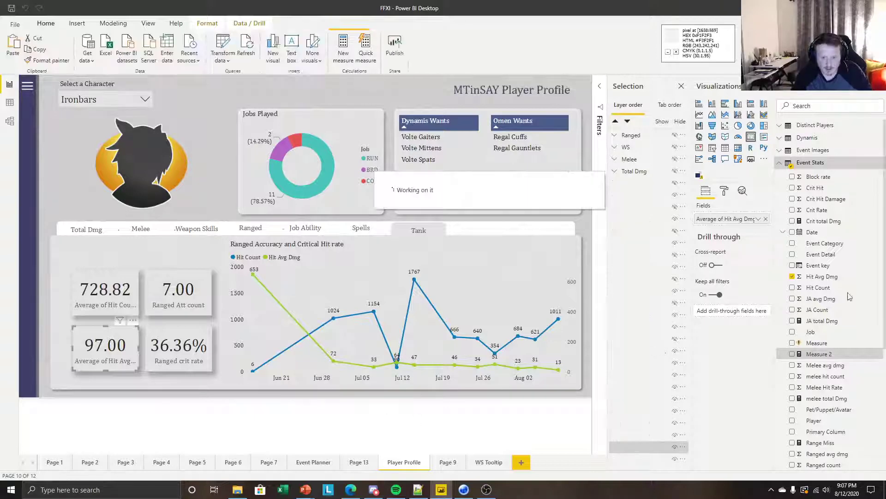
# Create a new measure in Event Stats and fill it with a copy of the melee total Dmg formula
pyautogui.click(818, 387)
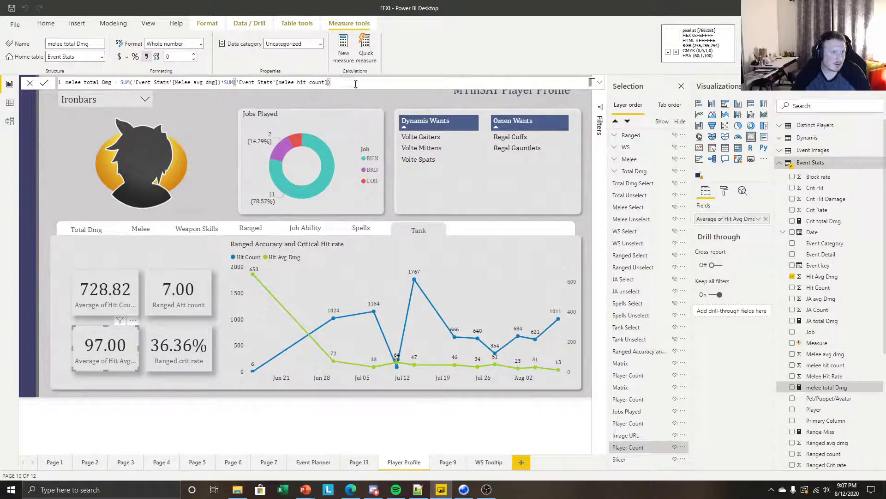
pyautogui.moveTo(356, 83); pyautogui.dragTo(174, 67)
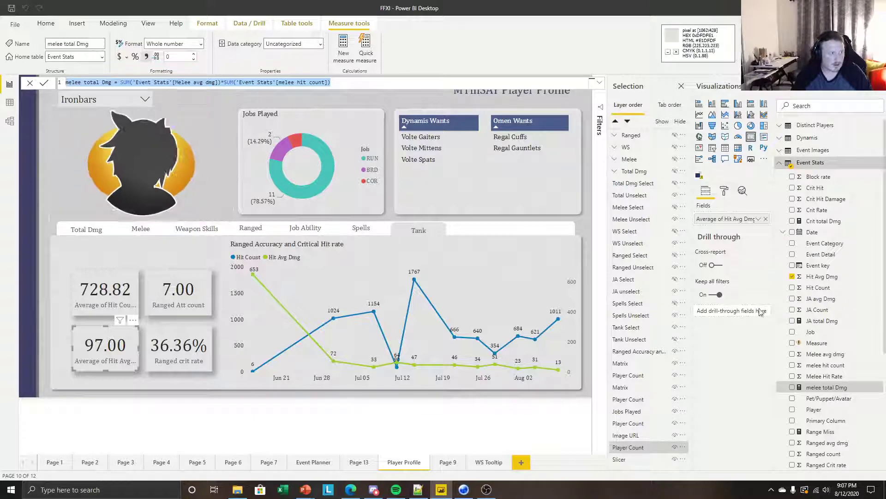
pyautogui.rightClick(821, 255)
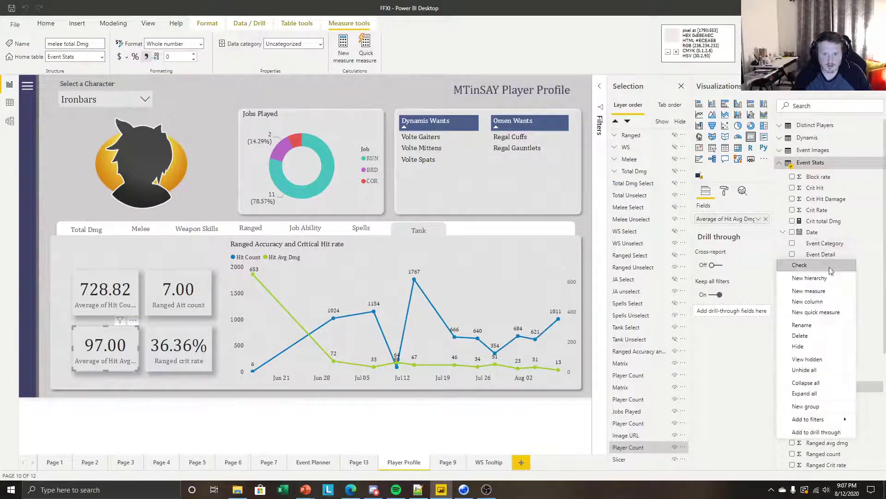
pyautogui.press('Escape')
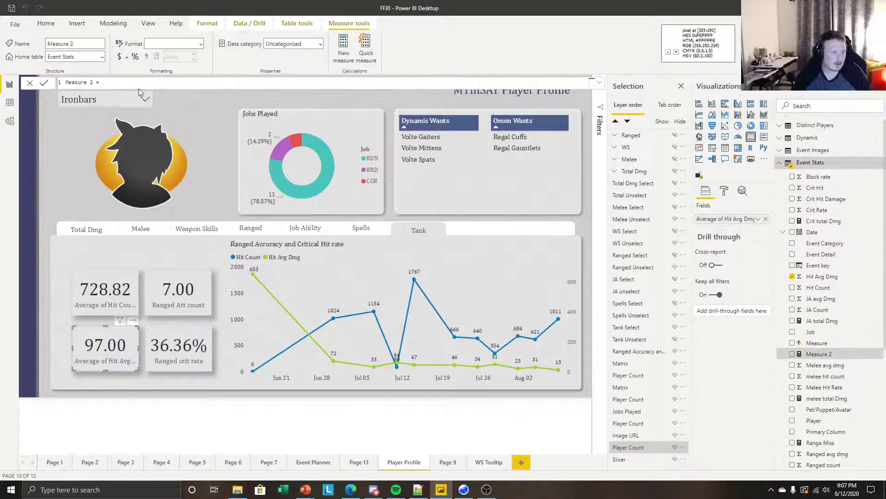
pyautogui.hotkey('ctrl', 'a')
pyautogui.write("melee Total Dmg = SUM('Event Stats'[Melee avg dmg])*SUM('Event Stats'[melee hit count])")
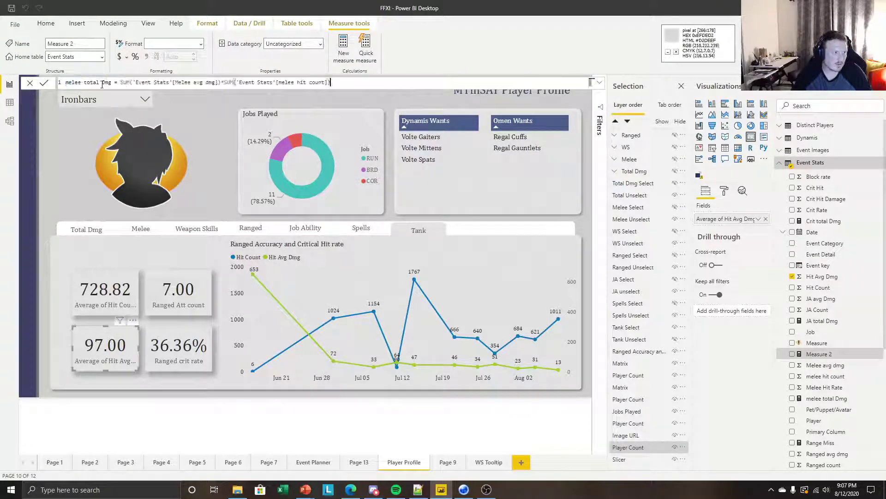
# Rename the copied measure to Hit total Dmg and make its first SUM use 'Event Stats'[Hit Avg Dmg]
pyautogui.doubleClick(72, 82)
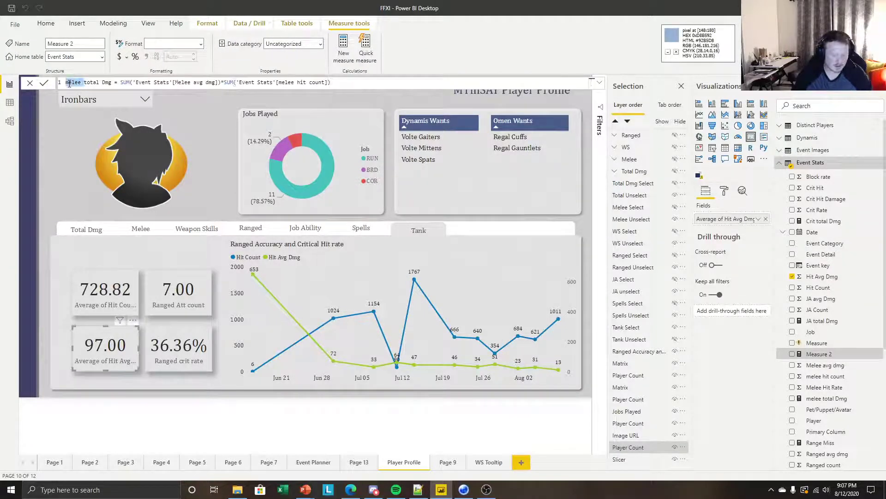
pyautogui.write('Hit')
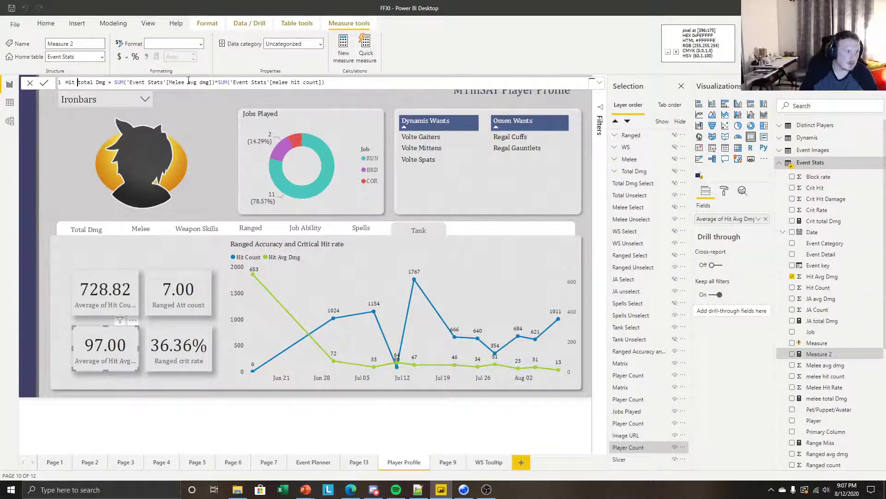
pyautogui.moveTo(185, 83); pyautogui.dragTo(169, 82)
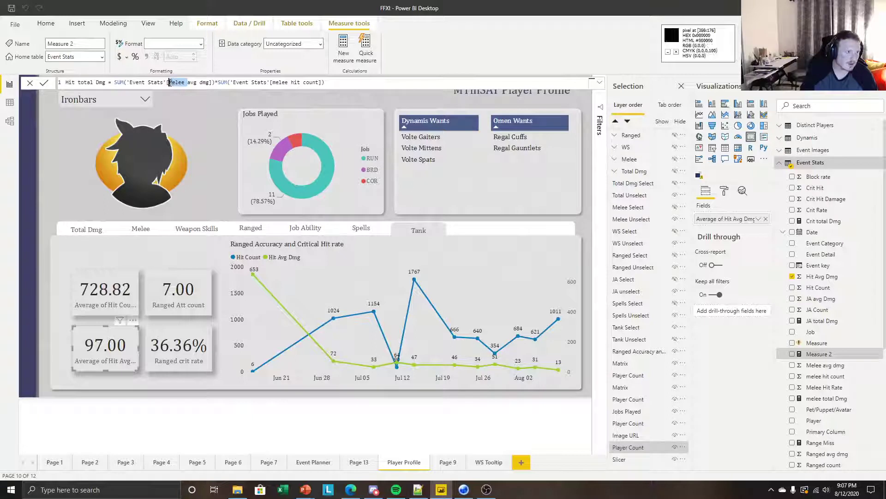
pyautogui.write('Hit')
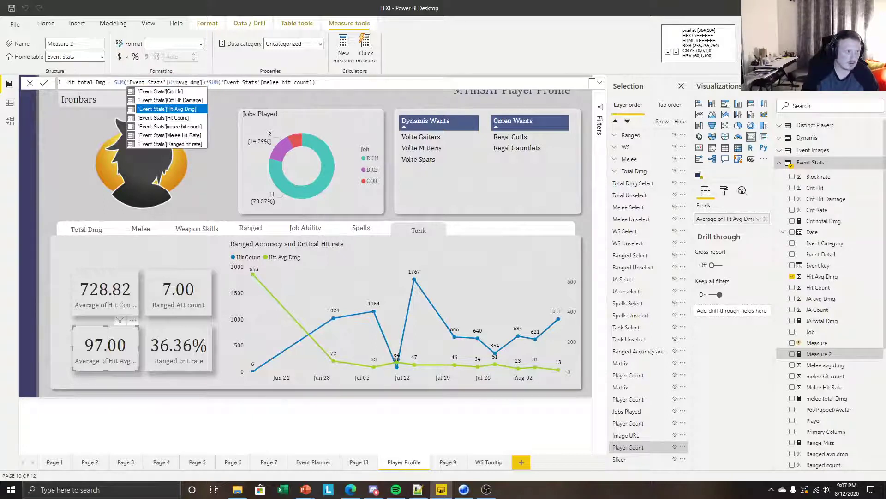
pyautogui.press('Tab')
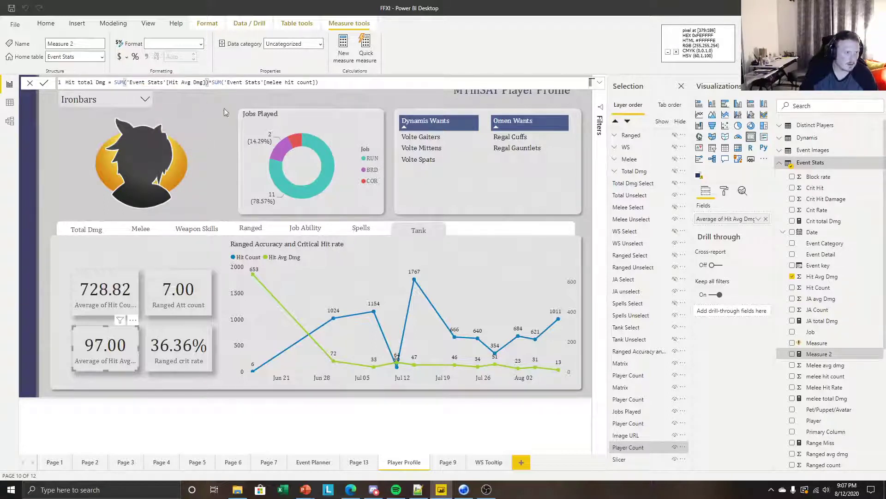
# Change the second SUM of the Hit total Dmg formula to 'Event Stats'[hit count] and commit the measure
pyautogui.moveTo(282, 82); pyautogui.dragTo(265, 81)
pyautogui.press('BackSpace')
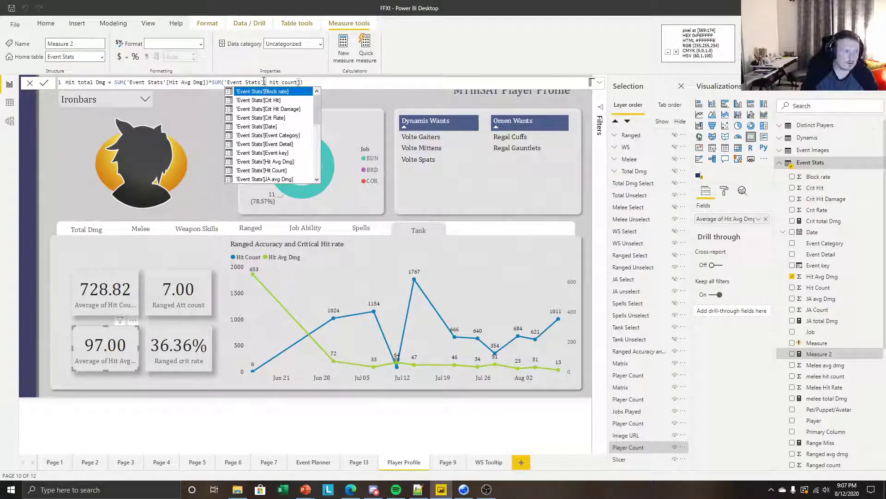
pyautogui.press('Escape')
pyautogui.press('BackSpace')
pyautogui.press('BackSpace')
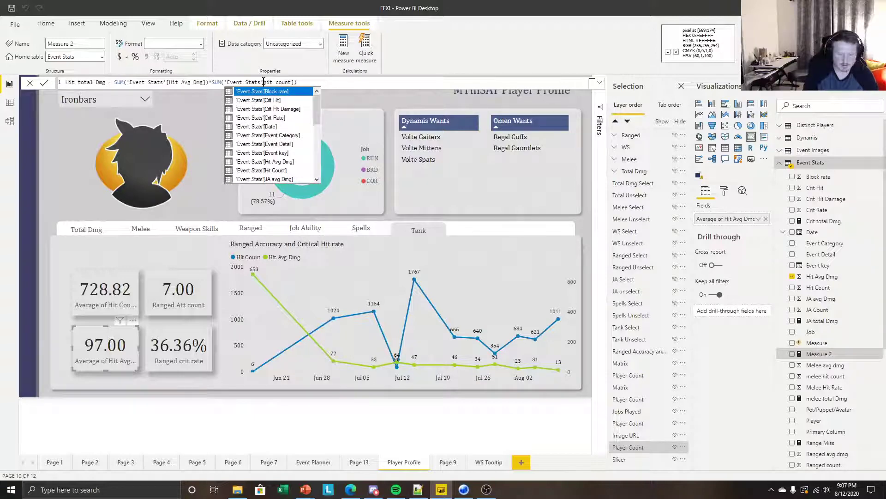
pyautogui.write('[')
pyautogui.click(378, 79)
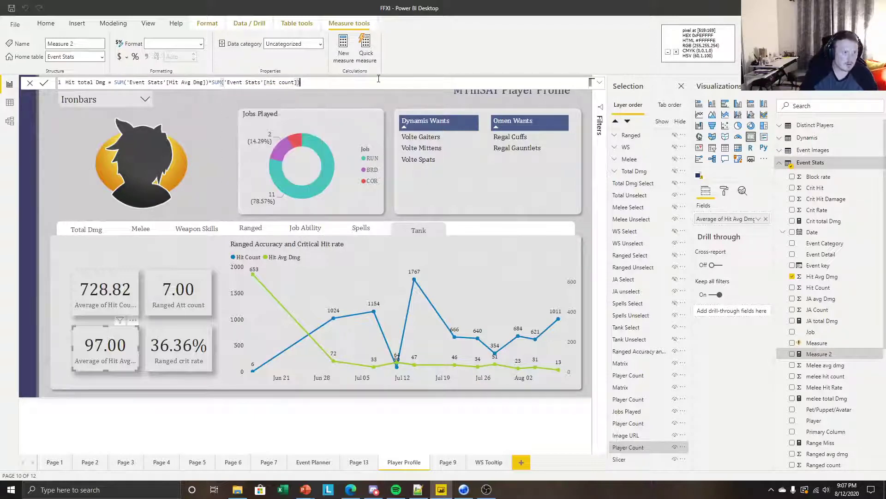
pyautogui.press('Return')
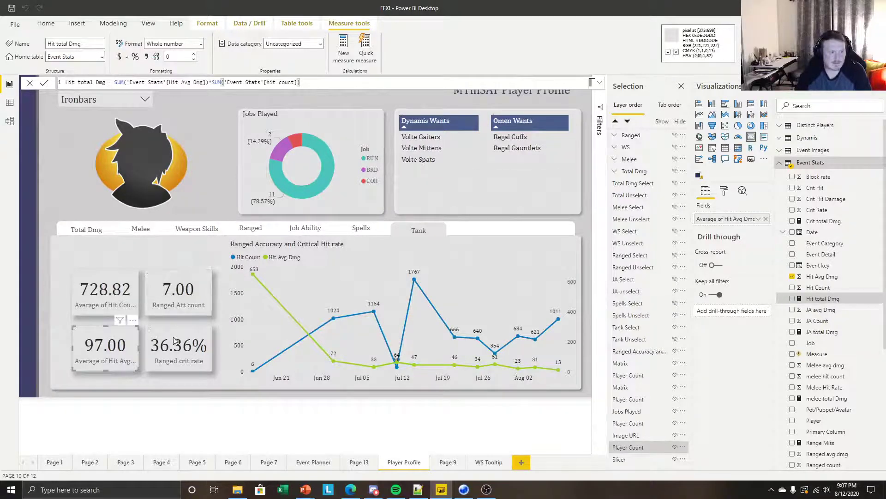
# Replace the field of the Ranged Att count card with the Hit total Dmg measure
pyautogui.click(182, 300)
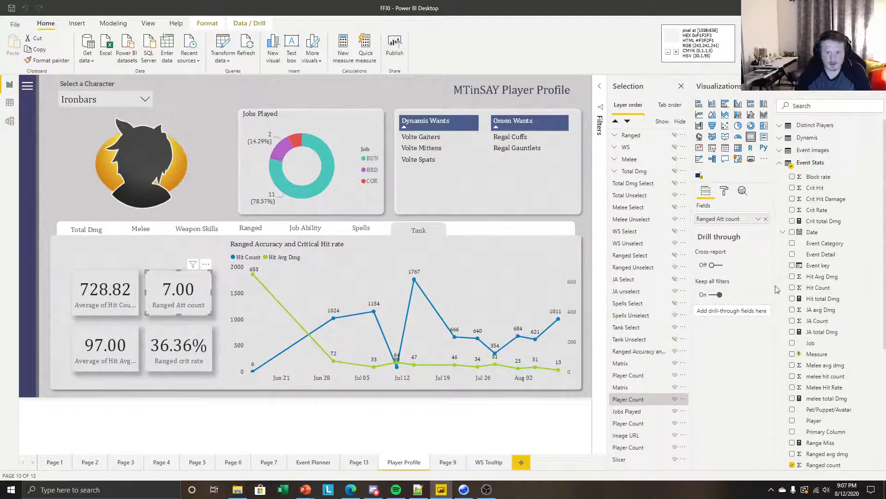
pyautogui.moveTo(825, 300); pyautogui.dragTo(738, 221)
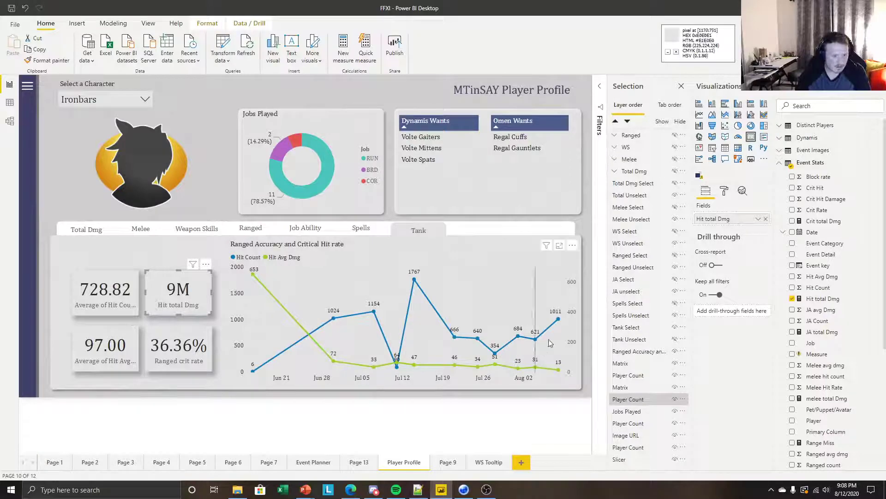
pyautogui.click(497, 413)
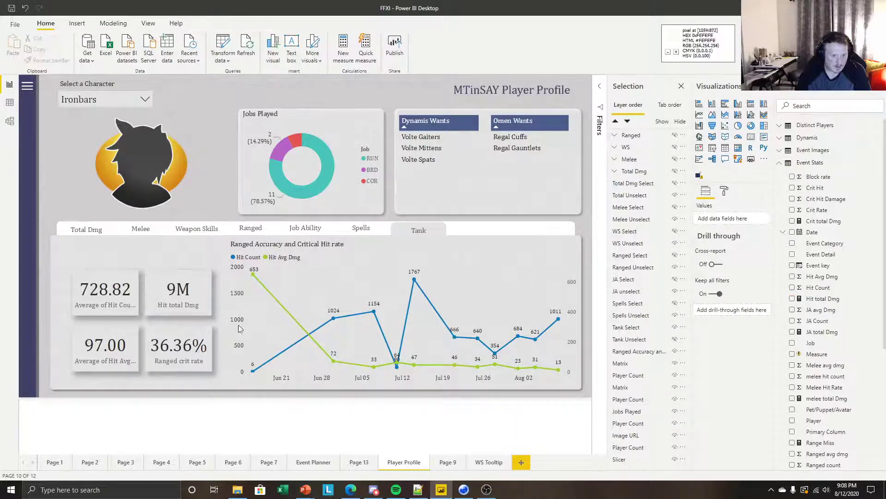
# Check how the Tank cards and chart respond to filtering by BRD, COR and RUN in Jobs Played, clearing the selection at the end
pyautogui.click(182, 303)
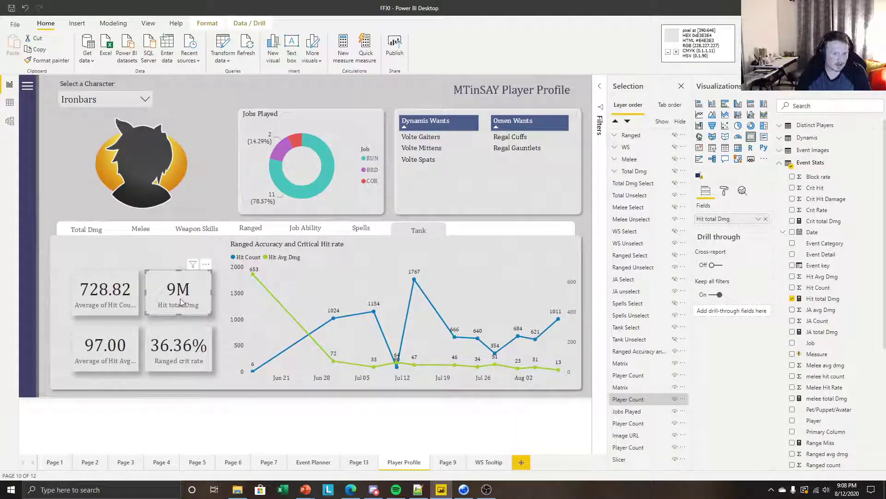
pyautogui.click(279, 154)
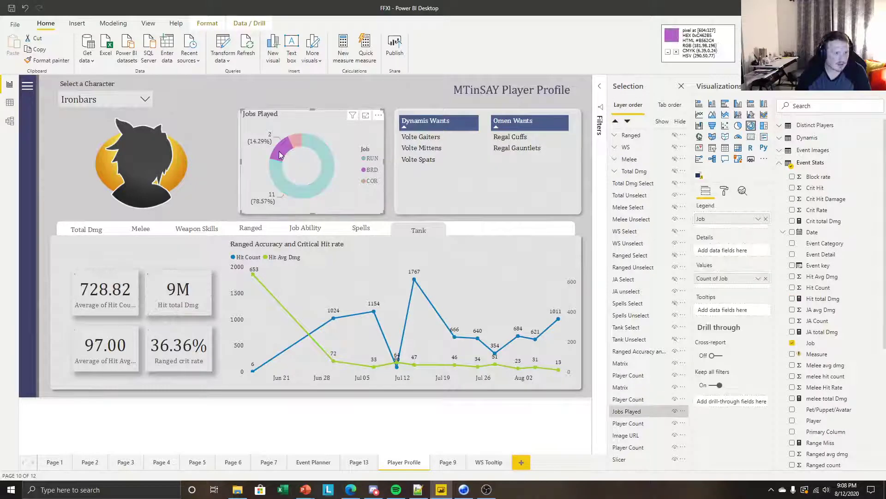
pyautogui.click(297, 139)
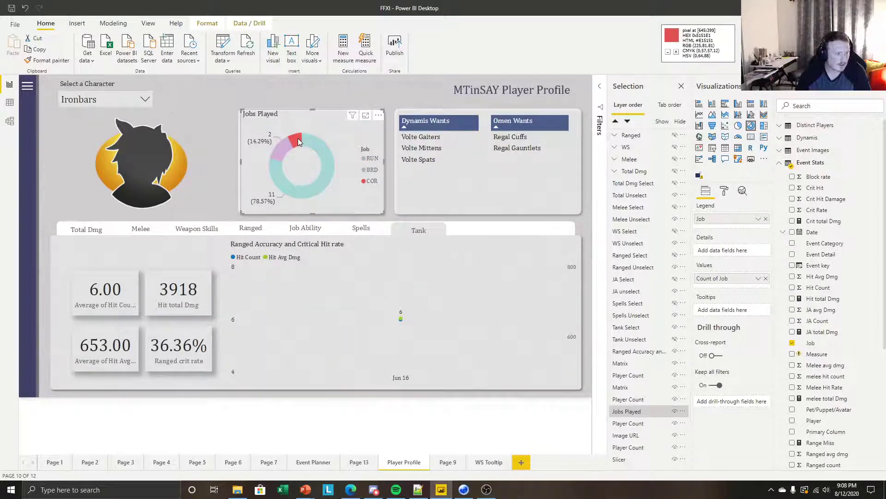
pyautogui.click(298, 137)
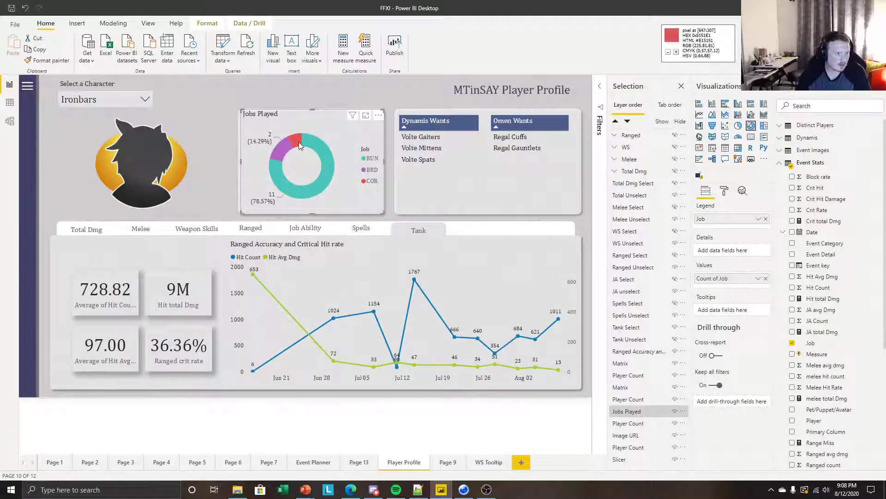
pyautogui.click(298, 142)
pyautogui.click(299, 143)
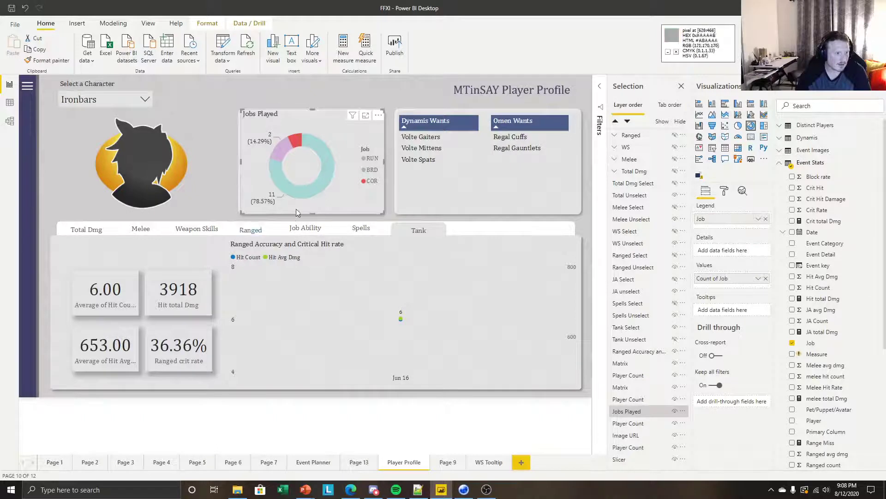
pyautogui.click(309, 190)
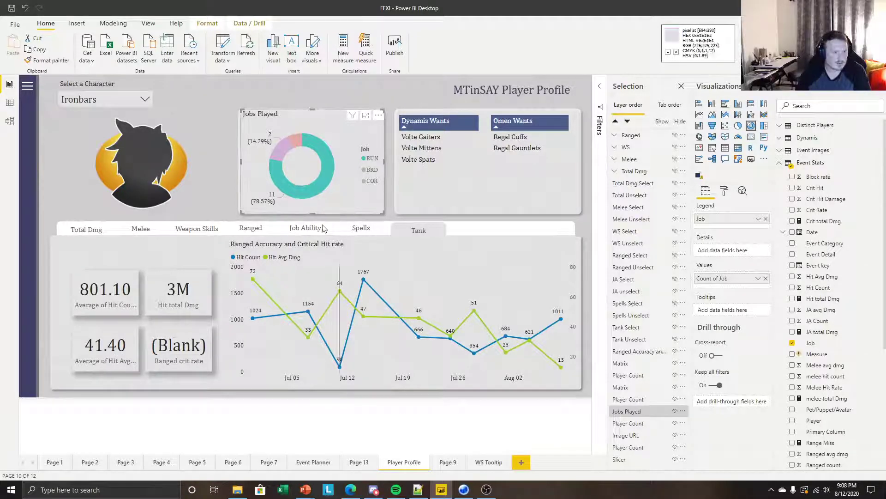
pyautogui.click(196, 414)
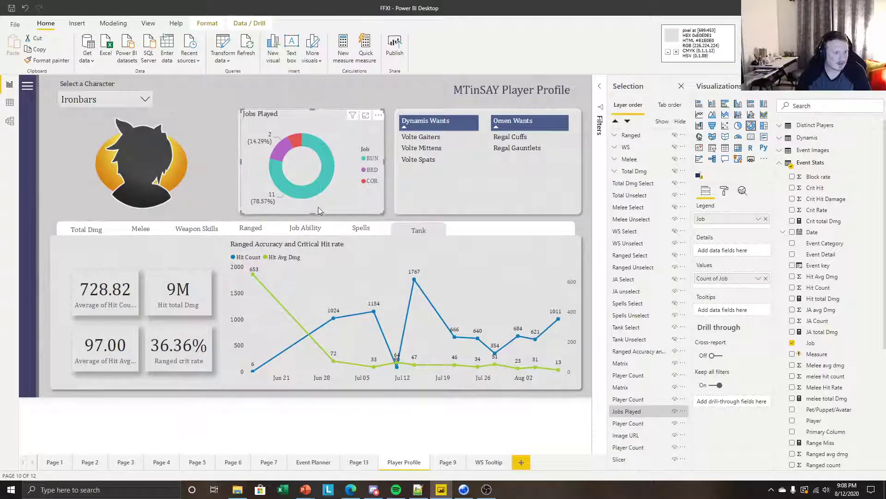
pyautogui.click(322, 184)
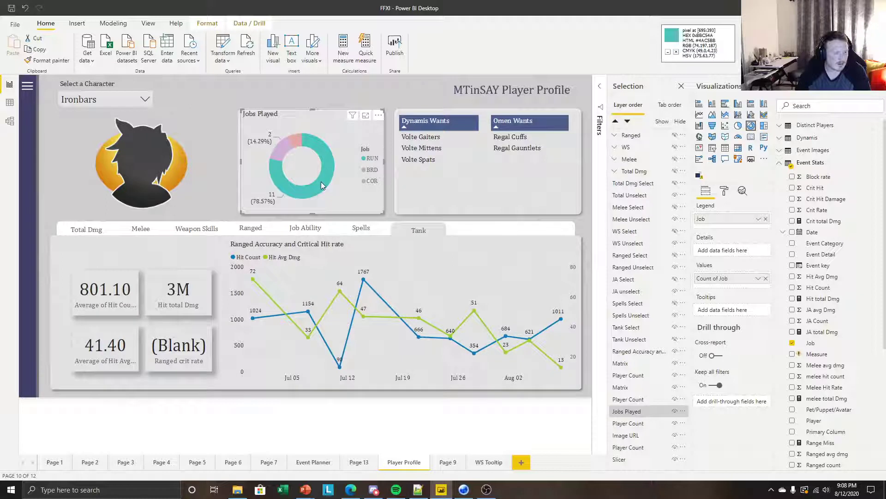
pyautogui.click(309, 216)
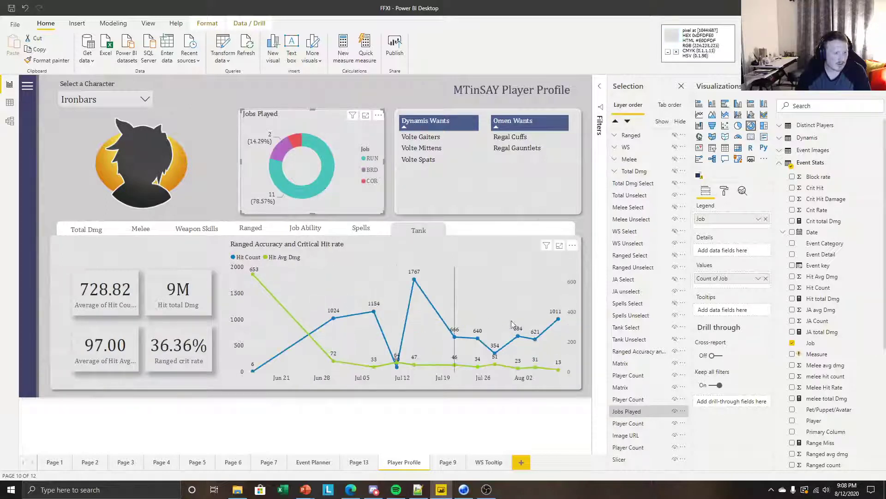
# Replace the field of the Ranged crit rate card with Block rate
pyautogui.click(267, 421)
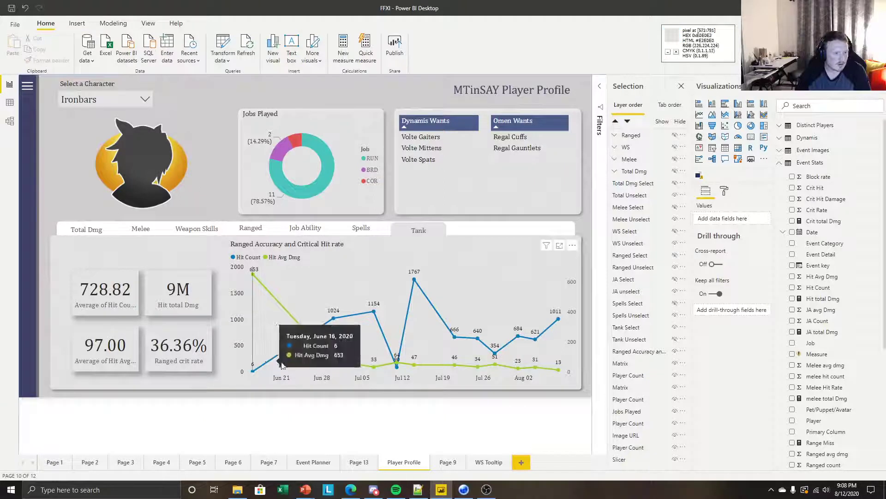
pyautogui.click(179, 343)
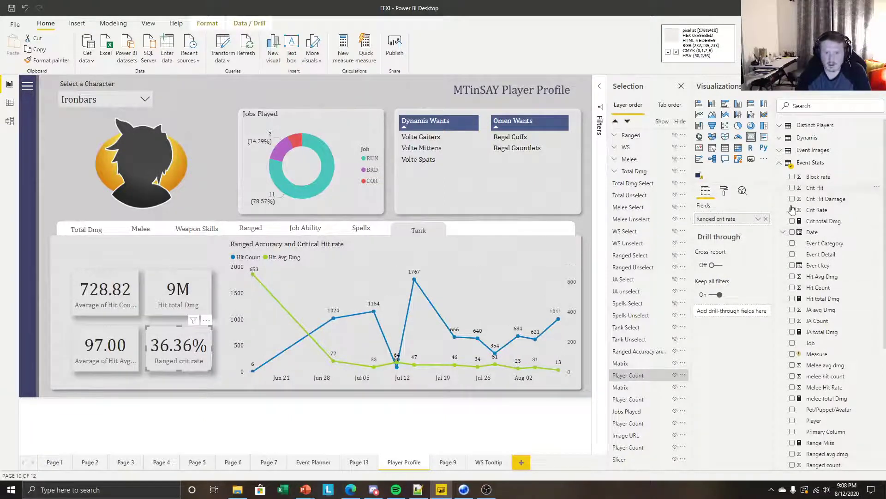
pyautogui.moveTo(824, 180); pyautogui.dragTo(729, 227)
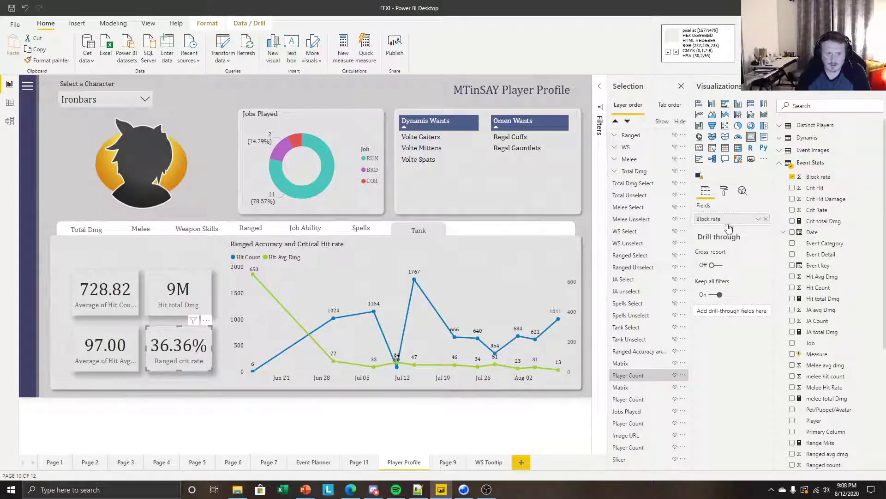
# Select Whitte in the character slicer and check the Block rate card for that character
pyautogui.click(137, 96)
pyautogui.scroll(-10, 102, 166)
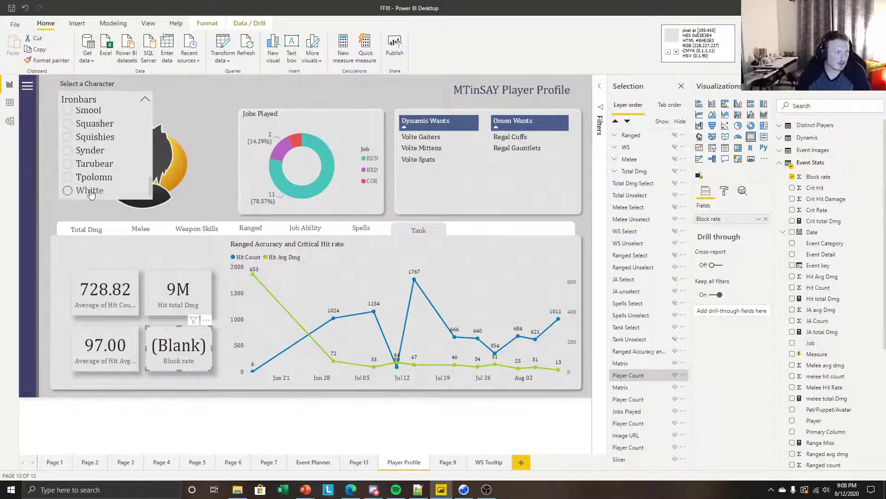
pyautogui.click(91, 191)
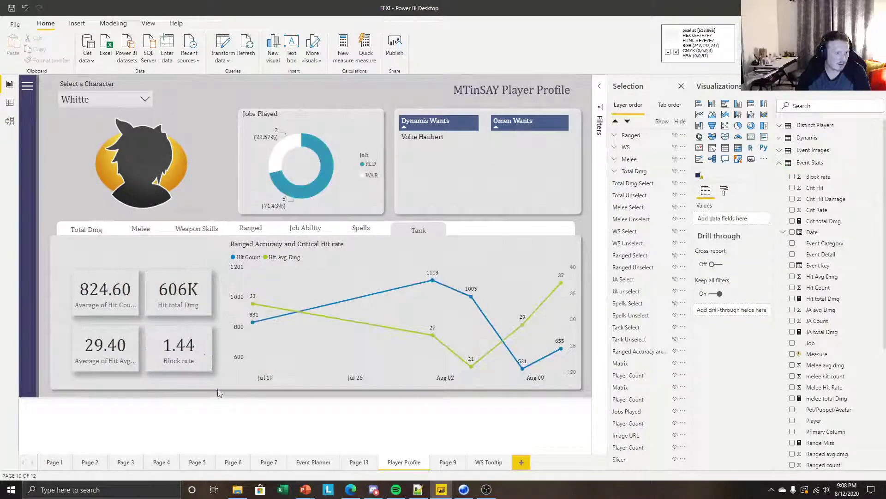
pyautogui.click(193, 353)
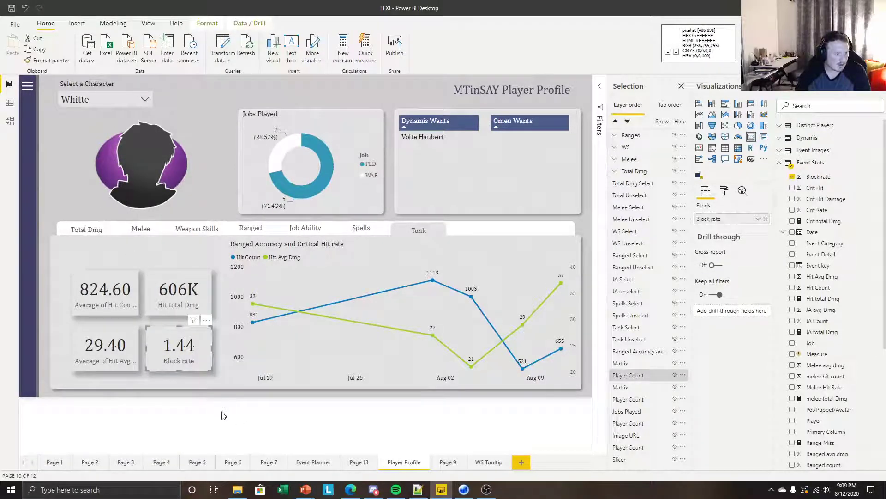
pyautogui.click(272, 414)
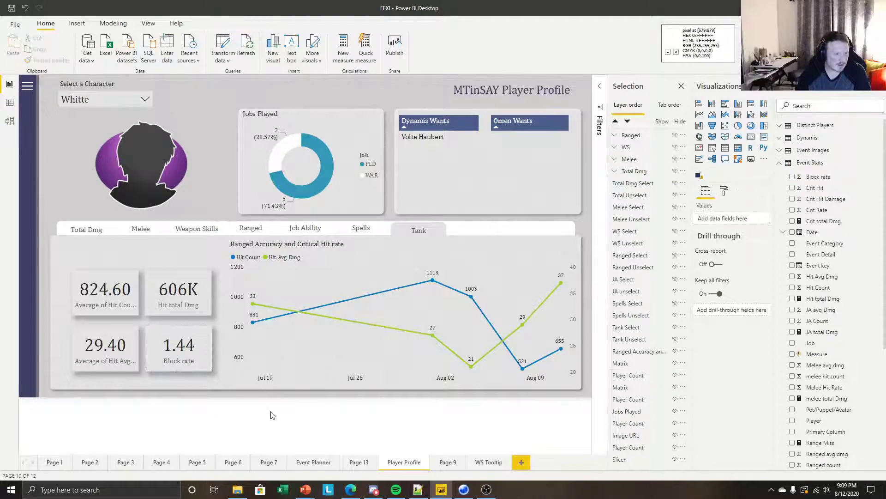
# Set the Block rate card's aggregation to Average
pyautogui.click(818, 178)
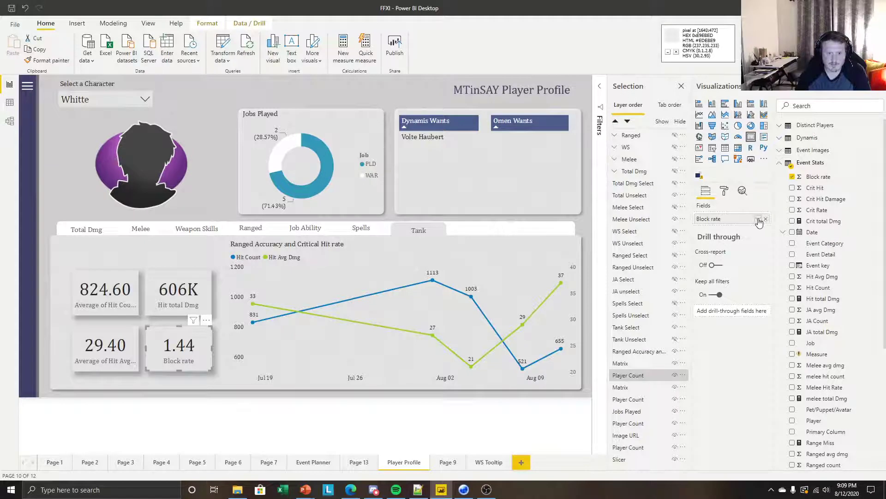
pyautogui.click(760, 221)
pyautogui.click(775, 262)
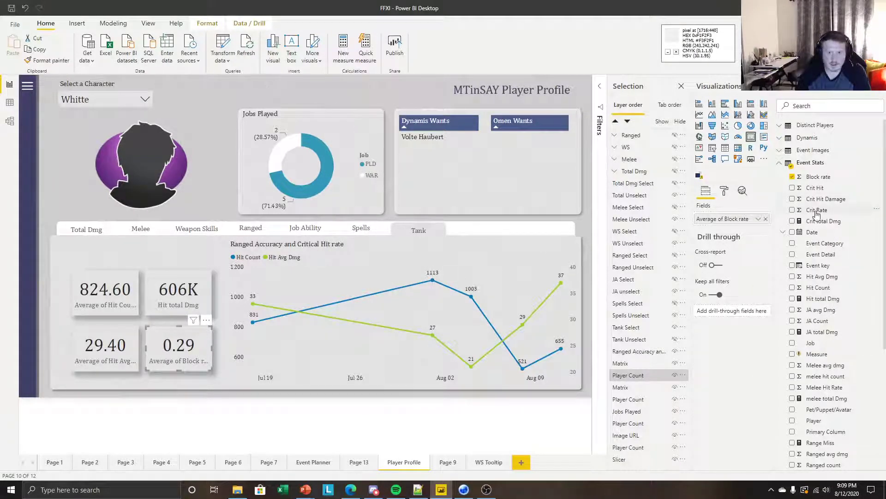
# Format the Block rate column of Event Stats as a percentage with 1 decimal place
pyautogui.click(815, 178)
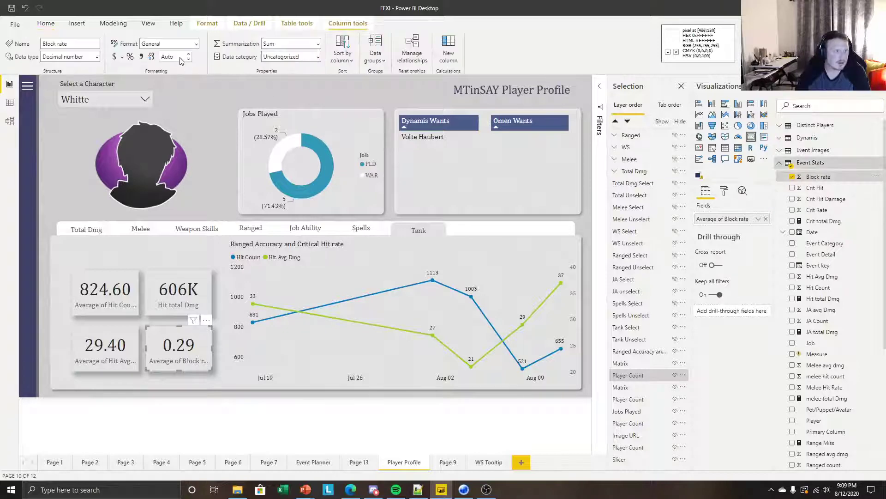
pyautogui.click(129, 56)
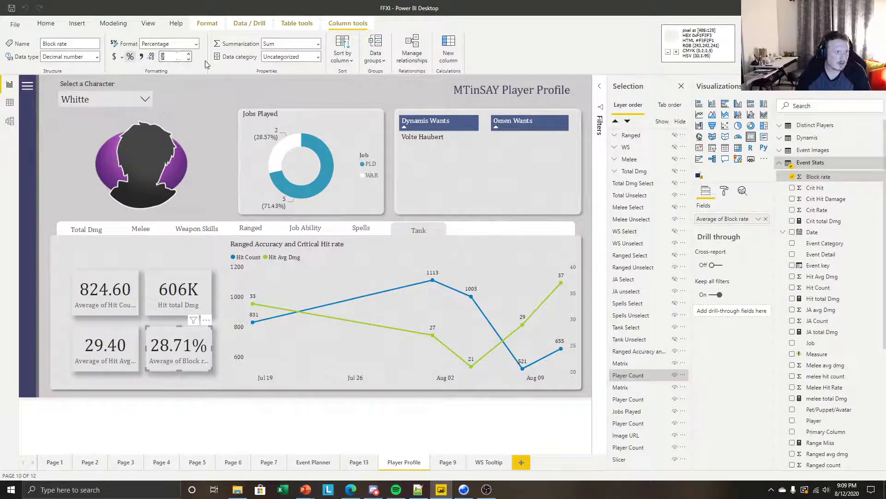
pyautogui.press('Return')
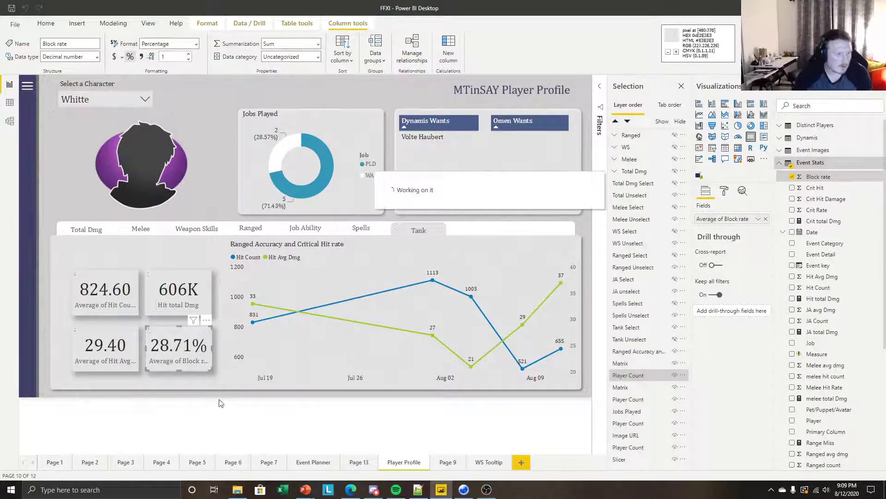
pyautogui.click(218, 433)
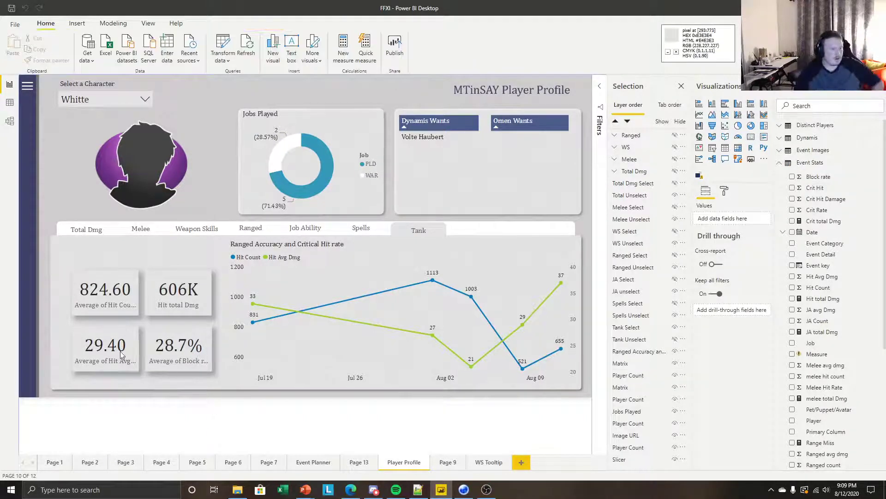
# Rename the field of the average hit count card to "Avg Hits taken"
pyautogui.click(104, 302)
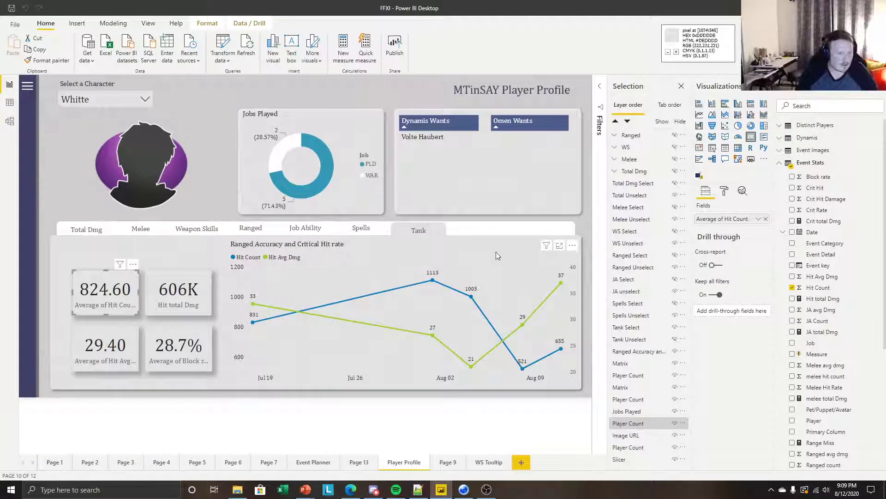
pyautogui.doubleClick(724, 221)
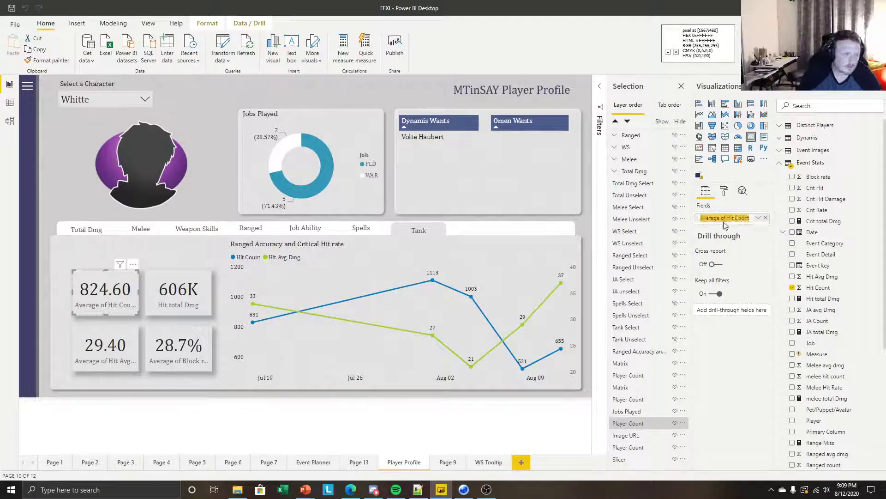
pyautogui.write('Avg Hits taken')
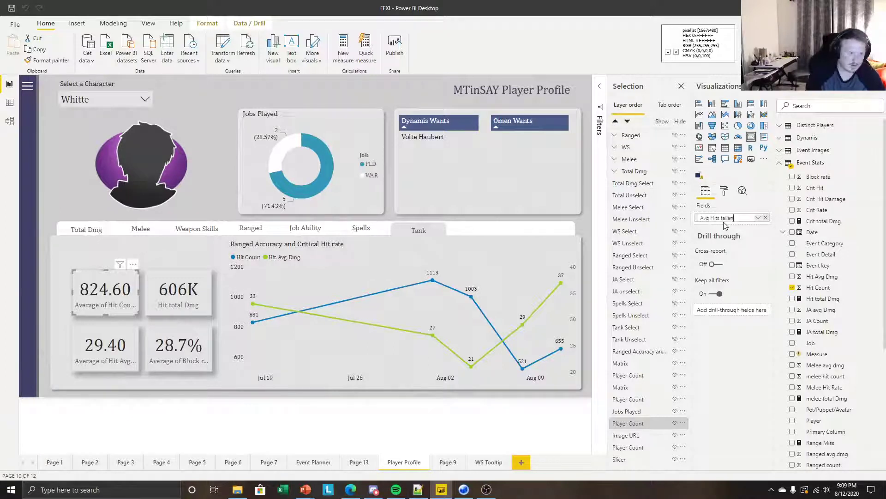
pyautogui.press('Return')
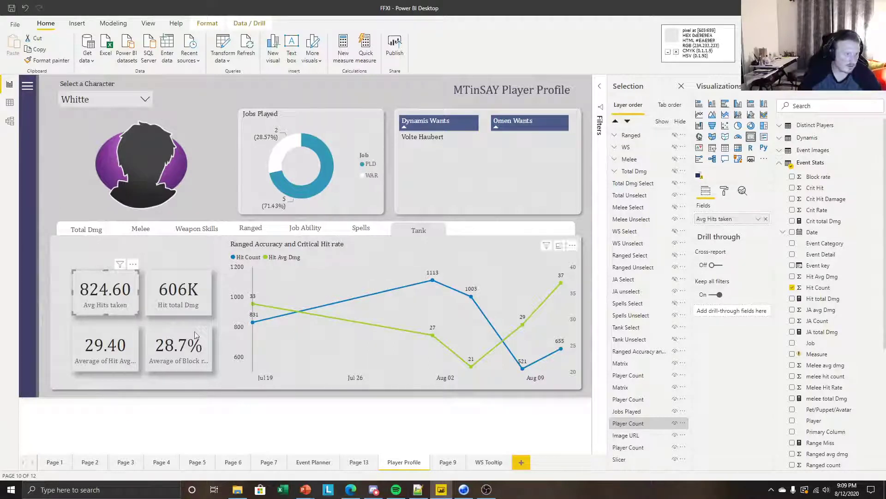
# Rename the field of the Hit total Dmg card to "Total Dmg taken"
pyautogui.click(178, 291)
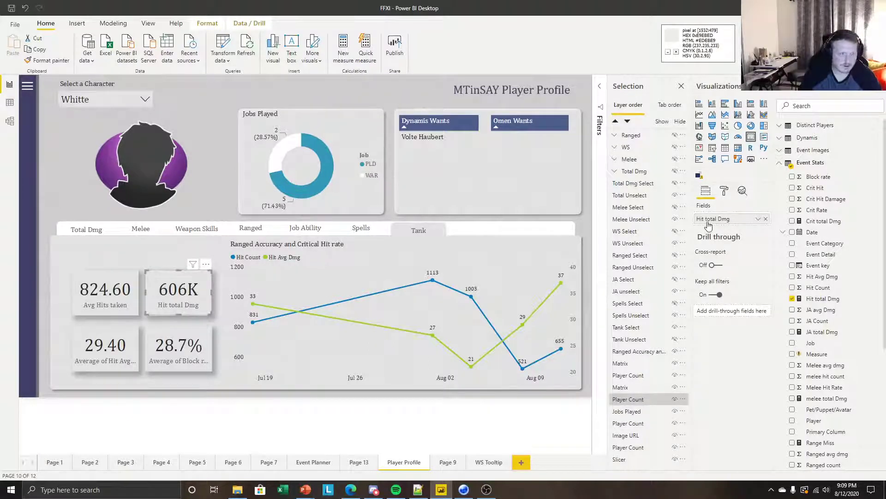
pyautogui.doubleClick(731, 218)
pyautogui.write('Tot')
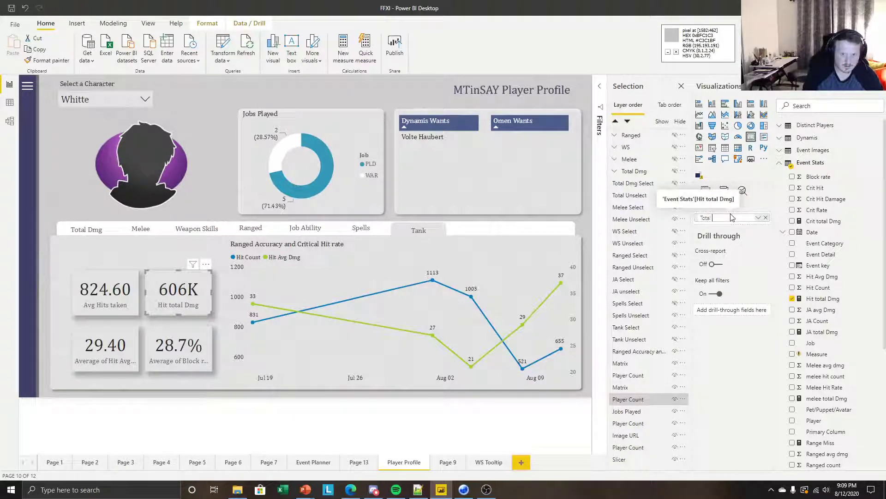
pyautogui.write('al Dmg ta')
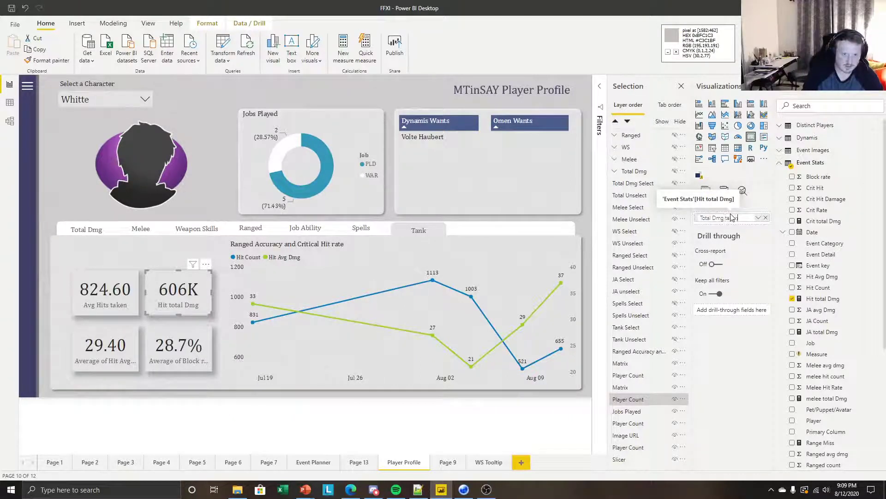
pyautogui.write('ken')
pyautogui.press('Return')
# Rename the field of the average hit damage card to "Avg Dmg/Hit"
pyautogui.click(106, 346)
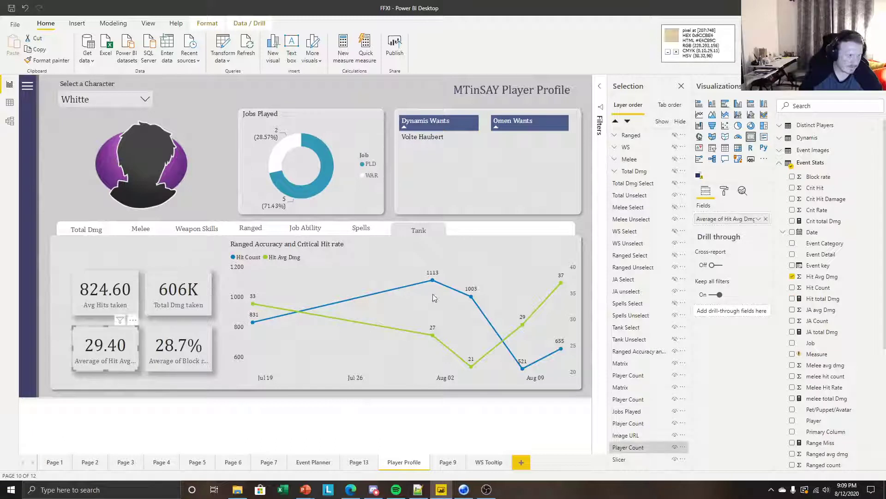
pyautogui.doubleClick(733, 219)
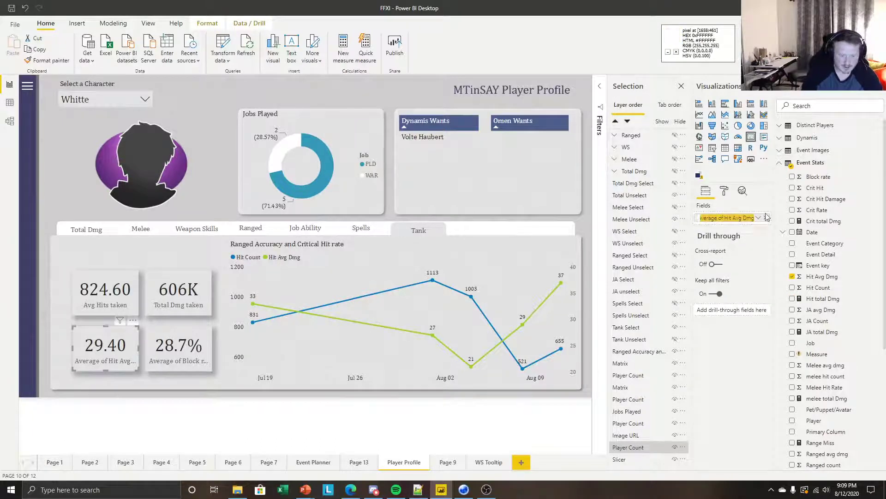
pyautogui.write('Dmg/Hit')
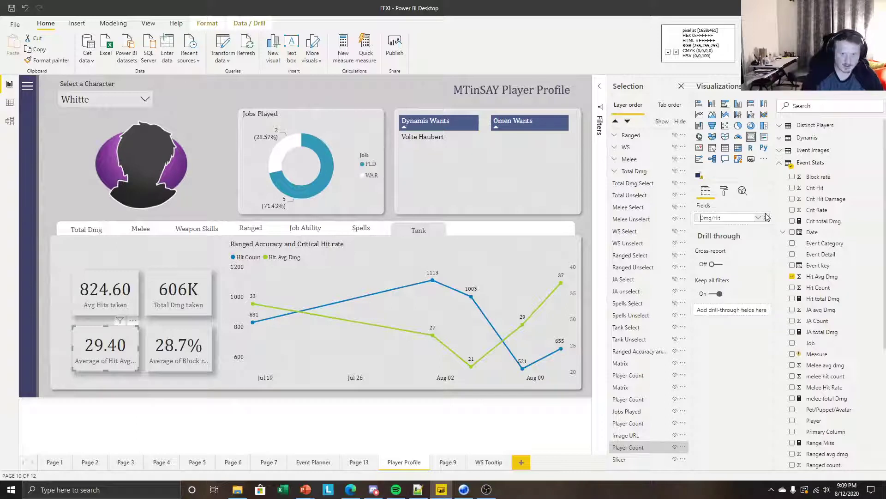
pyautogui.press('Return')
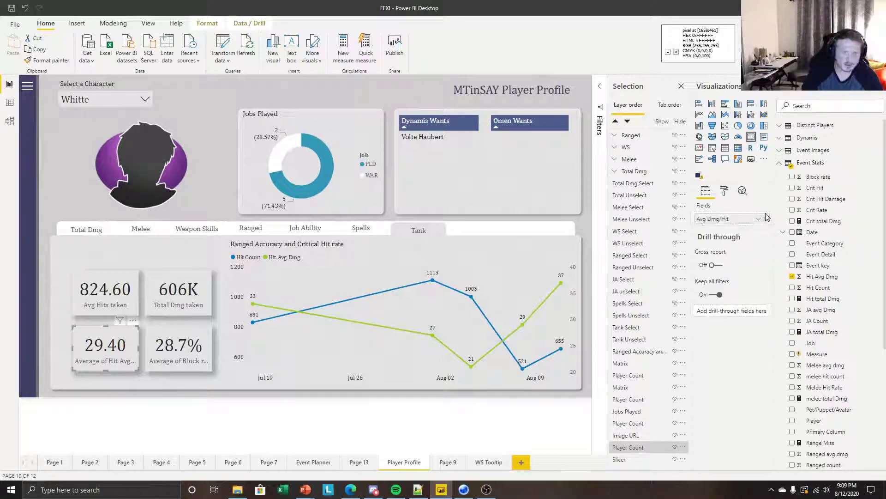
# Rename the field of the block rate card to "Avg Block rate" and save the report
pyautogui.click(179, 351)
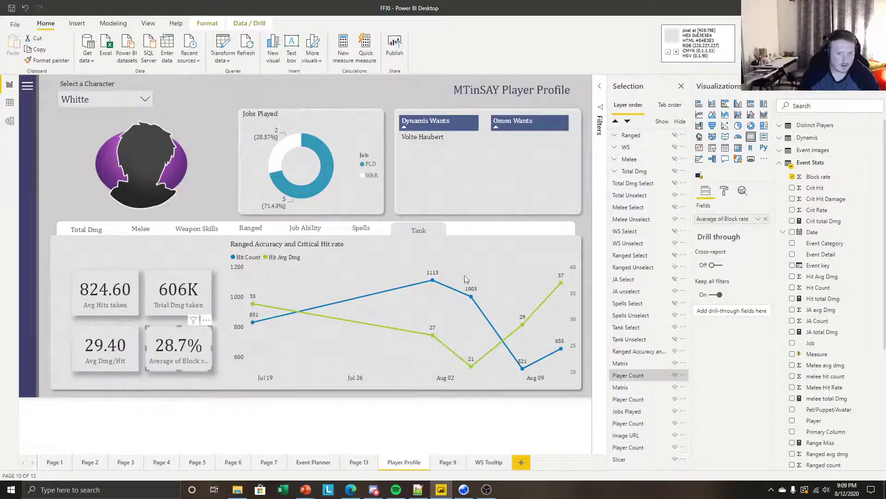
pyautogui.doubleClick(723, 219)
pyautogui.write('Avg Blo')
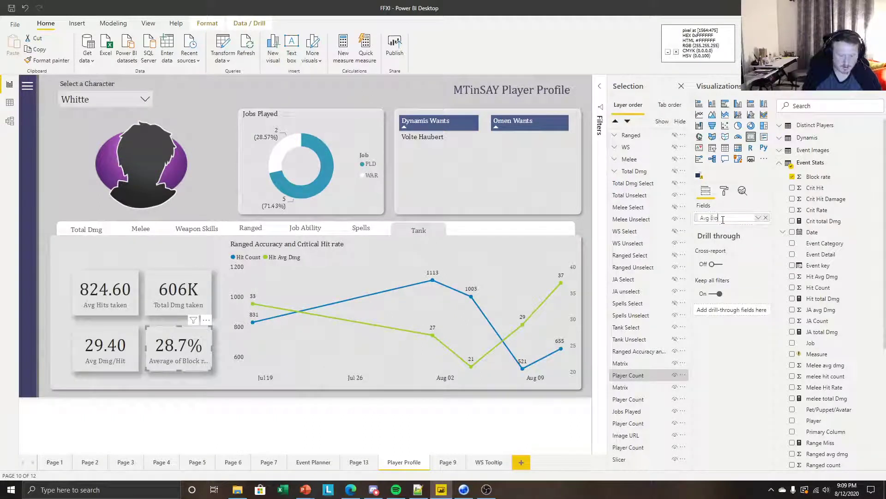
pyautogui.write('ck rate')
pyautogui.press('Return')
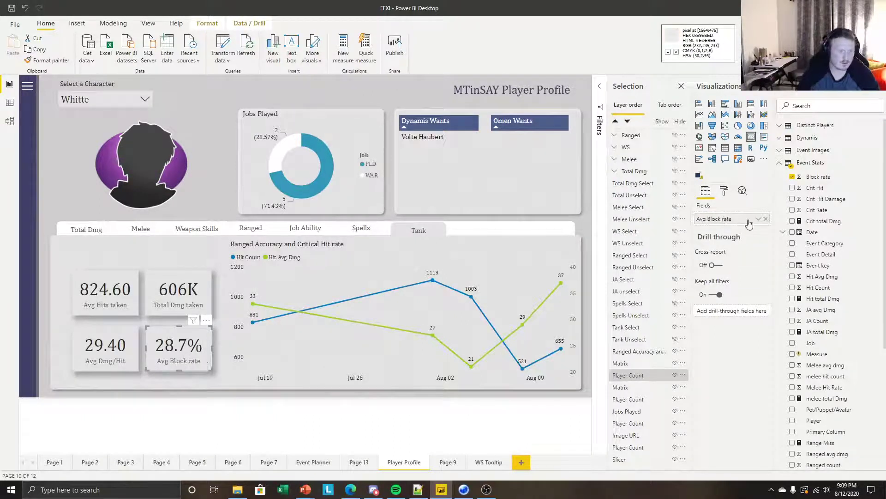
pyautogui.click(389, 410)
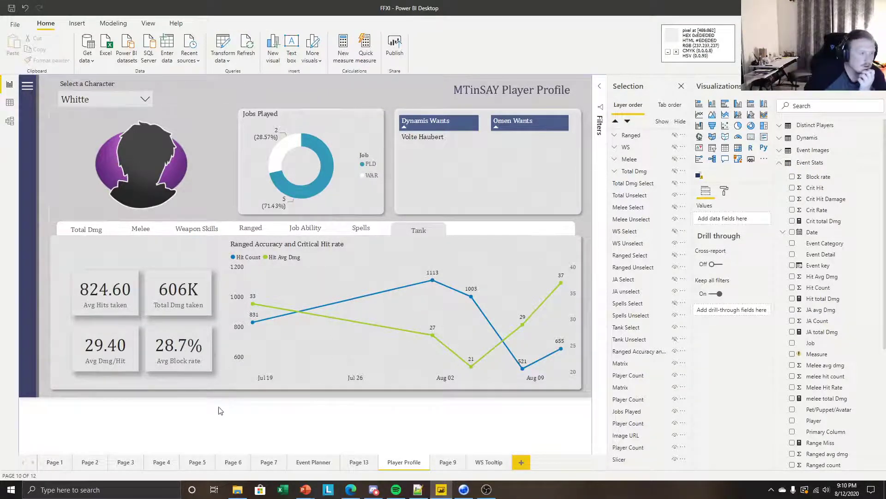
pyautogui.click(11, 10)
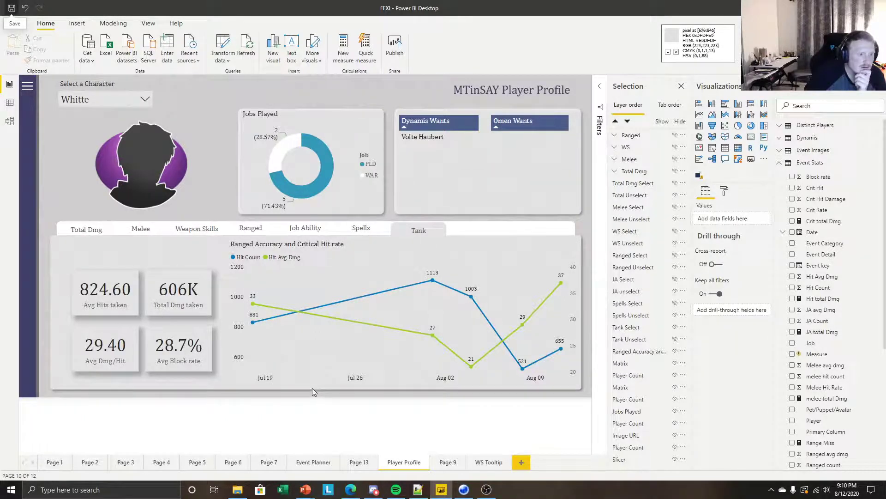
# Change the Hit Avg Dmg line in the Tank line chart to the red theme color
pyautogui.click(361, 251)
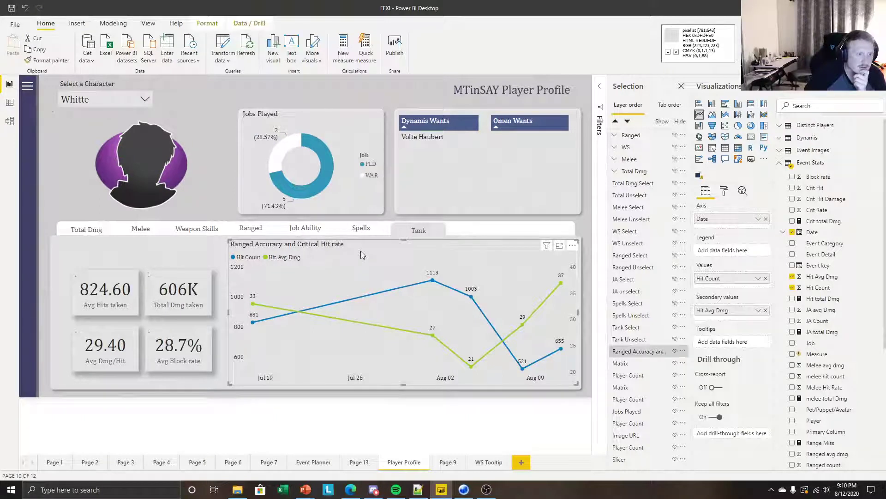
pyautogui.click(725, 192)
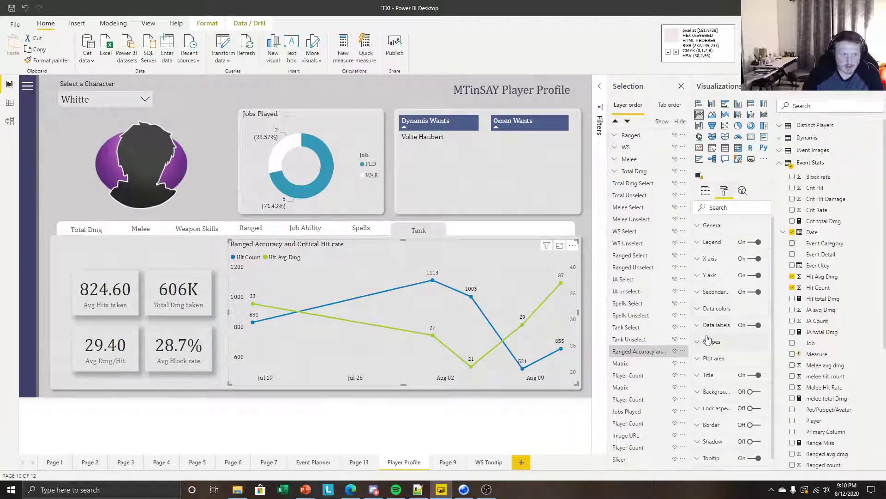
pyautogui.click(717, 309)
pyautogui.click(713, 367)
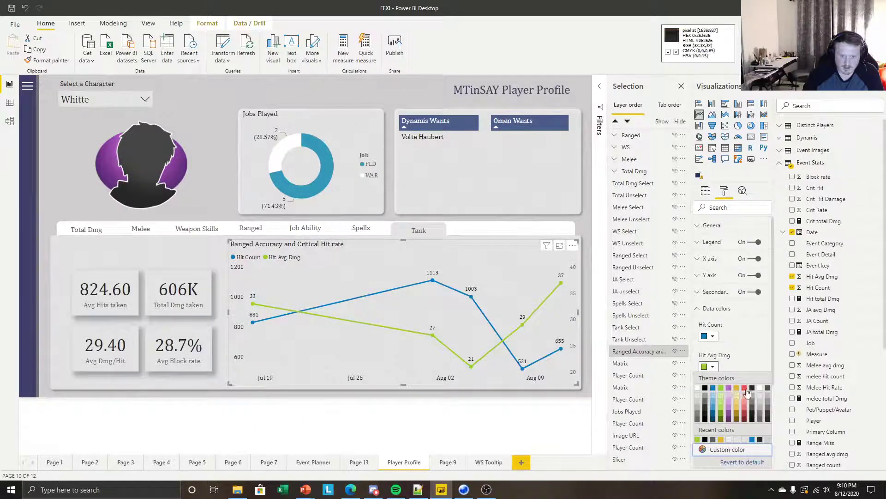
pyautogui.click(745, 388)
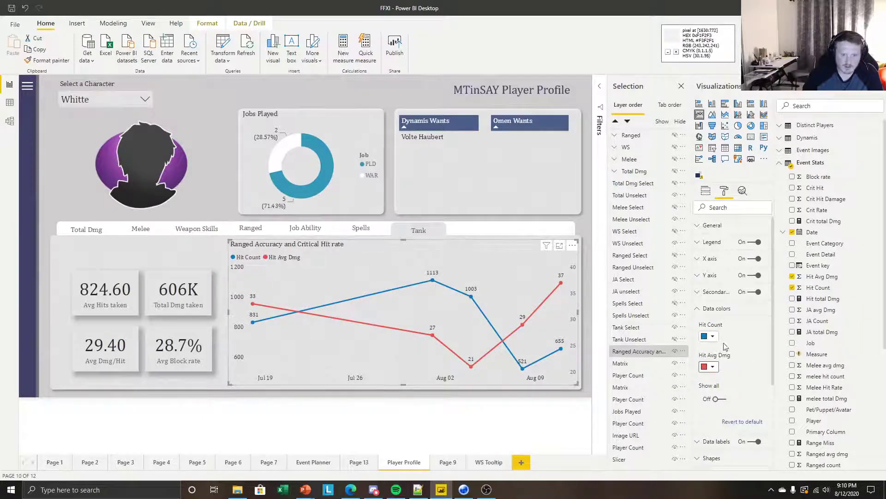
pyautogui.click(701, 309)
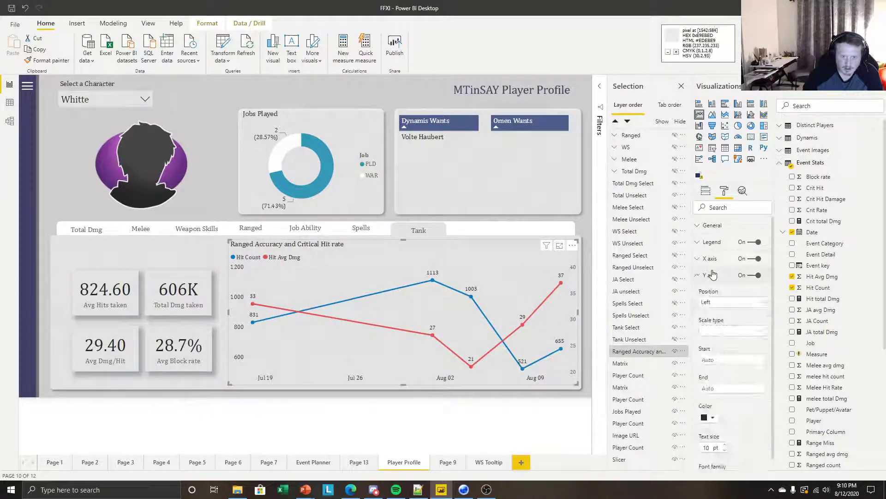
# Set the Tank line chart's title text to "Hits taken and Dmg"
pyautogui.click(709, 375)
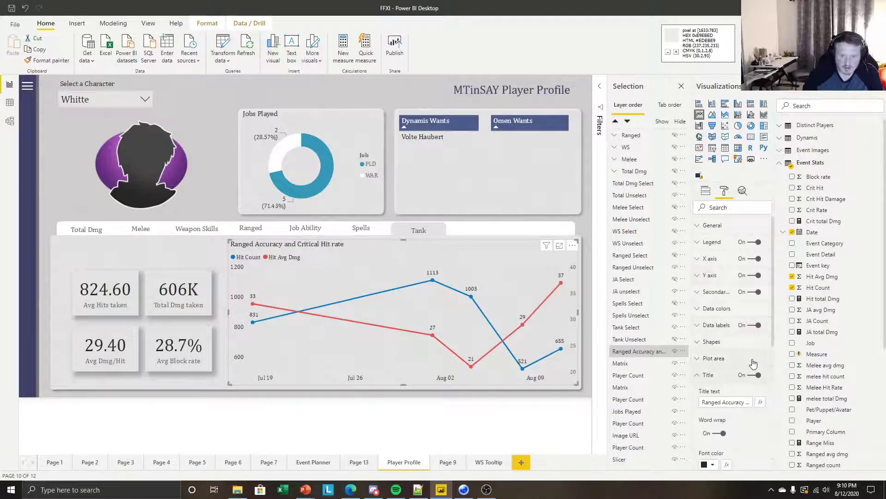
pyautogui.scroll(-3, 713, 373)
pyautogui.tripleClick(719, 262)
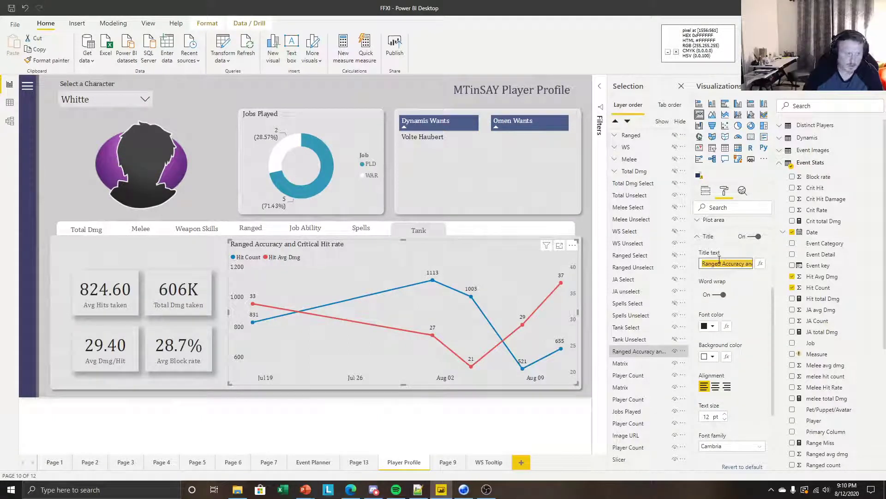
pyautogui.write('Hits taken and Dmg')
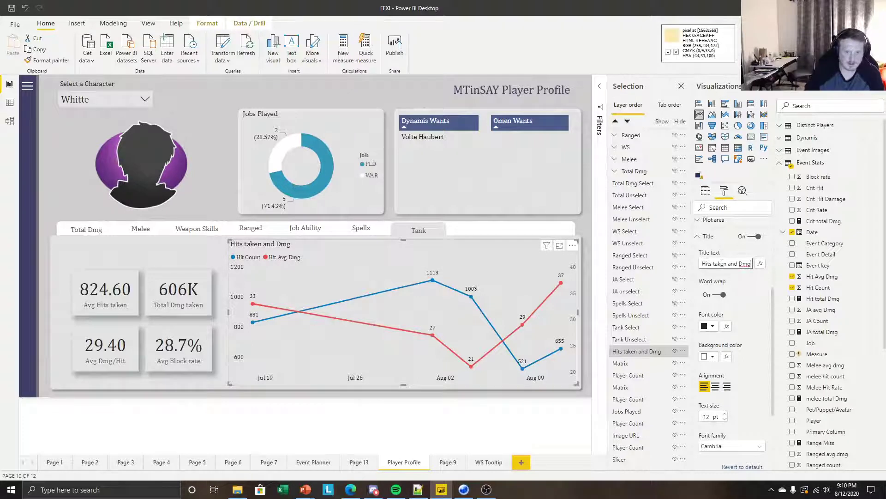
pyautogui.click(341, 420)
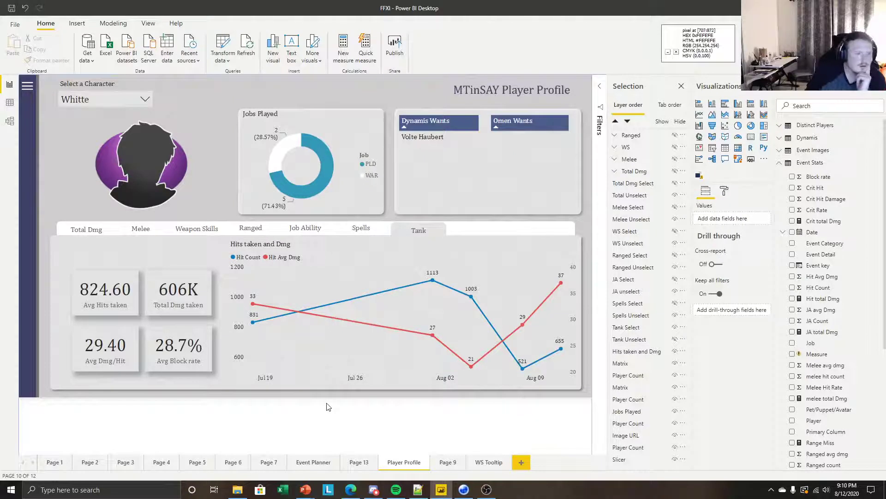
pyautogui.click(307, 248)
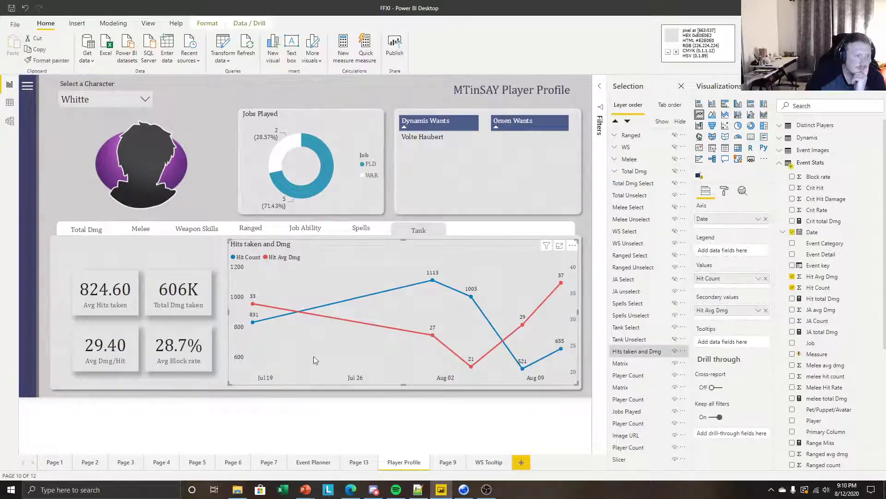
pyautogui.click(298, 410)
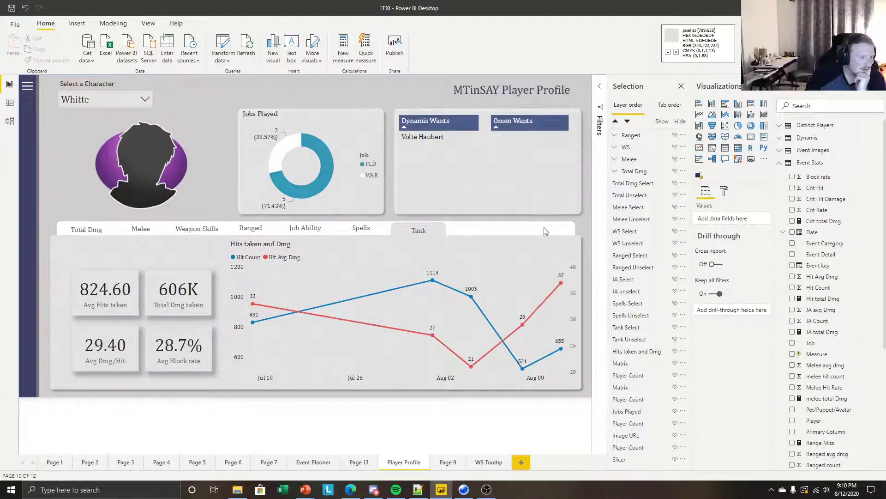
# Turn off the Y axis and the secondary Y axis of the "Hits taken and Dmg" line chart
pyautogui.click(346, 264)
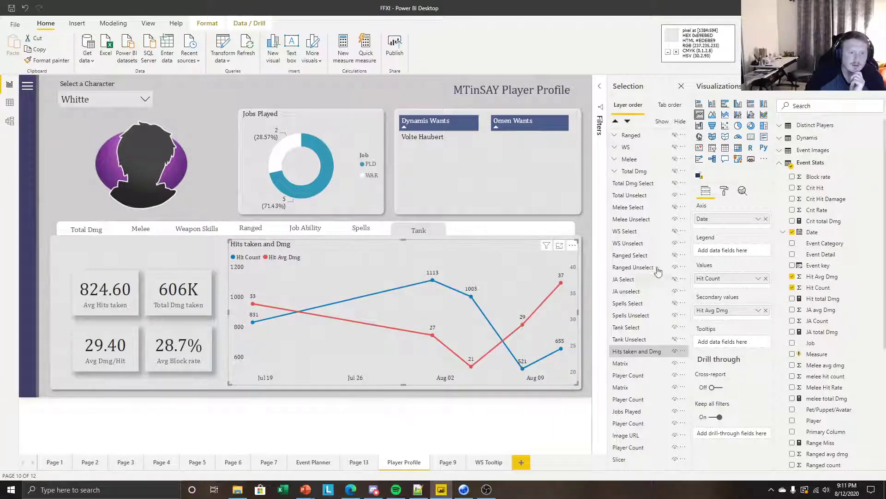
pyautogui.click(724, 191)
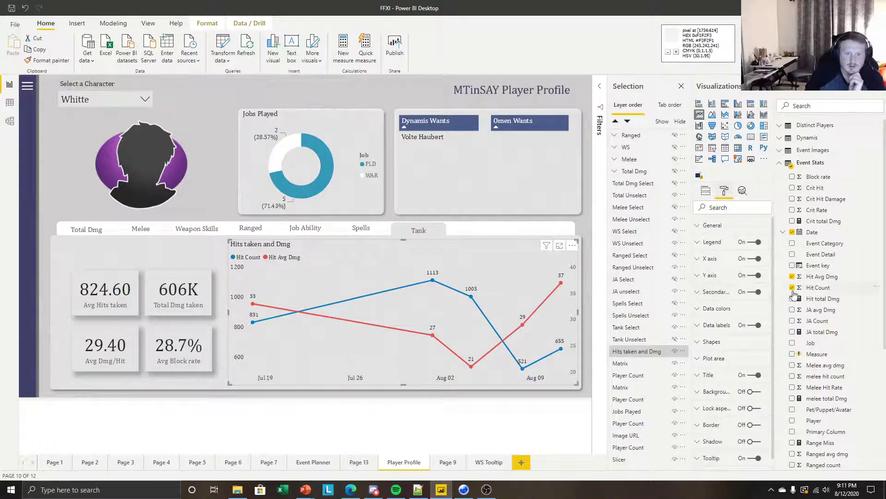
pyautogui.click(754, 275)
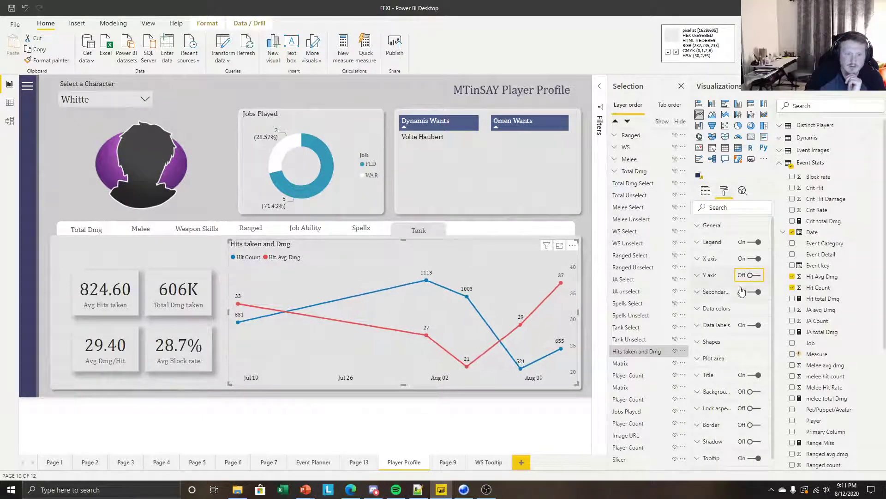
pyautogui.click(708, 275)
pyautogui.scroll(-2, 722, 374)
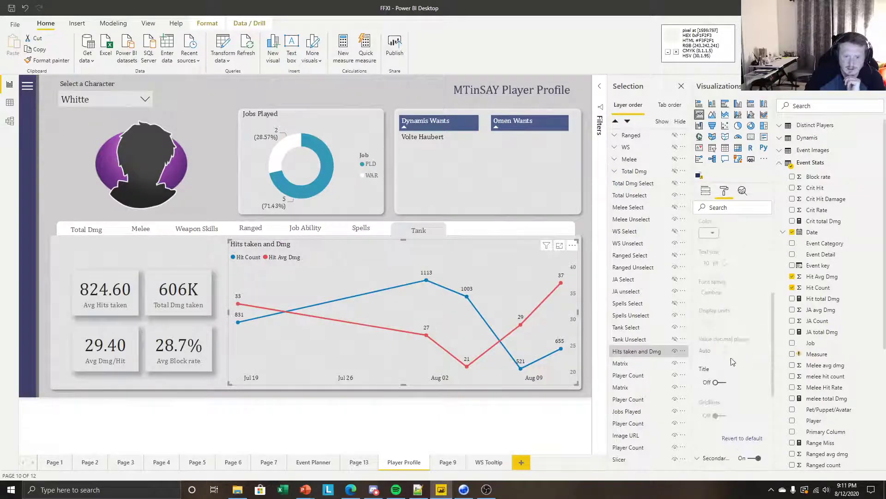
pyautogui.scroll(-2, 722, 382)
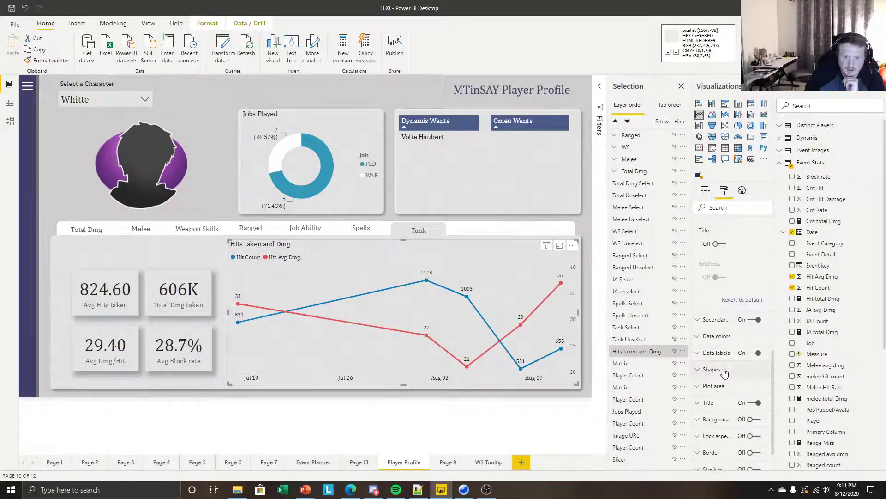
pyautogui.click(757, 319)
pyautogui.click(489, 410)
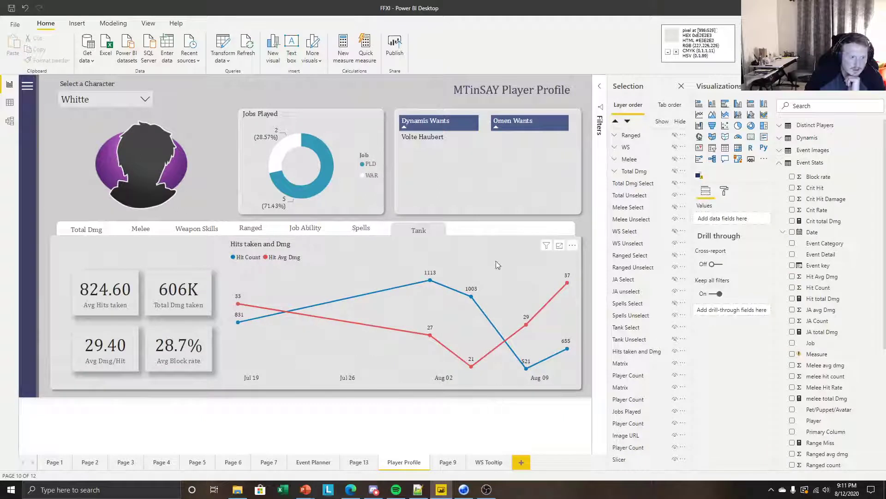
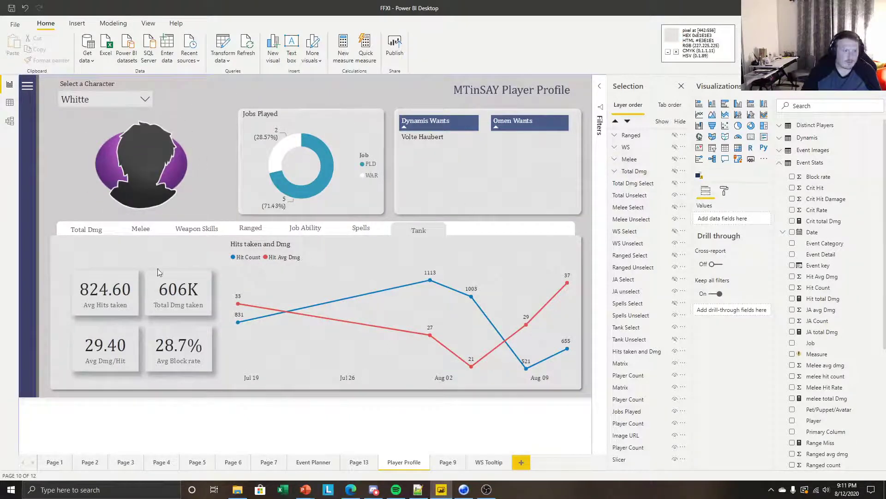
# Group the four Tank cards together with the "Hits taken and Dmg" line chart
pyautogui.click(134, 288)
pyautogui.keyDown('ctrl'); pyautogui.click(180, 292); pyautogui.keyUp('ctrl')
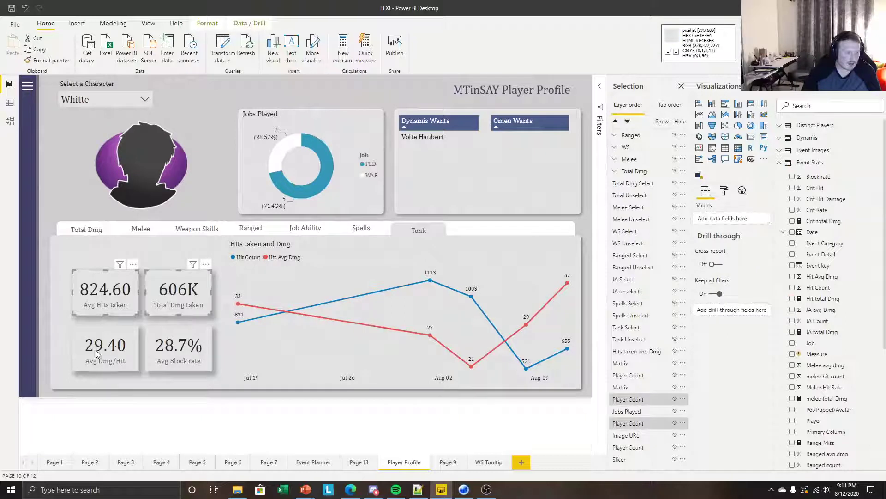
pyautogui.keyDown('ctrl'); pyautogui.click(95, 350); pyautogui.keyUp('ctrl')
pyautogui.keyDown('ctrl'); pyautogui.click(177, 351); pyautogui.keyUp('ctrl')
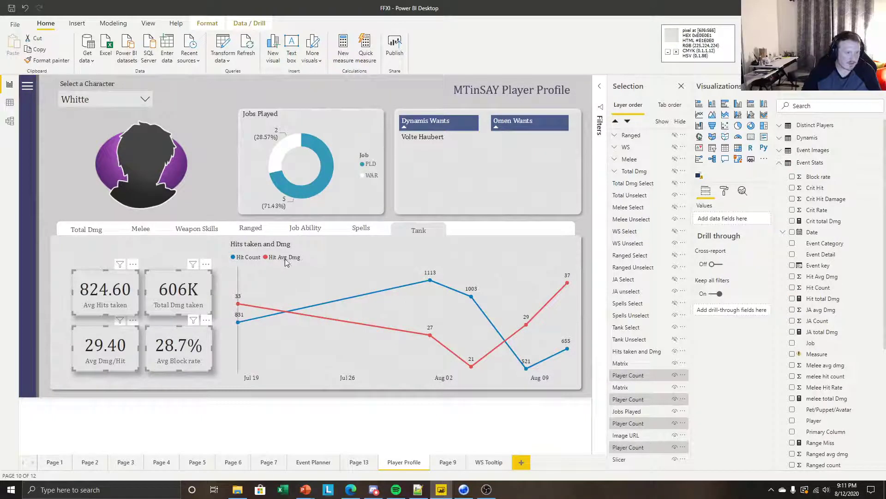
pyautogui.keyDown('ctrl'); pyautogui.click(369, 274); pyautogui.keyUp('ctrl')
pyautogui.rightClick(383, 257)
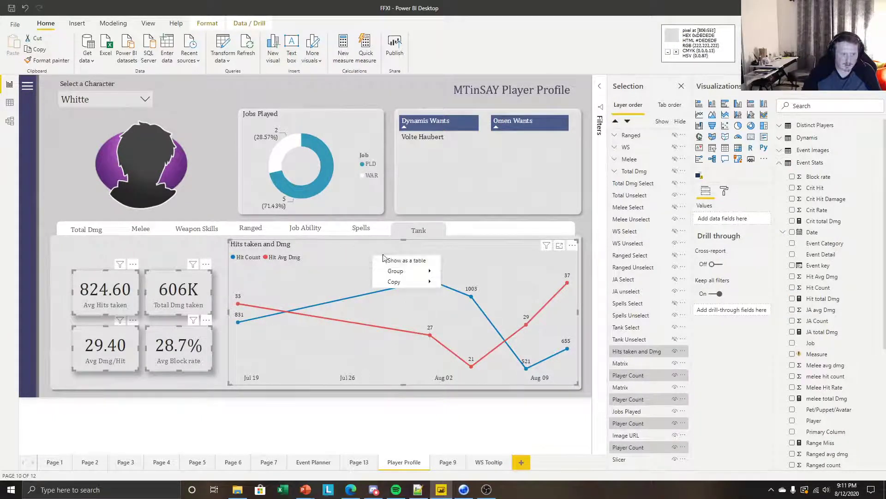
pyautogui.moveTo(397, 270)
pyautogui.click(462, 271)
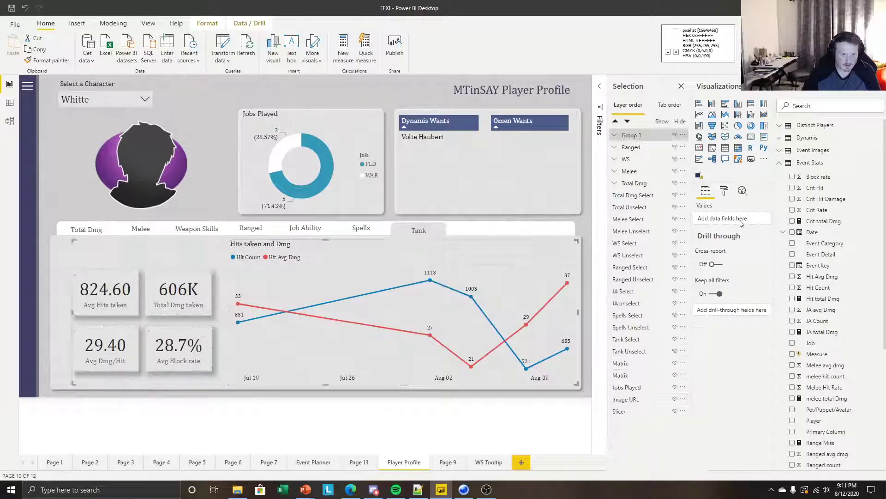
# Rename the new group of Tank visuals as "Tank" in the layer order
pyautogui.doubleClick(632, 136)
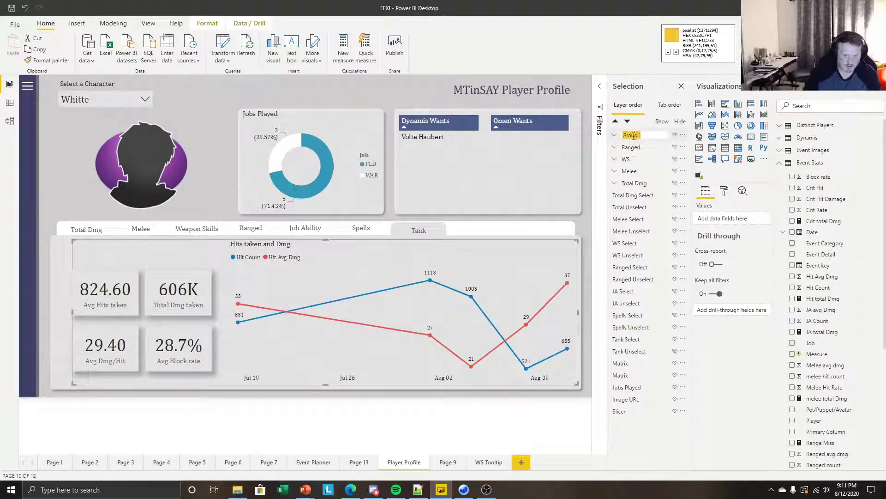
pyautogui.write('Tank')
pyautogui.press('Return')
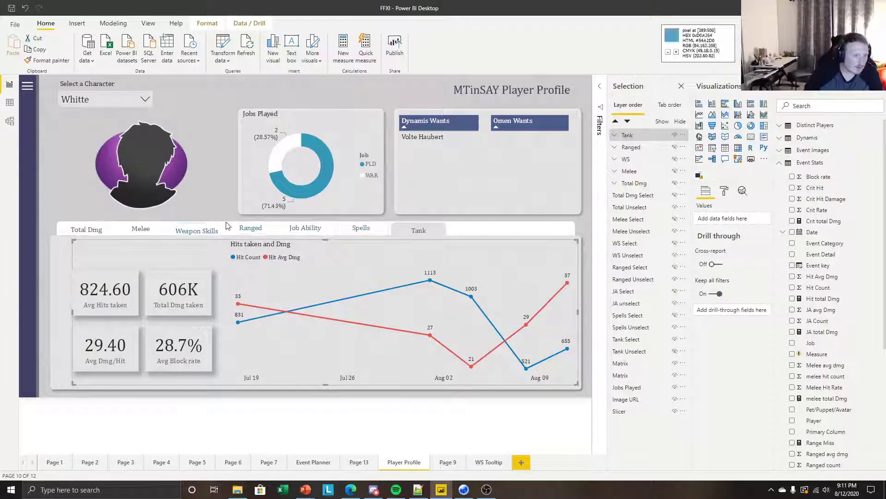
pyautogui.click(206, 422)
# Show the Ranged group in place of the Tank group and set the character slicer to the second listed character
pyautogui.click(675, 147)
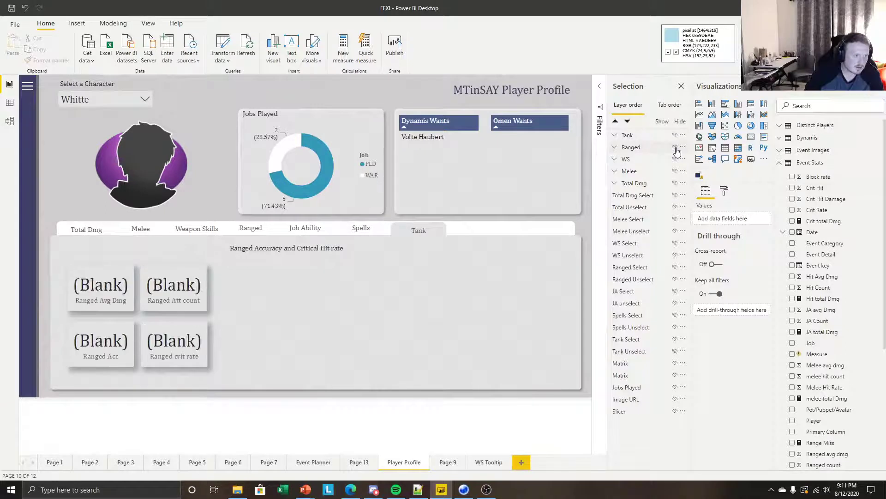
pyautogui.click(94, 98)
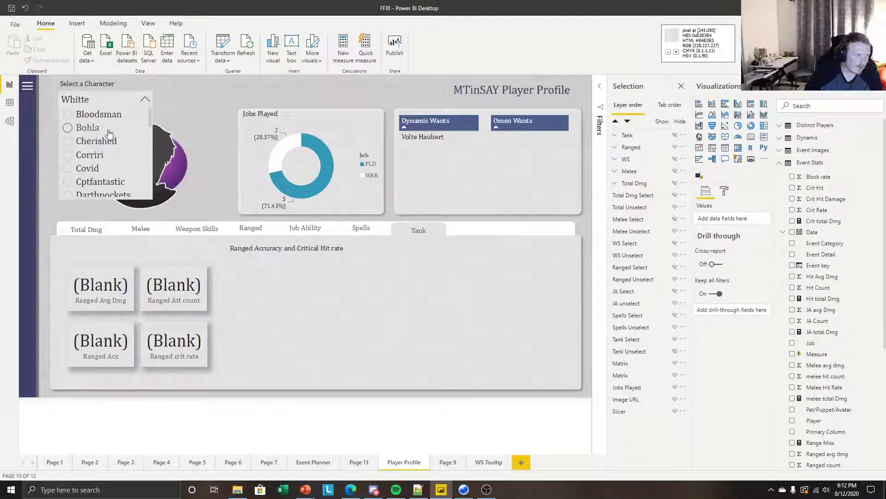
pyautogui.click(87, 127)
pyautogui.click(141, 98)
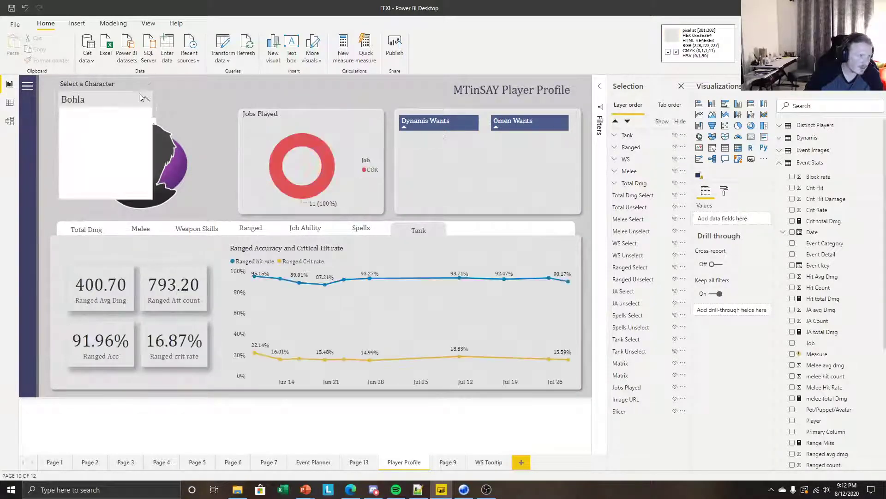
pyautogui.click(141, 99)
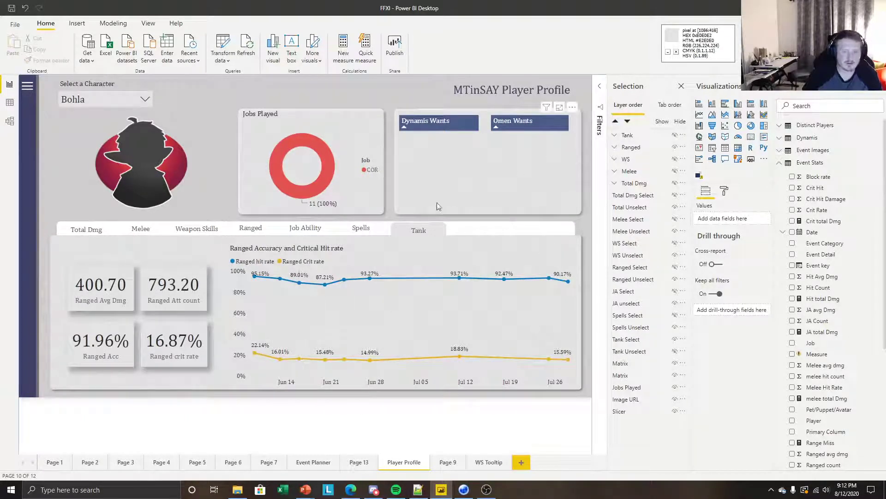
# Switch the slicer through several other characters to examine their images, jobs and ranged data, ending on the second listed character
pyautogui.click(115, 100)
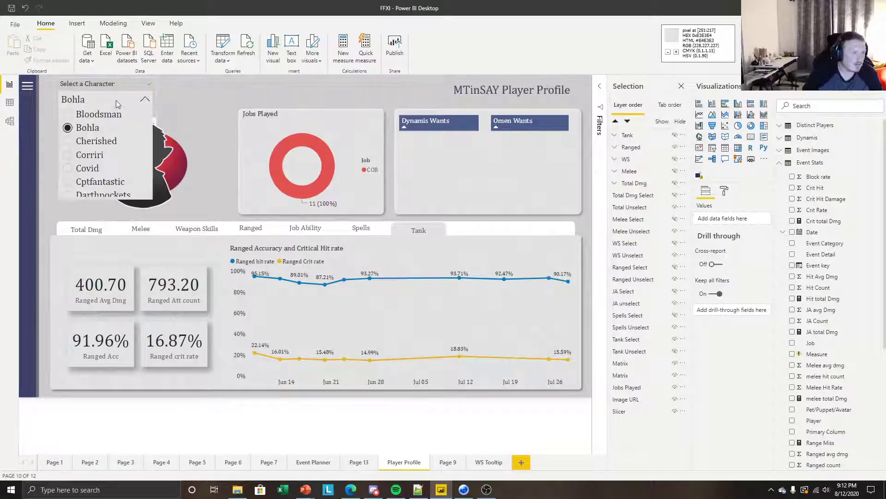
pyautogui.scroll(-3, 99, 145)
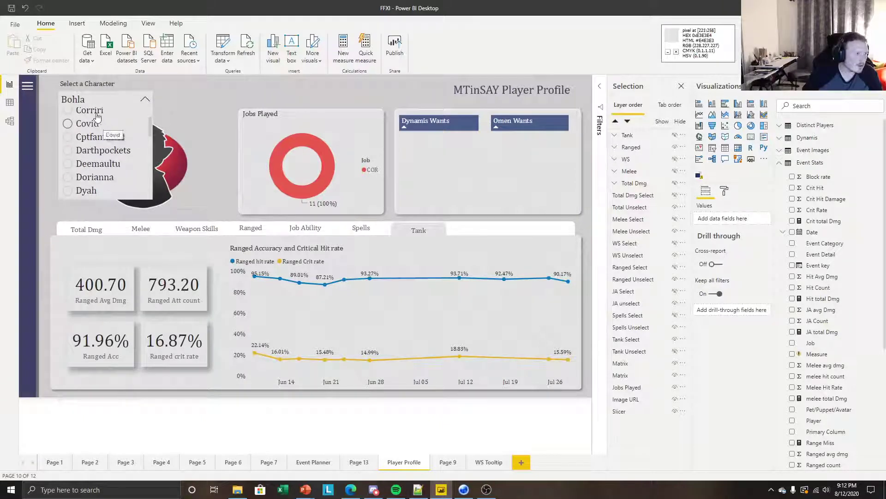
pyautogui.click(90, 110)
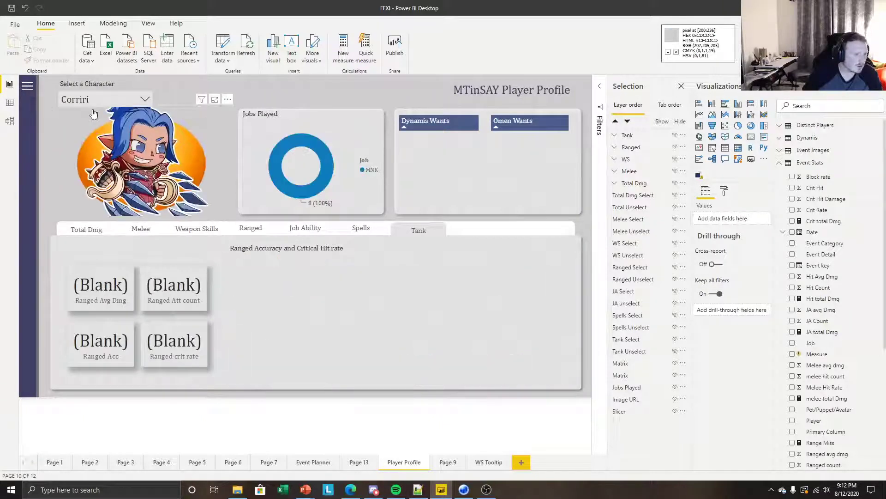
pyautogui.click(97, 100)
pyautogui.scroll(3, 96, 133)
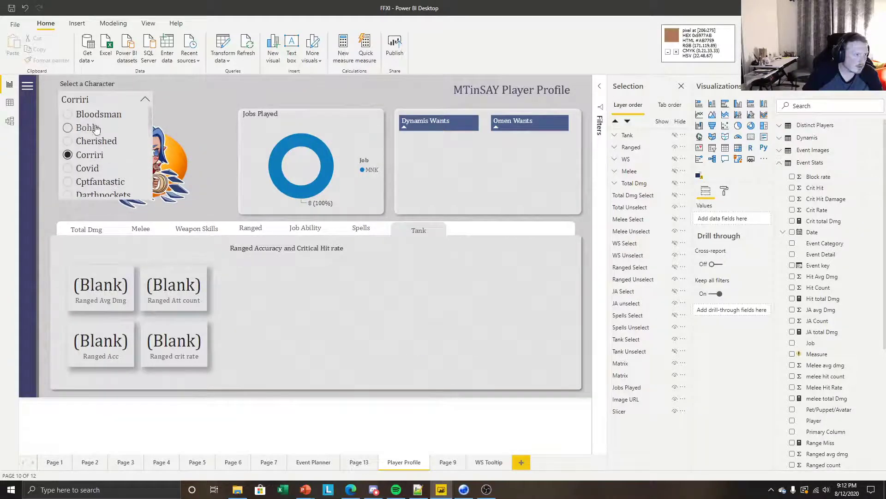
pyautogui.click(93, 111)
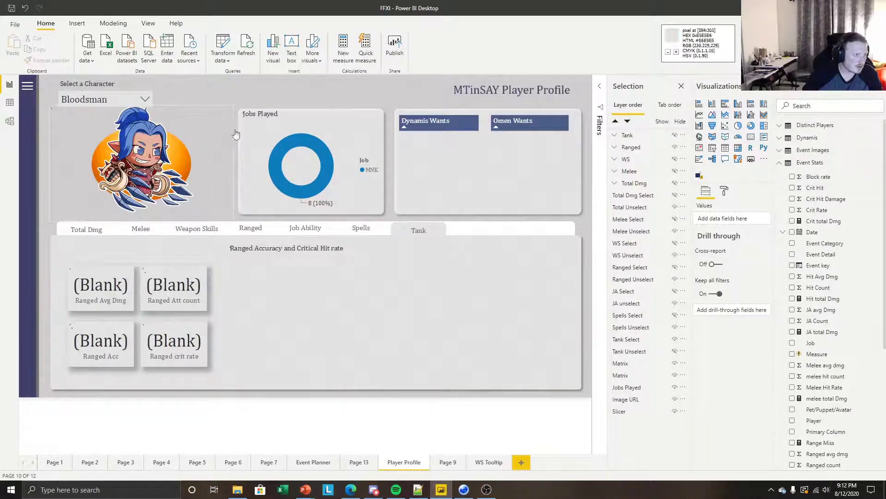
pyautogui.click(134, 99)
pyautogui.scroll(-5, 130, 145)
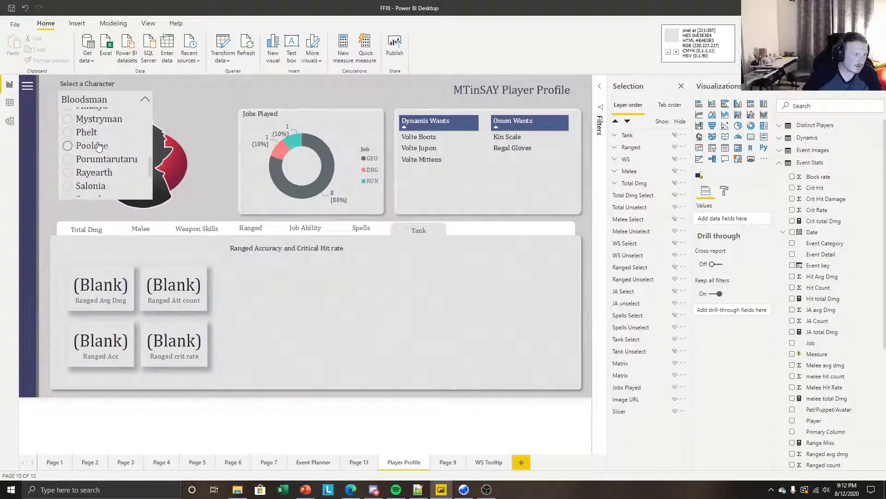
pyautogui.click(95, 146)
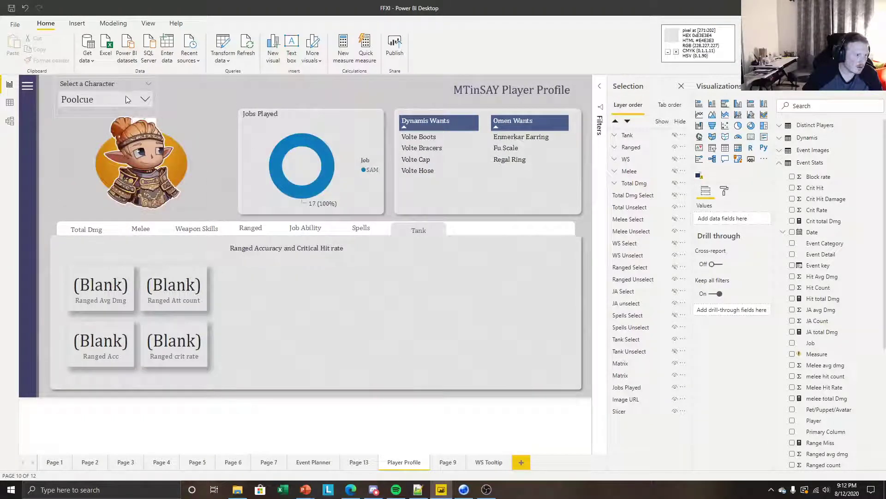
pyautogui.click(82, 87)
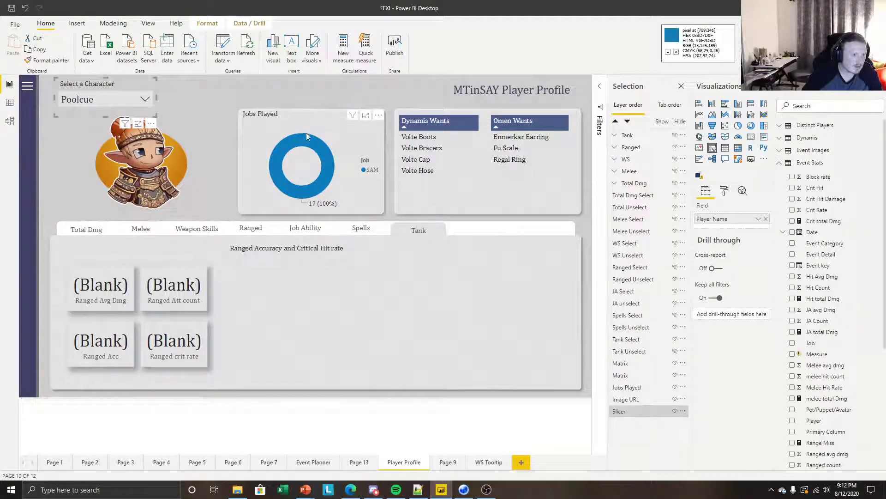
pyautogui.click(145, 99)
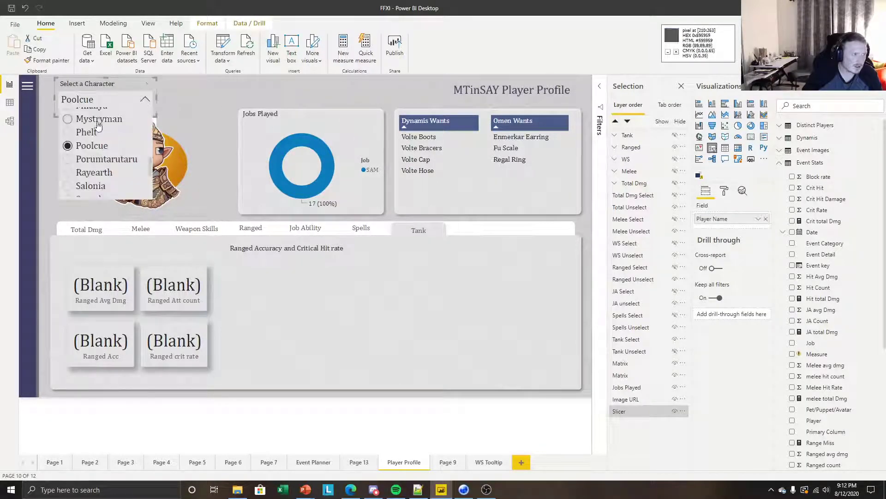
pyautogui.scroll(10, 94, 135)
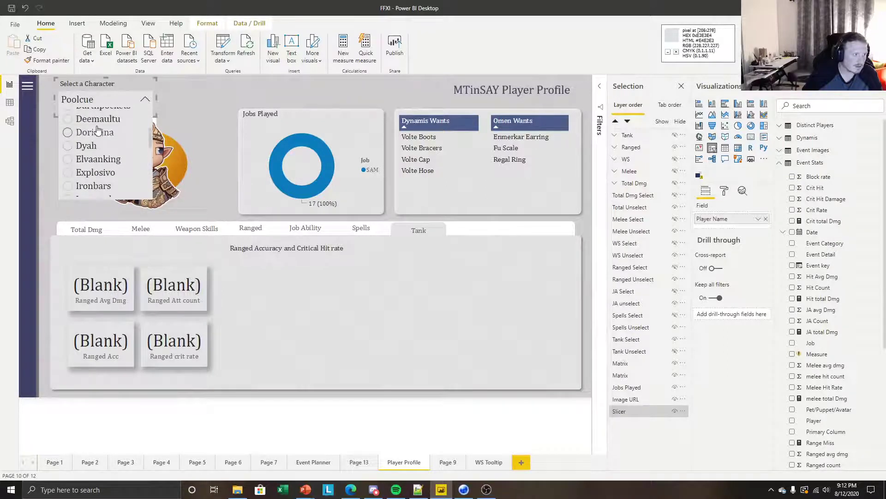
pyautogui.click(94, 115)
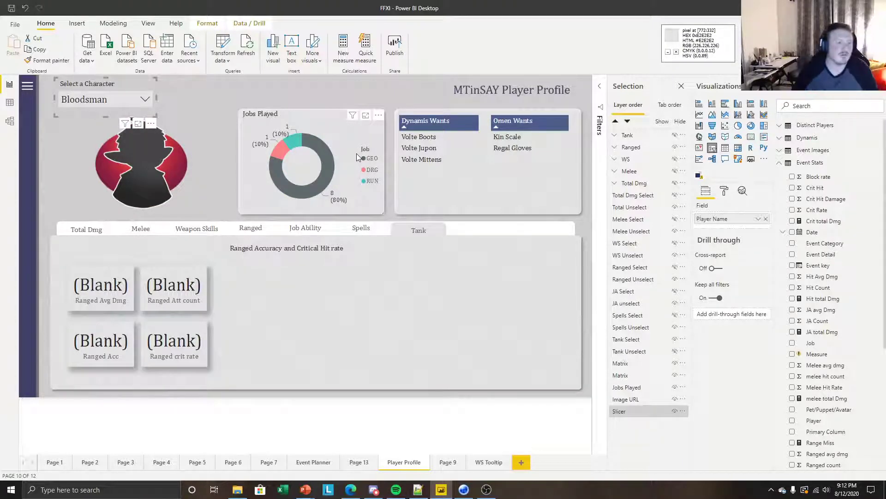
pyautogui.click(102, 104)
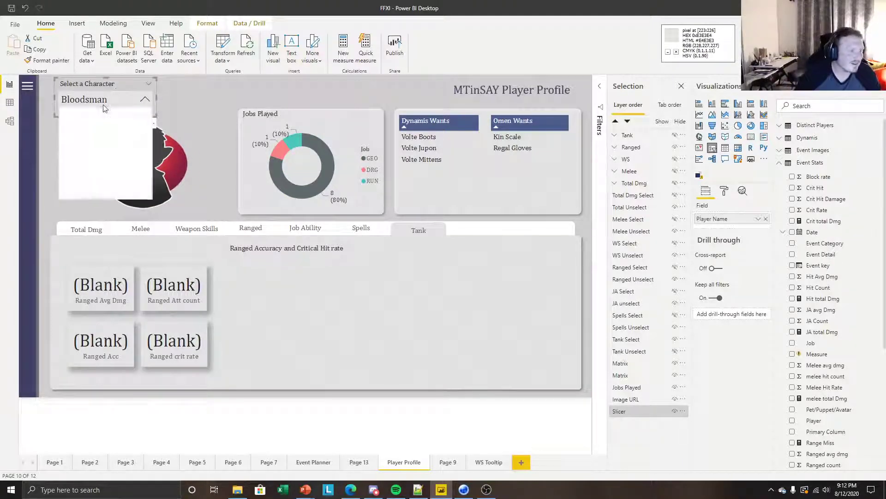
pyautogui.click(95, 129)
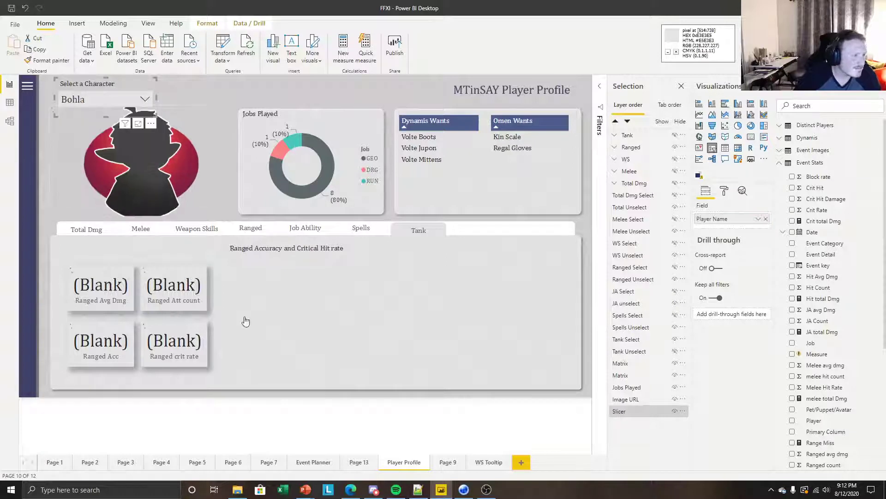
# Hide the Ranged group and show the Total Dmg group with its damage chart and cards
pyautogui.click(675, 147)
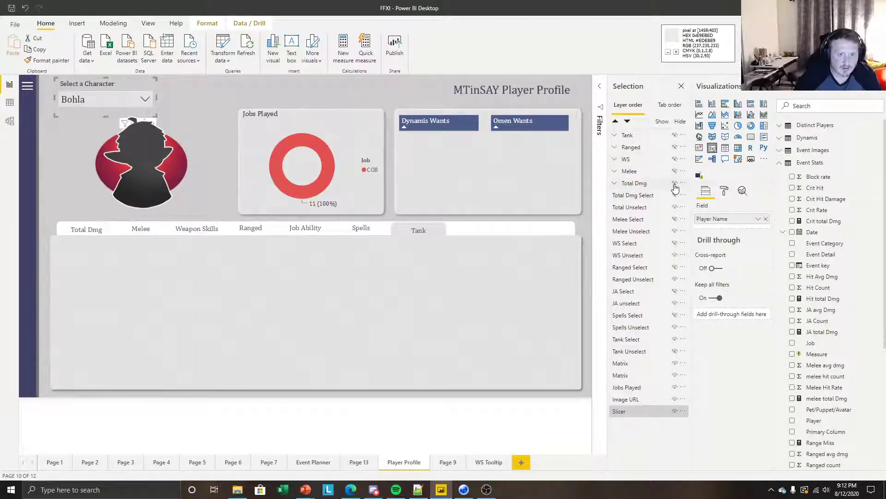
pyautogui.click(675, 184)
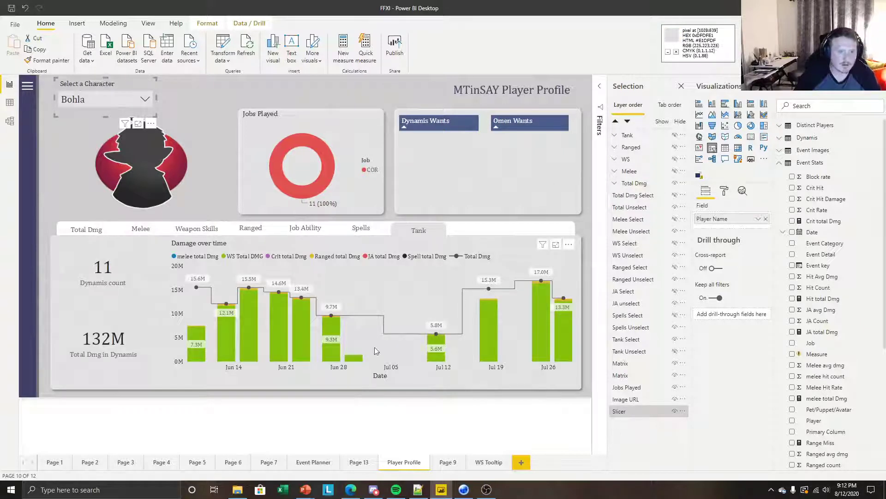
pyautogui.click(406, 437)
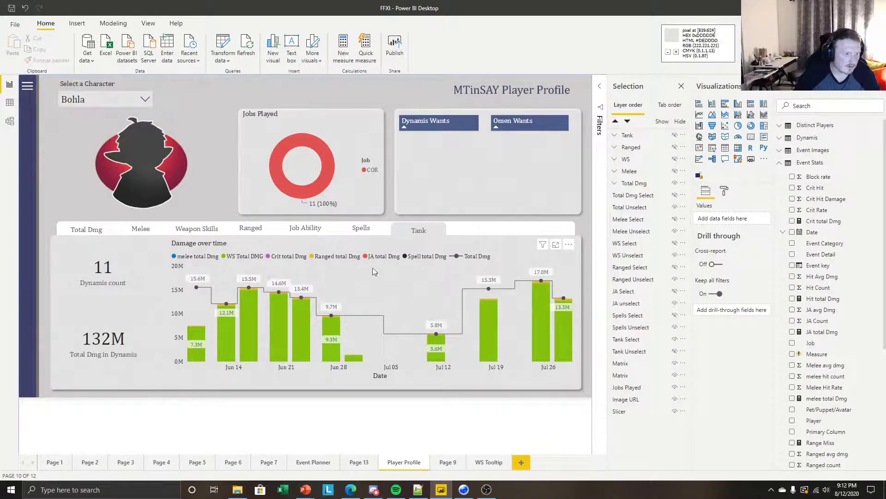
pyautogui.click(336, 249)
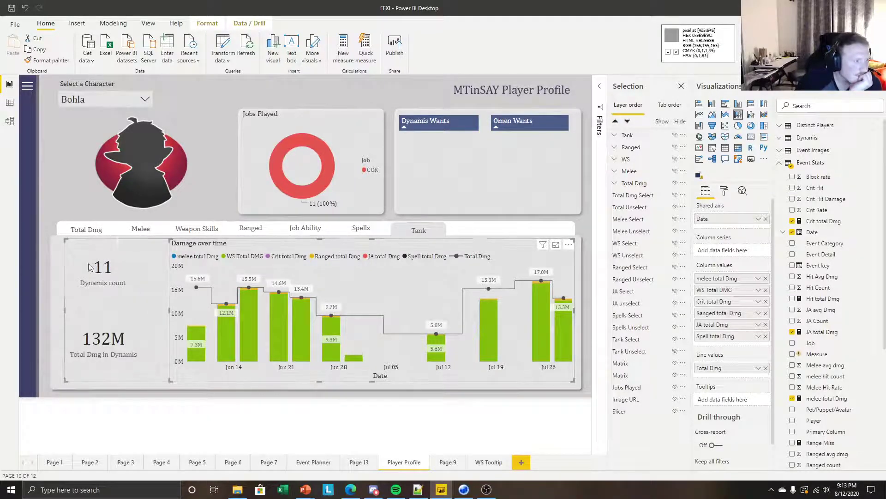
pyautogui.click(129, 385)
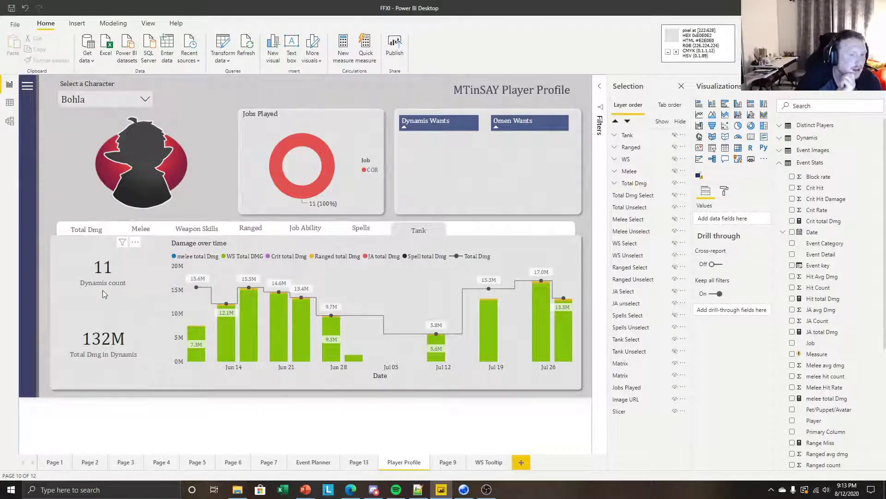
# Turn on the shadow for the Dynamis count and Total Dmg in Dynamis cards
pyautogui.click(102, 290)
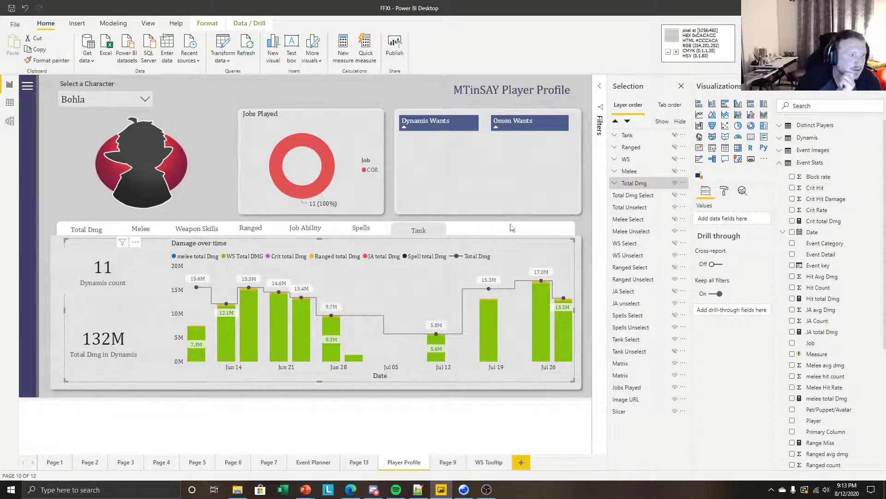
pyautogui.click(94, 268)
pyautogui.click(725, 192)
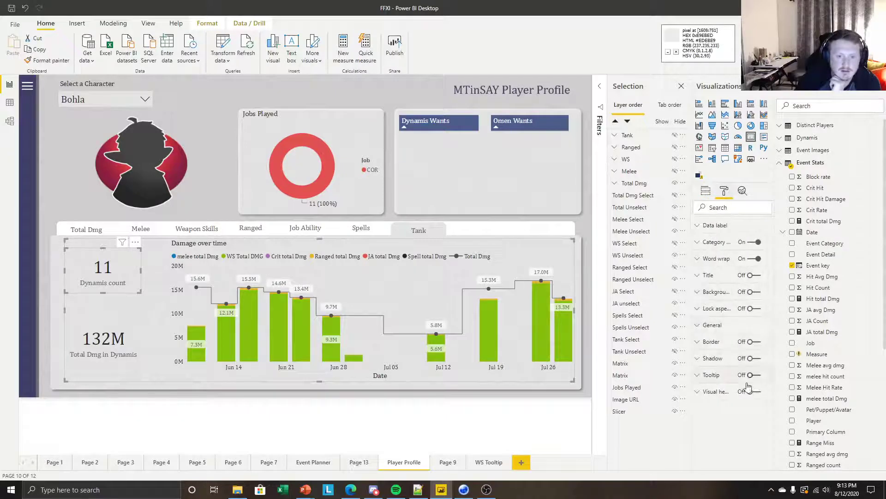
pyautogui.click(749, 359)
pyautogui.click(111, 348)
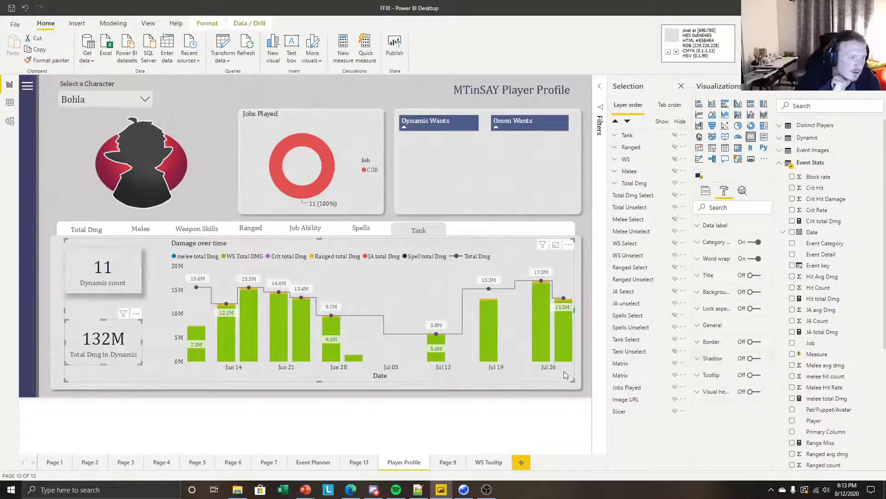
pyautogui.click(328, 399)
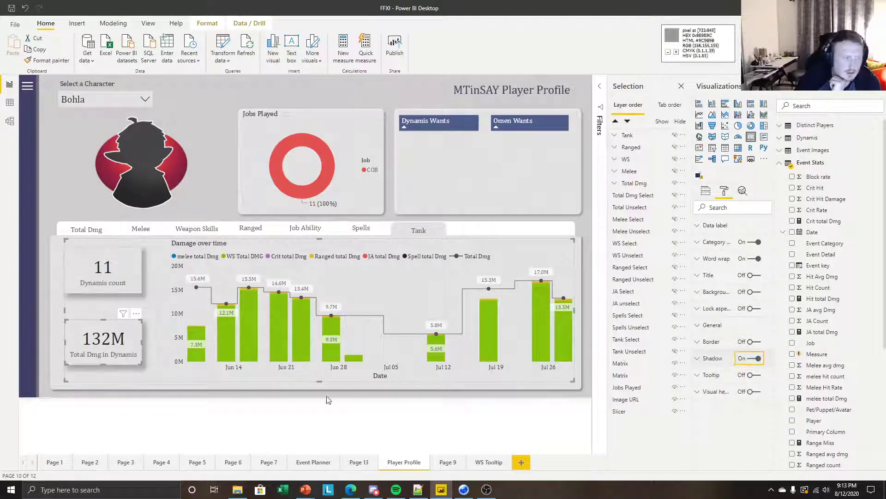
# Nudge the Dynamis count card down and the Total Dmg in Dynamis card up to bring the two cards slightly closer together
pyautogui.click(118, 346)
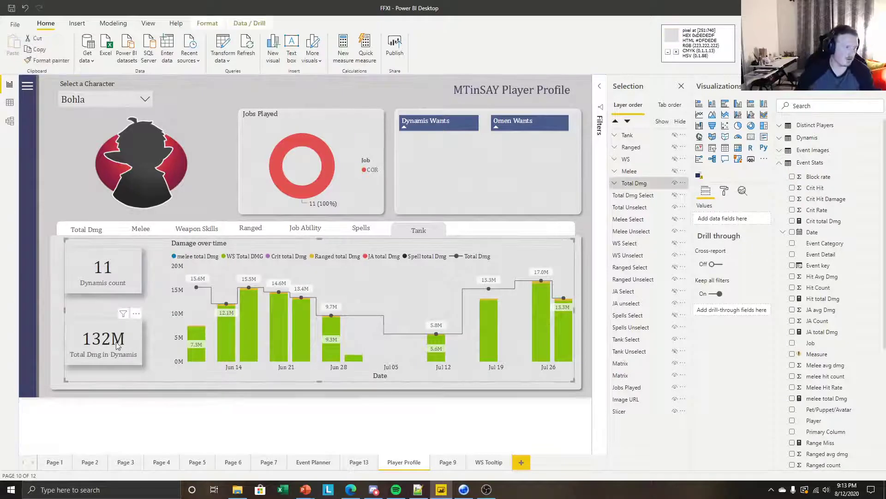
pyautogui.click(109, 280)
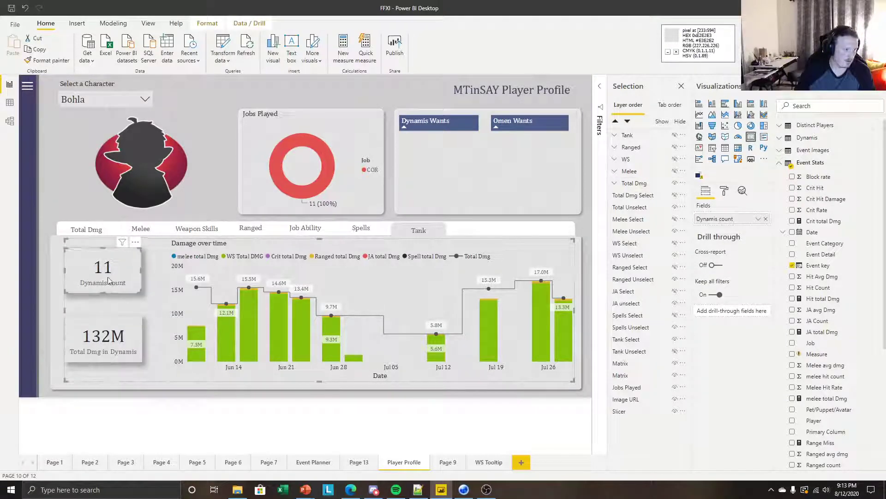
pyautogui.click(160, 431)
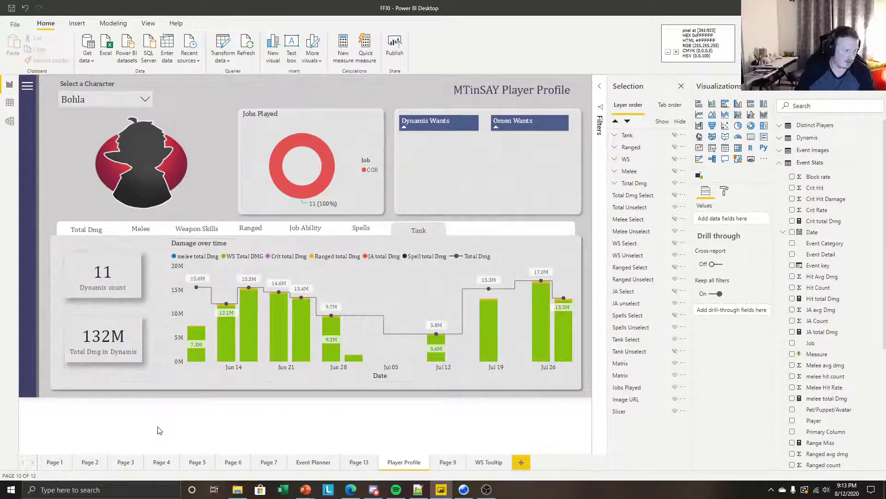
pyautogui.click(92, 342)
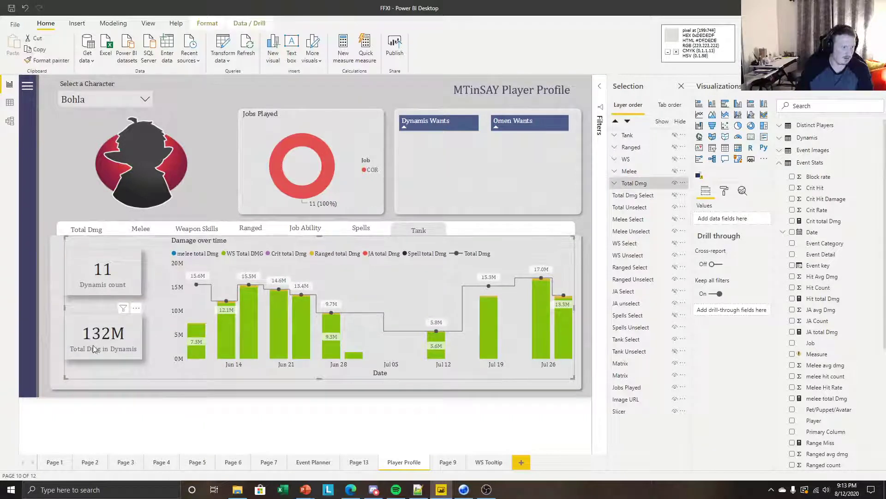
pyautogui.click(123, 344)
pyautogui.click(117, 278)
pyautogui.press('Down')
pyautogui.press('Down')
pyautogui.press('Down')
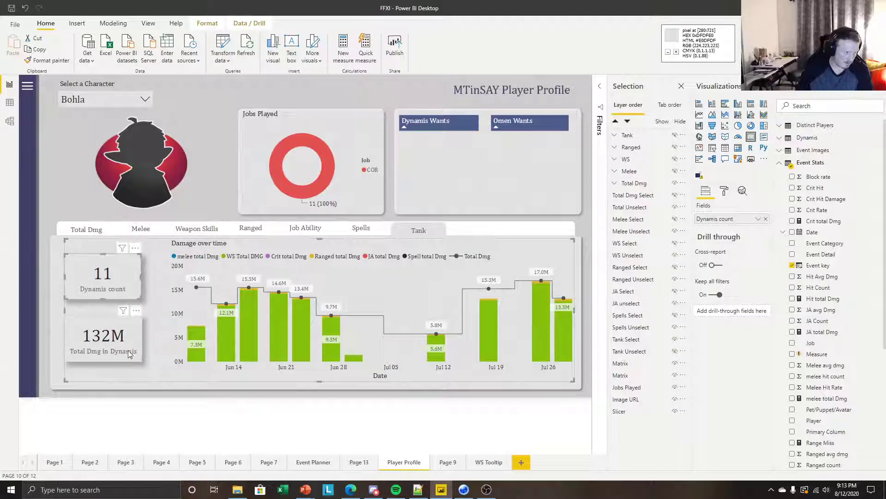
pyautogui.click(123, 349)
pyautogui.press('Up')
pyautogui.press('Up')
pyautogui.click(137, 407)
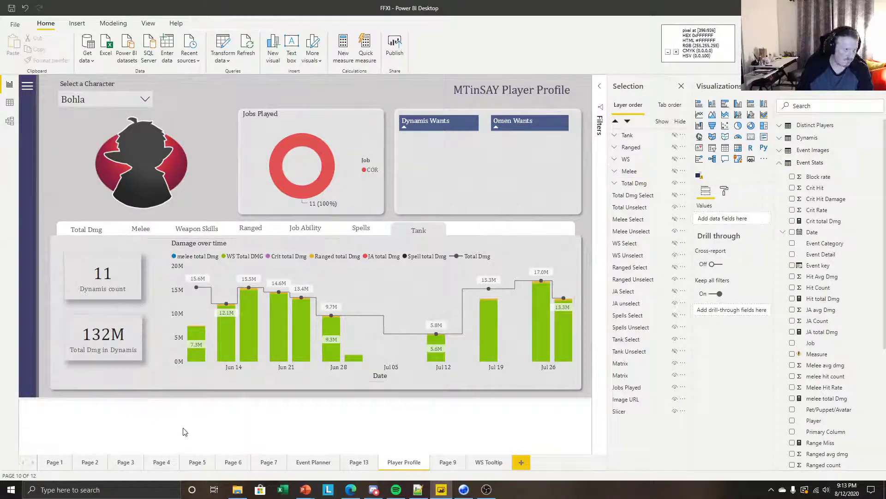
# Turn on the shadow for the Damage over time chart
pyautogui.click(256, 245)
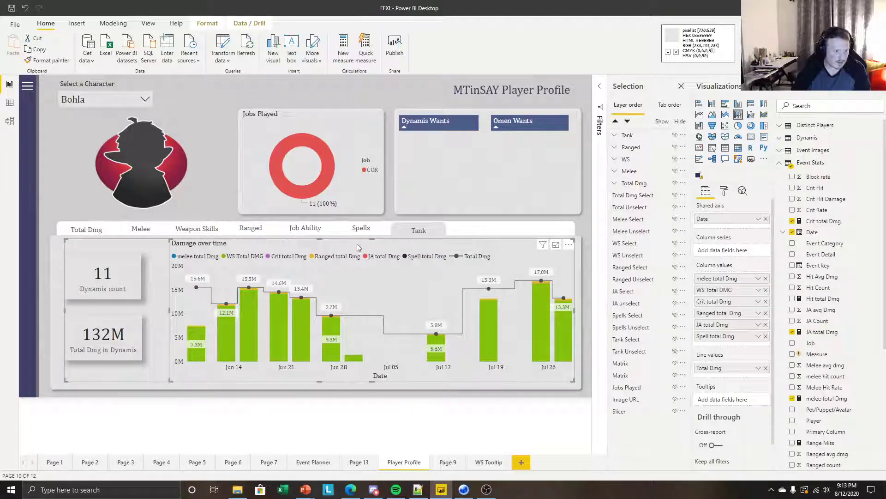
pyautogui.click(724, 192)
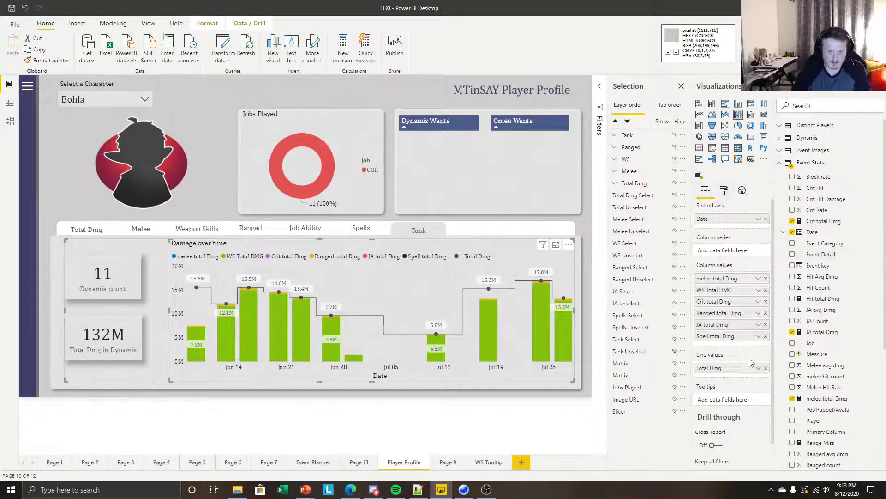
pyautogui.click(751, 426)
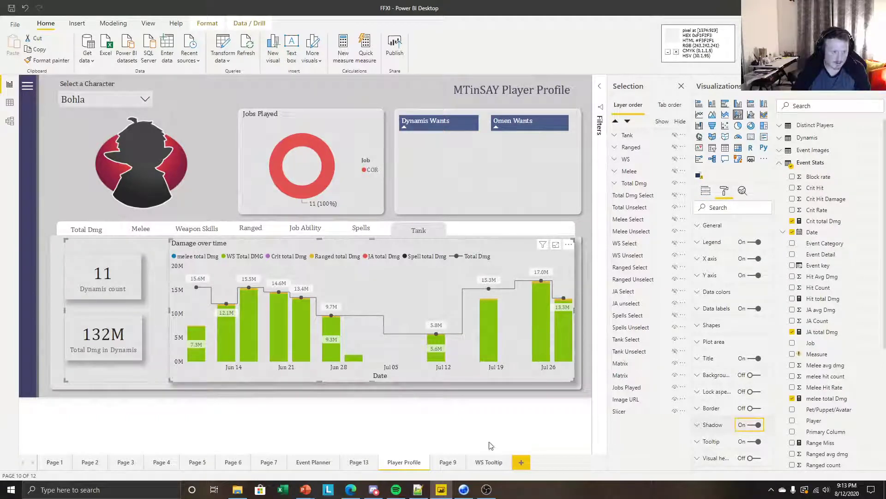
pyautogui.click(431, 429)
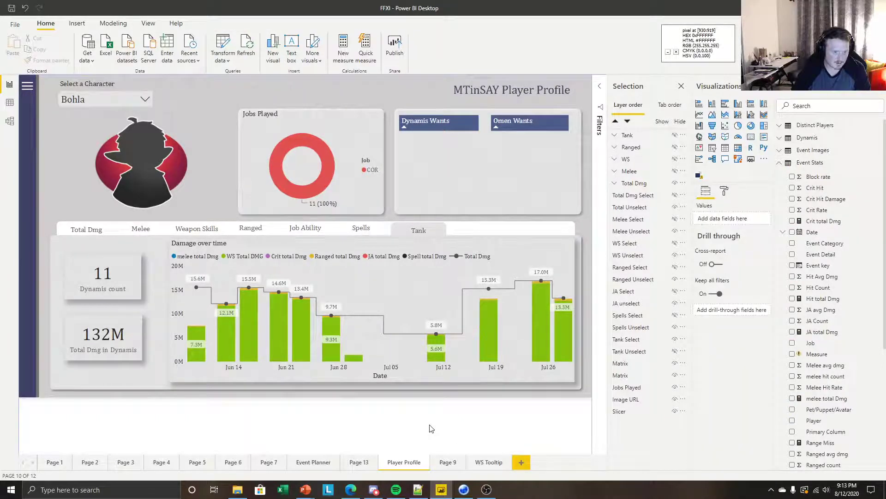
# Reduce the Damage over time chart's height and move it closer to the cards so it sits inside the panel with margins
pyautogui.click(341, 253)
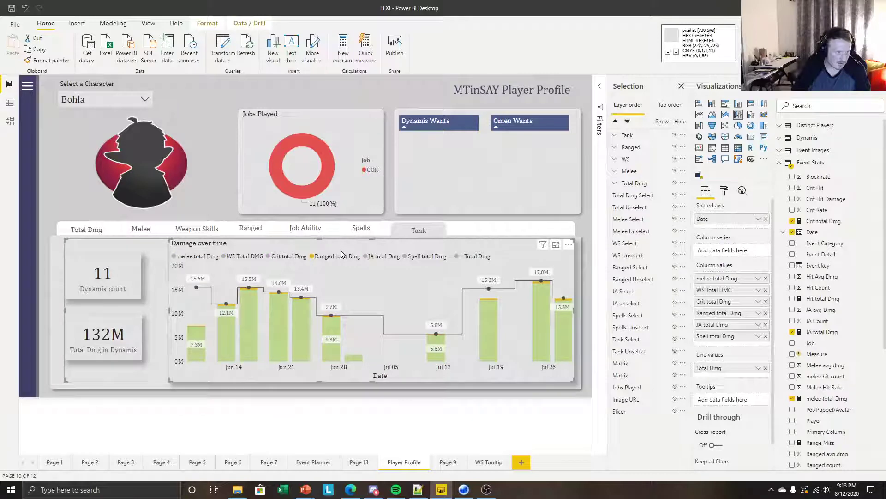
pyautogui.click(332, 318)
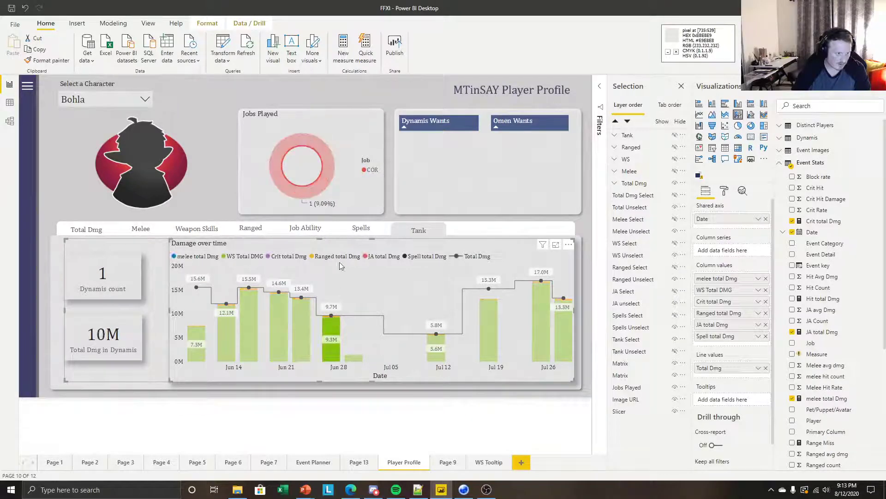
pyautogui.click(331, 331)
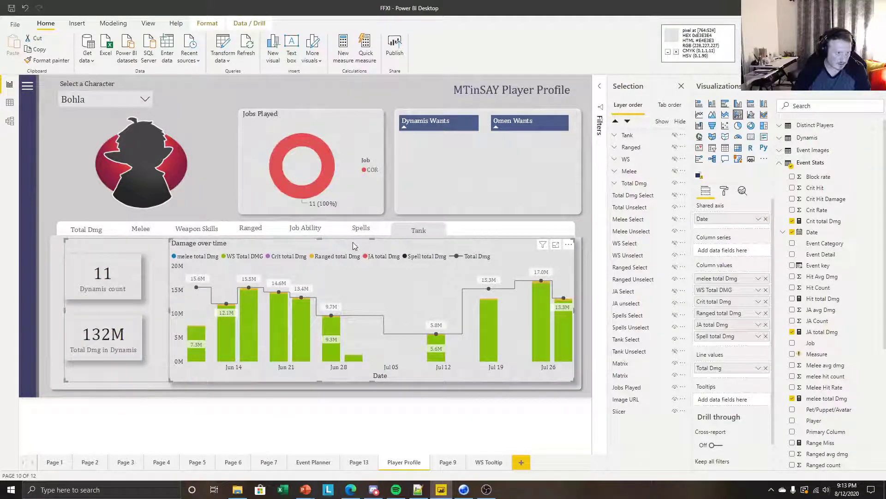
pyautogui.moveTo(372, 381); pyautogui.dragTo(373, 363)
pyautogui.moveTo(387, 252)
pyautogui.mouseDown()
pyautogui.moveTo(380, 270)
pyautogui.moveTo(374, 254)
pyautogui.mouseUp()
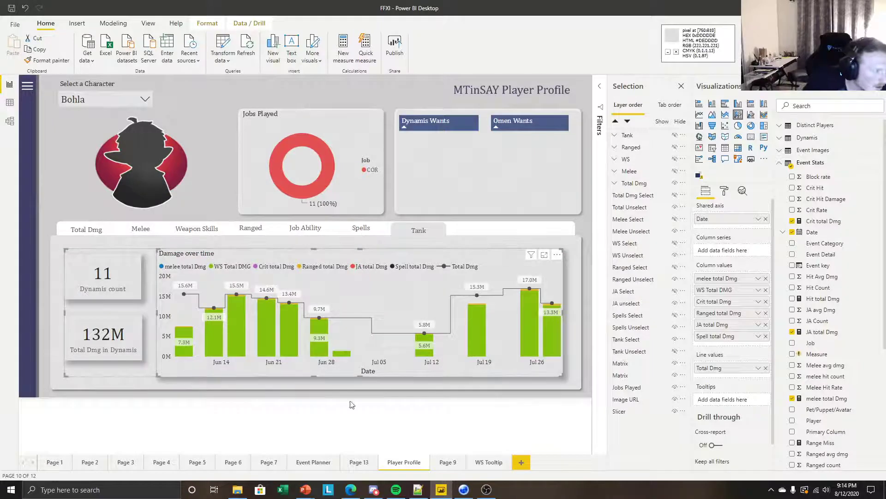
pyautogui.click(353, 418)
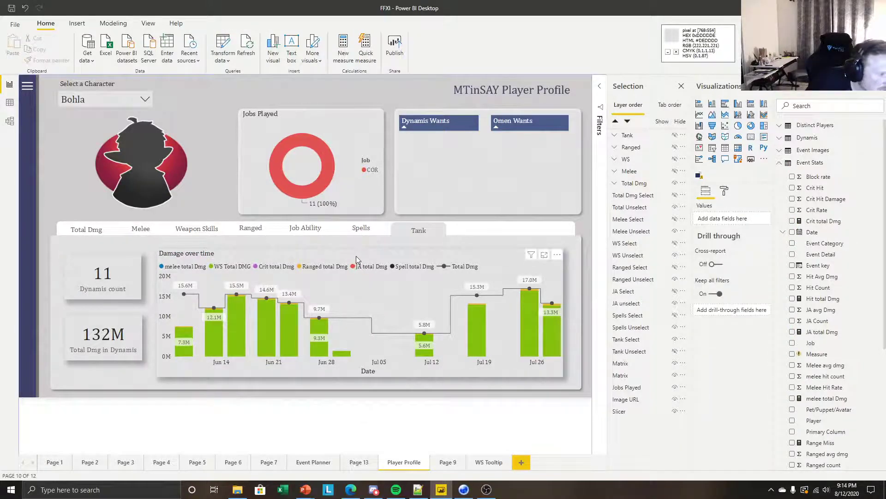
pyautogui.click(355, 259)
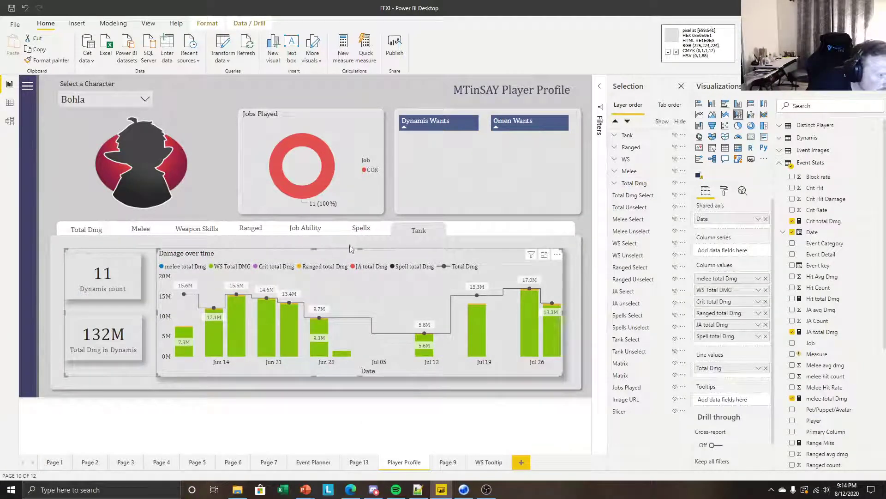
pyautogui.moveTo(363, 248); pyautogui.dragTo(318, 260)
pyautogui.click(132, 413)
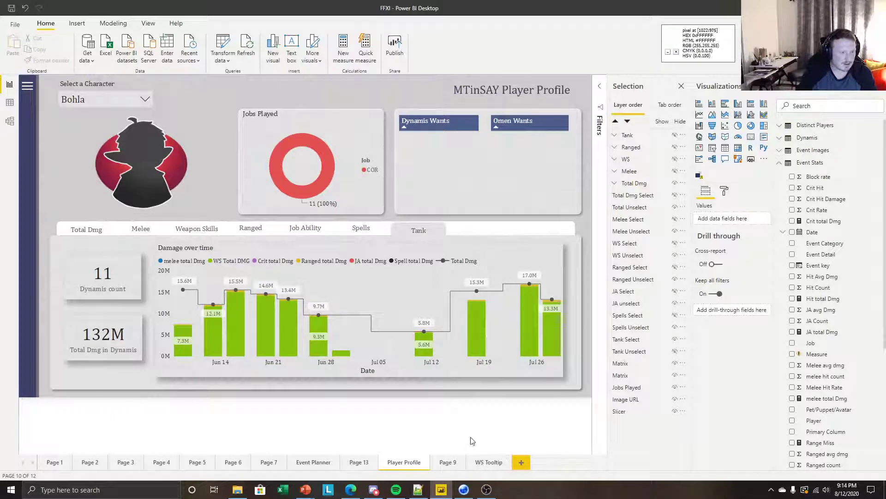
# Turn off the shadow for the Damage over time chart
pyautogui.click(426, 251)
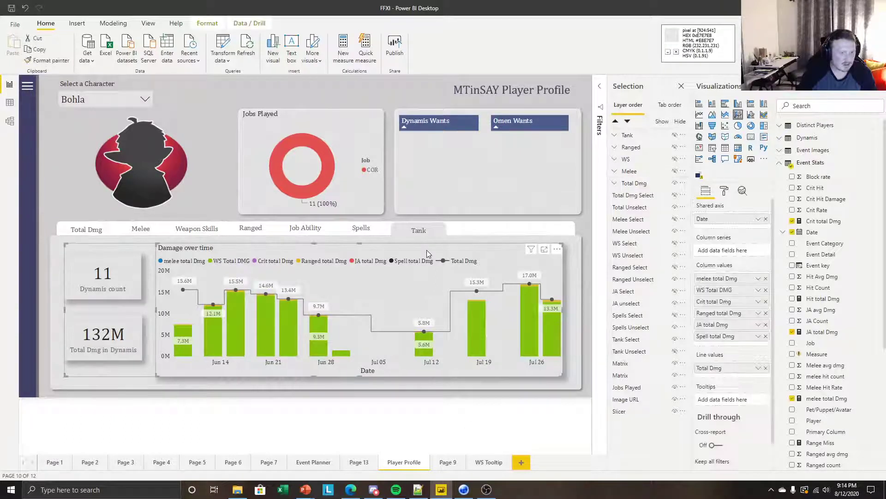
pyautogui.click(724, 191)
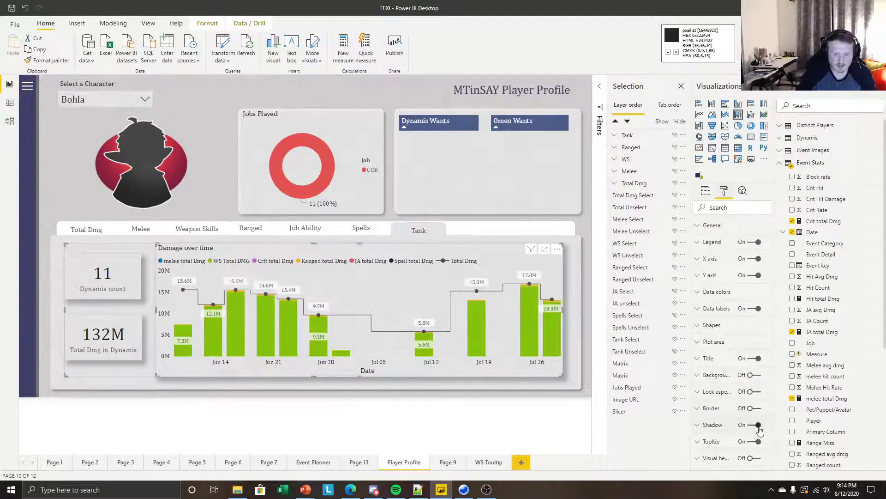
pyautogui.click(530, 423)
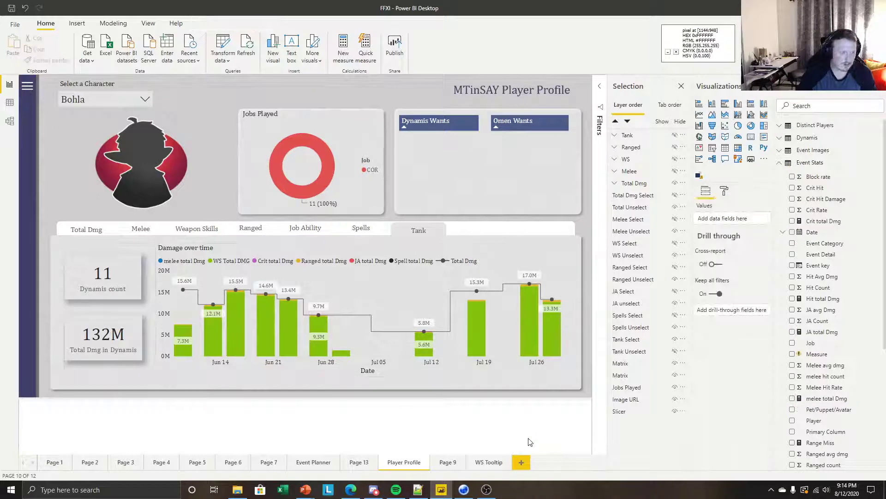
# Nudge the Damage over time chart slightly to the right, away from the cards
pyautogui.click(455, 253)
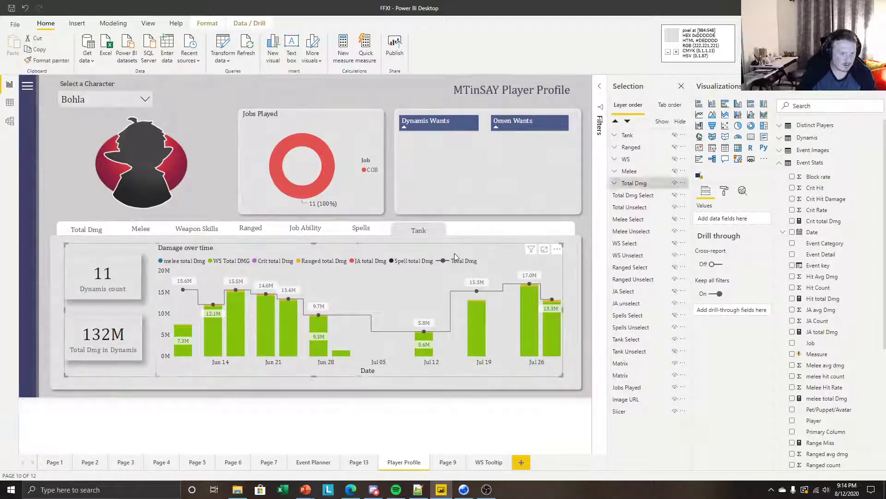
pyautogui.press('Right')
pyautogui.press('Right')
pyautogui.press('Right')
pyautogui.press('Right')
pyautogui.press('Right')
pyautogui.press('Right')
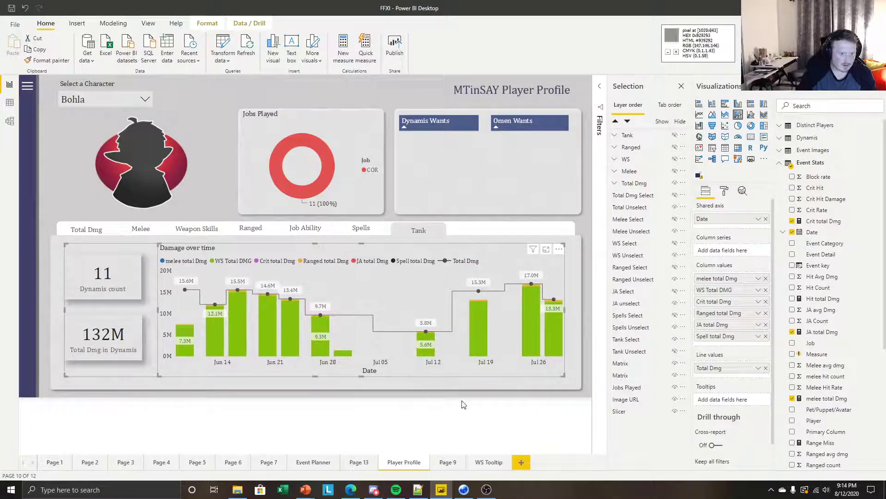
pyautogui.click(452, 415)
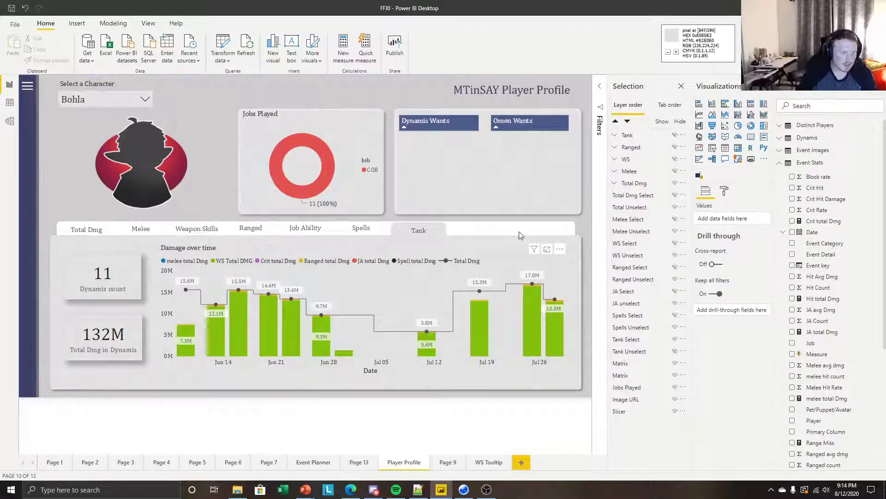
# Set the Damage over time chart's data colors to blue for WS Total DMG and orange for melee total Dmg
pyautogui.click(467, 252)
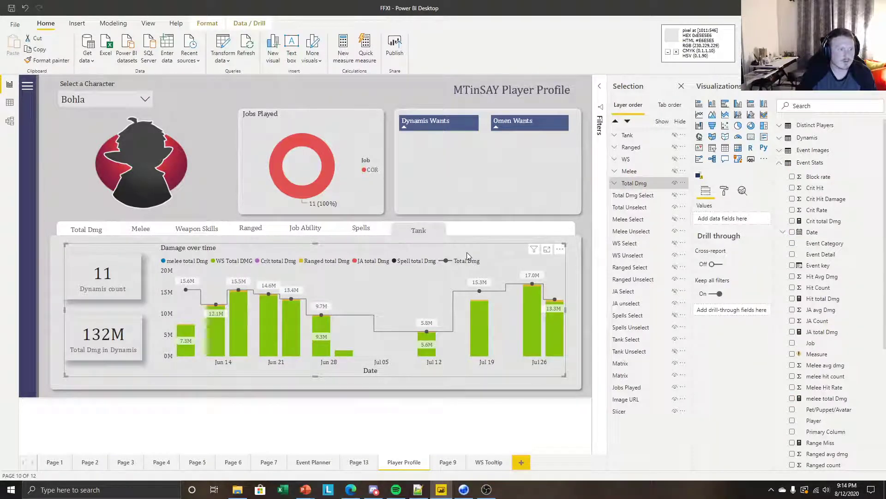
pyautogui.click(723, 190)
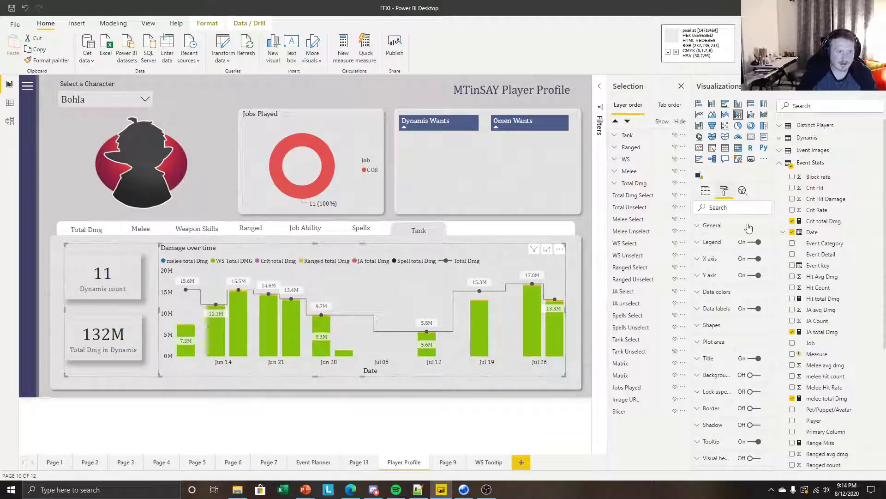
pyautogui.click(721, 292)
pyautogui.scroll(-2, 716, 295)
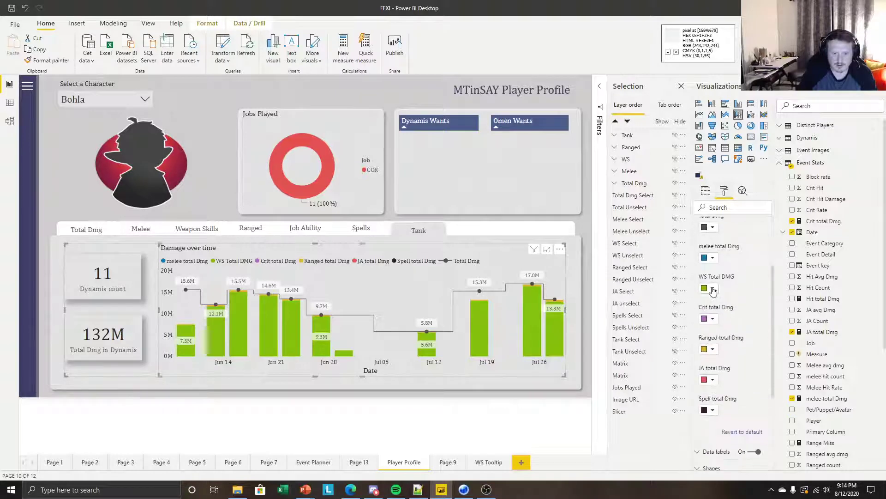
pyautogui.click(711, 289)
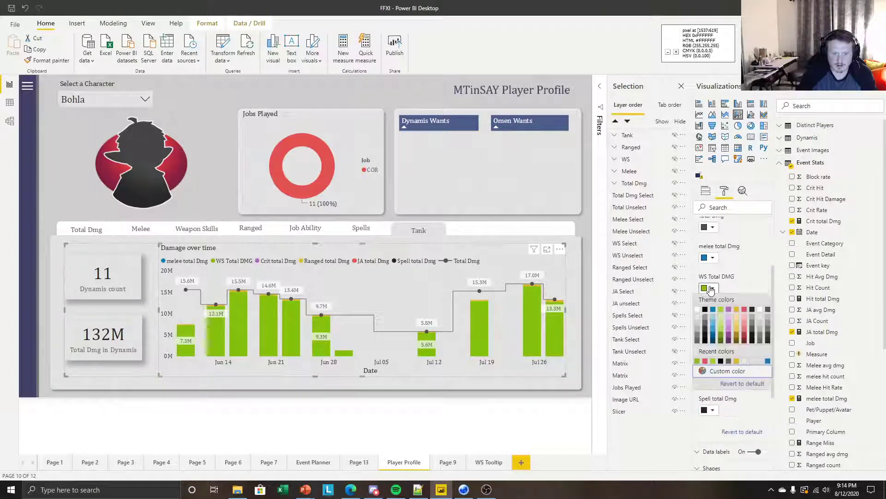
pyautogui.click(744, 313)
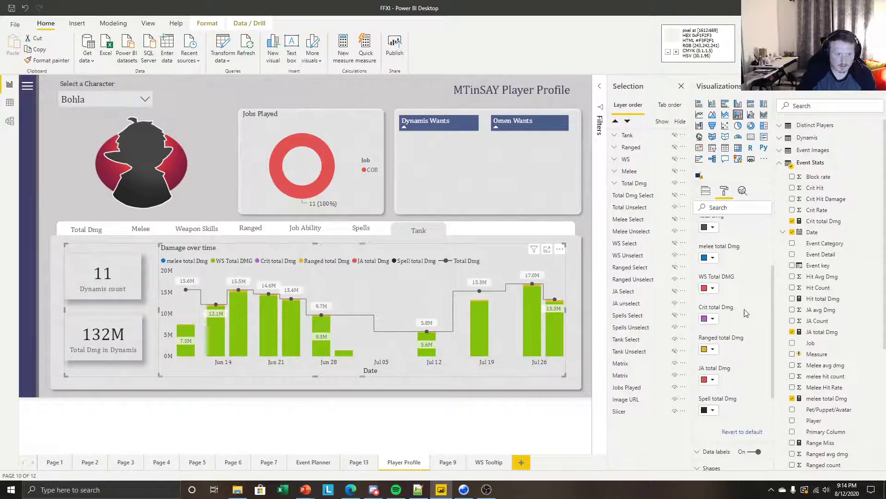
pyautogui.click(714, 290)
pyautogui.click(713, 311)
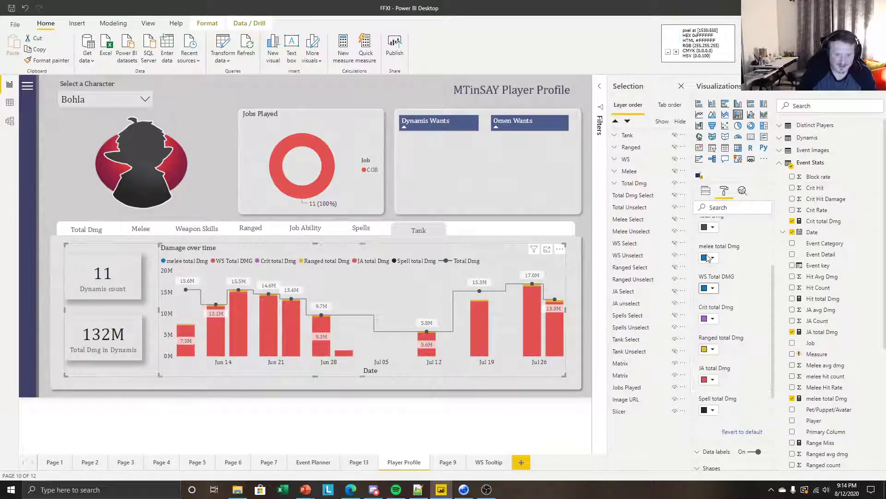
pyautogui.click(713, 258)
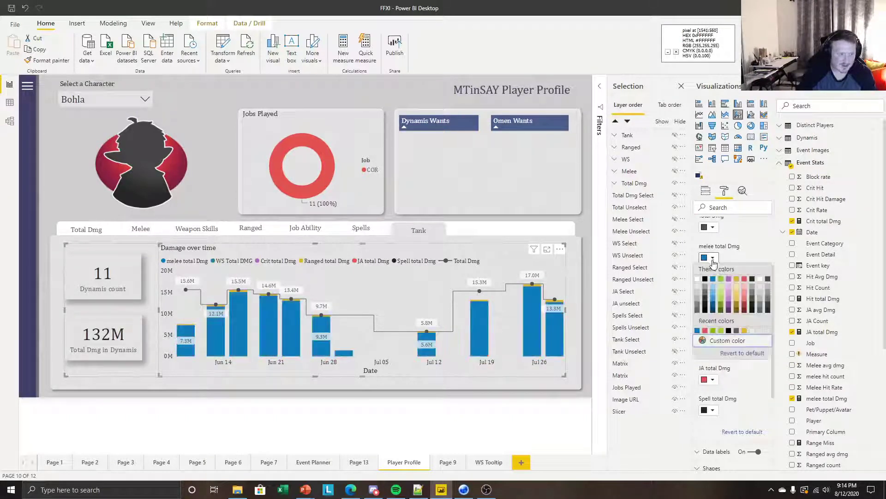
pyautogui.click(736, 282)
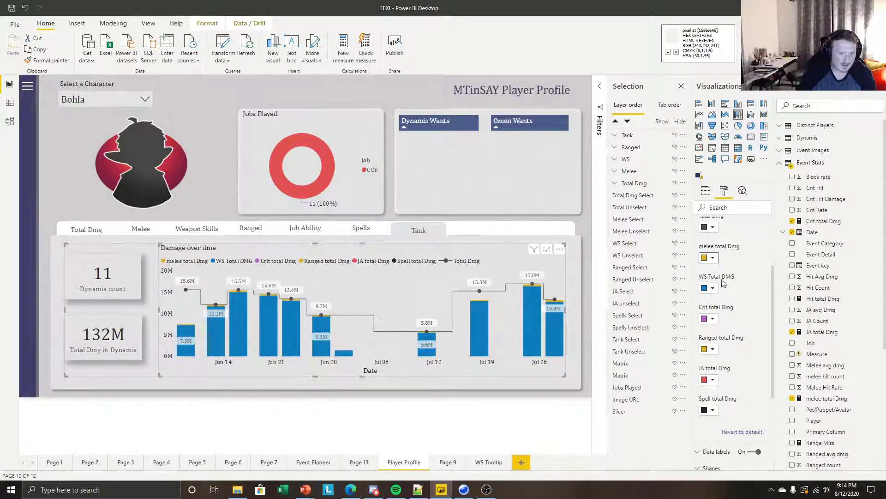
# Set the melee total Dmg data color of the Damage over time chart to red
pyautogui.click(714, 258)
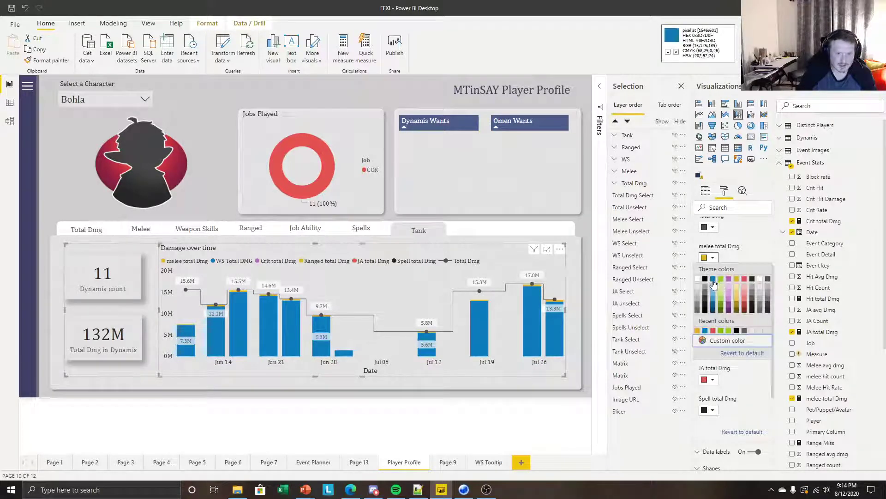
pyautogui.click(745, 280)
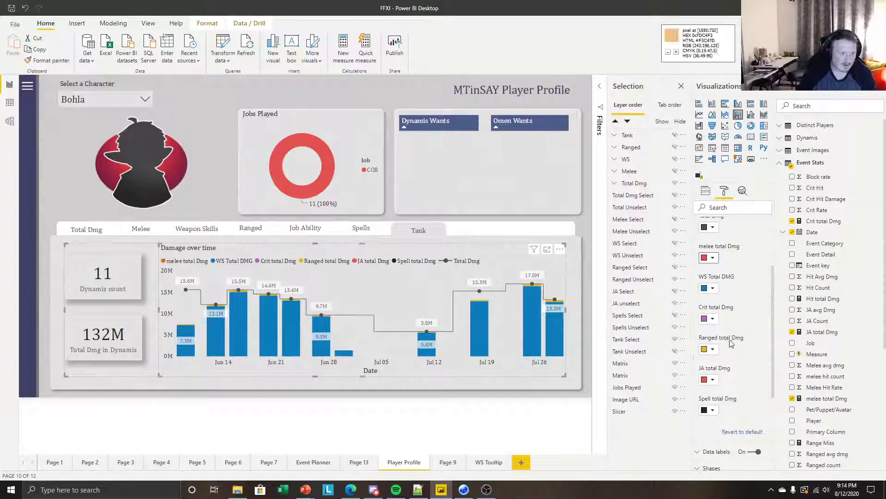
# Try a dark gray and a lighter gray as the JA total Dmg data color of the Damage over time chart
pyautogui.click(711, 382)
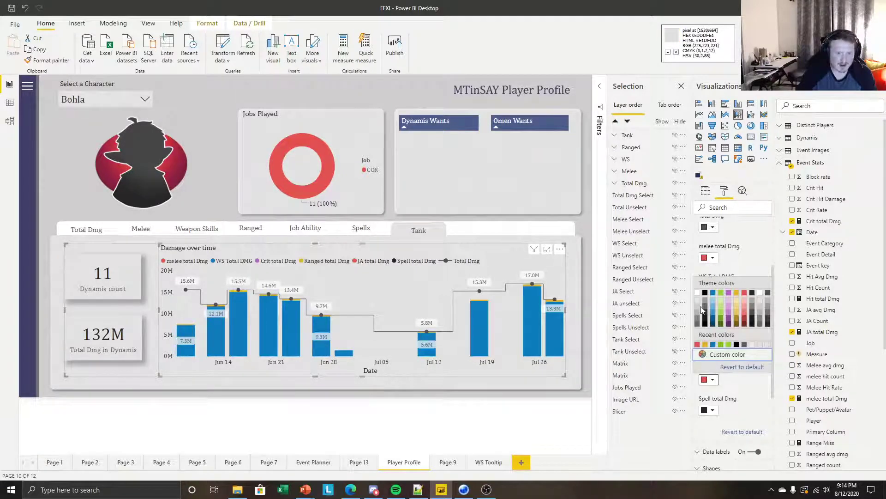
pyautogui.click(700, 320)
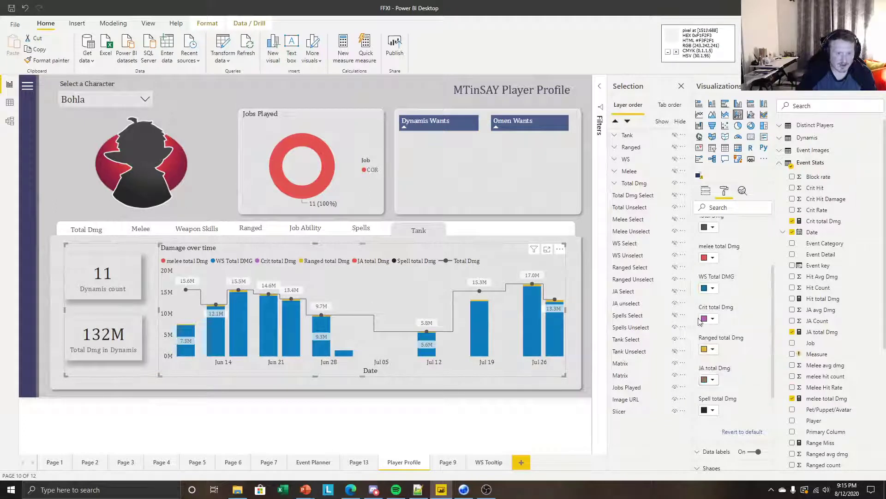
pyautogui.click(714, 380)
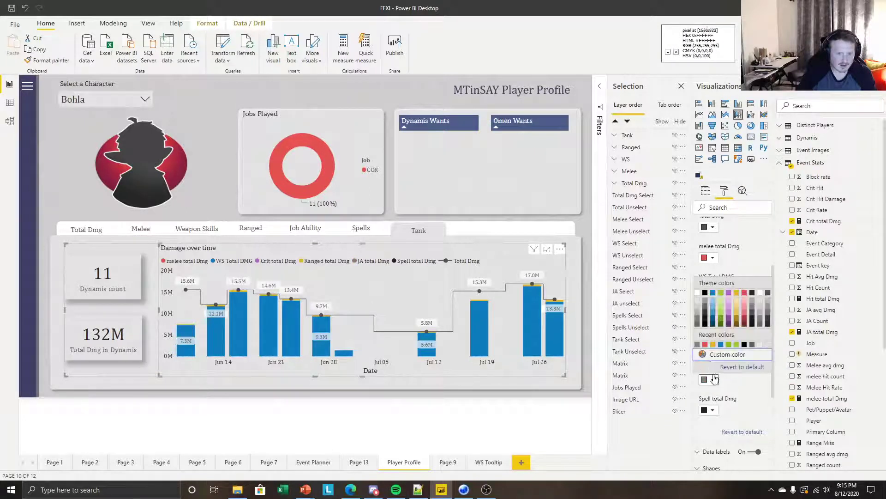
pyautogui.click(698, 315)
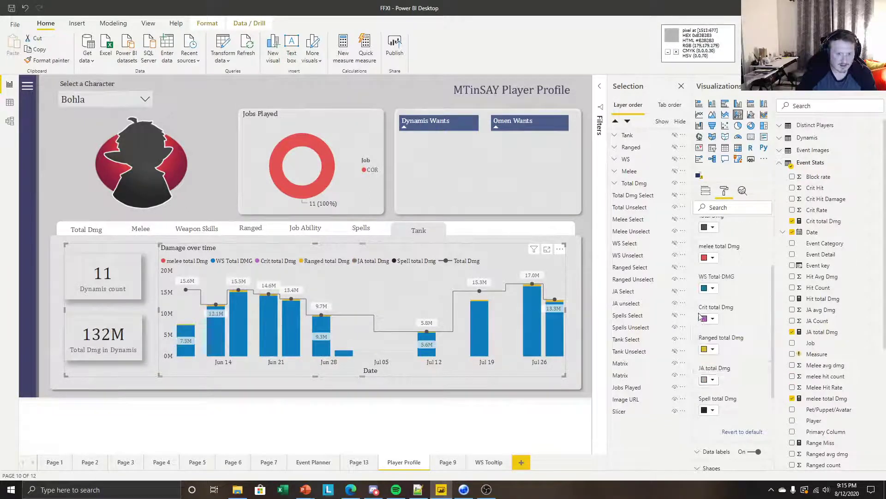
# Set the JA total Dmg data color to purple and deselect the Damage over time chart
pyautogui.click(712, 381)
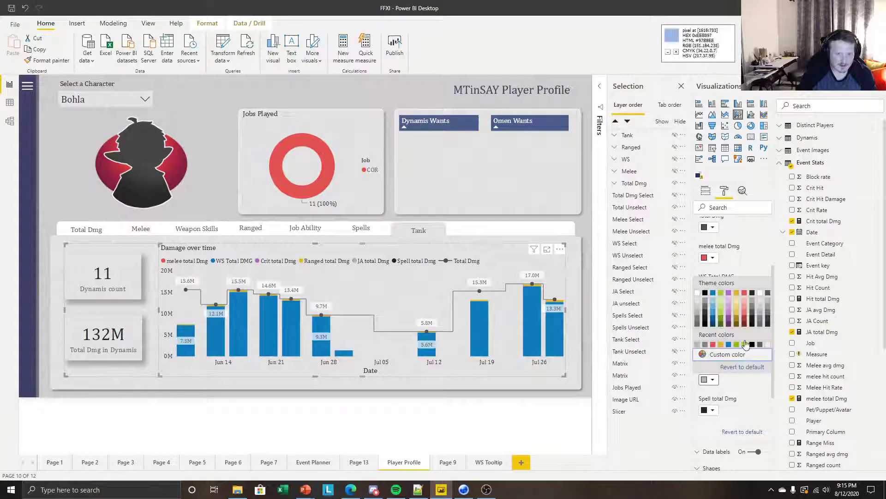
pyautogui.click(728, 295)
pyautogui.click(471, 415)
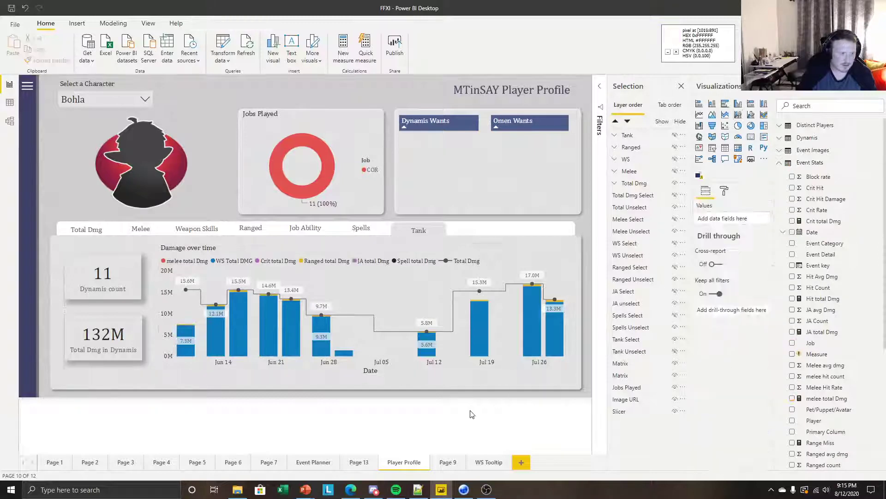
# Reselect the Damage over time chart and set its Crit total Dmg data color to white
pyautogui.click(336, 248)
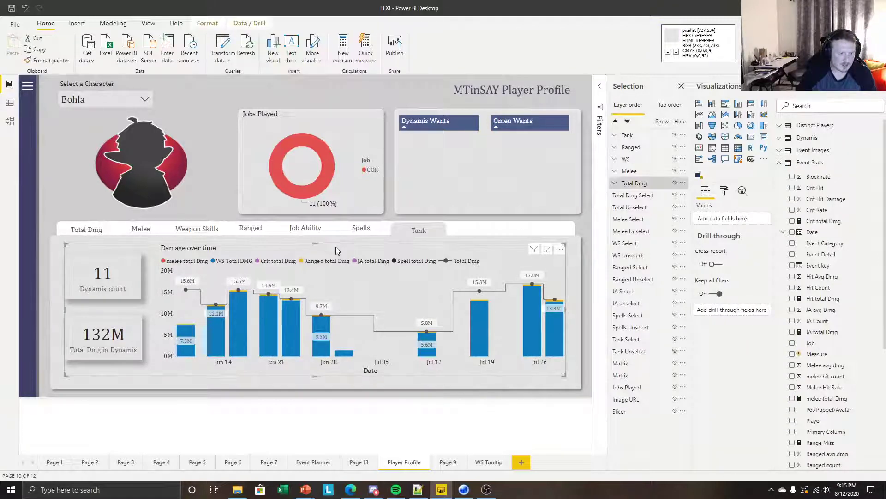
pyautogui.click(725, 191)
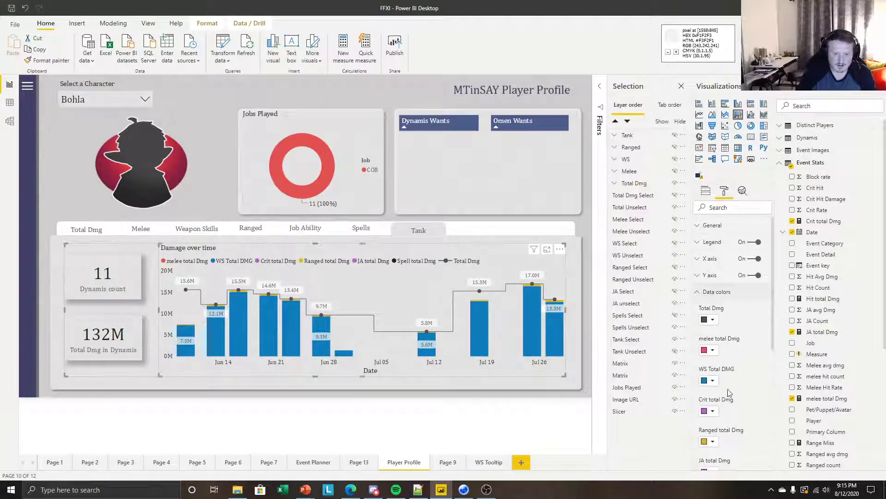
pyautogui.scroll(-2, 729, 393)
pyautogui.click(709, 320)
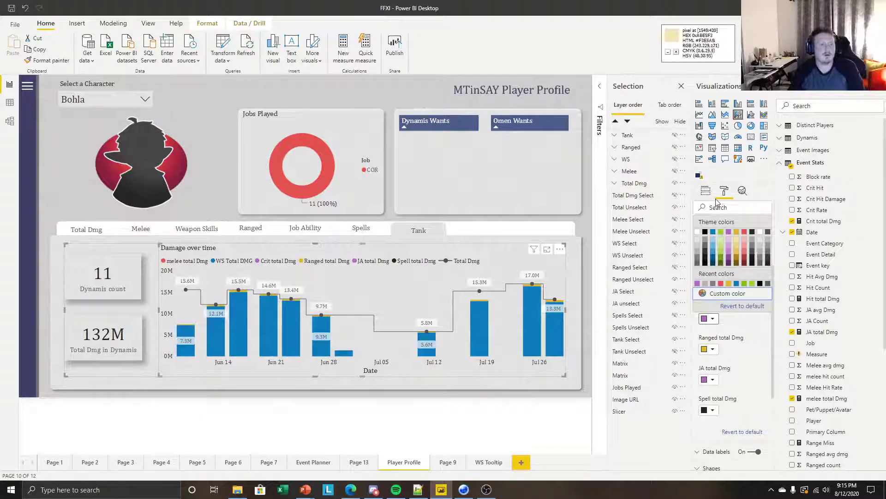
pyautogui.click(698, 230)
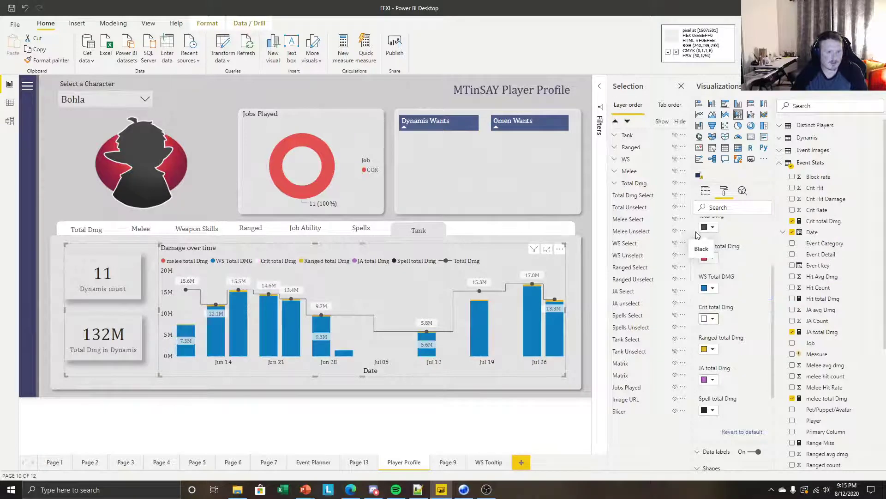
# Select the character Corriri in the slicer and set the Damage over time chart's Crit total Dmg color to light green
pyautogui.click(143, 99)
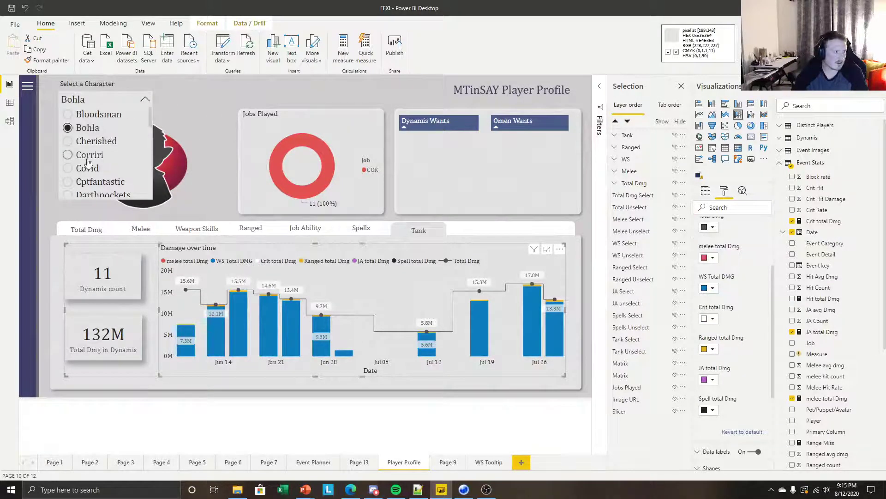
pyautogui.click(88, 163)
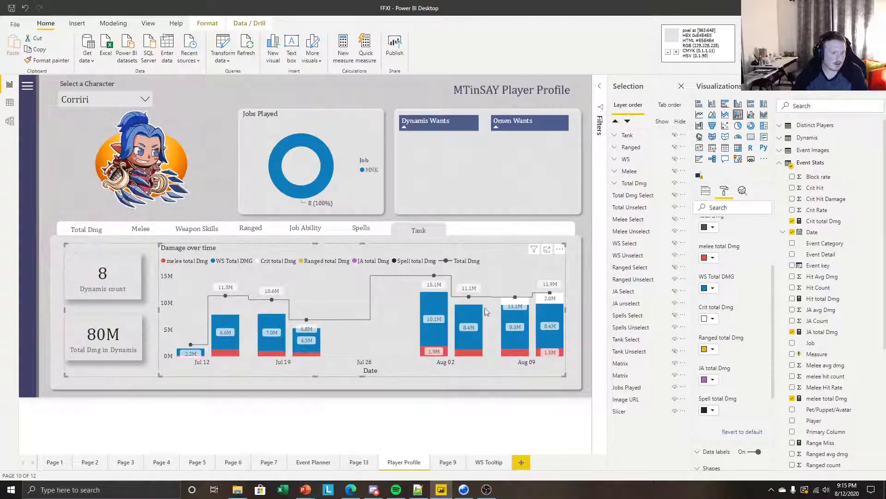
pyautogui.click(710, 319)
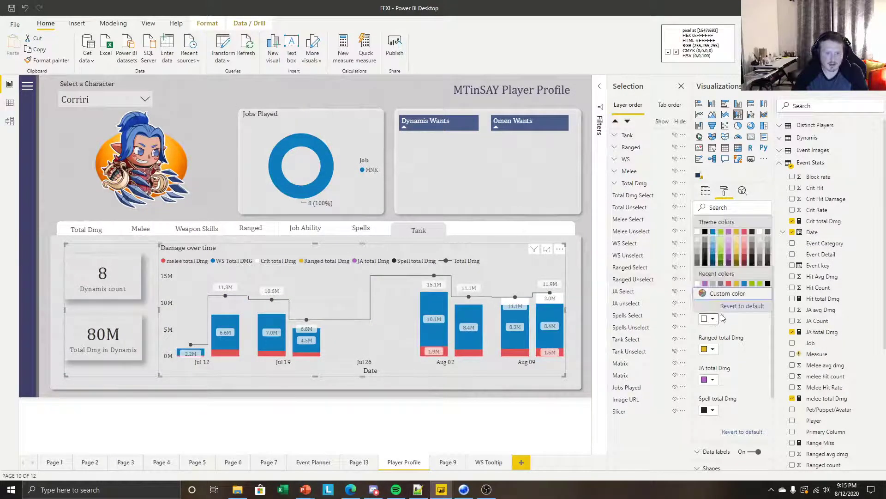
pyautogui.click(705, 294)
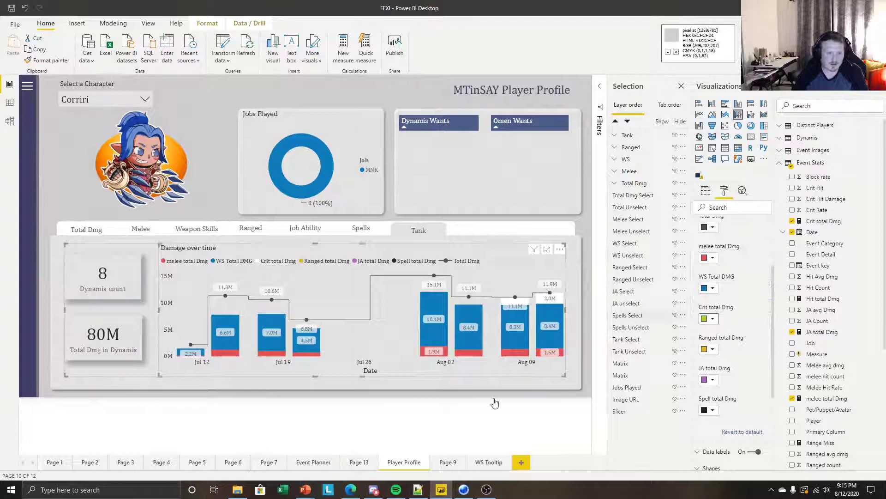
pyautogui.click(451, 420)
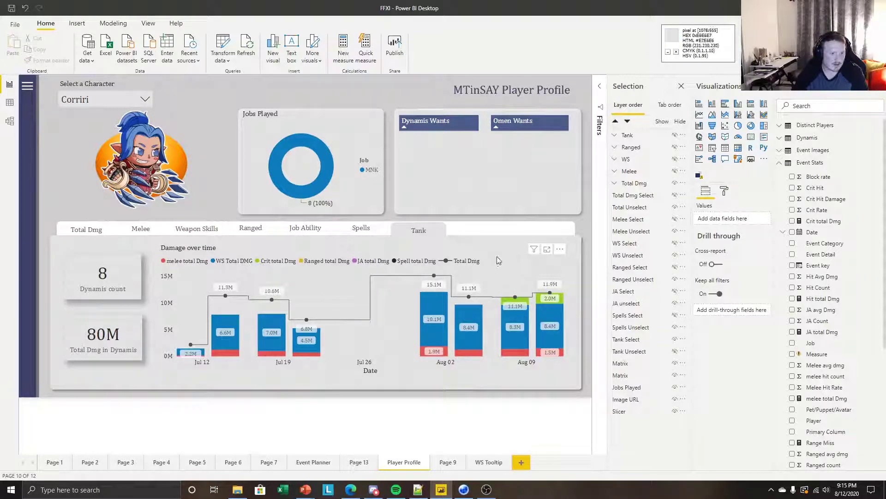
# Reduce the Damage over time chart's data label density to 0% and turn off the label background
pyautogui.click(535, 319)
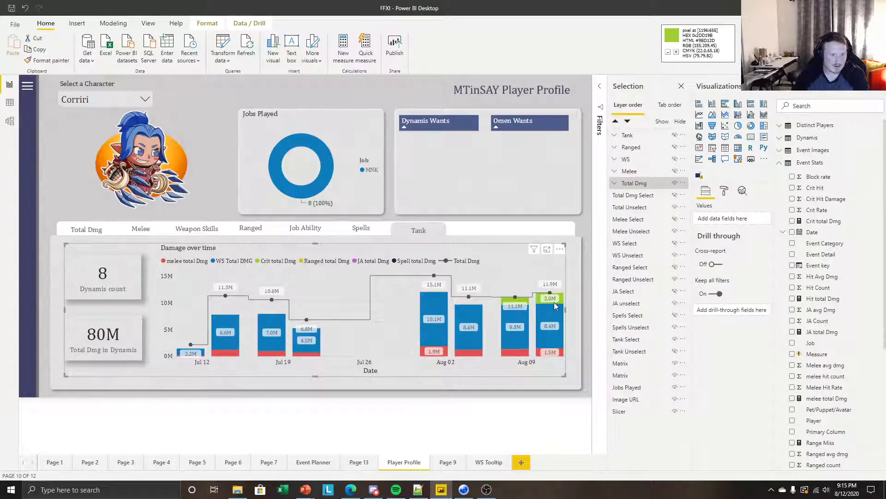
pyautogui.click(500, 254)
pyautogui.click(724, 194)
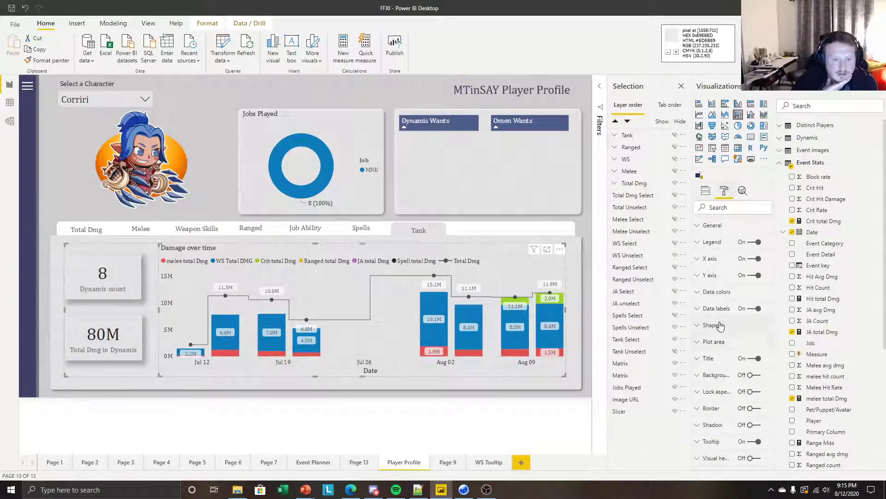
pyautogui.click(715, 308)
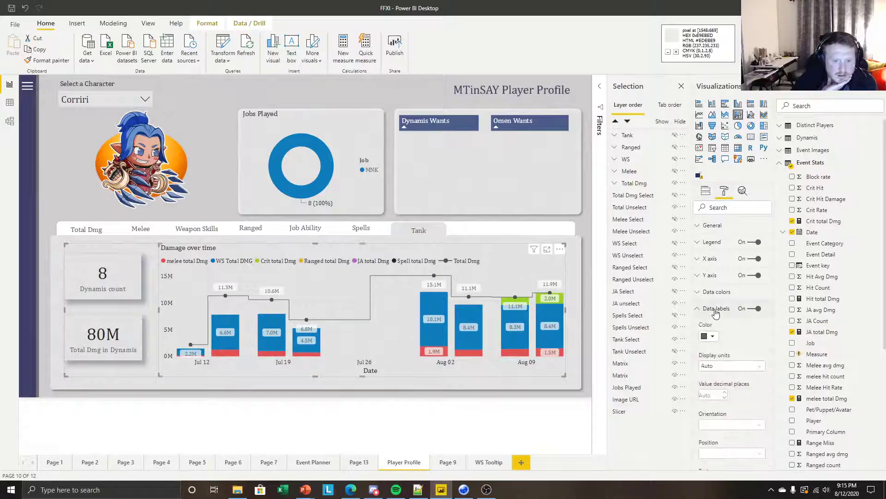
pyautogui.scroll(-3, 734, 332)
pyautogui.scroll(-3, 773, 363)
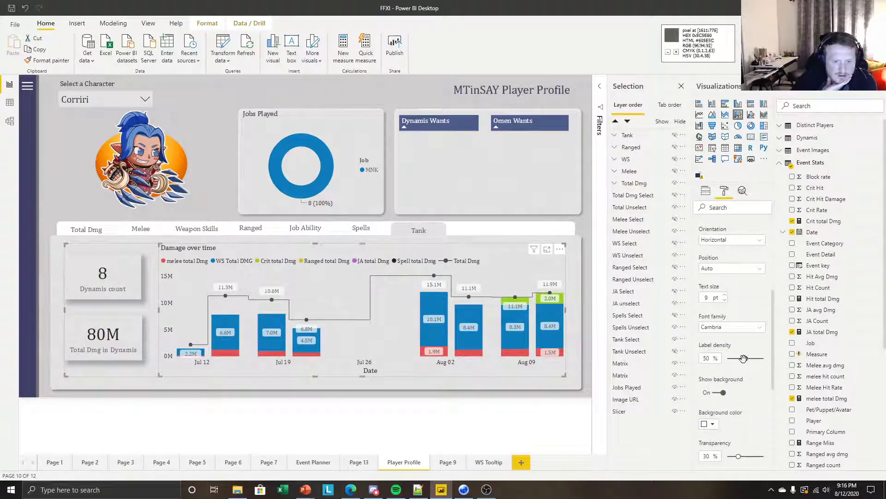
pyautogui.moveTo(730, 361); pyautogui.dragTo(726, 362)
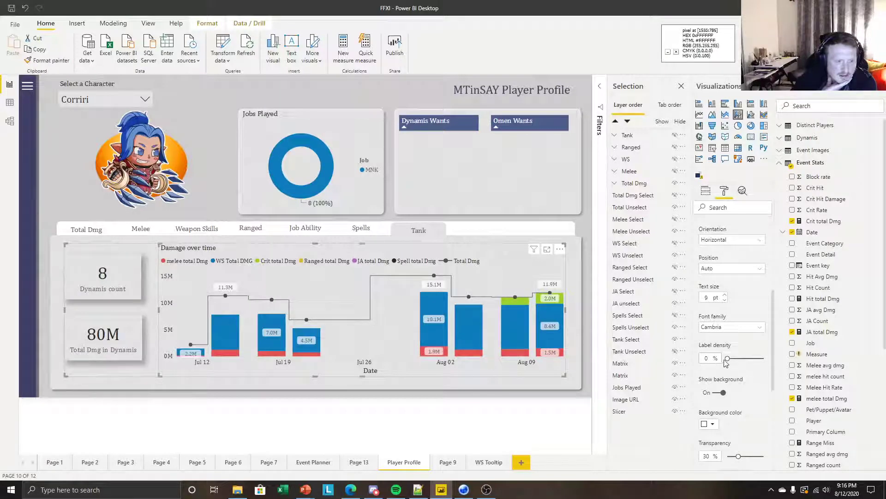
pyautogui.click(722, 392)
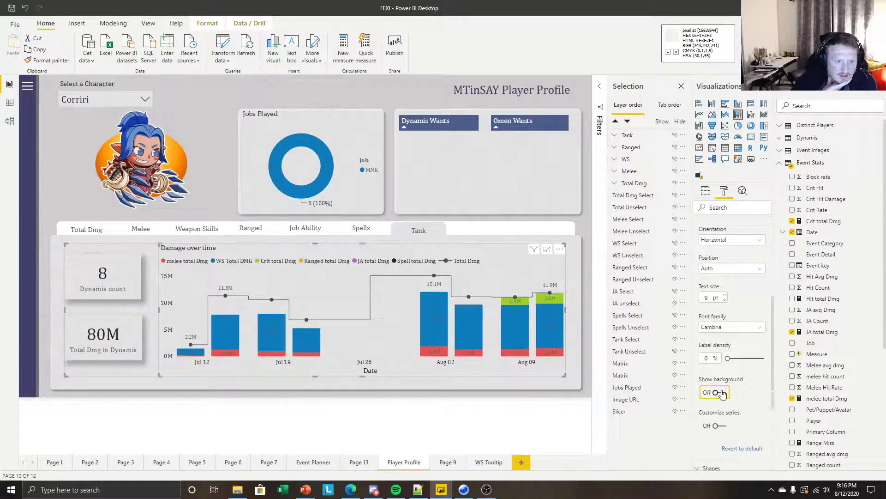
# Turn on per-series customization of the chart's data labels and hide the labels for the WS Total DMG series
pyautogui.click(718, 425)
pyautogui.scroll(-3, 743, 382)
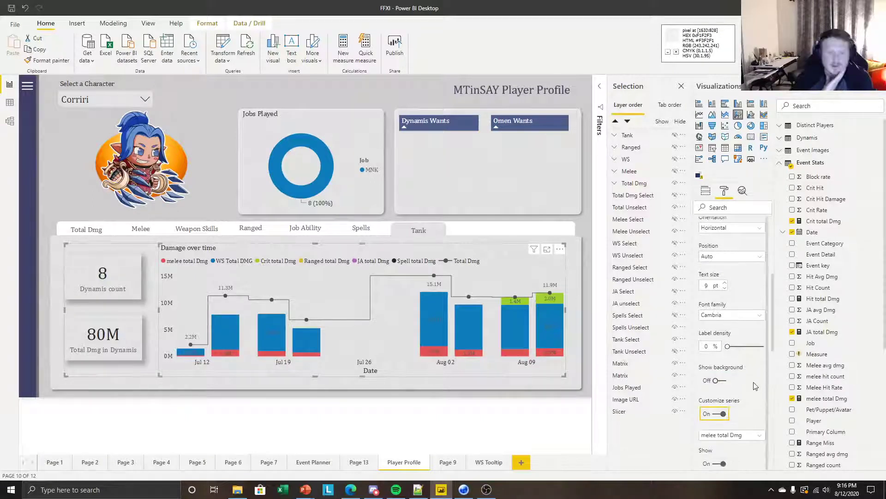
pyautogui.scroll(-3, 748, 382)
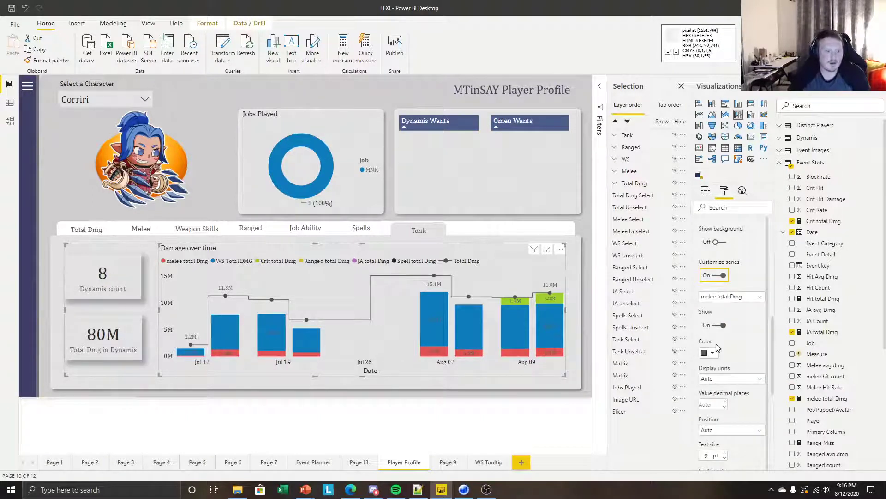
pyautogui.click(748, 298)
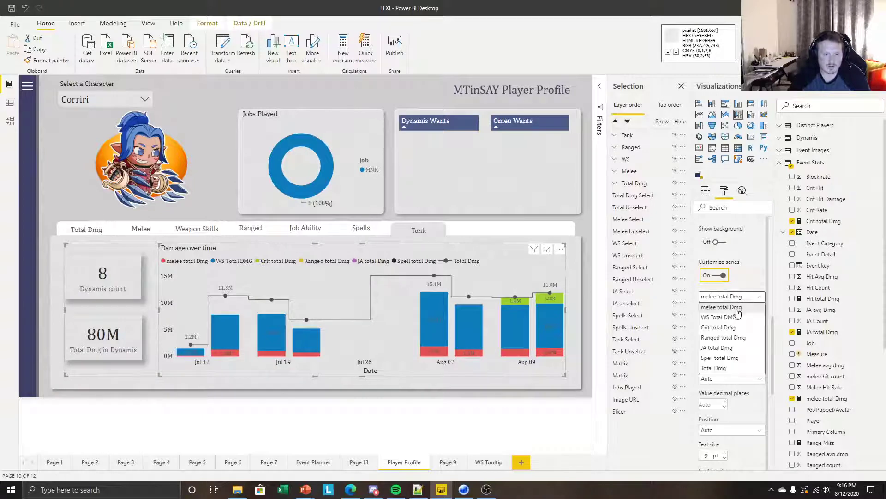
pyautogui.click(725, 371)
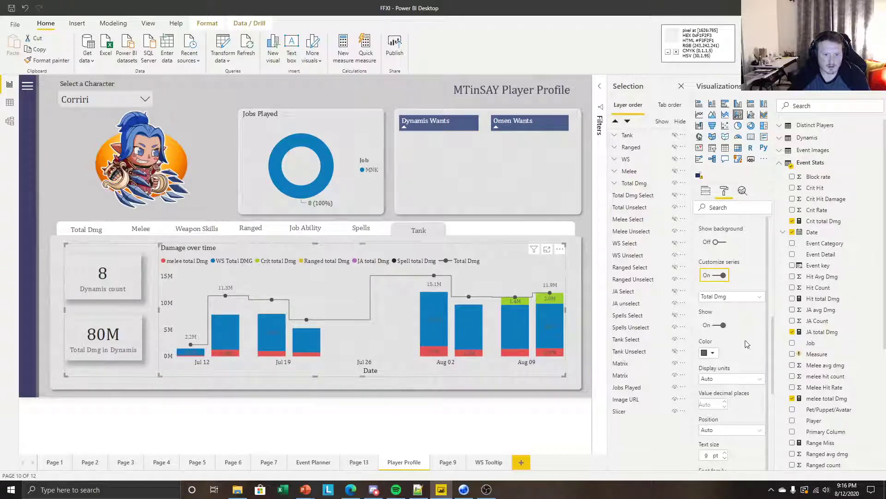
pyautogui.click(729, 298)
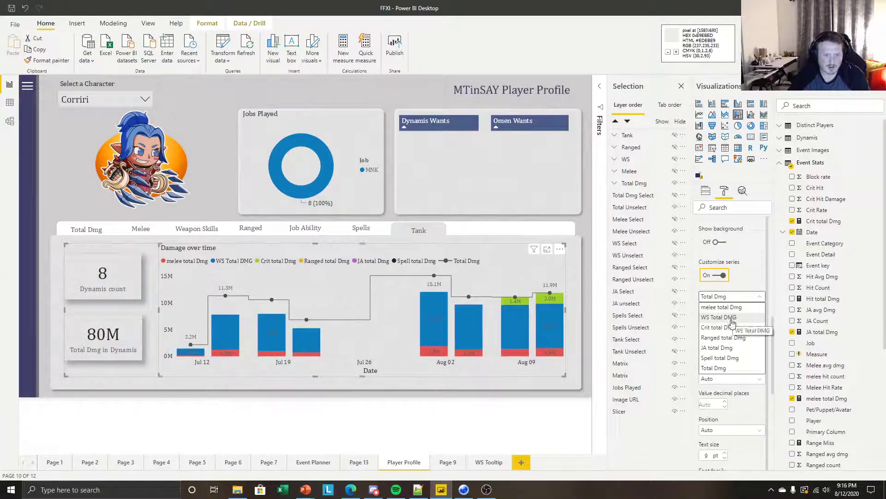
pyautogui.click(733, 317)
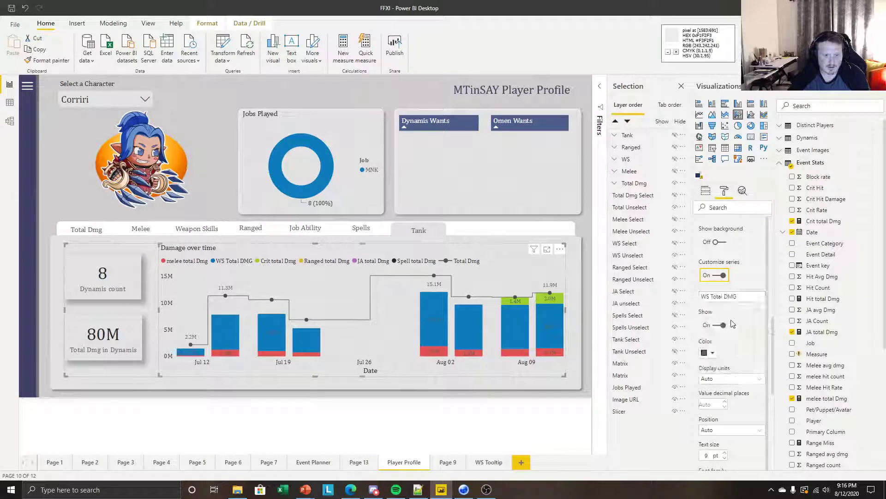
pyautogui.click(729, 296)
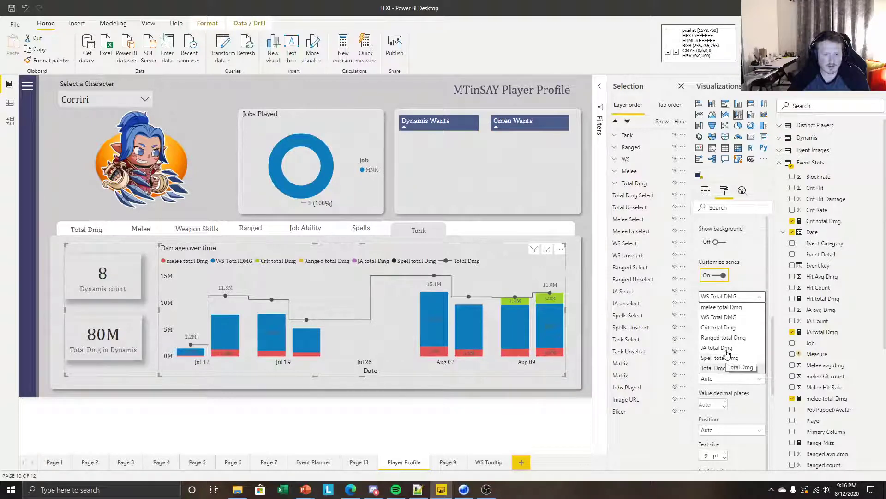
pyautogui.click(745, 298)
pyautogui.click(722, 327)
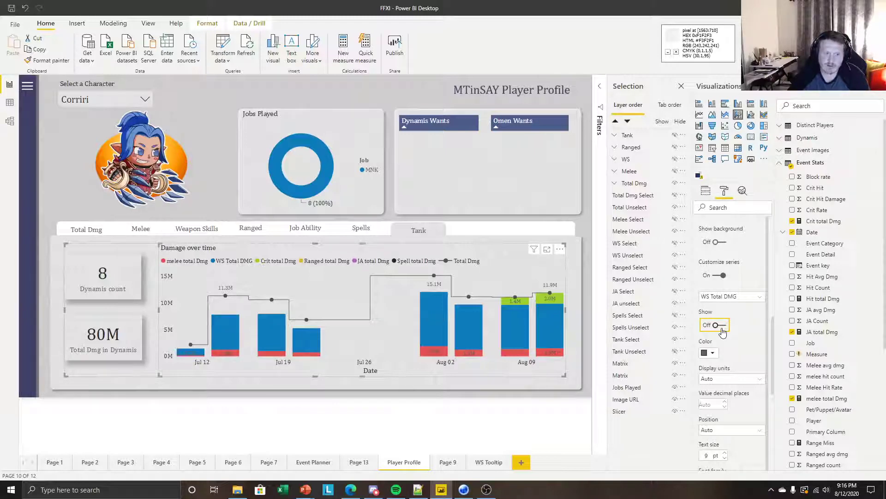
# Hide the data labels for the Crit total Dmg, Ranged total Dmg and JA total Dmg series
pyautogui.click(738, 296)
pyautogui.click(734, 324)
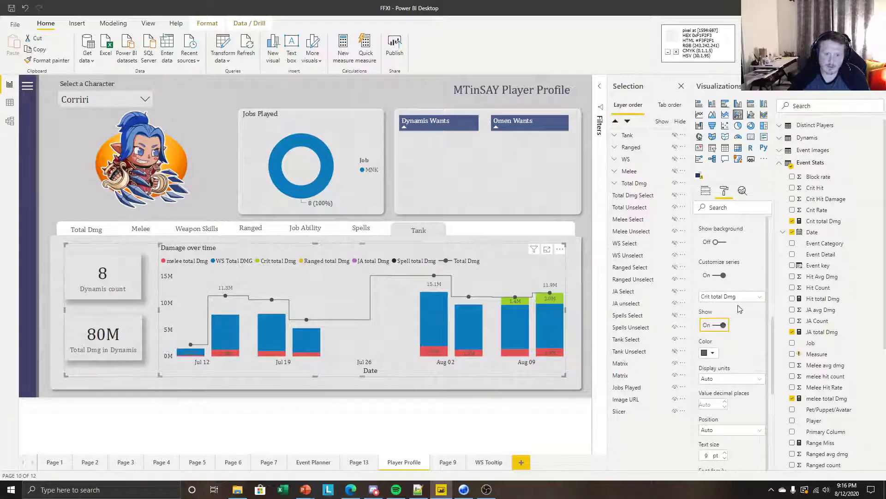
pyautogui.click(738, 297)
pyautogui.click(734, 337)
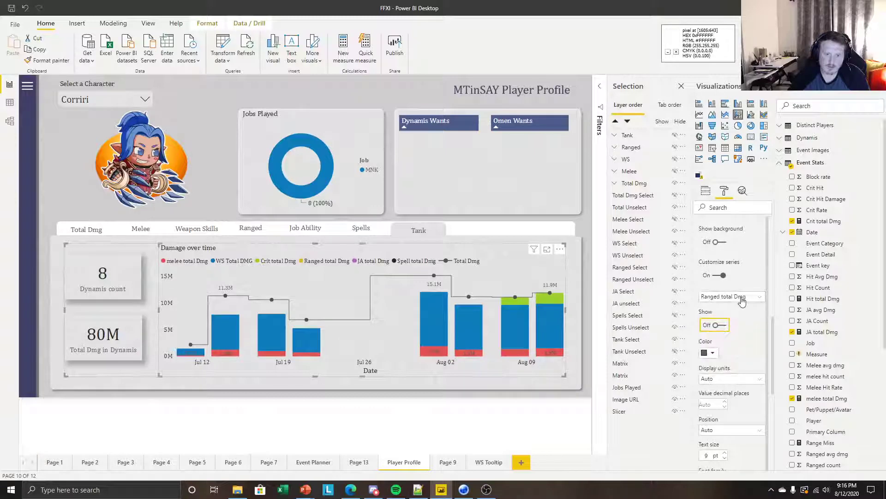
pyautogui.click(742, 298)
pyautogui.click(722, 352)
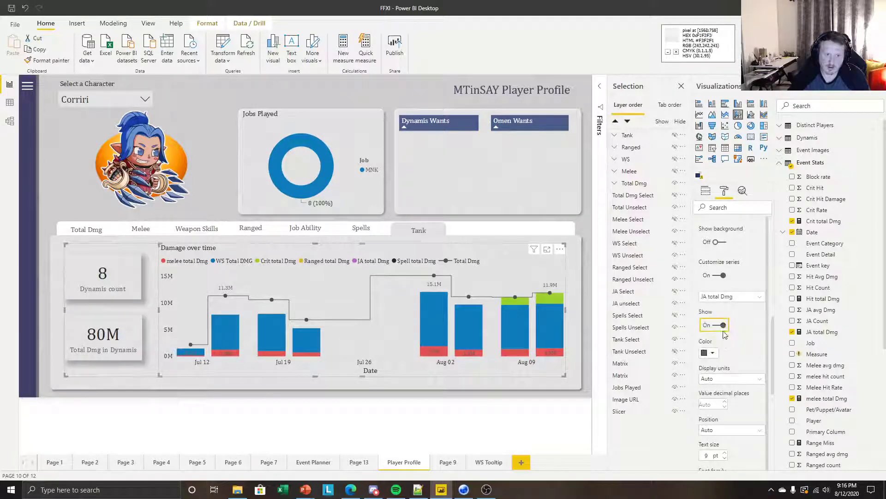
pyautogui.click(737, 298)
pyautogui.click(721, 349)
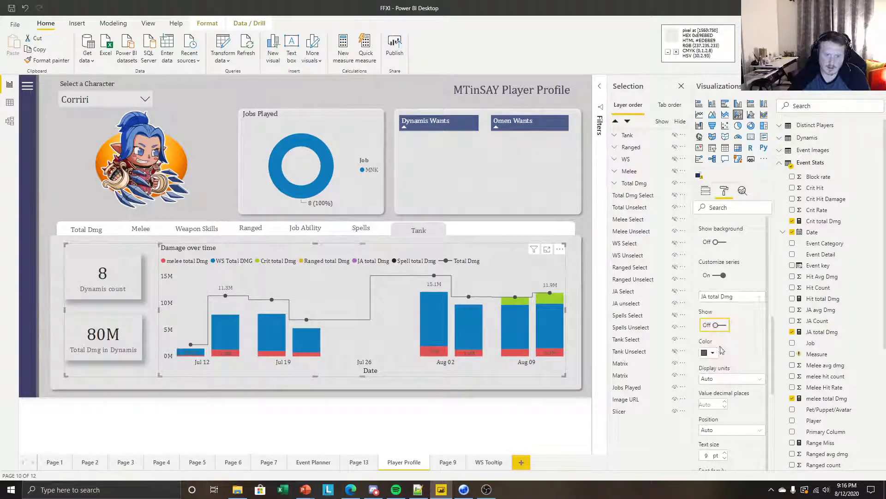
# Hide the Damage over time chart's data labels for the Spell total Dmg and melee total Dmg series
pyautogui.click(729, 299)
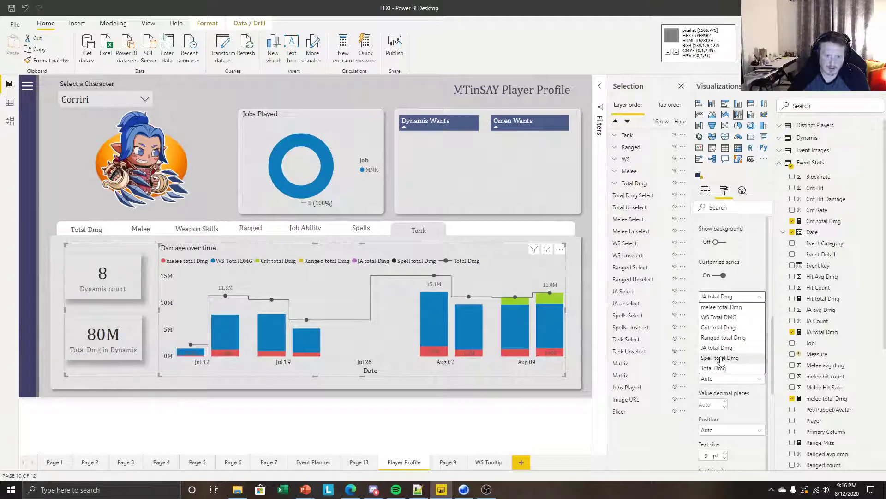
pyautogui.click(721, 358)
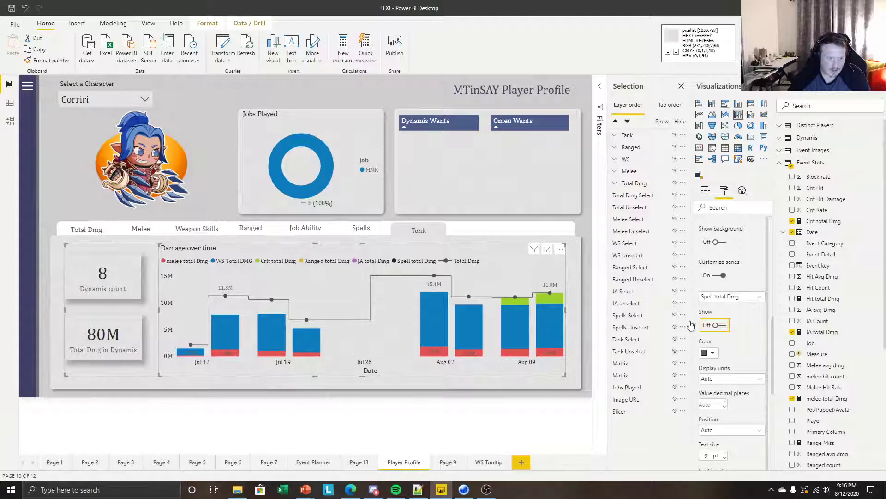
pyautogui.click(753, 297)
pyautogui.click(721, 368)
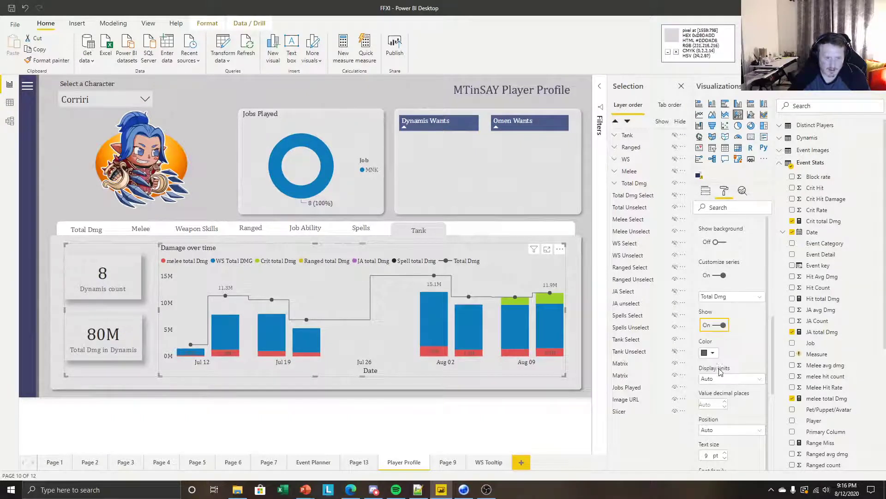
pyautogui.click(733, 298)
pyautogui.click(723, 309)
pyautogui.click(721, 325)
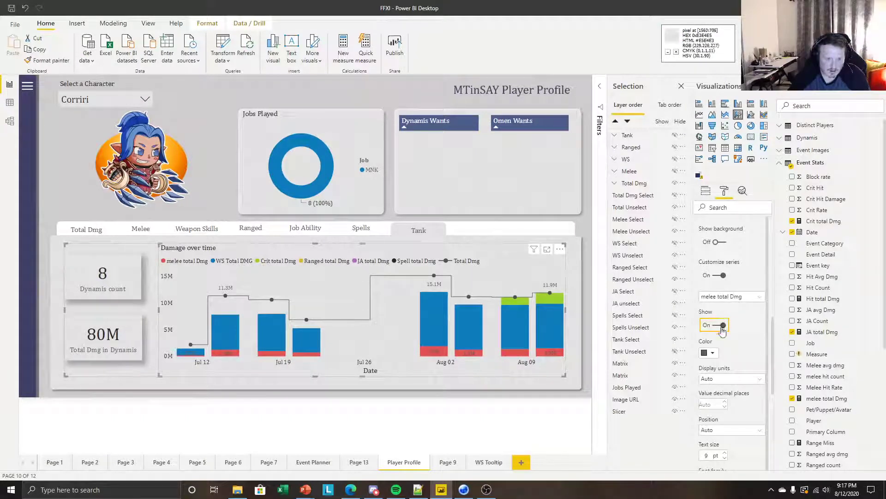
pyautogui.click(511, 429)
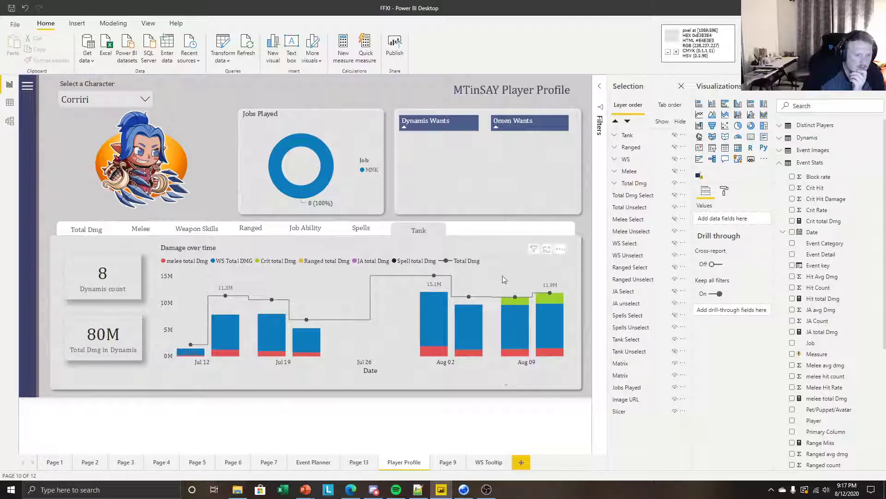
# Raise the Damage over time chart's data label density to 100%
pyautogui.click(521, 300)
pyautogui.click(726, 190)
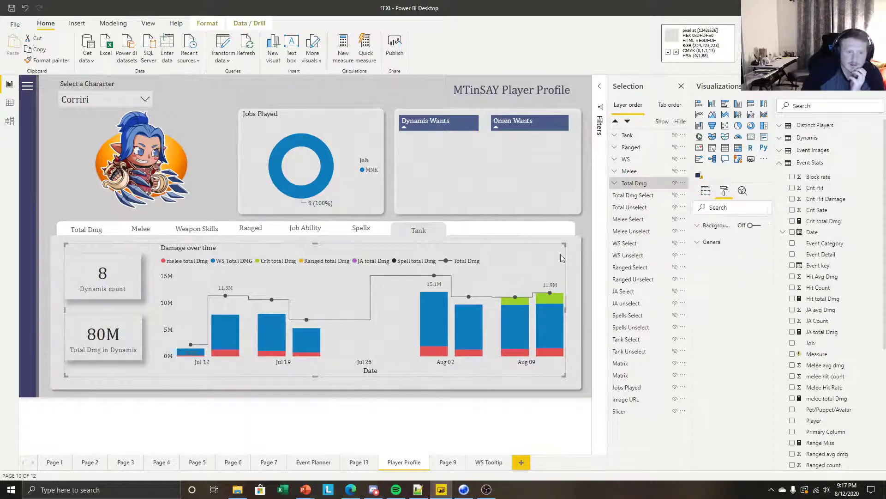
pyautogui.click(485, 269)
pyautogui.click(733, 192)
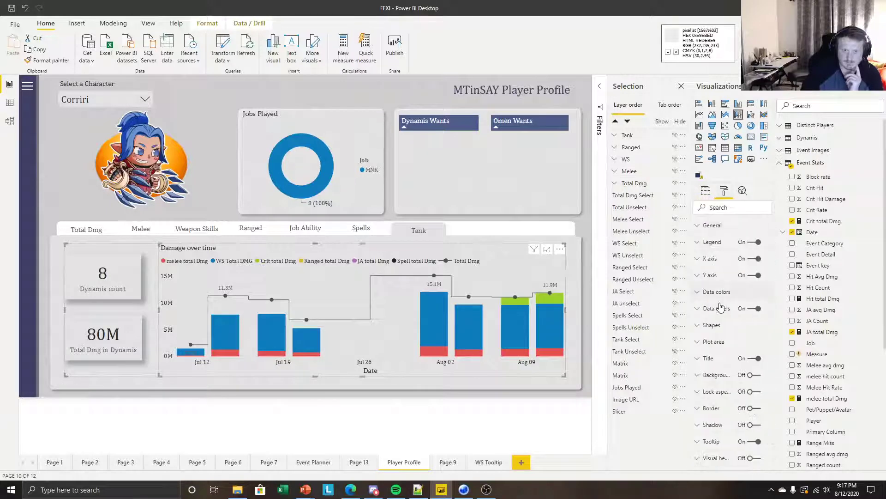
pyautogui.click(717, 318)
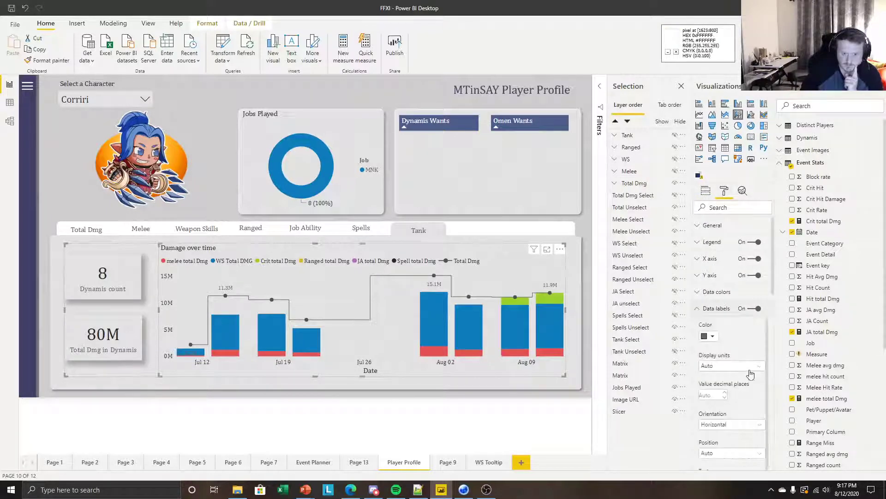
pyautogui.scroll(-5, 742, 380)
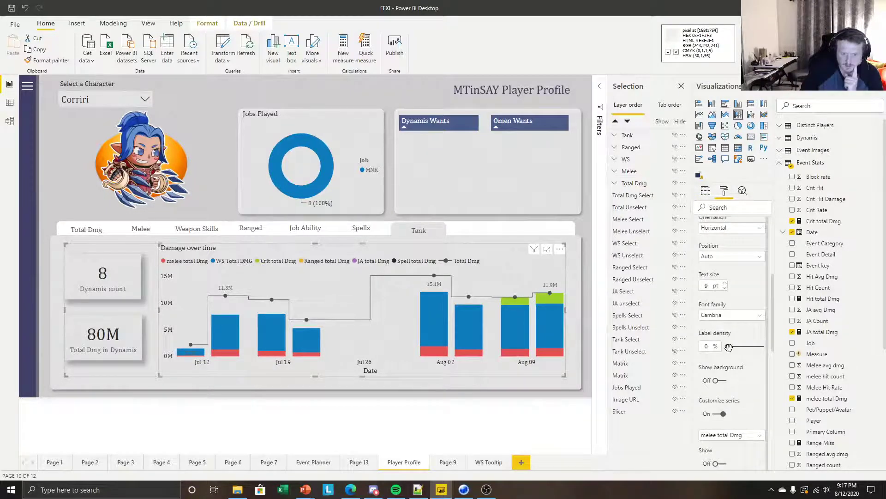
pyautogui.moveTo(729, 347); pyautogui.dragTo(766, 353)
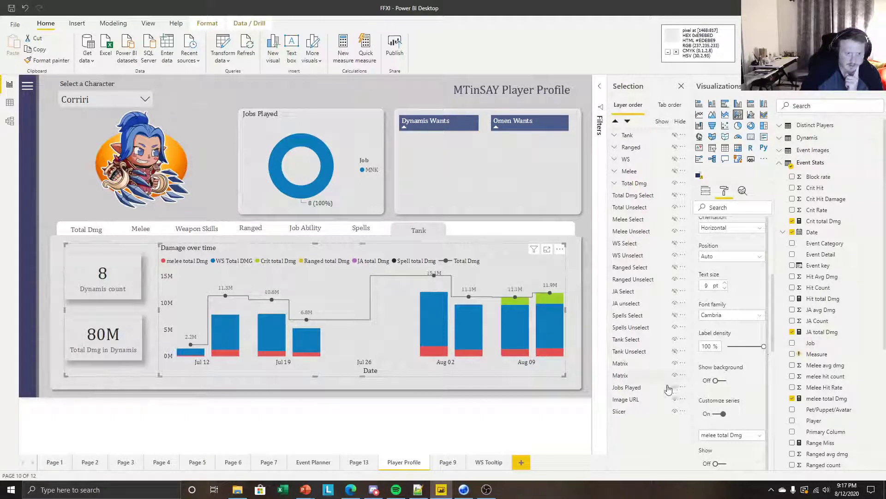
# Set the melee total Dmg series' label position to Inside base and the chart's overall data label position to Inside end
pyautogui.scroll(-5, 734, 390)
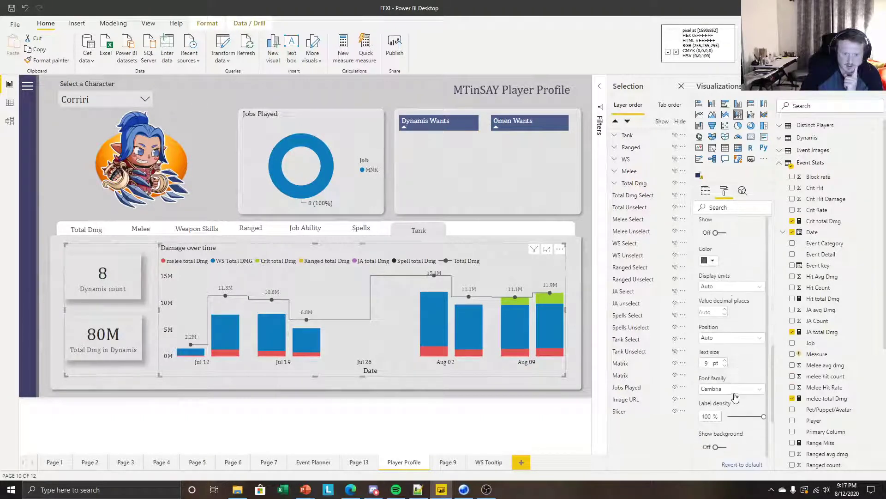
pyautogui.click(725, 339)
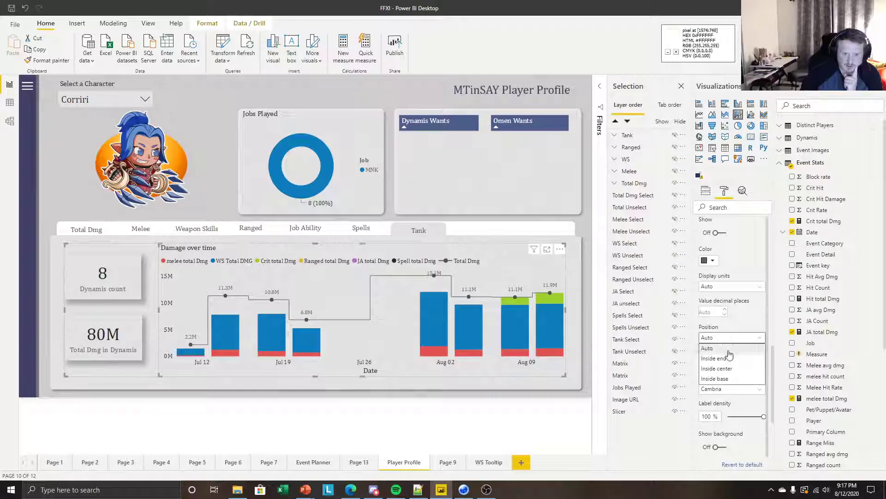
pyautogui.click(715, 378)
pyautogui.scroll(5, 724, 369)
pyautogui.scroll(-2, 734, 376)
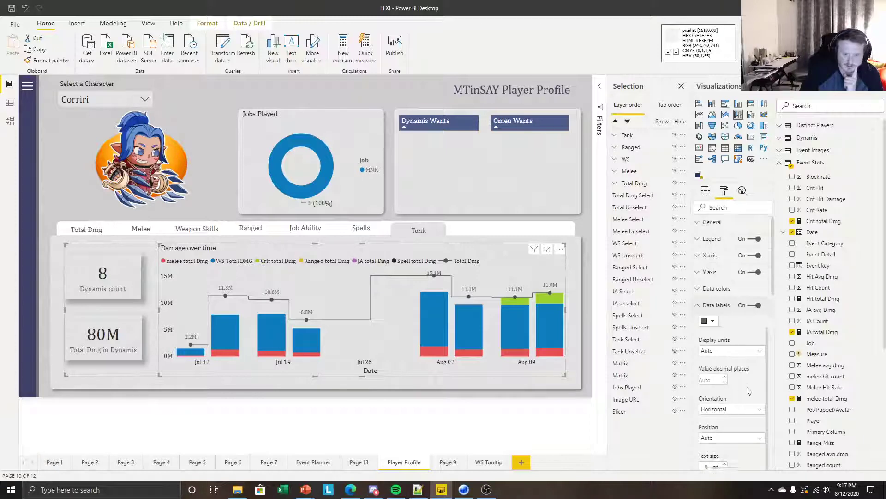
pyautogui.click(728, 354)
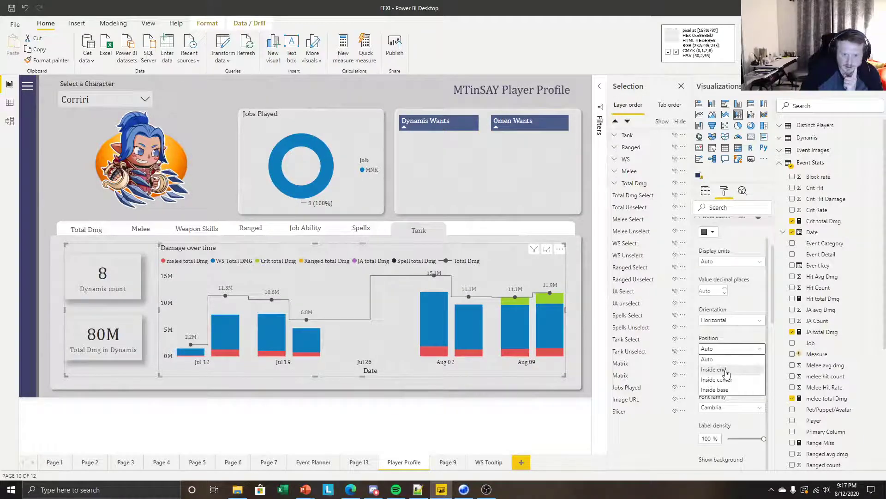
pyautogui.click(727, 372)
# Try the Above and Under label positions for the Total Dmg series and settle on Auto
pyautogui.scroll(-5, 748, 369)
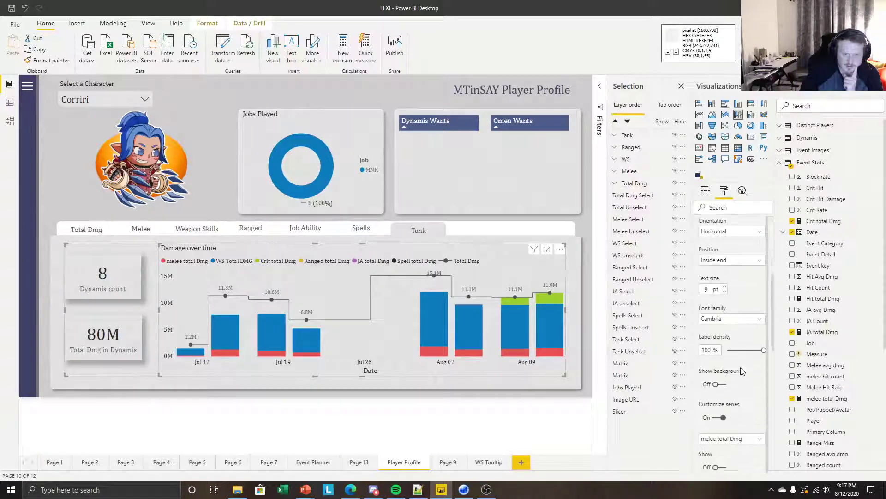
pyautogui.scroll(-1, 743, 369)
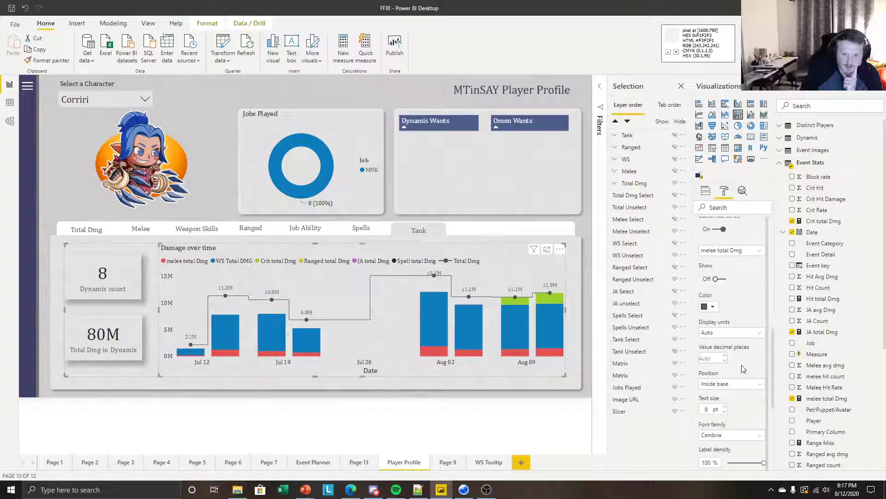
pyautogui.scroll(1, 740, 349)
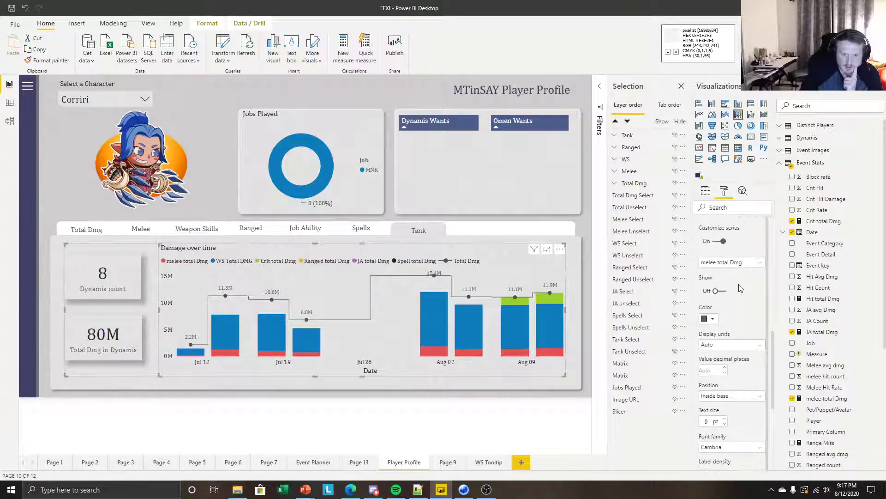
pyautogui.click(738, 263)
pyautogui.click(731, 334)
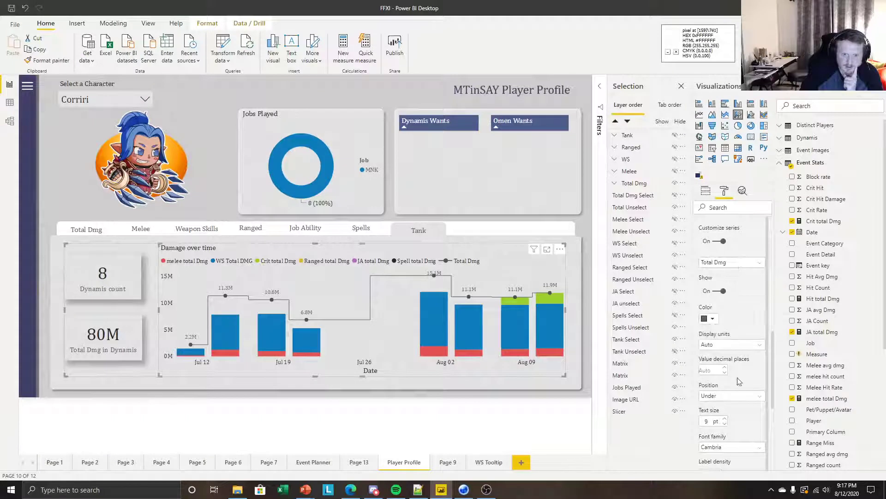
pyautogui.click(729, 395)
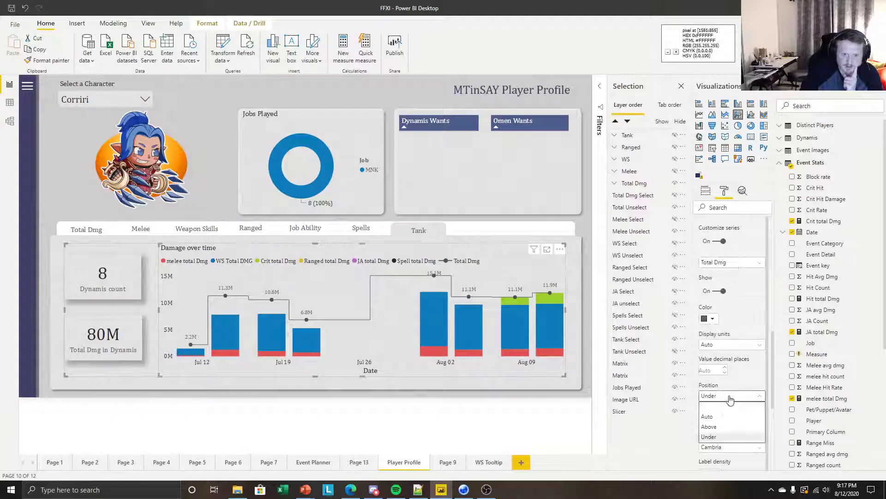
pyautogui.click(719, 425)
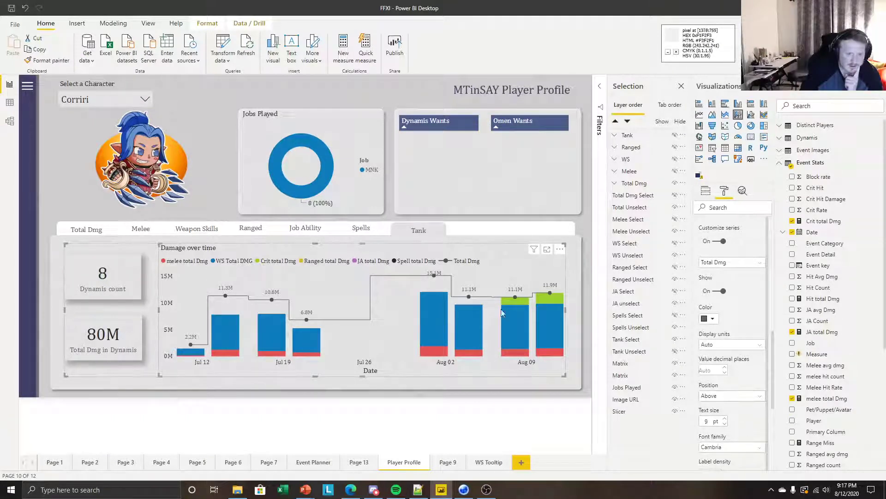
pyautogui.click(730, 345)
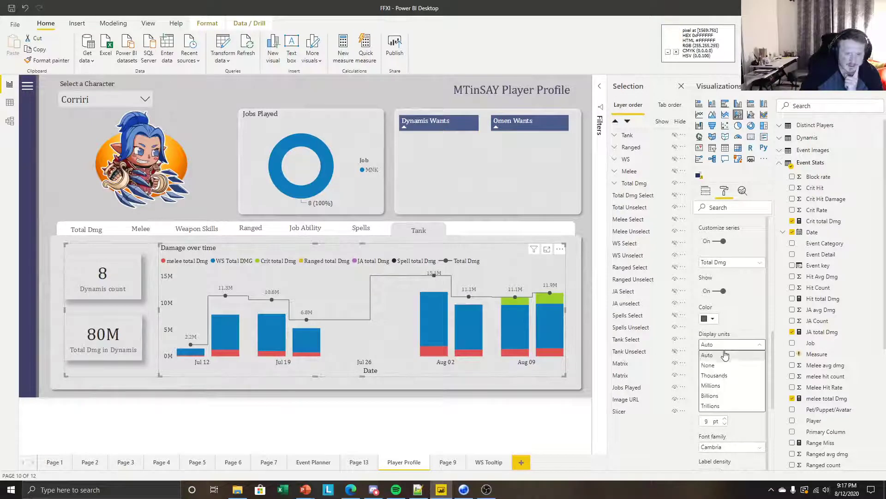
pyautogui.click(729, 346)
pyautogui.click(729, 395)
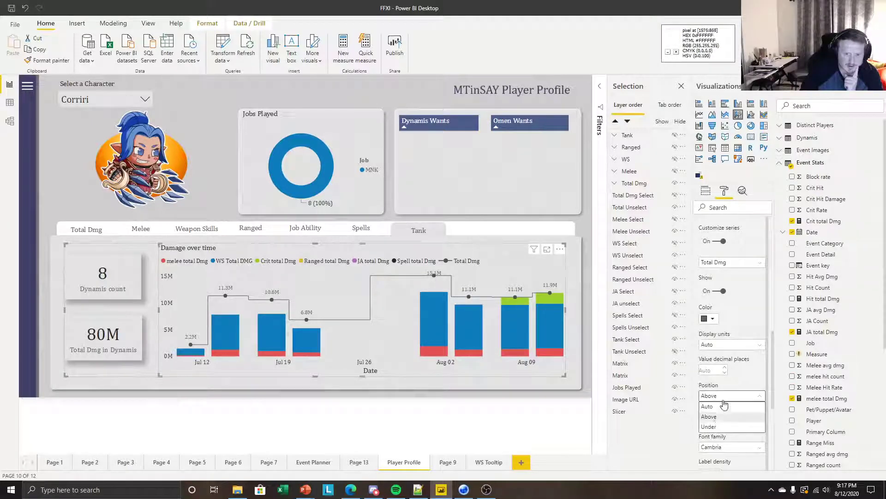
pyautogui.click(714, 427)
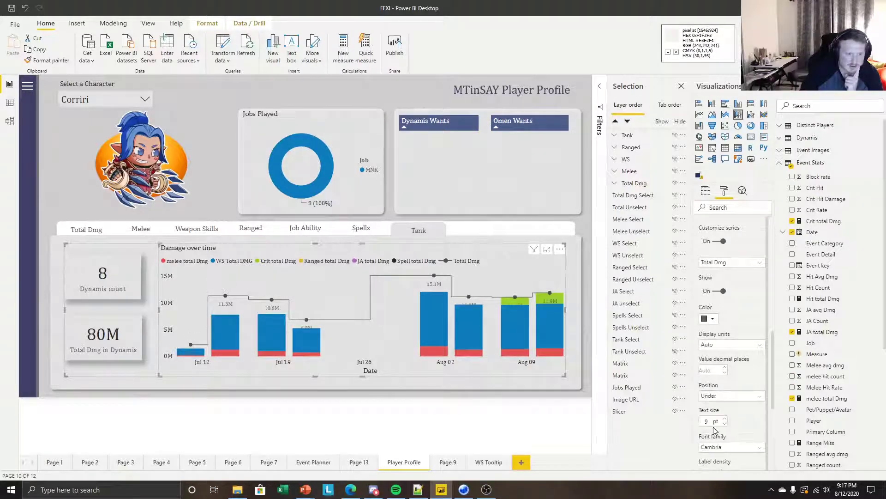
pyautogui.click(727, 396)
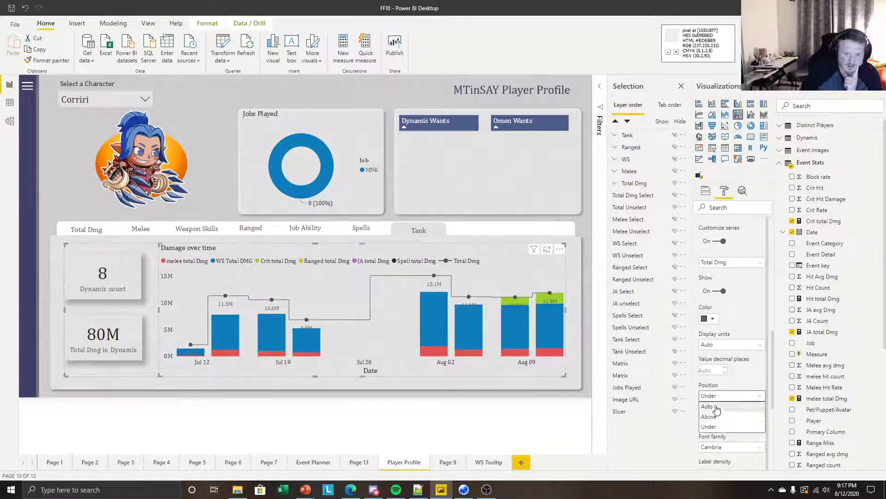
pyautogui.click(714, 407)
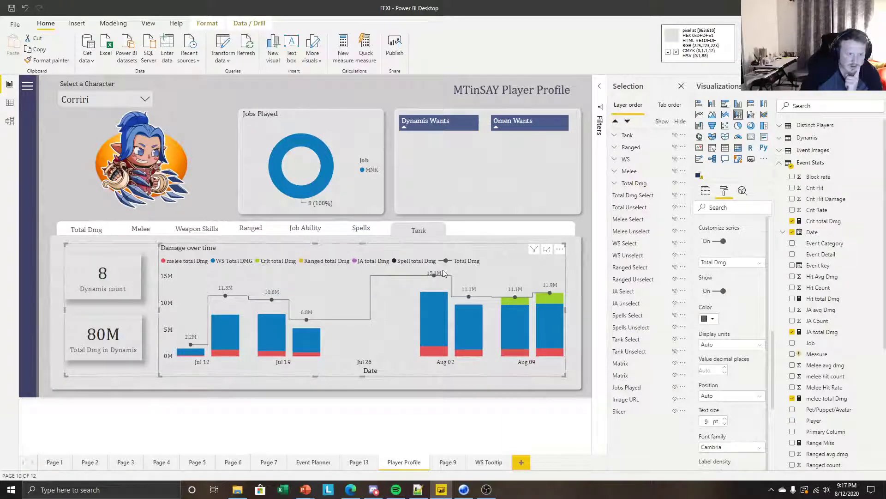
pyautogui.click(408, 390)
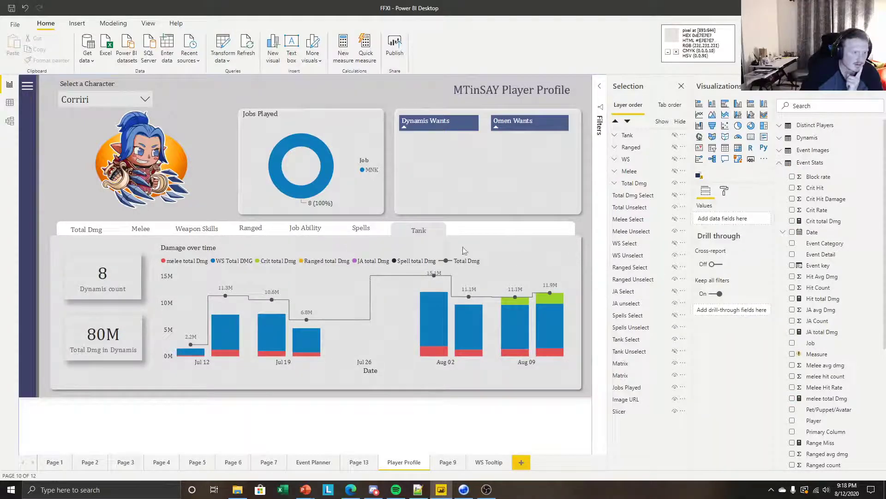
# Enlarge the Total Dmg group slightly so its cards and Damage over time chart fill more of the tab area
pyautogui.click(518, 263)
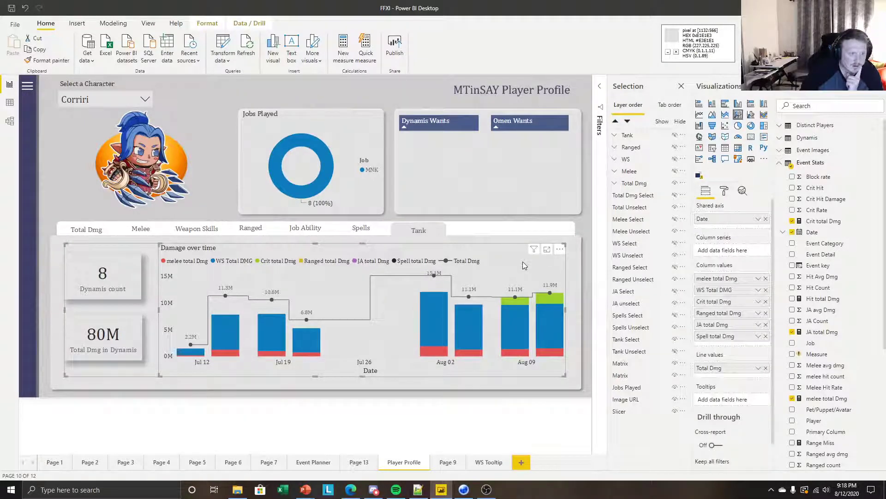
pyautogui.moveTo(565, 374); pyautogui.dragTo(575, 383)
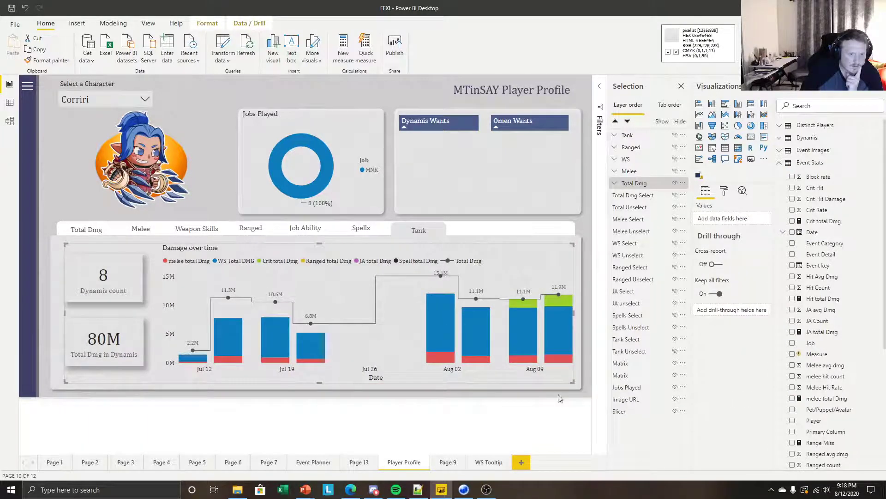
pyautogui.click(541, 411)
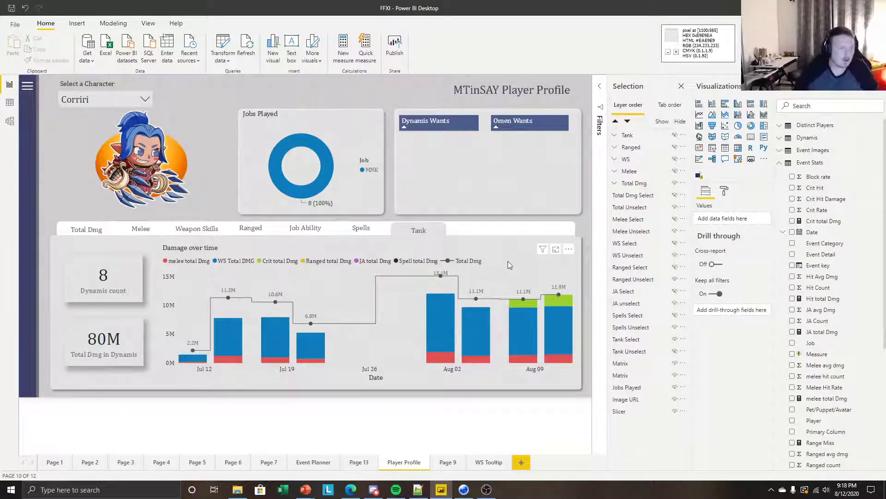
# Show the Melee group in place of Total Dmg and turn on data labels for the Accuracy and Critical Hit rate chart
pyautogui.click(676, 172)
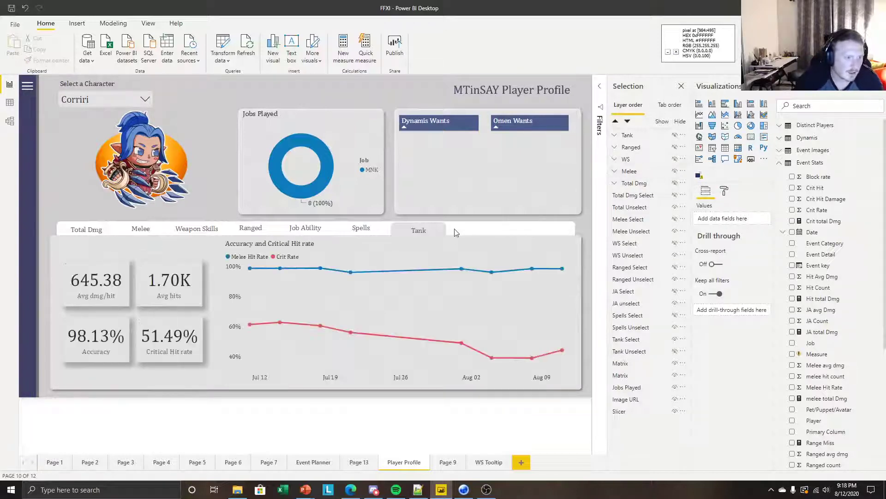
pyautogui.click(423, 260)
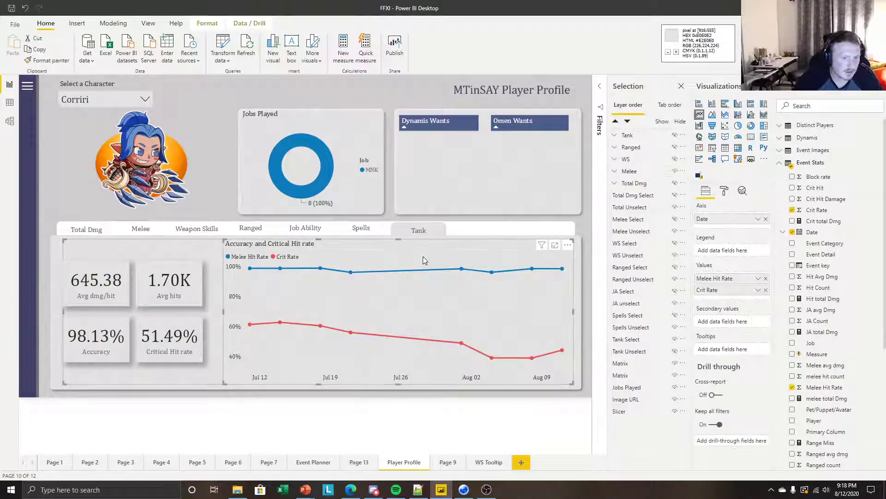
pyautogui.click(724, 195)
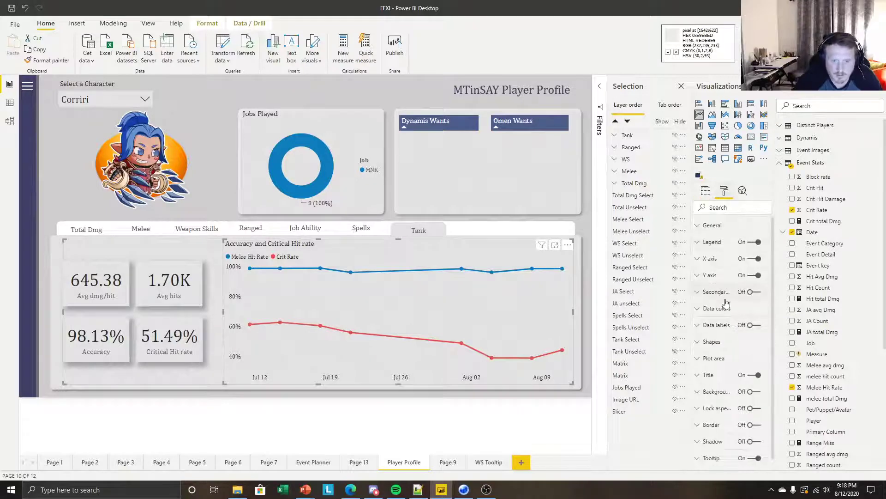
pyautogui.click(751, 326)
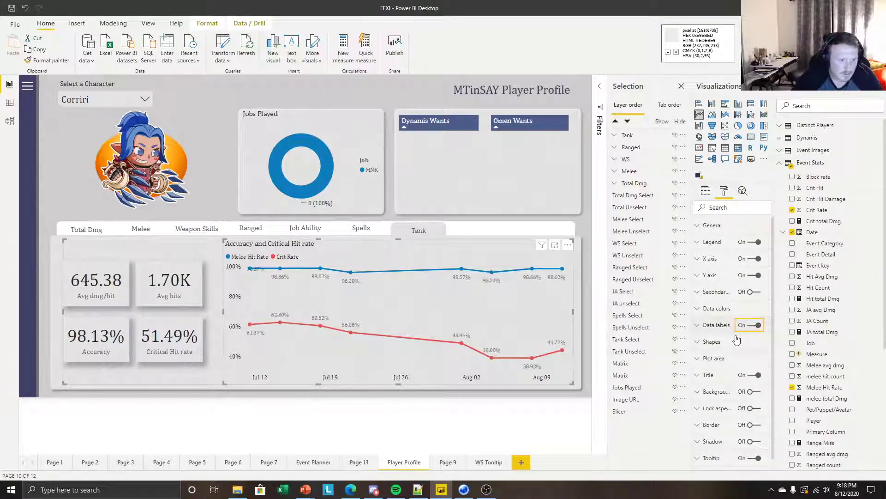
# Set the data label position to Above for the Accuracy and Critical Hit rate chart
pyautogui.click(703, 328)
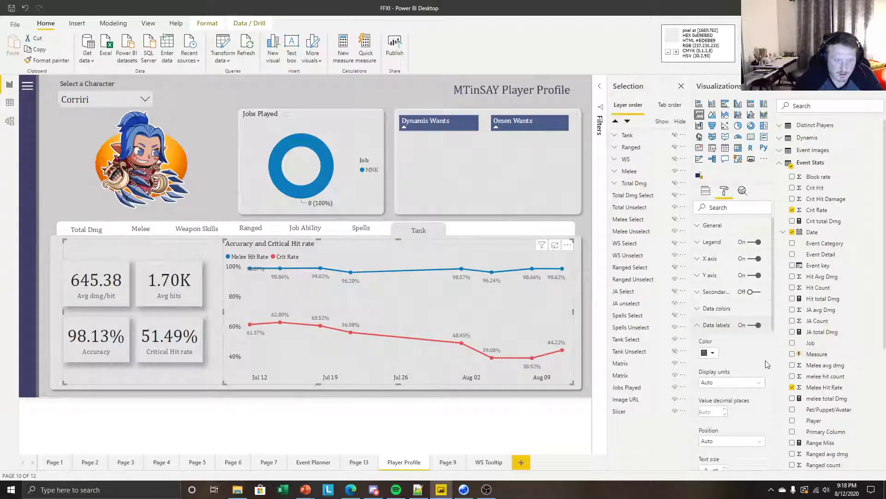
pyautogui.click(733, 383)
pyautogui.scroll(-3, 735, 351)
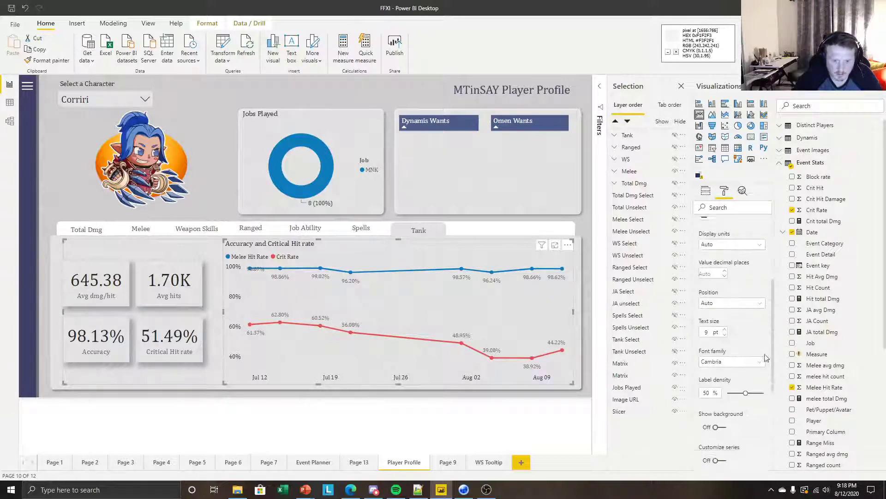
pyautogui.click(734, 309)
pyautogui.click(726, 325)
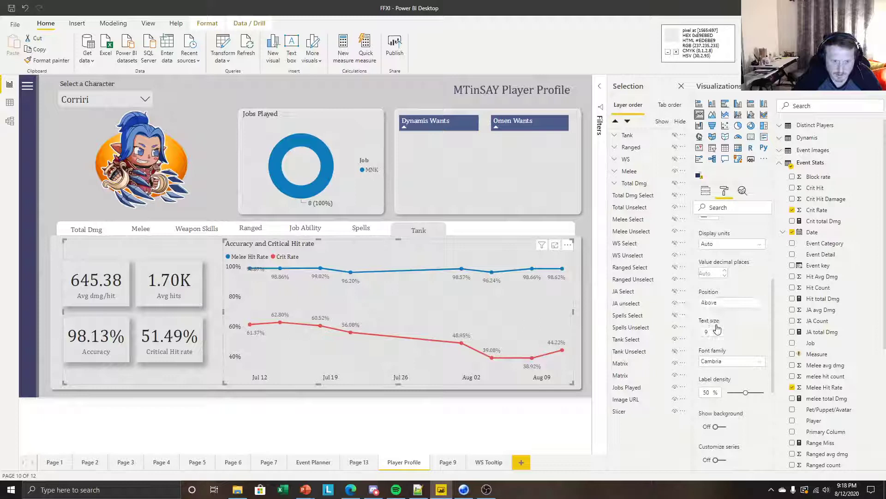
pyautogui.click(483, 421)
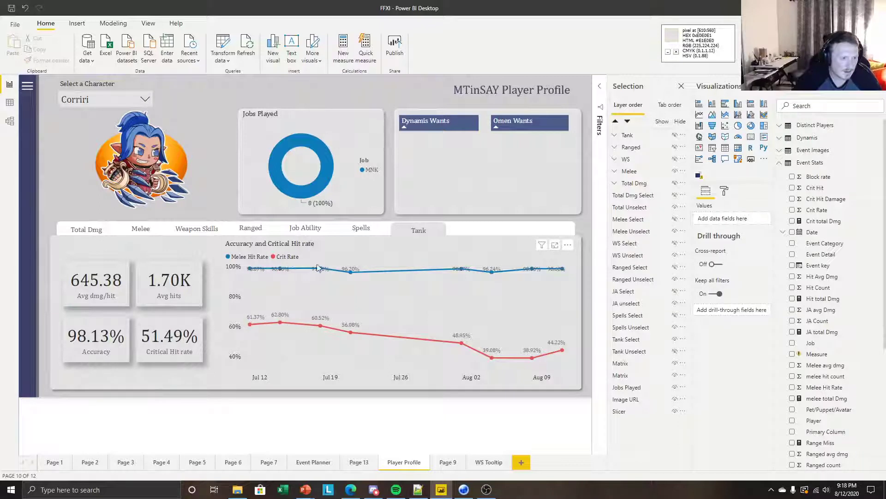
# Set the Y axis end value of the Accuracy and Critical Hit rate chart to 1.1
pyautogui.click(464, 260)
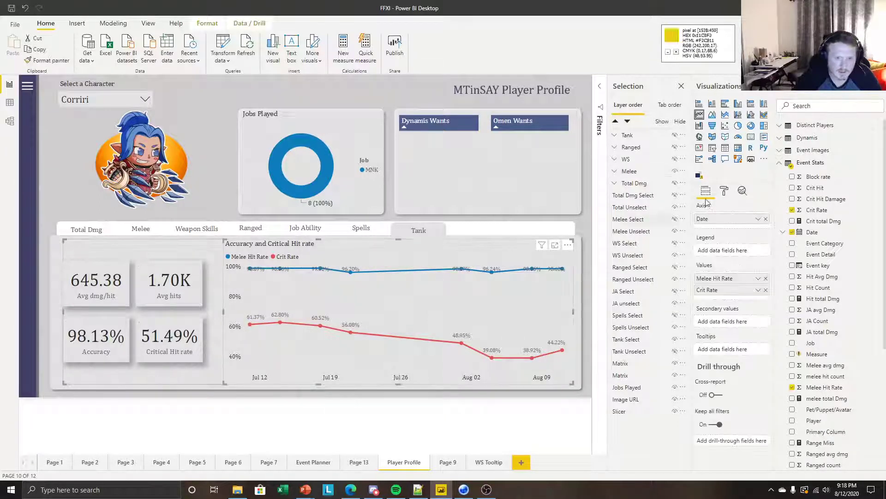
pyautogui.click(723, 191)
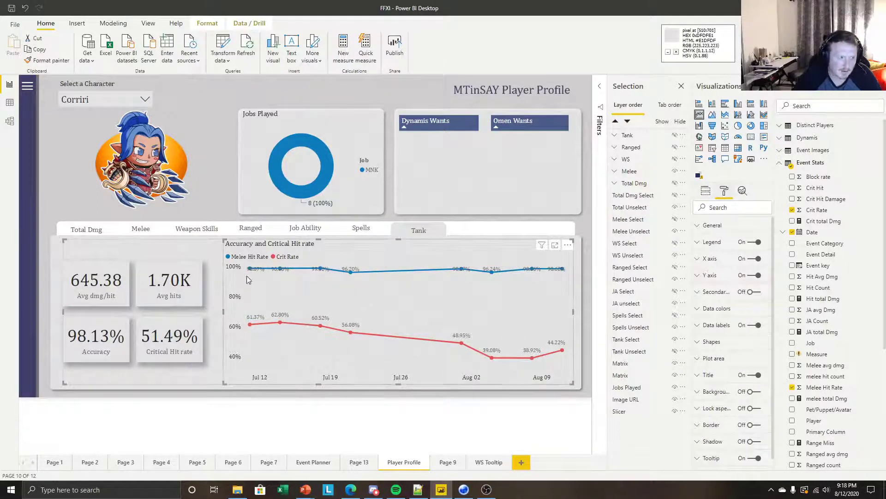
pyautogui.click(710, 276)
pyautogui.scroll(-2, 731, 325)
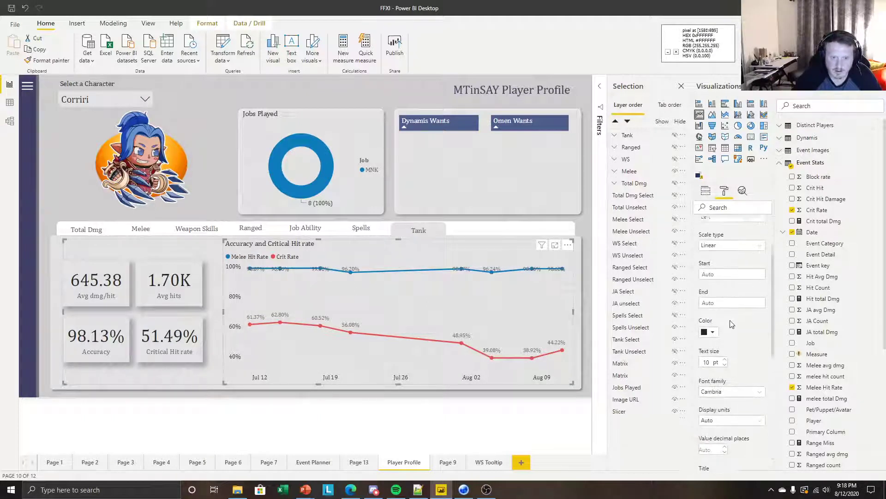
pyautogui.scroll(1, 731, 324)
pyautogui.click(703, 339)
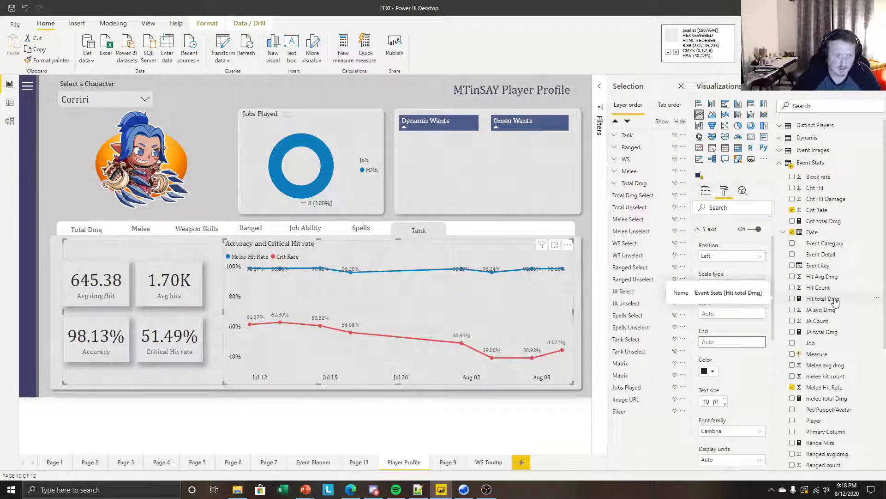
pyautogui.write('.1')
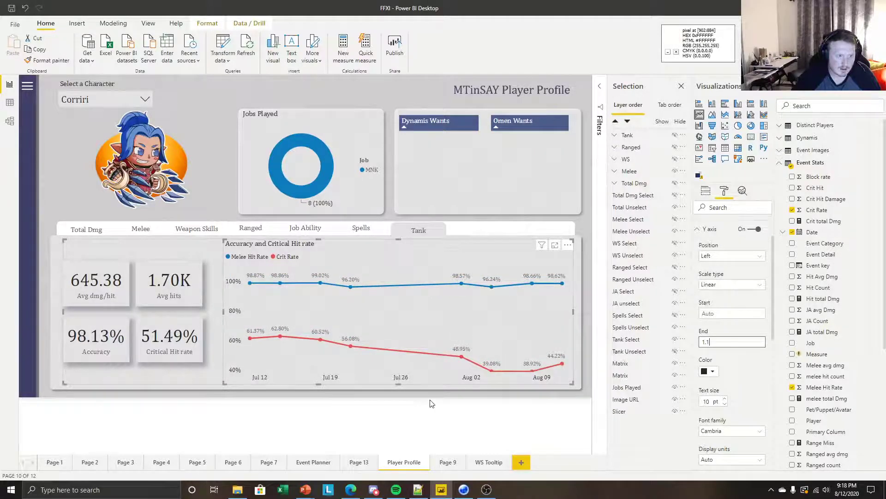
pyautogui.click(418, 410)
# Turn off the Y axis of the Accuracy and Critical Hit rate chart
pyautogui.click(390, 246)
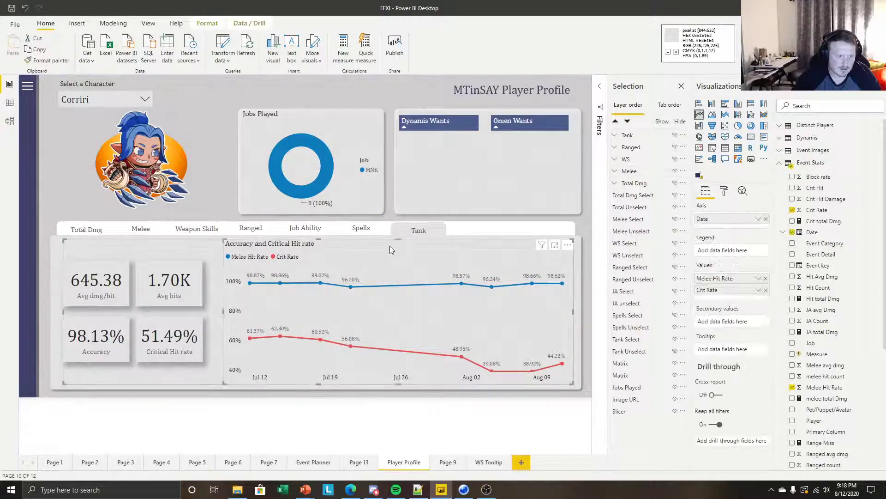
pyautogui.click(724, 190)
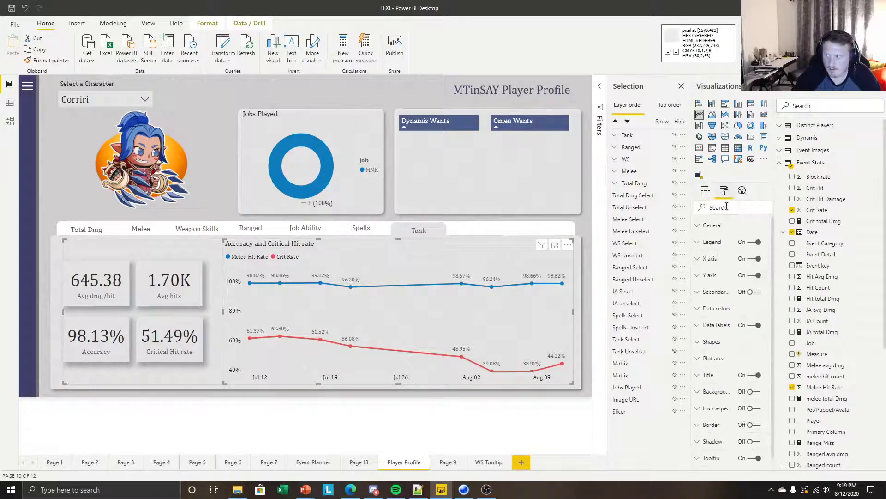
pyautogui.click(751, 276)
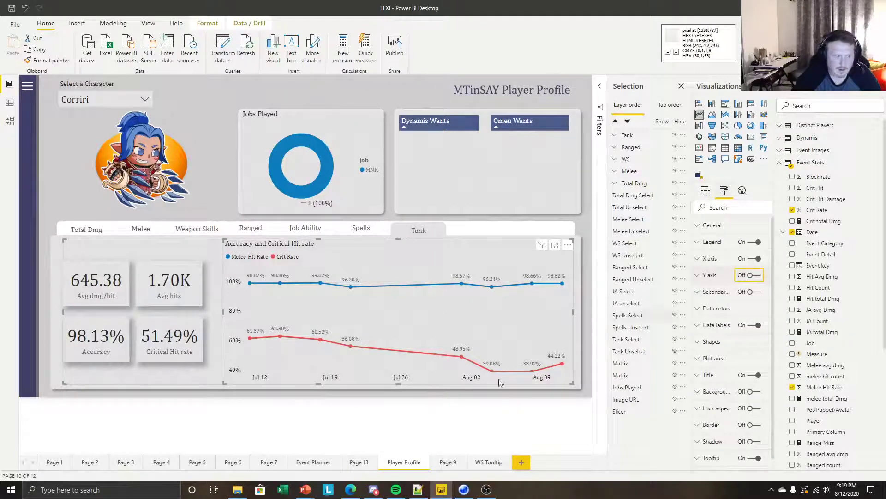
pyautogui.click(397, 413)
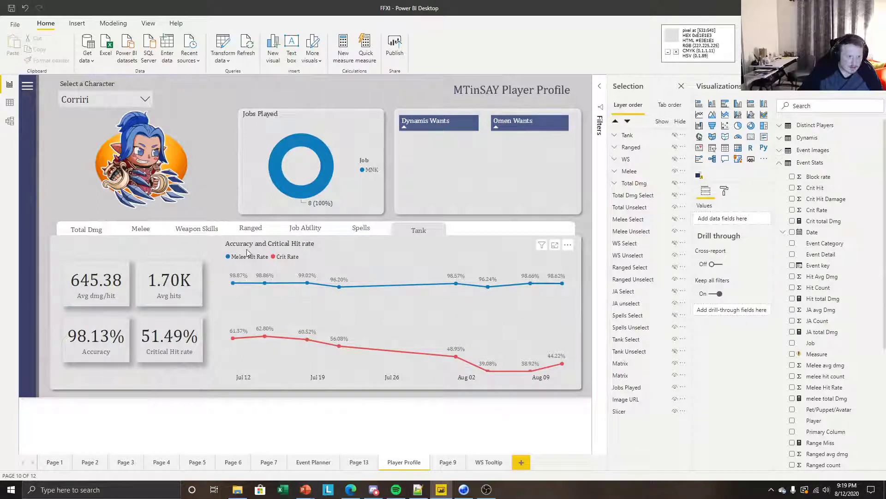
# Change the melee line chart's title text to "Melee Accuracy and Critical Hit rate"
pyautogui.click(297, 248)
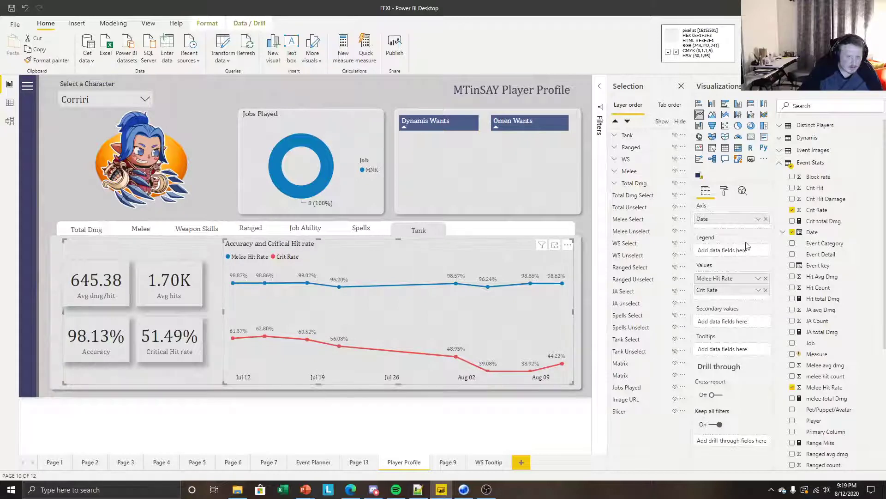
pyautogui.click(724, 192)
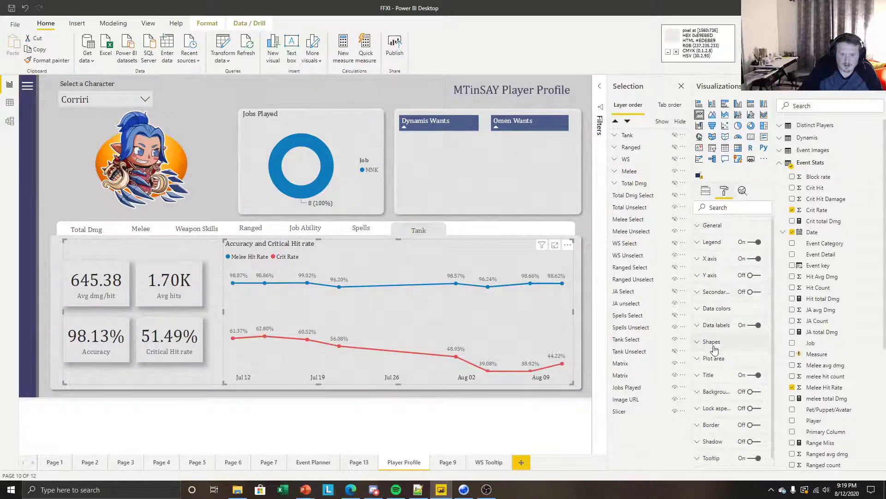
pyautogui.click(710, 380)
pyautogui.click(702, 403)
pyautogui.write('Me')
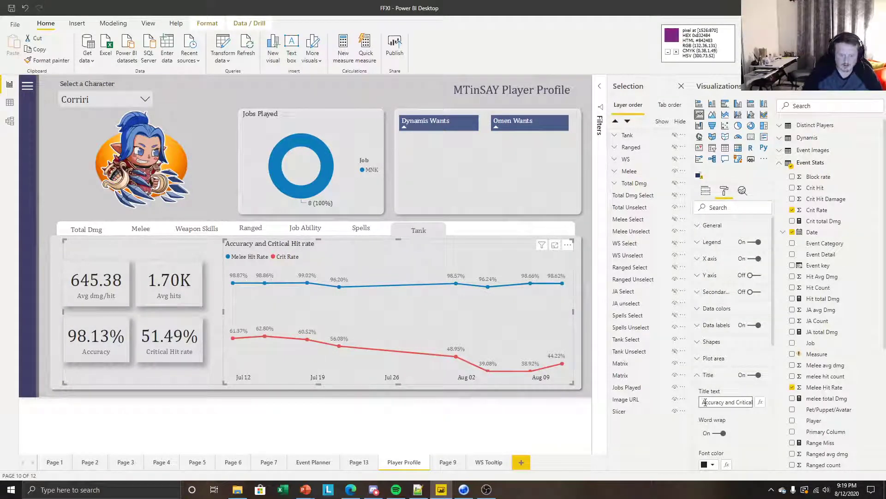
pyautogui.write('lee')
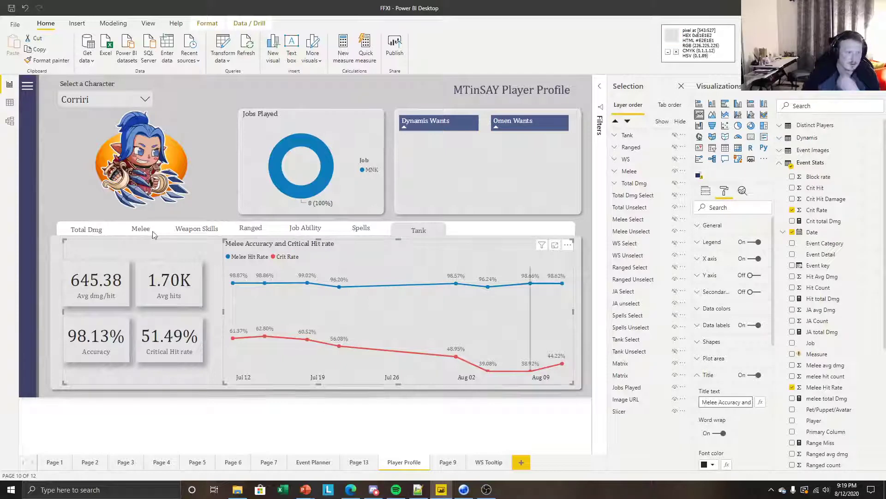
# Show the WS group in place of the Melee group and check the tooltips on its damage chart
pyautogui.click(675, 171)
pyautogui.click(675, 160)
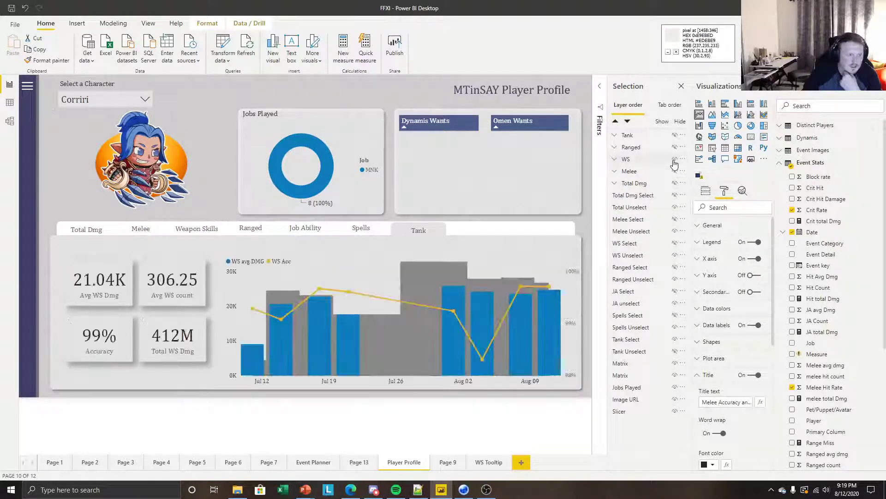
pyautogui.click(473, 415)
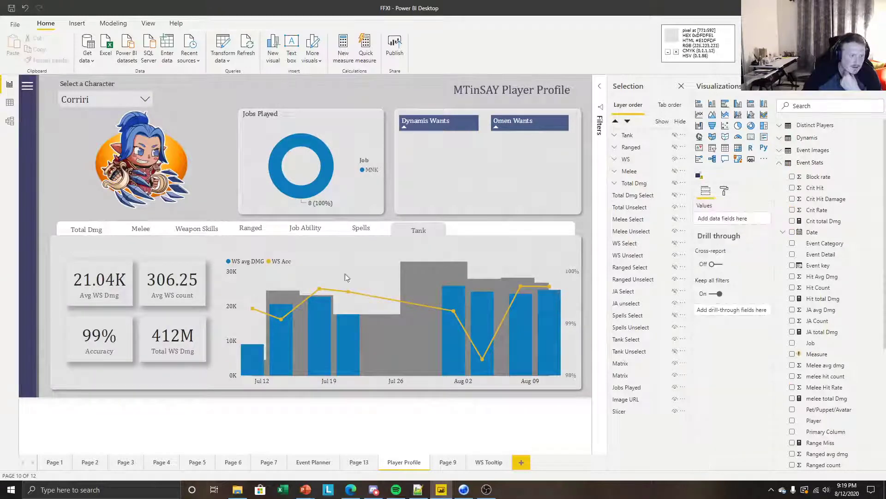
pyautogui.moveTo(456, 303)
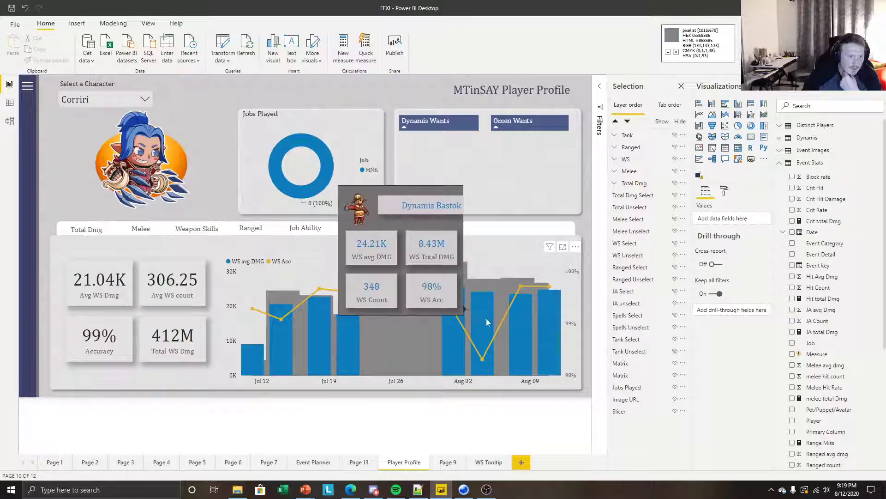
pyautogui.moveTo(550, 315)
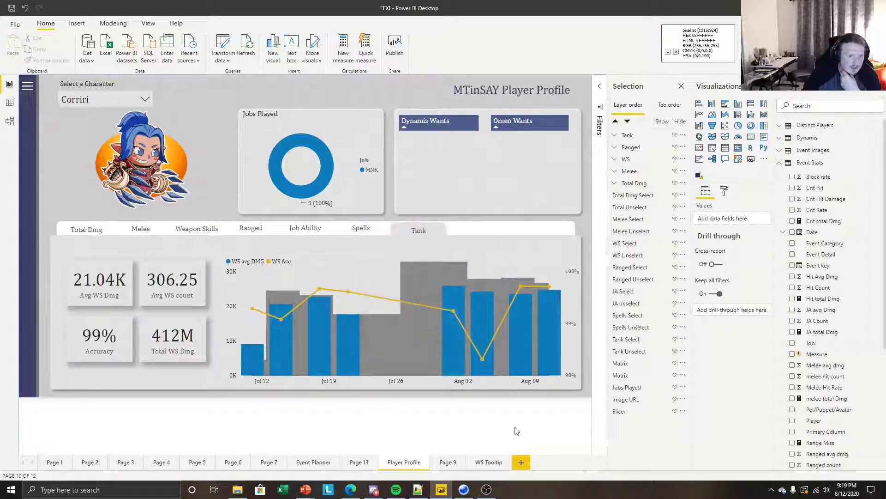
# Turn on the title for the WS avg DMG and WS Acc chart and extend the chart's upper edge slightly upward
pyautogui.click(536, 263)
pyautogui.click(536, 259)
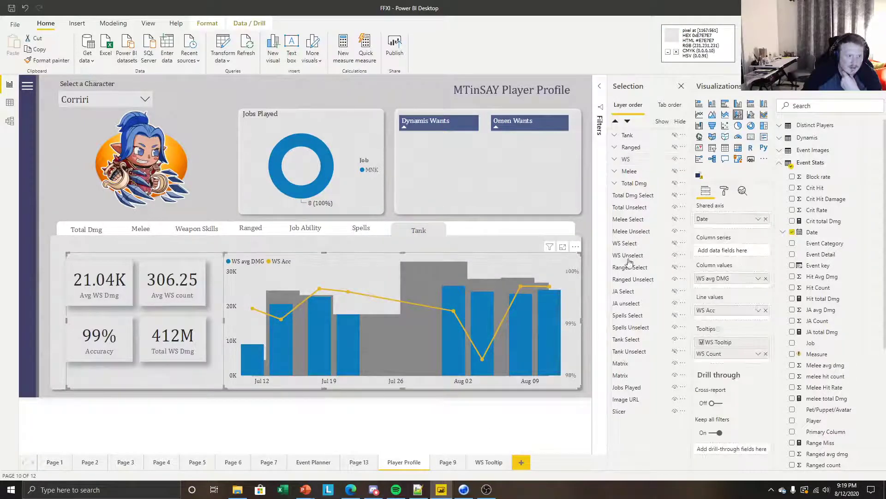
pyautogui.click(724, 190)
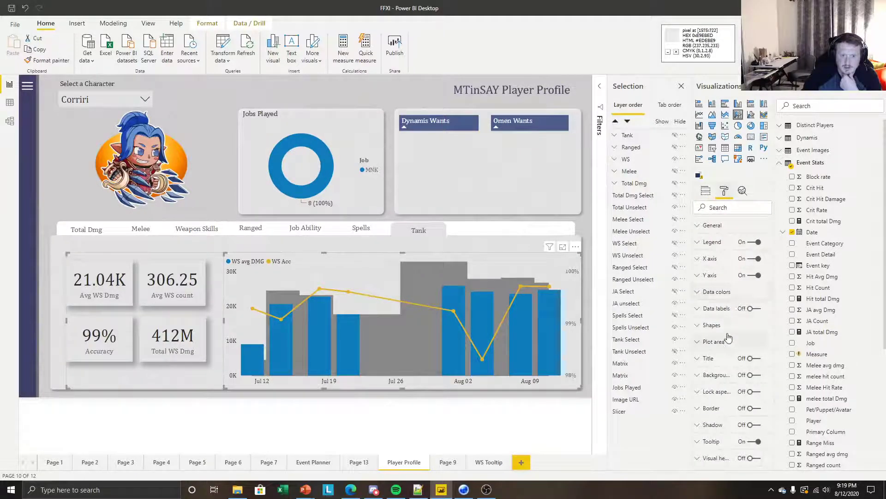
pyautogui.click(751, 360)
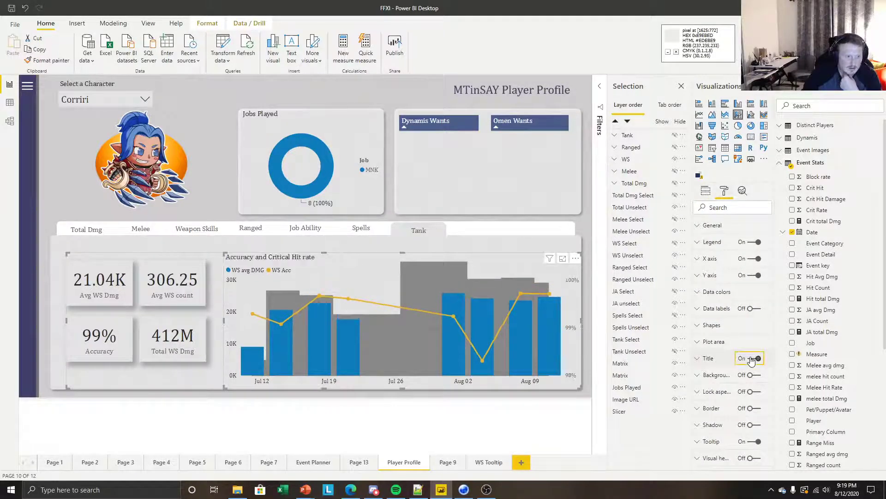
pyautogui.click(751, 360)
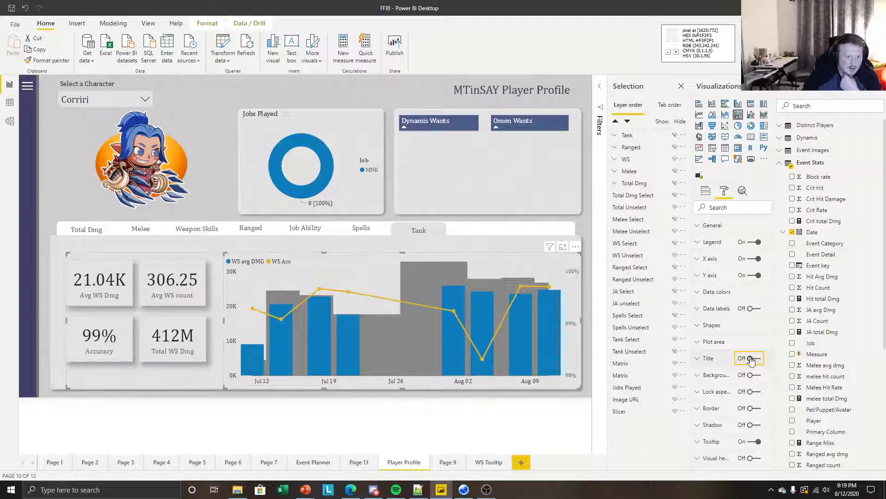
pyautogui.click(751, 359)
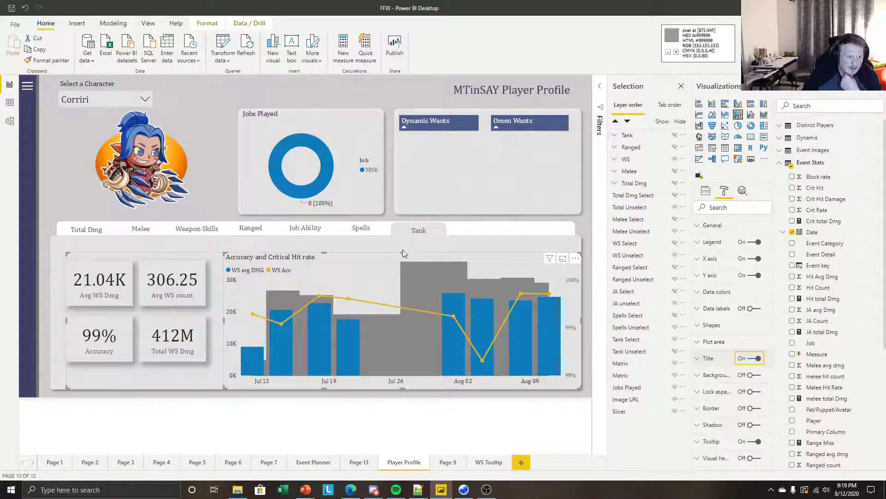
pyautogui.moveTo(403, 249); pyautogui.dragTo(408, 243)
pyautogui.click(404, 412)
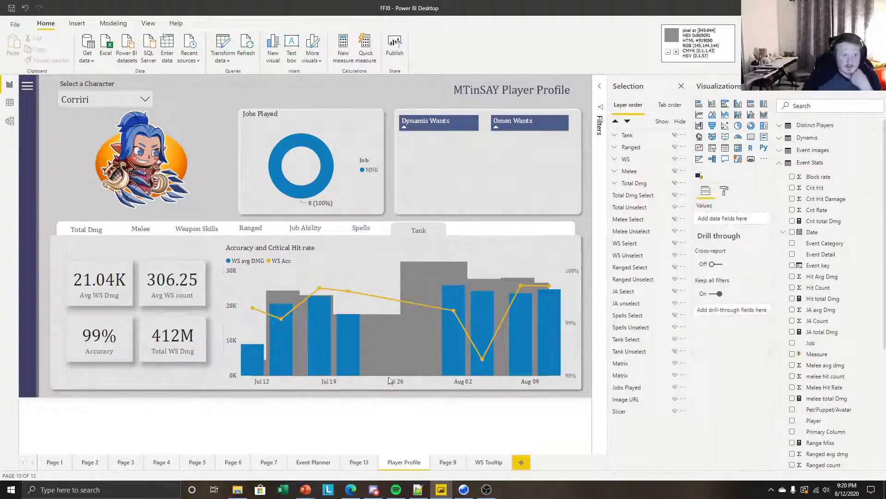
# Change the WS chart's title text to "Weapon Skill Damage and Accuracy"
pyautogui.click(353, 254)
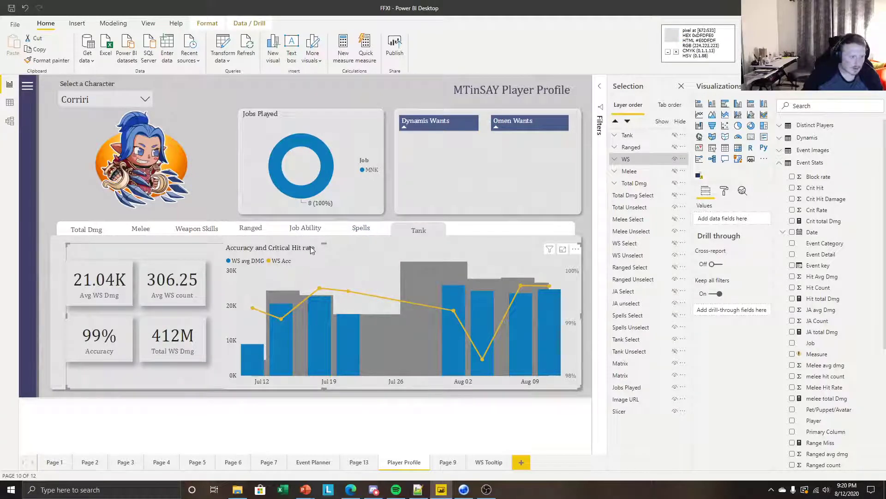
pyautogui.click(347, 254)
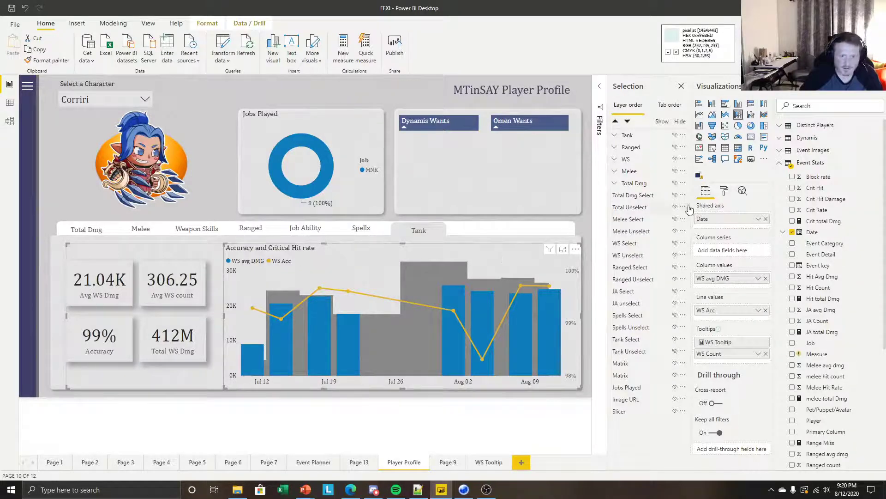
pyautogui.click(724, 191)
pyautogui.click(723, 357)
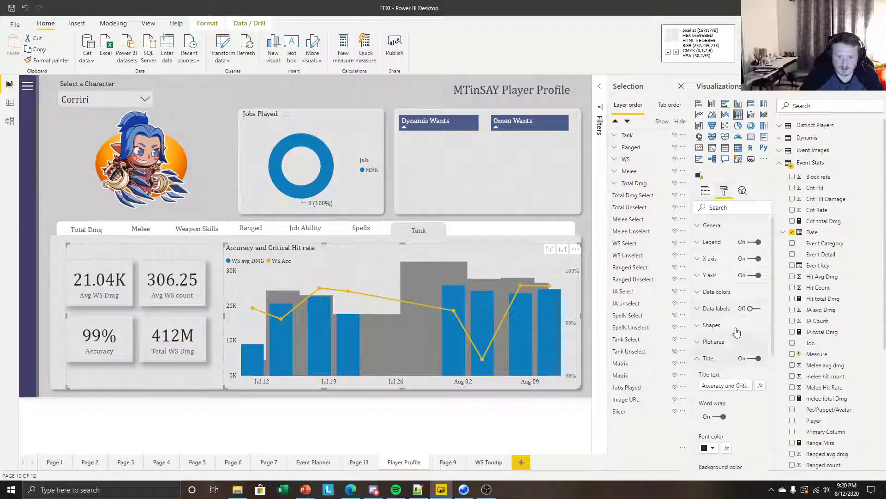
pyautogui.scroll(-3, 723, 351)
pyautogui.tripleClick(724, 247)
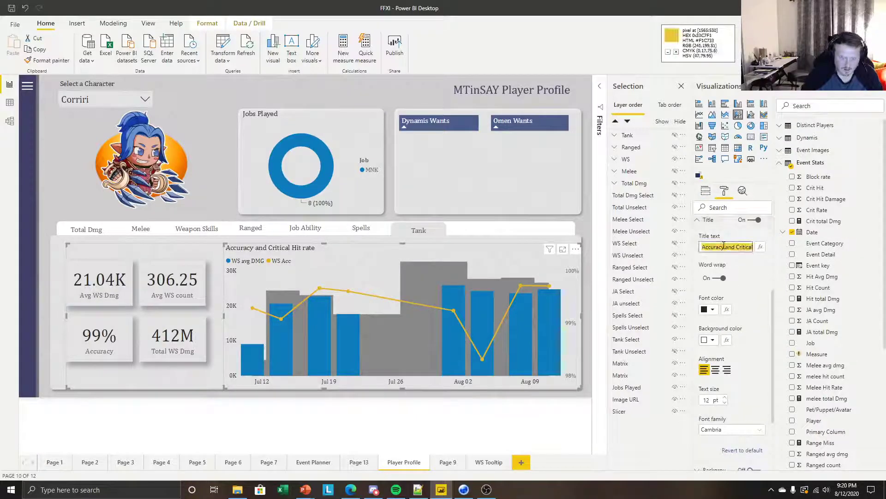
pyautogui.write('Weap')
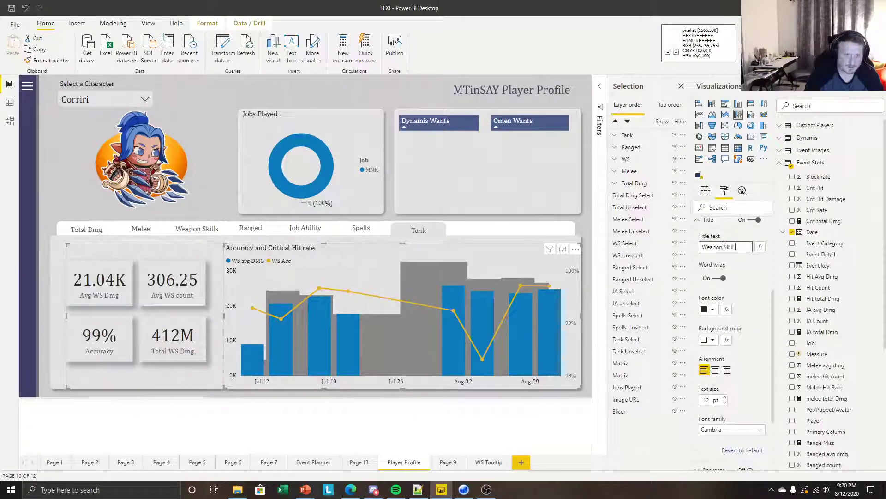
pyautogui.write('on Skill')
pyautogui.press('Return')
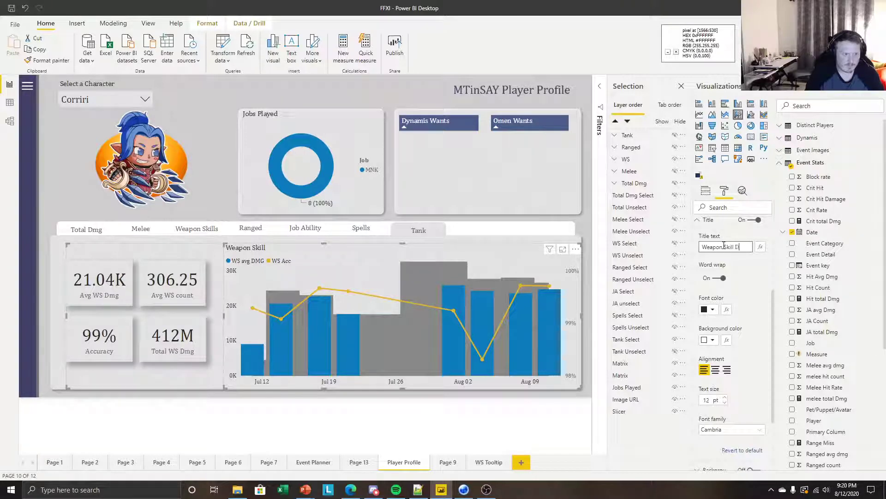
pyautogui.write('e and Accura')
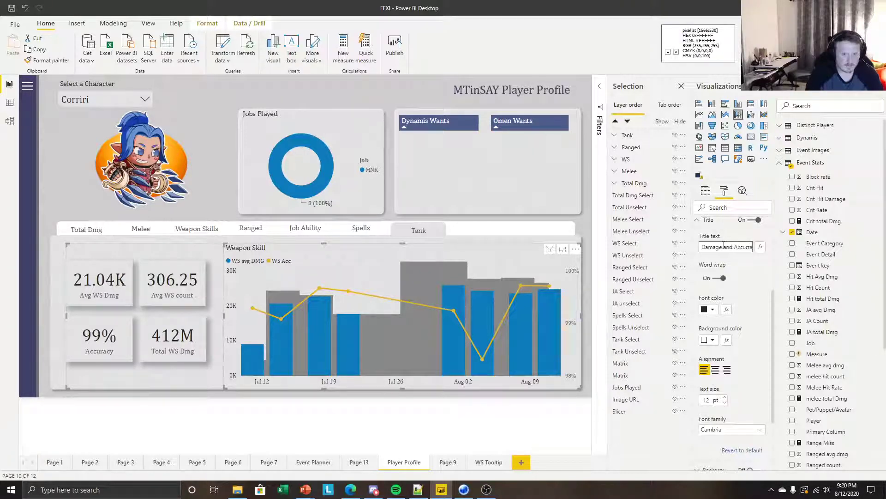
pyautogui.write('cyacy')
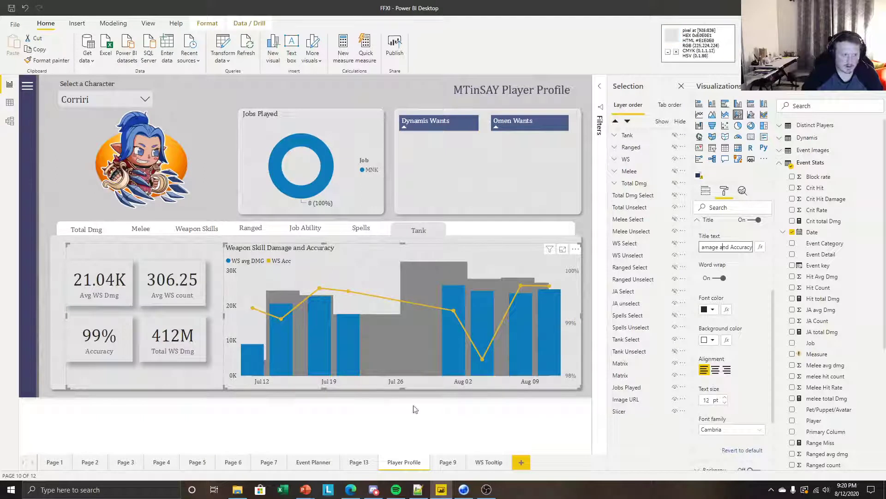
# Check the tooltips on the weapon skill chart and toggle the WS group's visibility off and back on
pyautogui.click(303, 389)
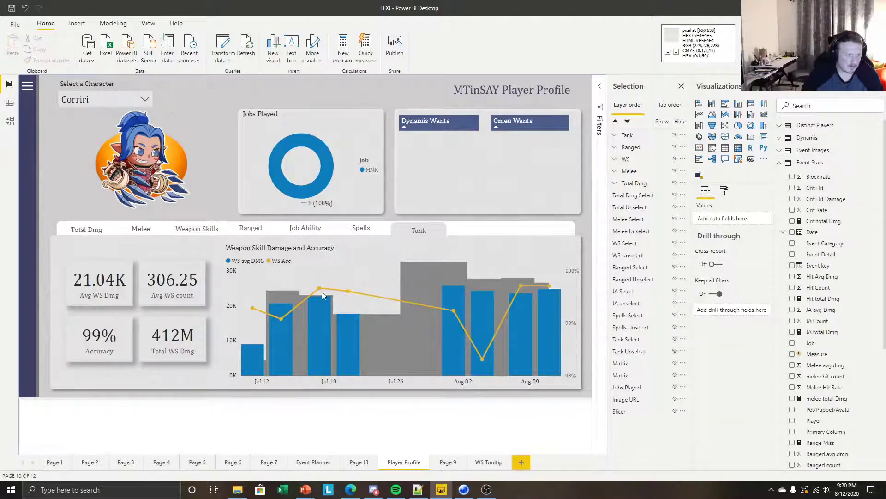
pyautogui.moveTo(445, 321)
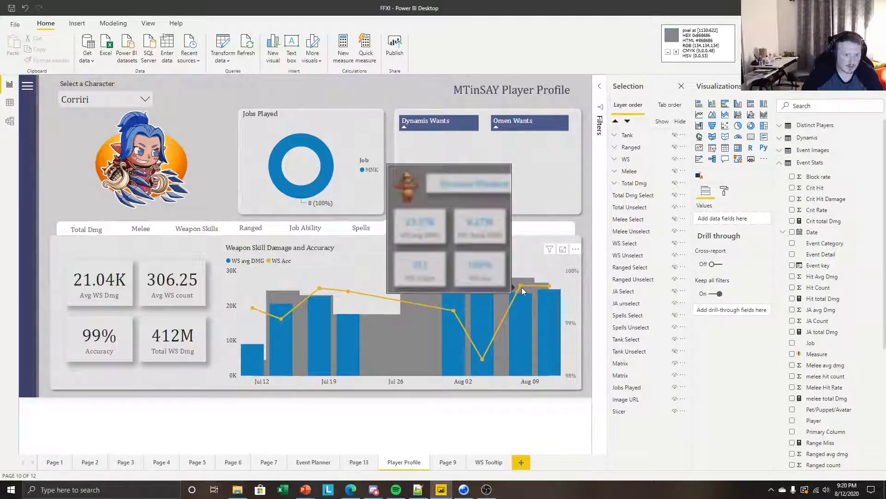
pyautogui.click(675, 159)
pyautogui.click(675, 159)
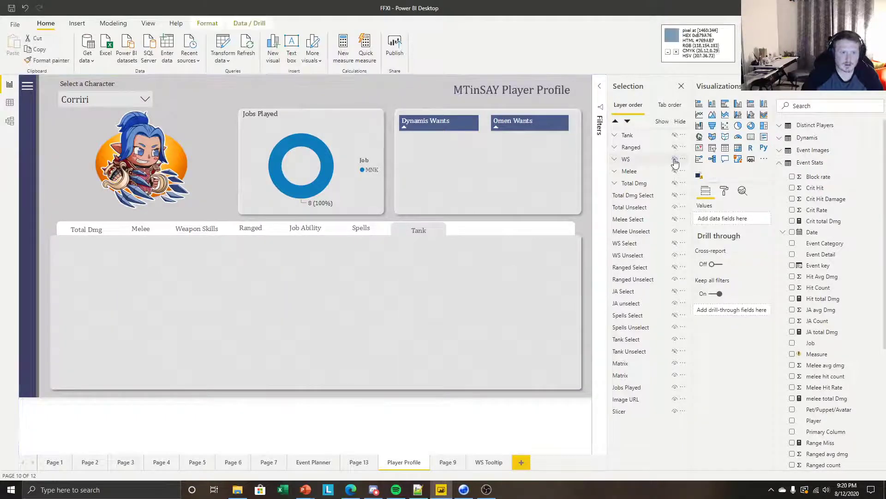
# Turn on data labels for the Weapon Skill Damage and Accuracy chart
pyautogui.click(440, 251)
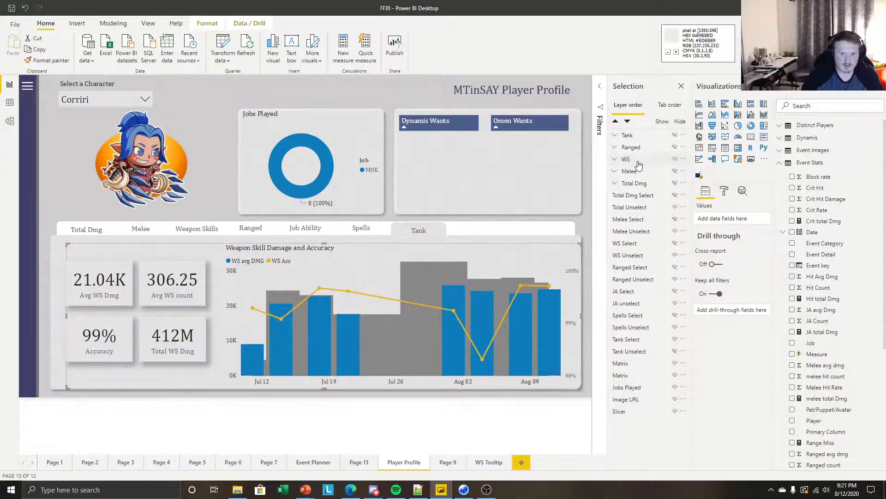
pyautogui.click(481, 264)
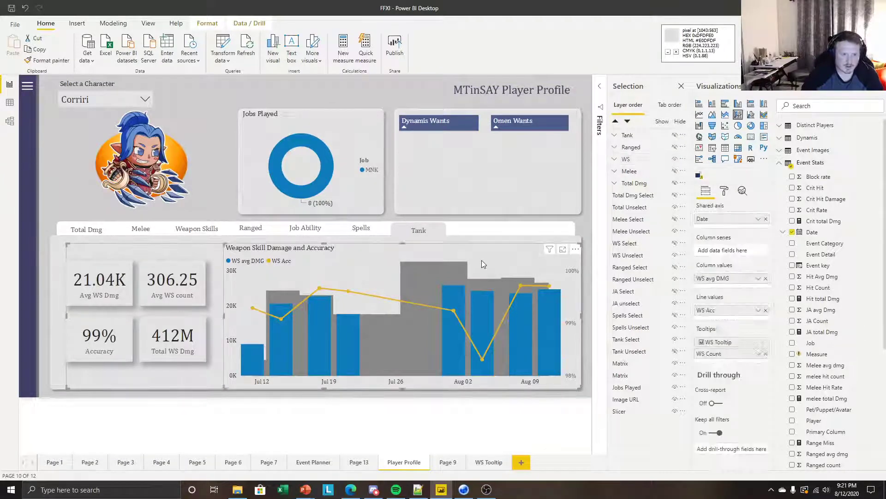
pyautogui.click(724, 191)
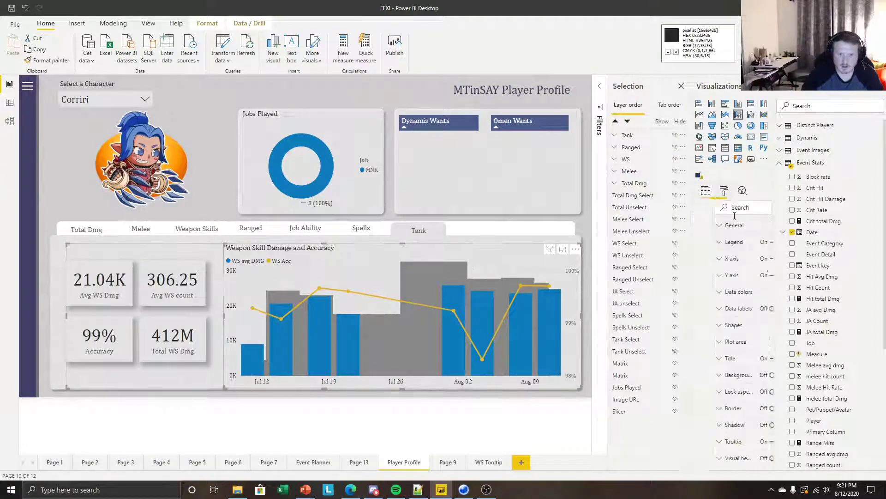
pyautogui.click(725, 309)
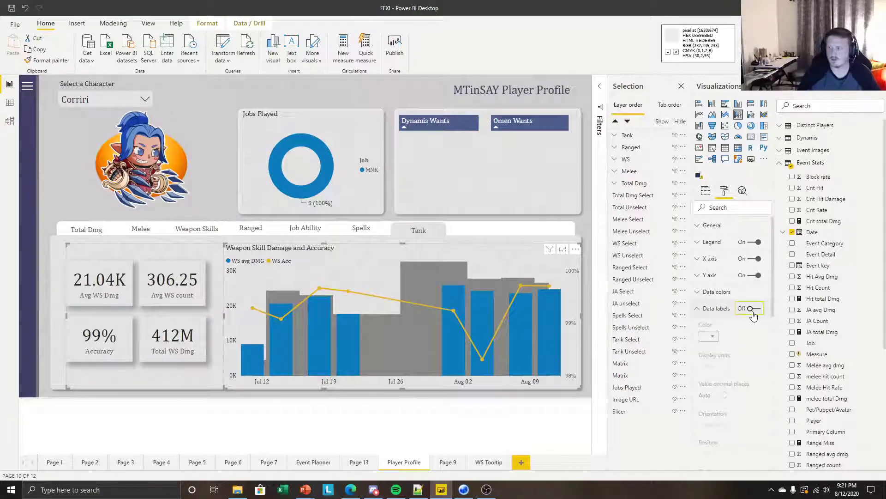
pyautogui.click(751, 312)
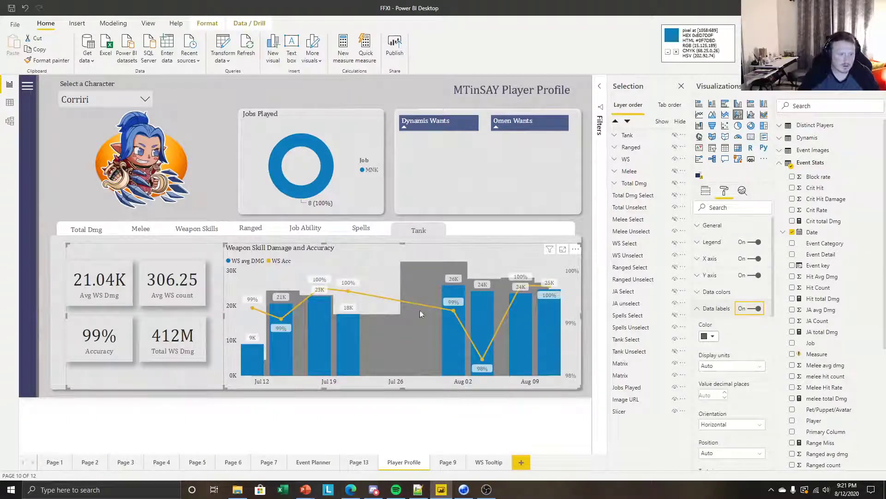
# Try the Inside end position for the weapon skill chart's data labels, then set it to Inside base
pyautogui.scroll(-2, 749, 330)
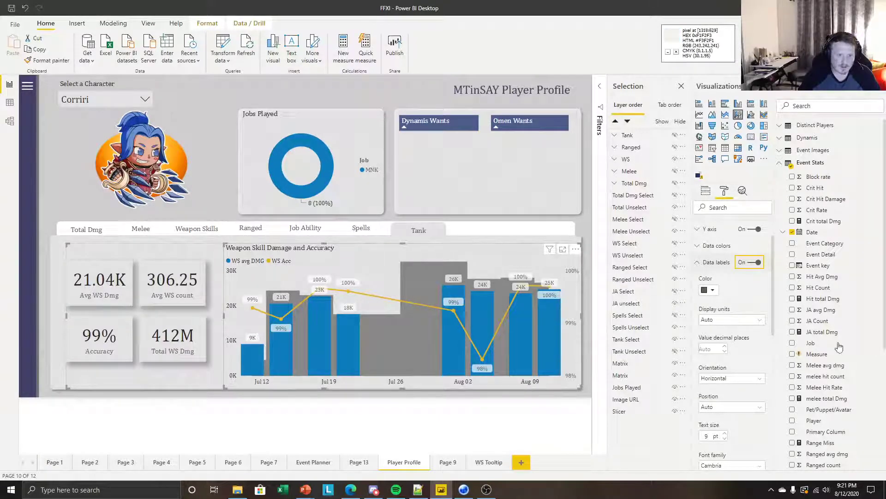
pyautogui.scroll(-5, 756, 350)
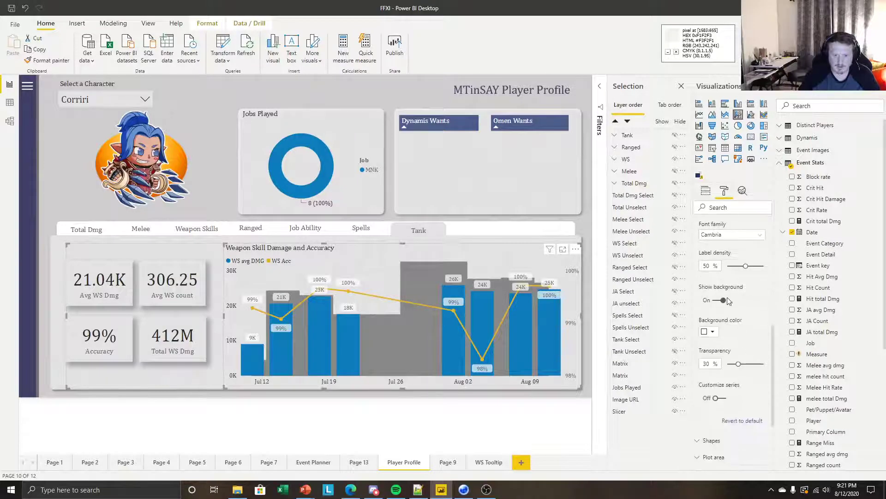
pyautogui.scroll(3, 741, 304)
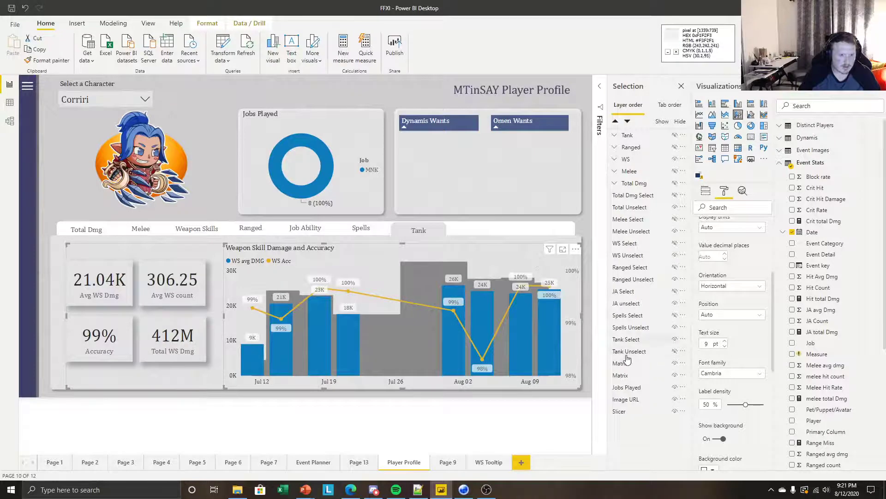
pyautogui.click(738, 315)
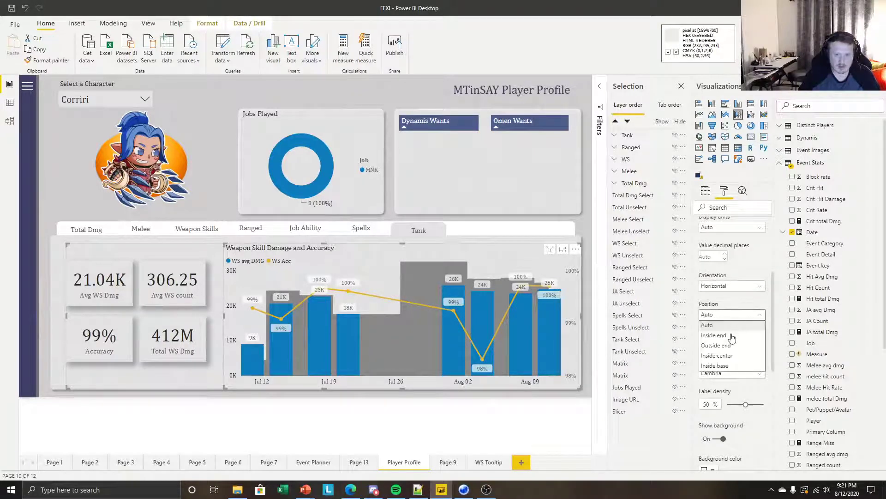
pyautogui.click(728, 336)
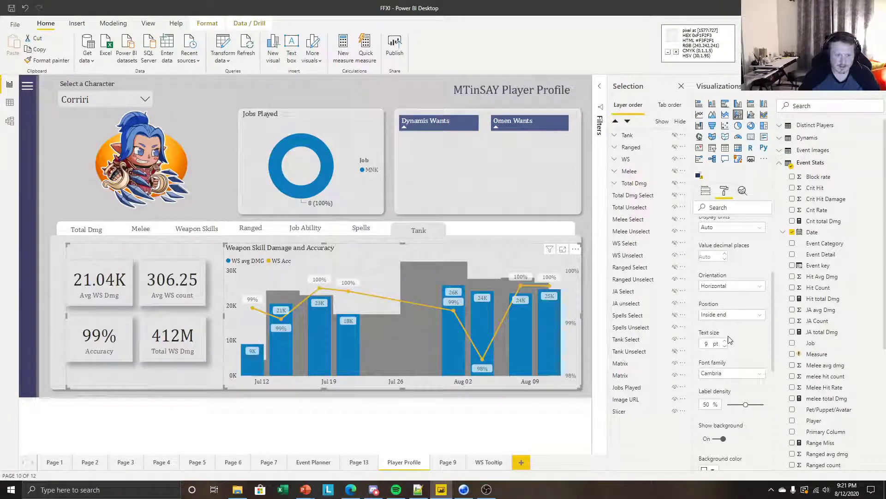
pyautogui.click(733, 319)
pyautogui.click(723, 363)
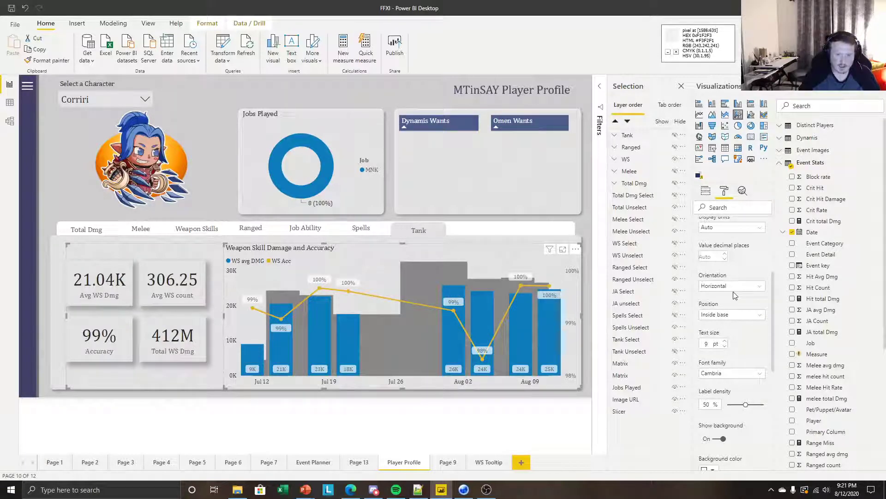
# Enable per-series customization of the data labels and set the WS Acc labels' position to Above
pyautogui.scroll(-3, 735, 296)
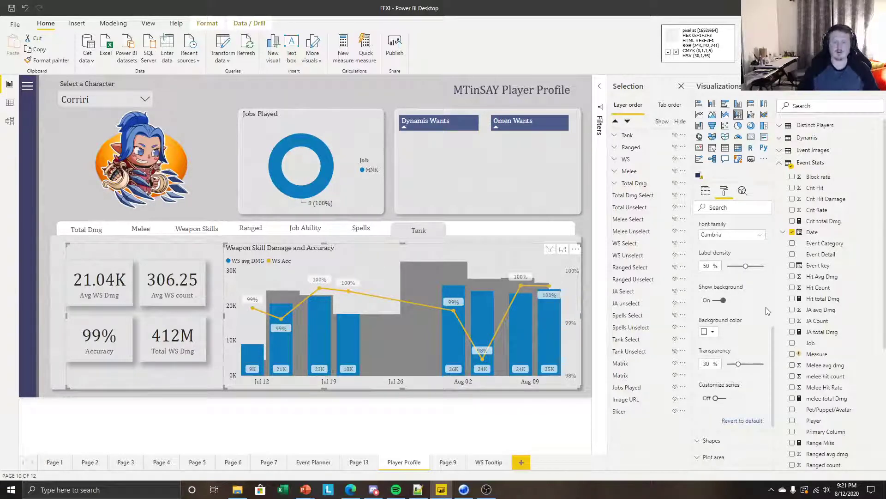
pyautogui.scroll(-1, 739, 357)
pyautogui.scroll(-1, 747, 355)
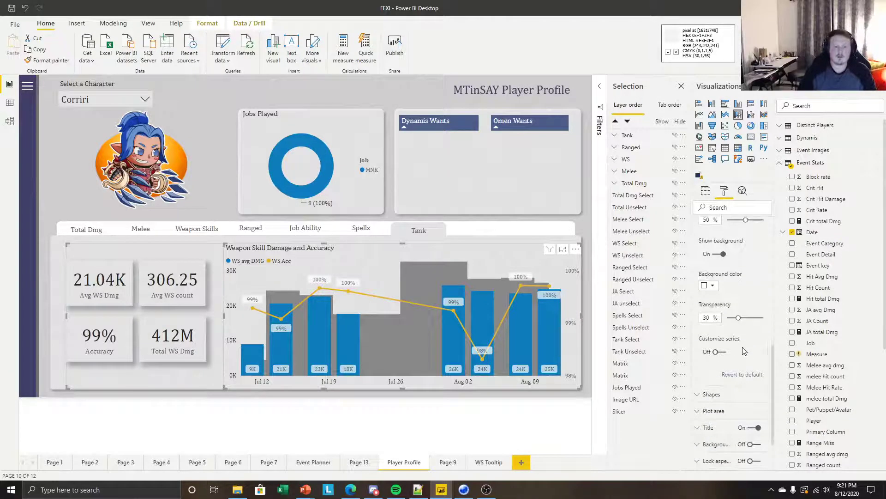
pyautogui.click(718, 352)
pyautogui.scroll(-2, 723, 332)
pyautogui.click(732, 300)
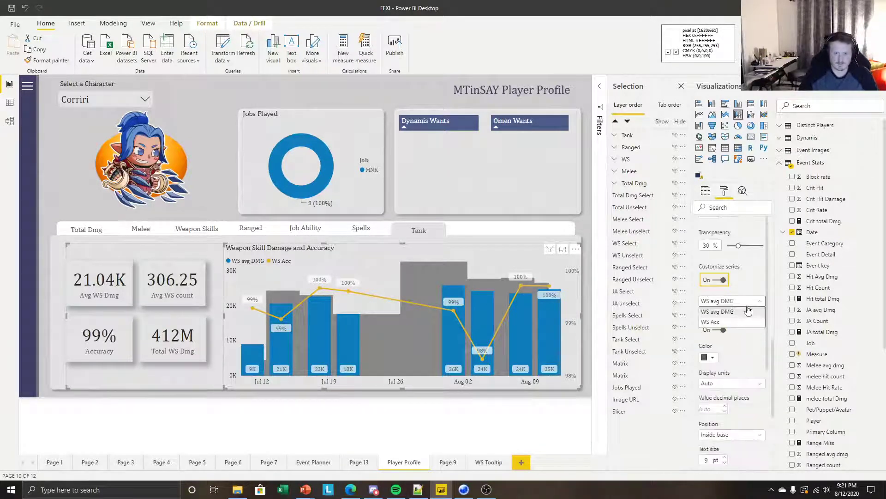
pyautogui.click(731, 322)
pyautogui.scroll(-2, 731, 326)
pyautogui.click(729, 343)
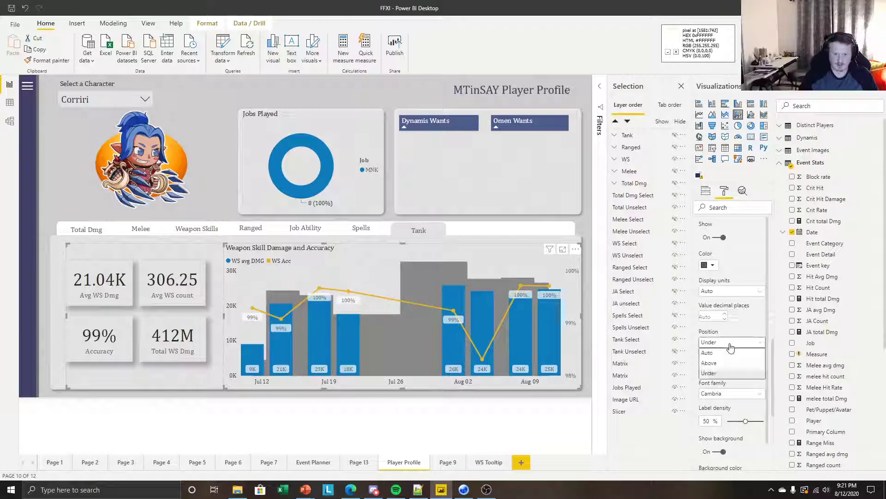
pyautogui.click(723, 363)
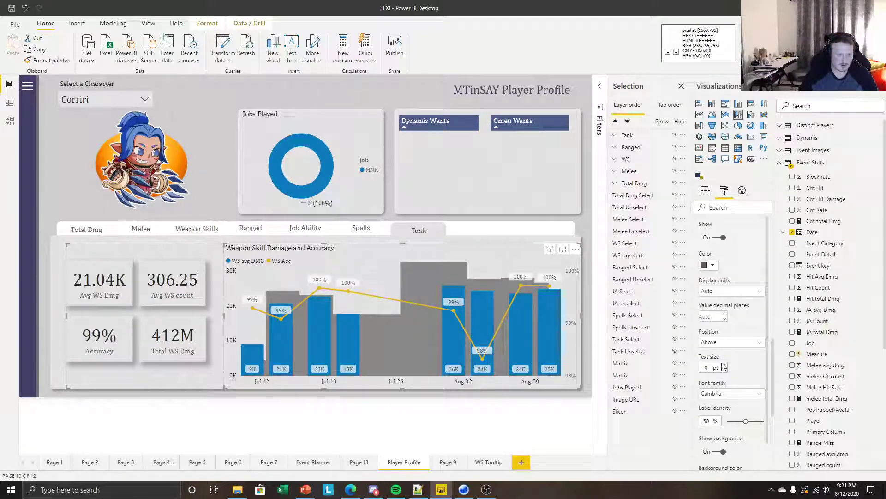
# Turn off the background of the WS avg DMG data labels and set their color to white
pyautogui.scroll(3, 743, 312)
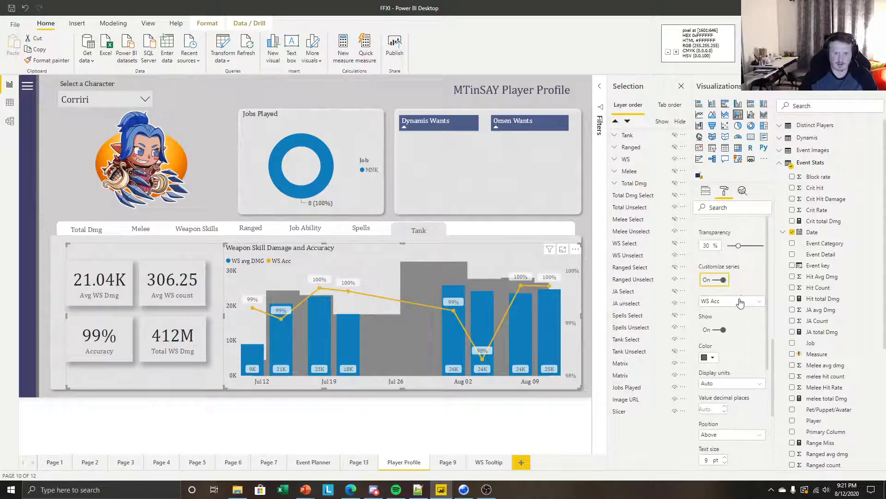
pyautogui.click(740, 302)
pyautogui.click(733, 314)
pyautogui.scroll(-3, 737, 402)
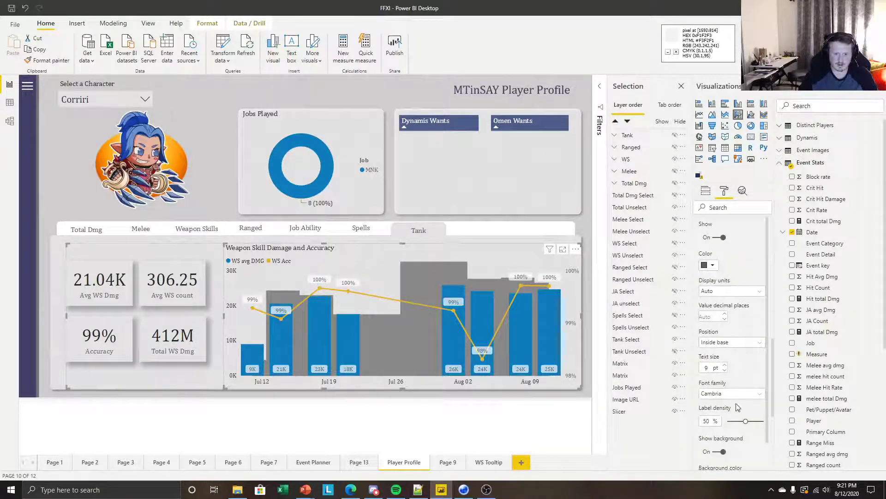
pyautogui.scroll(-1, 741, 416)
pyautogui.click(723, 412)
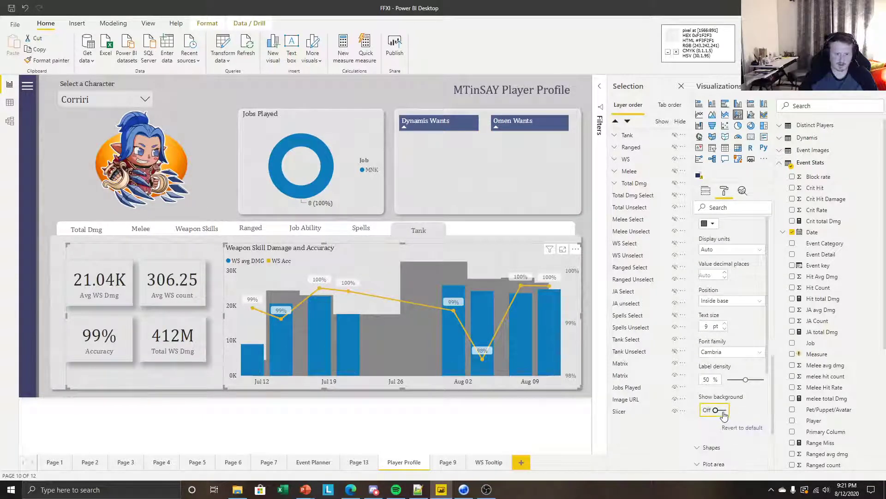
pyautogui.scroll(1, 724, 372)
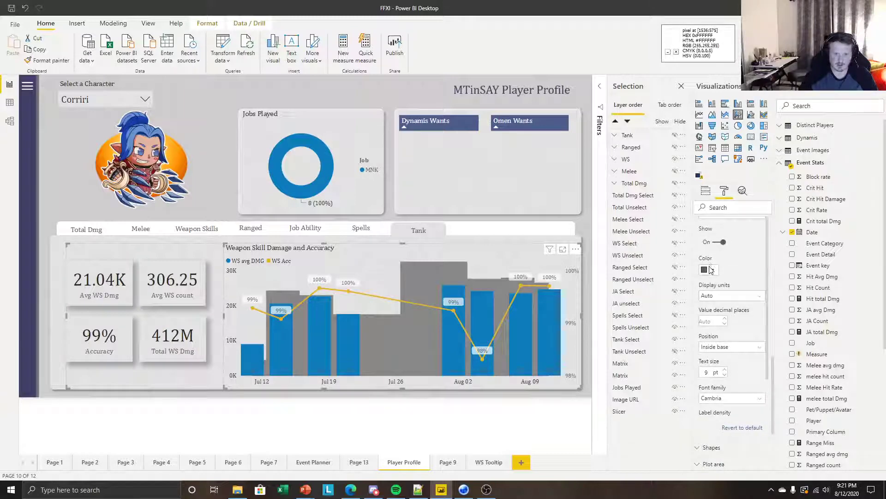
pyautogui.click(711, 272)
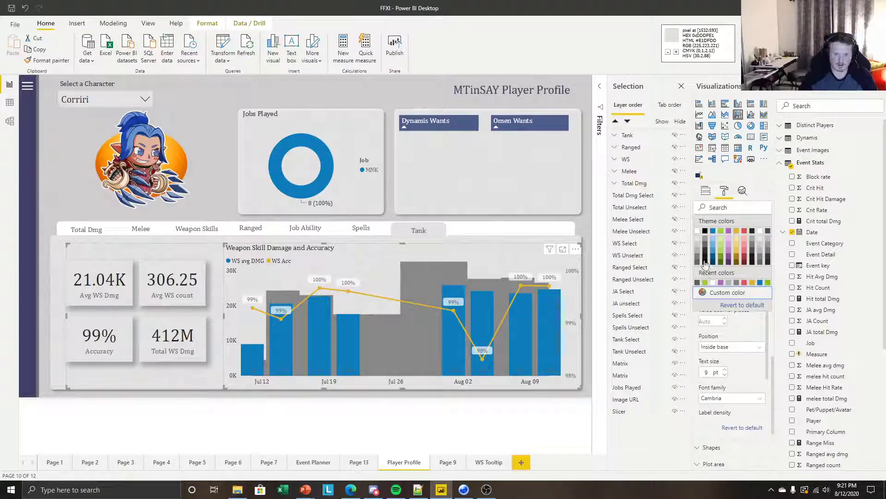
pyautogui.click(698, 231)
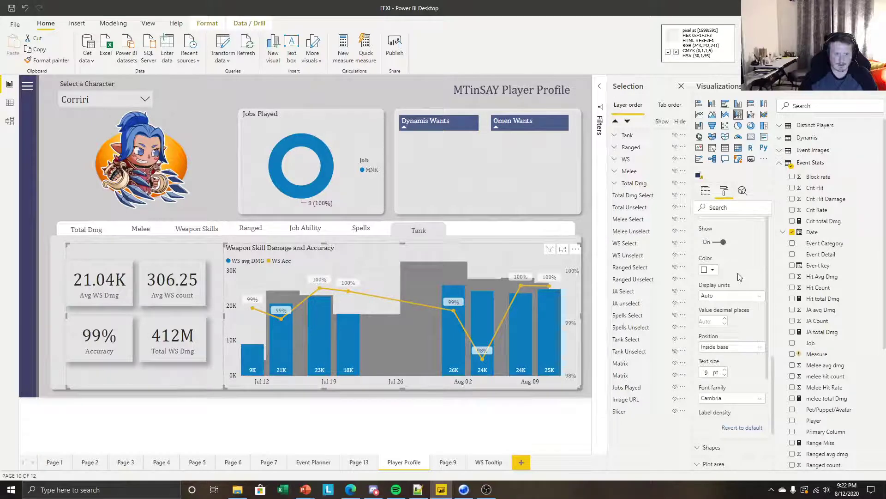
# Give the WS Acc data labels a golden yellow background with 0% transparency
pyautogui.scroll(-1, 741, 276)
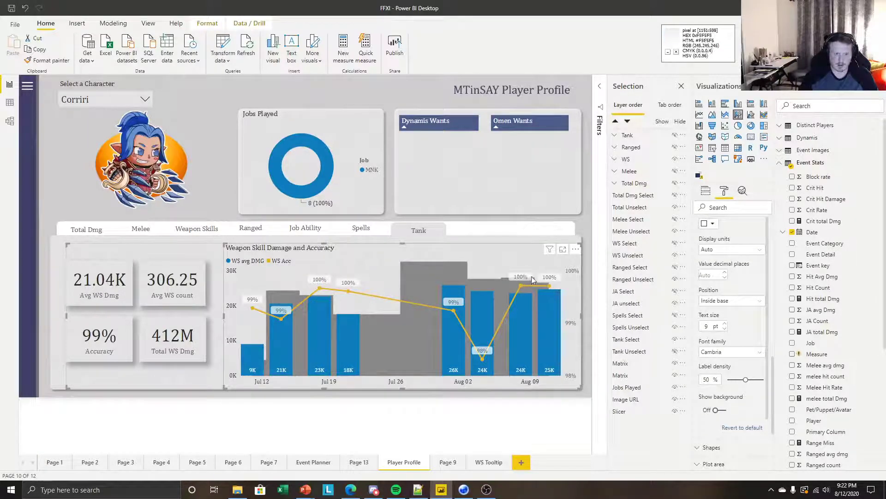
pyautogui.scroll(-2, 754, 284)
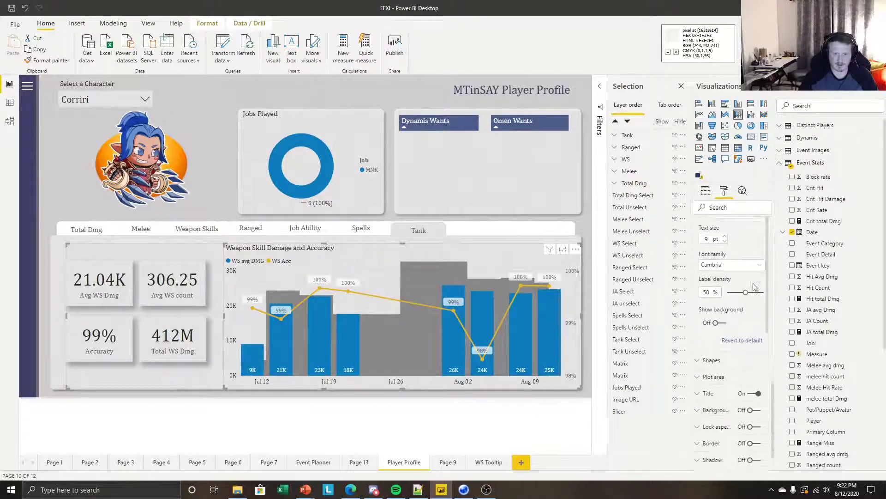
pyautogui.scroll(2, 754, 288)
pyautogui.scroll(3, 753, 287)
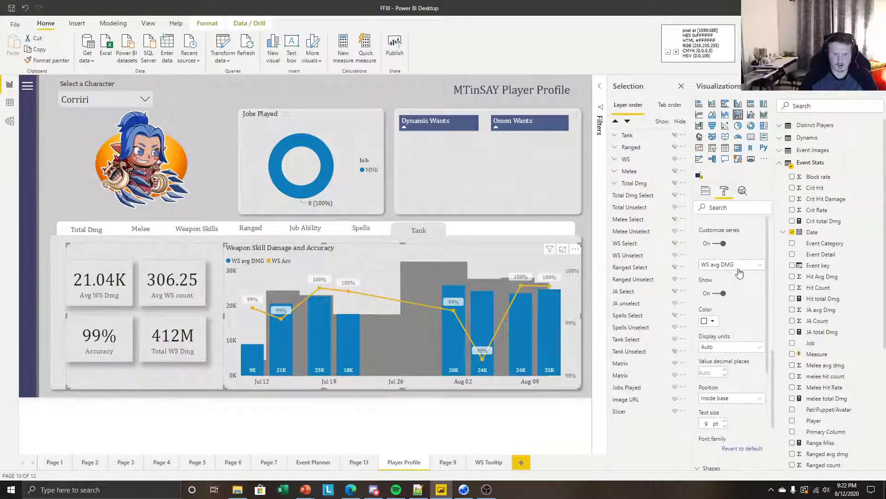
pyautogui.click(738, 265)
pyautogui.click(730, 286)
pyautogui.scroll(-3, 729, 332)
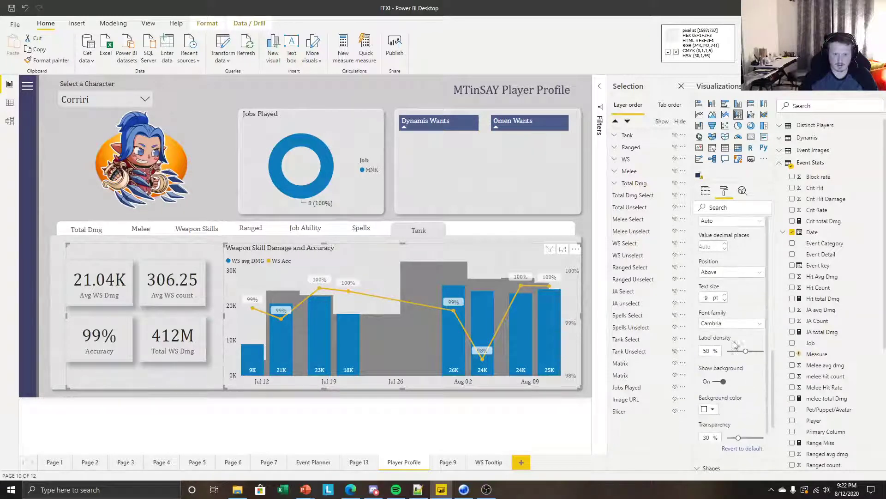
pyautogui.scroll(-2, 739, 375)
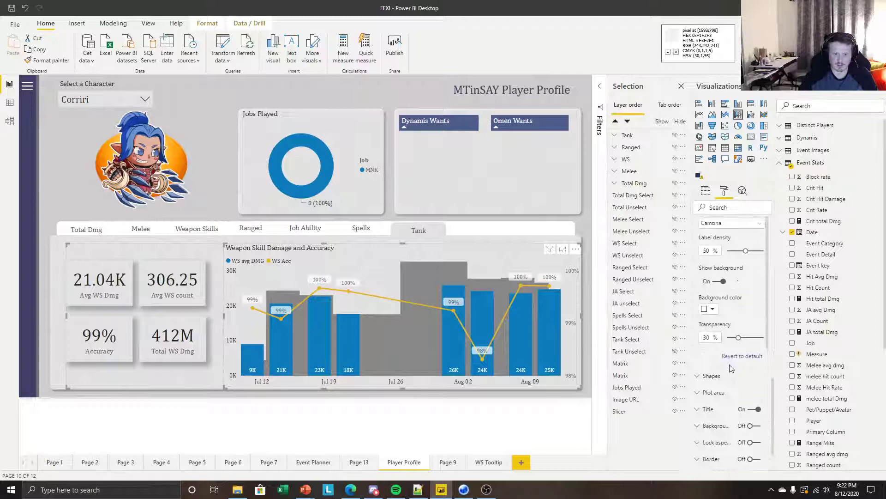
pyautogui.click(709, 309)
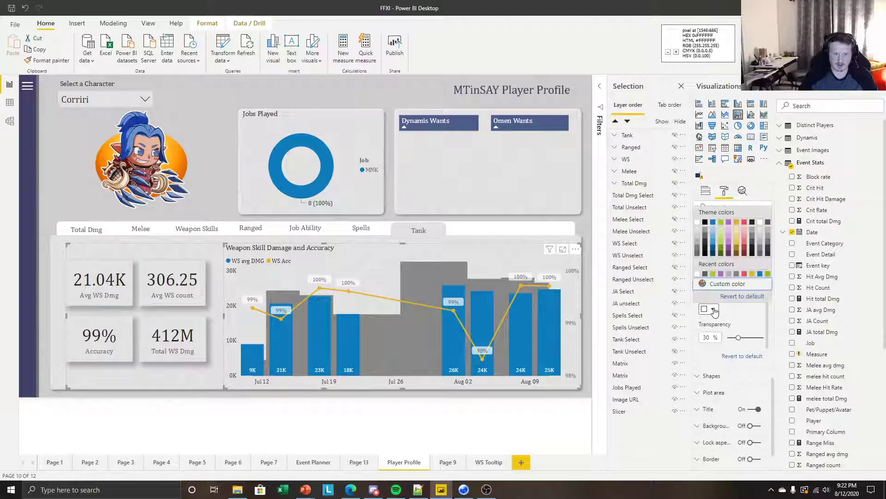
pyautogui.click(736, 223)
pyautogui.moveTo(738, 338); pyautogui.dragTo(728, 337)
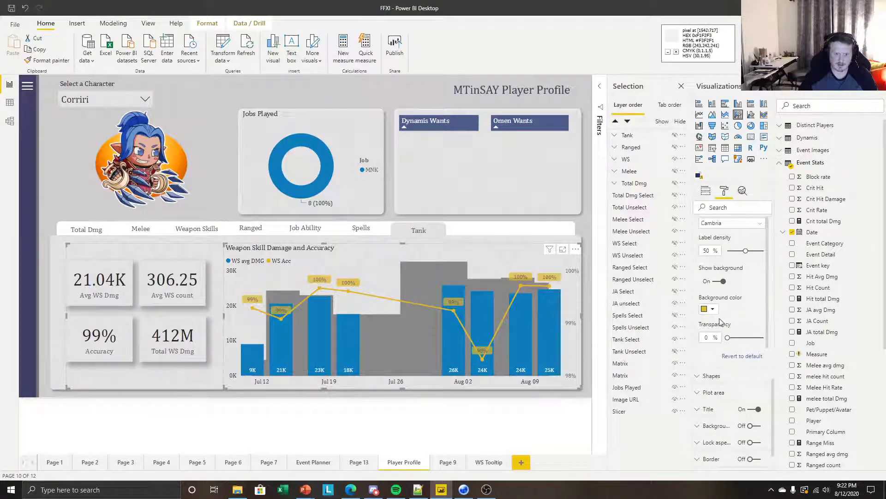
# Set the WS Acc data labels' text color to white
pyautogui.scroll(3, 725, 282)
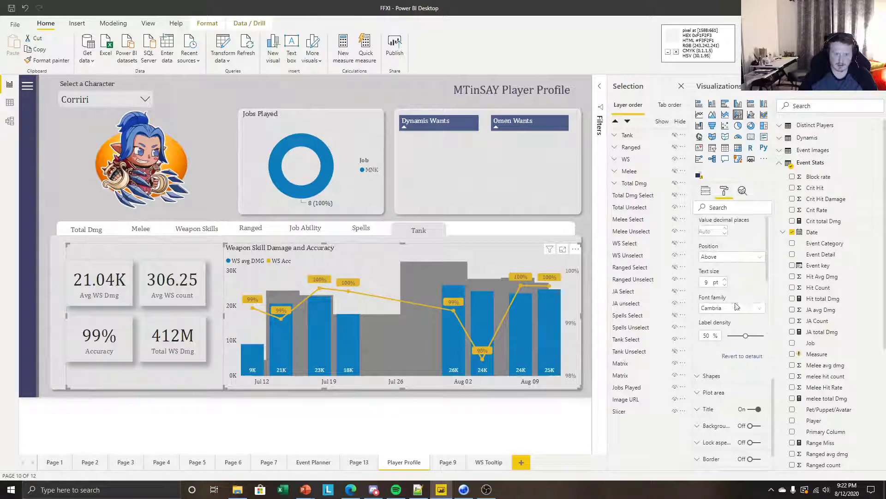
pyautogui.click(711, 229)
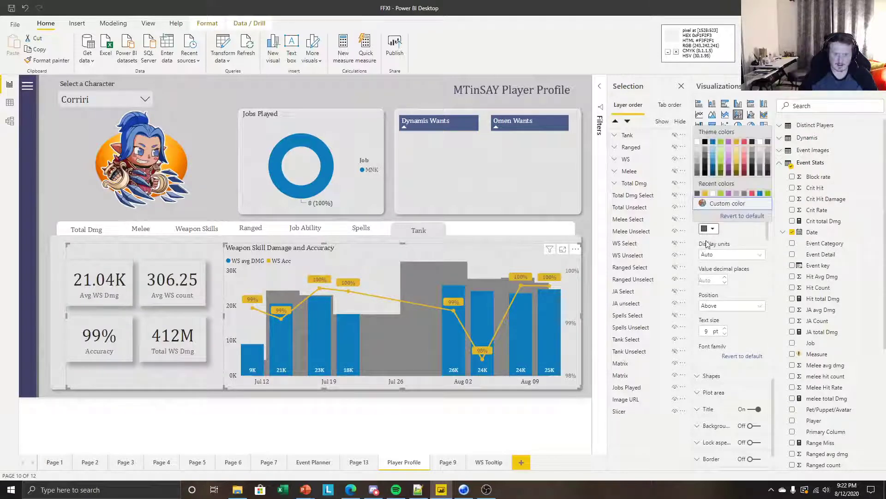
pyautogui.click(697, 142)
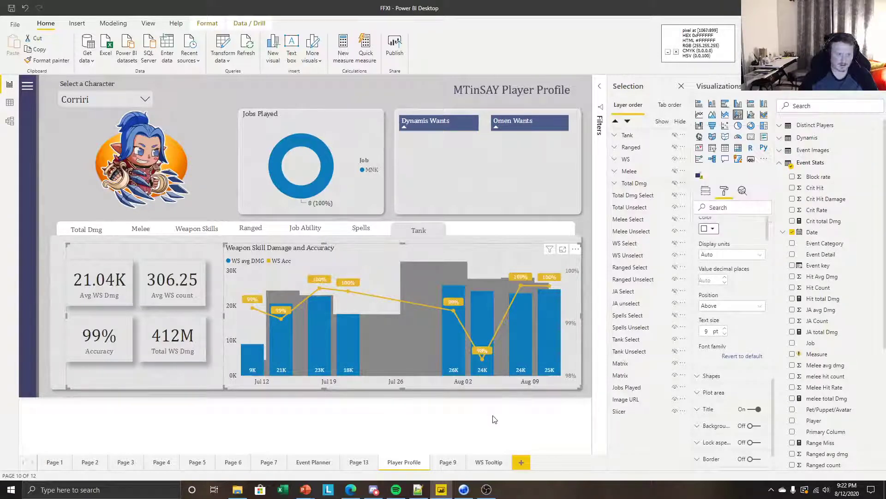
pyautogui.click(499, 407)
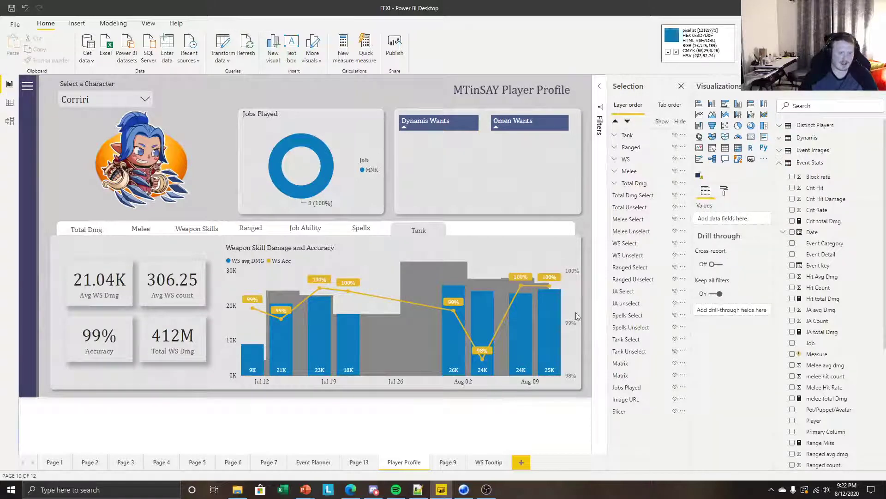
pyautogui.click(528, 262)
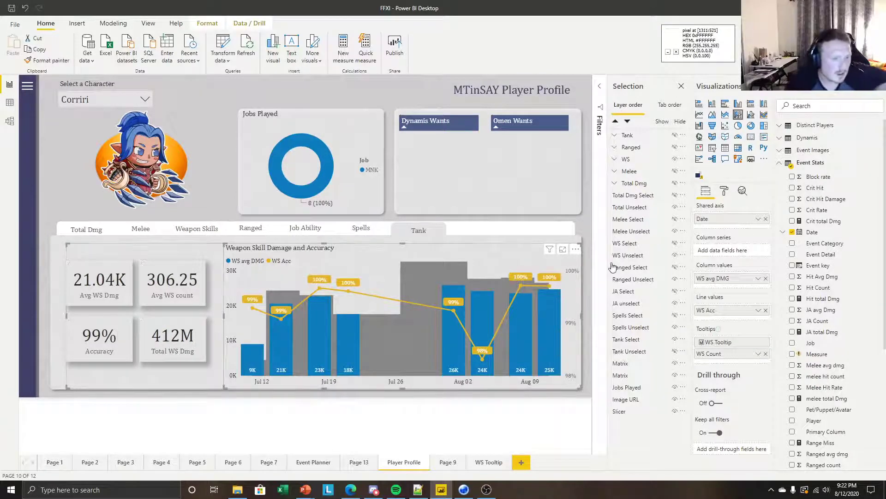
pyautogui.click(723, 193)
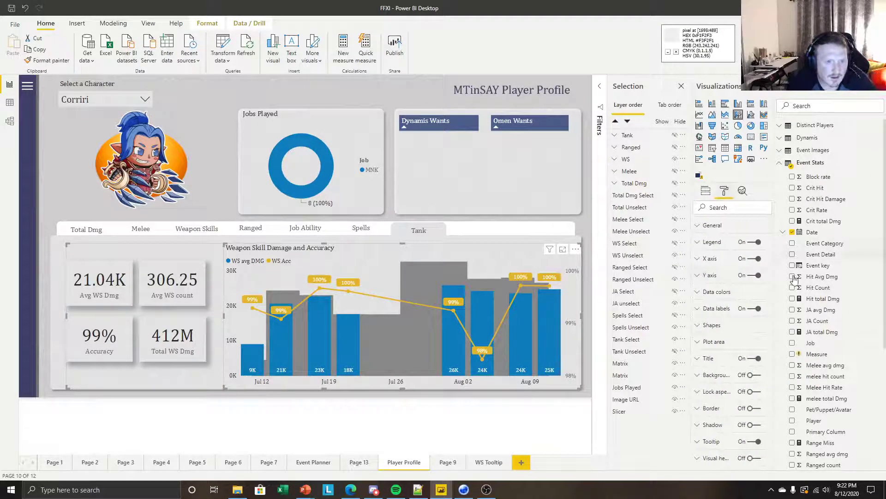
pyautogui.click(729, 294)
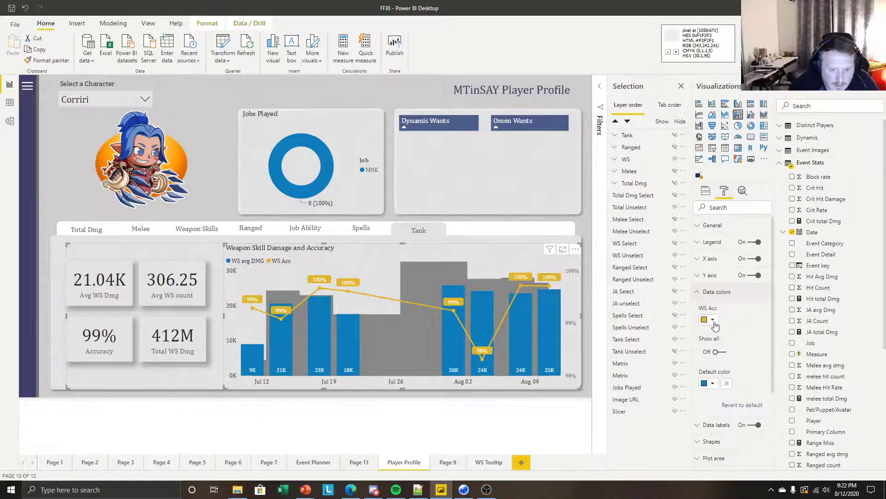
pyautogui.click(714, 320)
pyautogui.click(724, 293)
pyautogui.click(726, 294)
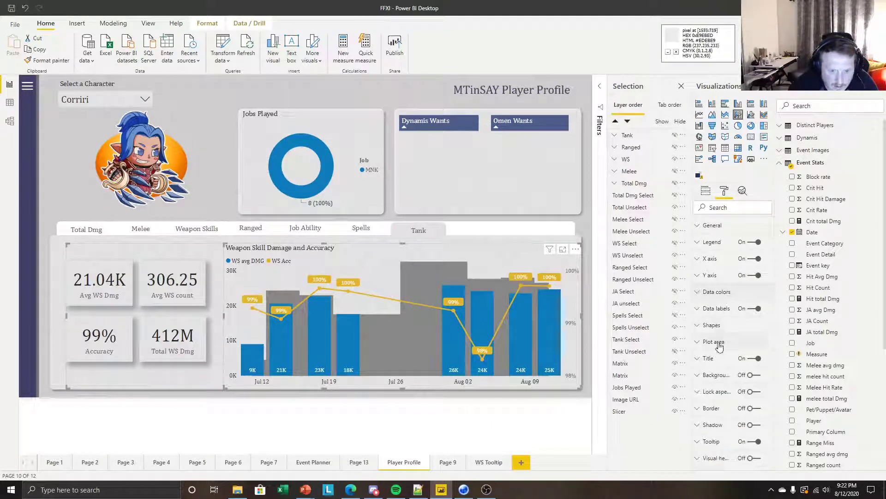
# Set the text color of the WS Acc data labels to black in the Weapon Skill Damage and Accuracy chart
pyautogui.click(716, 309)
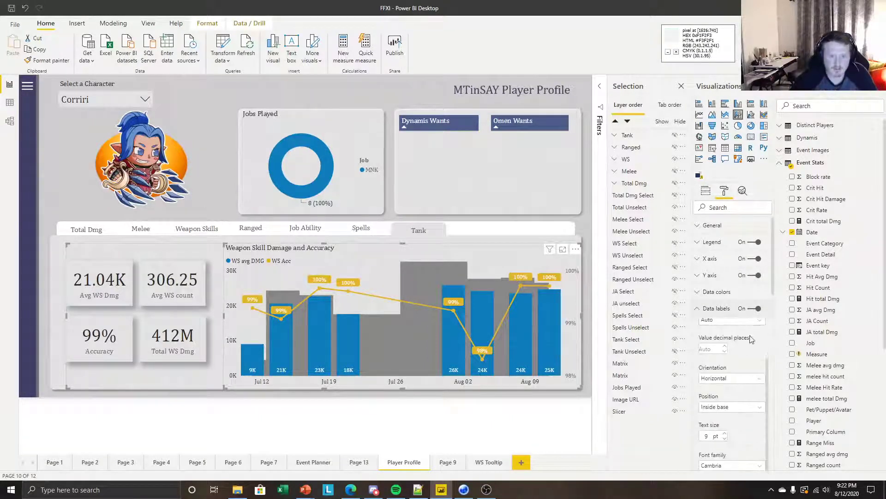
pyautogui.scroll(-3, 762, 277)
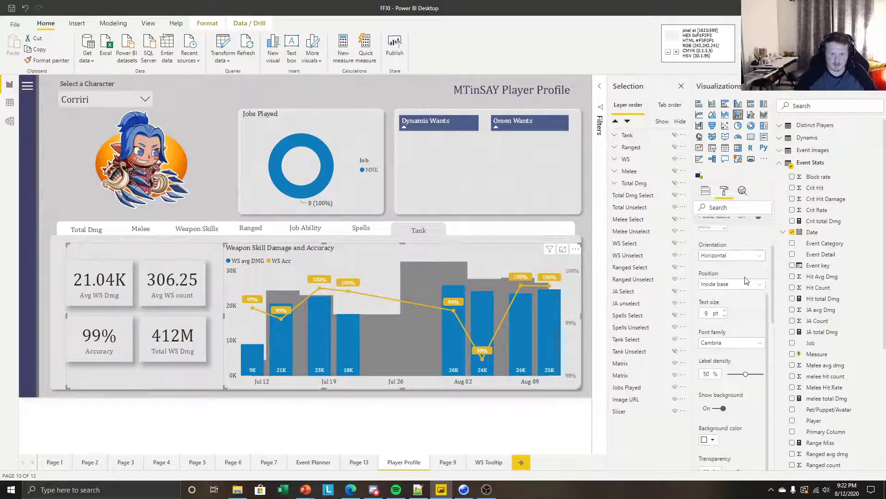
pyautogui.scroll(2, 734, 350)
pyautogui.scroll(-2, 735, 336)
pyautogui.scroll(-5, 735, 355)
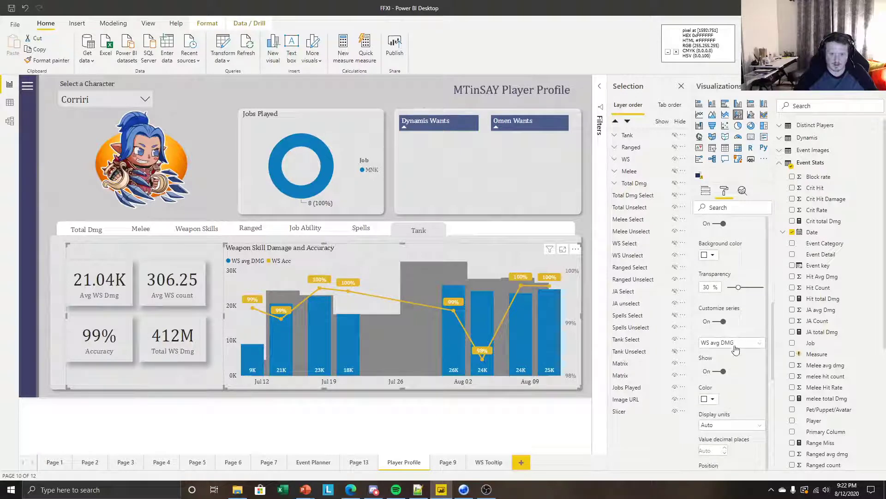
pyautogui.click(735, 350)
pyautogui.click(734, 364)
pyautogui.scroll(-2, 732, 358)
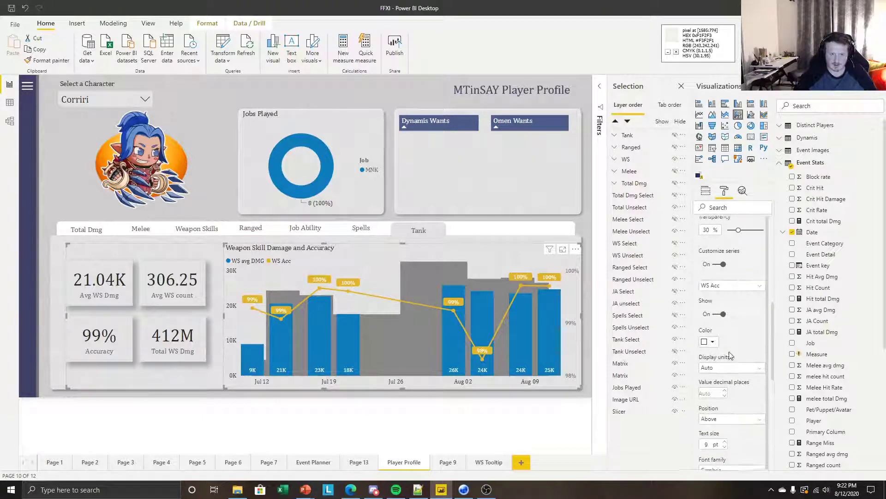
pyautogui.click(713, 347)
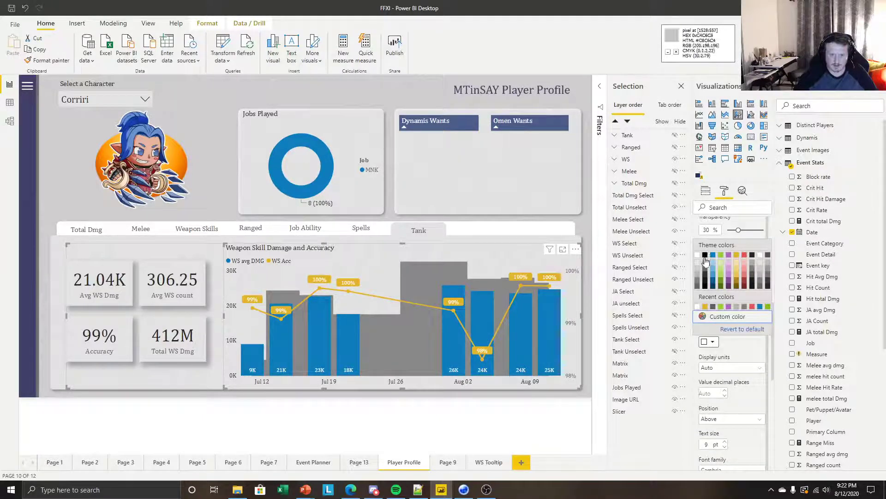
pyautogui.click(701, 264)
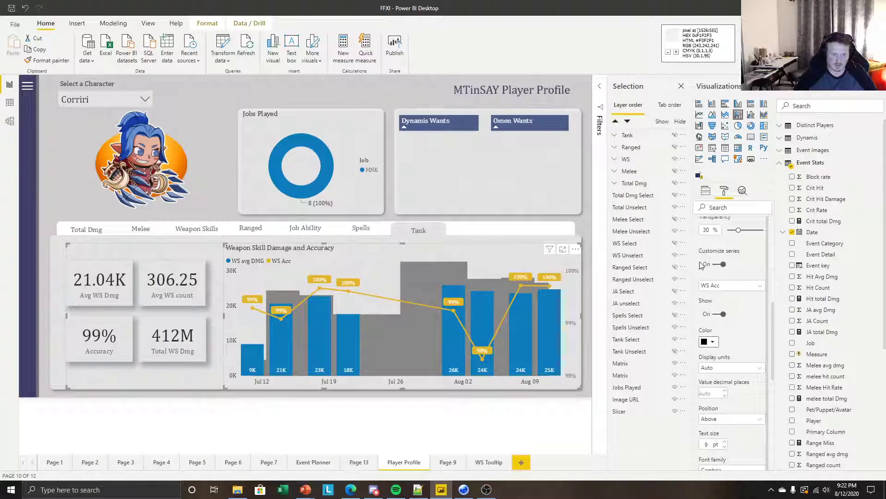
pyautogui.click(465, 417)
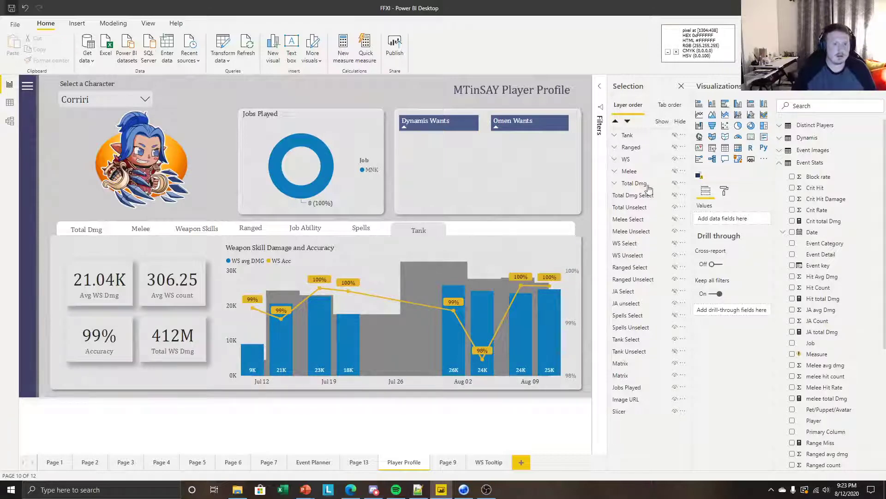
# Hide the WS group, show the Ranged group in its place, and open the Select a Character list
pyautogui.click(675, 160)
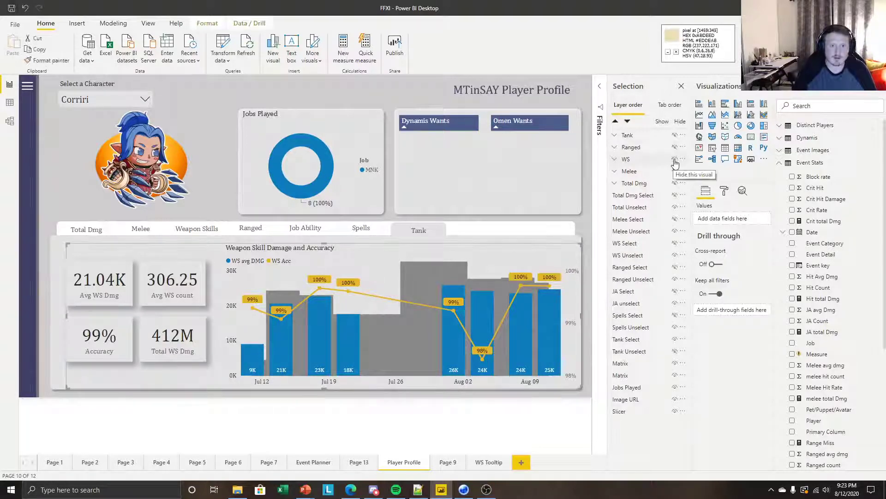
pyautogui.click(676, 148)
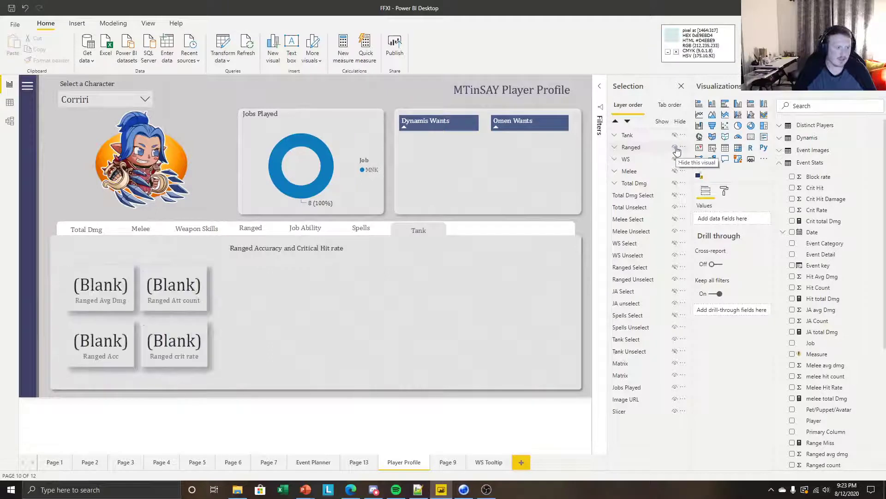
pyautogui.click(88, 96)
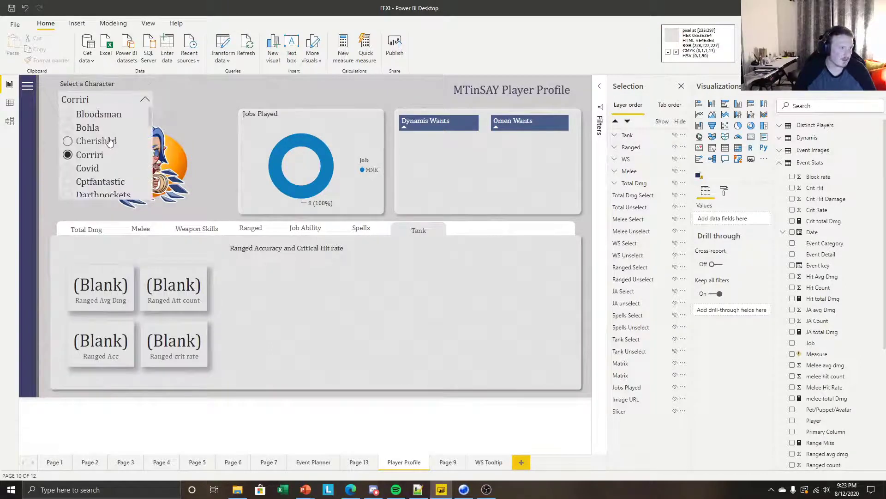
# Filter the player profile to the character Leezy
pyautogui.scroll(-5, 102, 153)
pyautogui.scroll(-5, 102, 153)
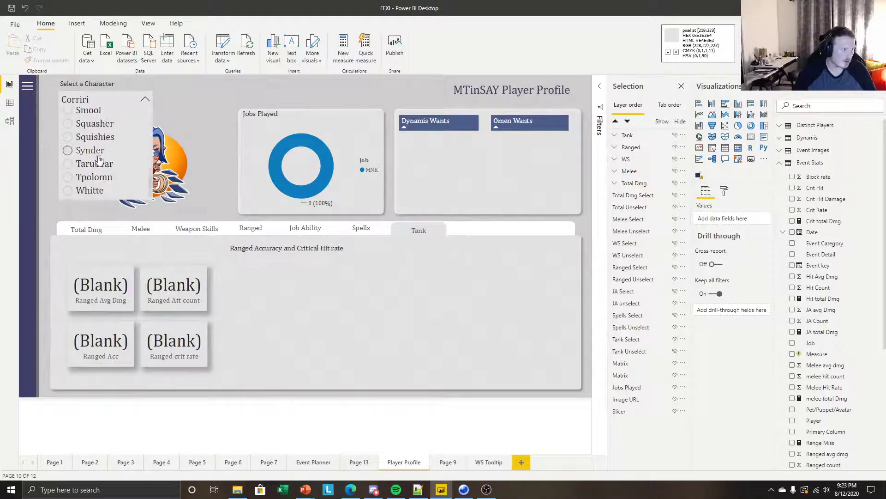
pyautogui.scroll(10, 97, 163)
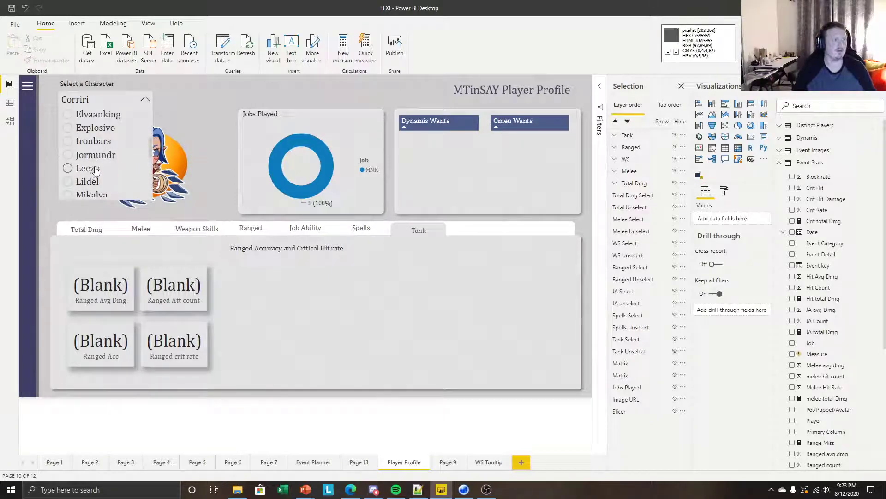
pyautogui.click(89, 168)
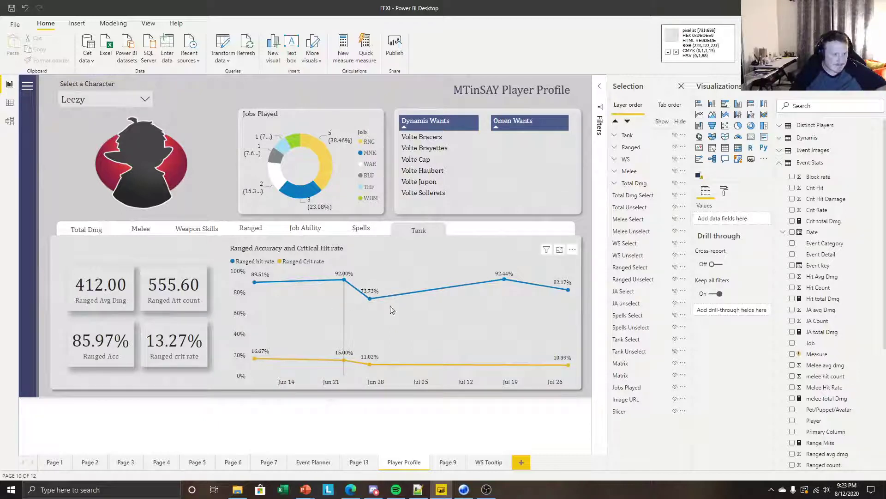
# Rename the field of the Ranged Att count card as Ranged Avg Att count
pyautogui.click(401, 252)
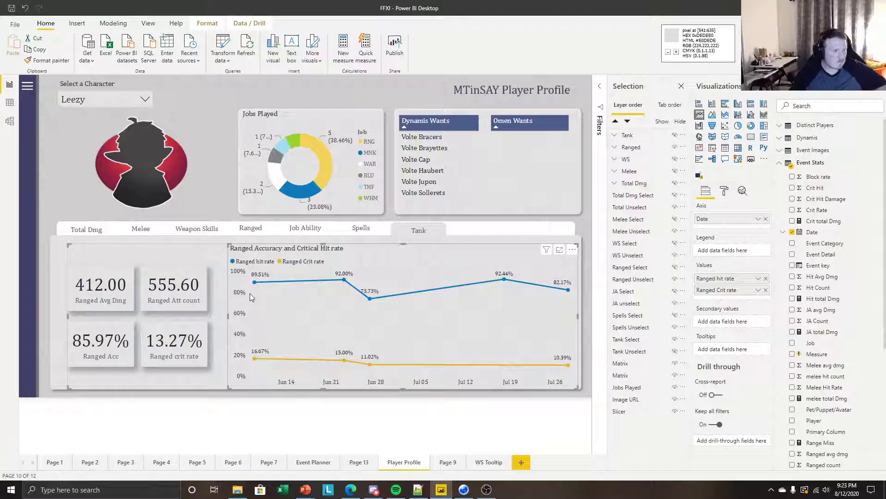
pyautogui.click(188, 300)
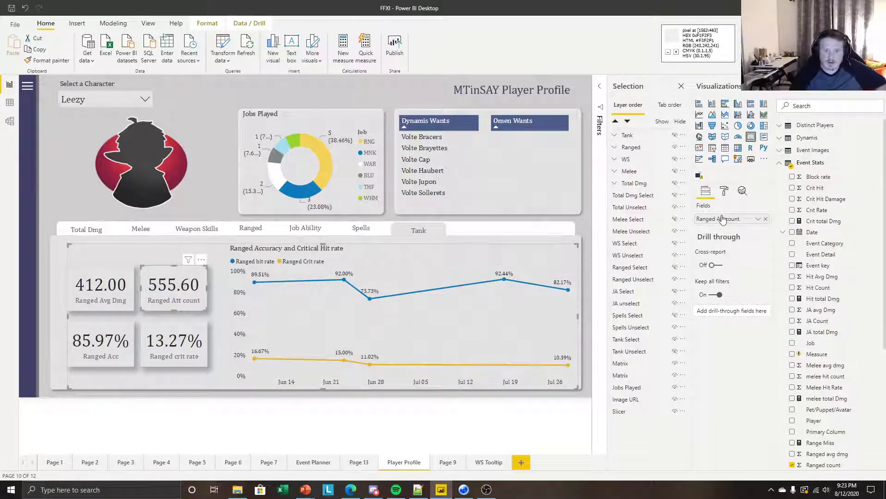
pyautogui.doubleClick(722, 216)
pyautogui.click(720, 218)
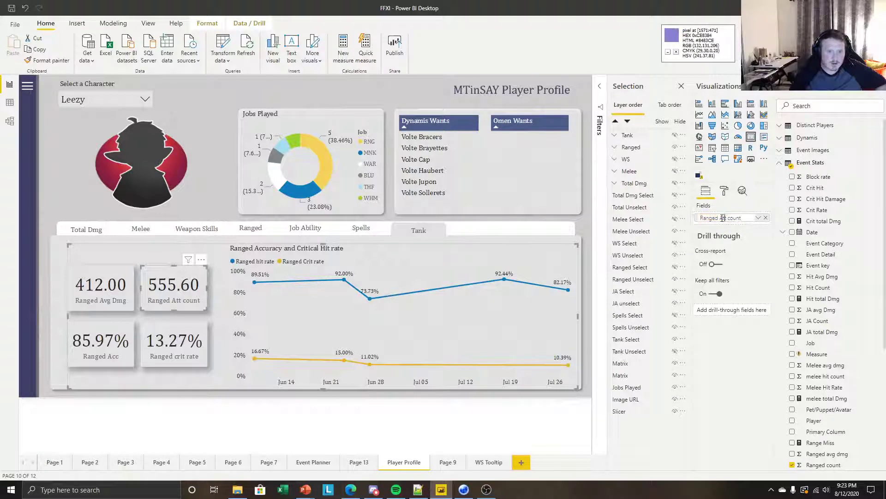
pyautogui.write('Avg')
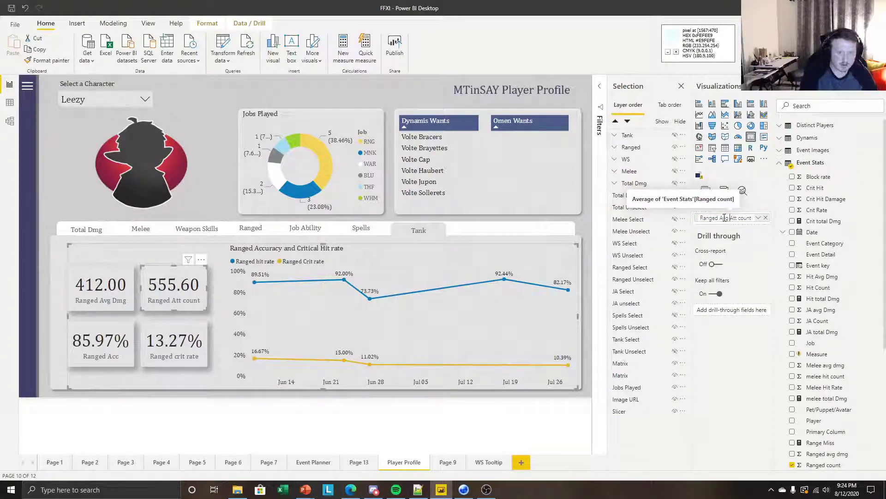
pyautogui.press('Return')
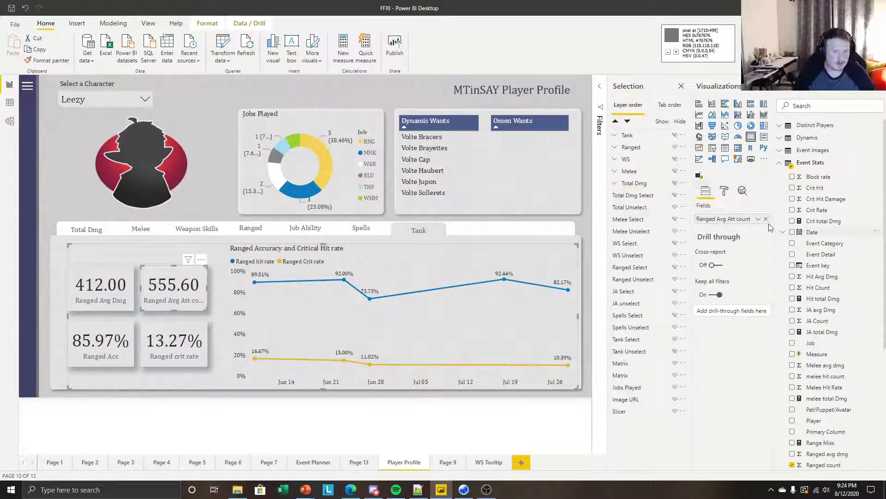
# Rename the upper-row ranged attack count card's field as Avg Ranged att
pyautogui.doubleClick(740, 220)
pyautogui.click(734, 218)
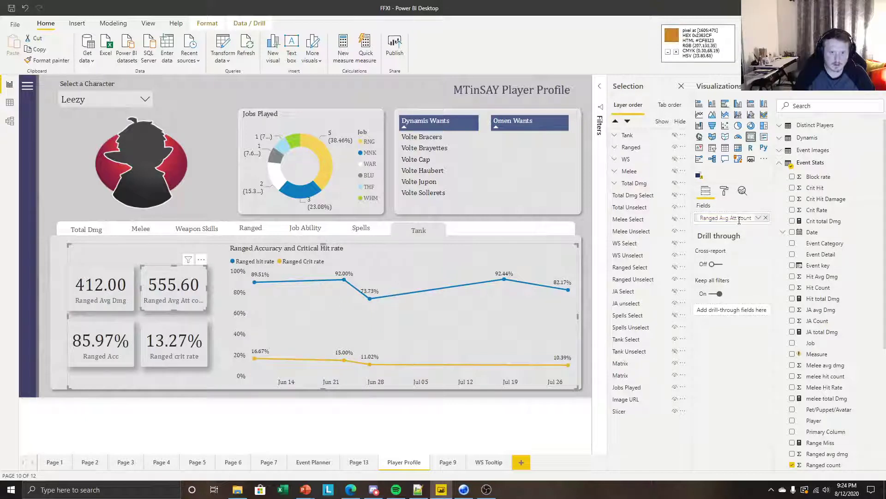
pyautogui.moveTo(730, 218); pyautogui.dragTo(791, 219)
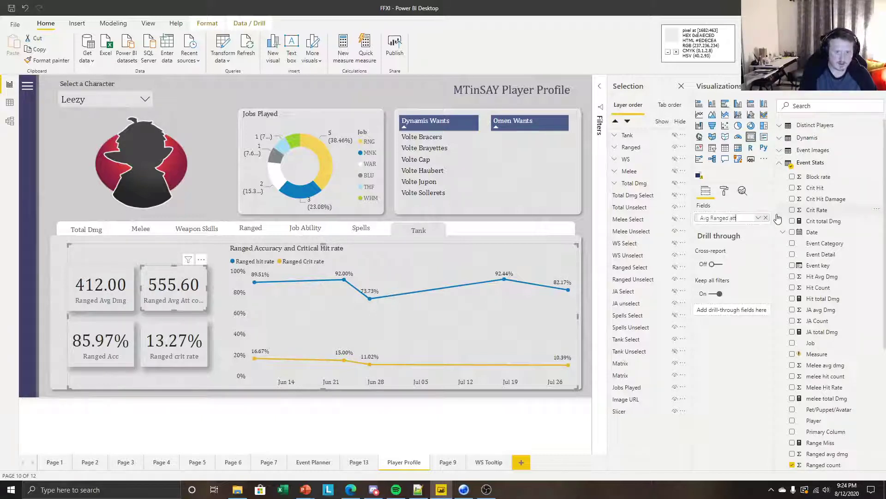
pyautogui.press('Return')
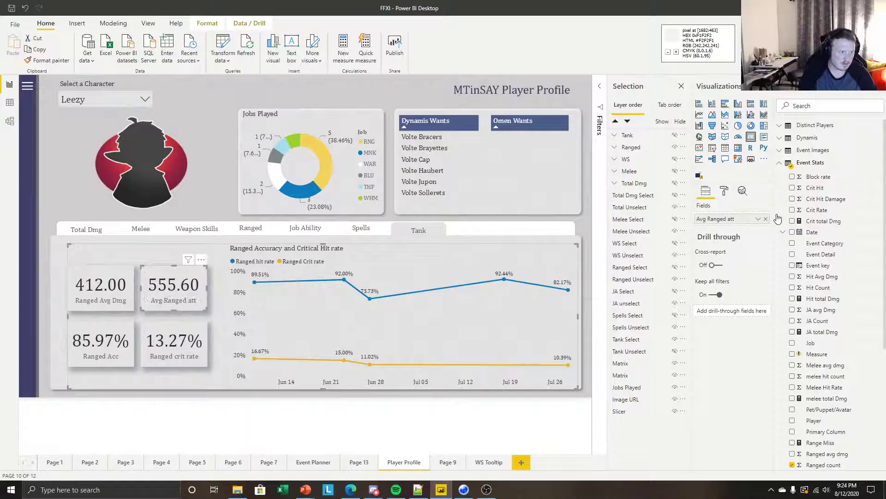
pyautogui.click(267, 413)
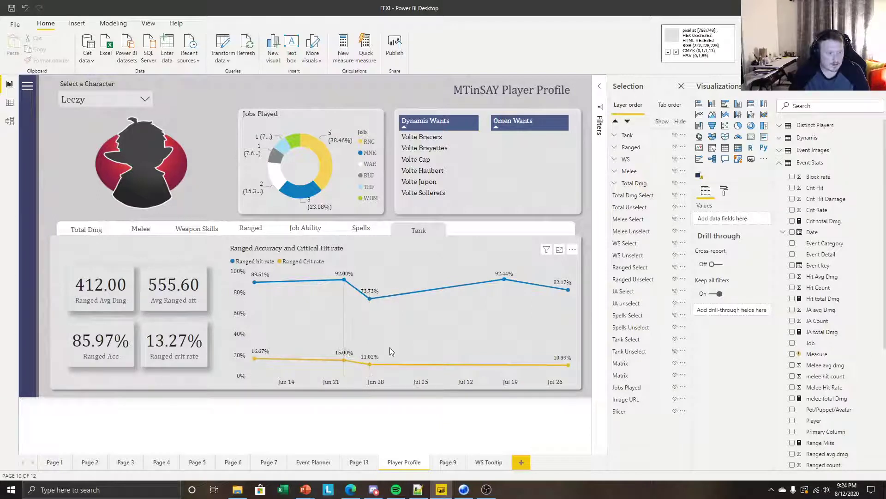
# Check the ranged stats for RNG, WHM, THF and BLU by filtering through the Jobs Played chart, clearing each filter
pyautogui.moveTo(519, 325)
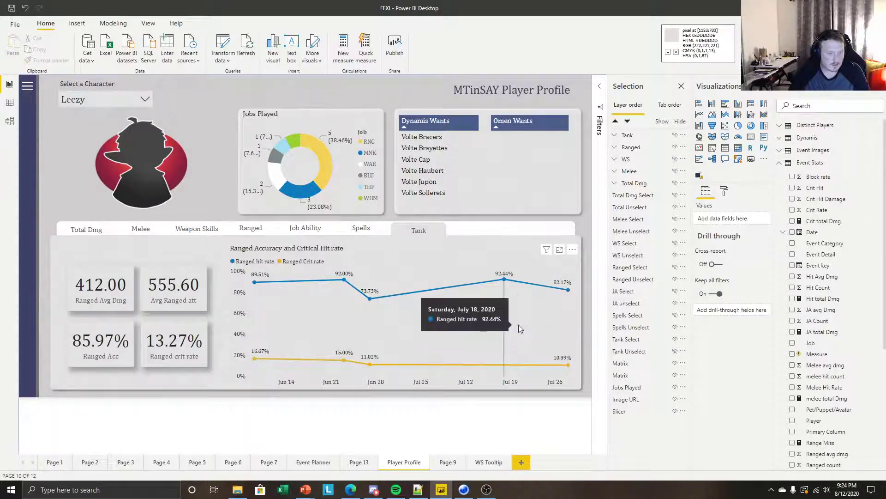
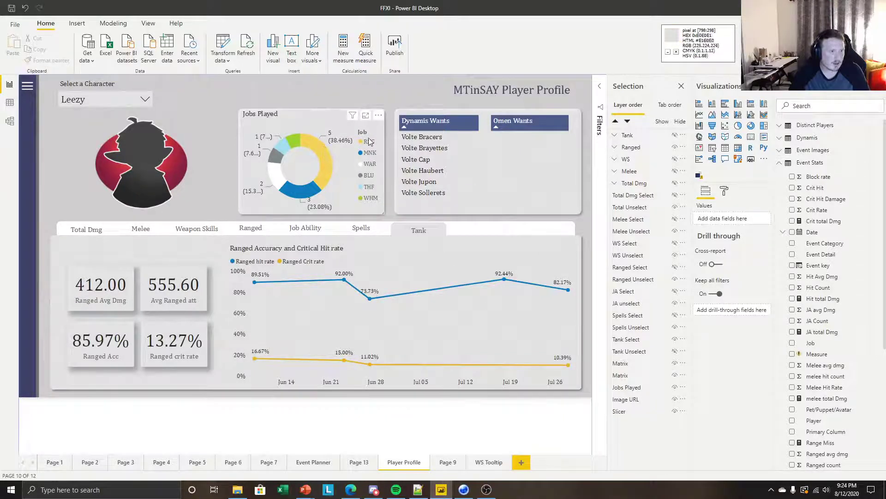
pyautogui.click(369, 143)
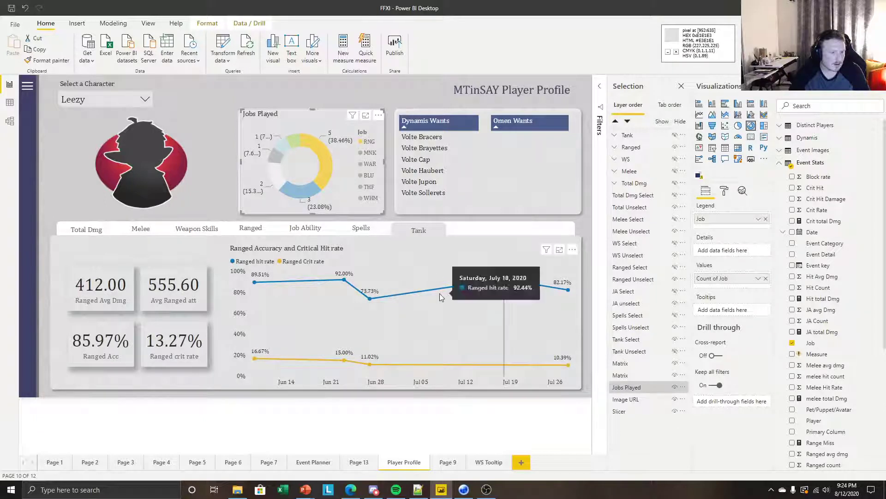
pyautogui.click(300, 145)
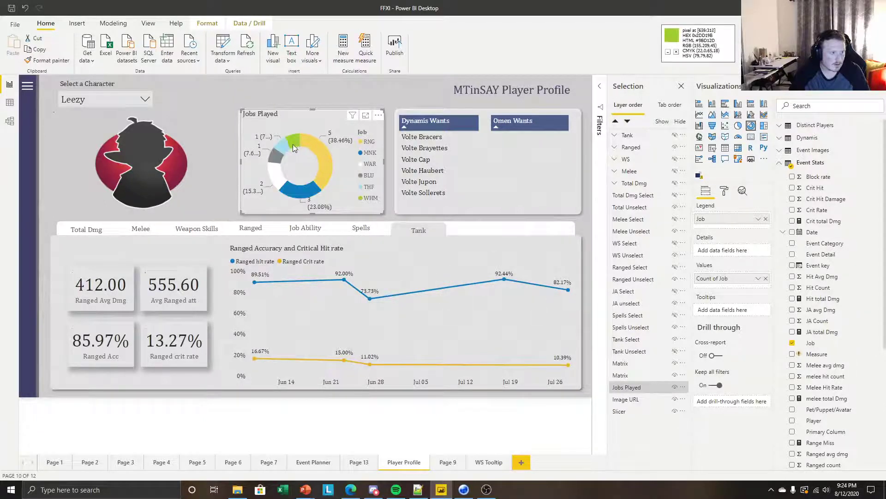
pyautogui.click(371, 198)
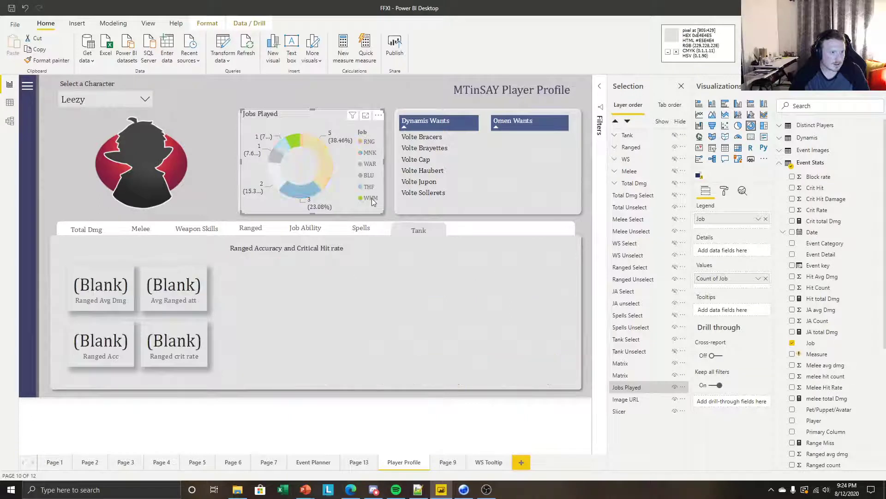
pyautogui.click(372, 198)
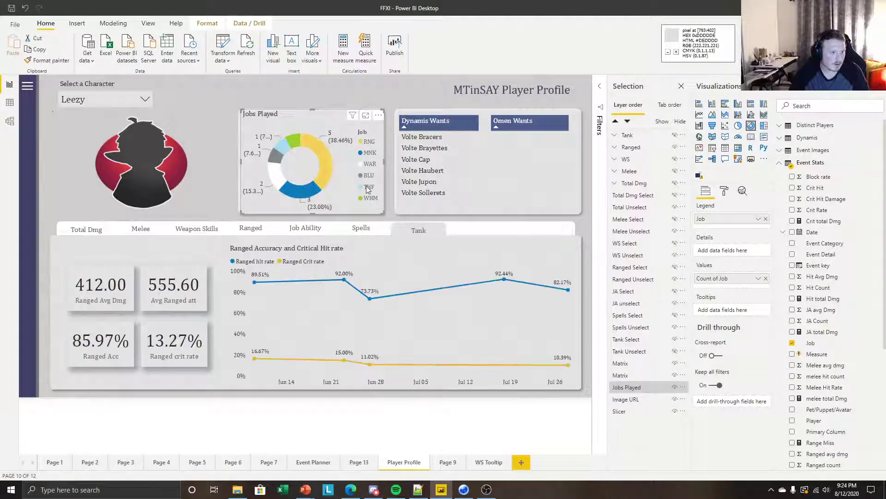
pyautogui.click(367, 187)
pyautogui.click(368, 188)
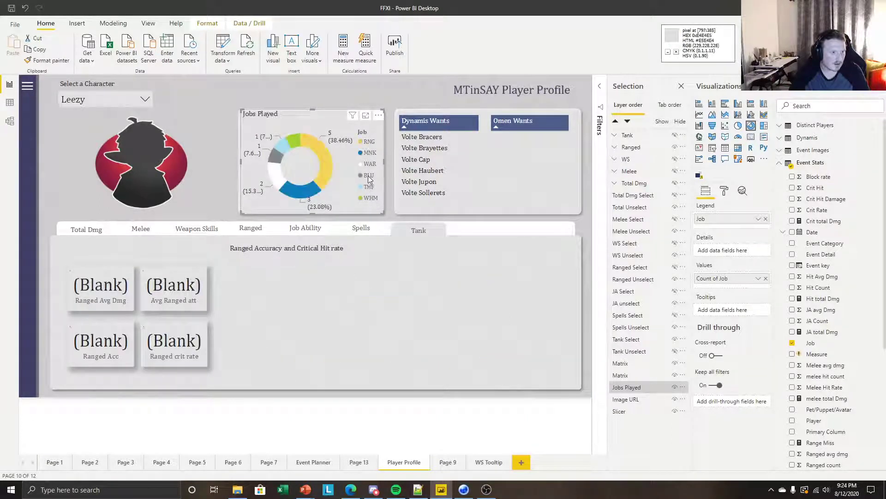
pyautogui.click(368, 176)
pyautogui.click(369, 176)
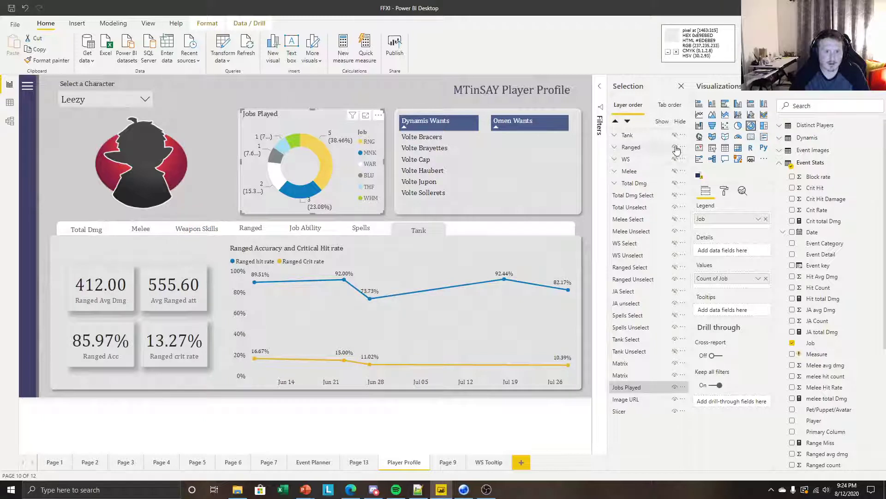
# Hide the Ranged group and show the Melee group on the report page
pyautogui.click(676, 148)
pyautogui.click(675, 171)
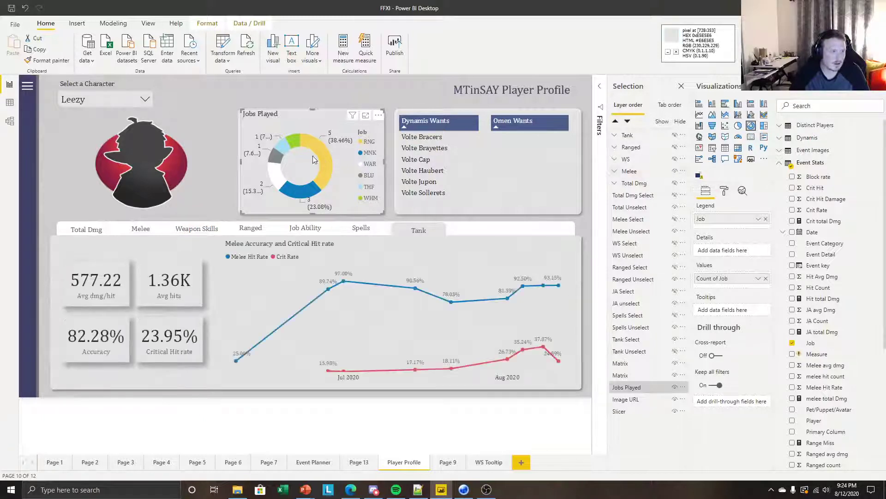
# Compare the melee stats for WAR and MNK by filtering through the Jobs Played chart, and clear the filter
pyautogui.click(369, 165)
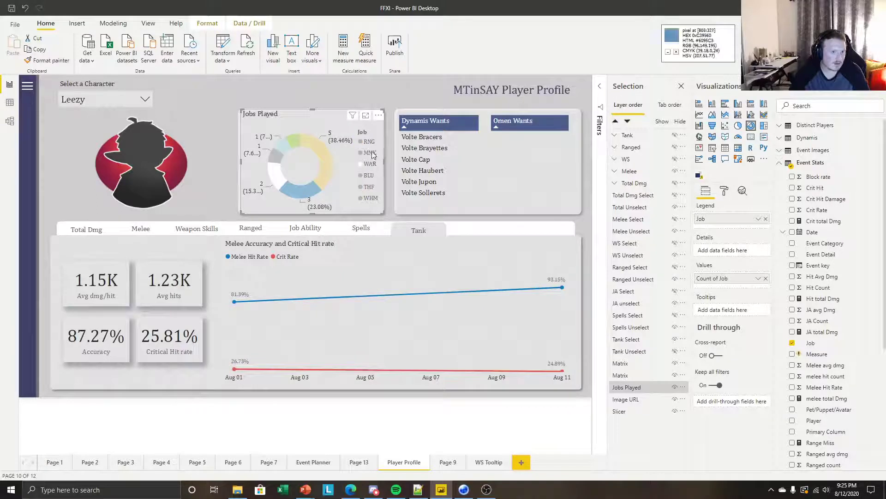
pyautogui.click(372, 155)
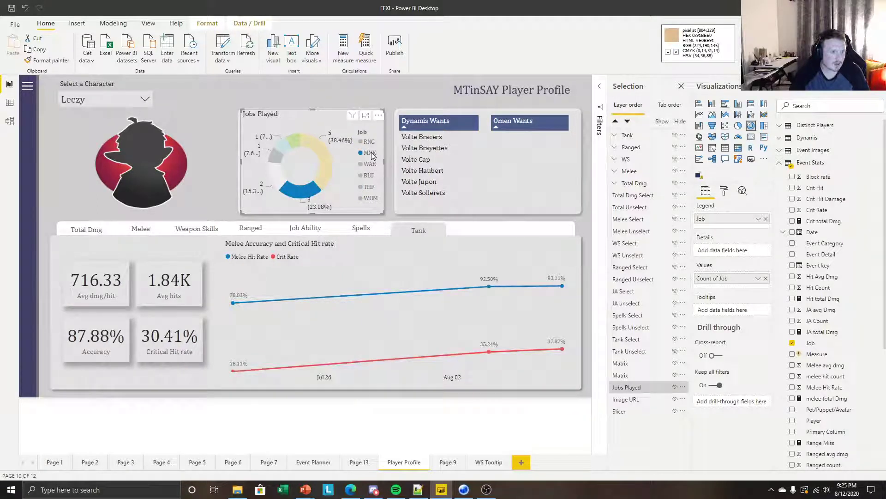
pyautogui.click(369, 168)
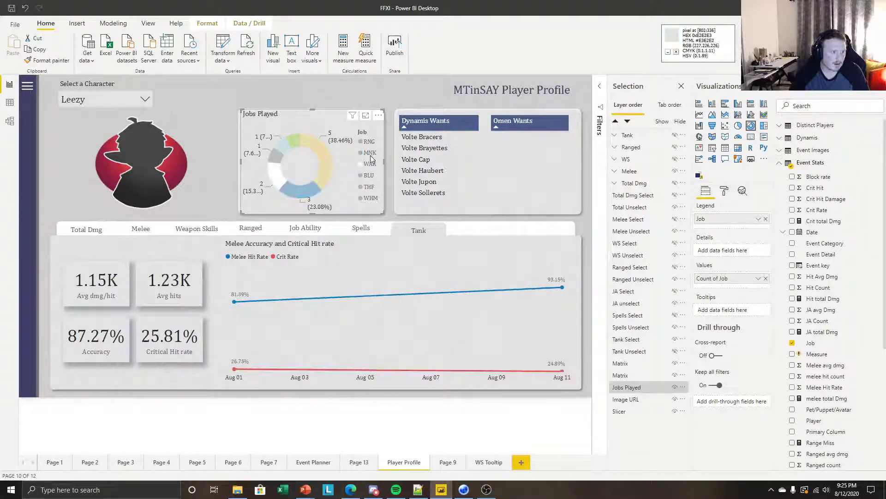
pyautogui.click(373, 158)
pyautogui.click(283, 180)
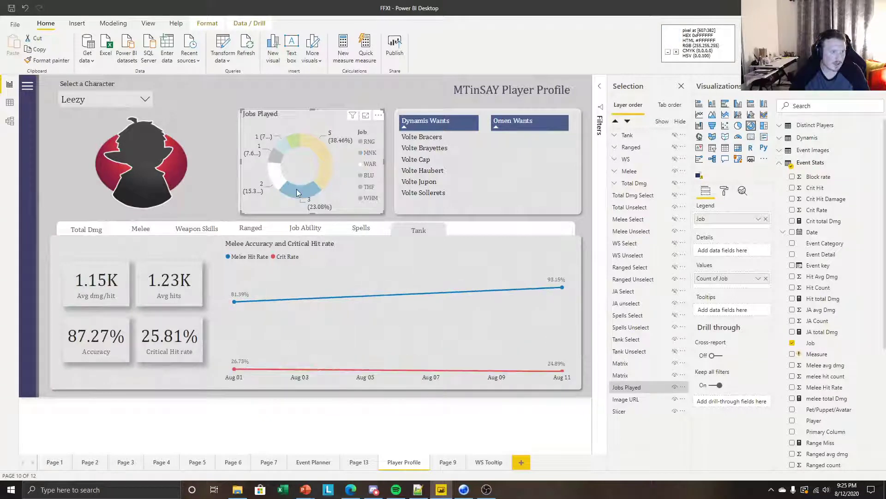
pyautogui.click(298, 190)
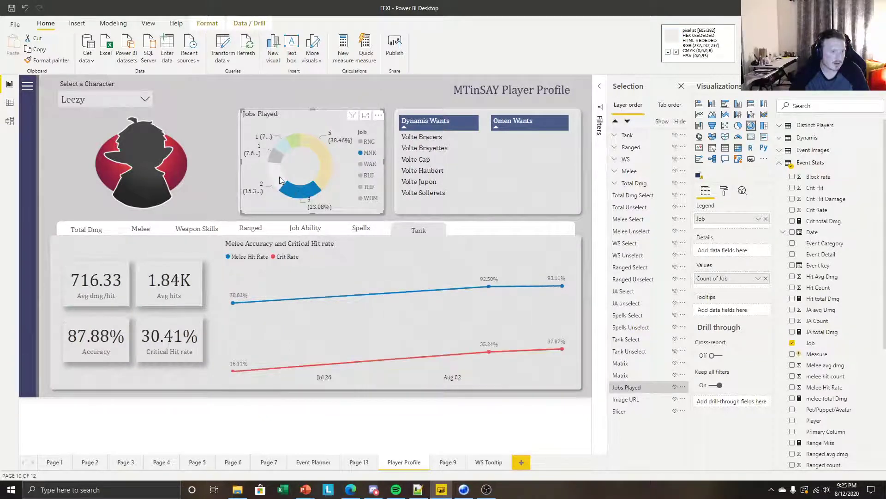
pyautogui.click(280, 181)
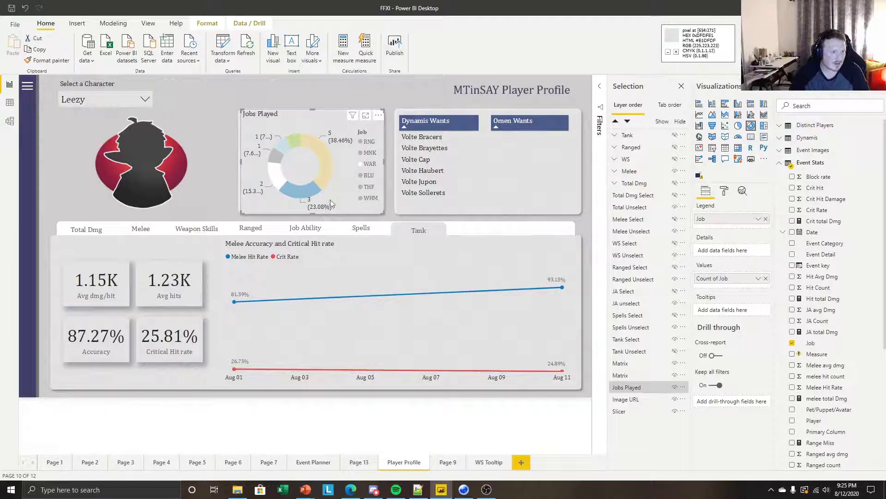
pyautogui.click(317, 121)
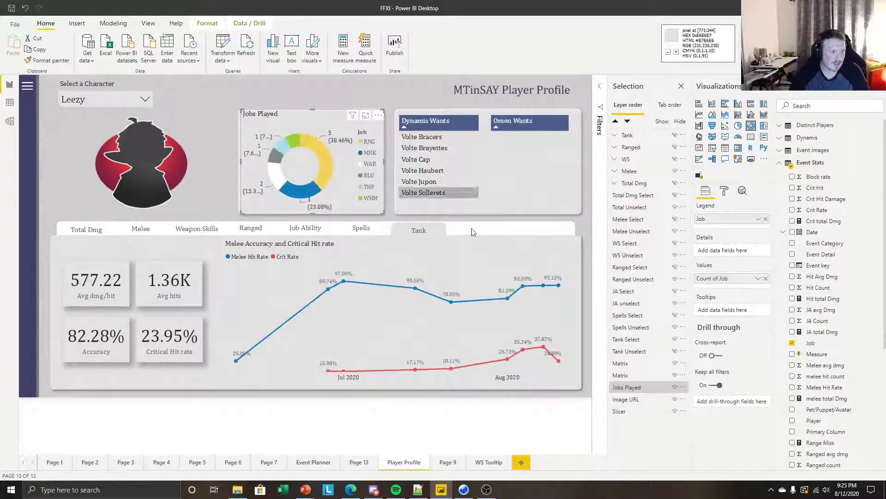
# Turn off the visual header and the detail labels of the Jobs Played donut chart
pyautogui.click(724, 191)
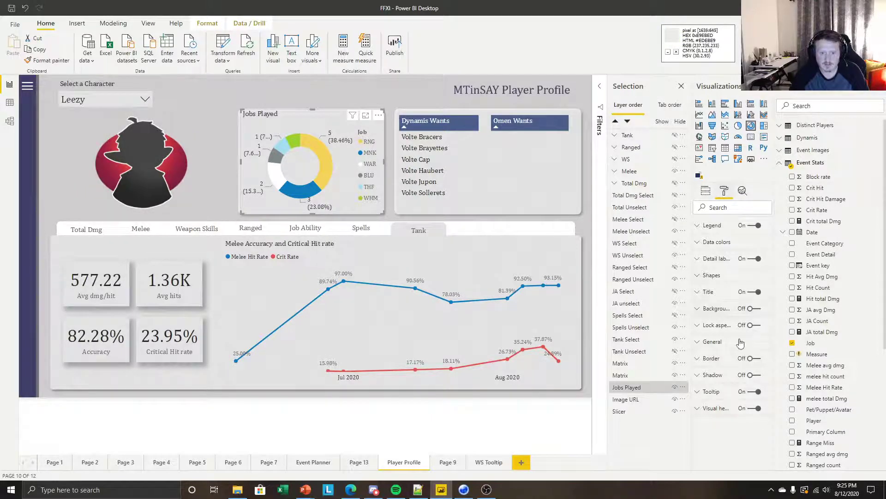
pyautogui.click(758, 409)
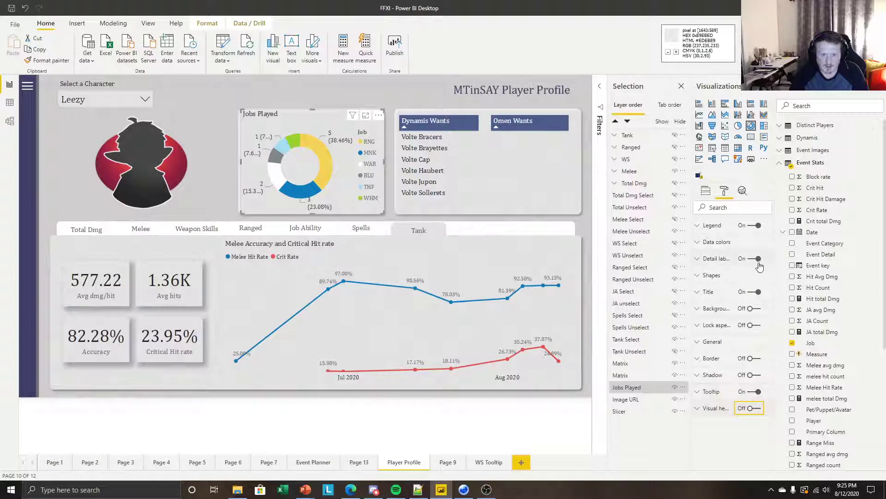
pyautogui.click(754, 260)
pyautogui.click(285, 94)
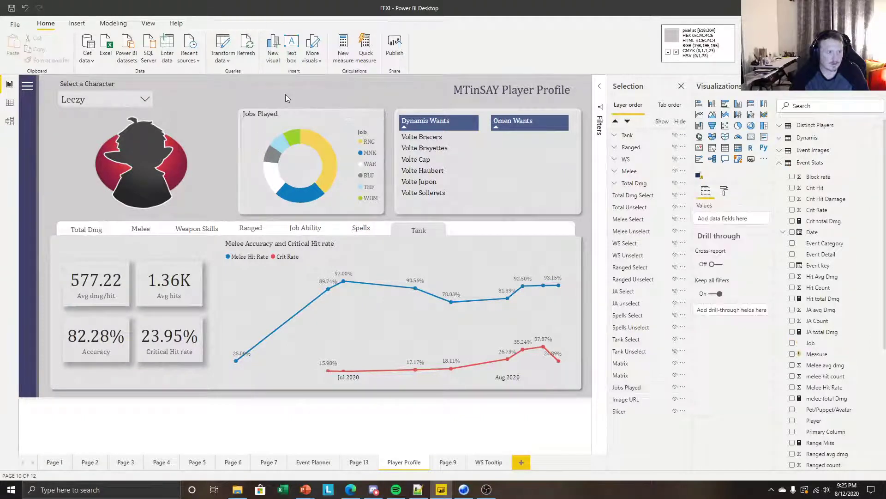
# Examine the melee stats per job by selecting the RNG, THF and MNK slices of the Jobs Played donut
pyautogui.moveTo(313, 147)
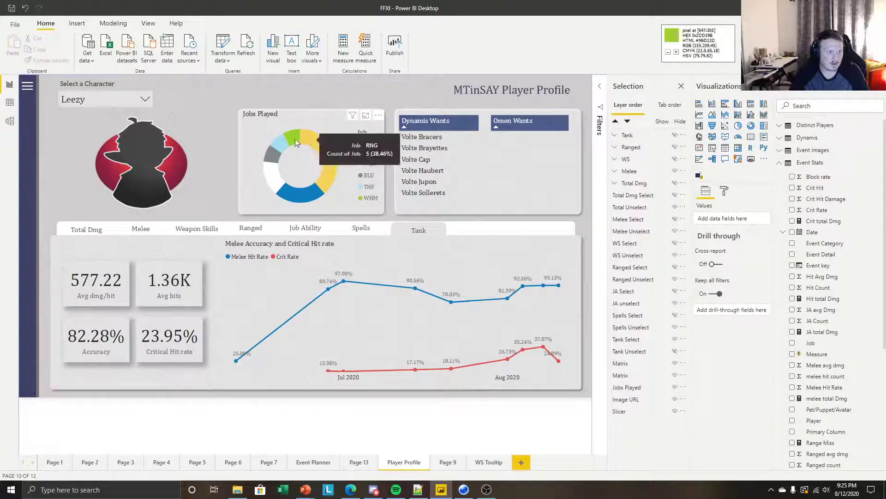
pyautogui.click(309, 142)
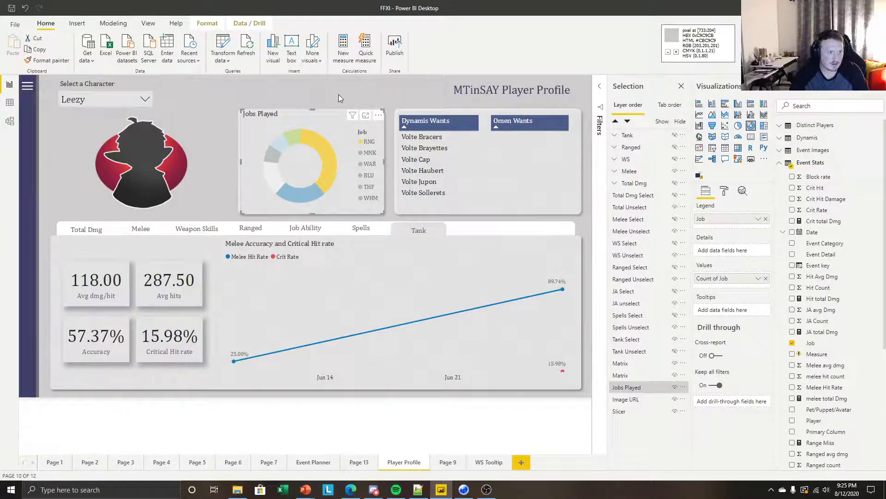
pyautogui.click(295, 139)
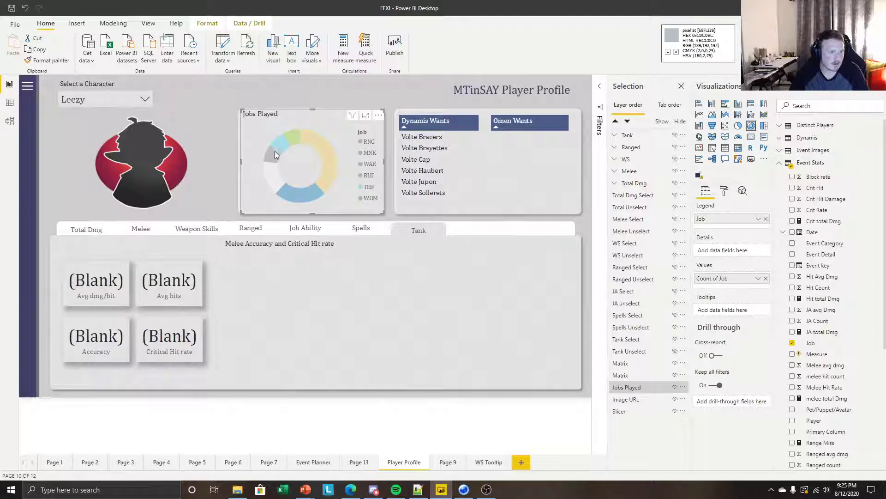
pyautogui.click(293, 195)
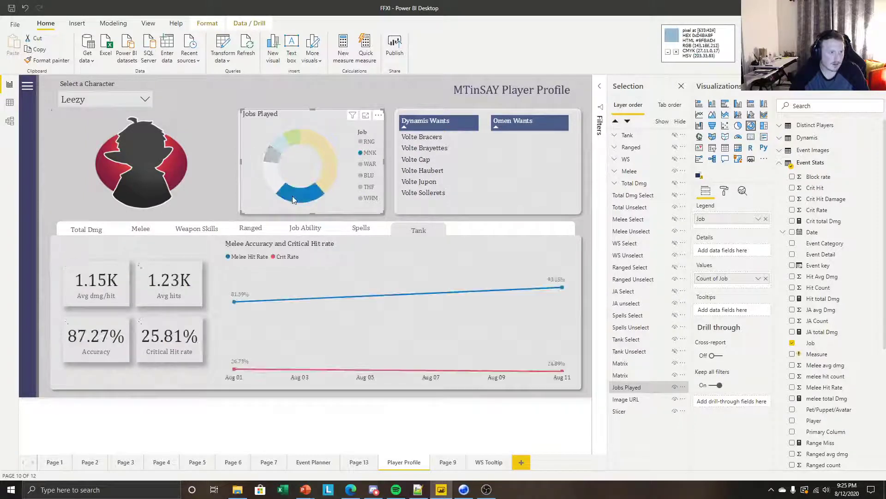
# Clear the job filter on the report page and show the Tank group in place of the Melee group
pyautogui.click(266, 92)
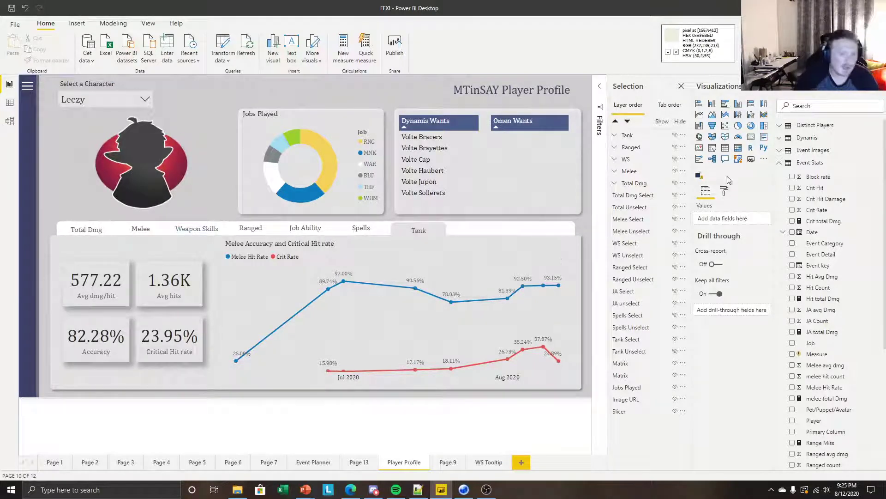
pyautogui.click(675, 135)
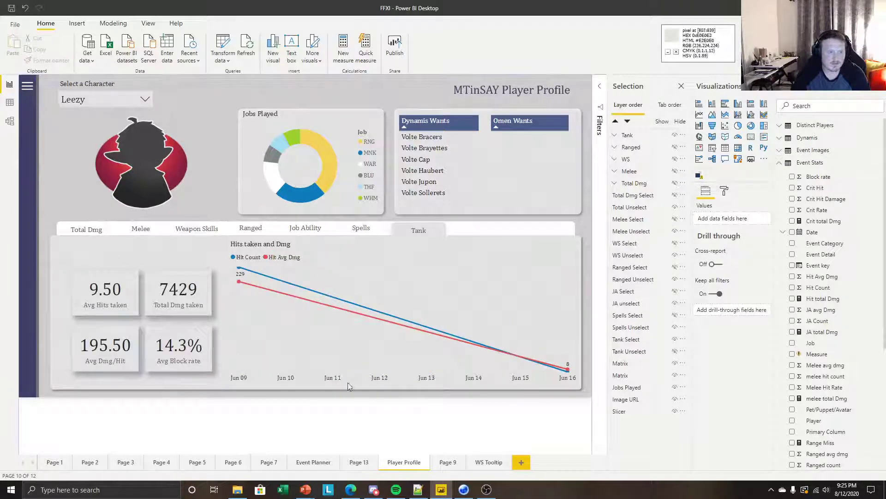
# Review the tank stats for the character Ironbars by choosing it in the Select a Character slicer
pyautogui.click(144, 99)
pyautogui.scroll(-6, 115, 170)
pyautogui.scroll(3, 111, 175)
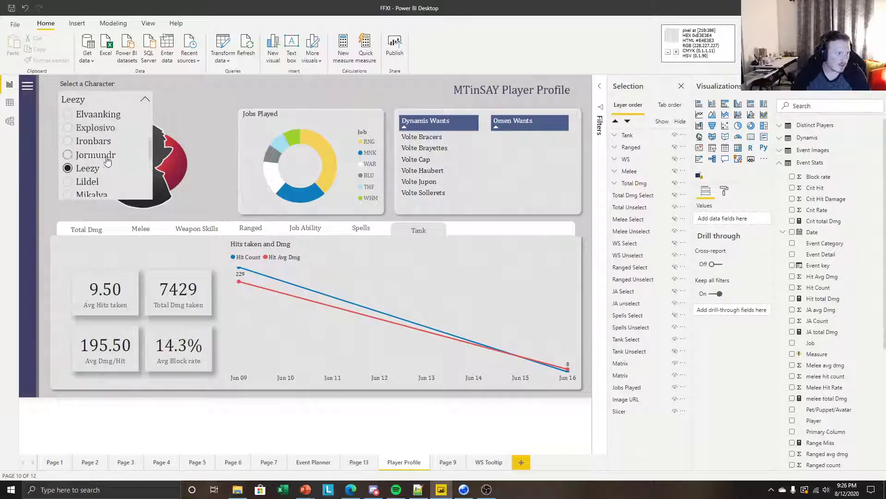
pyautogui.scroll(3, 106, 157)
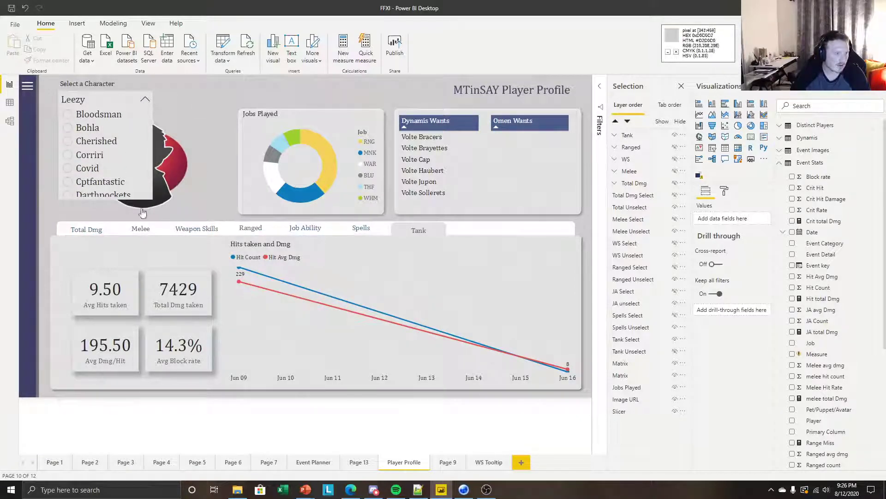
pyautogui.scroll(-2, 104, 141)
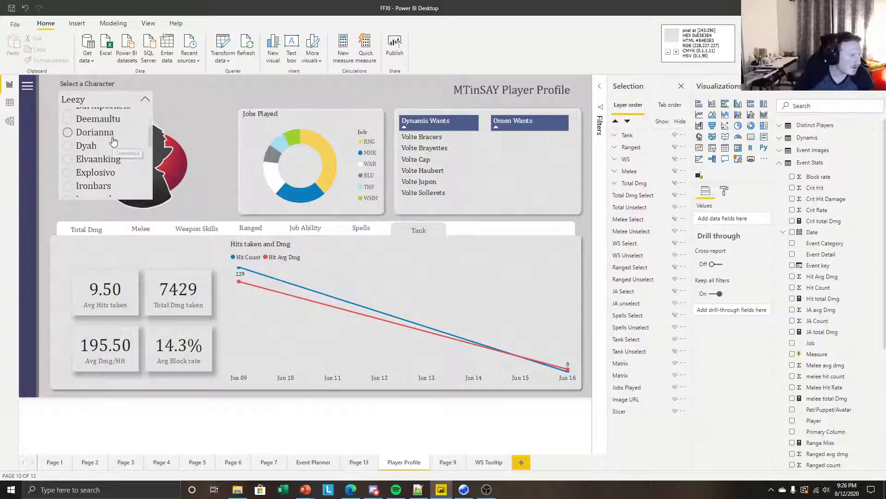
pyautogui.scroll(2, 99, 144)
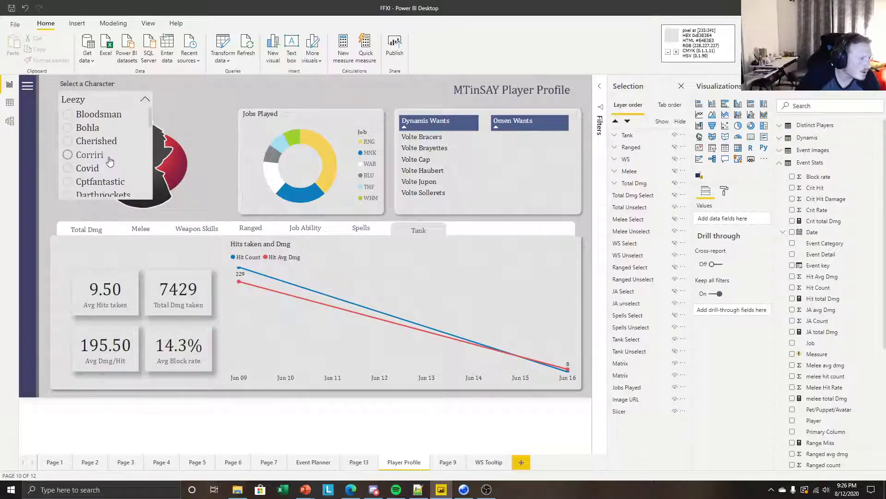
pyautogui.scroll(-4, 94, 134)
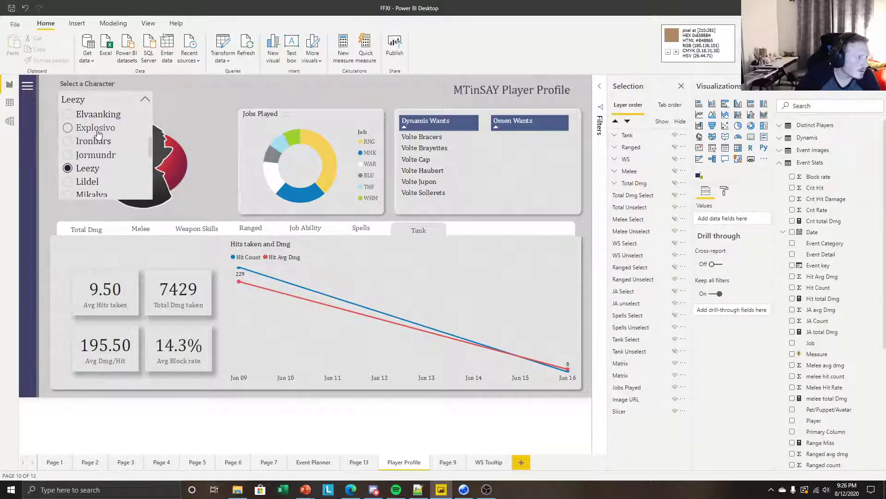
pyautogui.click(100, 141)
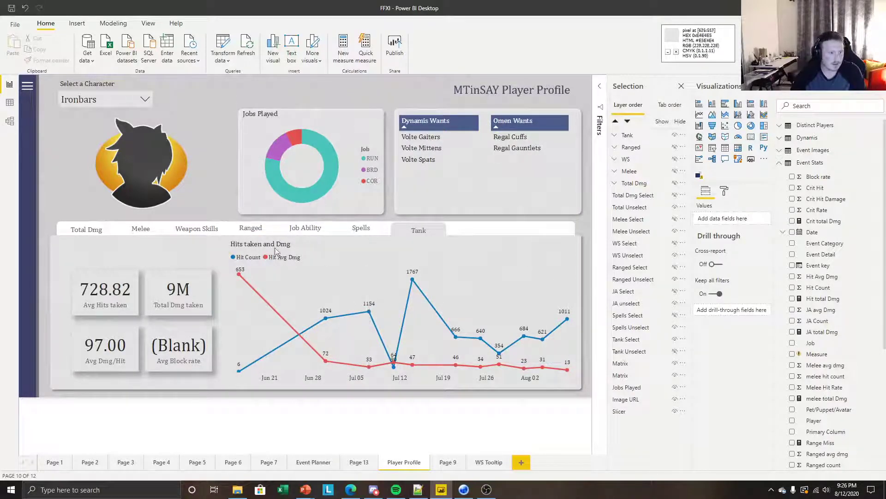
# Replace the Tank group with the Total Dmg group on the page and switch the selected character to Corriri
pyautogui.click(675, 135)
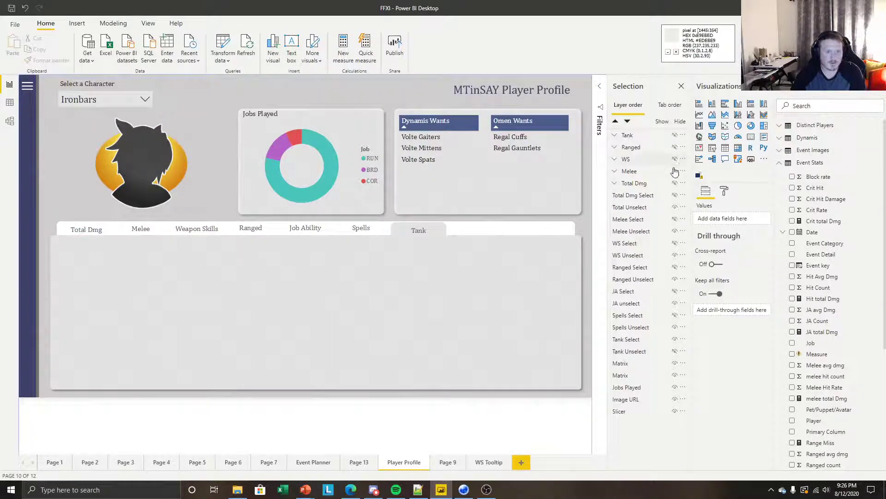
pyautogui.click(675, 184)
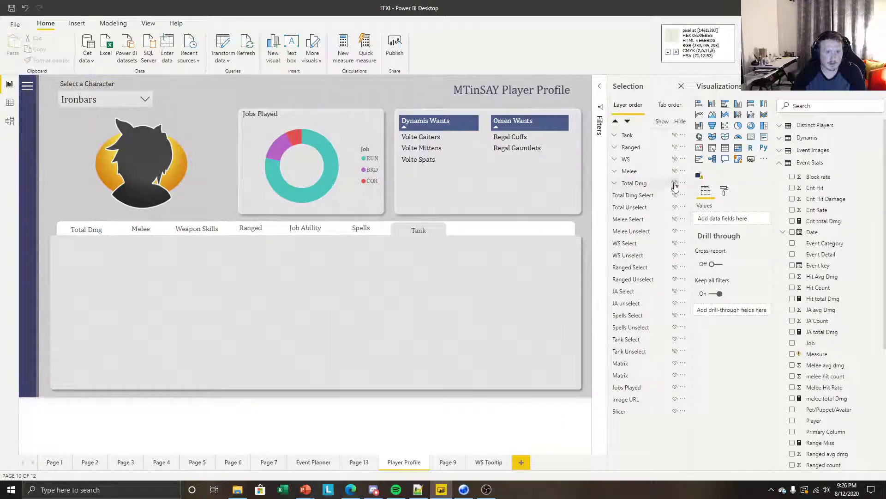
pyautogui.click(106, 101)
pyautogui.scroll(3, 101, 123)
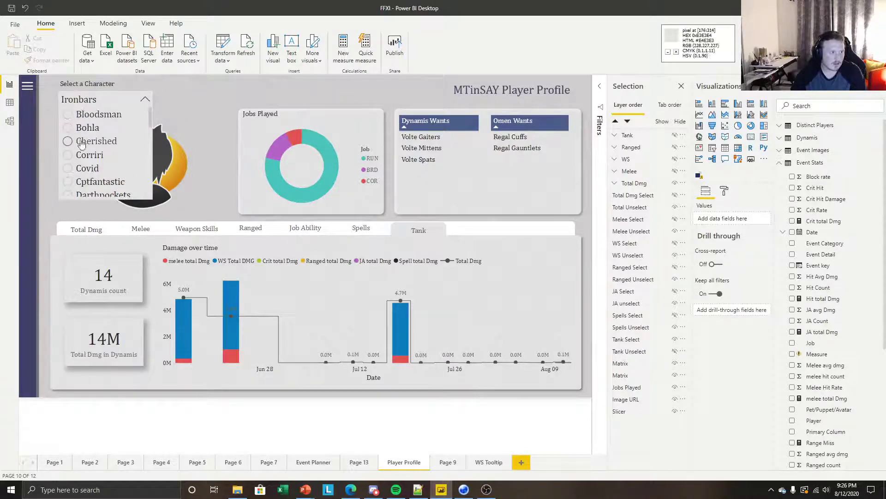
pyautogui.scroll(-3, 109, 159)
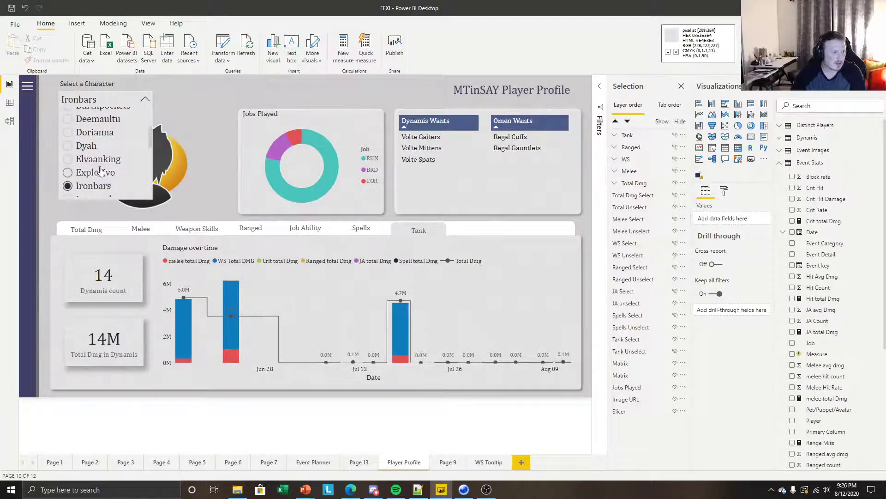
pyautogui.scroll(2, 114, 161)
pyautogui.scroll(2, 105, 159)
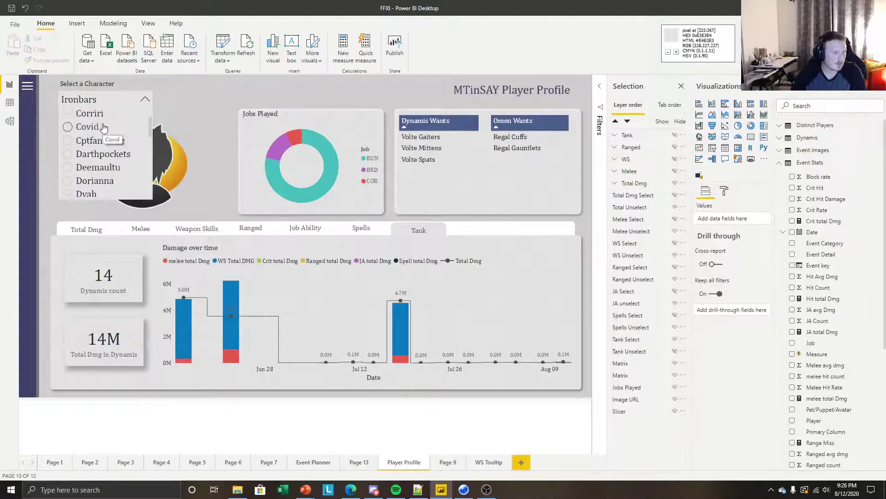
pyautogui.scroll(-1, 105, 167)
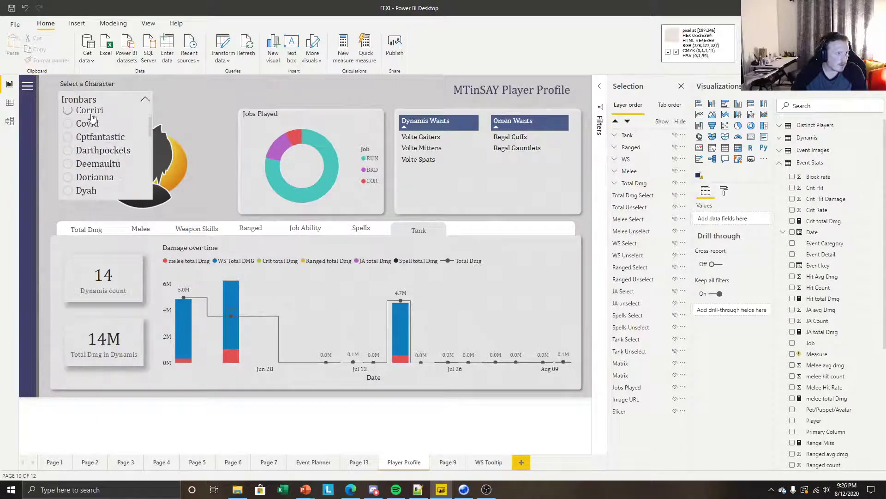
pyautogui.click(91, 114)
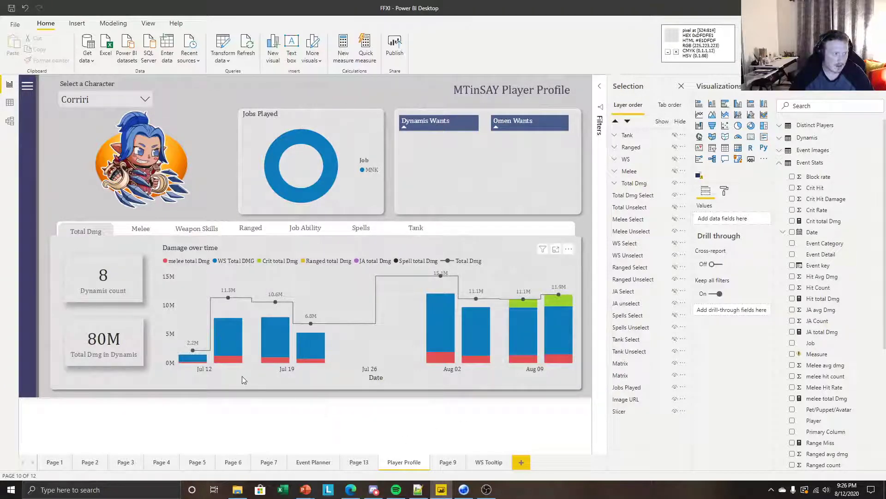
pyautogui.click(641, 136)
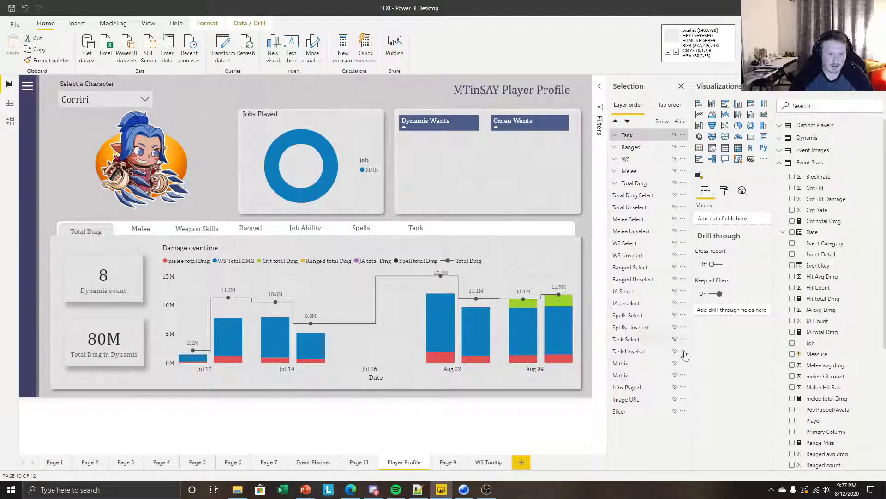
pyautogui.keyDown('shift'); pyautogui.click(647, 352); pyautogui.keyUp('shift')
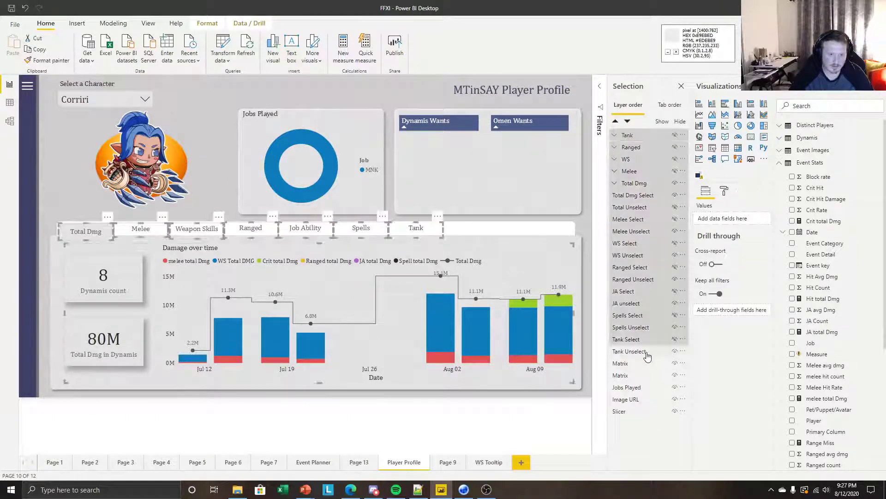
pyautogui.click(479, 425)
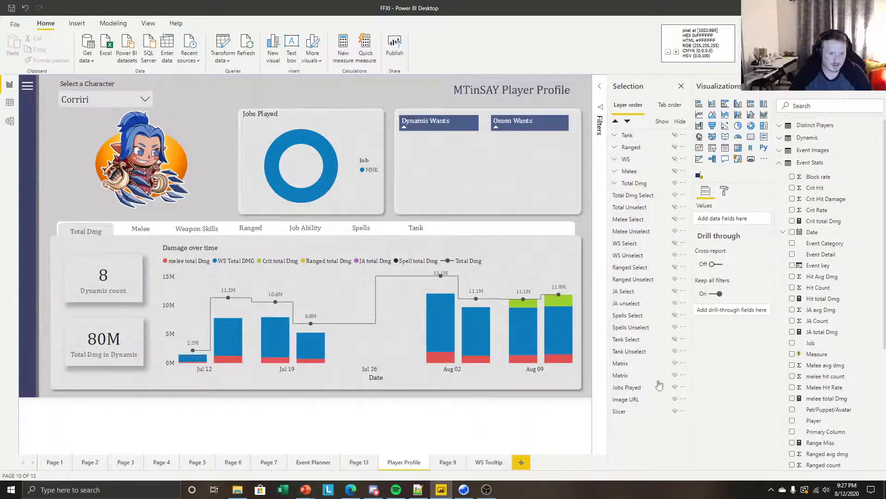
# Identify which page visuals the lower Matrix, Jobs Played, Image URL and Slicer layers refer to
pyautogui.click(631, 375)
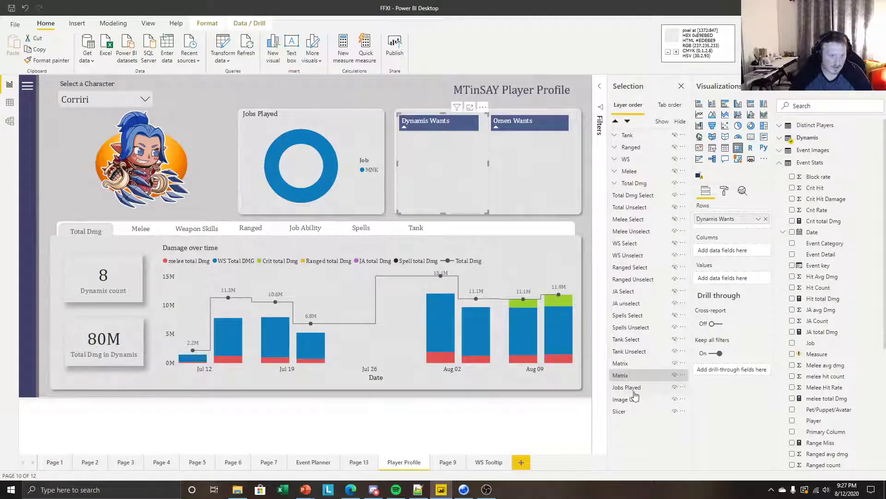
pyautogui.click(633, 388)
pyautogui.click(640, 399)
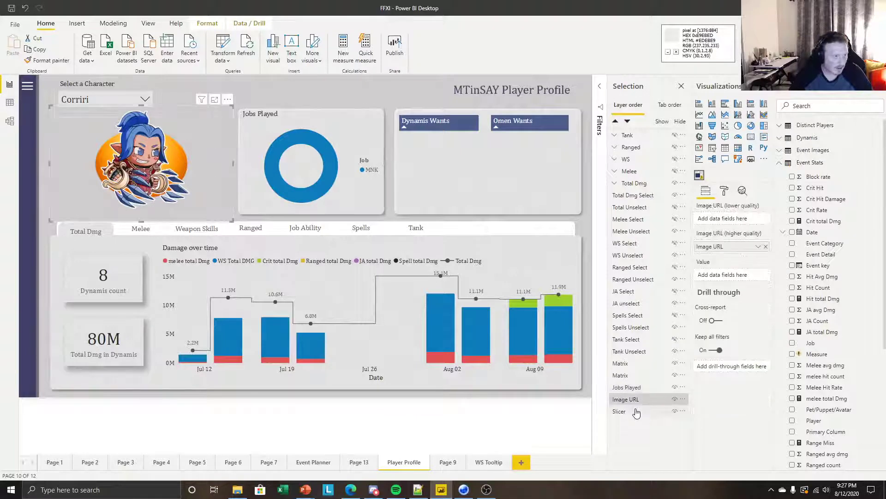
pyautogui.click(633, 411)
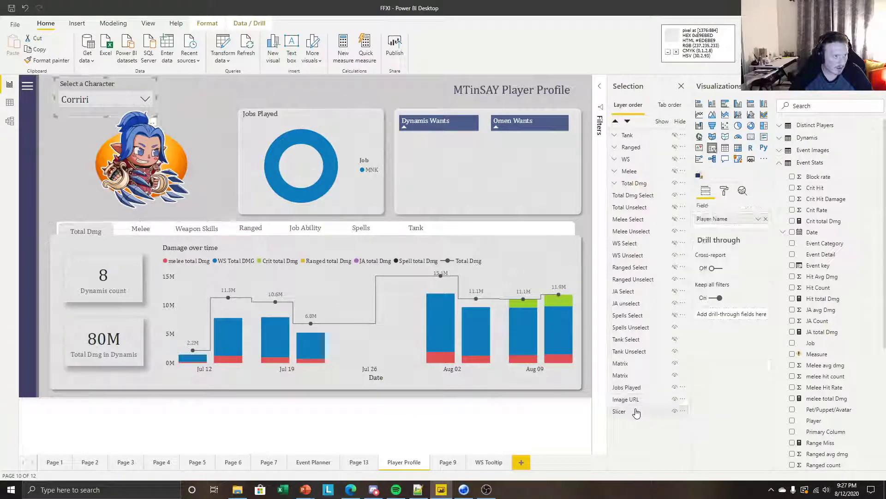
# Select all layers from Tank through Tank Unselect and add a new bookmark of the current page state
pyautogui.click(634, 137)
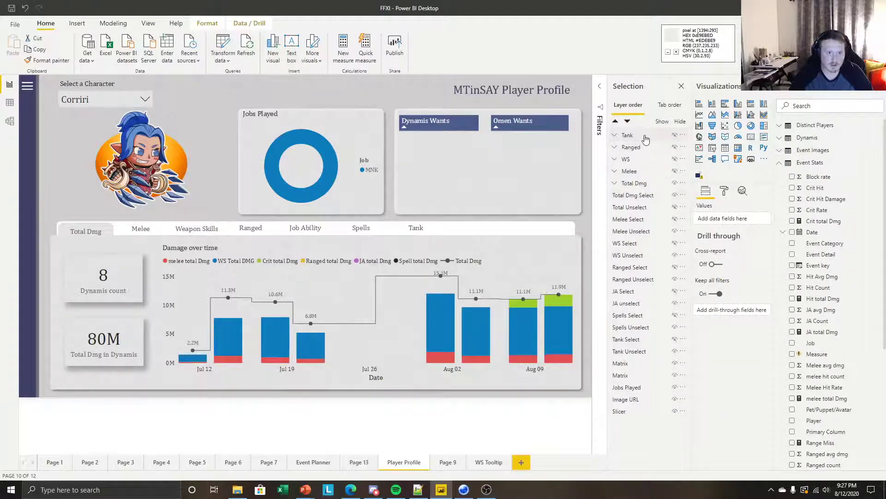
pyautogui.keyDown('shift'); pyautogui.click(640, 352); pyautogui.keyUp('shift')
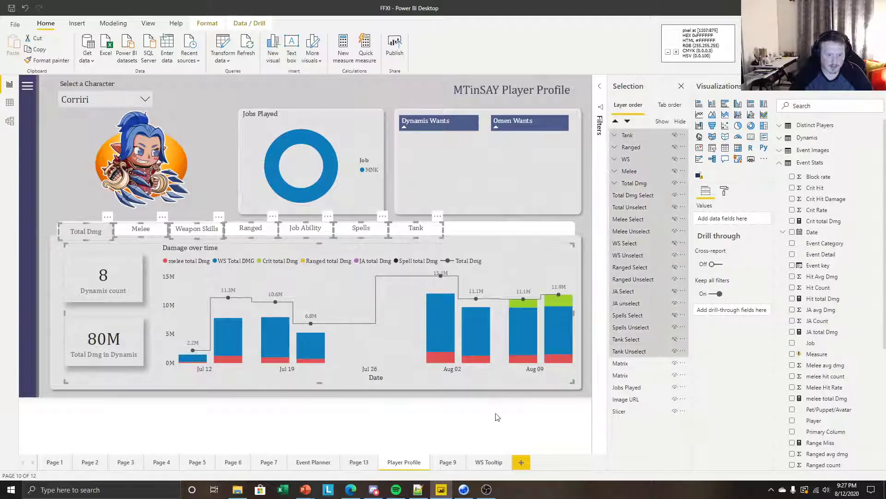
pyautogui.click(150, 23)
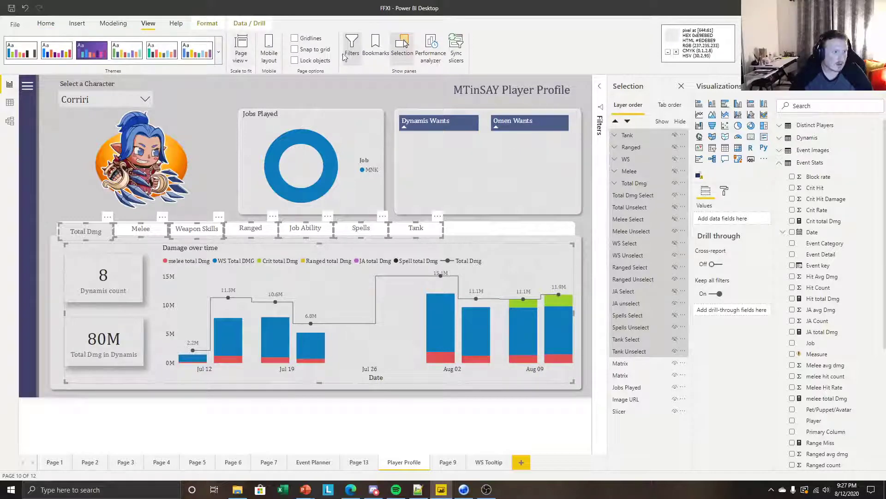
pyautogui.click(375, 46)
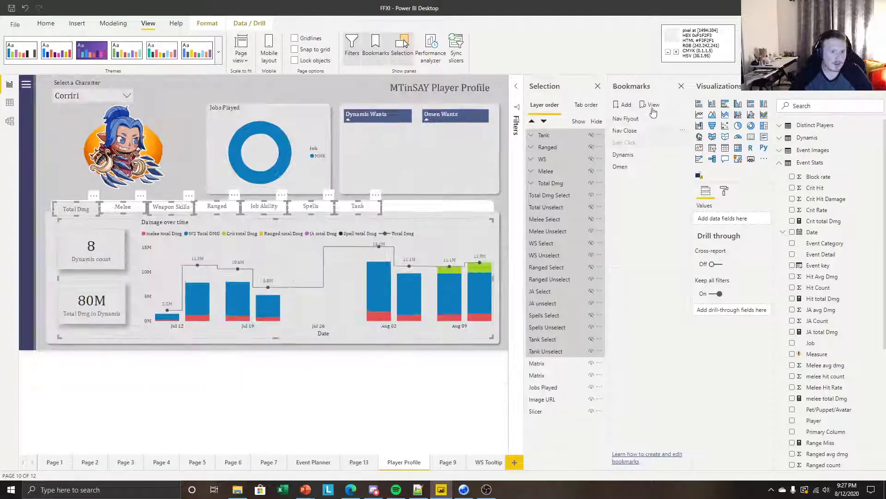
pyautogui.click(625, 105)
# Limit the new bookmark to the selected visuals and exclude data from what it stores
pyautogui.click(683, 179)
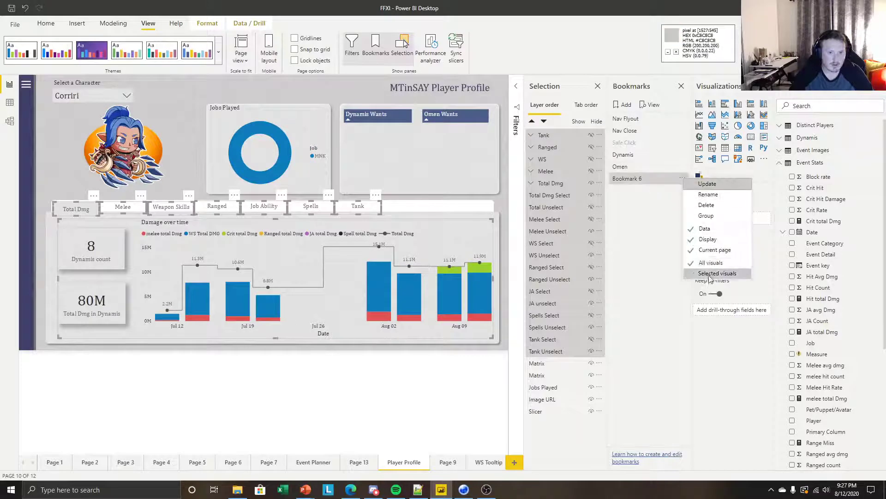
pyautogui.click(712, 277)
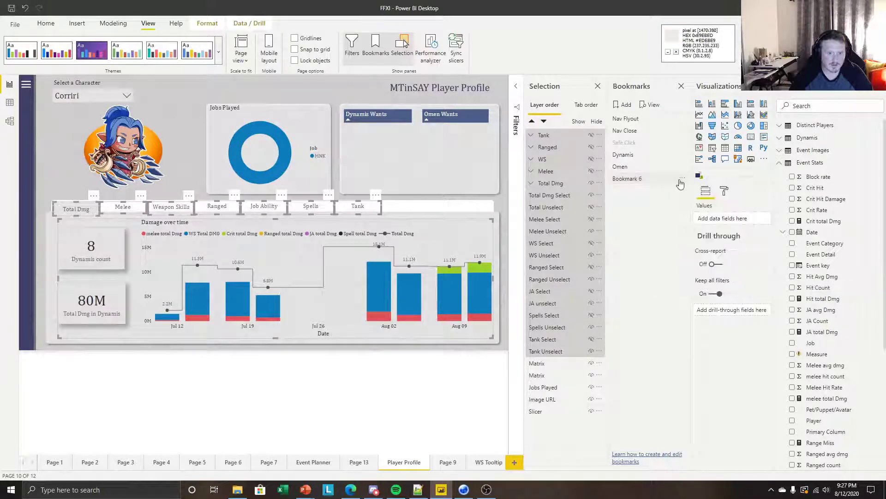
pyautogui.click(684, 183)
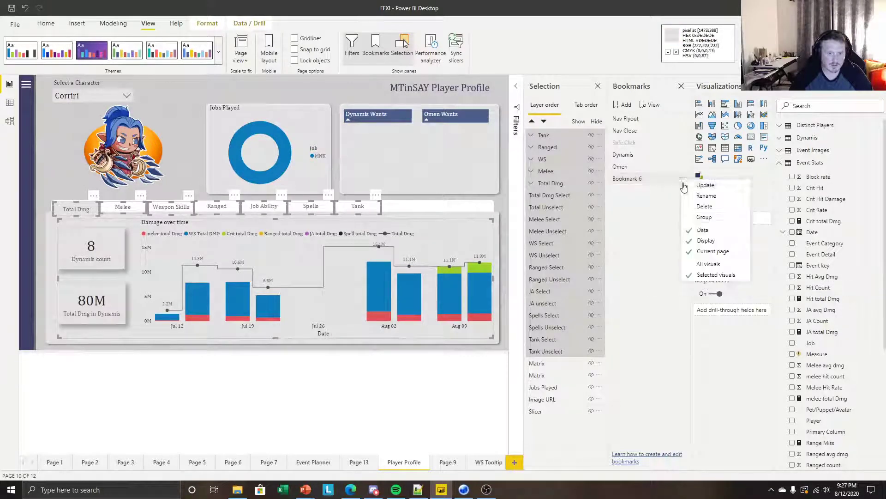
pyautogui.click(706, 232)
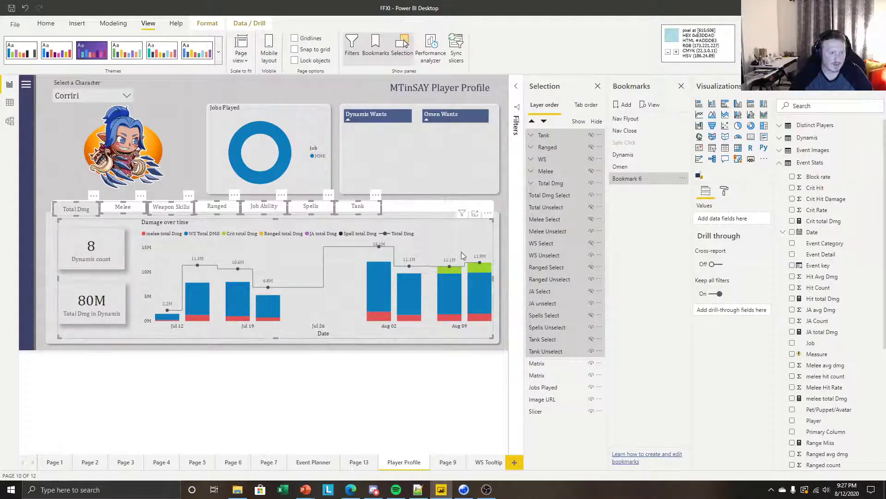
# Rename the new bookmark as Total Dmg and clear the layer selection
pyautogui.doubleClick(643, 180)
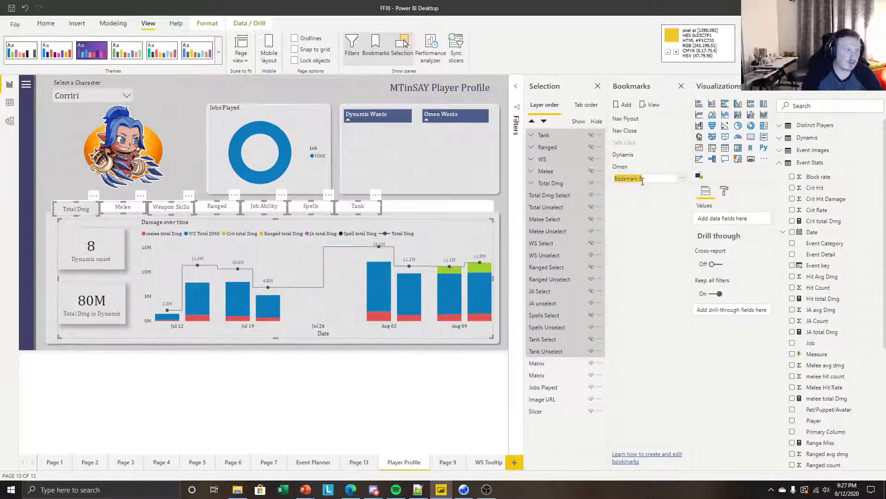
pyautogui.write('Cta')
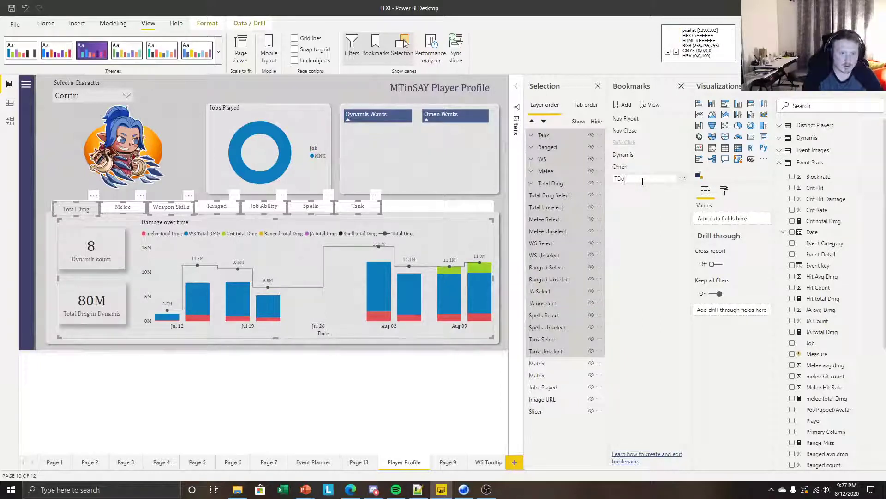
pyautogui.write('al Dmg')
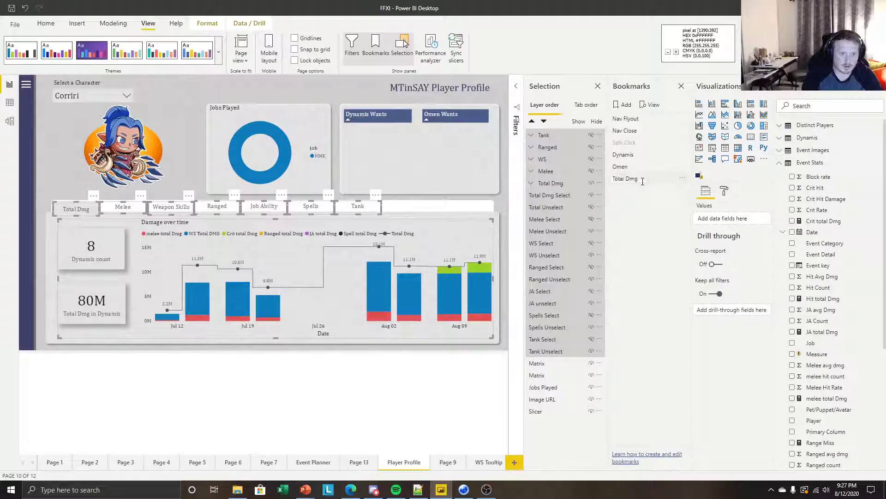
pyautogui.press('Return')
pyautogui.click(432, 372)
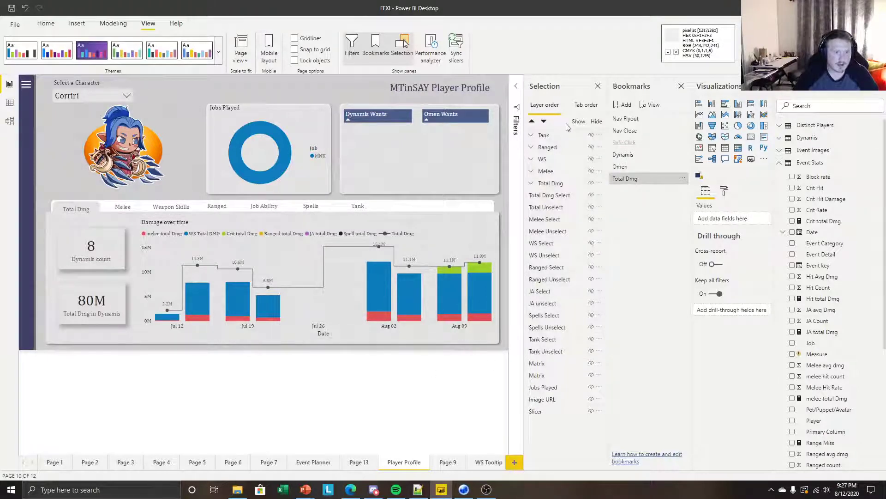
# Hide the Total Dmg group and show the Melee group for the next tab view
pyautogui.click(591, 183)
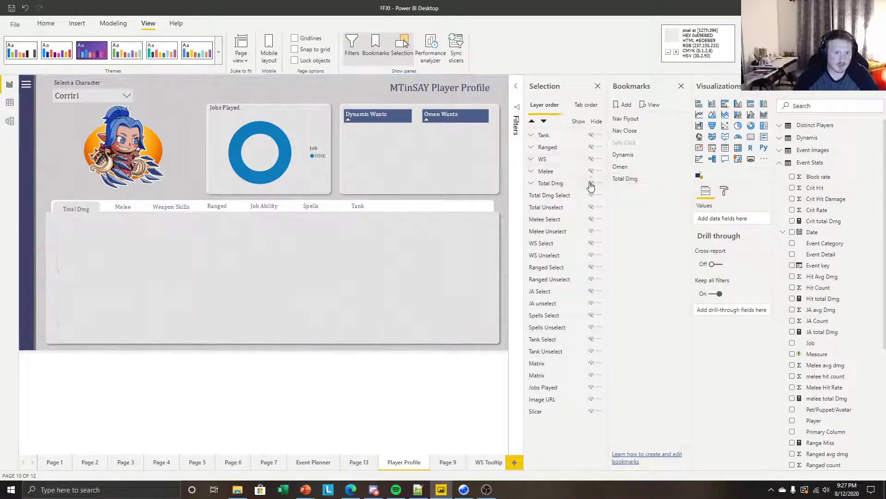
pyautogui.click(591, 171)
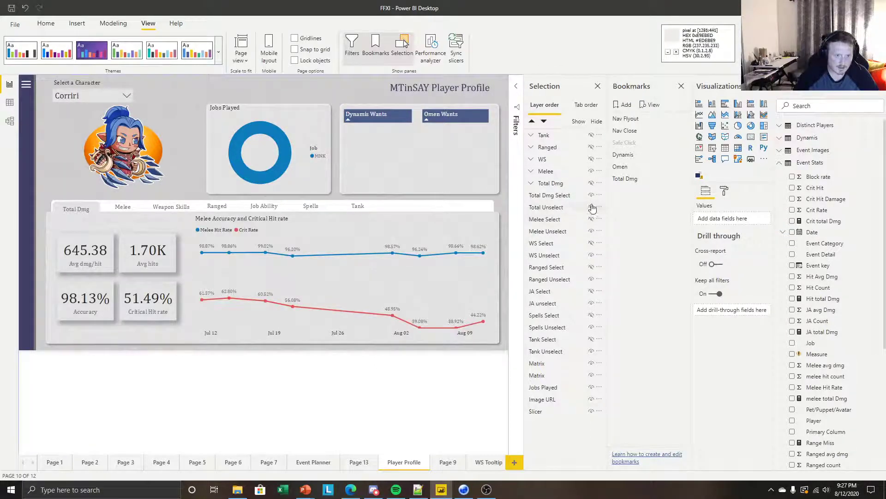
# Switch the highlighted tab to Melee by showing Total Unselect and Melee Select and hiding Total Dmg Select and Melee Unselect
pyautogui.click(592, 196)
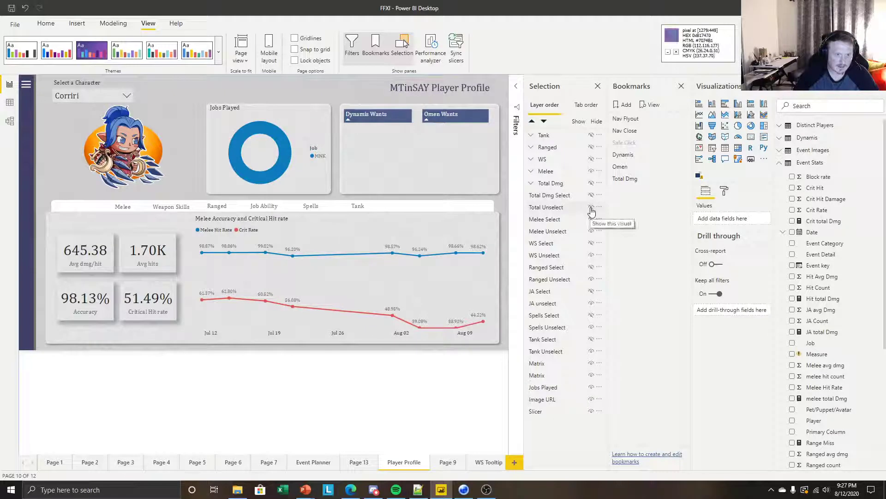
pyautogui.click(591, 208)
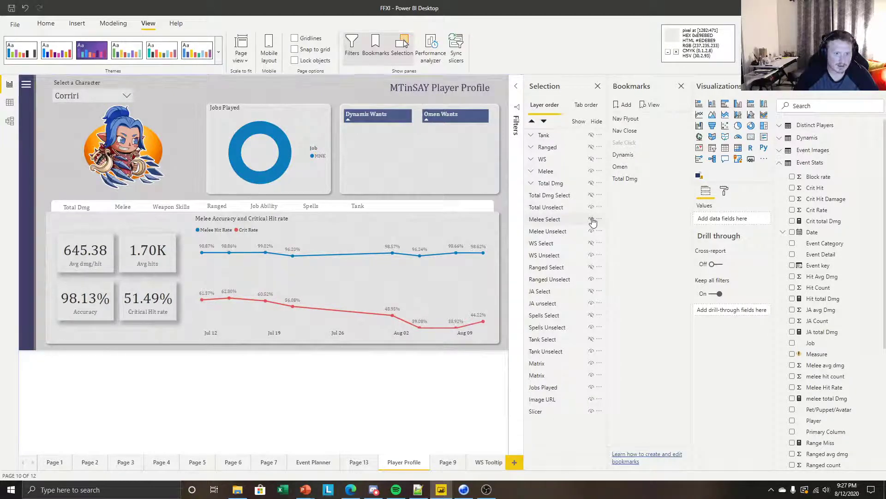
pyautogui.click(592, 232)
pyautogui.click(317, 390)
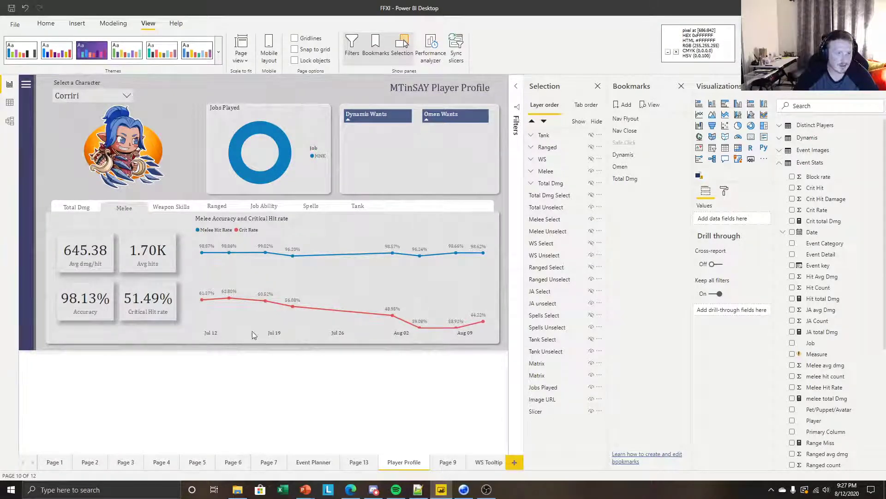
# Add a bookmark with the layers Tank through Tank Unselect selected, limited to the selected visuals and excluding data
pyautogui.click(553, 135)
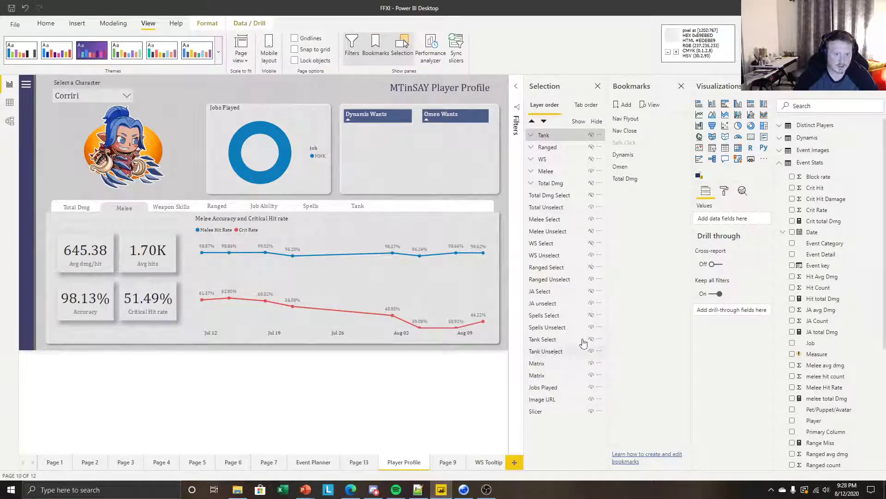
pyautogui.keyDown('shift'); pyautogui.click(568, 351); pyautogui.keyUp('shift')
pyautogui.click(622, 104)
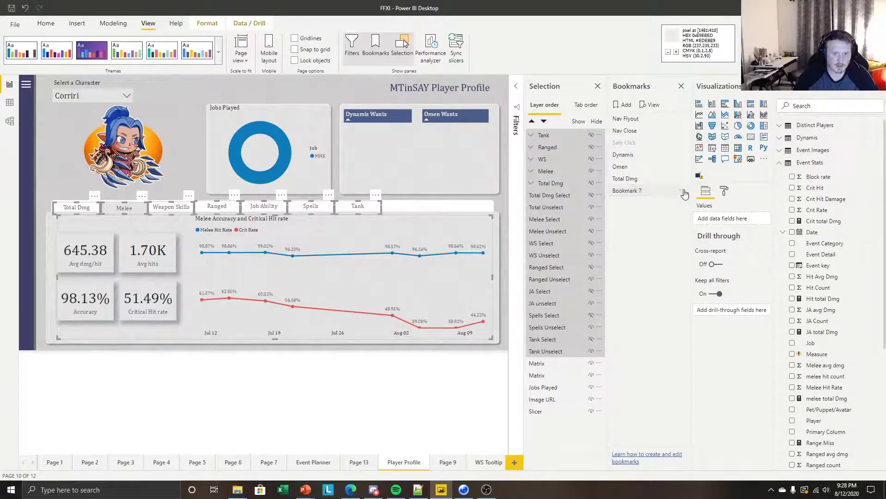
pyautogui.click(683, 191)
pyautogui.click(716, 285)
pyautogui.click(683, 190)
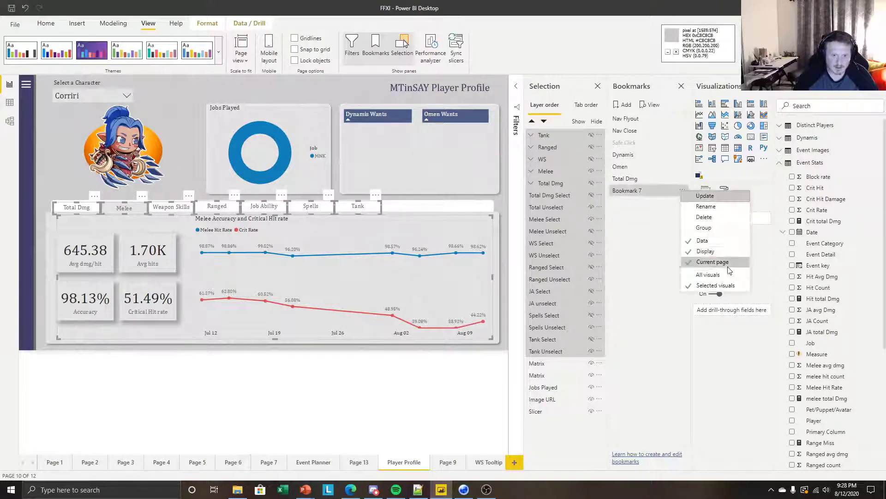
pyautogui.click(708, 241)
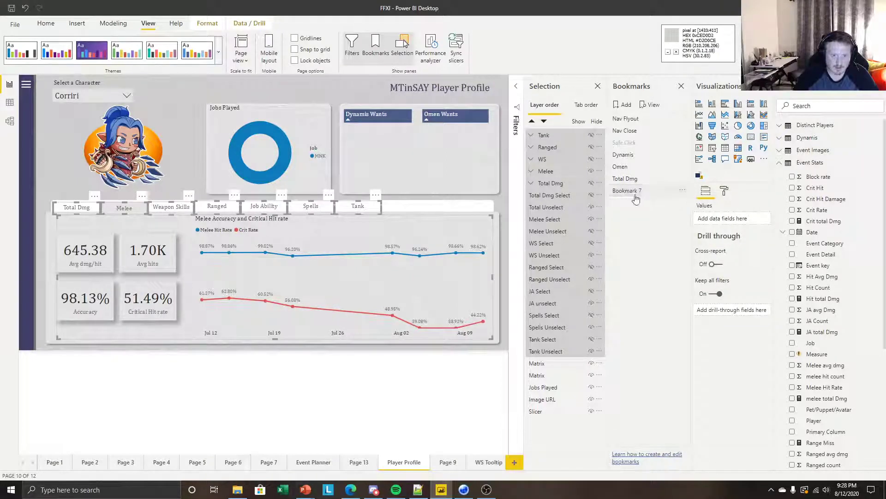
# Rename the new bookmark as Melee and clear the layer selection
pyautogui.click(683, 192)
pyautogui.click(716, 204)
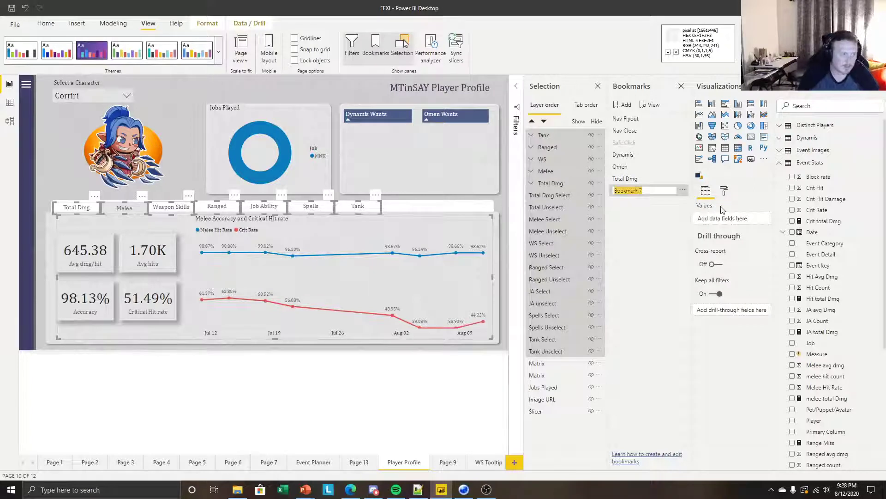
pyautogui.write('Melee')
pyautogui.press('Return')
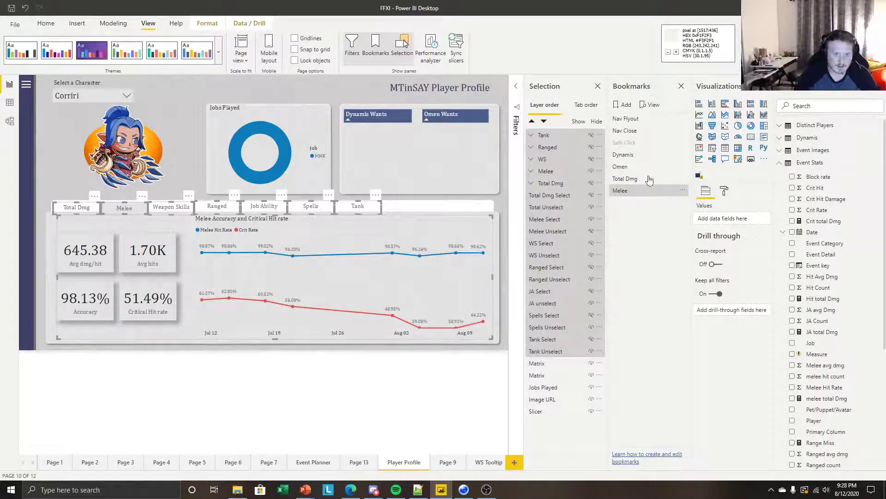
pyautogui.click(387, 393)
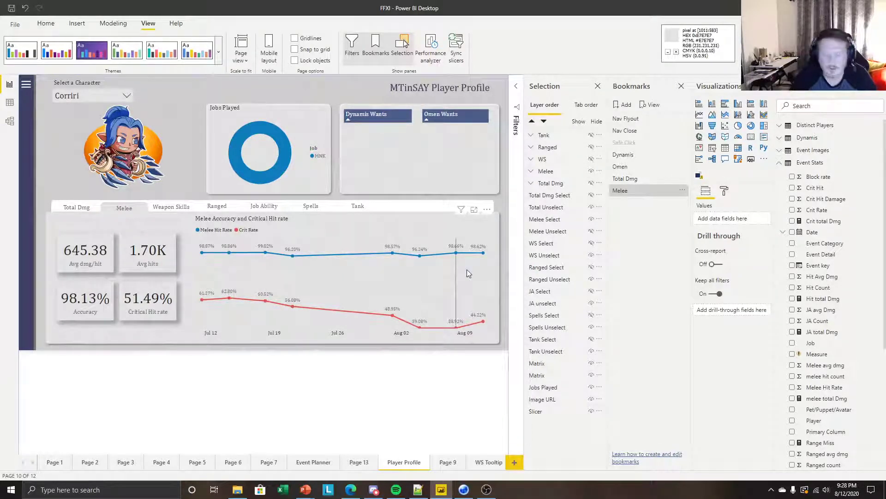
# Show the WS group instead of Melee and swap the Select and Unselect layers so Weapon Skills is the highlighted tab
pyautogui.moveTo(467, 270)
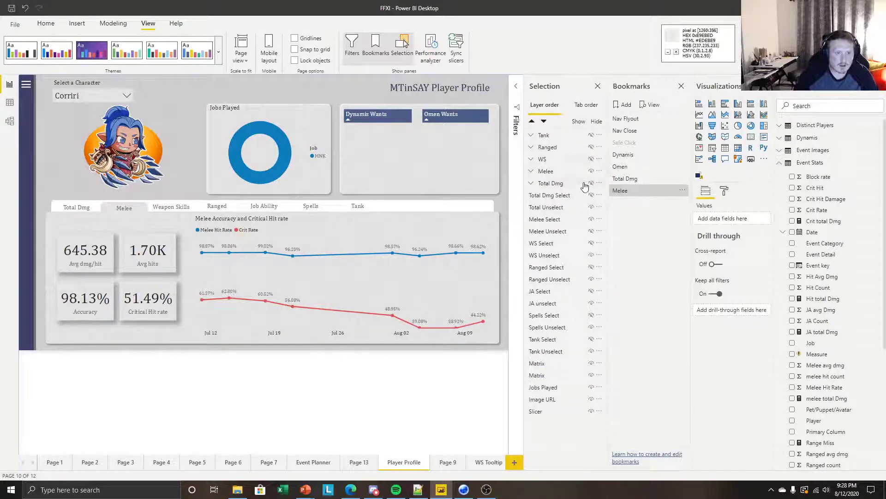
pyautogui.click(591, 160)
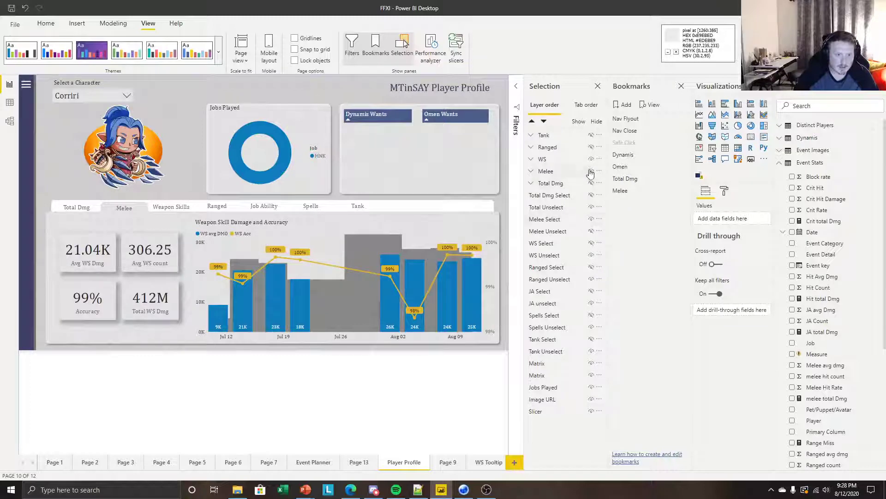
pyautogui.click(592, 220)
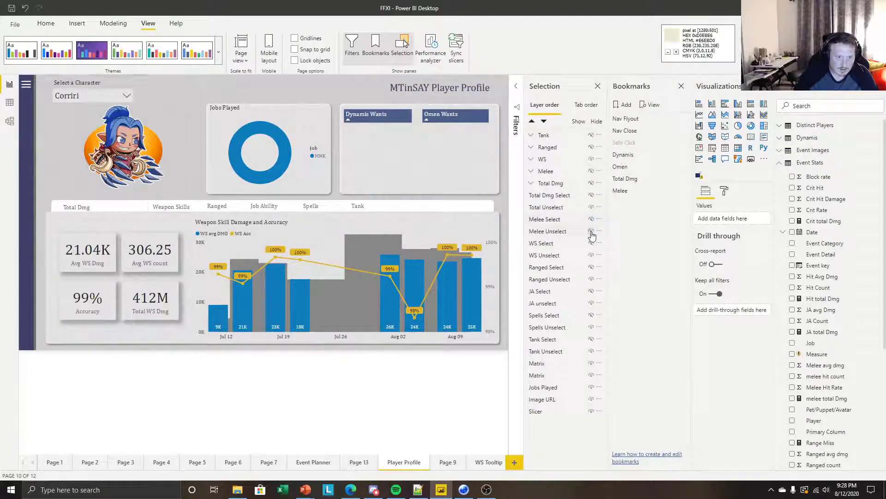
pyautogui.click(591, 243)
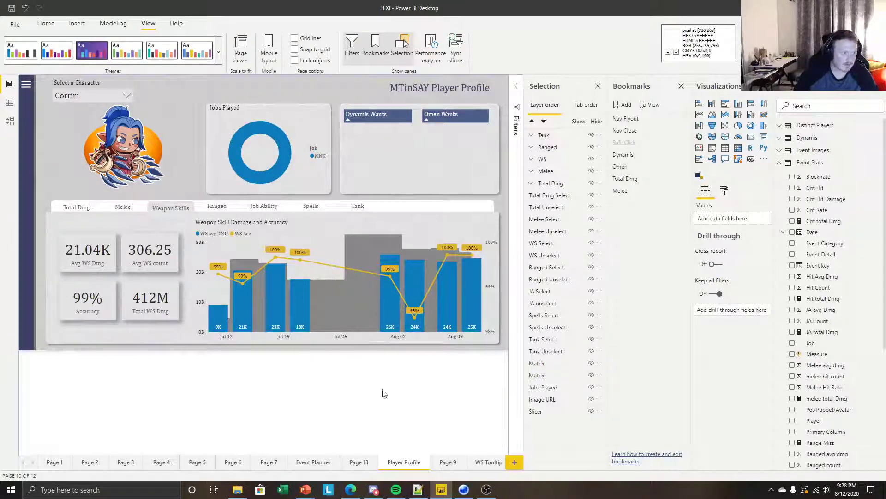
# Select the layers from Tank through Tank Unselect and bookmark the Weapon Skills view for the selected visuals only, without data
pyautogui.click(557, 137)
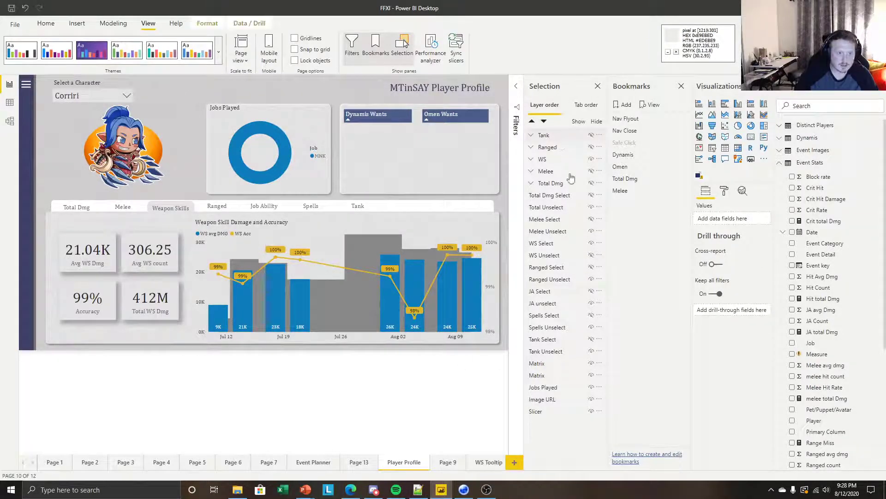
pyautogui.keyDown('shift'); pyautogui.click(554, 351); pyautogui.keyUp('shift')
pyautogui.click(624, 105)
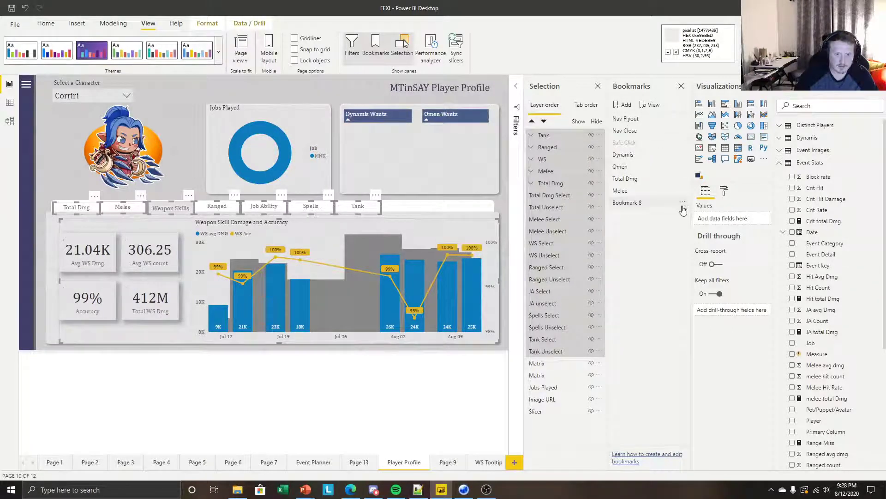
pyautogui.click(683, 203)
pyautogui.click(709, 301)
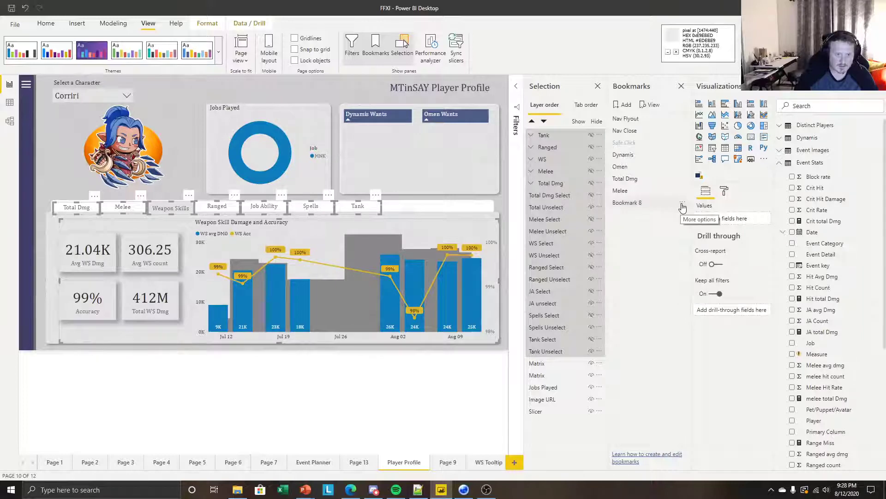
pyautogui.click(683, 204)
pyautogui.click(697, 253)
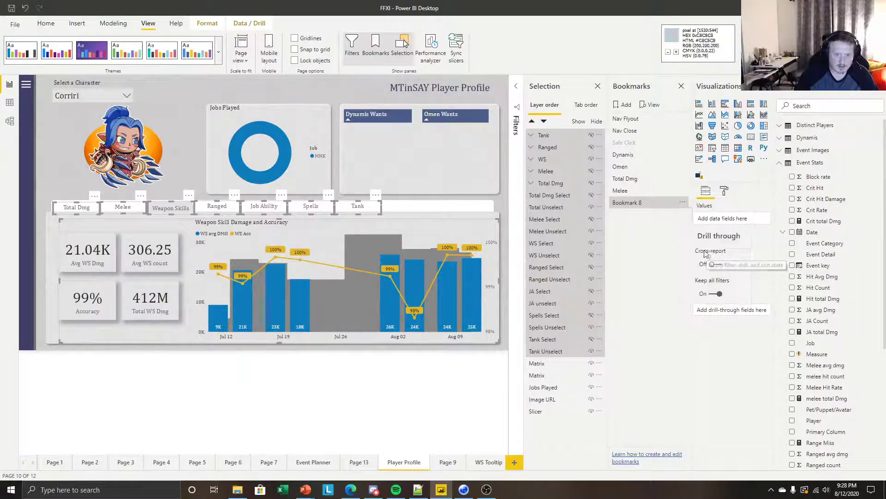
# Rename the Weapon Skills view's bookmark as WS and clear the layer selection
pyautogui.click(684, 203)
pyautogui.click(716, 218)
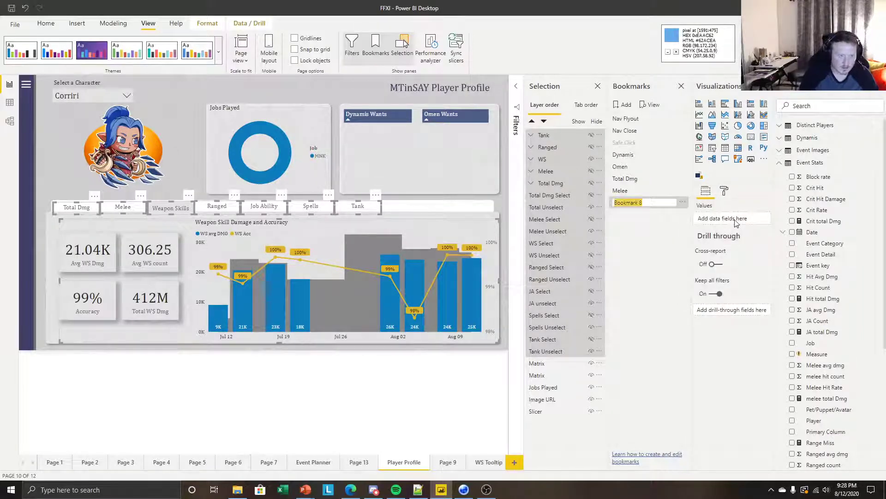
pyautogui.write('WS')
pyautogui.press('Return')
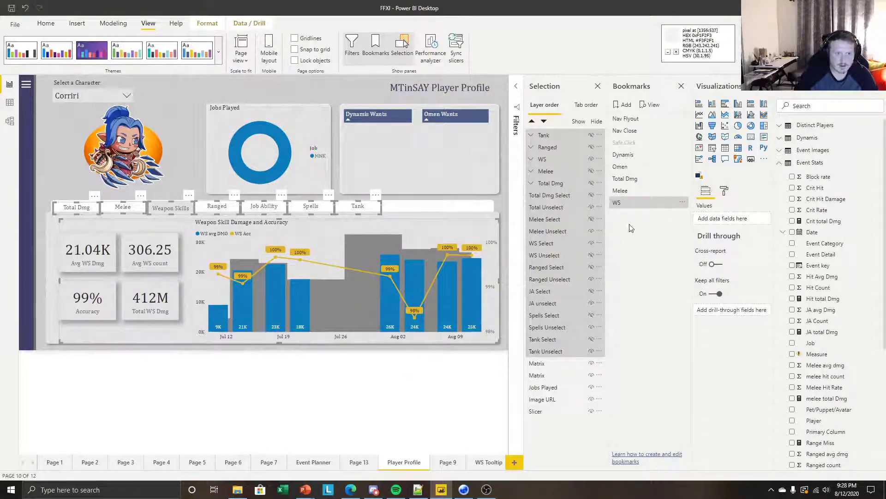
pyautogui.click(372, 374)
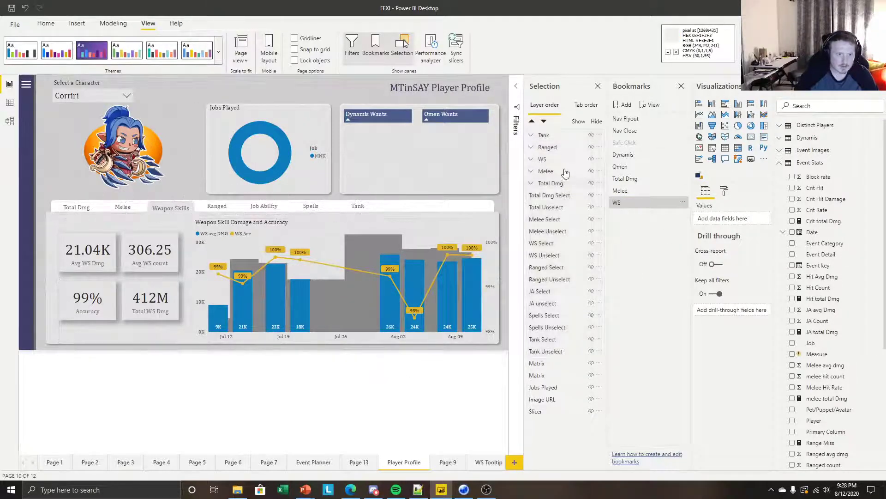
# Show the Ranged group instead of WS and swap the Select and Unselect layers so Ranged is the highlighted tab
pyautogui.click(591, 148)
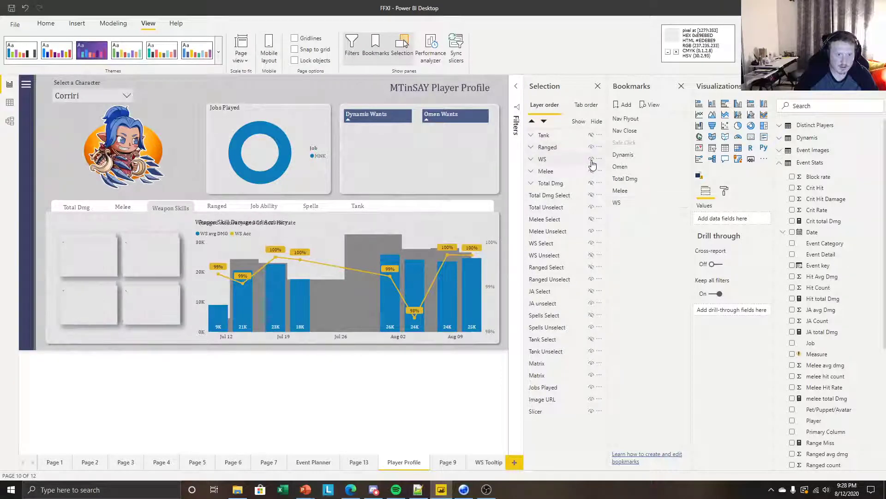
pyautogui.click(592, 160)
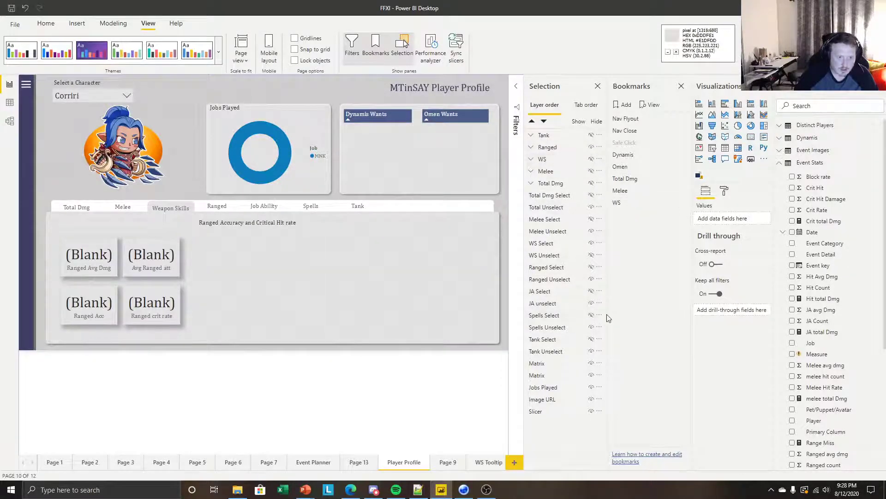
pyautogui.click(591, 244)
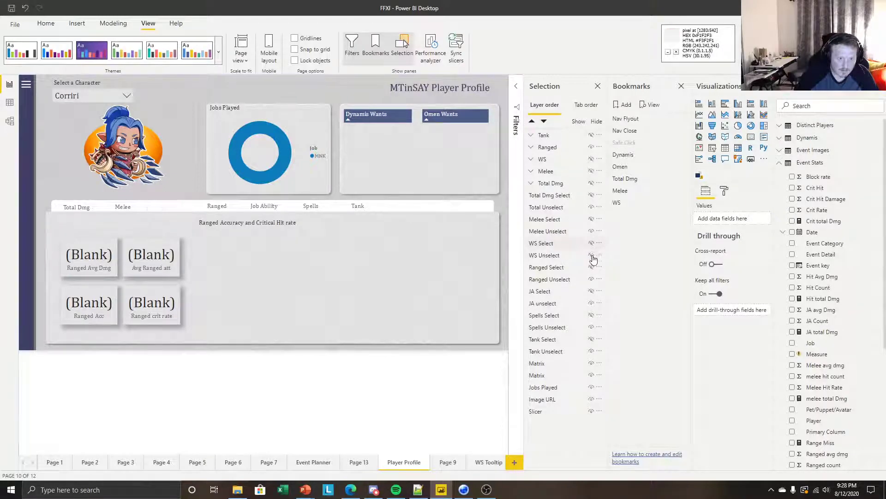
pyautogui.click(591, 255)
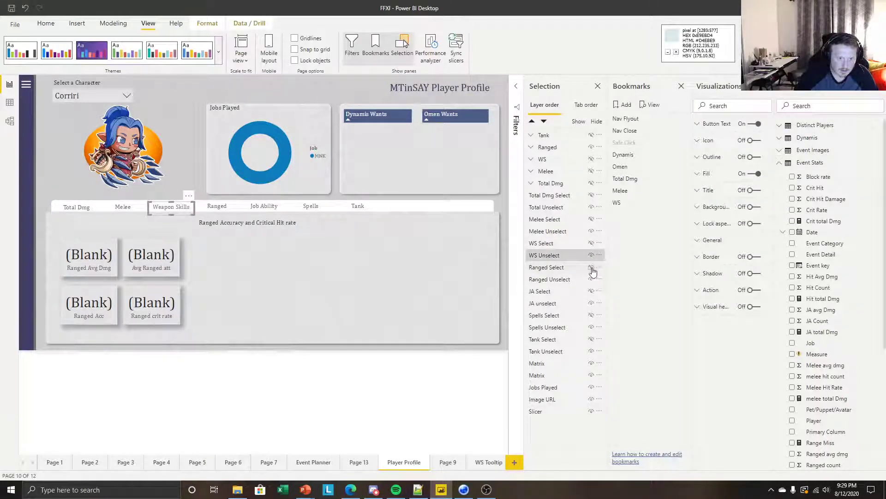
# Select the layers from Tank through Tank Unselect and bookmark the Ranged view for the selected visuals only, without data
pyautogui.click(556, 138)
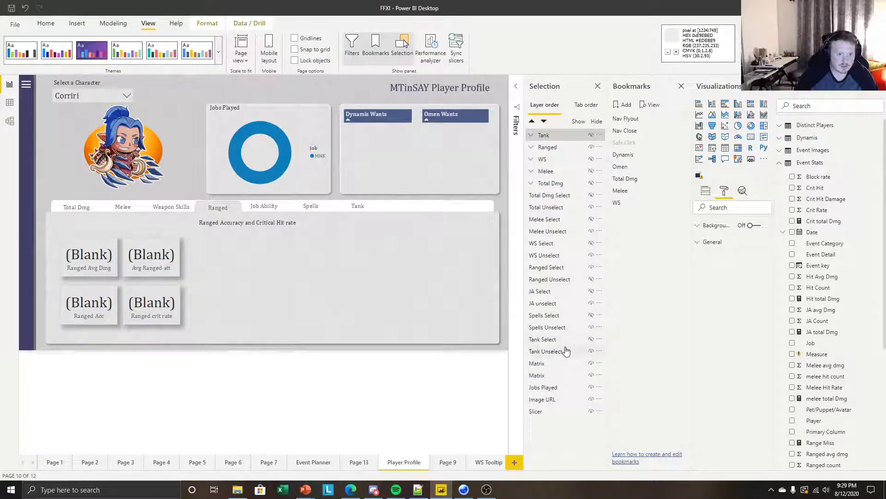
pyautogui.keyDown('shift'); pyautogui.click(550, 352); pyautogui.keyUp('shift')
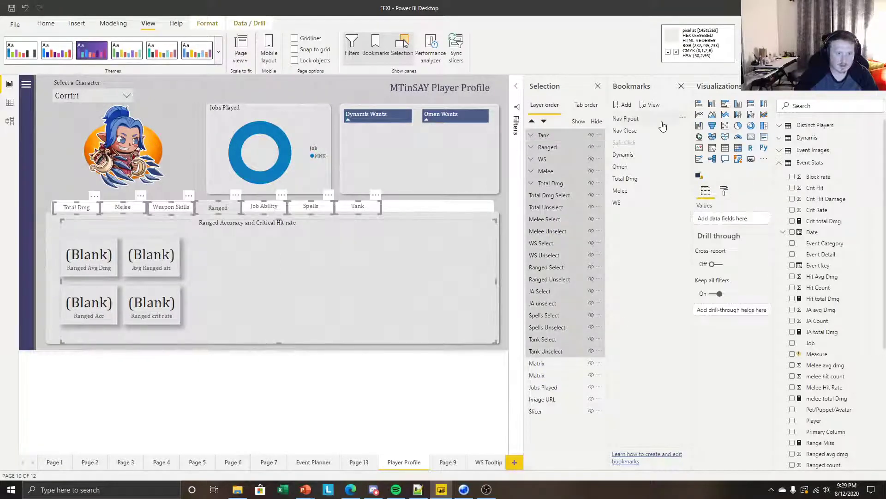
pyautogui.click(623, 105)
pyautogui.click(682, 214)
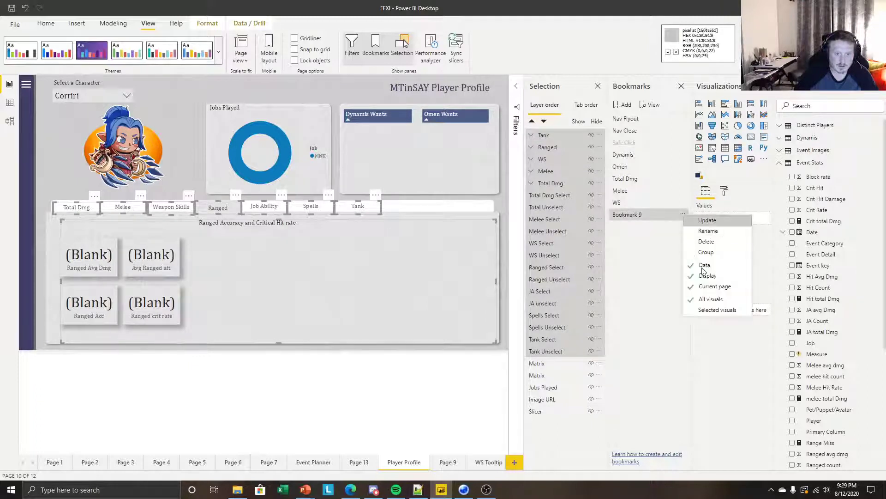
pyautogui.click(714, 310)
pyautogui.click(683, 215)
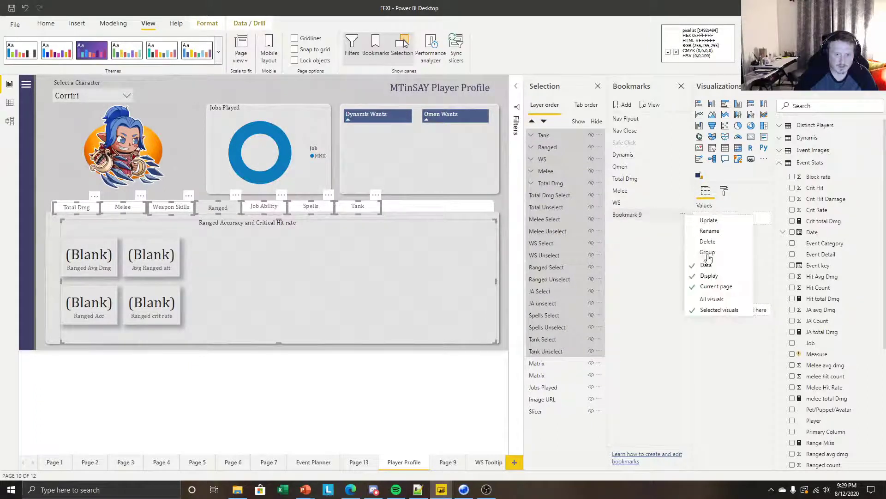
pyautogui.click(707, 266)
# Rename the Ranged view's bookmark as Ranged and clear the layer selection
pyautogui.click(682, 214)
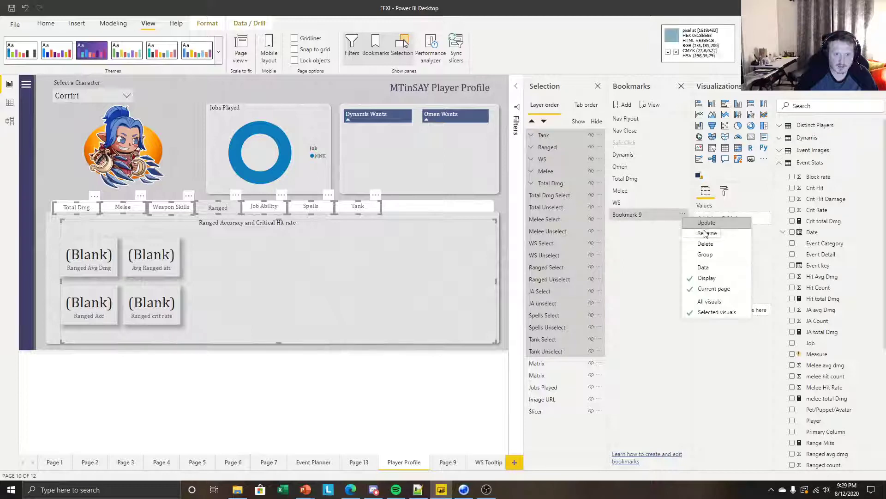
pyautogui.click(706, 233)
pyautogui.write('Rang')
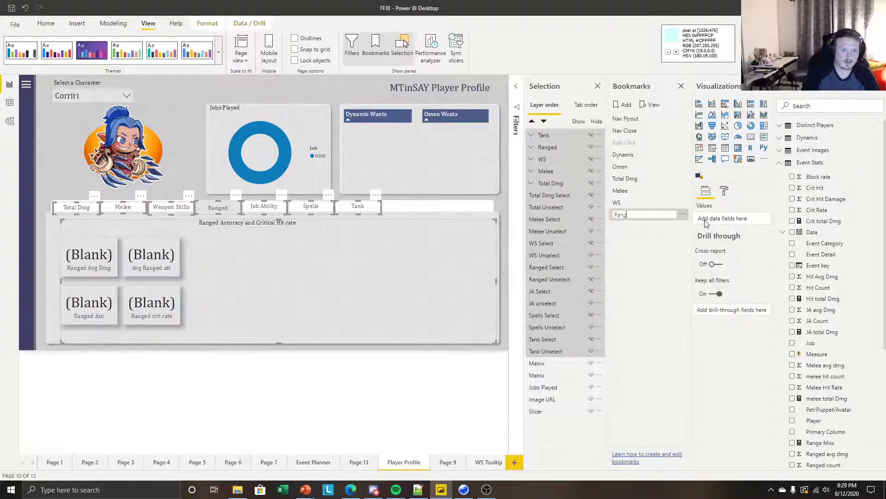
pyautogui.write('ed')
pyautogui.press('Return')
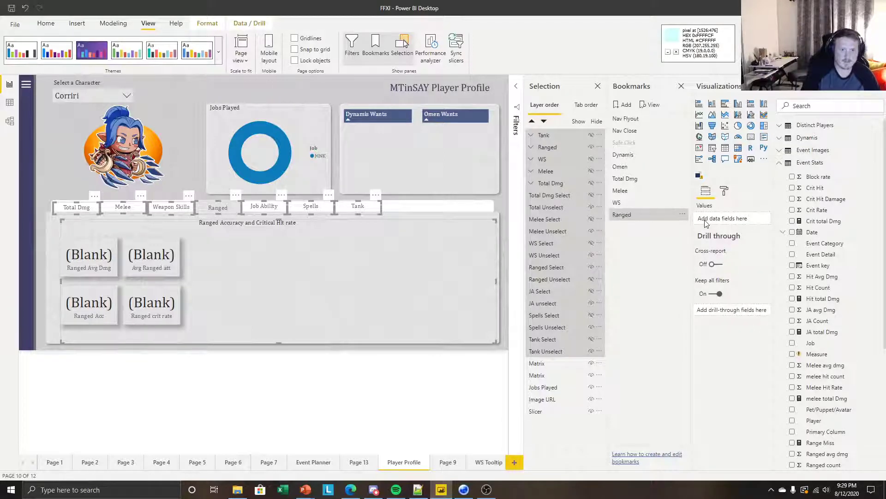
pyautogui.click(420, 400)
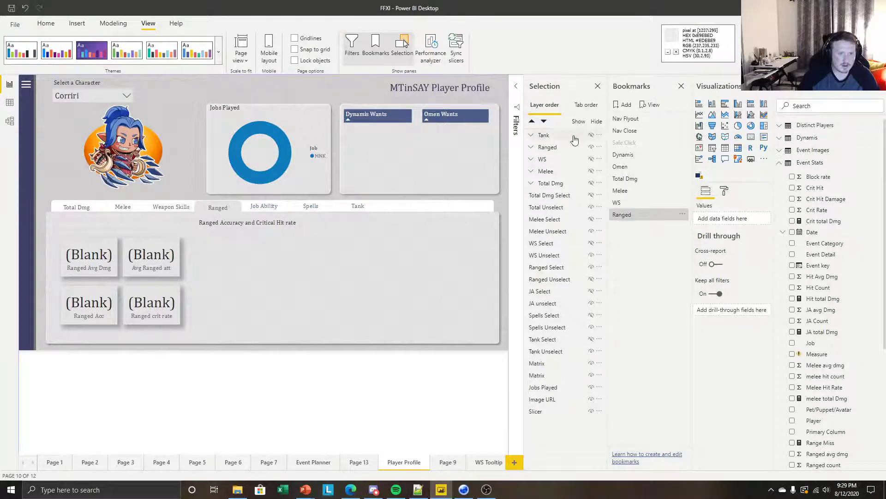
# Show the Tank group instead of Ranged and swap the Select and Unselect layers so Tank is the highlighted tab
pyautogui.click(592, 136)
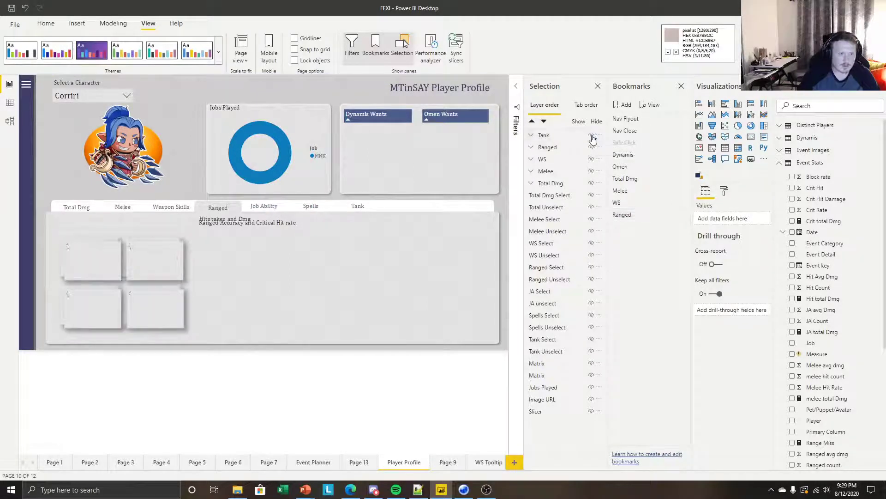
pyautogui.click(591, 183)
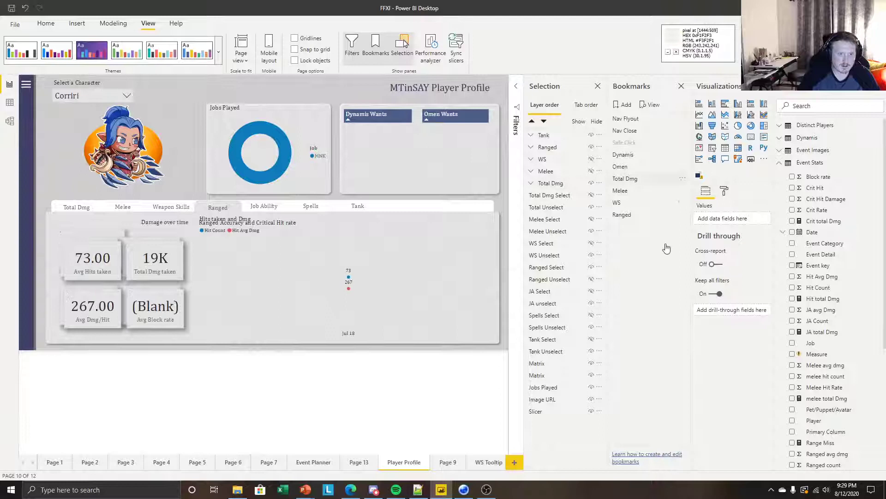
pyautogui.click(588, 184)
pyautogui.click(591, 146)
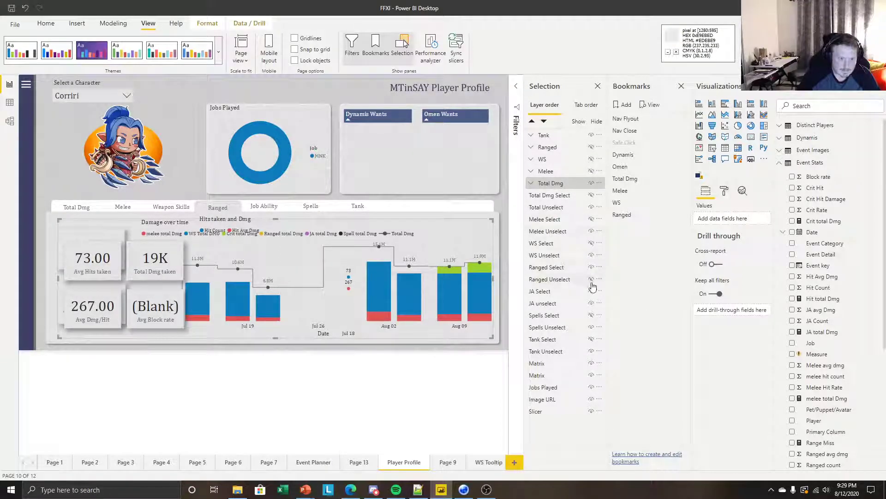
pyautogui.click(591, 268)
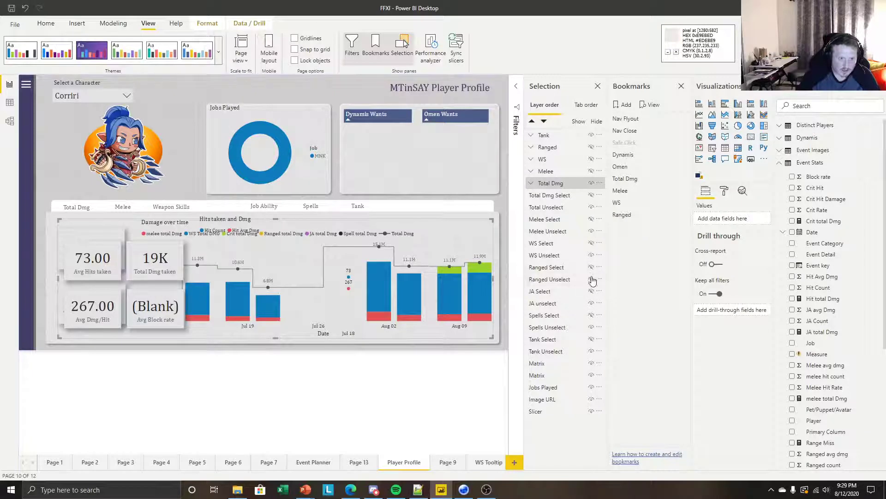
pyautogui.click(592, 279)
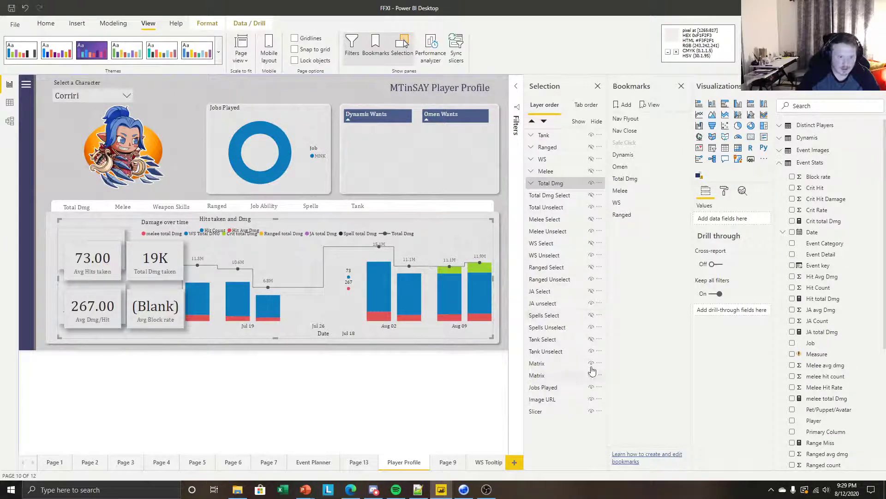
pyautogui.click(591, 352)
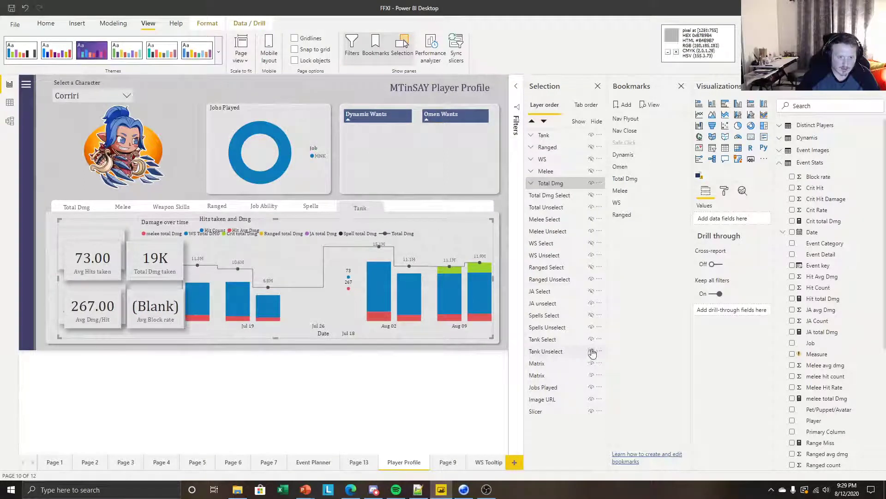
pyautogui.click(463, 391)
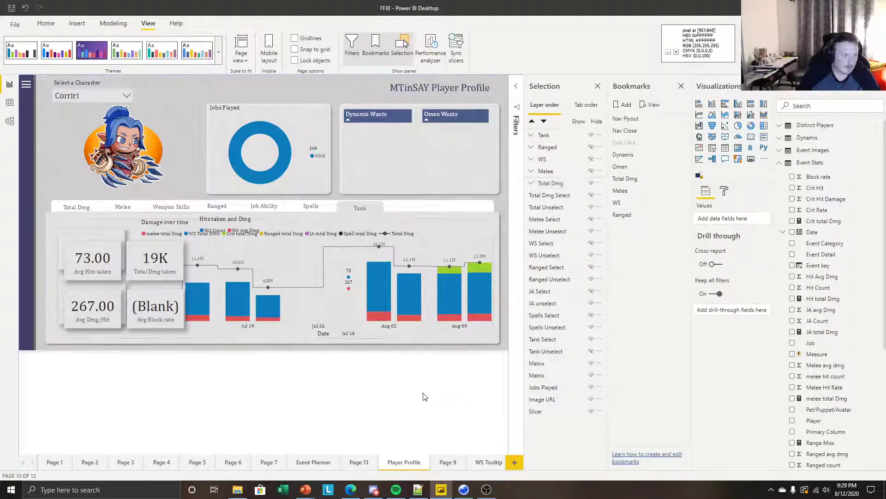
pyautogui.click(591, 183)
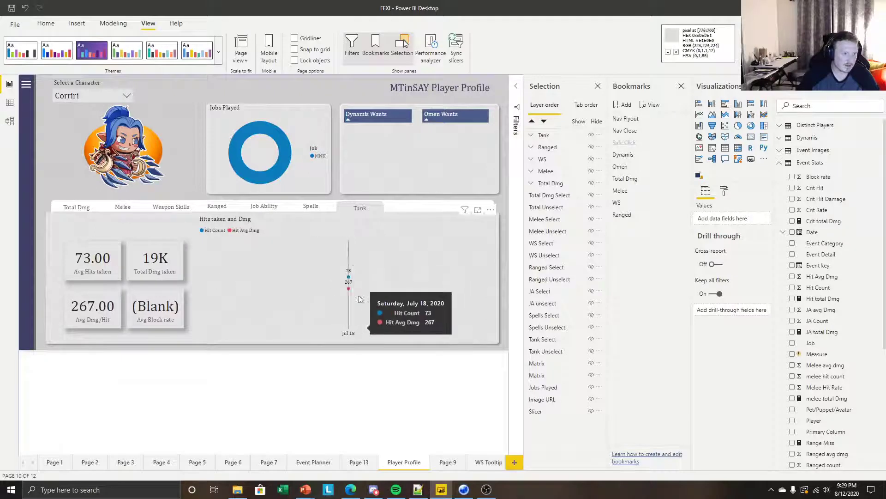
# Select the layers from Tank through Tank Unselect and bookmark the Tank view for the selected visuals only, without data
pyautogui.click(544, 134)
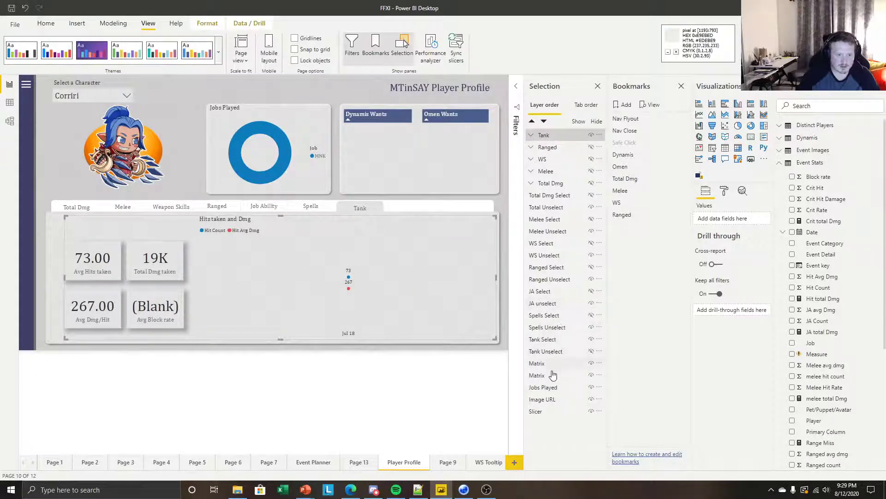
pyautogui.click(625, 104)
pyautogui.click(680, 226)
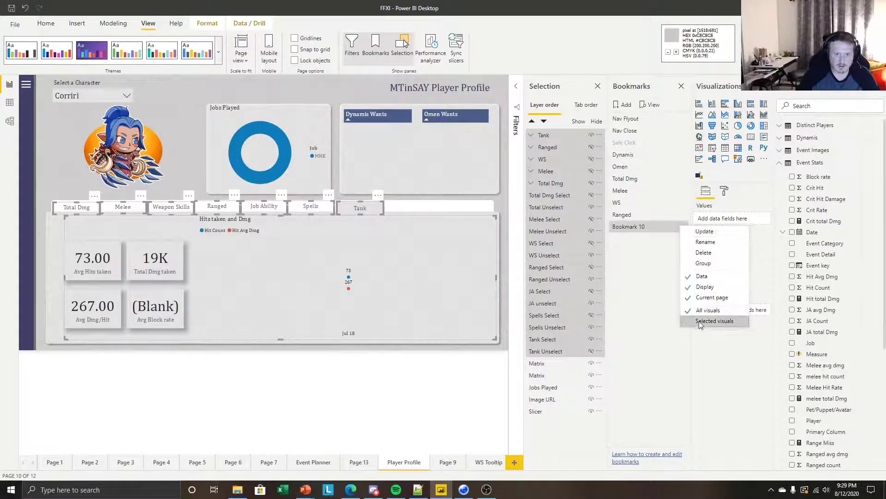
pyautogui.click(714, 320)
pyautogui.click(682, 226)
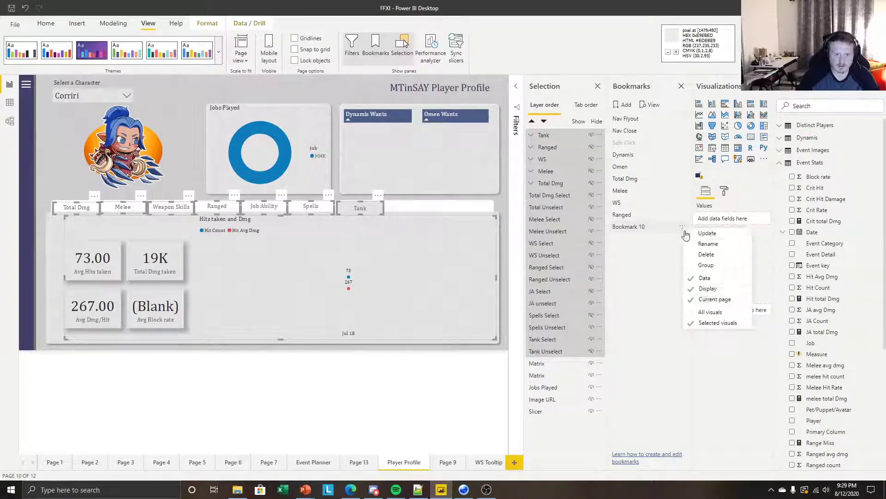
pyautogui.click(704, 277)
# Rename the Tank view's bookmark as Tank and clear the layer selection
pyautogui.click(682, 226)
pyautogui.click(711, 245)
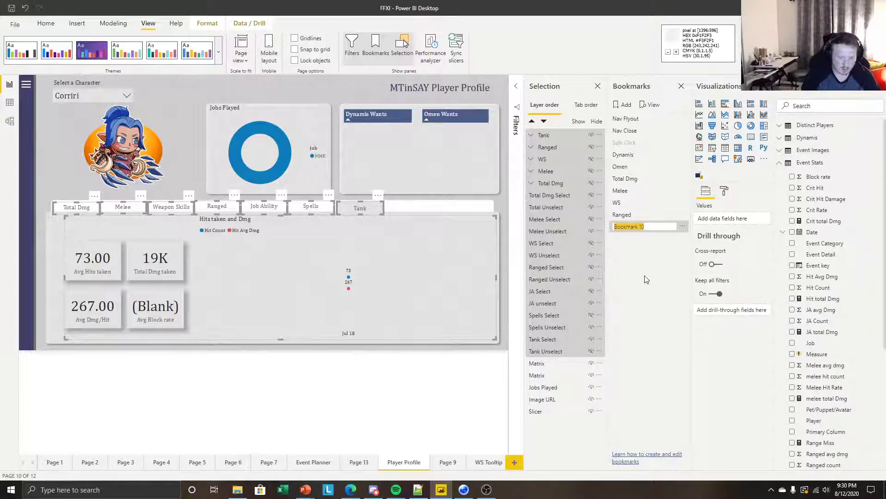
pyautogui.write('Tan')
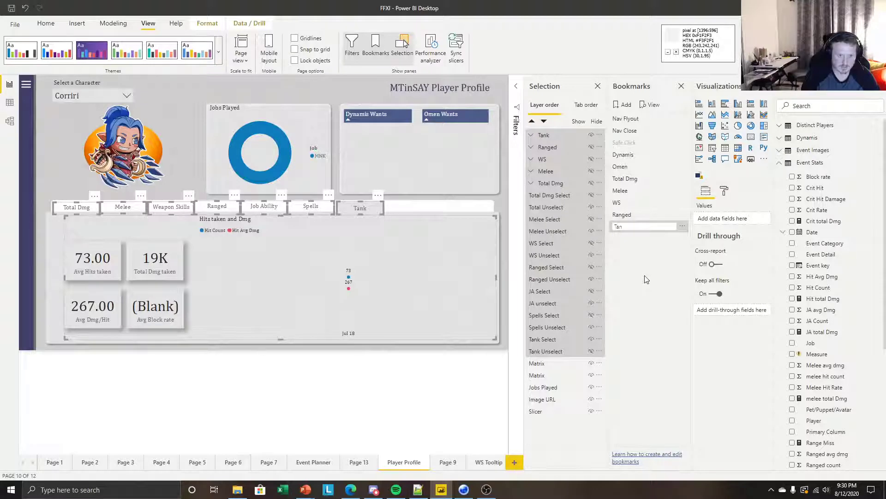
pyautogui.write('k')
pyautogui.press('Return')
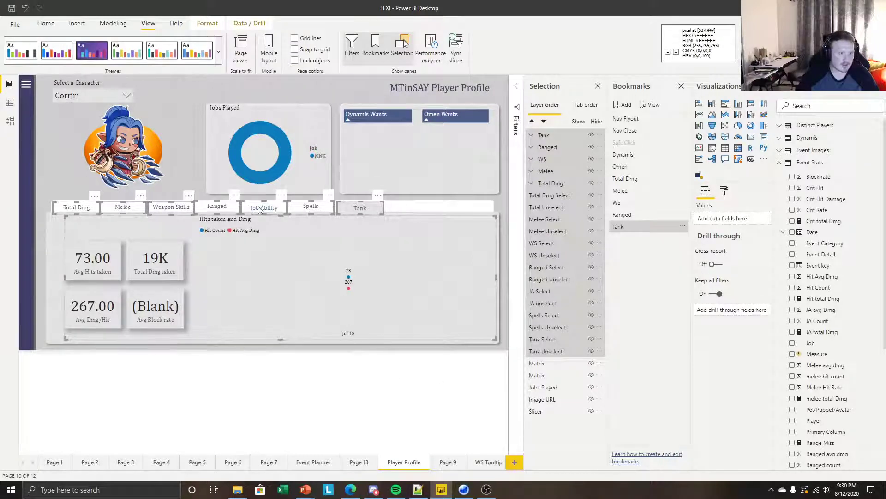
pyautogui.click(267, 379)
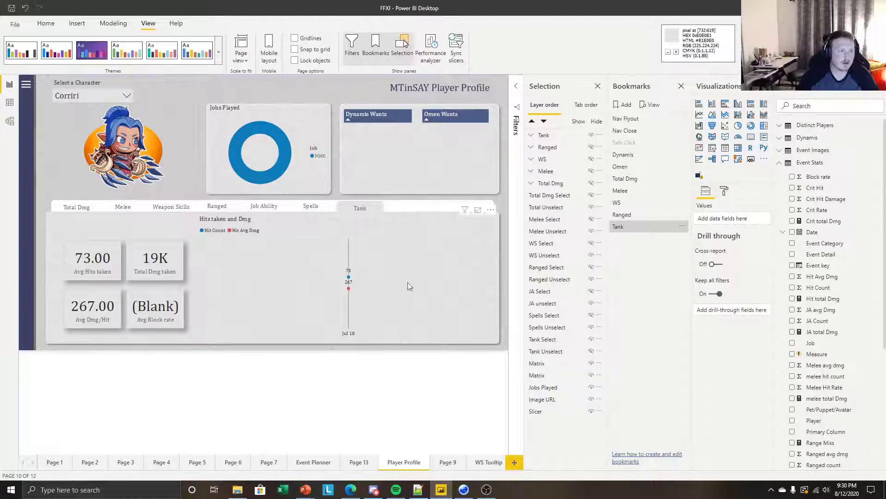
# Check the Total Dmg, Melee, WS, Ranged and Tank bookmarks one after another, and return to the Total Dmg view
pyautogui.click(635, 179)
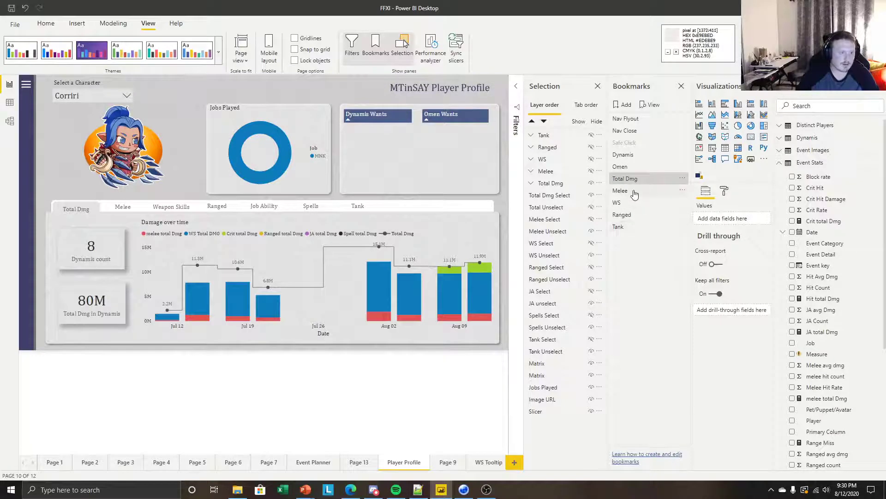
pyautogui.click(634, 192)
pyautogui.click(629, 204)
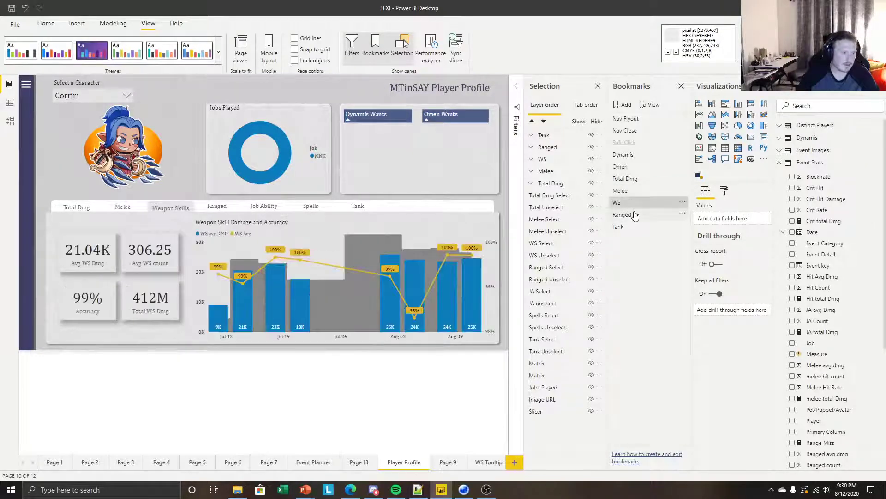
pyautogui.click(635, 215)
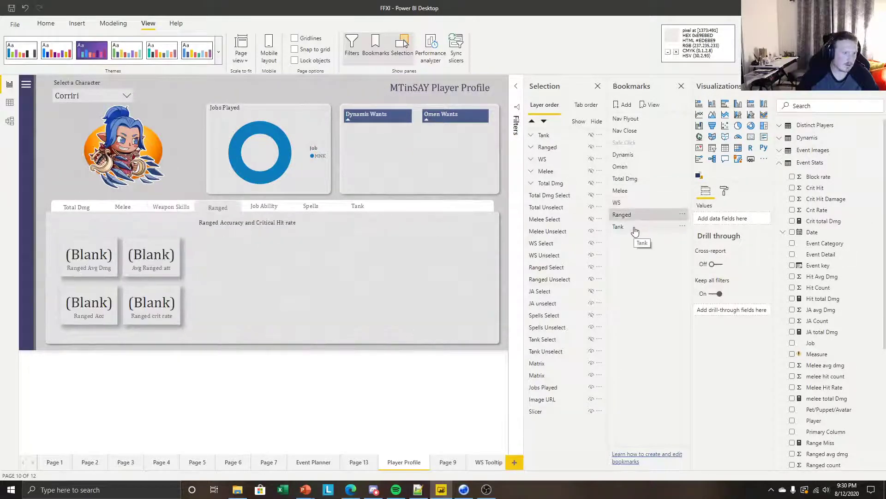
pyautogui.click(636, 229)
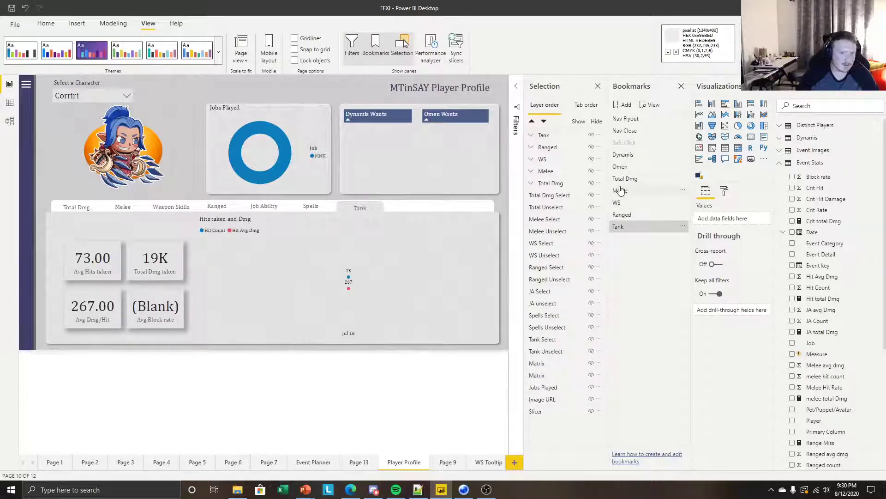
pyautogui.click(630, 179)
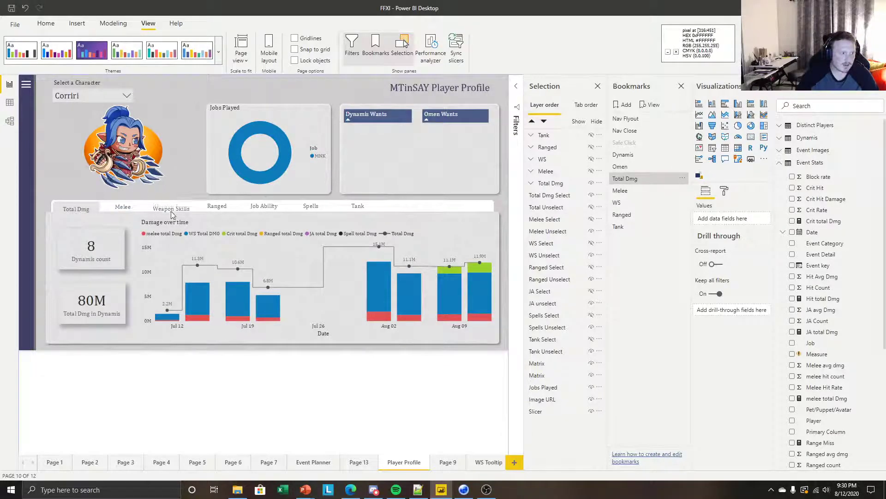
# Turn on the unselected Melee tab's action with the Melee bookmark and the tooltip Click for Melee, and test the tab
pyautogui.click(123, 209)
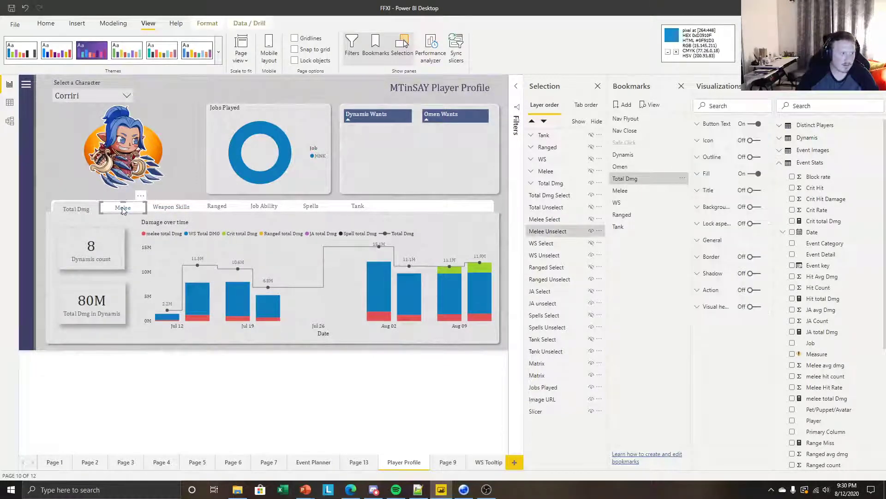
pyautogui.click(749, 291)
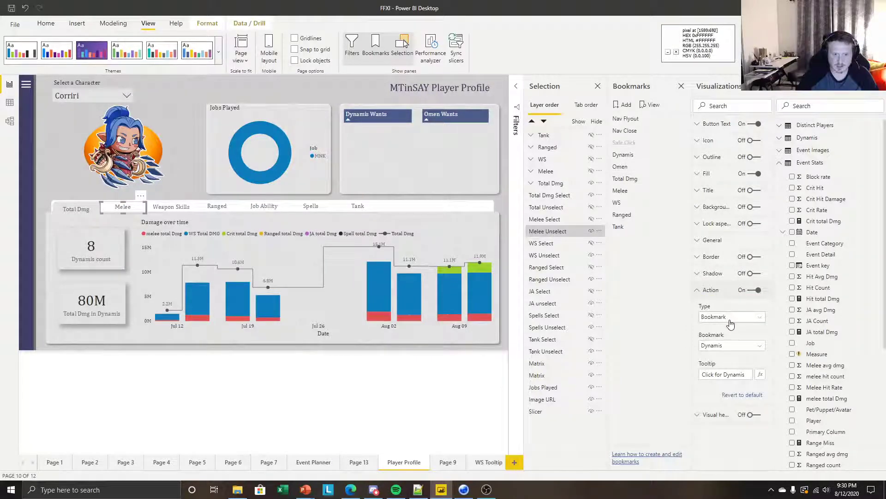
pyautogui.click(734, 353)
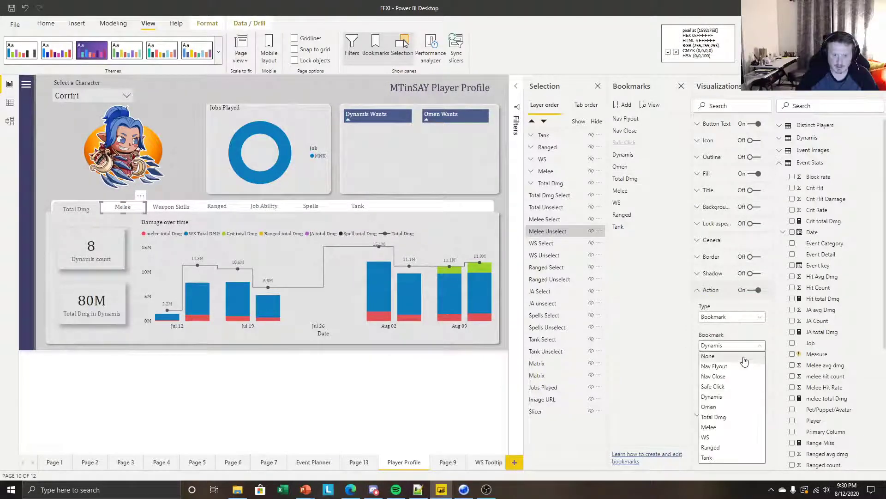
pyautogui.click(718, 427)
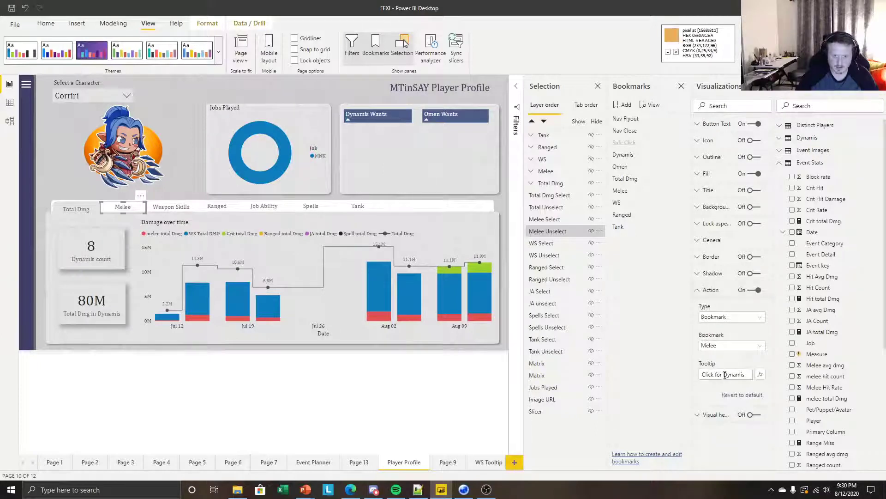
pyautogui.moveTo(724, 375); pyautogui.dragTo(747, 373)
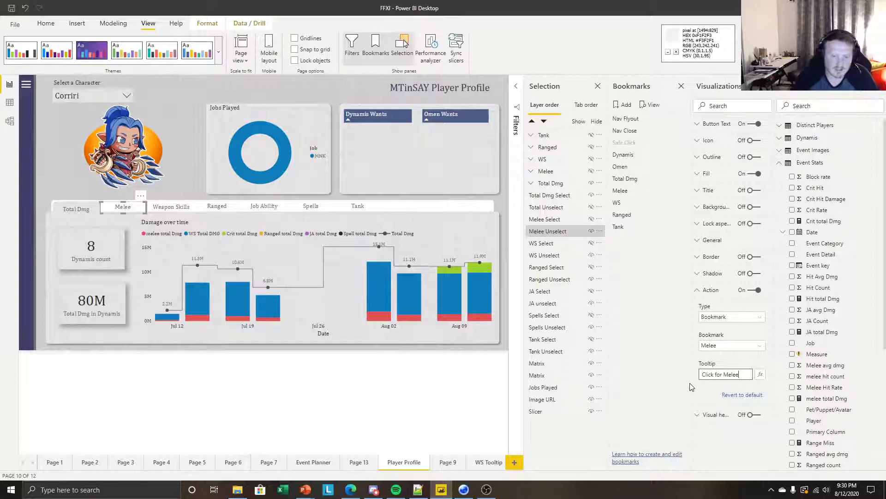
pyautogui.keyDown('ctrl'); pyautogui.click(122, 206); pyautogui.keyUp('ctrl')
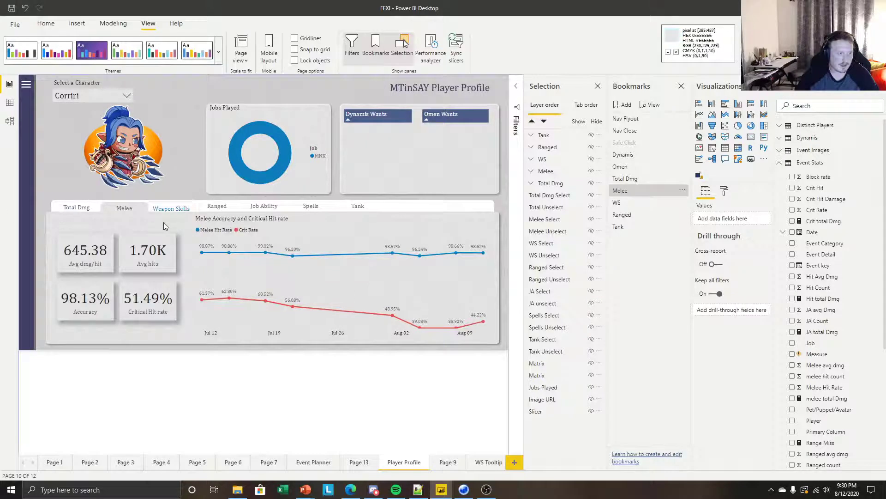
# Turn on the action of the unselected Total Dmg tab and link it to the Total Dmg bookmark
pyautogui.click(82, 205)
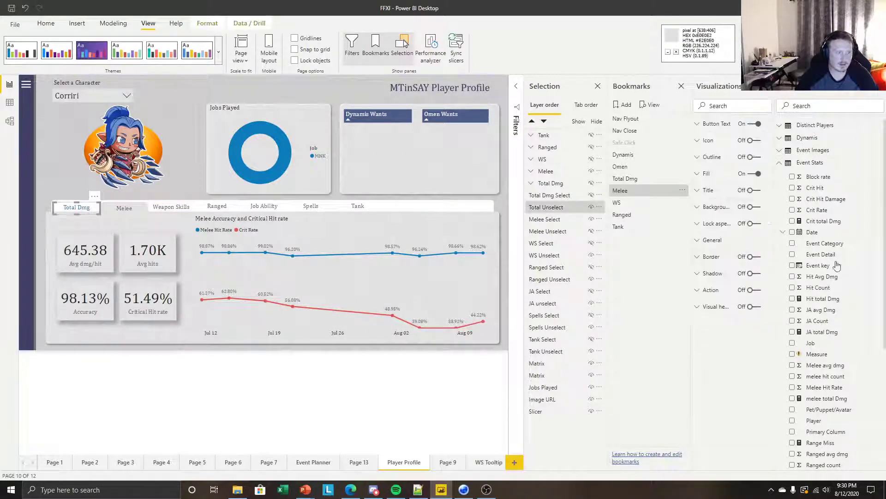
pyautogui.click(752, 290)
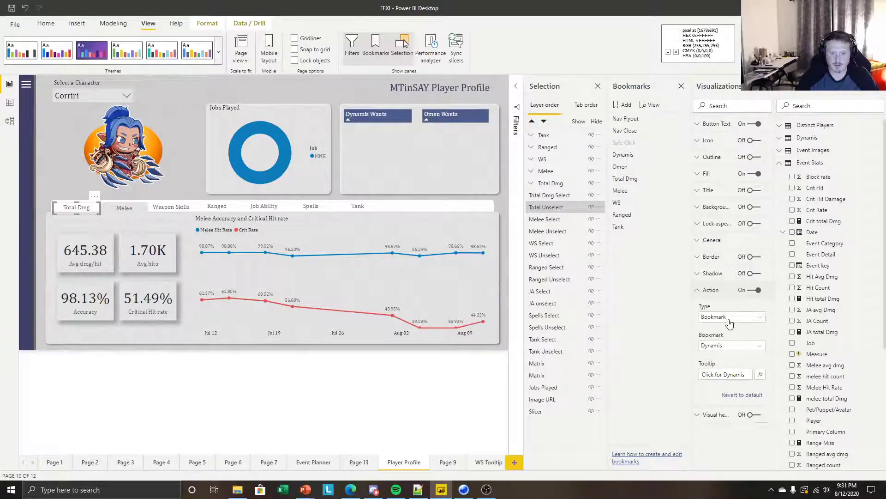
pyautogui.click(730, 317)
pyautogui.click(729, 336)
pyautogui.click(727, 345)
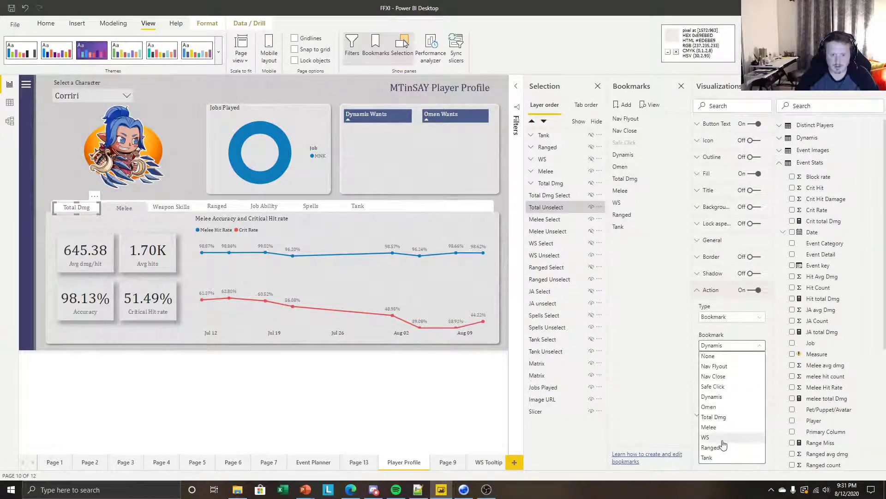
pyautogui.click(714, 417)
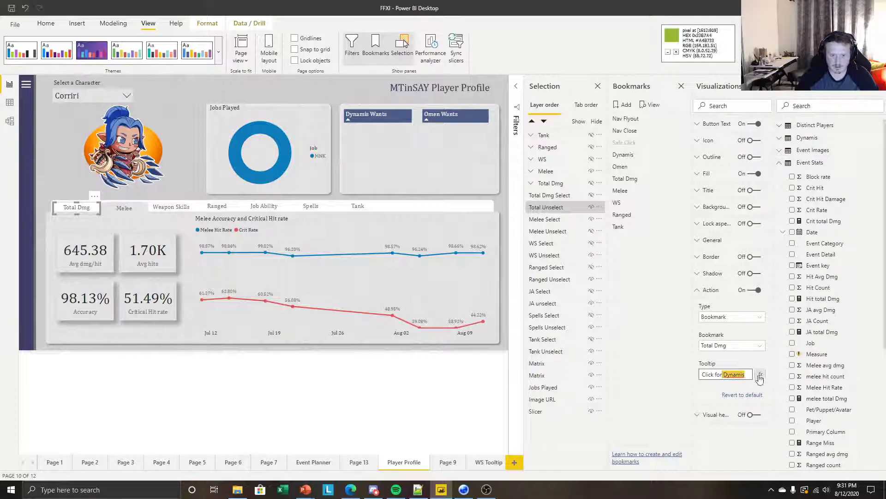
# Set the Total Dmg tab's tooltip to Click for Total Dmg and test the tab
pyautogui.write('Click for to')
pyautogui.press('BackSpace')
pyautogui.press('BackSpace')
pyautogui.write('Total d')
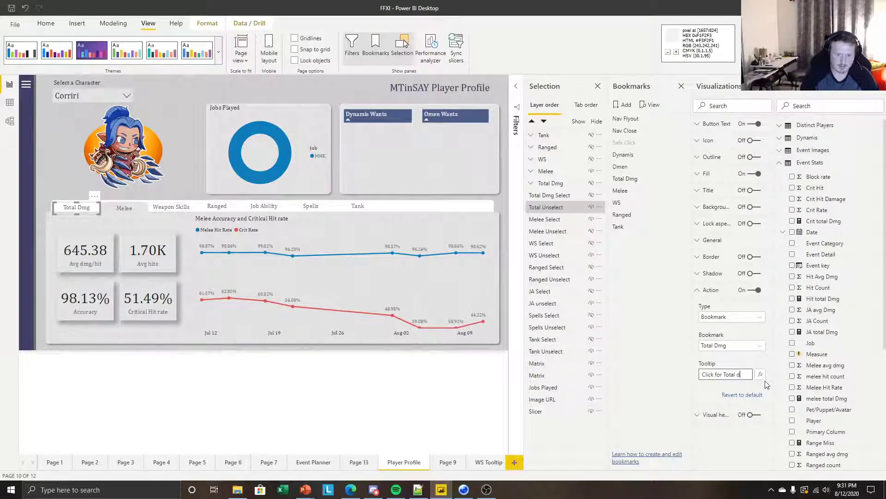
pyautogui.press('BackSpace')
pyautogui.write('Dmg')
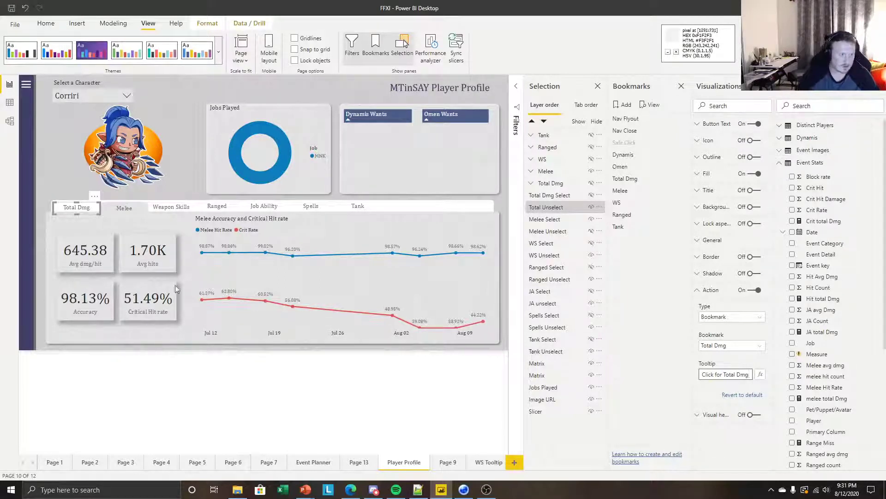
pyautogui.keyDown('ctrl'); pyautogui.click(74, 206); pyautogui.keyUp('ctrl')
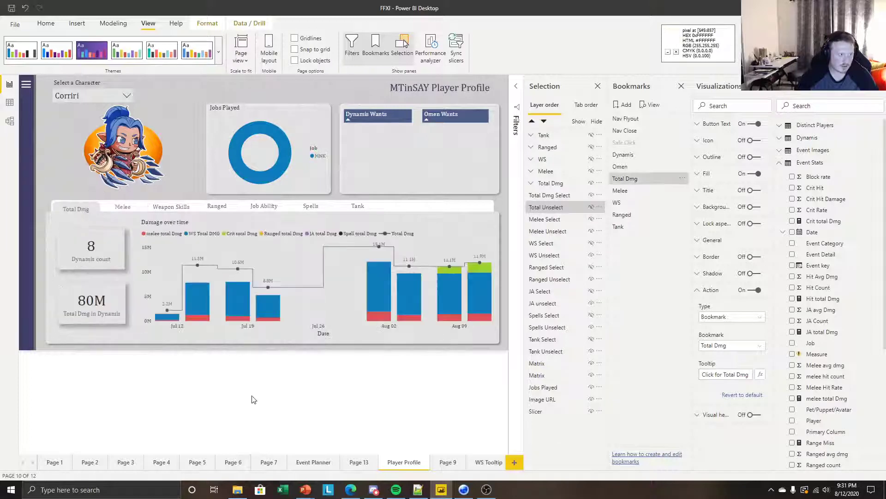
# Turn on the unselected Weapon Skills tab's action with the WS bookmark and the tooltip Click for Weapon Skill
pyautogui.click(176, 206)
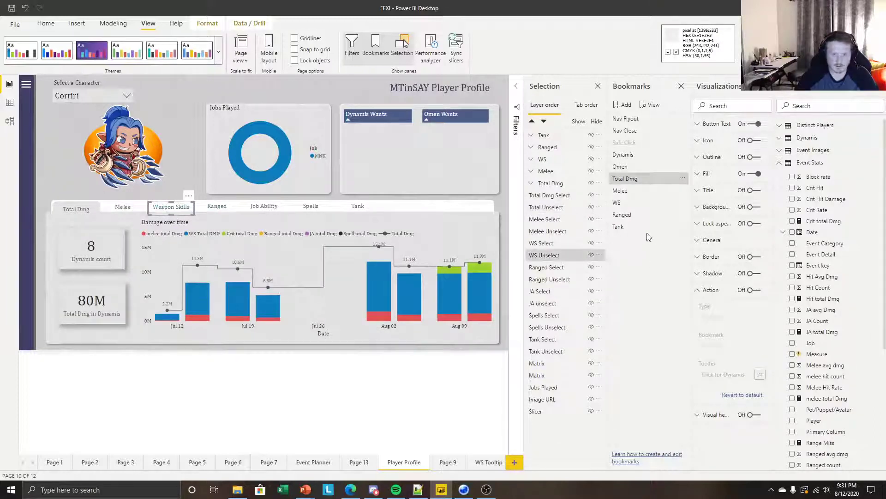
pyautogui.click(752, 290)
pyautogui.click(732, 342)
pyautogui.click(740, 346)
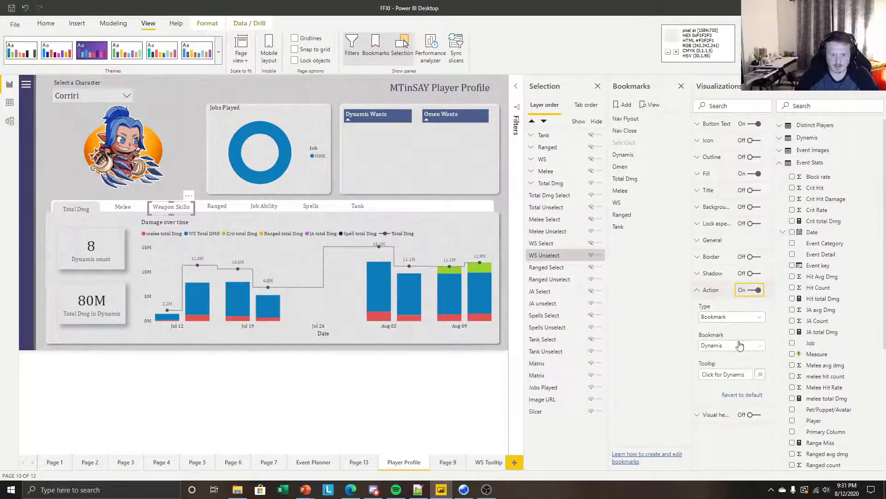
pyautogui.click(740, 345)
pyautogui.click(719, 436)
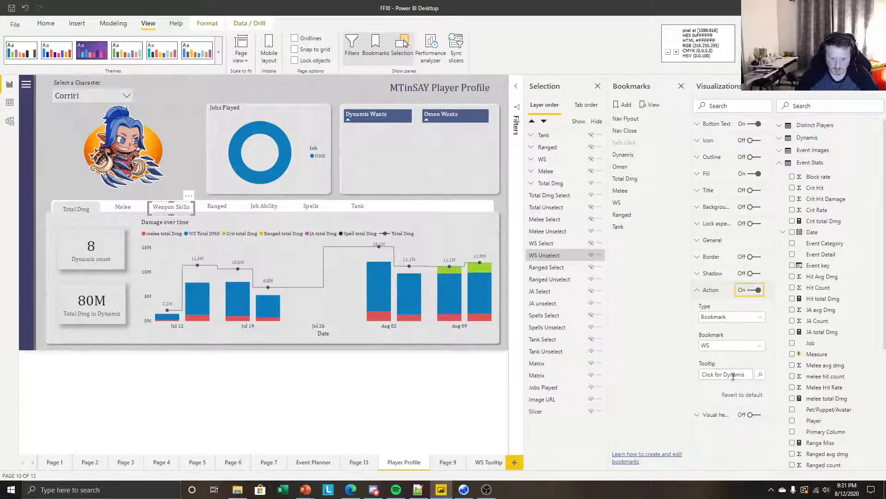
pyautogui.click(722, 375)
pyautogui.moveTo(724, 375); pyautogui.dragTo(758, 377)
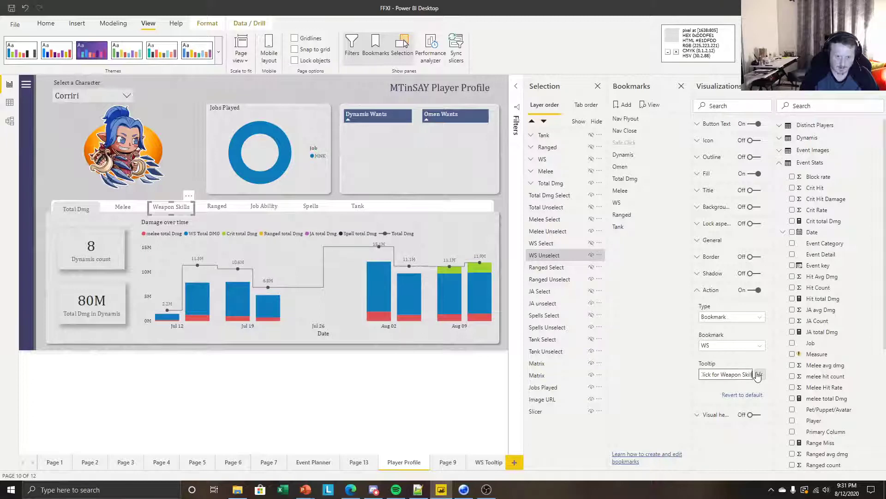
# Turn on the unselected Ranged tab's action, link it to the Ranged bookmark and set the tooltip to Click for Ranged
pyautogui.click(217, 206)
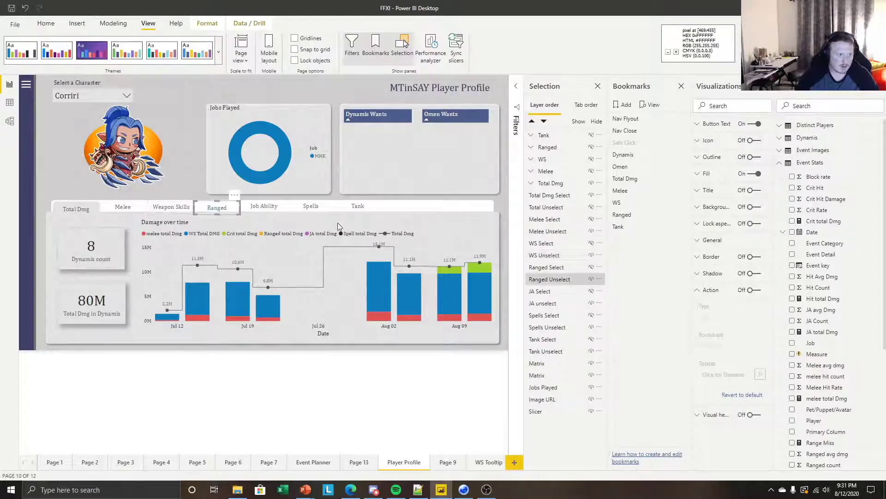
pyautogui.click(751, 290)
pyautogui.click(732, 316)
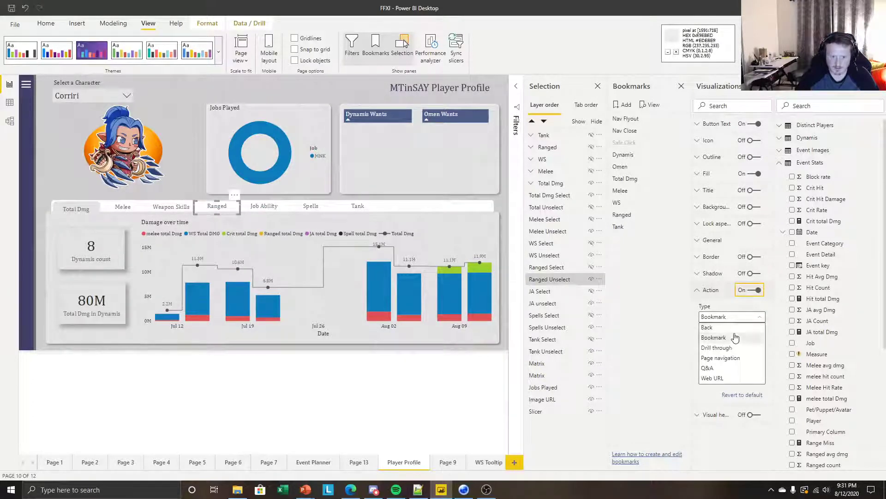
pyautogui.click(733, 337)
pyautogui.click(733, 350)
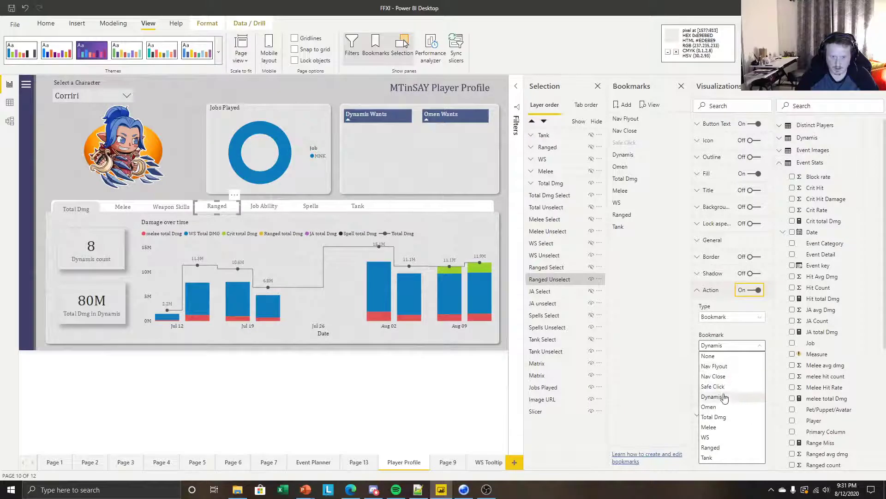
pyautogui.click(719, 448)
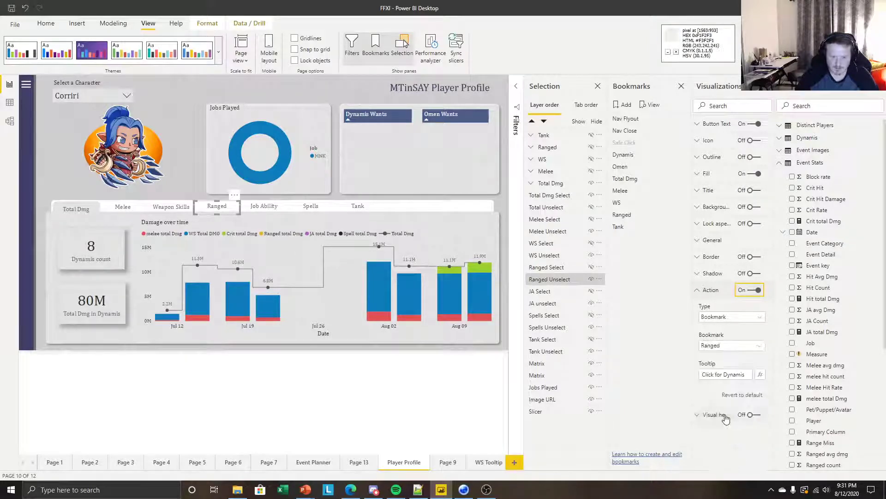
pyautogui.doubleClick(727, 374)
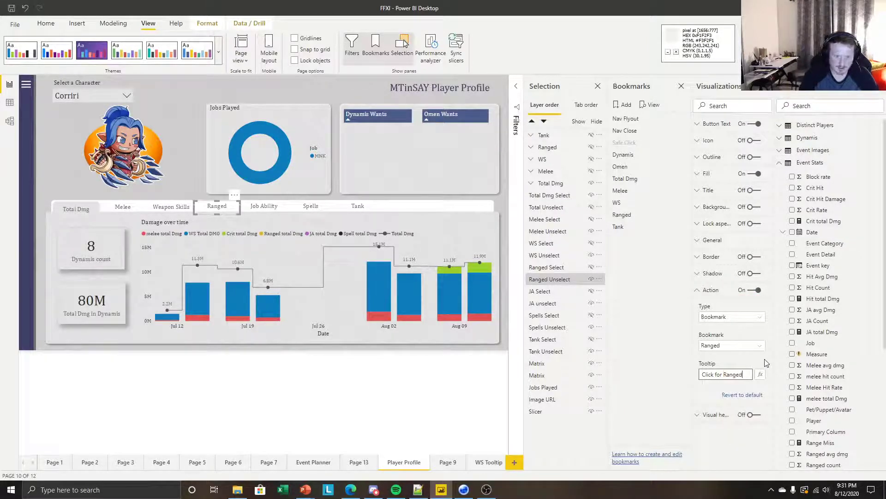
# Turn on the unselected Tank tab's action with the Tank bookmark and the tooltip Click for Tank
pyautogui.click(278, 205)
pyautogui.click(305, 206)
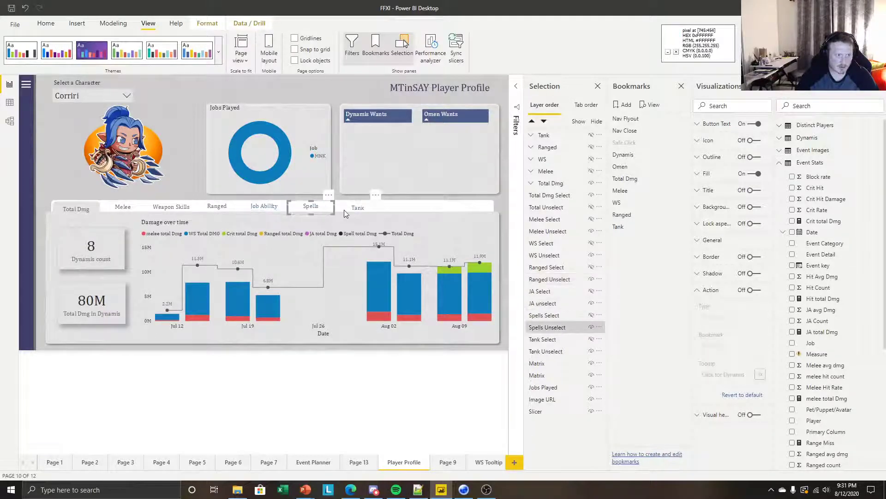
pyautogui.click(352, 206)
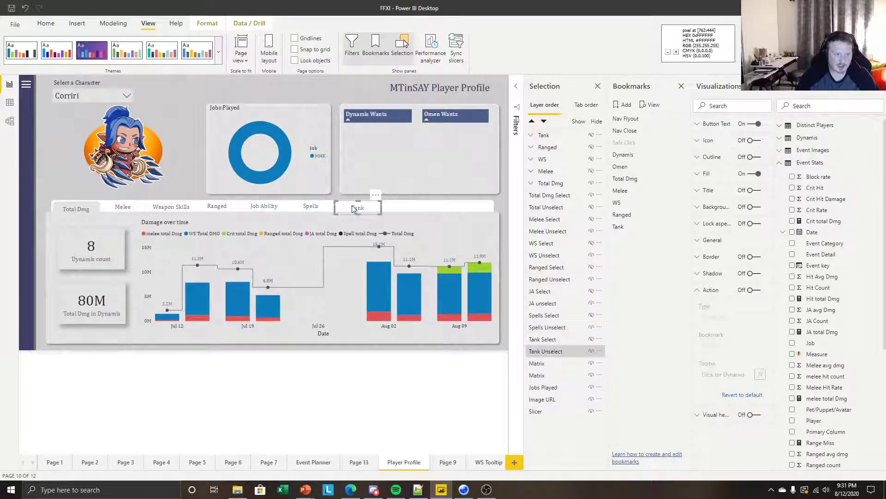
pyautogui.click(751, 290)
pyautogui.click(725, 317)
pyautogui.click(742, 312)
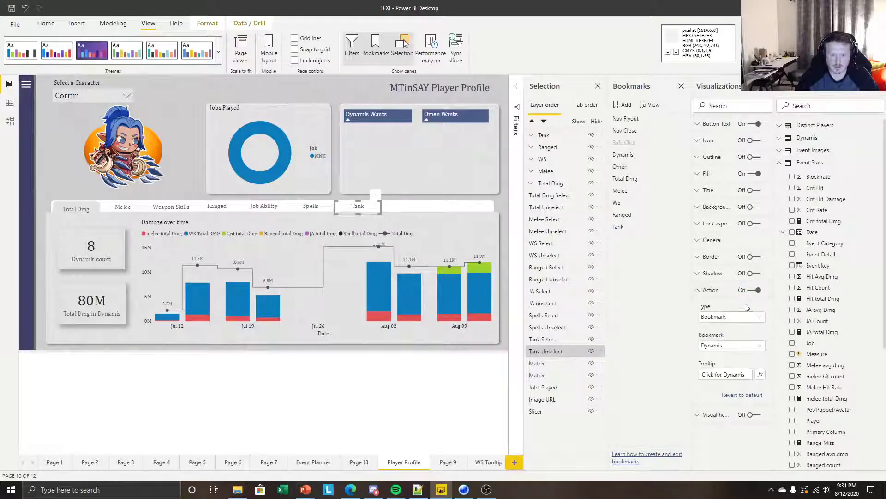
pyautogui.click(739, 354)
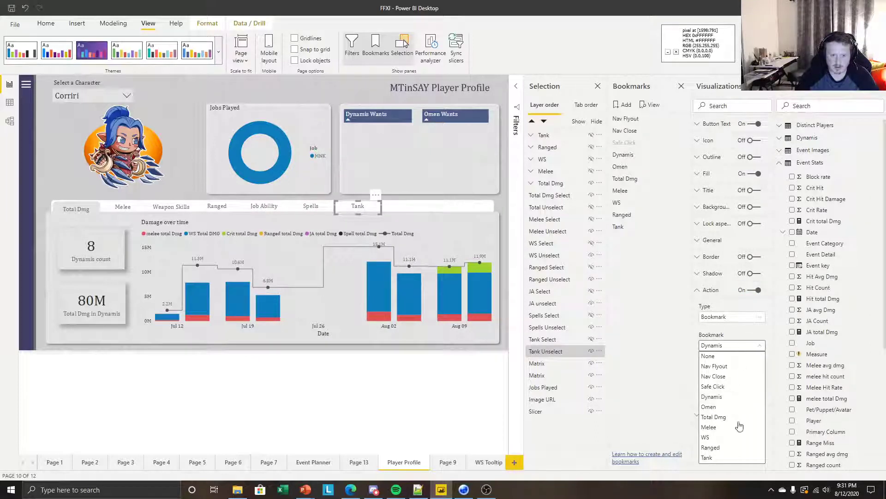
pyautogui.click(720, 460)
pyautogui.doubleClick(730, 373)
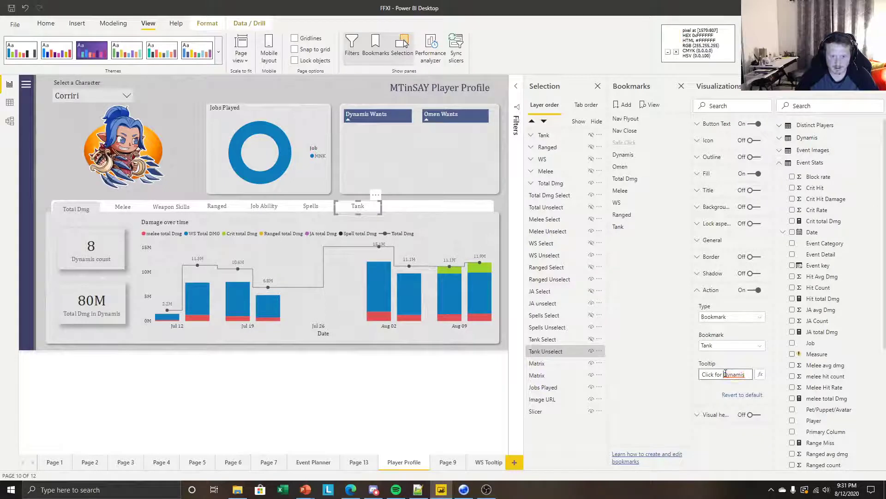
pyautogui.write('Tank')
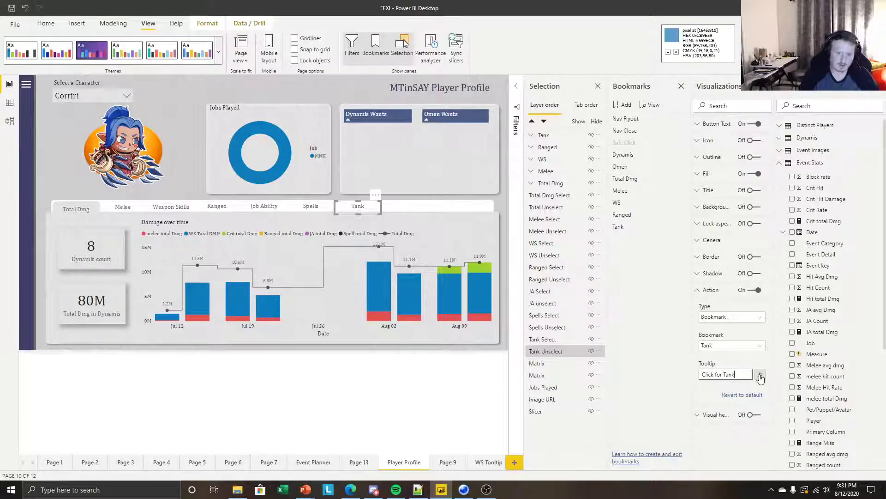
pyautogui.click(387, 407)
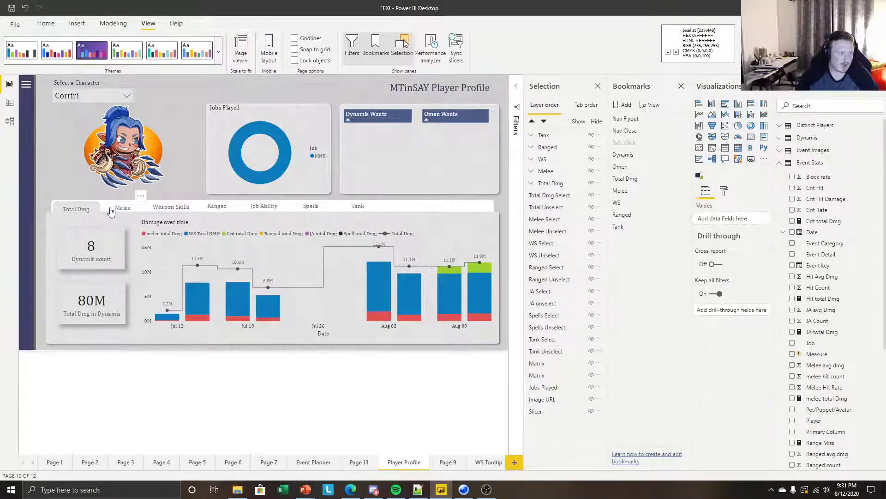
# Test the Melee, Total Dmg, Tank, Weapon Skills and Ranged tab buttons, ending on the Melee view
pyautogui.keyDown('ctrl'); pyautogui.click(123, 207); pyautogui.keyUp('ctrl')
pyautogui.keyDown('ctrl'); pyautogui.click(83, 207); pyautogui.keyUp('ctrl')
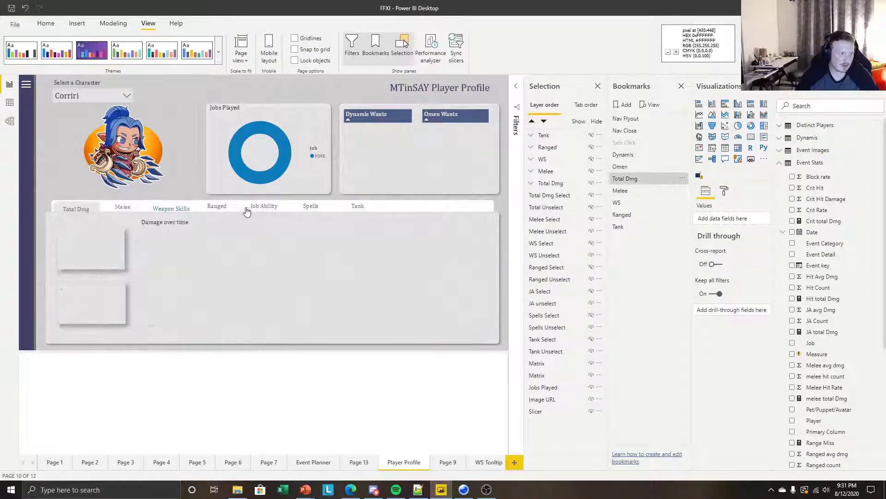
pyautogui.keyDown('ctrl'); pyautogui.click(360, 206); pyautogui.keyUp('ctrl')
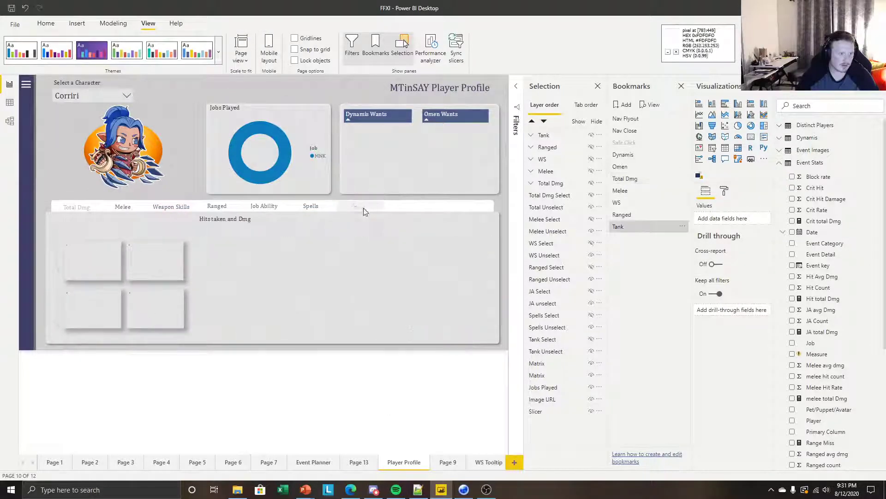
pyautogui.keyDown('ctrl'); pyautogui.click(171, 207); pyautogui.keyUp('ctrl')
pyautogui.keyDown('ctrl'); pyautogui.click(74, 208); pyautogui.keyUp('ctrl')
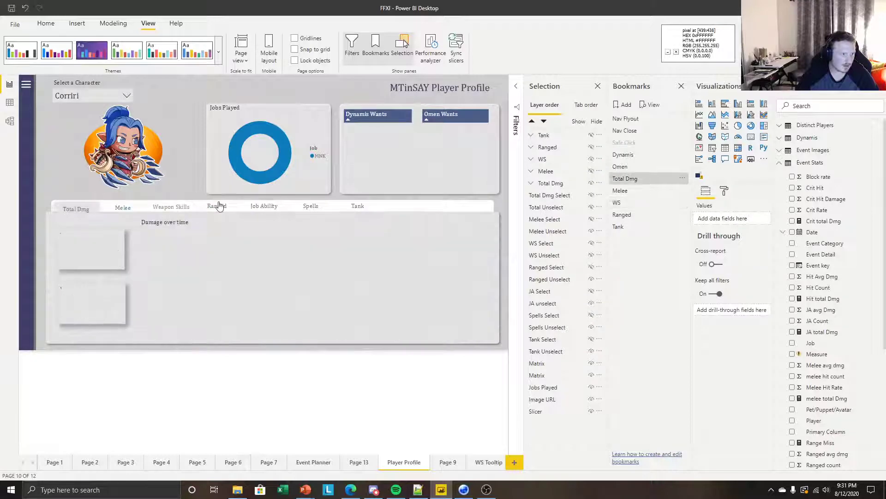
pyautogui.keyDown('ctrl'); pyautogui.click(217, 207); pyautogui.keyUp('ctrl')
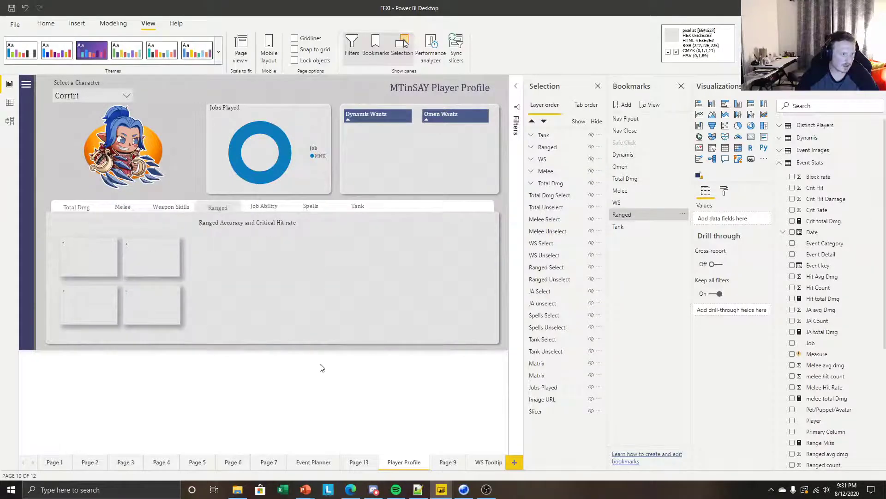
pyautogui.keyDown('ctrl'); pyautogui.click(173, 206); pyautogui.keyUp('ctrl')
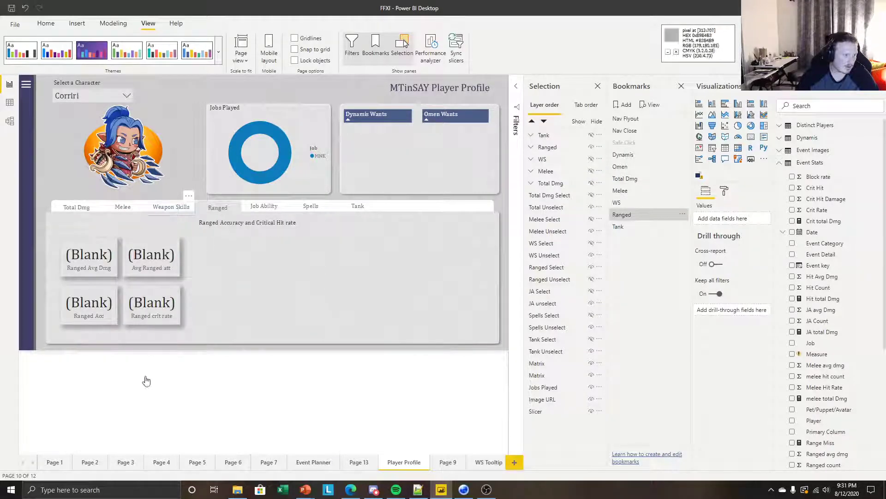
pyautogui.keyDown('ctrl'); pyautogui.click(123, 208); pyautogui.keyUp('ctrl')
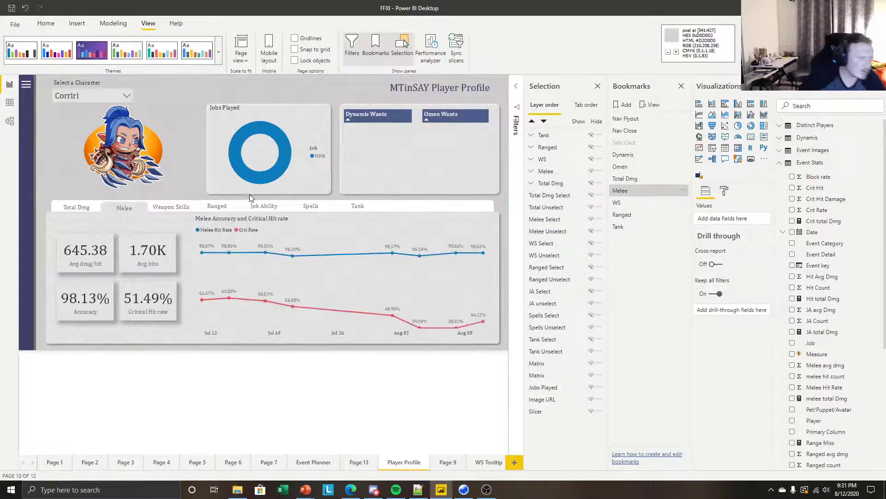
# Compare the vertical alignment and position values of the unselected tab buttons across the tab row
pyautogui.click(209, 206)
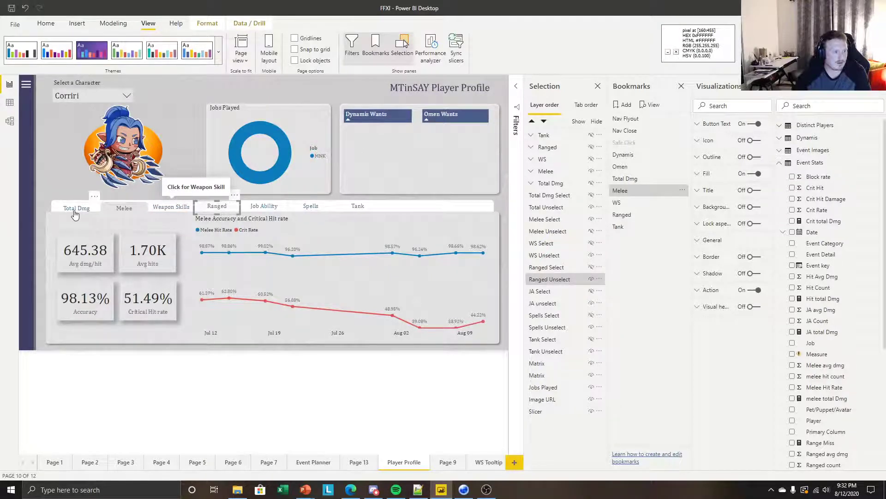
pyautogui.click(81, 211)
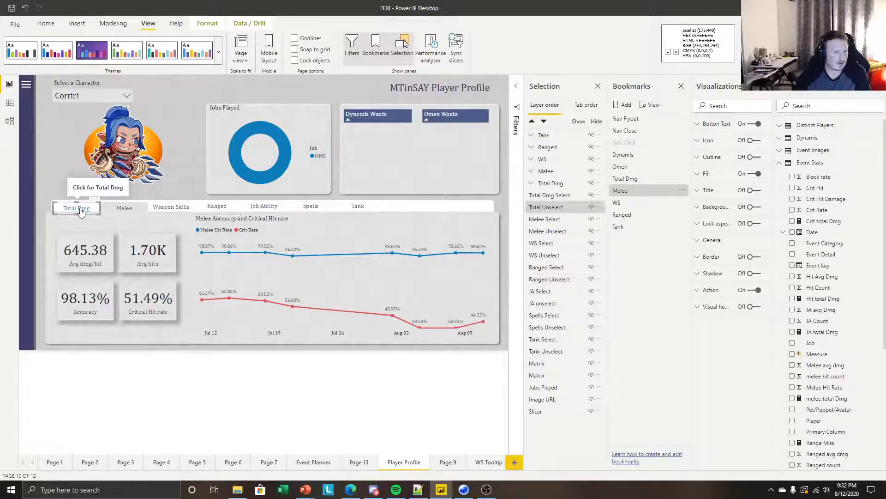
pyautogui.click(215, 206)
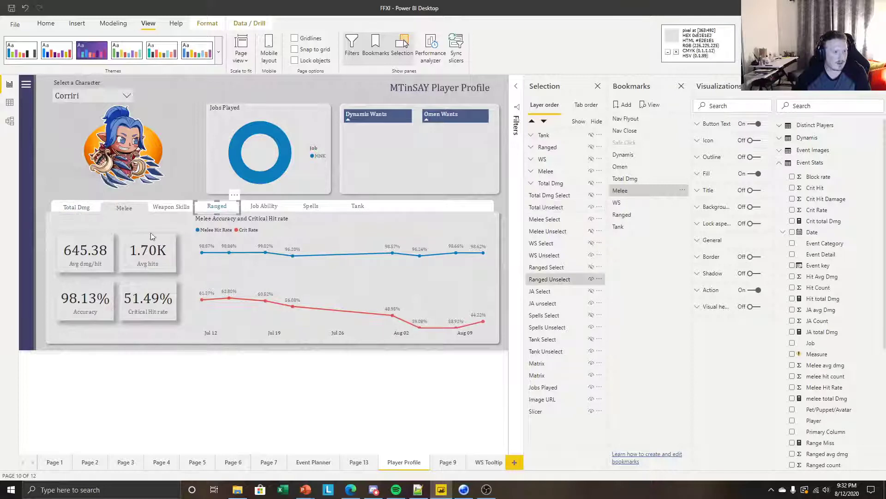
pyautogui.click(193, 375)
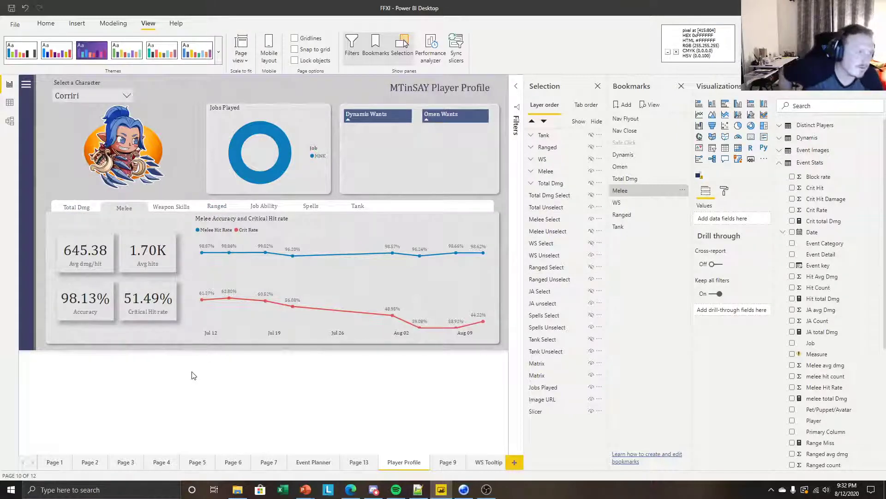
pyautogui.click(217, 208)
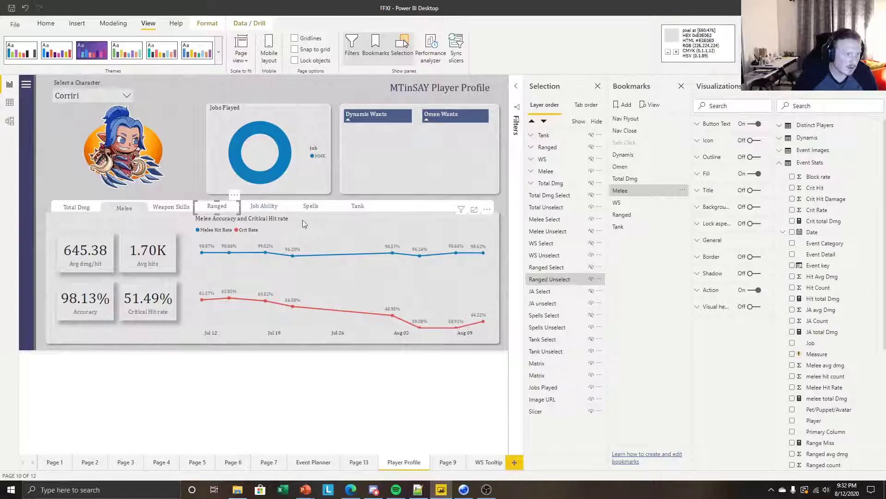
pyautogui.click(171, 207)
pyautogui.click(717, 242)
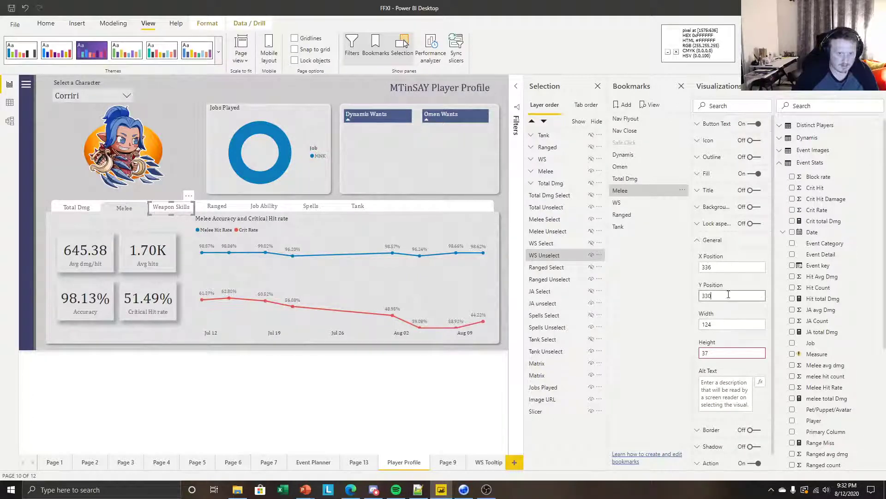
pyautogui.click(277, 210)
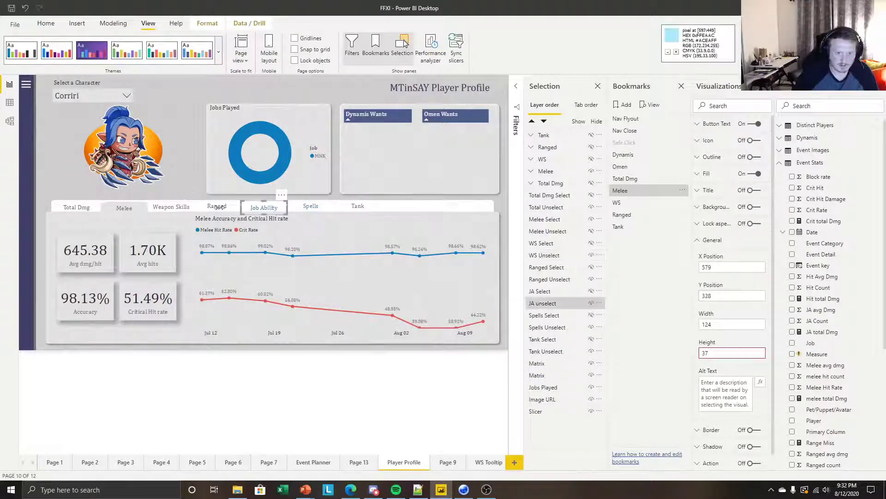
pyautogui.click(206, 209)
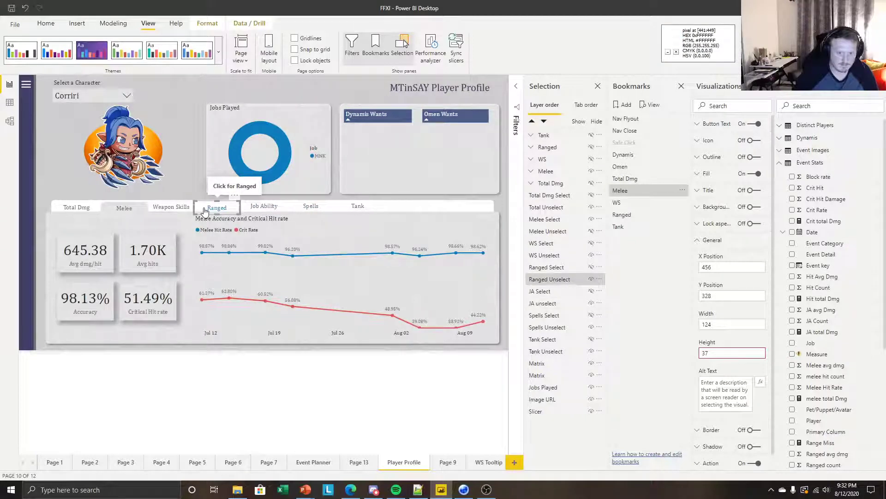
pyautogui.click(303, 207)
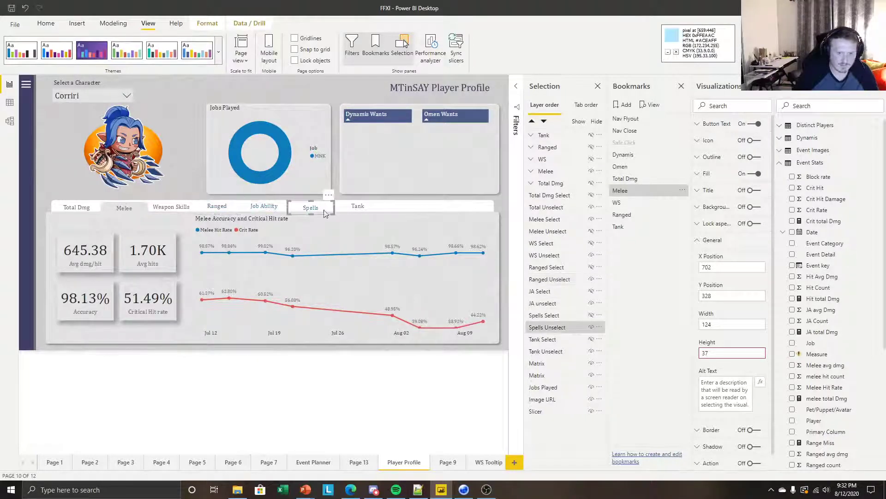
pyautogui.click(359, 212)
pyautogui.click(176, 213)
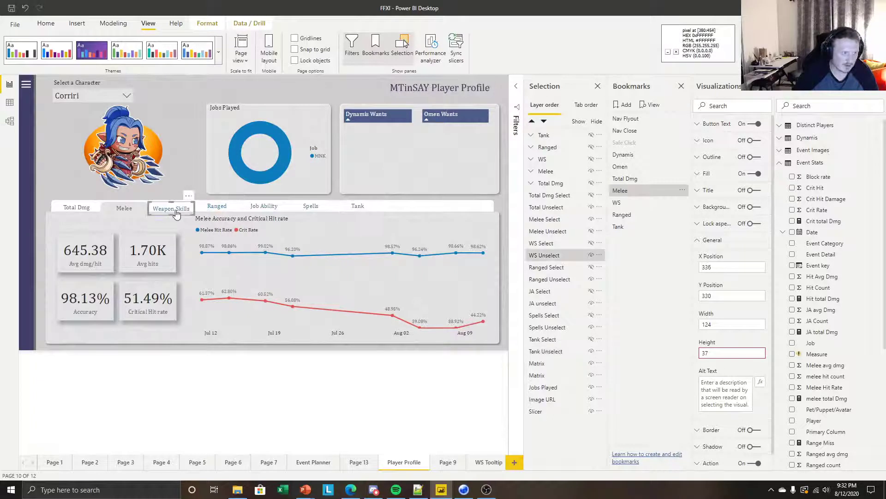
# Set the unselected Total Dmg tab's Y position to 328, and select the unselected Weapon Skills tab
pyautogui.click(70, 208)
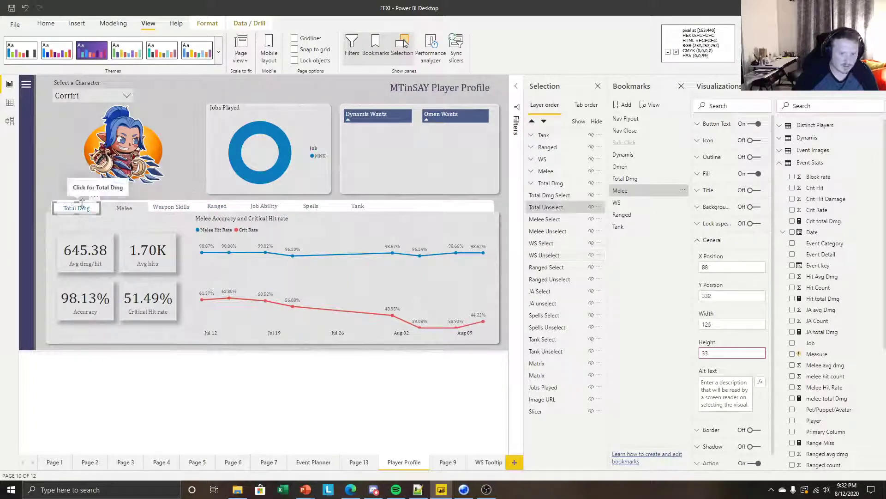
pyautogui.moveTo(721, 297); pyautogui.dragTo(681, 286)
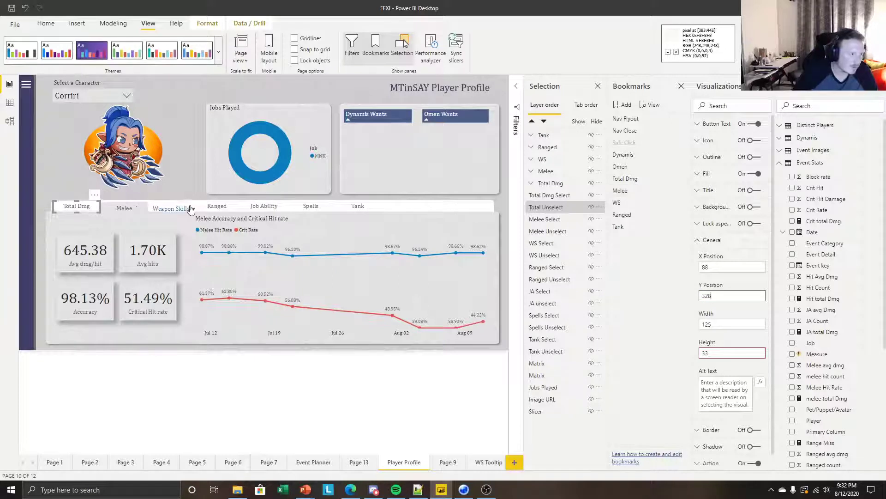
pyautogui.click(174, 207)
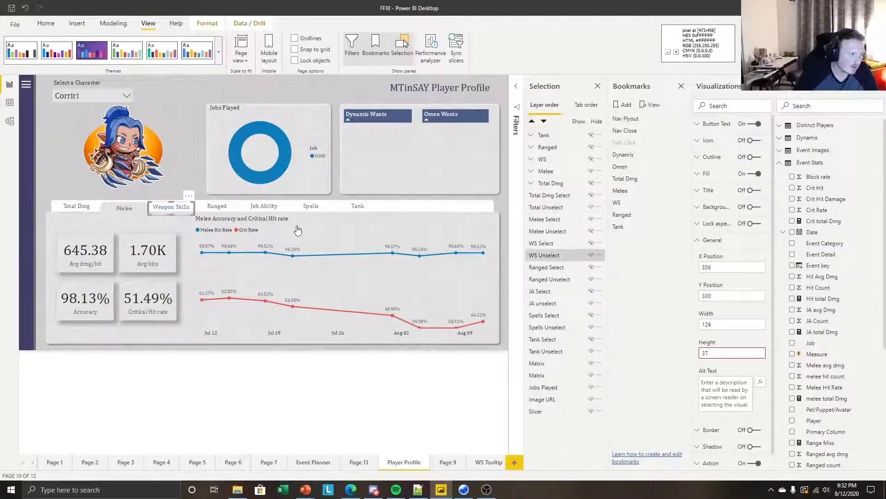
# Set the unselected Weapon Skills tab's Y position to 328 and deselect it
pyautogui.click(718, 294)
pyautogui.press('BackSpace')
pyautogui.press('BackSpace')
pyautogui.write('28')
pyautogui.press('Return')
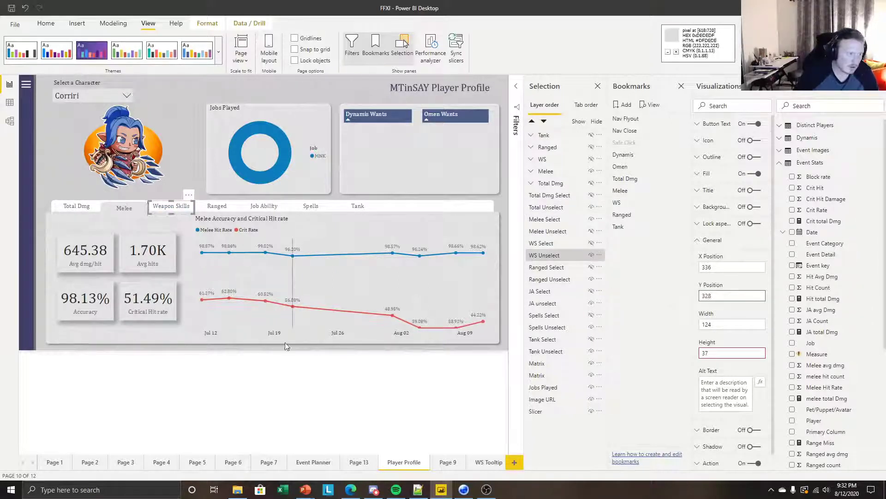
pyautogui.click(275, 393)
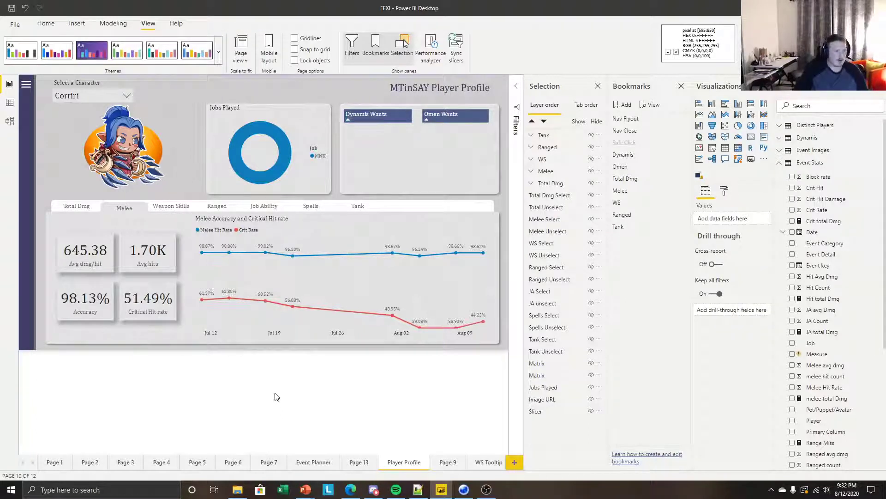
# Test the Total Dmg, Tank and Ranged tab buttons, ending on the Total Dmg view
pyautogui.keyDown('ctrl'); pyautogui.click(76, 206); pyautogui.keyUp('ctrl')
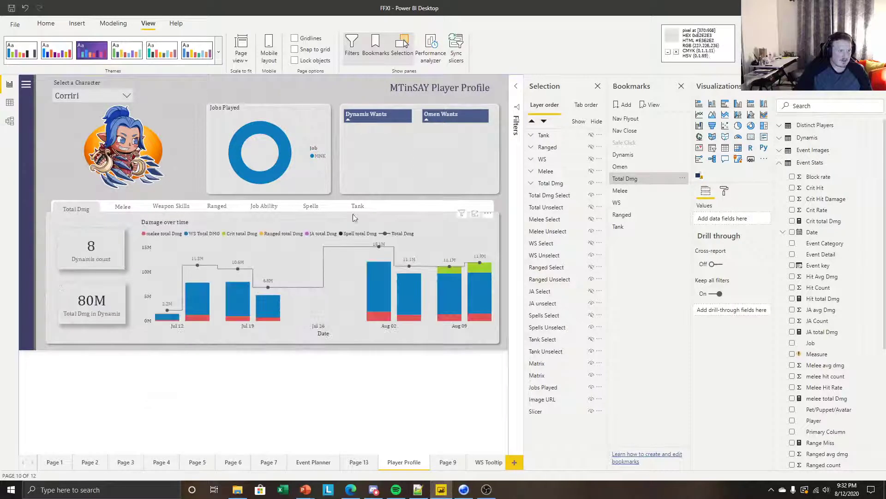
pyautogui.keyDown('ctrl'); pyautogui.click(368, 207); pyautogui.keyUp('ctrl')
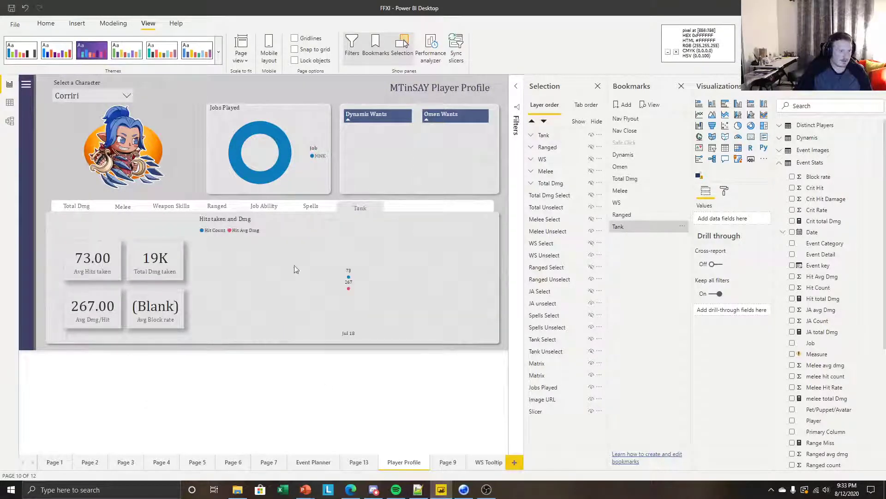
pyautogui.click(299, 212)
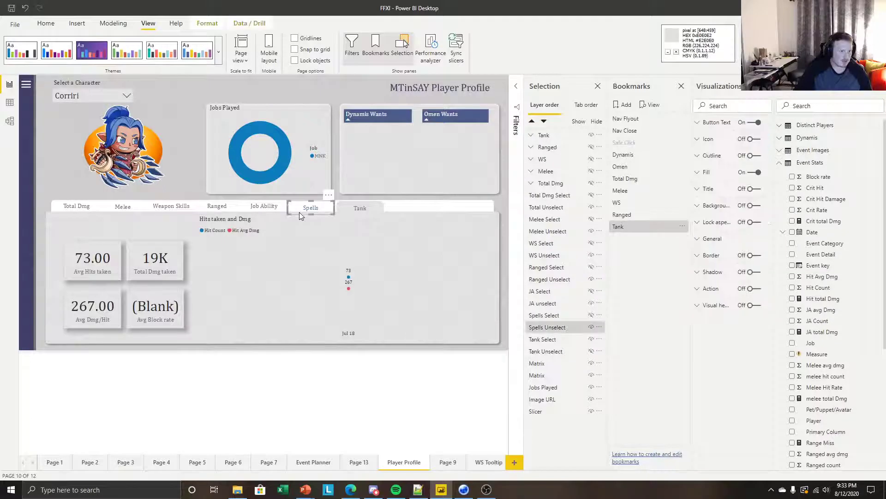
pyautogui.keyDown('ctrl'); pyautogui.click(215, 209); pyautogui.keyUp('ctrl')
pyautogui.click(175, 435)
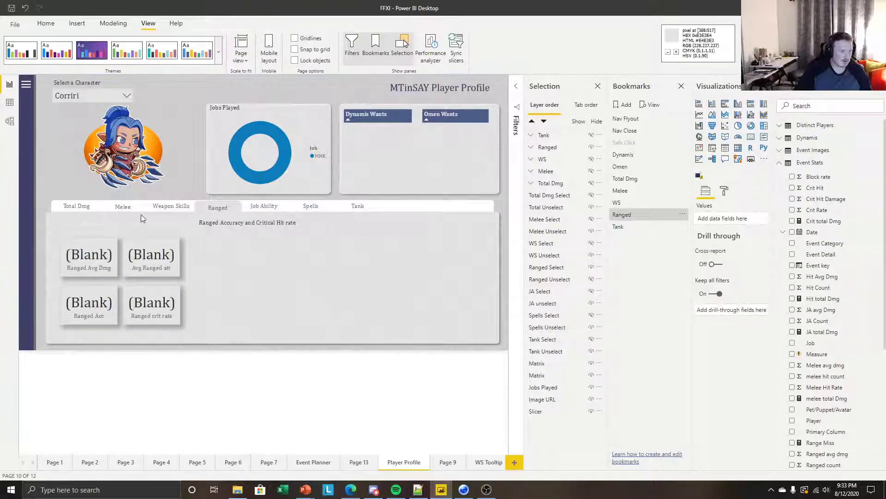
pyautogui.keyDown('ctrl'); pyautogui.click(76, 207); pyautogui.keyUp('ctrl')
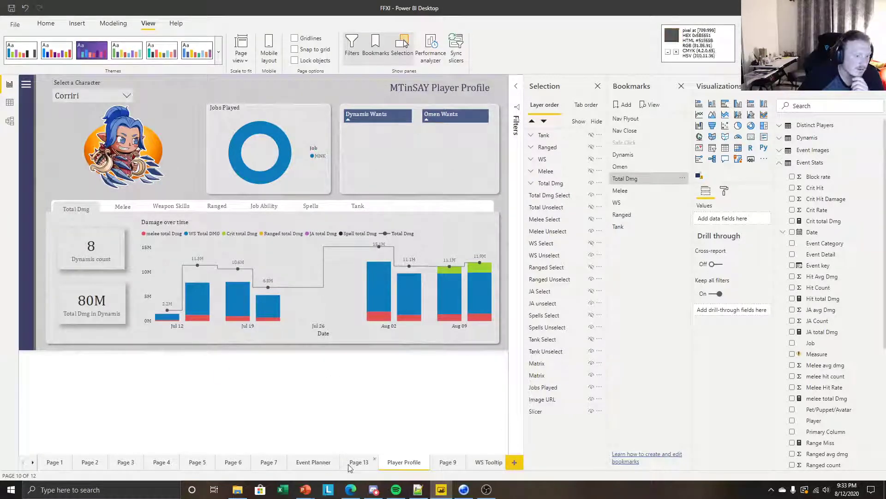
# Go to the Event Planner page, hide the bookmarks list and expand the page's navigation flyout
pyautogui.click(318, 464)
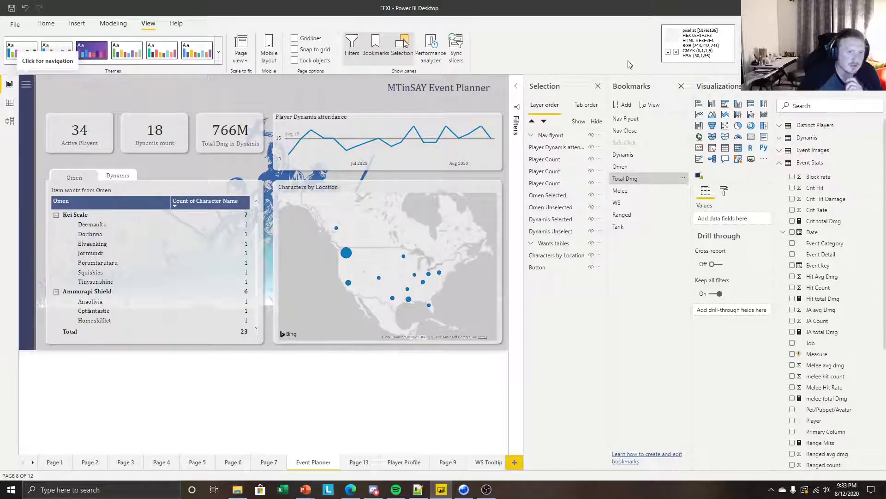
pyautogui.click(682, 88)
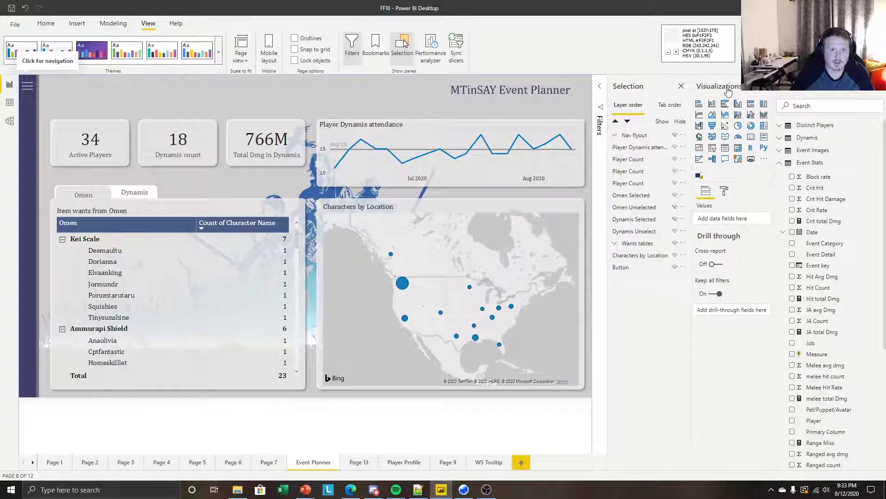
pyautogui.keyDown('ctrl'); pyautogui.click(26, 84); pyautogui.keyUp('ctrl')
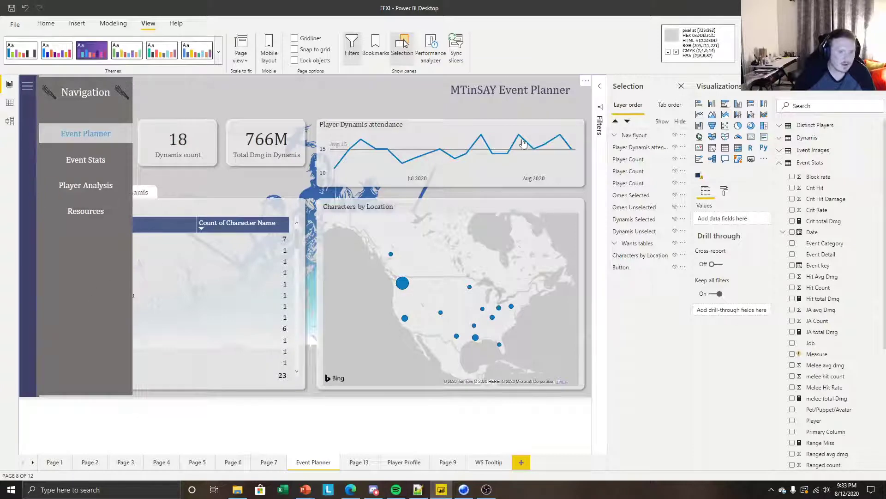
# Add an Image Grid visual to the Event Planner page, using the Fun stuff table's URL as its higher-quality image URL
pyautogui.click(699, 176)
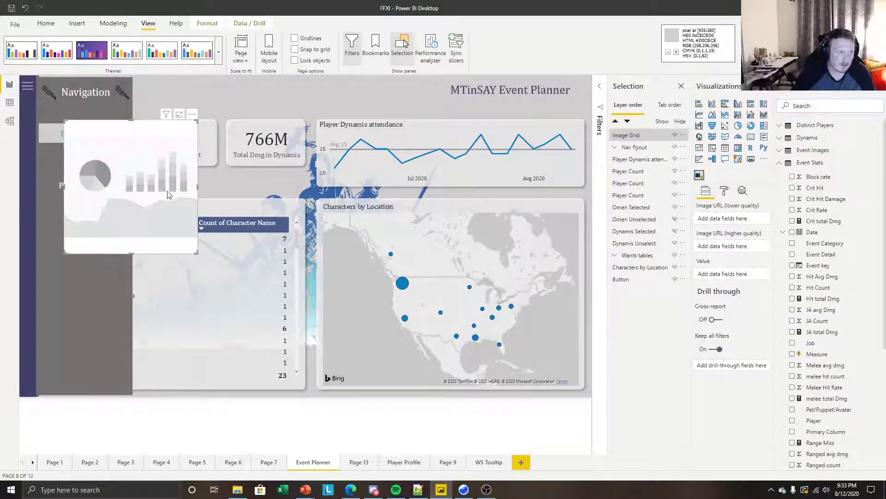
pyautogui.moveTo(168, 194); pyautogui.dragTo(291, 277)
pyautogui.scroll(-4, 860, 155)
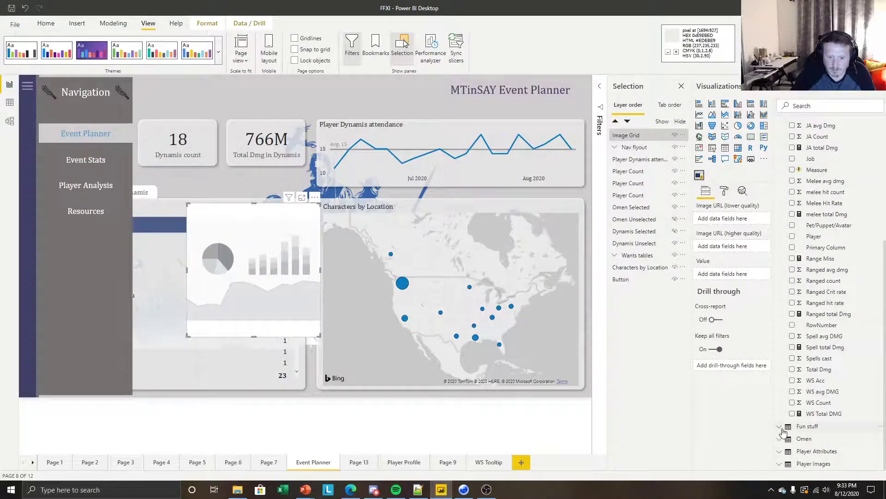
pyautogui.click(813, 425)
pyautogui.moveTo(816, 429); pyautogui.dragTo(730, 247)
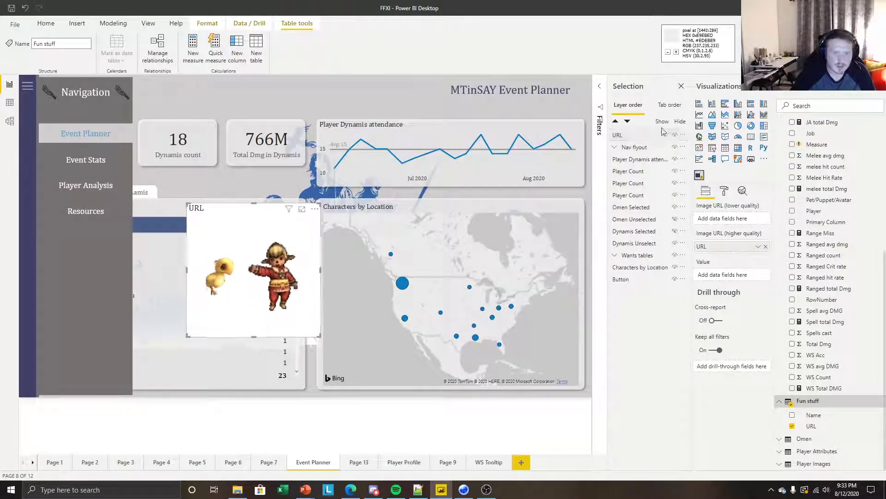
# Filter the image grid by URL so only the yellow chick image is included
pyautogui.click(600, 148)
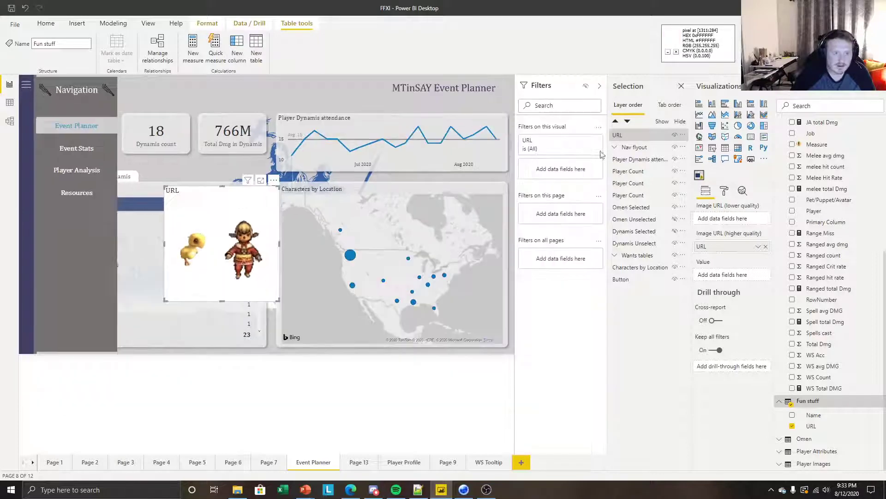
pyautogui.click(568, 146)
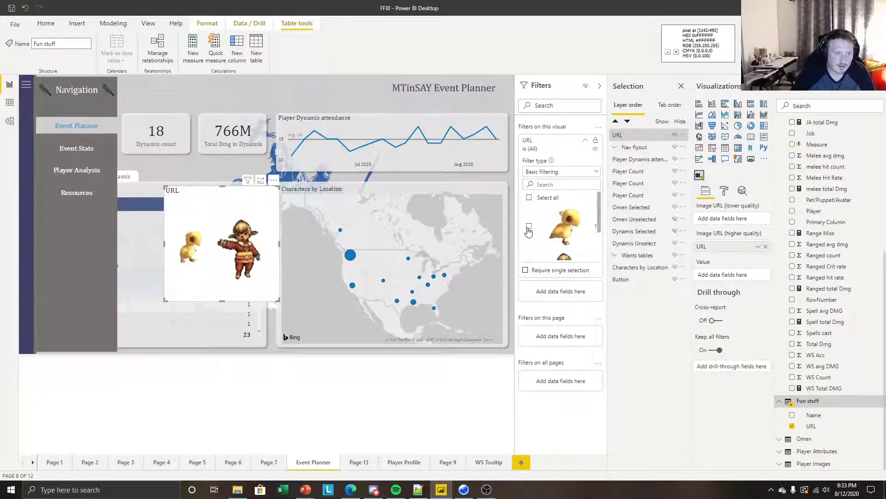
pyautogui.click(530, 225)
pyautogui.click(377, 398)
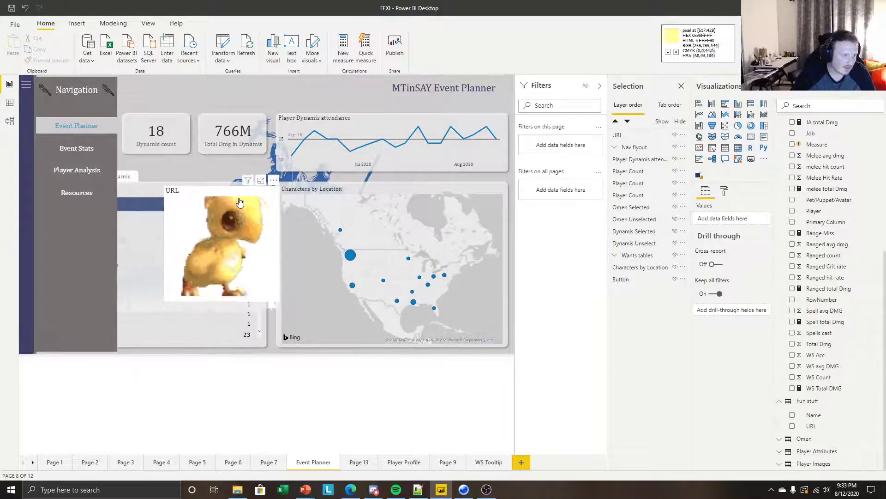
# Turn off the chick image visual's header, background and title
pyautogui.click(252, 193)
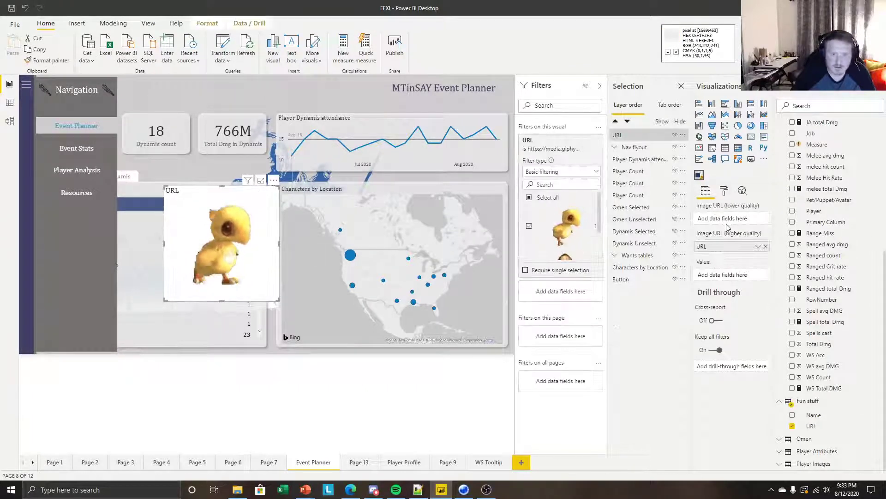
pyautogui.click(724, 190)
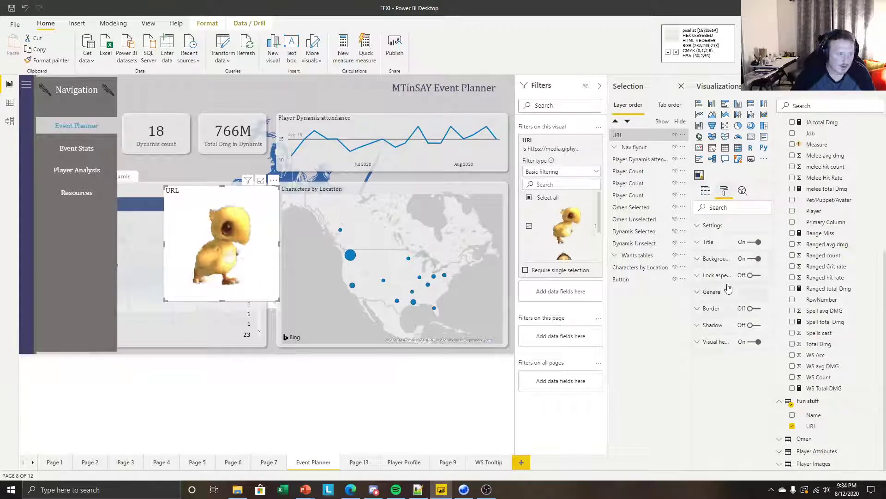
pyautogui.click(755, 342)
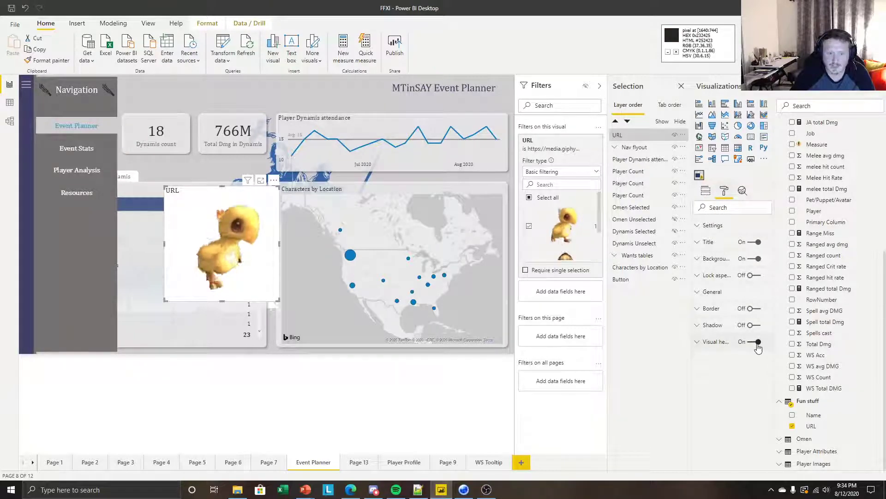
pyautogui.click(755, 259)
pyautogui.click(754, 242)
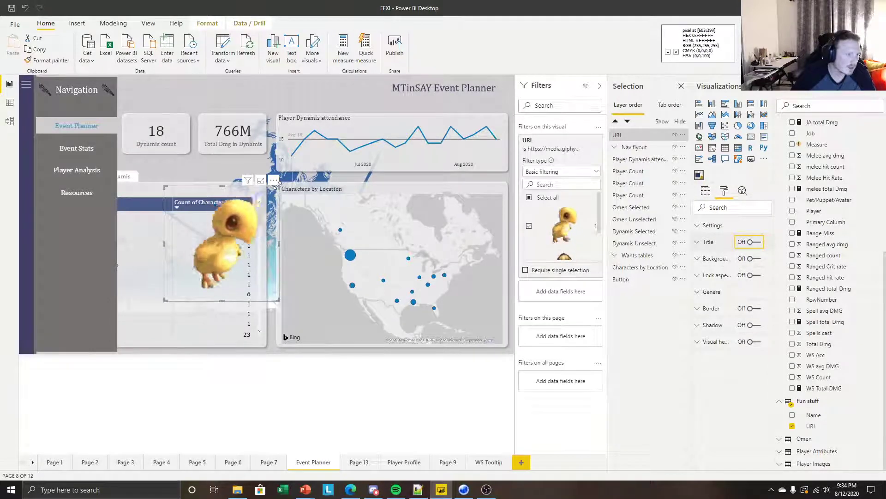
# Shrink the chick image and place it at the bottom of the navigation flyout, below the page buttons
pyautogui.moveTo(278, 187); pyautogui.dragTo(241, 235)
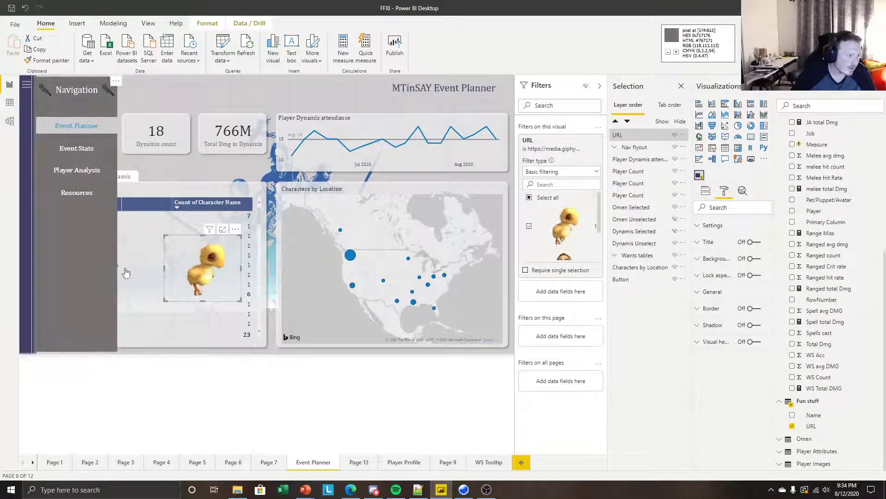
pyautogui.moveTo(233, 236); pyautogui.dragTo(109, 283)
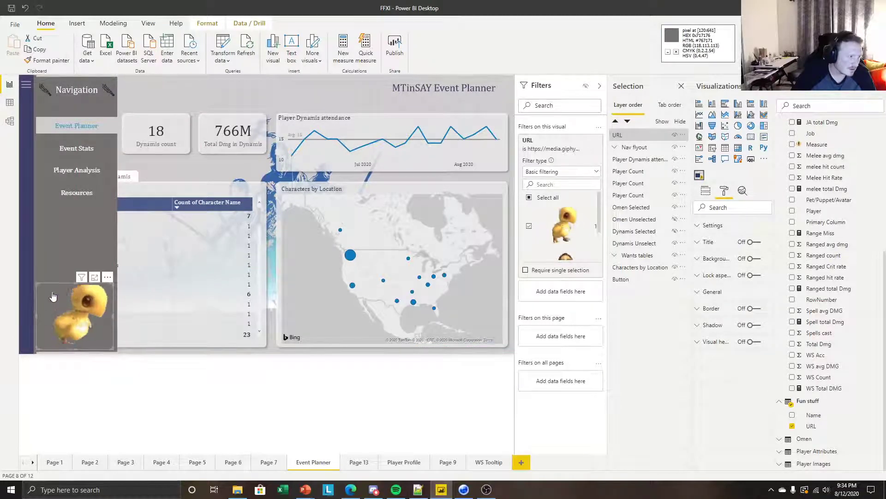
pyautogui.moveTo(37, 284); pyautogui.dragTo(103, 300)
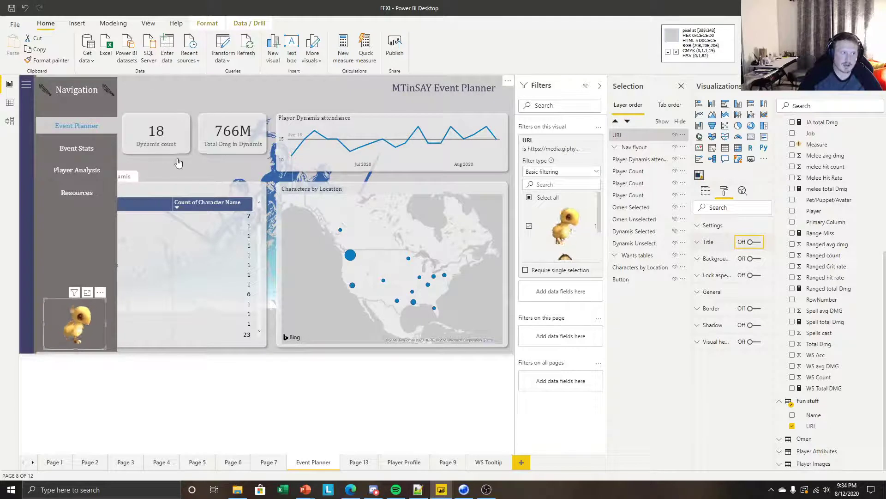
# Move the chick image visual into the Nav flyout group, directly below the group's first button
pyautogui.click(614, 148)
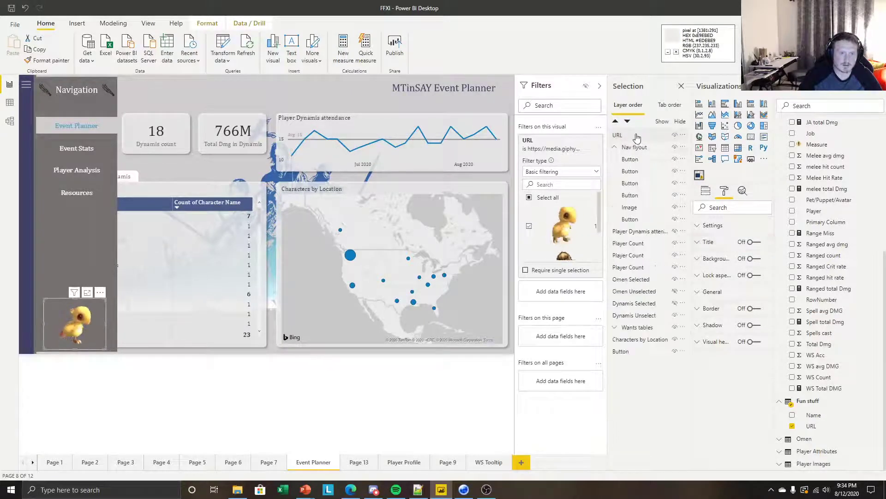
pyautogui.moveTo(637, 138); pyautogui.dragTo(646, 162)
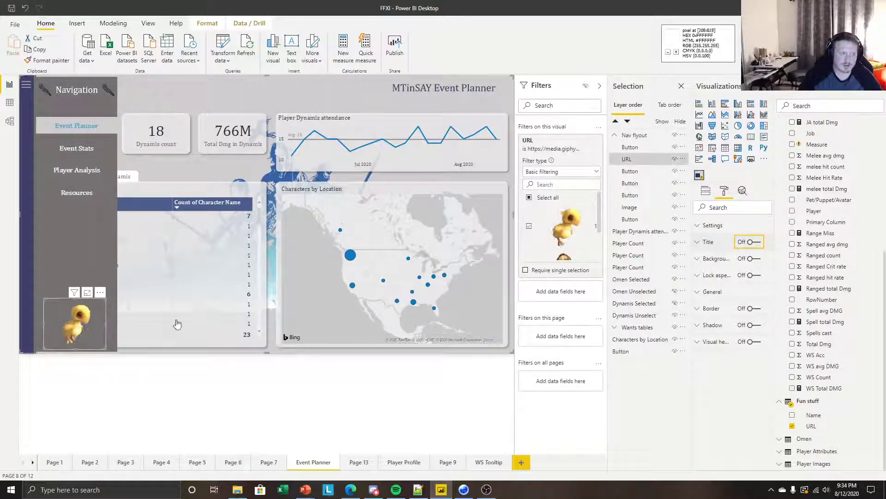
pyautogui.click(275, 253)
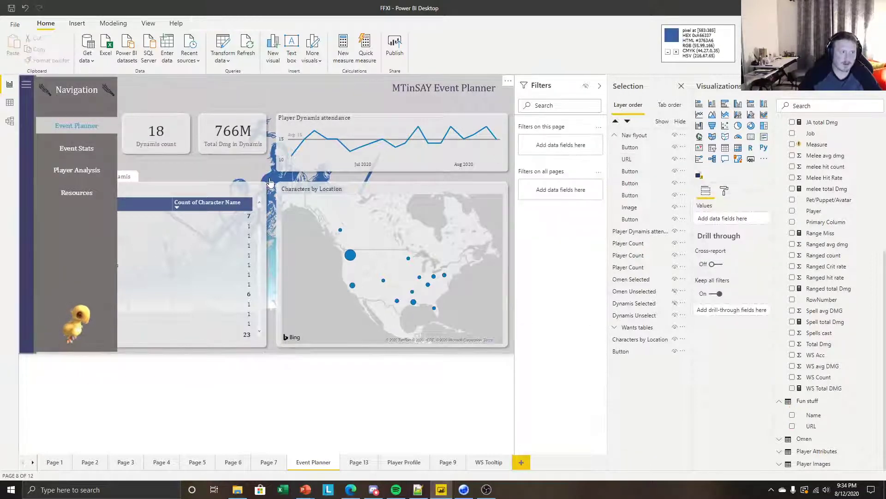
# Test closing and reopening the navigation flyout twice to check that the chick image follows it
pyautogui.keyDown('ctrl'); pyautogui.click(213, 228); pyautogui.keyUp('ctrl')
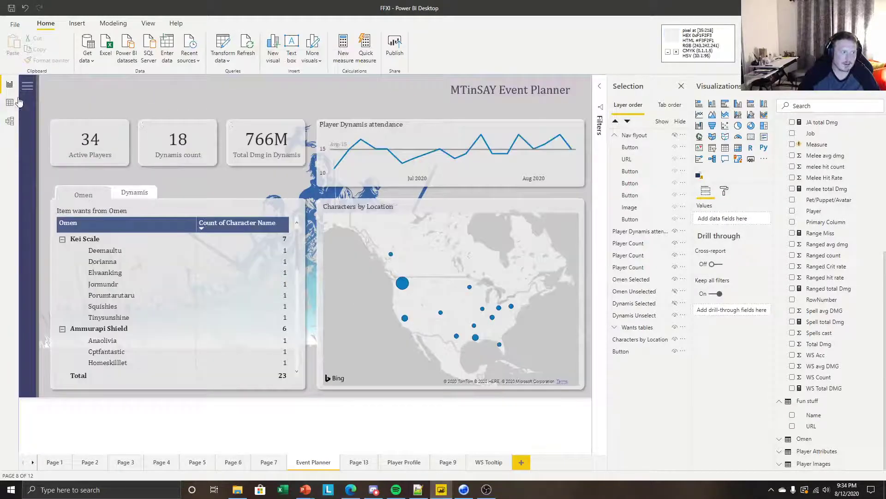
pyautogui.keyDown('ctrl'); pyautogui.click(29, 88); pyautogui.keyUp('ctrl')
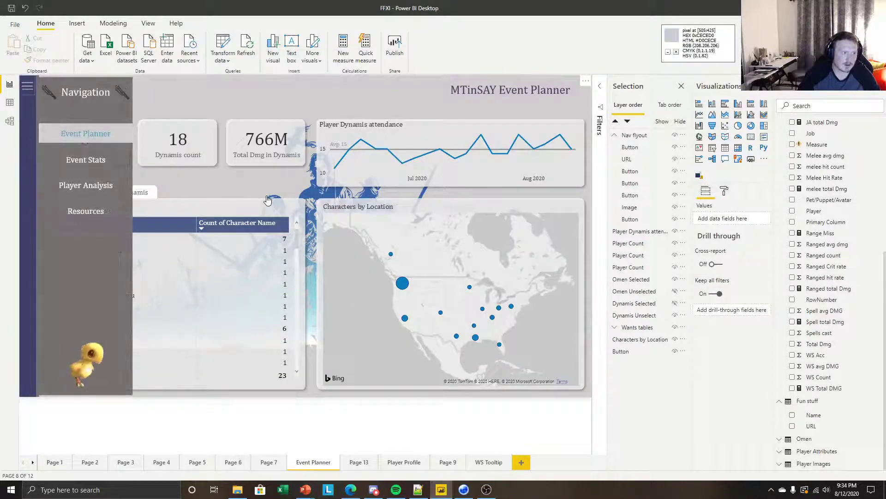
pyautogui.keyDown('ctrl'); pyautogui.click(267, 200); pyautogui.keyUp('ctrl')
pyautogui.keyDown('ctrl'); pyautogui.click(28, 86); pyautogui.keyUp('ctrl')
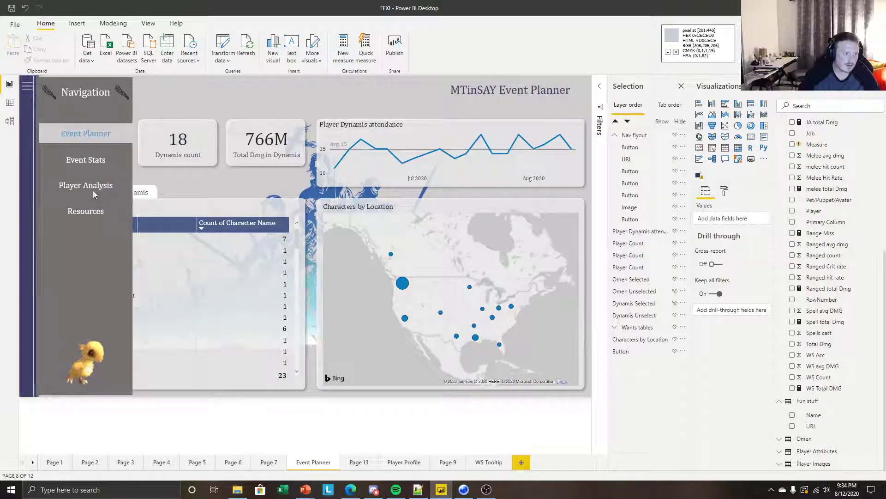
# Change the Player Analysis navigation button's text to Player Profile in both its default and on-hover states
pyautogui.click(104, 186)
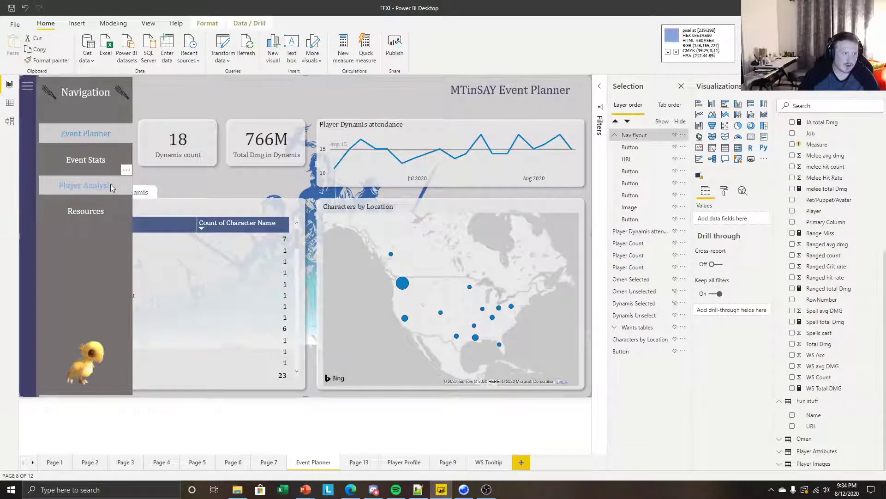
pyautogui.click(111, 186)
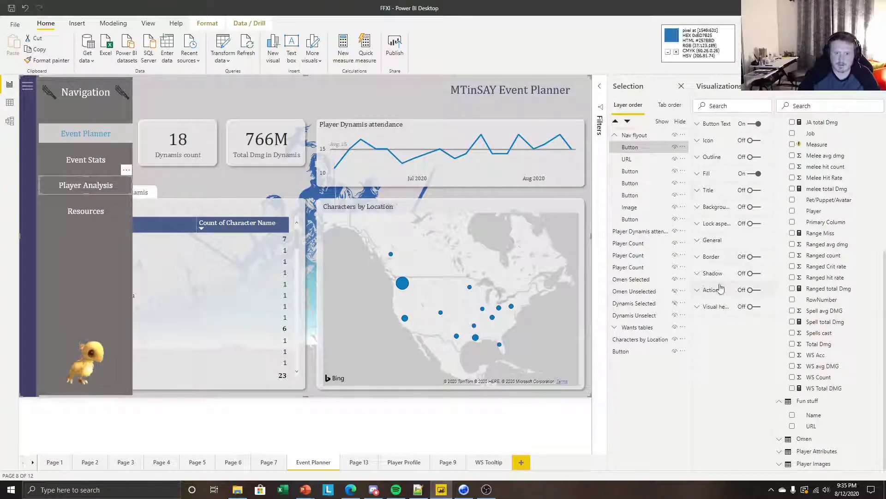
pyautogui.click(709, 124)
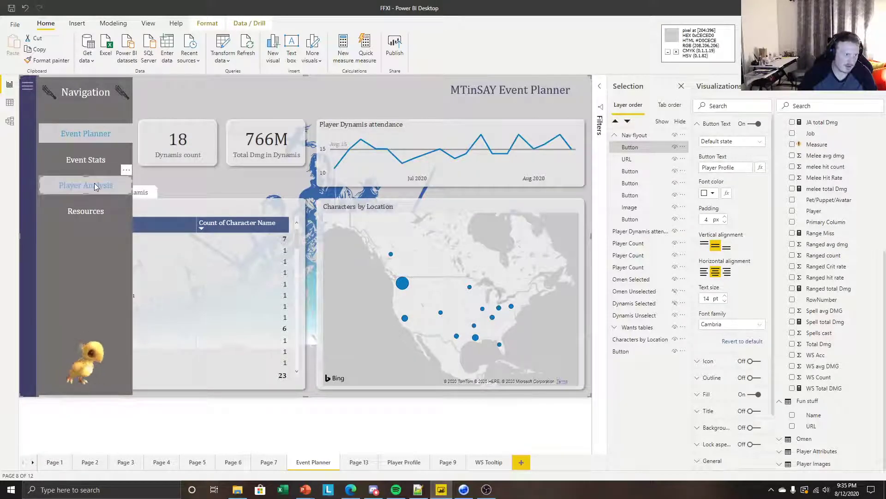
pyautogui.click(732, 141)
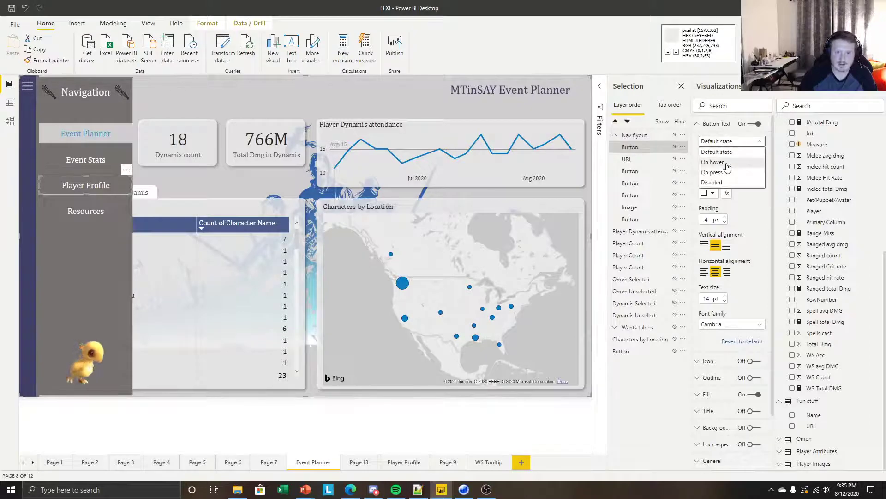
pyautogui.click(728, 162)
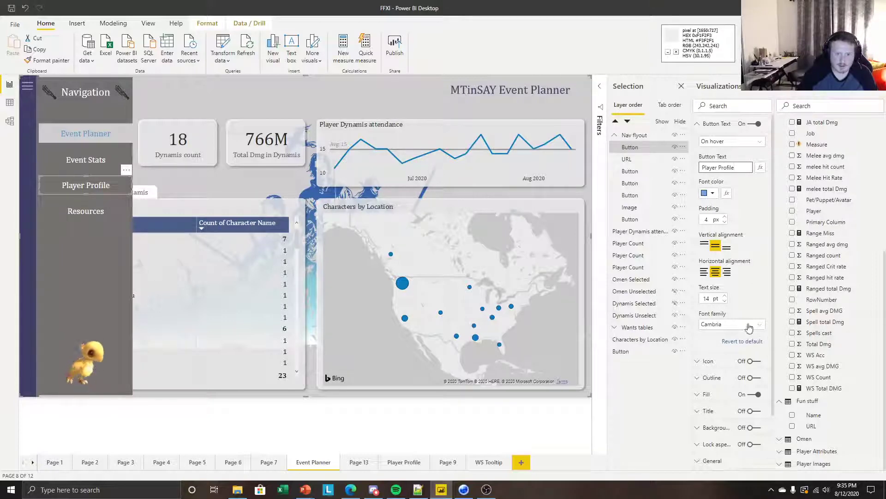
pyautogui.click(714, 125)
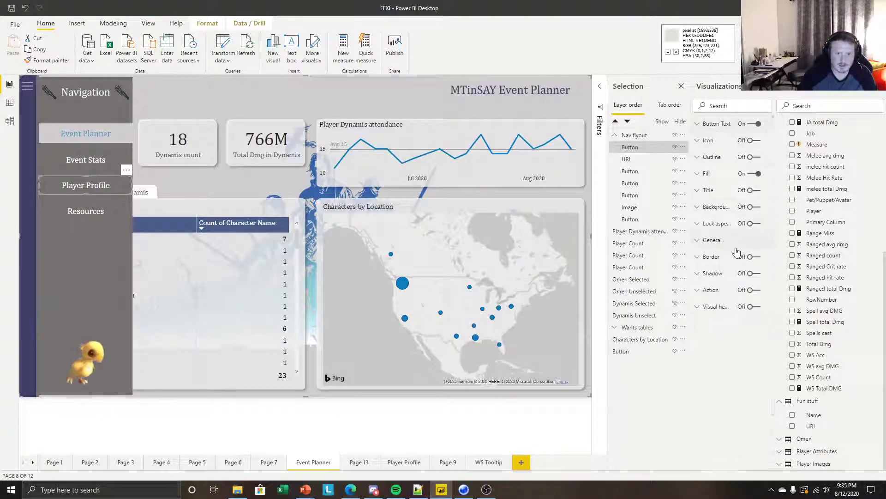
# Turn on the Player Profile navigation button's action as Page navigation with Player Profile as the destination
pyautogui.click(723, 295)
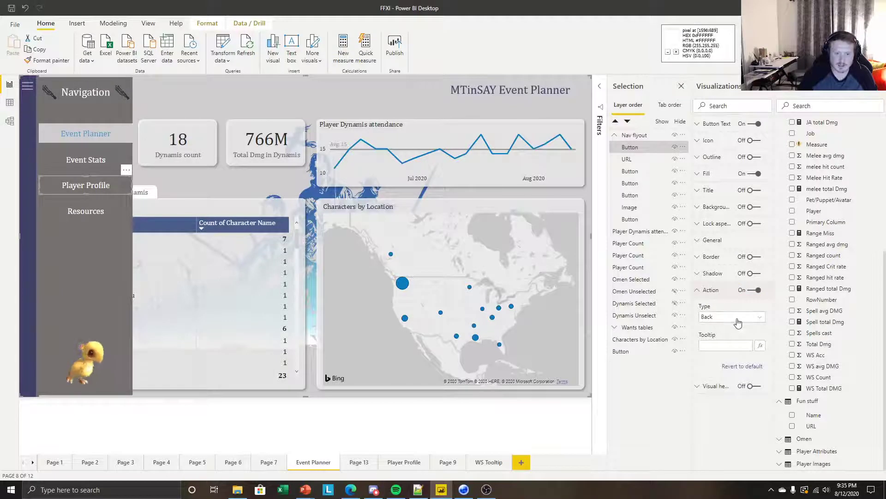
pyautogui.click(738, 318)
pyautogui.click(726, 356)
pyautogui.click(730, 347)
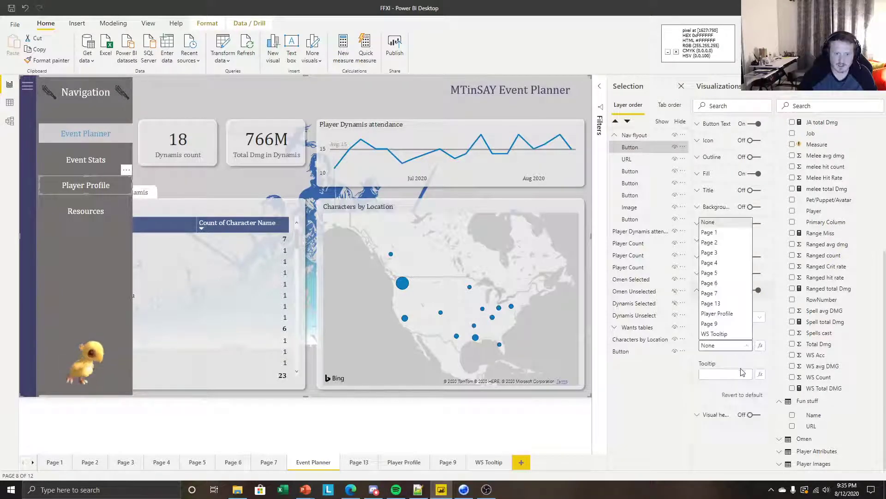
pyautogui.click(721, 314)
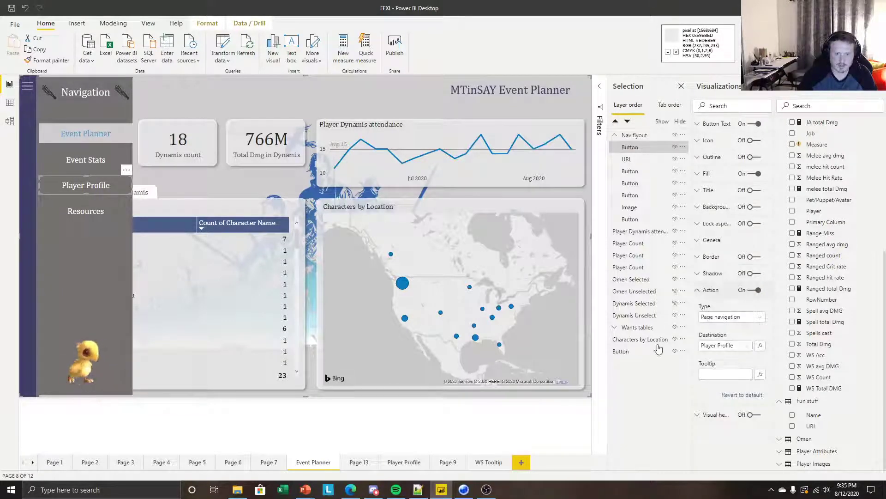
pyautogui.click(472, 400)
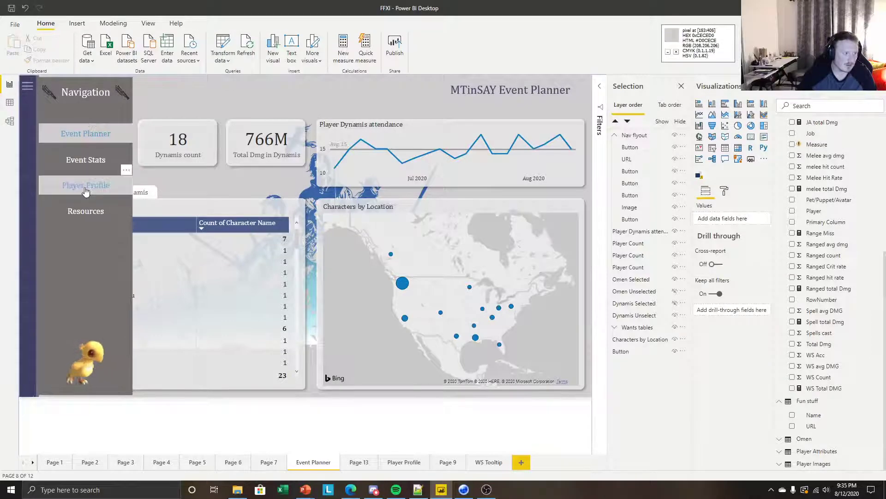
# Test the Player Profile navigation button and check its action settings
pyautogui.keyDown('ctrl'); pyautogui.click(87, 187); pyautogui.keyUp('ctrl')
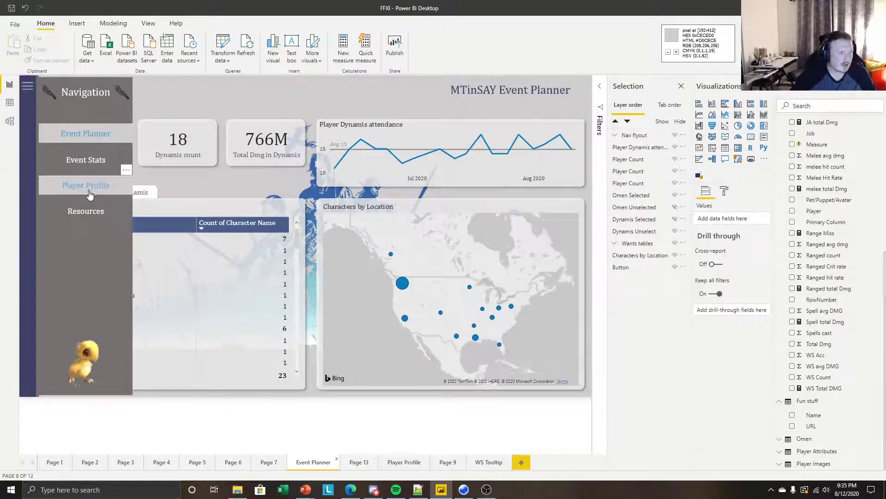
pyautogui.click(91, 190)
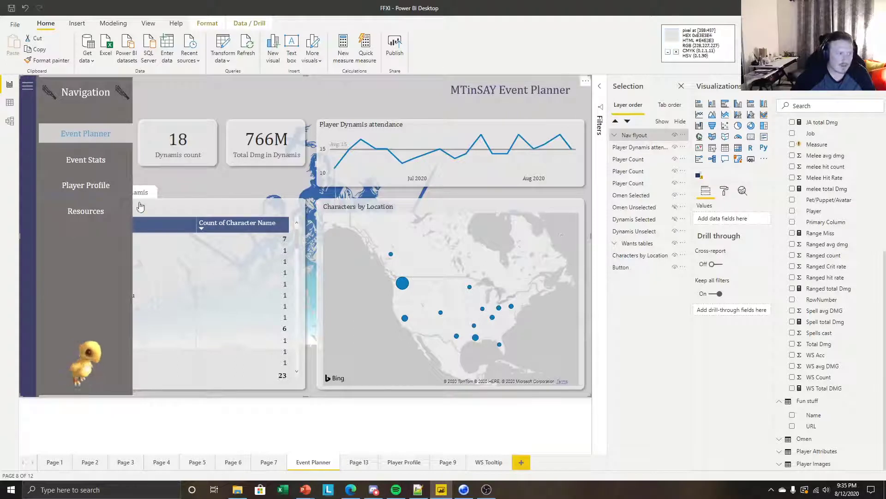
pyautogui.click(108, 186)
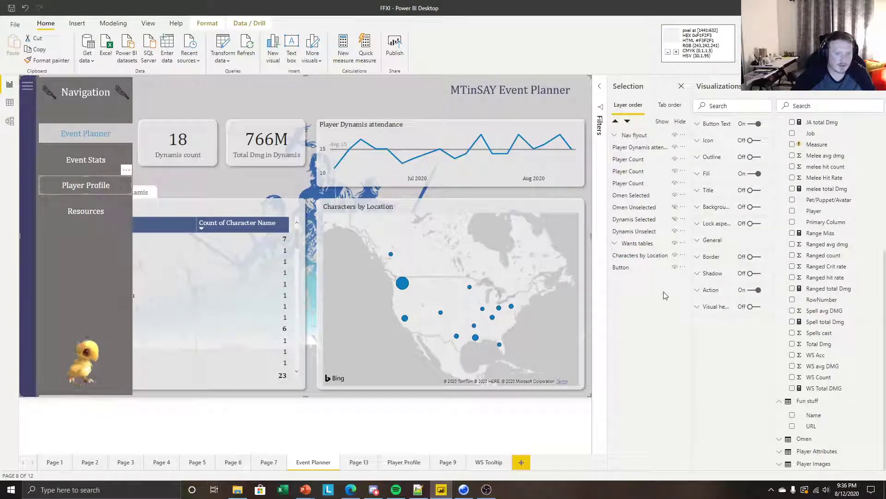
pyautogui.click(702, 291)
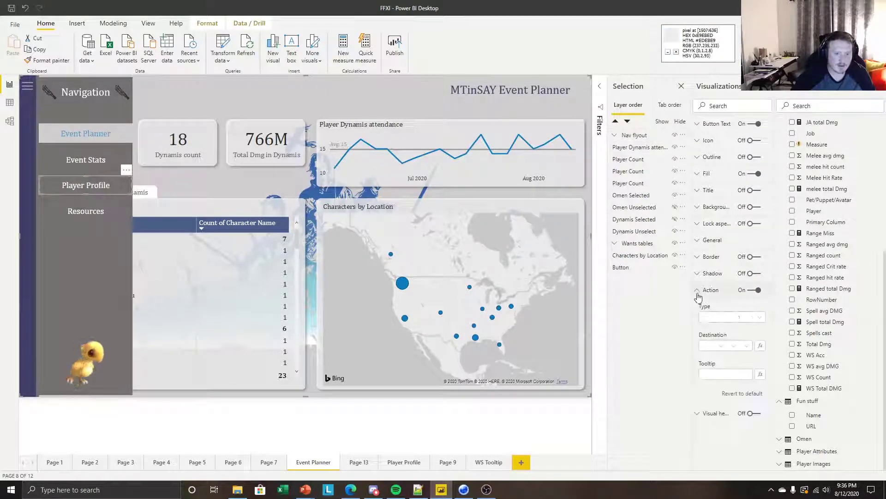
pyautogui.click(364, 403)
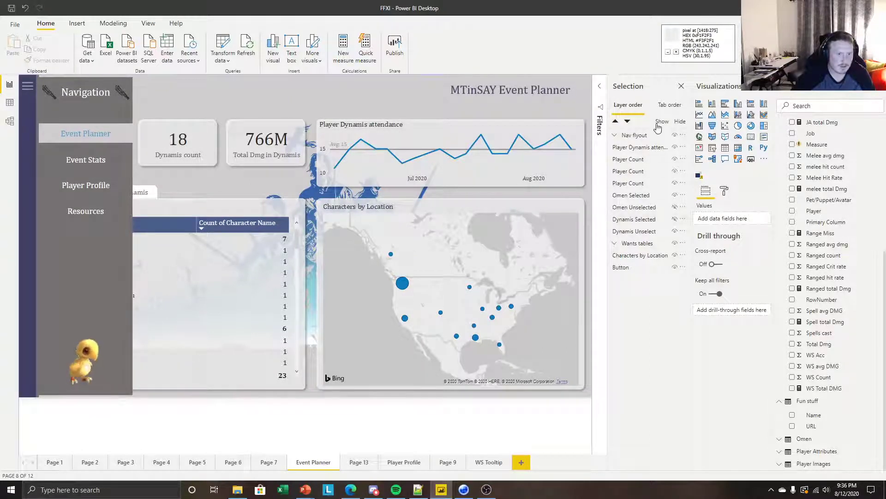
# Copy the Nav flyout group from the Event Planner page to the Player Profile page
pyautogui.click(644, 135)
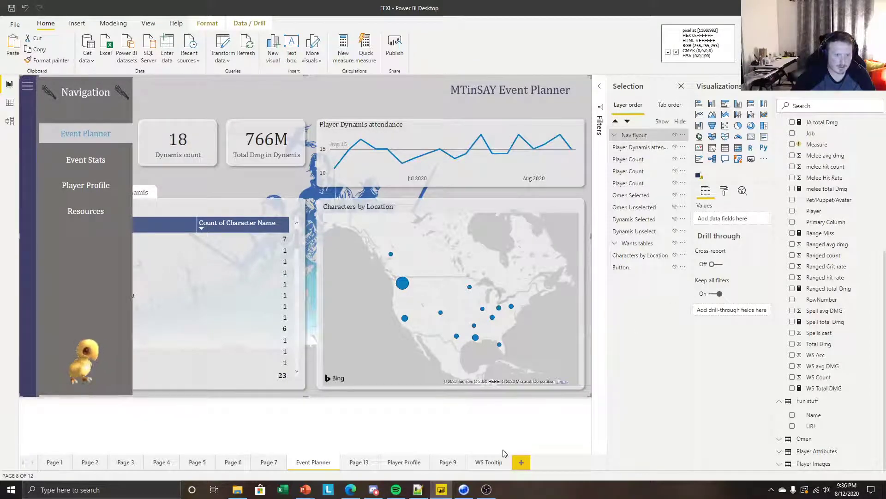
pyautogui.click(489, 462)
pyautogui.click(403, 462)
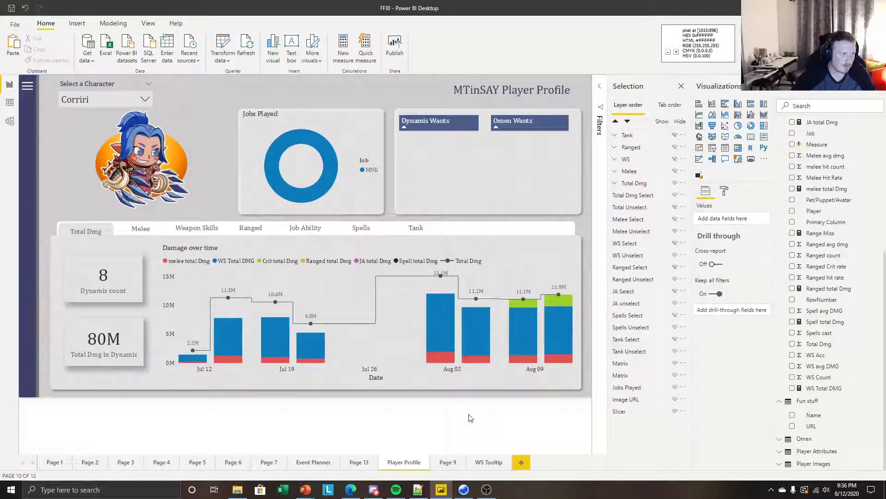
pyautogui.hotkey('ctrl', 'v')
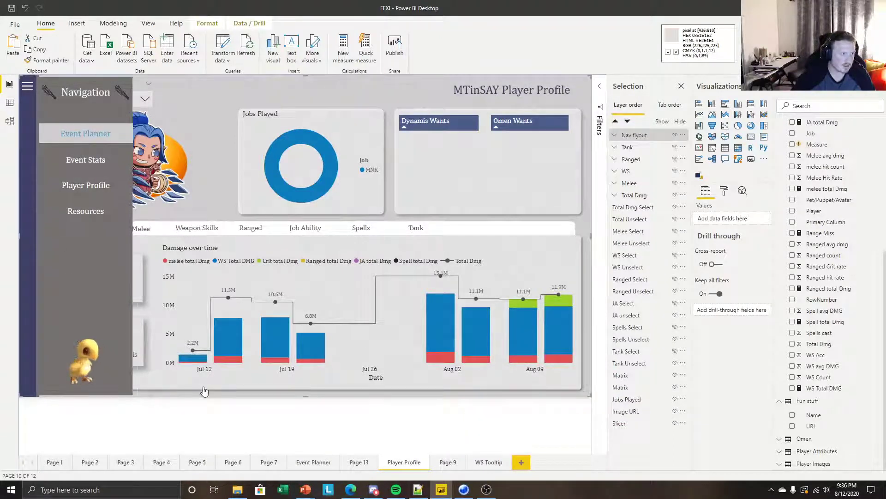
# Add a bookmark on the Player Profile page with the visible Nav flyout group selected
pyautogui.click(646, 136)
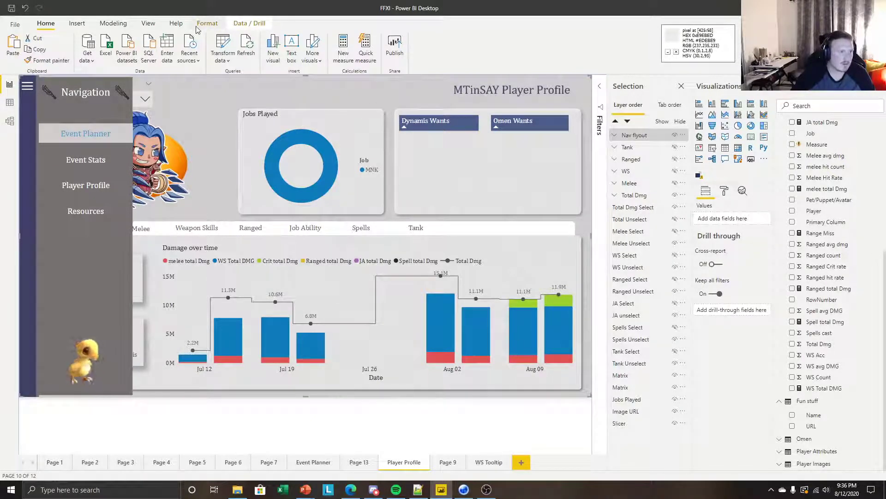
pyautogui.click(148, 24)
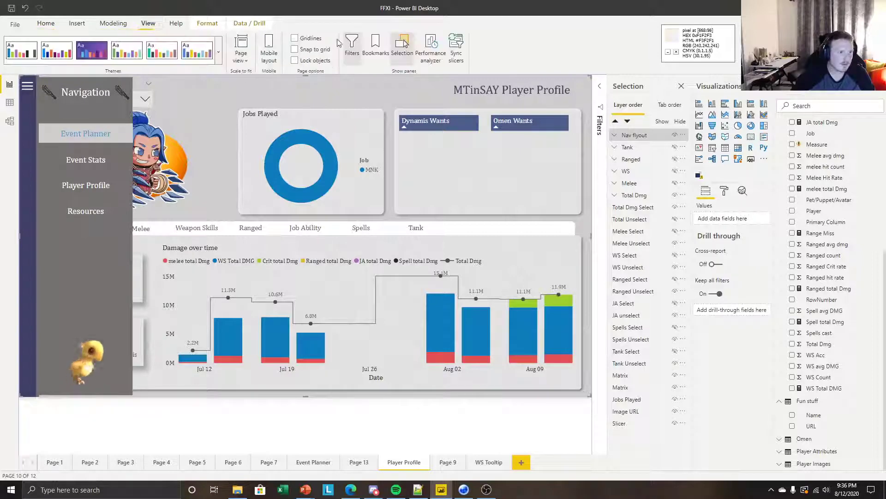
pyautogui.click(375, 46)
pyautogui.click(559, 137)
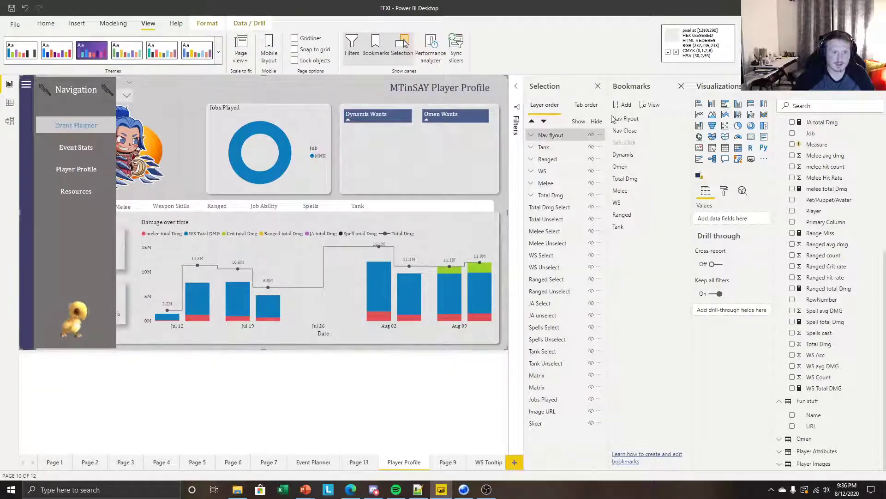
pyautogui.click(628, 106)
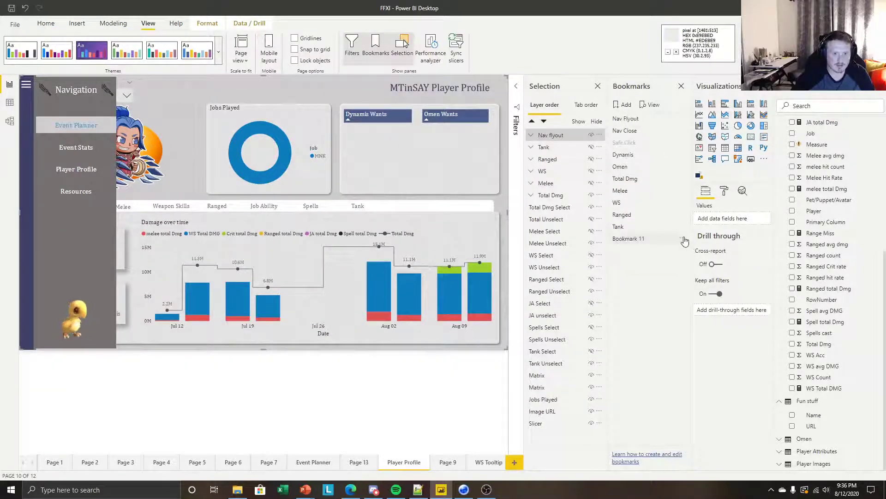
# Limit the new bookmark to selected visuals, exclude Data, and rename it Nav Flyout Player Profile
pyautogui.click(681, 238)
pyautogui.click(718, 332)
pyautogui.click(682, 238)
pyautogui.click(715, 292)
pyautogui.click(682, 238)
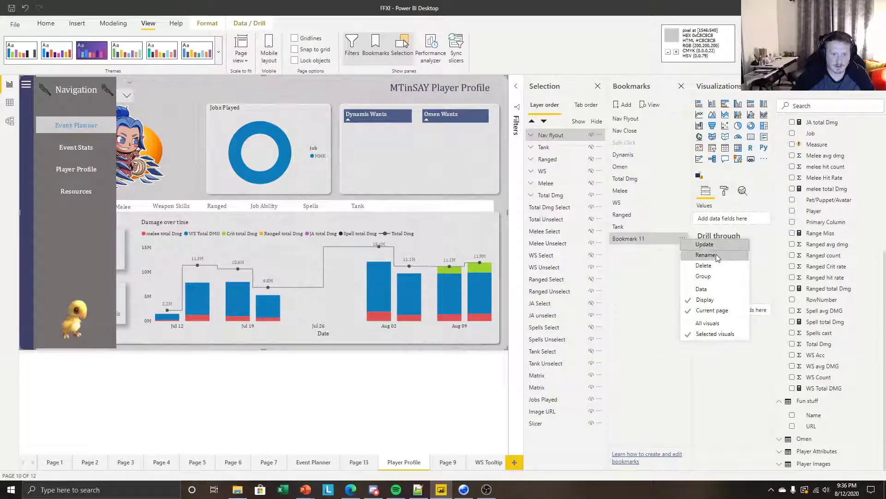
pyautogui.click(718, 257)
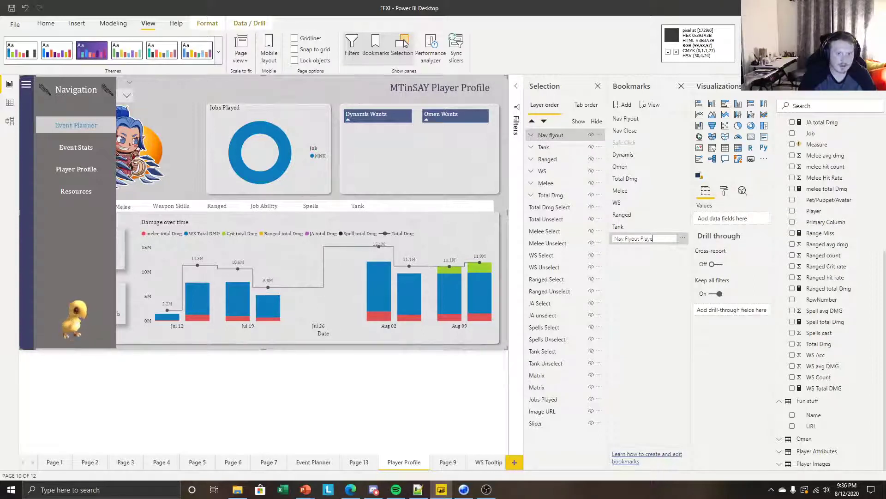
pyautogui.press('Return')
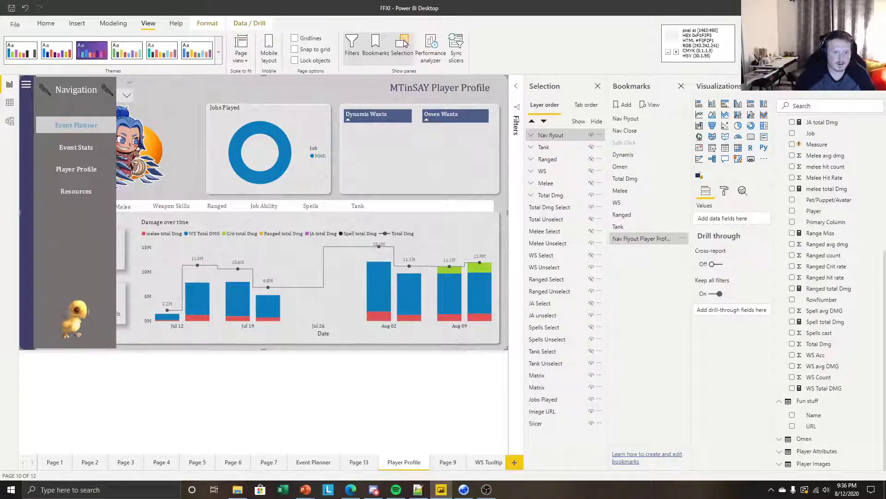
# Hide the Nav flyout group and add a second bookmark with that group selected
pyautogui.click(591, 134)
pyautogui.click(556, 135)
pyautogui.click(624, 105)
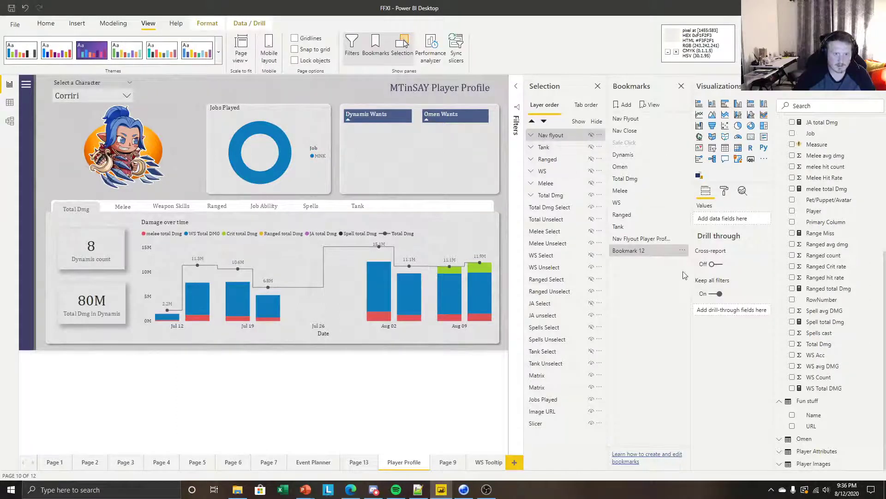
# Restrict the second bookmark to selected visuals without Data and rename it Nav Close Player Profile
pyautogui.click(682, 251)
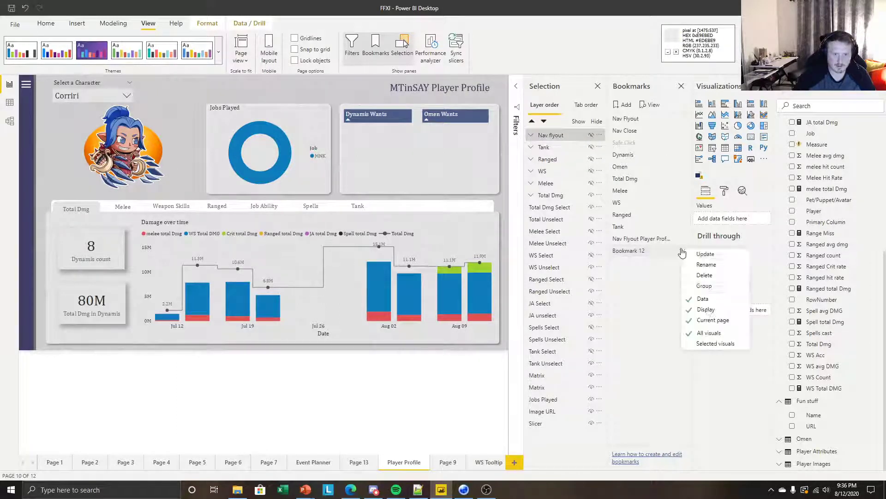
pyautogui.click(715, 344)
pyautogui.click(682, 251)
pyautogui.click(705, 299)
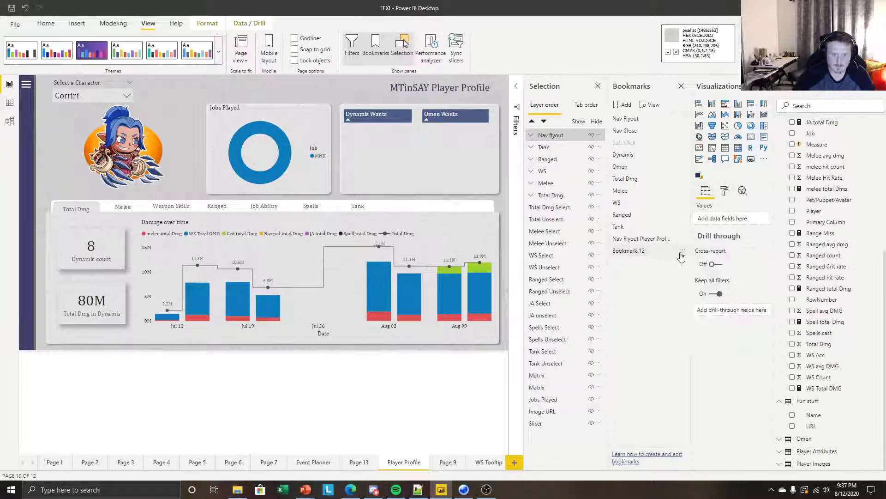
pyautogui.click(682, 251)
pyautogui.click(703, 268)
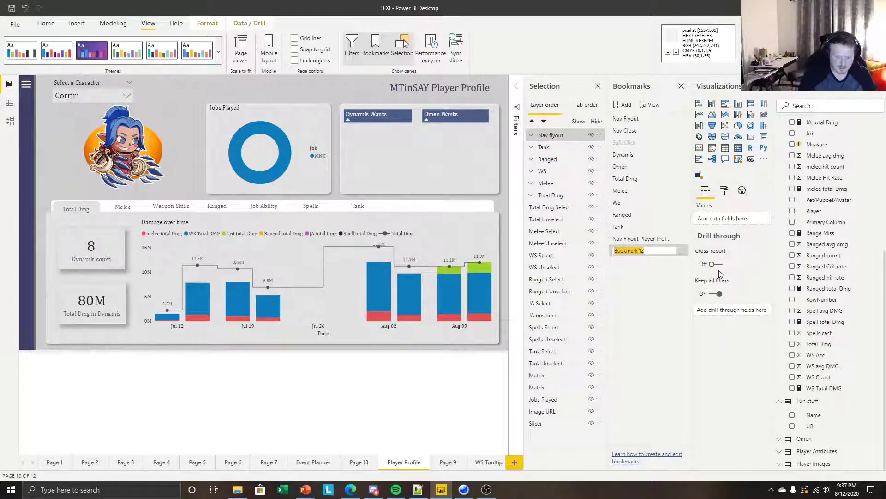
pyautogui.write('Nav F')
pyautogui.write('ly')
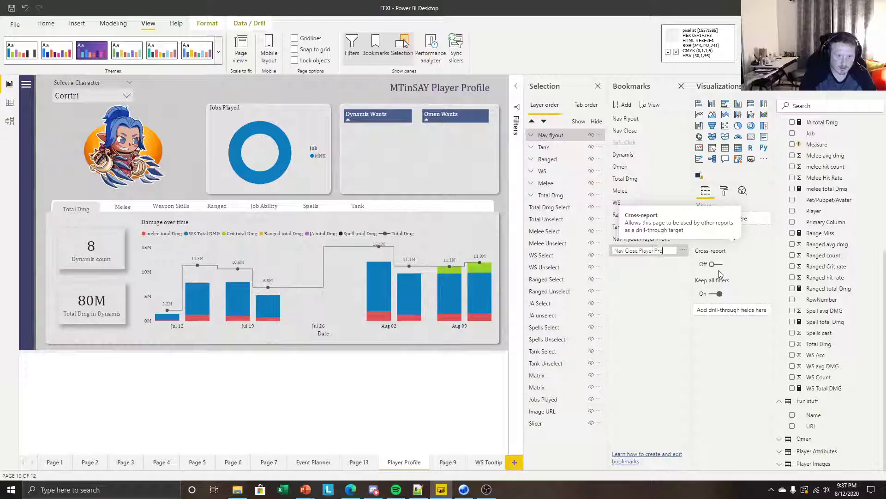
pyautogui.write('ile')
pyautogui.press('Return')
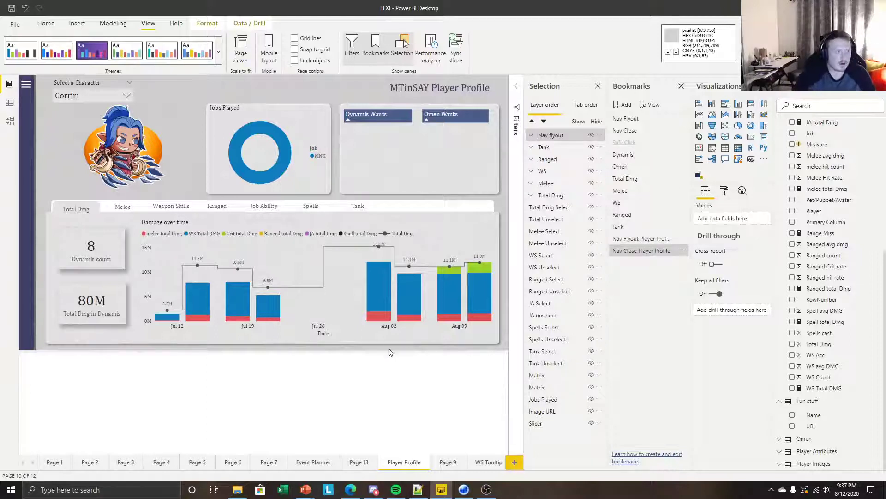
# Test the Nav Flyout Player Profile and Nav Close Player Profile bookmarks in turn
pyautogui.click(383, 361)
pyautogui.click(658, 239)
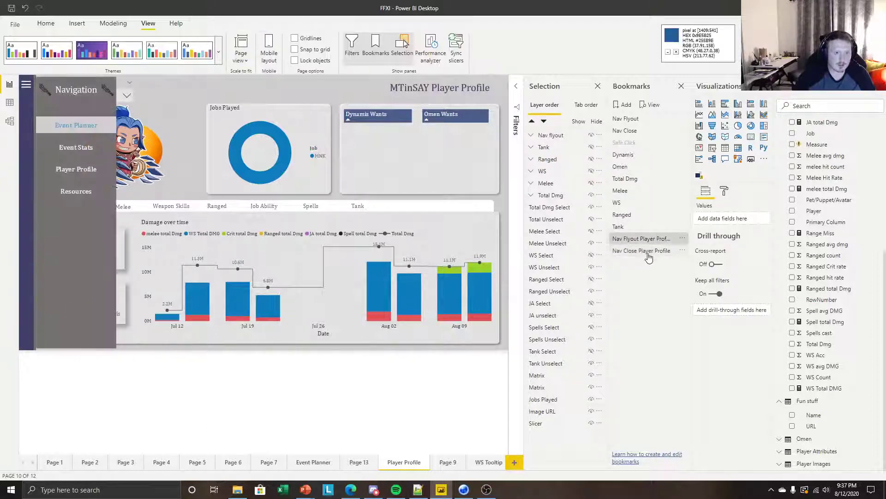
pyautogui.click(649, 252)
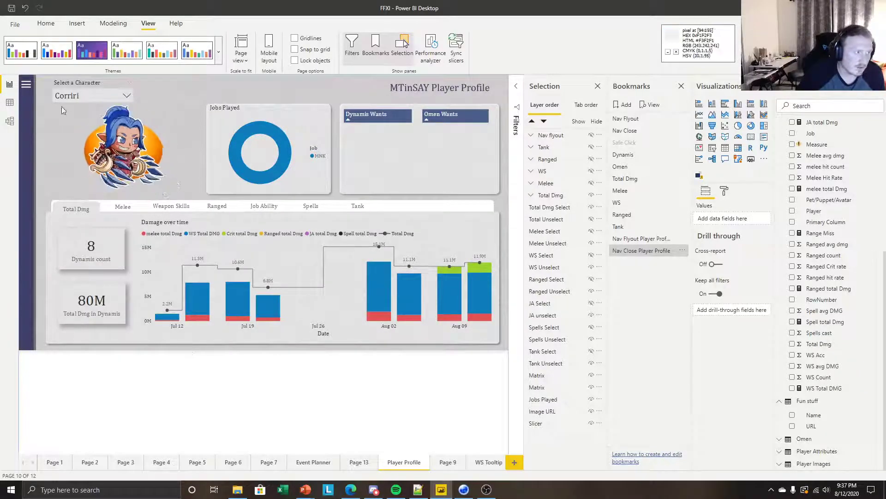
# Close the Event Planner flyout and copy that page's hamburger menu button to the Player Profile page
pyautogui.click(314, 464)
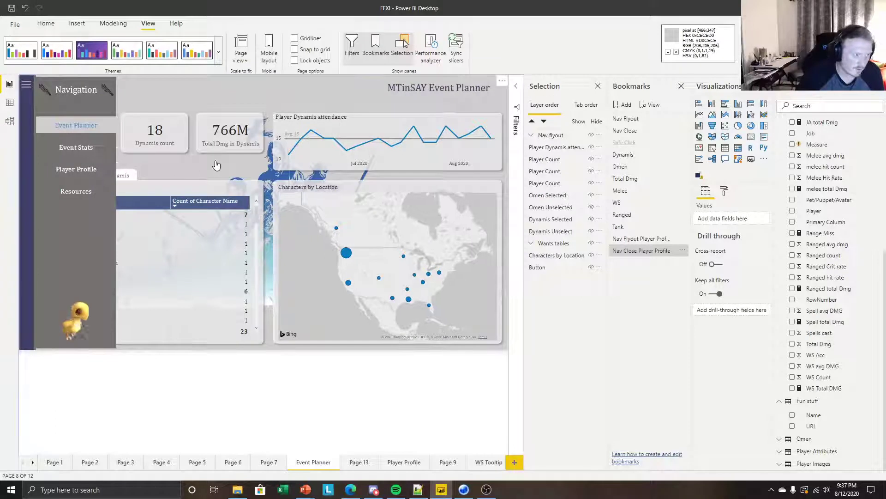
pyautogui.keyDown('ctrl'); pyautogui.click(211, 165); pyautogui.keyUp('ctrl')
pyautogui.click(25, 84)
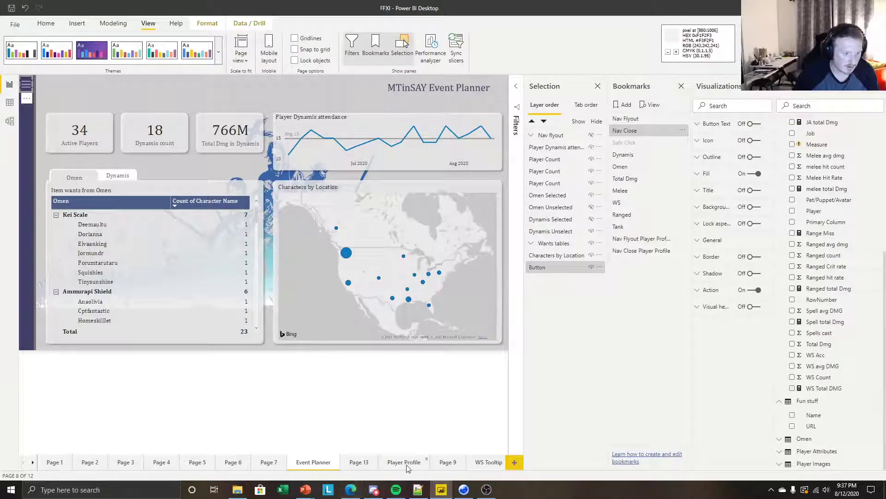
pyautogui.moveTo(378, 426); pyautogui.dragTo(378, 425)
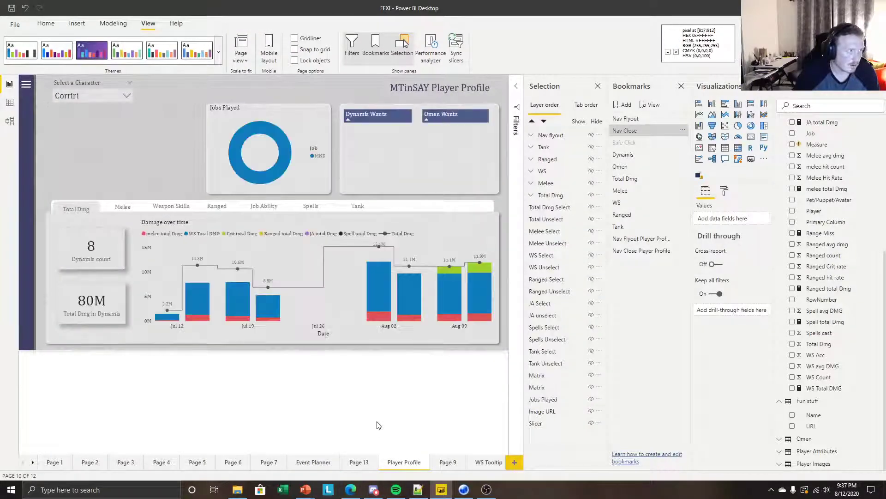
pyautogui.hotkey('ctrl', 'v')
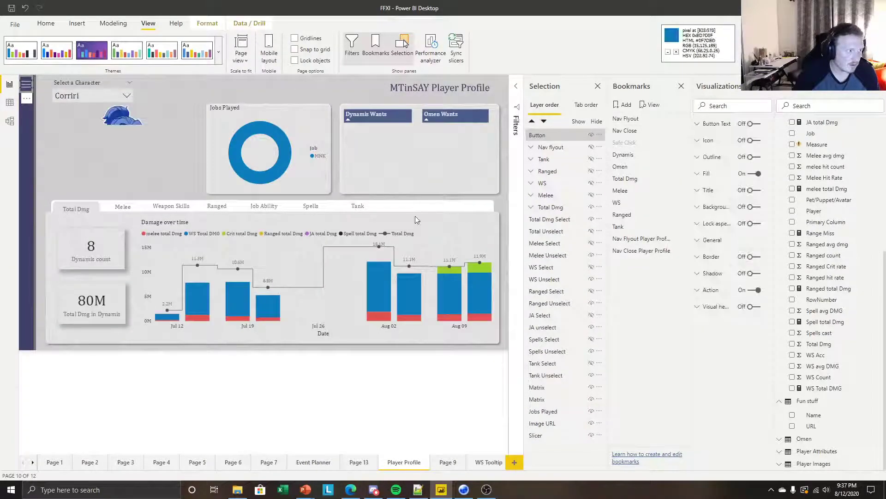
# Set the pasted menu button's bookmark action to Nav Flyout Player Profile and test it
pyautogui.click(726, 287)
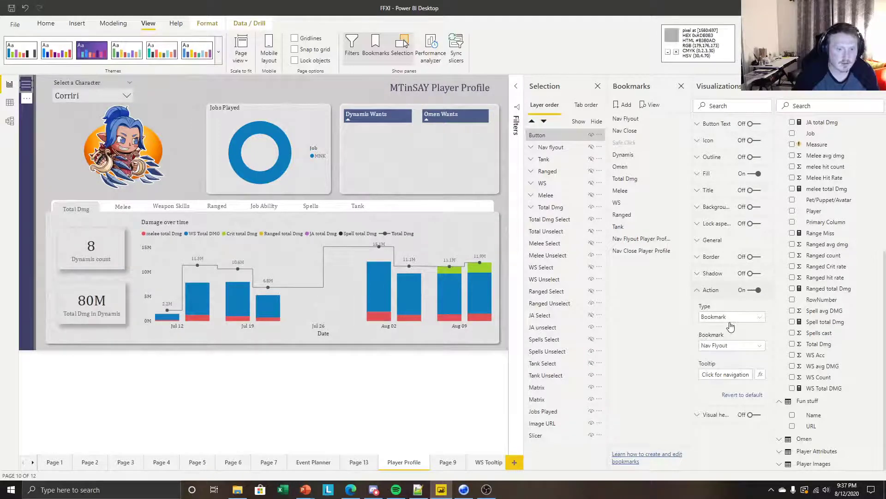
pyautogui.click(740, 346)
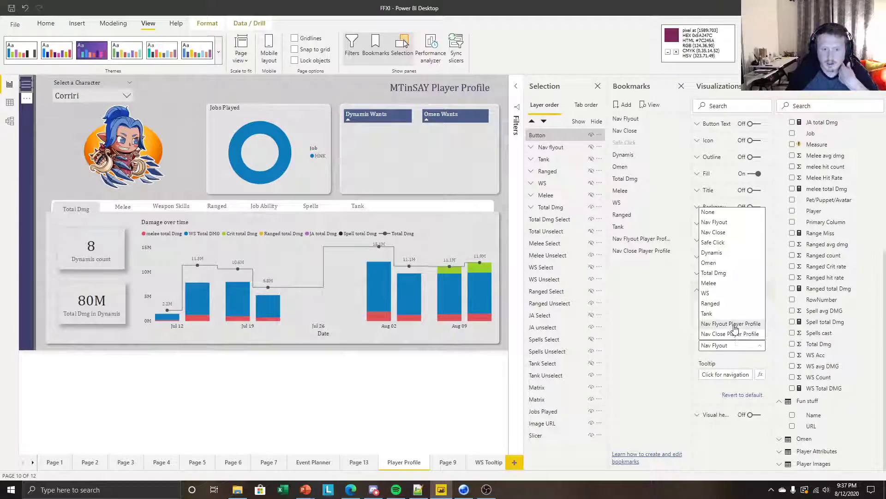
pyautogui.click(734, 324)
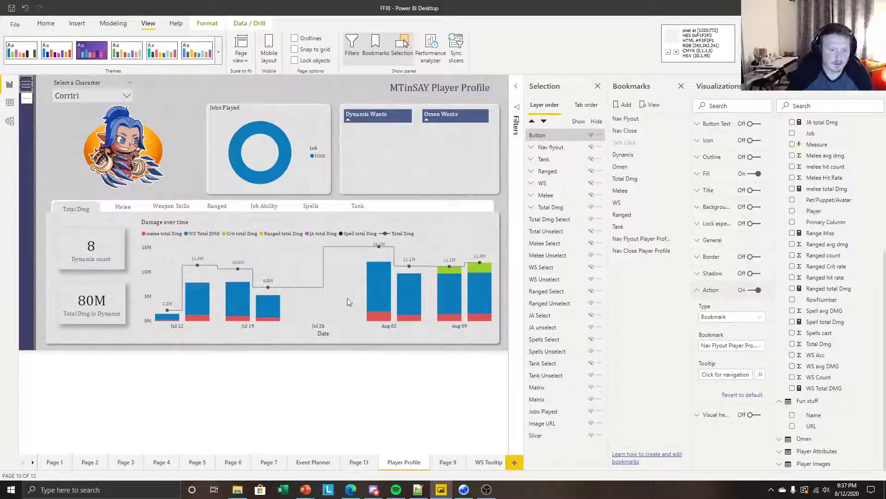
pyautogui.keyDown('ctrl'); pyautogui.click(27, 87); pyautogui.keyUp('ctrl')
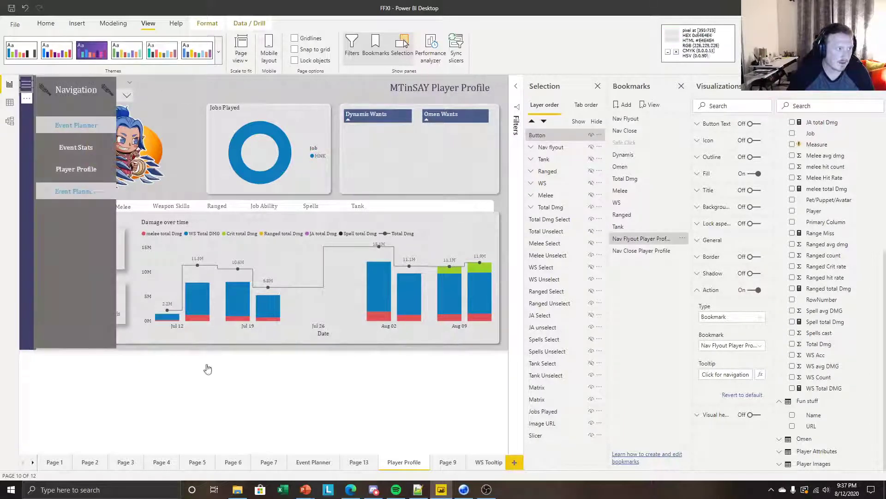
# Set the bookmark action of the Player Profile flyout's invisible click-anywhere overlay button to Nav Close Player Profile
pyautogui.click(208, 402)
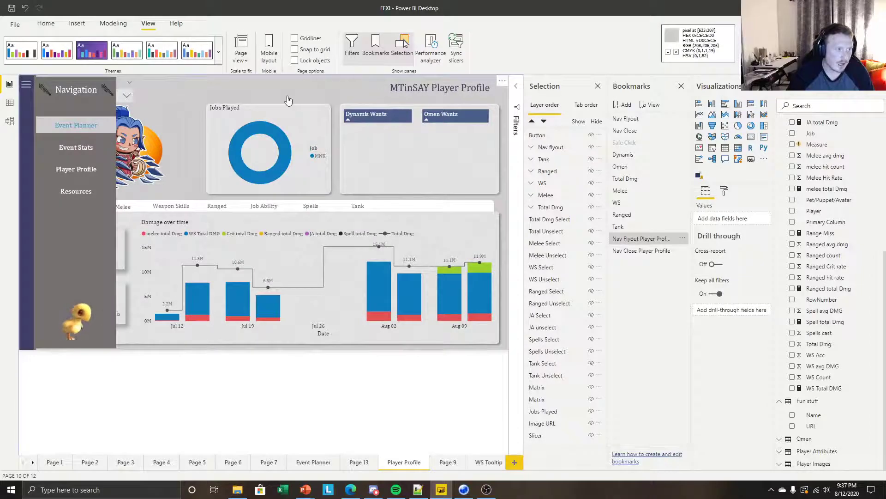
pyautogui.click(310, 92)
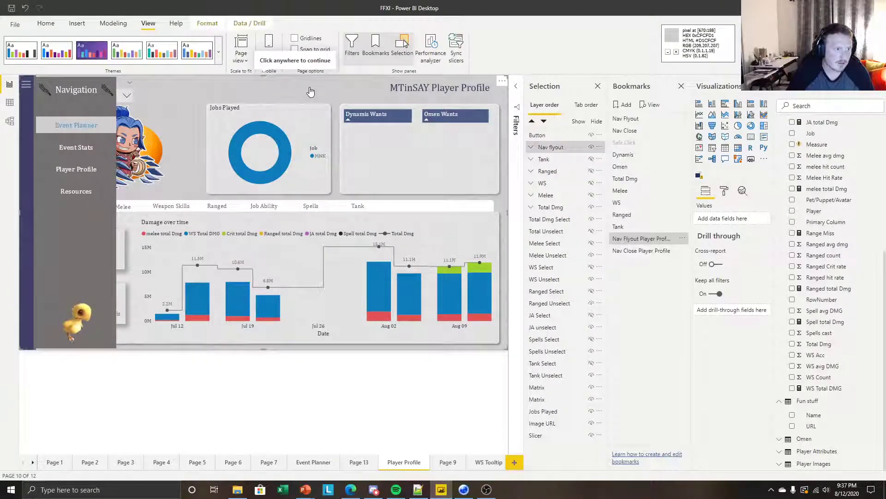
pyautogui.click(280, 88)
pyautogui.click(710, 290)
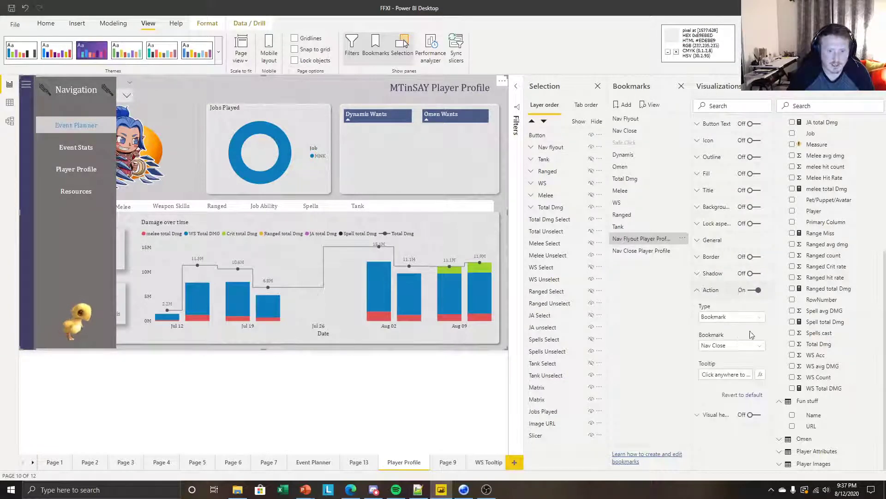
pyautogui.click(733, 346)
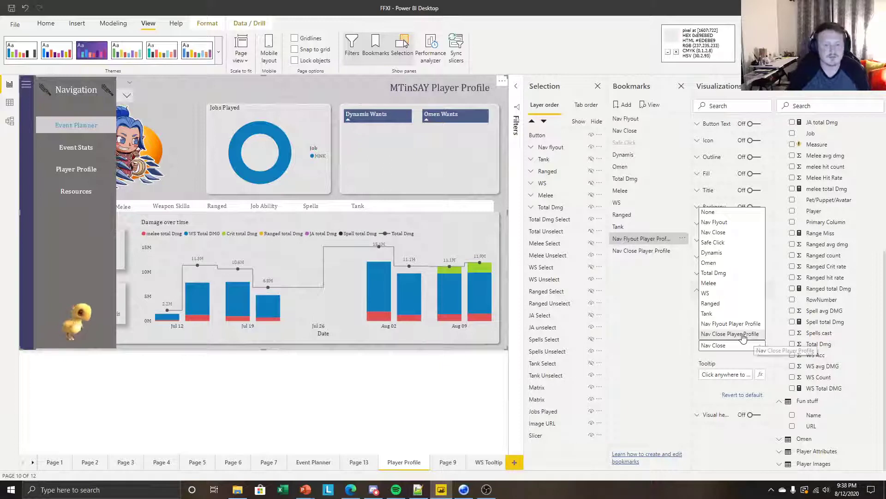
pyautogui.click(743, 335)
pyautogui.click(355, 390)
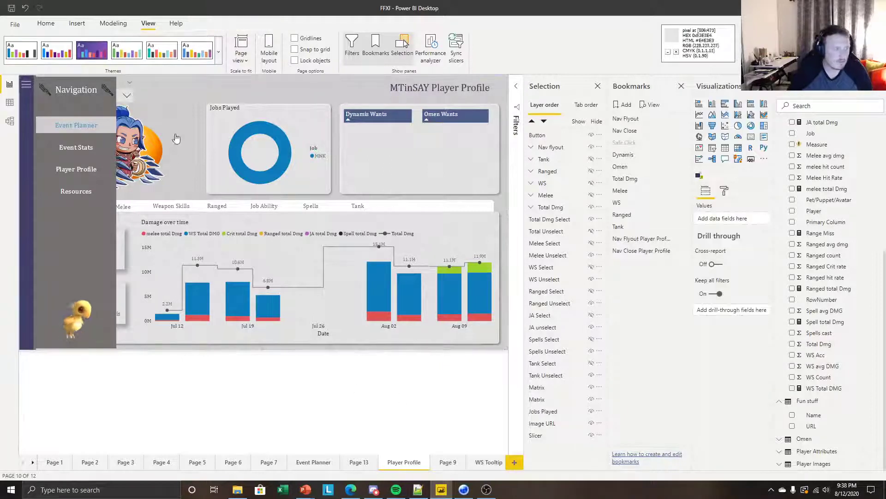
# Test closing and reopening the Player Profile flyout with the overlay and the hamburger menu button
pyautogui.keyDown('ctrl'); pyautogui.click(198, 113); pyautogui.keyUp('ctrl')
pyautogui.keyDown('ctrl'); pyautogui.click(27, 85); pyautogui.keyUp('ctrl')
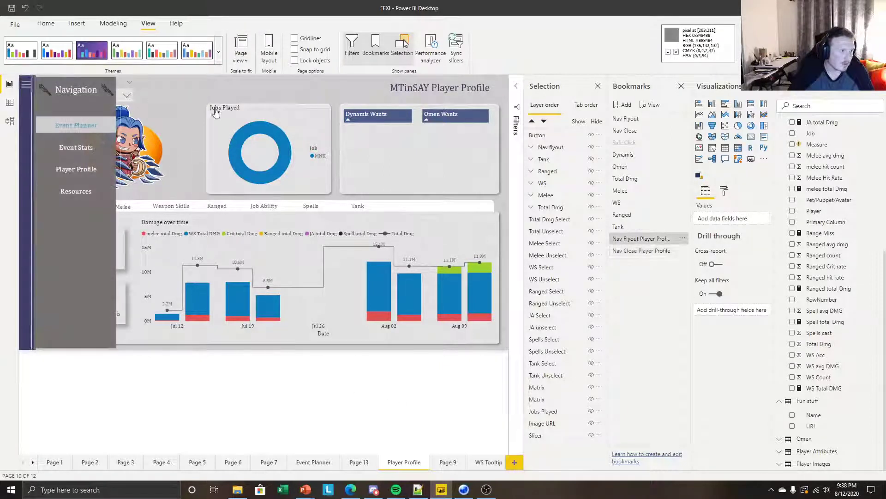
pyautogui.keyDown('ctrl'); pyautogui.click(215, 112); pyautogui.keyUp('ctrl')
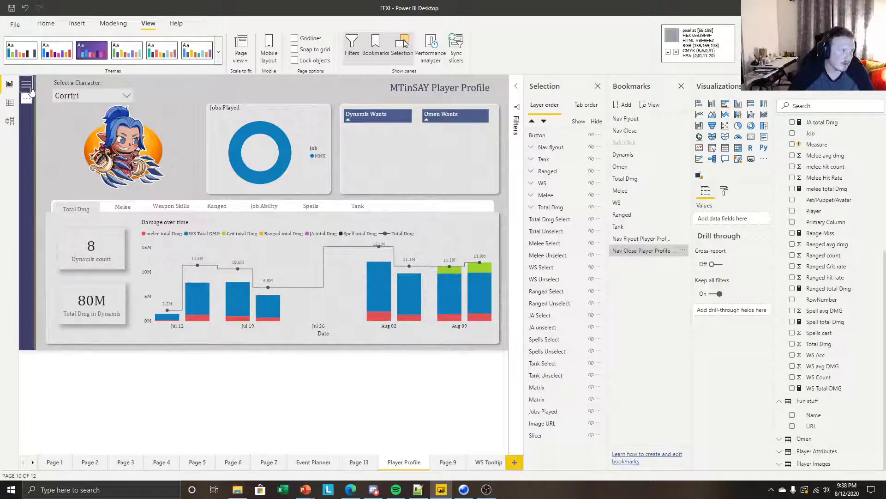
pyautogui.keyDown('ctrl'); pyautogui.click(109, 157); pyautogui.keyUp('ctrl')
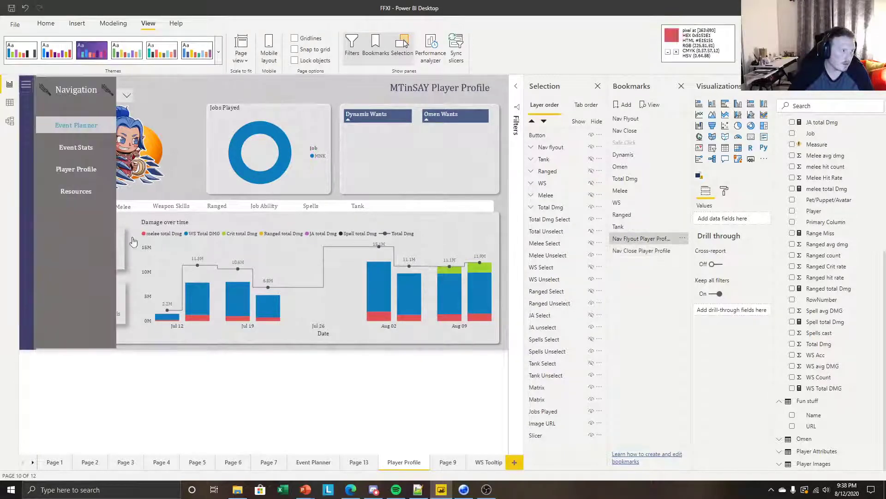
# Copy the Event Planner button's highlighted formatting to the Player Profile button in the flyout with Format painter
pyautogui.click(81, 126)
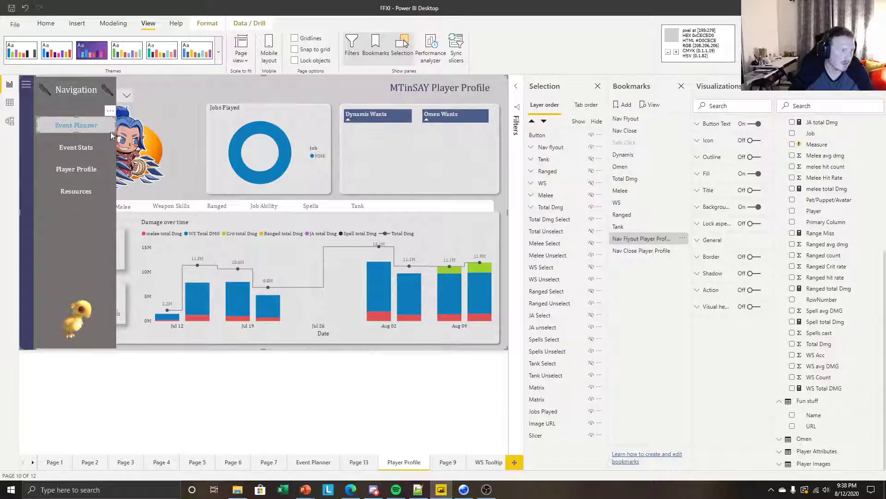
pyautogui.click(48, 26)
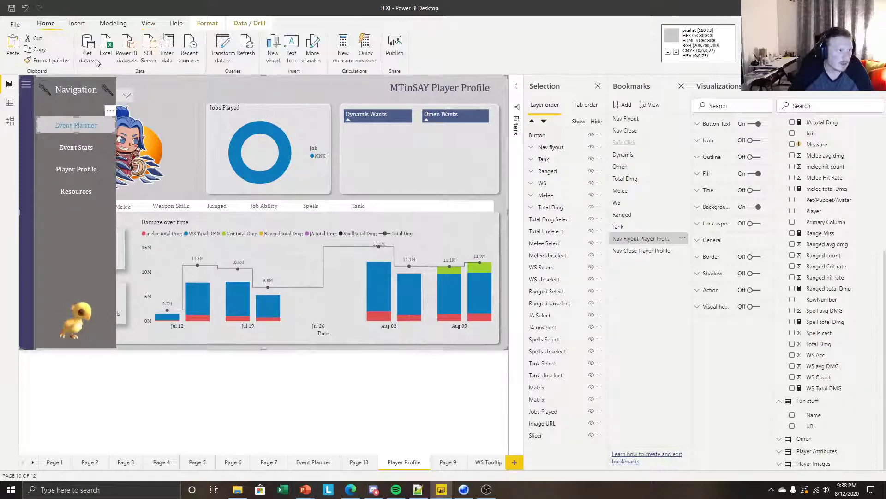
pyautogui.click(86, 167)
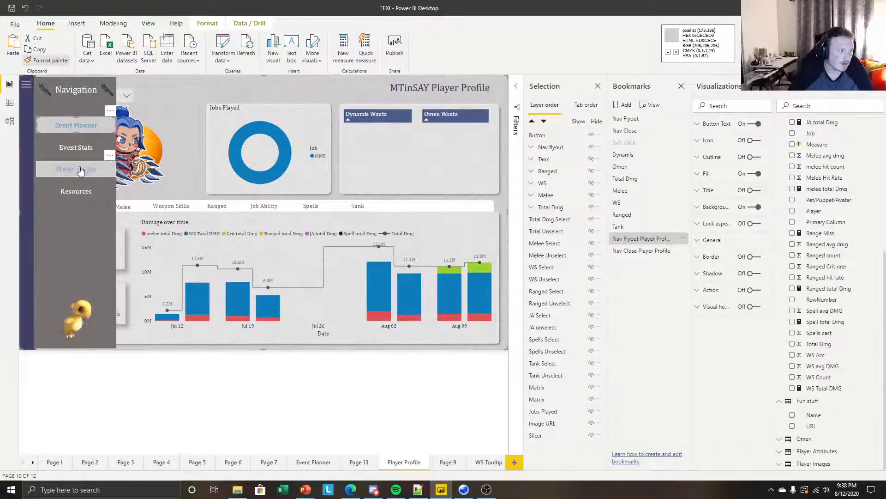
pyautogui.click(144, 359)
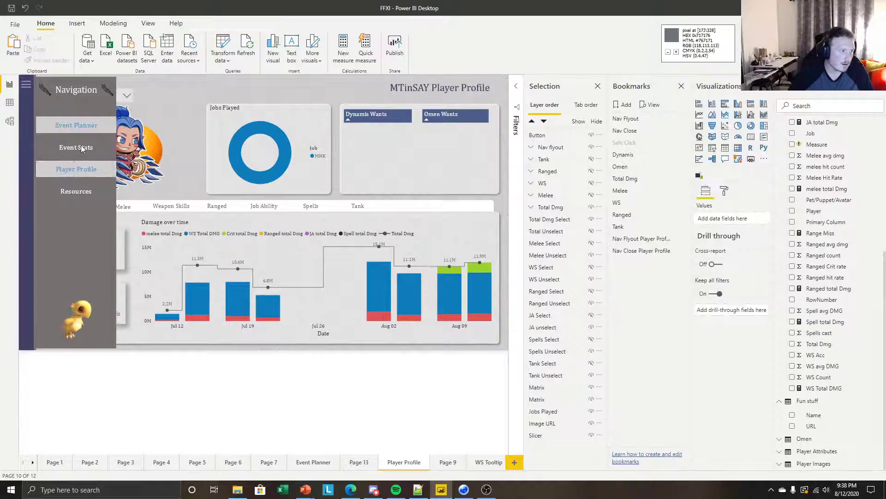
# Copy the Event Stats button's plain formatting to the Event Planner button with Format painter
pyautogui.click(78, 147)
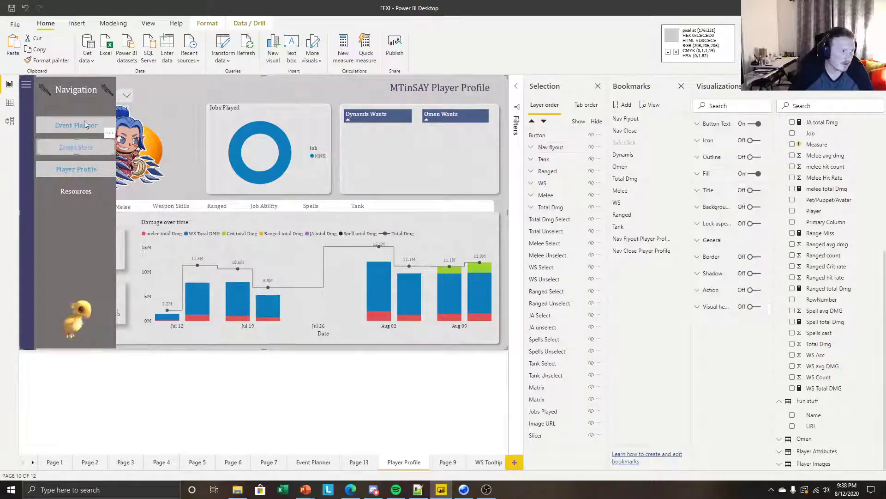
pyautogui.click(49, 60)
pyautogui.click(85, 125)
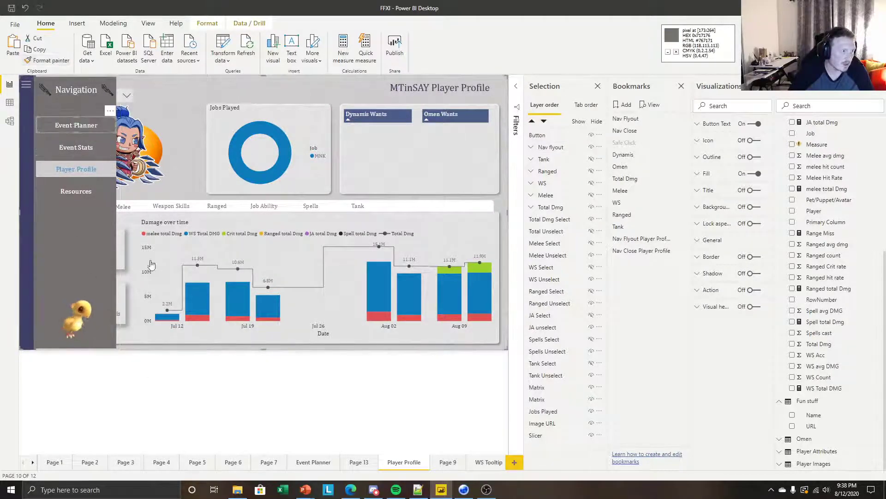
pyautogui.click(141, 379)
# Enable the action of the flyout's Event Planner button and set its type to Page navigation
pyautogui.click(84, 125)
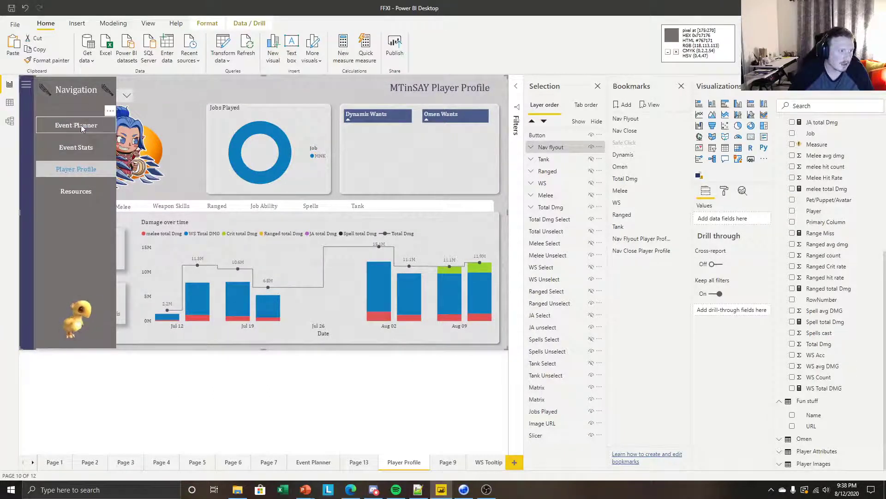
pyautogui.click(82, 125)
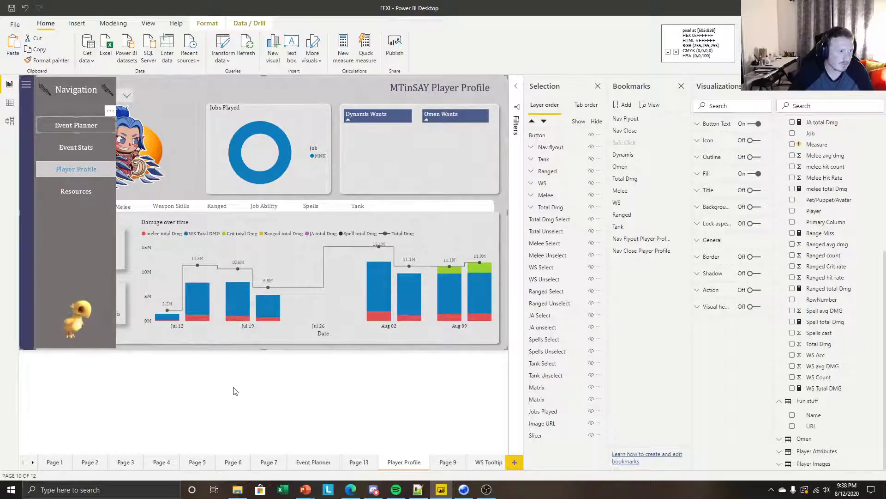
pyautogui.click(422, 401)
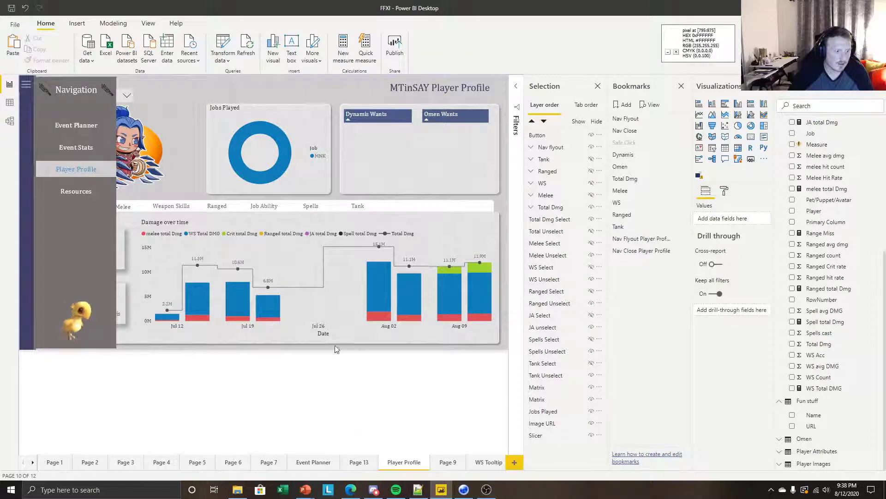
pyautogui.click(73, 126)
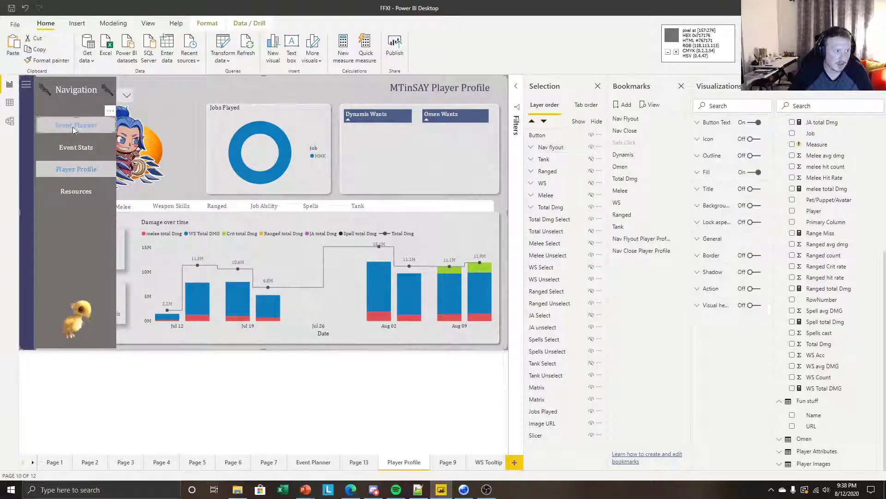
pyautogui.click(711, 290)
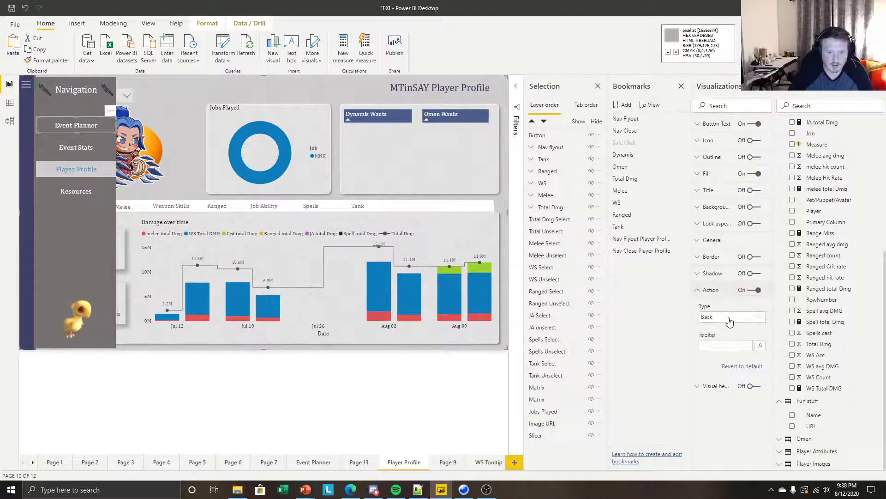
pyautogui.click(732, 317)
pyautogui.click(726, 357)
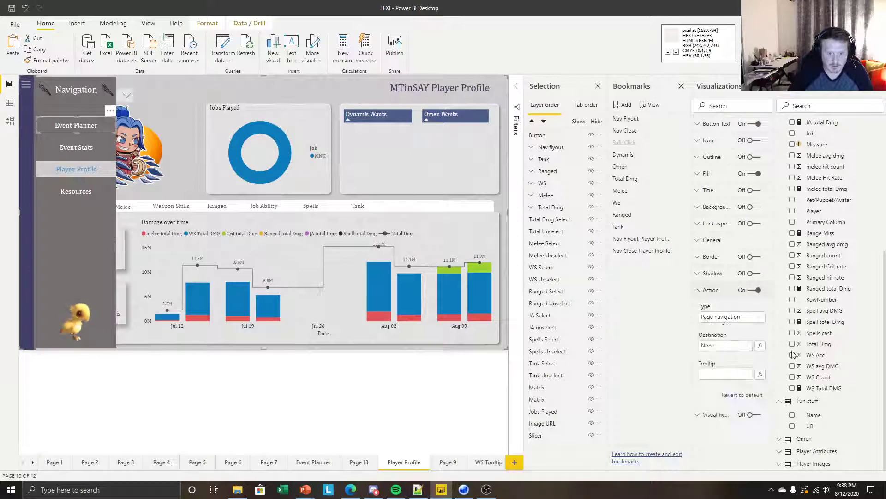
pyautogui.click(386, 402)
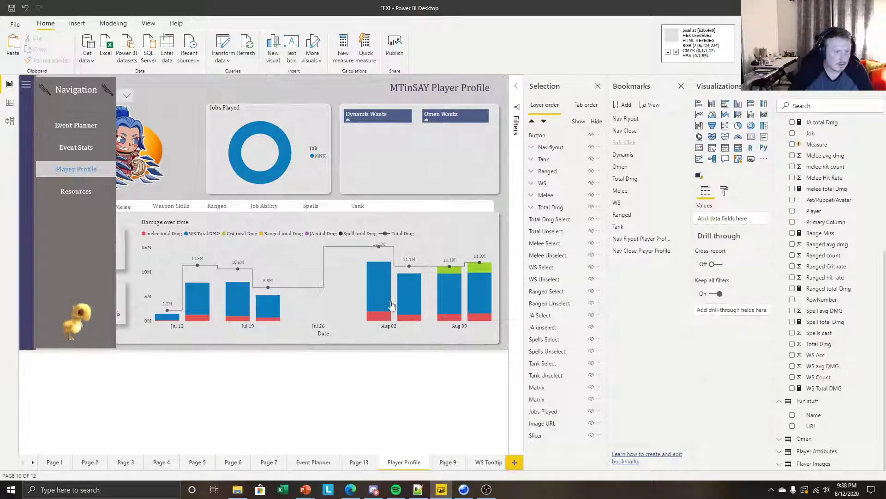
# Set the page navigation destination of the flyout's Event Planner button to the Event Planner page
pyautogui.click(69, 133)
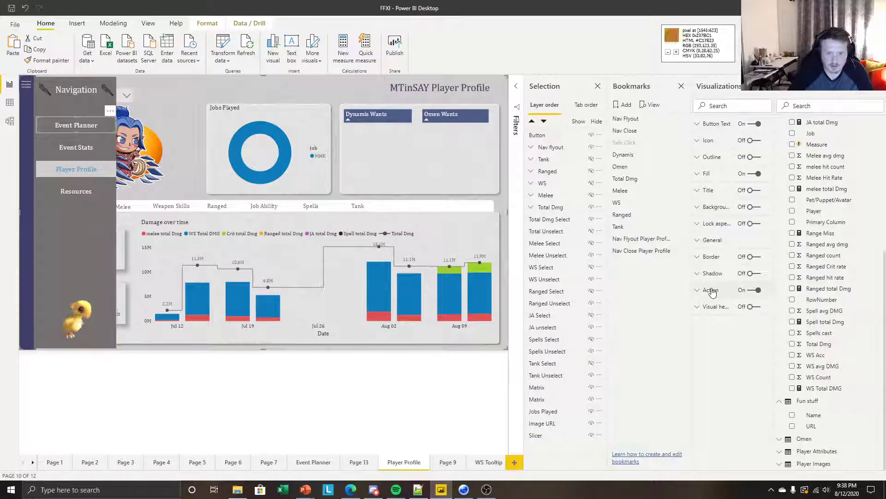
pyautogui.click(711, 290)
pyautogui.click(737, 346)
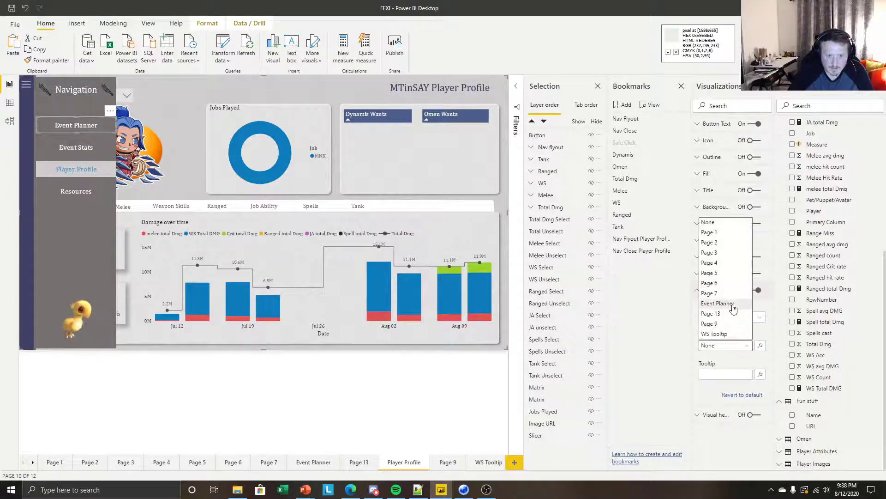
pyautogui.click(733, 309)
pyautogui.click(376, 398)
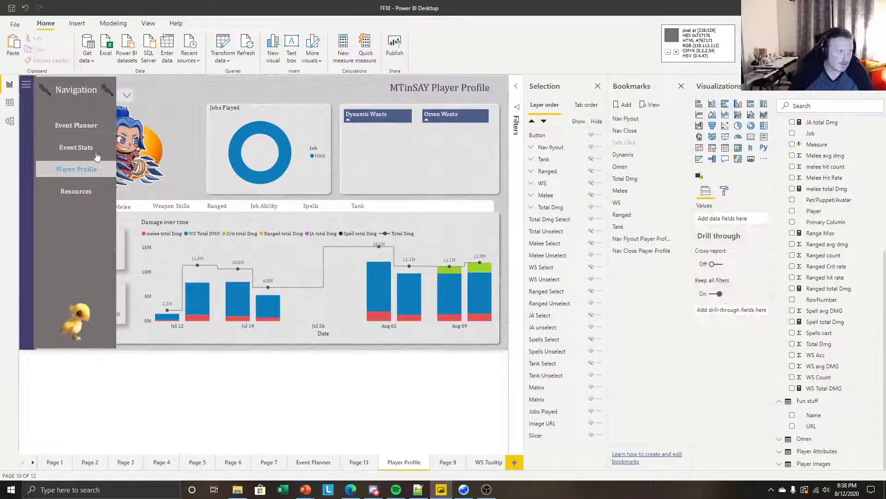
# Test moving between the Event Planner and Player Profile pages with the flyout buttons, ending with the Event Planner flyout closed
pyautogui.keyDown('ctrl'); pyautogui.click(85, 126); pyautogui.keyUp('ctrl')
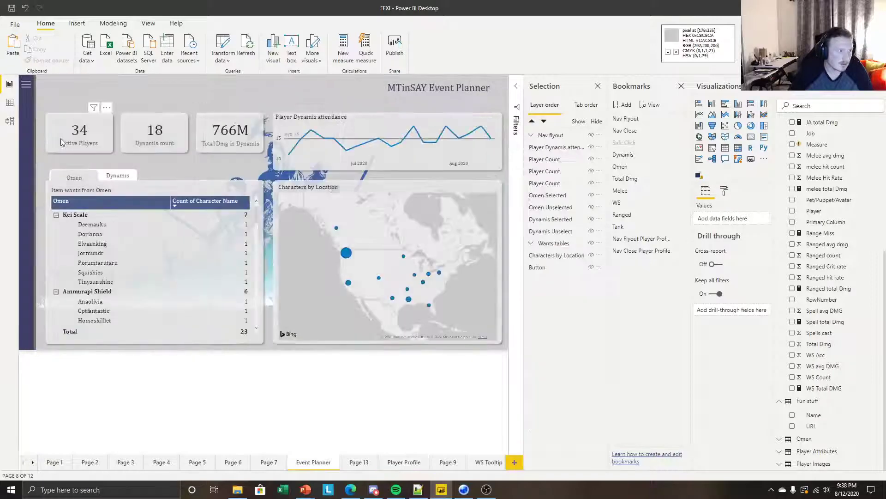
pyautogui.keyDown('ctrl'); pyautogui.click(26, 84); pyautogui.keyUp('ctrl')
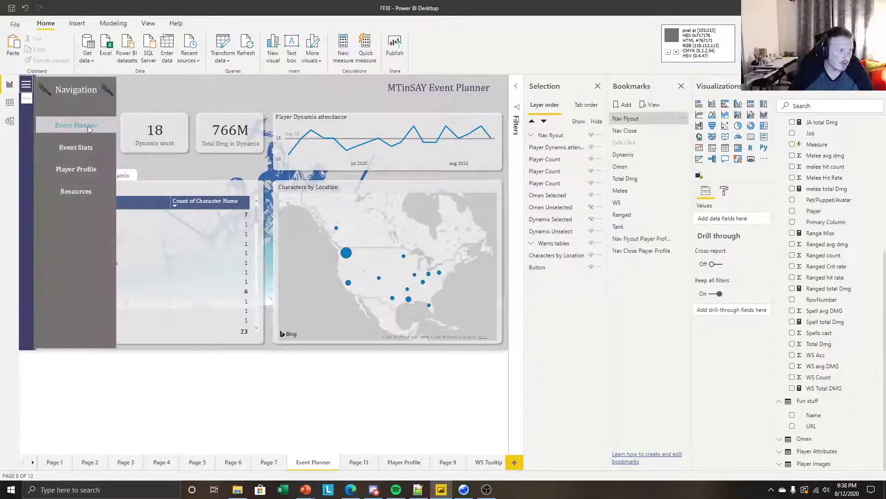
pyautogui.keyDown('ctrl'); pyautogui.click(82, 171); pyautogui.keyUp('ctrl')
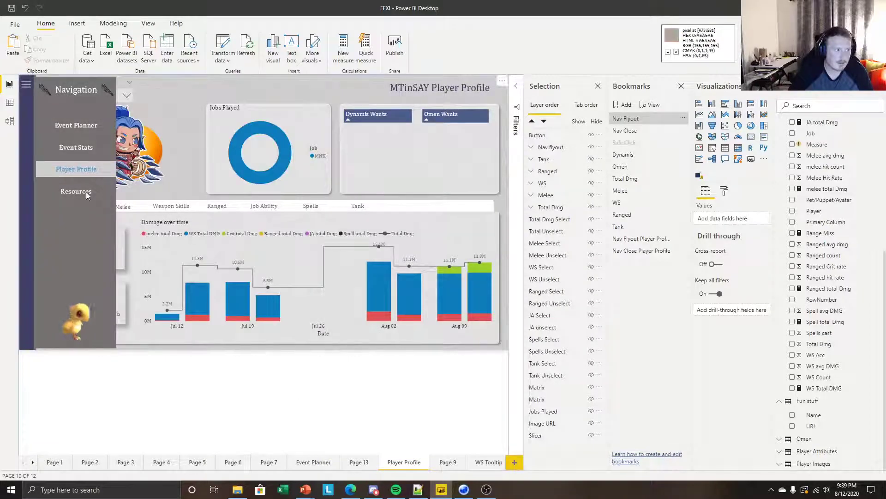
pyautogui.keyDown('ctrl'); pyautogui.click(76, 125); pyautogui.keyUp('ctrl')
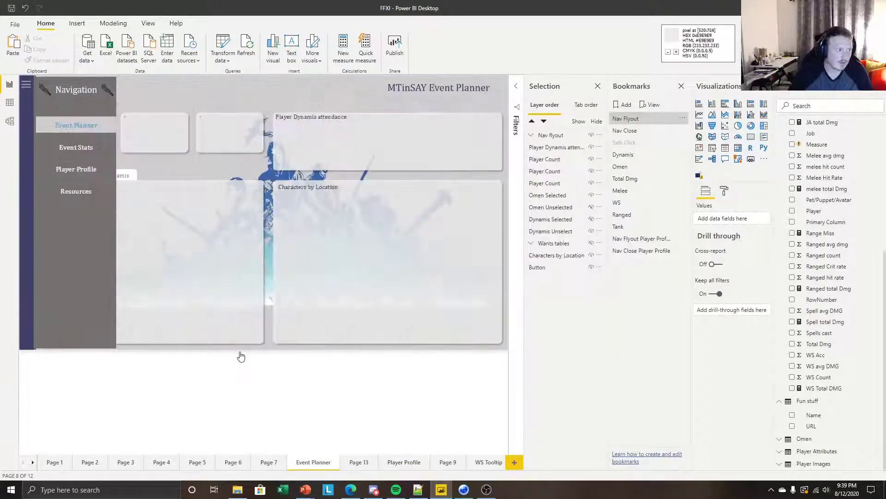
pyautogui.keyDown('ctrl'); pyautogui.click(92, 169); pyautogui.keyUp('ctrl')
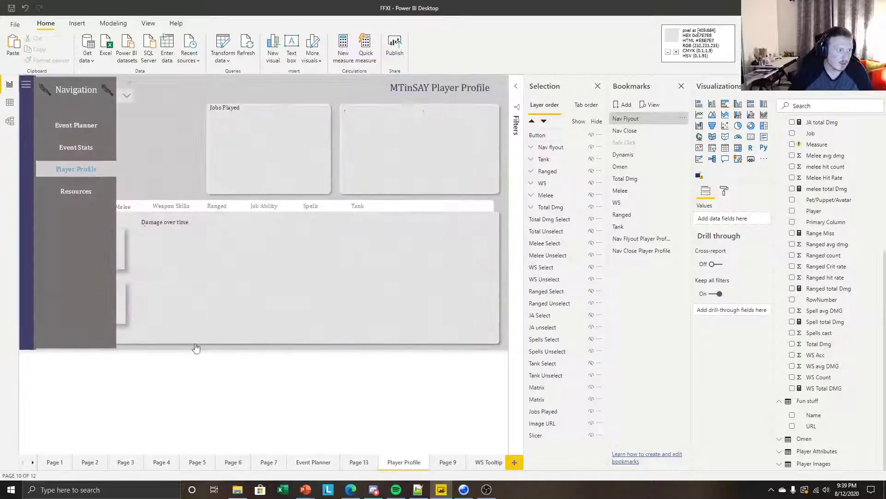
pyautogui.keyDown('ctrl'); pyautogui.click(92, 125); pyautogui.keyUp('ctrl')
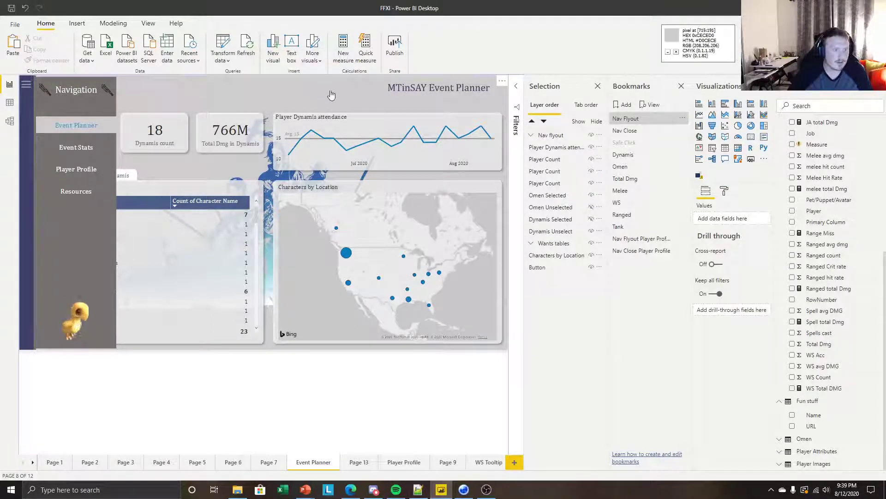
pyautogui.click(281, 95)
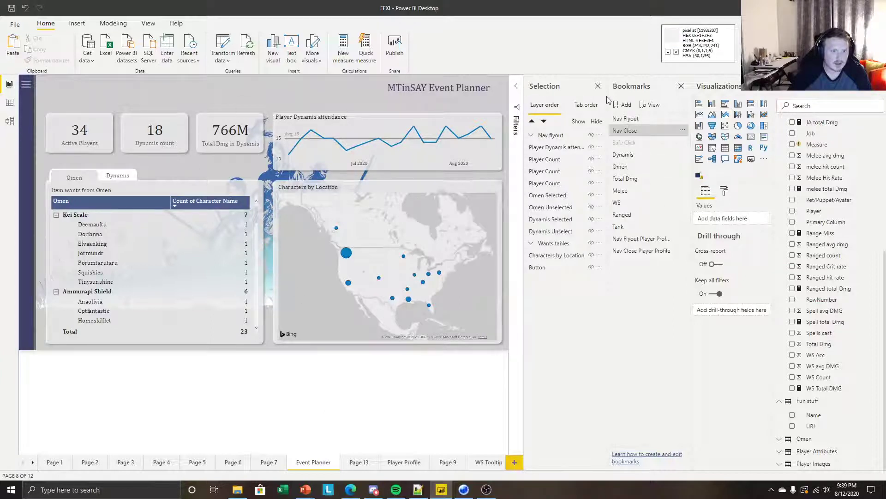
# Add a new bookmark of the Event Planner page with its flyout closed and exclude Data from it
pyautogui.click(623, 105)
pyautogui.click(682, 263)
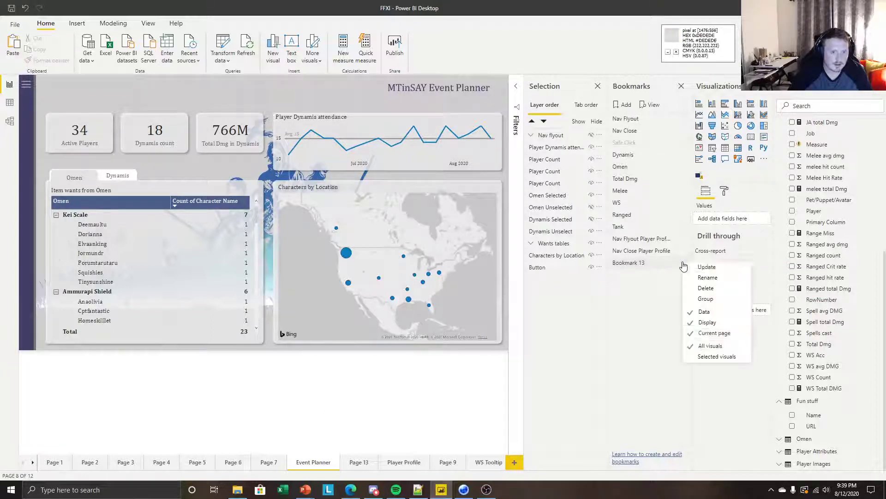
pyautogui.click(710, 318)
pyautogui.click(684, 266)
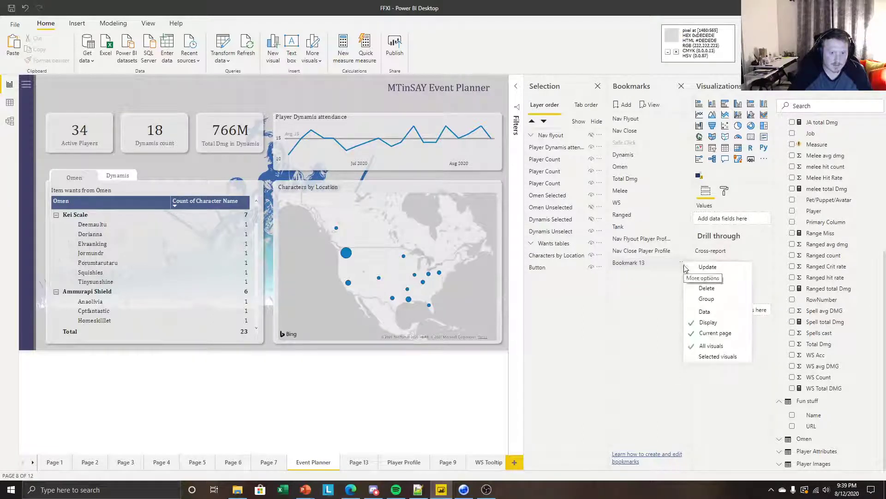
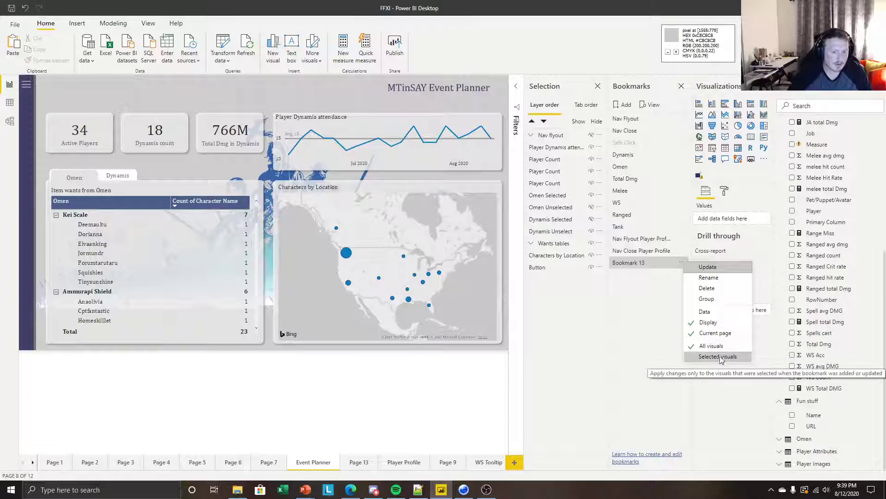
pyautogui.click(480, 381)
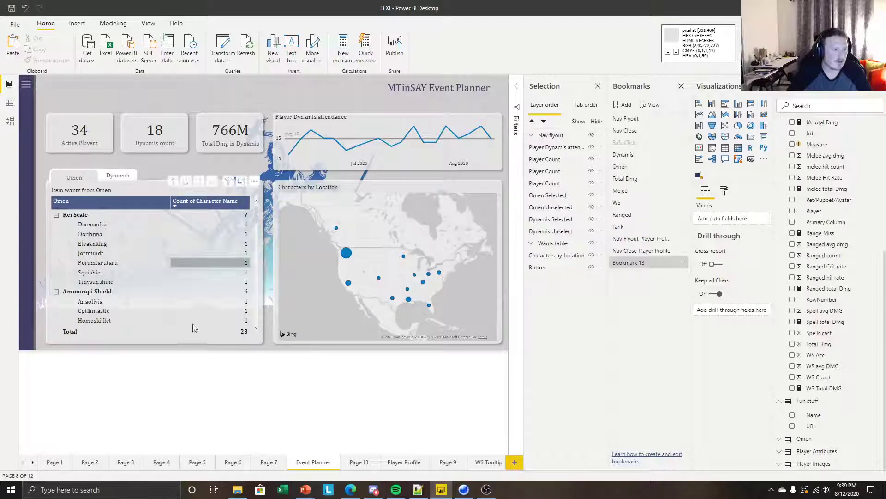
# Test switching the item wants table on the Event Planner page to Dynamis and back to Omen
pyautogui.click(117, 179)
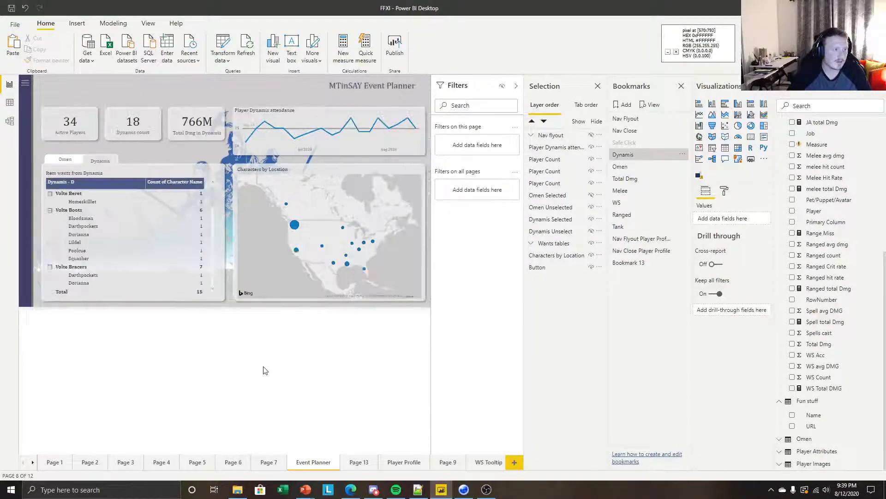
pyautogui.click(65, 159)
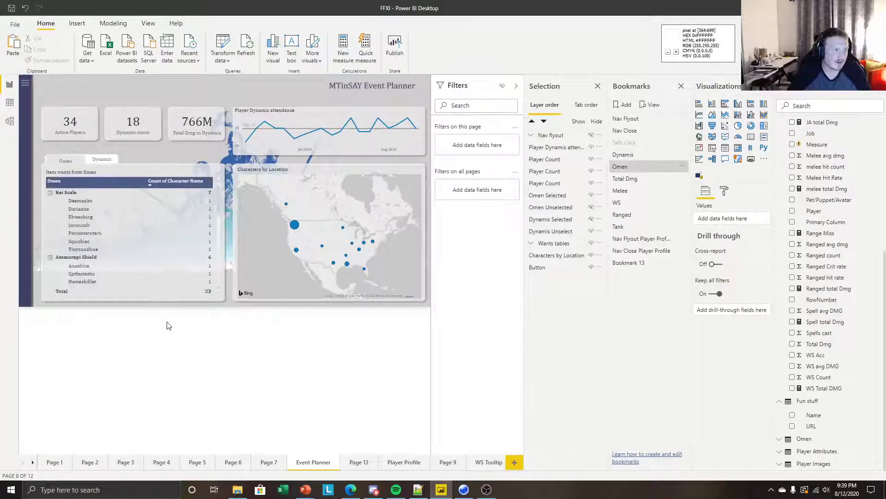
pyautogui.click(516, 87)
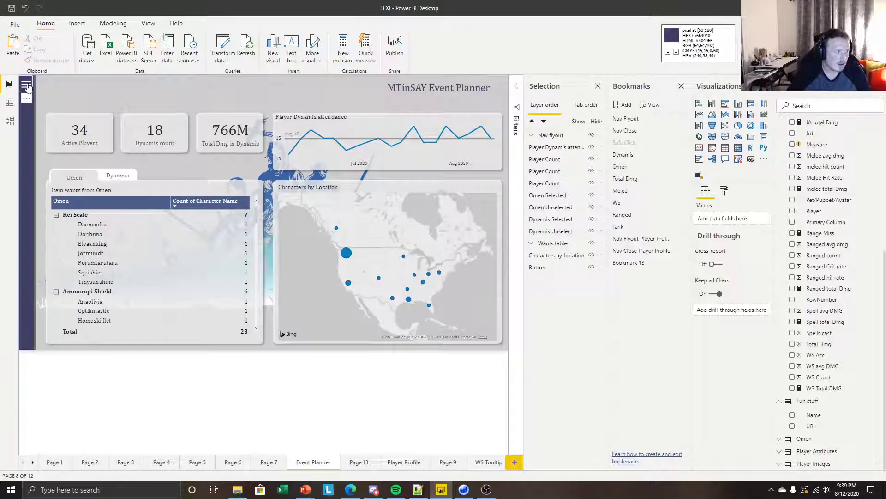
# Add a new bookmark of the Player Profile page with its flyout closed and exclude Data from it
pyautogui.click(400, 462)
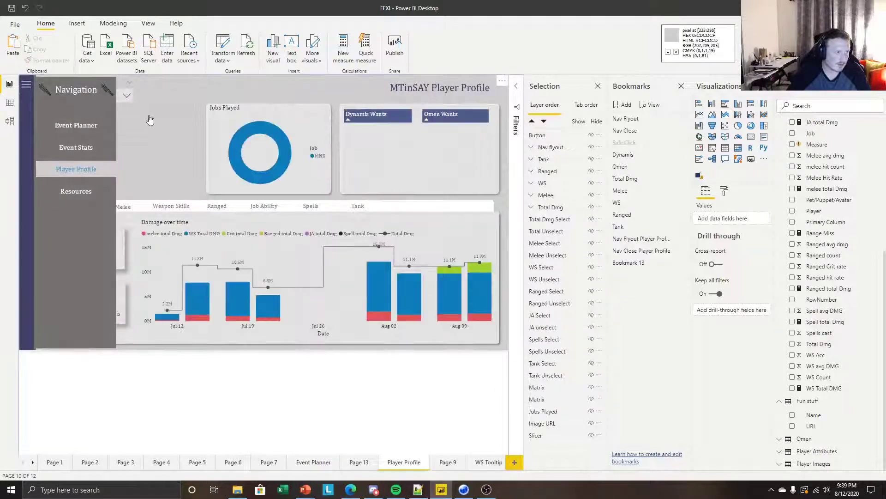
pyautogui.click(150, 120)
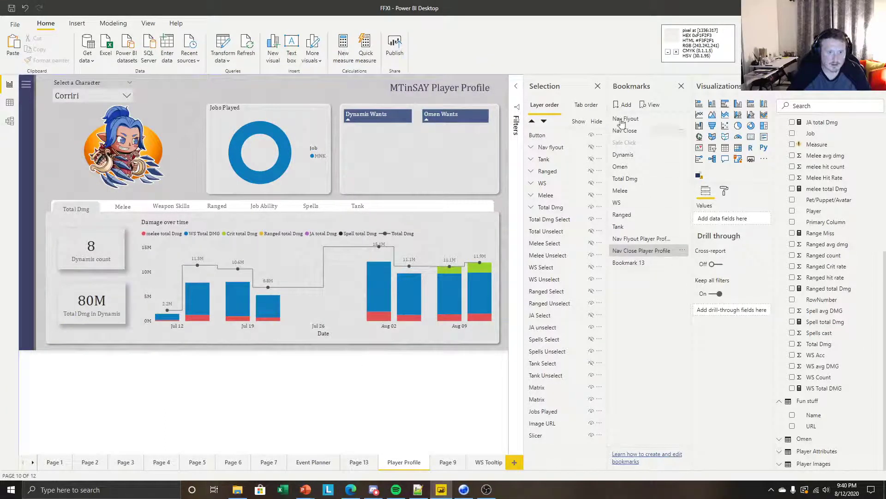
pyautogui.click(623, 105)
pyautogui.click(682, 274)
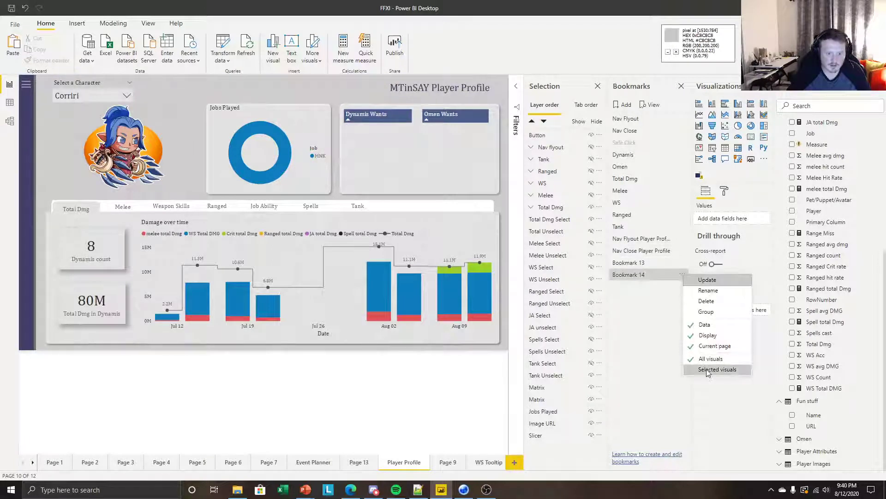
pyautogui.click(704, 324)
# Rename the new Player Profile page bookmark as Player Profile Nav
pyautogui.click(682, 274)
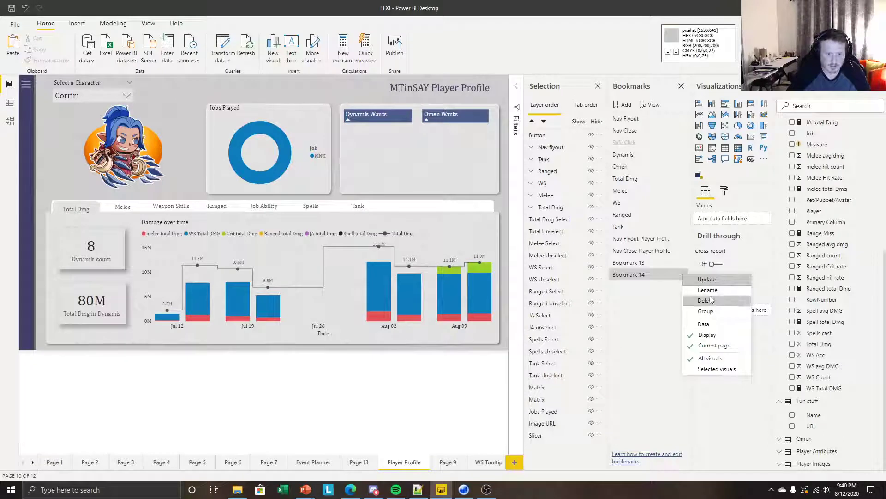
pyautogui.click(708, 290)
pyautogui.write('C')
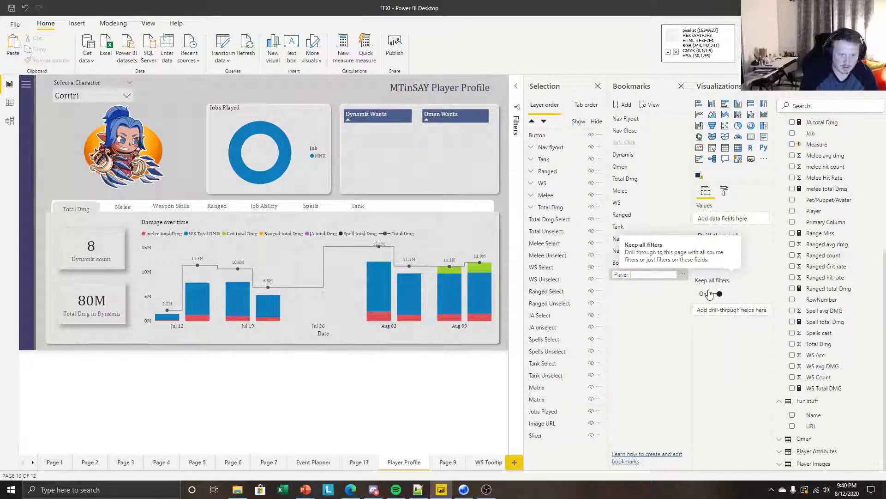
pyautogui.write('layer Profile Nav')
pyautogui.press('Return')
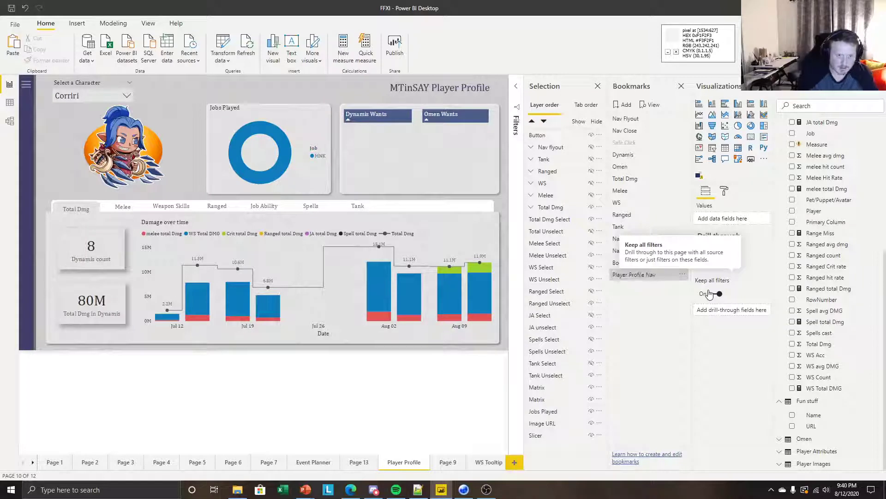
# Rename the Bookmark 13 bookmark as Event Planner Nav
pyautogui.click(681, 267)
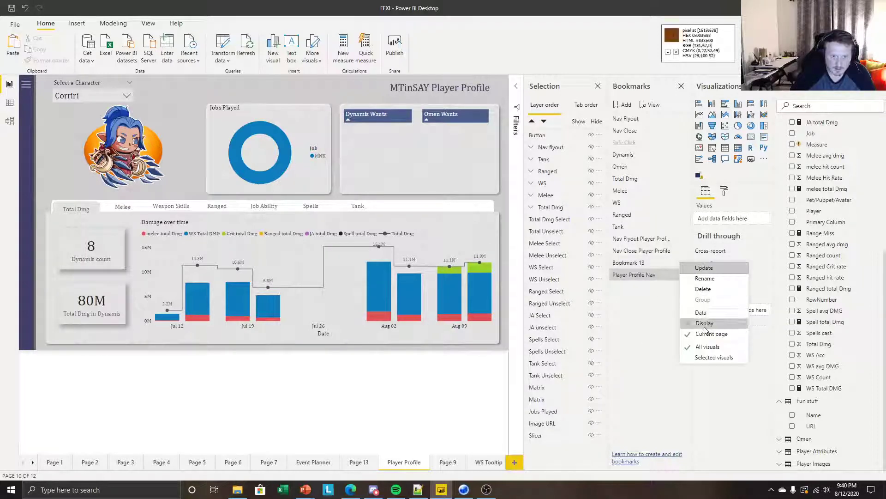
pyautogui.click(696, 281)
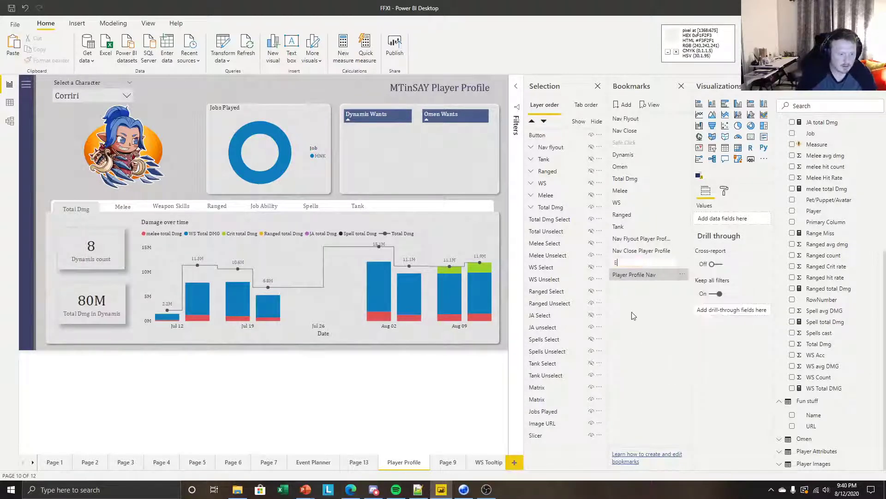
pyautogui.write('Event Planner Na')
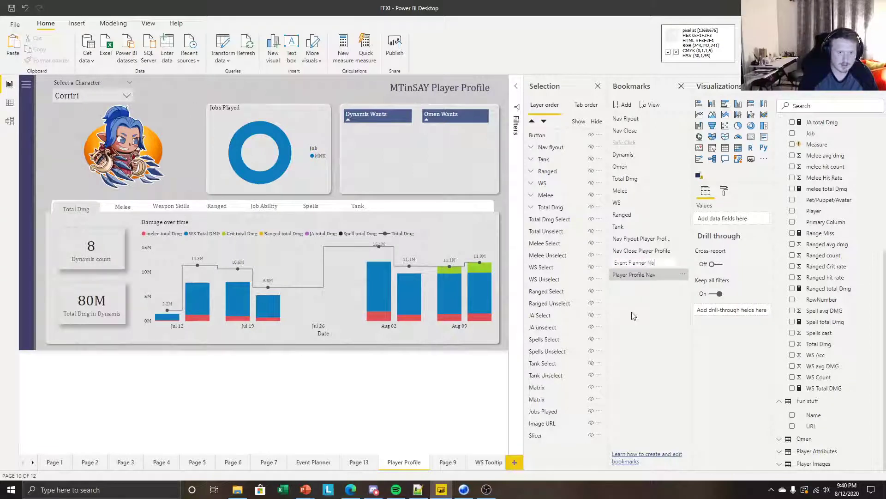
pyautogui.write('v')
pyautogui.press('Return')
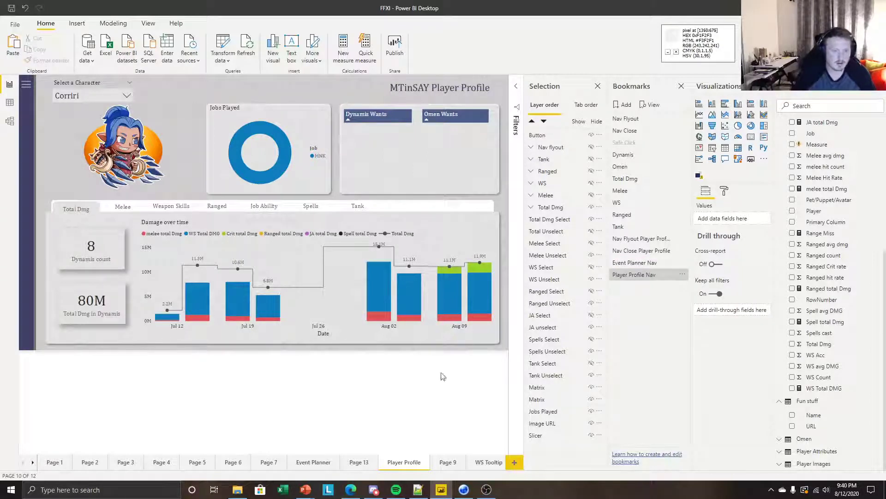
# Test the Event Planner Nav and Player Profile Nav bookmarks, including applying Player Profile Nav while the Player Profile flyout is open
pyautogui.click(643, 263)
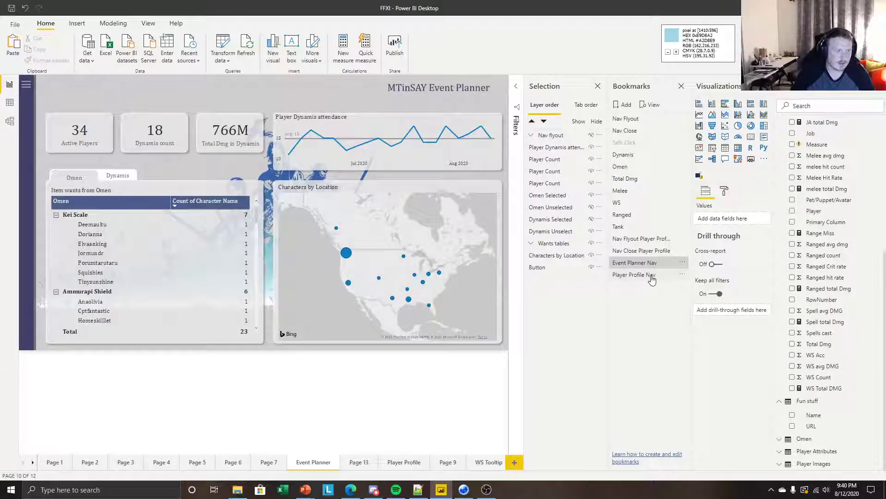
pyautogui.click(651, 275)
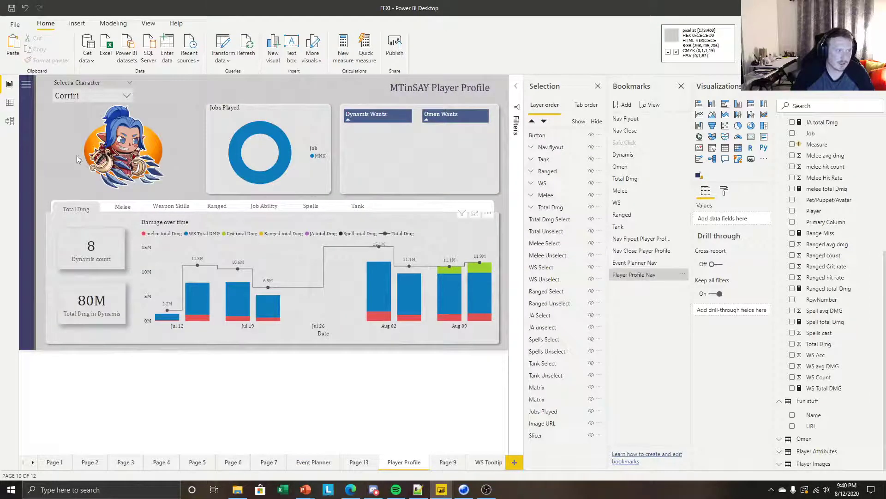
pyautogui.keyDown('ctrl'); pyautogui.click(26, 85); pyautogui.keyUp('ctrl')
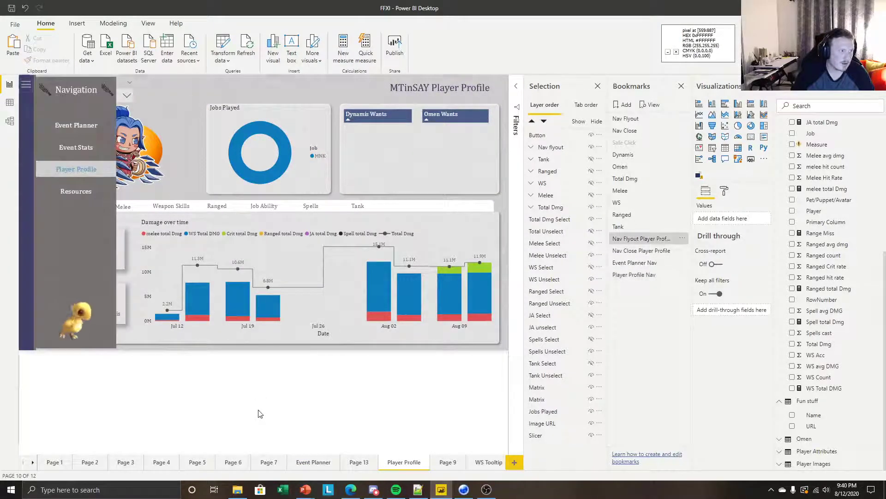
pyautogui.click(642, 276)
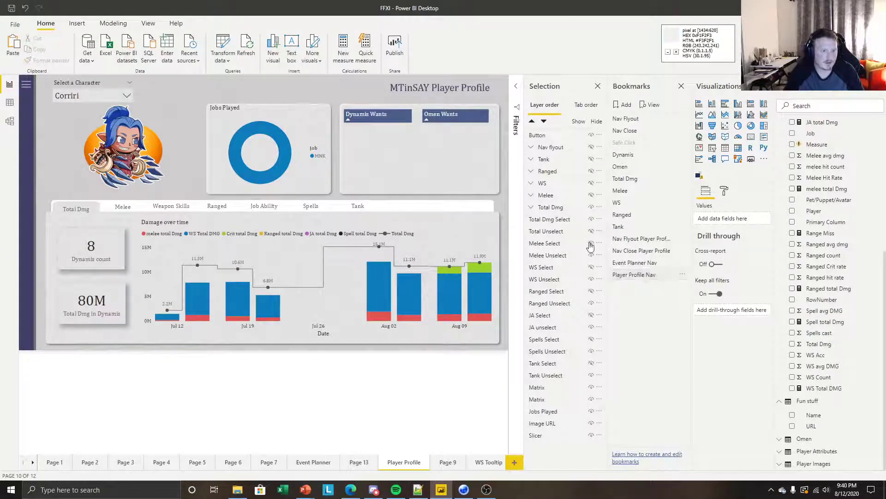
# Select the character Bloodsman on the Player Profile page and test the selection by switching between the two Nav bookmarks
pyautogui.click(104, 95)
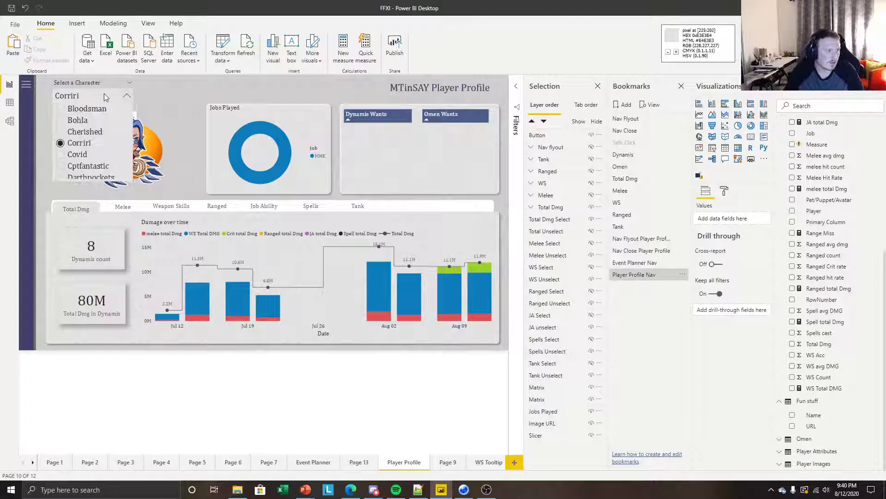
pyautogui.click(83, 112)
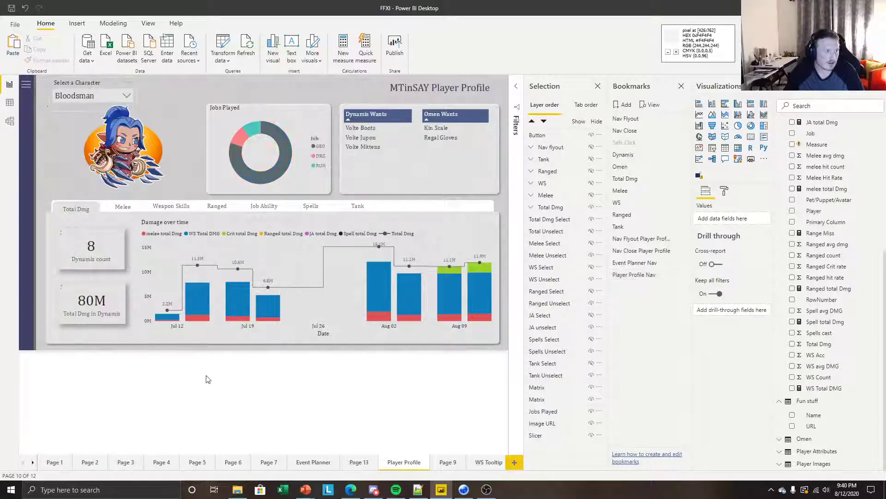
pyautogui.click(642, 276)
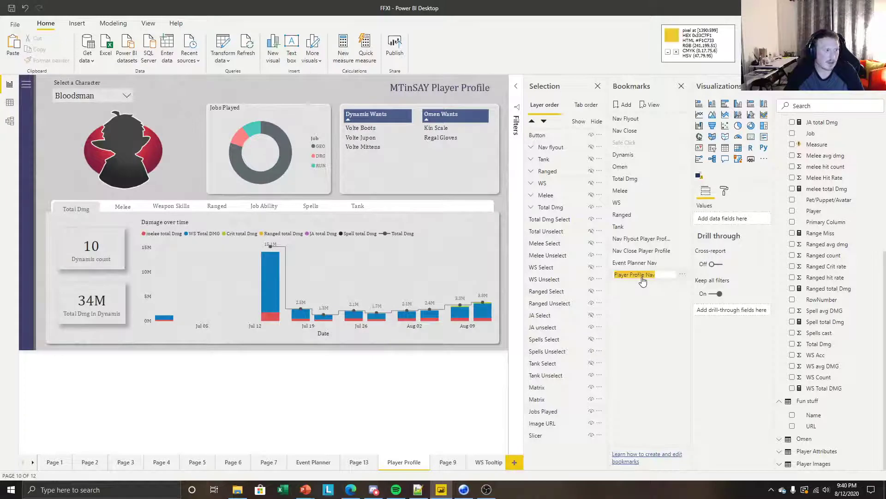
pyautogui.click(643, 266)
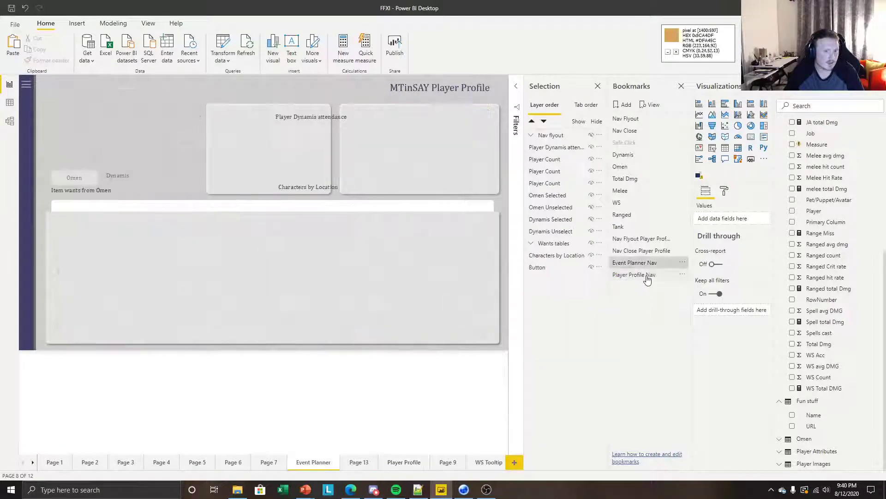
pyautogui.click(647, 278)
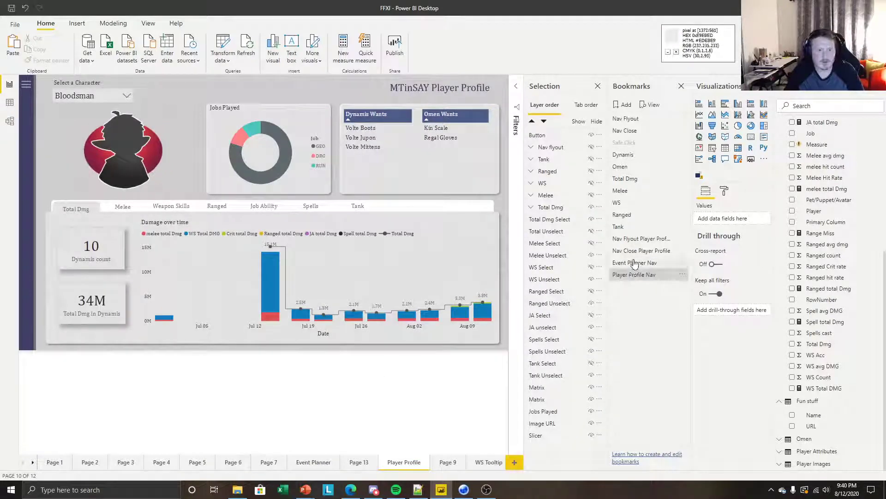
pyautogui.click(634, 263)
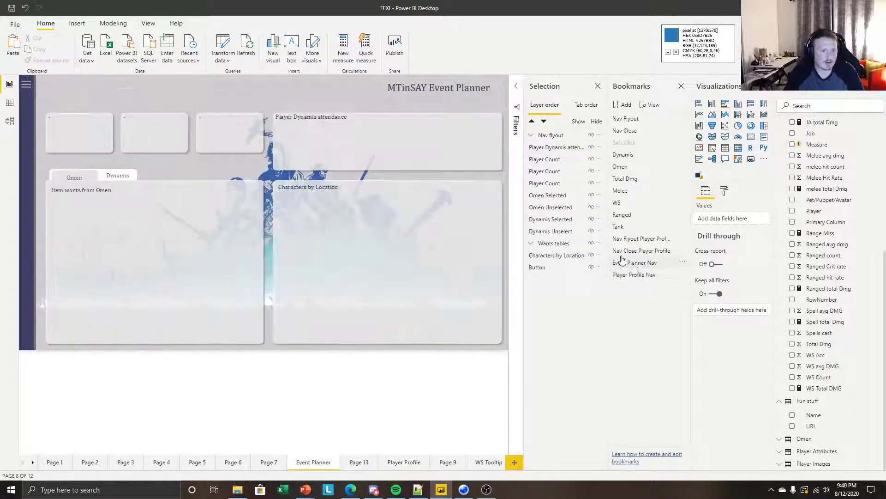
# Set the action of the Event Planner flyout's Player Profile button to the Player Profile Nav bookmark and test the button
pyautogui.keyDown('ctrl'); pyautogui.click(26, 85); pyautogui.keyUp('ctrl')
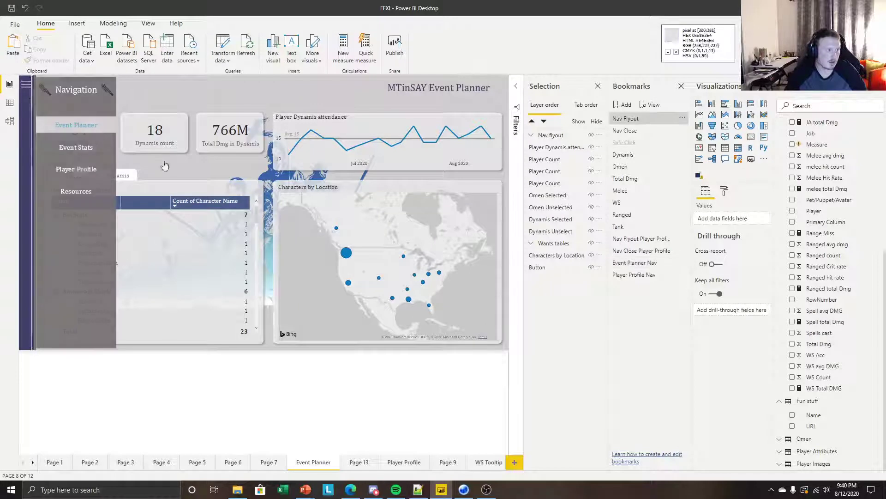
pyautogui.click(84, 170)
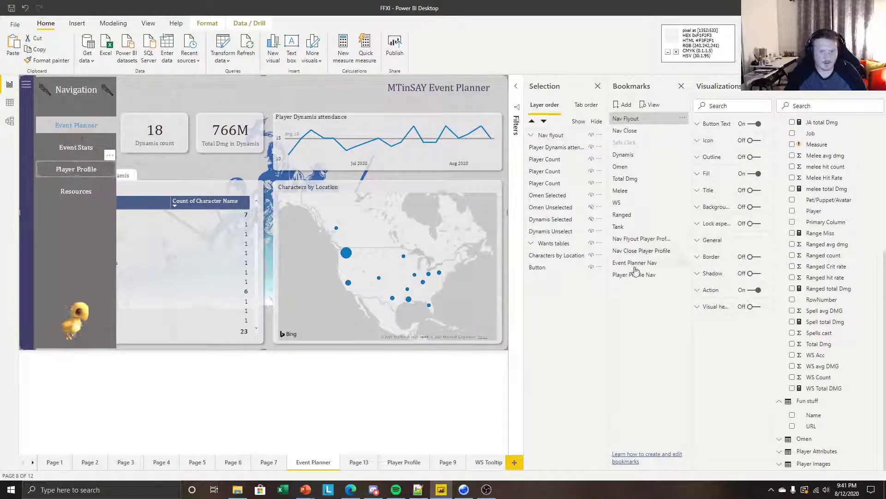
pyautogui.click(698, 290)
pyautogui.click(748, 317)
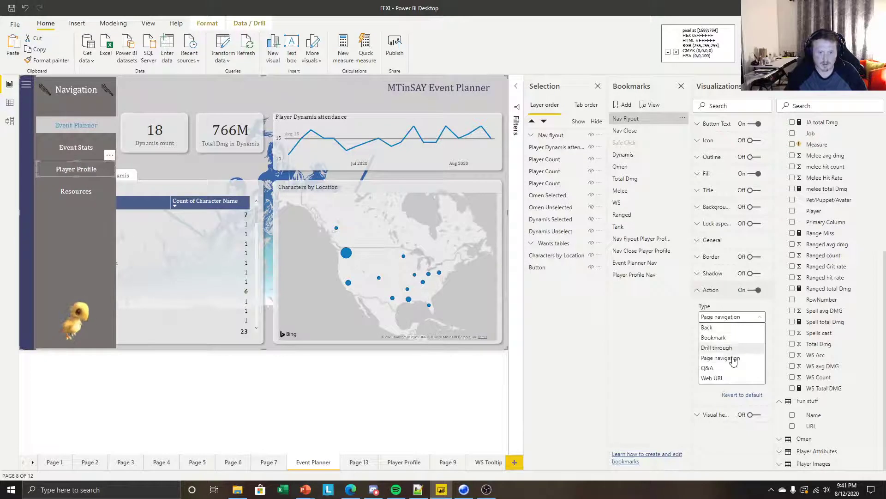
pyautogui.click(714, 337)
pyautogui.click(733, 346)
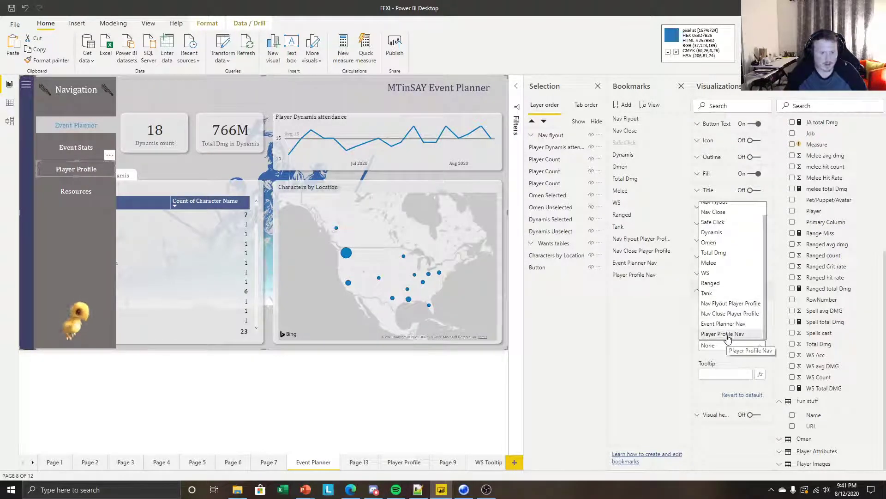
pyautogui.click(732, 334)
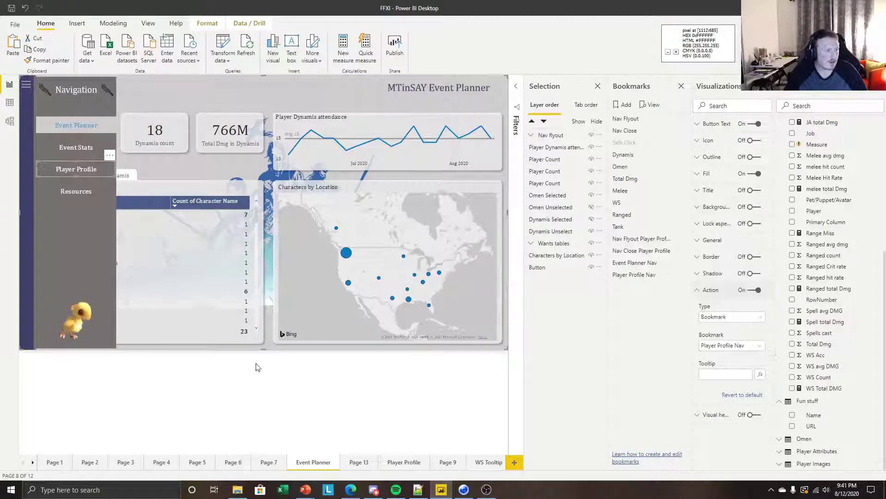
pyautogui.keyDown('ctrl'); pyautogui.click(76, 171); pyautogui.keyUp('ctrl')
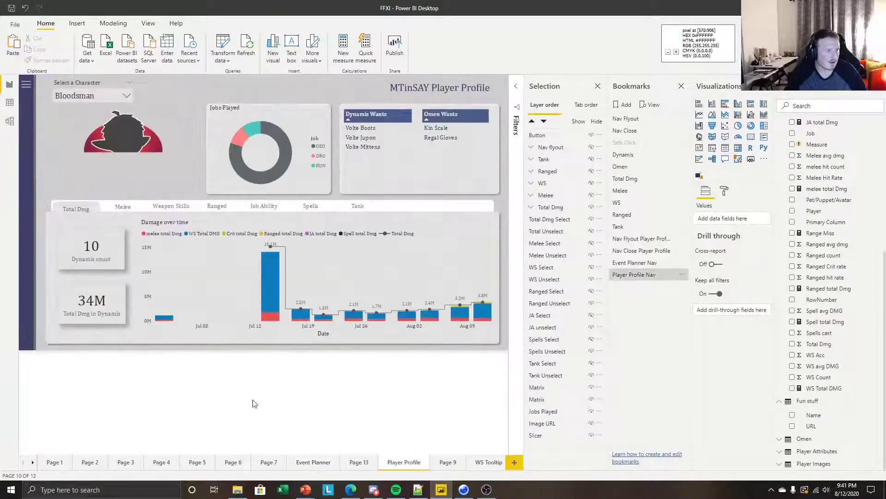
# Set the action type of the Player Profile flyout's Event Planner button to Bookmark and choose Player Profile Nav as its bookmark
pyautogui.keyDown('ctrl'); pyautogui.click(26, 84); pyautogui.keyUp('ctrl')
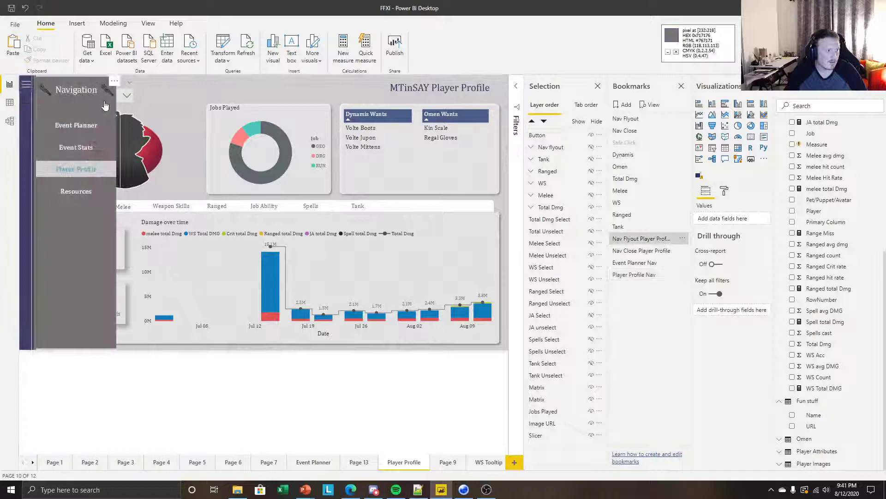
pyautogui.click(86, 126)
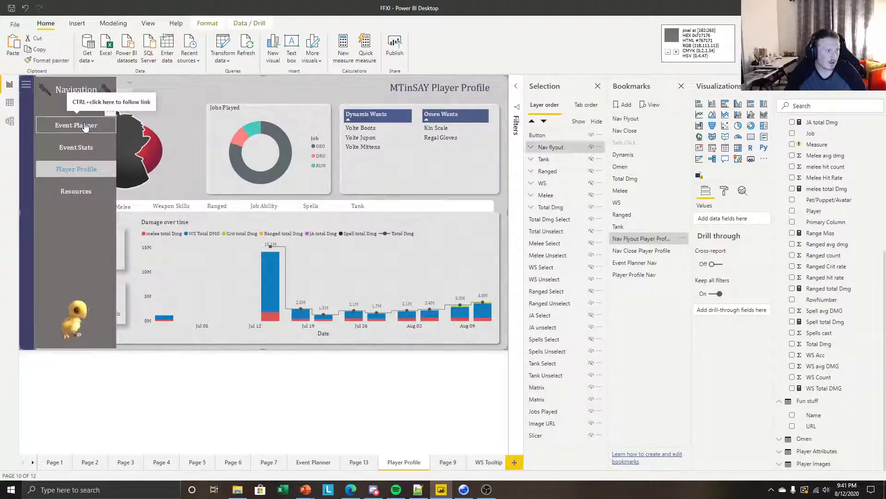
pyautogui.click(86, 125)
pyautogui.click(721, 290)
pyautogui.click(729, 318)
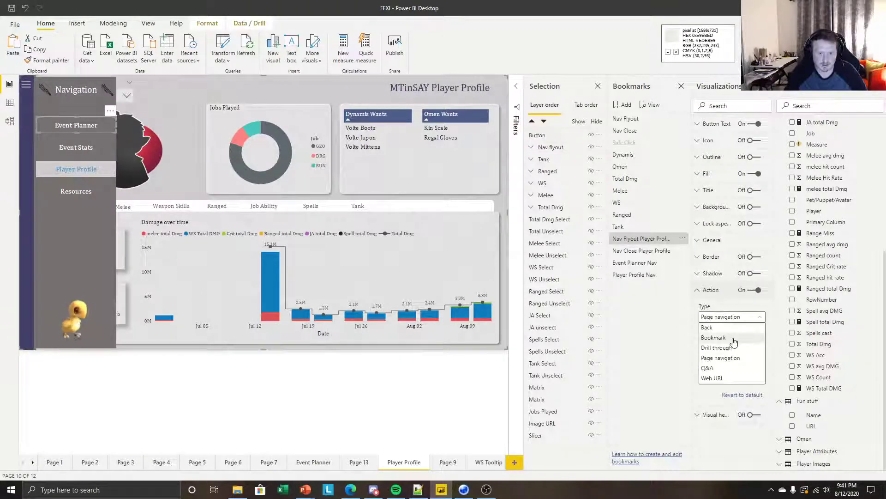
pyautogui.click(732, 337)
pyautogui.click(730, 345)
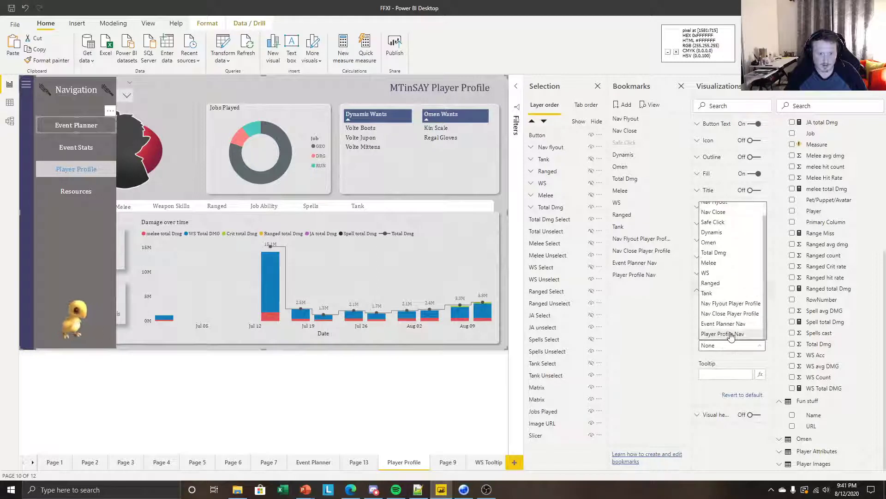
pyautogui.click(729, 332)
pyautogui.click(382, 384)
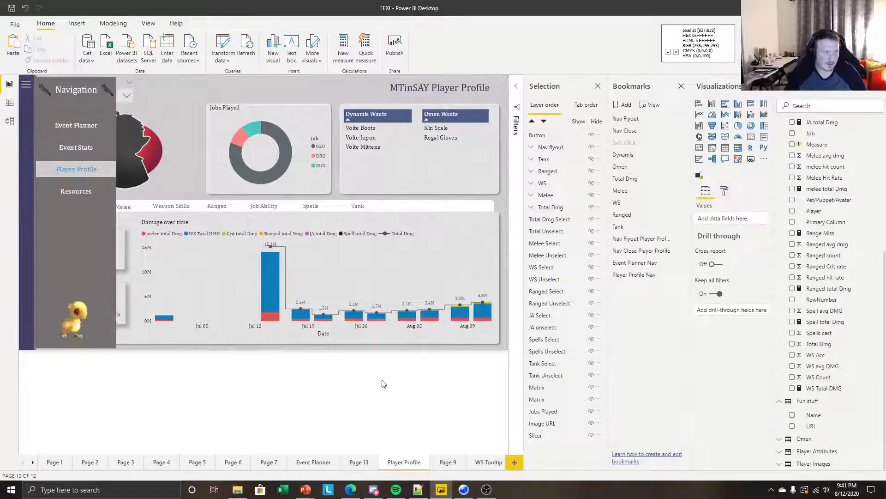
# Add the tooltip "Click for event planner" to the Player Profile flyout's Event Planner button and test the button
pyautogui.click(74, 130)
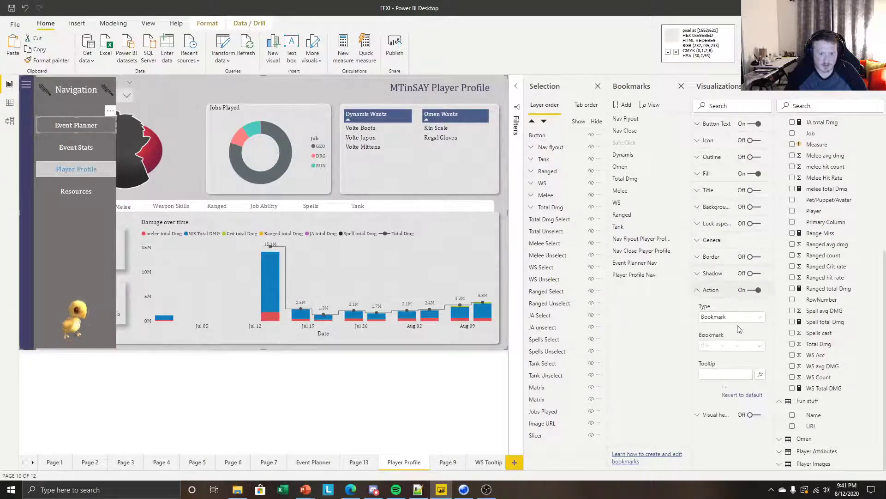
pyautogui.click(724, 371)
pyautogui.write('Click for')
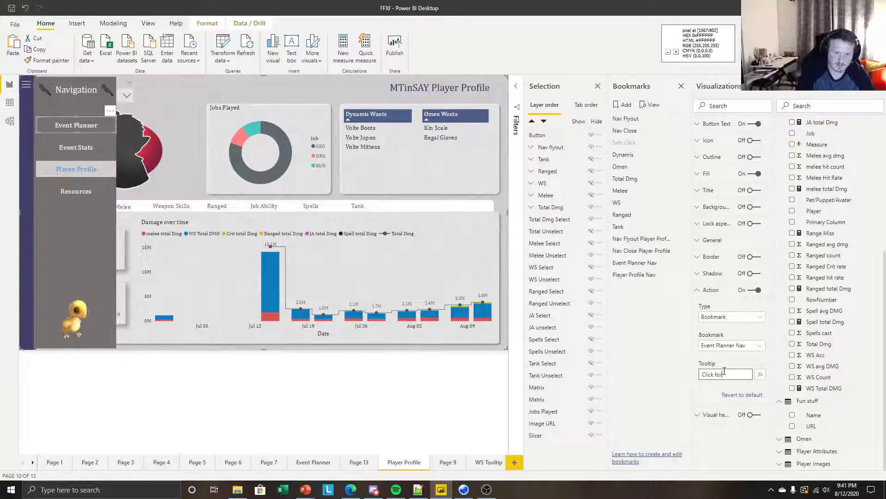
pyautogui.write(' event planner')
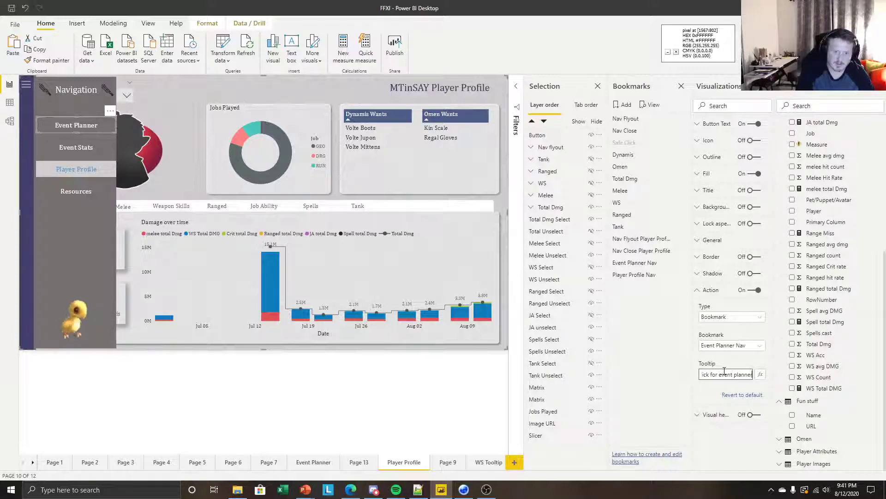
pyautogui.keyDown('ctrl'); pyautogui.click(87, 126); pyautogui.keyUp('ctrl')
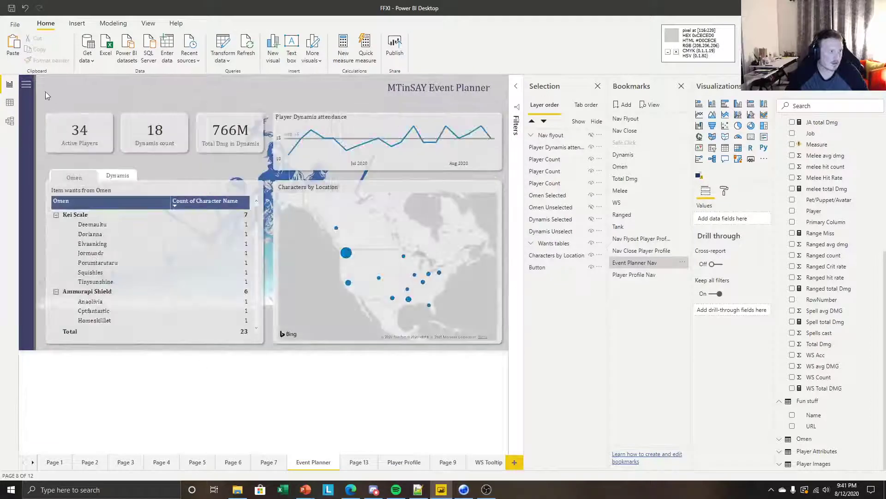
# Open the Event Planner flyout, add the tooltip "Click for player profile" to its Player Profile button, and close the flyout
pyautogui.keyDown('ctrl'); pyautogui.click(28, 86); pyautogui.keyUp('ctrl')
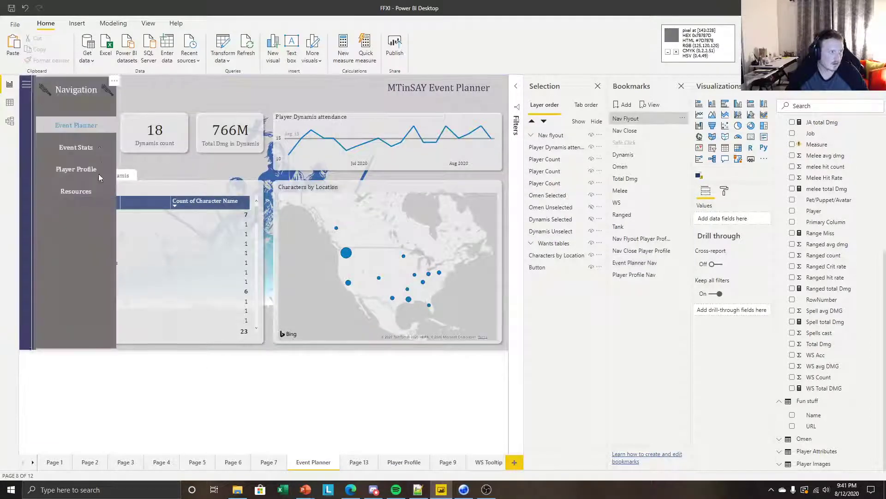
pyautogui.click(73, 170)
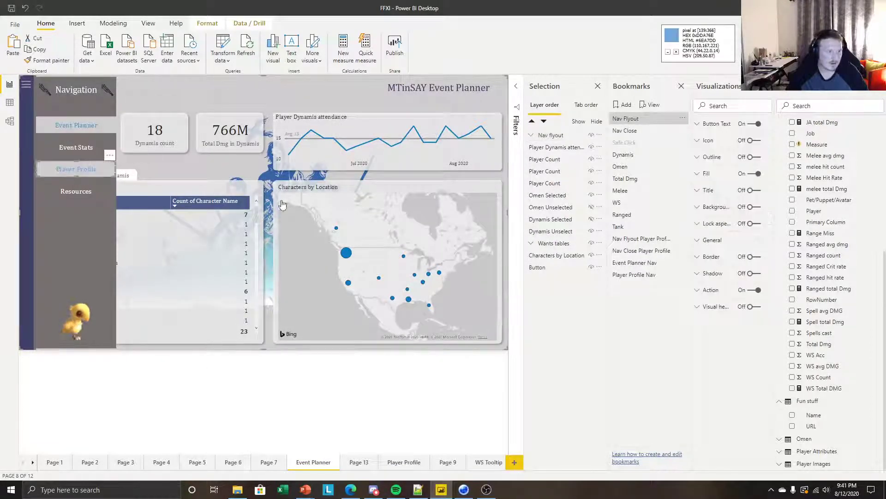
pyautogui.click(711, 288)
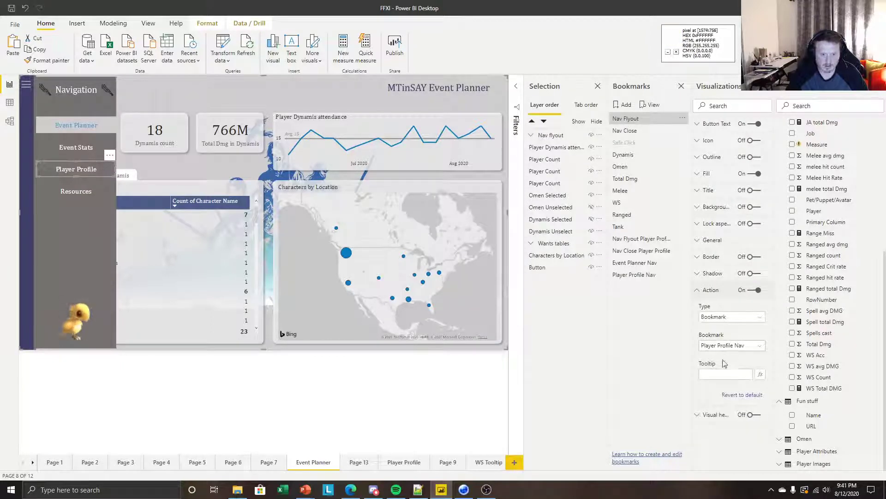
pyautogui.click(718, 375)
pyautogui.write('Click for p')
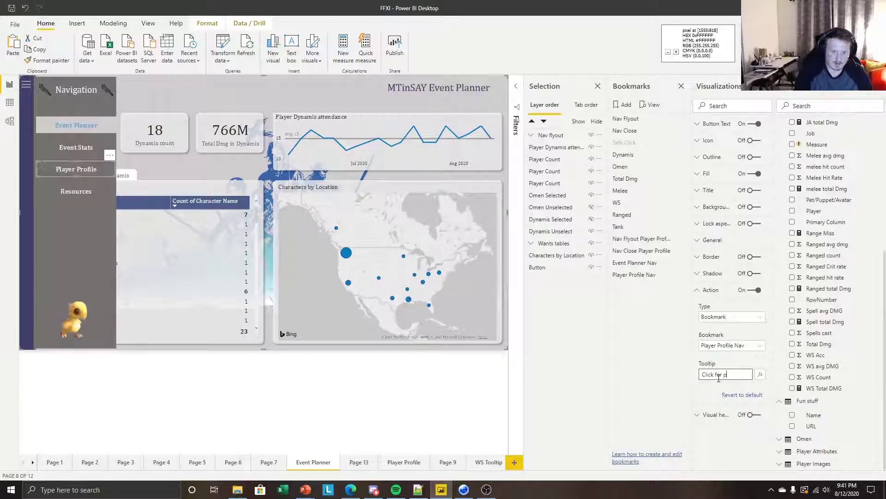
pyautogui.write('layer pr')
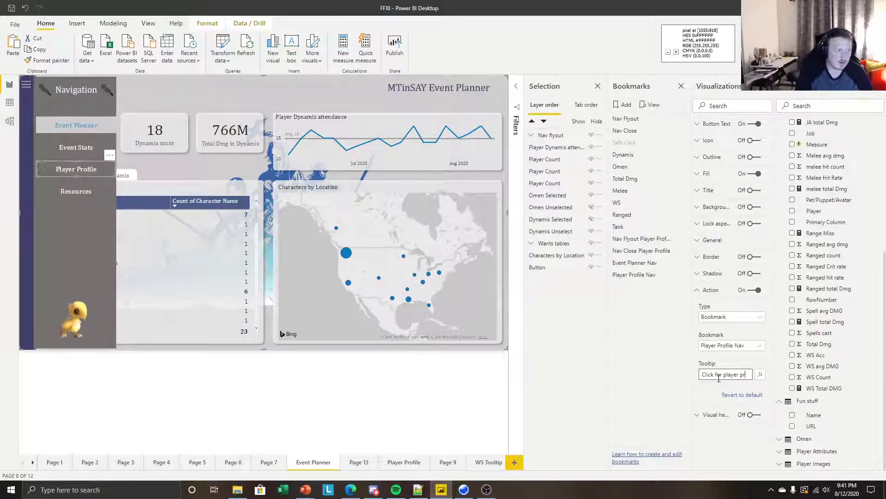
pyautogui.write('ofile')
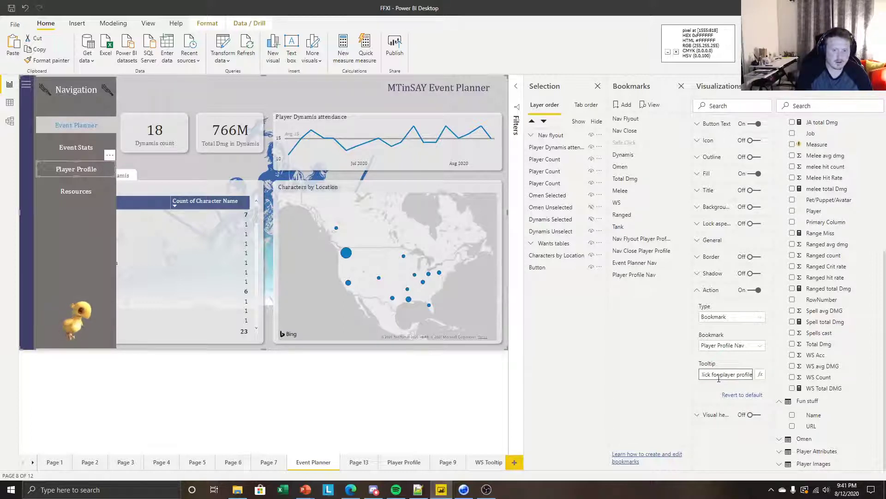
pyautogui.click(283, 374)
pyautogui.keyDown('ctrl'); pyautogui.click(213, 116); pyautogui.keyUp('ctrl')
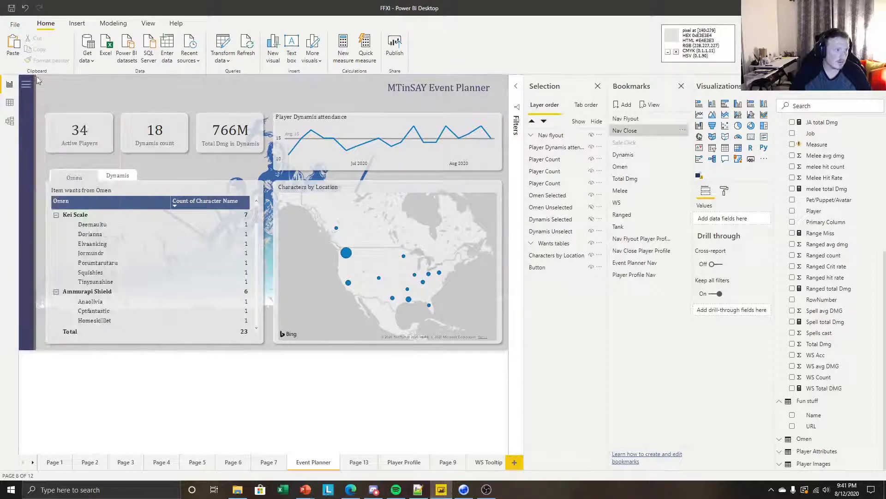